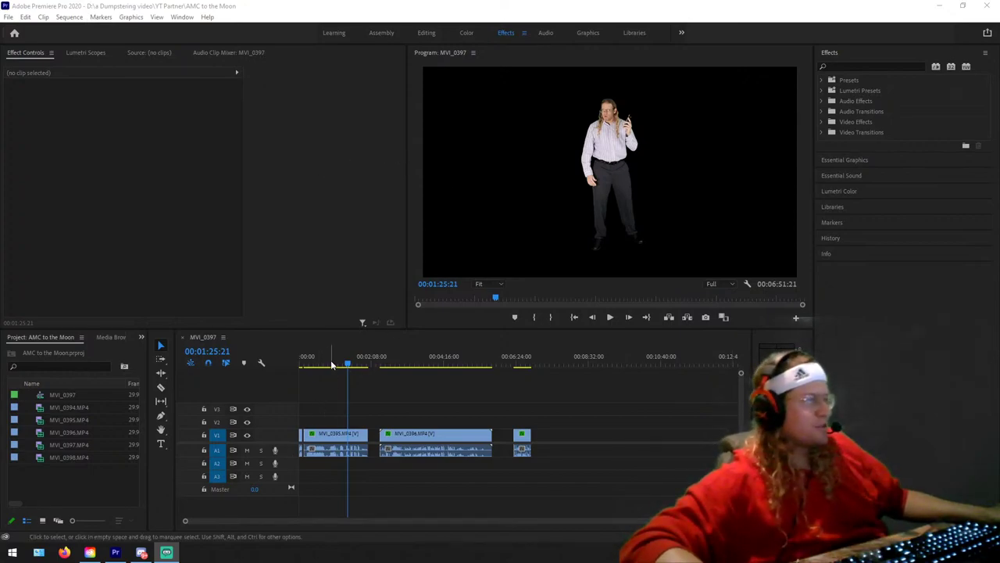
# Step: Scrub the sequence and select the MVI_0395 clip on V1 to show its Motion, Opacity and Ultra Key effects
pyautogui.moveTo(331, 364); pyautogui.dragTo(317, 378)
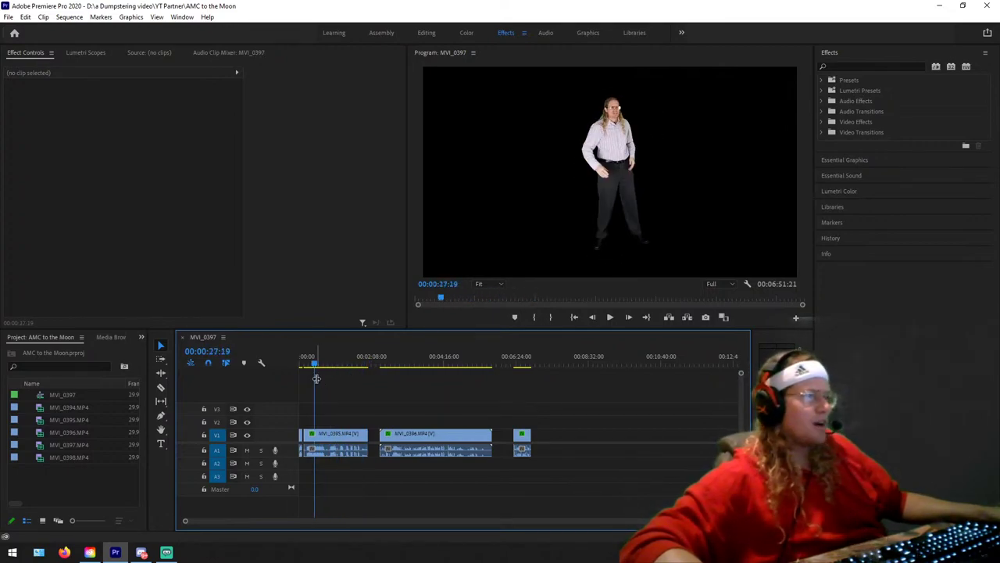
pyautogui.click(319, 440)
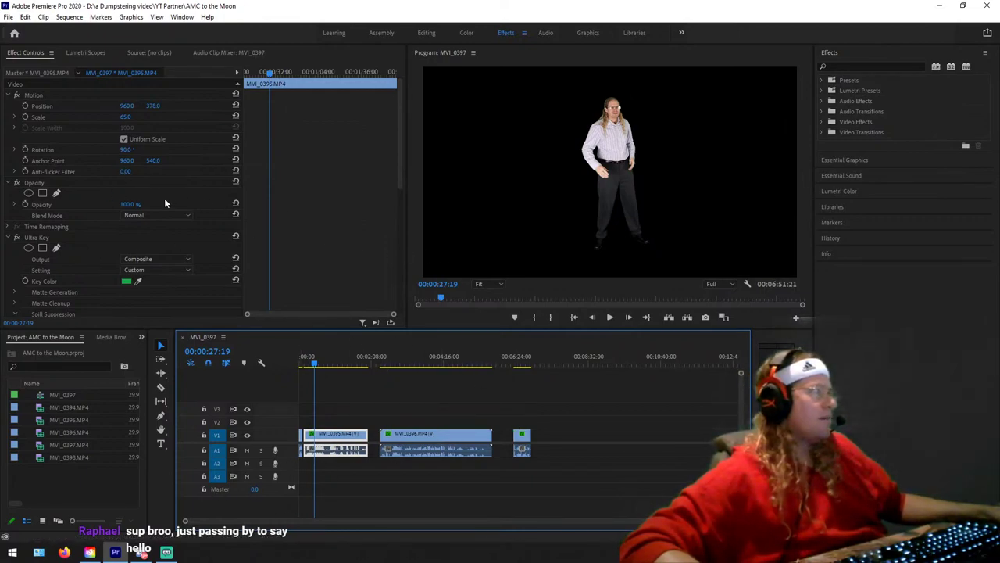
# Step: Collapse Spill Suppression and expand Matte Cleanup and Matte Generation to review MVI_0395's Ultra Key values
pyautogui.click(46, 234)
pyautogui.scroll(-4, 164, 238)
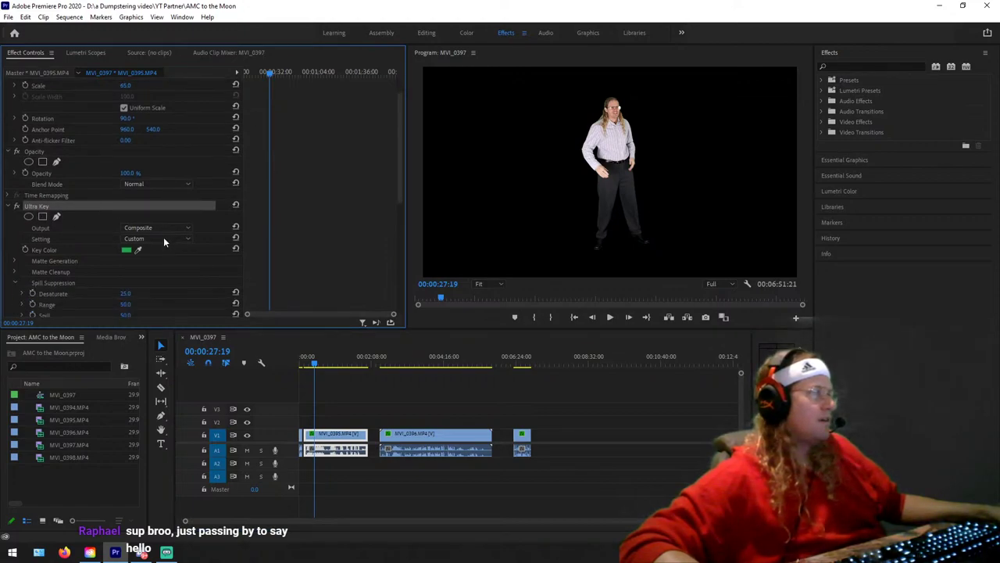
pyautogui.scroll(-1, 139, 250)
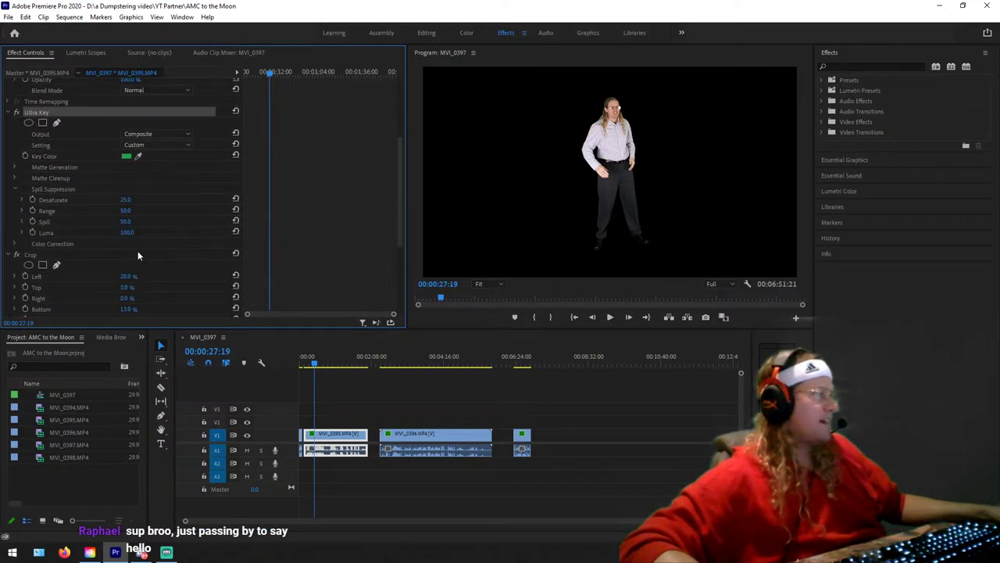
pyautogui.click(15, 190)
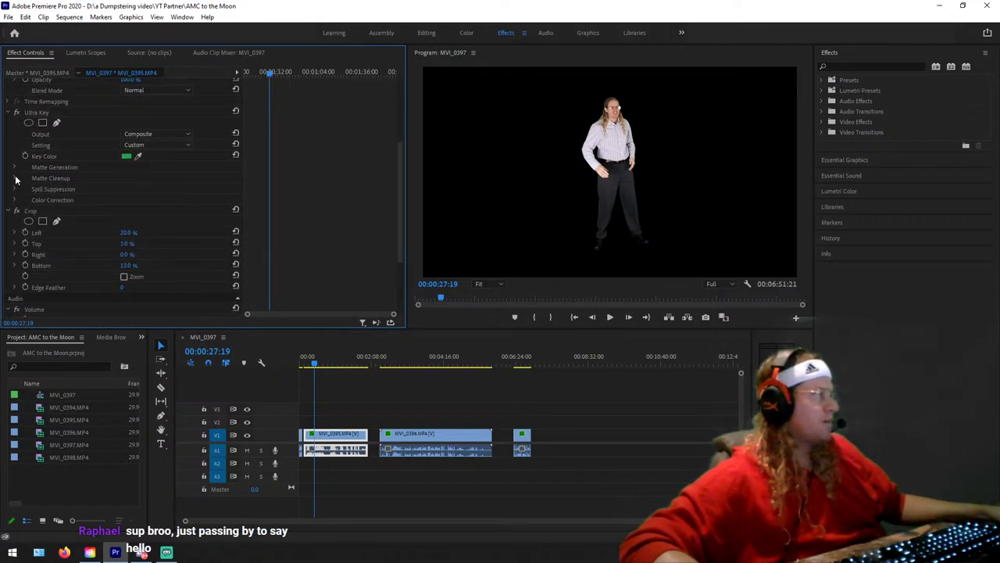
pyautogui.click(15, 179)
pyautogui.click(13, 168)
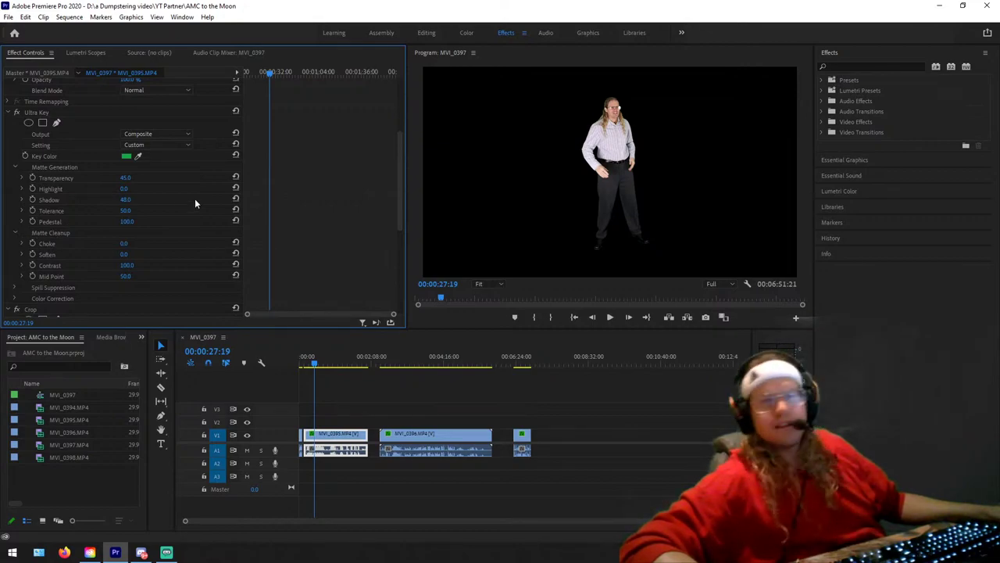
pyautogui.scroll(-5, 152, 192)
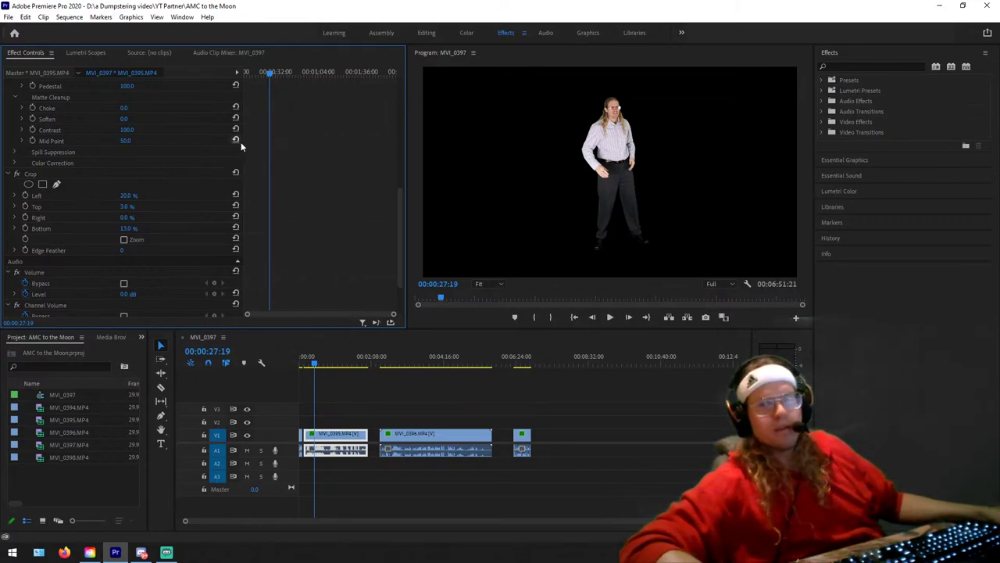
pyautogui.click(81, 16)
pyautogui.click(81, 16)
# Step: In Sequence Settings, enter a 1080 x 1920 frame size
pyautogui.click(83, 16)
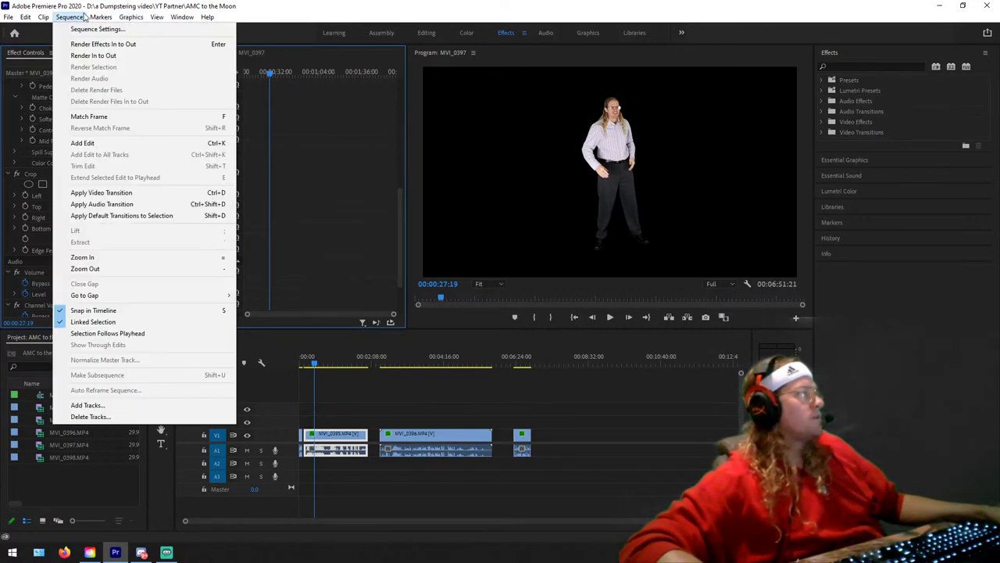
pyautogui.click(97, 29)
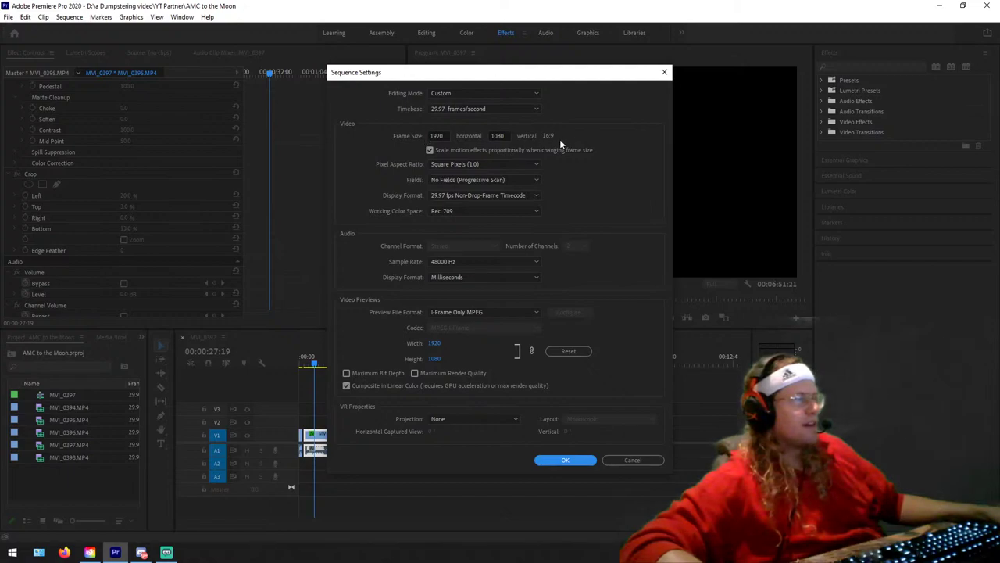
pyautogui.doubleClick(436, 136)
pyautogui.write('108')
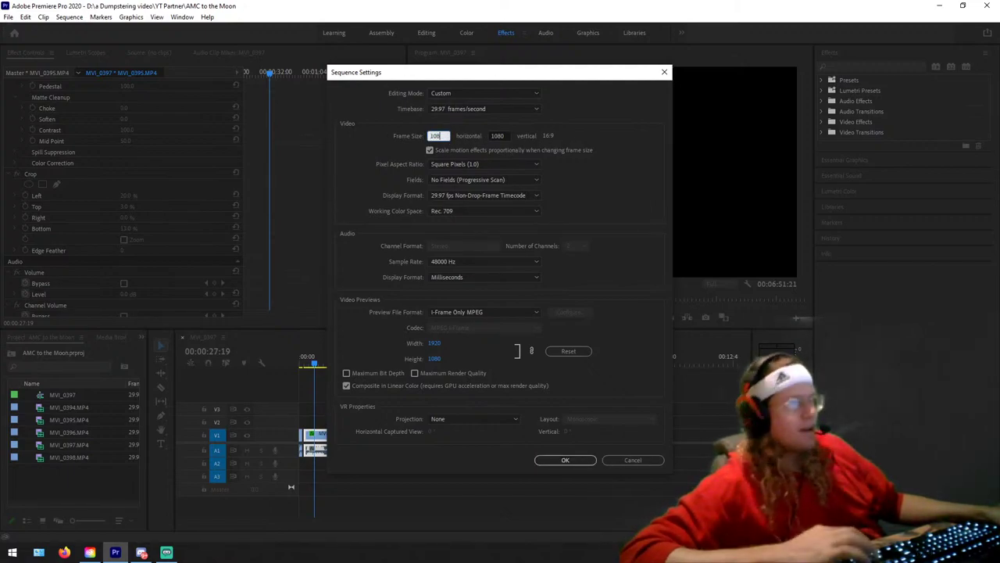
pyautogui.write('0')
pyautogui.press('Tab')
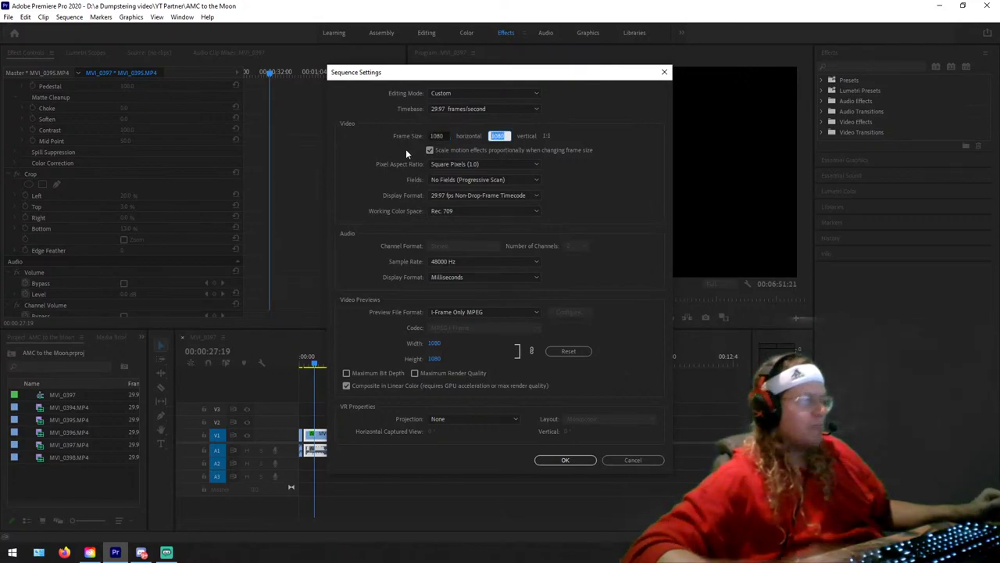
pyautogui.write('1920')
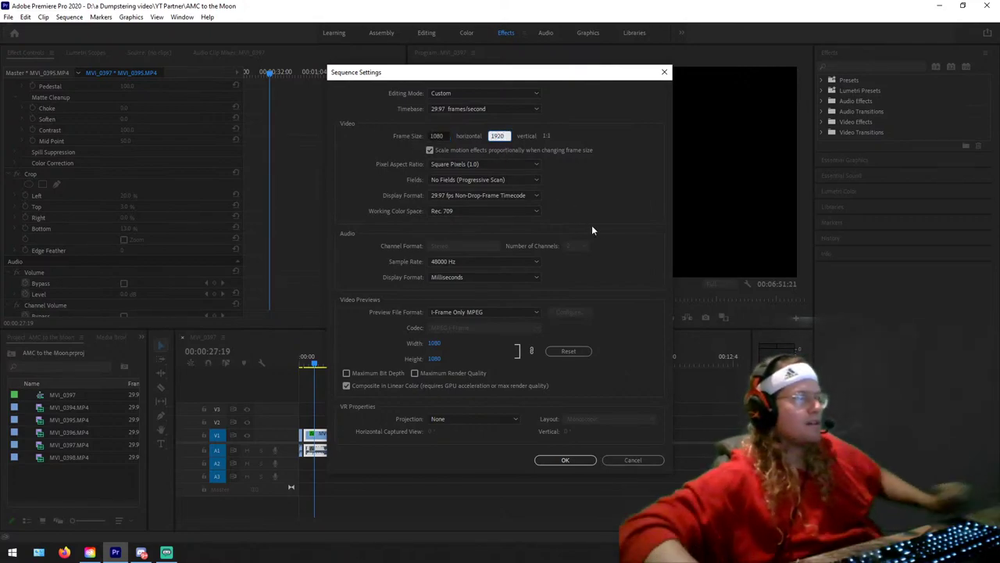
pyautogui.press('Tab')
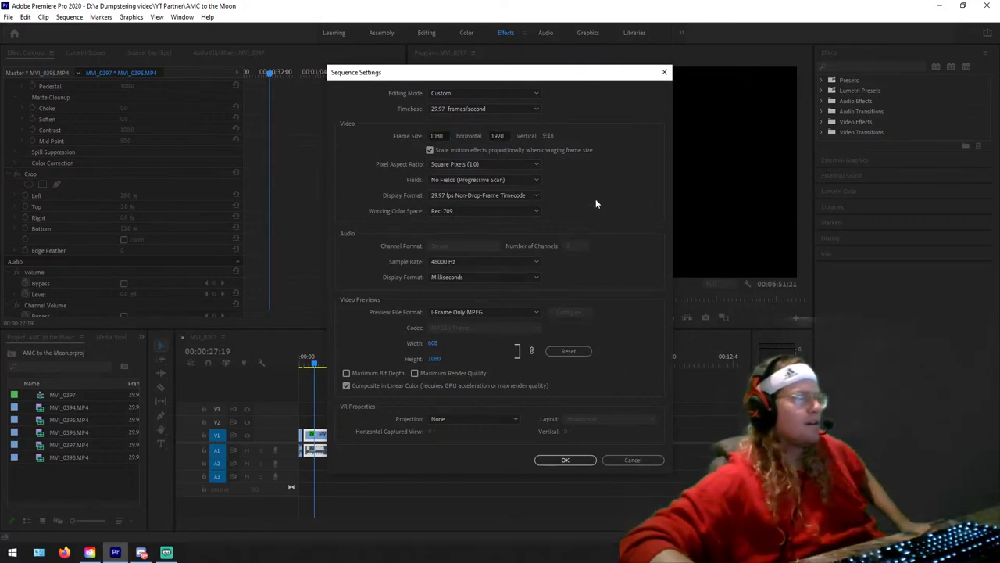
# Step: Try other frame sizes: width 1280, then 720 x 1280
pyautogui.doubleClick(447, 135)
pyautogui.write('1280')
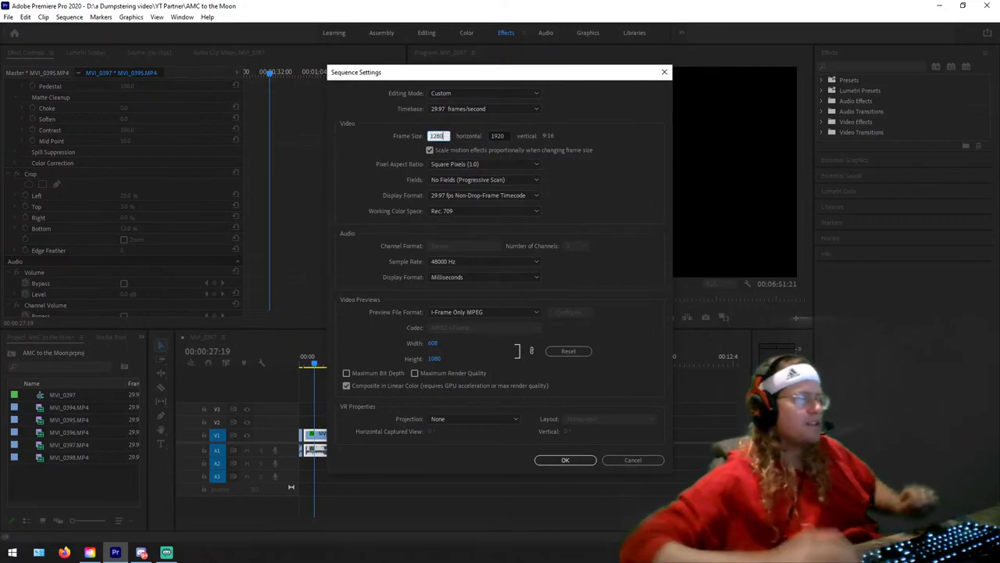
pyautogui.press('Tab')
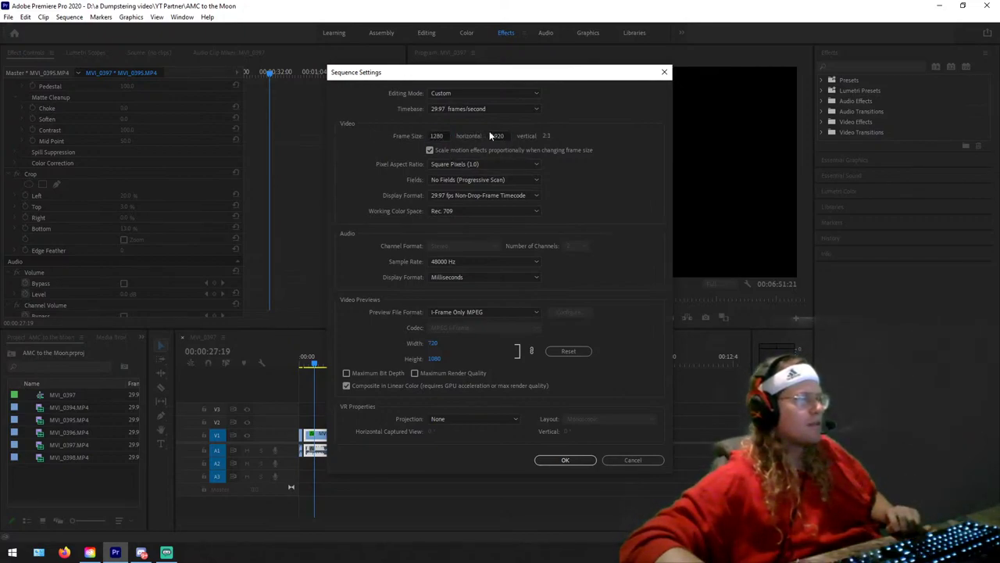
pyautogui.doubleClick(442, 134)
pyautogui.write('720')
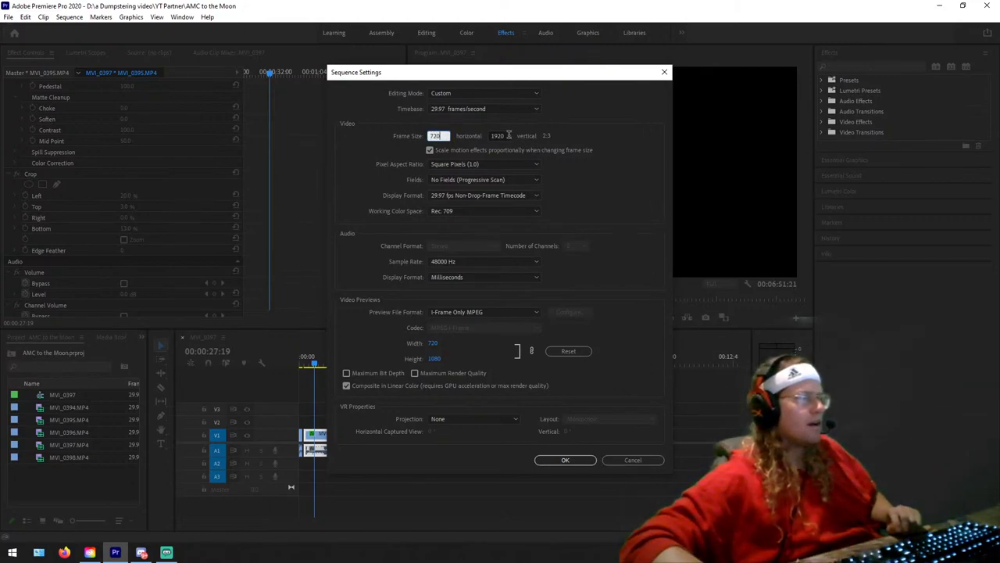
pyautogui.press('Tab')
pyautogui.write('1280')
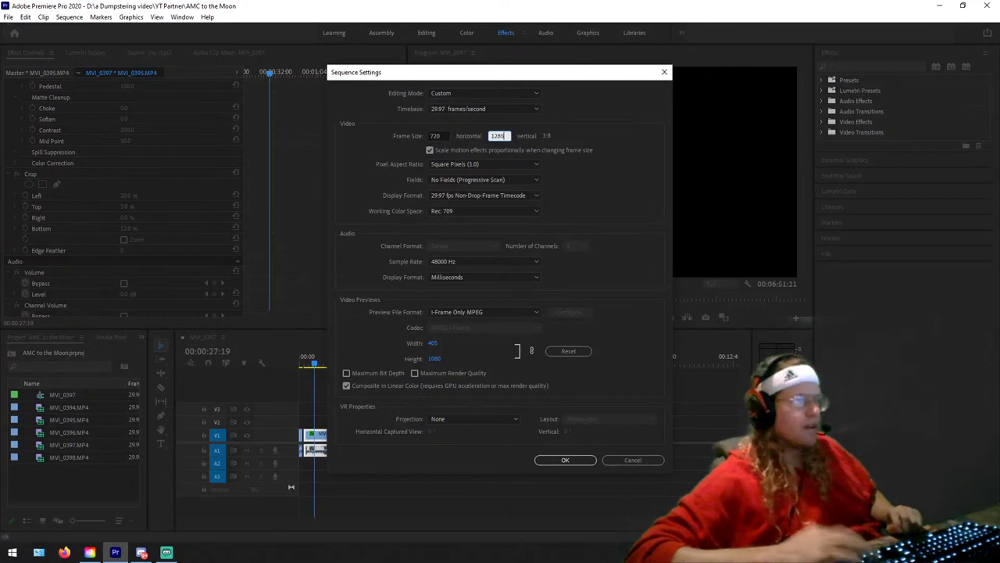
pyautogui.press('Tab')
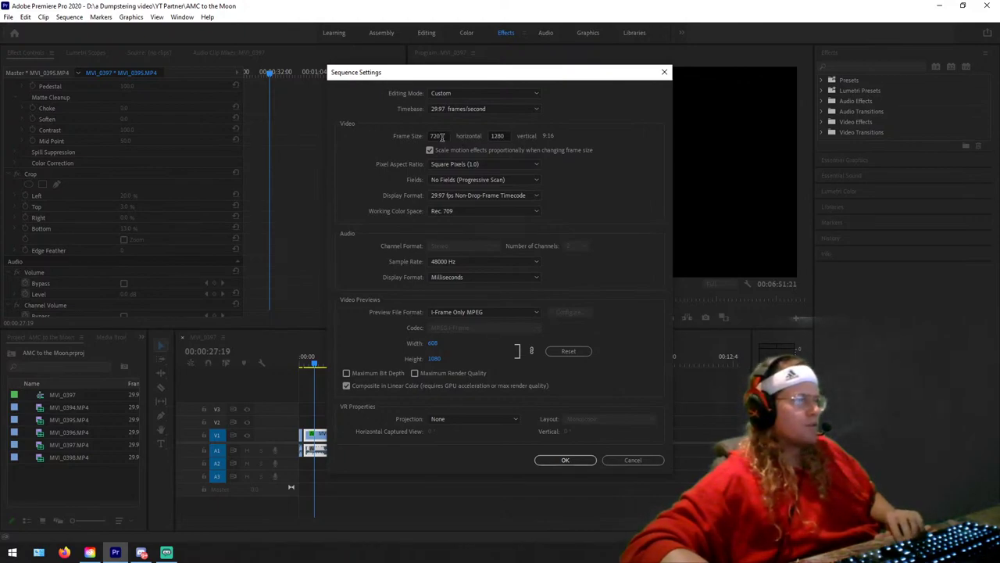
# Step: Re-enter 1080 x 1920 for a 9:16 frame and apply the settings
pyautogui.click(448, 136)
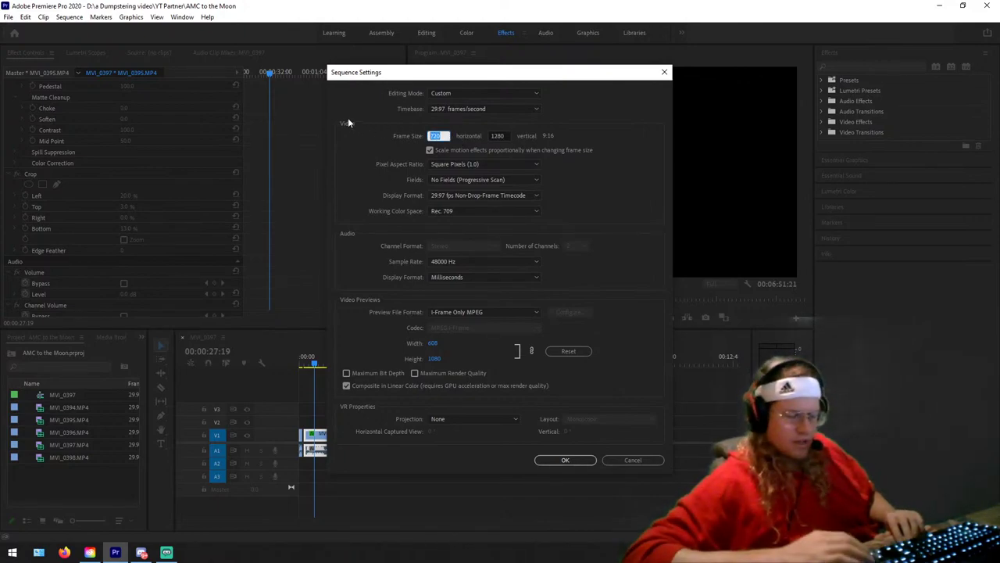
pyautogui.write('1080')
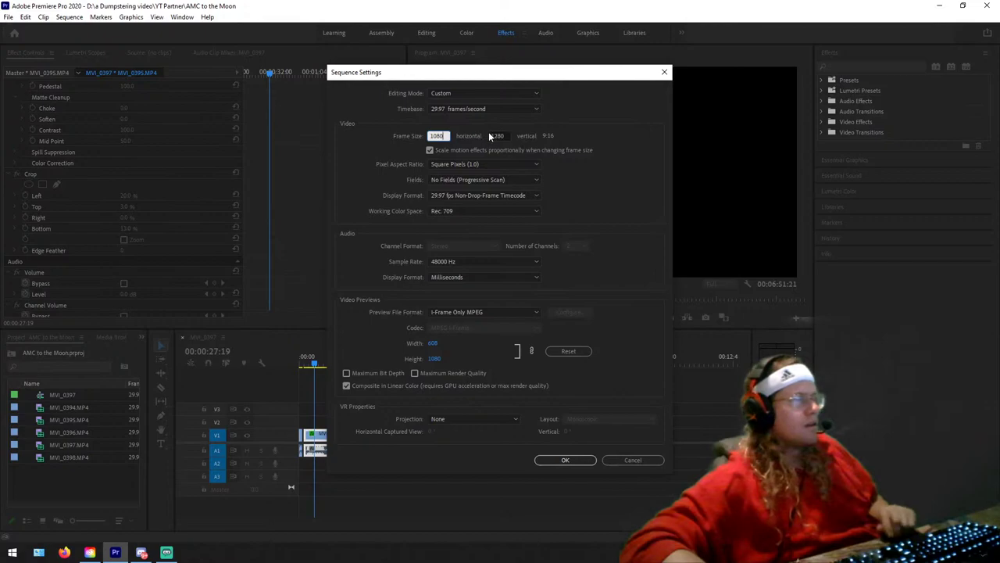
pyautogui.press('Tab')
pyautogui.write('1920')
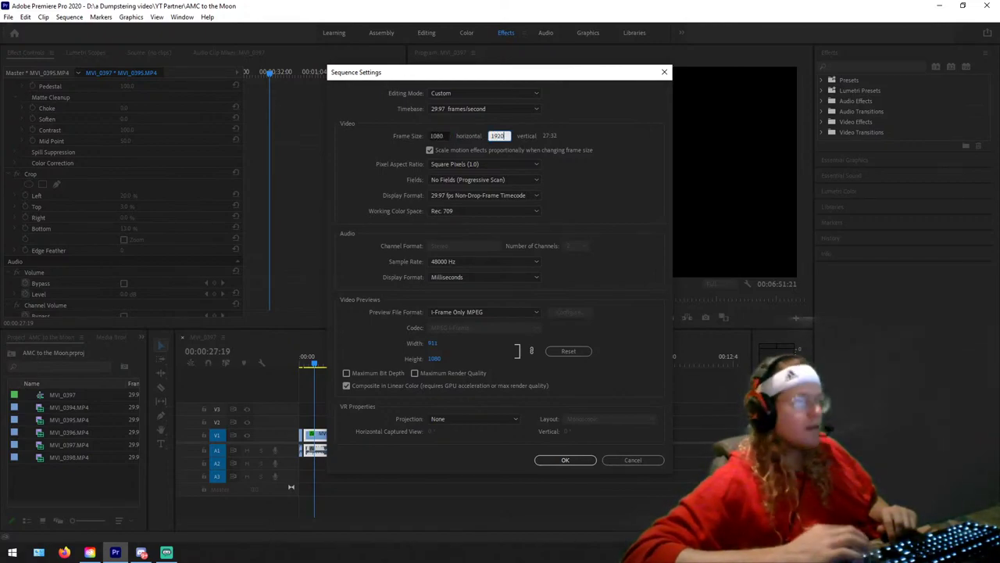
pyautogui.click(523, 134)
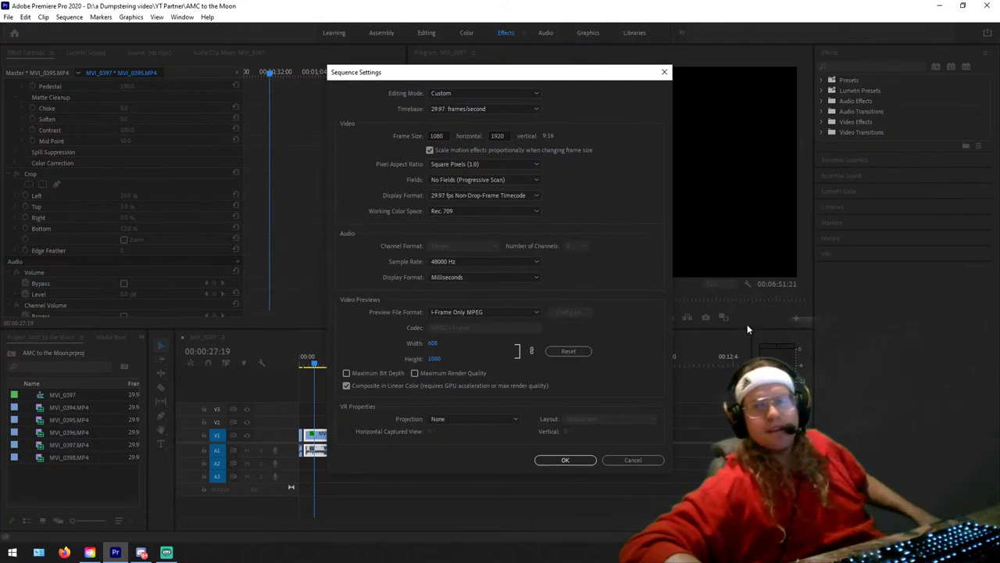
pyautogui.click(561, 459)
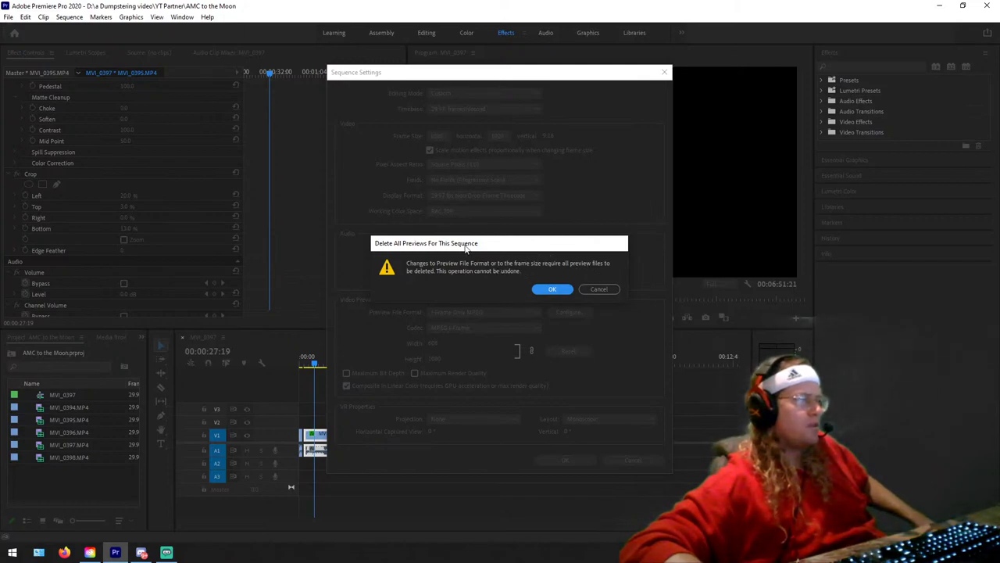
# Step: Confirm deleting previews, then select all V1/A1 clips and shift them later, leaving an opening gap
pyautogui.click(553, 290)
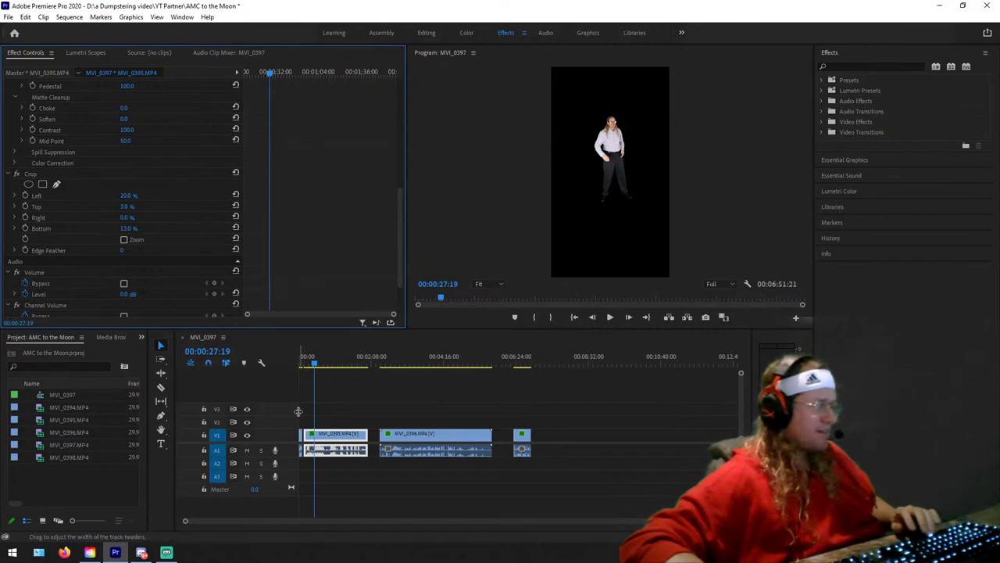
pyautogui.moveTo(299, 411); pyautogui.dragTo(563, 462)
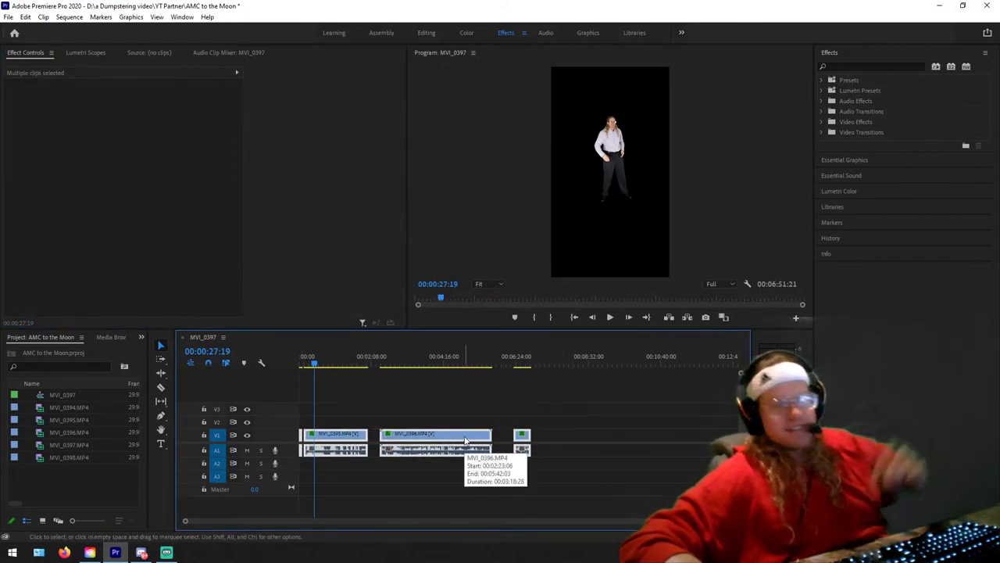
pyautogui.moveTo(434, 442); pyautogui.dragTo(551, 442)
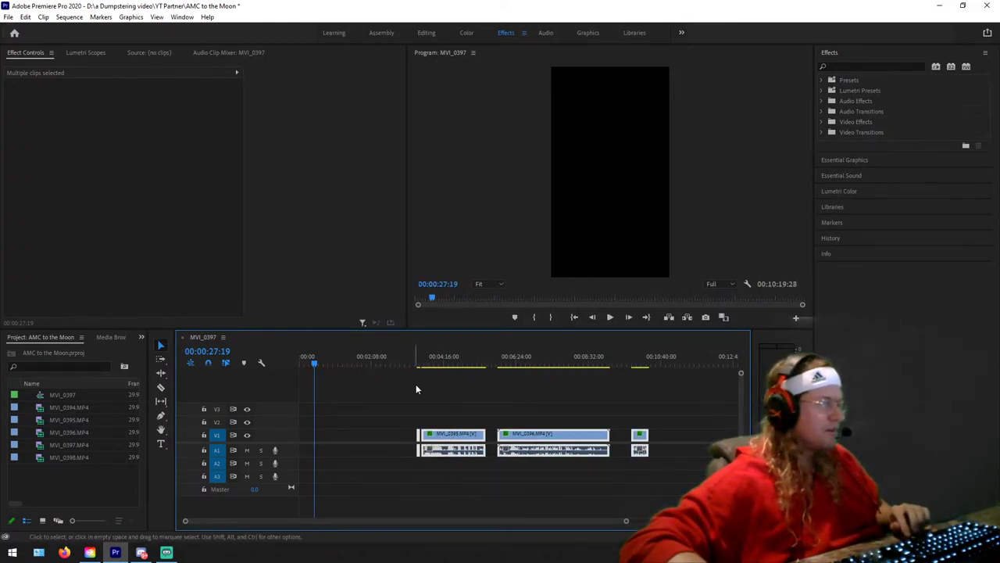
pyautogui.moveTo(627, 522); pyautogui.dragTo(571, 529)
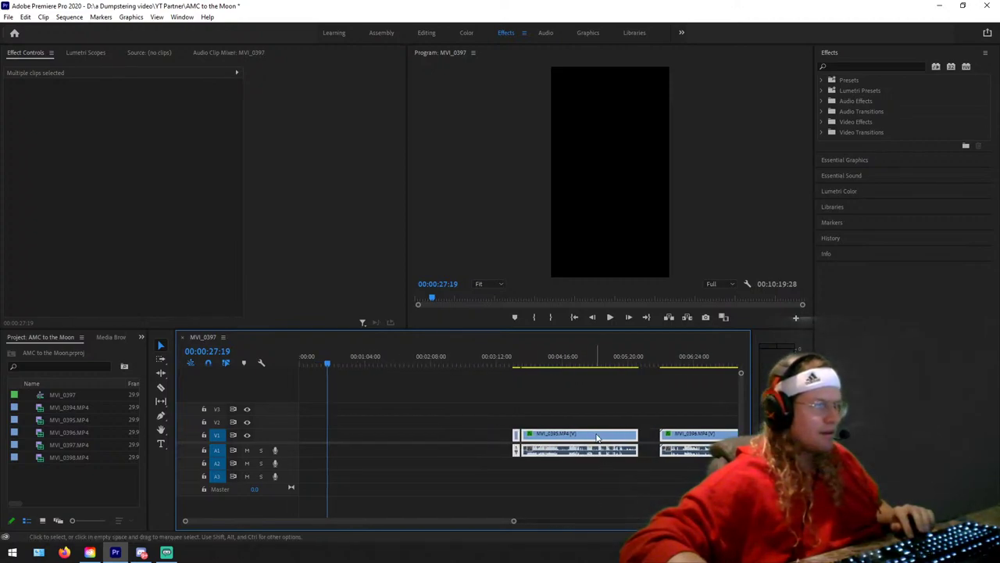
pyautogui.moveTo(596, 437); pyautogui.dragTo(458, 444)
pyautogui.scroll(-3, 580, 515)
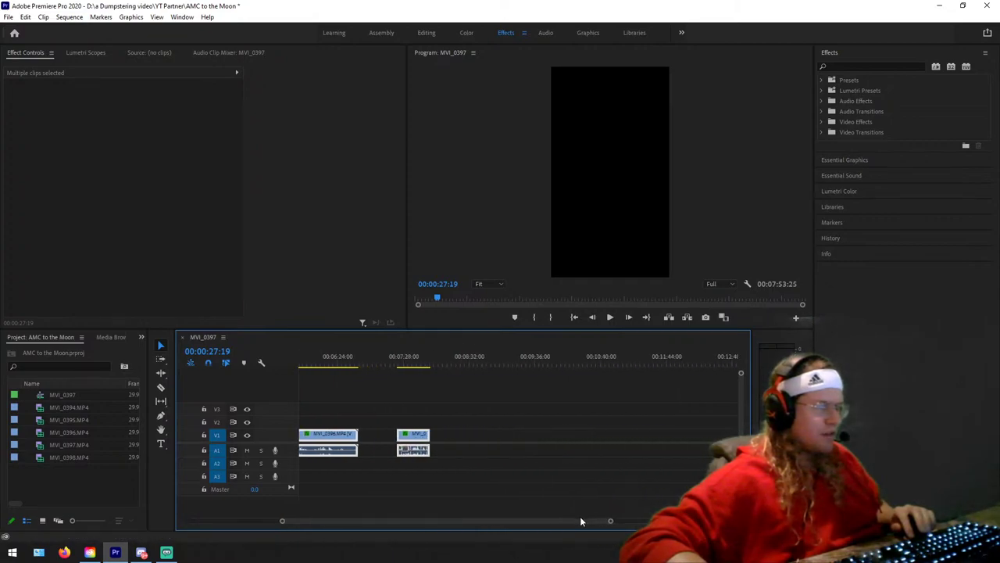
pyautogui.scroll(3, 489, 515)
# Step: Butt MVI_0396 against MVI_0395's end and drag MVI_0398 in close behind them
pyautogui.click(515, 399)
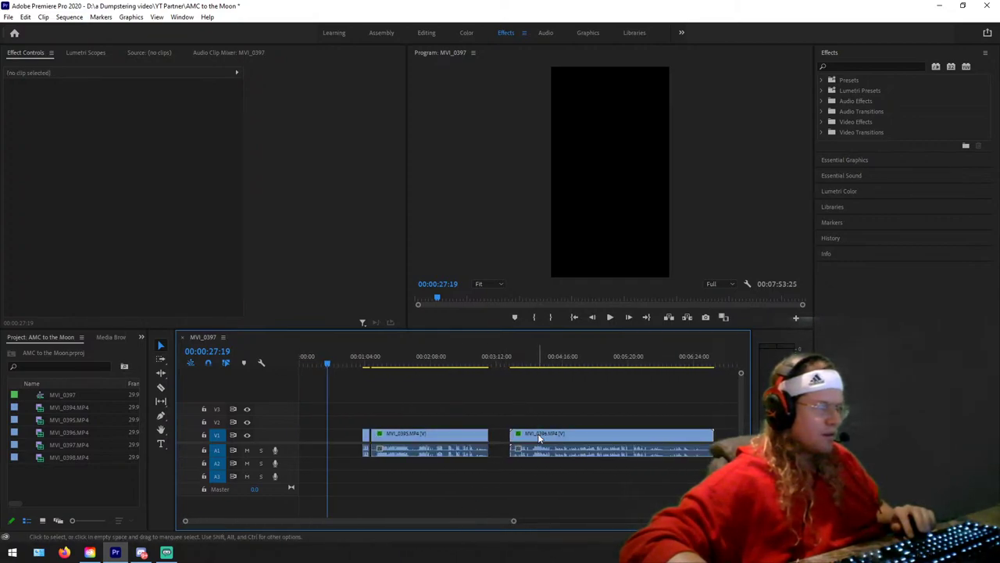
pyautogui.moveTo(538, 433); pyautogui.dragTo(501, 459)
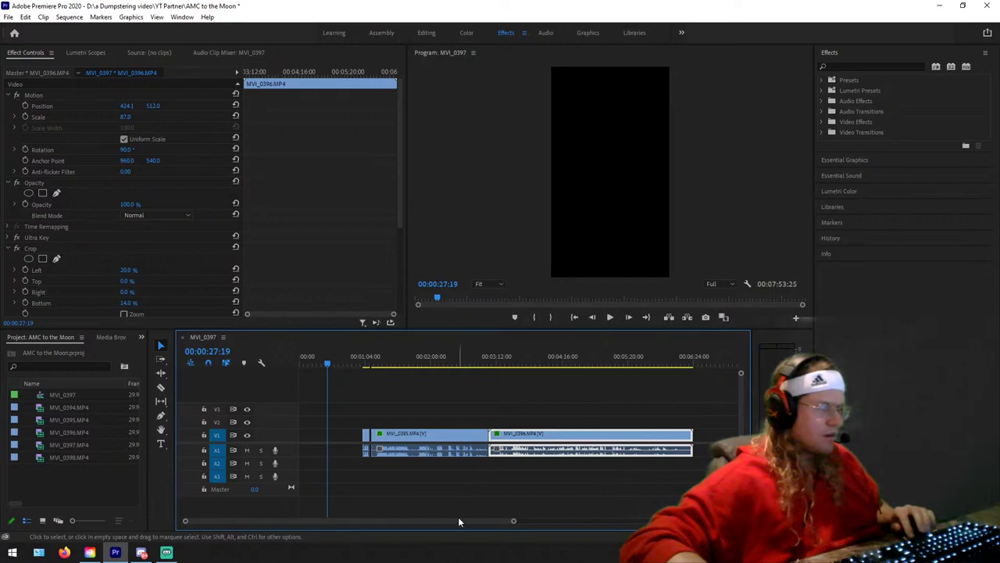
pyautogui.scroll(-4, 458, 521)
pyautogui.moveTo(679, 442); pyautogui.dragTo(620, 442)
pyautogui.scroll(4, 426, 521)
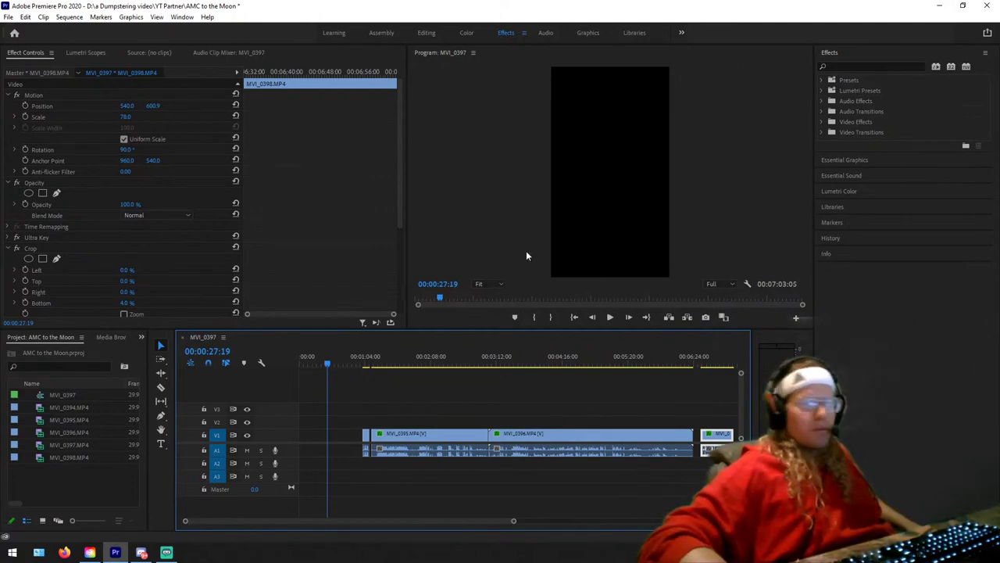
pyautogui.click(362, 364)
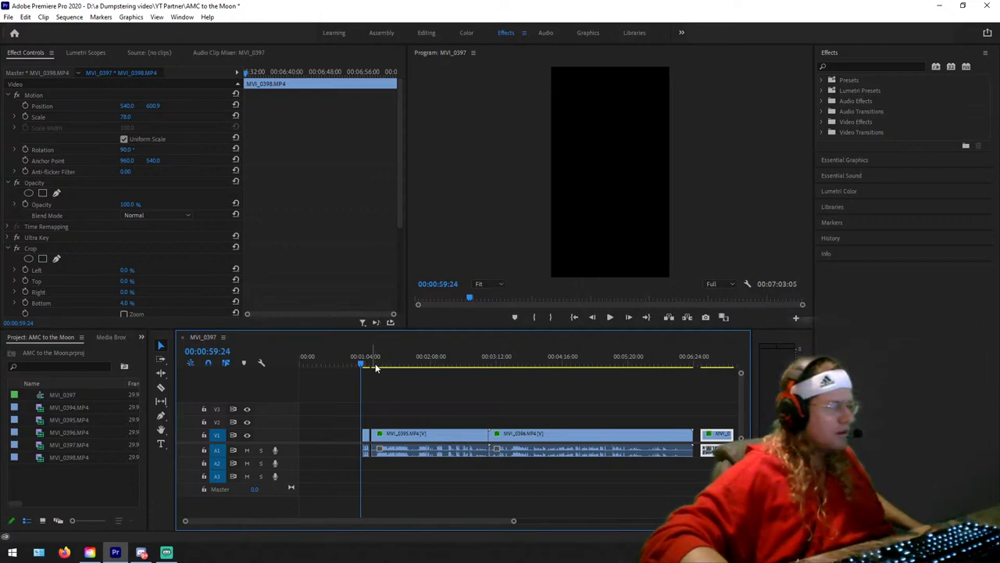
pyautogui.click(384, 365)
pyautogui.moveTo(384, 365); pyautogui.dragTo(430, 365)
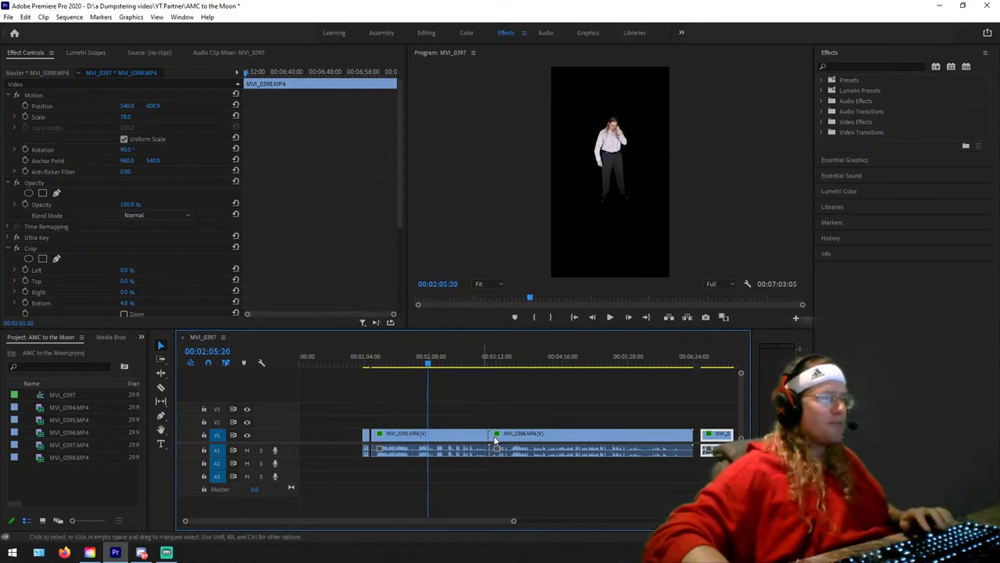
pyautogui.moveTo(512, 521); pyautogui.dragTo(411, 521)
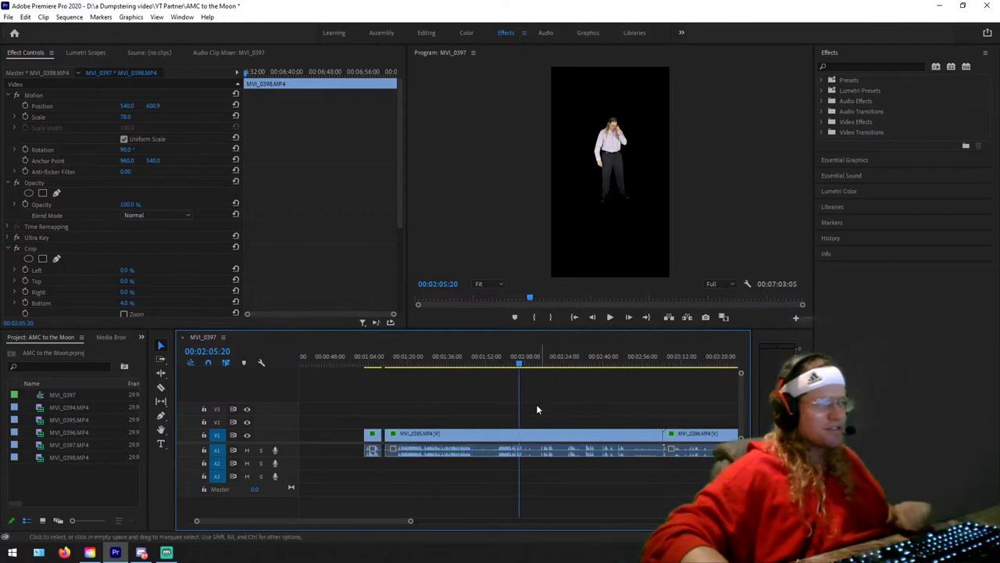
pyautogui.click(517, 366)
pyautogui.click(514, 367)
pyautogui.press('space')
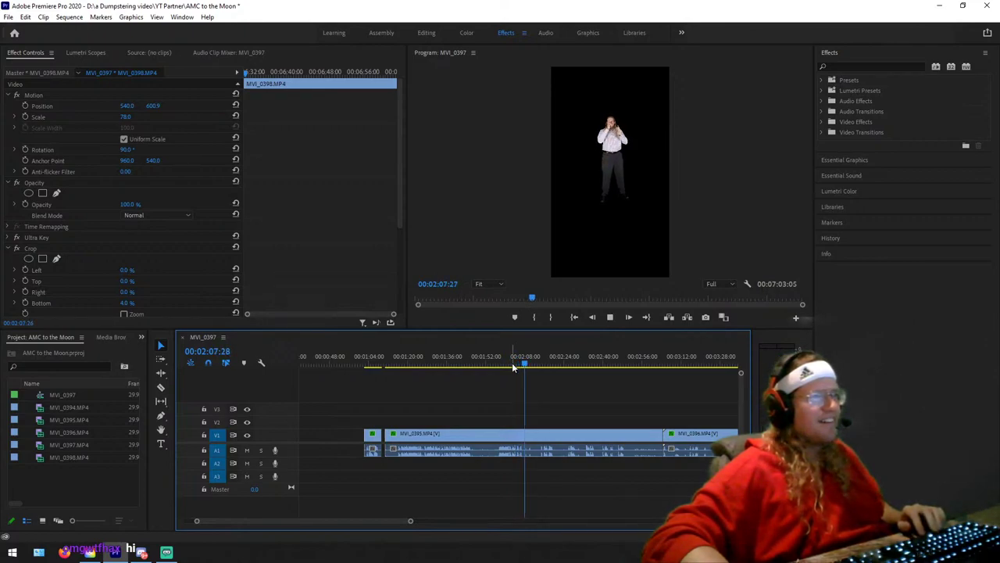
pyautogui.moveTo(512, 365); pyautogui.dragTo(386, 361)
pyautogui.scroll(-3, 545, 370)
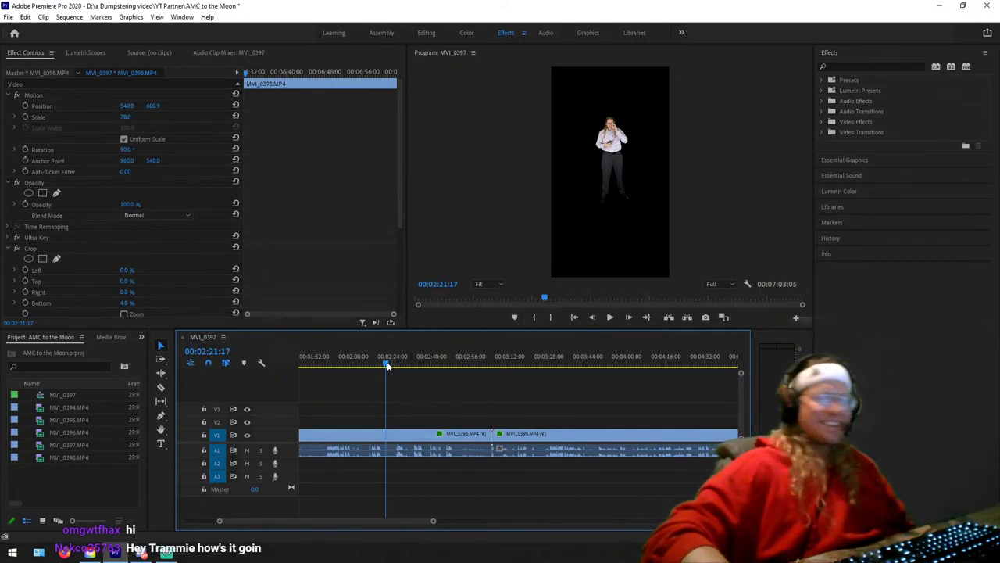
pyautogui.moveTo(387, 360); pyautogui.dragTo(561, 365)
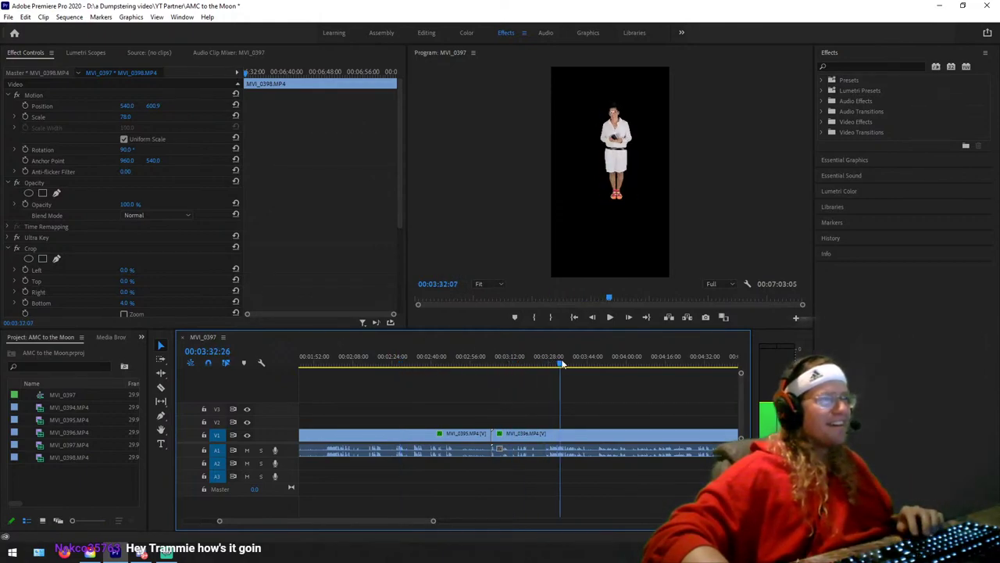
pyautogui.scroll(-3, 528, 376)
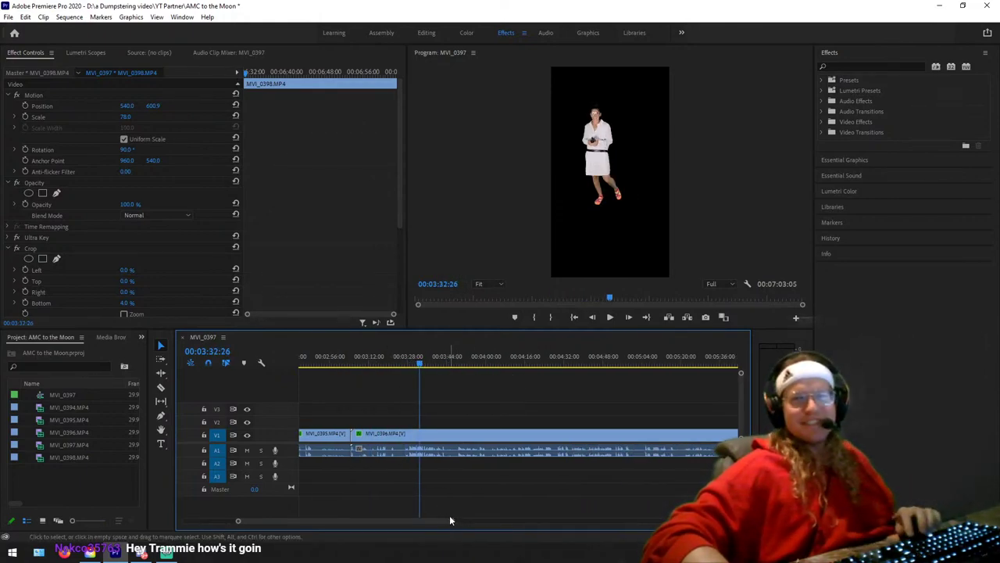
pyautogui.moveTo(452, 522); pyautogui.dragTo(516, 522)
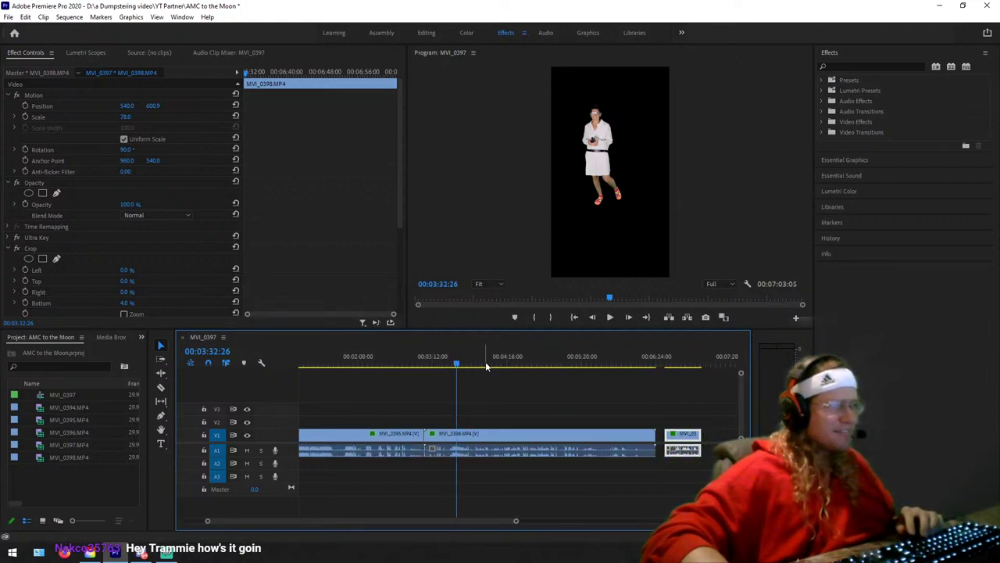
pyautogui.moveTo(486, 361); pyautogui.dragTo(555, 365)
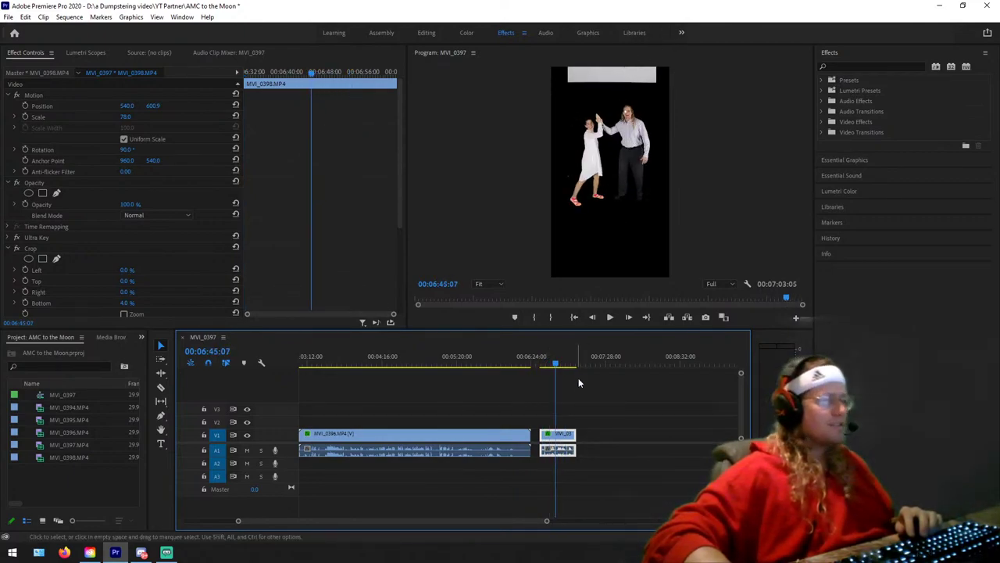
pyautogui.scroll(-1, 228, 230)
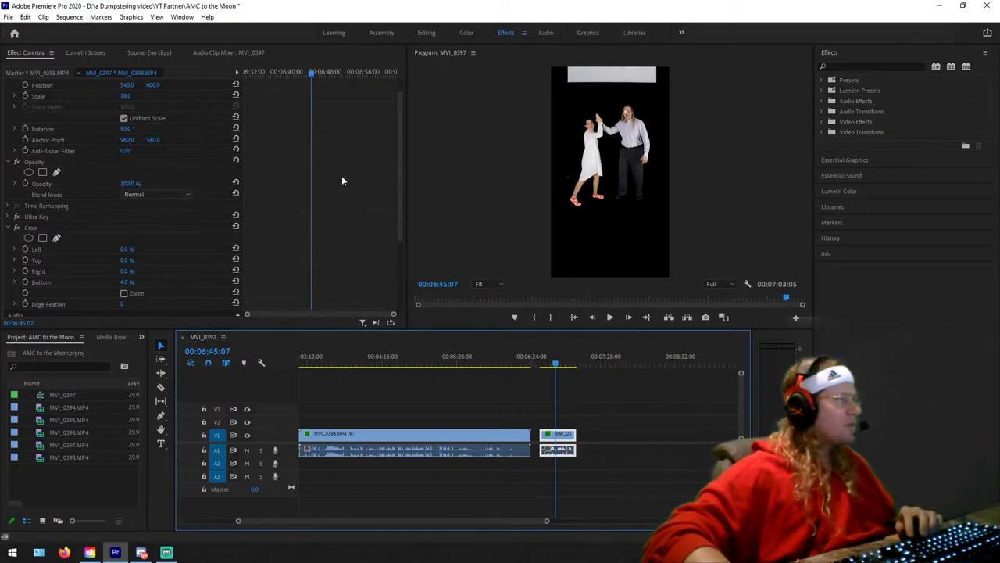
# Step: Crop MVI_0398's left edge to 20% and move the playhead back to about 2:04
pyautogui.moveTo(130, 251); pyautogui.dragTo(153, 250)
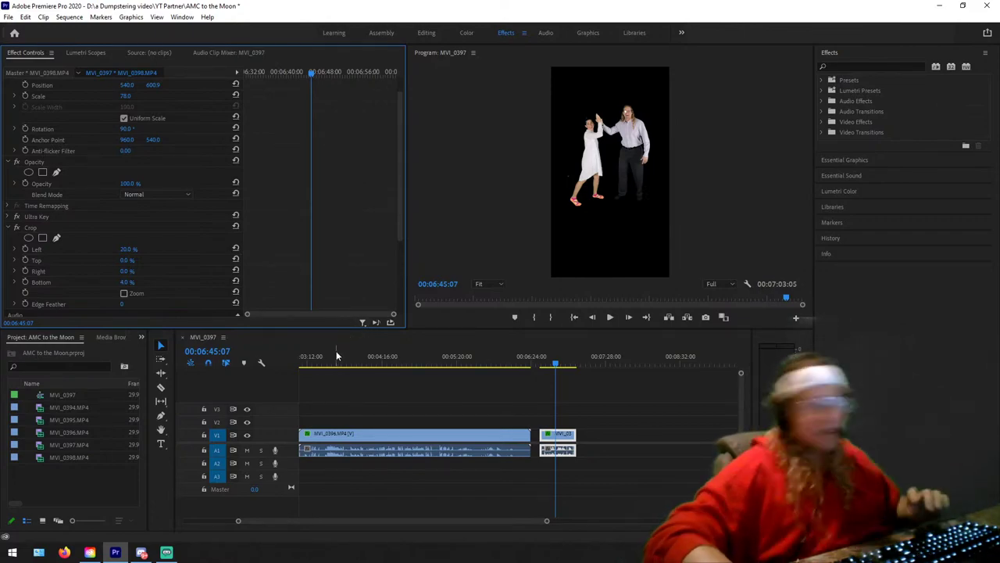
pyautogui.click(474, 365)
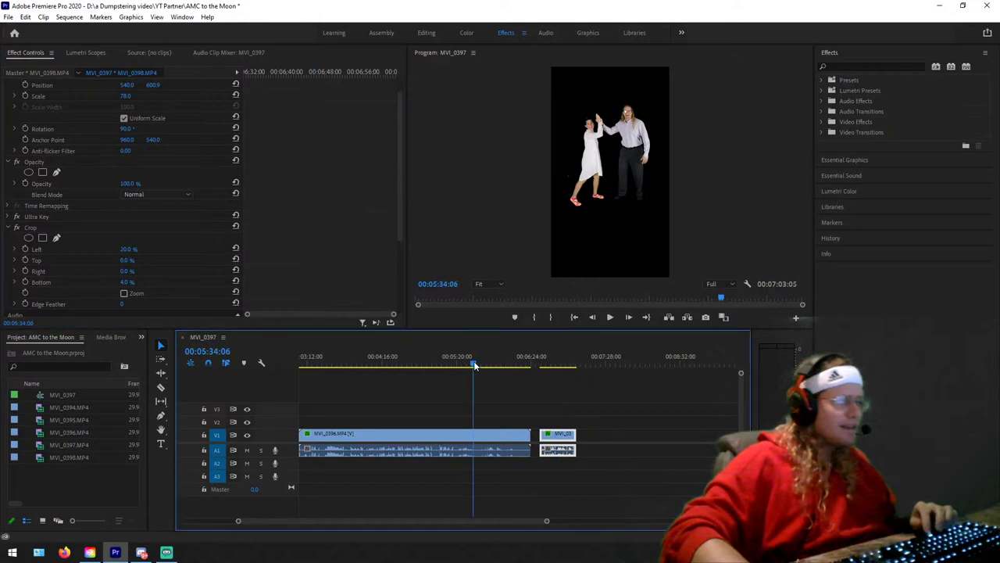
pyautogui.scroll(3, 474, 365)
pyautogui.moveTo(438, 365); pyautogui.dragTo(442, 365)
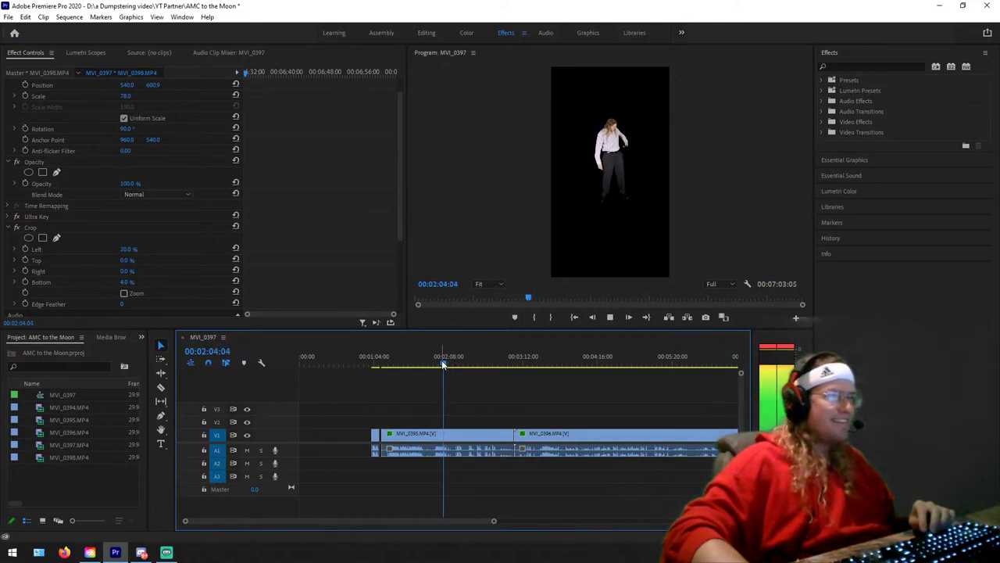
# Step: Zoom in near two minutes, razor MVI_0395 at 1:57:15 and play on to about 2:07
pyautogui.moveTo(443, 365); pyautogui.dragTo(444, 365)
pyautogui.moveTo(493, 520); pyautogui.dragTo(396, 520)
pyautogui.click(518, 365)
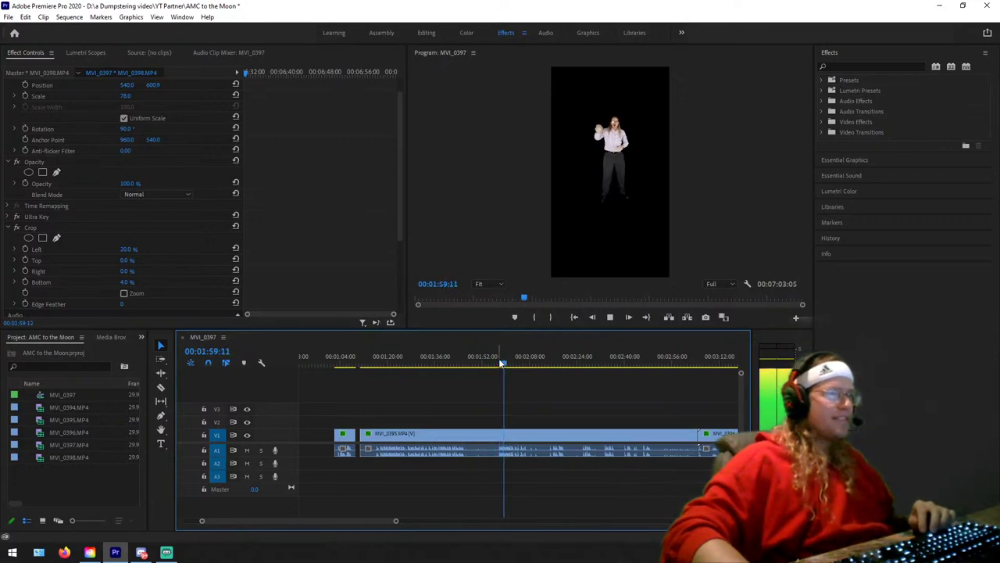
pyautogui.moveTo(506, 365); pyautogui.dragTo(490, 366)
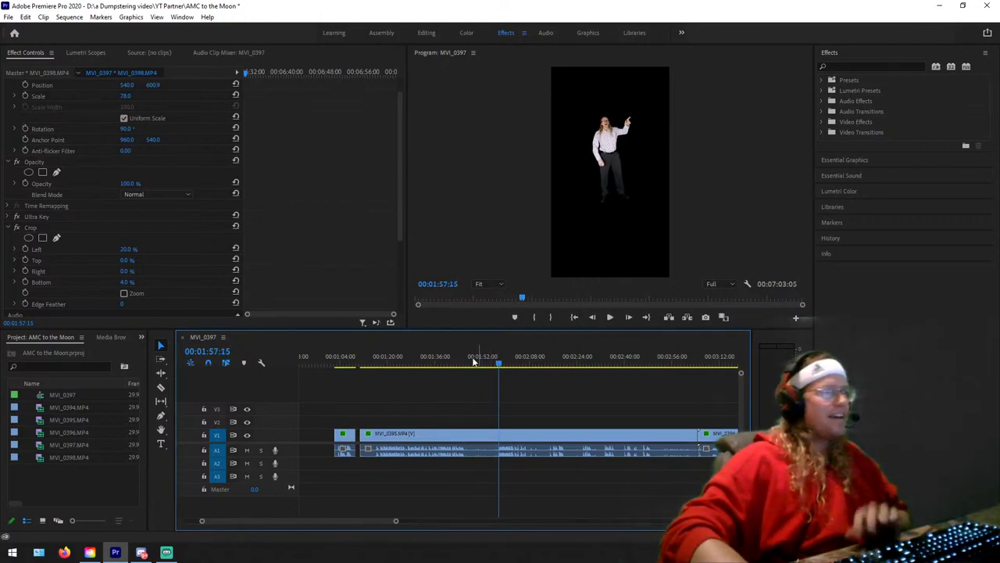
pyautogui.press('c')
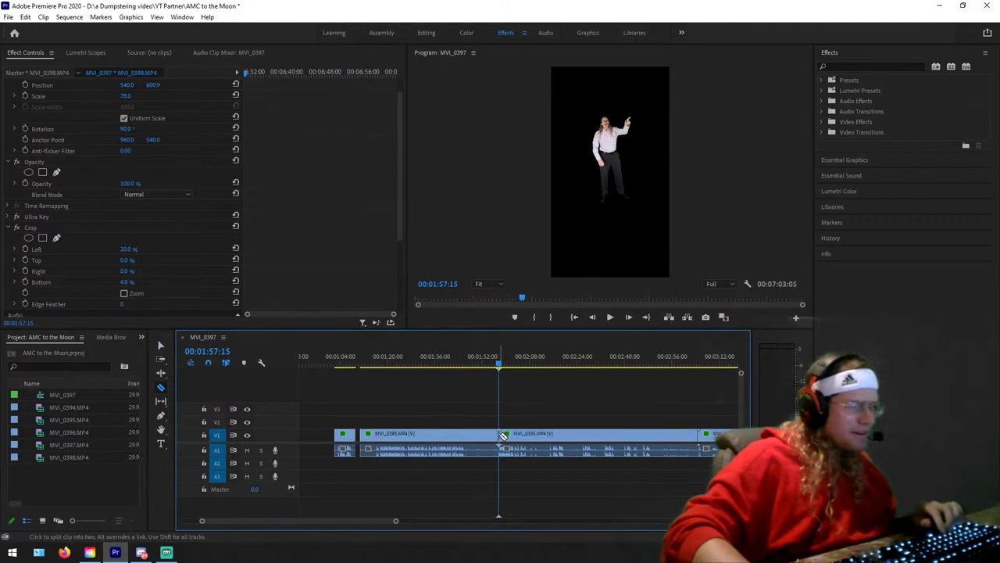
pyautogui.press('v')
pyautogui.press('space')
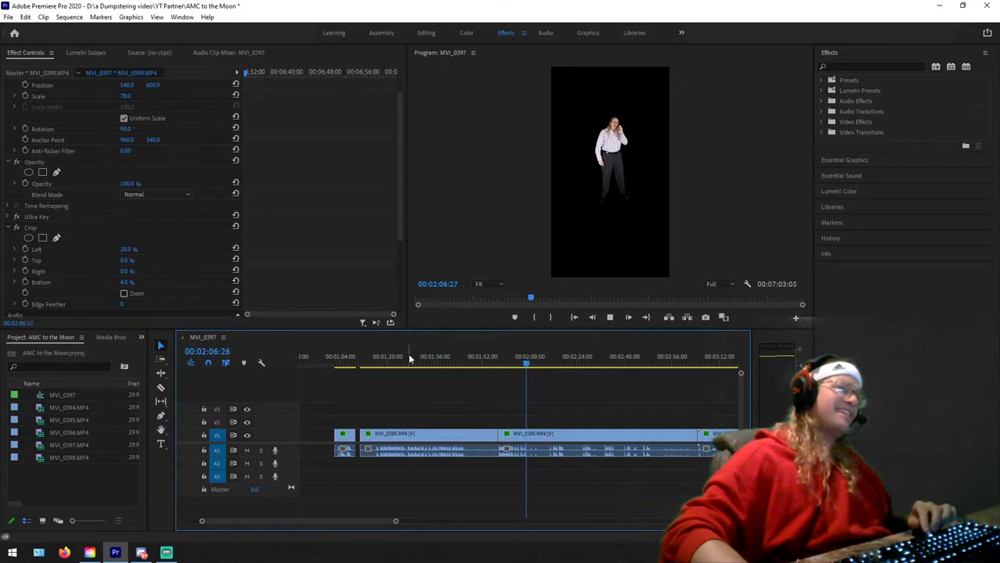
pyautogui.press('space')
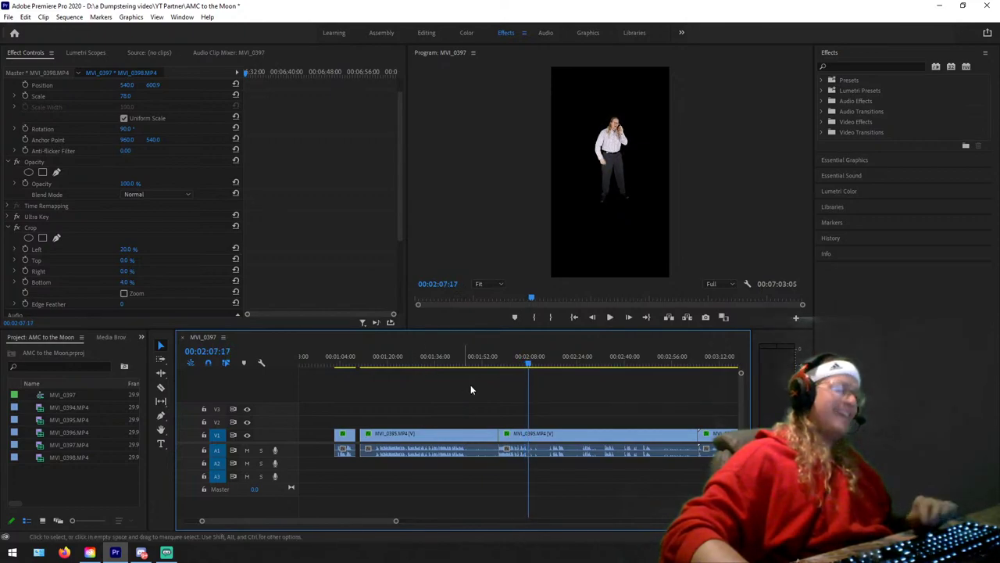
# Step: Razor MVI_0395 at 2:07:17 and move the short piece to about 0:15 on V1
pyautogui.press('c')
pyautogui.click(530, 435)
pyautogui.press('v')
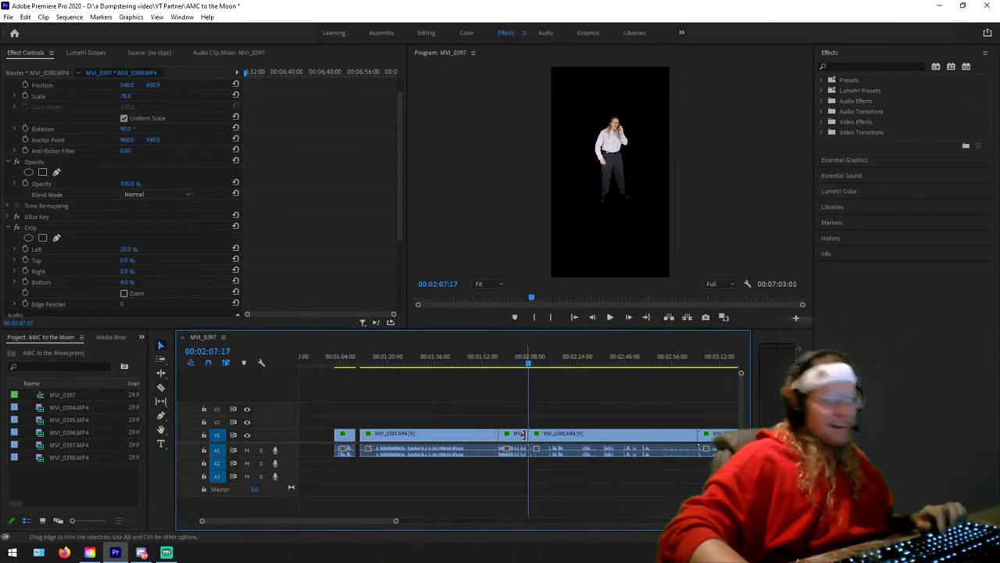
pyautogui.scroll(5, 541, 413)
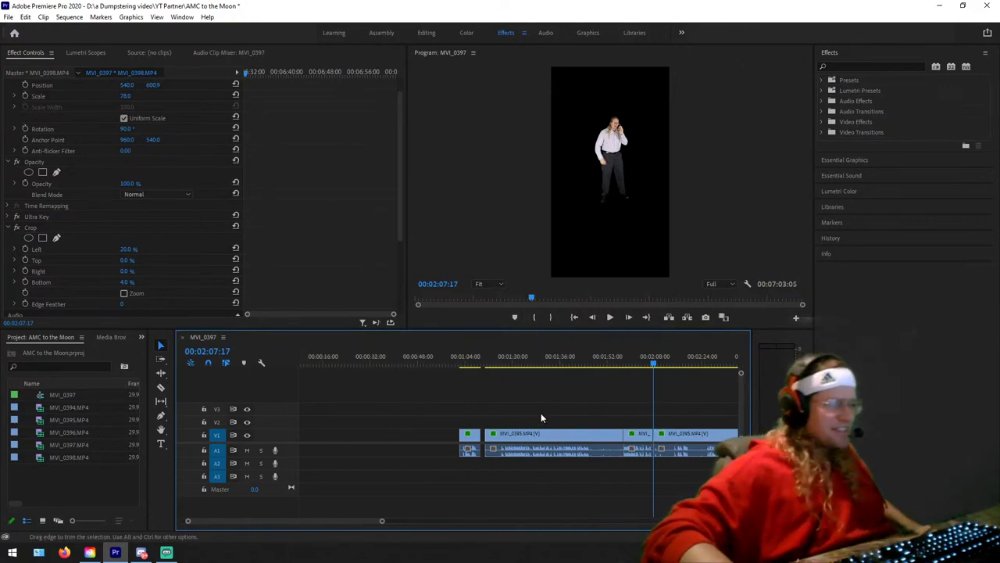
pyautogui.click(666, 442)
pyautogui.moveTo(666, 441); pyautogui.dragTo(355, 441)
pyautogui.moveTo(380, 365); pyautogui.dragTo(368, 346)
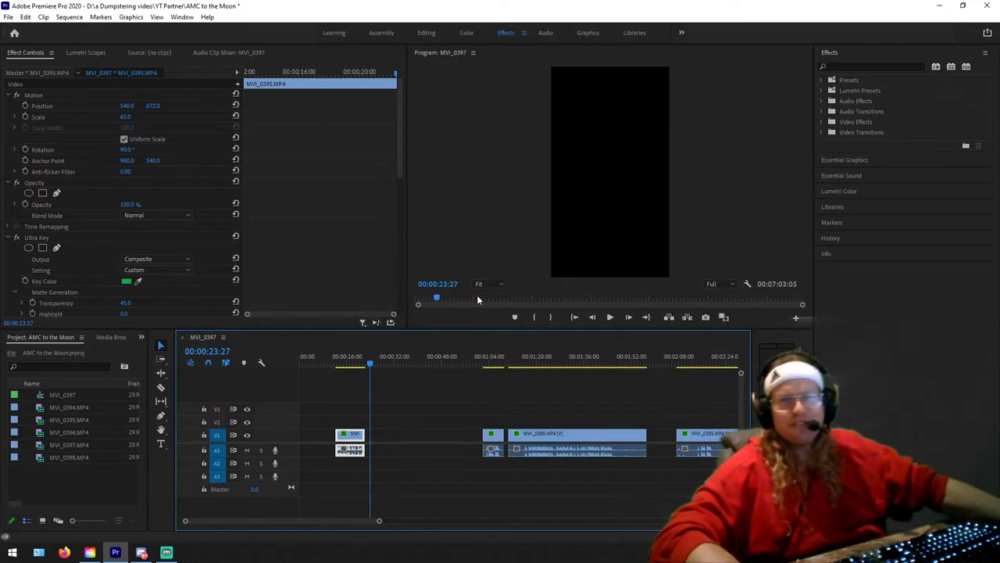
pyautogui.click(490, 364)
pyautogui.moveTo(497, 363); pyautogui.dragTo(664, 361)
pyautogui.scroll(-2, 605, 394)
pyautogui.scroll(-2, 600, 393)
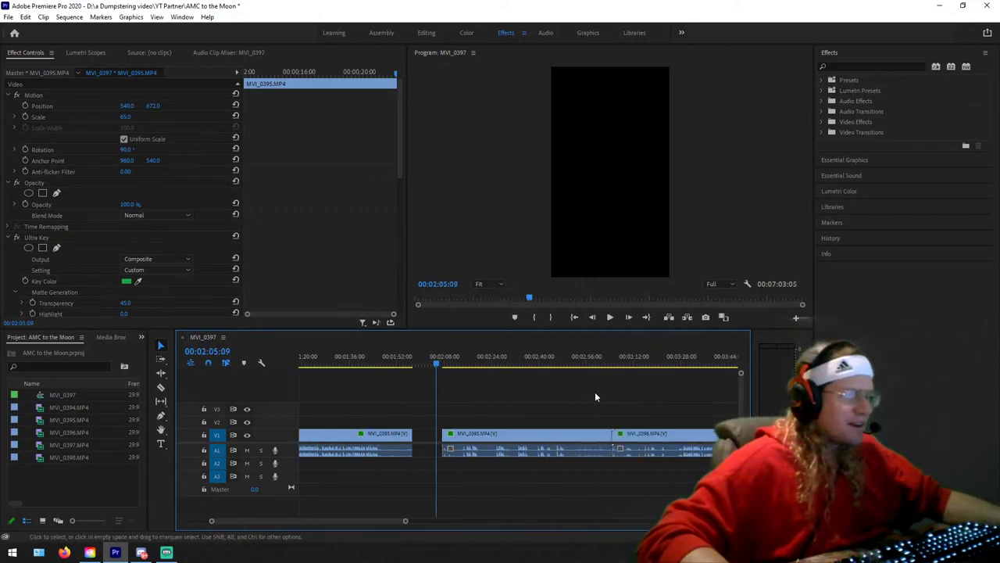
pyautogui.scroll(-3, 578, 377)
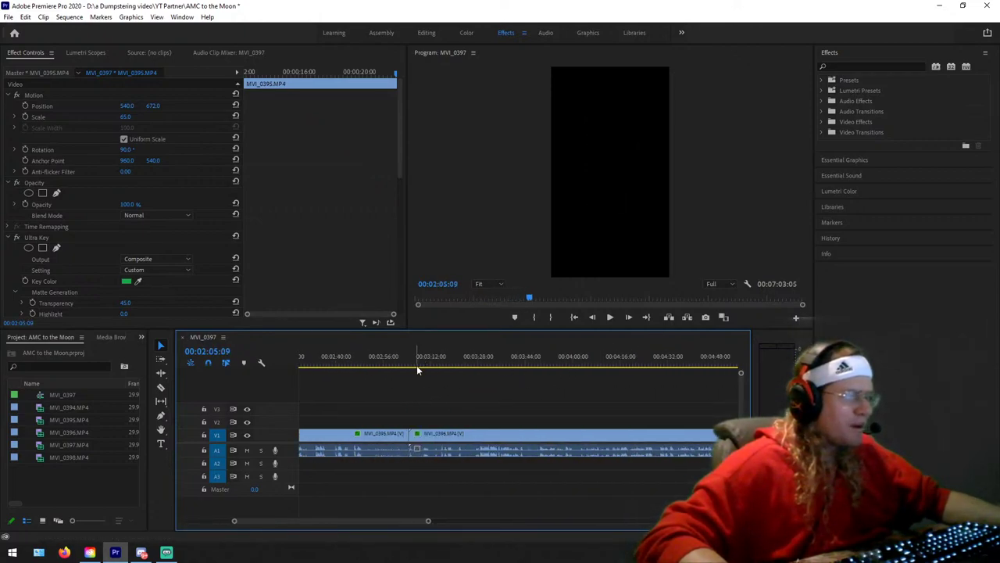
pyautogui.moveTo(416, 365)
pyautogui.mouseDown()
pyautogui.moveTo(454, 362)
pyautogui.moveTo(417, 357)
pyautogui.mouseUp()
pyautogui.press('space')
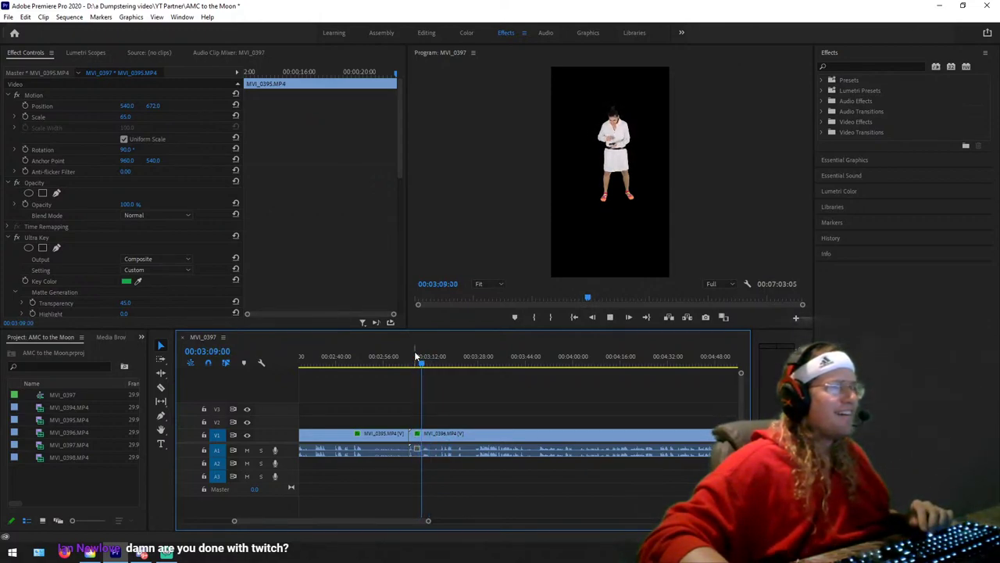
pyautogui.press('space')
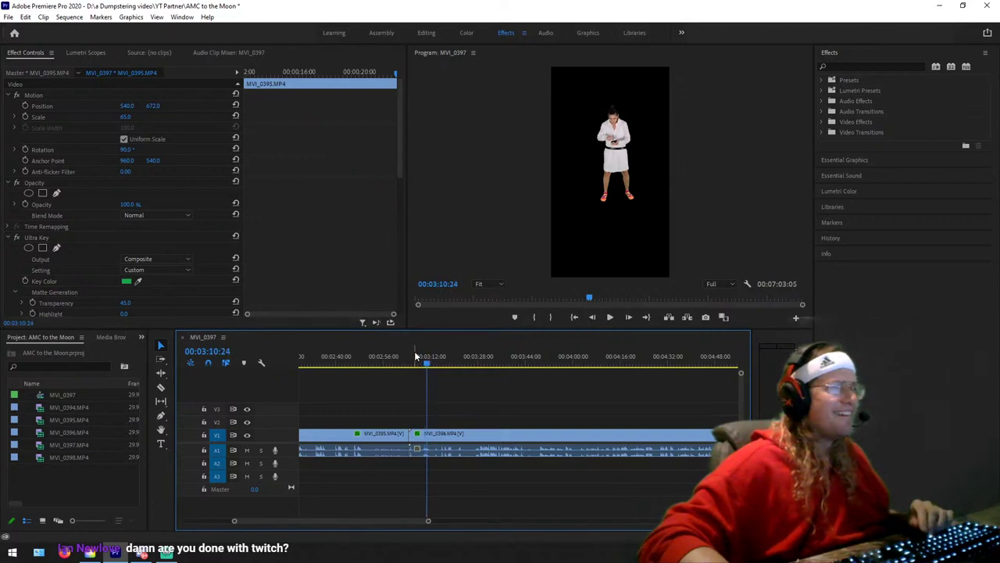
pyautogui.press('space')
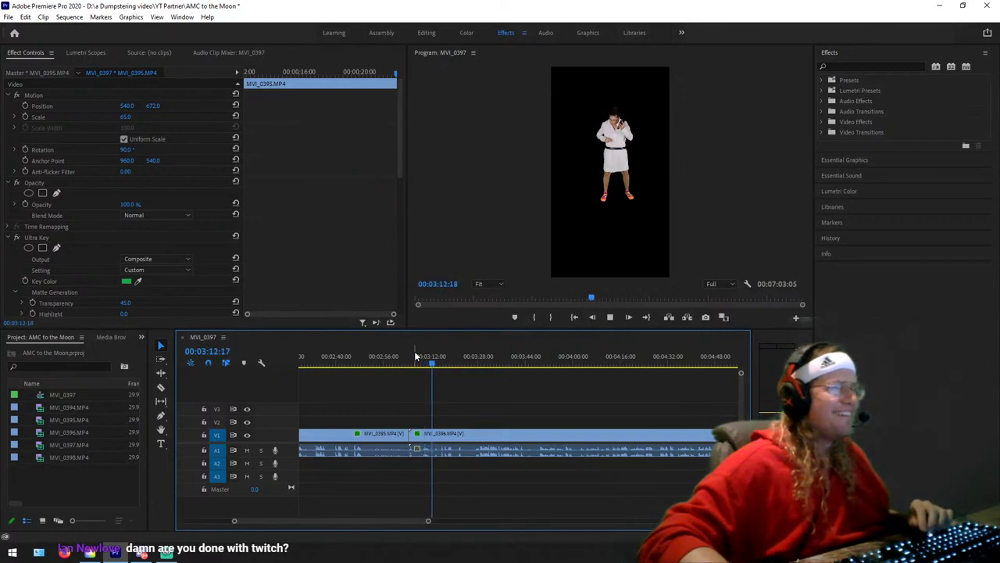
pyautogui.press('space')
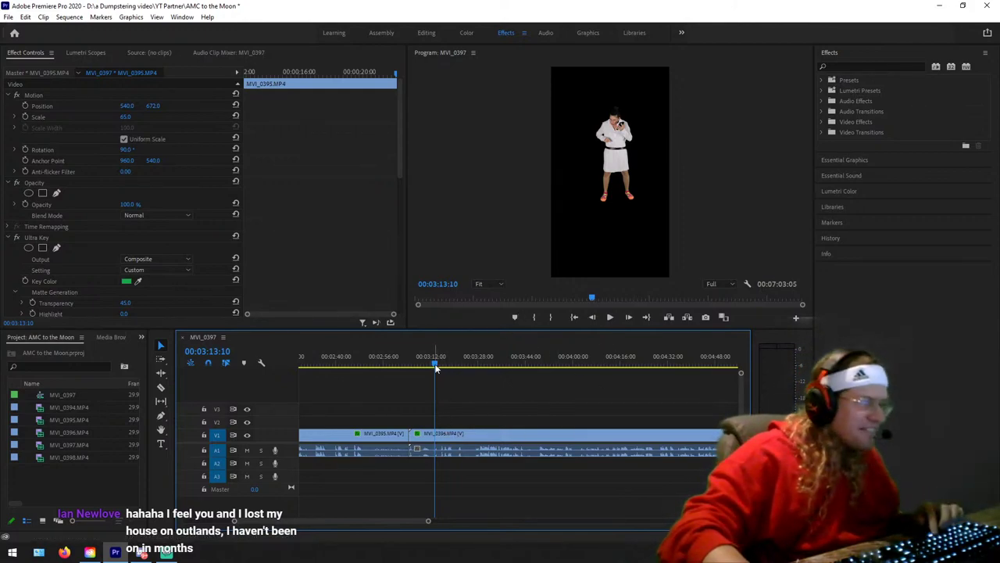
# Step: Play around 3:13 to find the cut point, settling on frame 00:03:14:22
pyautogui.moveTo(434, 362); pyautogui.dragTo(415, 364)
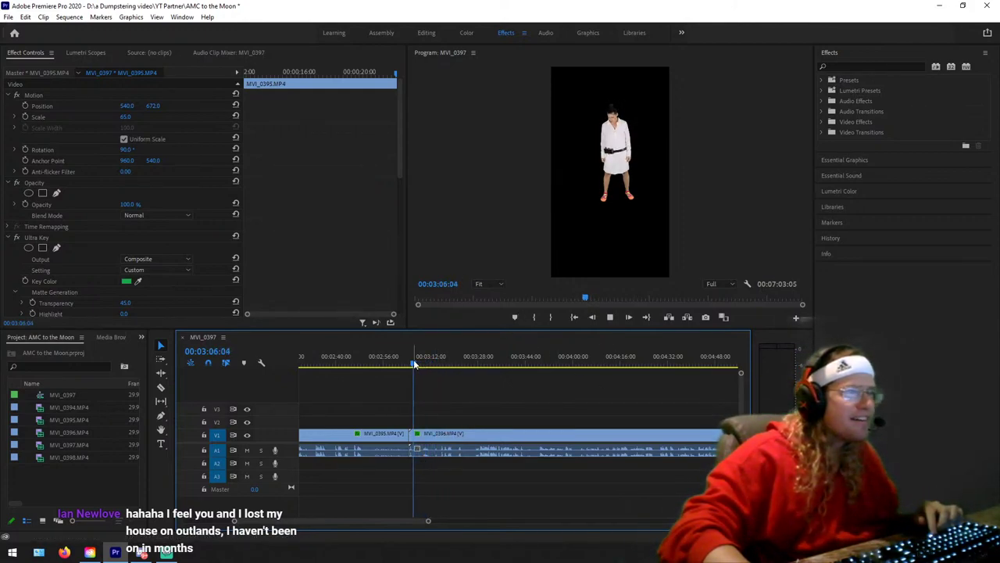
pyautogui.press('space')
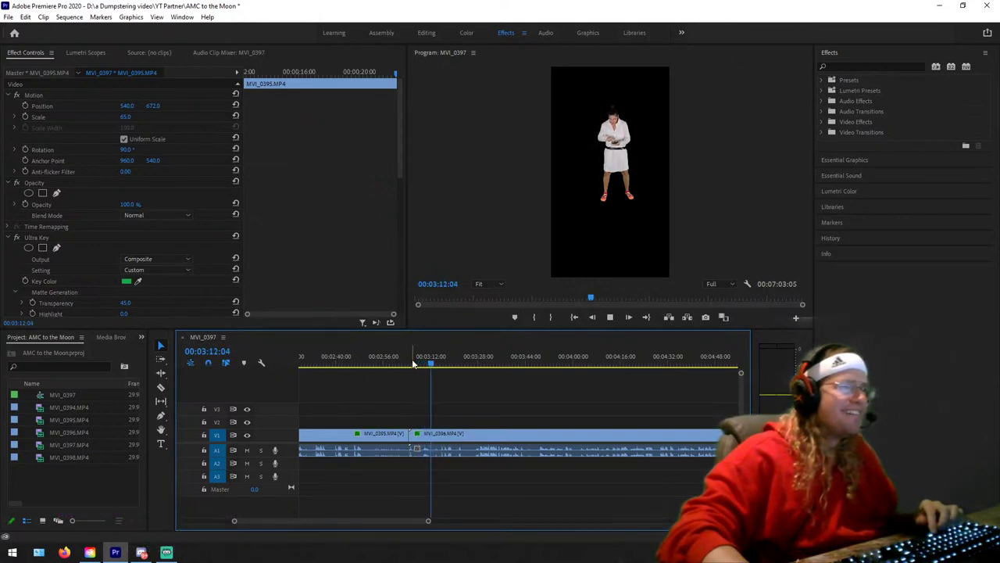
pyautogui.press('space')
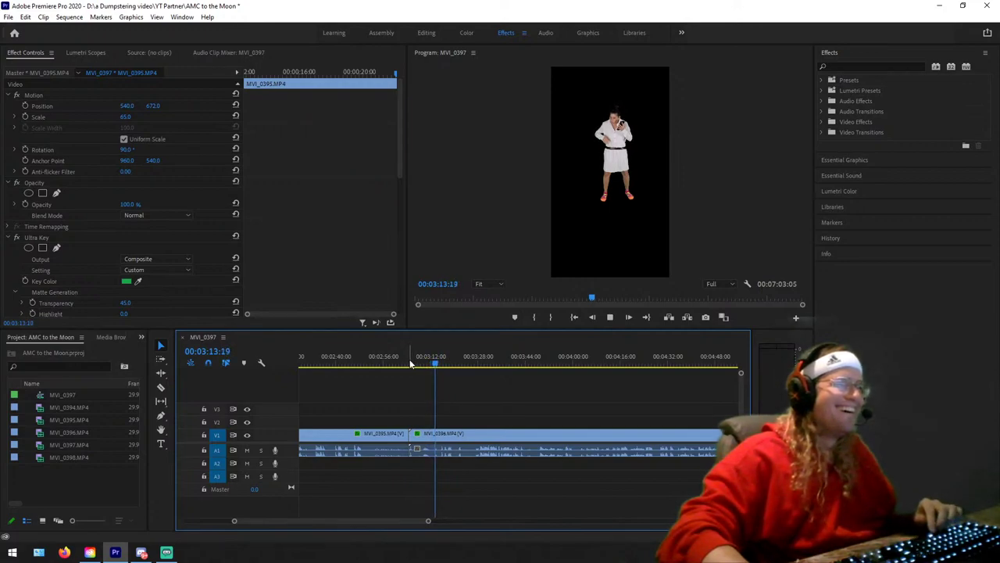
pyautogui.press('space')
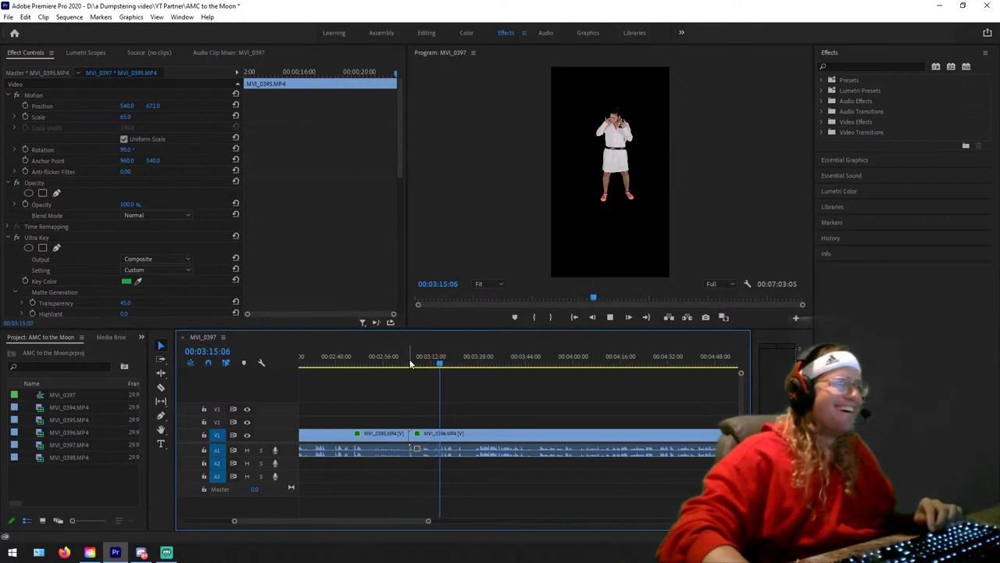
pyautogui.press('space')
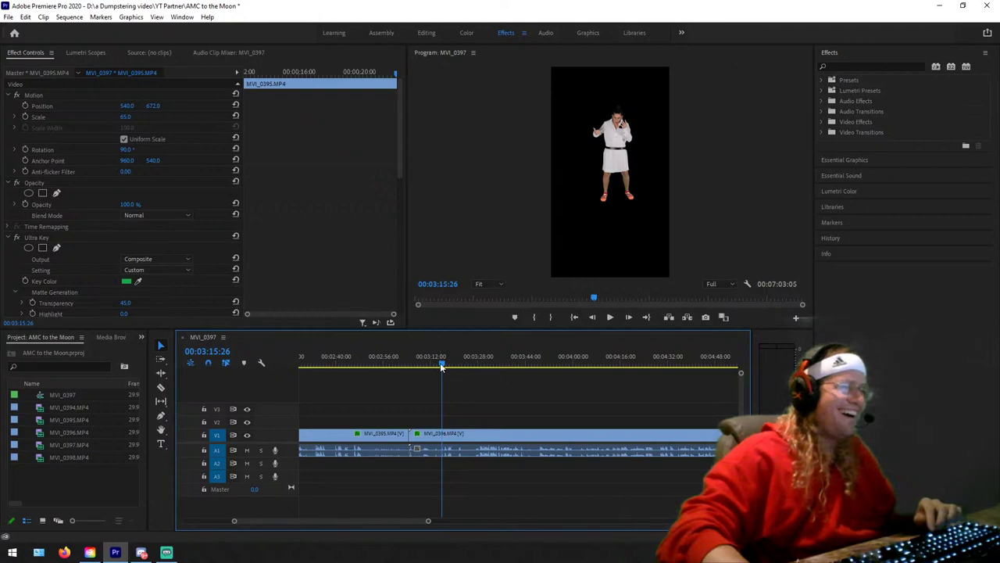
pyautogui.click(440, 366)
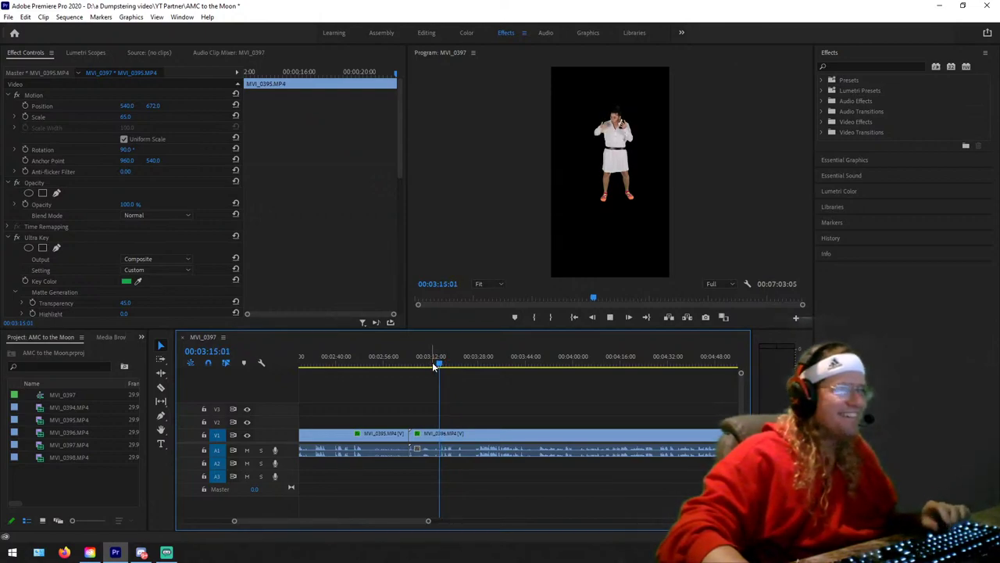
pyautogui.press('space')
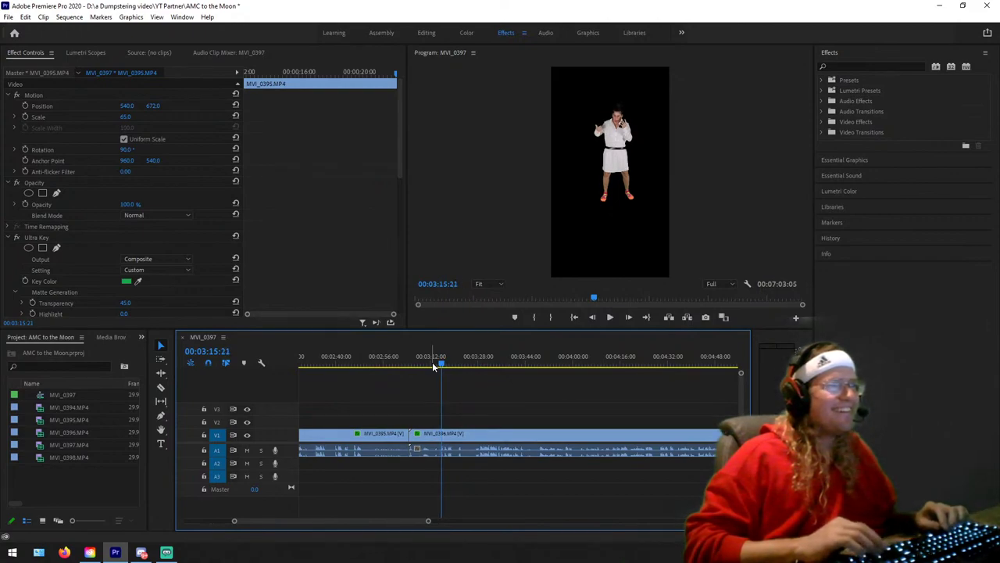
pyautogui.click(440, 365)
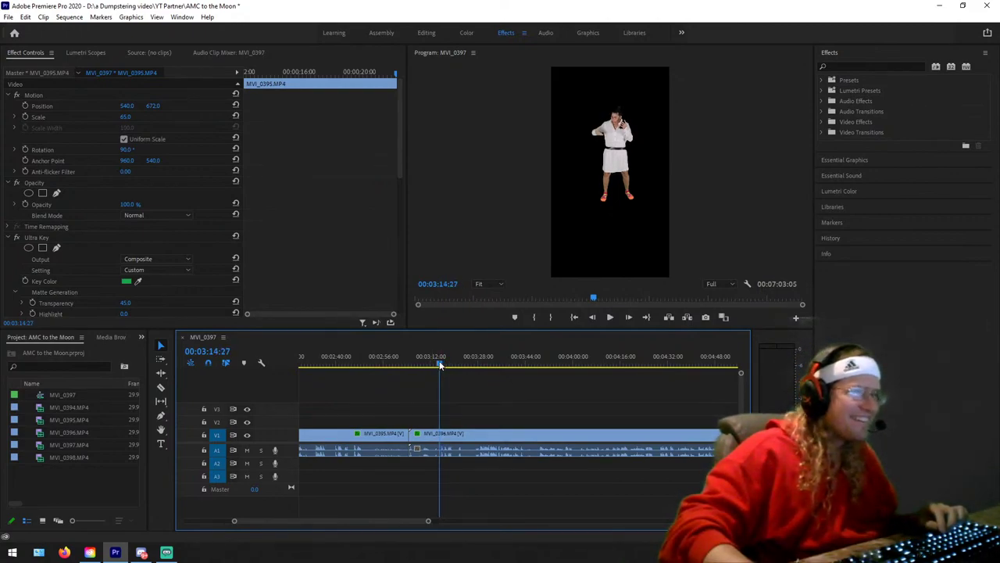
pyautogui.moveTo(440, 365); pyautogui.dragTo(438, 365)
# Step: Razor MVI_0396 at 00:03:14:22 and rewind to about 3:07 to check the cut
pyautogui.press('c')
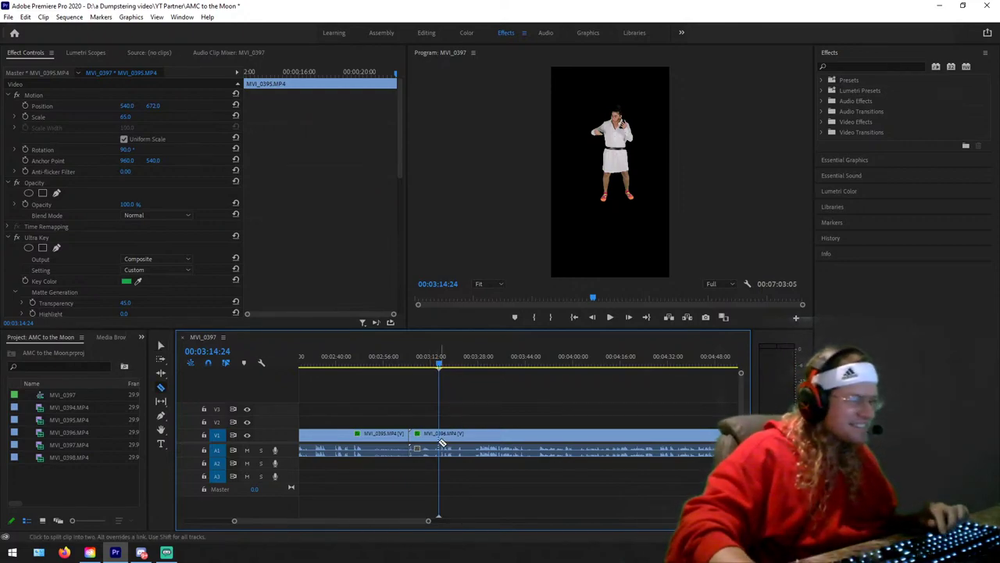
pyautogui.click(442, 443)
pyautogui.press('v')
pyautogui.click(435, 365)
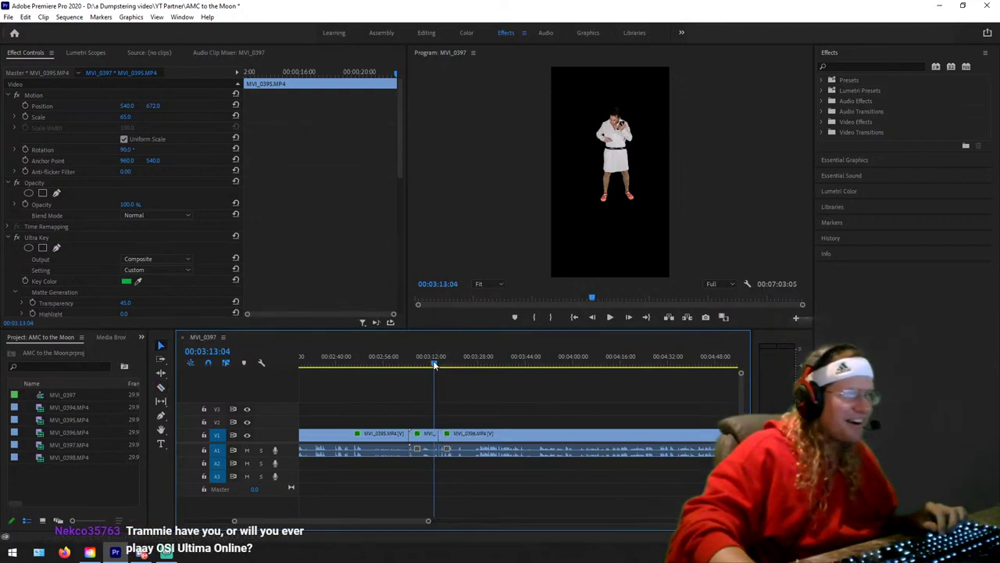
pyautogui.moveTo(435, 365); pyautogui.dragTo(407, 364)
pyautogui.scroll(4, 438, 406)
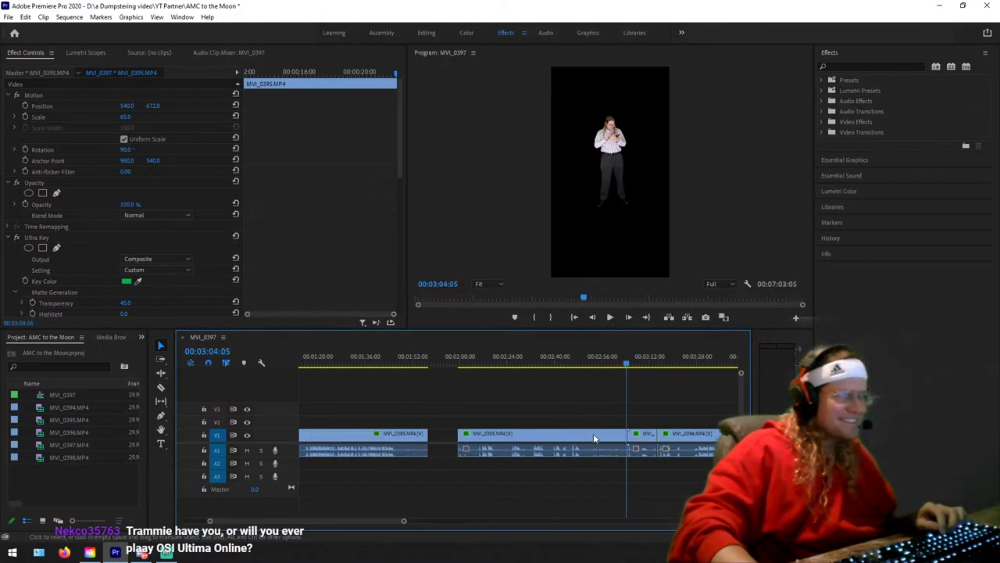
pyautogui.scroll(2, 648, 439)
pyautogui.scroll(-2, 680, 438)
# Step: Drag the short MVI_0396 piece left among the short clips near the sequence start, then switch applications
pyautogui.moveTo(656, 436); pyautogui.dragTo(403, 435)
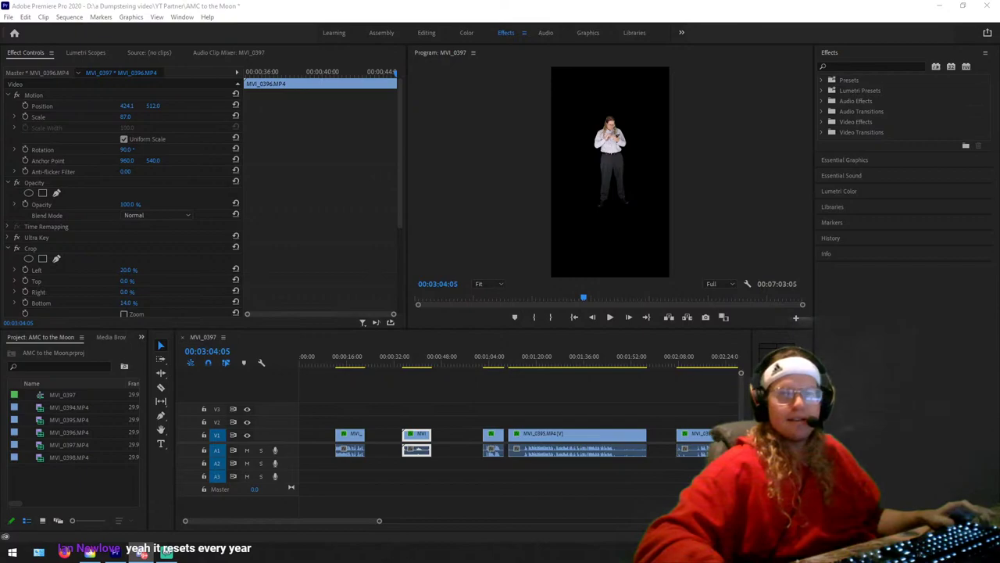
pyautogui.hotkey('alt', 'Tab')
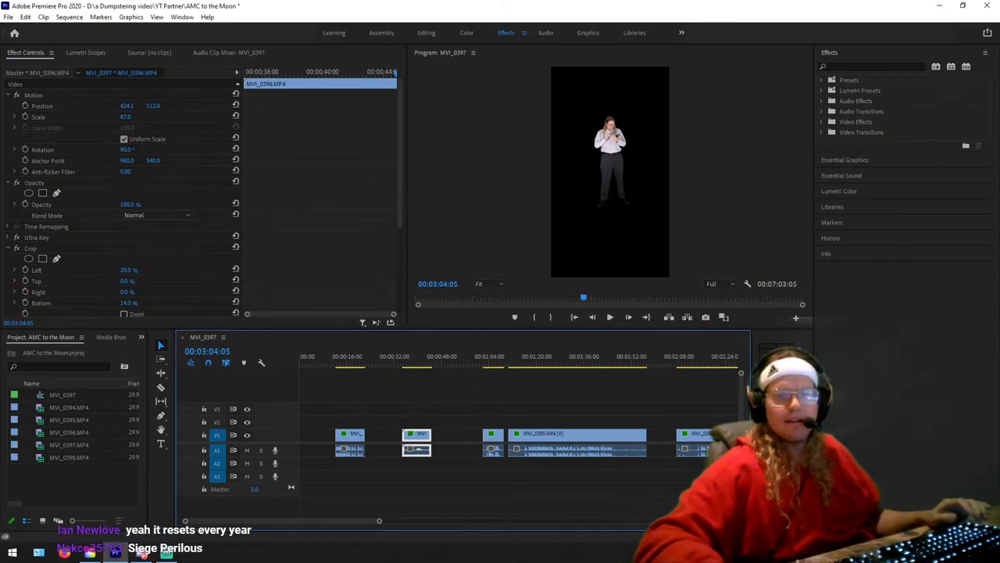
pyautogui.hotkey('alt', 'Tab')
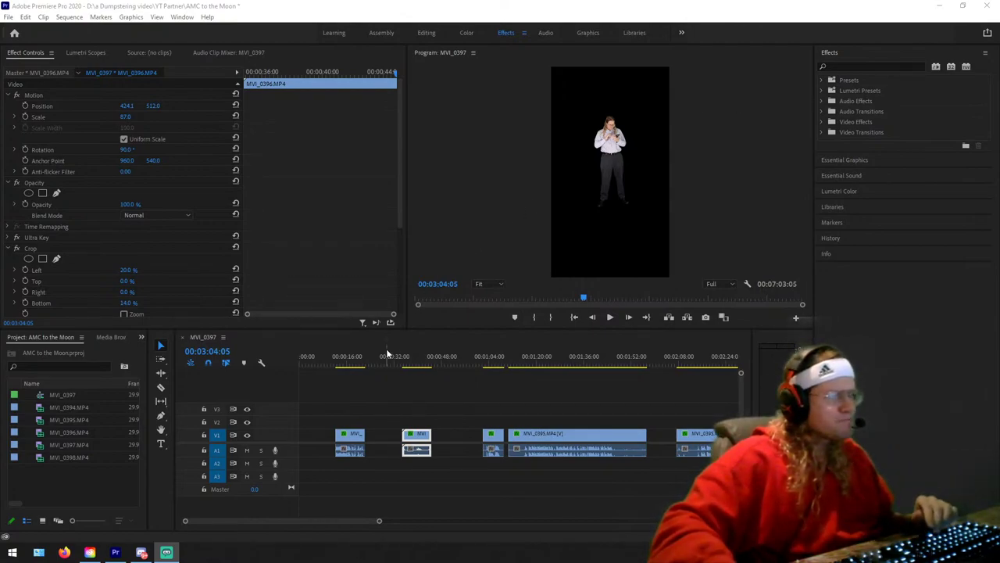
# Step: Cut the first clip near 0:18 and move its tail after the second clip
pyautogui.moveTo(397, 361); pyautogui.dragTo(350, 364)
pyautogui.press('space')
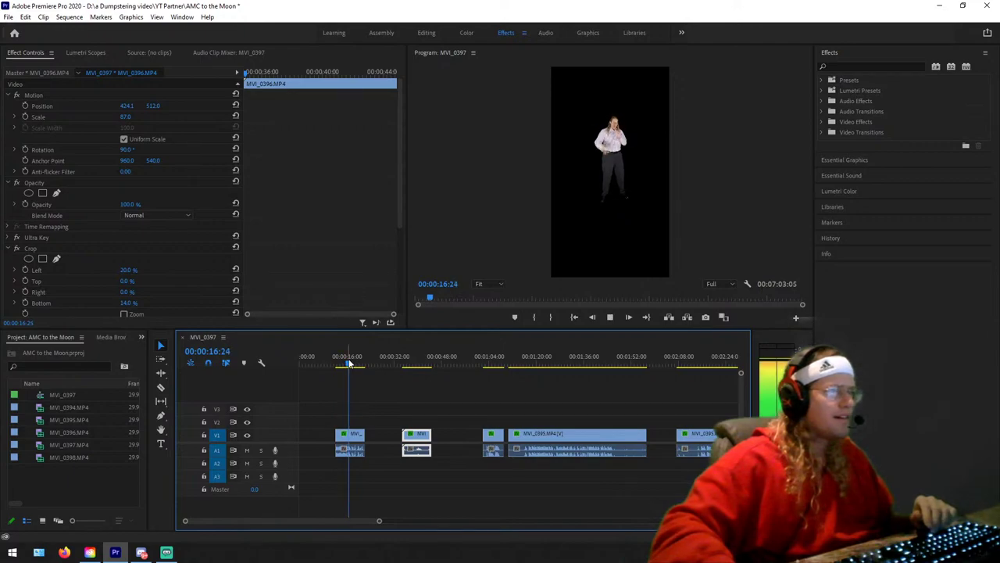
pyautogui.press('space')
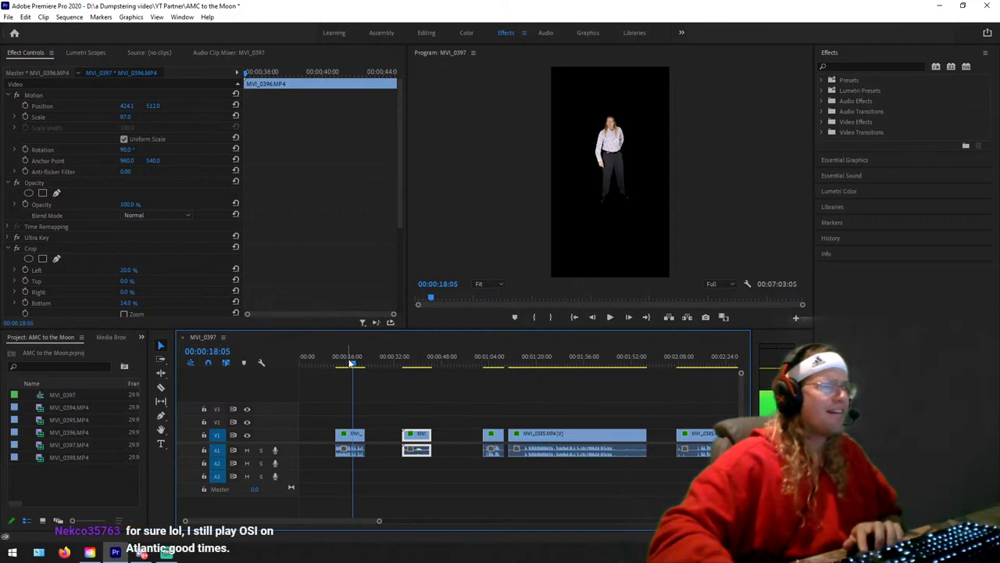
pyautogui.press('c')
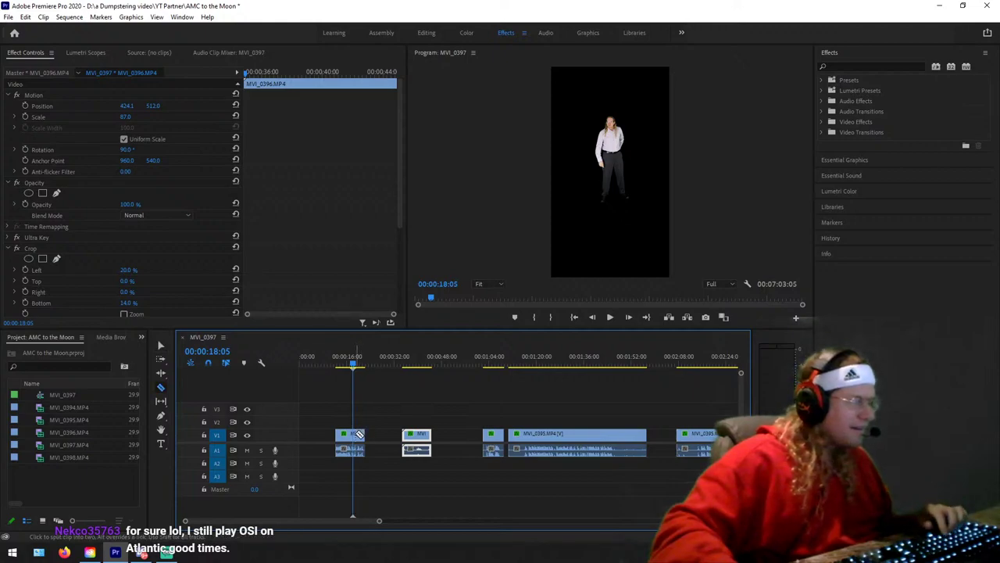
pyautogui.press('v')
pyautogui.press('space')
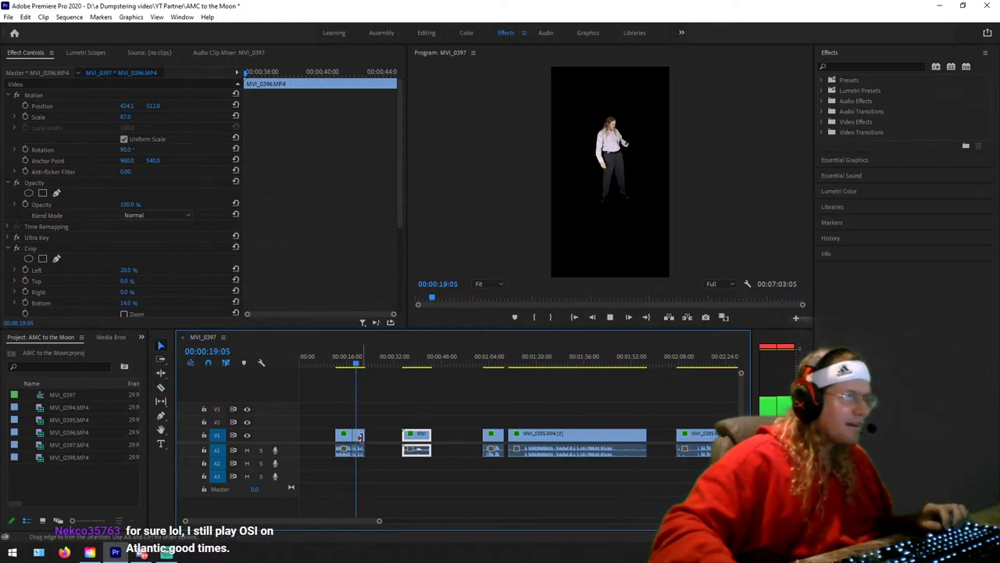
pyautogui.moveTo(359, 438); pyautogui.dragTo(443, 440)
# Step: Review playback of the moved piece and of the first clip from about 0:16
pyautogui.click(422, 357)
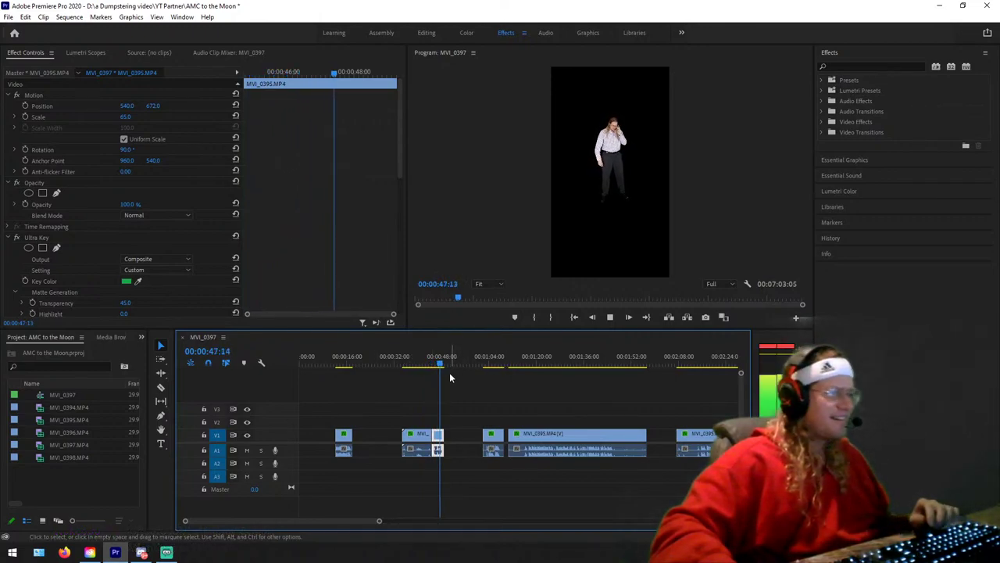
pyautogui.press('space')
pyautogui.moveTo(344, 360); pyautogui.dragTo(349, 361)
pyautogui.press('space')
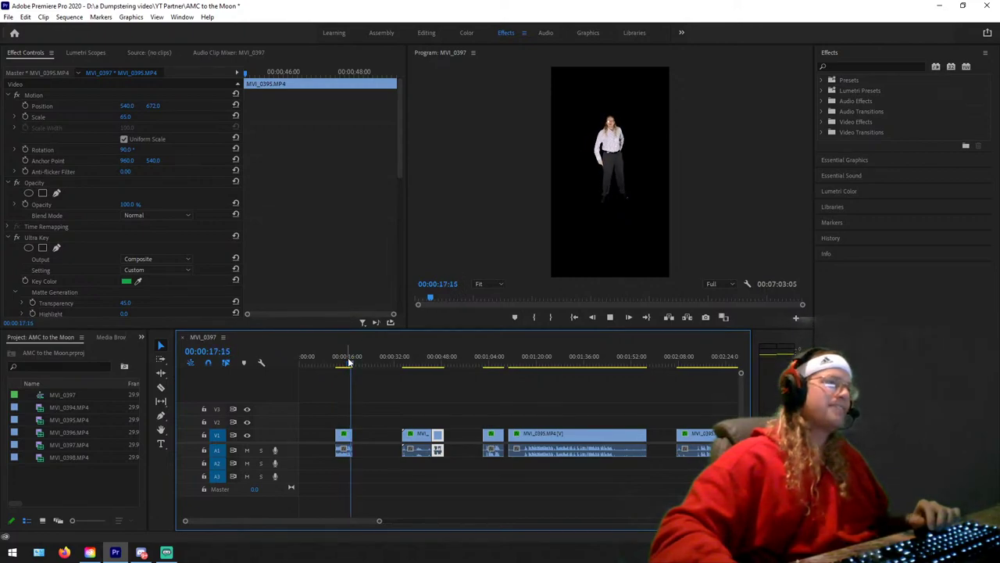
pyautogui.moveTo(358, 366); pyautogui.dragTo(347, 366)
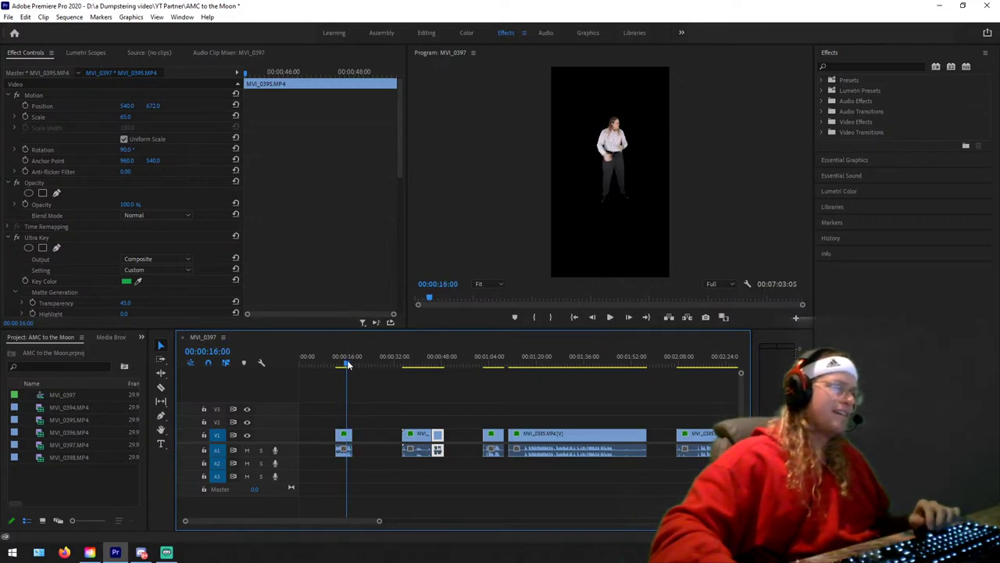
pyautogui.press('space')
pyautogui.press('space')
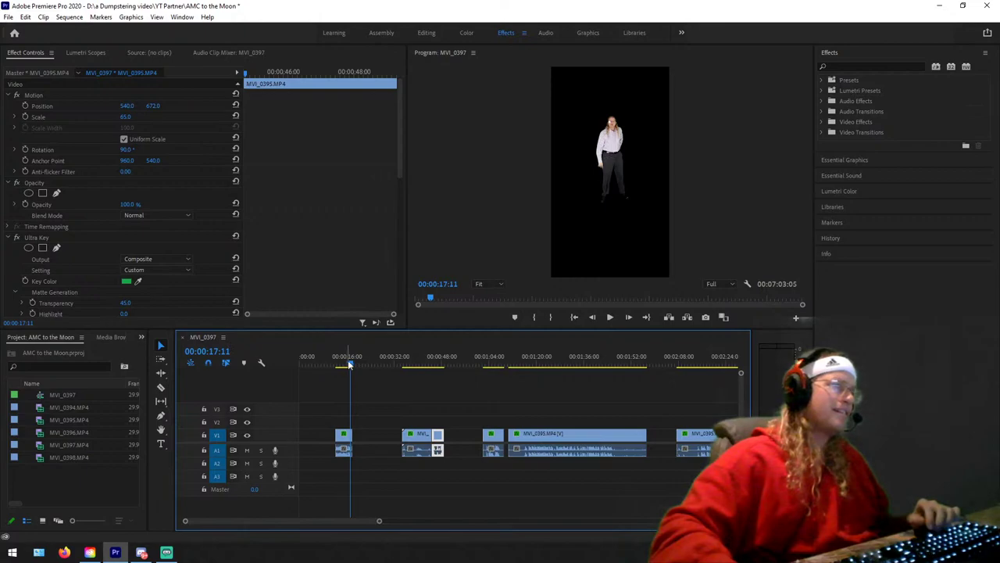
pyautogui.moveTo(443, 365); pyautogui.dragTo(351, 384)
pyautogui.press('space')
pyautogui.press('space')
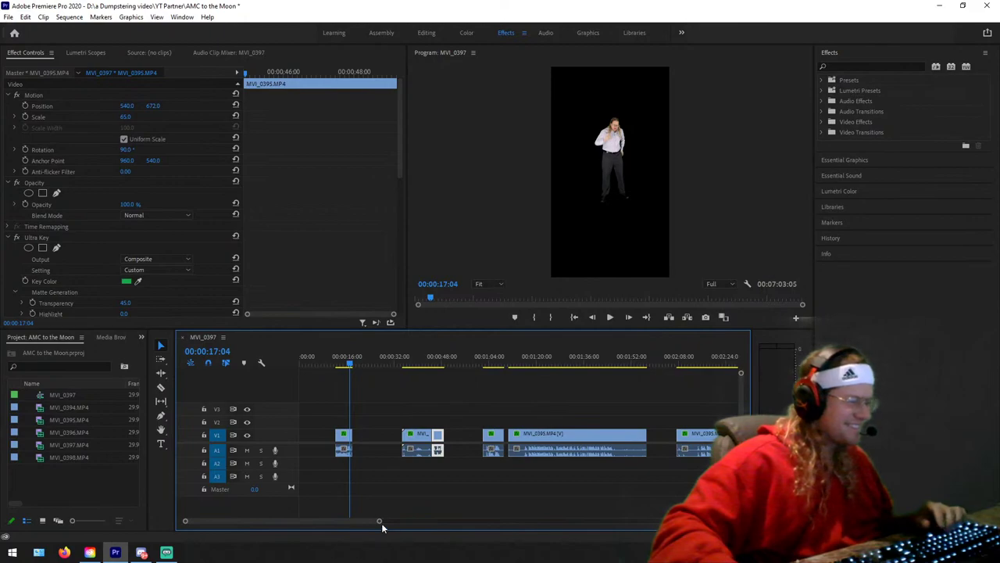
# Step: Zoom in, razor the first clip at 00:00:17:04 and delete the leftover piece
pyautogui.moveTo(380, 521); pyautogui.dragTo(356, 522)
pyautogui.press('=')
pyautogui.press('c')
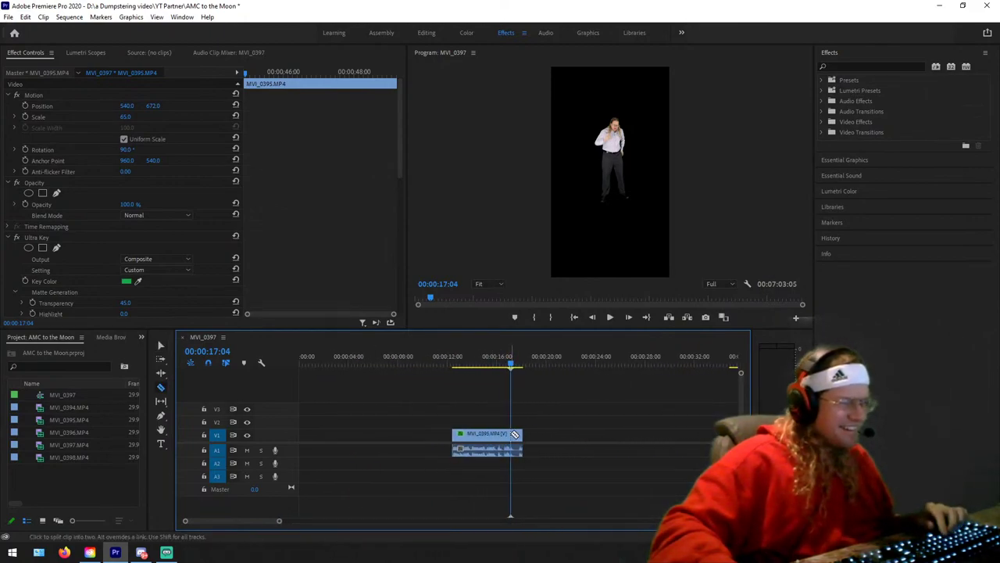
pyautogui.click(514, 435)
pyautogui.press('v')
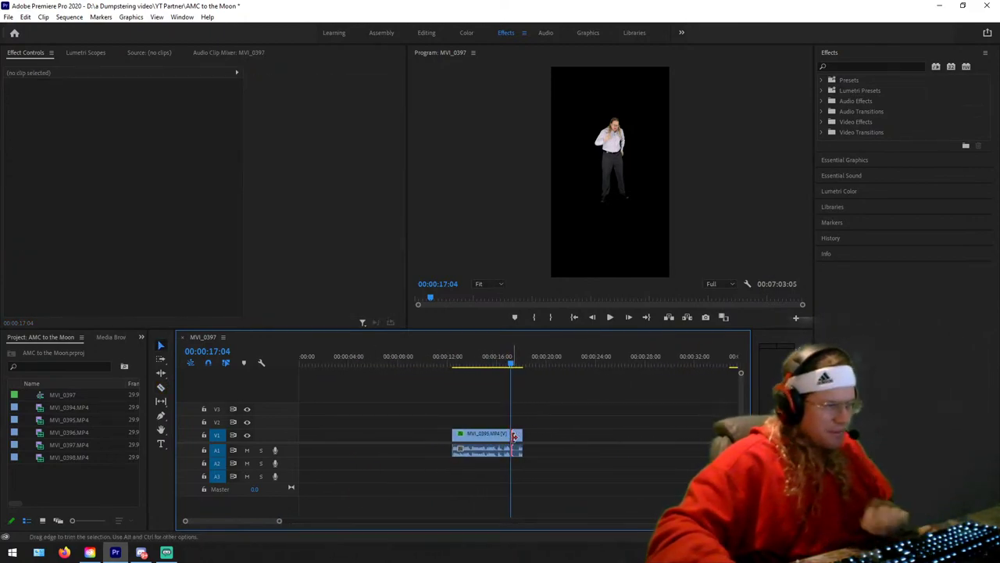
pyautogui.click(518, 434)
pyautogui.press('Delete')
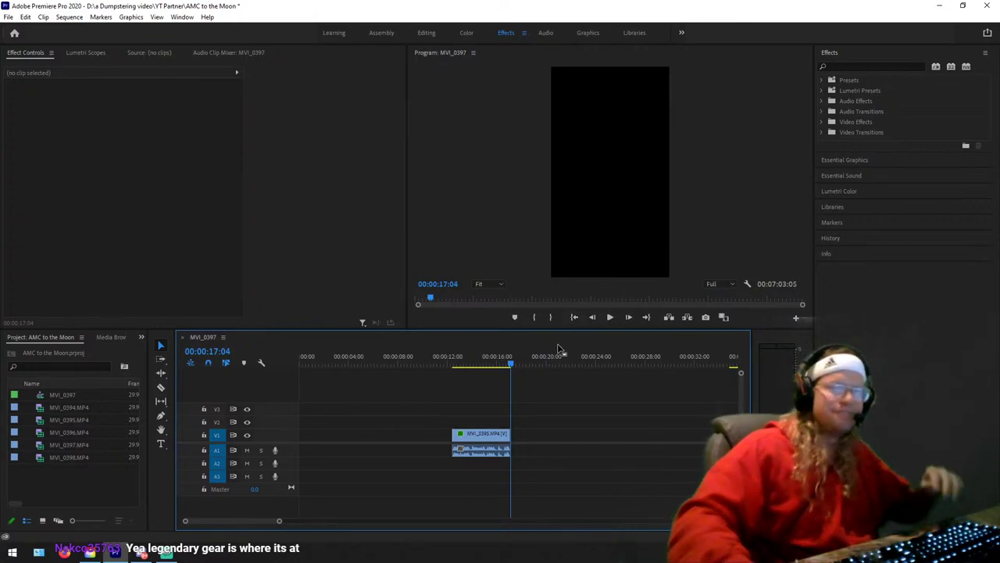
# Step: Play back the trimmed first clip from about 00:00:12
pyautogui.moveTo(457, 365)
pyautogui.mouseDown()
pyautogui.moveTo(478, 360)
pyautogui.moveTo(451, 356)
pyautogui.mouseUp()
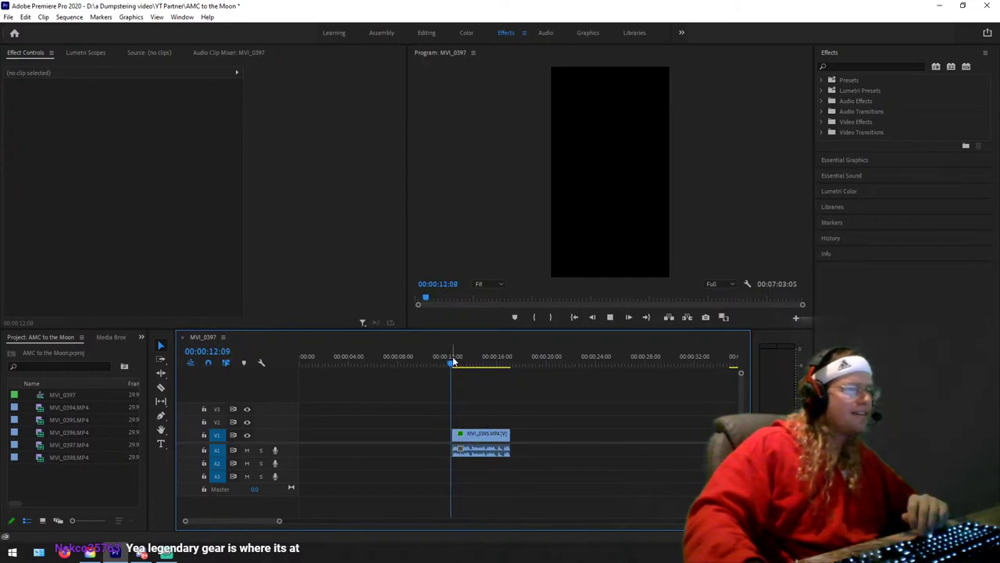
pyautogui.press('space')
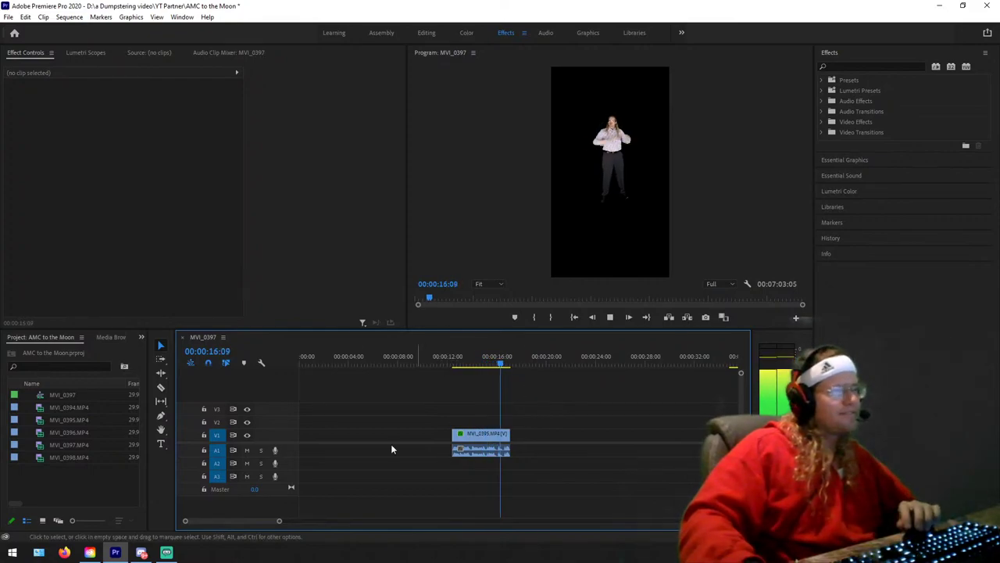
pyautogui.moveTo(280, 520); pyautogui.dragTo(344, 520)
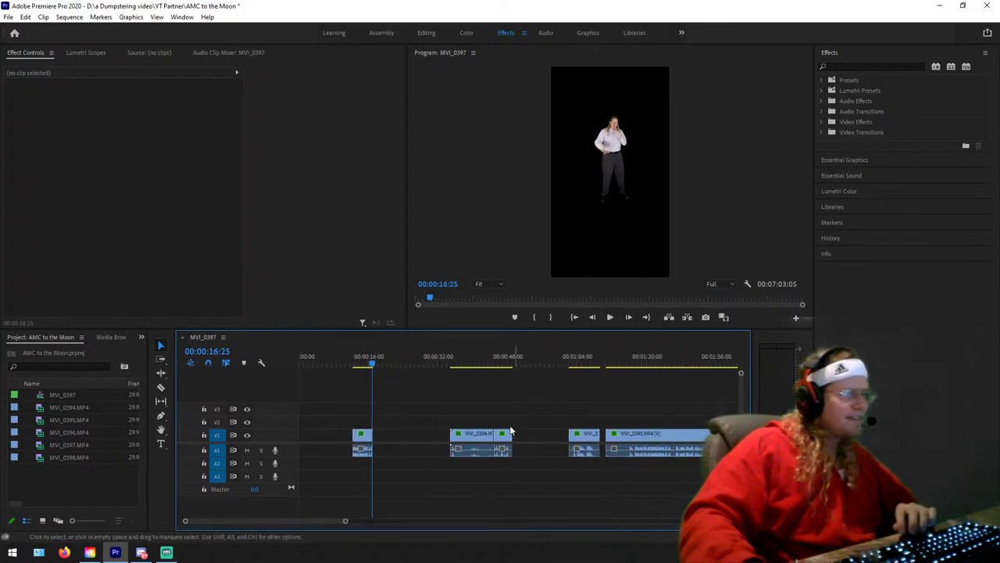
# Step: Move MVI_0395 to 00:00, butt MVI_0396 against it, and play from the start
pyautogui.moveTo(306, 403); pyautogui.dragTo(308, 440)
pyautogui.moveTo(403, 361)
pyautogui.mouseDown()
pyautogui.moveTo(451, 362)
pyautogui.moveTo(417, 362)
pyautogui.mouseUp()
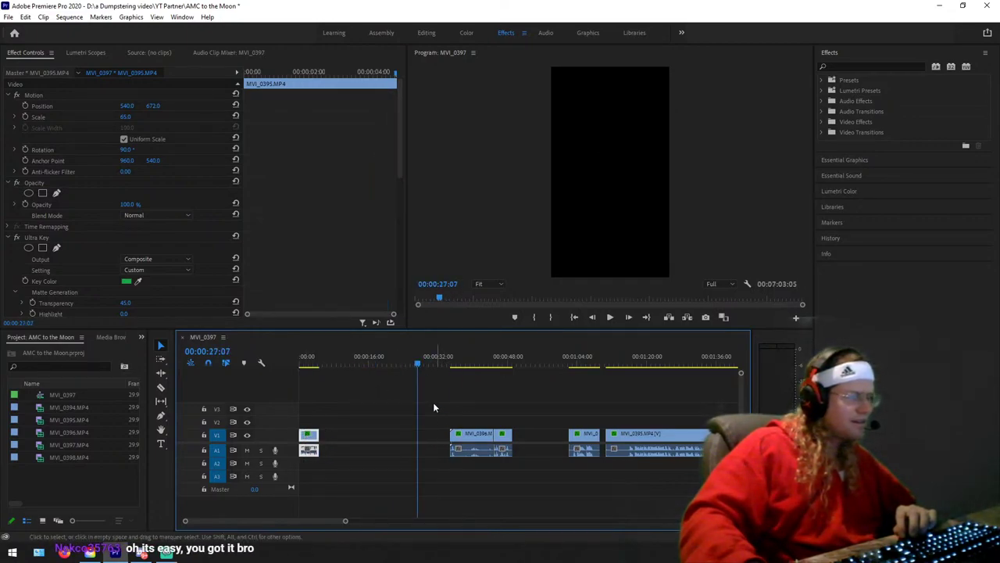
pyautogui.moveTo(435, 407); pyautogui.dragTo(516, 467)
pyautogui.moveTo(477, 438); pyautogui.dragTo(346, 437)
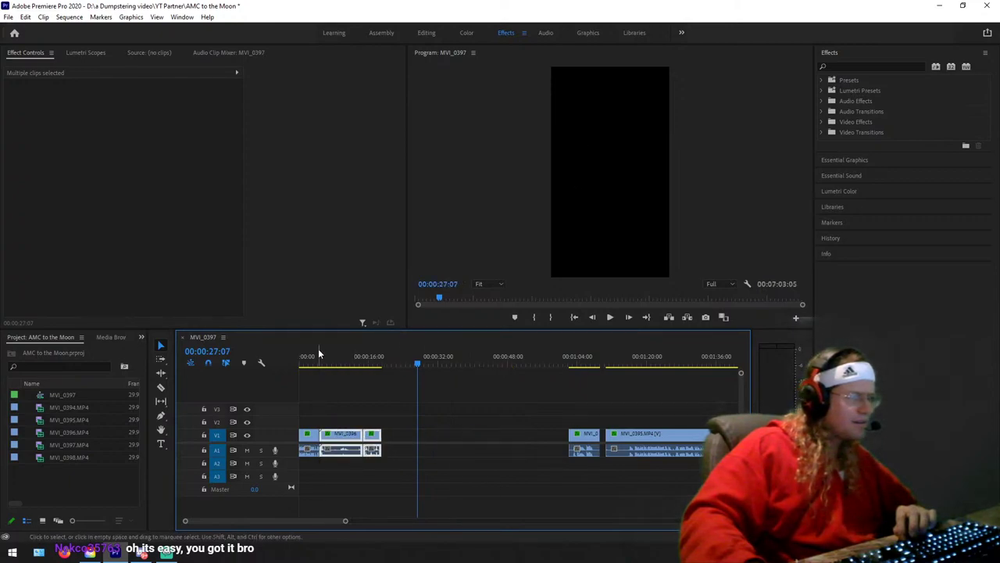
pyautogui.moveTo(318, 354); pyautogui.dragTo(286, 351)
pyautogui.press('space')
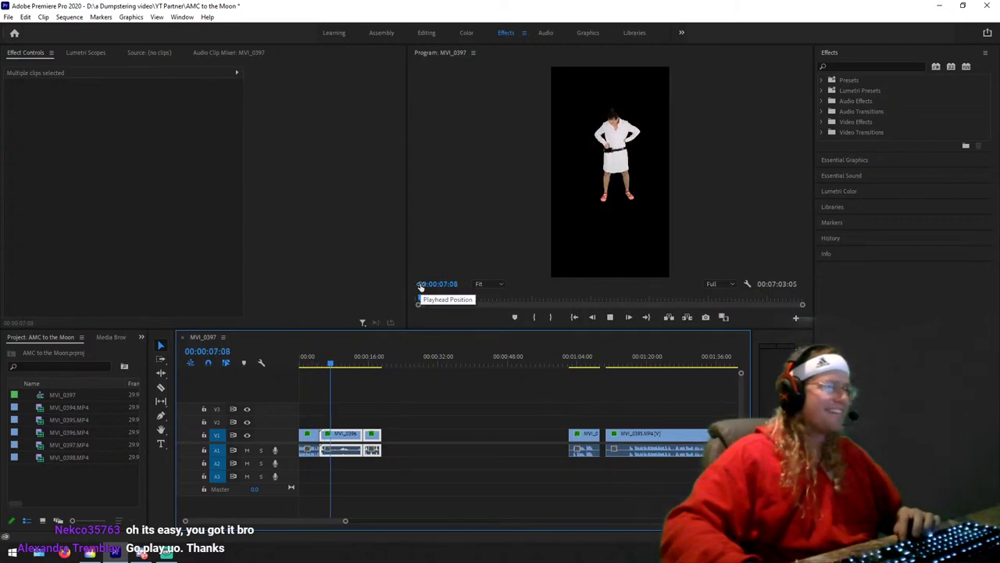
# Step: Review the footage around the 6-second mark and park the playhead at 6:26
pyautogui.press('space')
pyautogui.moveTo(339, 361); pyautogui.dragTo(320, 361)
pyautogui.press('space')
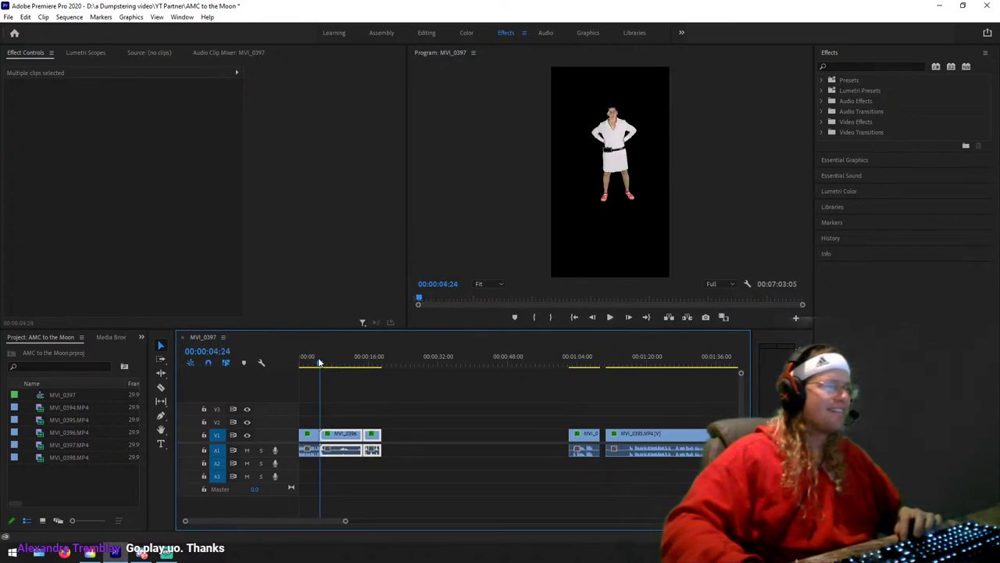
pyautogui.scroll(5, 305, 522)
pyautogui.press('space')
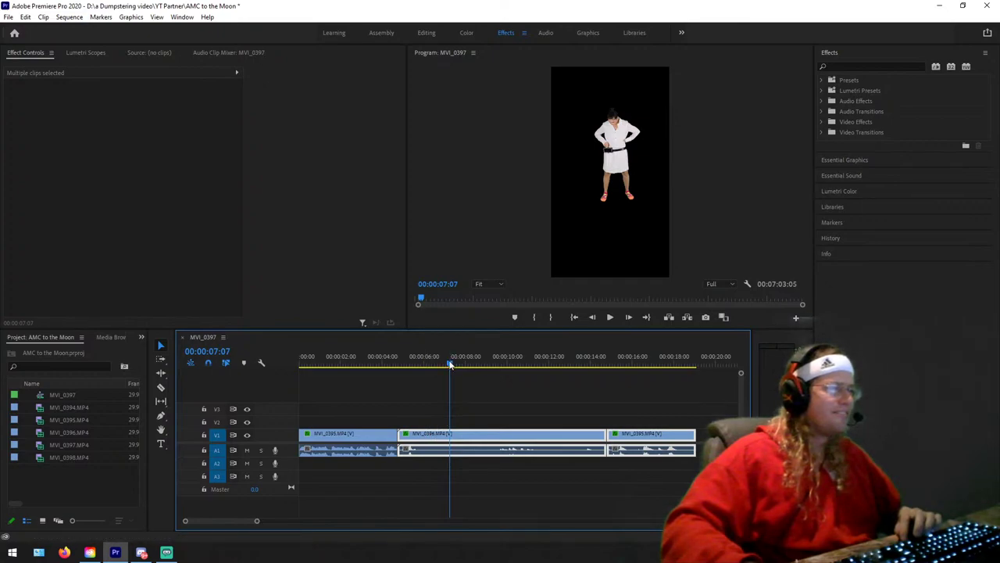
pyautogui.moveTo(450, 362); pyautogui.dragTo(442, 363)
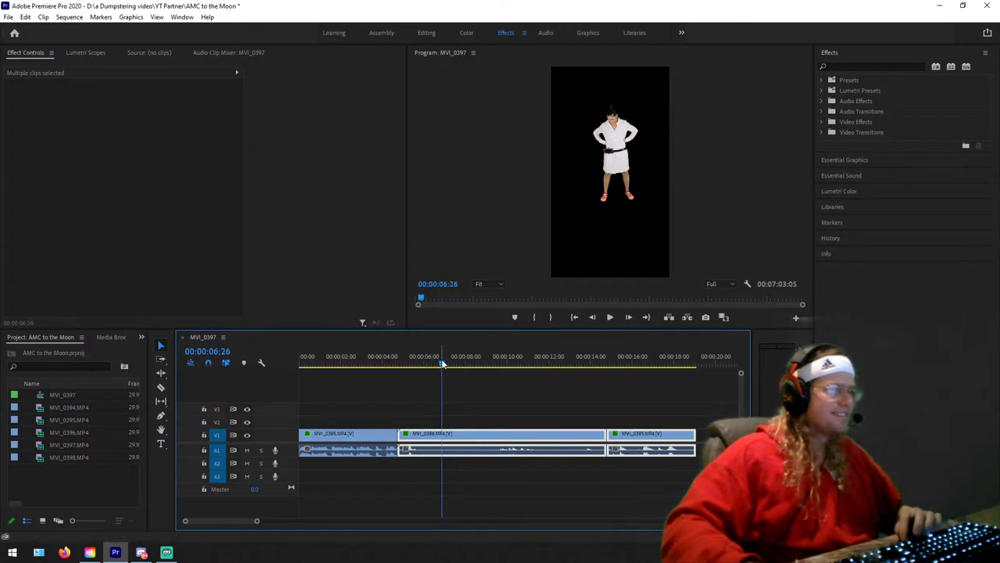
# Step: Split MVI_0396 at 6:26, delete its short opening piece, and close the gap
pyautogui.hotkey('ctrl', 'k')
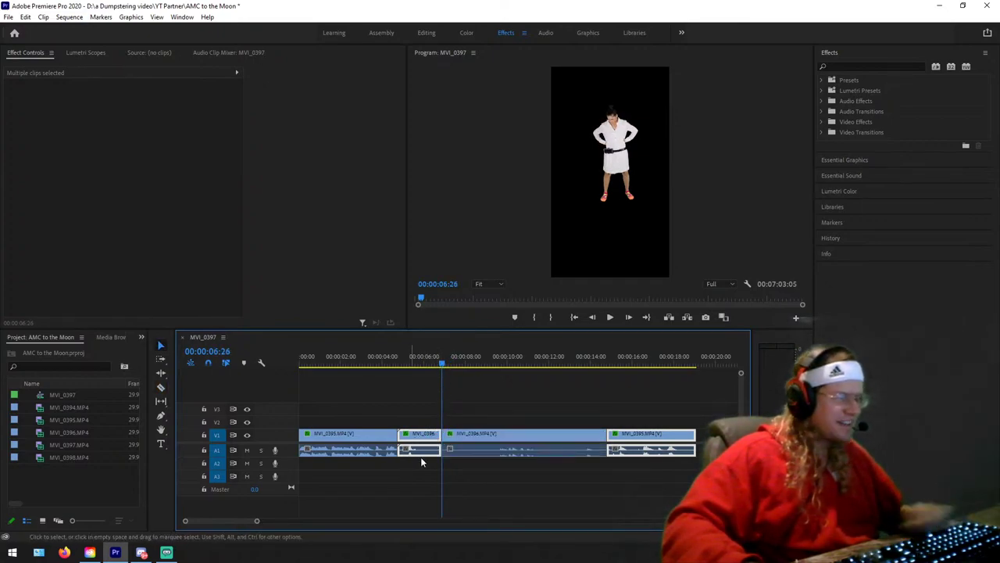
pyautogui.press('Delete')
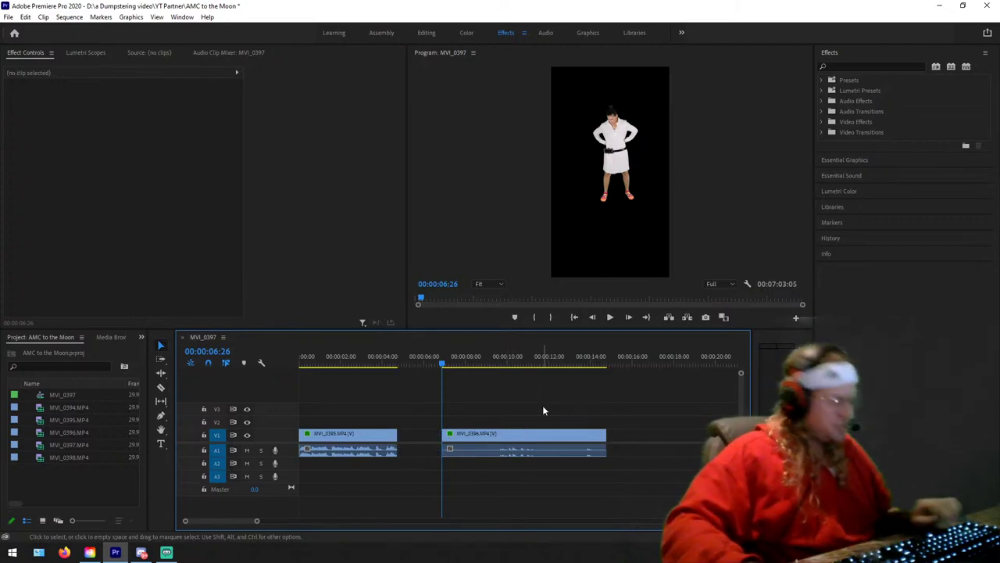
pyautogui.hotkey('ctrl', 'z')
pyautogui.click(508, 436)
pyautogui.click(423, 440)
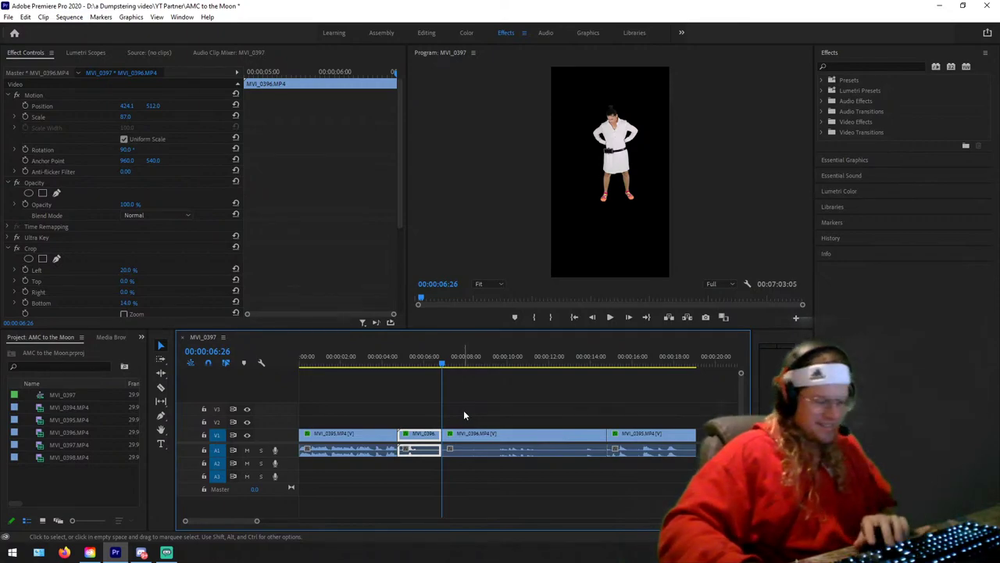
pyautogui.press('Delete')
pyautogui.moveTo(463, 401); pyautogui.dragTo(476, 442)
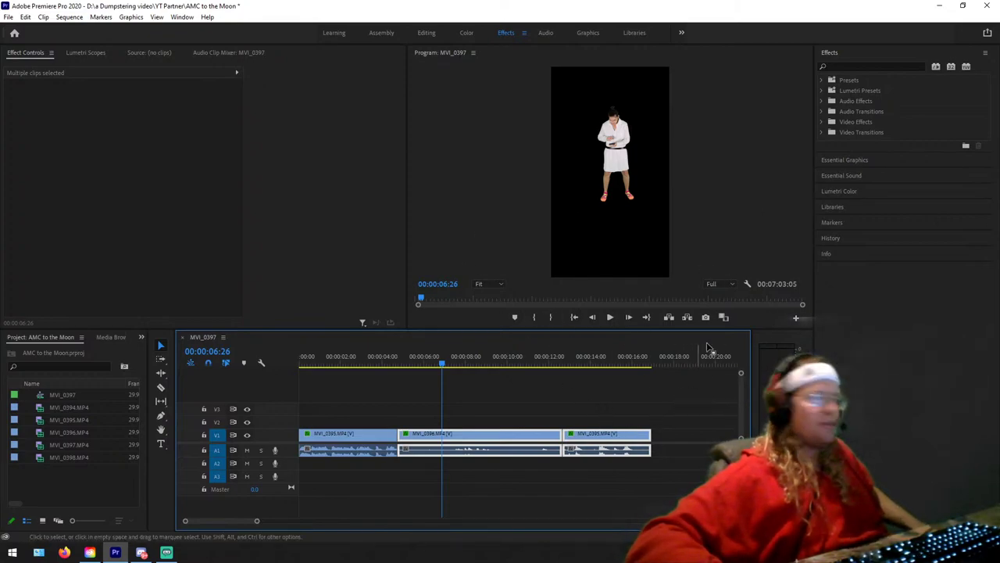
# Step: Scrub and play through MVI_0396's ending from about 8 seconds to 12:11
pyautogui.rightClick(297, 473)
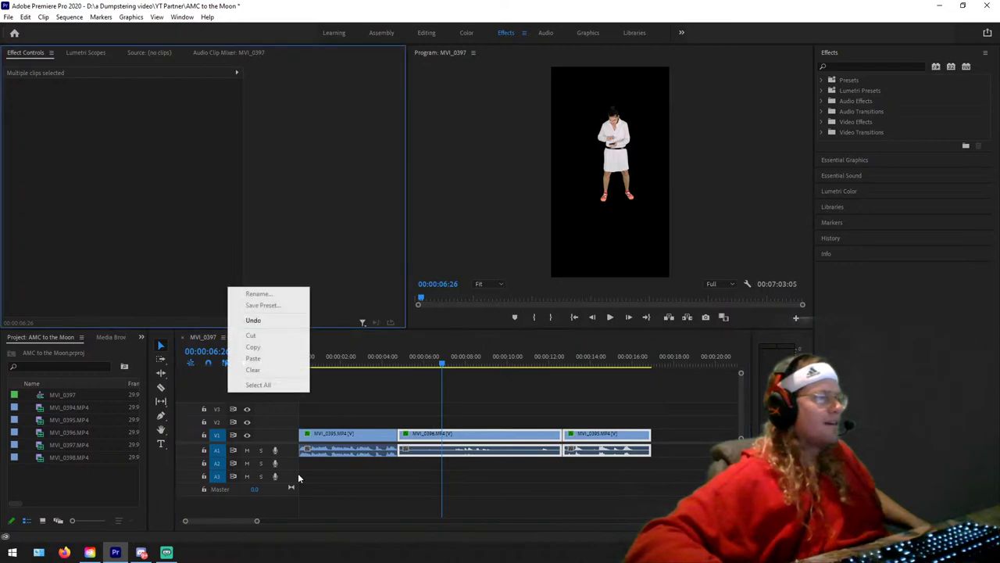
pyautogui.press('Escape')
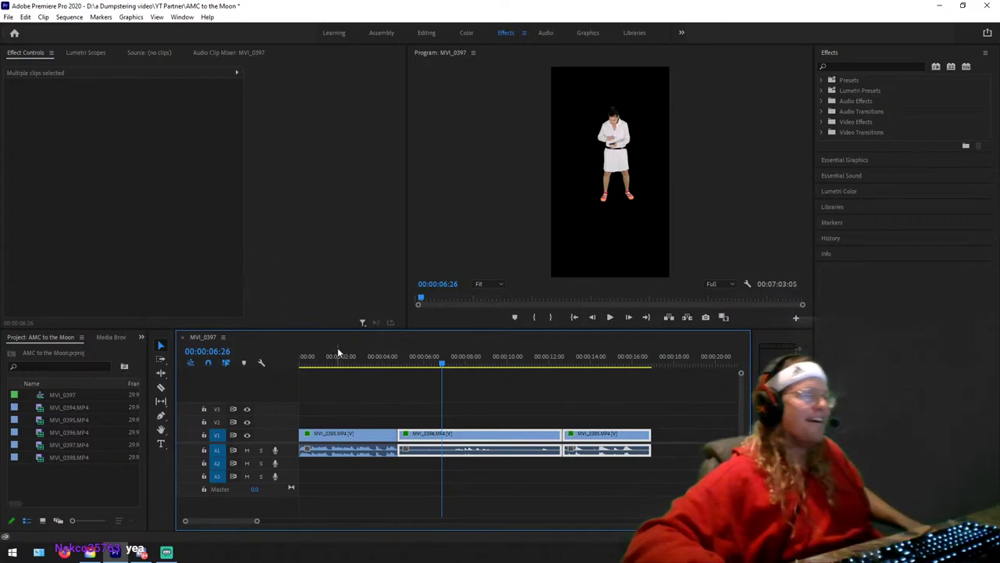
pyautogui.moveTo(461, 365); pyautogui.dragTo(507, 355)
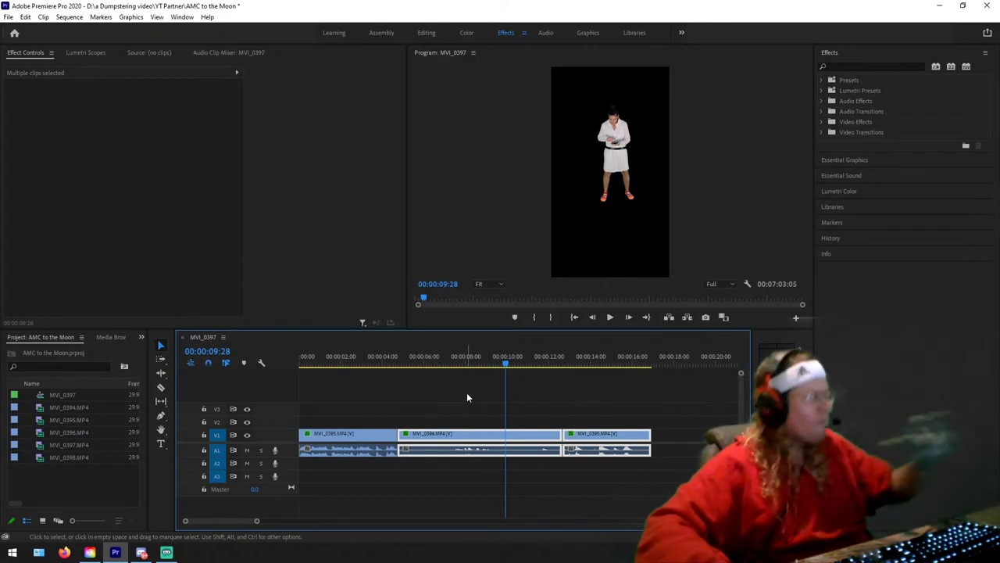
pyautogui.moveTo(378, 362); pyautogui.dragTo(456, 366)
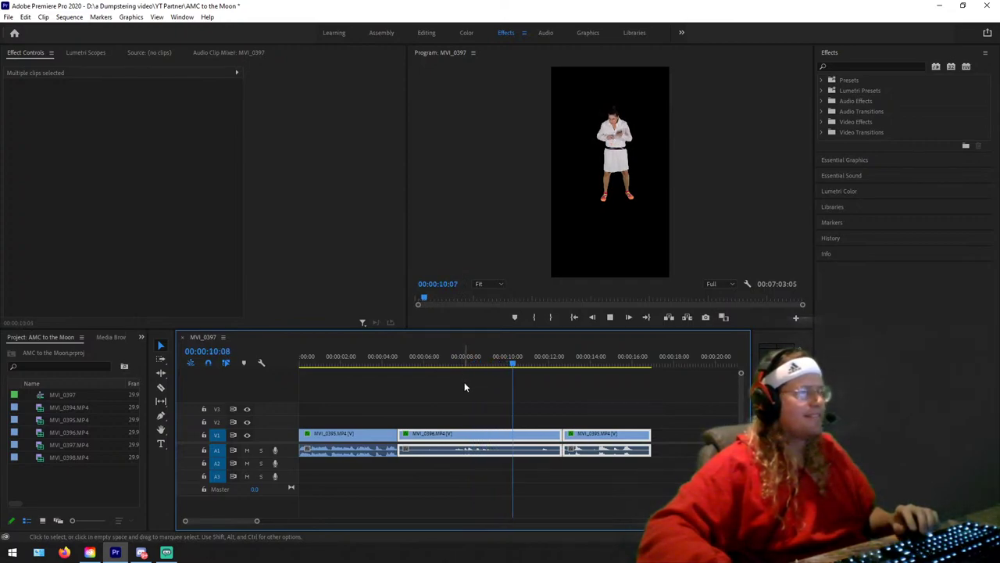
pyautogui.press('space')
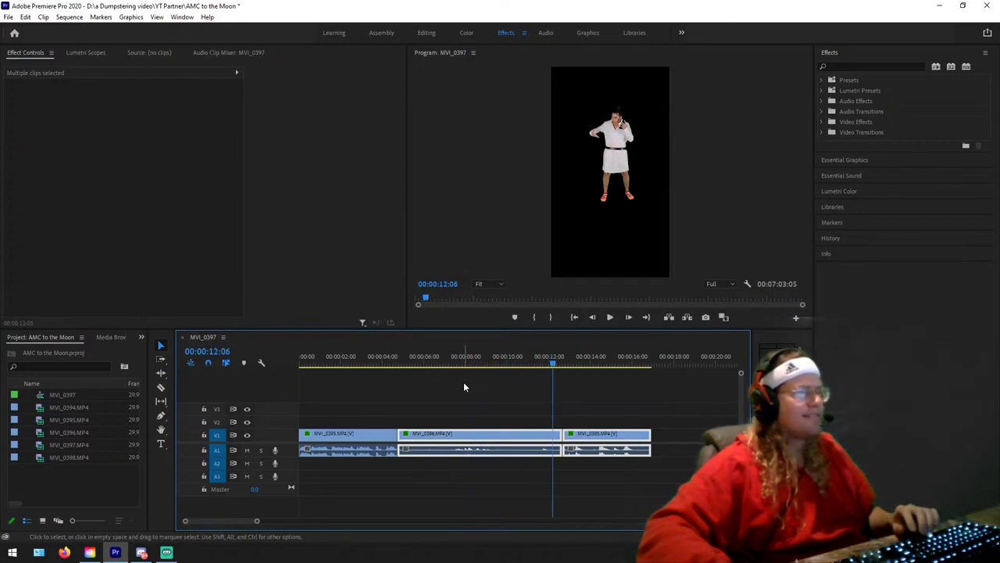
pyautogui.moveTo(520, 362); pyautogui.dragTo(498, 361)
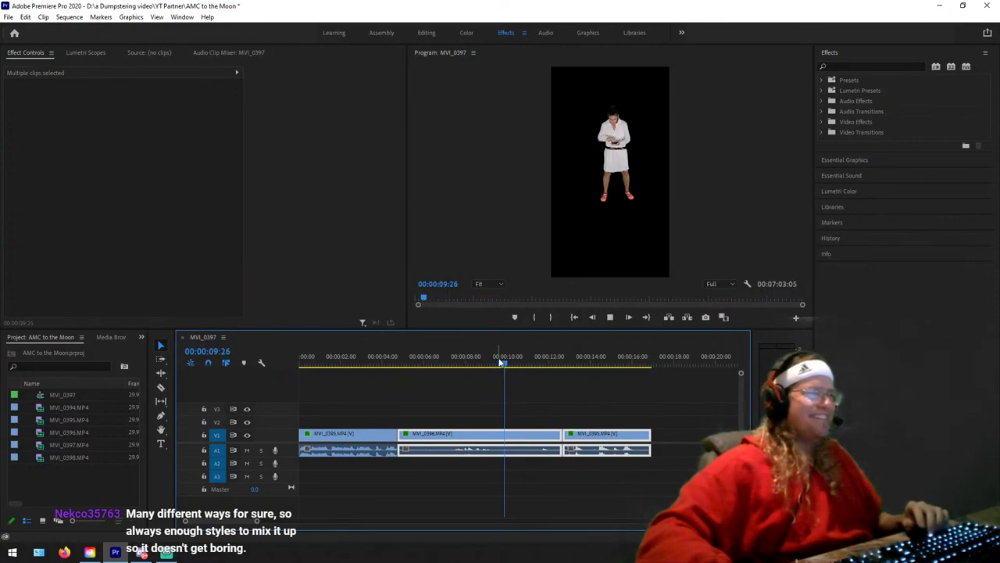
pyautogui.press('space')
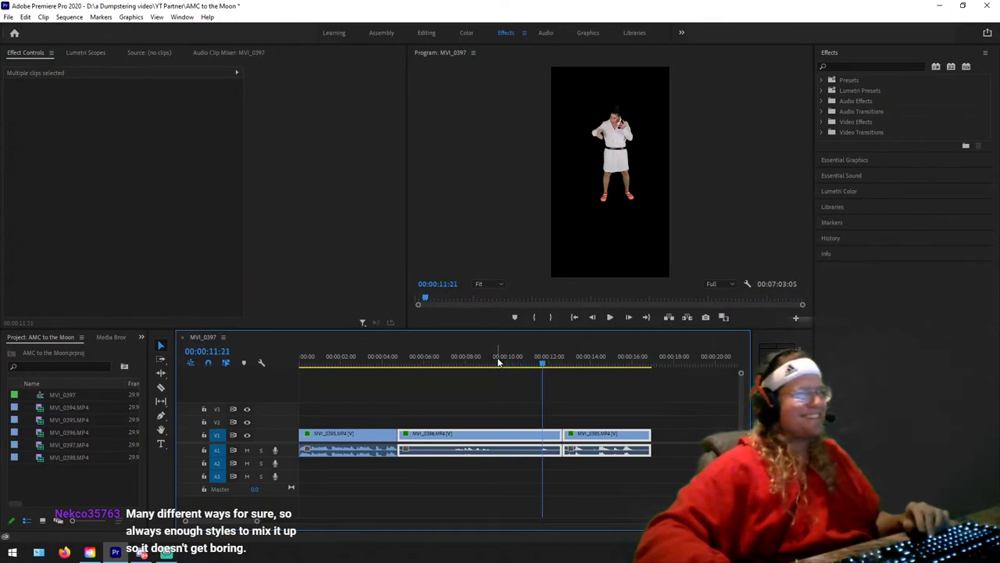
pyautogui.press('space')
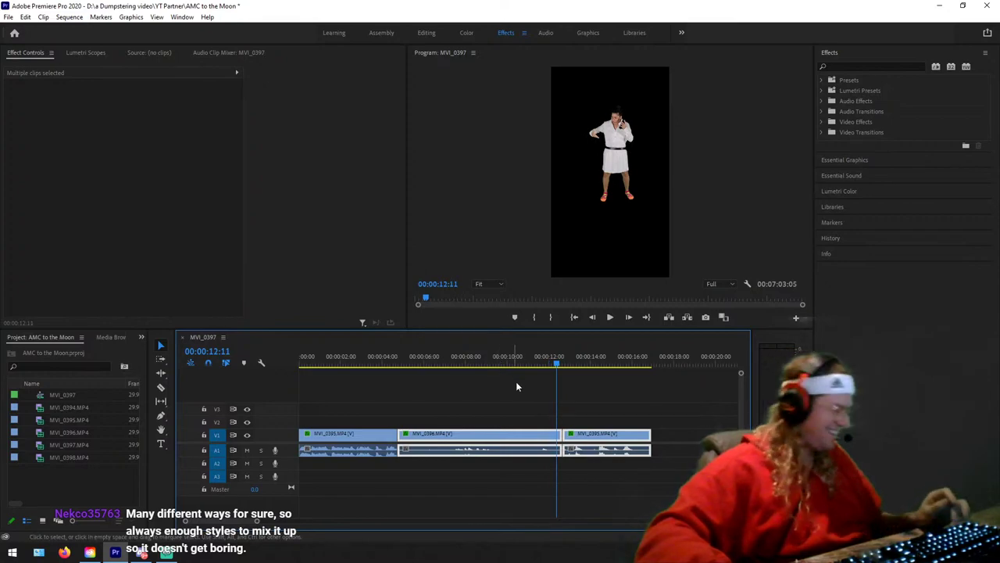
# Step: Razor-cut MVI_0396 at 12:11 and delete the leftover tail piece
pyautogui.press('c')
pyautogui.click(558, 436)
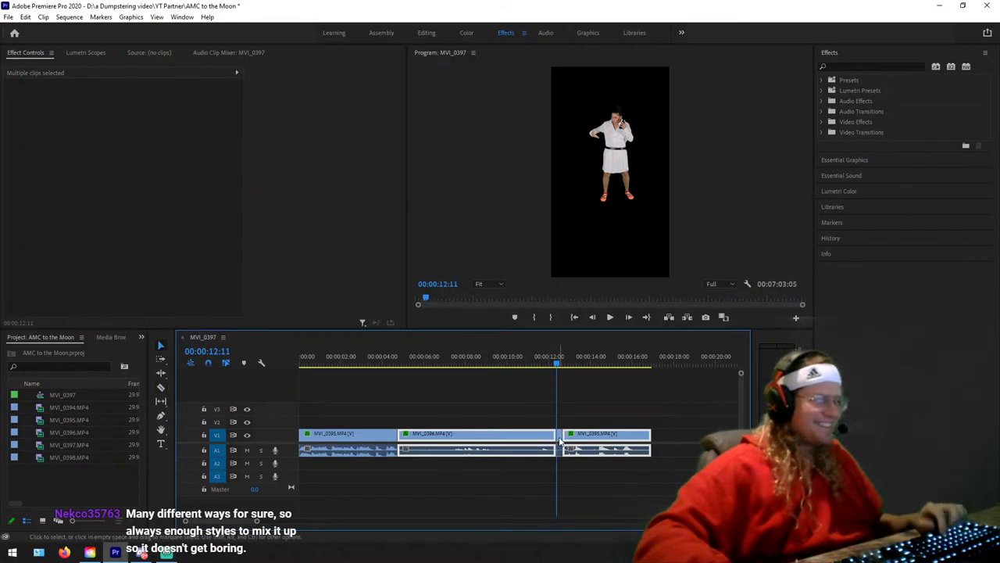
pyautogui.press('v')
pyautogui.click(559, 435)
pyautogui.press('Delete')
# Step: Slide the last clip left to close the gap and play across the join to 16:08
pyautogui.click(633, 457)
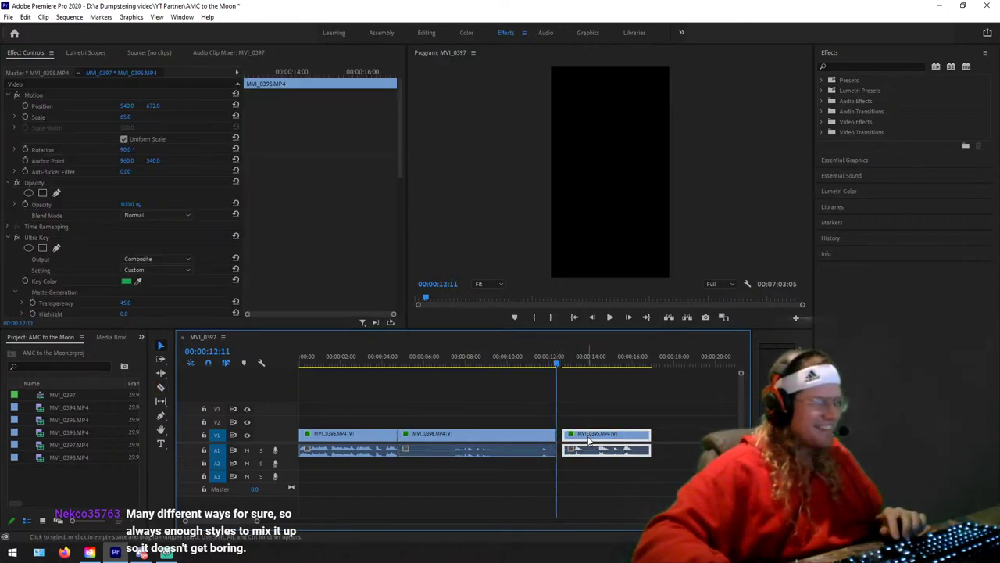
pyautogui.moveTo(633, 457); pyautogui.dragTo(627, 457)
pyautogui.click(547, 358)
pyautogui.hotkey('alt', 'space')
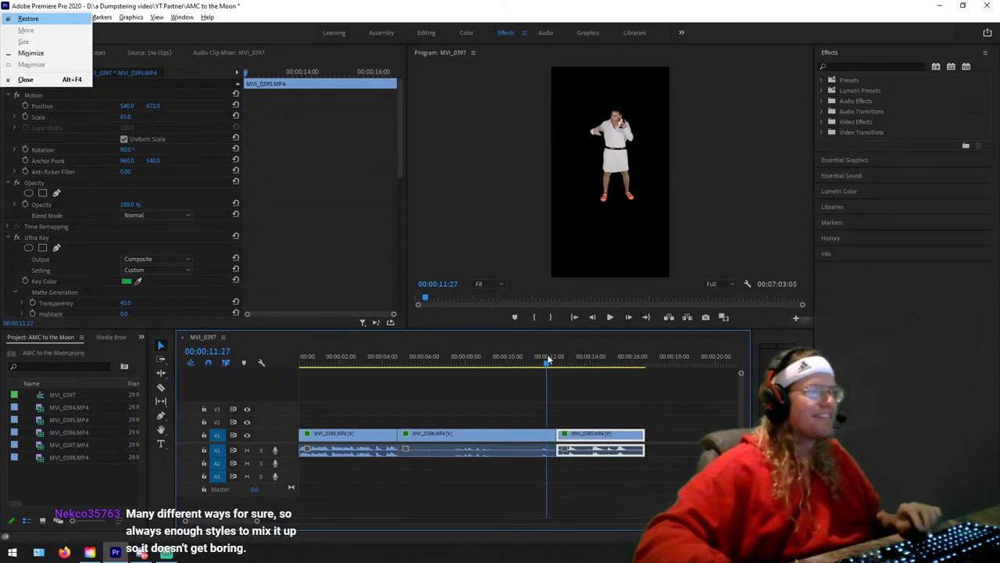
pyautogui.click(537, 367)
pyautogui.press('space')
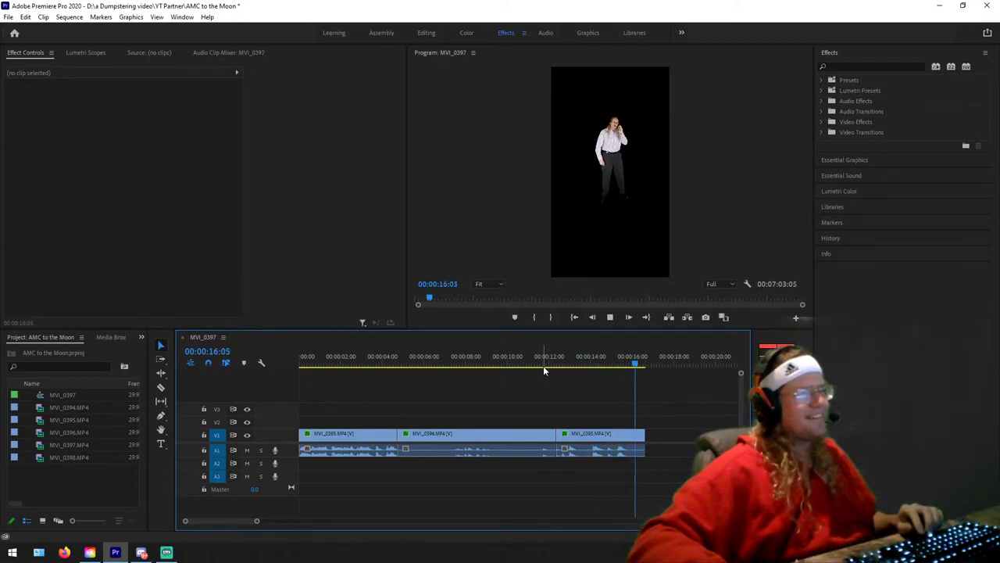
pyautogui.press('space')
# Step: Cut the last clip at 16:08 and delete its short tail
pyautogui.moveTo(624, 367); pyautogui.dragTo(625, 363)
pyautogui.press('c')
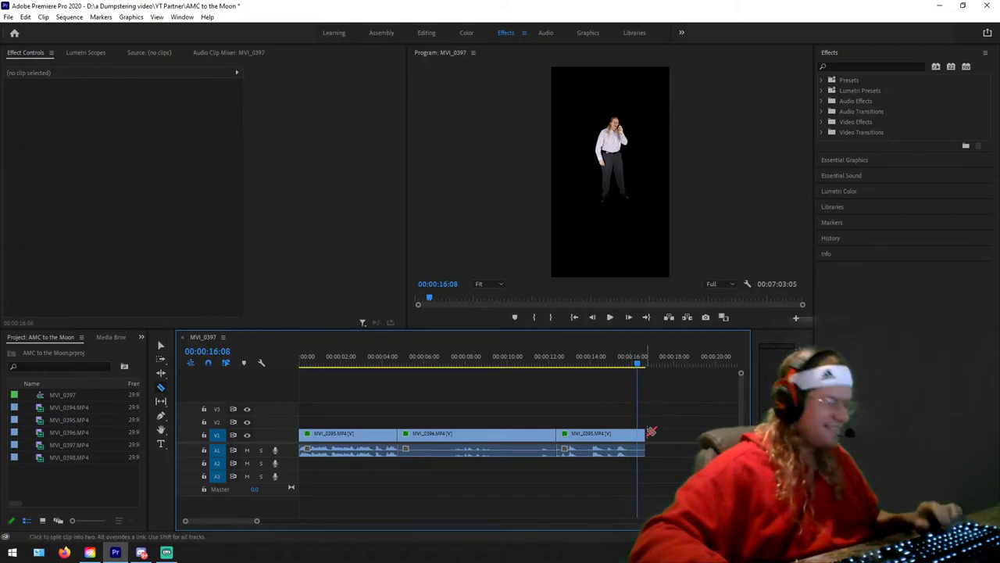
pyautogui.click(639, 439)
pyautogui.press('v')
pyautogui.click(641, 439)
pyautogui.press('Delete')
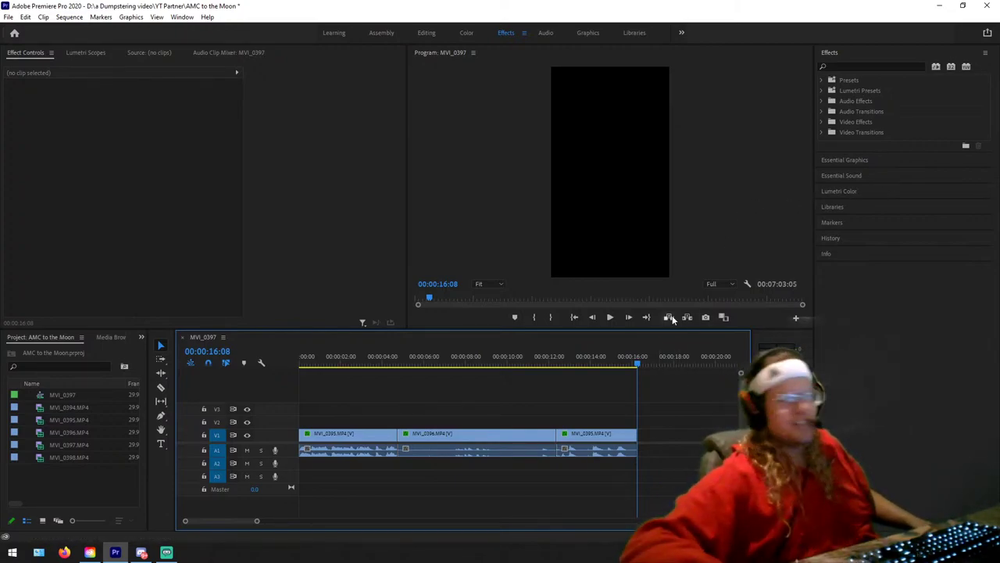
# Step: Zoom the timeline out and play the MVI_0397 clip near 1:02
pyautogui.press('-')
pyautogui.press('=')
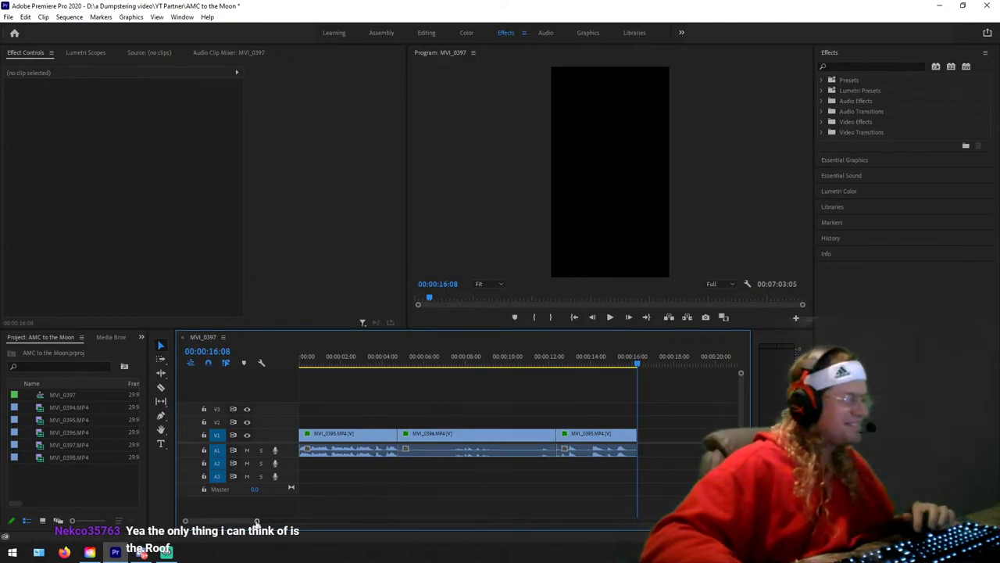
pyautogui.press('-')
pyautogui.press('-')
pyautogui.press('-')
pyautogui.click(412, 364)
pyautogui.moveTo(412, 365); pyautogui.dragTo(450, 357)
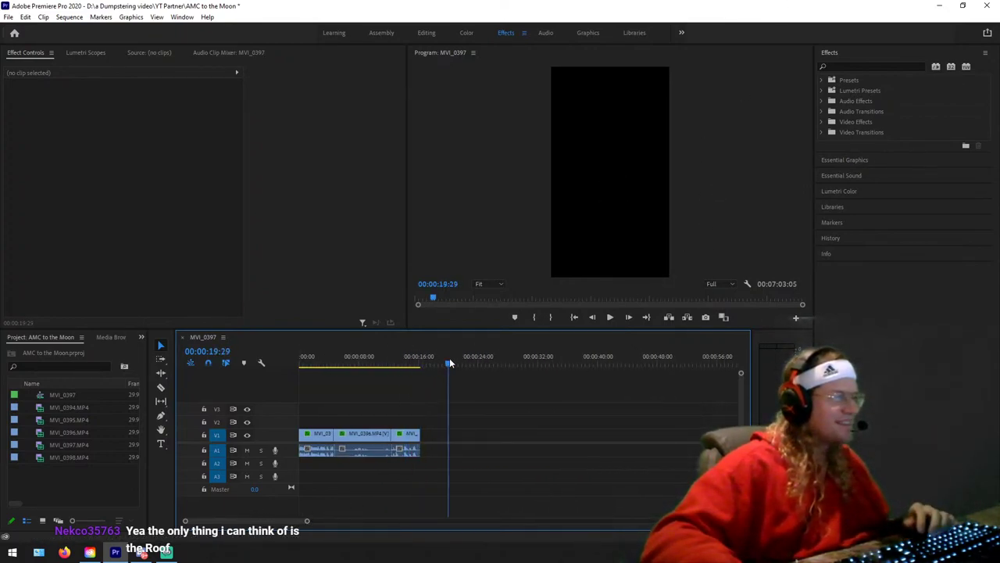
pyautogui.scroll(-5, 578, 401)
pyautogui.click(561, 361)
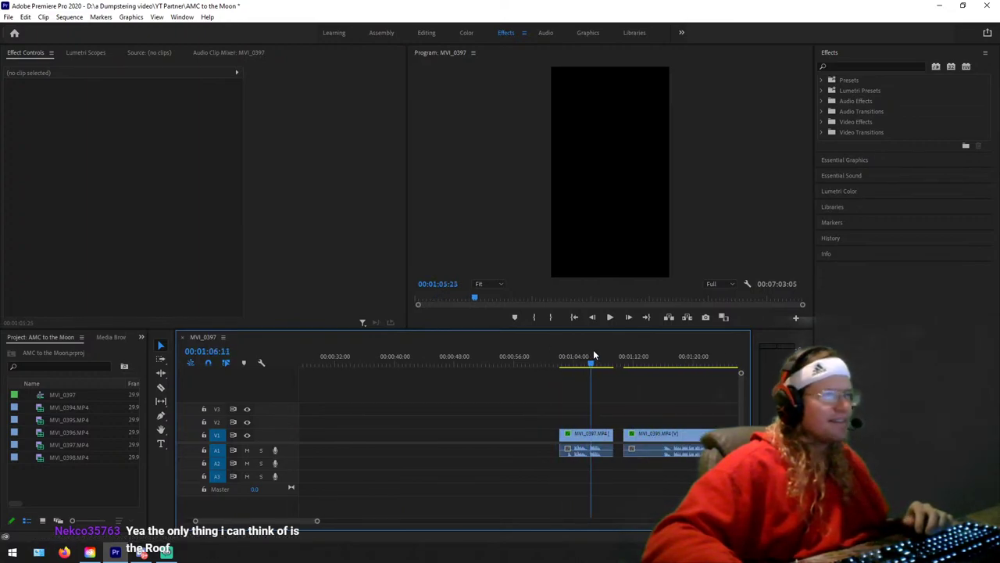
pyautogui.moveTo(593, 351)
pyautogui.mouseDown()
pyautogui.moveTo(634, 344)
pyautogui.moveTo(575, 346)
pyautogui.mouseUp()
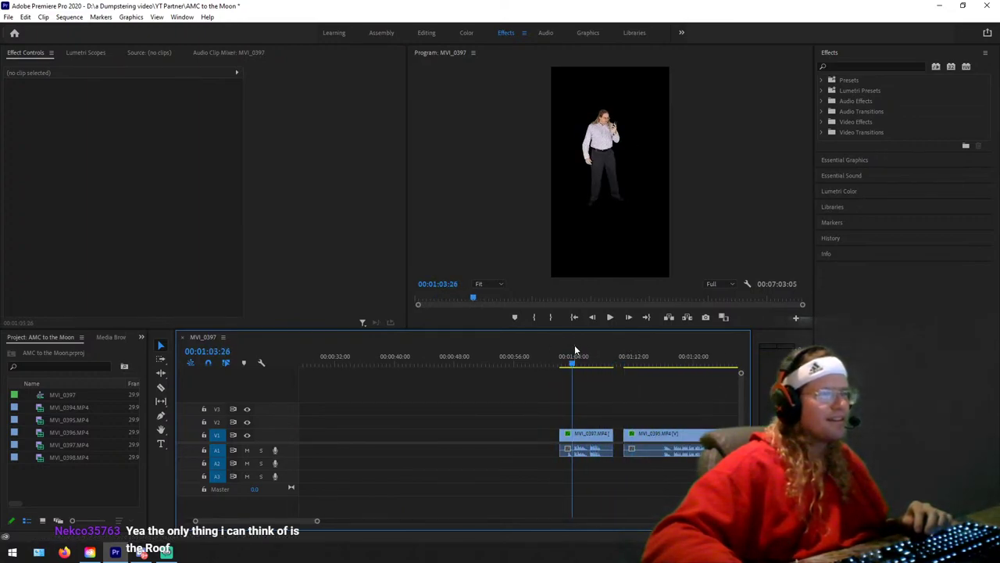
pyautogui.press('space')
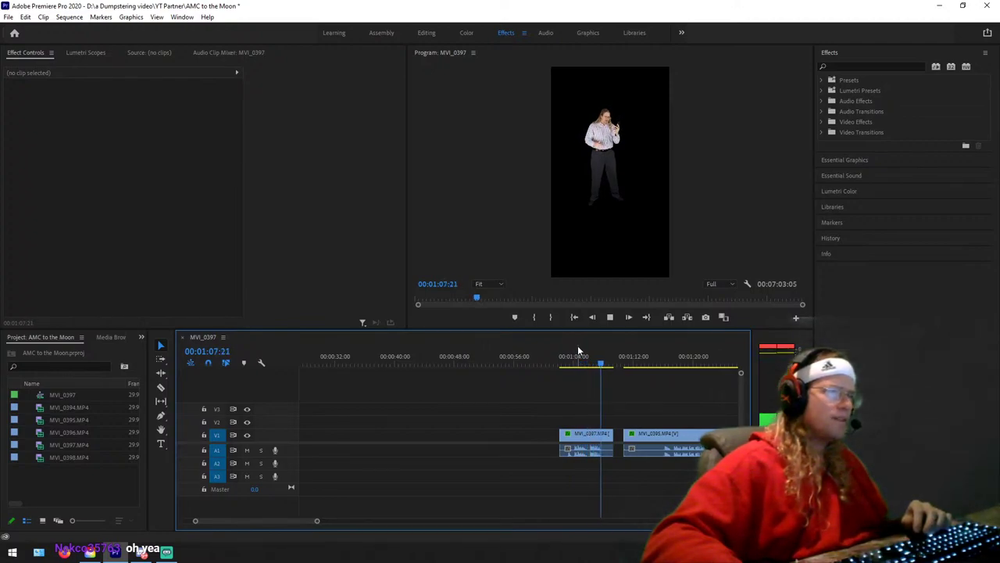
pyautogui.press('space')
# Step: Play the footage from about 1:19 to 1:31
pyautogui.scroll(-5, 630, 398)
pyautogui.click(454, 364)
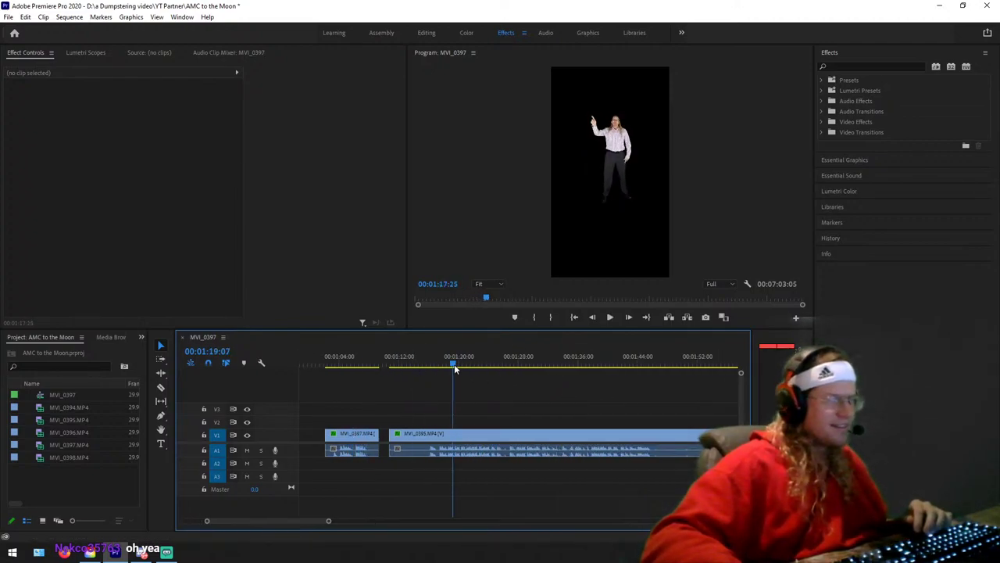
pyautogui.moveTo(454, 364); pyautogui.dragTo(518, 365)
pyautogui.press('space')
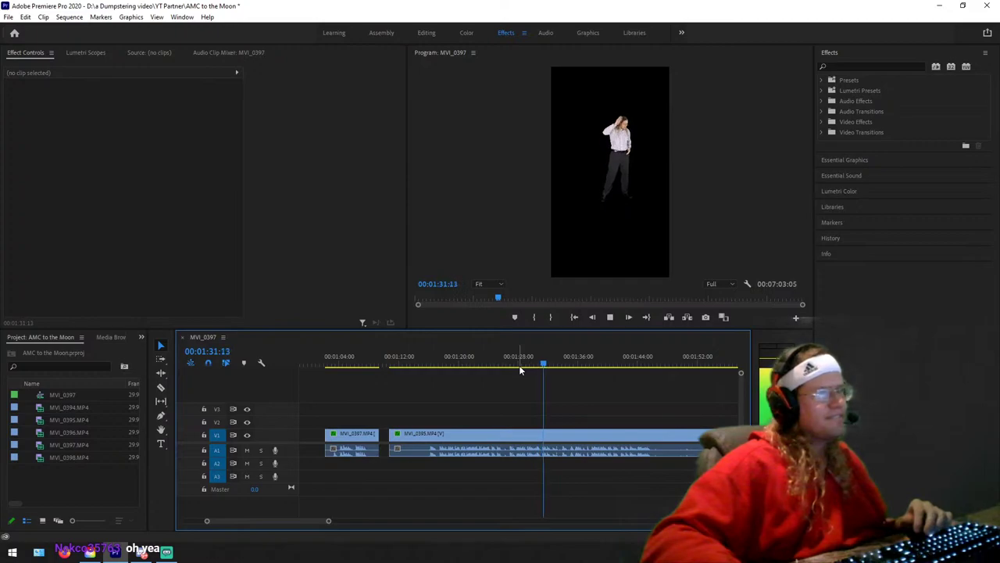
pyautogui.press('space')
# Step: Review the footage through 2:08–2:20 and park the playhead at 2:14:11 with the Razor tool
pyautogui.scroll(-3, 460, 366)
pyautogui.moveTo(483, 365); pyautogui.dragTo(548, 364)
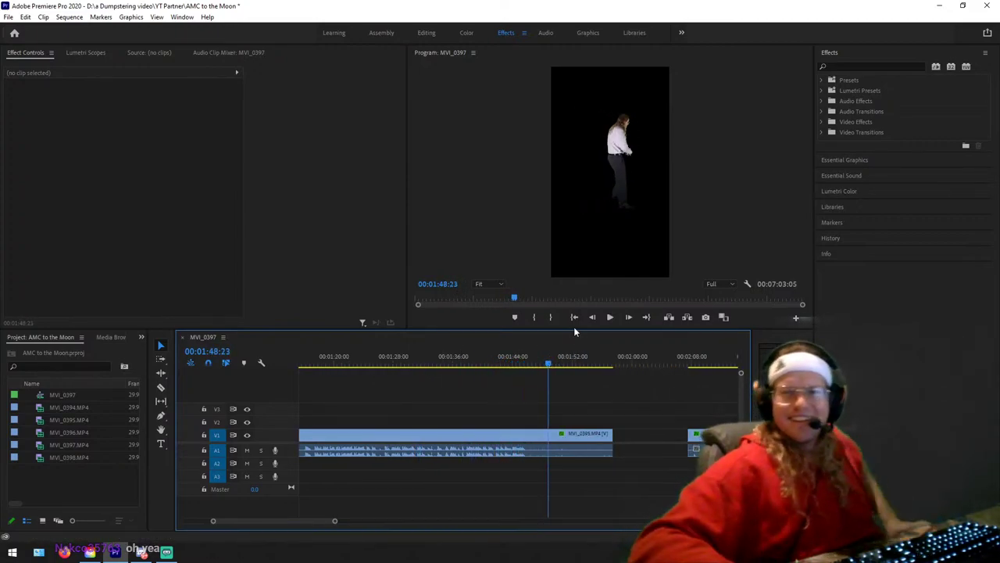
pyautogui.scroll(-2, 610, 362)
pyautogui.moveTo(609, 362); pyautogui.dragTo(664, 357)
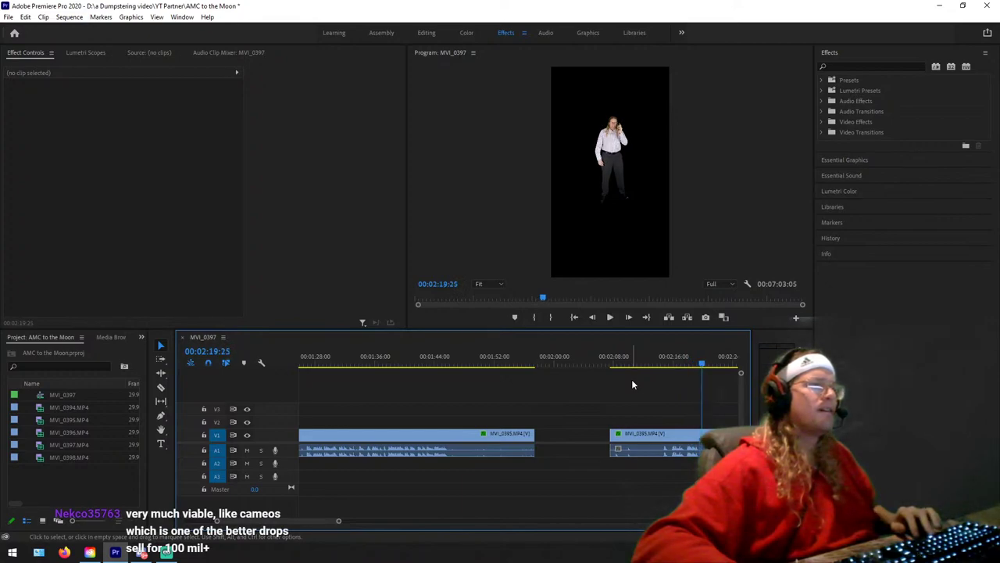
pyautogui.press('space')
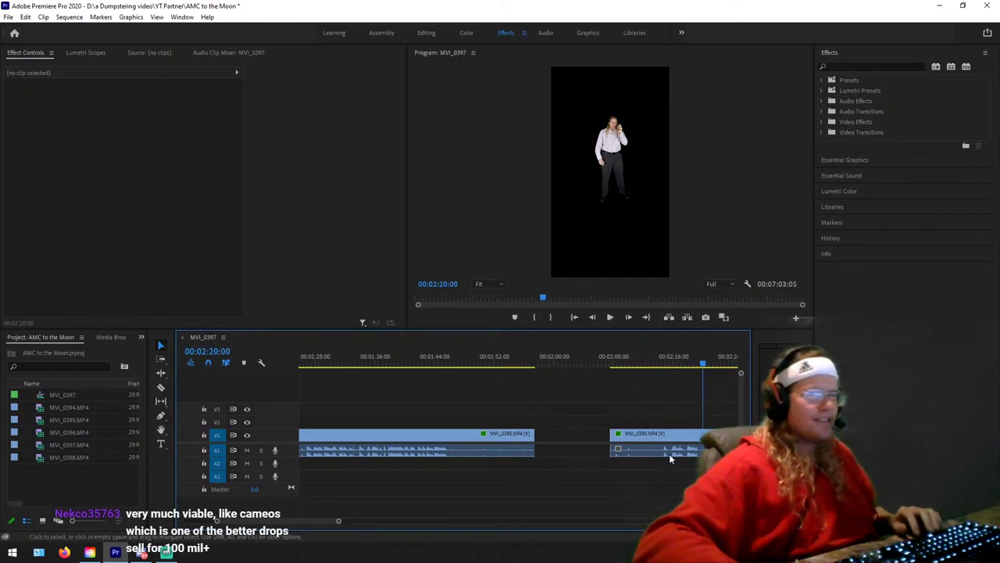
pyautogui.click(663, 357)
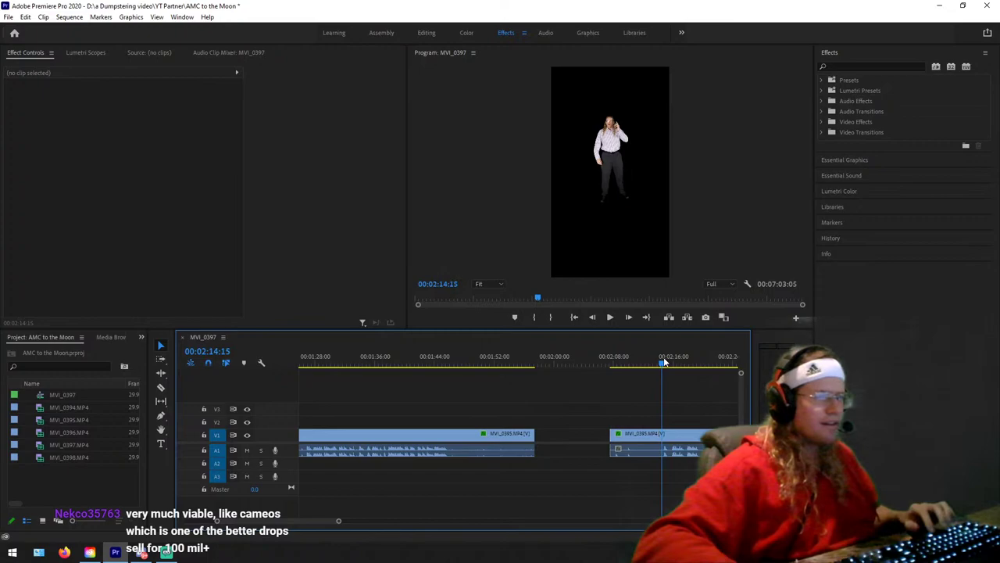
pyautogui.press('space')
pyautogui.press('space')
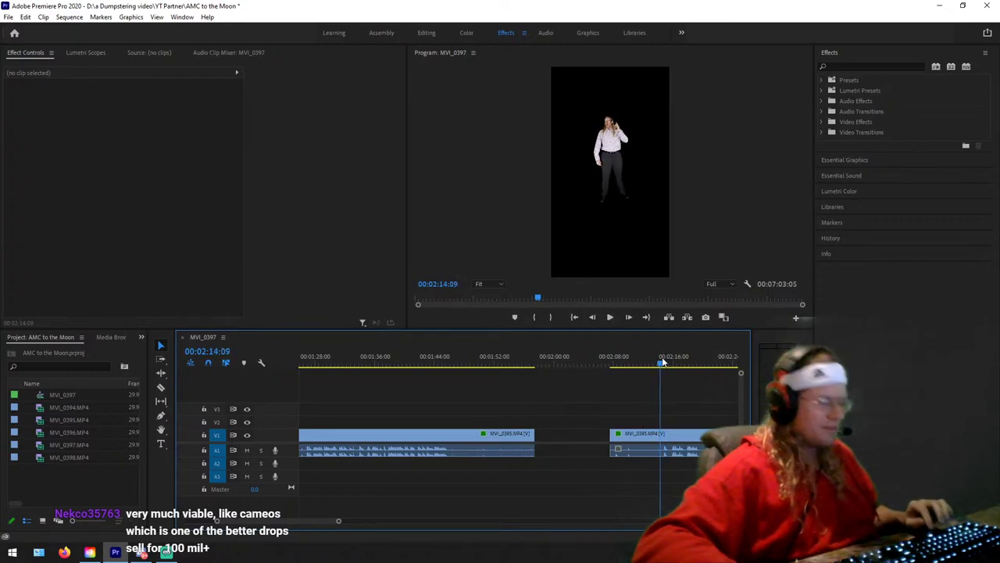
pyautogui.moveTo(665, 365); pyautogui.dragTo(662, 361)
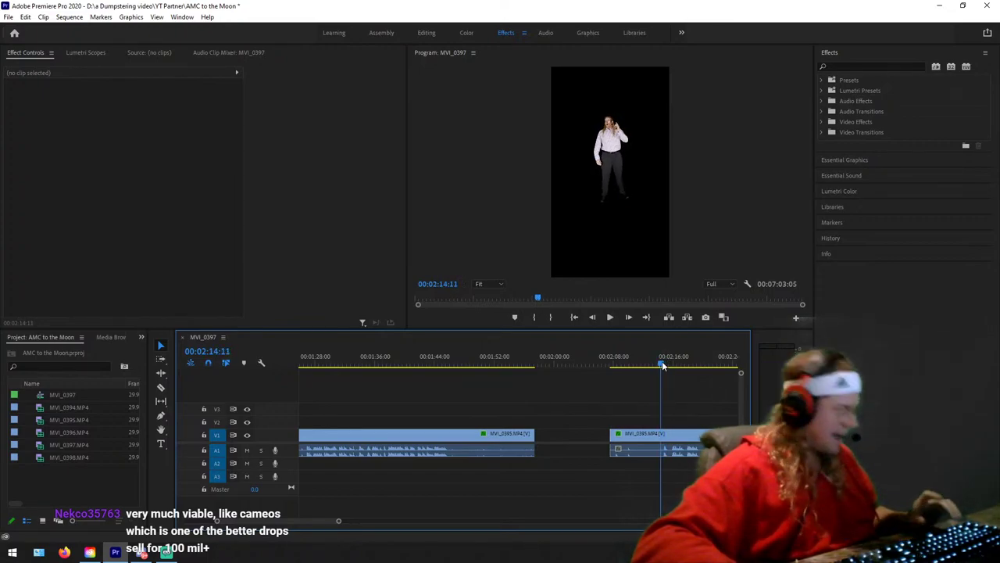
pyautogui.press('c')
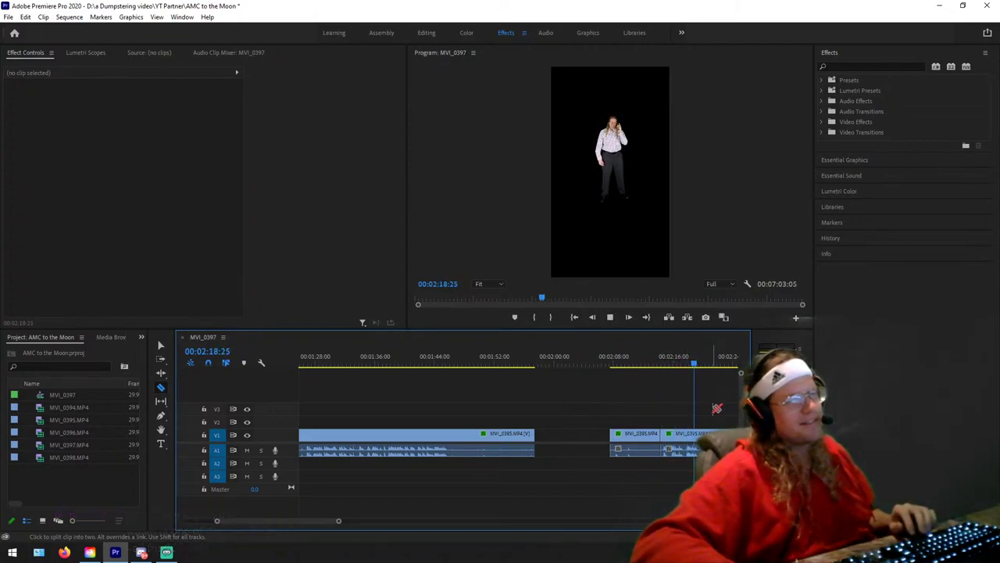
# Step: Drag the short cut-off MVI_0395 piece to about 00:32 on V1
pyautogui.press('space')
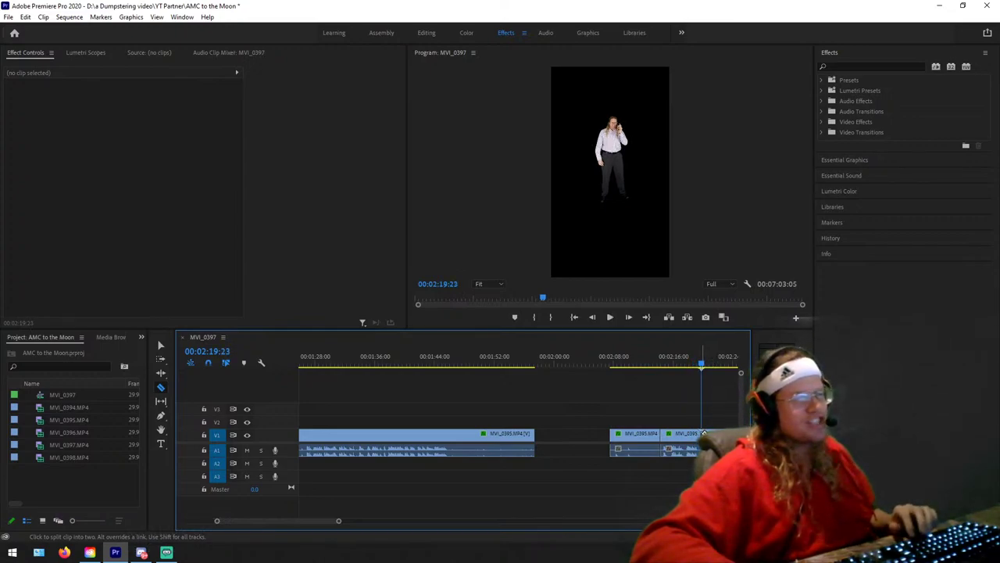
pyautogui.press('v')
pyautogui.scroll(2, 515, 438)
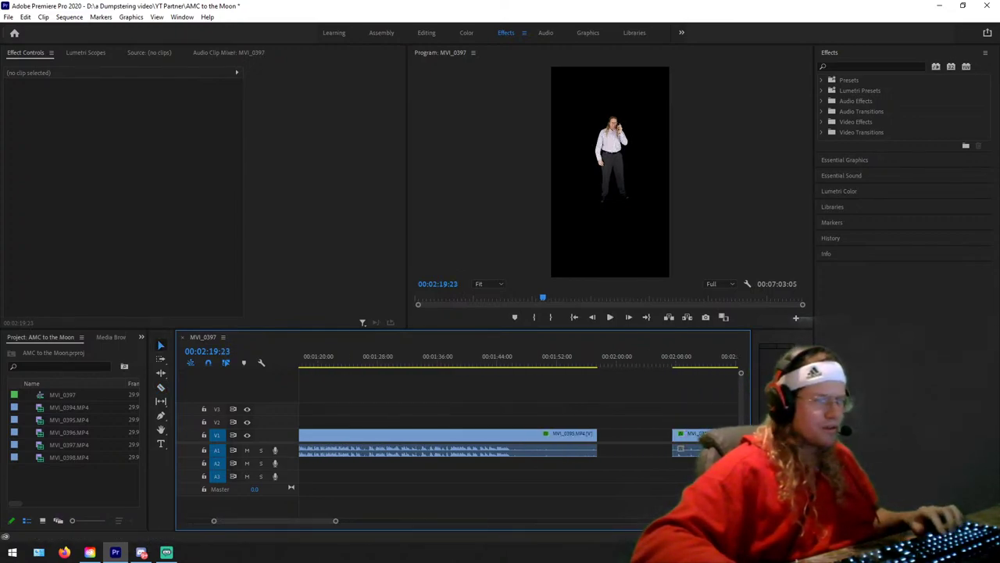
pyautogui.moveTo(336, 520); pyautogui.dragTo(409, 520)
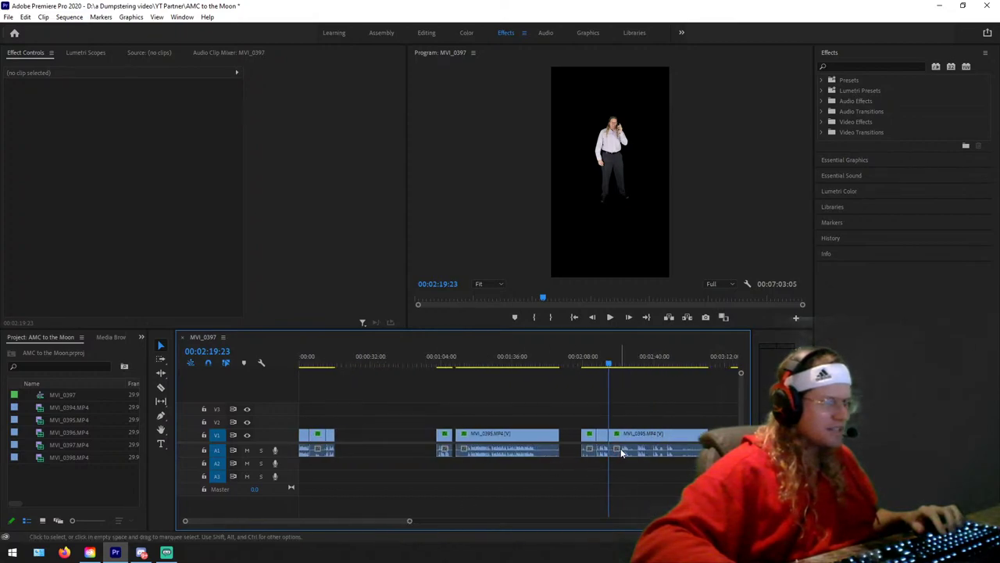
pyautogui.moveTo(602, 437); pyautogui.dragTo(372, 437)
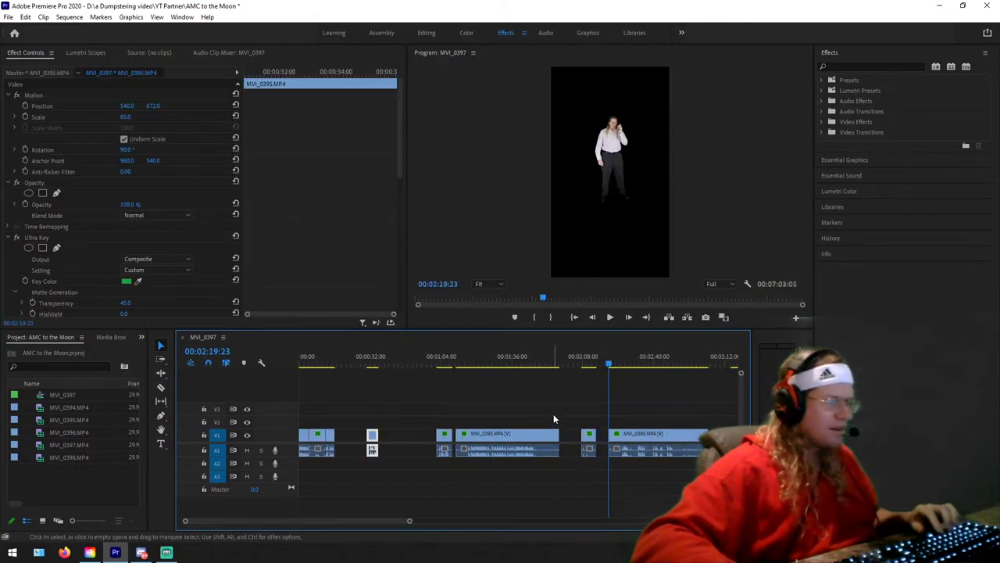
pyautogui.click(465, 364)
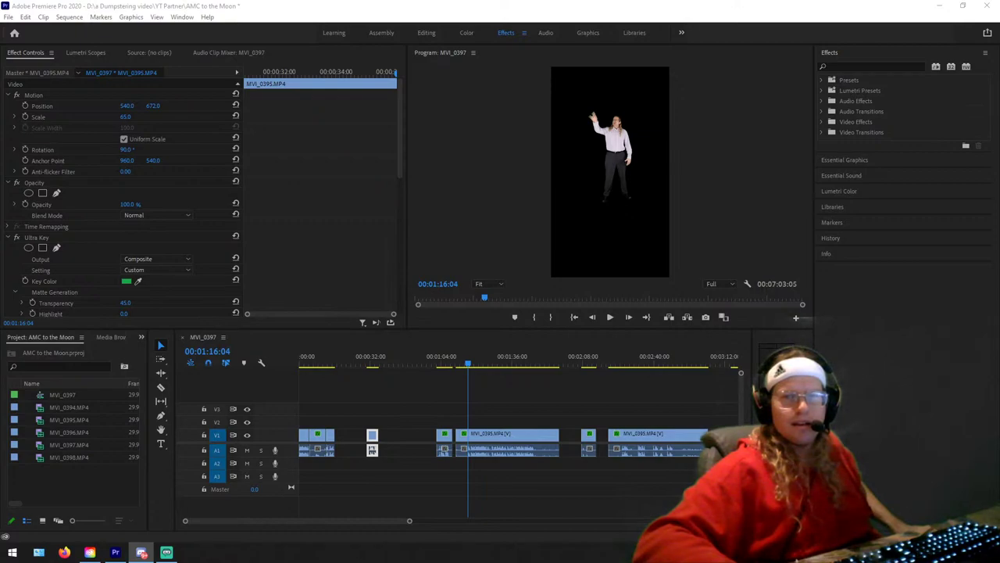
# Step: Save the project with Ctrl+S and switch to the Firefox window
pyautogui.hotkey('ctrl', 's')
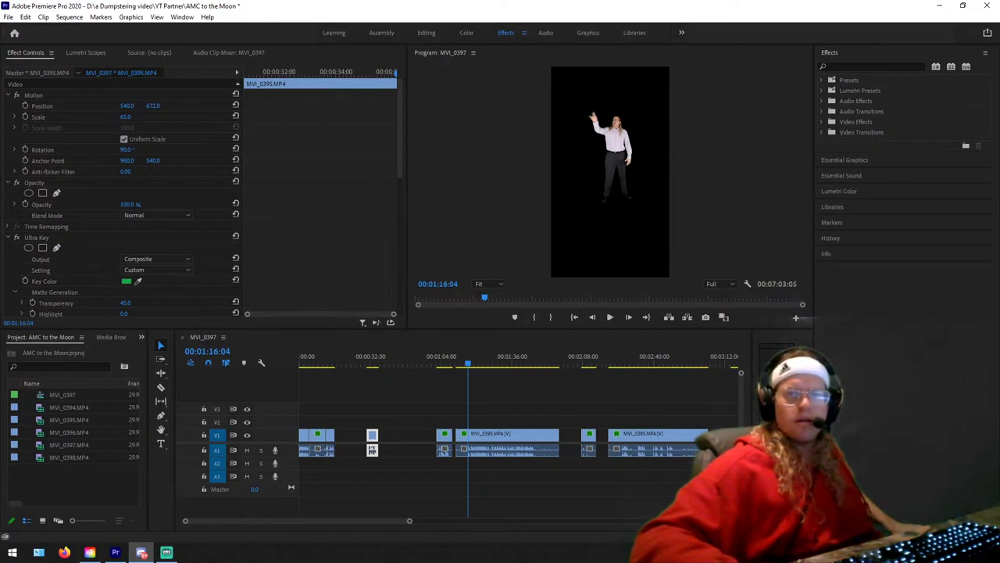
pyautogui.hotkey('alt', 'Tab')
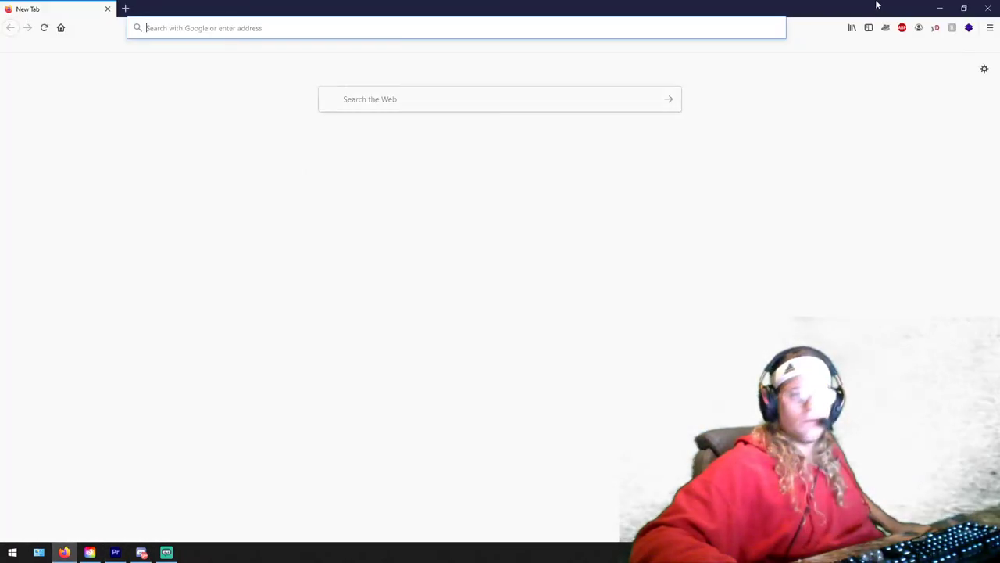
# Step: Close the empty Firefox window to return to Premiere Pro
pyautogui.click(989, 10)
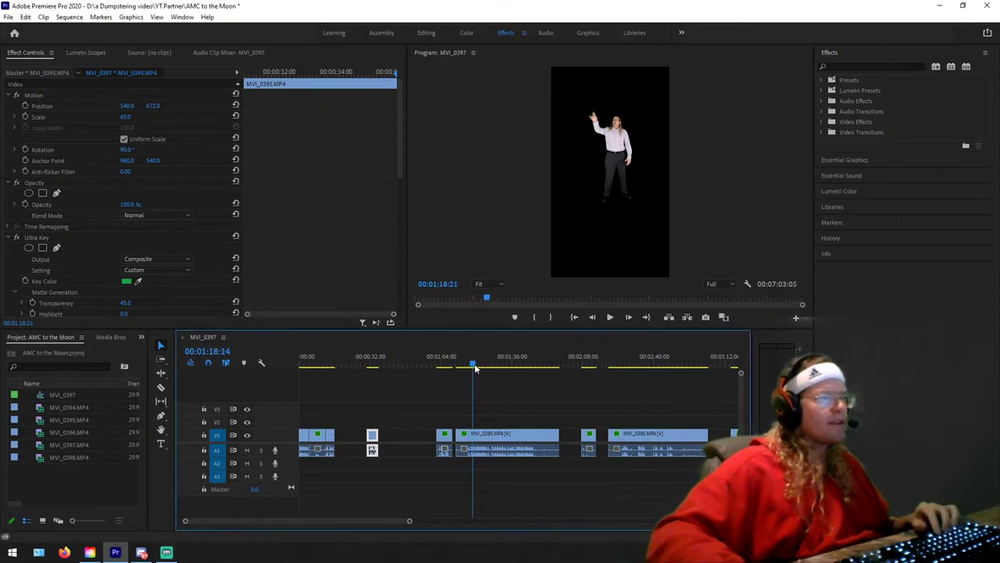
# Step: Play the edit between about 1:02 and 1:14, then park the playhead at about 1:02
pyautogui.moveTo(469, 364); pyautogui.dragTo(585, 364)
pyautogui.press('space')
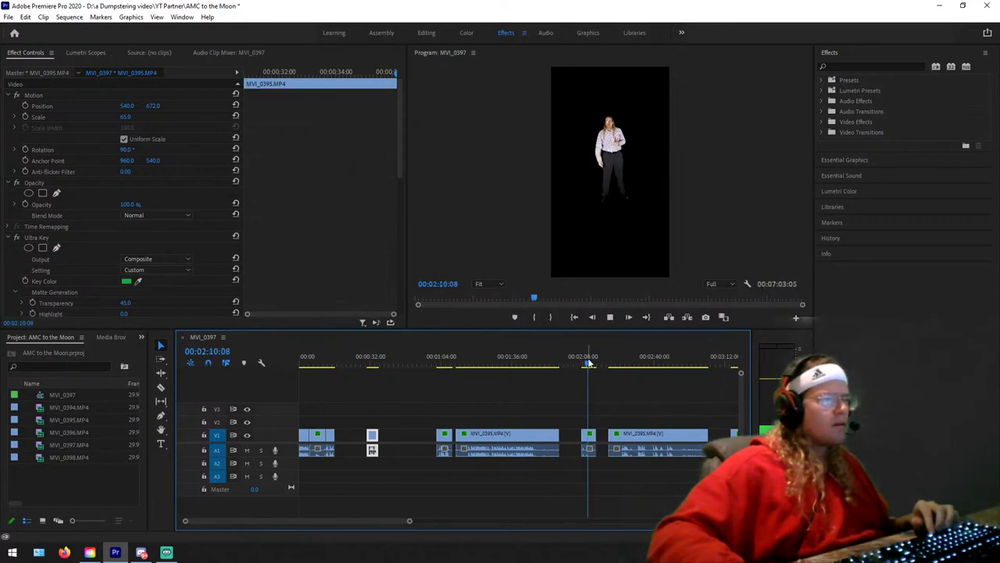
pyautogui.click(439, 353)
pyautogui.press('space')
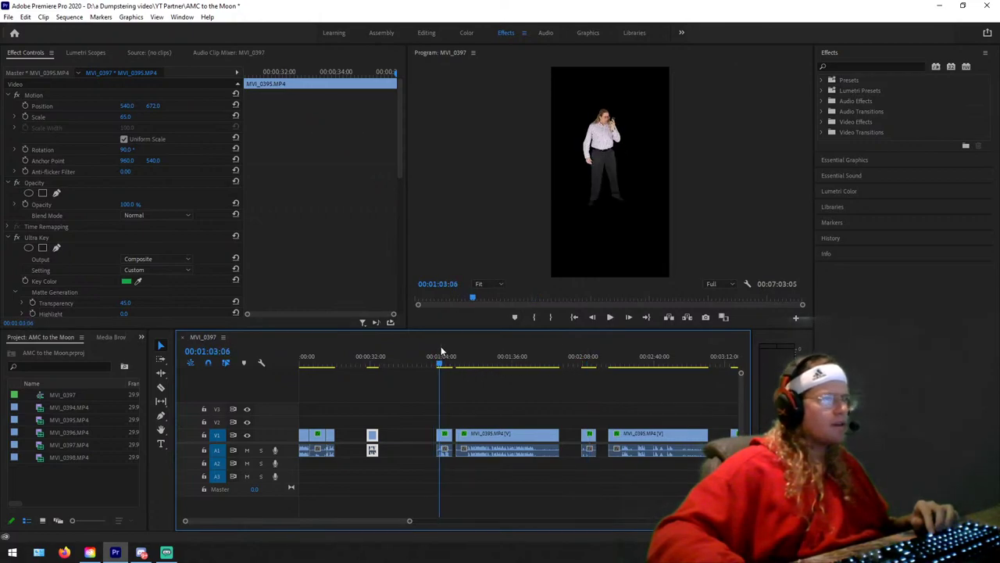
pyautogui.press('space')
pyautogui.scroll(4, 385, 510)
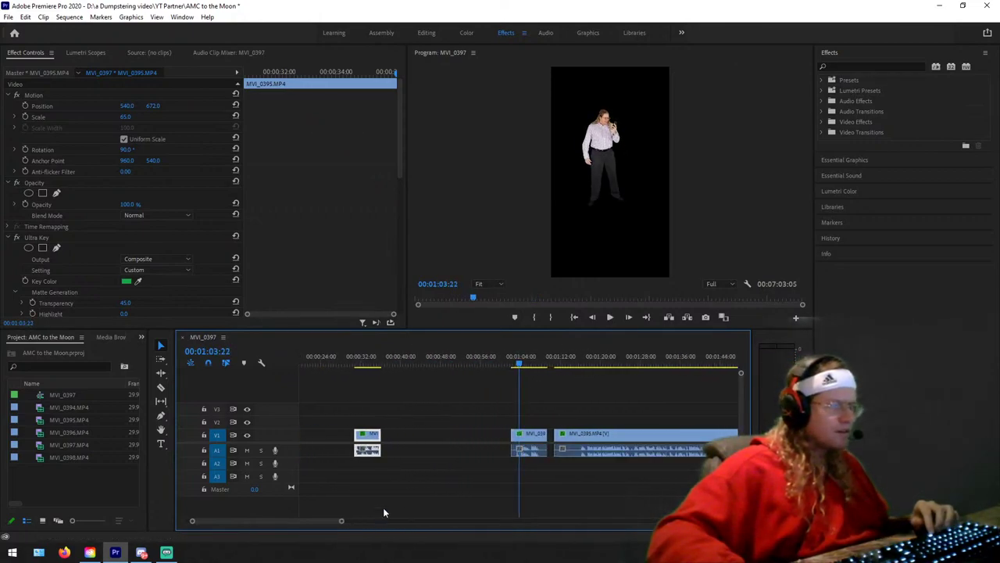
pyautogui.click(514, 365)
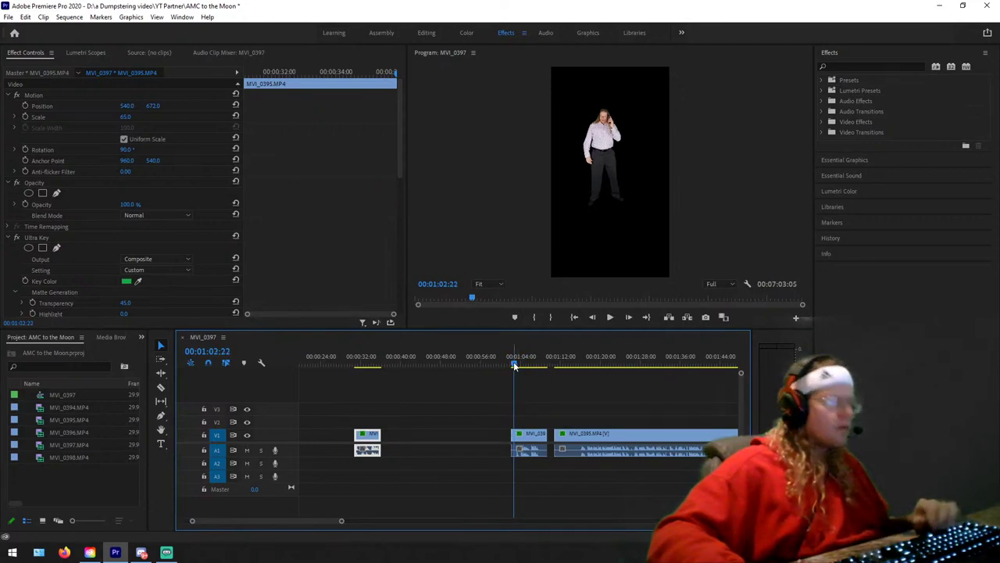
# Step: Move the short MVI_0397 clip to about 0:40 and scale it up to 203
pyautogui.press('c')
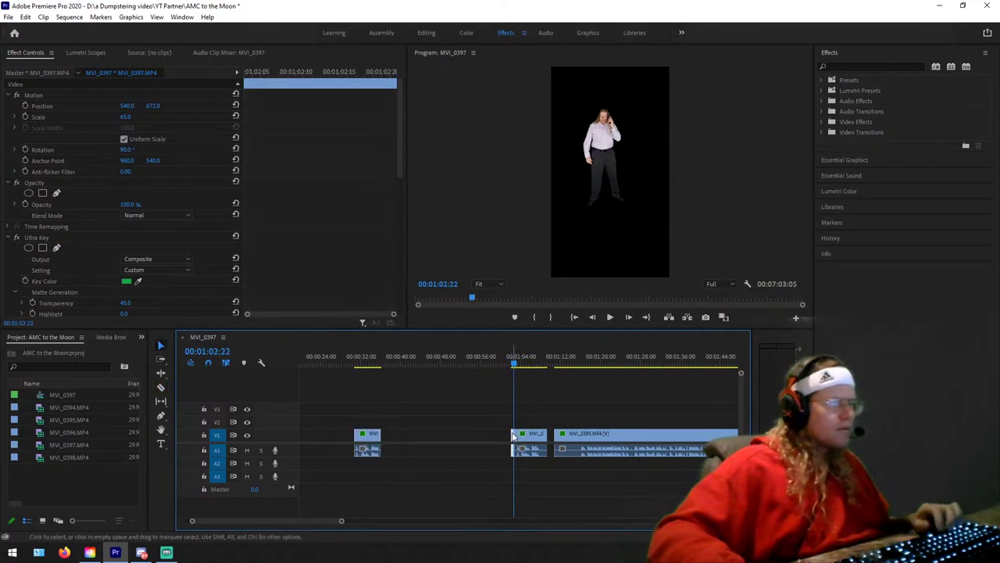
pyautogui.press('v')
pyautogui.moveTo(523, 434); pyautogui.dragTo(399, 440)
pyautogui.click(404, 396)
pyautogui.click(404, 436)
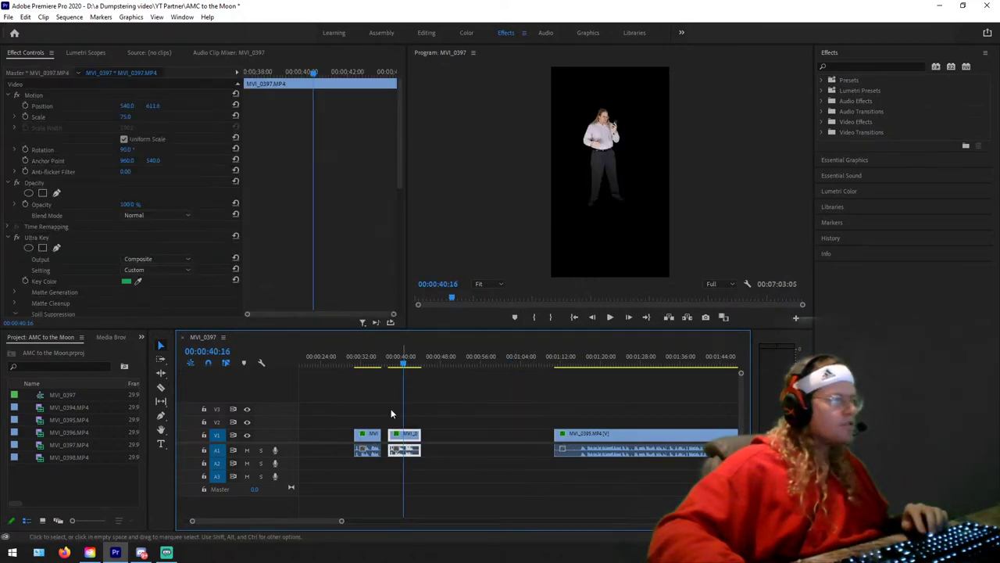
pyautogui.moveTo(121, 117); pyautogui.dragTo(155, 106)
# Step: Set the MVI_0395 clip at 0:32 to Scale 188
pyautogui.click(361, 365)
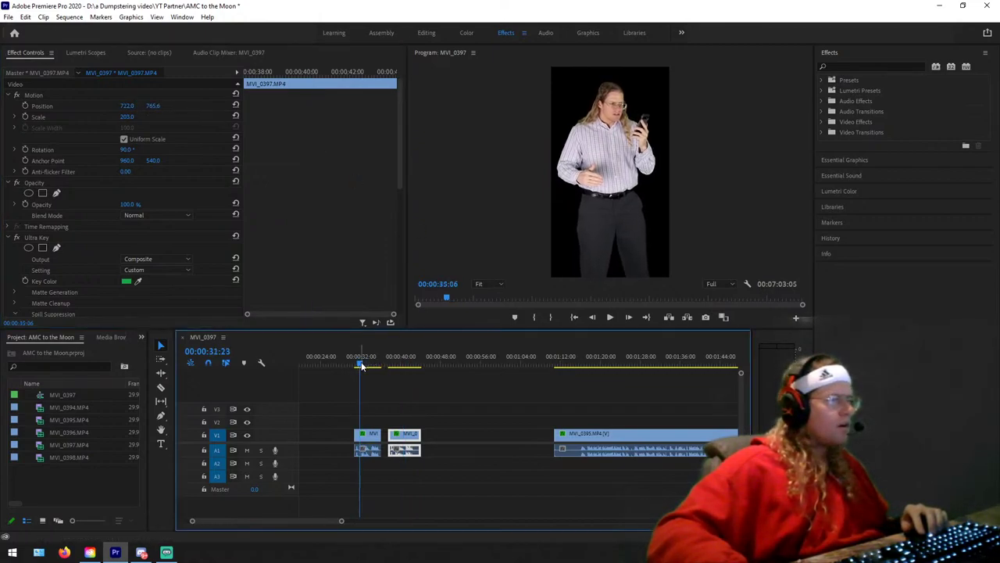
pyautogui.click(367, 434)
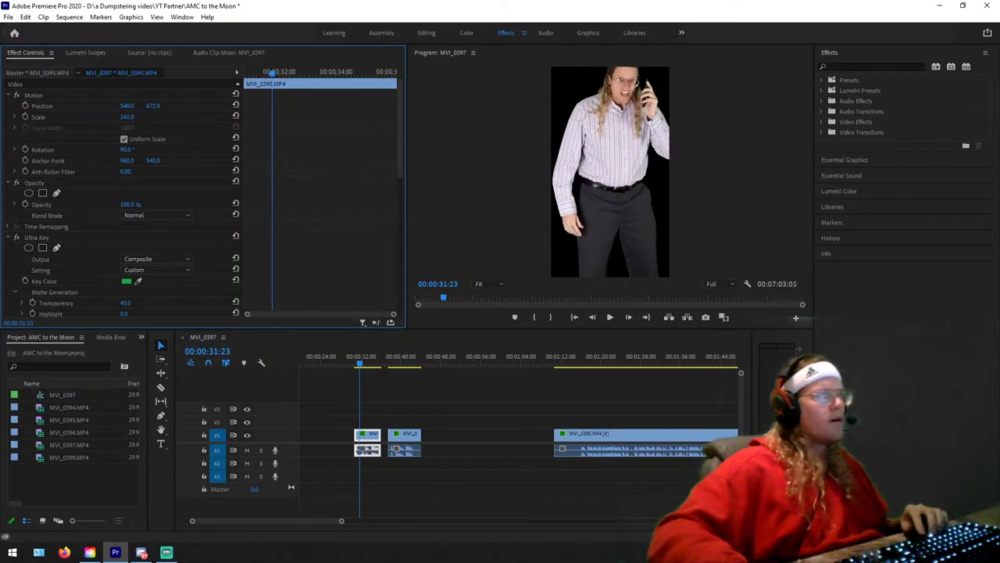
pyautogui.moveTo(126, 116); pyautogui.dragTo(178, 108)
pyautogui.click(353, 365)
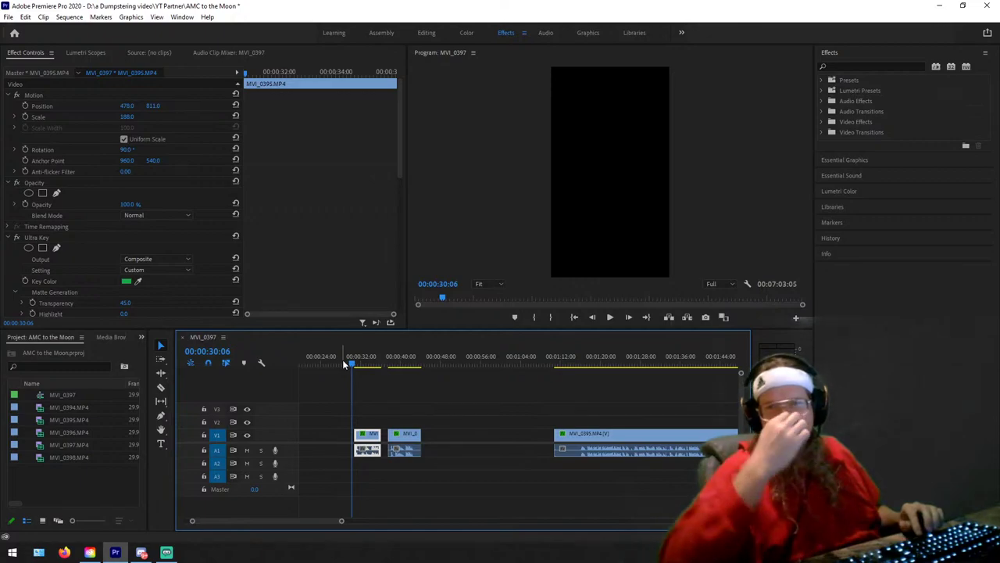
# Step: Play back from about 0:31 to review the punched-in MVI_0395 and MVI_0397 pieces
pyautogui.press('space')
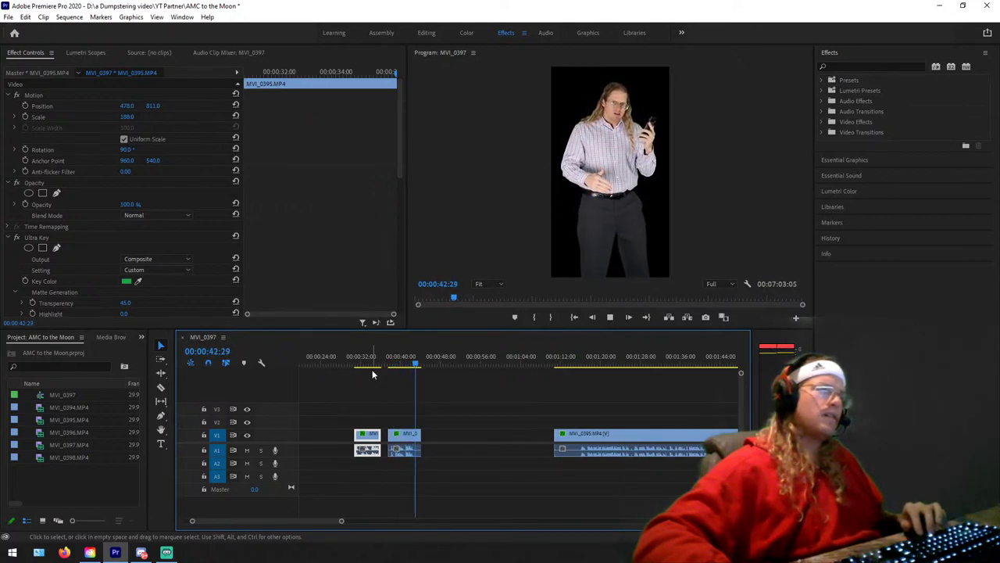
pyautogui.press('space')
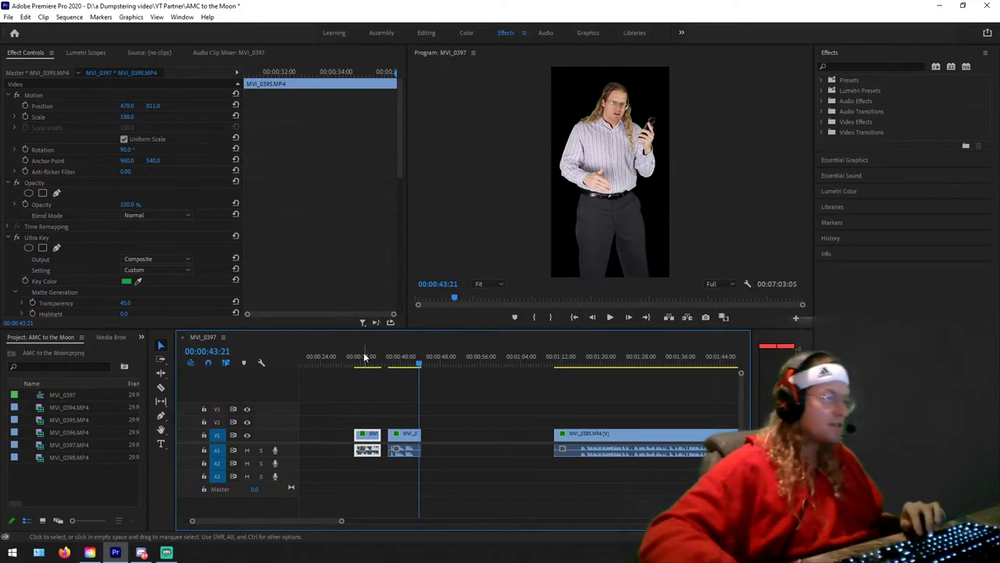
pyautogui.click(357, 353)
pyautogui.press('space')
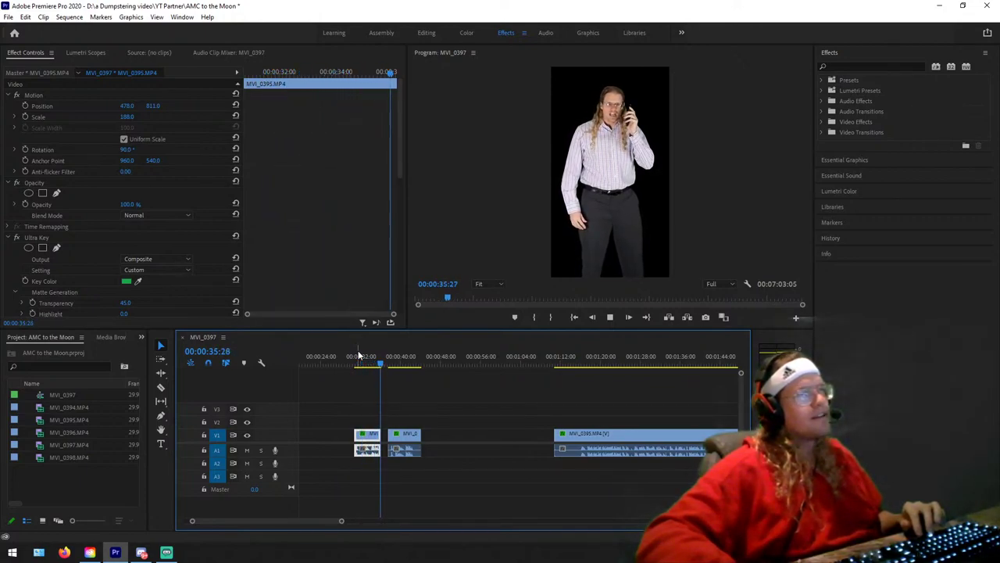
pyautogui.press('space')
pyautogui.press('space')
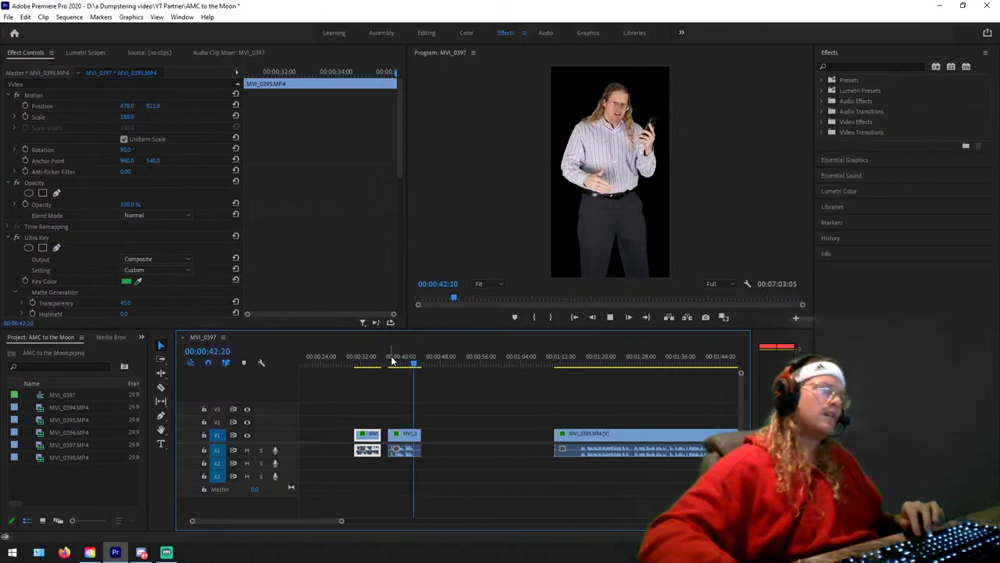
pyautogui.press('space')
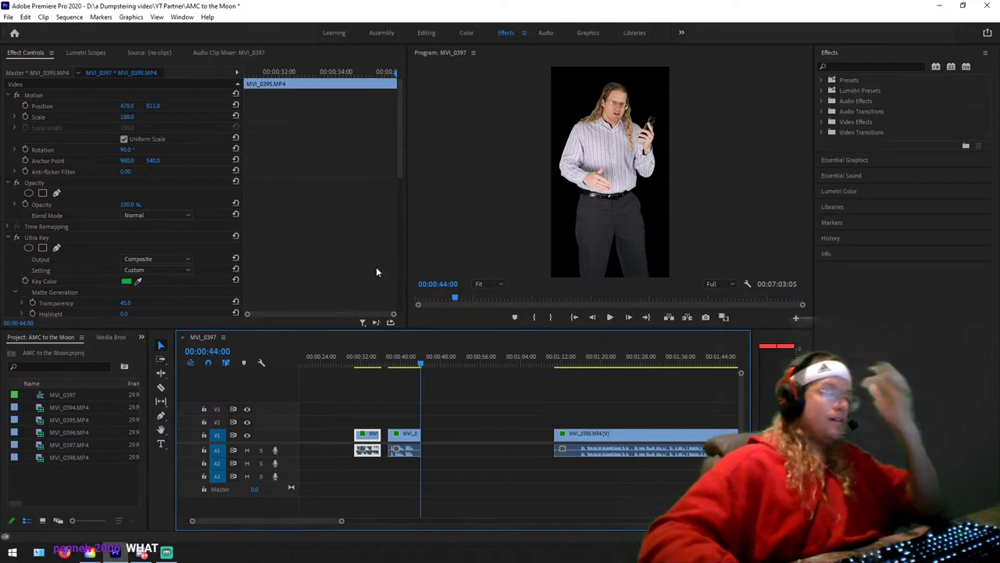
pyautogui.click(358, 363)
pyautogui.press('space')
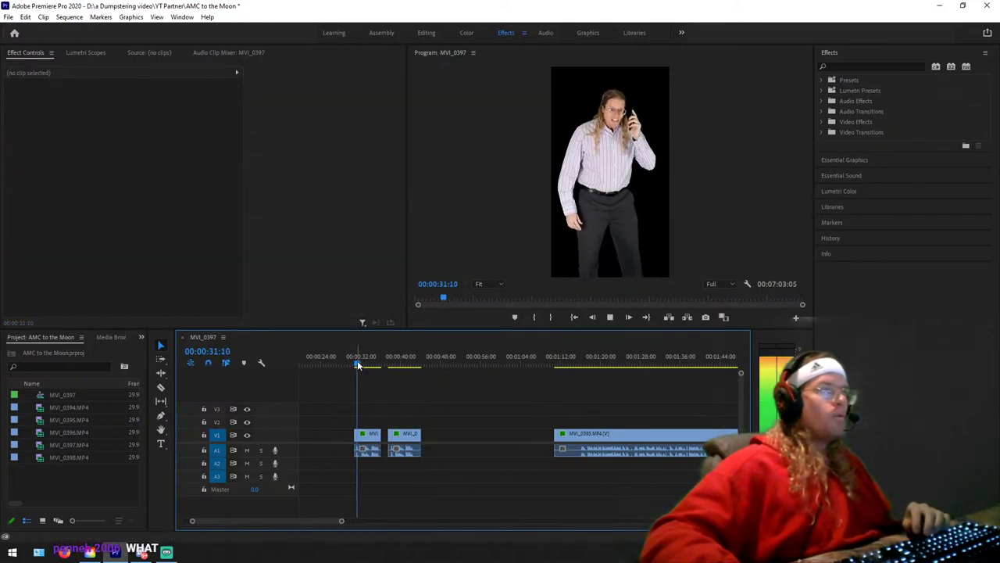
# Step: Scrub and preview the sequence between about 0:30 and 0:38:18
pyautogui.moveTo(367, 365); pyautogui.dragTo(392, 371)
pyautogui.press('space')
pyautogui.press('space')
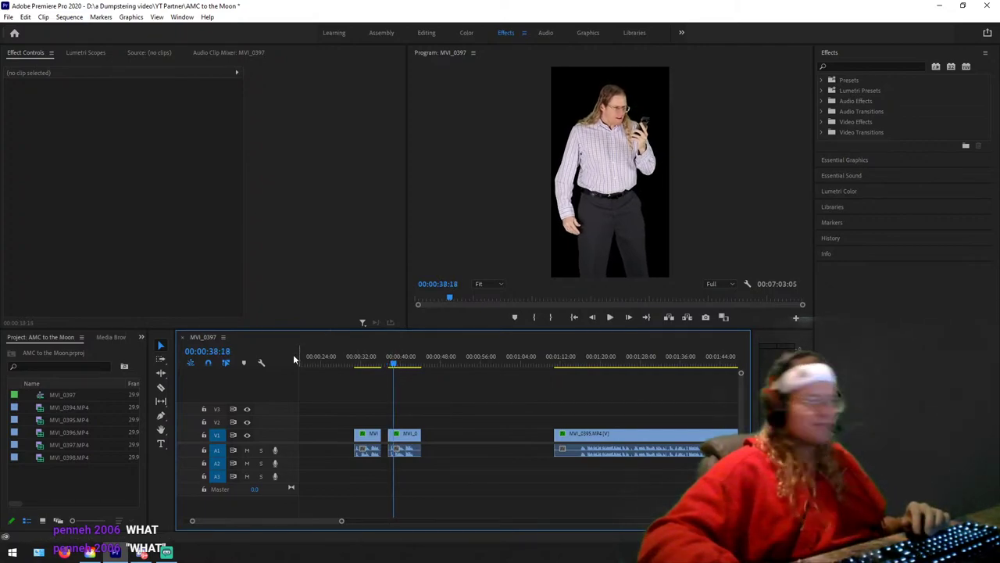
pyautogui.click(356, 365)
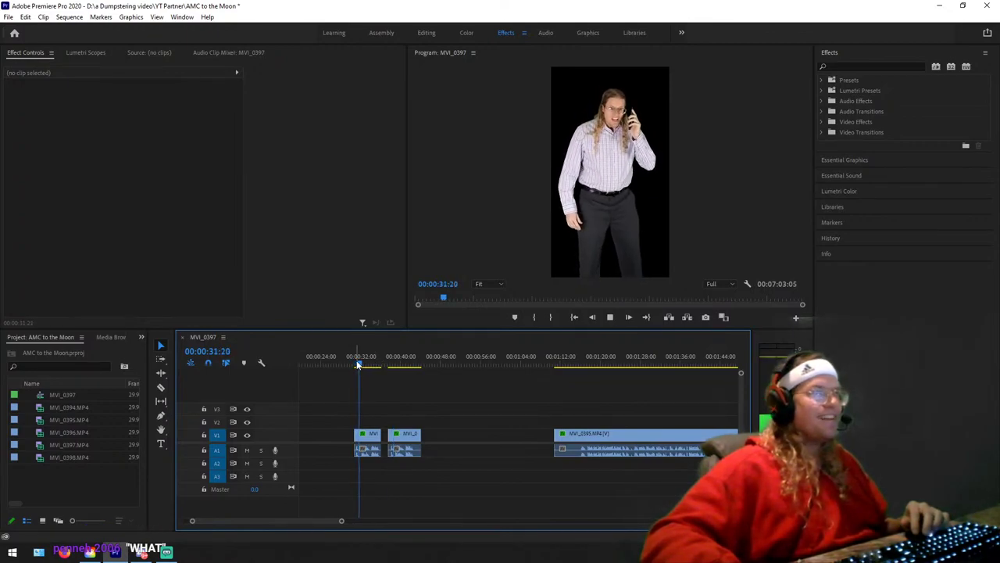
pyautogui.moveTo(355, 359); pyautogui.dragTo(391, 358)
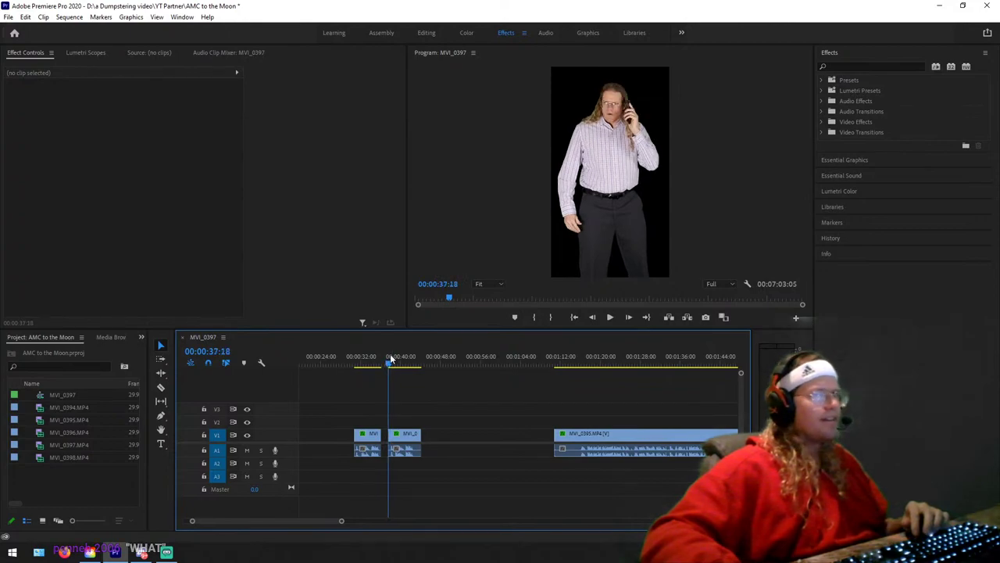
pyautogui.click(392, 355)
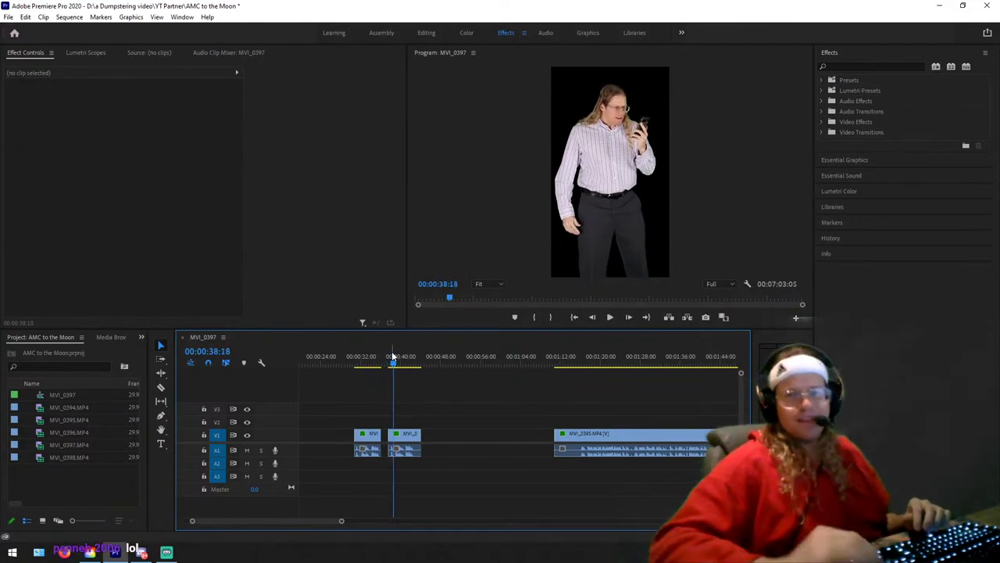
pyautogui.click(357, 357)
pyautogui.press('space')
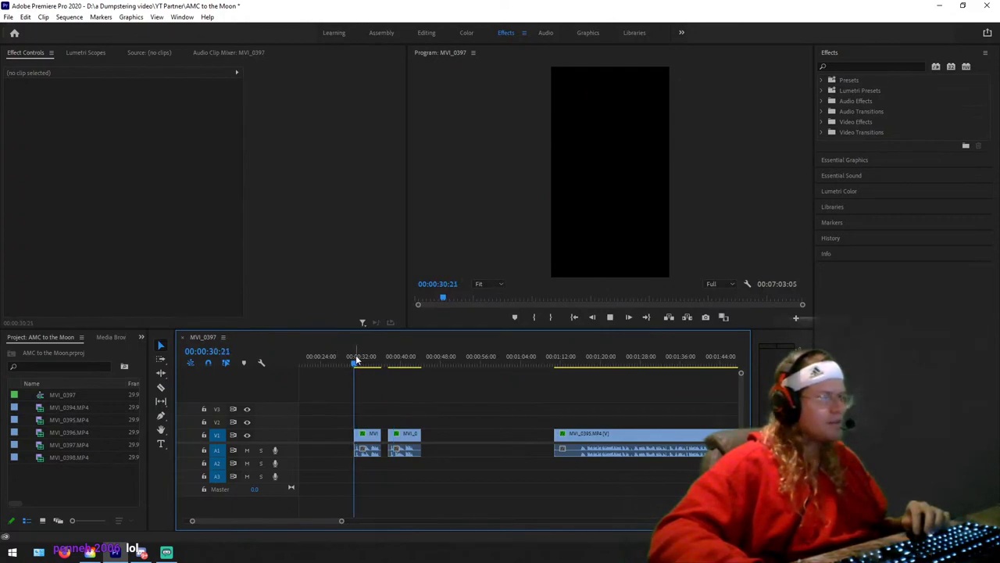
pyautogui.press('space')
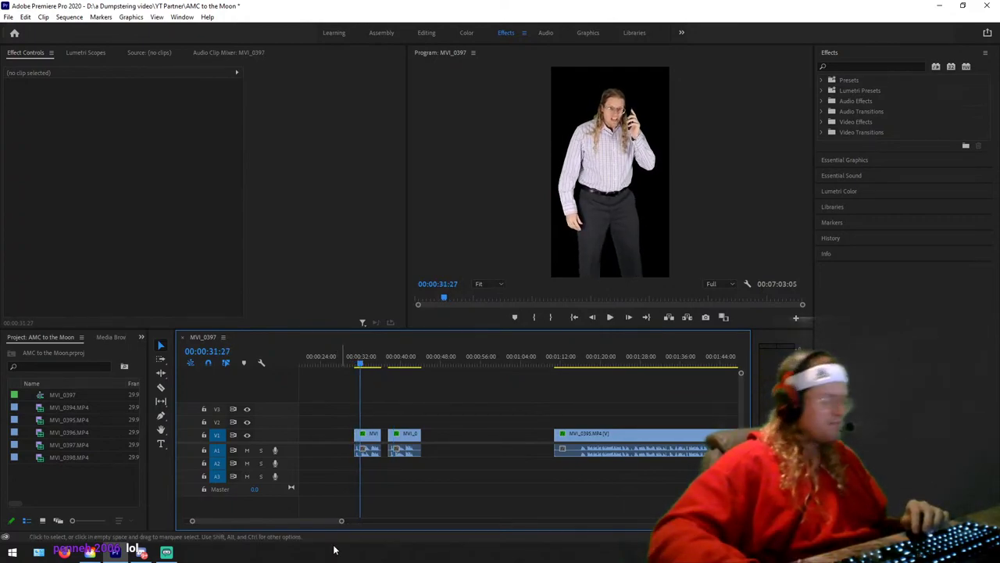
# Step: Zoom the timeline in on MVI_0395 and scrub its opening past 31 seconds for a cut point
pyautogui.moveTo(341, 520); pyautogui.dragTo(261, 520)
pyautogui.click(497, 362)
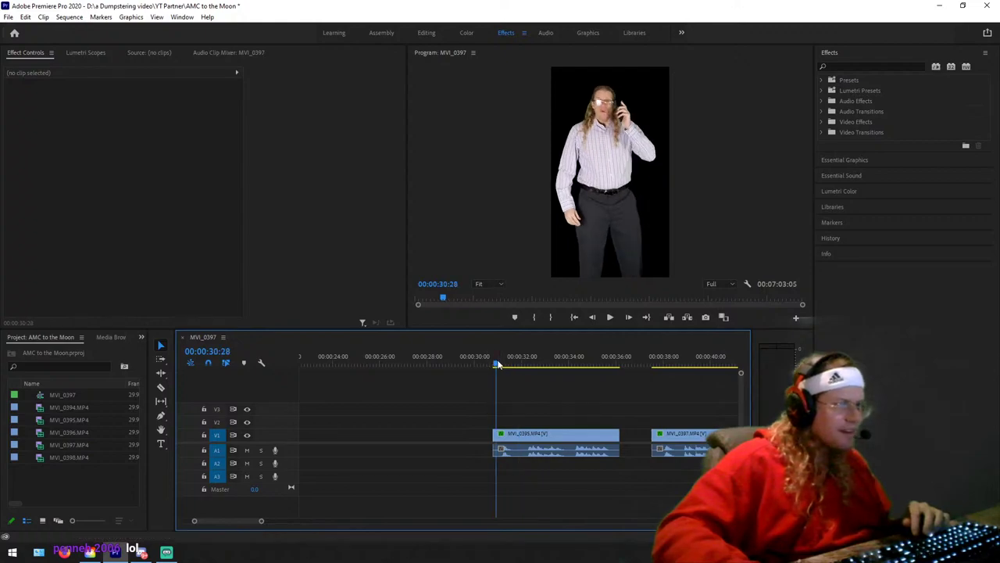
pyautogui.moveTo(498, 363); pyautogui.dragTo(520, 366)
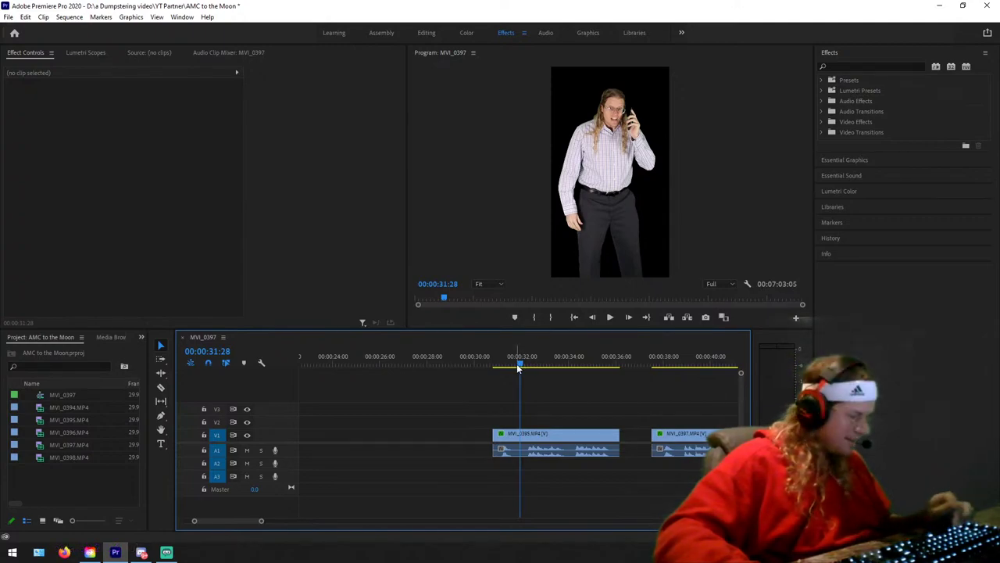
# Step: Split MVI_0395 at the playhead and move its short opening piece to about 0:22
pyautogui.hotkey('ctrl', 'k')
pyautogui.scroll(3, 593, 441)
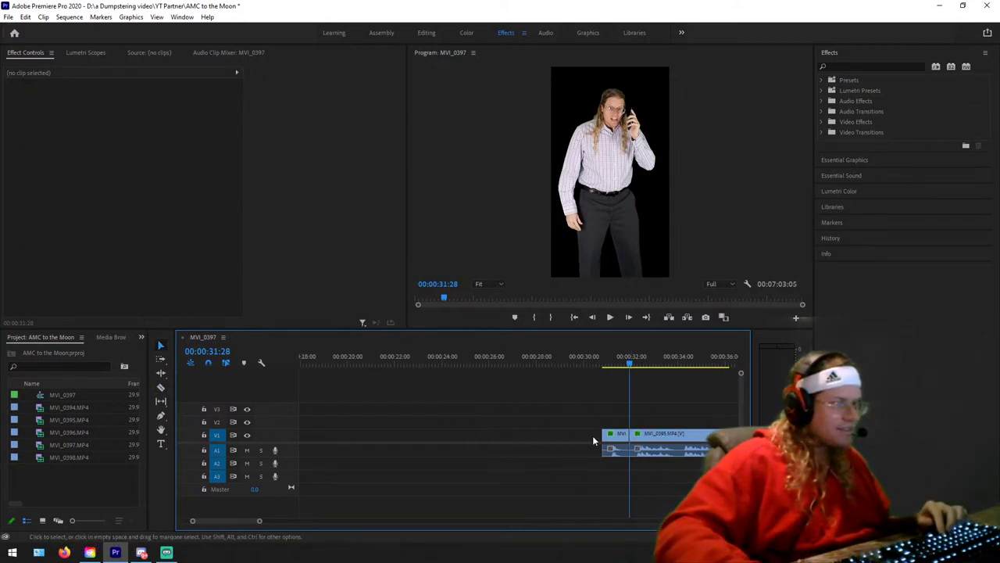
pyautogui.moveTo(617, 436); pyautogui.dragTo(420, 424)
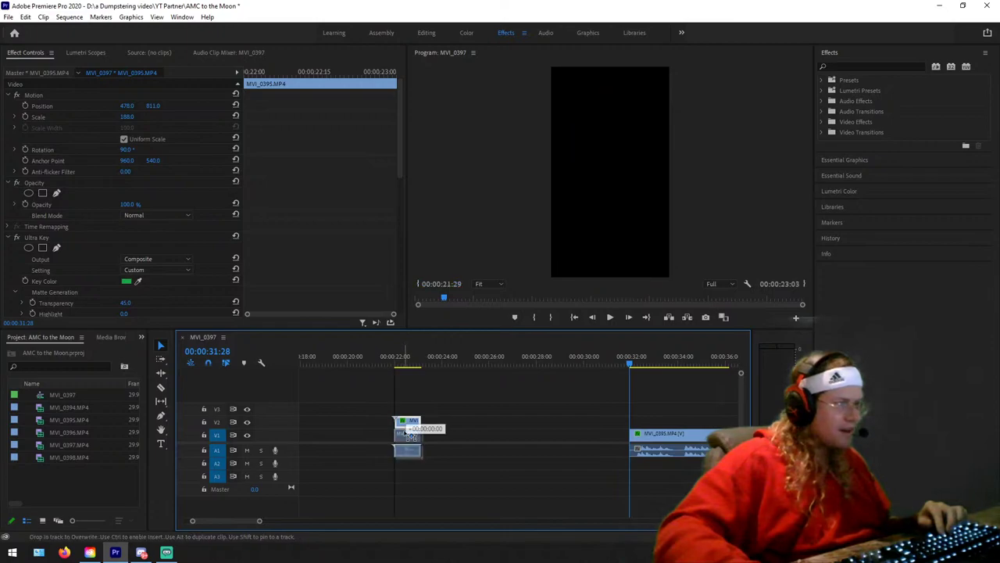
pyautogui.scroll(-9, 436, 411)
# Step: Razor MVI_0397 where the usable take begins, delete its head, and slide it beside the piece
pyautogui.moveTo(435, 365)
pyautogui.mouseDown()
pyautogui.moveTo(402, 364)
pyautogui.moveTo(434, 365)
pyautogui.mouseUp()
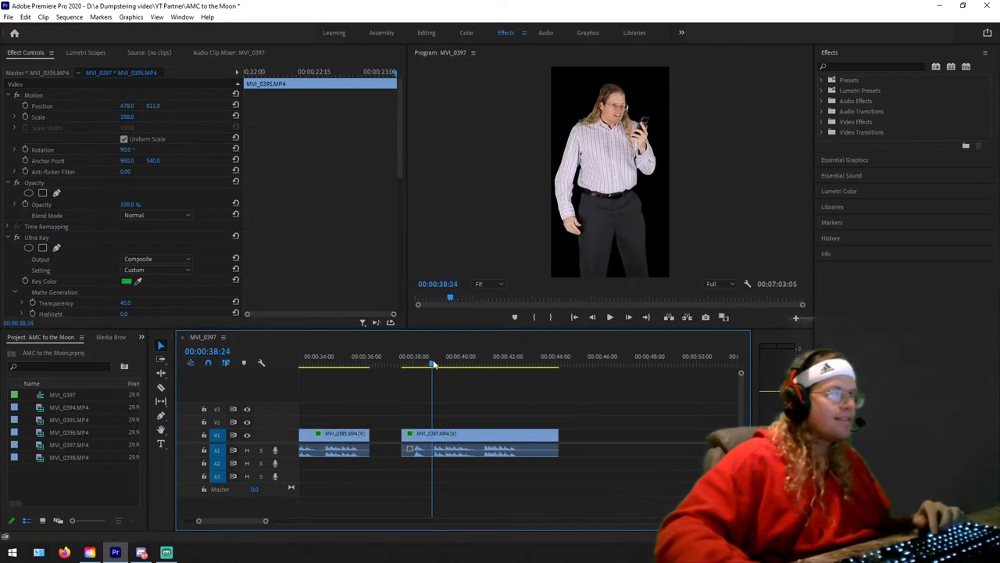
pyautogui.press('c')
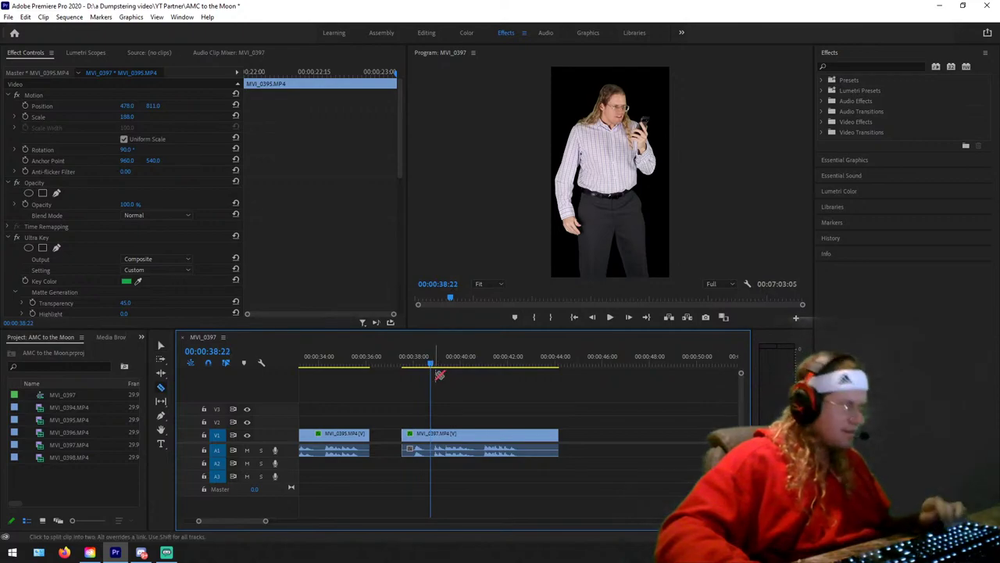
pyautogui.click(424, 432)
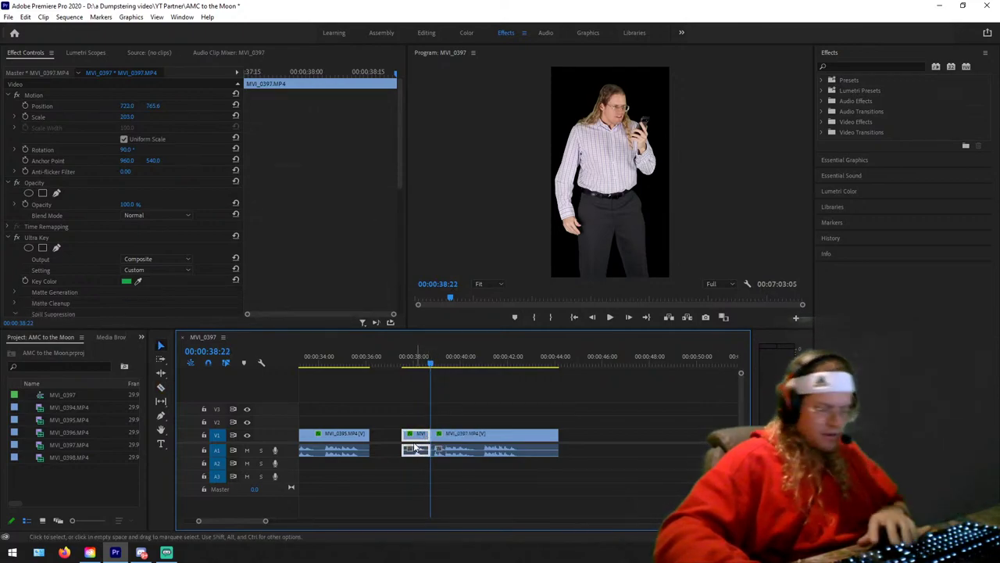
pyautogui.press('Delete')
pyautogui.scroll(5, 496, 457)
pyautogui.moveTo(680, 435); pyautogui.dragTo(456, 440)
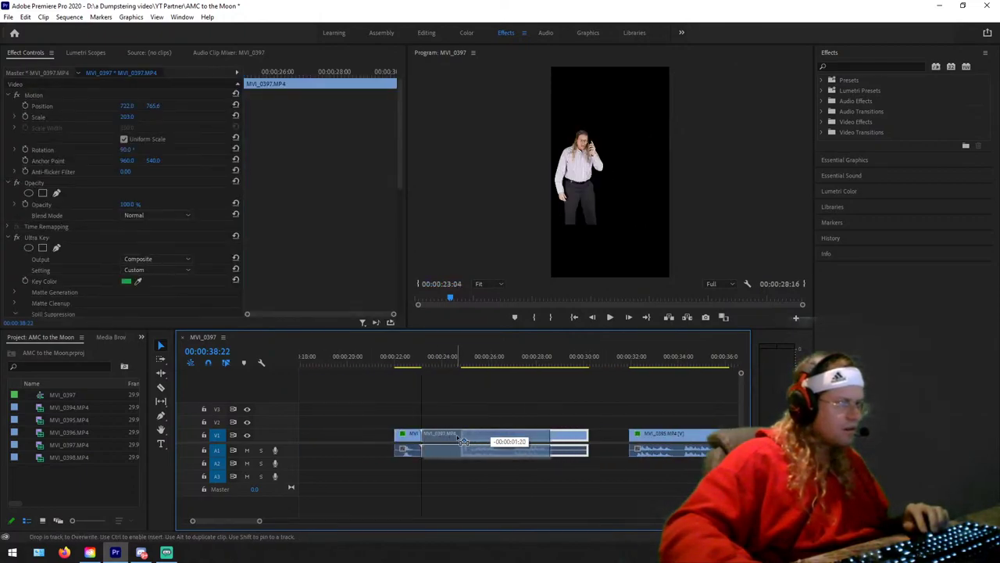
# Step: Play back across the new join between the short piece and MVI_0397
pyautogui.click(410, 363)
pyautogui.press('space')
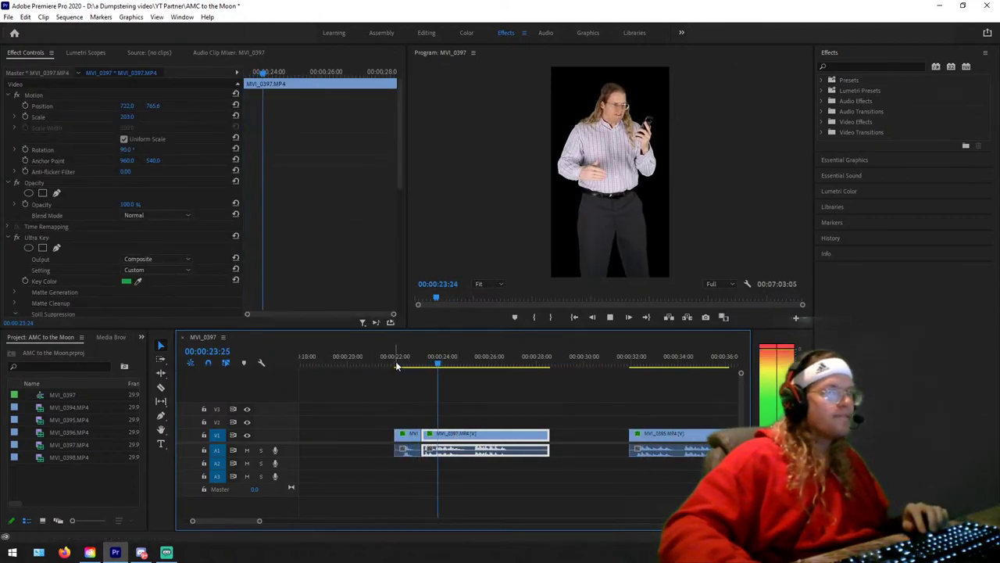
pyautogui.press('space')
pyautogui.moveTo(425, 363); pyautogui.dragTo(415, 363)
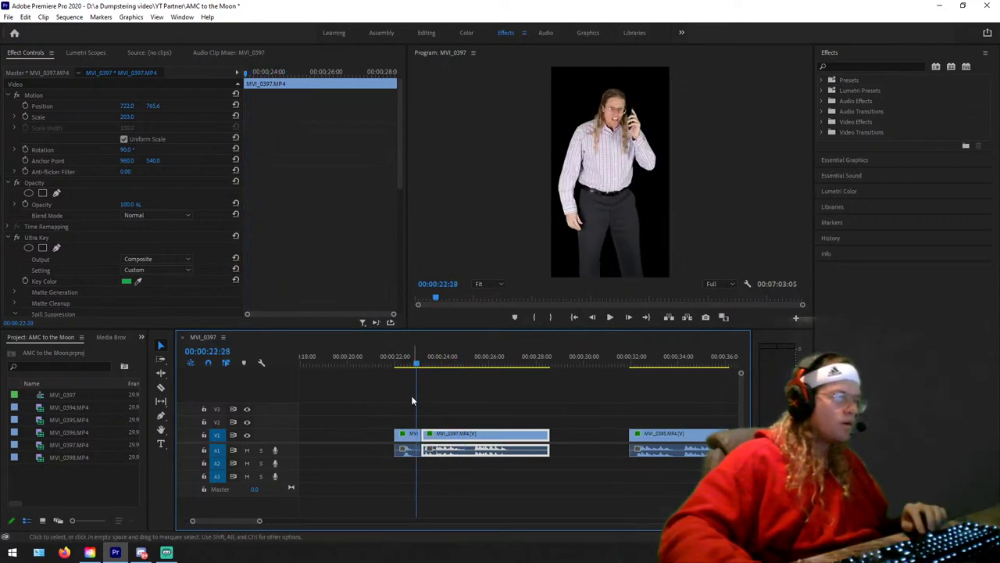
# Step: Select the short MVI_0395 piece and play the join from about 0:22:08
pyautogui.click(408, 434)
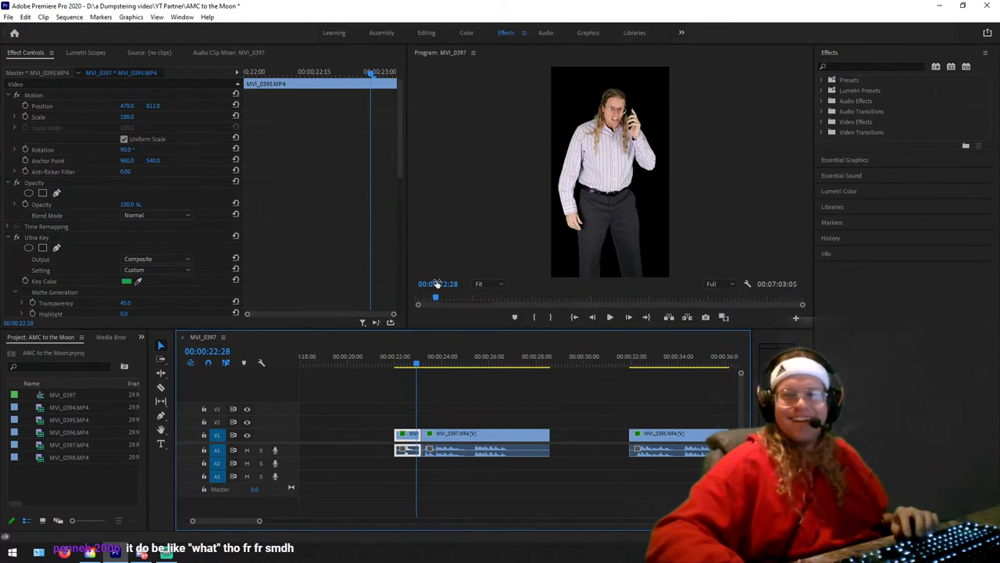
pyautogui.moveTo(433, 362); pyautogui.dragTo(401, 364)
pyautogui.press('space')
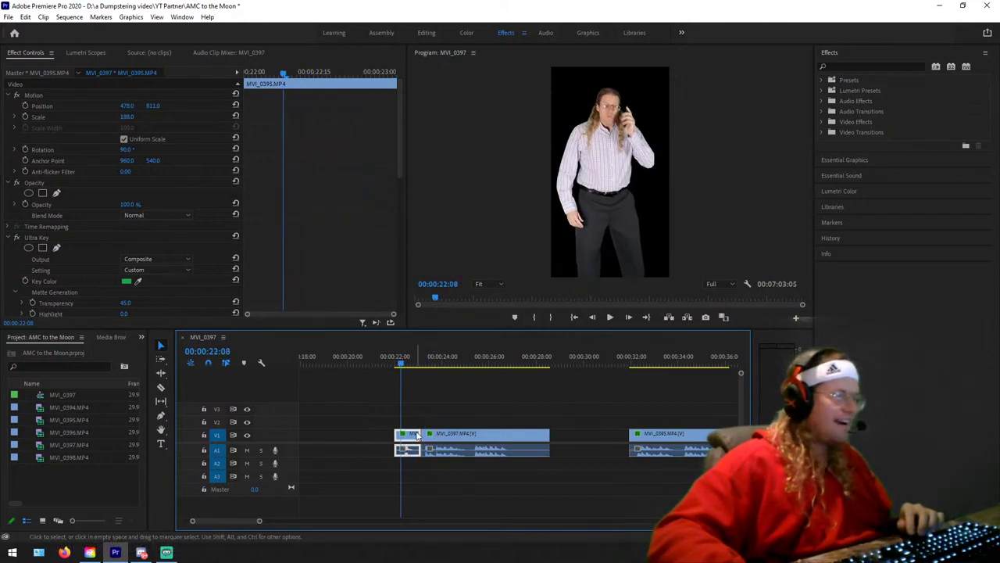
# Step: Keyframe the short MVI_0395 piece zooming in to Scale 700, then select MVI_0397
pyautogui.click(279, 76)
pyautogui.hotkey('shift', 'Right')
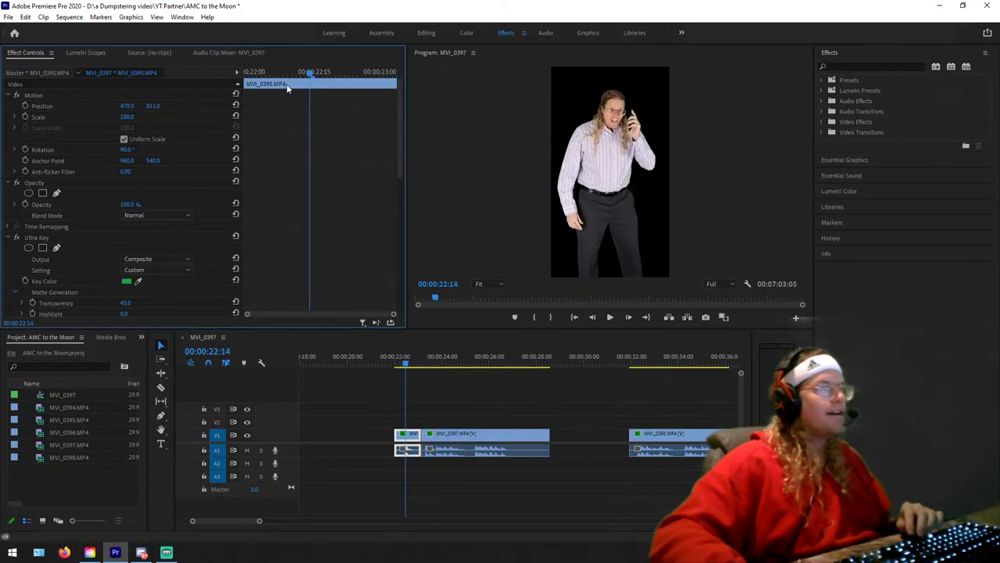
pyautogui.click(25, 117)
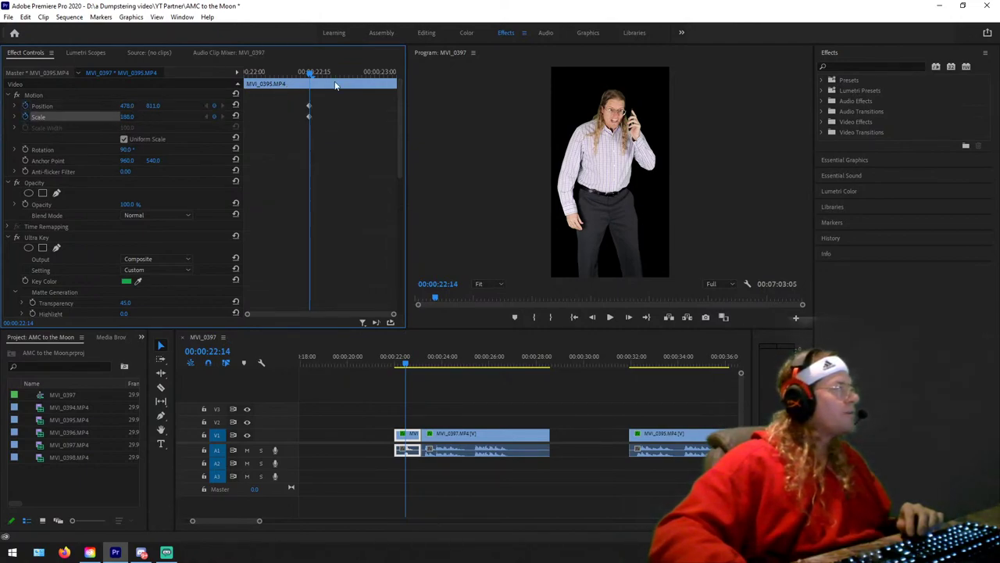
pyautogui.moveTo(312, 71); pyautogui.dragTo(391, 76)
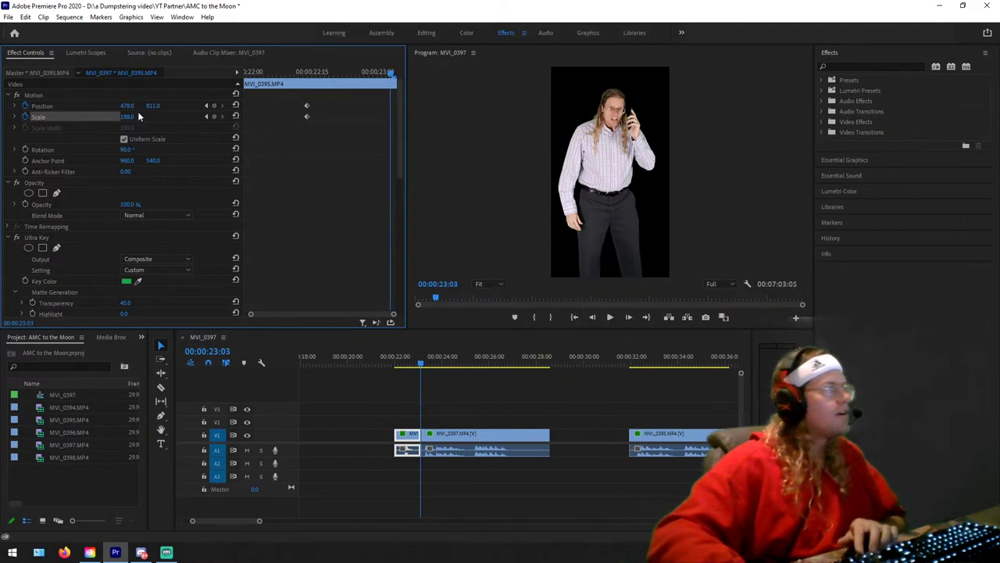
pyautogui.moveTo(126, 117); pyautogui.dragTo(158, 106)
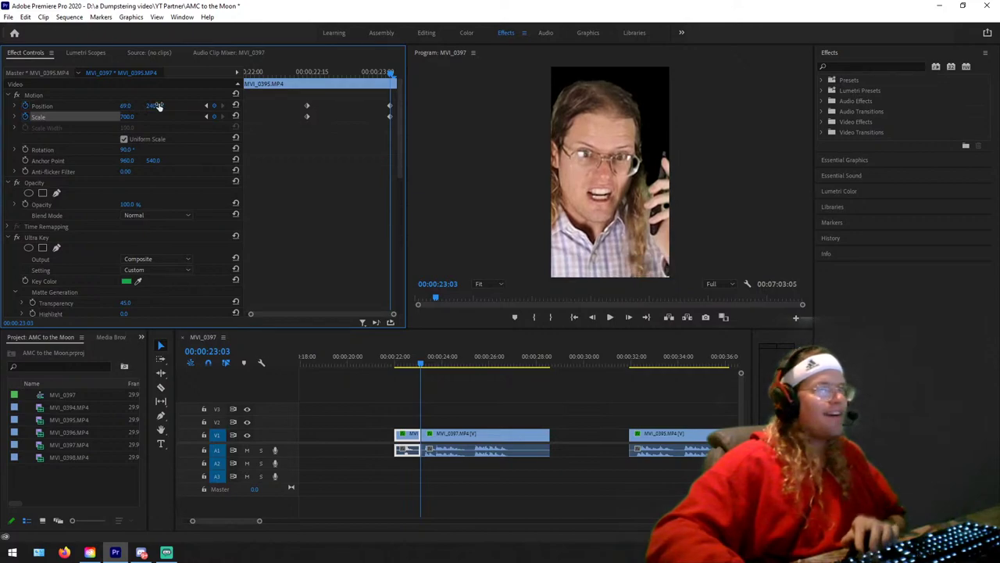
pyautogui.click(468, 434)
pyautogui.press('Right')
pyautogui.press('Right')
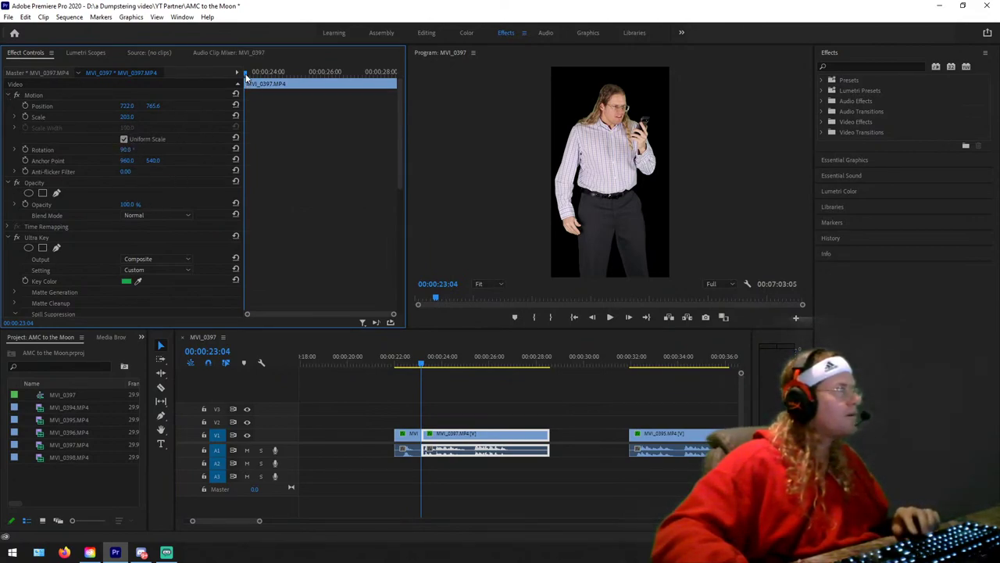
# Step: Keyframe MVI_0397 to open at Scale 700, Position about 1023, 2188.6 framing the face
pyautogui.moveTo(246, 76); pyautogui.dragTo(261, 72)
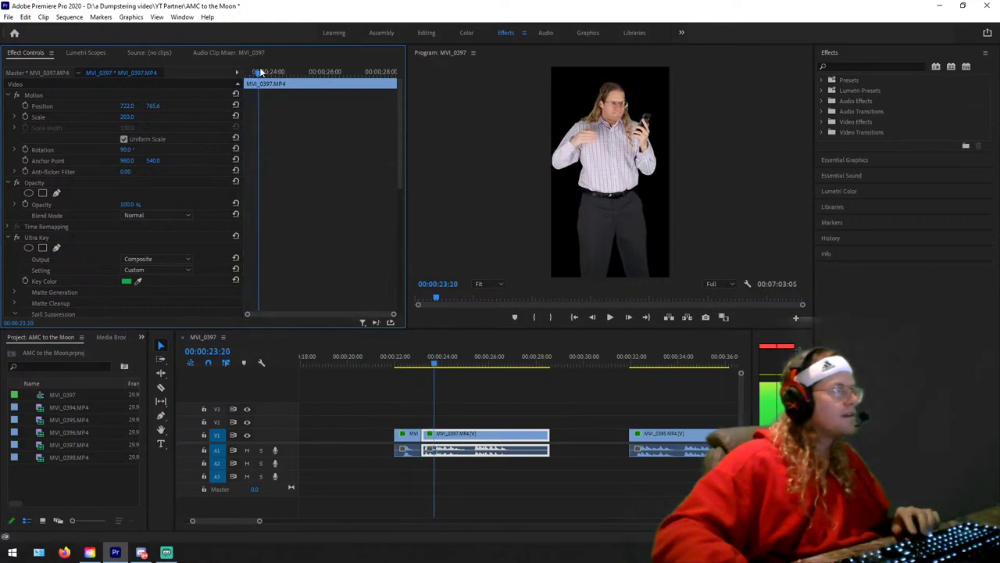
pyautogui.click(24, 116)
pyautogui.moveTo(259, 72); pyautogui.dragTo(130, 74)
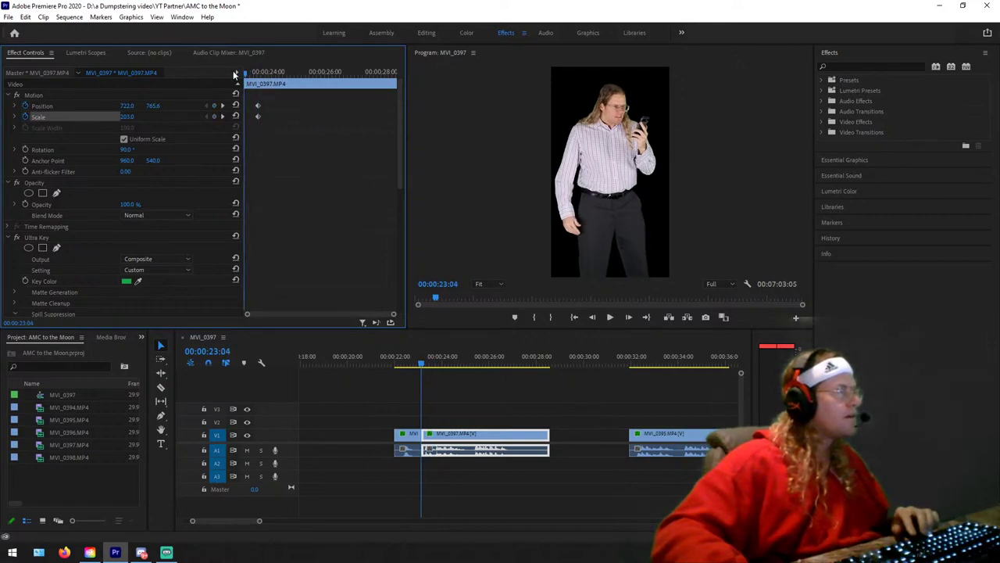
pyautogui.moveTo(127, 116); pyautogui.dragTo(515, 117)
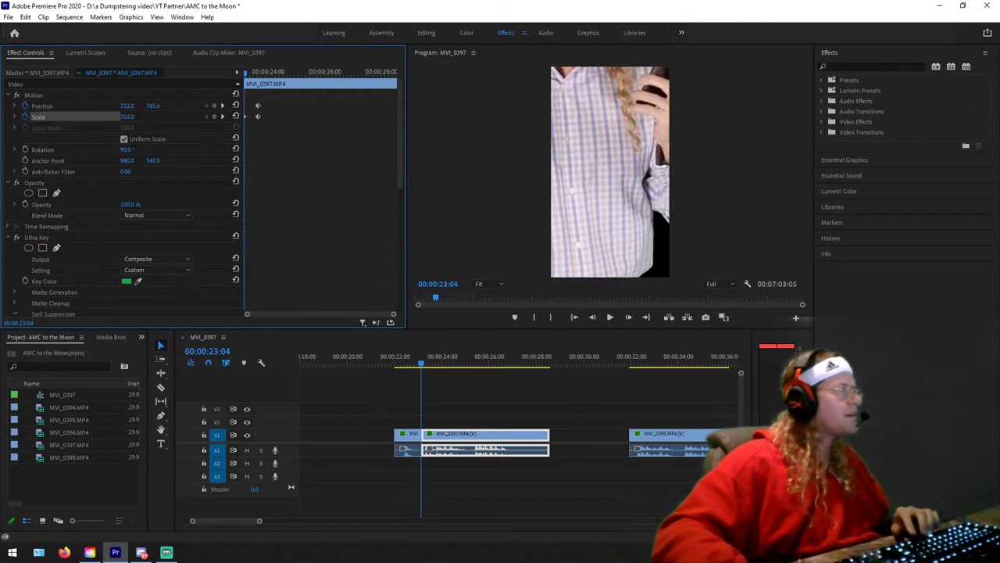
pyautogui.moveTo(153, 106); pyautogui.dragTo(196, 106)
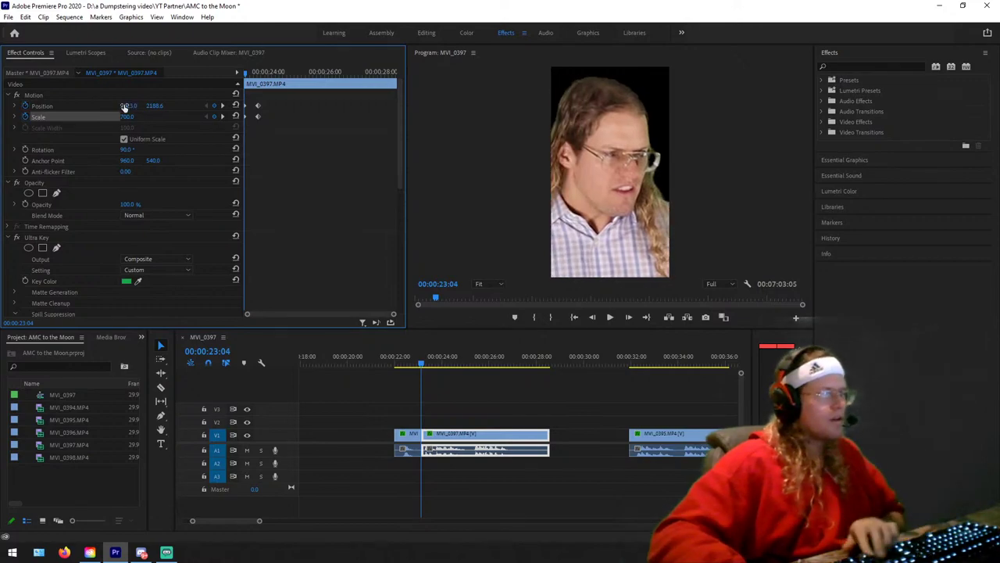
pyautogui.moveTo(127, 109); pyautogui.dragTo(156, 109)
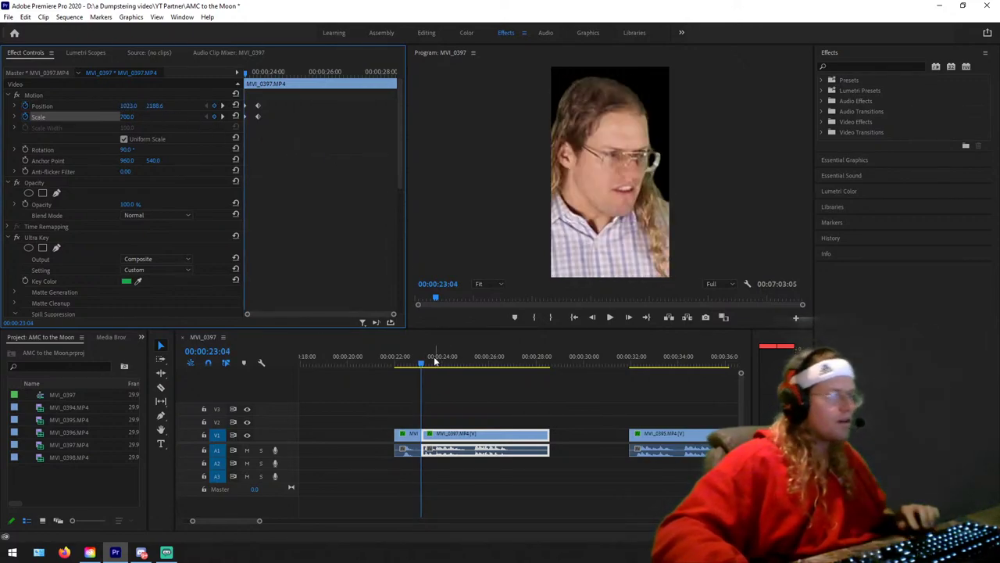
# Step: Play back the MVI_0397 punch-in from about 0:22:01, then reselect the short clip's zoom keyframes
pyautogui.click(391, 361)
pyautogui.press('space')
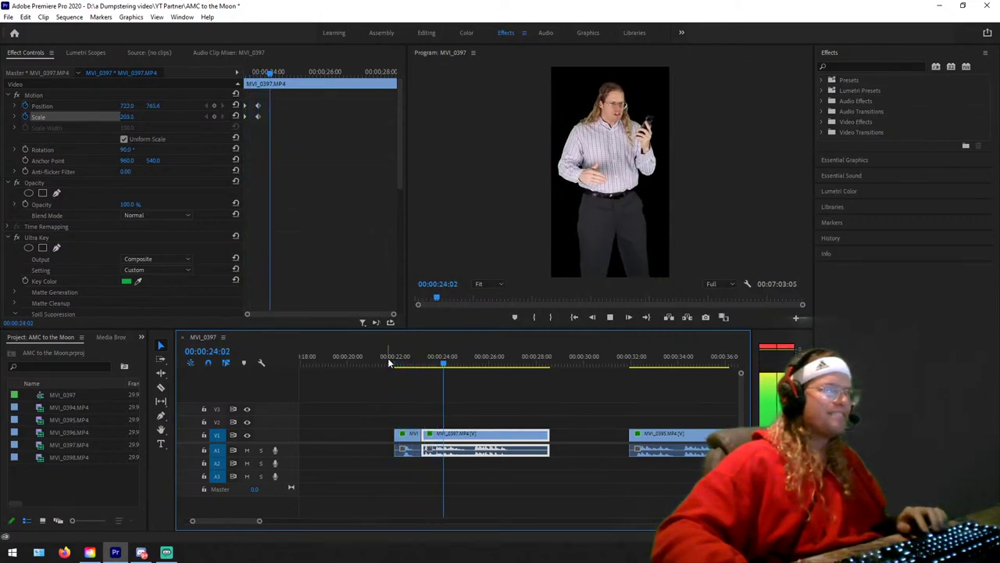
pyautogui.click(402, 361)
pyautogui.moveTo(403, 361); pyautogui.dragTo(400, 363)
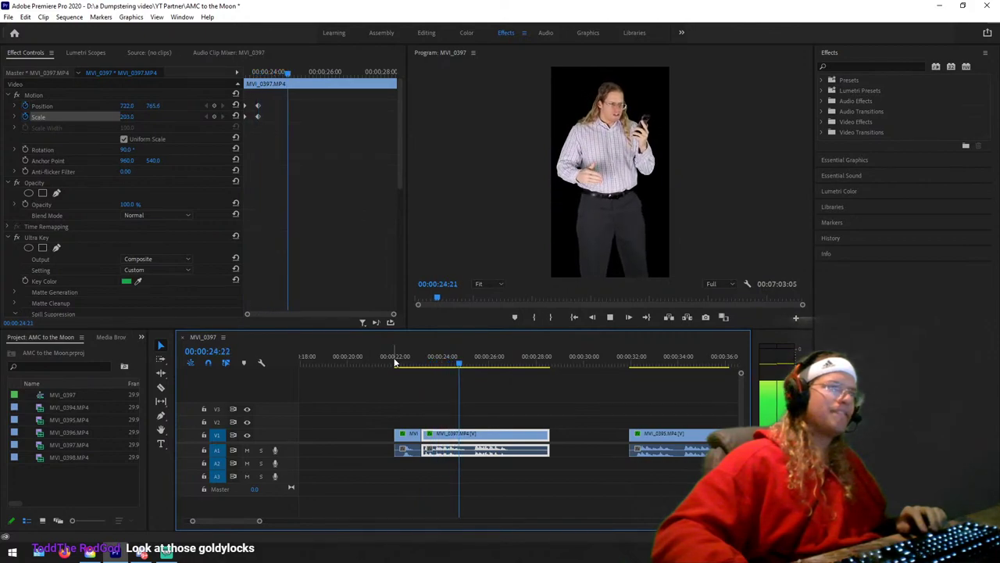
pyautogui.click(396, 362)
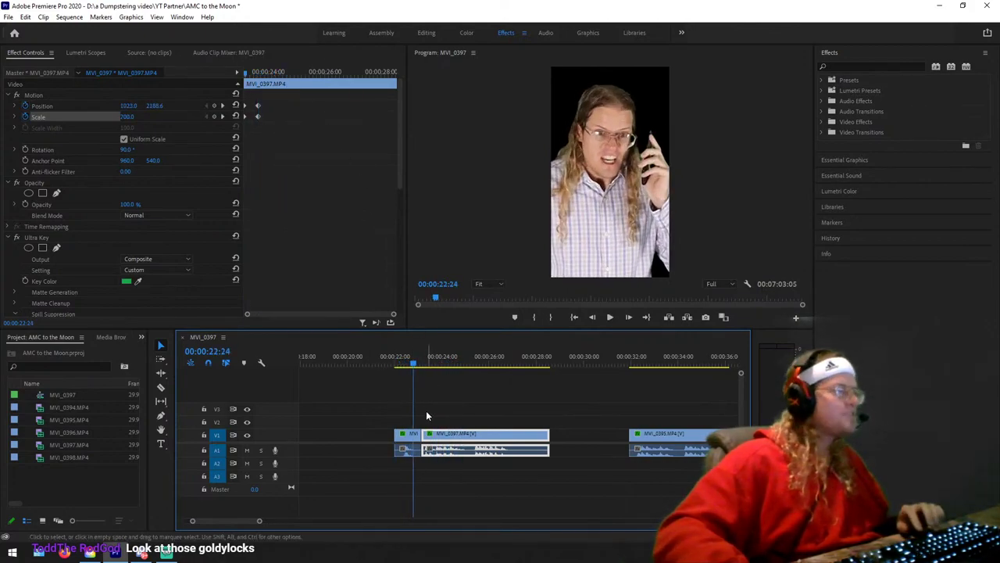
pyautogui.click(406, 437)
pyautogui.moveTo(357, 73)
pyautogui.mouseDown()
pyautogui.moveTo(348, 75)
pyautogui.moveTo(372, 75)
pyautogui.mouseUp()
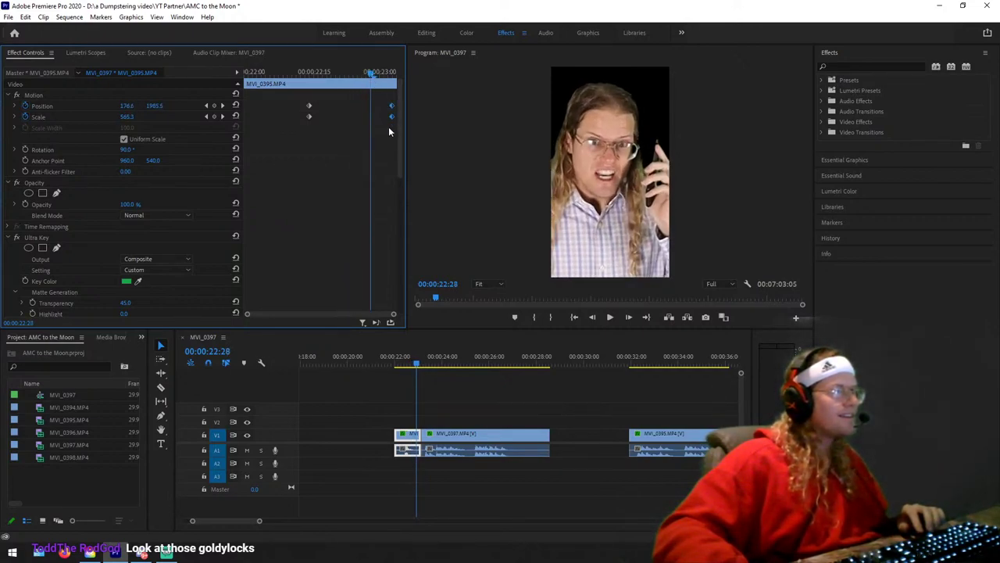
# Step: Drag the MVI_0395 zoom's ending keyframes earlier and play back the shortened zoom
pyautogui.moveTo(392, 116); pyautogui.dragTo(369, 116)
pyautogui.moveTo(371, 71); pyautogui.dragTo(303, 64)
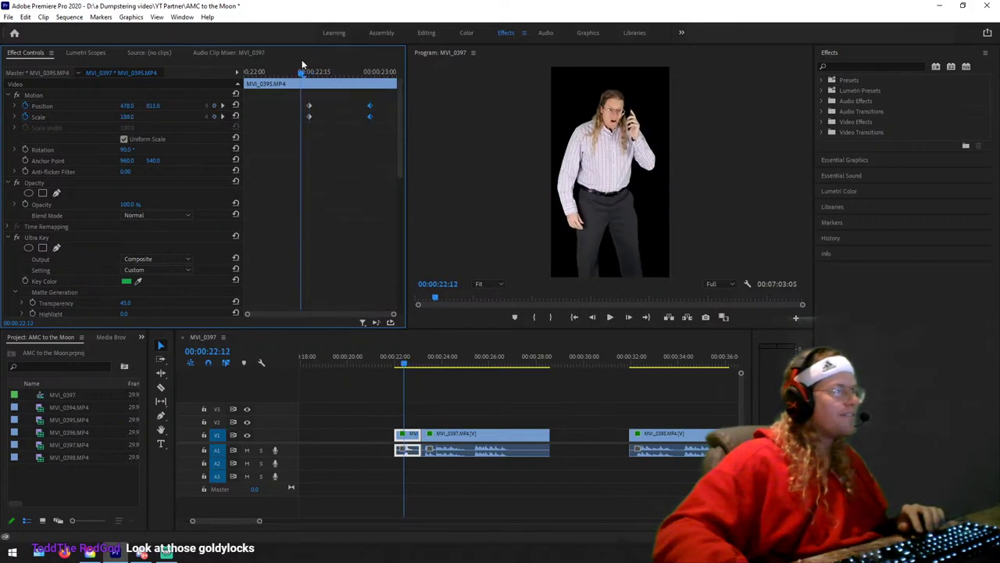
pyautogui.press('space')
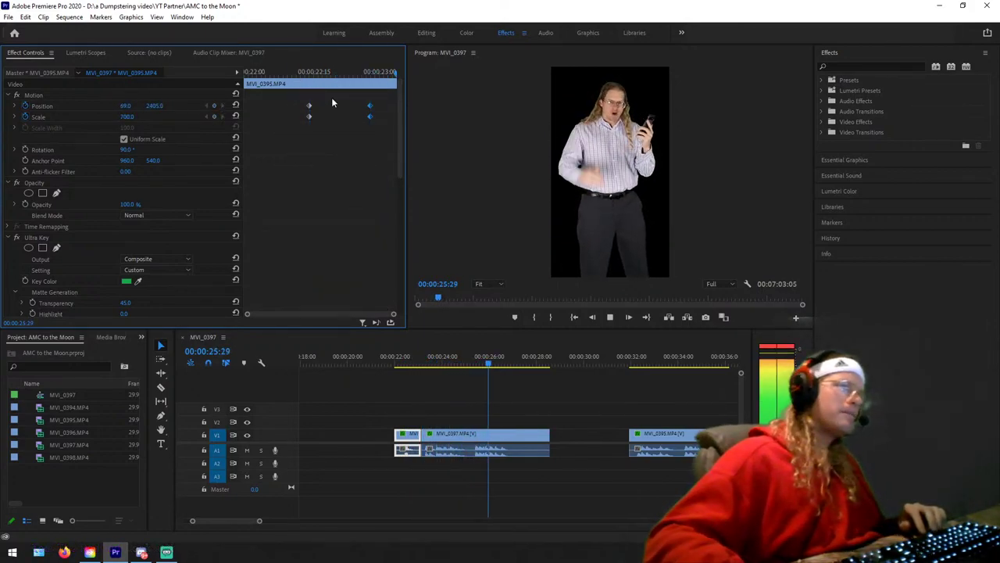
pyautogui.press('space')
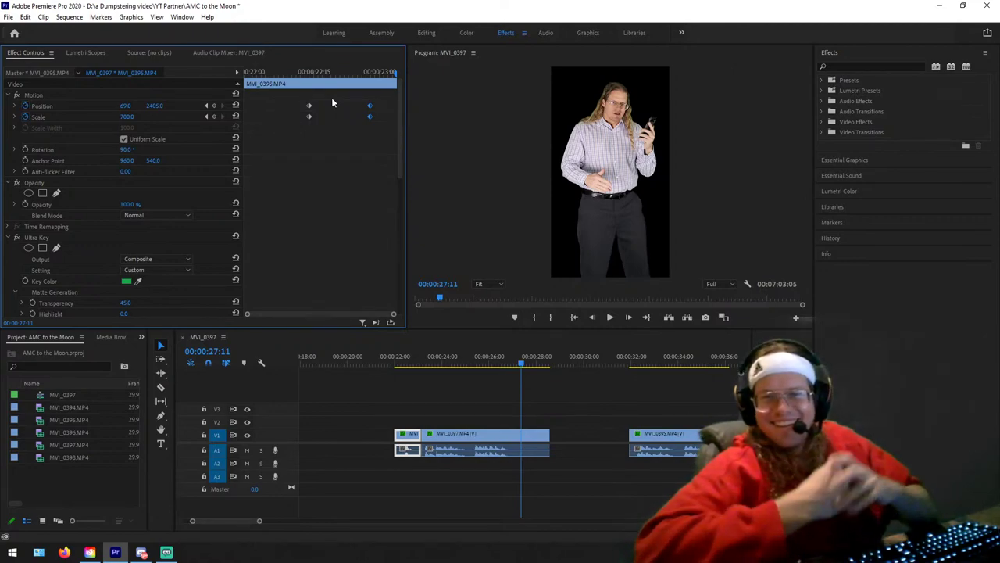
pyautogui.scroll(4, 500, 472)
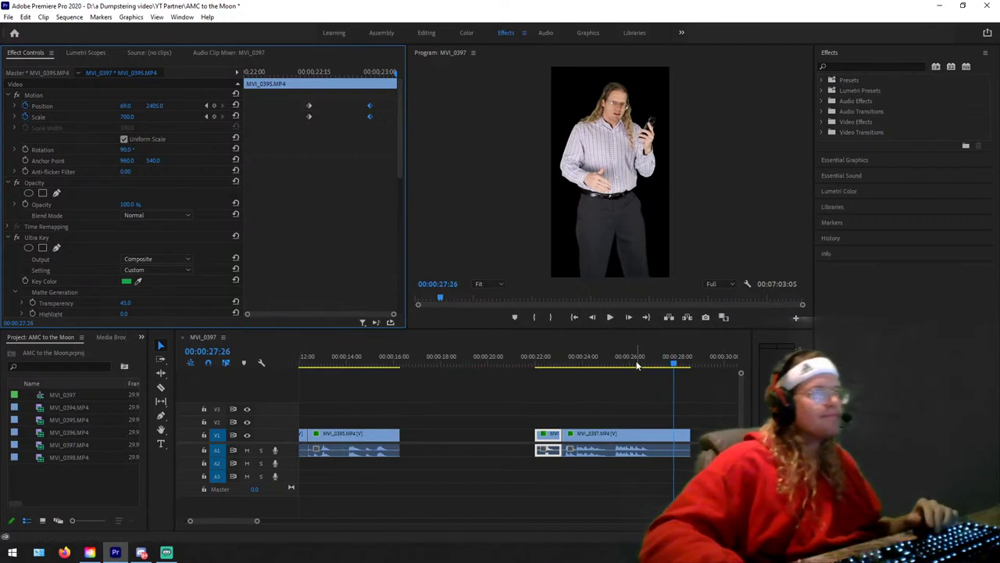
# Step: Split off and delete MVI_0397's tail, then move the following clips left against MVI_0395
pyautogui.moveTo(639, 356); pyautogui.dragTo(675, 354)
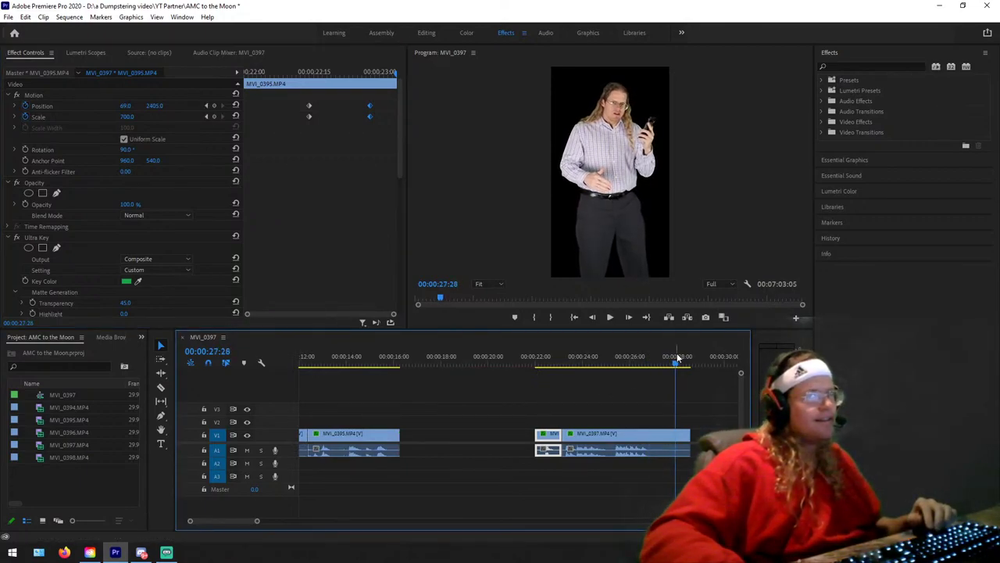
pyautogui.hotkey('ctrl', 'k')
pyautogui.click(681, 449)
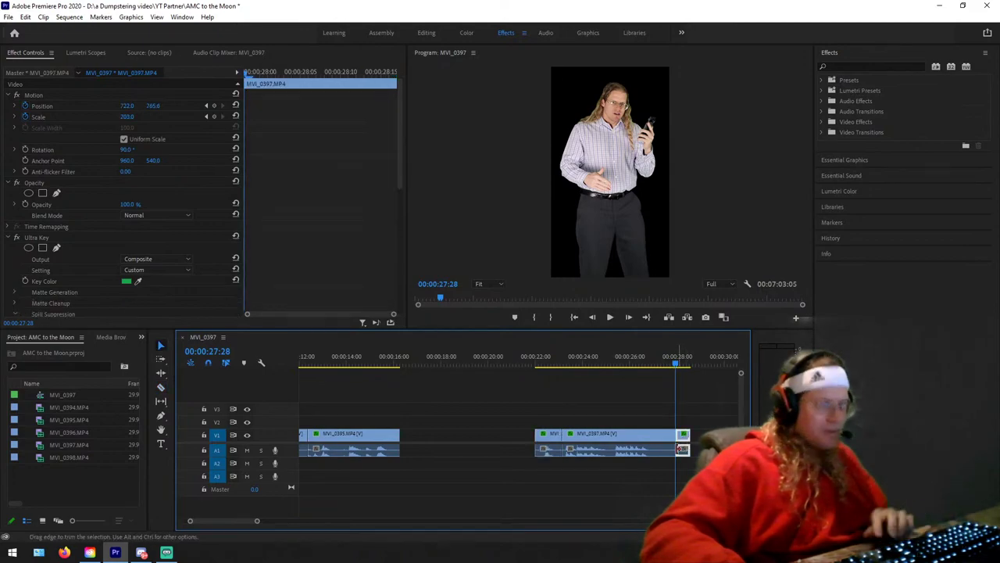
pyautogui.press('Delete')
pyautogui.click(642, 452)
pyautogui.scroll(2, 658, 458)
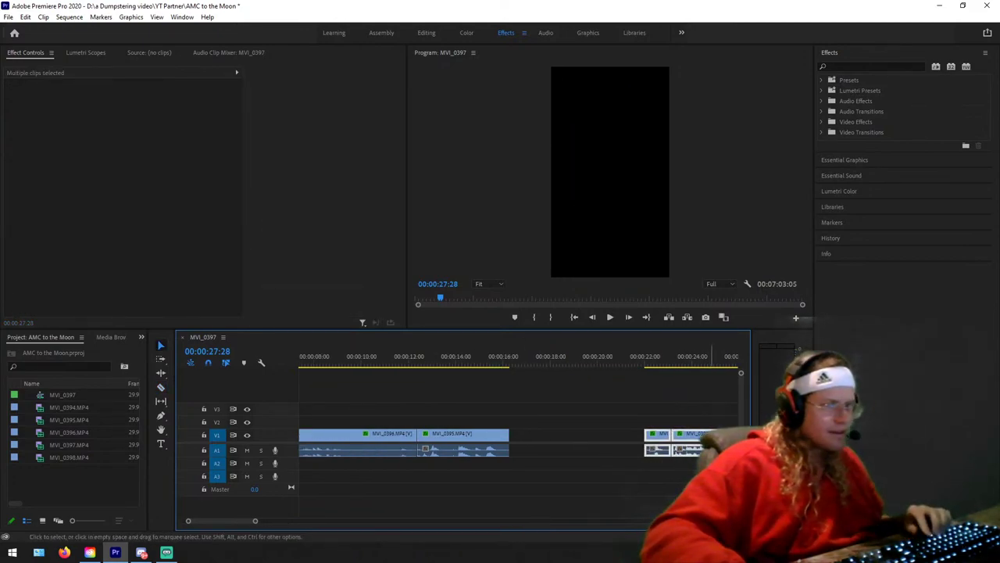
pyautogui.moveTo(660, 451); pyautogui.dragTo(524, 452)
# Step: Skim the assembled clips and play the last clip near 0:33
pyautogui.scroll(3, 430, 471)
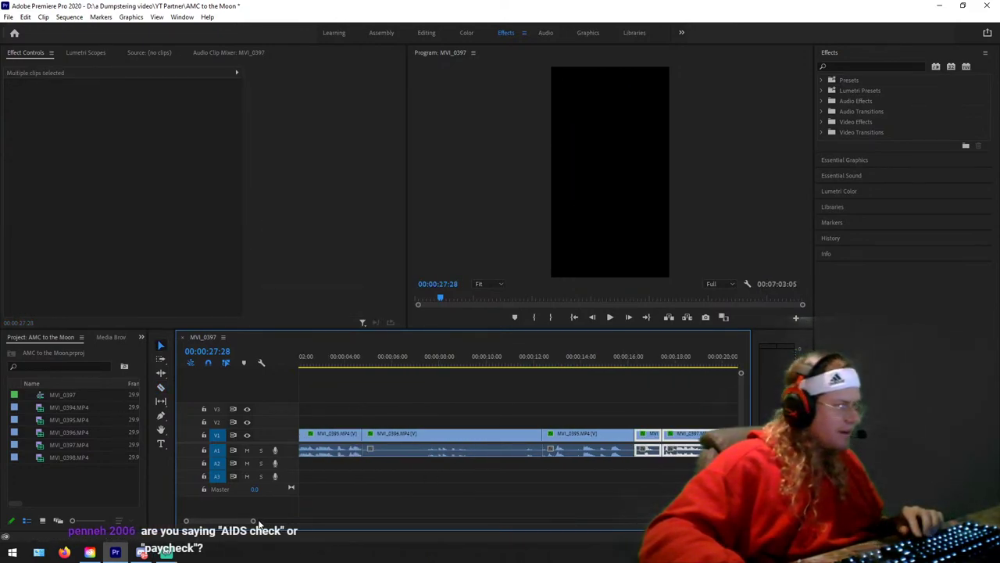
pyautogui.moveTo(254, 521); pyautogui.dragTo(306, 521)
pyautogui.click(324, 363)
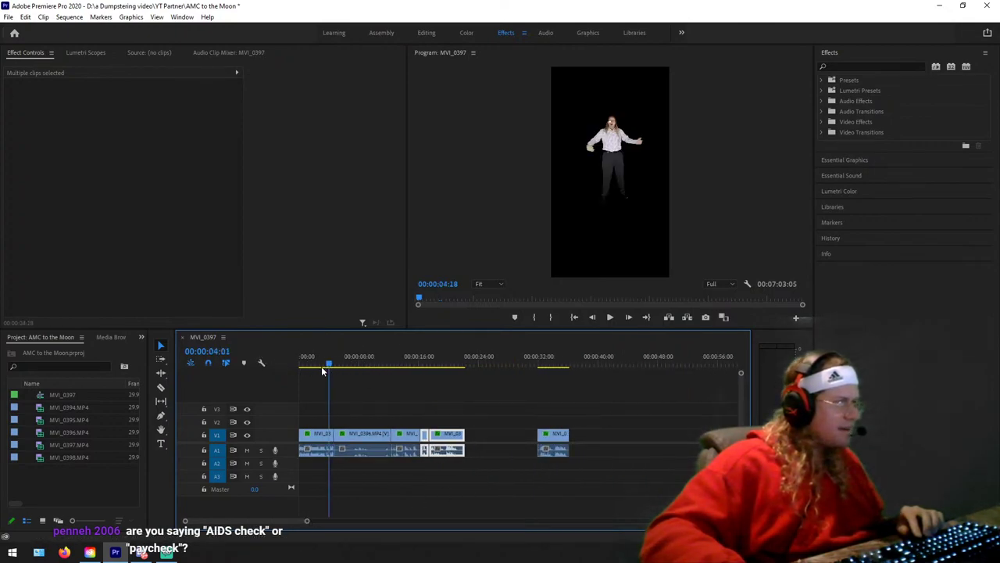
pyautogui.moveTo(465, 367); pyautogui.dragTo(429, 370)
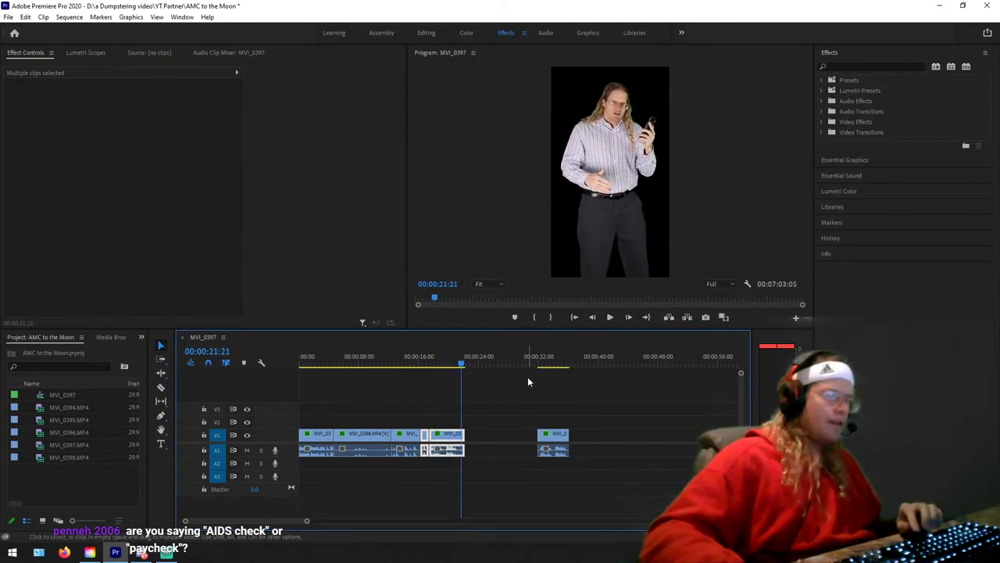
pyautogui.moveTo(542, 365)
pyautogui.mouseDown()
pyautogui.moveTo(570, 365)
pyautogui.moveTo(549, 362)
pyautogui.mouseUp()
pyautogui.press('space')
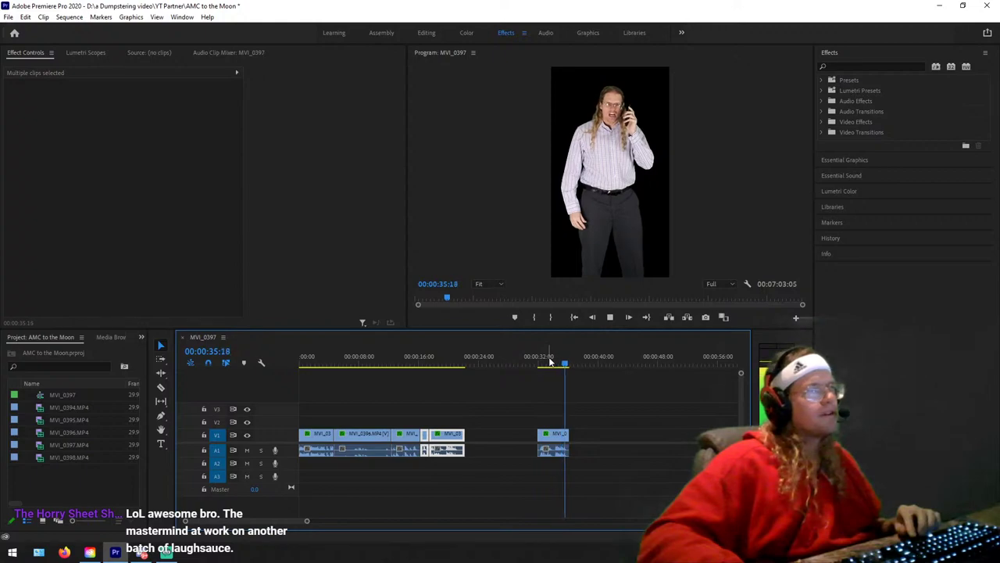
pyautogui.press('space')
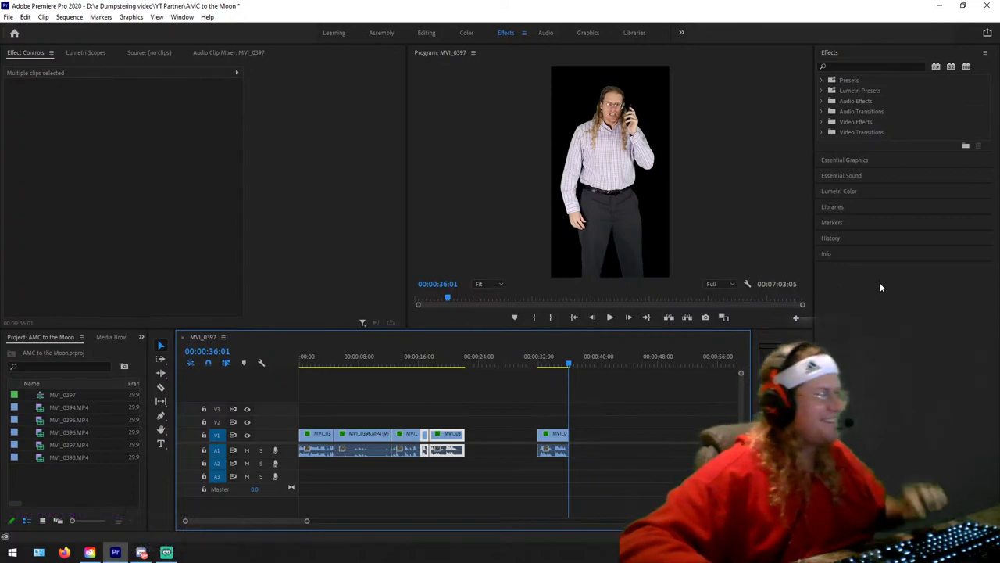
# Step: Replay the last clip and review the punch-in section around 0:16–0:18
pyautogui.click(541, 357)
pyautogui.press('space')
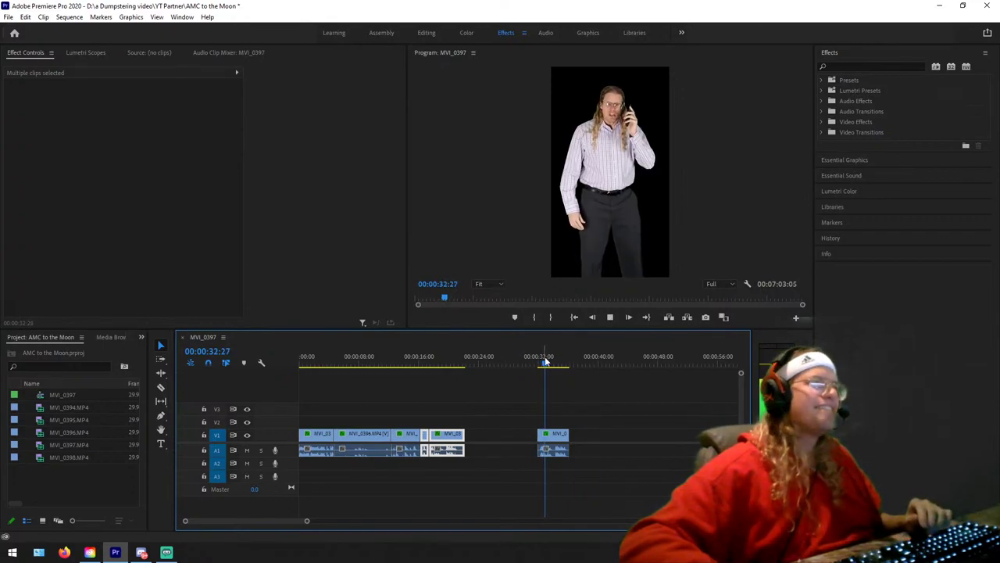
pyautogui.rightClick(548, 362)
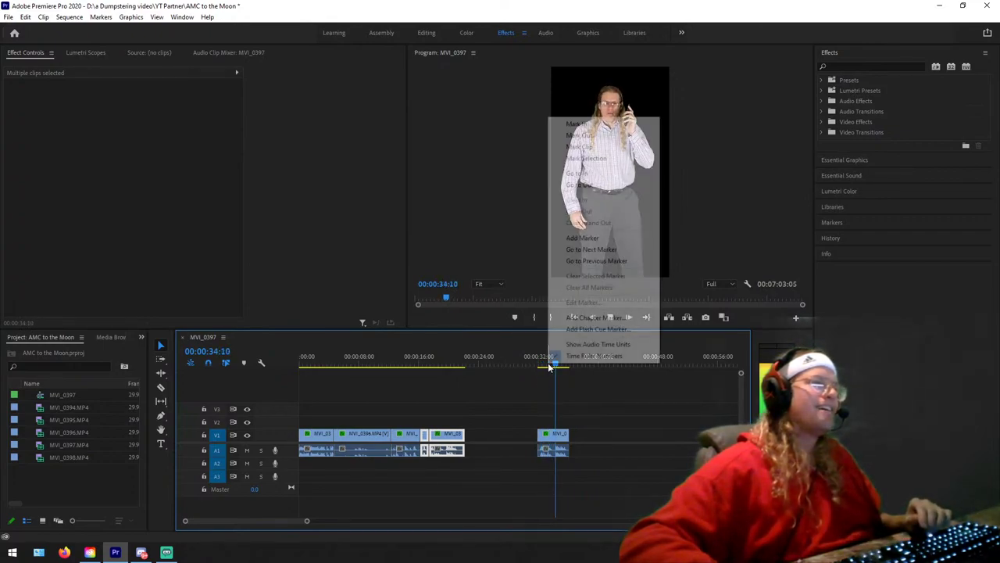
pyautogui.click(494, 396)
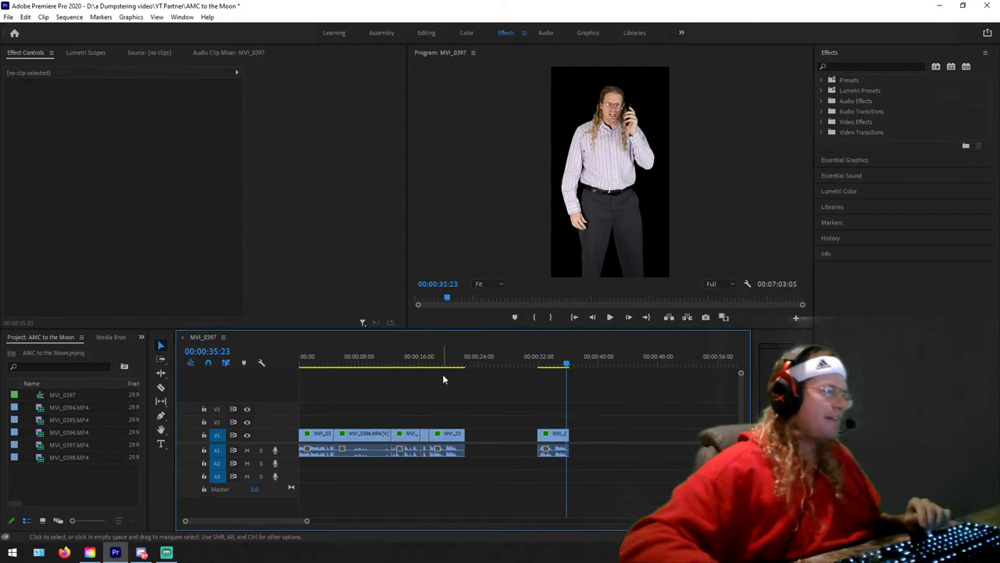
pyautogui.moveTo(432, 365); pyautogui.dragTo(421, 364)
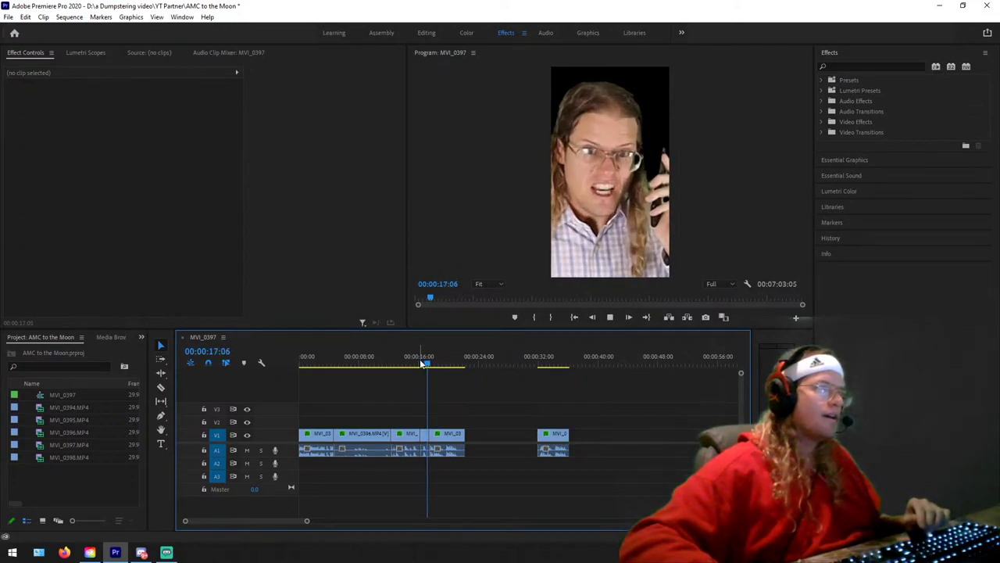
pyautogui.press('space')
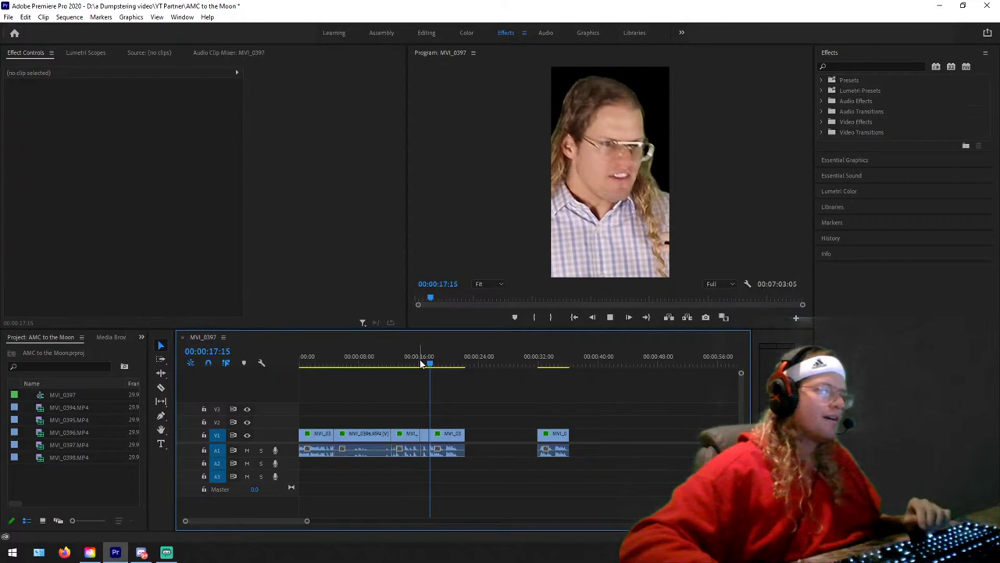
pyautogui.press('space')
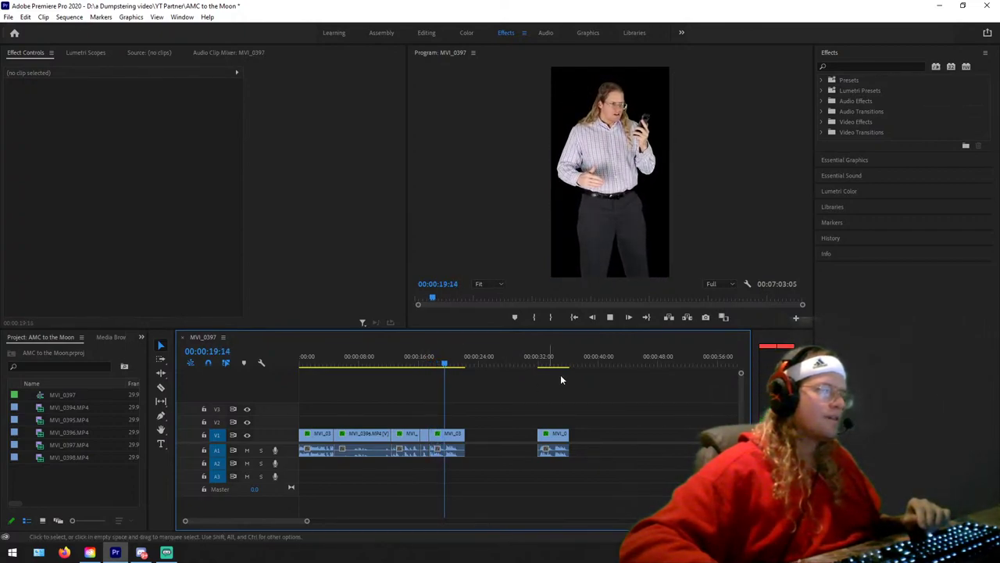
pyautogui.click(542, 361)
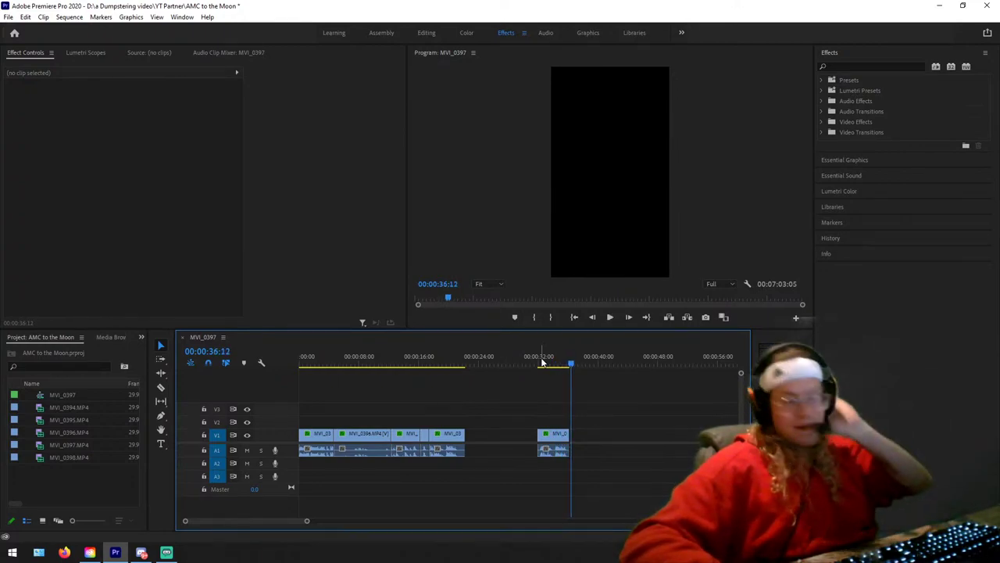
pyautogui.moveTo(435, 361)
pyautogui.mouseDown()
pyautogui.moveTo(426, 361)
pyautogui.moveTo(441, 361)
pyautogui.mouseUp()
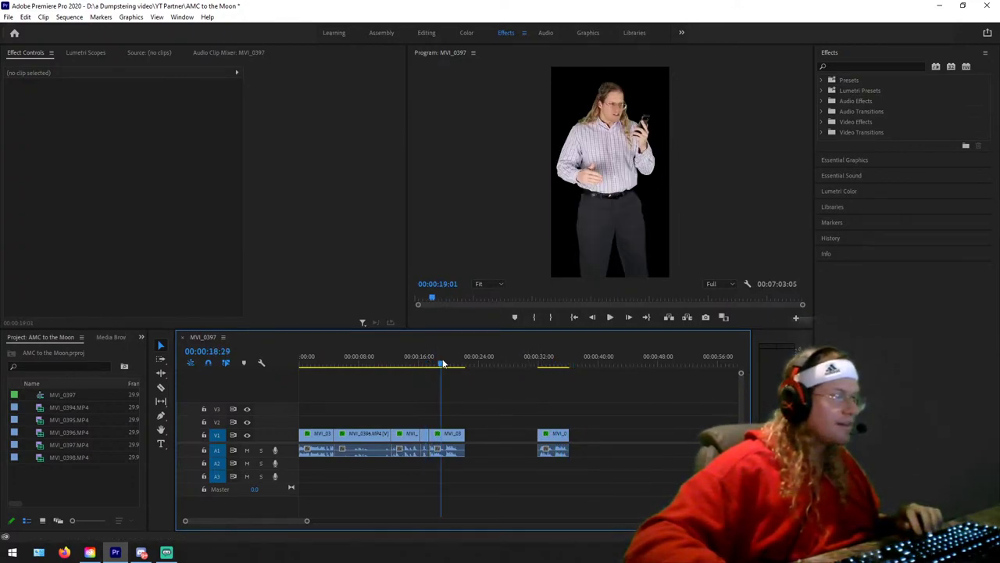
pyautogui.click(446, 435)
pyautogui.click(543, 424)
pyautogui.moveTo(543, 424); pyautogui.dragTo(436, 431)
pyautogui.click(432, 364)
pyautogui.moveTo(432, 364); pyautogui.dragTo(422, 362)
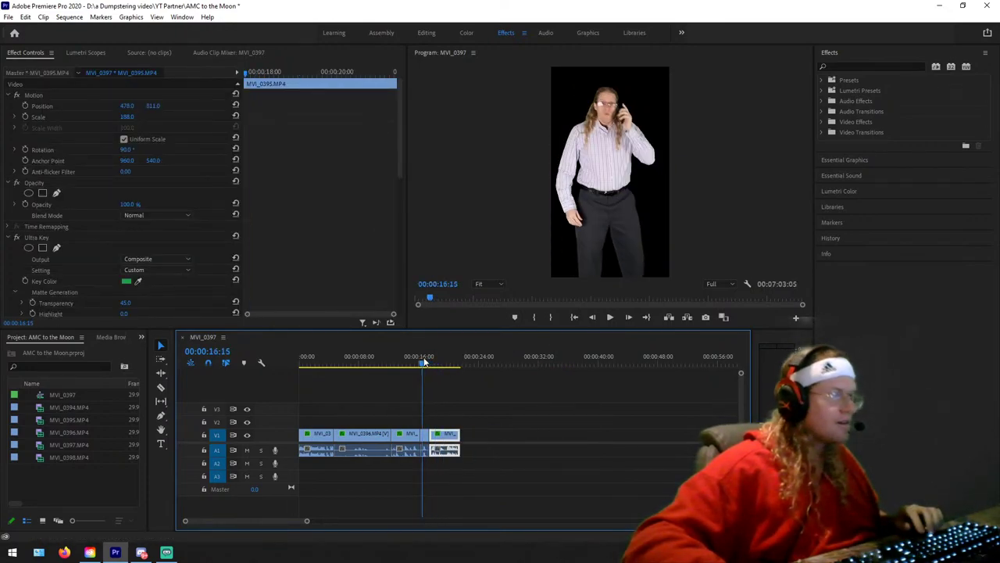
pyautogui.click(428, 444)
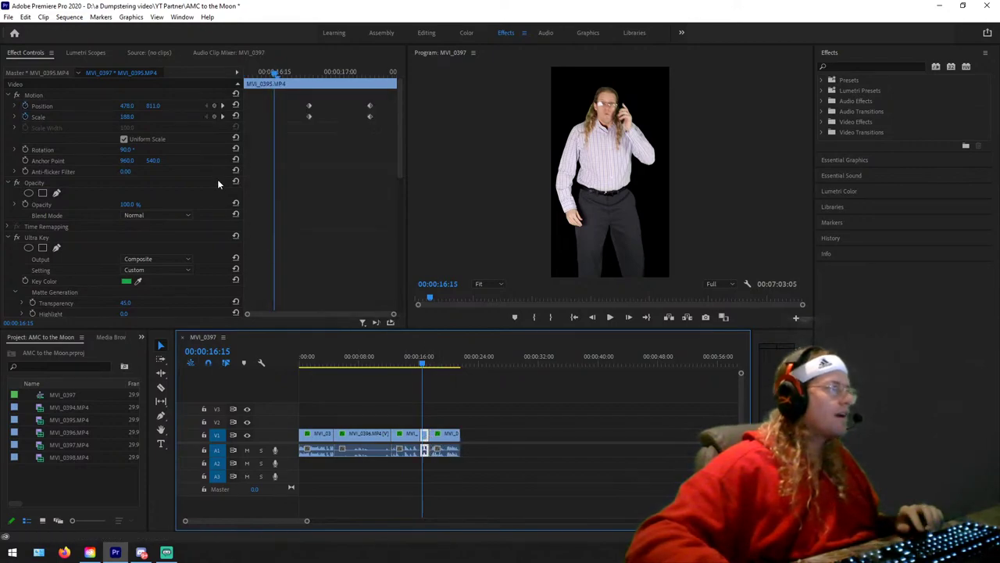
pyautogui.click(222, 107)
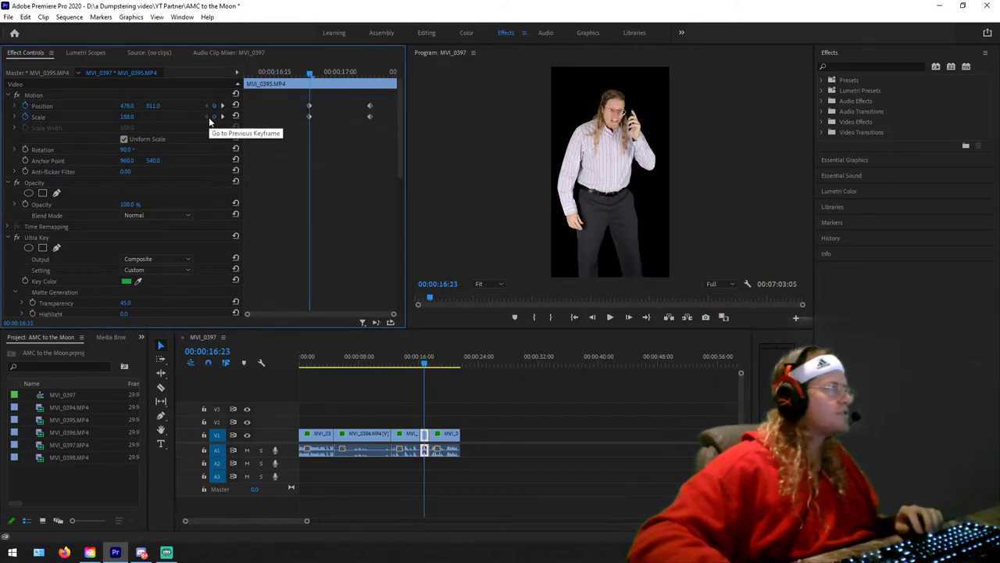
pyautogui.click(222, 117)
pyautogui.click(209, 107)
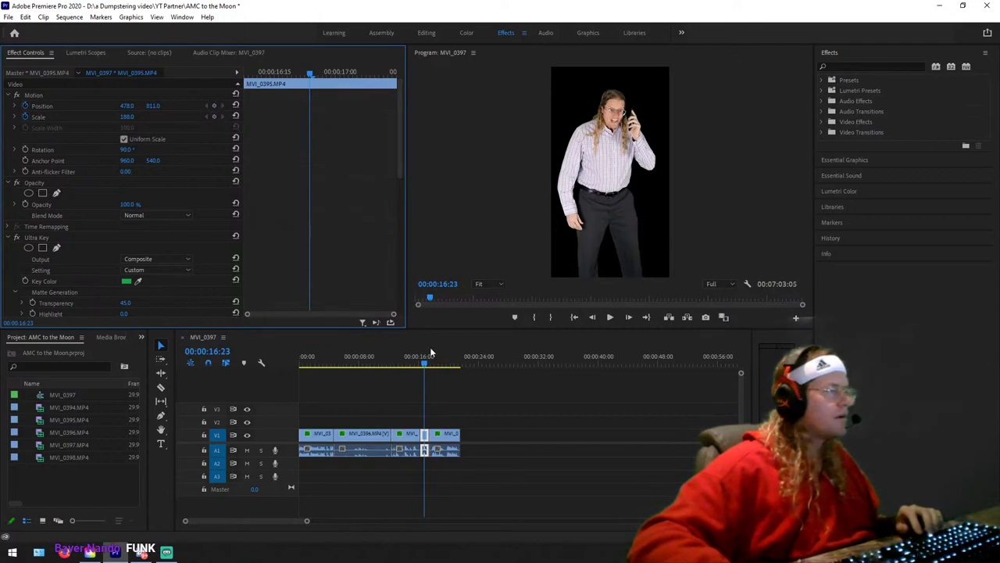
pyautogui.moveTo(431, 357)
pyautogui.mouseDown()
pyautogui.moveTo(438, 369)
pyautogui.moveTo(414, 367)
pyautogui.mouseUp()
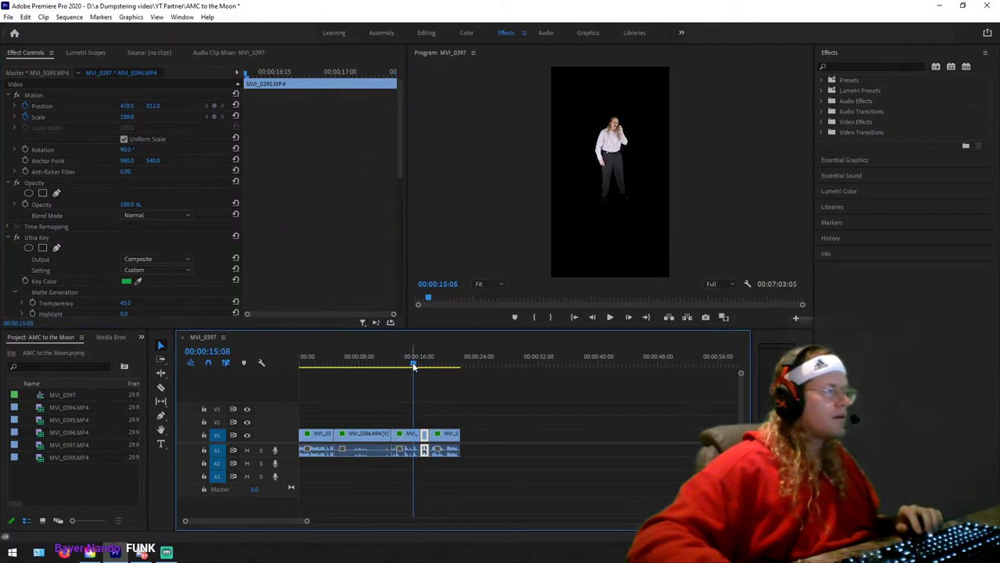
pyautogui.press('space')
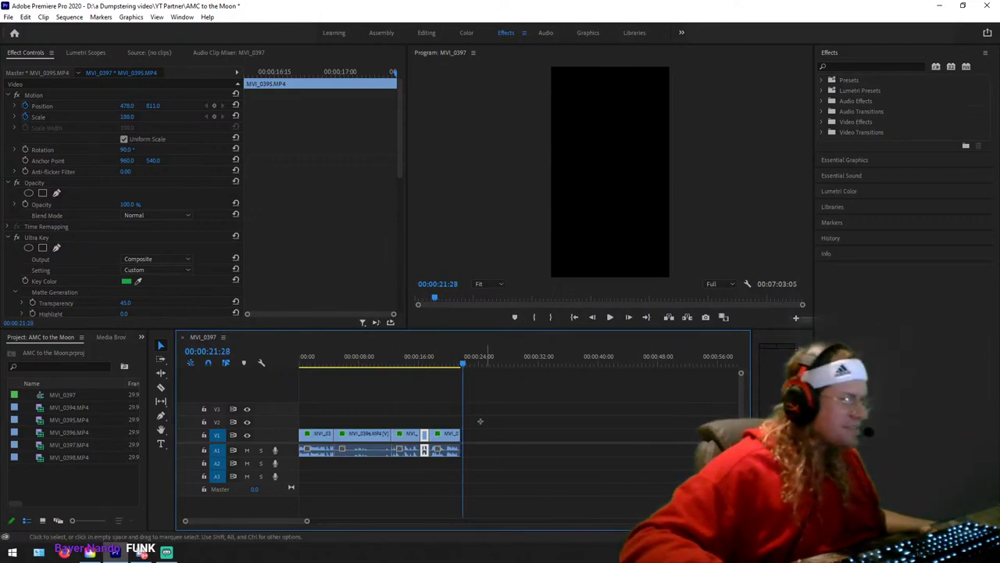
# Step: Push the closing clips later, leaving a gap, and zoom the timeline in
pyautogui.moveTo(479, 421)
pyautogui.mouseDown()
pyautogui.moveTo(420, 455)
pyautogui.moveTo(489, 434)
pyautogui.mouseUp()
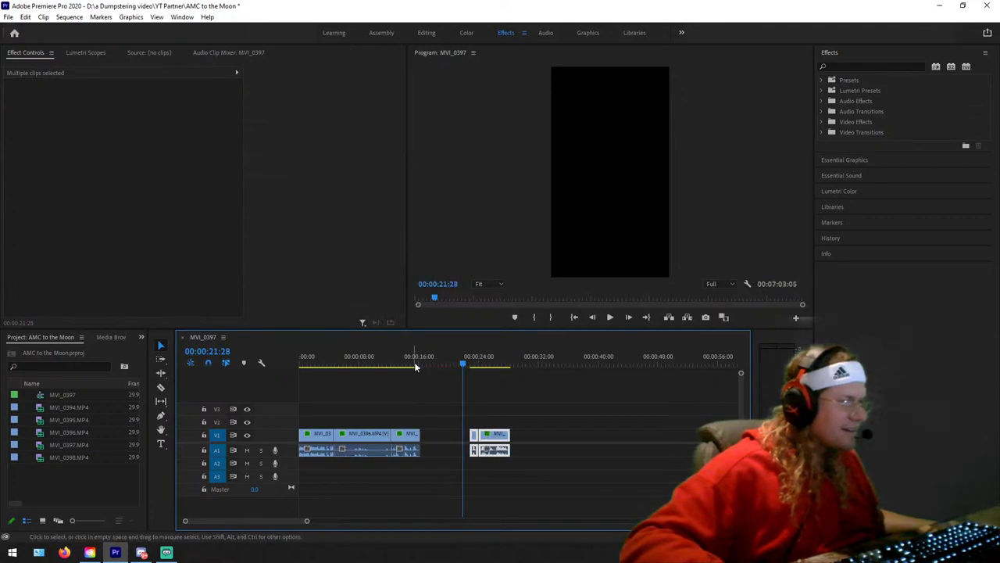
pyautogui.moveTo(414, 364); pyautogui.dragTo(420, 362)
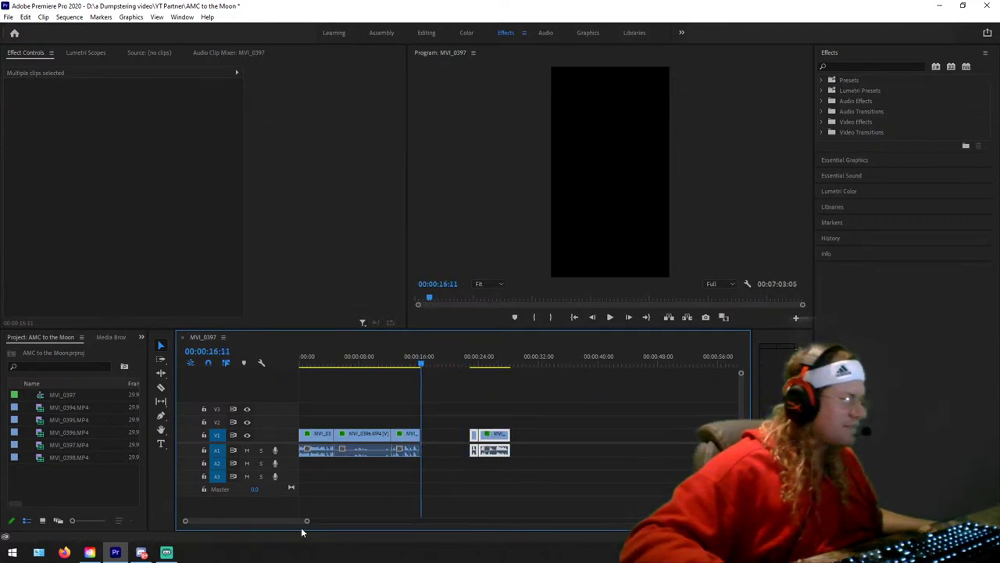
pyautogui.moveTo(306, 521); pyautogui.dragTo(517, 362)
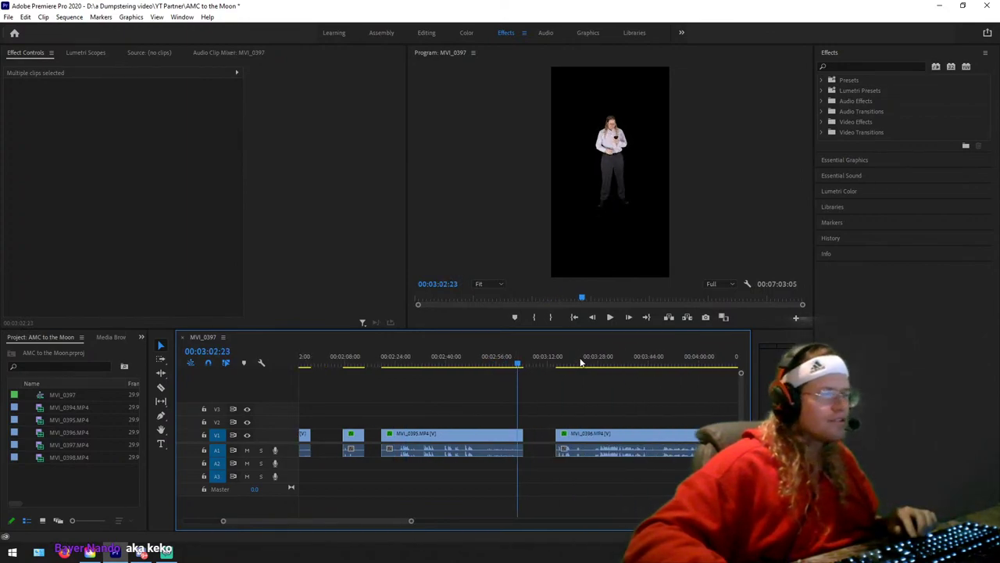
# Step: Razor MVI_0396 at about 3:19:24 after previewing from 3:16
pyautogui.moveTo(582, 362); pyautogui.dragTo(558, 368)
pyautogui.press('space')
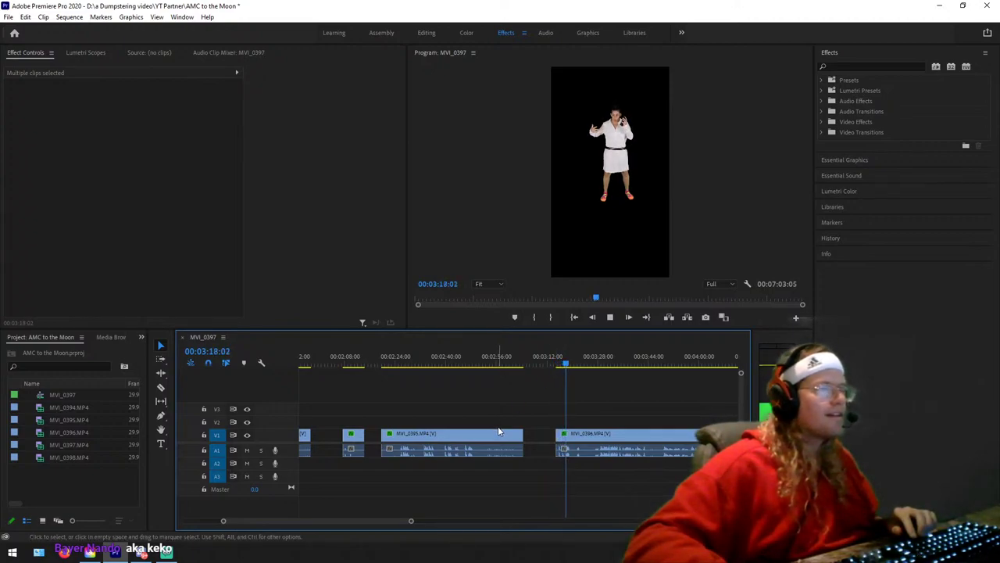
pyautogui.press('space')
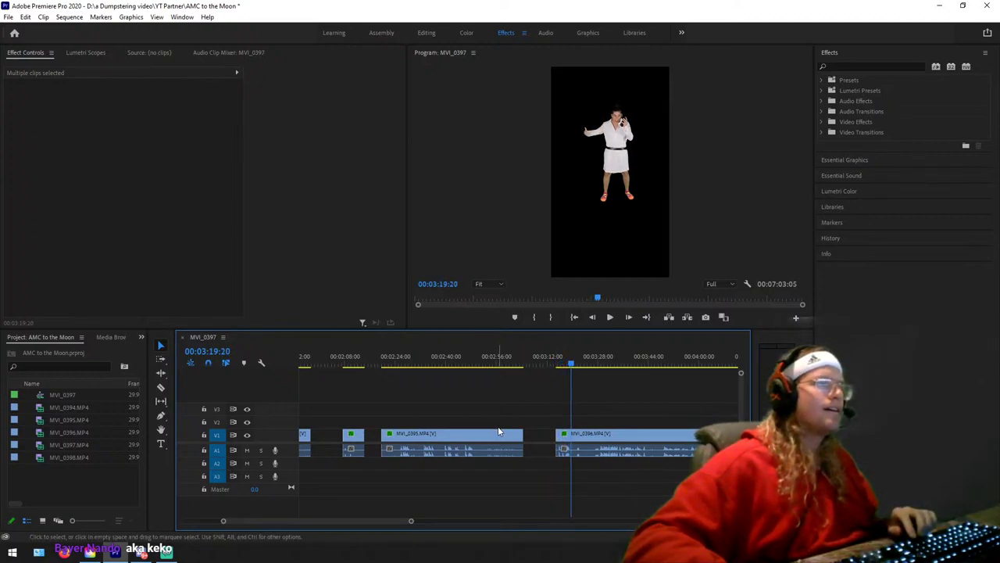
pyautogui.press('c')
pyautogui.press('Right')
pyautogui.press('Right')
pyautogui.press('Right')
pyautogui.press('Right')
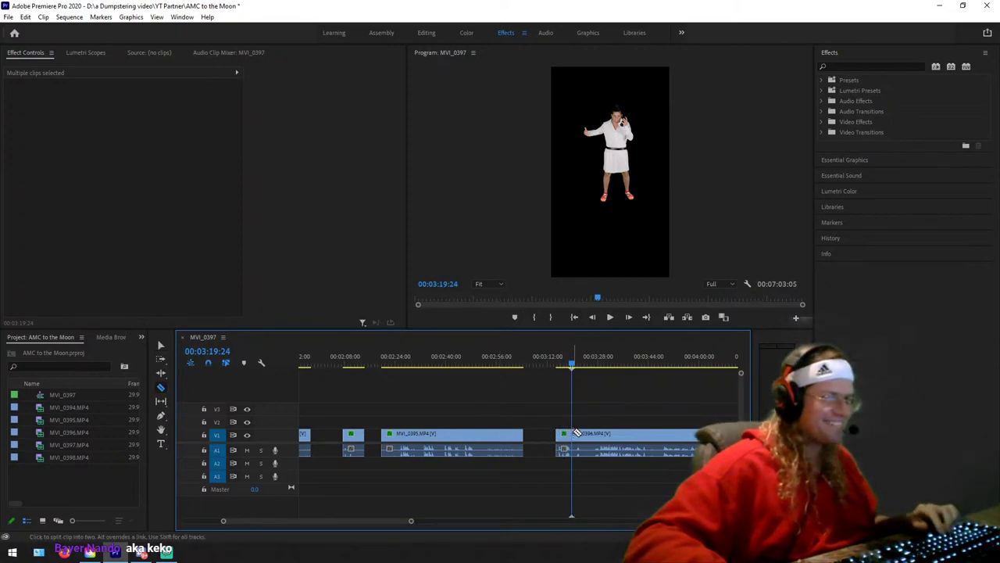
pyautogui.click(572, 433)
pyautogui.press('v')
# Step: Review playback across the new cut, then delete the unwanted MVI_0396 piece
pyautogui.moveTo(574, 364); pyautogui.dragTo(558, 364)
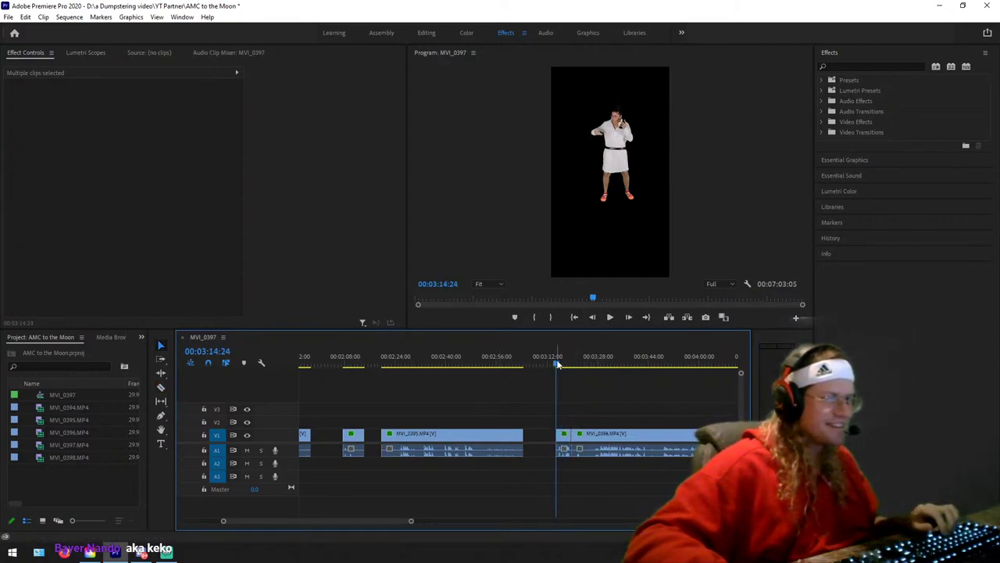
pyautogui.moveTo(412, 517); pyautogui.dragTo(350, 521)
pyautogui.press('space')
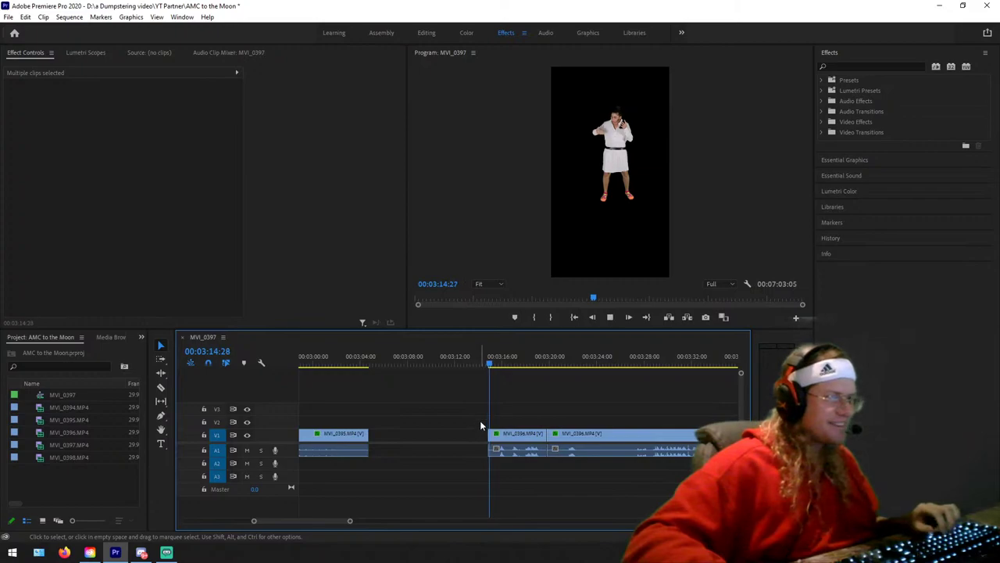
pyautogui.press('space')
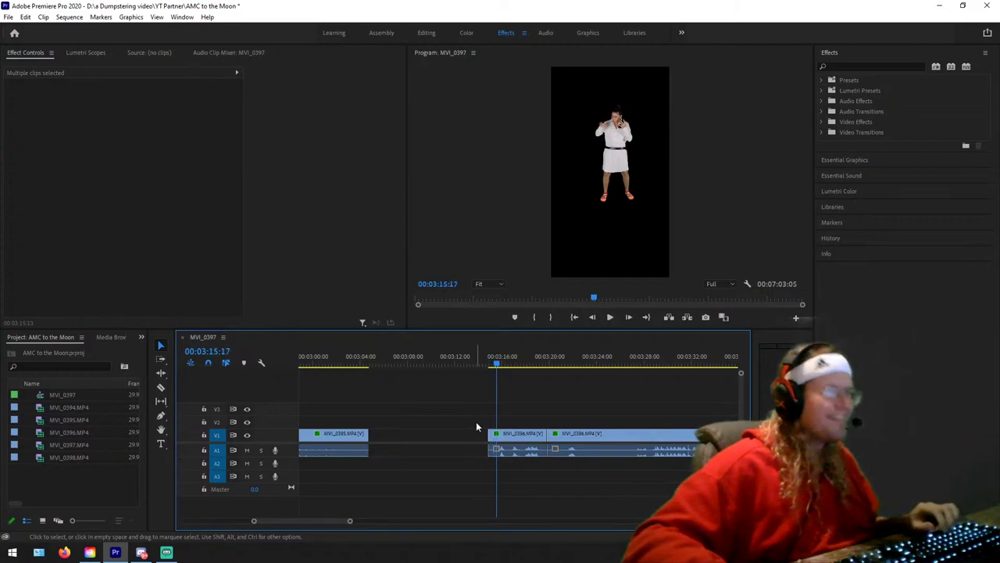
pyautogui.click(493, 362)
pyautogui.press('Left')
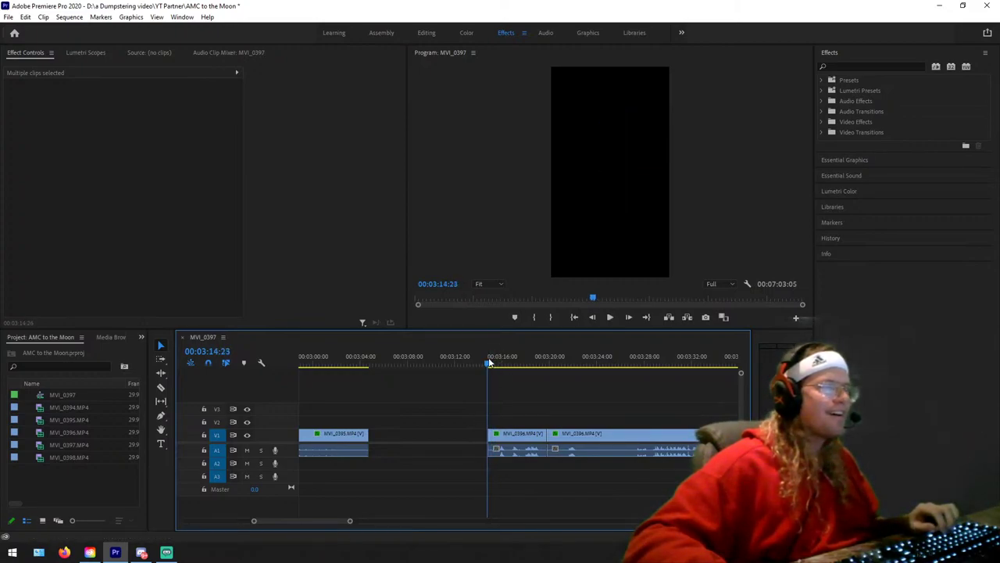
pyautogui.press('space')
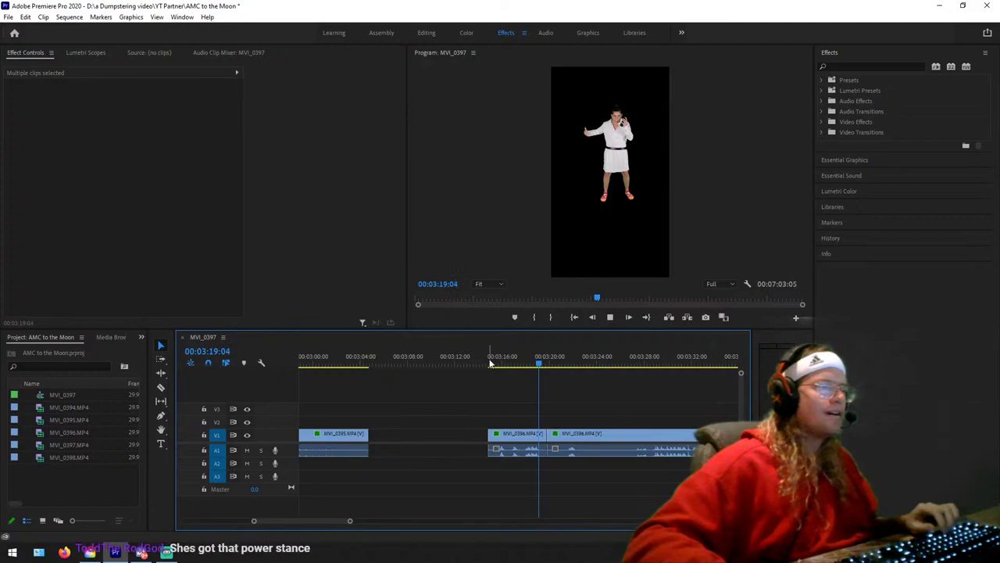
pyautogui.press('space')
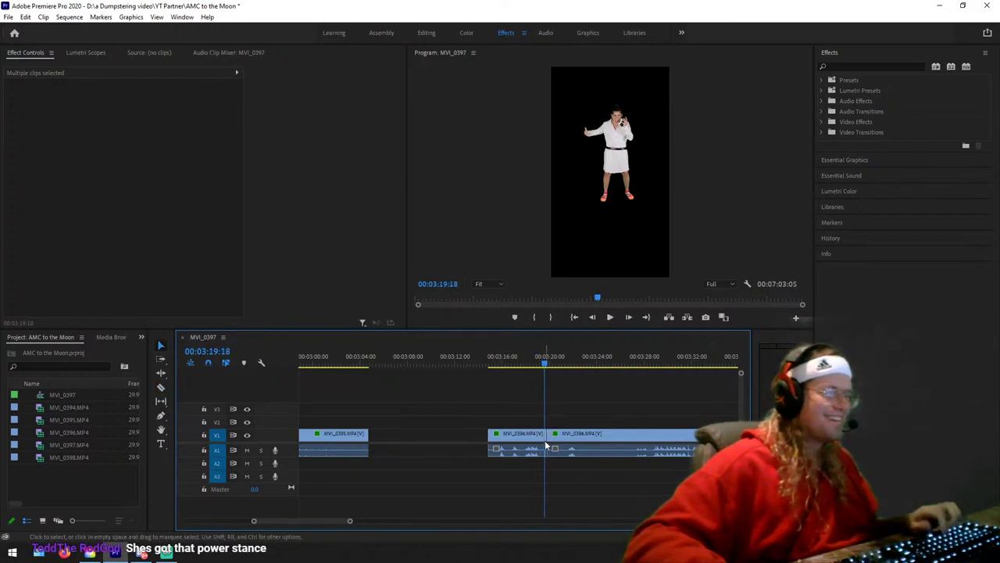
pyautogui.click(545, 435)
pyautogui.press('Delete')
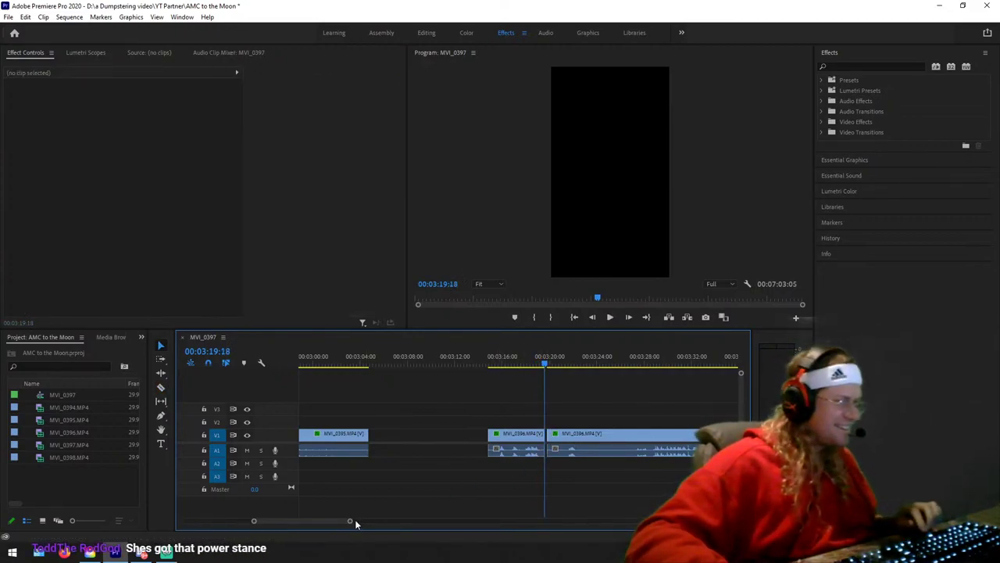
# Step: Drag the MVI_0396 pieces left to butt against the earlier keyed clips
pyautogui.moveTo(349, 521); pyautogui.dragTo(472, 518)
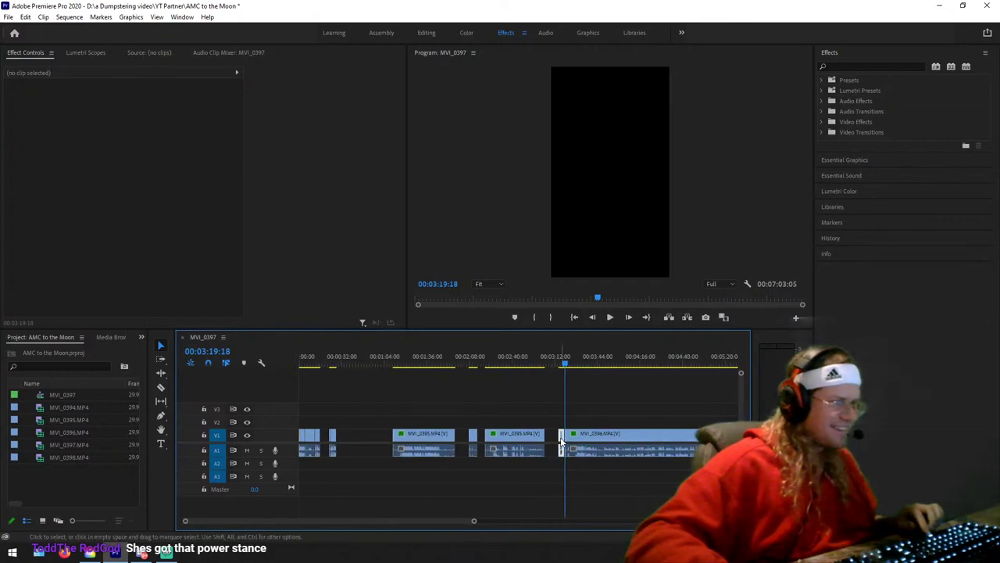
pyautogui.moveTo(560, 442); pyautogui.dragTo(336, 376)
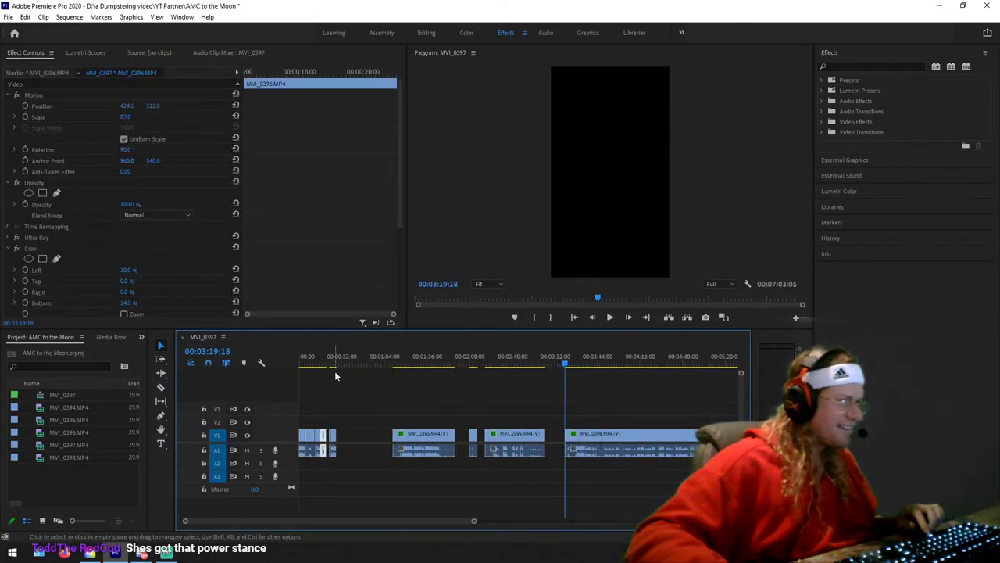
pyautogui.moveTo(474, 519); pyautogui.dragTo(538, 521)
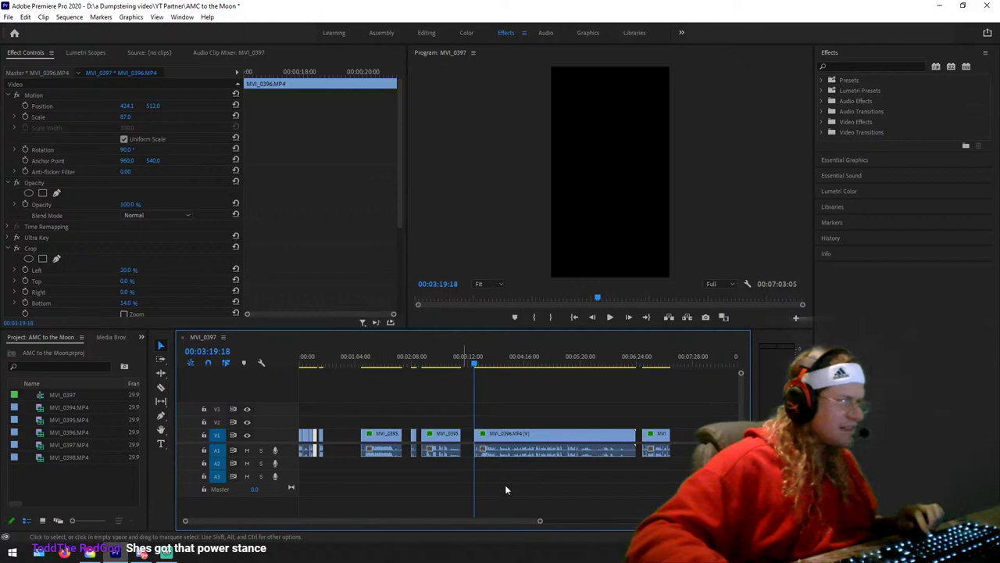
pyautogui.scroll(8, 484, 482)
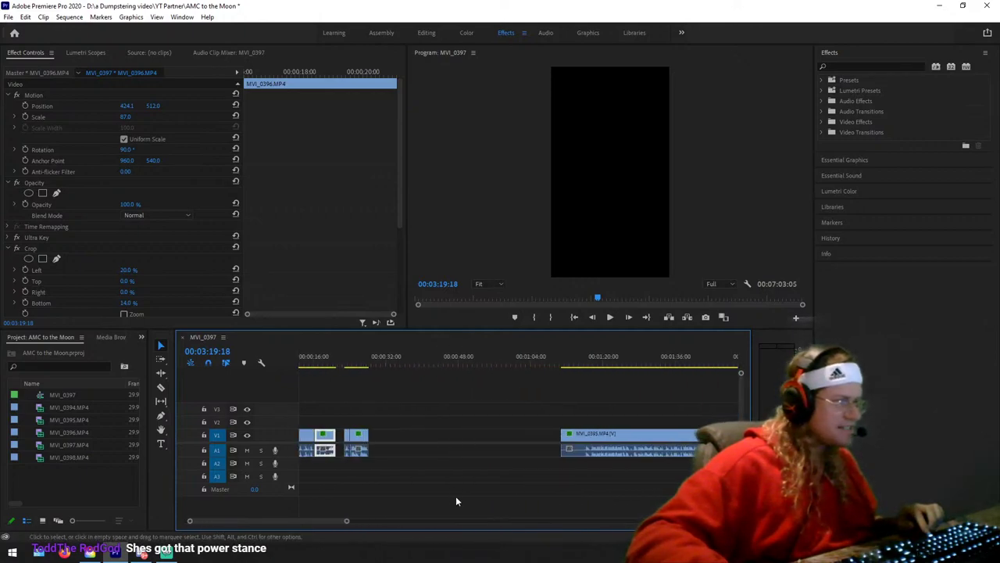
pyautogui.moveTo(404, 409); pyautogui.dragTo(416, 442)
pyautogui.moveTo(357, 358); pyautogui.dragTo(201, 330)
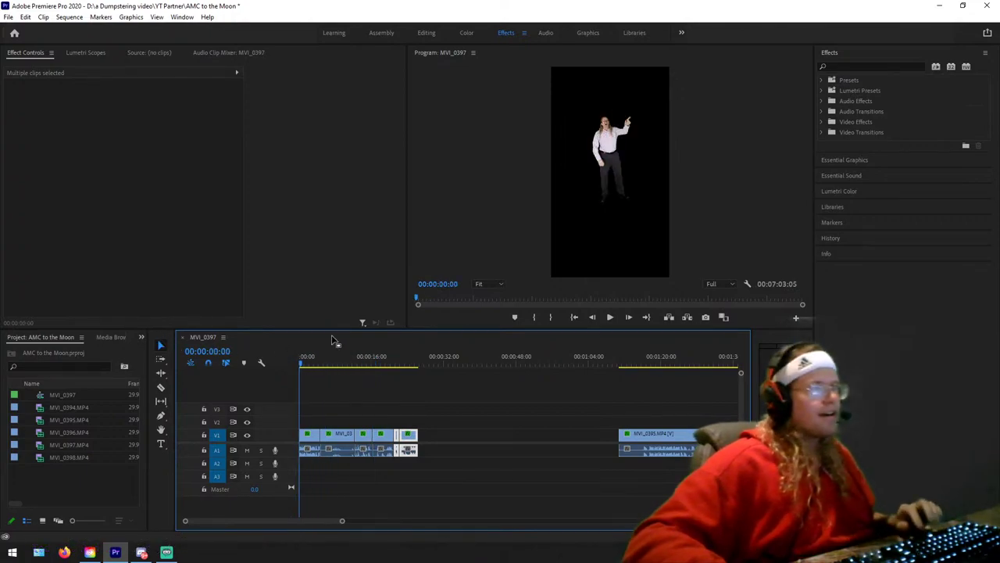
# Step: Play the sequence from the start with the Program monitor enlarged
pyautogui.press('space')
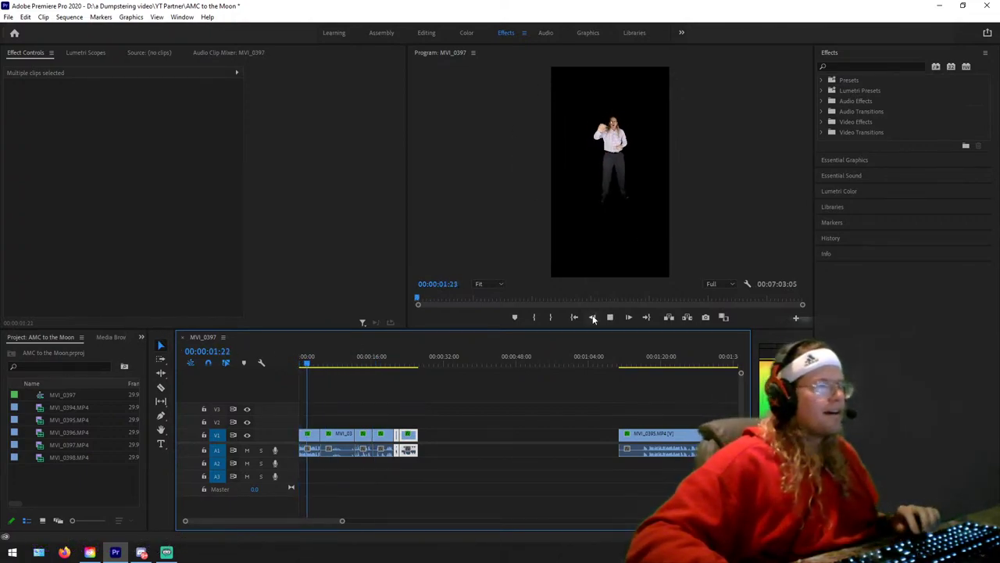
pyautogui.moveTo(592, 329); pyautogui.dragTo(594, 428)
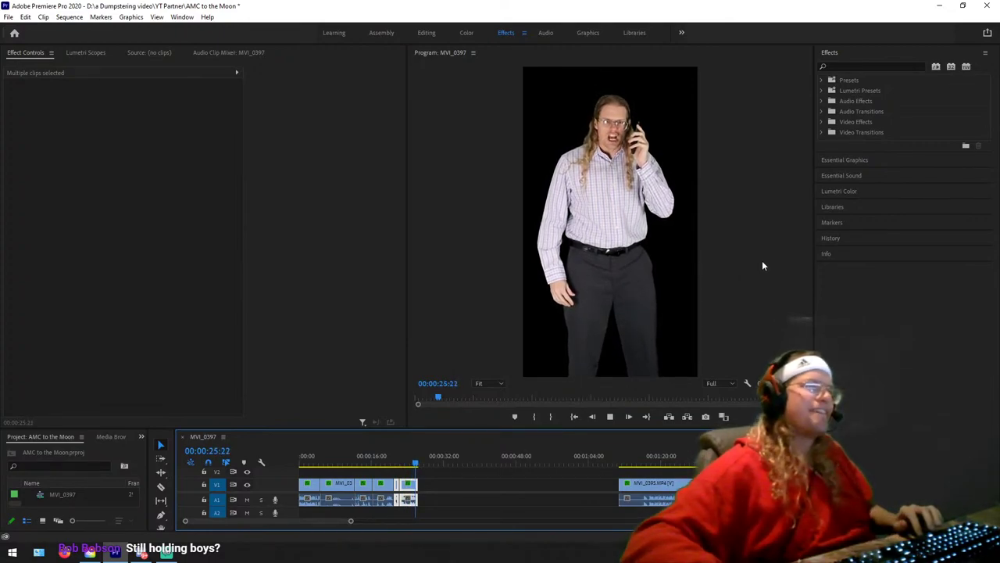
pyautogui.press('space')
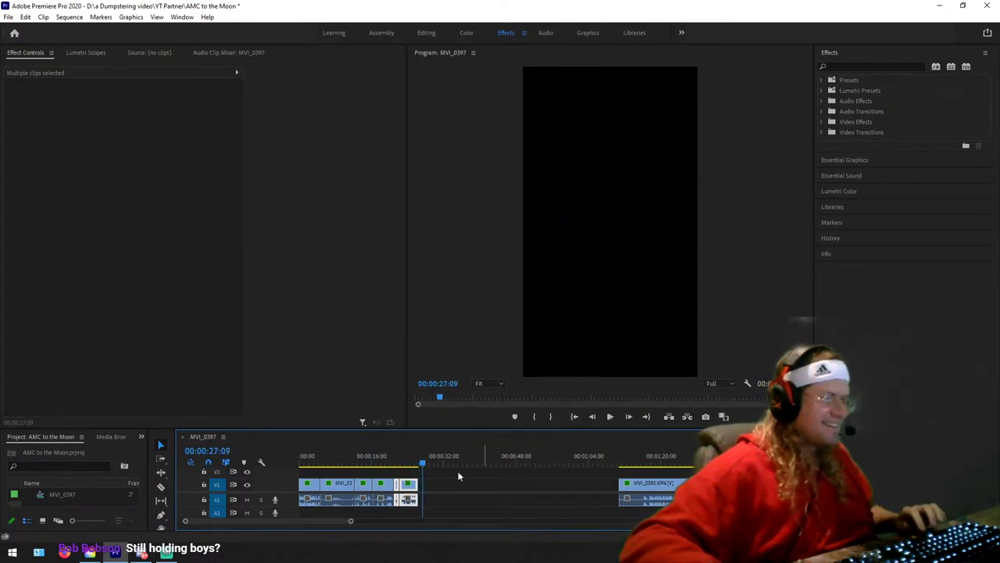
# Step: Scrub through the later clips and play from about 2:26 to review
pyautogui.moveTo(353, 521); pyautogui.dragTo(439, 521)
pyautogui.click(500, 458)
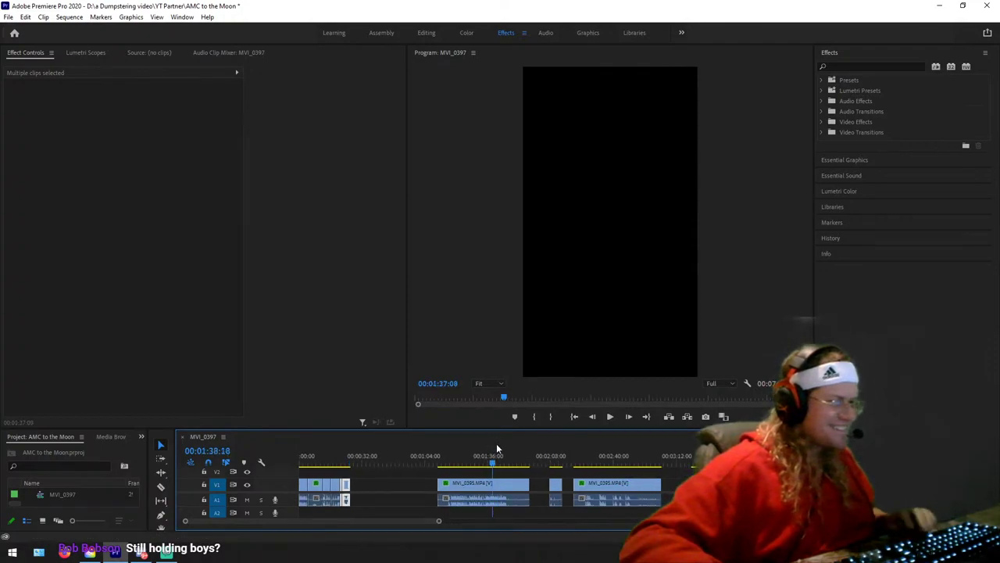
pyautogui.click(456, 447)
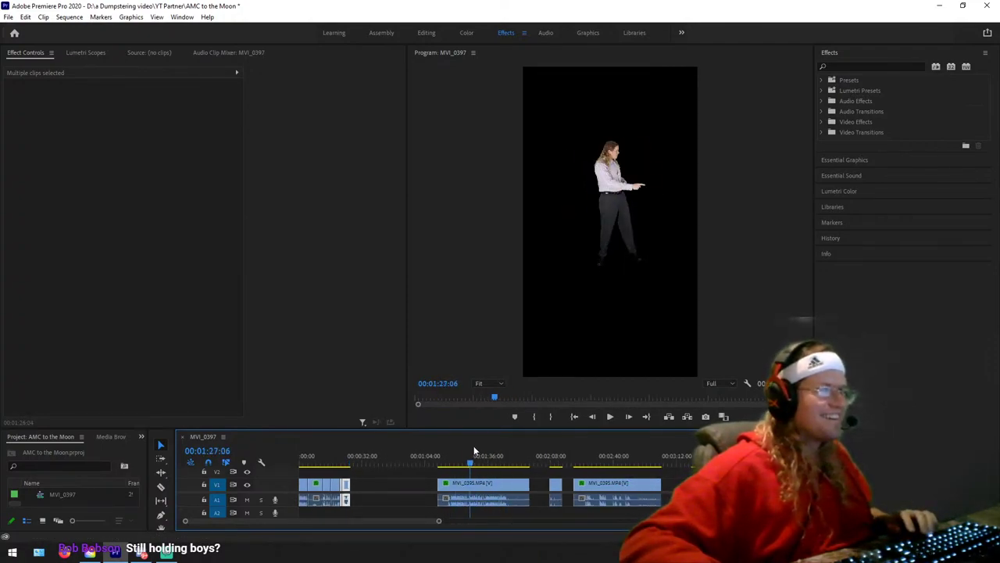
pyautogui.moveTo(474, 451); pyautogui.dragTo(585, 448)
pyautogui.press('space')
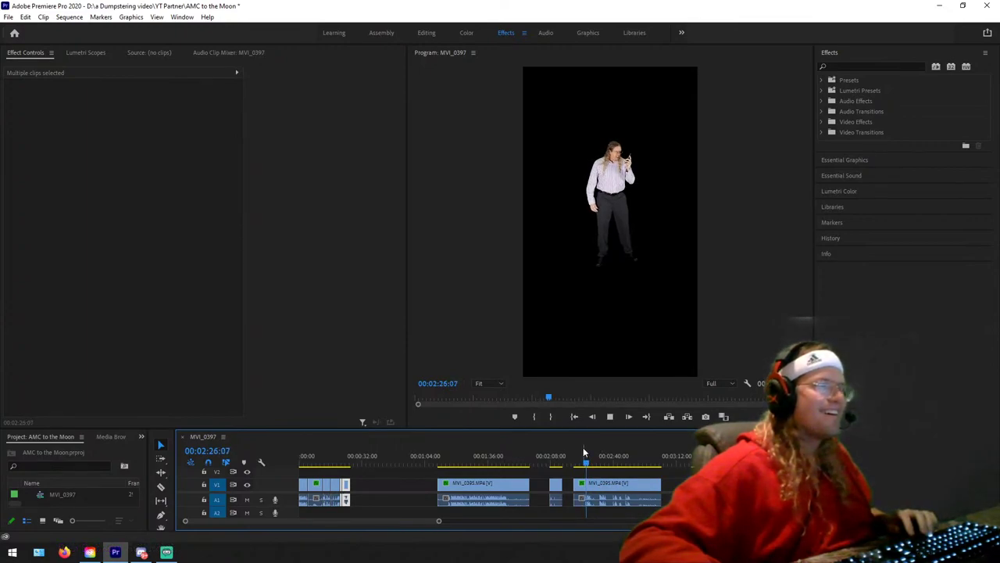
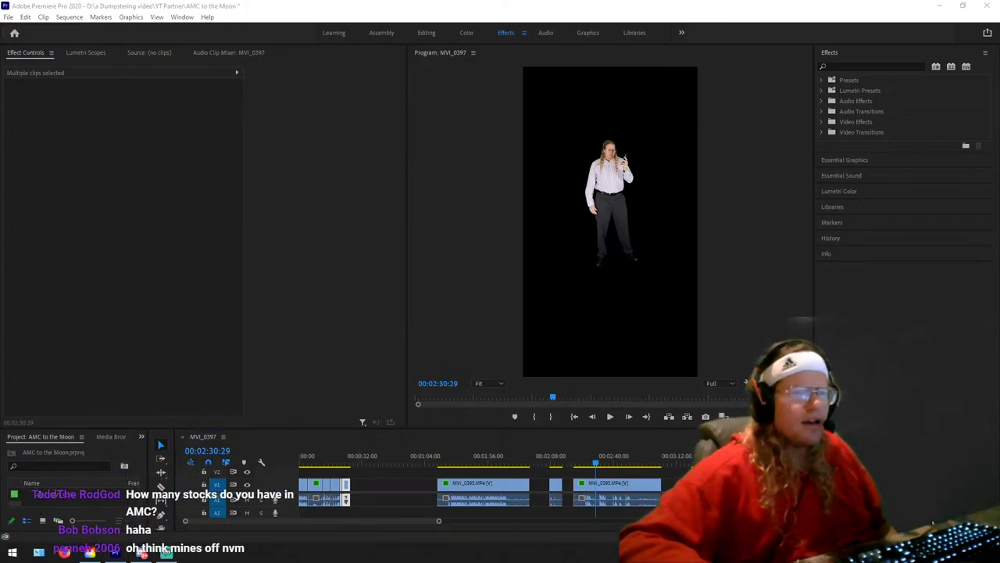
# Step: Check the system clock and calendar, then play the sequence from about 00:00:21
pyautogui.click(969, 555)
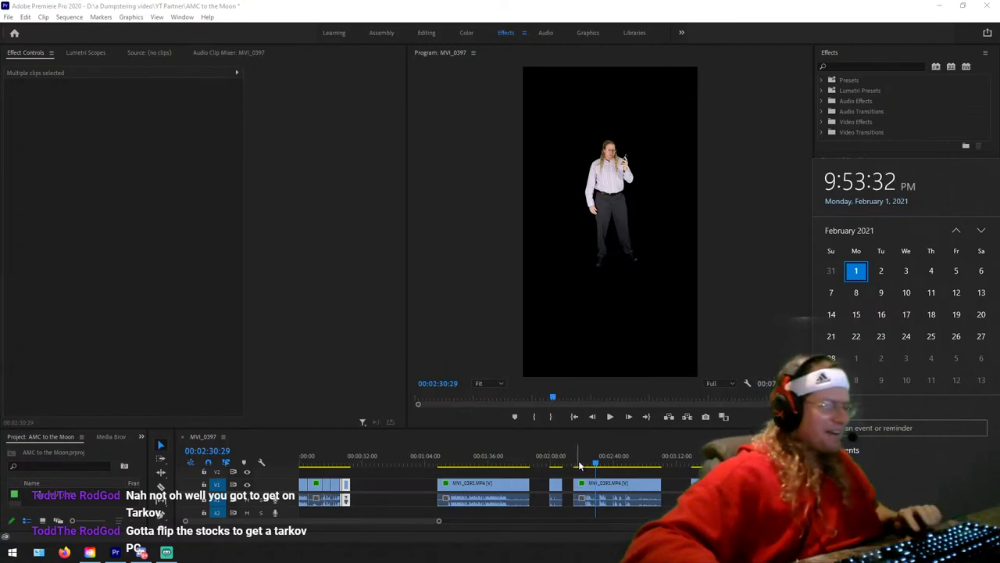
pyautogui.click(346, 465)
pyautogui.click(347, 465)
pyautogui.moveTo(348, 467); pyautogui.dragTo(341, 467)
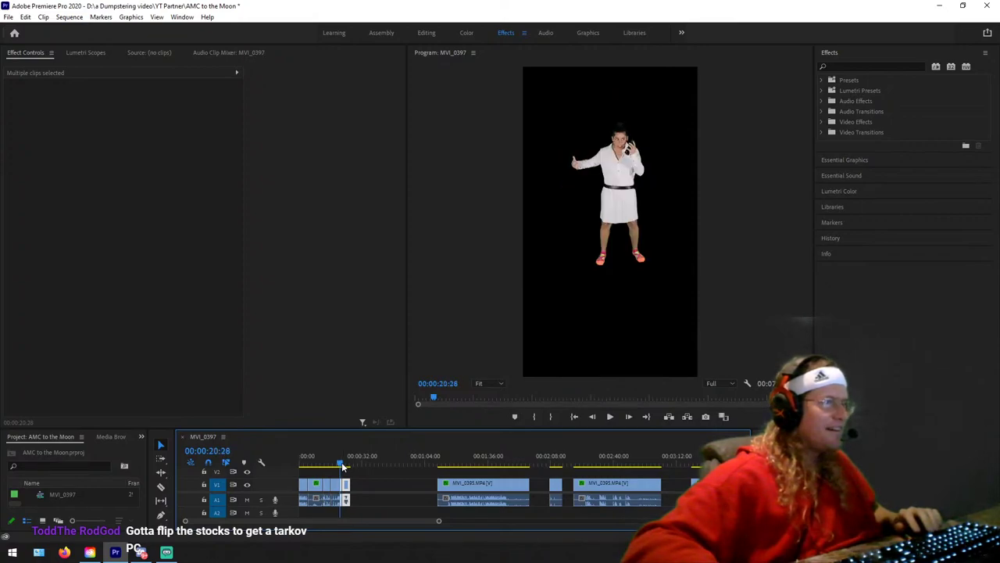
pyautogui.press('space')
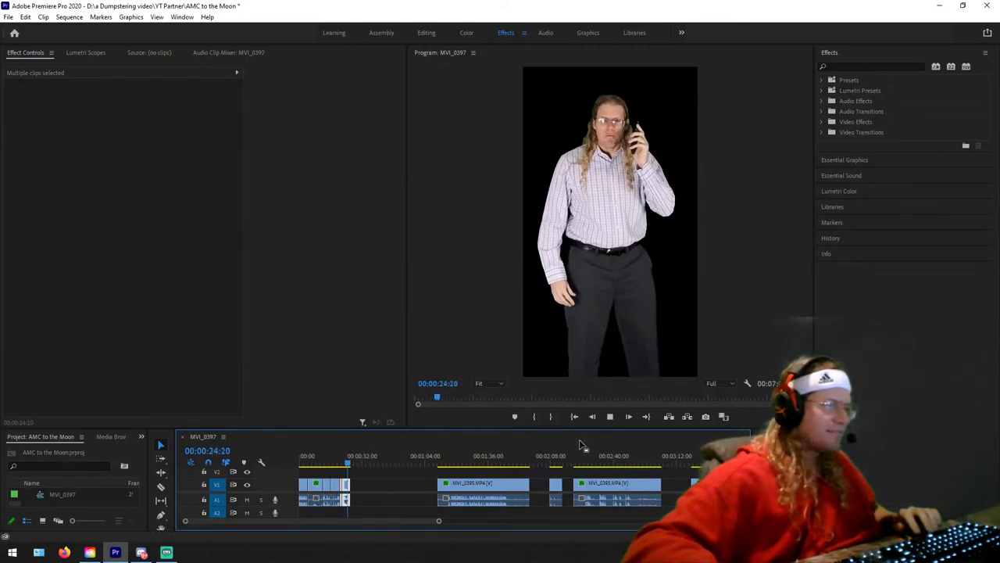
# Step: Play through the MVI_0396 section to find where the performer raises her phone
pyautogui.click(598, 455)
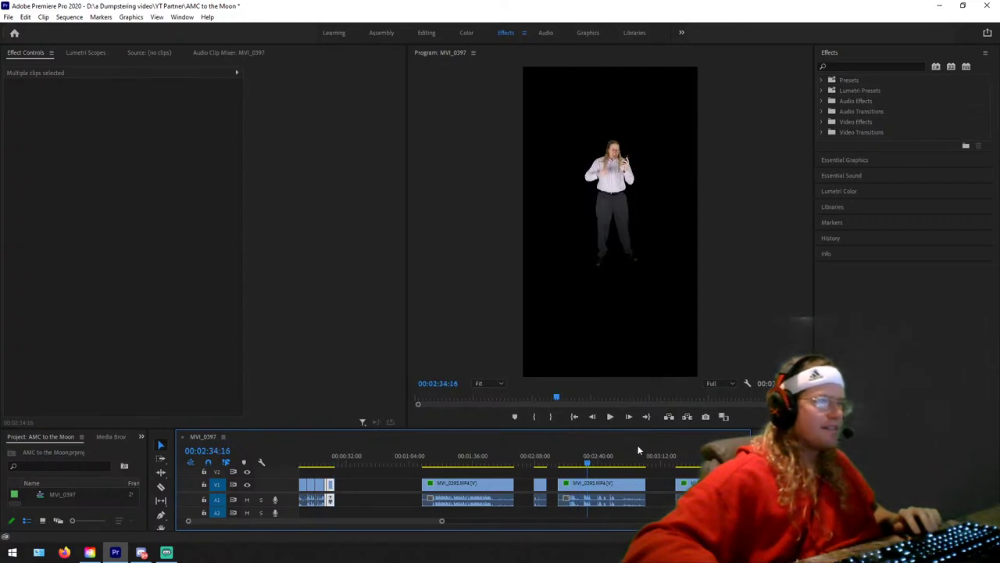
pyautogui.moveTo(637, 450)
pyautogui.mouseDown()
pyautogui.moveTo(618, 449)
pyautogui.moveTo(655, 450)
pyautogui.moveTo(596, 450)
pyautogui.moveTo(632, 454)
pyautogui.mouseUp()
pyautogui.press('space')
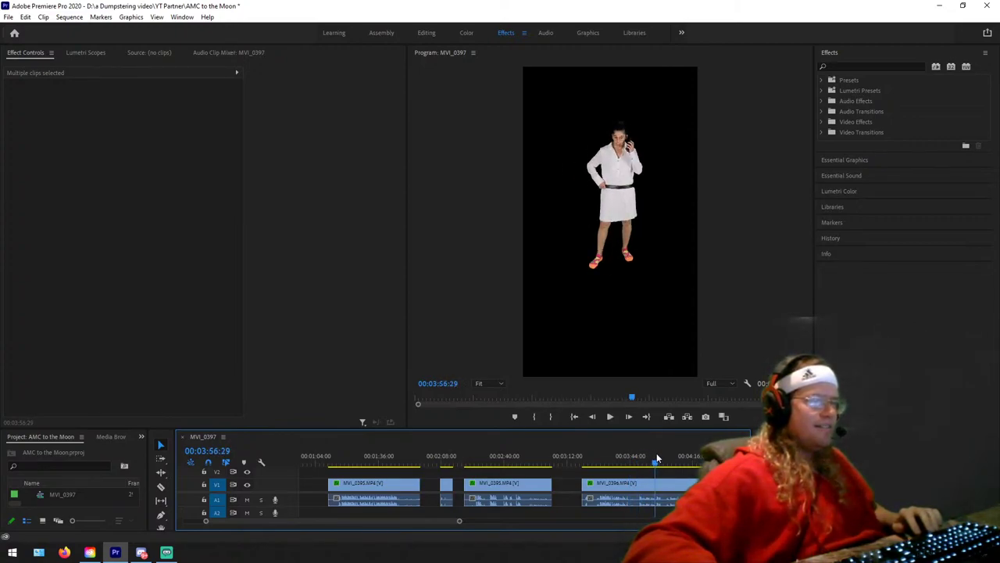
pyautogui.press('space')
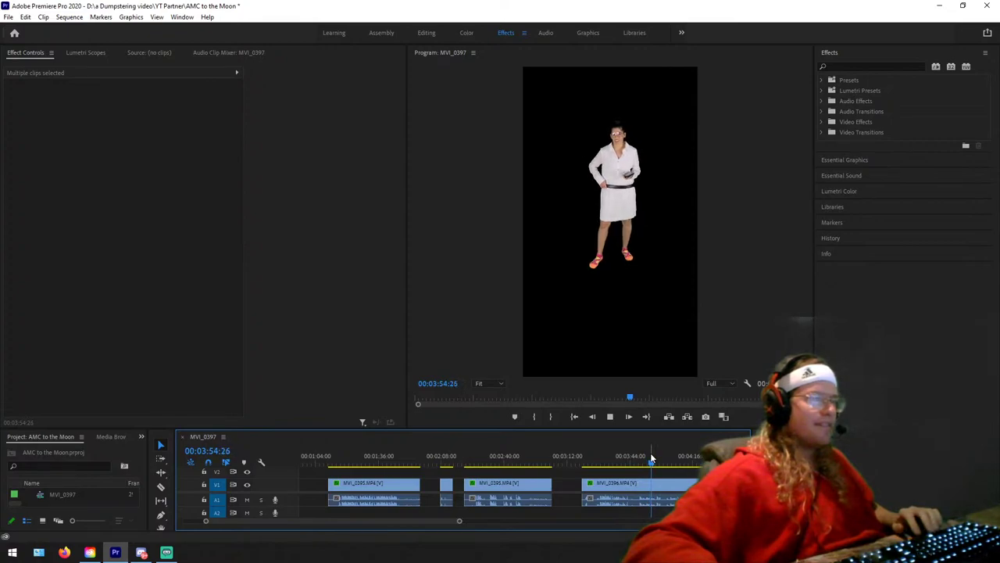
pyautogui.press('space')
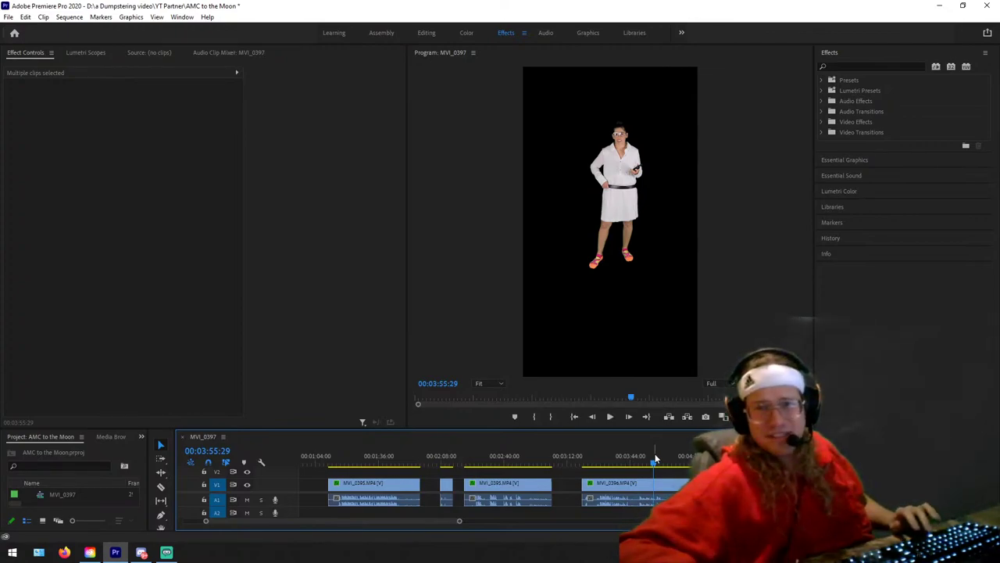
pyautogui.press('space')
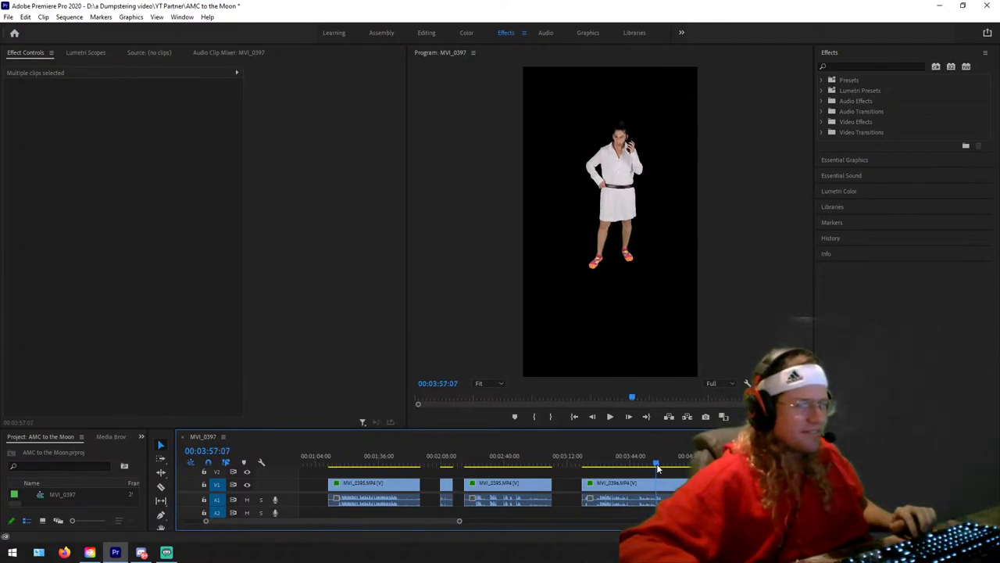
pyautogui.press('space')
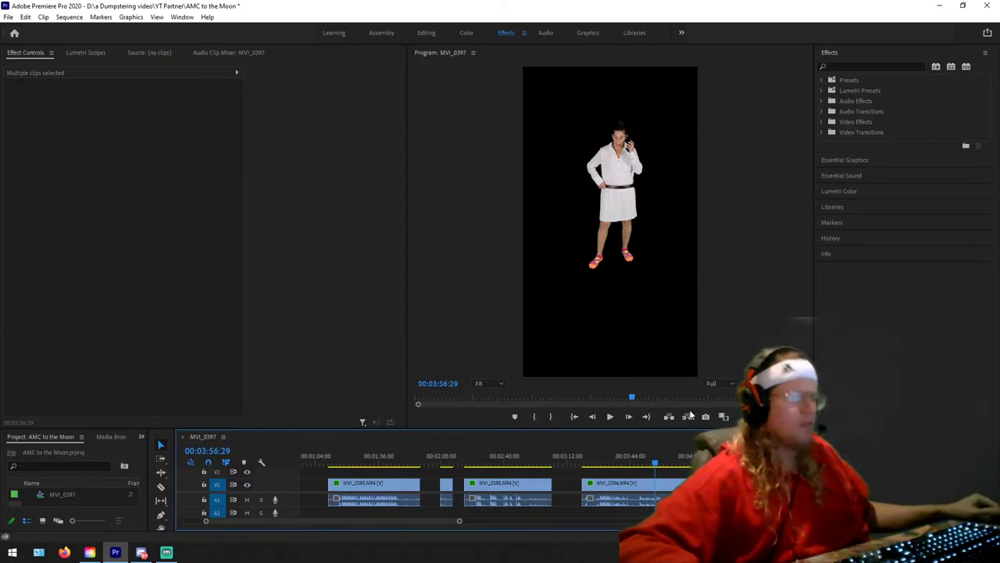
# Step: Replay the moment around 00:03:56 and park the playhead near 00:03:56:24
pyautogui.click(648, 464)
pyautogui.press('space')
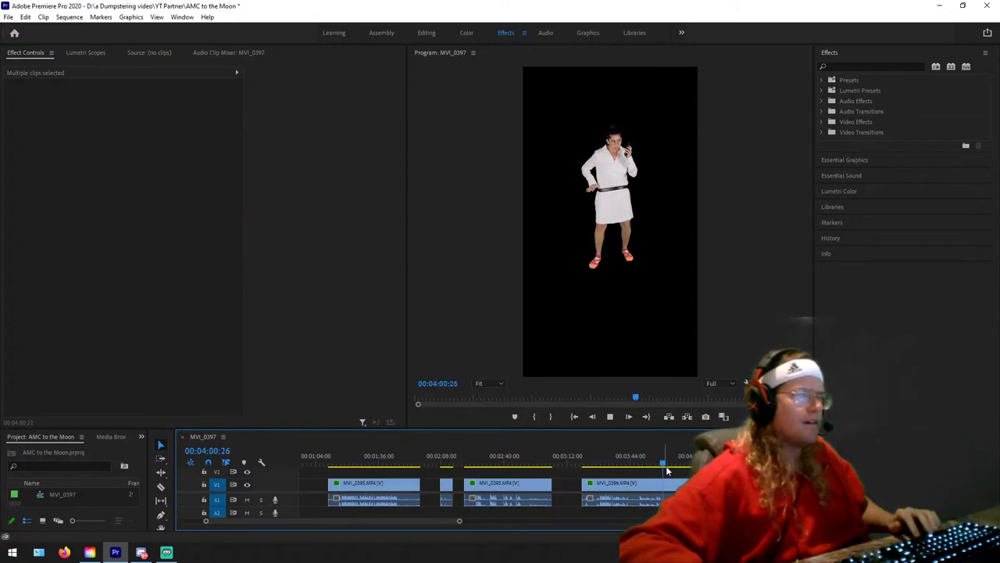
pyautogui.click(673, 462)
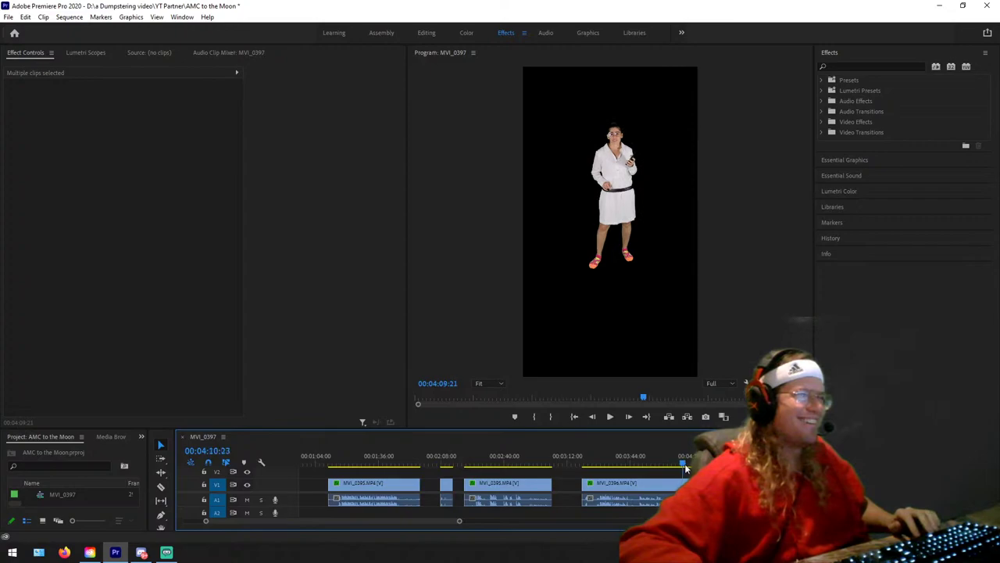
pyautogui.moveTo(684, 463); pyautogui.dragTo(701, 463)
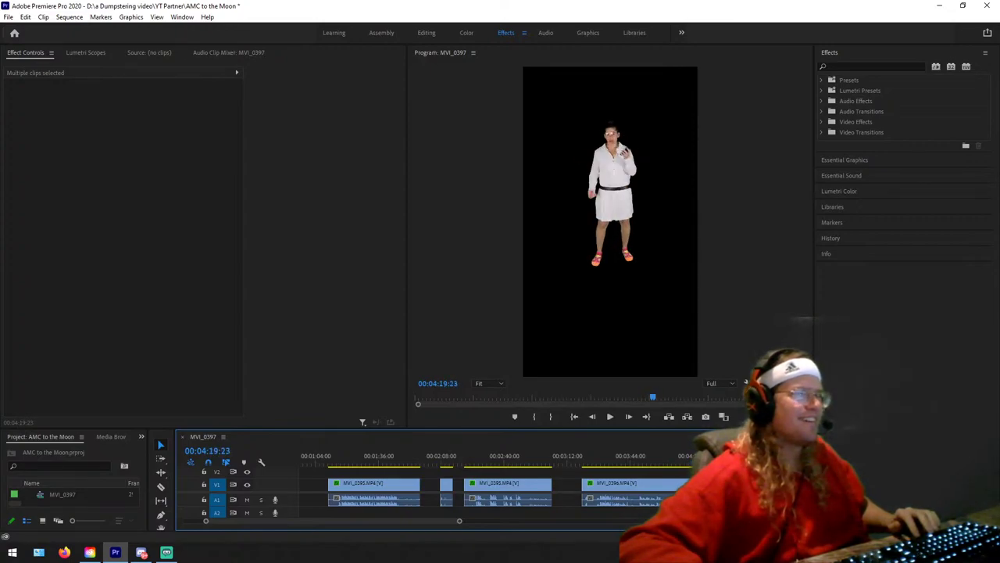
pyautogui.press('l')
pyautogui.press('l')
pyautogui.press('l')
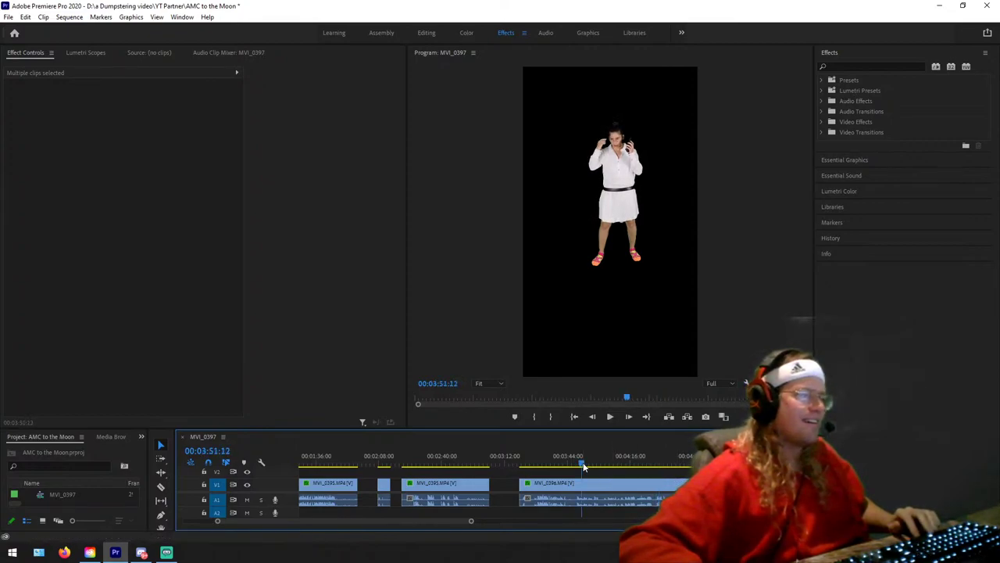
pyautogui.moveTo(582, 462)
pyautogui.mouseDown()
pyautogui.moveTo(607, 462)
pyautogui.moveTo(591, 466)
pyautogui.mouseUp()
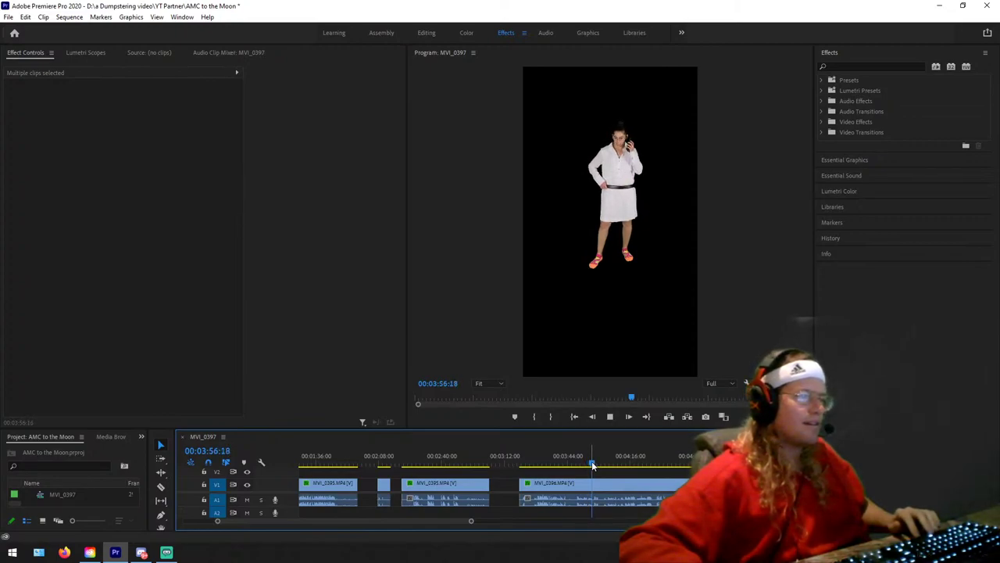
pyautogui.press('space')
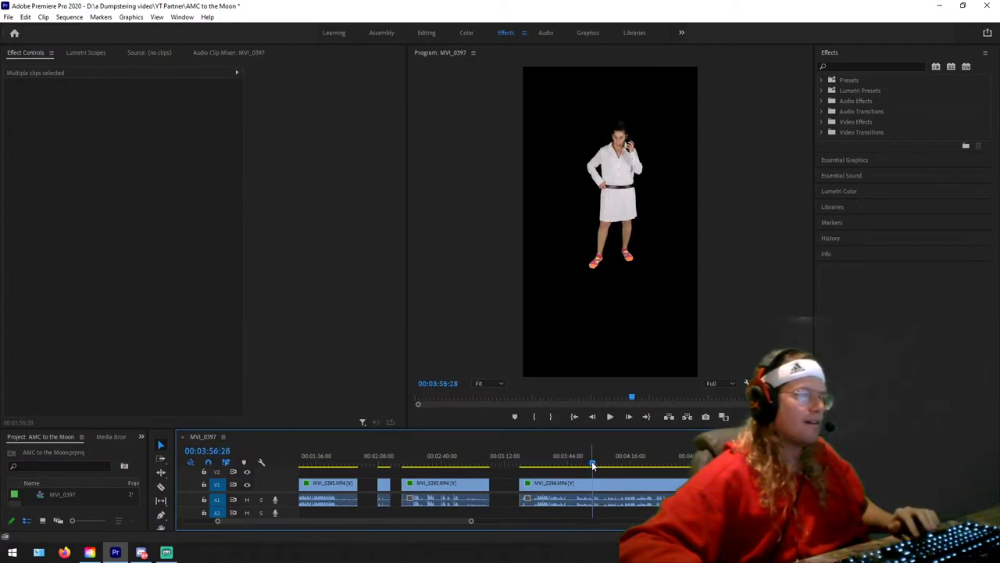
# Step: Razor-cut MVI_0396 at the phone-raise moment and play from the cut
pyautogui.press('c')
pyautogui.click(594, 482)
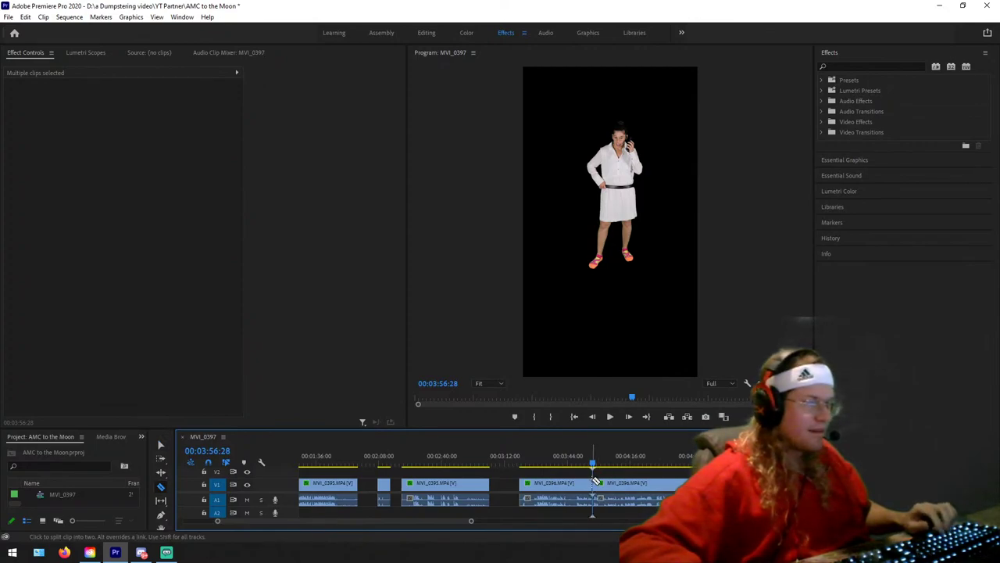
pyautogui.press('space')
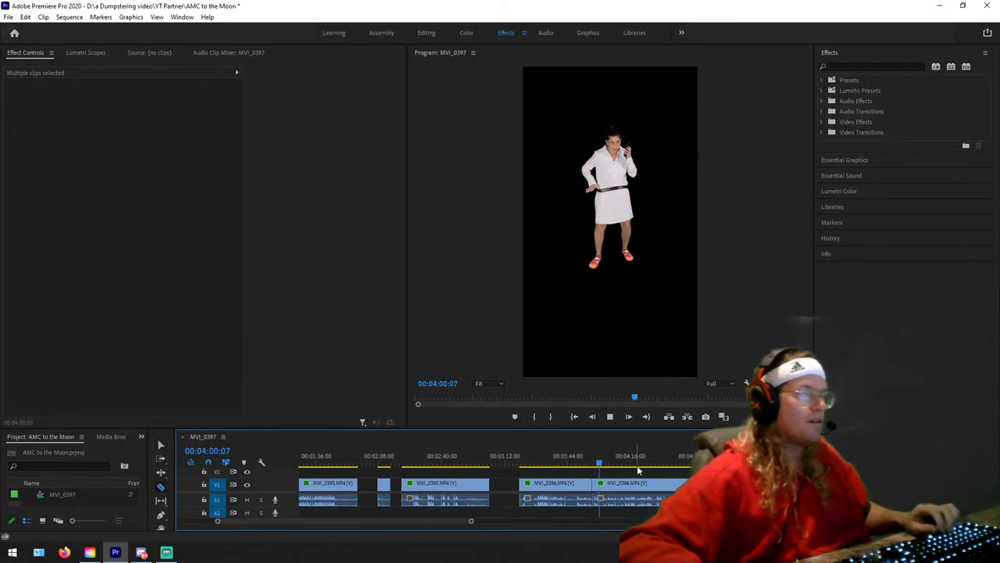
pyautogui.press('space')
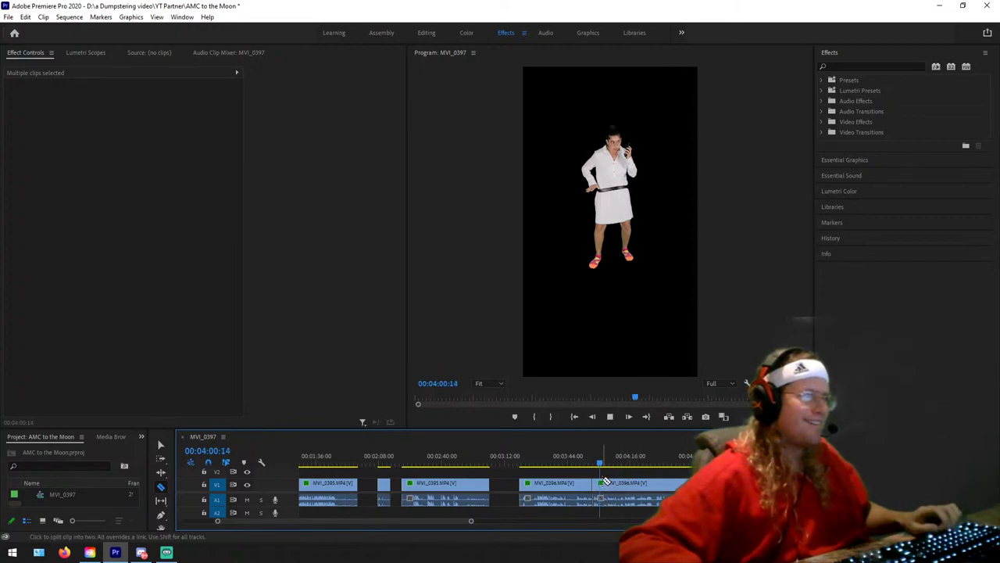
# Step: Move the short MVI_0396 piece left against the end of the first clip
pyautogui.press('v')
pyautogui.hscroll(-3, 547, 484)
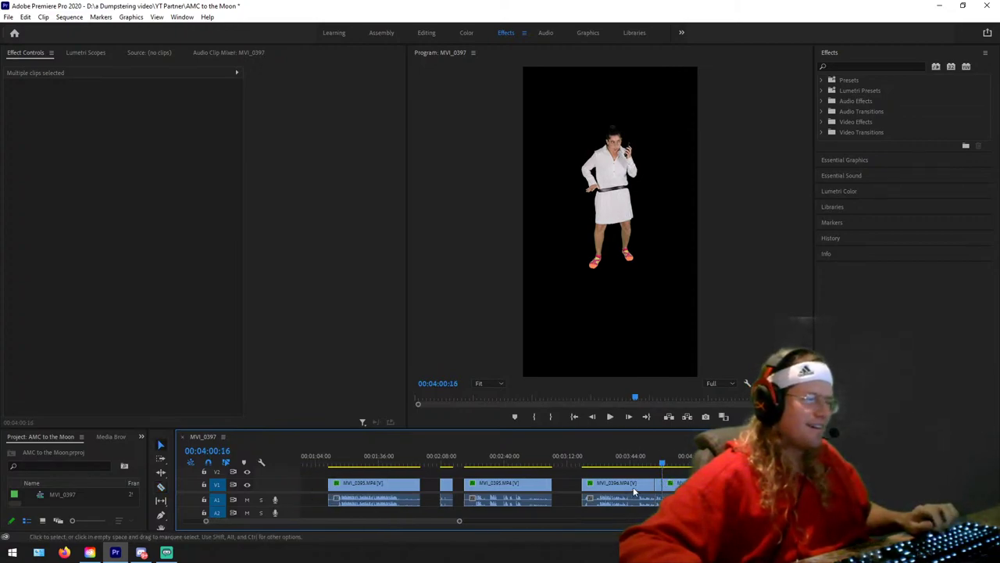
pyautogui.click(658, 483)
pyautogui.hscroll(-4, 413, 501)
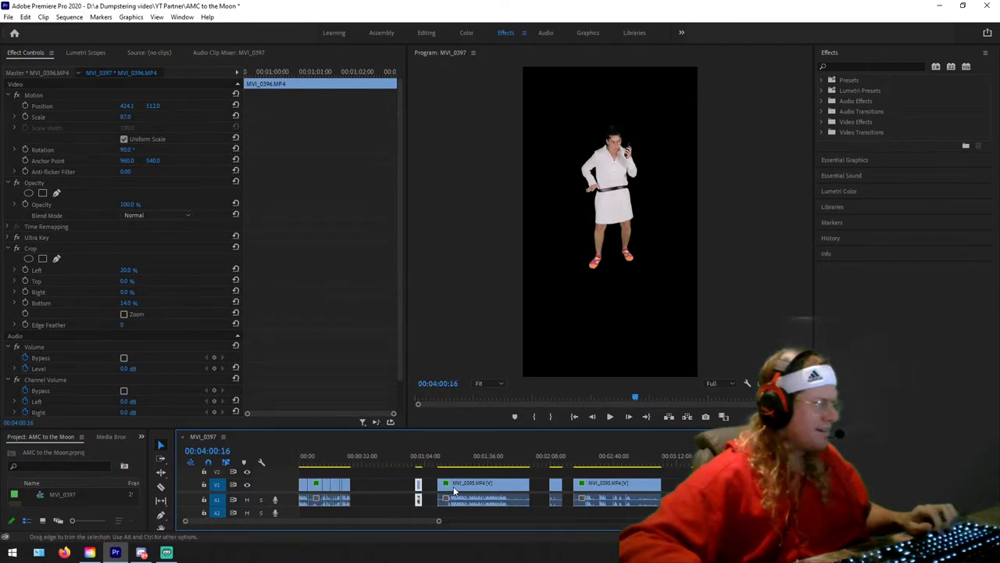
pyautogui.moveTo(418, 485); pyautogui.dragTo(354, 484)
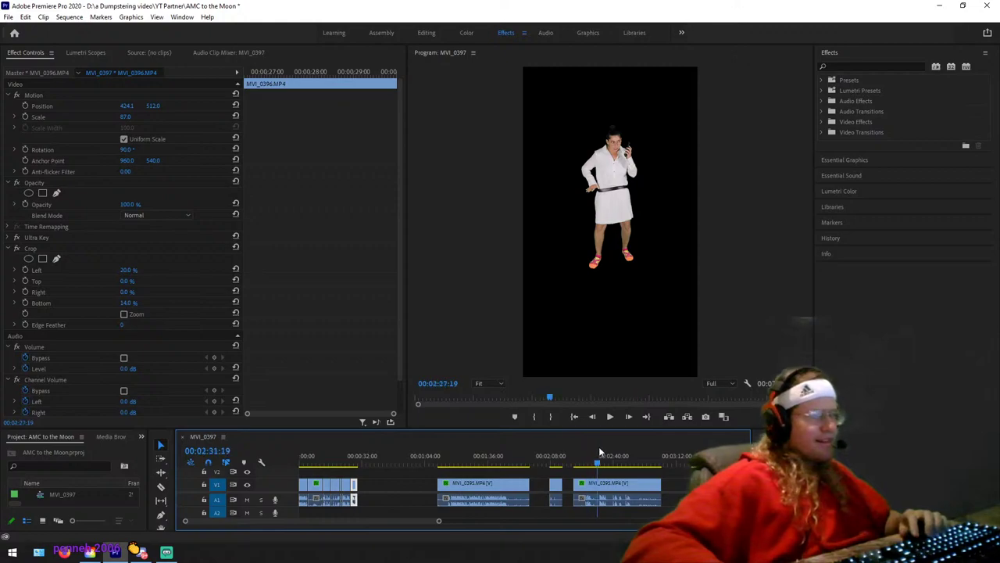
# Step: Split MVI_0395 at 00:02:36:10 and drag the cut piece earlier in the sequence
pyautogui.press('space')
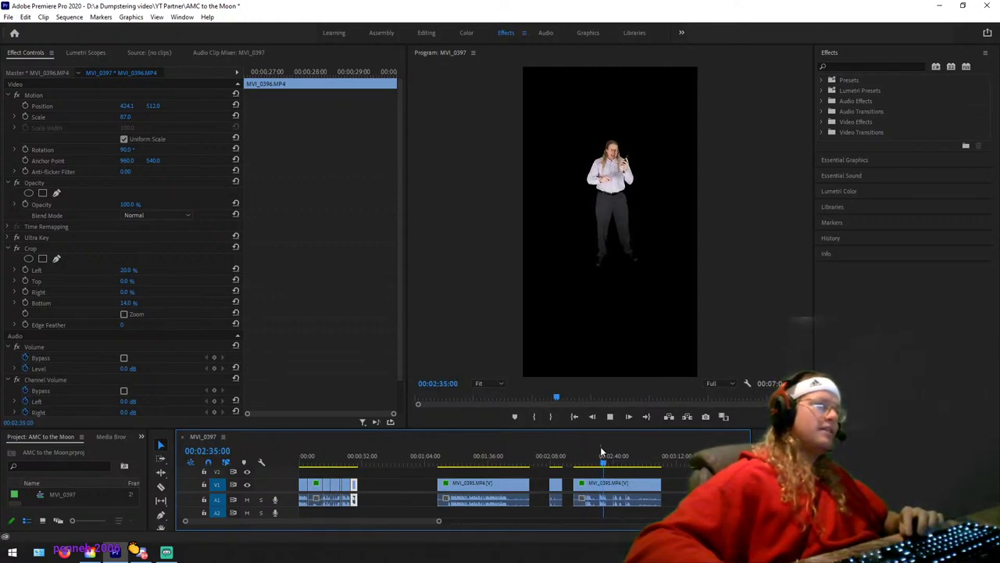
pyautogui.press('space')
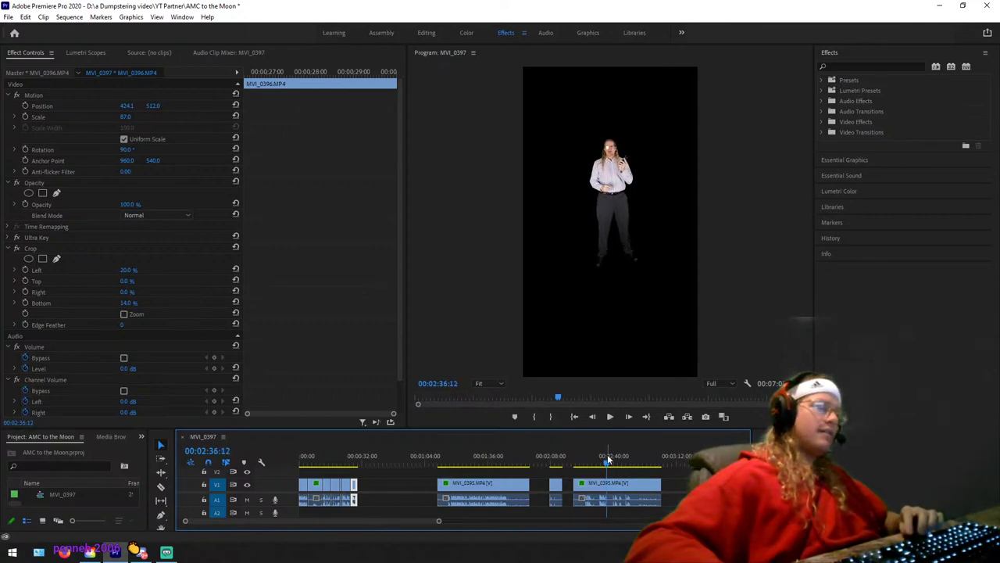
pyautogui.click(603, 457)
pyautogui.press('space')
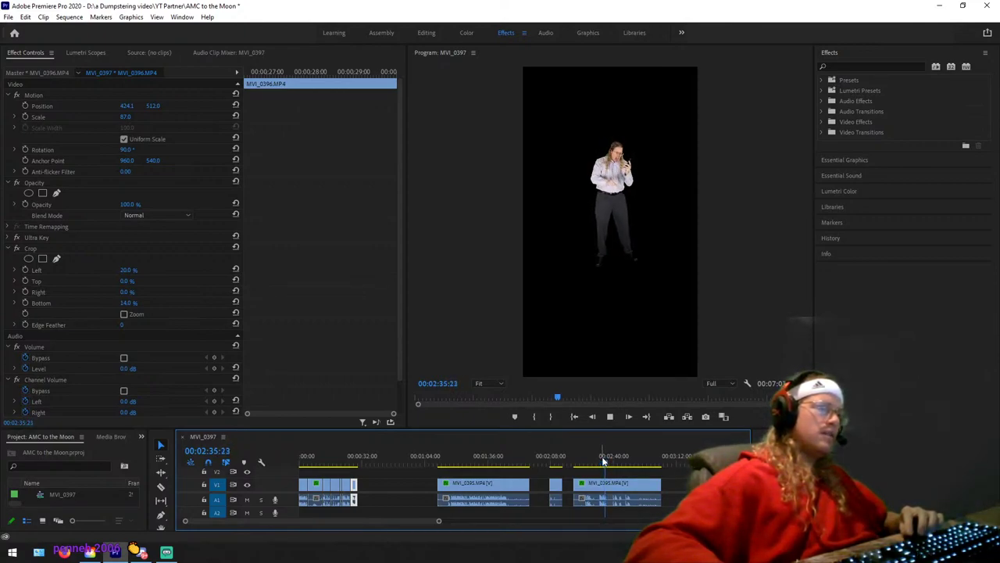
pyautogui.press('space')
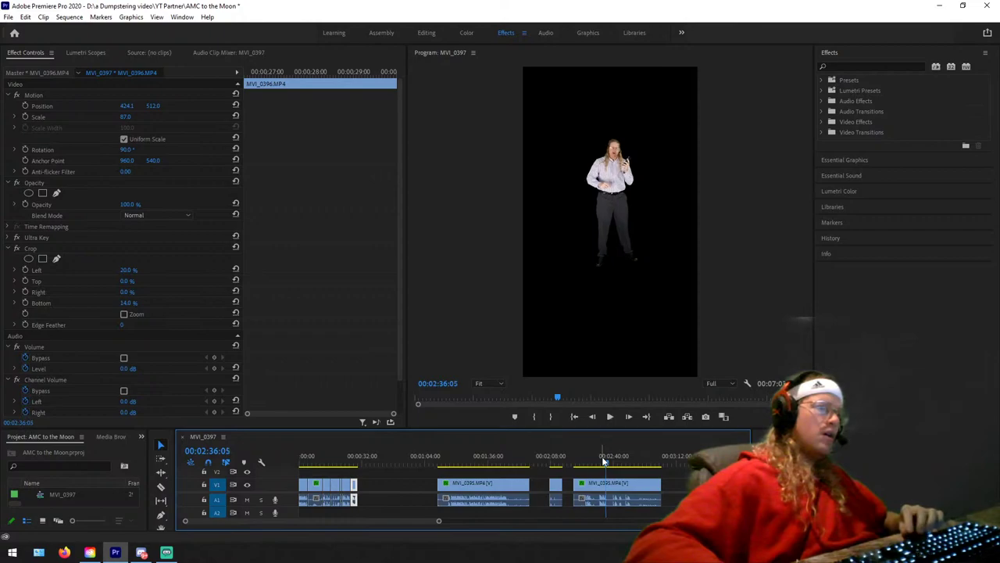
pyautogui.press('Right')
pyautogui.press('Right')
pyautogui.press('Right')
pyautogui.press('Right')
pyautogui.press('Right')
pyautogui.press('Right')
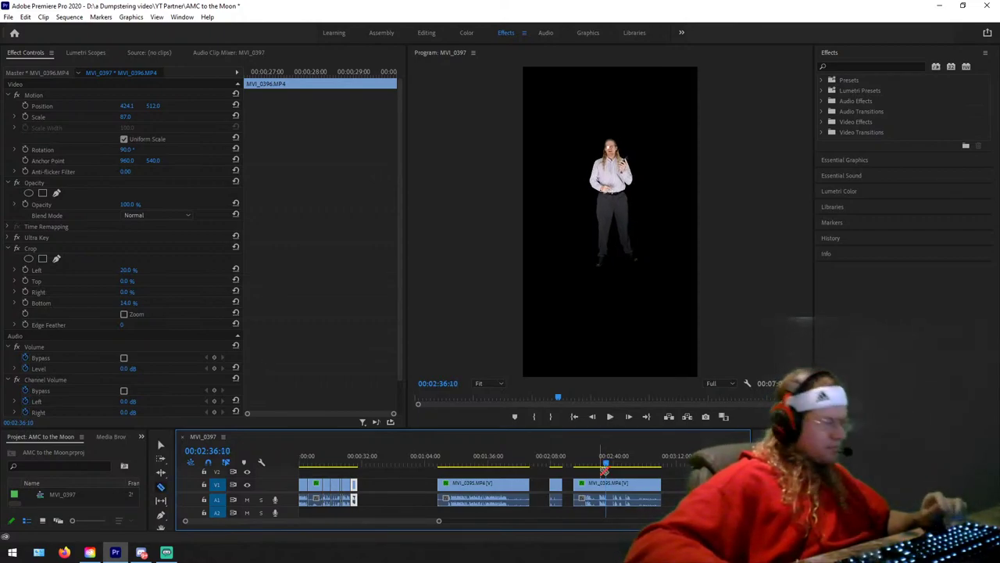
pyautogui.hotkey('ctrl', 'k')
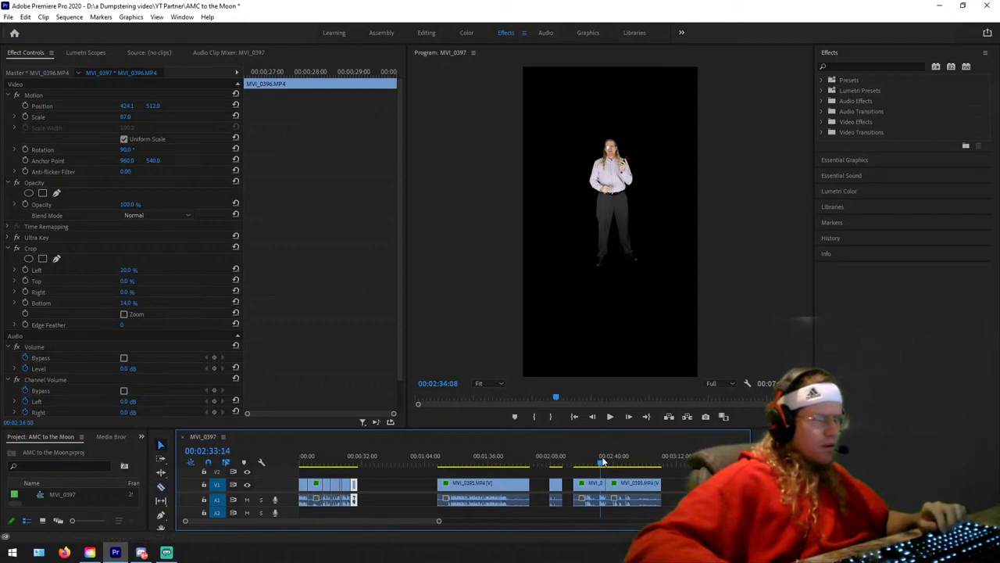
pyautogui.click(600, 456)
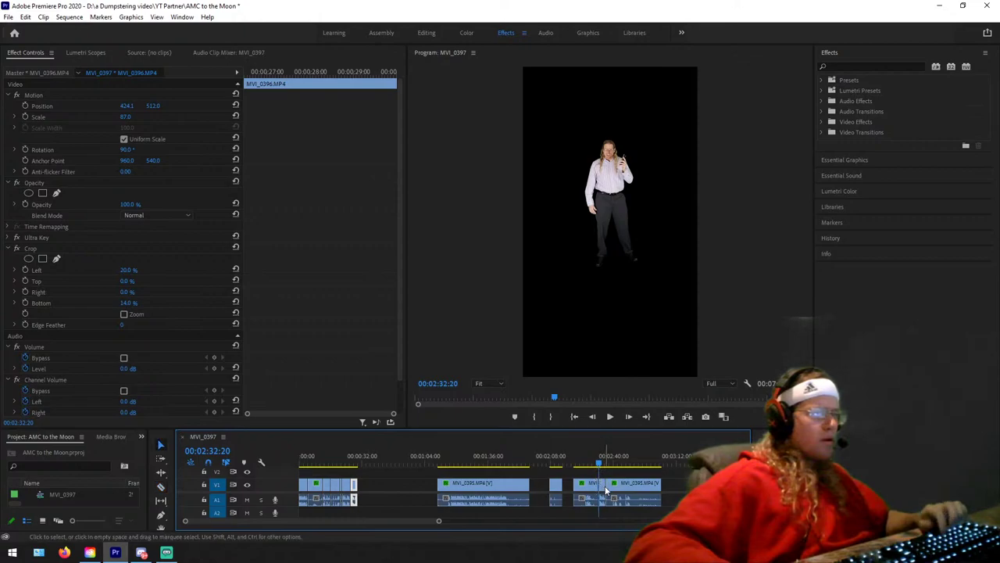
pyautogui.moveTo(601, 485); pyautogui.dragTo(361, 485)
# Step: Play back the rearranged section after the first clip
pyautogui.click(355, 454)
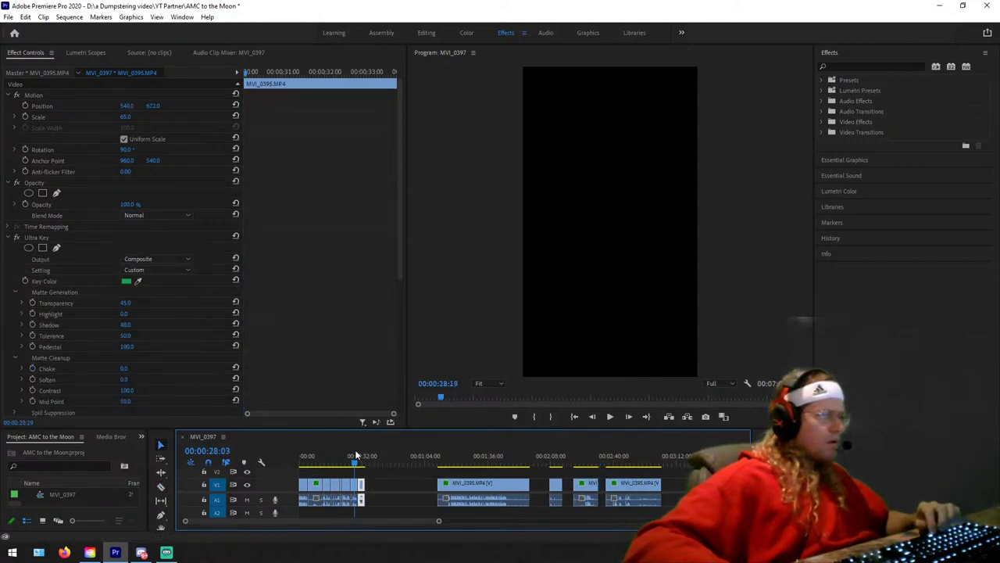
pyautogui.press('space')
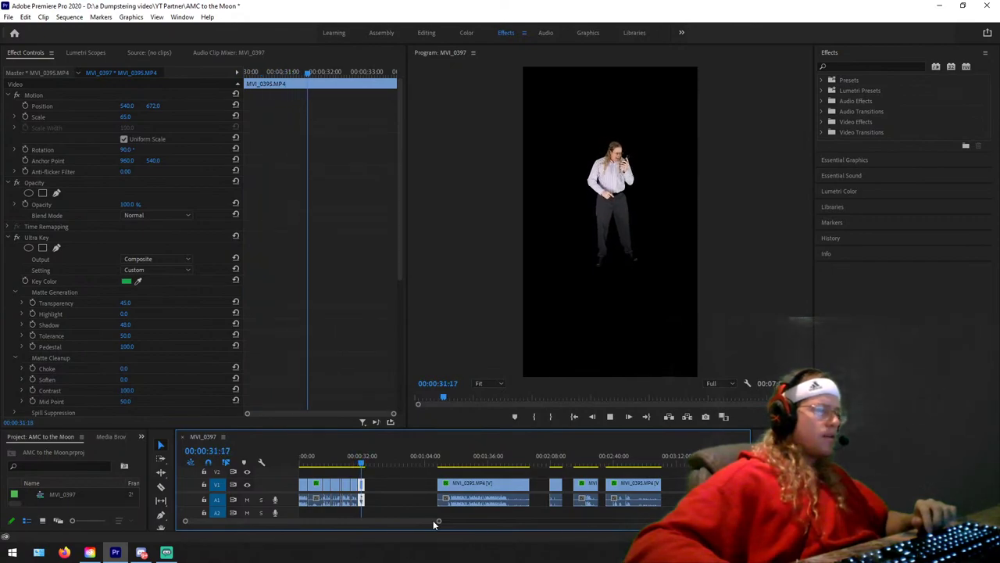
pyautogui.press('space')
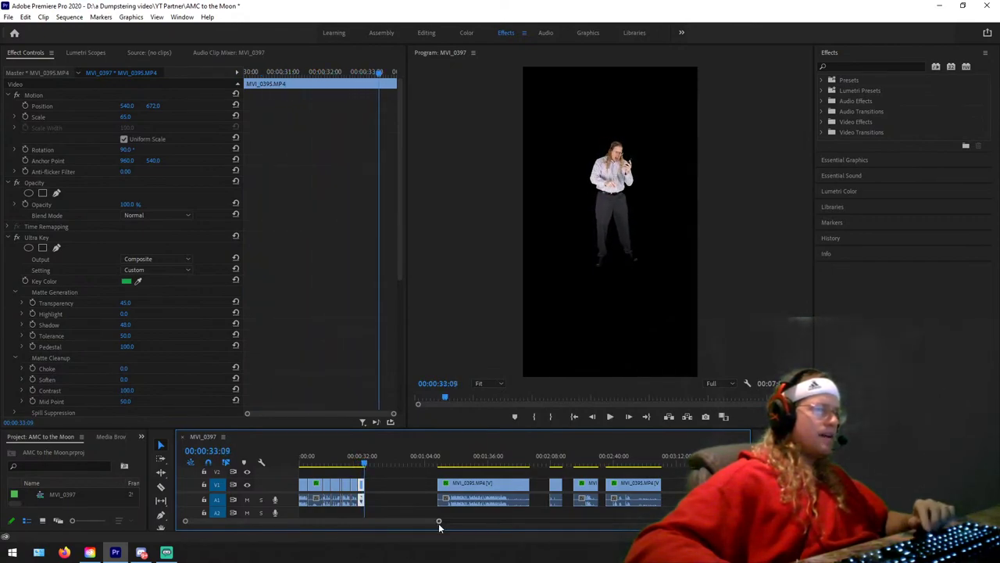
# Step: Razor the last clip at 00:00:33:13 and delete the leftover tail
pyautogui.moveTo(439, 523); pyautogui.dragTo(290, 522)
pyautogui.click(515, 461)
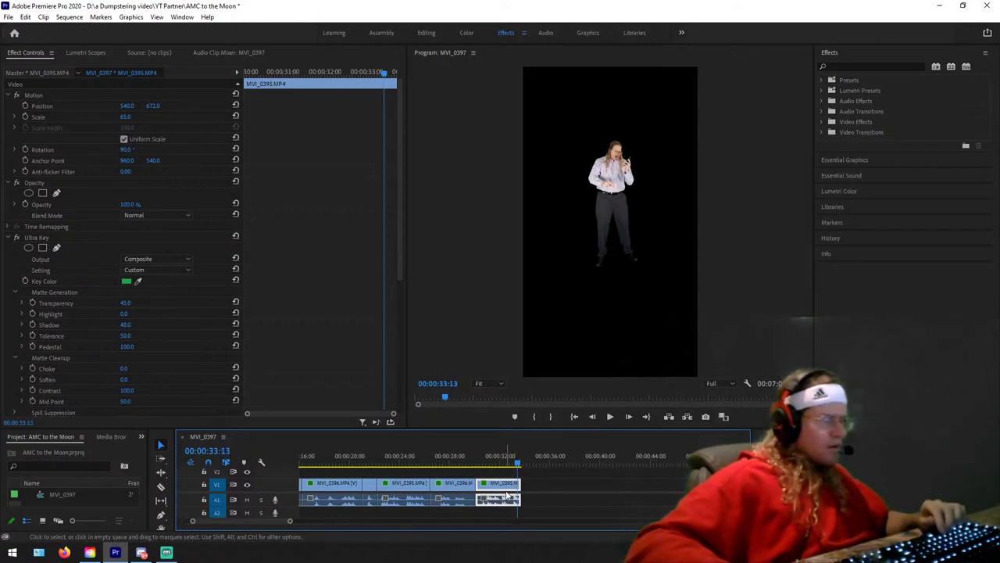
pyautogui.rightClick(506, 485)
pyautogui.press('Escape')
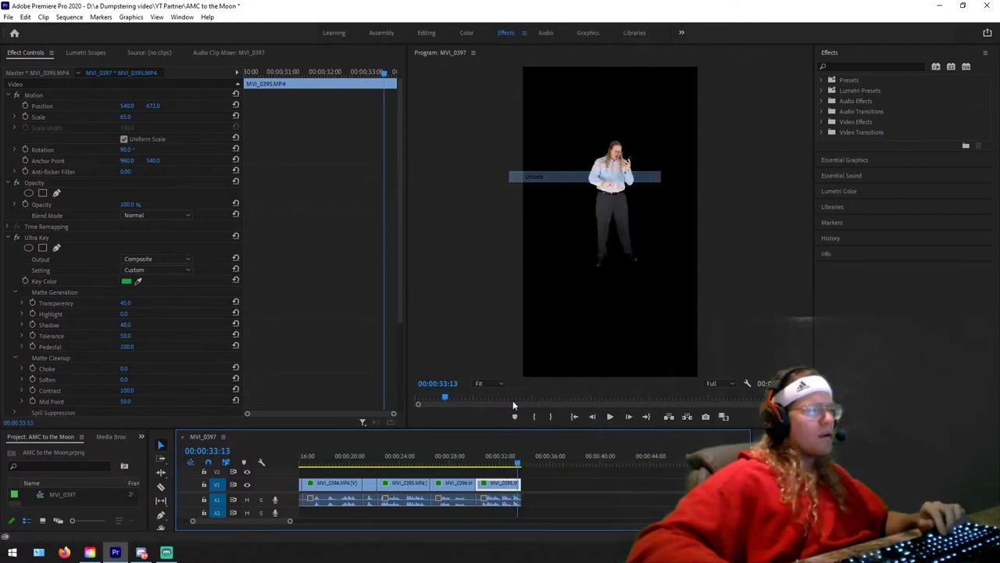
pyautogui.click(521, 485)
pyautogui.press('v')
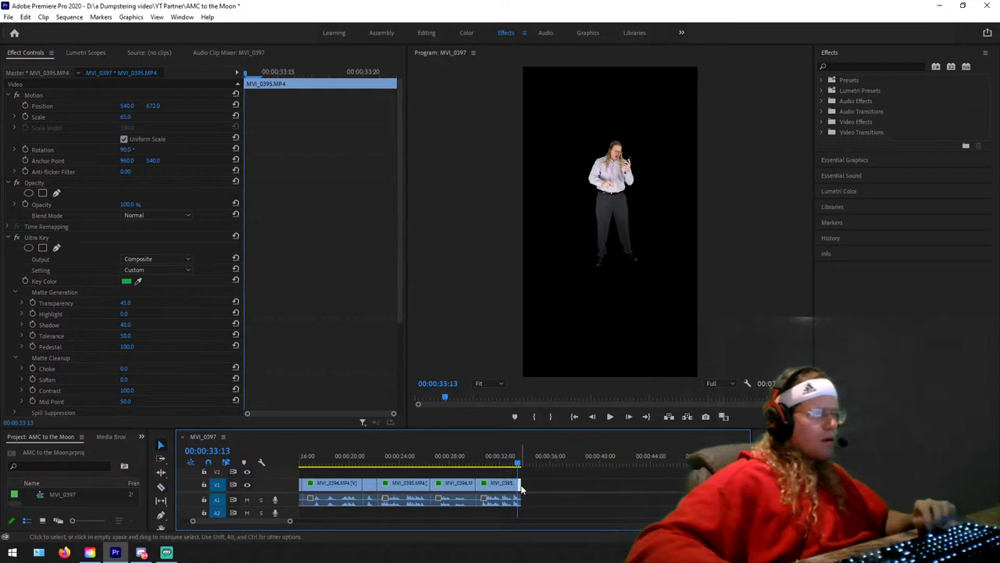
pyautogui.moveTo(519, 463); pyautogui.dragTo(519, 463)
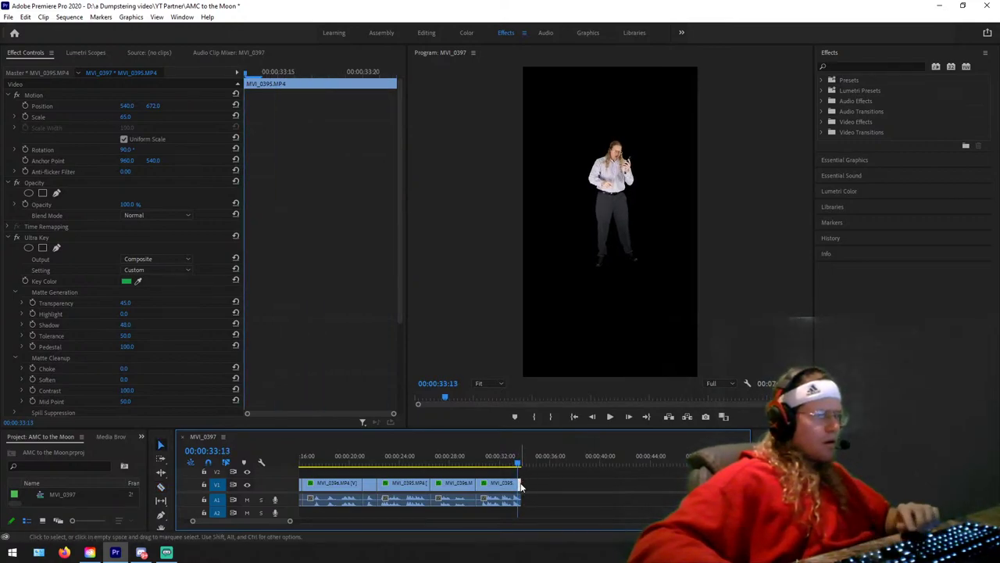
pyautogui.press('Delete')
# Step: Play back the new ending and open the workspace layout options
pyautogui.press('space')
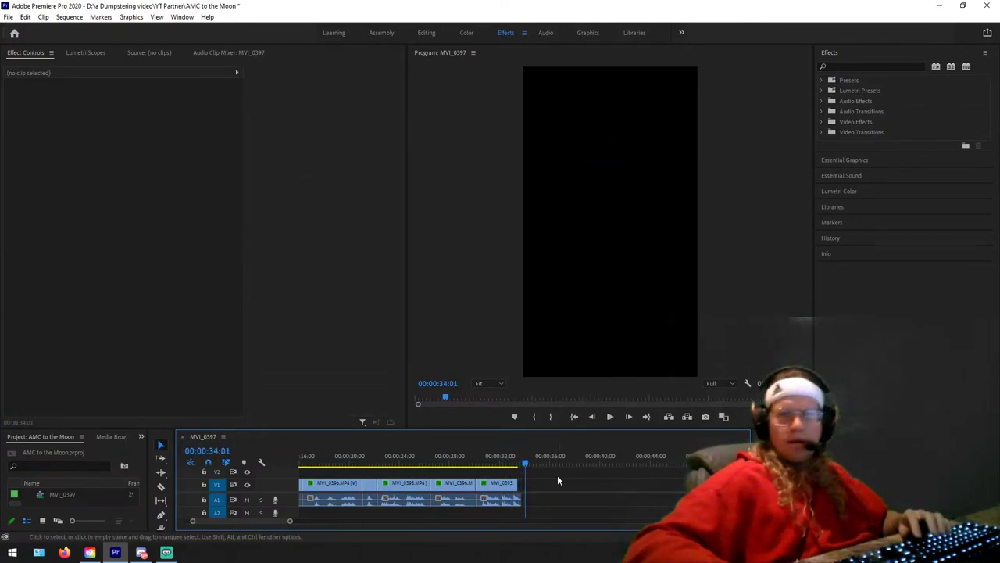
pyautogui.scroll(-1, 557, 475)
pyautogui.scroll(-6, 555, 489)
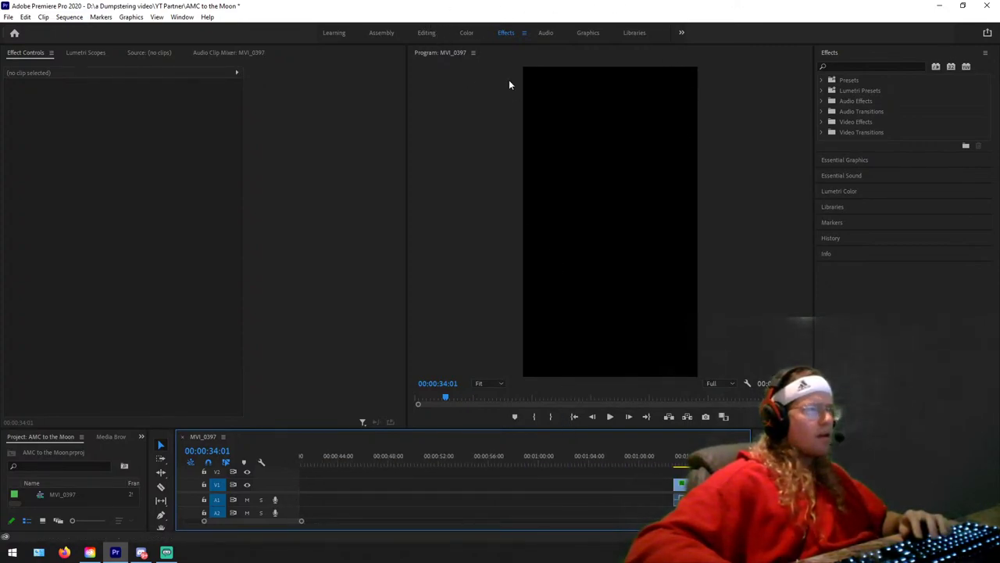
pyautogui.click(524, 33)
# Step: Reset the workspace panels to their saved layout
pyautogui.click(558, 36)
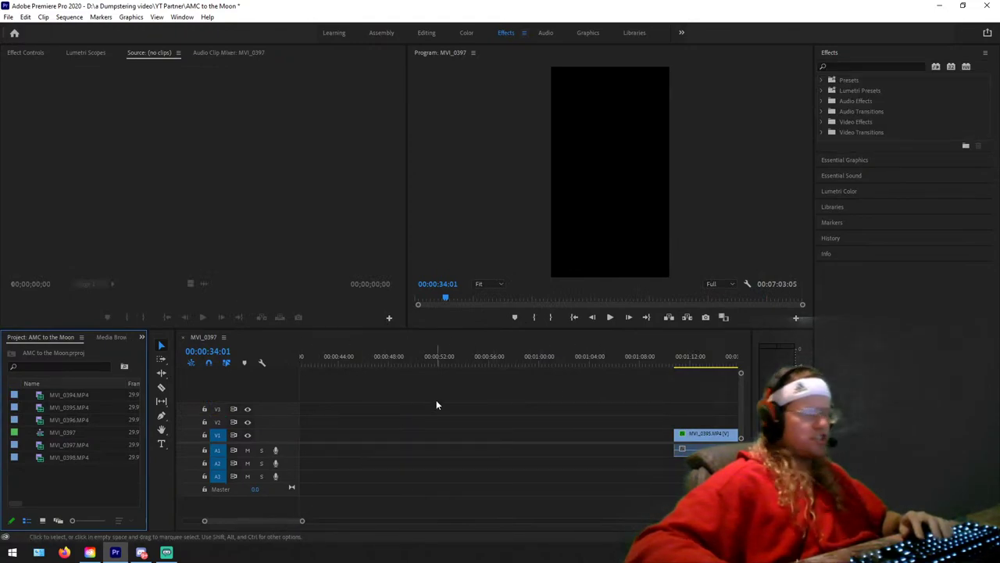
pyautogui.scroll(-8, 419, 426)
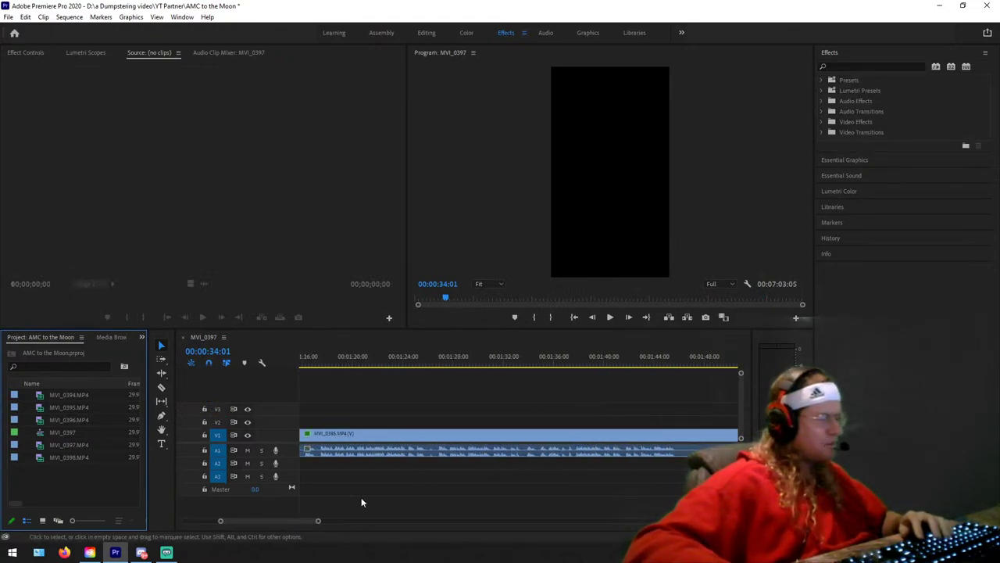
pyautogui.moveTo(318, 521); pyautogui.dragTo(501, 520)
pyautogui.moveTo(344, 360); pyautogui.dragTo(425, 368)
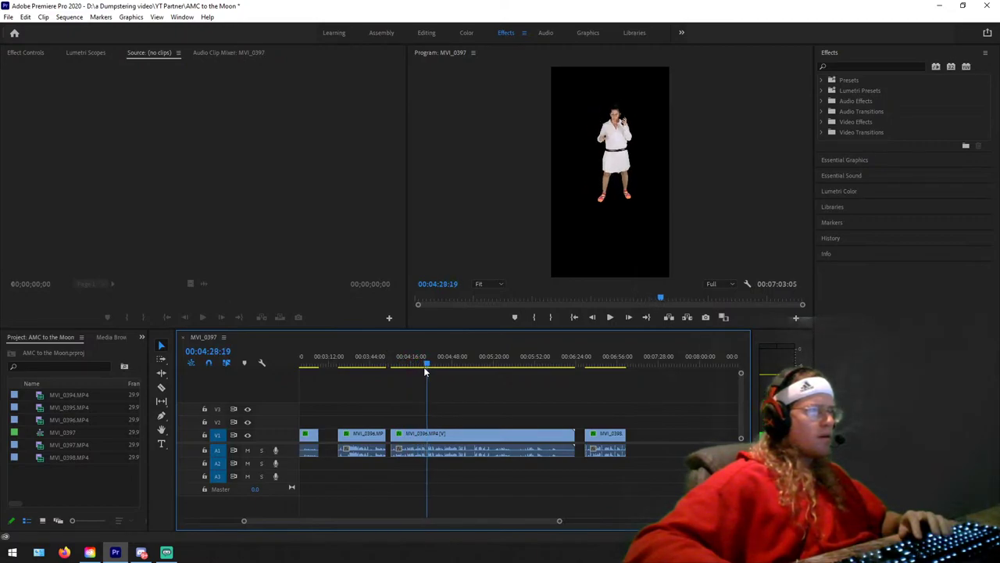
# Step: Split MVI_0396 at 00:04:59:01 and move the playhead to 00:04:53:02
pyautogui.press('space')
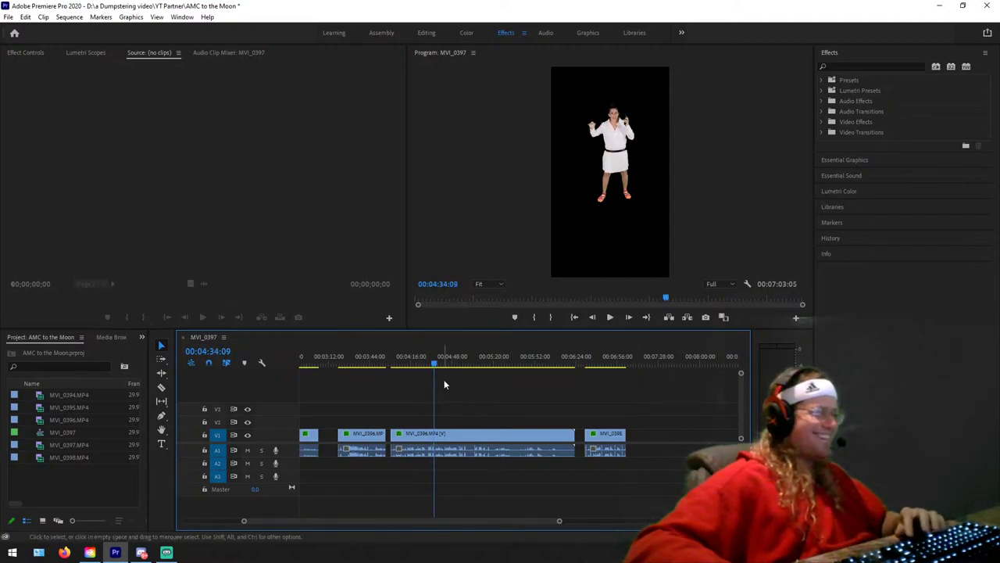
pyautogui.click(438, 367)
pyautogui.moveTo(438, 368); pyautogui.dragTo(459, 368)
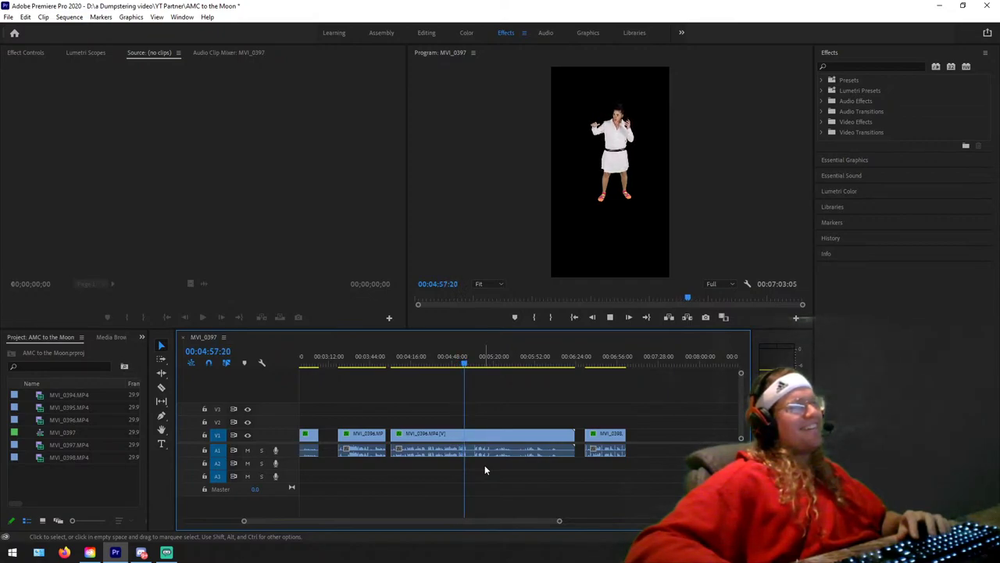
pyautogui.press('space')
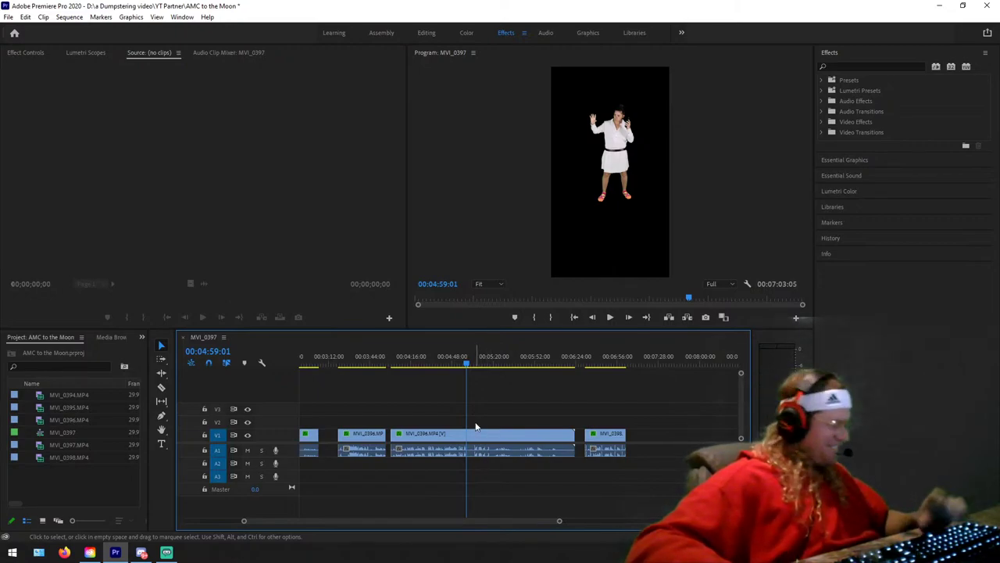
pyautogui.hotkey('ctrl', 'k')
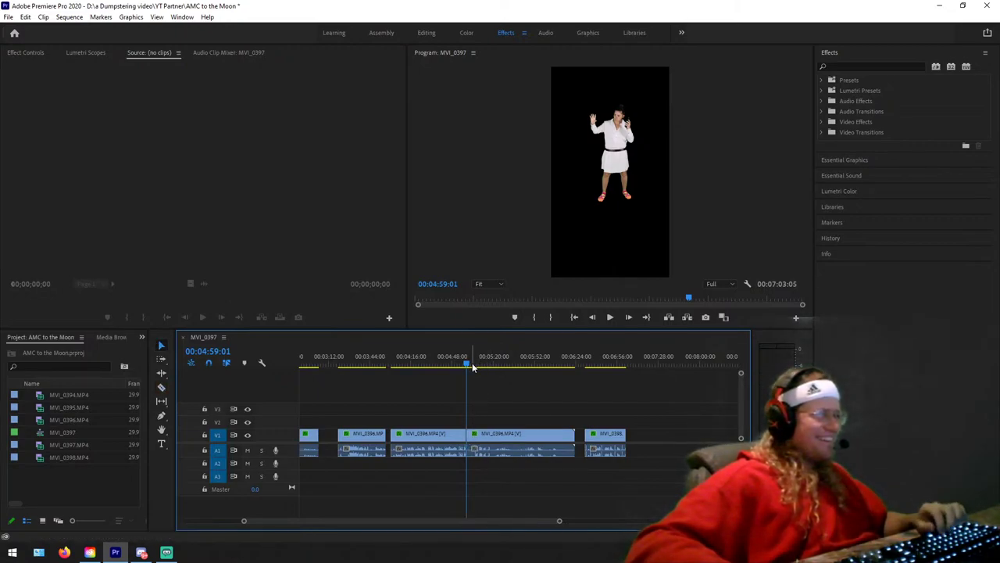
pyautogui.moveTo(472, 368); pyautogui.dragTo(458, 365)
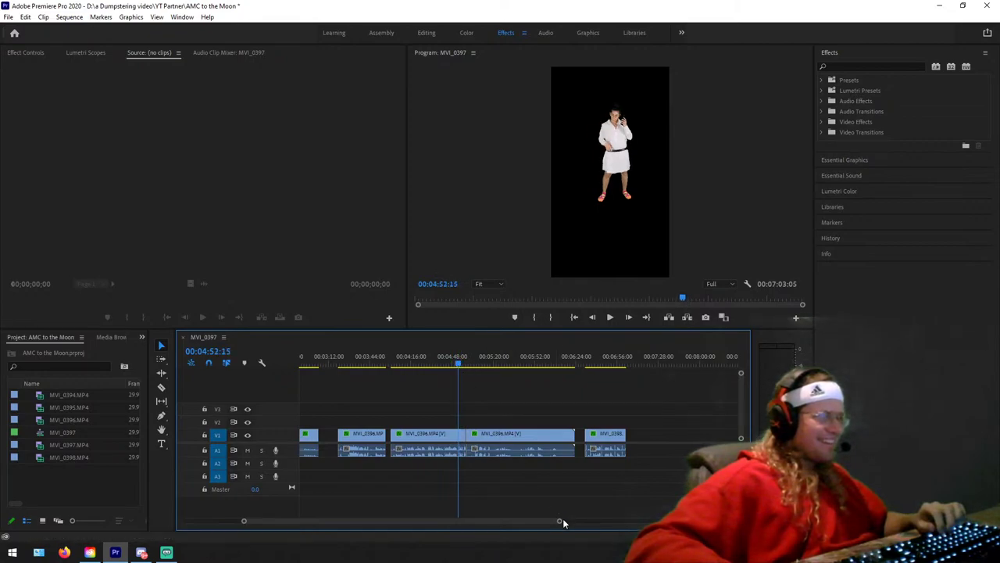
pyautogui.moveTo(559, 522); pyautogui.dragTo(451, 521)
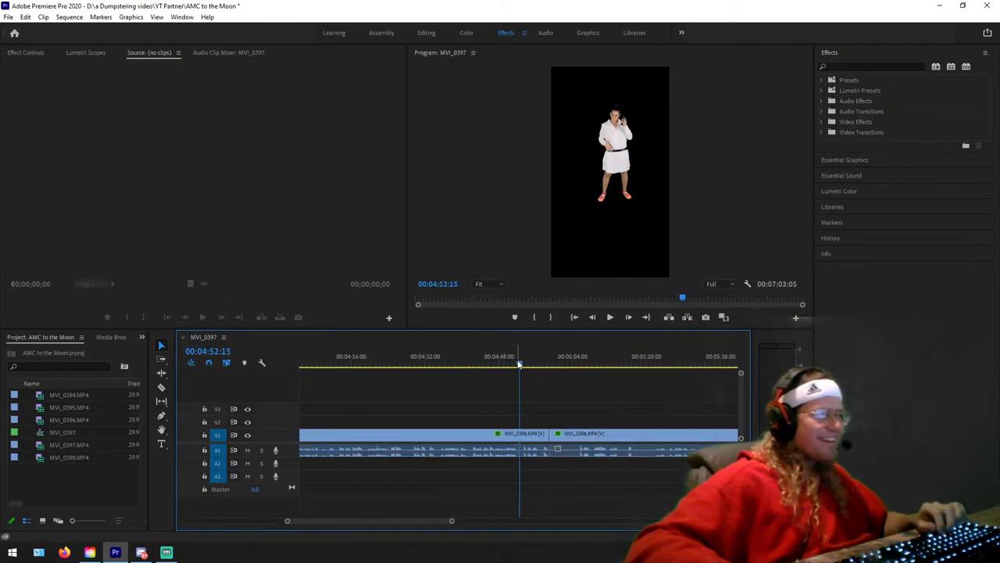
pyautogui.moveTo(519, 364); pyautogui.dragTo(523, 367)
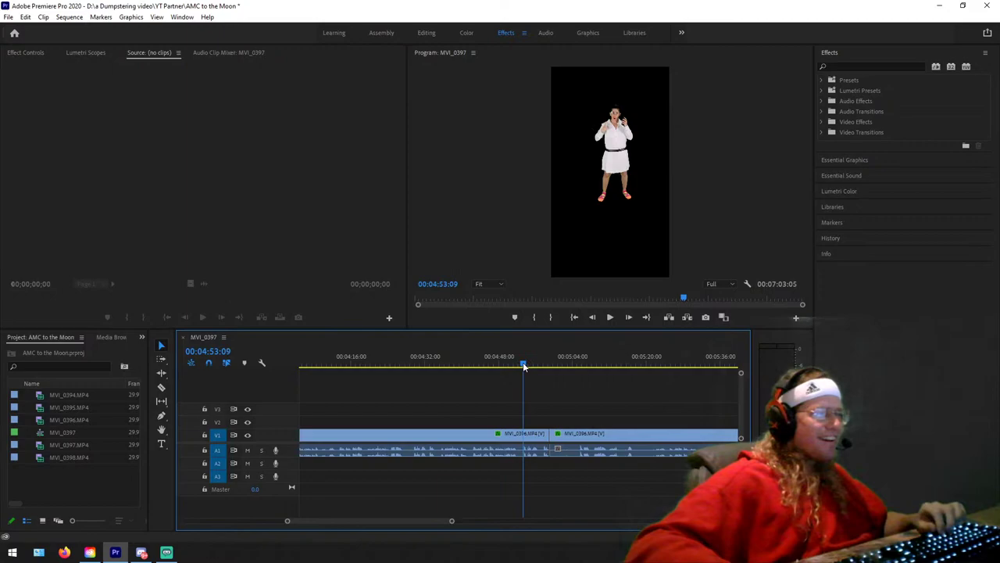
# Step: Zoom out to the whole sequence and play it from 00:00:00:00
pyautogui.press('c')
pyautogui.press('v')
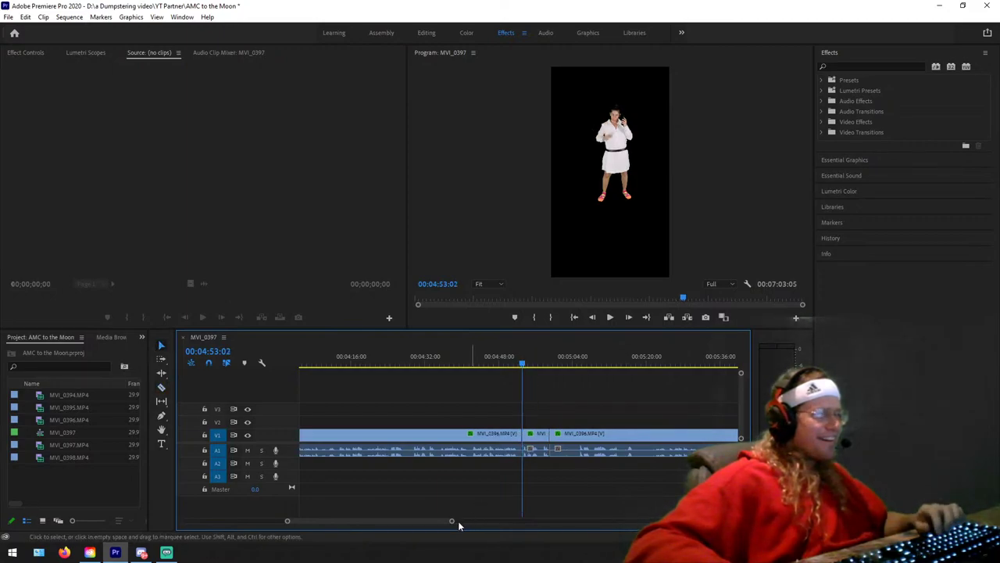
pyautogui.press('-')
pyautogui.press('-')
pyautogui.press('-')
pyautogui.press('-')
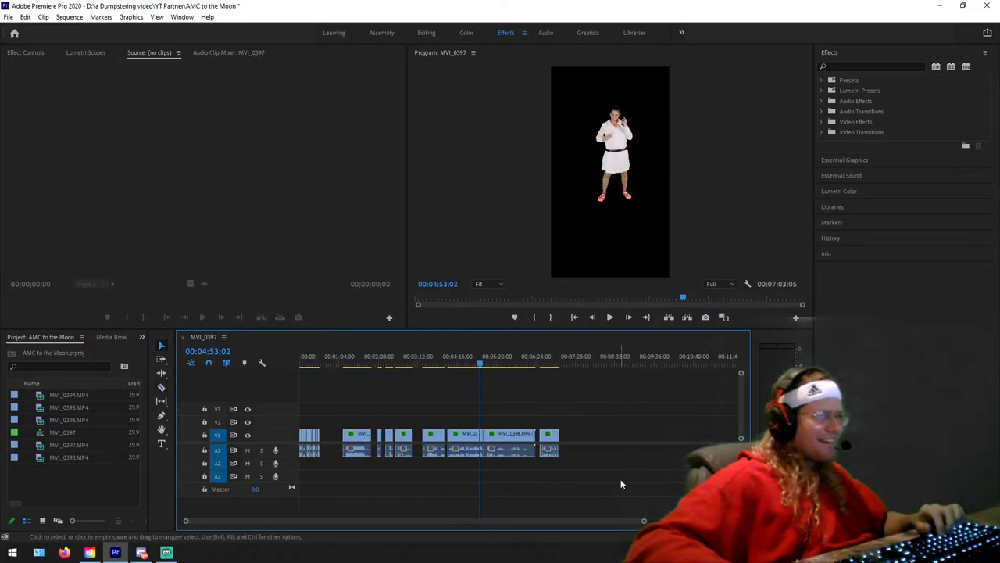
pyautogui.moveTo(483, 440); pyautogui.dragTo(329, 429)
pyautogui.click(318, 363)
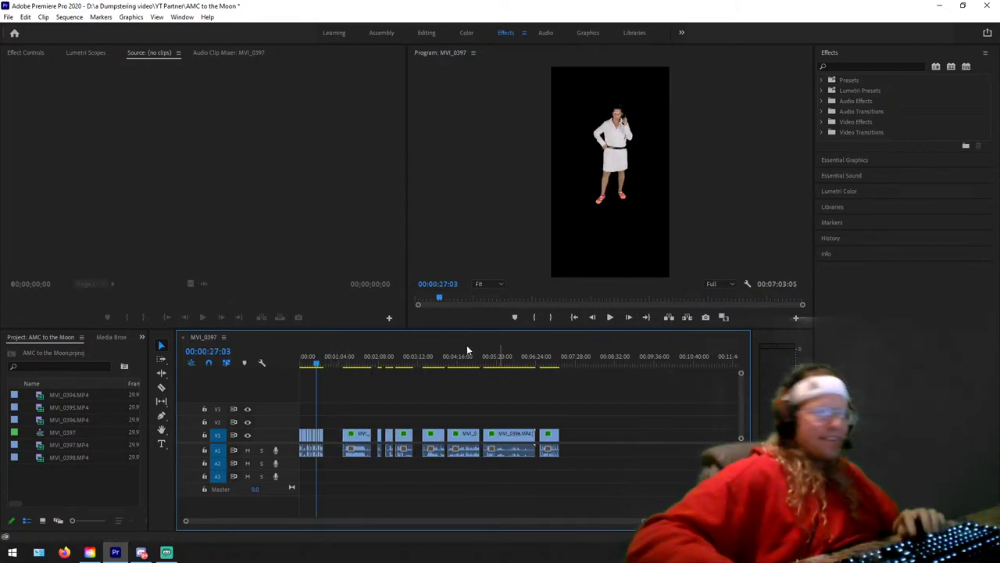
pyautogui.moveTo(317, 364); pyautogui.dragTo(292, 361)
pyautogui.press('space')
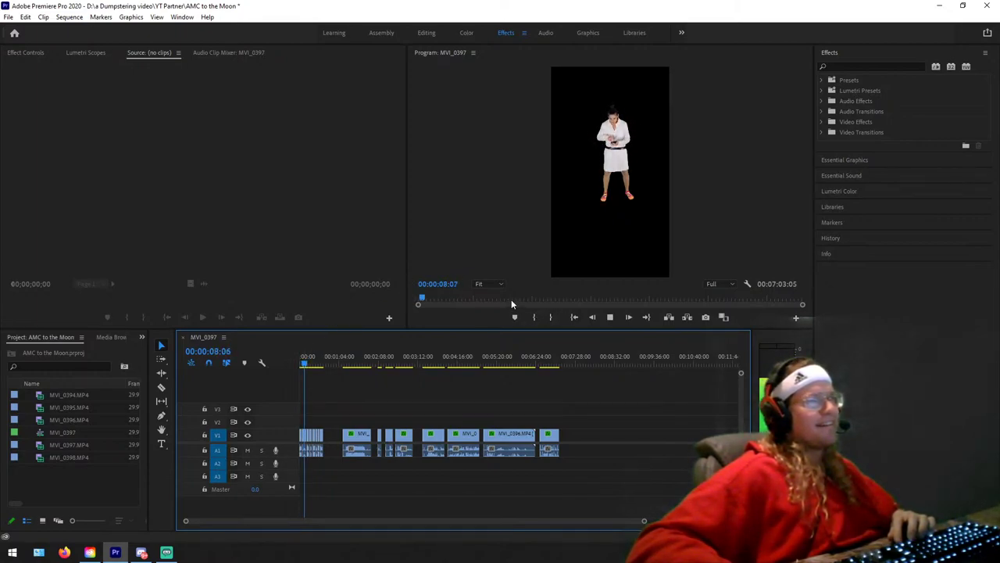
pyautogui.press('space')
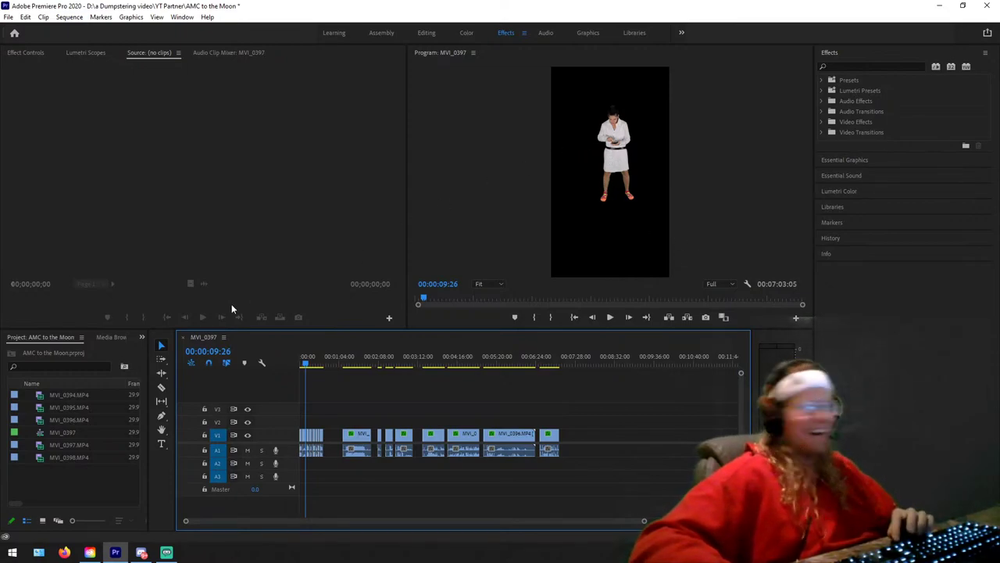
pyautogui.press('space')
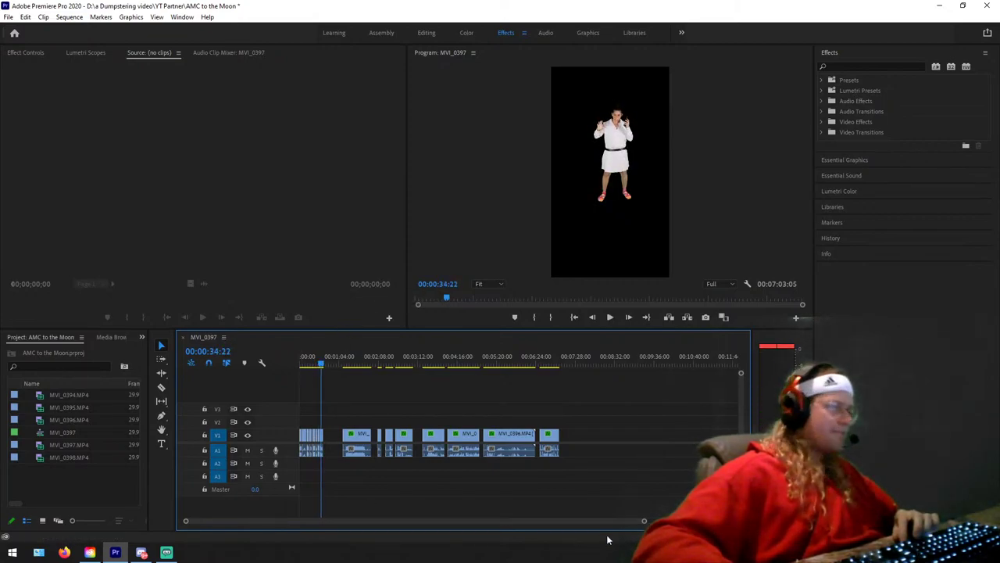
# Step: Move the last MVI_0396 clip slightly earlier and play from 00:00:32:05
pyautogui.moveTo(643, 521); pyautogui.dragTo(310, 520)
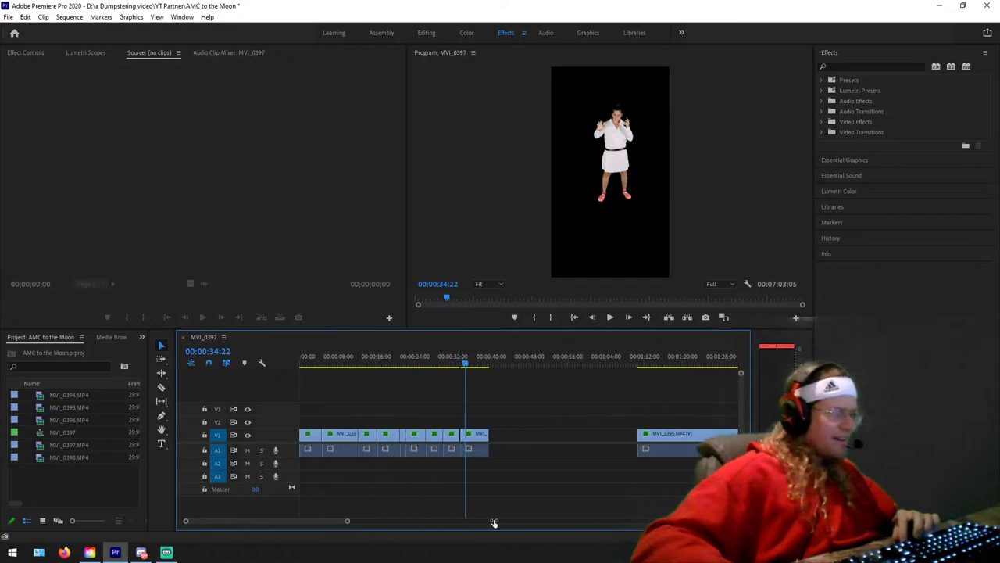
pyautogui.moveTo(528, 459); pyautogui.dragTo(525, 437)
pyautogui.click(496, 359)
pyautogui.press('space')
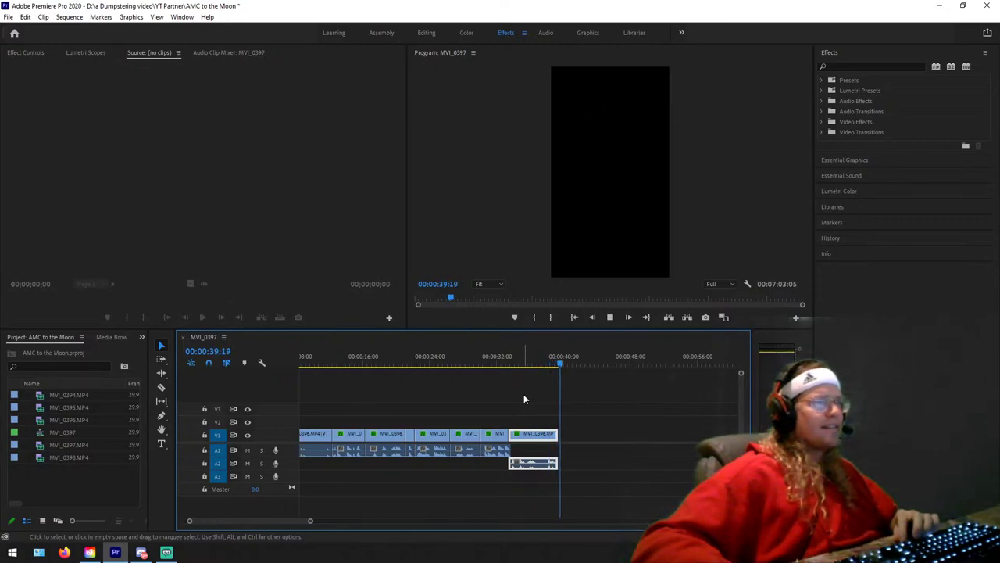
pyautogui.press('space')
# Step: Review the 2–3 minute range, playing from about 00:02:37 to 00:02:39:28
pyautogui.moveTo(310, 520); pyautogui.dragTo(529, 518)
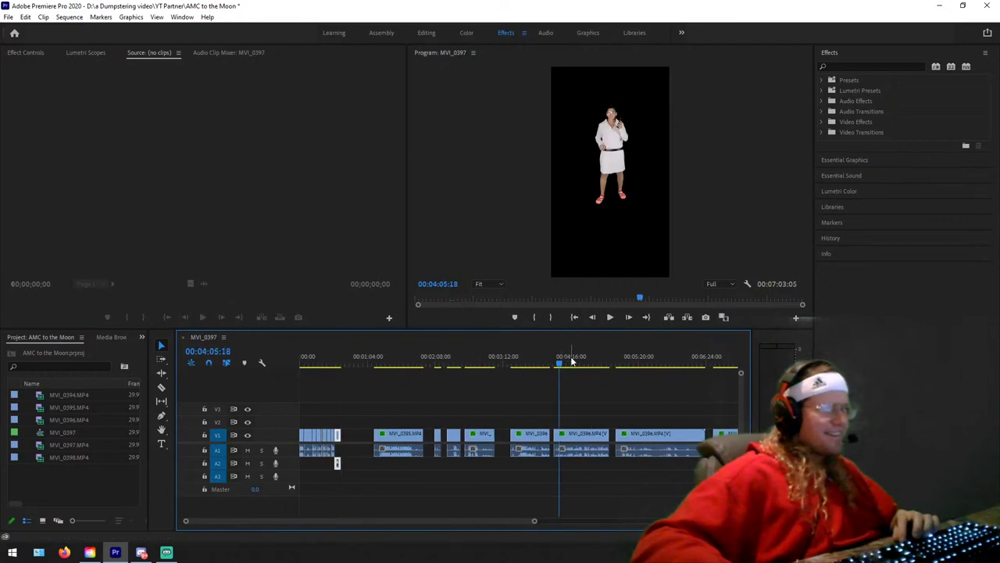
pyautogui.moveTo(571, 360); pyautogui.dragTo(585, 361)
pyautogui.scroll(-3, 660, 423)
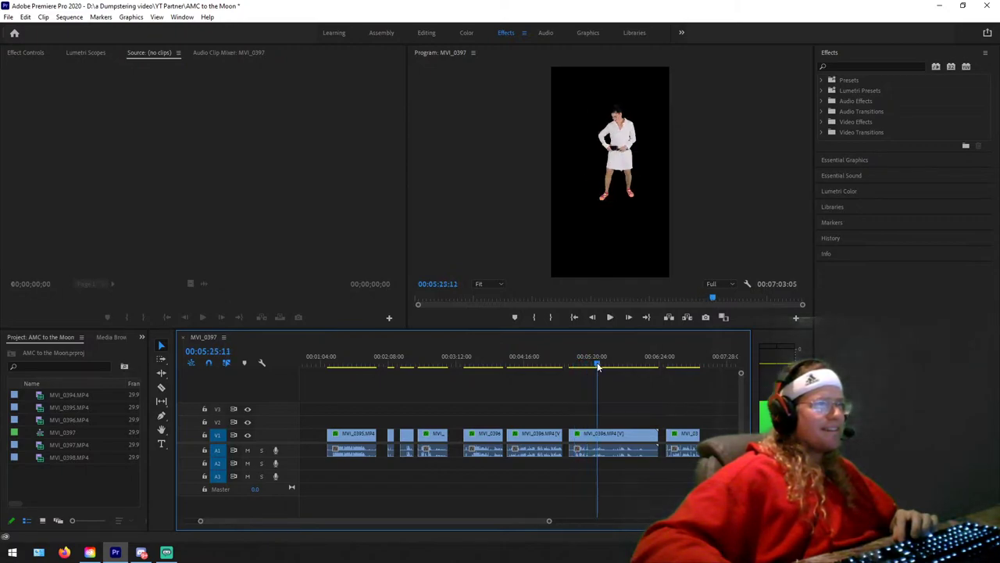
pyautogui.moveTo(669, 371); pyautogui.dragTo(422, 382)
pyautogui.press('space')
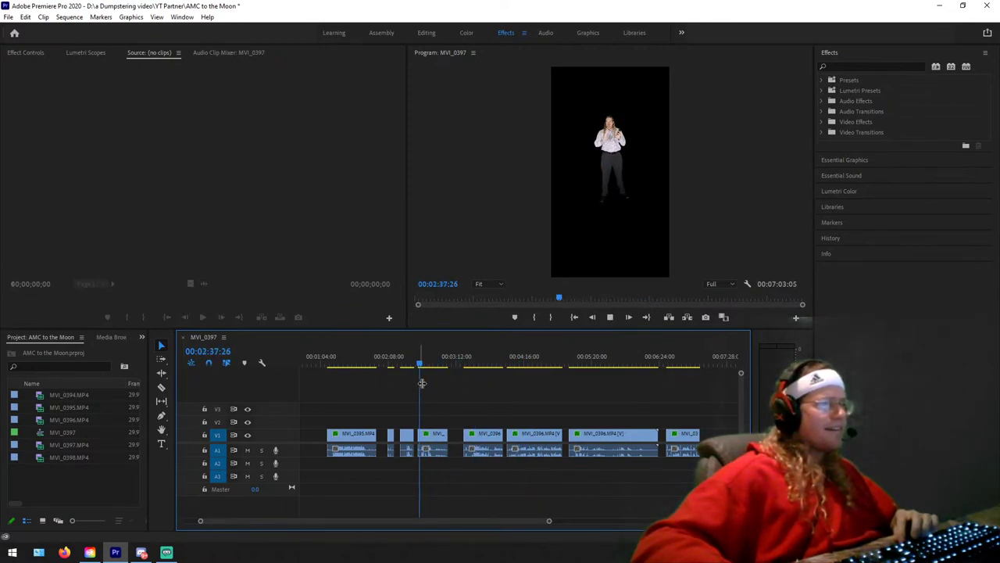
pyautogui.moveTo(548, 520); pyautogui.dragTo(409, 520)
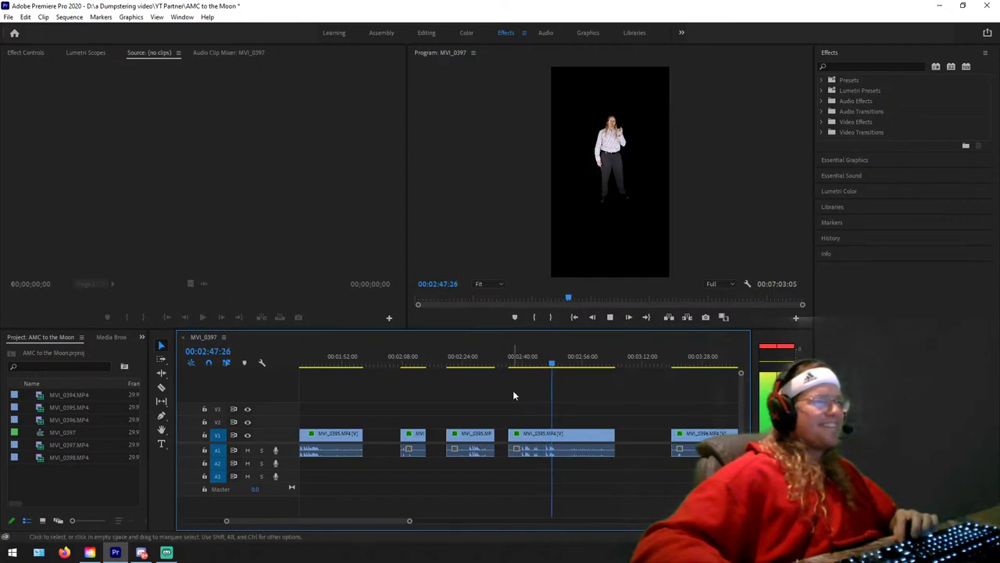
pyautogui.click(523, 365)
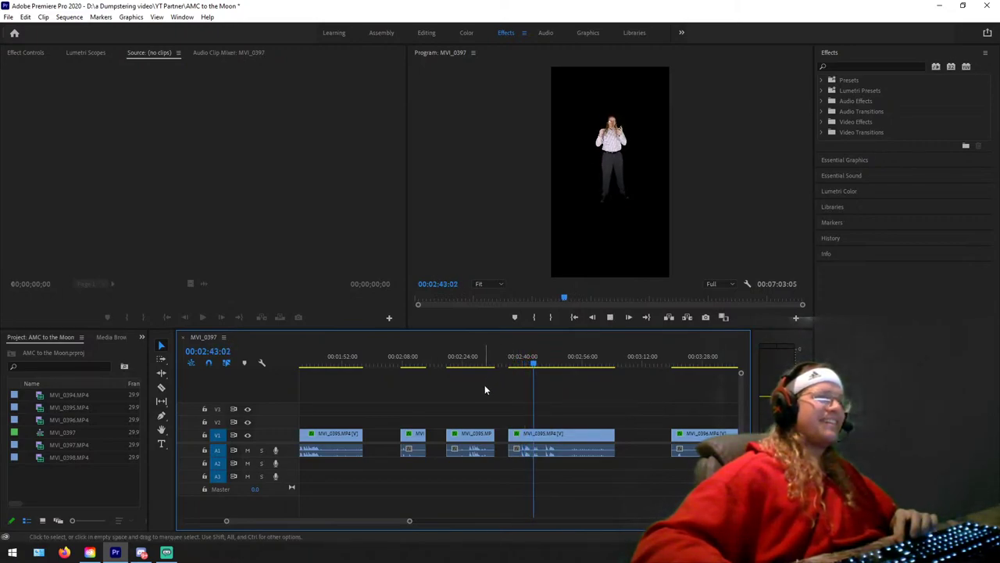
pyautogui.press('space')
# Step: Scrub forward through the later clips to check the footage
pyautogui.hscroll(-4, 449, 398)
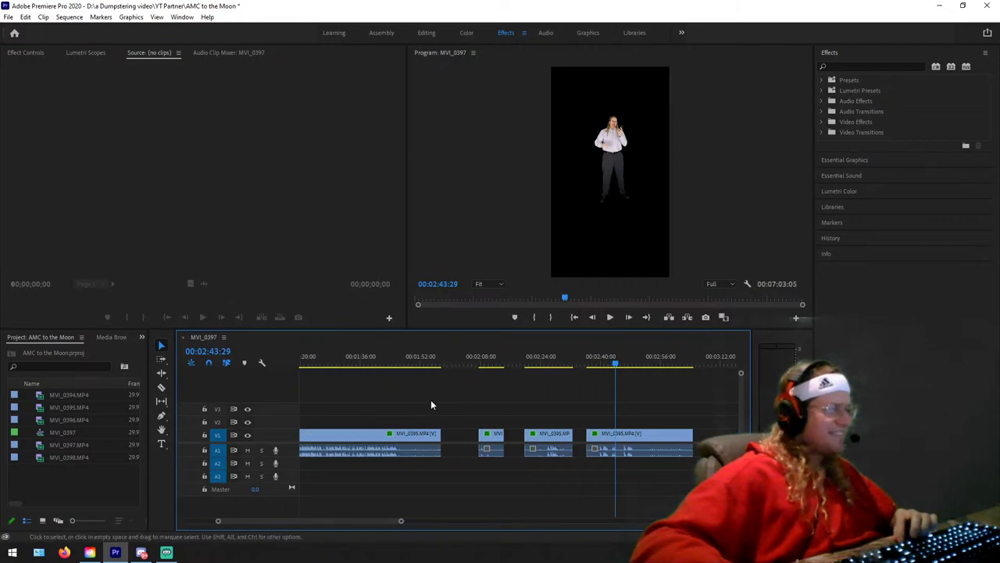
pyautogui.moveTo(445, 367); pyautogui.dragTo(465, 366)
pyautogui.scroll(-3, 543, 486)
pyautogui.hscroll(2, 543, 487)
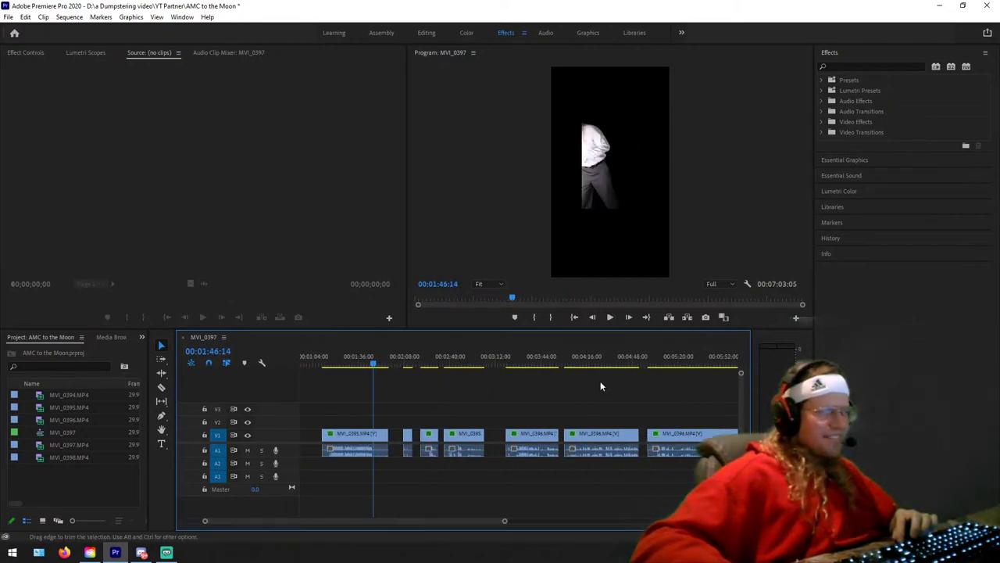
pyautogui.moveTo(582, 361); pyautogui.dragTo(660, 365)
pyautogui.hscroll(4, 626, 380)
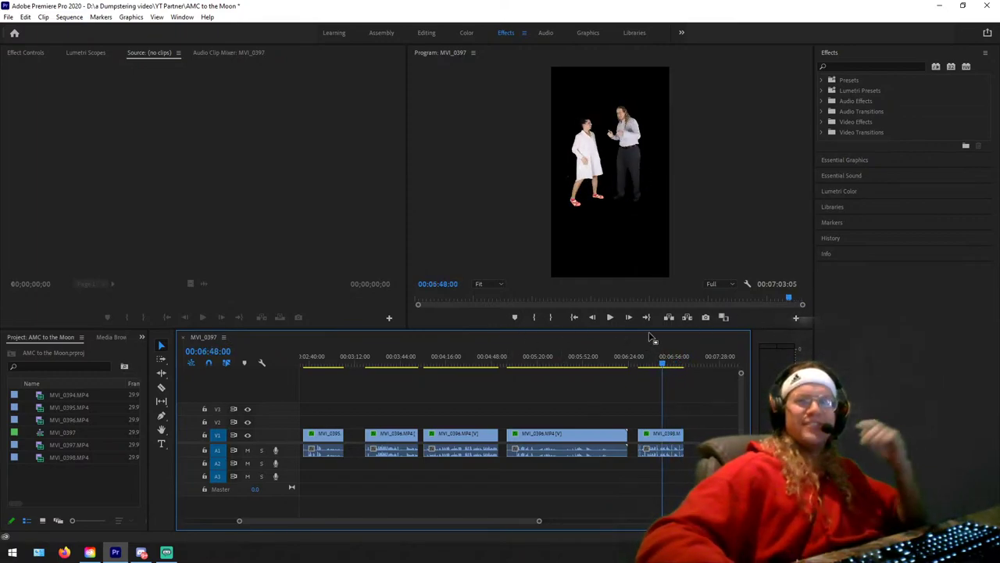
# Step: Save the project, switch to the Editing workspace, and scrub through MVI_0394.MP4
pyautogui.hotkey('ctrl', 's')
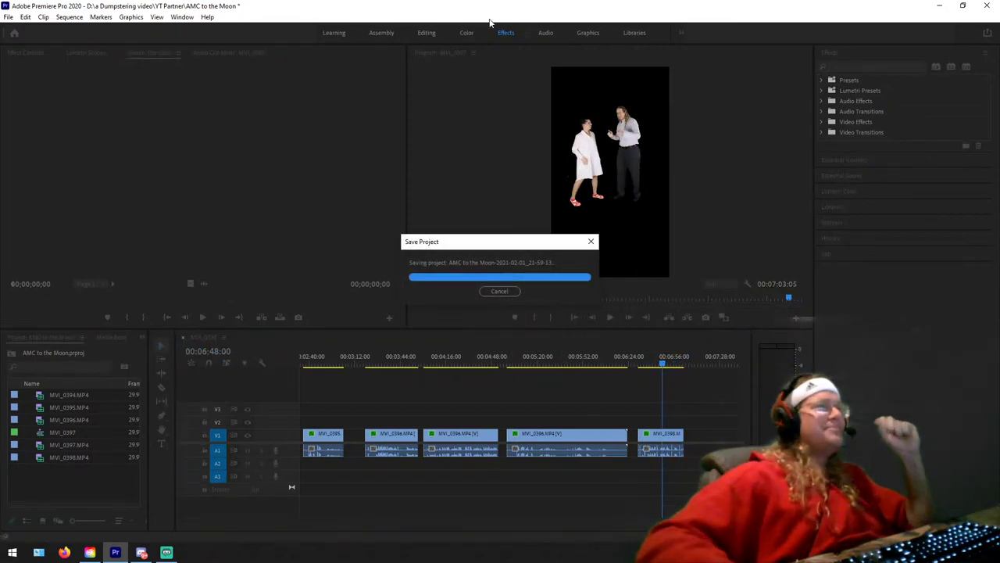
pyautogui.click(429, 32)
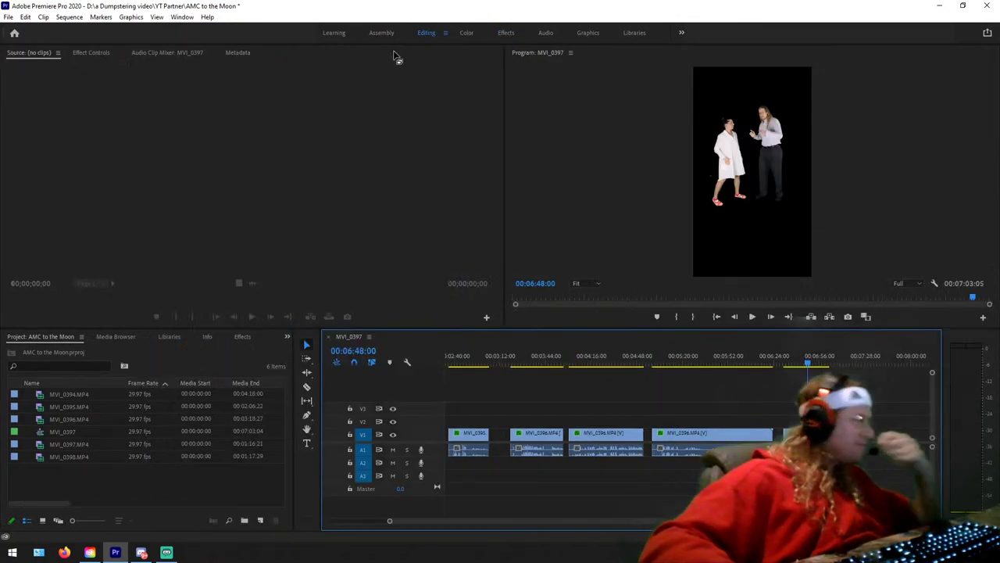
pyautogui.doubleClick(61, 395)
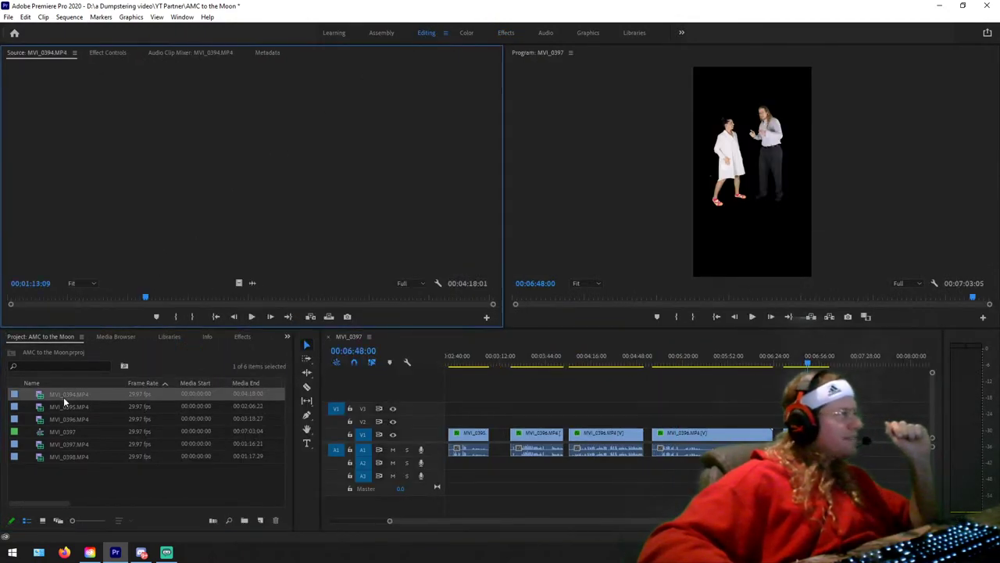
pyautogui.moveTo(81, 297); pyautogui.dragTo(196, 295)
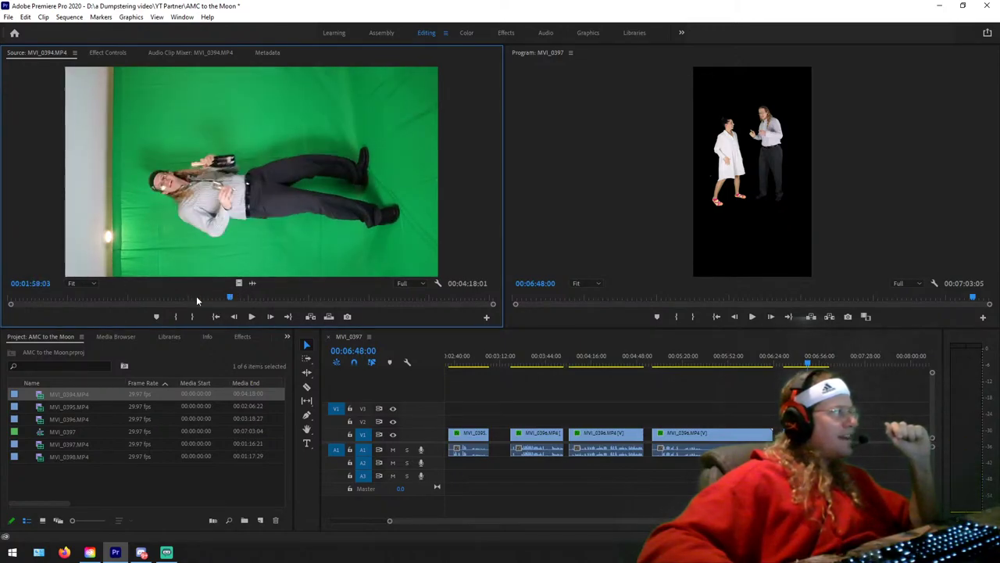
# Step: Preview MVI_0395.MP4 in the Source monitor up to its standing shot
pyautogui.doubleClick(72, 403)
pyautogui.moveTo(62, 300); pyautogui.dragTo(399, 275)
pyautogui.press('space')
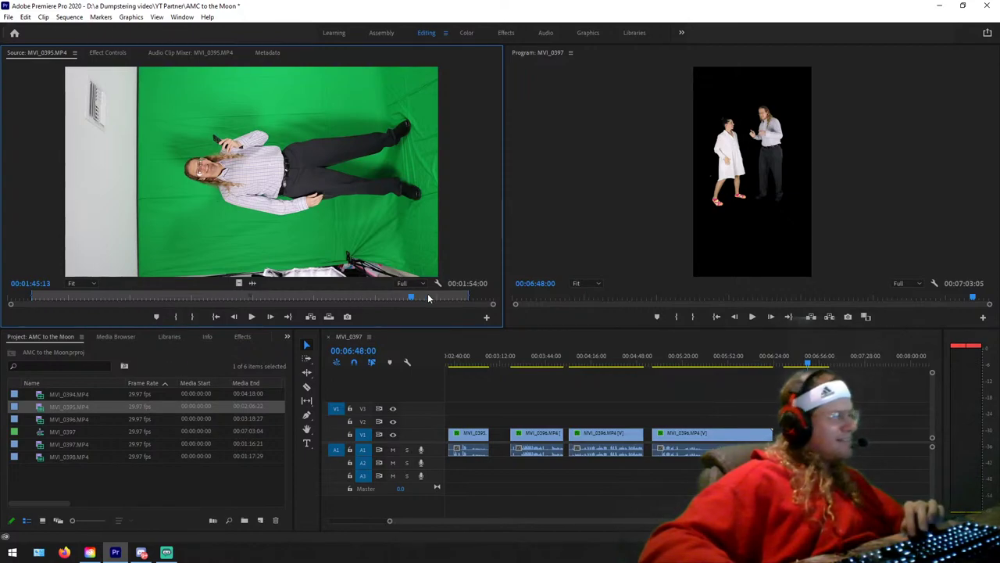
pyautogui.moveTo(429, 296); pyautogui.dragTo(466, 295)
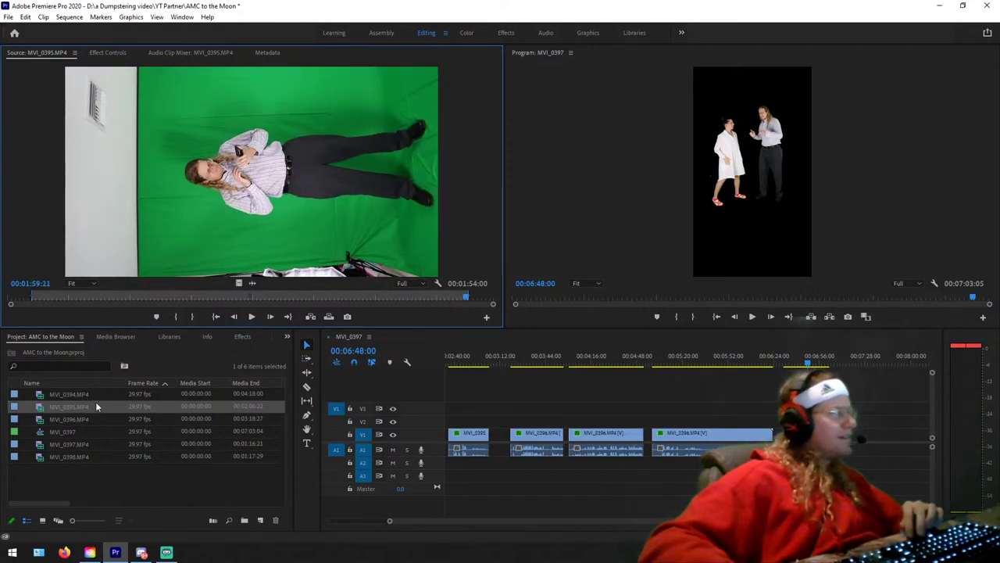
# Step: Open MVI_0396.MP4, then review MVI_0397.MP4 through to about 00:01:13
pyautogui.doubleClick(62, 418)
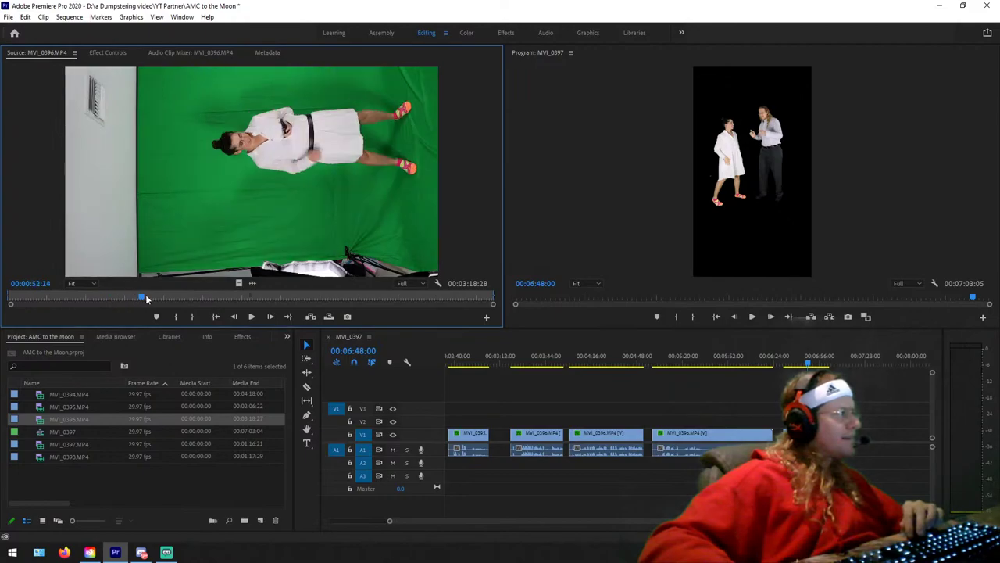
pyautogui.doubleClick(53, 447)
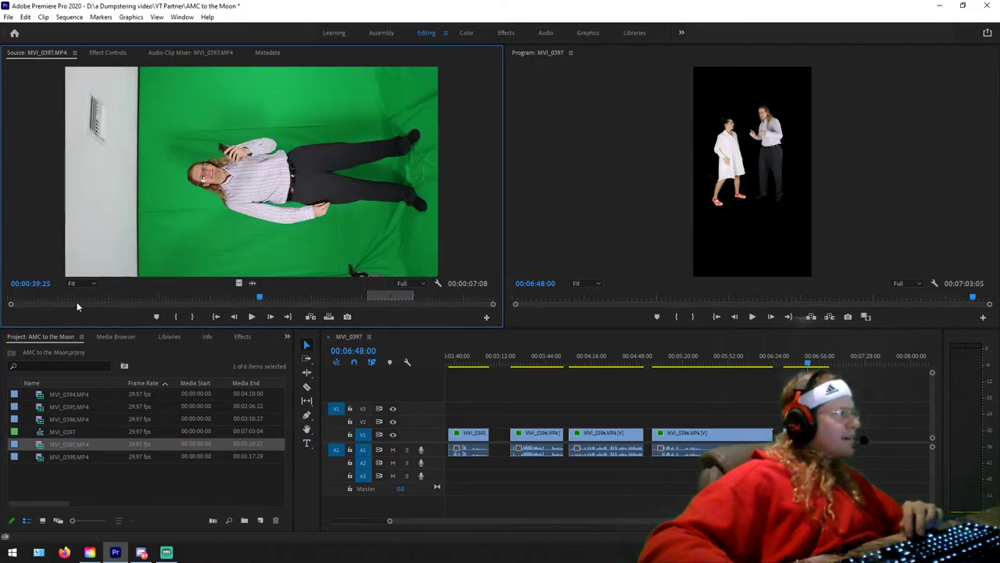
pyautogui.moveTo(45, 303); pyautogui.dragTo(246, 298)
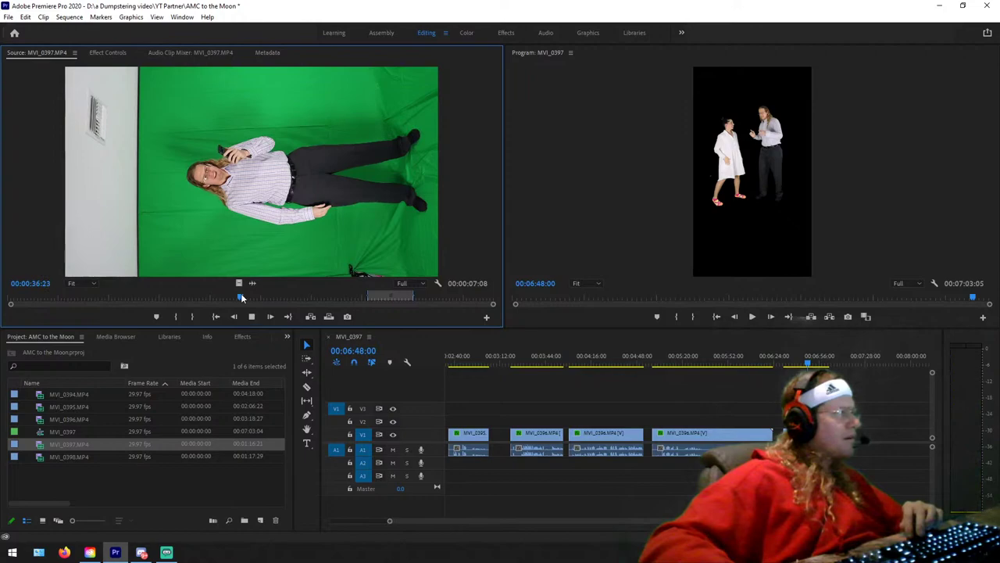
pyautogui.press('space')
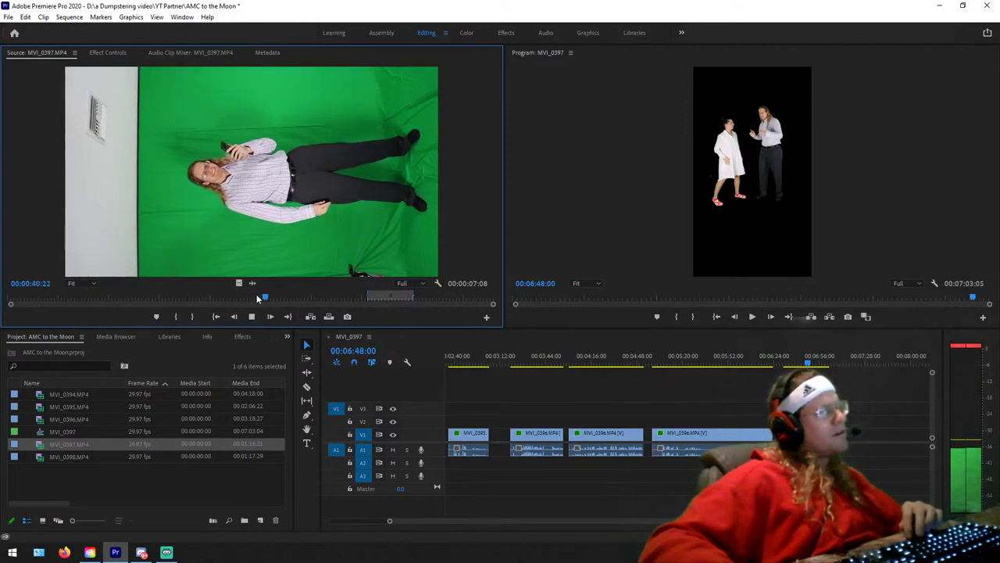
pyautogui.moveTo(263, 297); pyautogui.dragTo(193, 299)
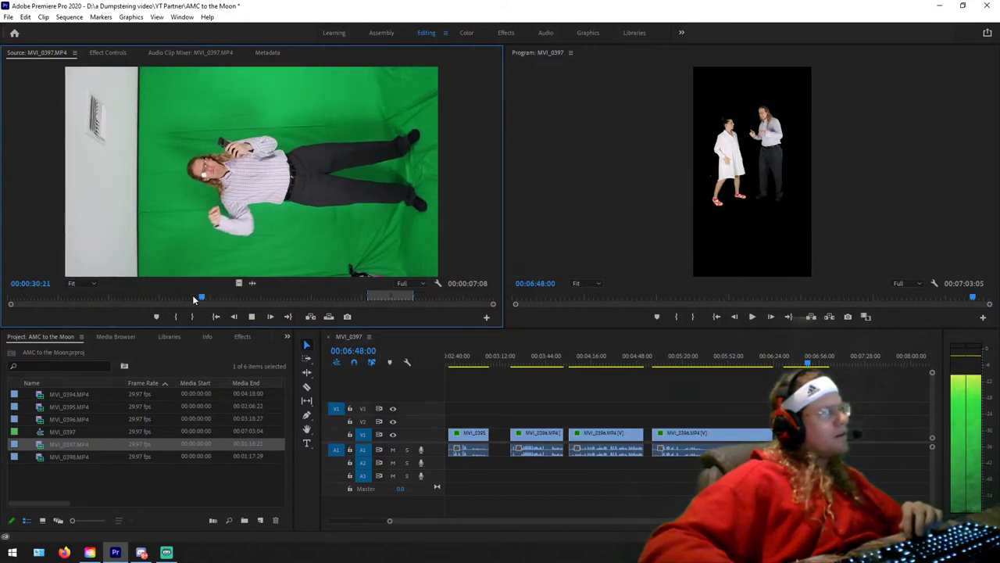
pyautogui.moveTo(194, 300); pyautogui.dragTo(482, 291)
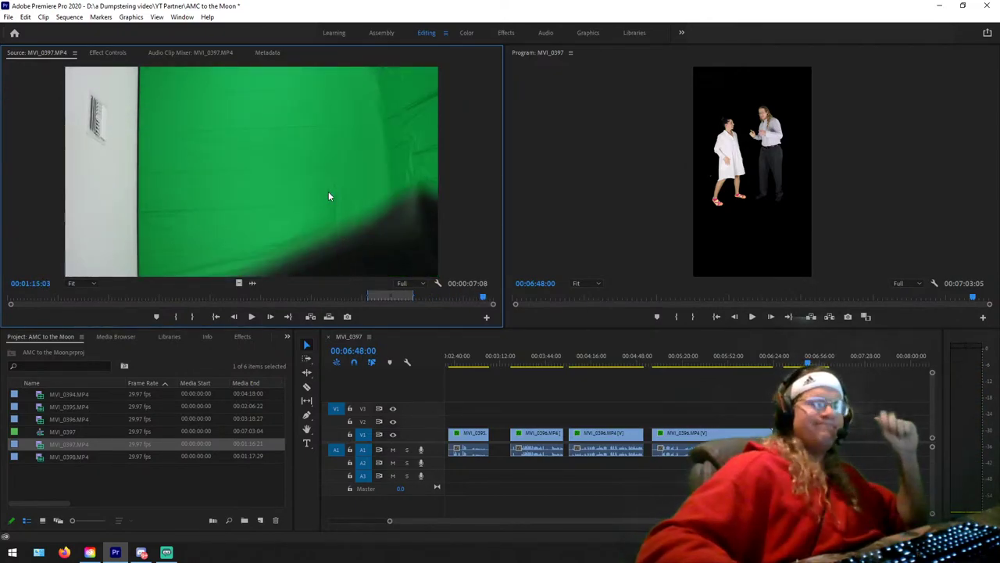
# Step: Jump to 00:03:00:02 and the two-person section, then back to about 4:20
pyautogui.scroll(5, 555, 395)
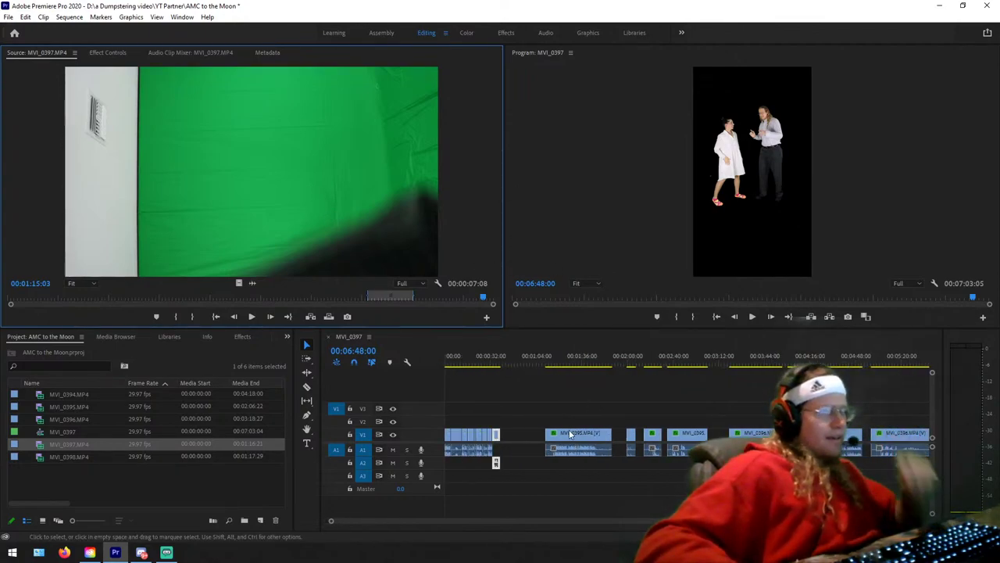
pyautogui.click(708, 356)
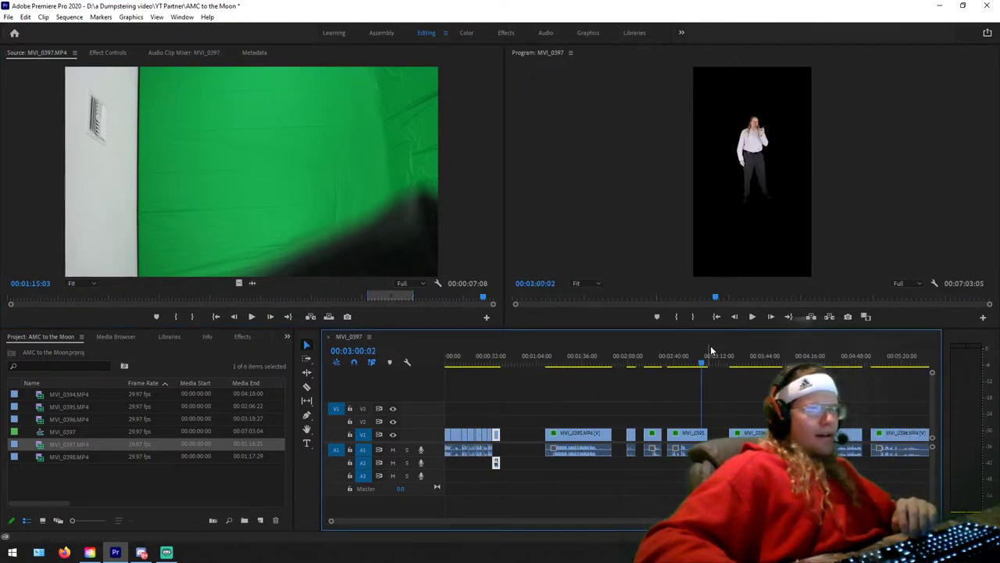
pyautogui.scroll(-4, 727, 358)
pyautogui.scroll(-2, 746, 359)
pyautogui.click(673, 361)
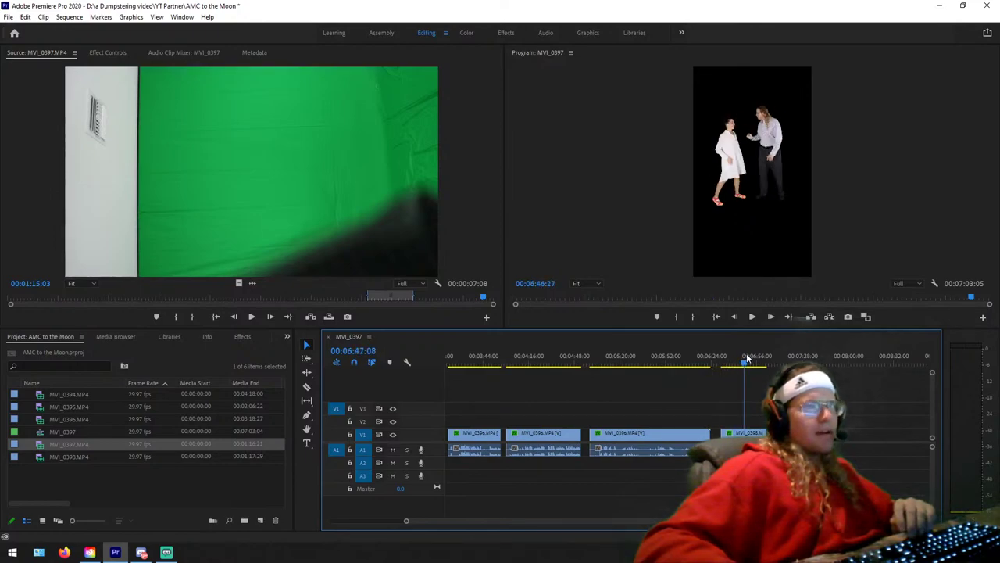
pyautogui.moveTo(673, 360); pyautogui.dragTo(538, 364)
pyautogui.scroll(3, 495, 364)
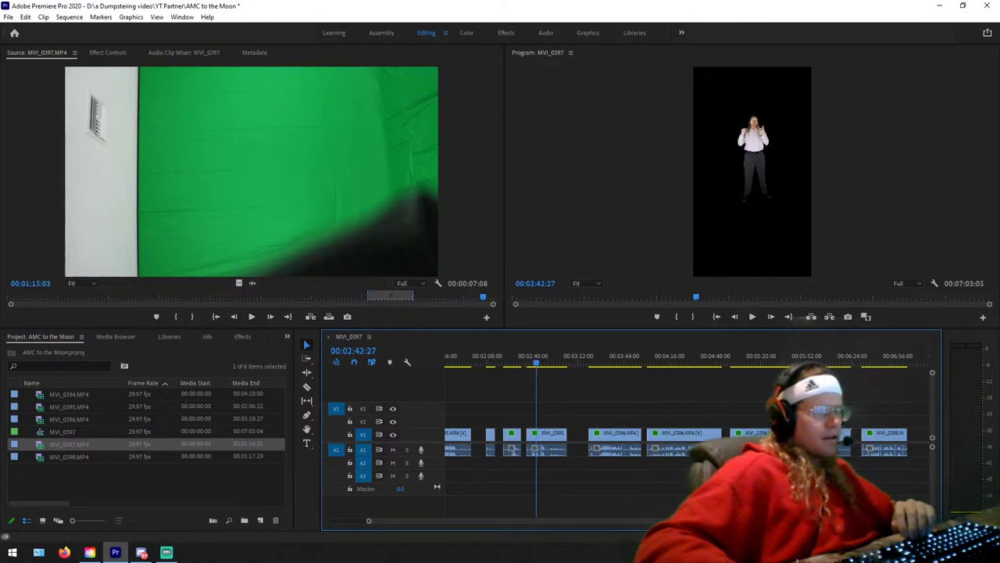
# Step: Zoom in and play the sequence from 00:02:40:00, stopping near 2:42
pyautogui.press('=')
pyautogui.press('=')
pyautogui.press('=')
pyautogui.moveTo(688, 361); pyautogui.dragTo(653, 361)
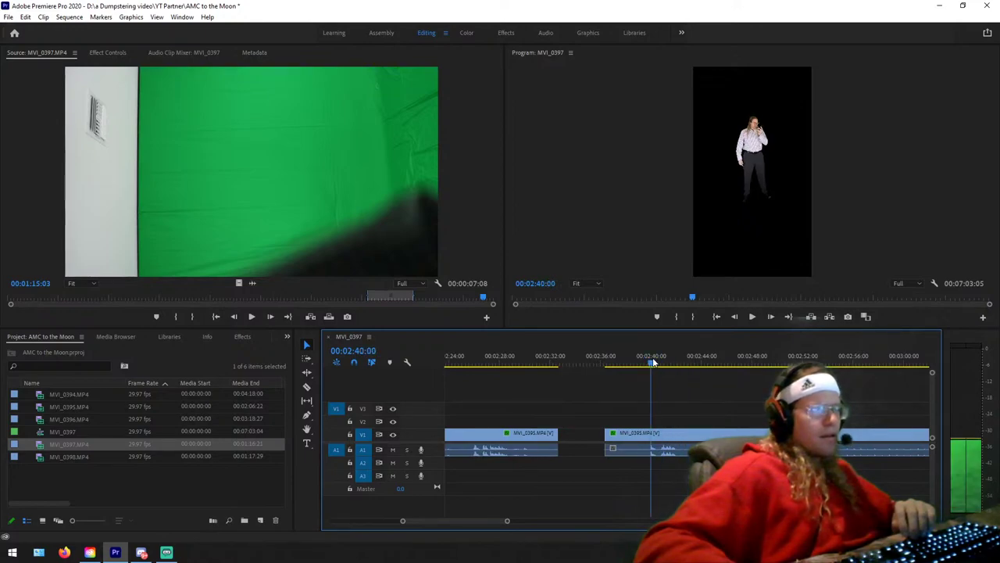
pyautogui.press('space')
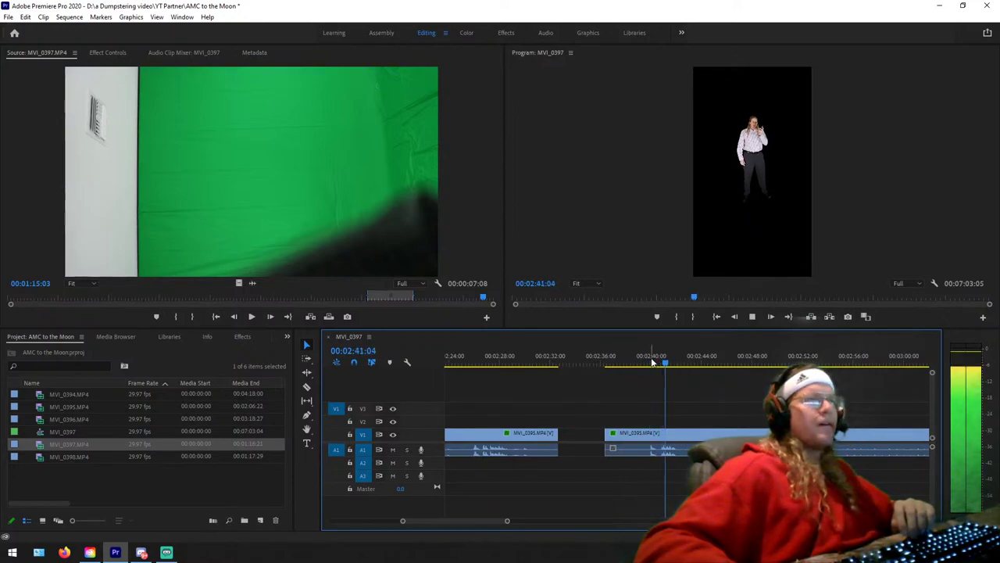
pyautogui.press('space')
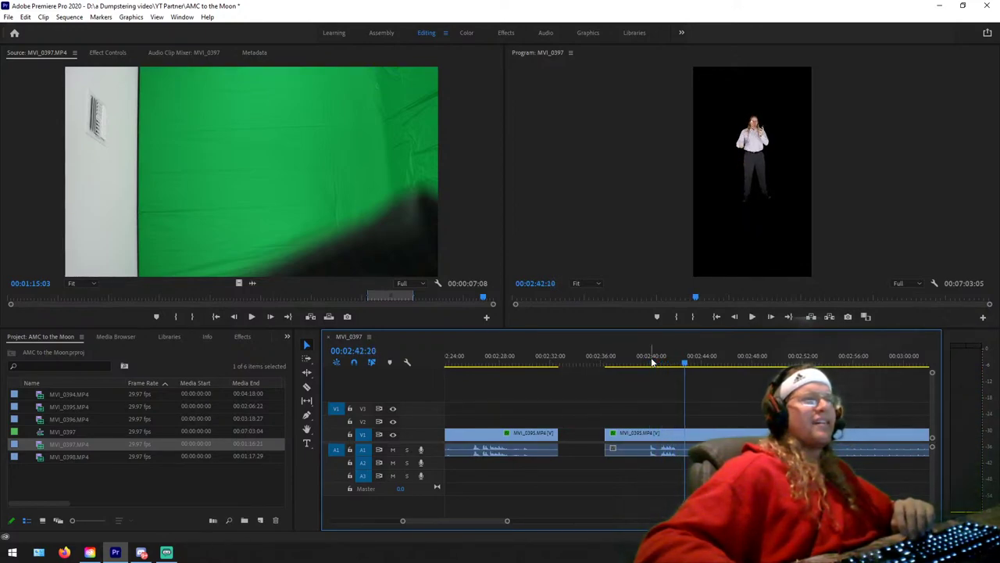
pyautogui.moveTo(676, 362); pyautogui.dragTo(678, 363)
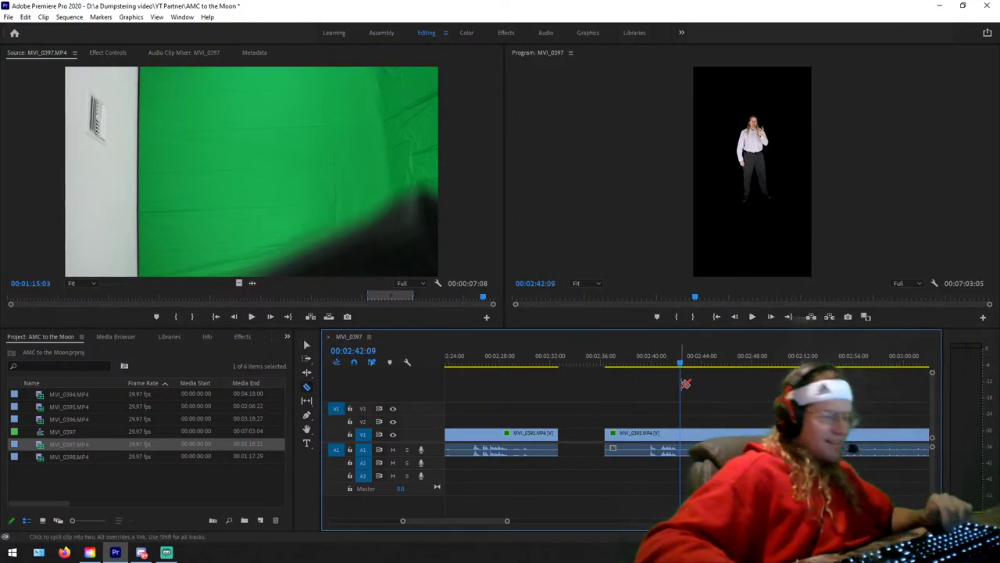
# Step: With the Razor tool, review 00:02:45:21–00:02:50:12 and park at 00:02:49:26
pyautogui.press('c')
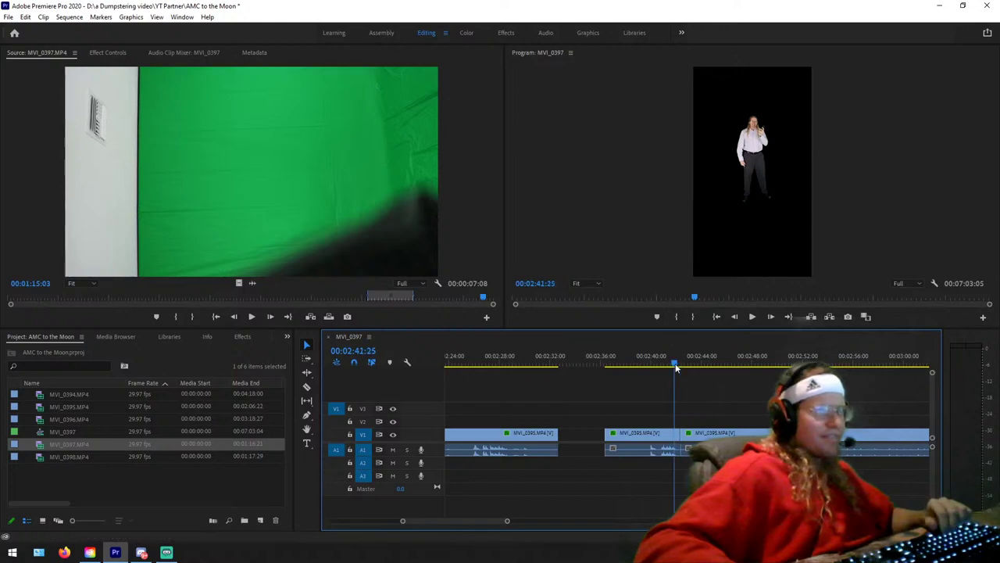
pyautogui.hotkey('shift', 'Left')
pyautogui.hotkey('shift', 'Left')
pyautogui.hotkey('shift', 'Left')
pyautogui.hotkey('shift', 'Left')
pyautogui.hotkey('shift', 'Left')
pyautogui.hotkey('shift', 'Left')
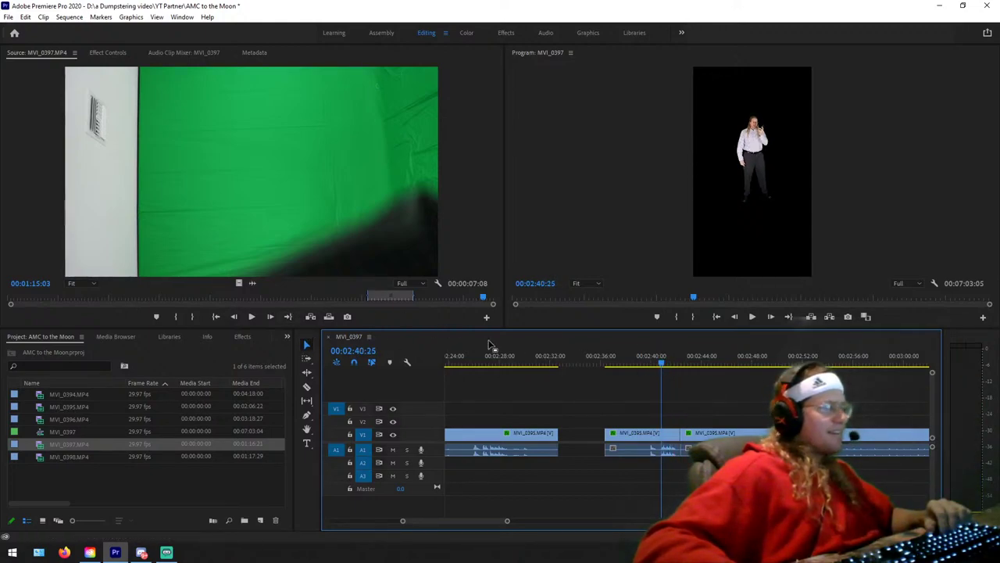
pyautogui.click(724, 364)
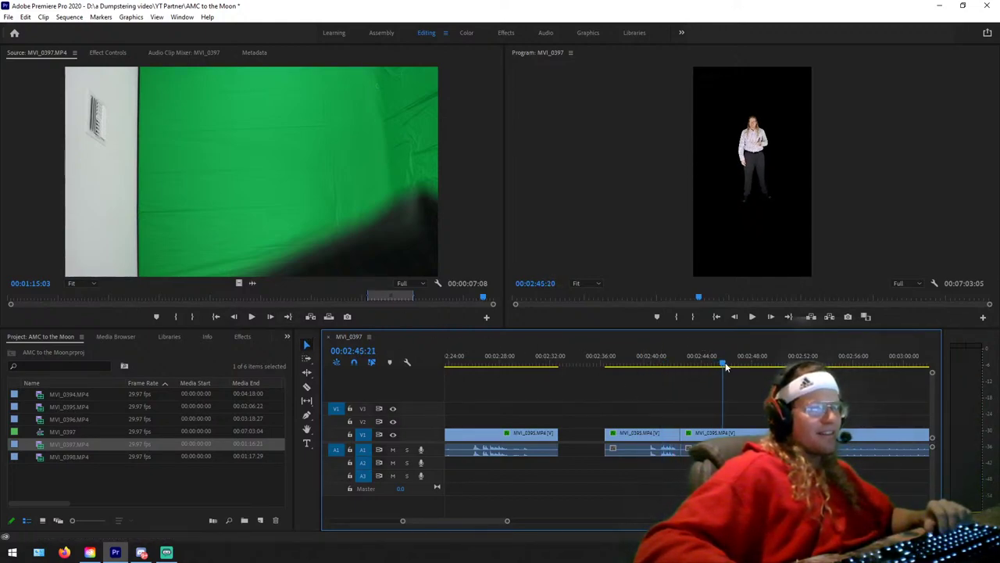
pyautogui.press('space')
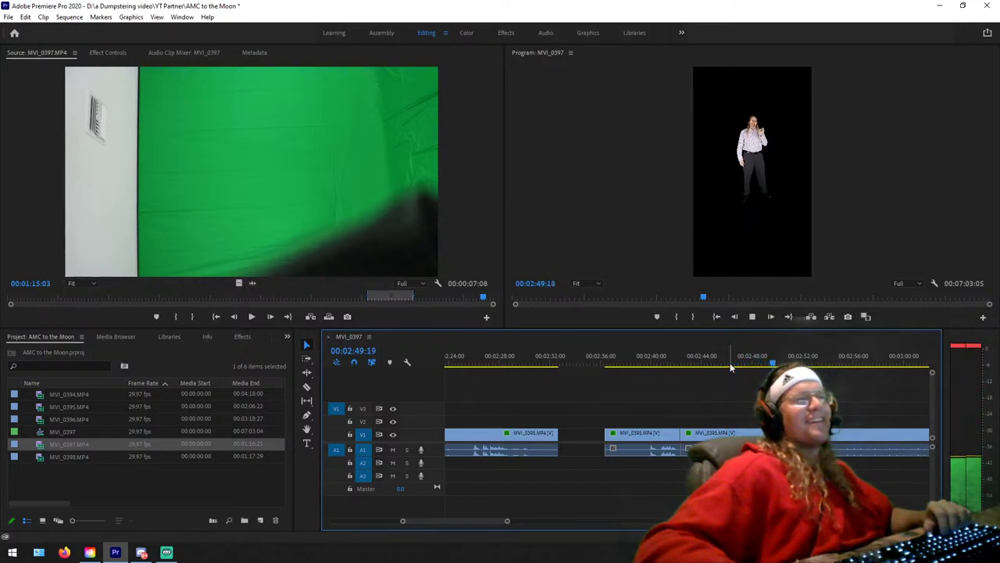
pyautogui.press('space')
pyautogui.press('c')
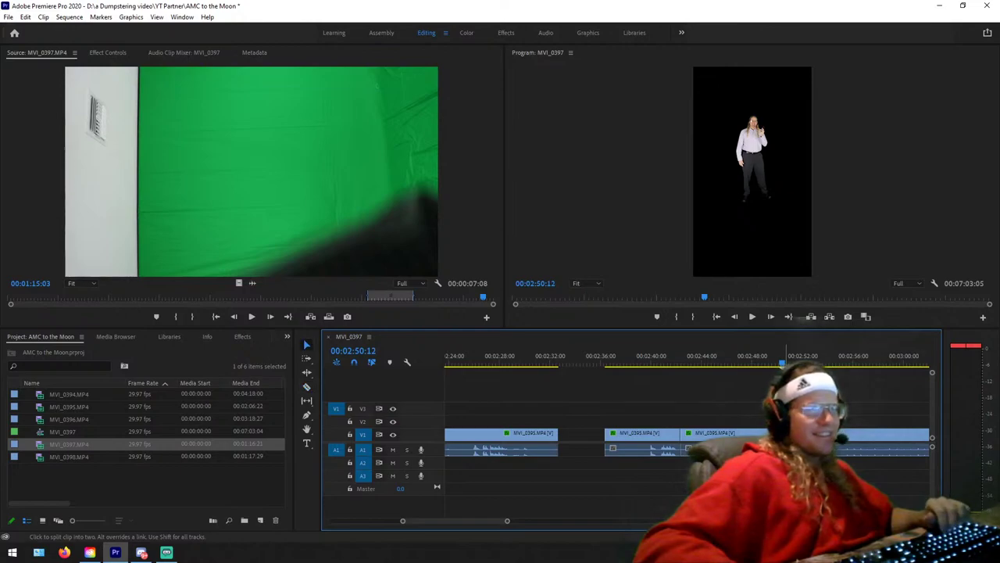
pyautogui.click(774, 364)
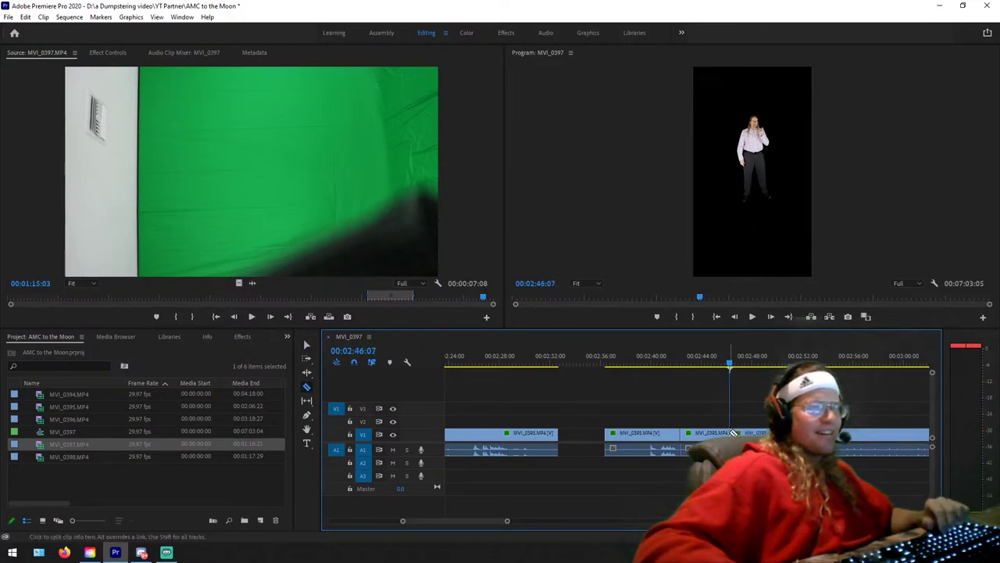
# Step: Drag the V1 clip near the sequence start and review it at 00:00:36:03 and 00:04:16:03
pyautogui.press('-')
pyautogui.press('-')
pyautogui.press('-')
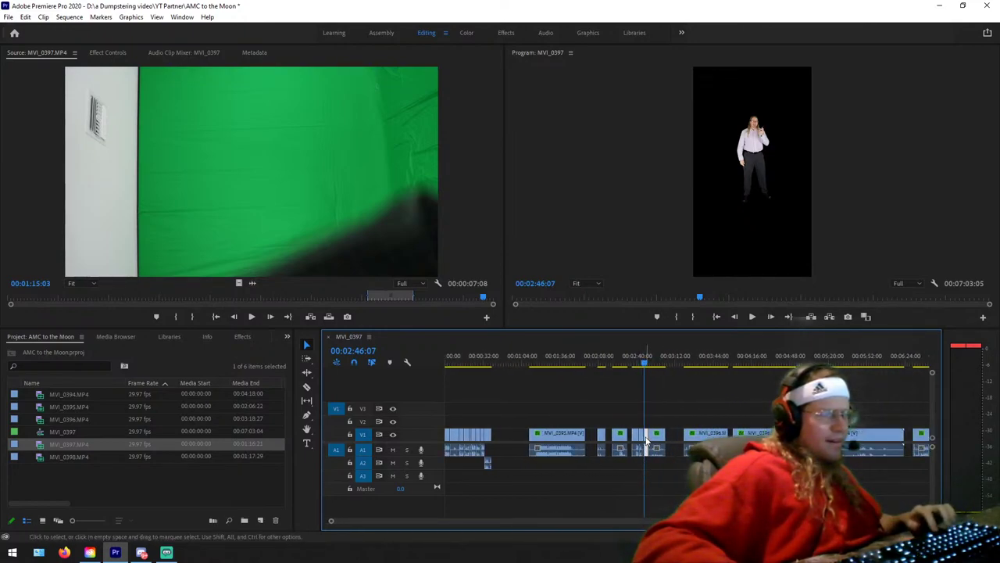
pyautogui.moveTo(646, 440); pyautogui.dragTo(506, 440)
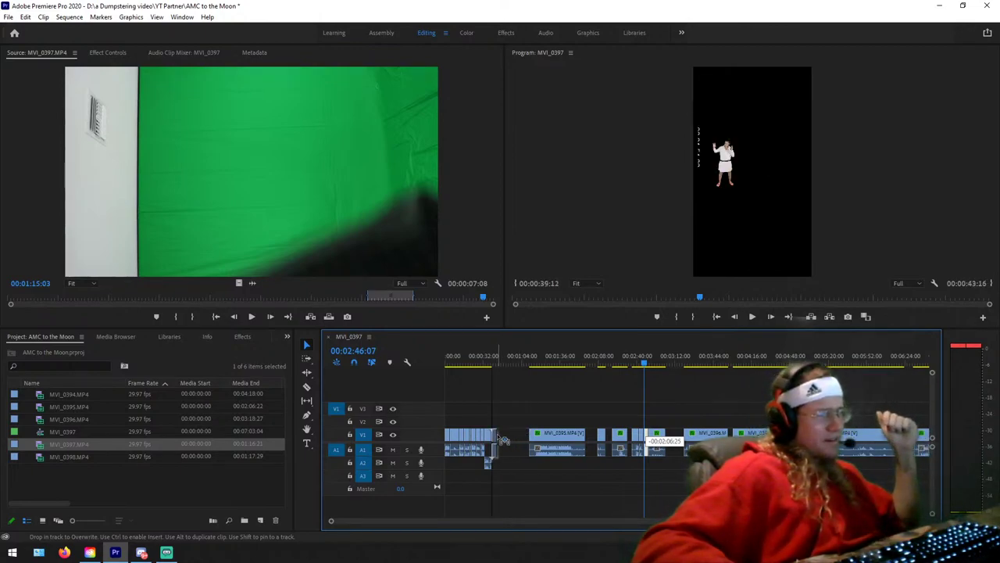
pyautogui.click(492, 358)
pyautogui.moveTo(492, 358); pyautogui.dragTo(490, 358)
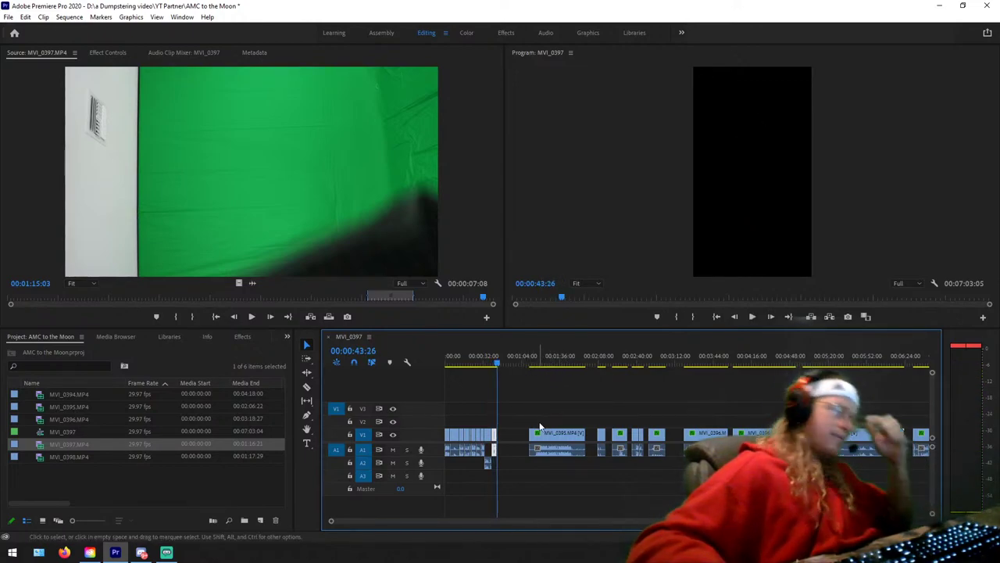
pyautogui.hscroll(3, 547, 377)
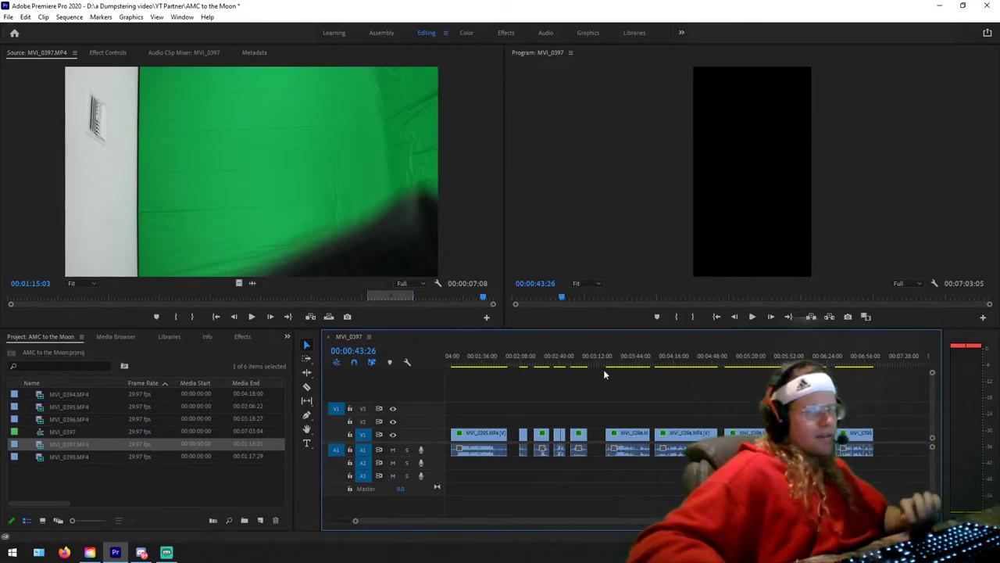
pyautogui.moveTo(615, 364); pyautogui.dragTo(672, 365)
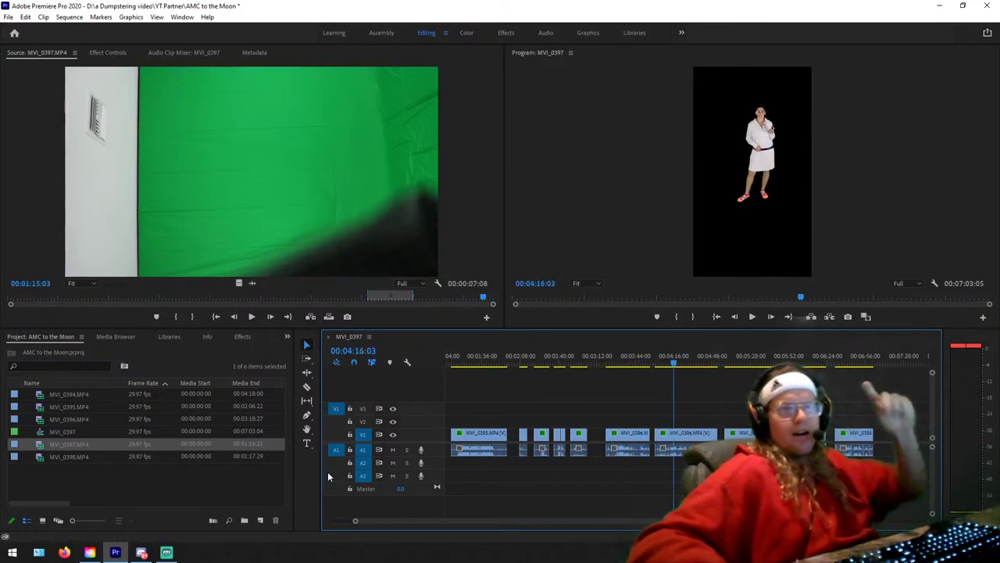
pyautogui.click(64, 551)
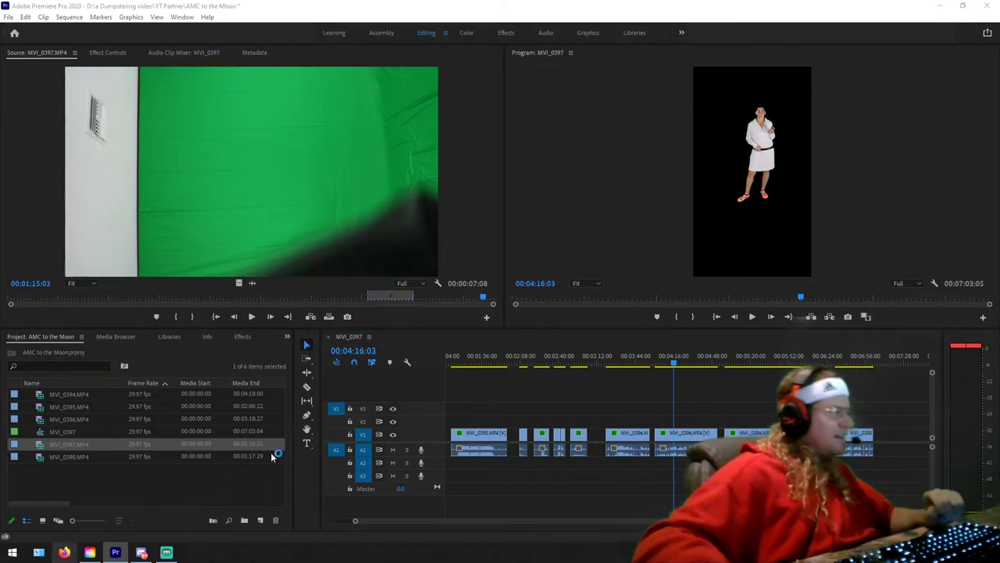
# Step: Search Google for 'stock climbing gif' from the Firefox address bar
pyautogui.click(311, 29)
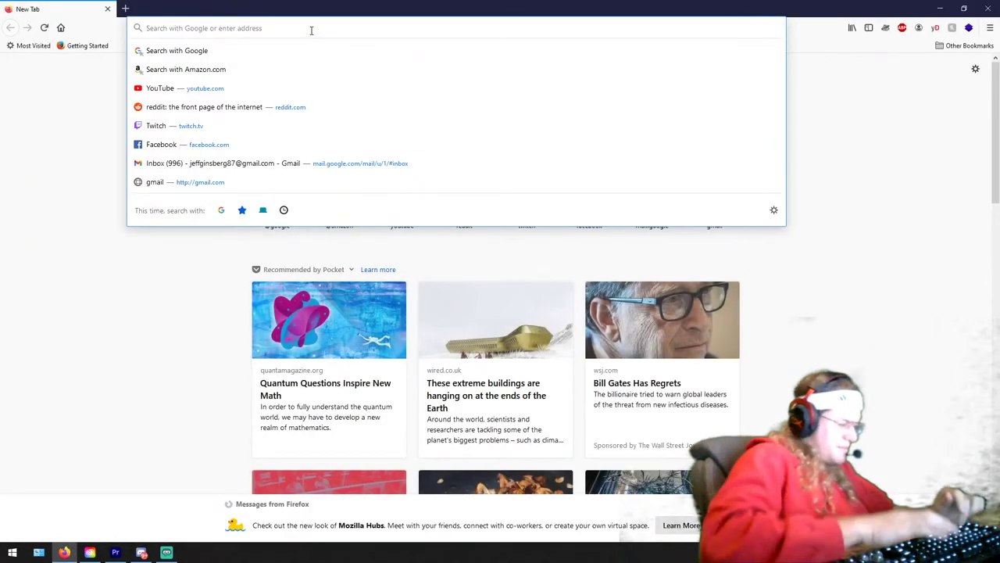
pyautogui.write('stock climbi')
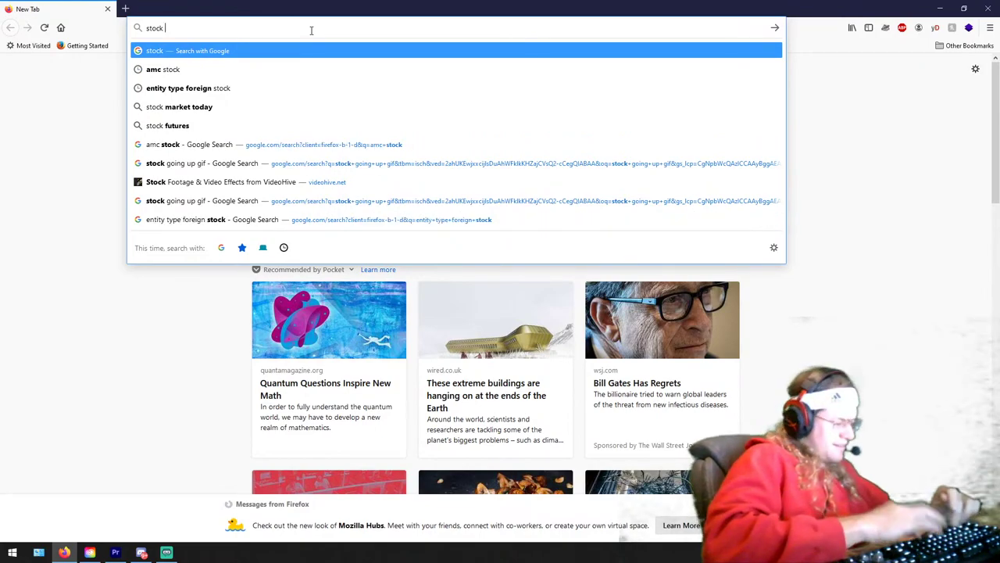
pyautogui.write('ng ')
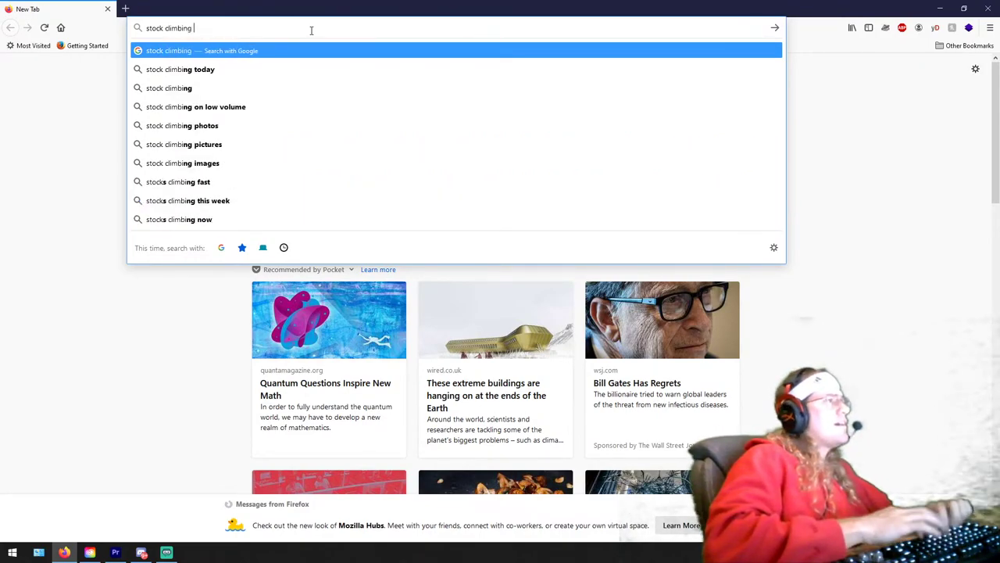
pyautogui.write('gif')
pyautogui.press('Return')
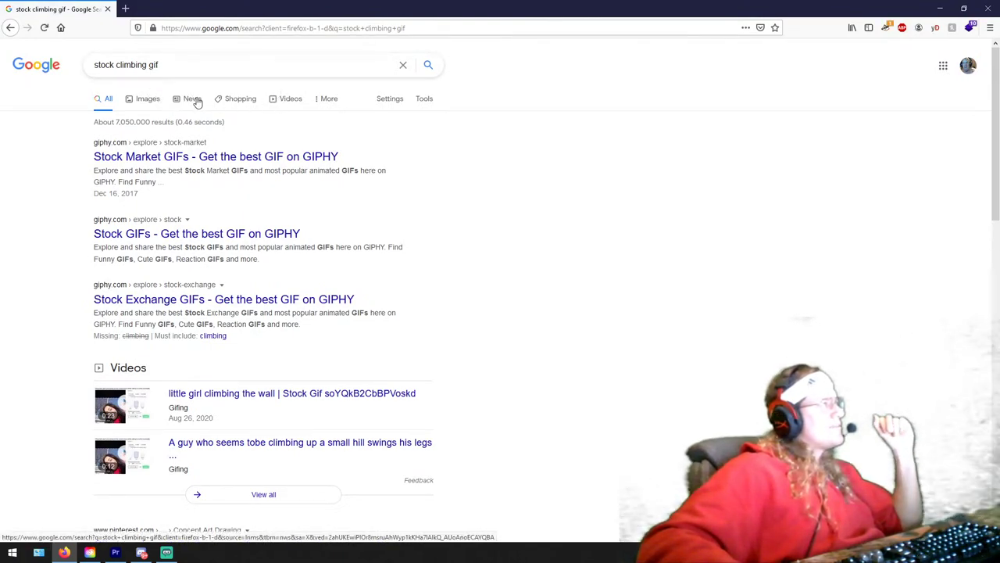
# Step: Show image results for 'stock climbing gif' and preview the Stock Crash and Latest Wojak GIFs
pyautogui.click(147, 101)
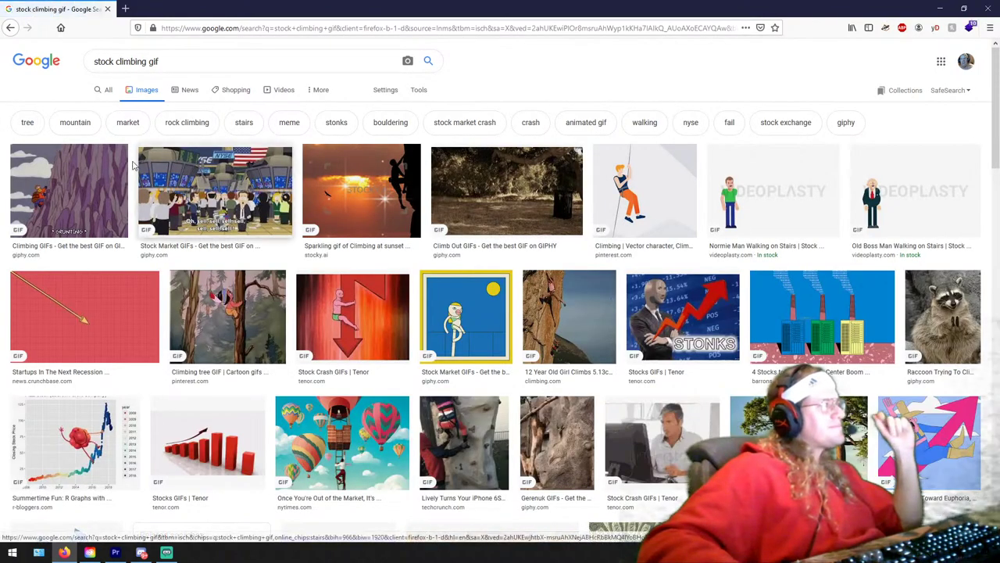
pyautogui.click(348, 316)
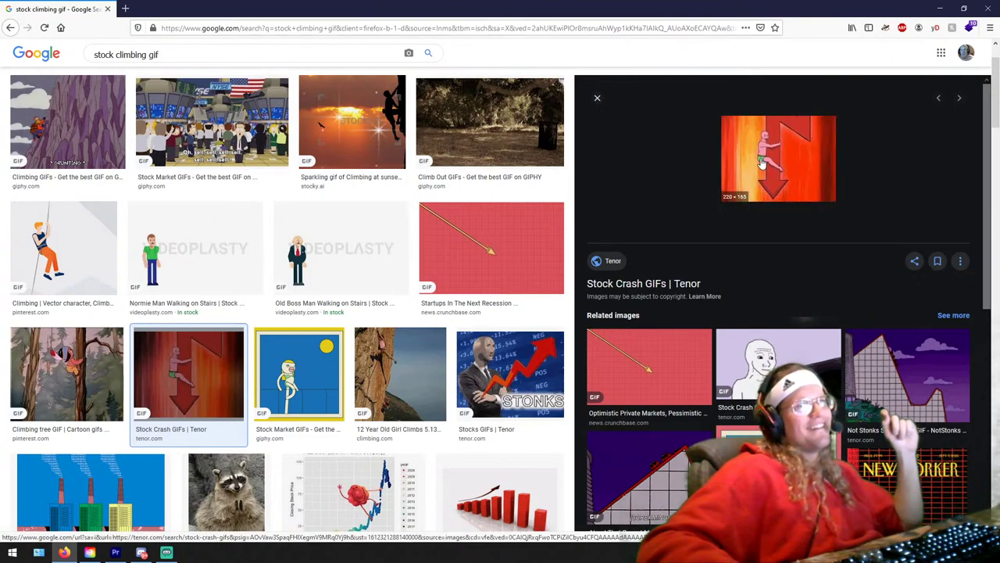
pyautogui.click(755, 369)
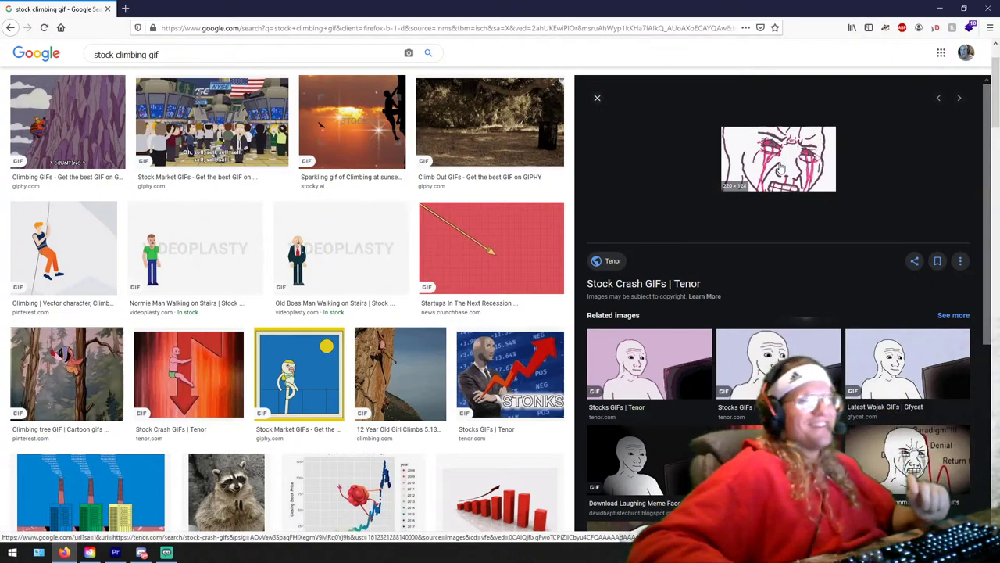
pyautogui.click(863, 367)
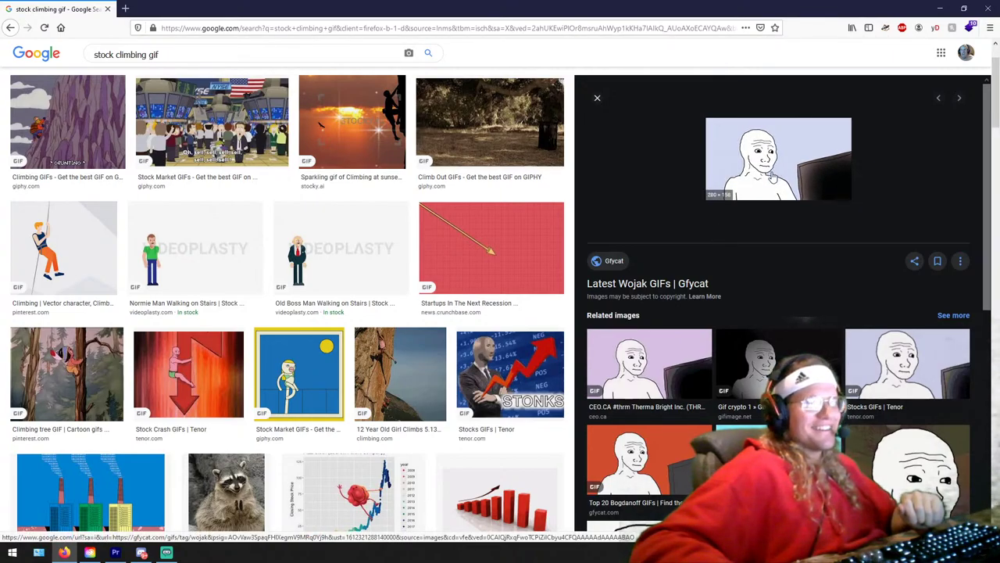
# Step: Browse further down the results and preview the Smug Wojak GIF
pyautogui.scroll(-3, 663, 336)
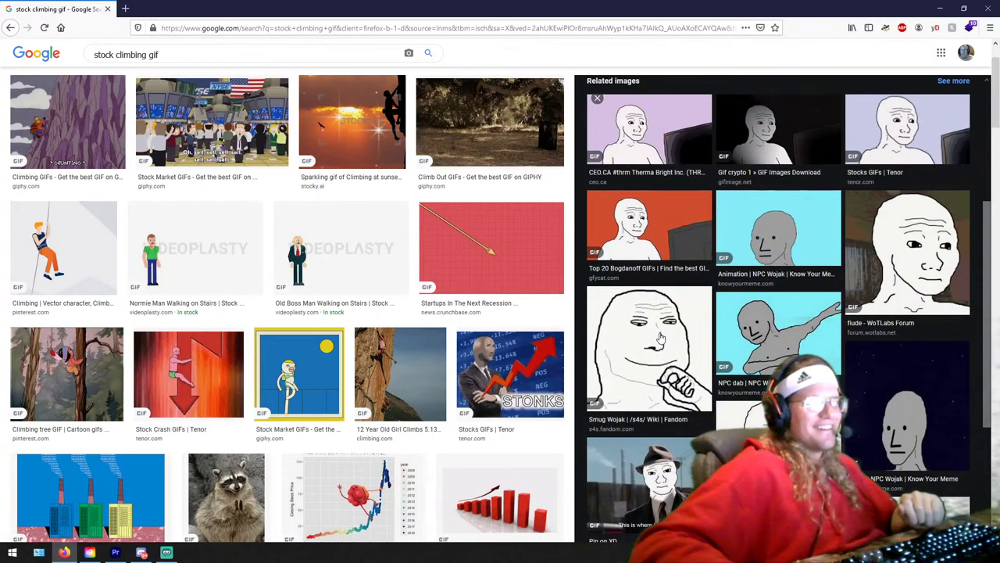
pyautogui.scroll(3, 660, 337)
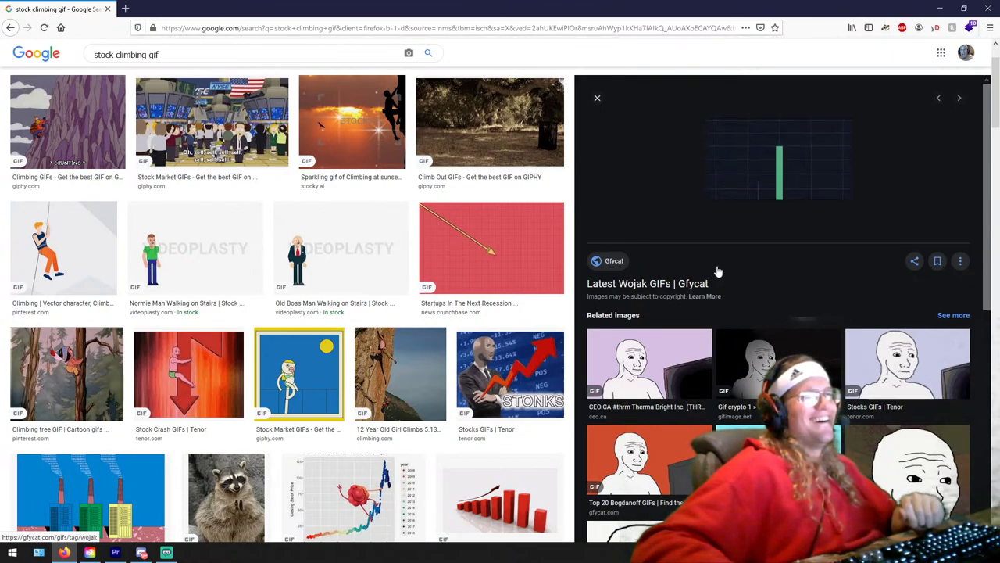
pyautogui.scroll(-5, 718, 271)
pyautogui.click(697, 323)
pyautogui.scroll(1, 698, 324)
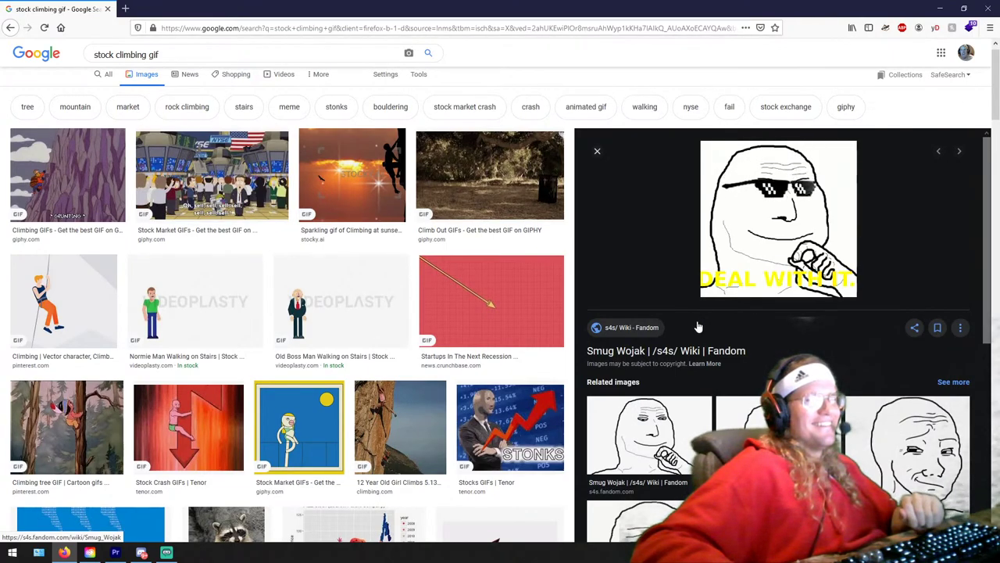
pyautogui.scroll(-3, 698, 327)
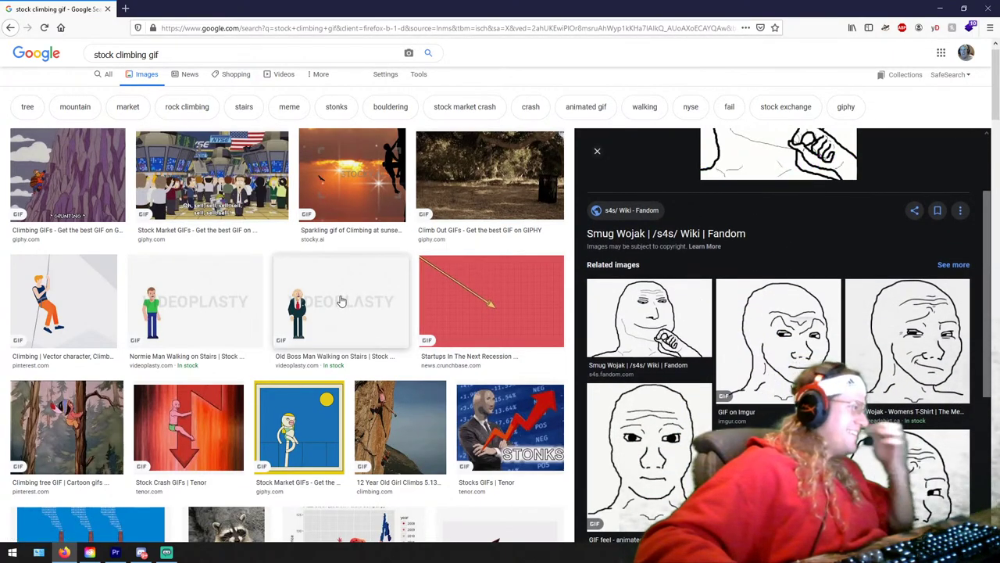
pyautogui.scroll(1, 341, 301)
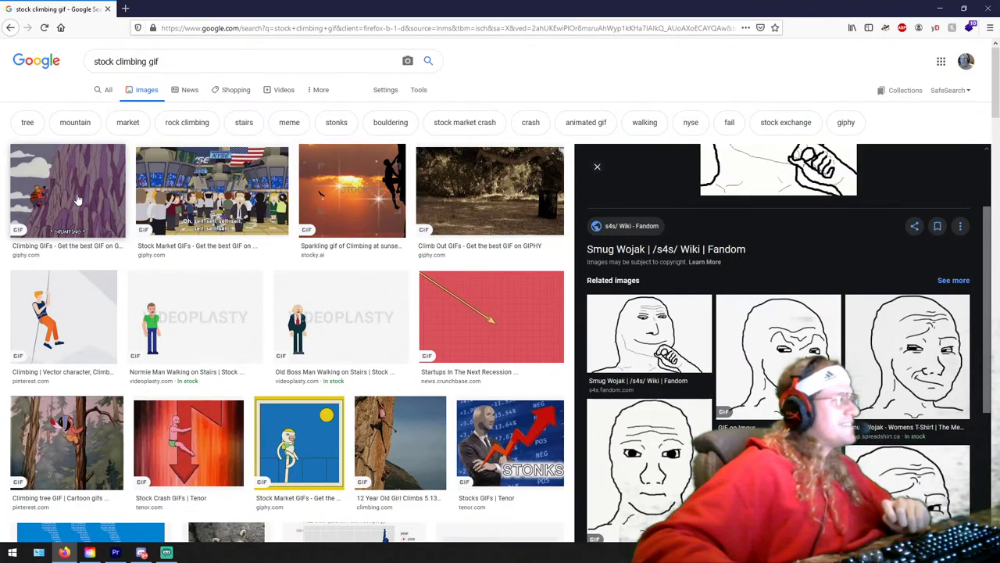
pyautogui.scroll(-10, 145, 224)
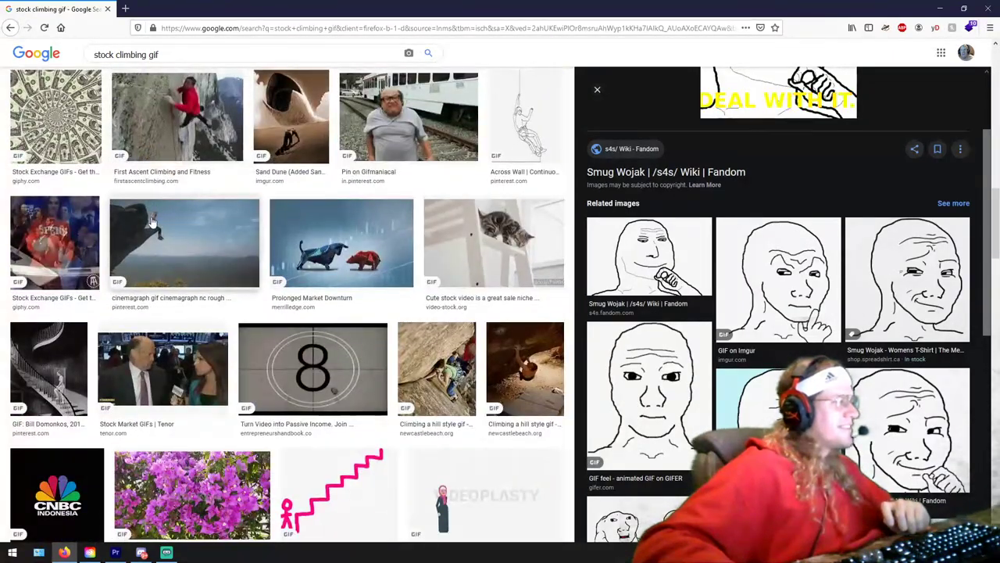
pyautogui.scroll(-7, 157, 222)
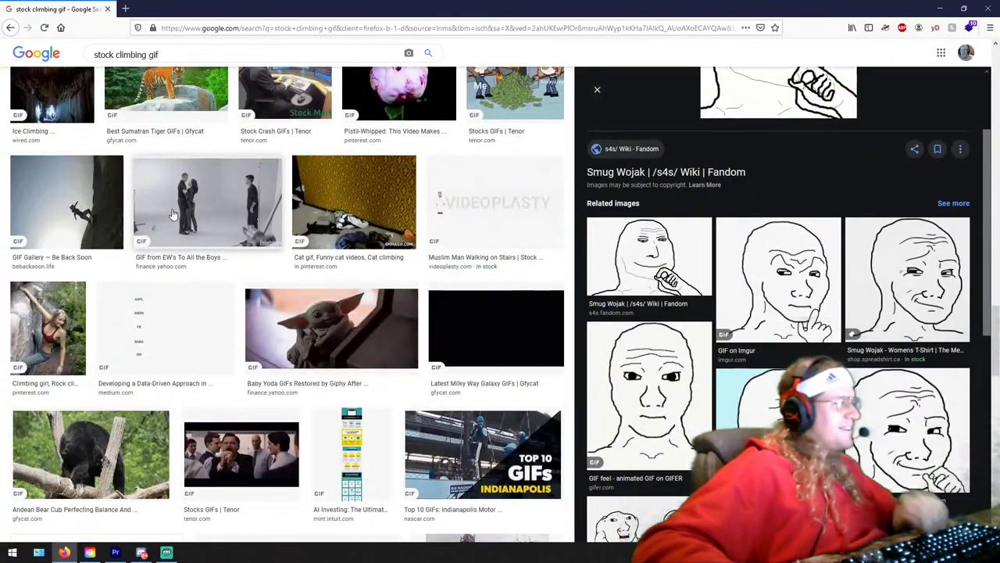
pyautogui.scroll(-6, 174, 213)
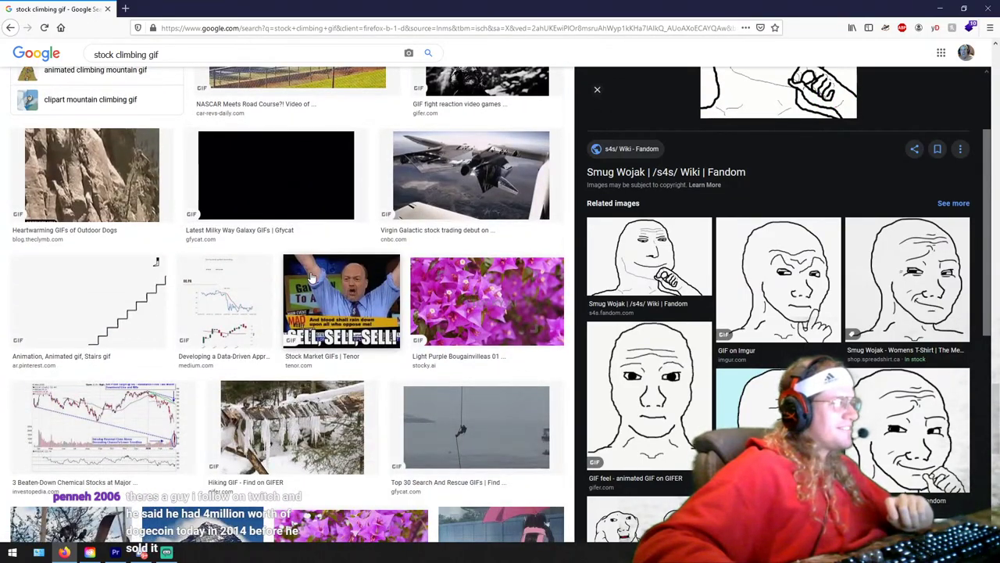
pyautogui.scroll(8, 313, 279)
pyautogui.scroll(-8, 316, 279)
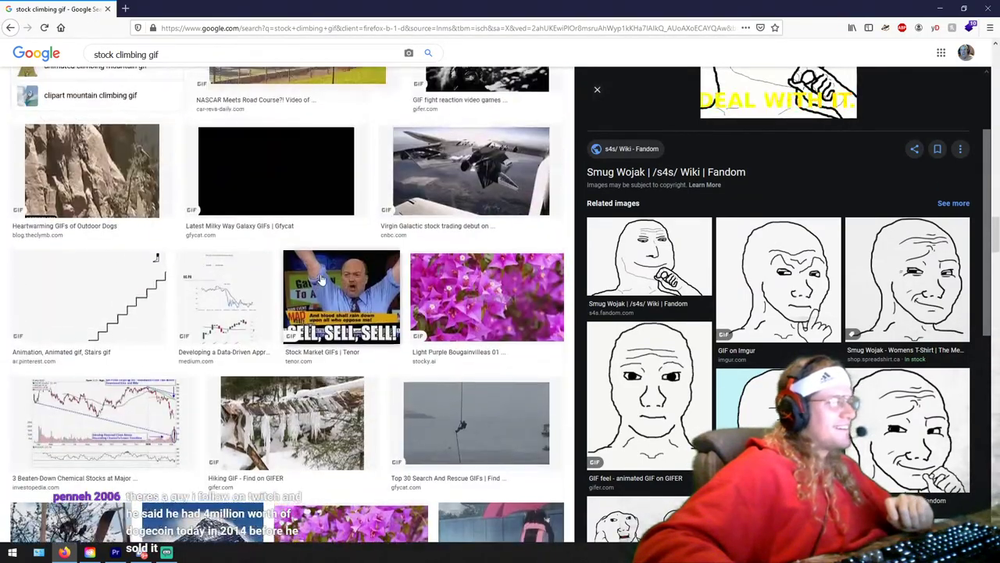
pyautogui.scroll(15, 320, 279)
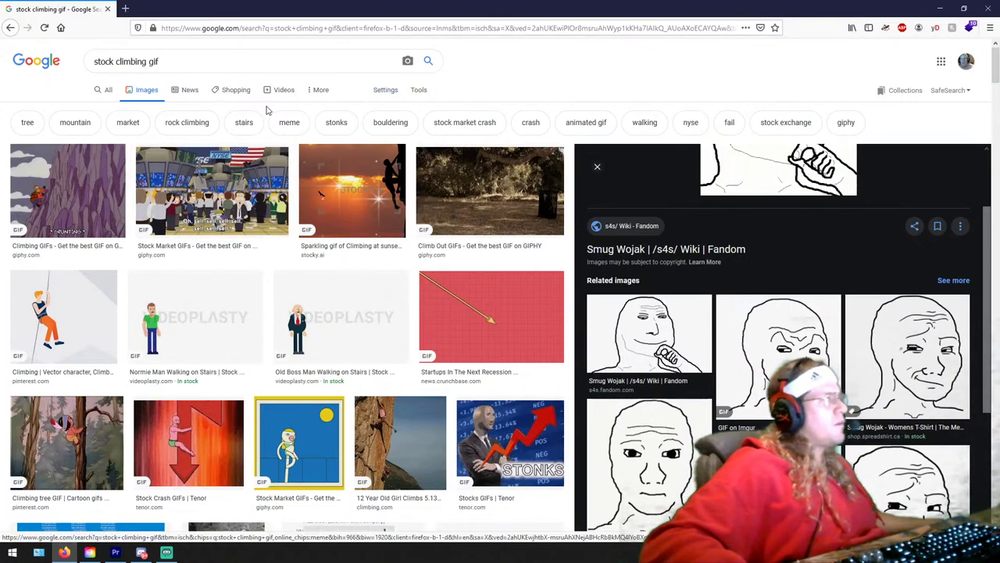
# Step: Search images for 'stock going up gif' and preview the Opendoor and Up, Up, And Away GIFs
pyautogui.tripleClick(217, 66)
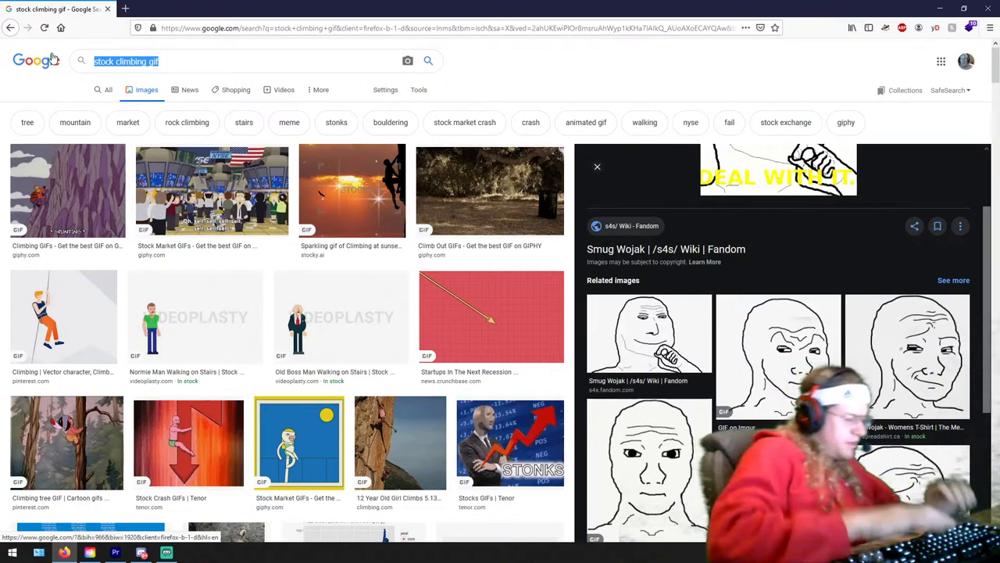
pyautogui.write('stock going up')
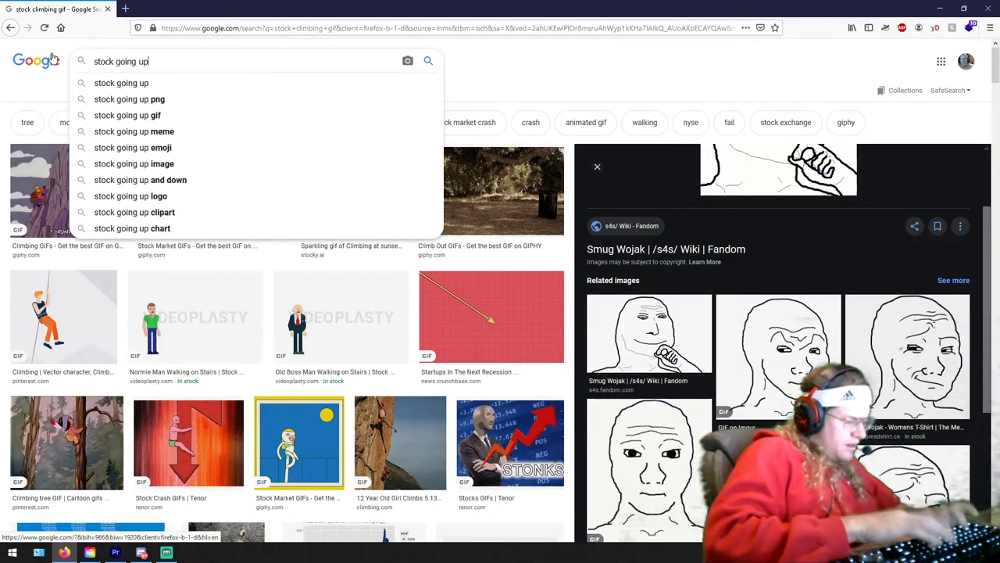
pyautogui.write(' gif')
pyautogui.press('Return')
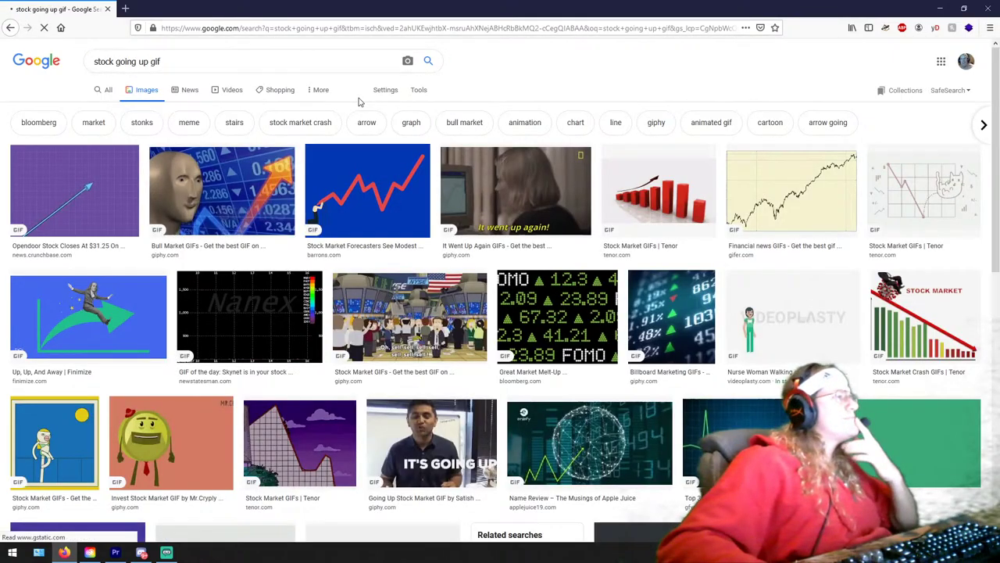
pyautogui.click(74, 187)
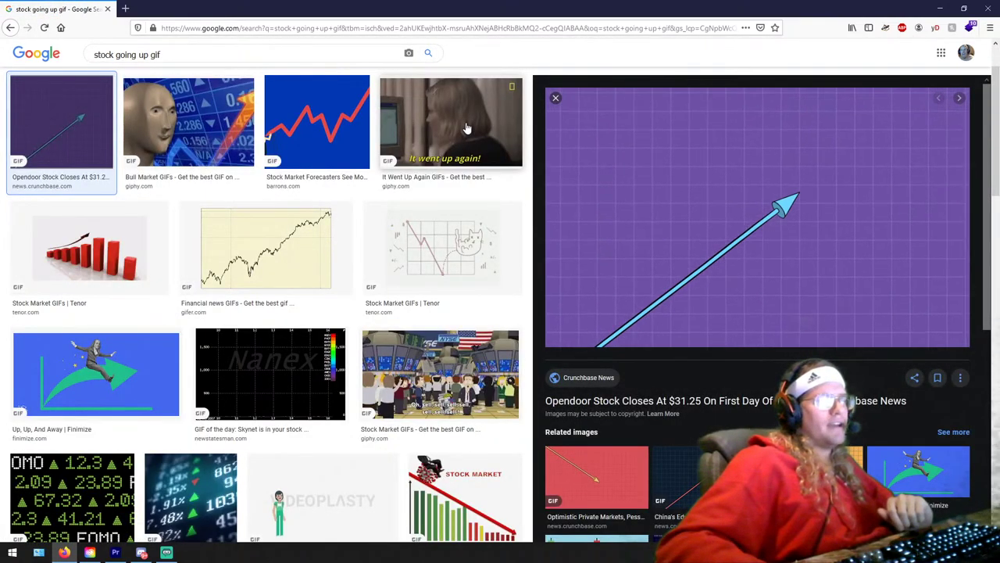
pyautogui.click(922, 487)
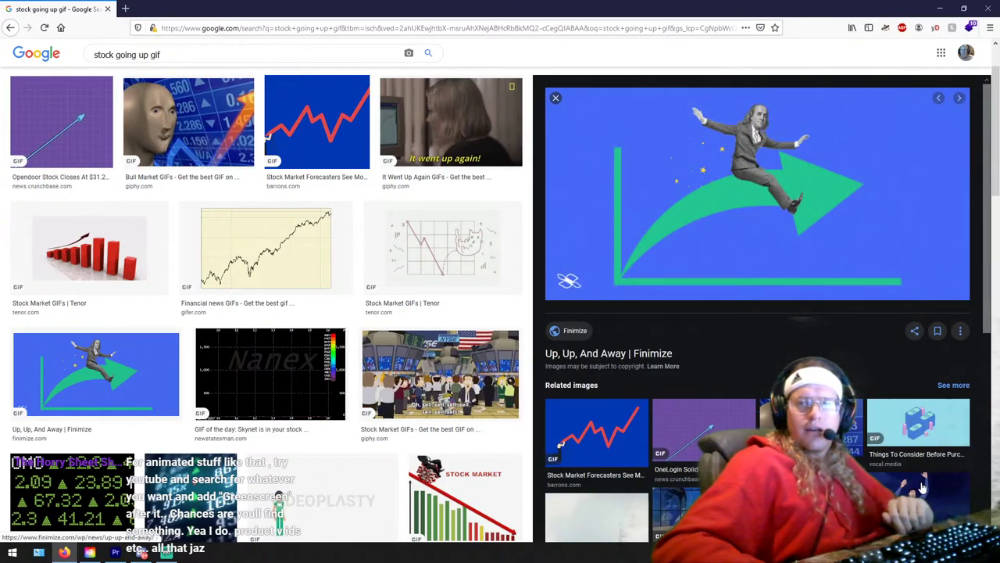
# Step: Preview the Stock Market Forecasters and Axios candlestick GIFs, flipping to the next images
pyautogui.scroll(-3, 656, 297)
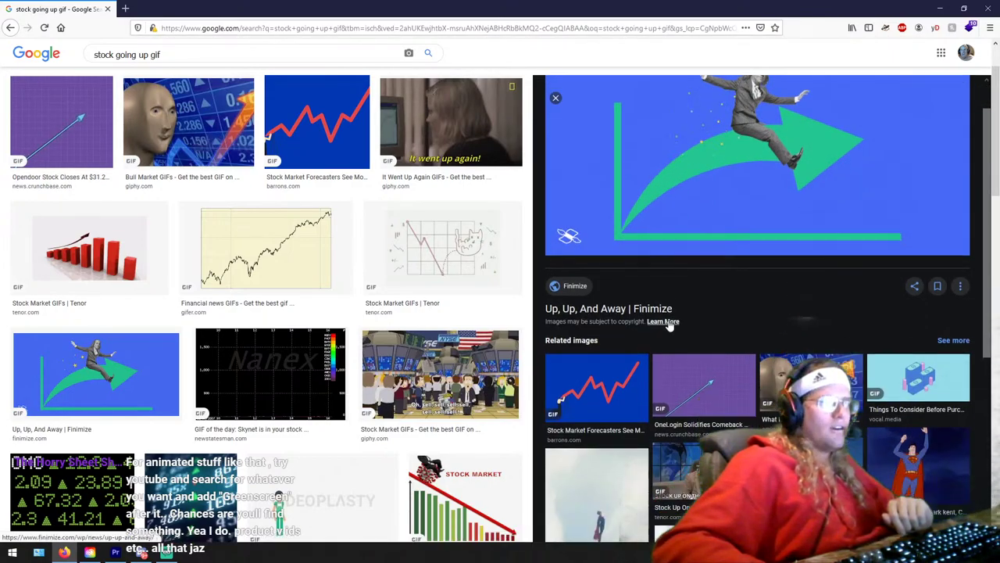
pyautogui.click(599, 293)
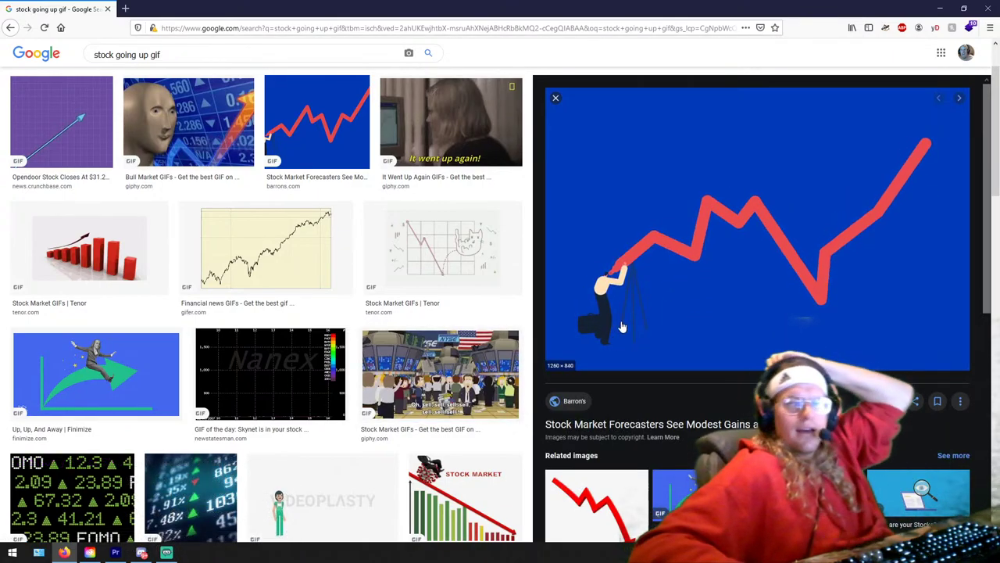
pyautogui.scroll(-4, 625, 312)
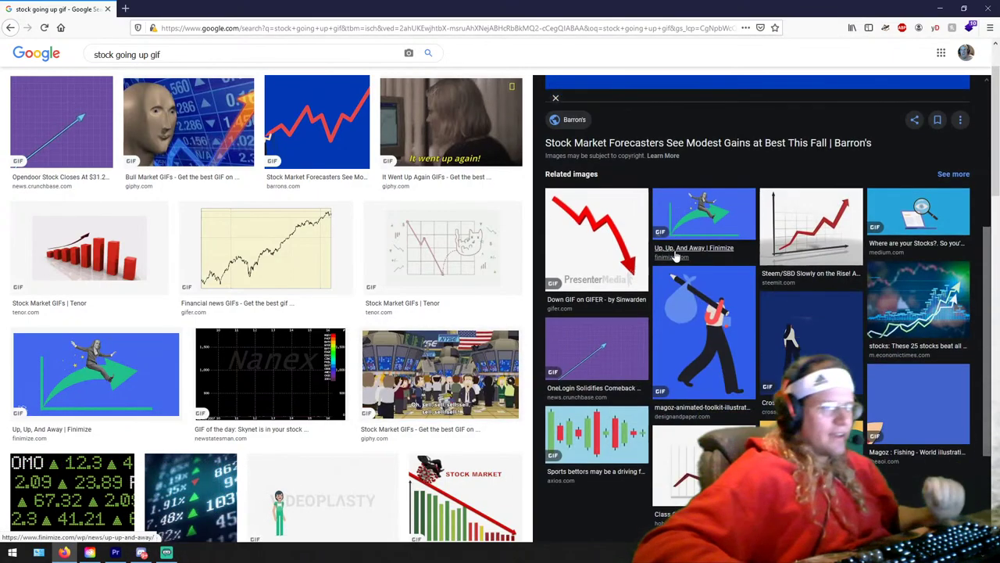
pyautogui.click(596, 434)
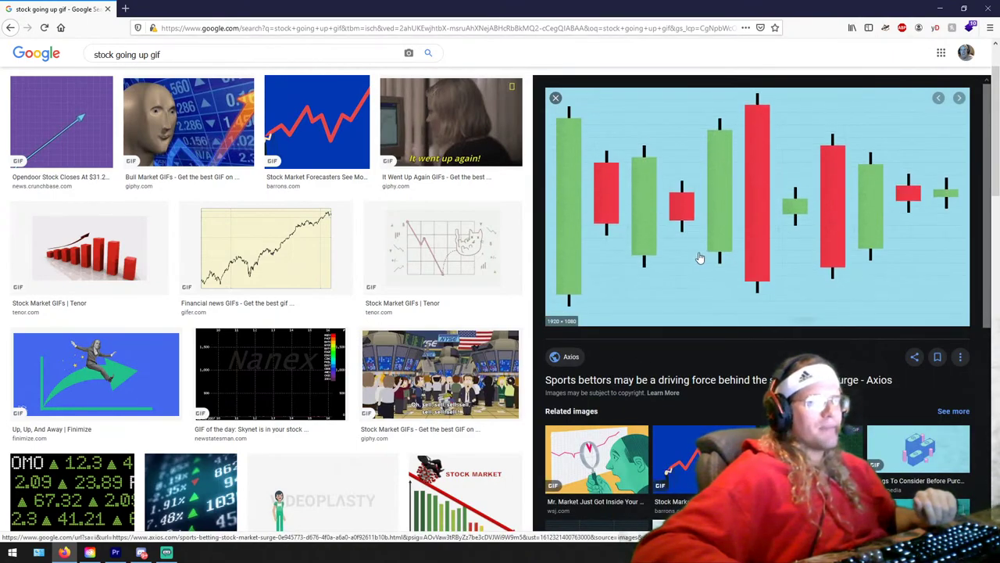
pyautogui.press('Right')
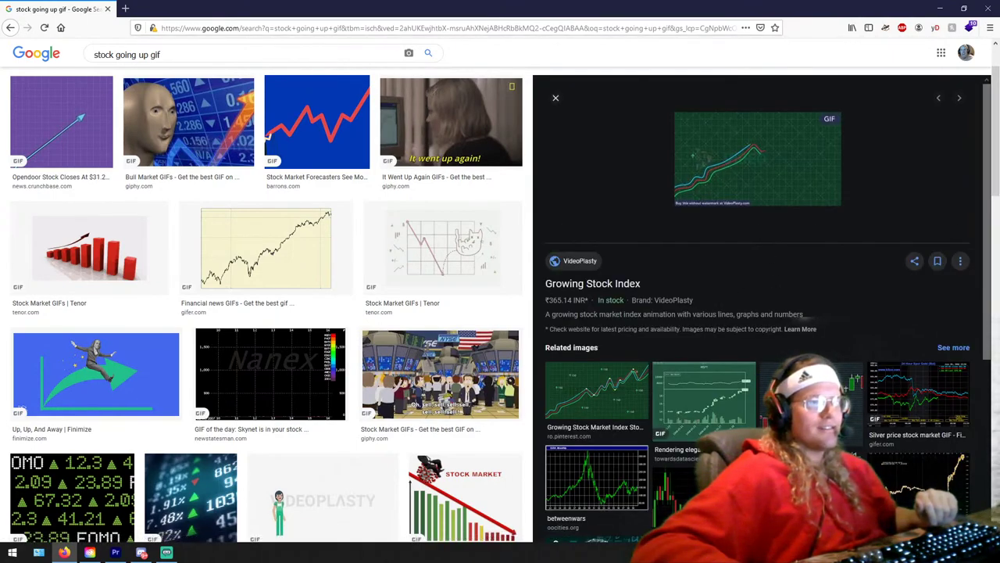
pyautogui.press('Right')
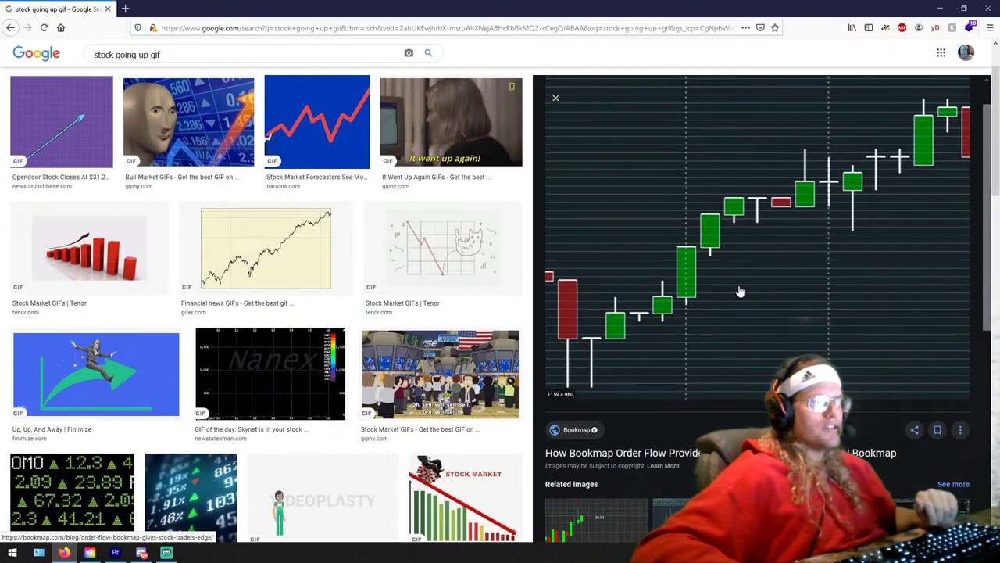
# Step: Preview the Buy Sell Signal chart, ending on the My Forex Experience candlestick chart
pyautogui.scroll(-4, 624, 318)
pyautogui.click(624, 318)
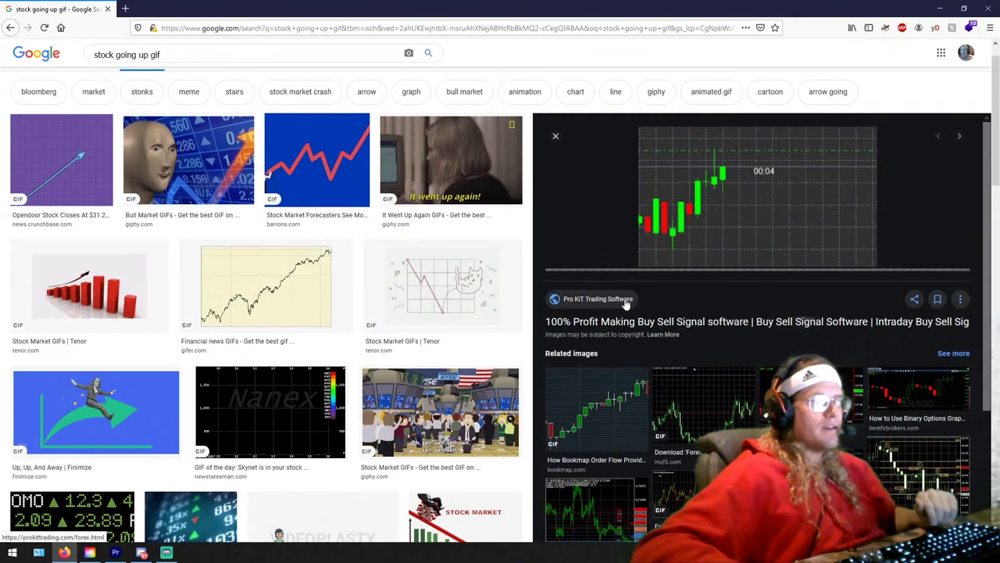
pyautogui.press('Right')
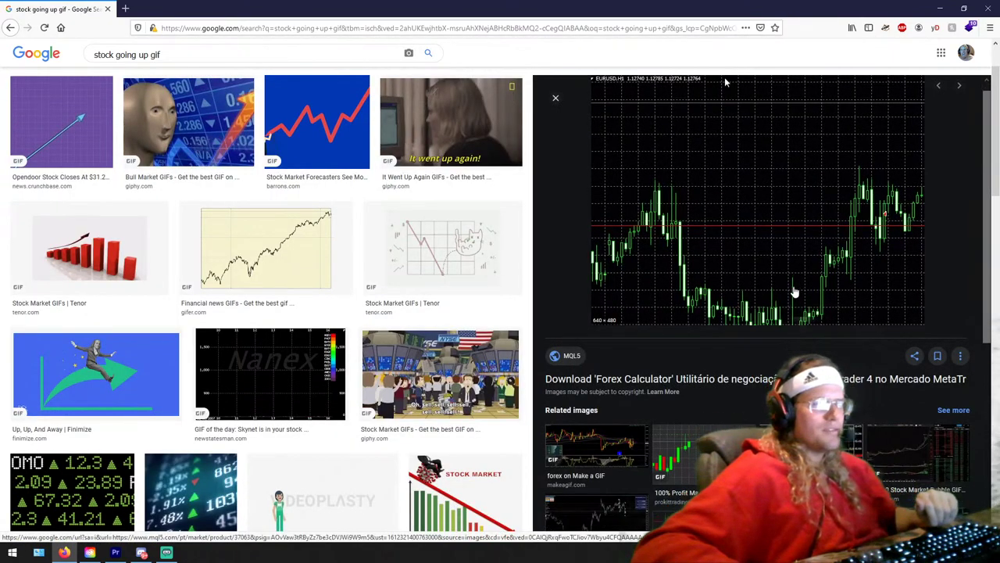
pyautogui.scroll(-3, 795, 289)
pyautogui.click(909, 436)
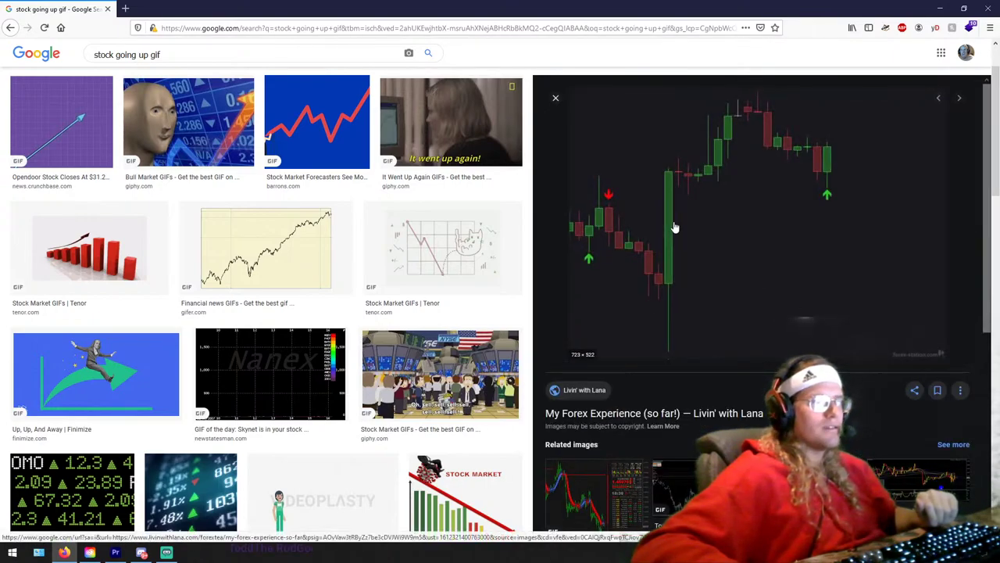
pyautogui.scroll(2, 675, 226)
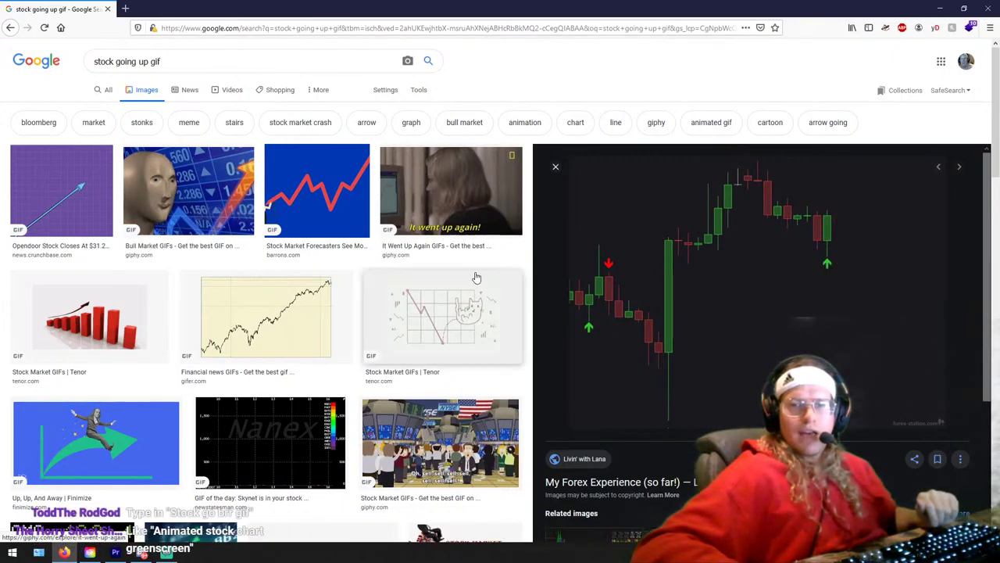
# Step: Go to YouTube and search for 'animated stock chart green screen'
pyautogui.click(240, 28)
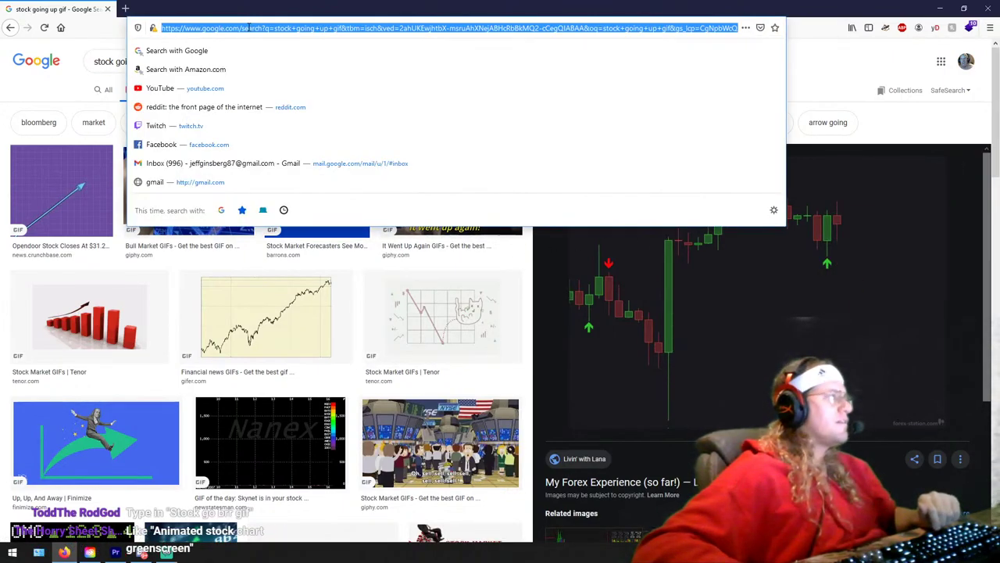
pyautogui.write('you')
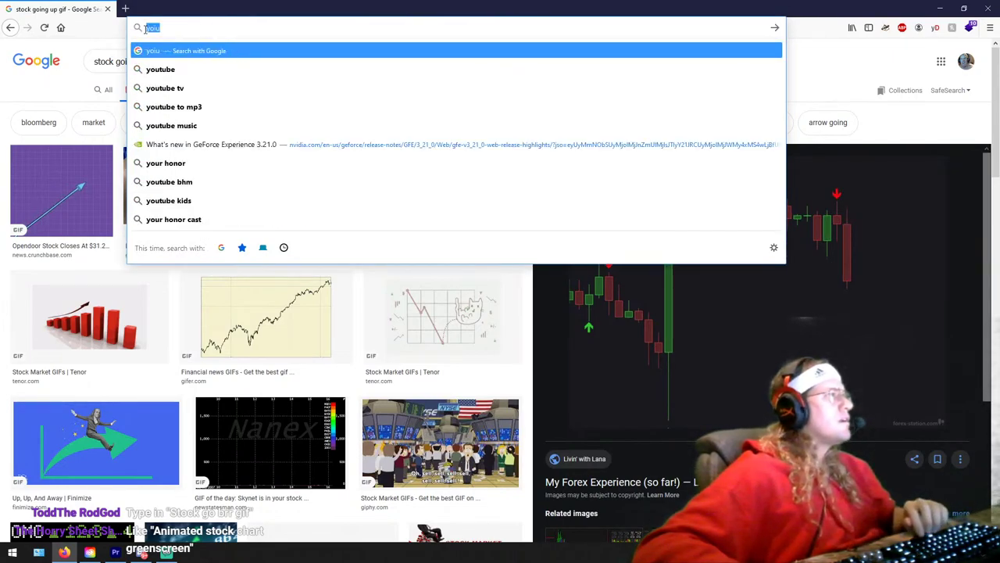
pyautogui.press('BackSpace')
pyautogui.press('BackSpace')
pyautogui.write('u')
pyautogui.press('Return')
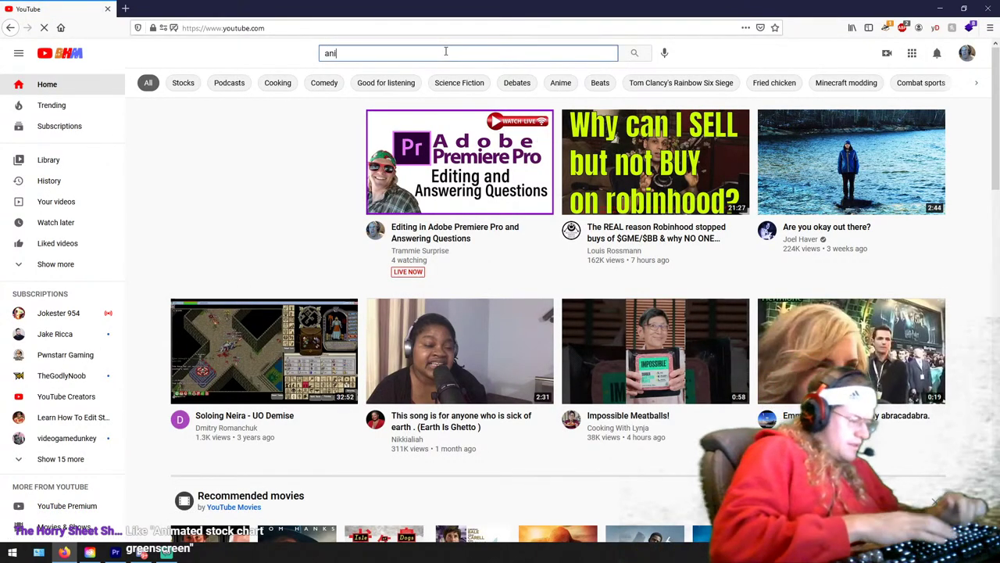
pyautogui.write('mated stock')
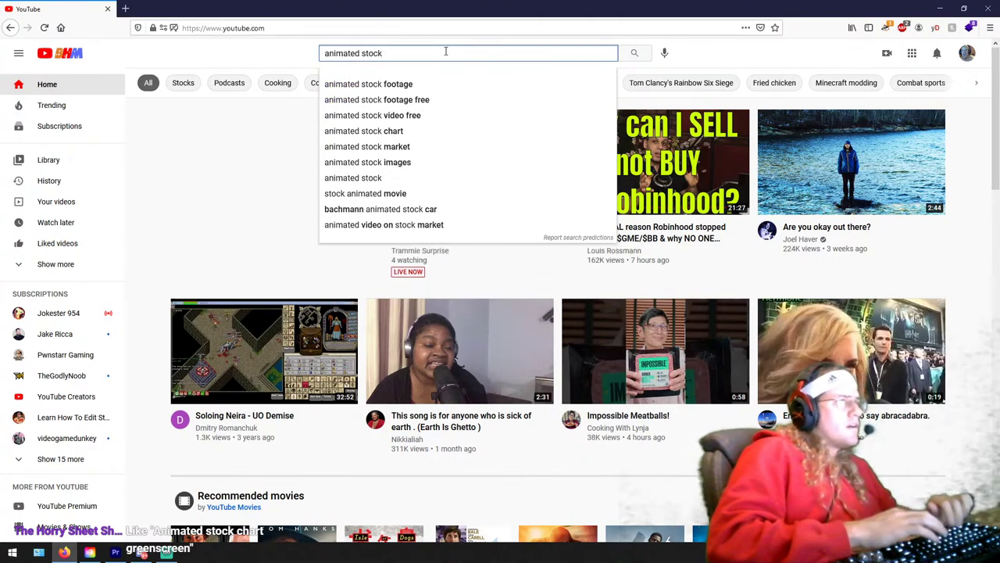
pyautogui.write(' chart')
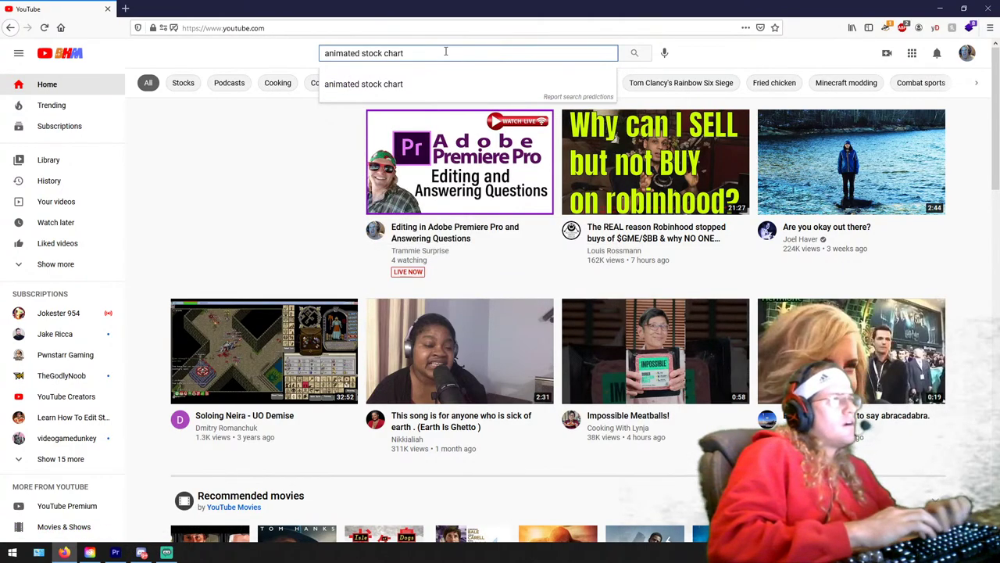
pyautogui.write(' gr')
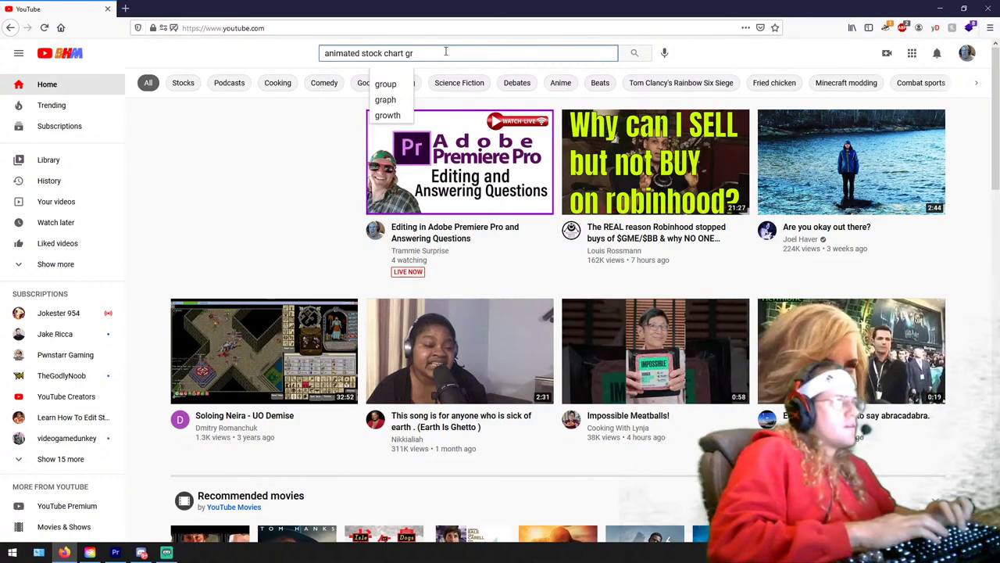
pyautogui.write('een')
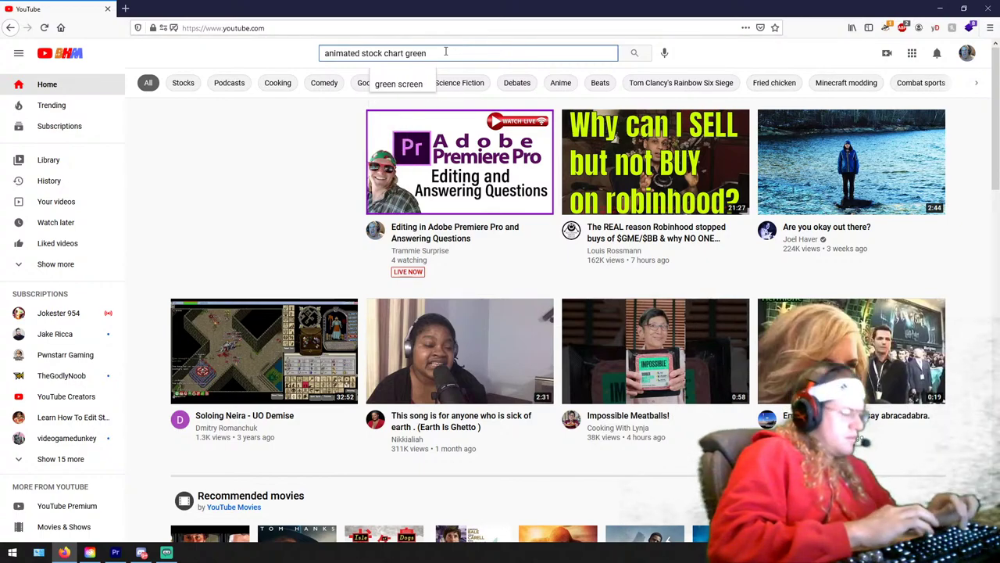
pyautogui.write(' screen')
pyautogui.press('Return')
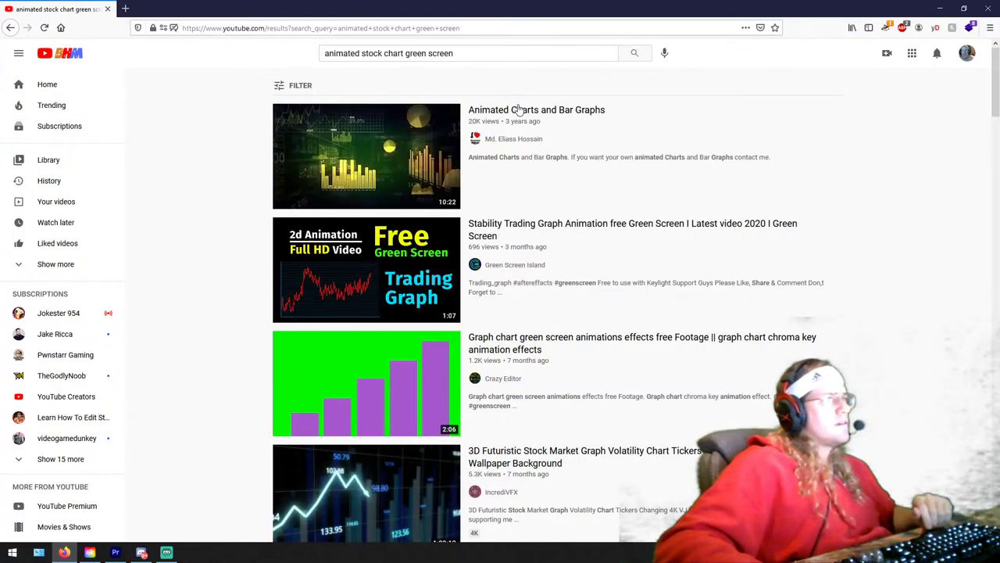
# Step: Skim the Animated Charts and Bar Graphs video to about 8:31, then return to results
pyautogui.click(342, 133)
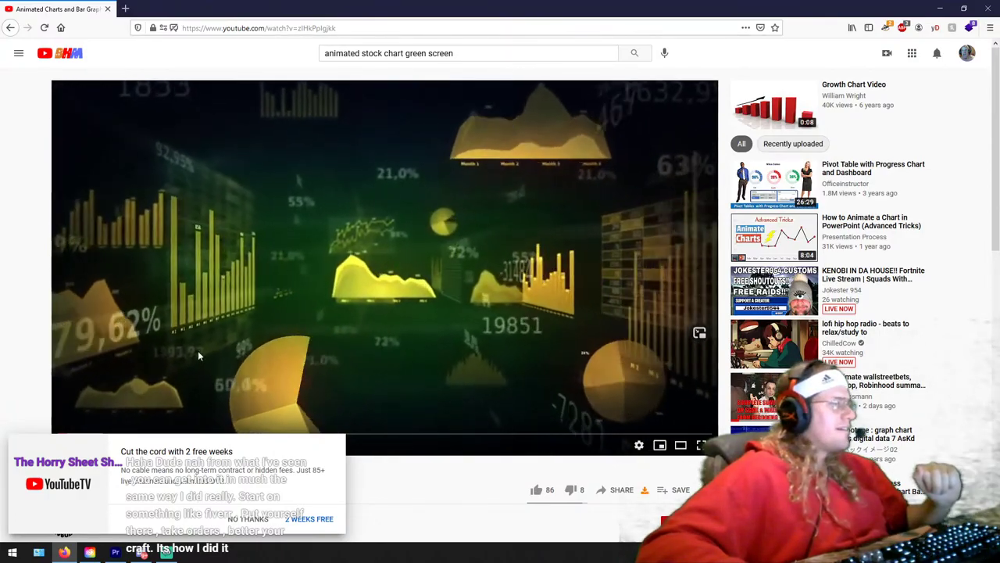
pyautogui.click(247, 519)
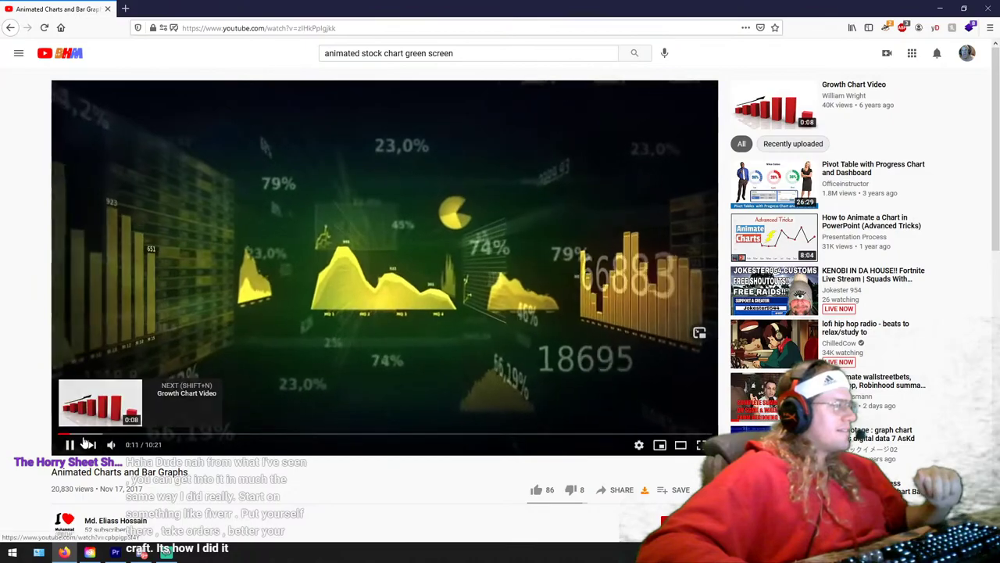
pyautogui.click(196, 432)
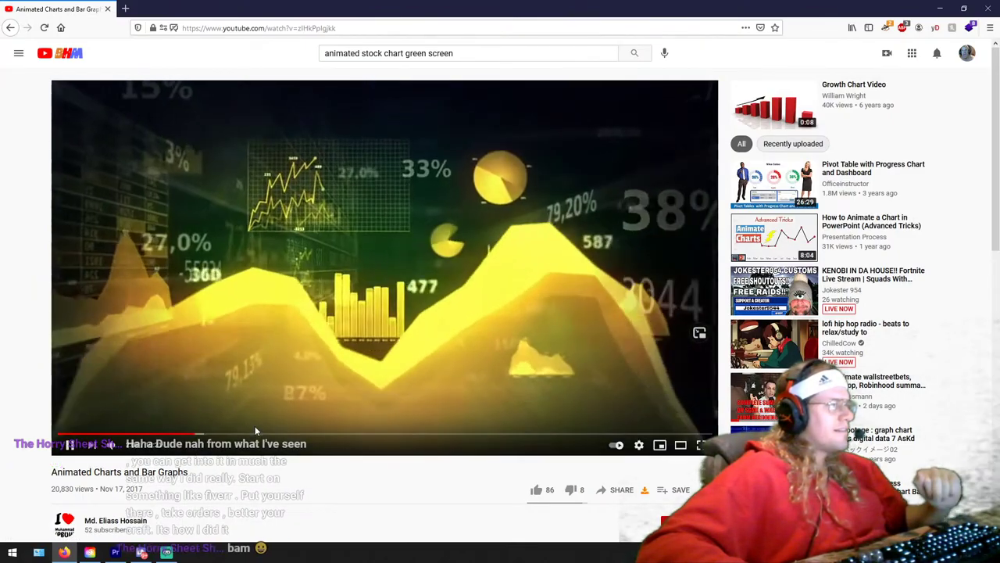
pyautogui.click(306, 426)
pyautogui.click(307, 426)
pyautogui.click(286, 432)
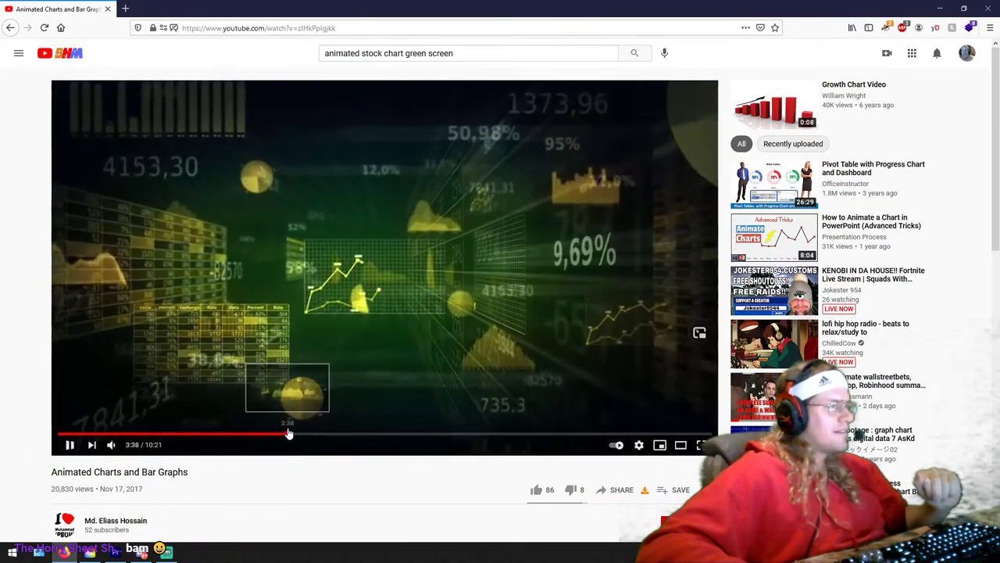
pyautogui.click(401, 432)
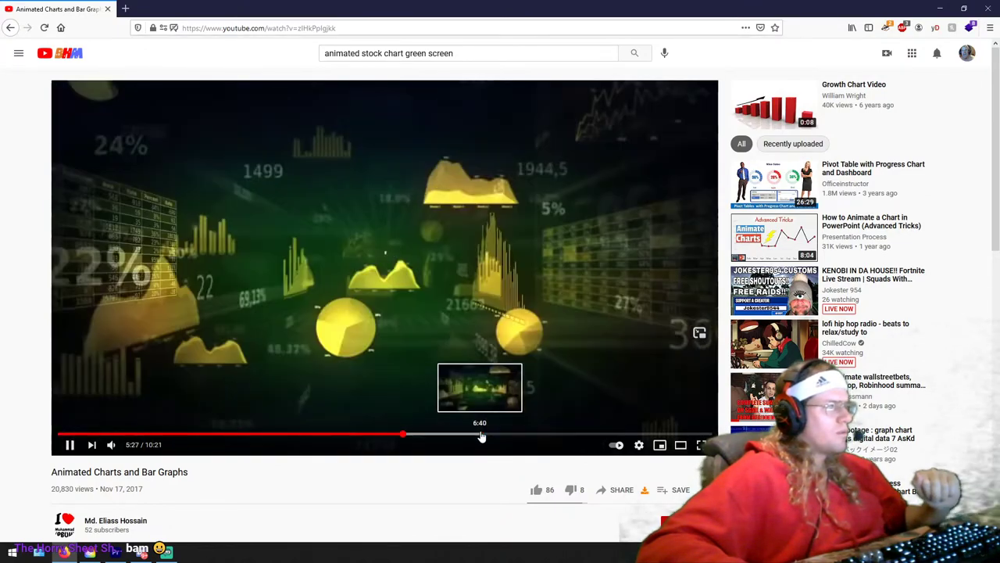
pyautogui.click(546, 434)
pyautogui.click(596, 435)
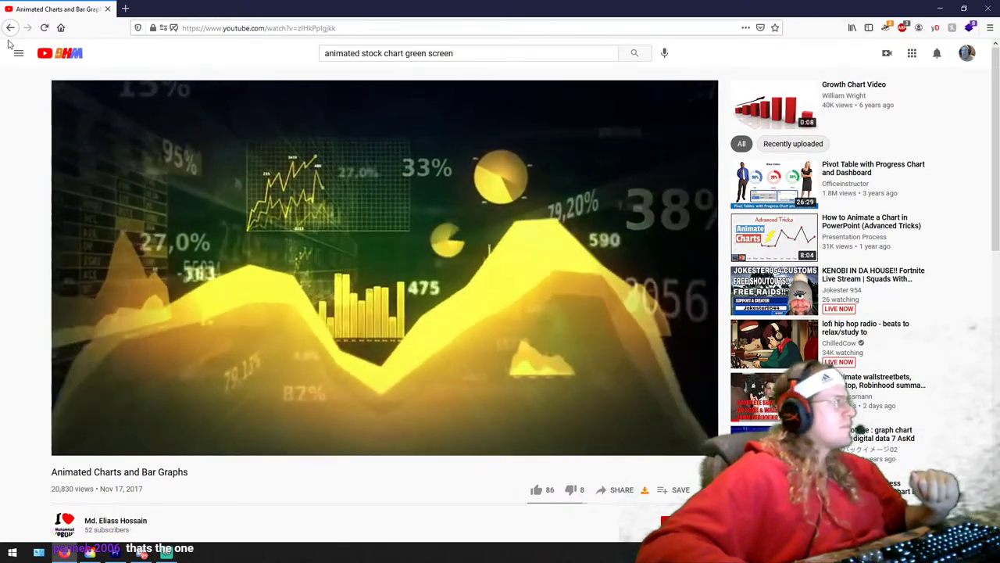
pyautogui.hotkey('alt', 'Left')
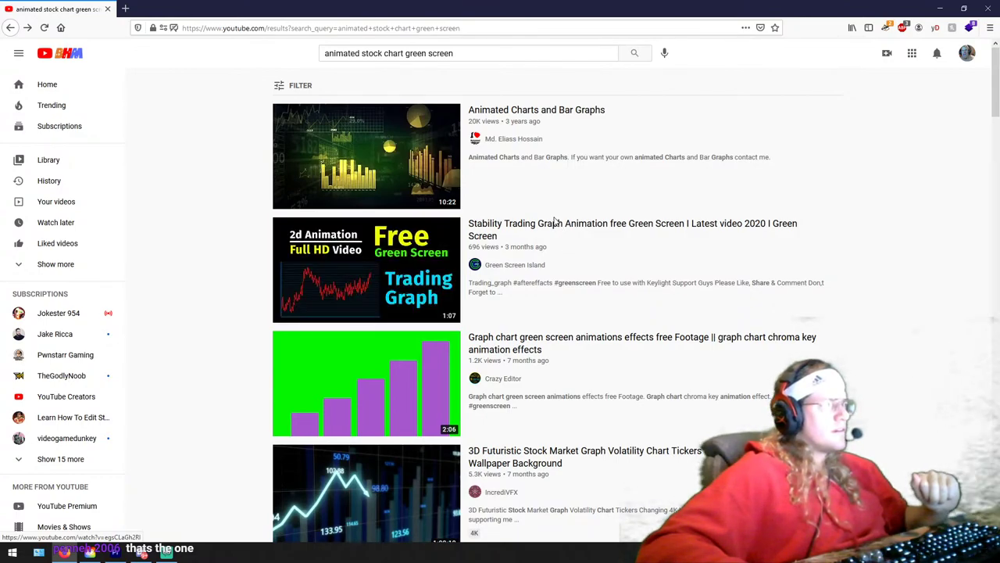
# Step: Skim the Stability Trading Graph Animation video to 0:25, then return to results
pyautogui.click(568, 242)
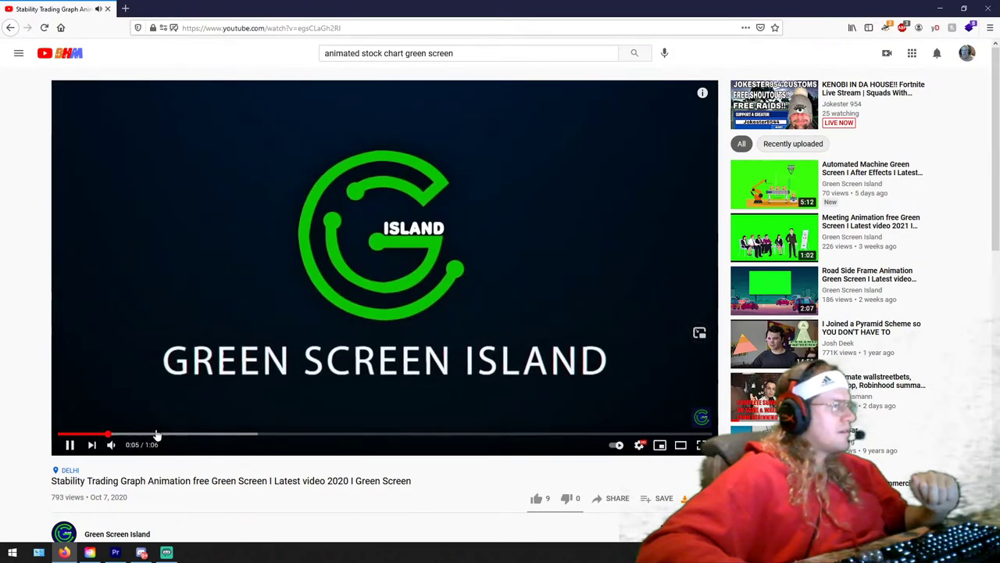
pyautogui.click(210, 434)
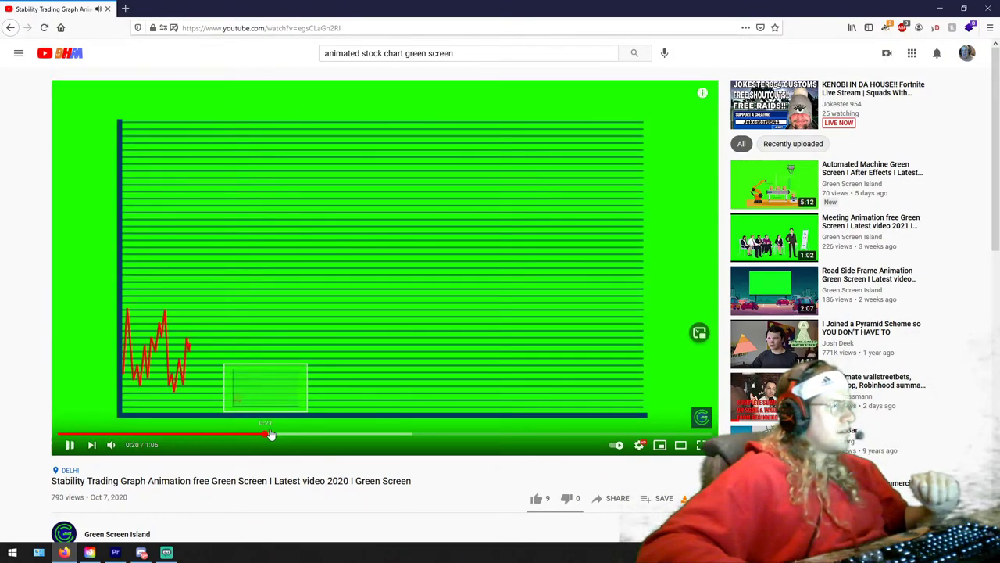
pyautogui.click(312, 433)
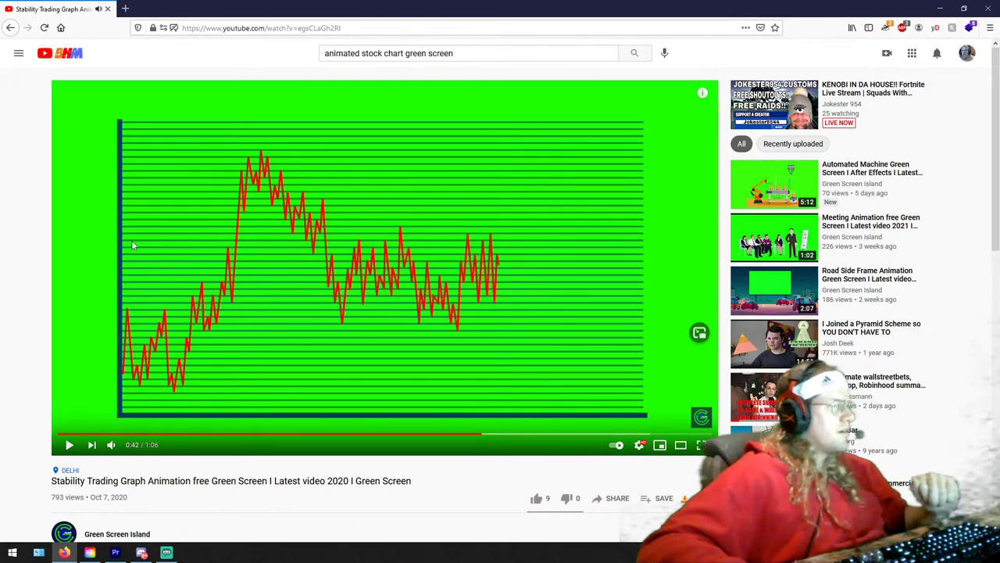
pyautogui.hotkey('alt', 'Left')
# Step: Open the 3D Futuristic Stock Market Graph video, skim it ahead, and focus the search box
pyautogui.scroll(-3, 368, 312)
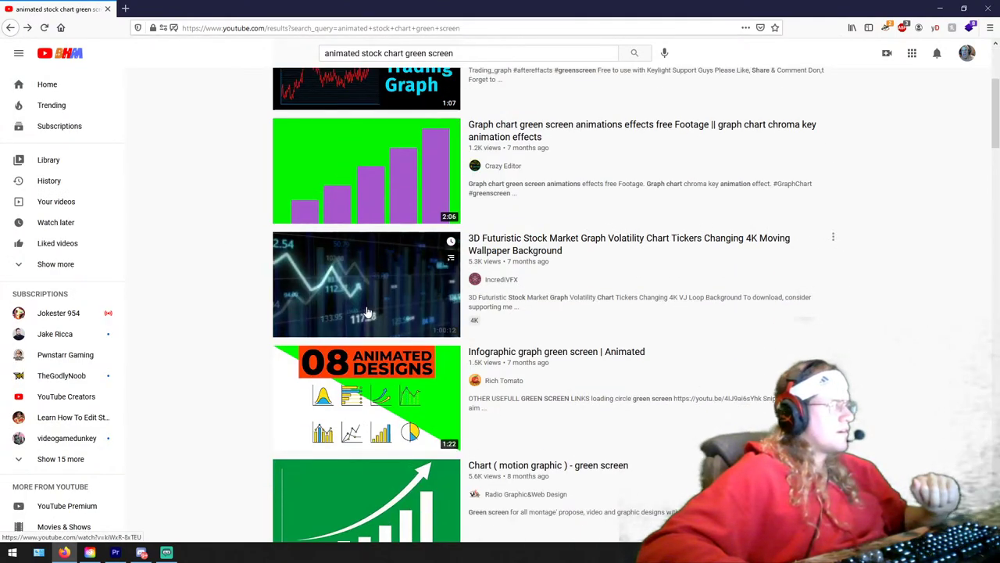
pyautogui.click(373, 248)
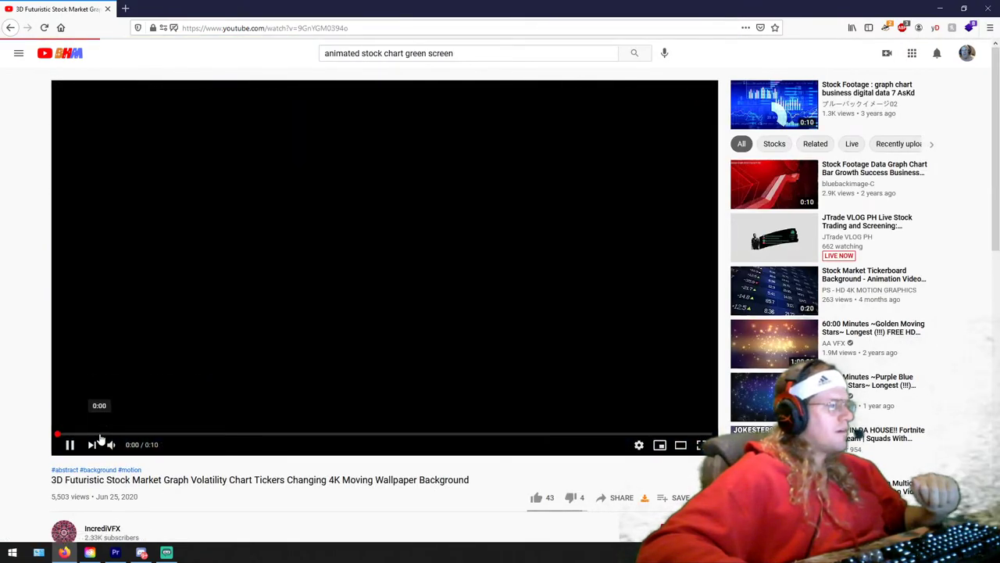
pyautogui.click(98, 442)
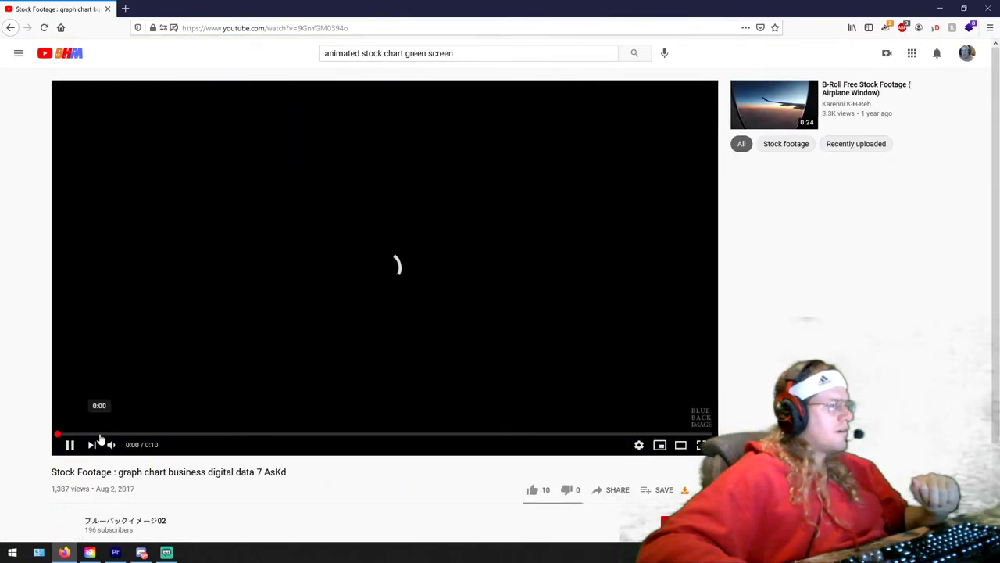
pyautogui.hotkey('alt', 'Left')
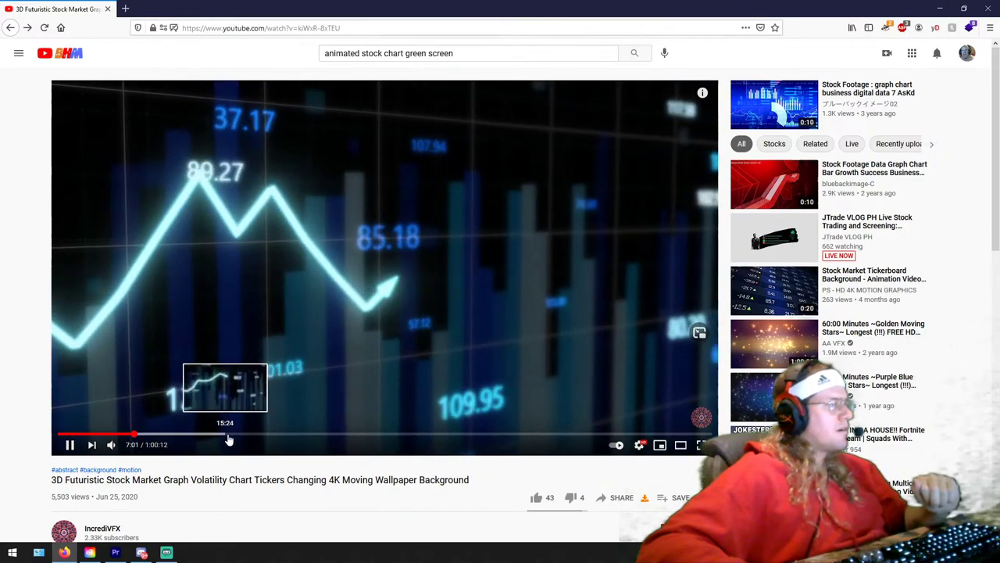
pyautogui.click(228, 435)
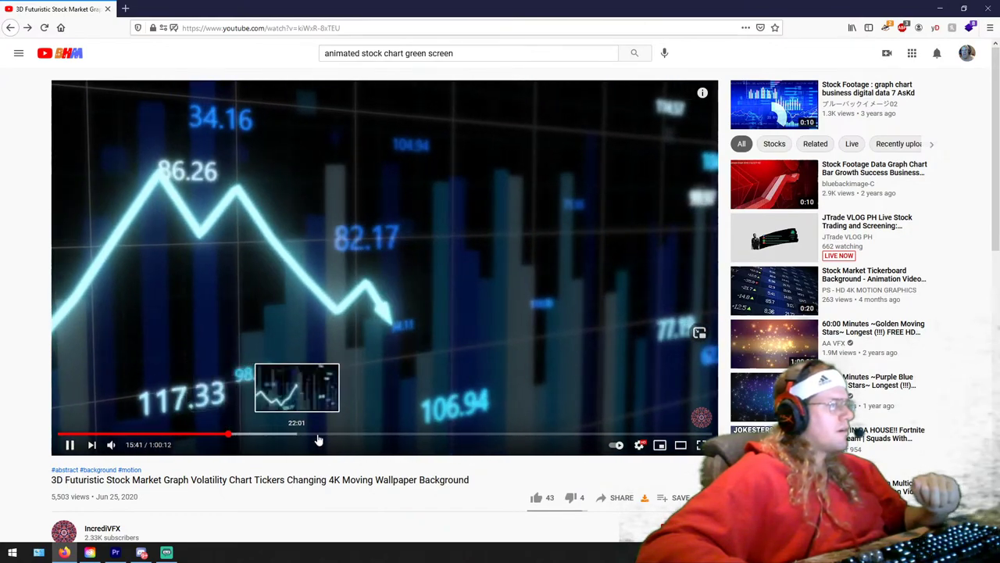
pyautogui.click(375, 434)
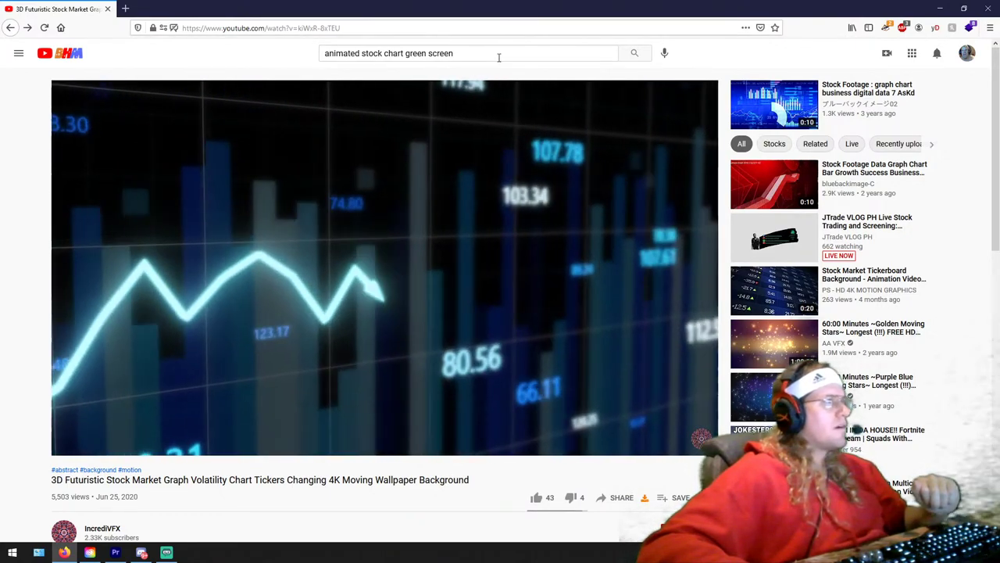
pyautogui.click(399, 53)
# Step: Replace 'chart' with 'going up' in the search, then skim the Stock Market Animation green screen video
pyautogui.doubleClick(399, 53)
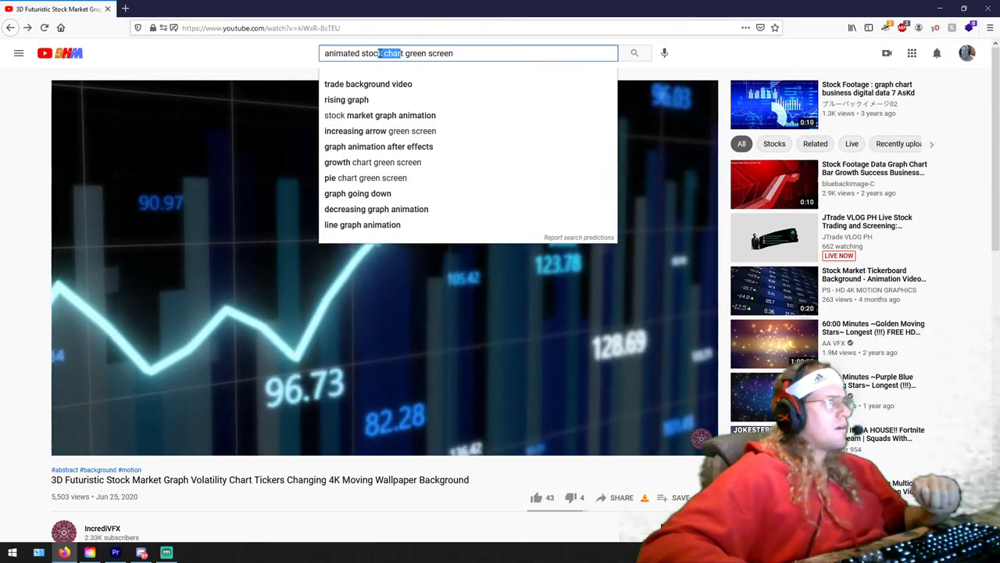
pyautogui.write('going up')
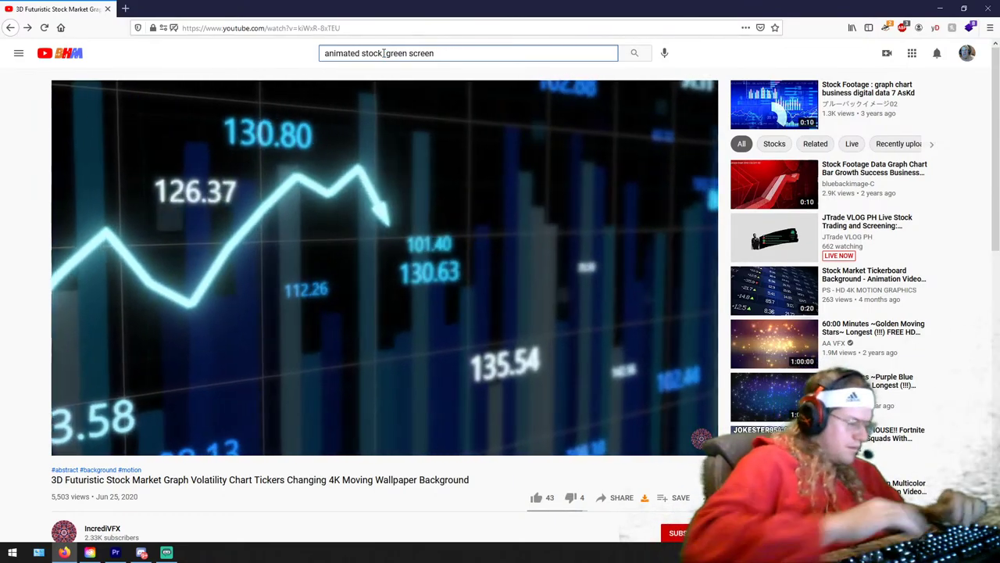
pyautogui.press('Return')
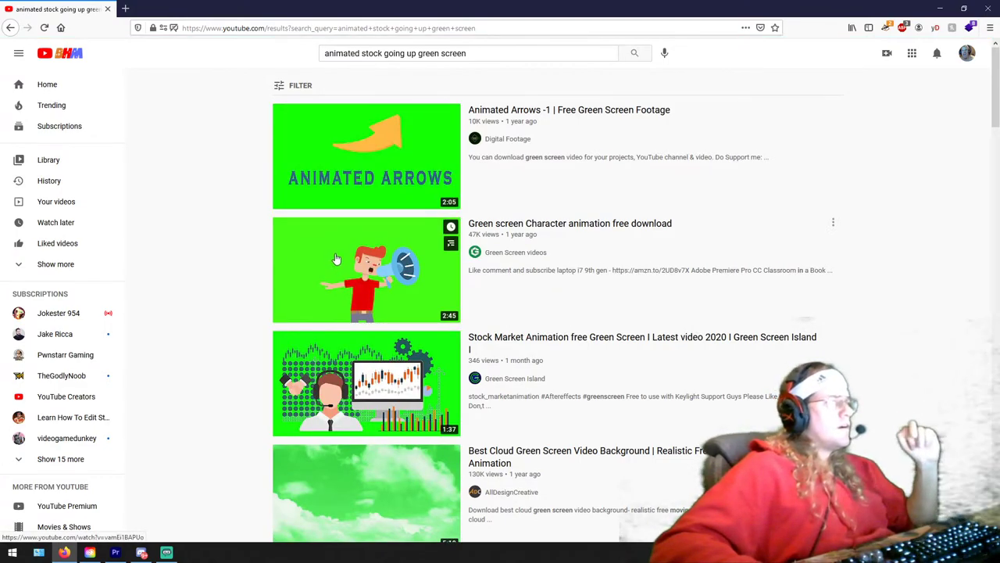
pyautogui.scroll(-2, 336, 259)
pyautogui.click(380, 283)
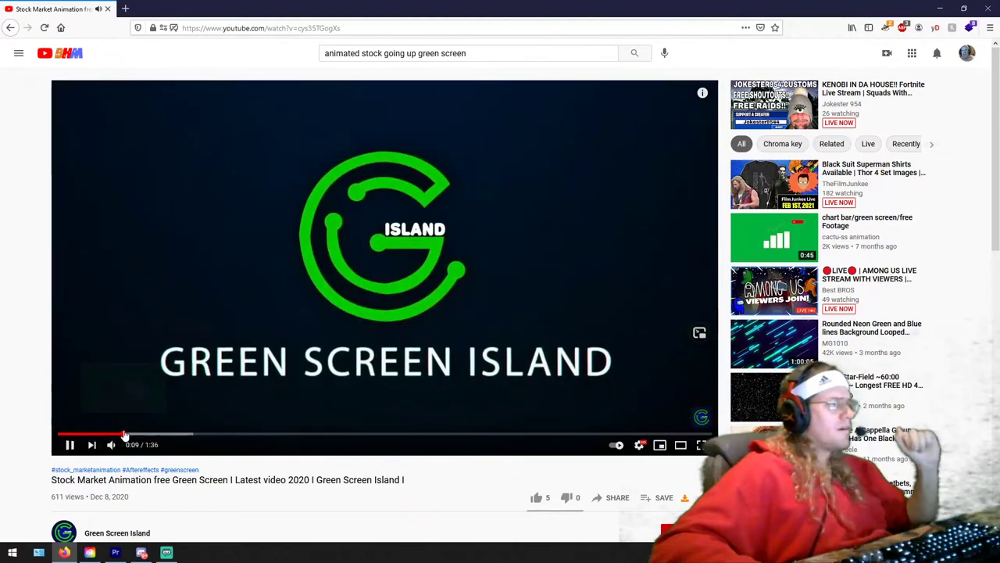
pyautogui.click(173, 433)
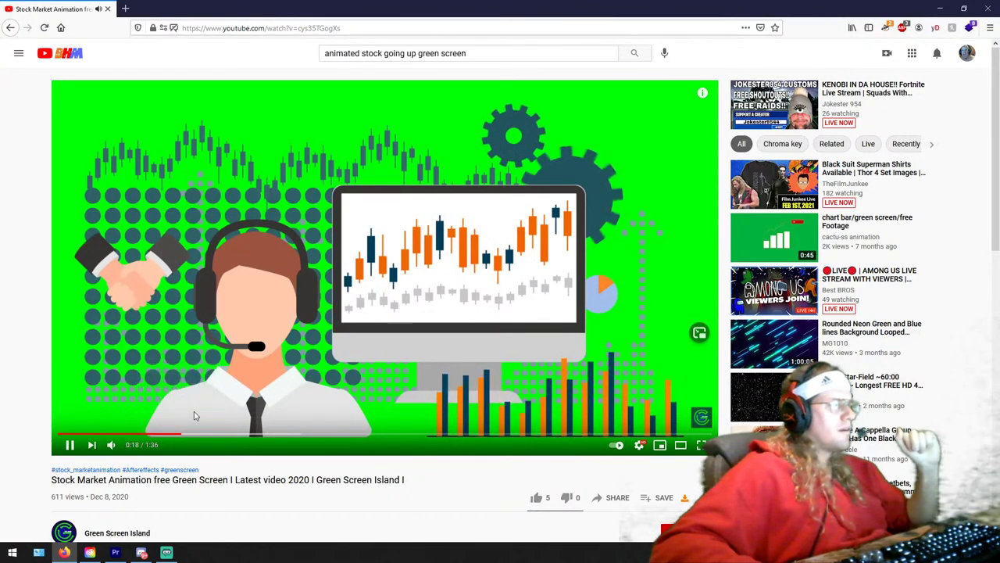
pyautogui.scroll(-2, 208, 409)
pyautogui.scroll(2, 212, 408)
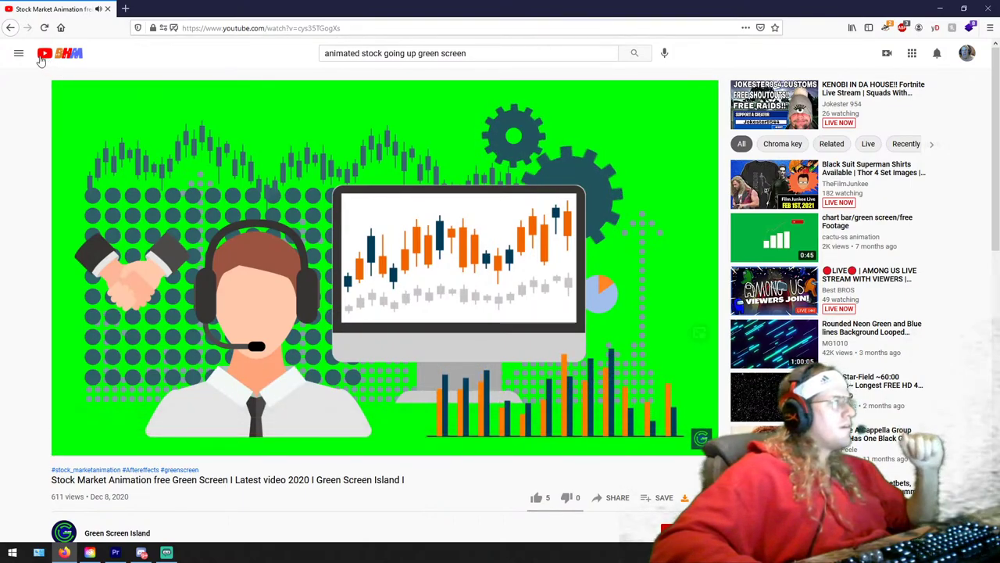
pyautogui.click(10, 27)
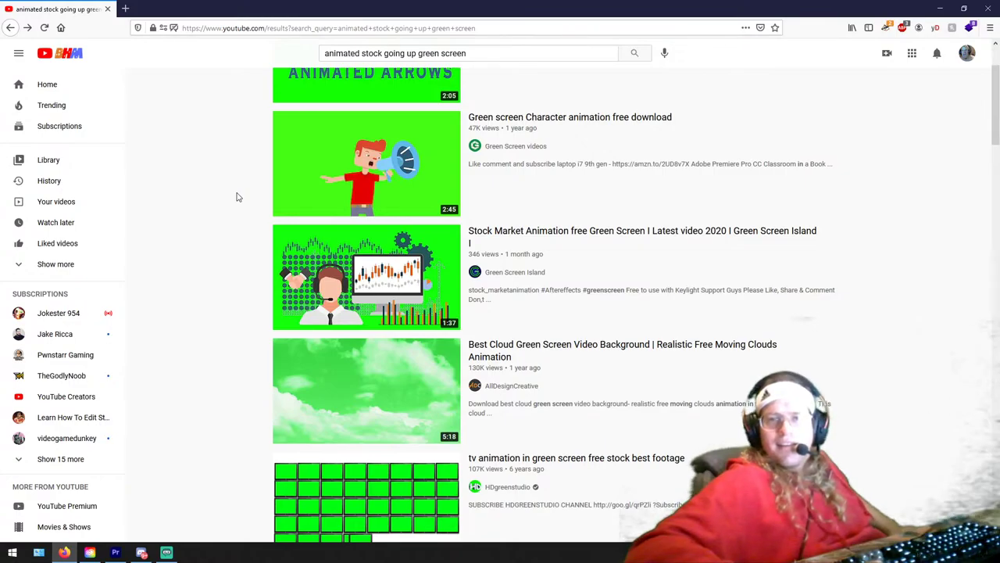
# Step: Scroll through the 'going up' results and select the end of the search query
pyautogui.scroll(-6, 321, 247)
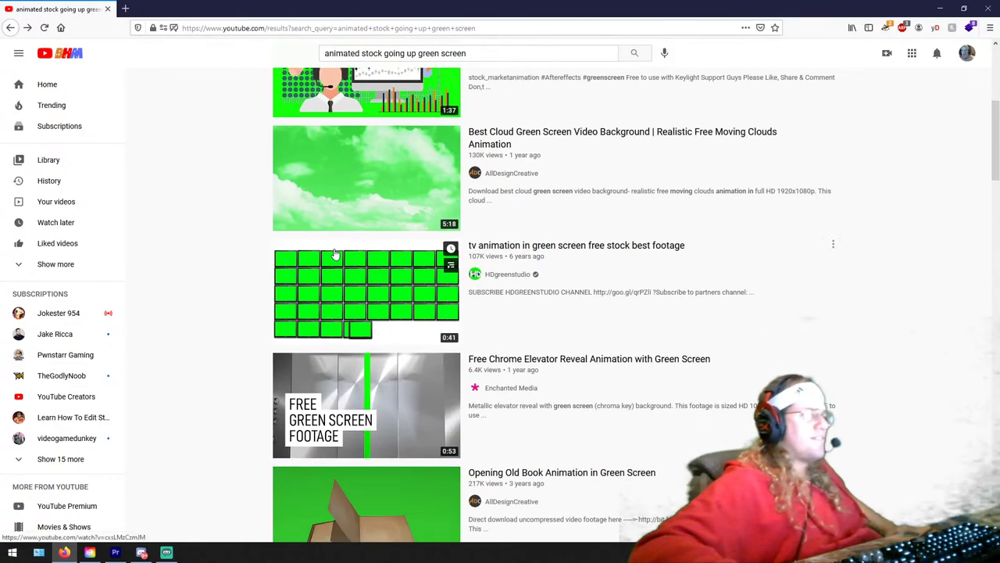
pyautogui.scroll(-18, 333, 248)
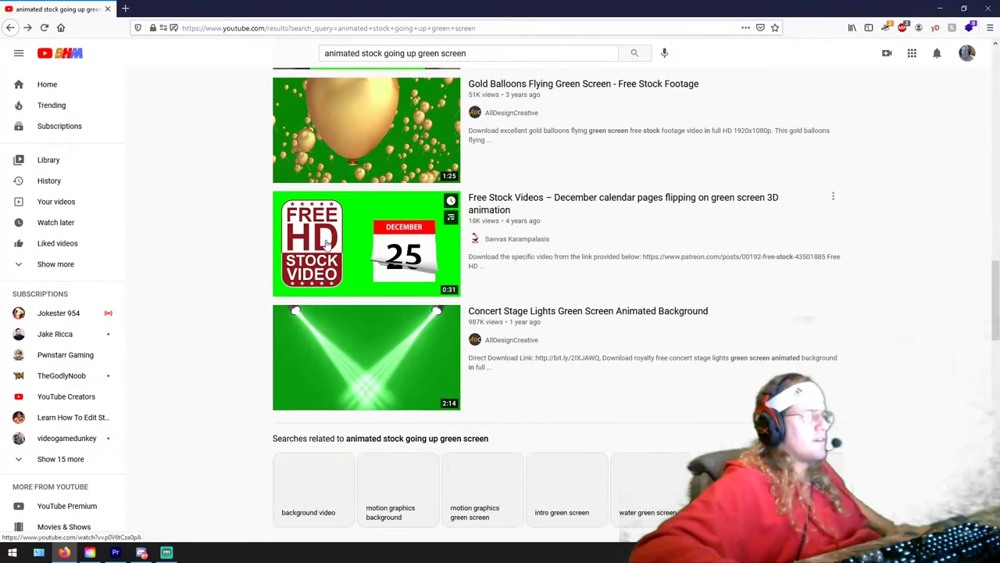
pyautogui.scroll(-5, 297, 253)
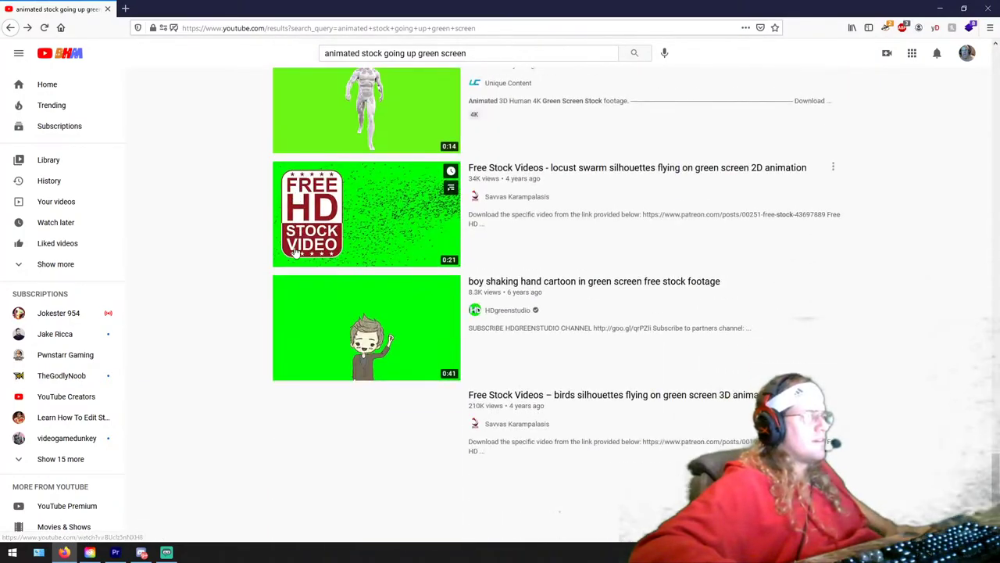
pyautogui.scroll(-8, 291, 256)
pyautogui.scroll(20, 305, 269)
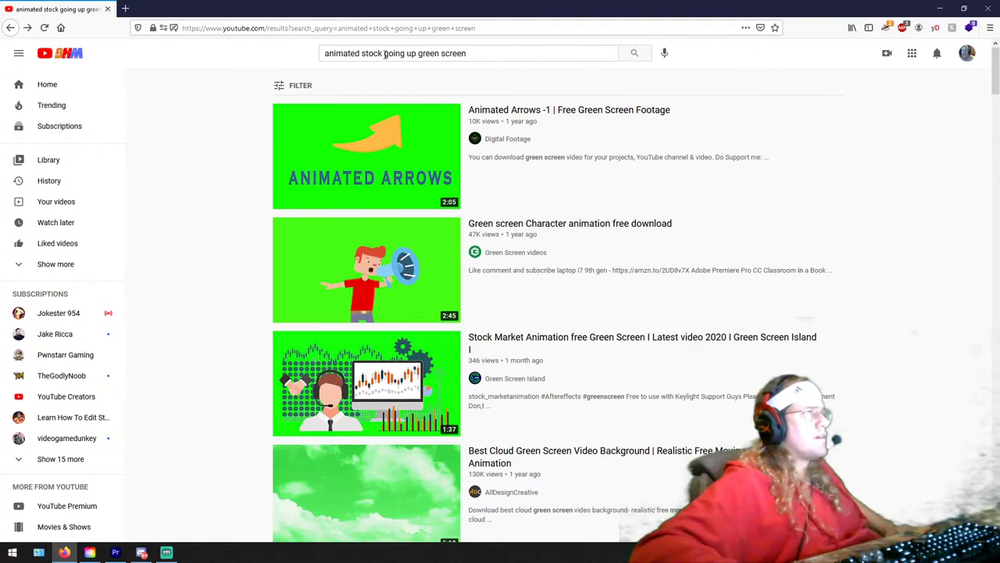
pyautogui.moveTo(385, 53); pyautogui.dragTo(433, 82)
# Step: Search 'animated stock ticker going up' and skim the Stock Chart Animation using Stardust tutorial
pyautogui.write('ticker')
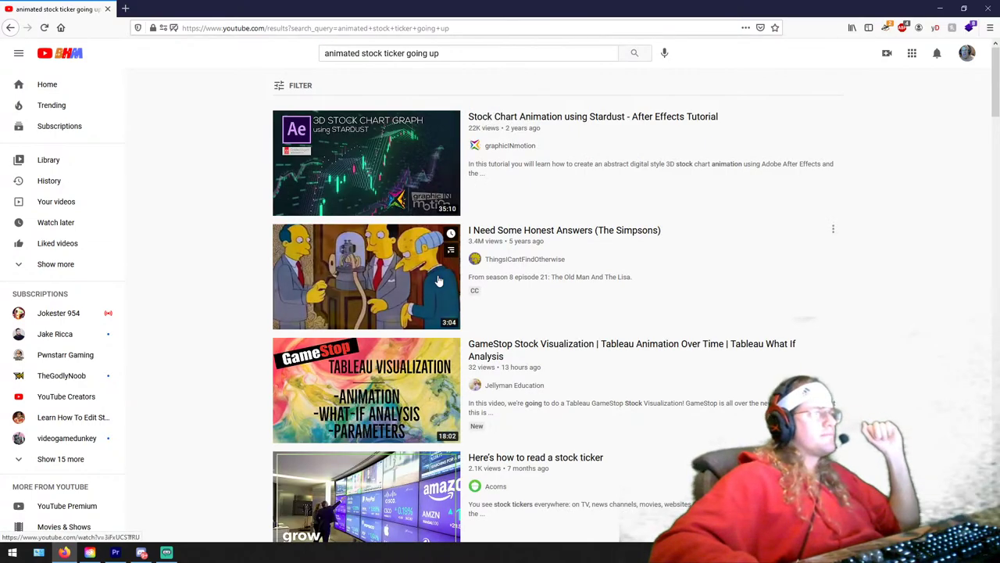
pyautogui.click(366, 184)
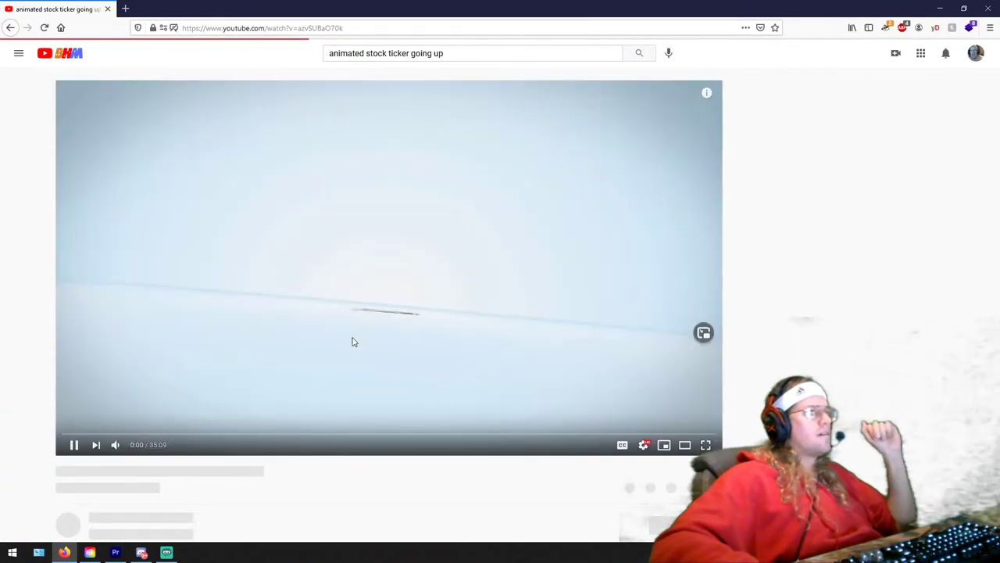
pyautogui.click(71, 435)
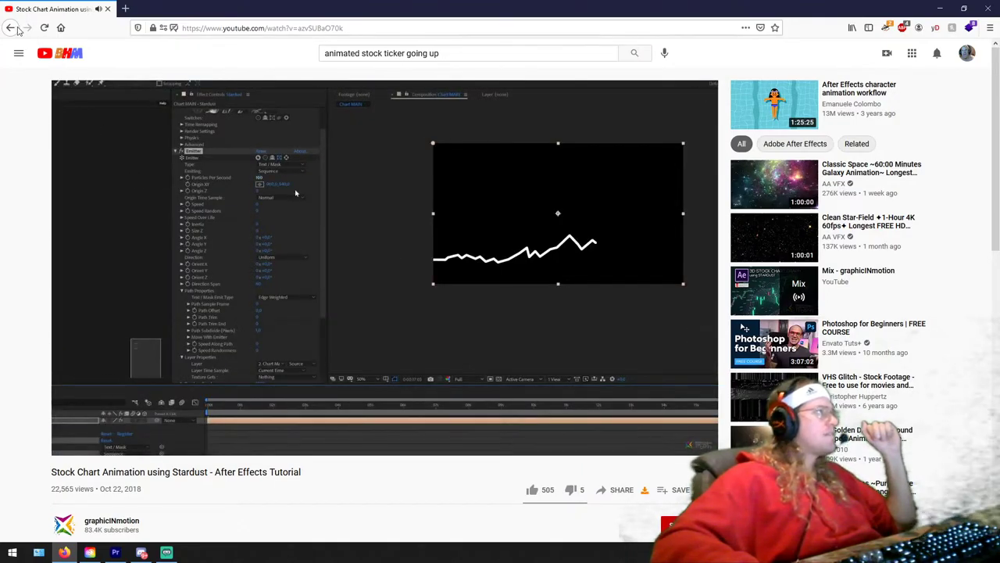
pyautogui.click(11, 27)
# Step: Open the Rising Stock Market Chart Arrow Rallying Growth video from the results
pyautogui.scroll(-3, 302, 291)
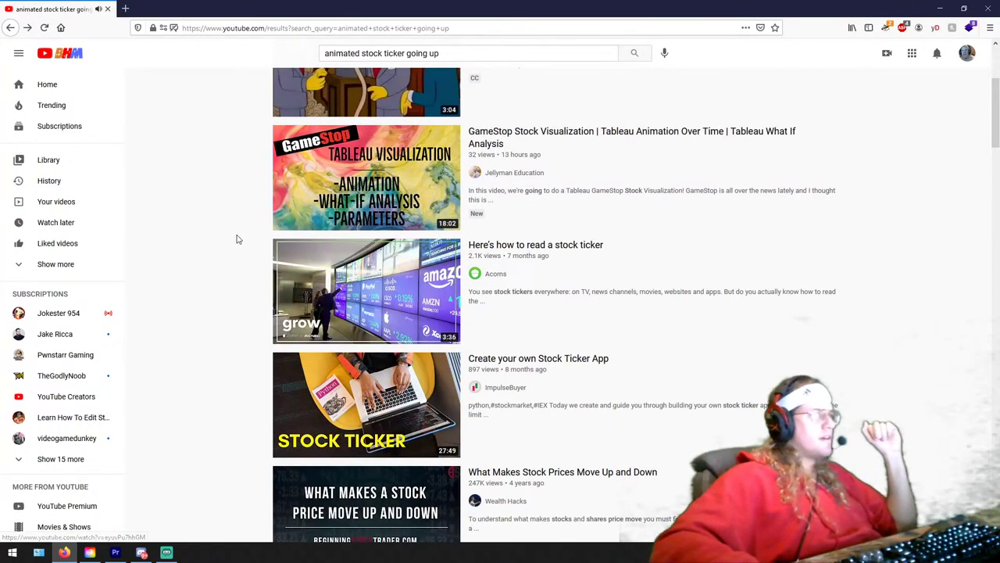
pyautogui.scroll(-4, 236, 237)
pyautogui.scroll(7, 349, 272)
pyautogui.scroll(-5, 350, 277)
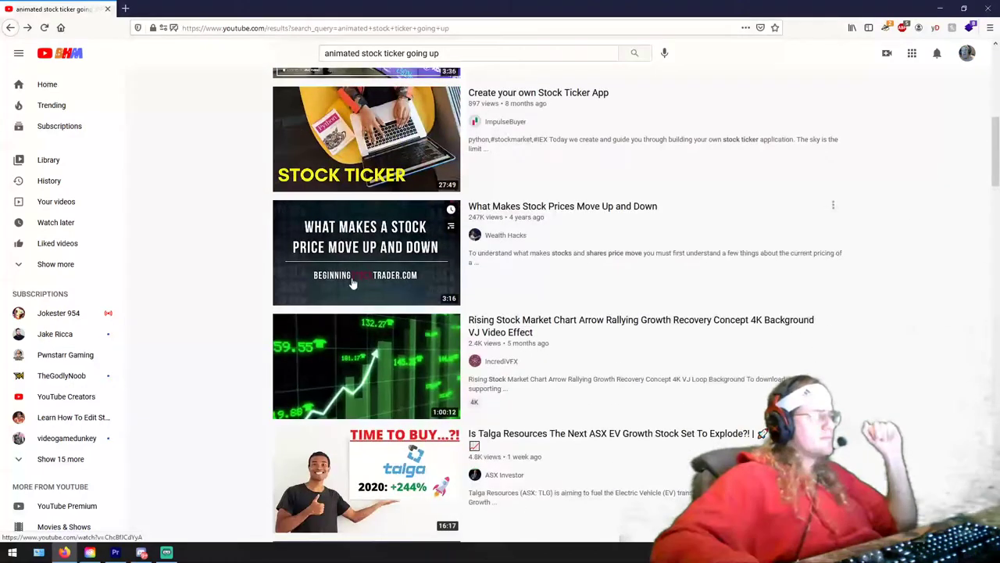
pyautogui.click(371, 370)
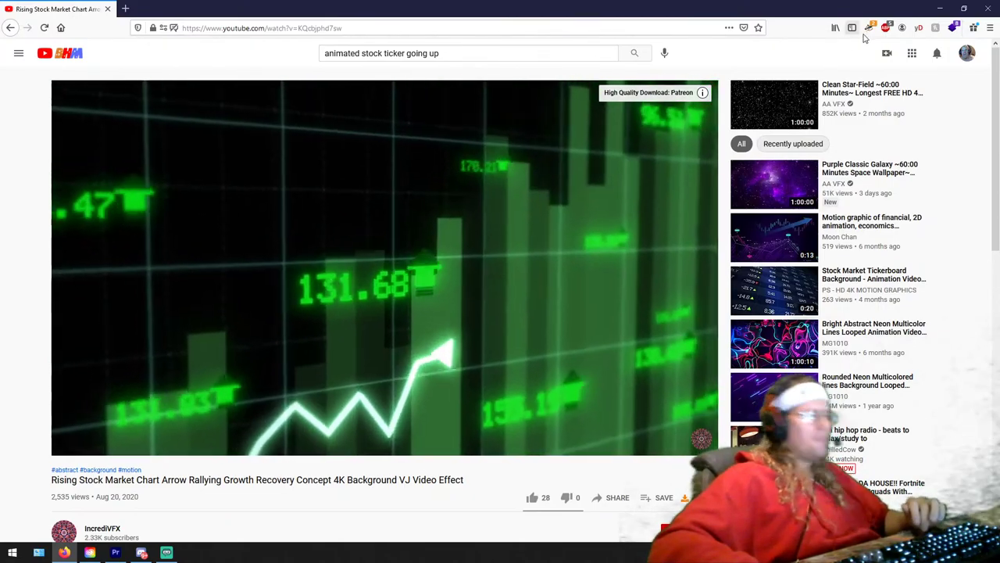
pyautogui.scroll(-1, 634, 161)
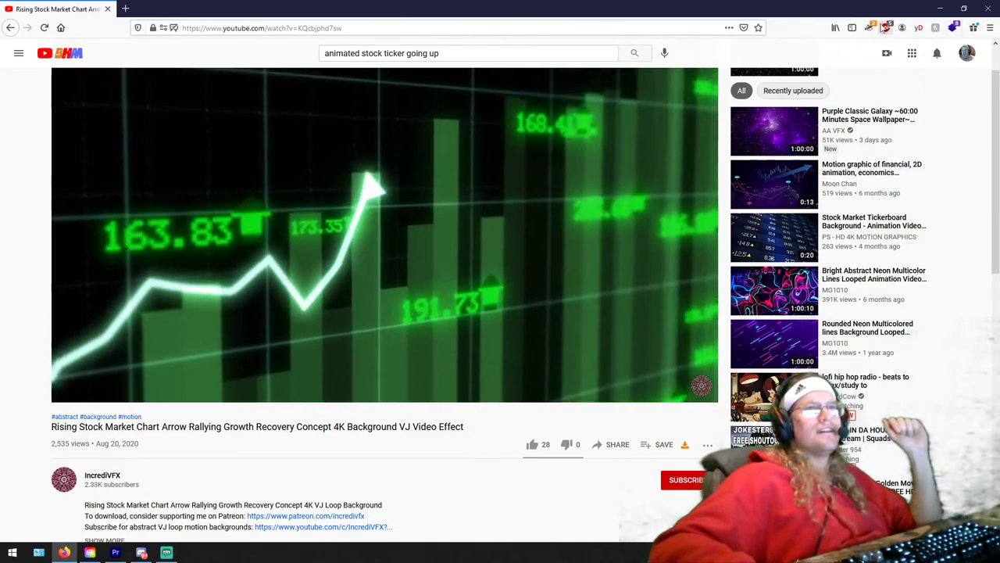
# Step: Quick-download the Rising Stock Market Chart Arrow video as mp4 with the yD extension and check progress
pyautogui.click(918, 28)
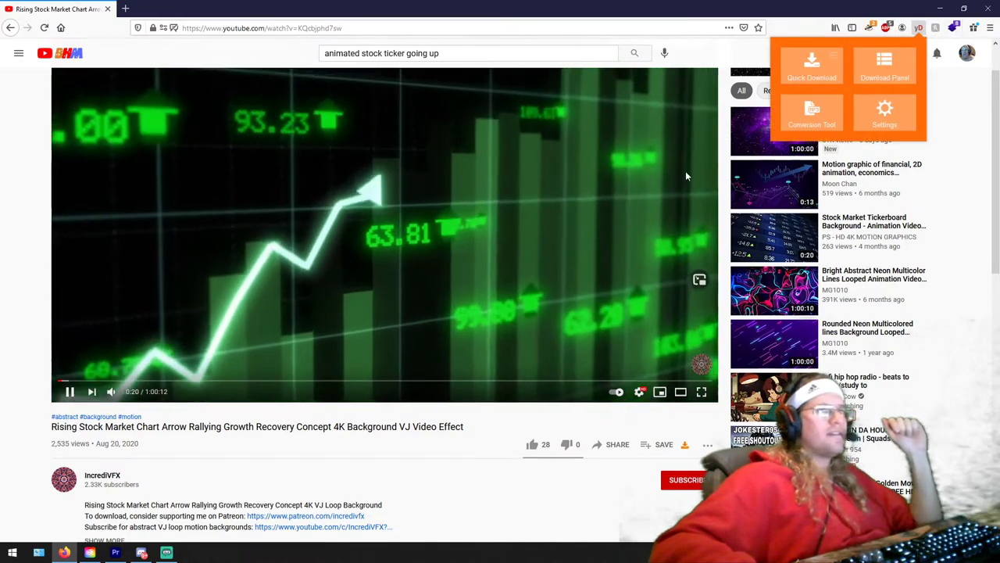
pyautogui.click(812, 64)
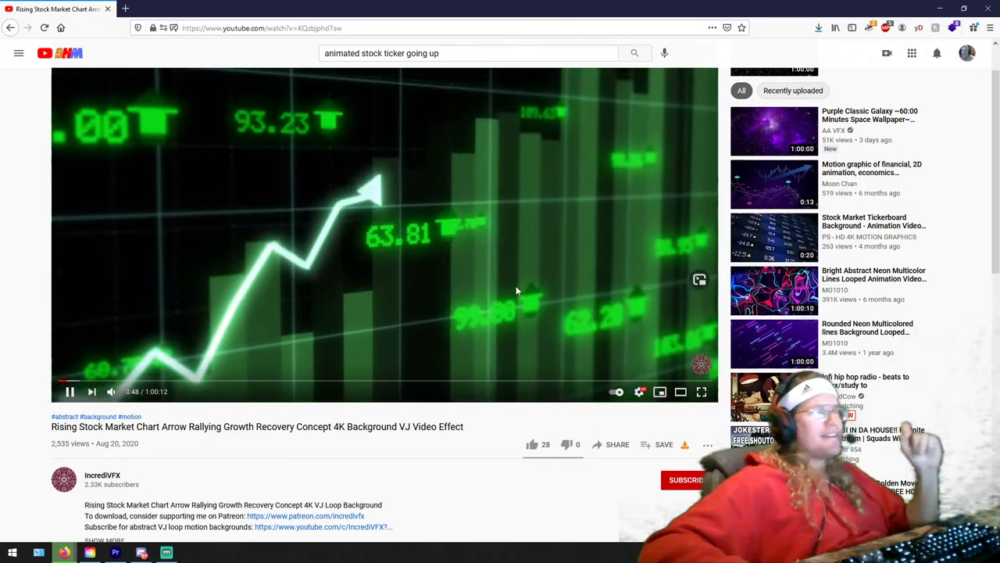
pyautogui.click(818, 27)
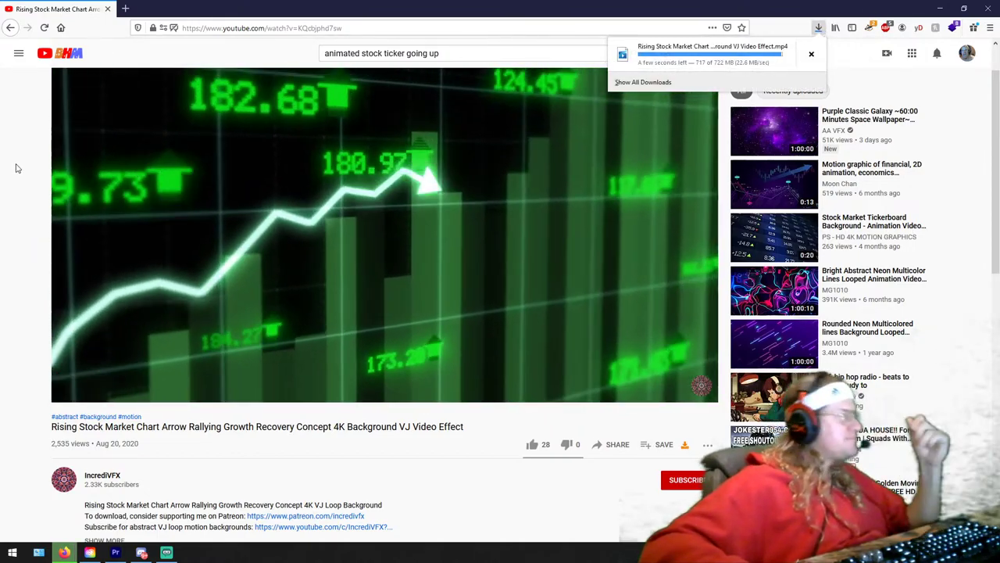
pyautogui.click(270, 98)
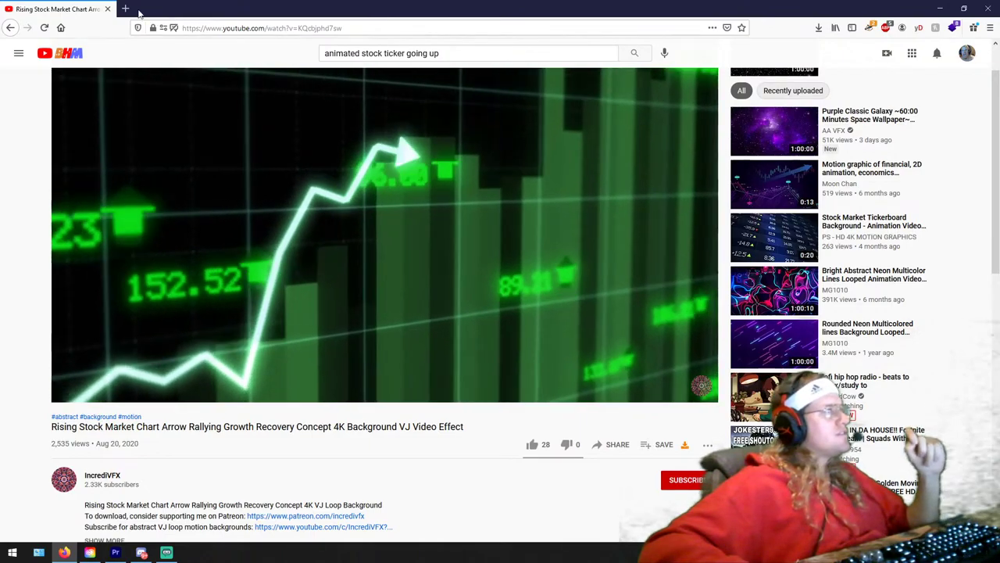
# Step: In a new tab, show Google image results for 'stock trading floor'
pyautogui.click(125, 9)
pyautogui.write('s')
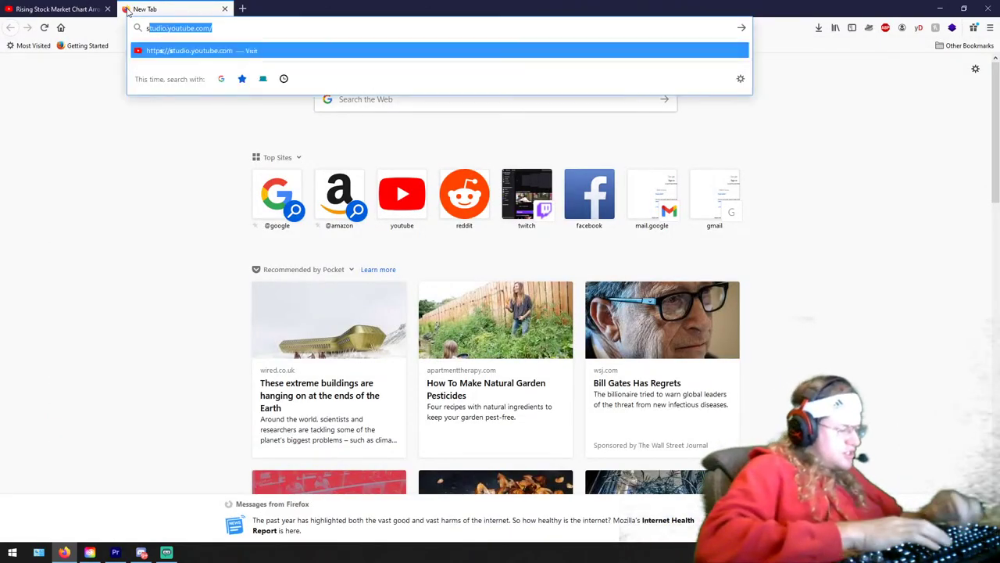
pyautogui.write('tock')
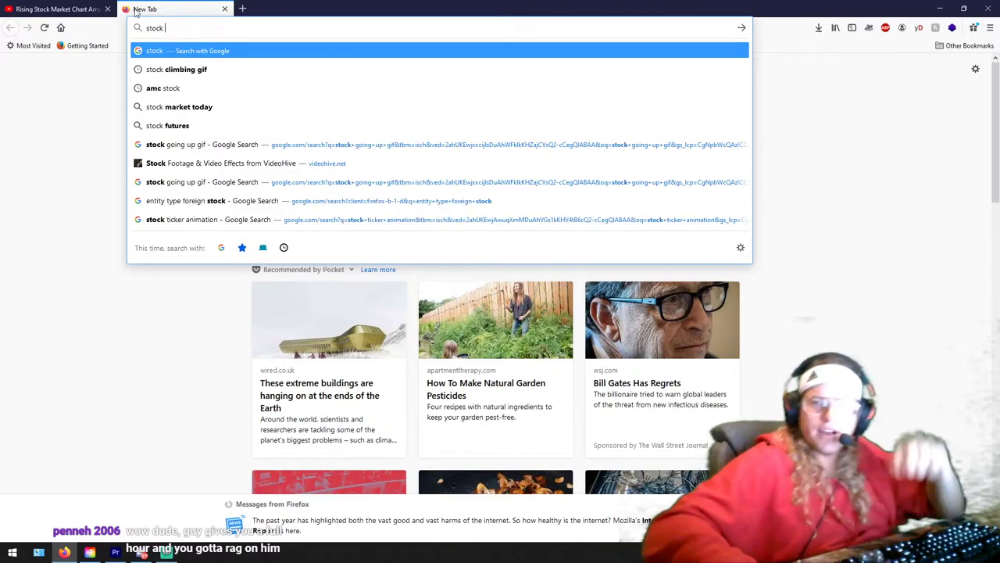
pyautogui.click(940, 9)
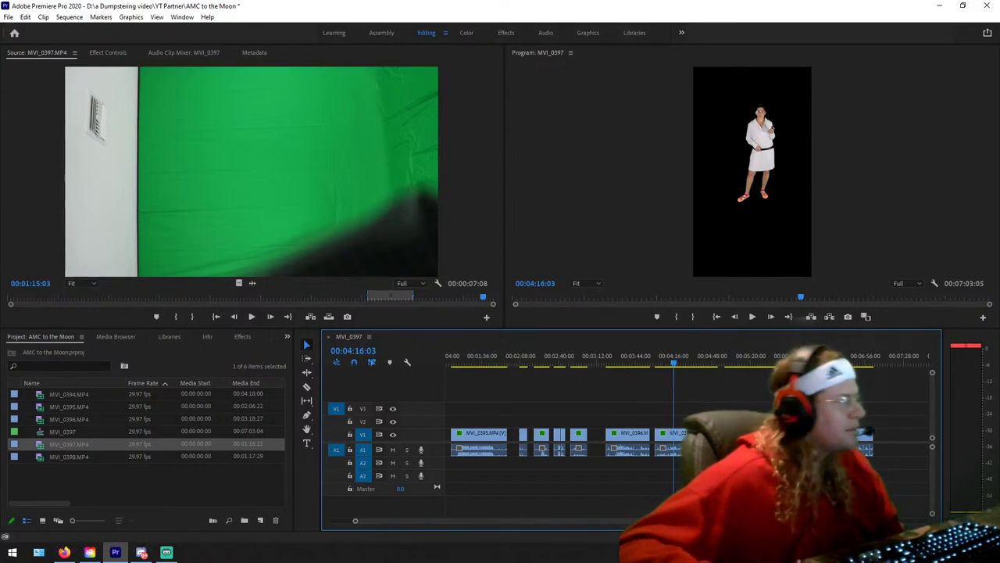
pyautogui.click(64, 552)
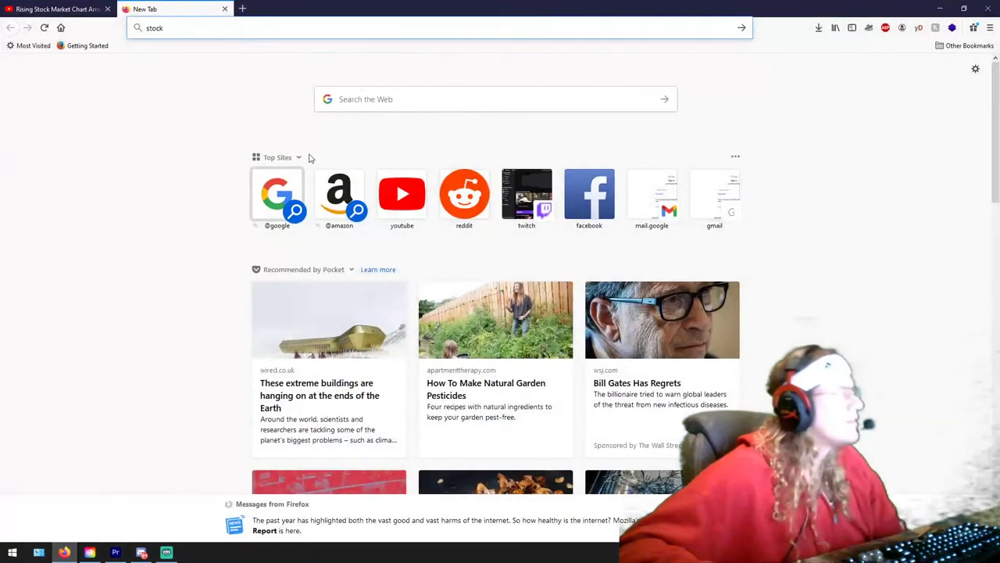
pyautogui.write('trading')
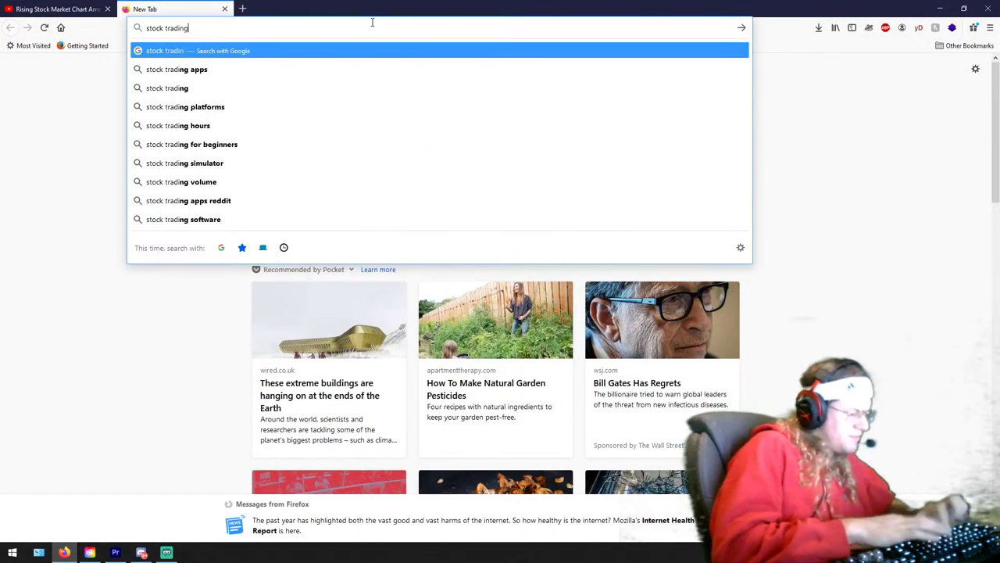
pyautogui.write(' floor')
pyautogui.press('Return')
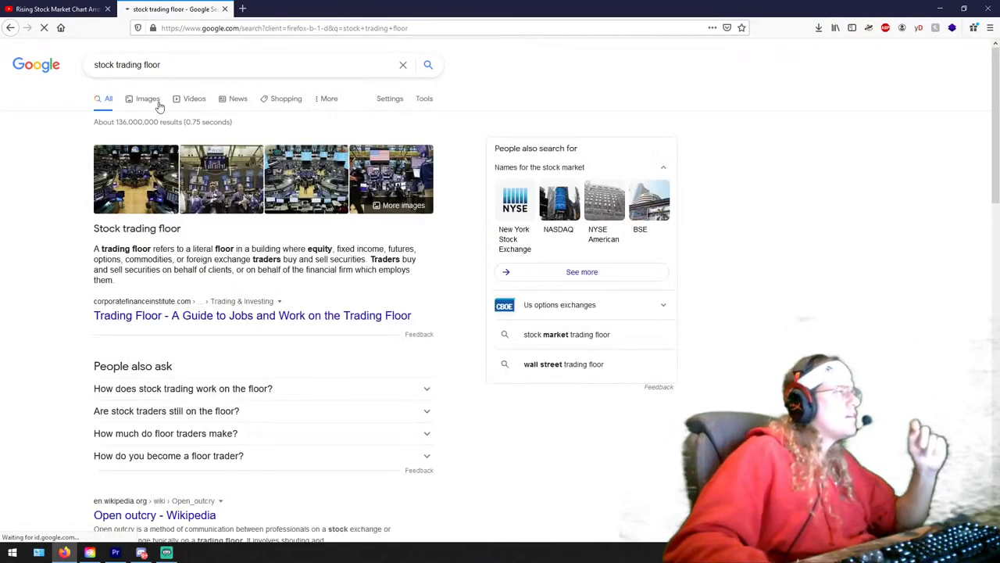
pyautogui.click(122, 188)
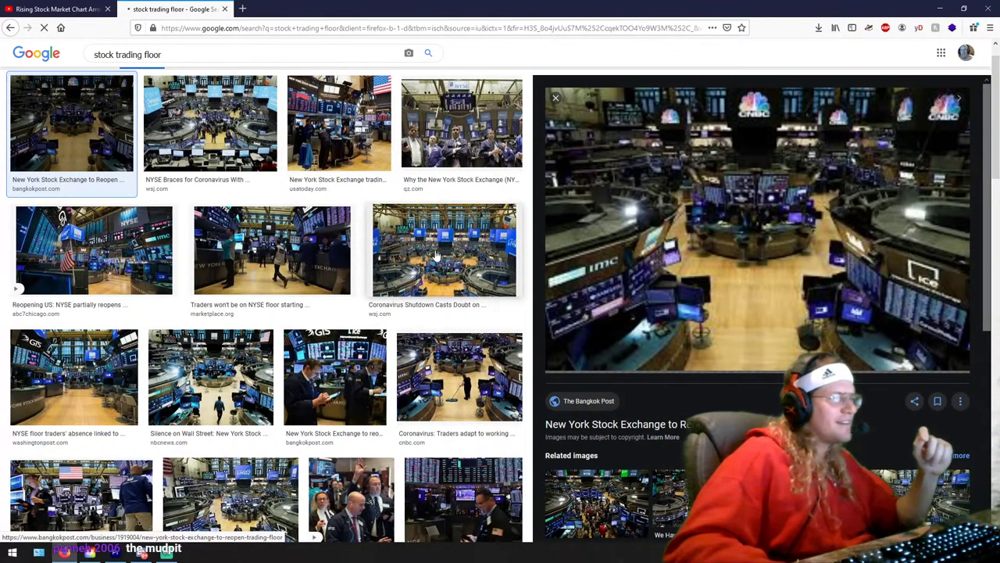
# Step: Preview the Covid-19 NYSE, Life in the fast lane, and WSJ trading pit images
pyautogui.scroll(-3, 338, 247)
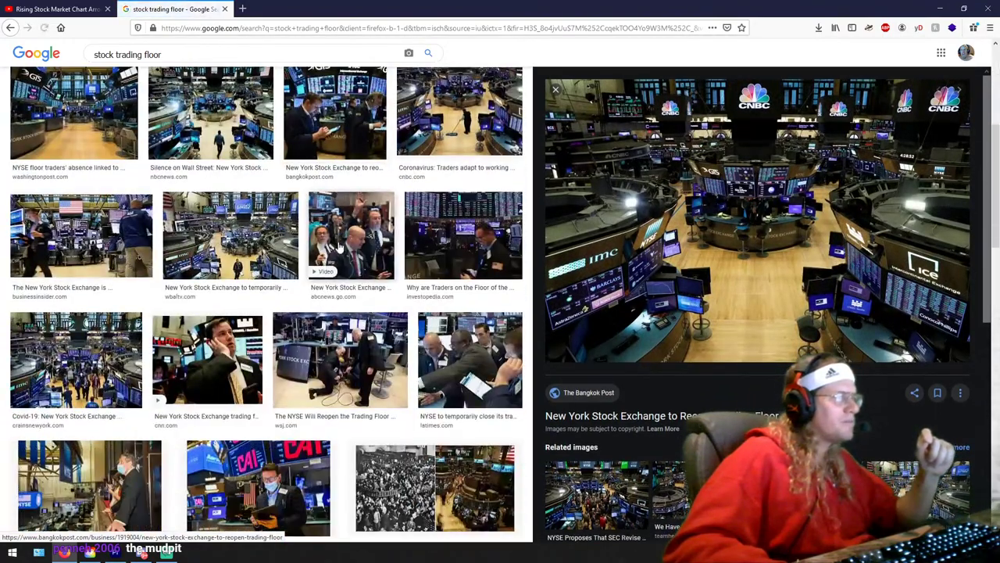
pyautogui.click(139, 332)
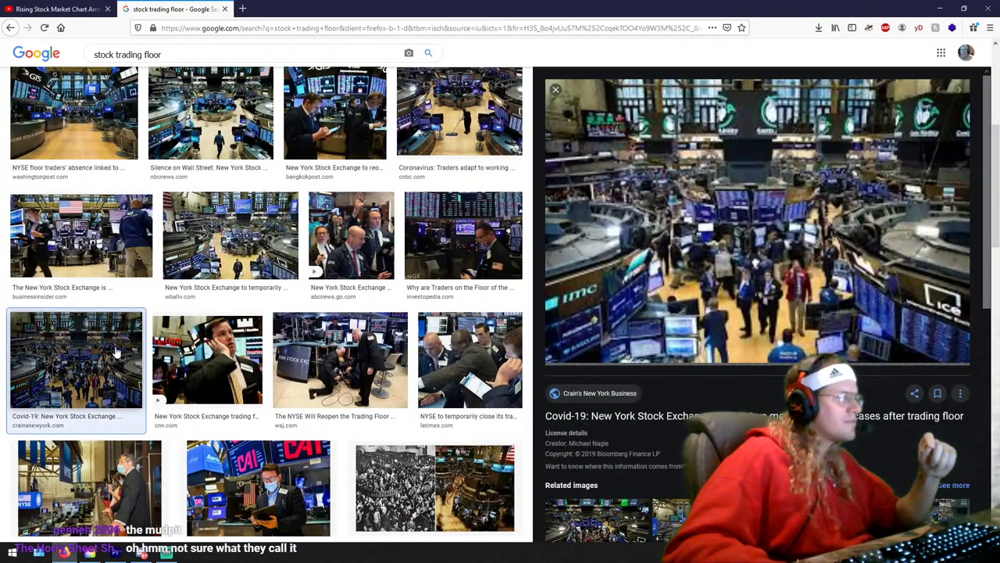
pyautogui.scroll(-2, 334, 229)
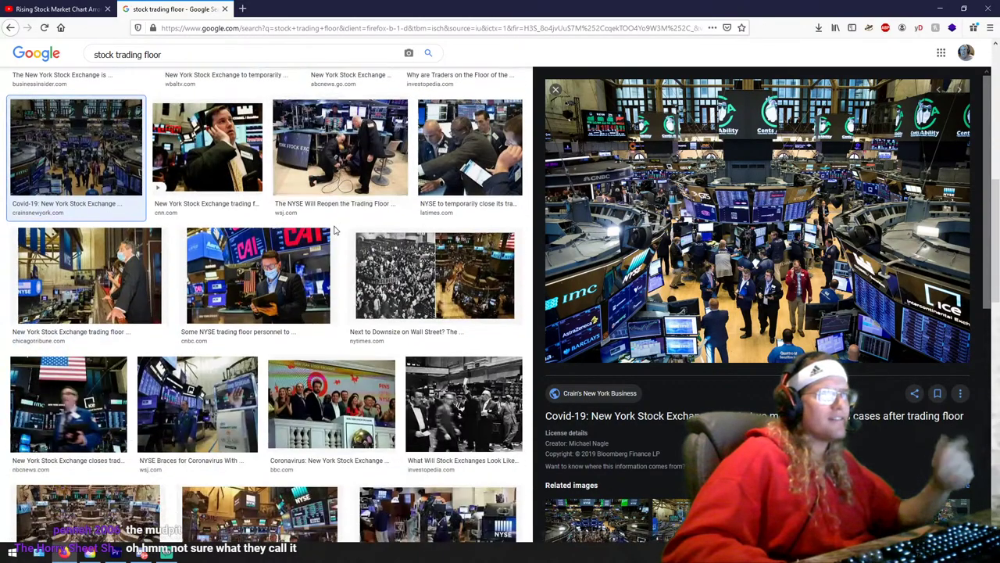
pyautogui.scroll(-3, 329, 243)
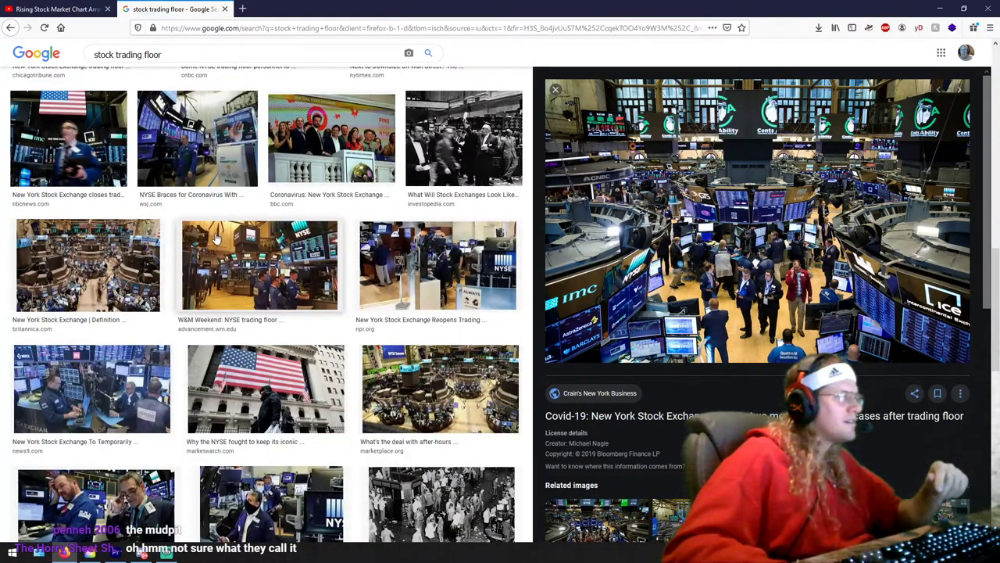
pyautogui.scroll(-2, 217, 238)
pyautogui.scroll(-3, 314, 328)
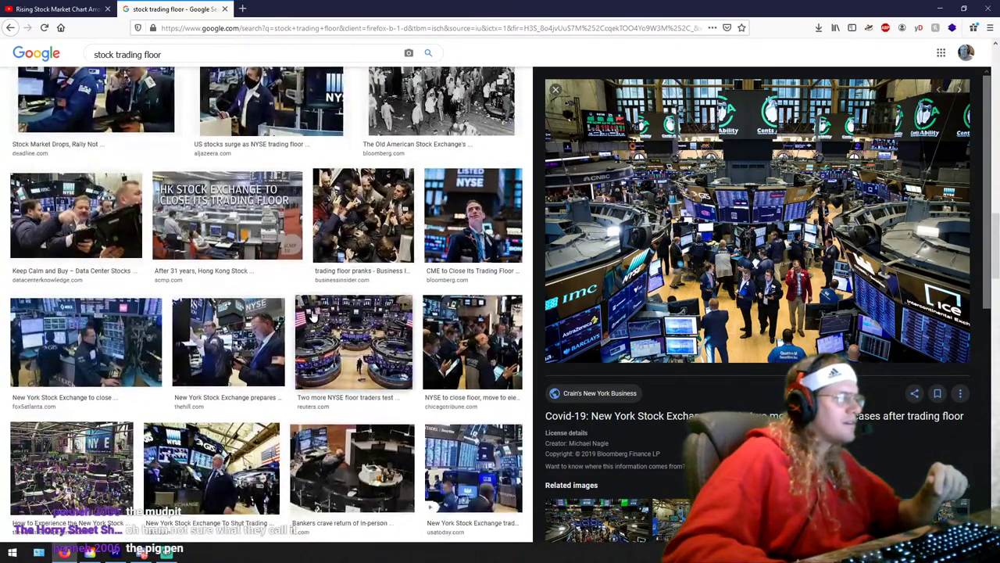
pyautogui.scroll(-4, 316, 301)
pyautogui.click(301, 304)
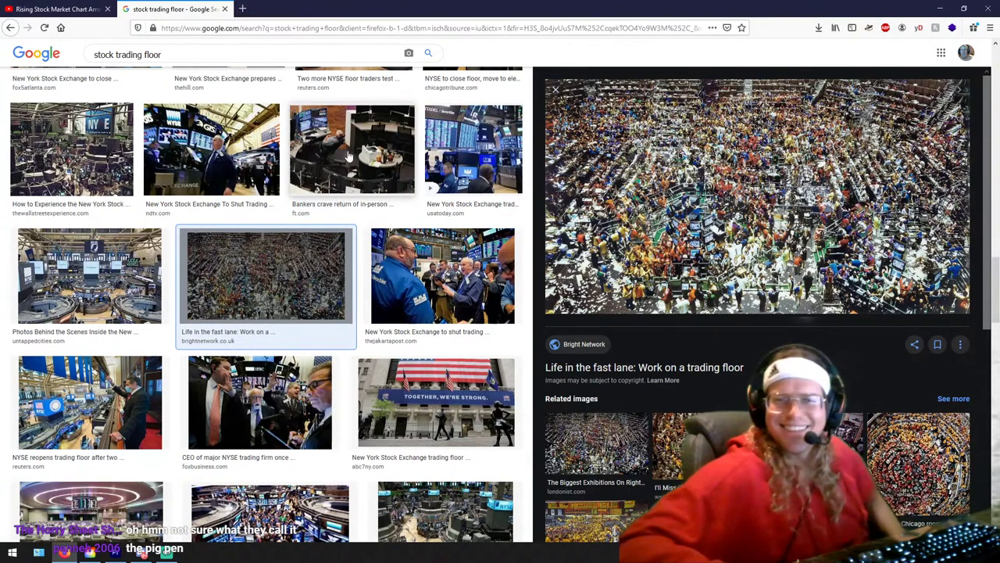
pyautogui.click(688, 445)
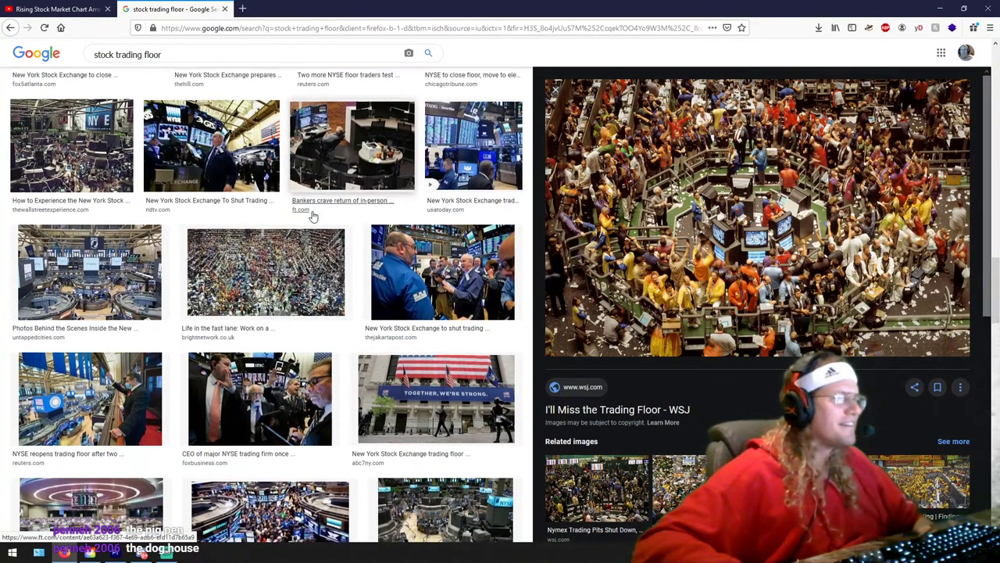
# Step: Preview the NYSE shut-down and Wall Street tumbles photos, ending on CTV's 'New York Stock Exchange suspends'
pyautogui.scroll(-3, 315, 212)
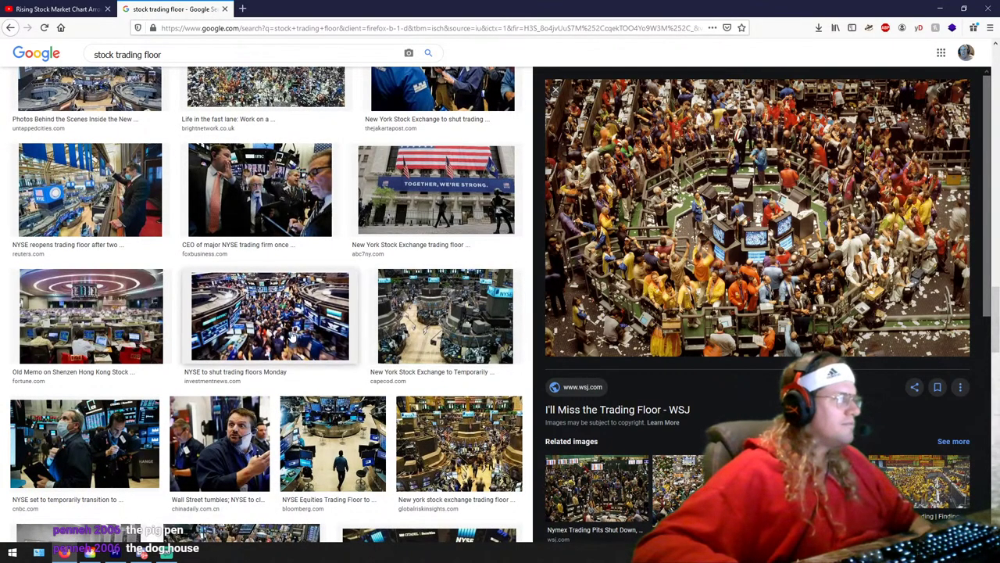
pyautogui.click(293, 335)
pyautogui.click(236, 465)
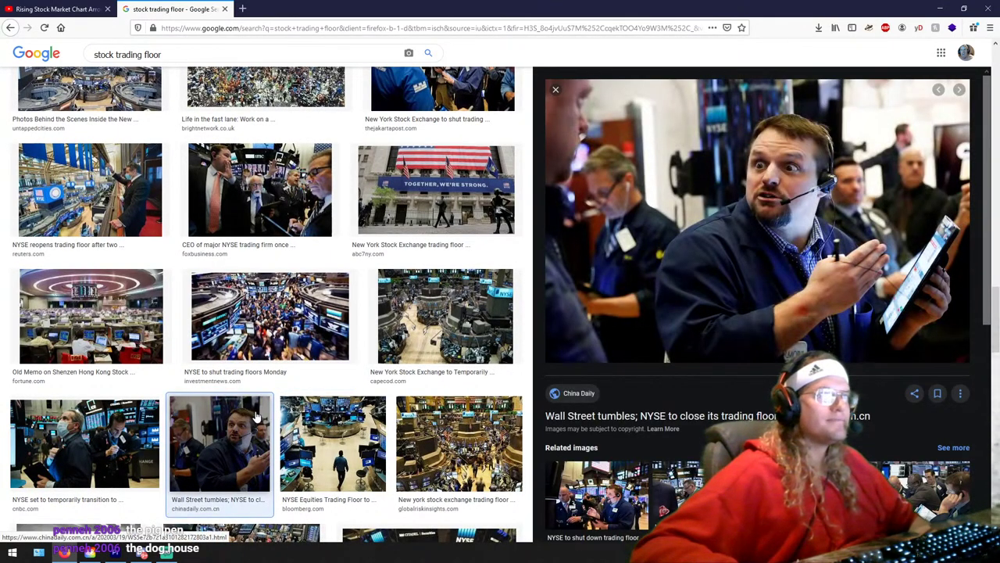
pyautogui.click(287, 314)
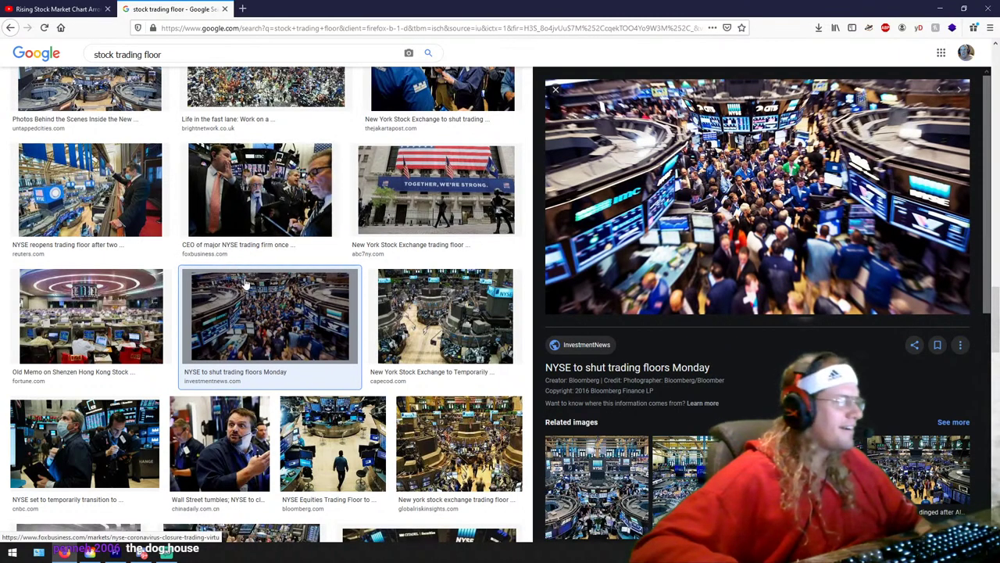
pyautogui.scroll(-3, 293, 328)
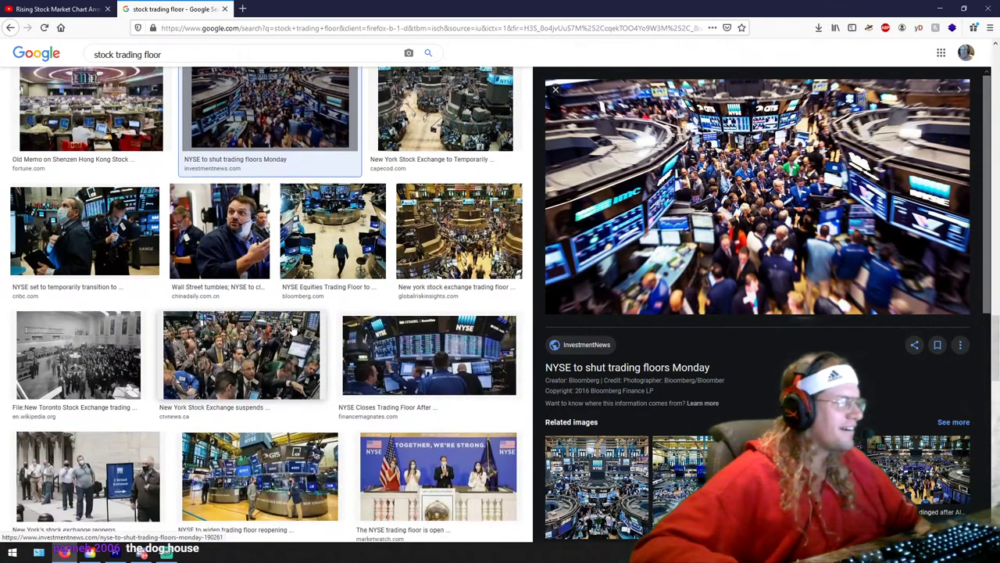
pyautogui.click(320, 354)
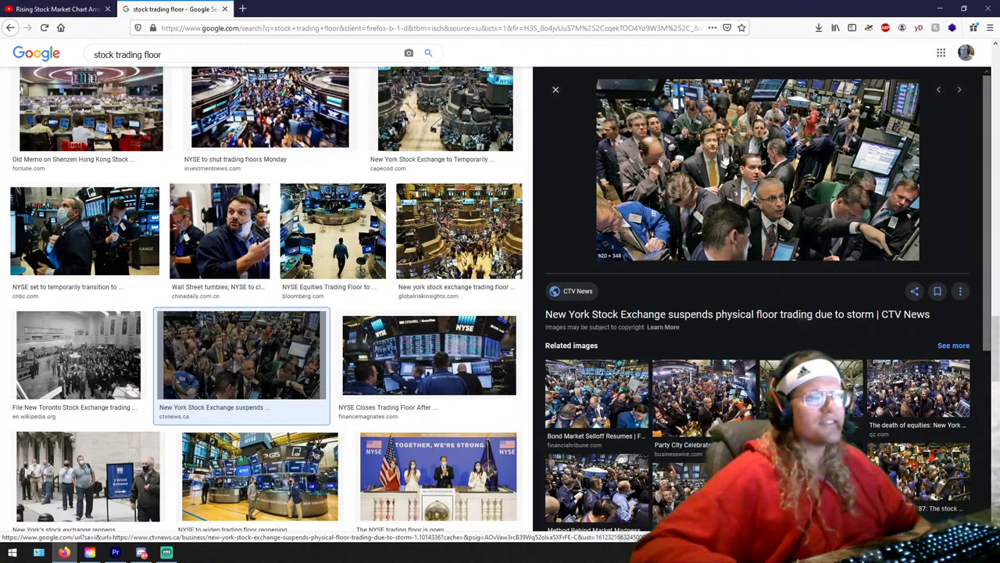
# Step: Step through related images (death of equities, Dow Jones plunges) until 'Party City Celebrates IPO' opens
pyautogui.click(919, 395)
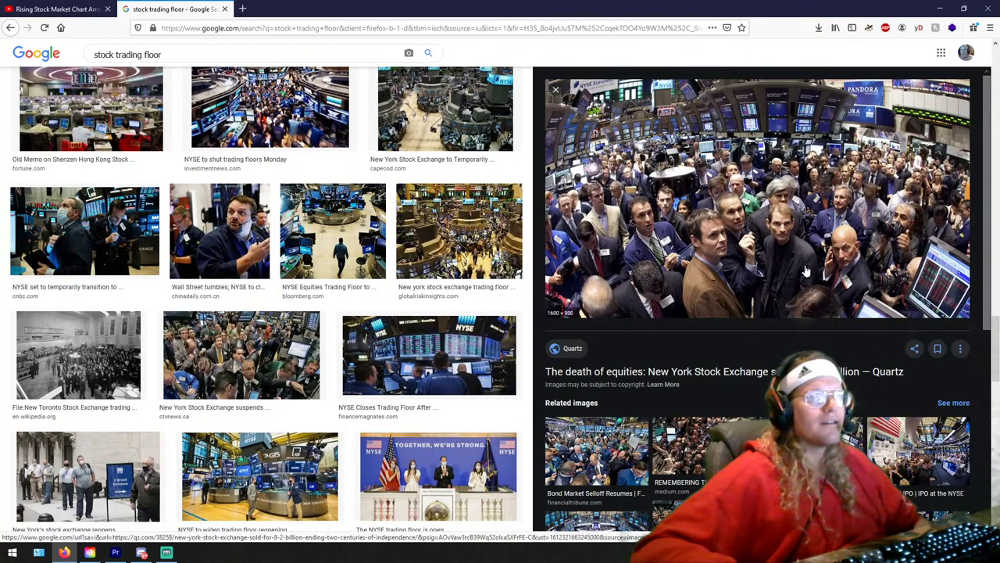
pyautogui.click(675, 440)
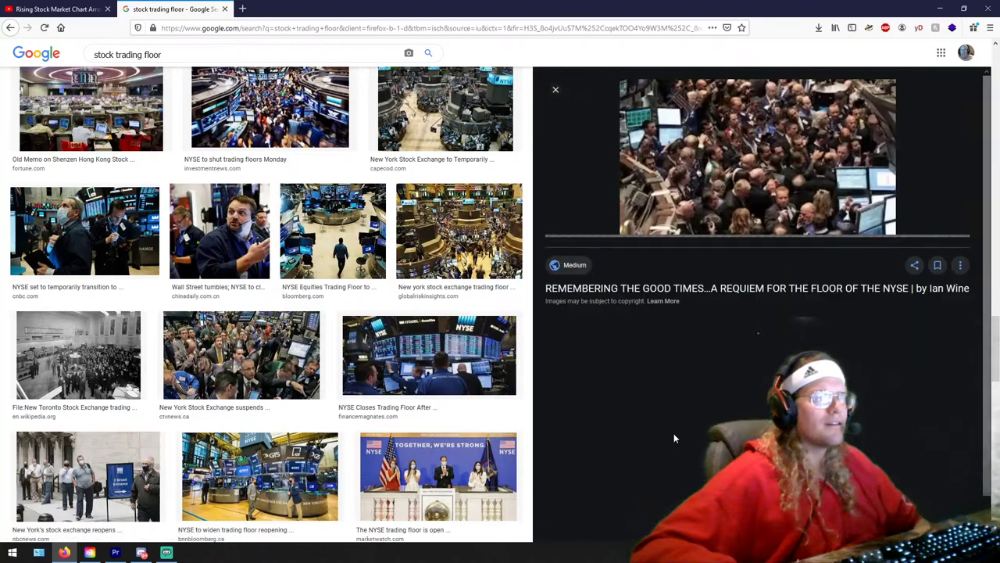
pyautogui.click(595, 376)
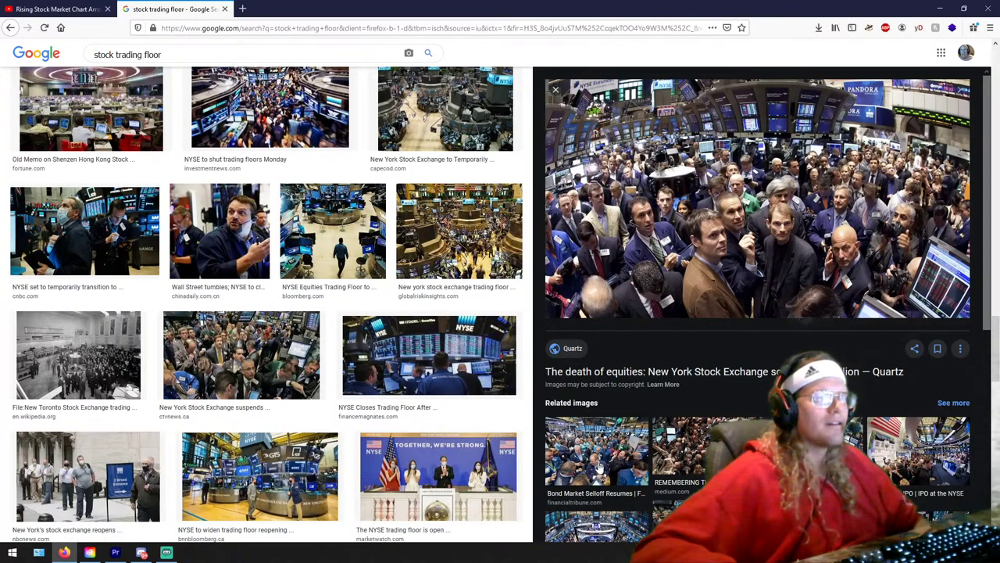
pyautogui.scroll(-3, 595, 461)
pyautogui.click(797, 347)
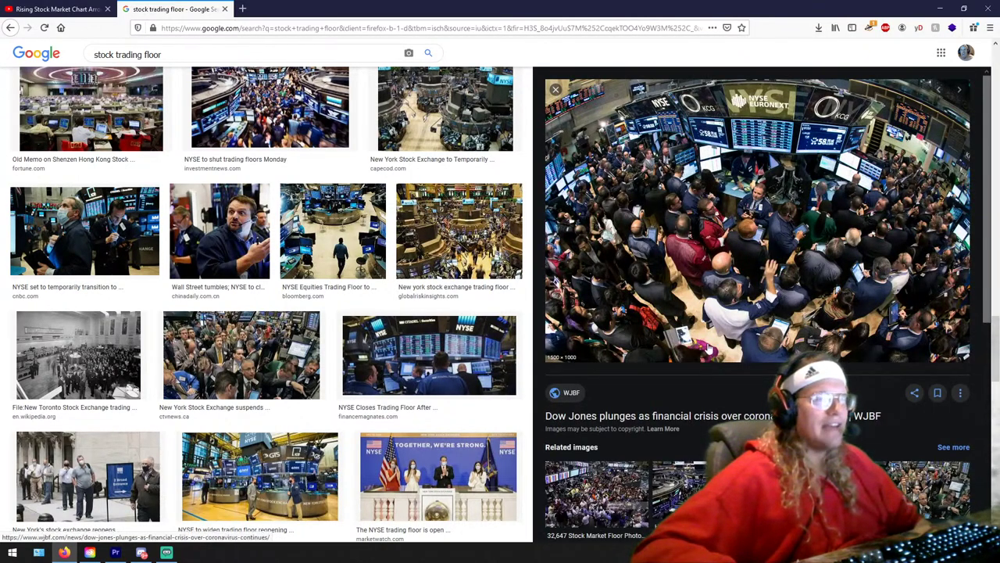
pyautogui.scroll(-5, 707, 349)
pyautogui.click(701, 301)
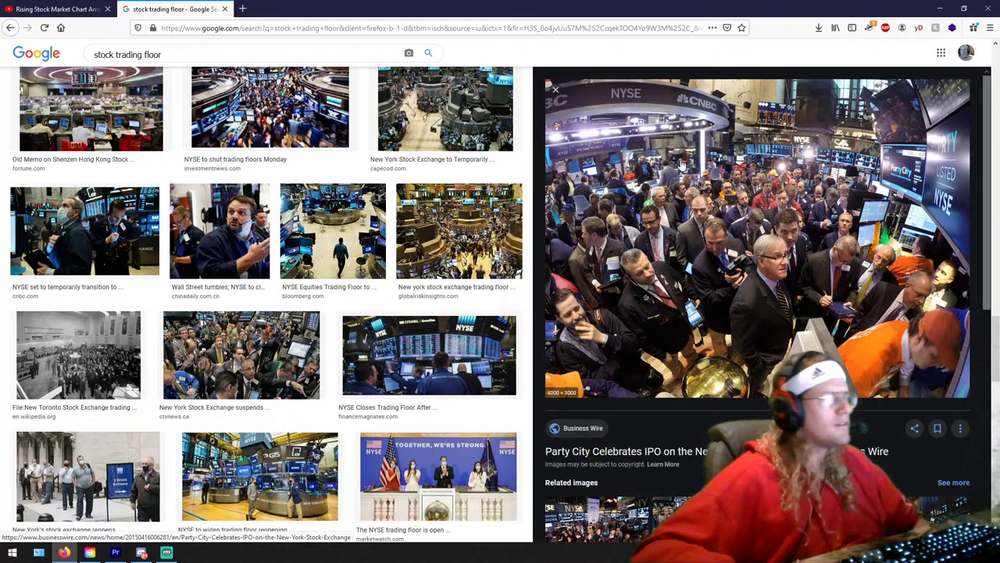
pyautogui.scroll(-10, 345, 258)
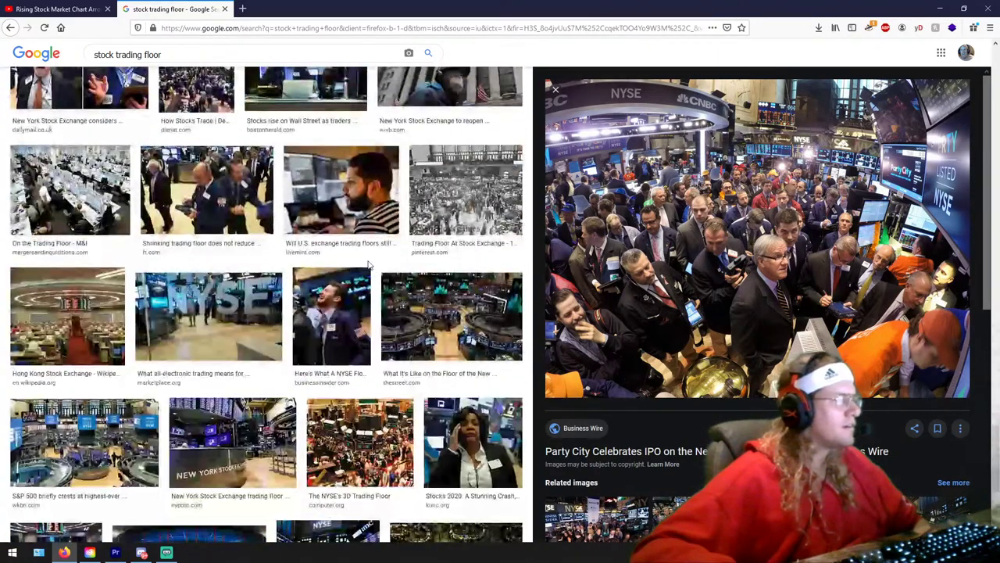
pyautogui.scroll(-3, 329, 263)
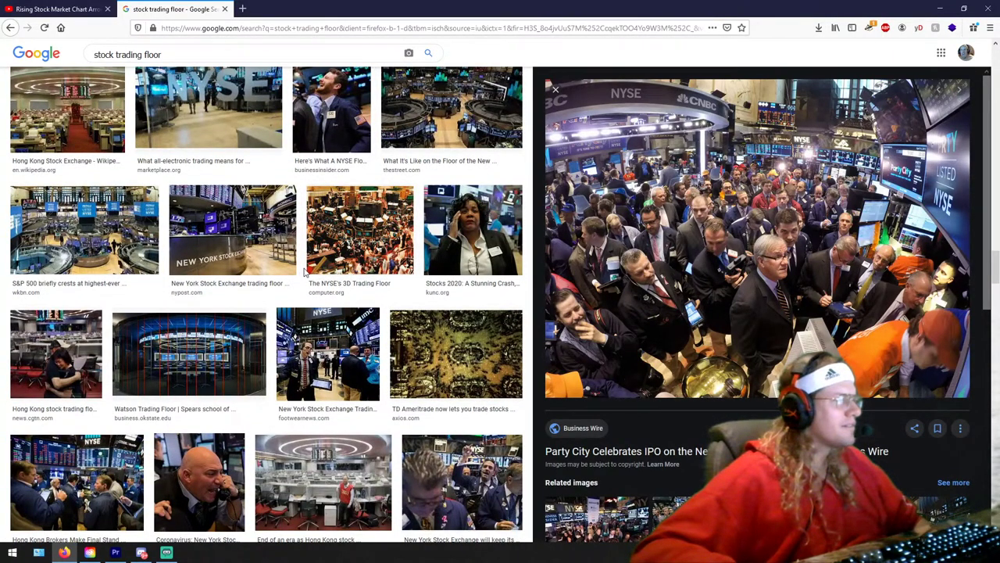
pyautogui.scroll(-5, 313, 270)
pyautogui.scroll(-5, 297, 273)
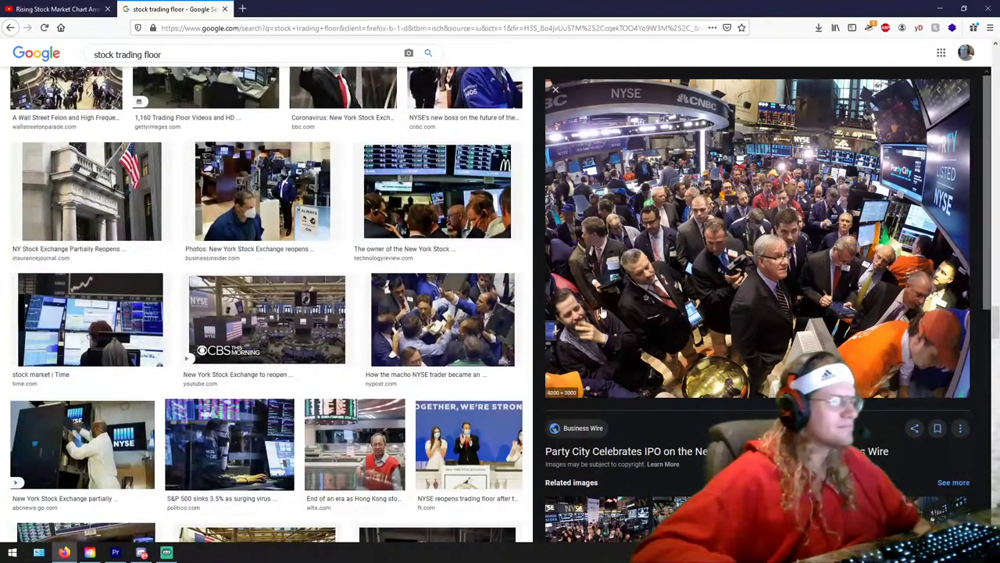
pyautogui.scroll(-15, 370, 309)
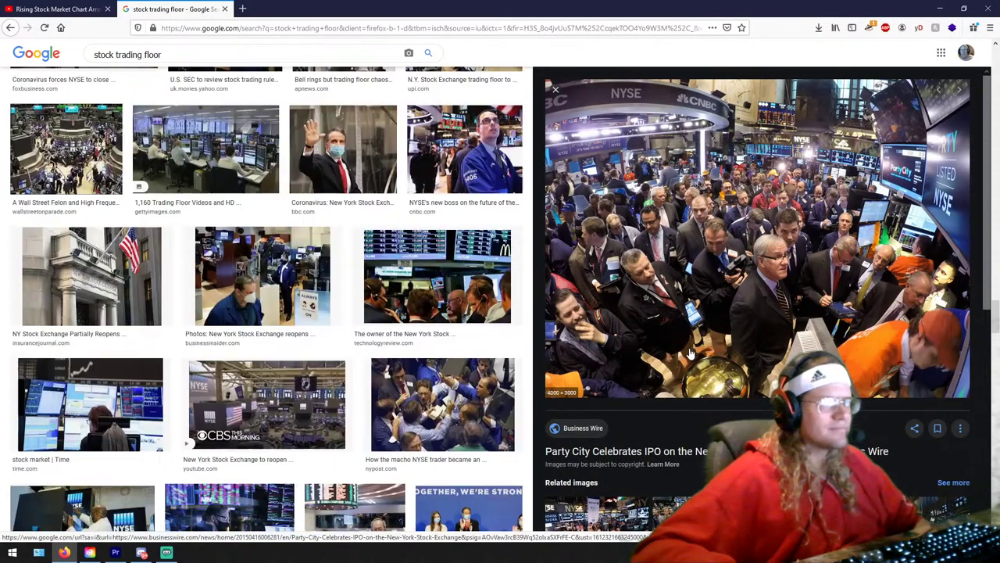
pyautogui.scroll(20, 371, 308)
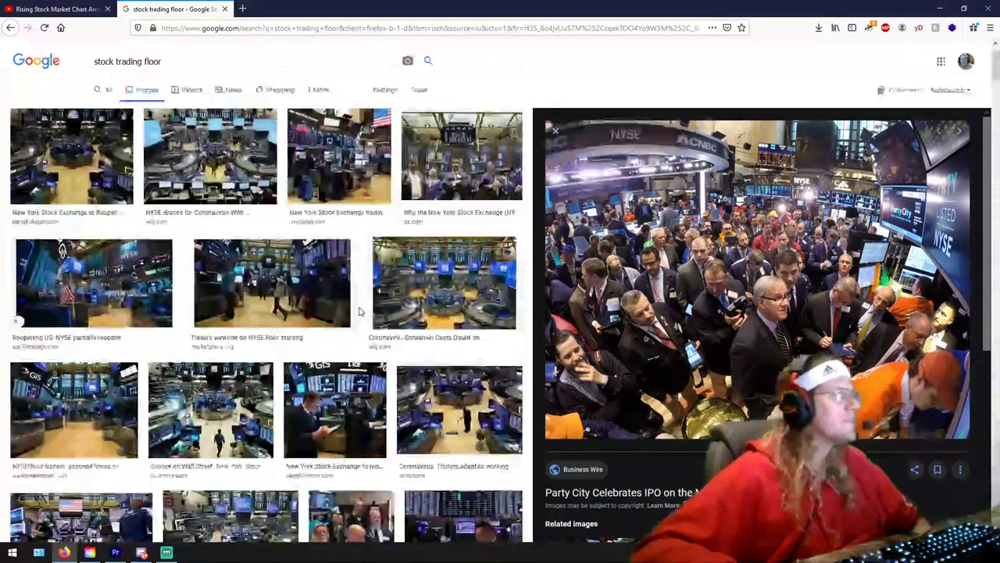
# Step: Change the image search to 'nyse trading floor crazy' using the 'nyse trading floor' suggestion
pyautogui.moveTo(168, 61); pyautogui.dragTo(65, 61)
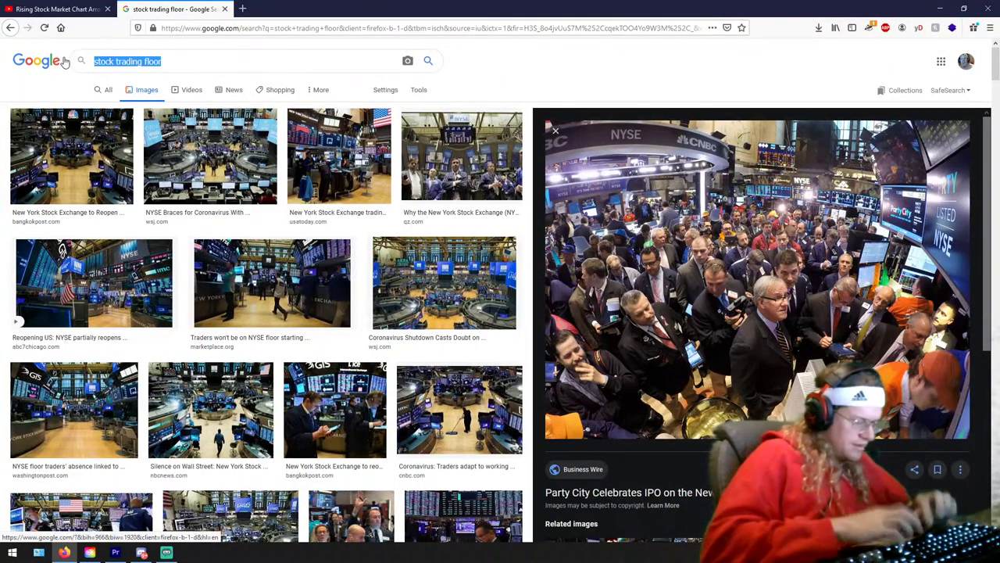
pyautogui.write('NYSE')
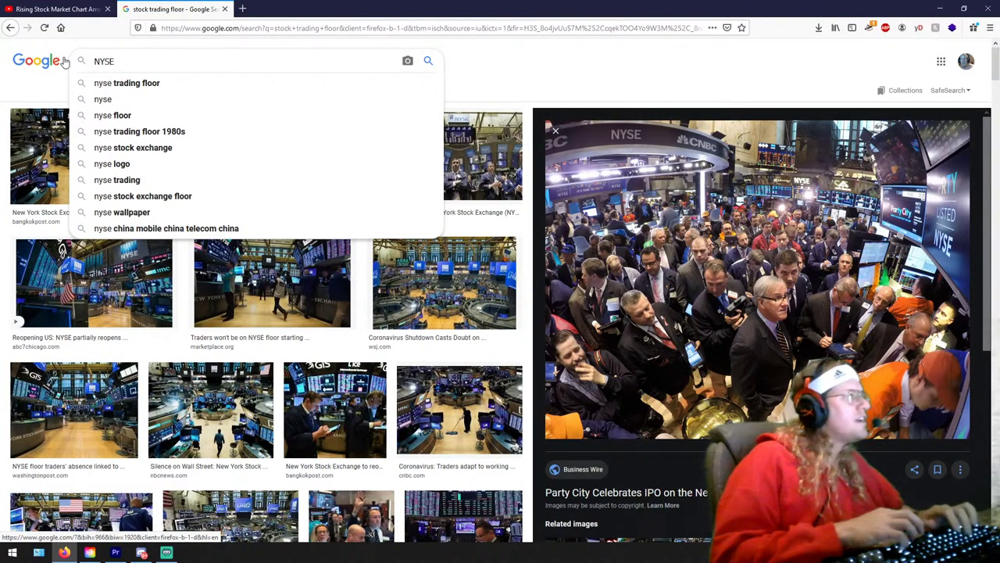
pyautogui.press('Down')
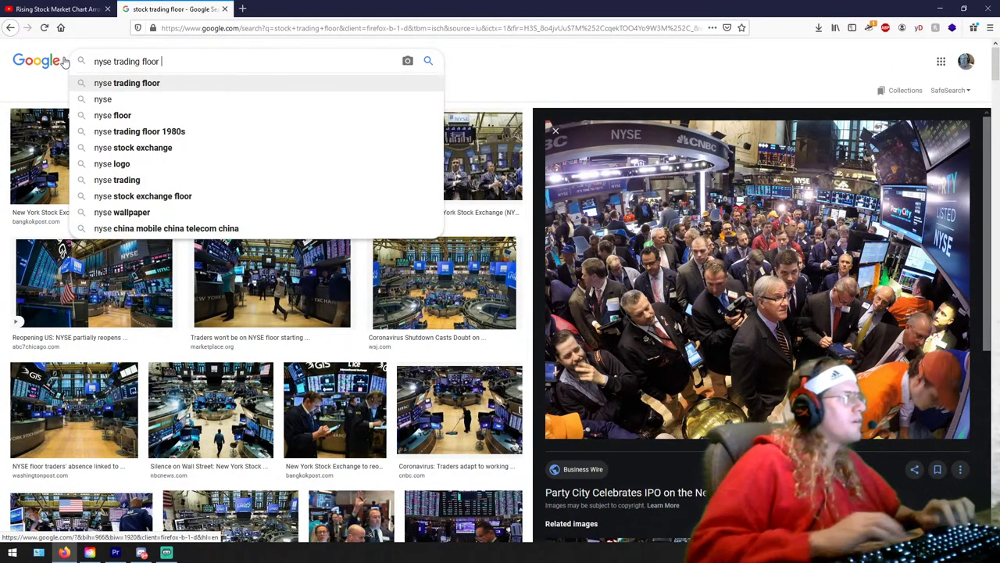
pyautogui.write('cr')
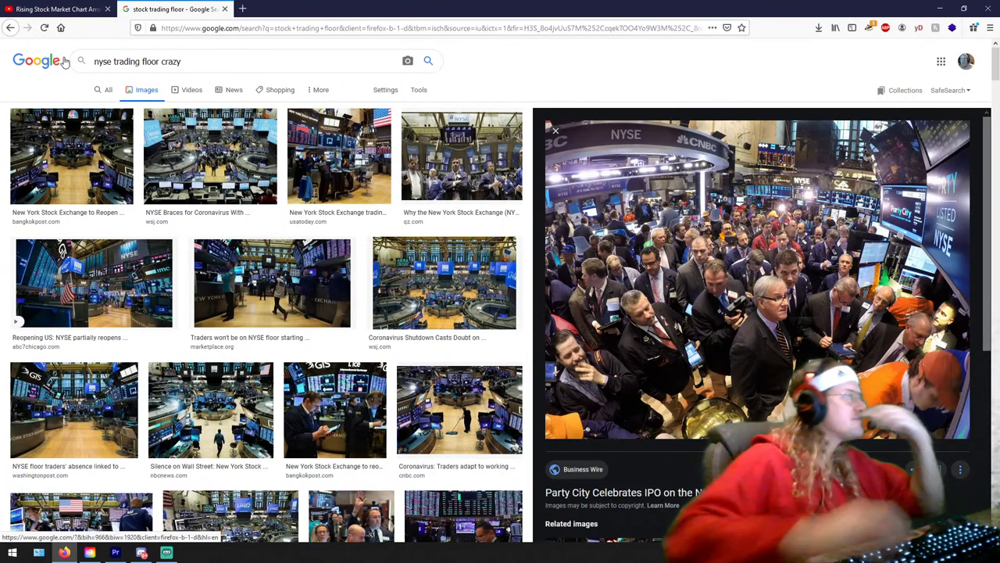
pyautogui.write('azy')
pyautogui.click(427, 61)
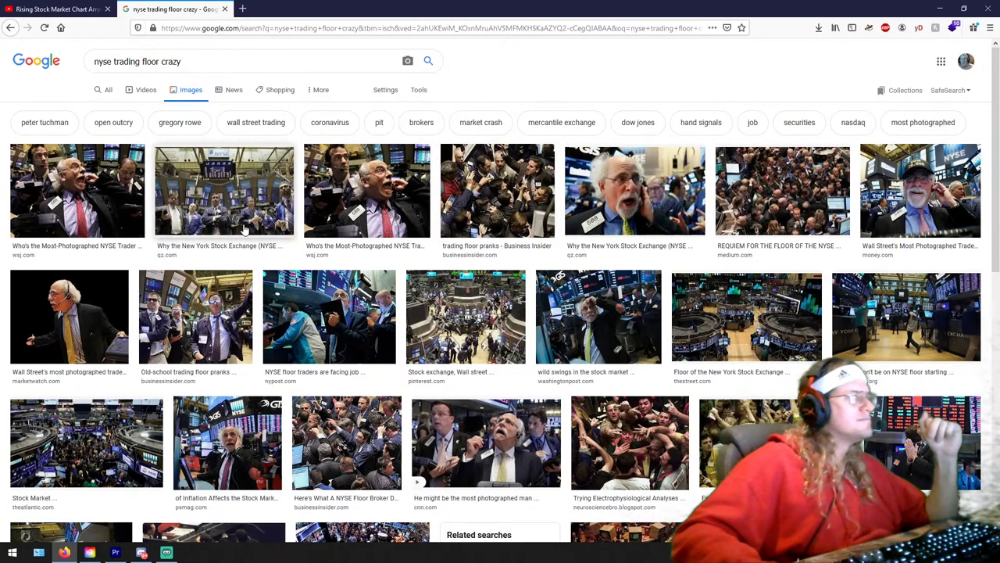
# Step: Preview NYSE photos: the broker shot, Stock Pickers Bask in the Bull Market, Inside, and Floor View
pyautogui.scroll(-2, 242, 222)
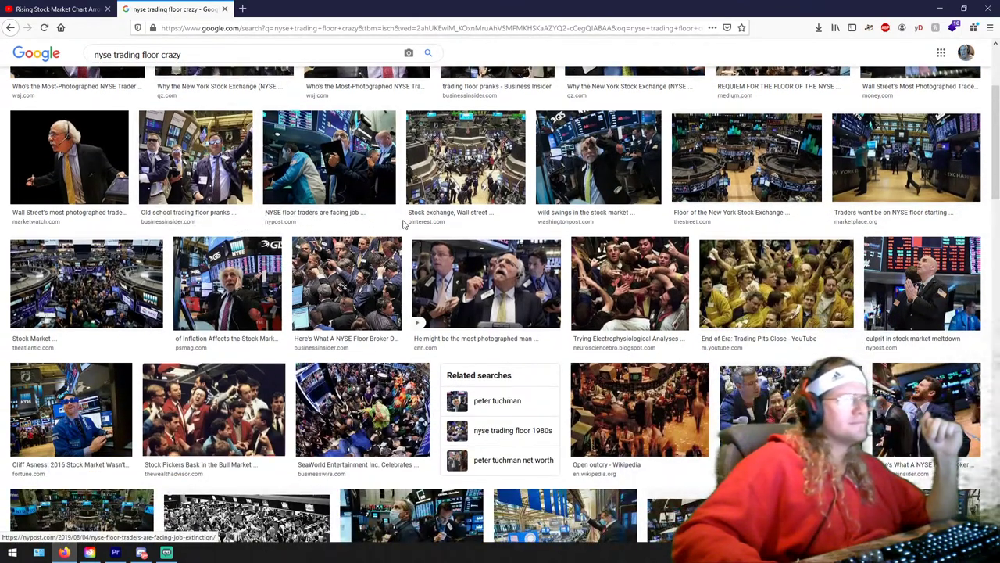
pyautogui.scroll(2, 643, 205)
pyautogui.click(642, 204)
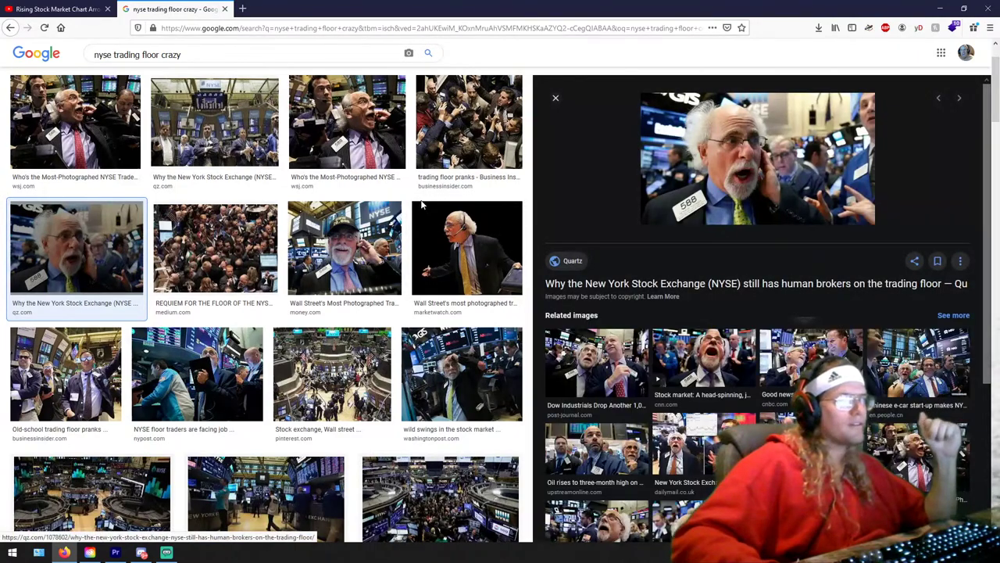
pyautogui.scroll(-5, 394, 302)
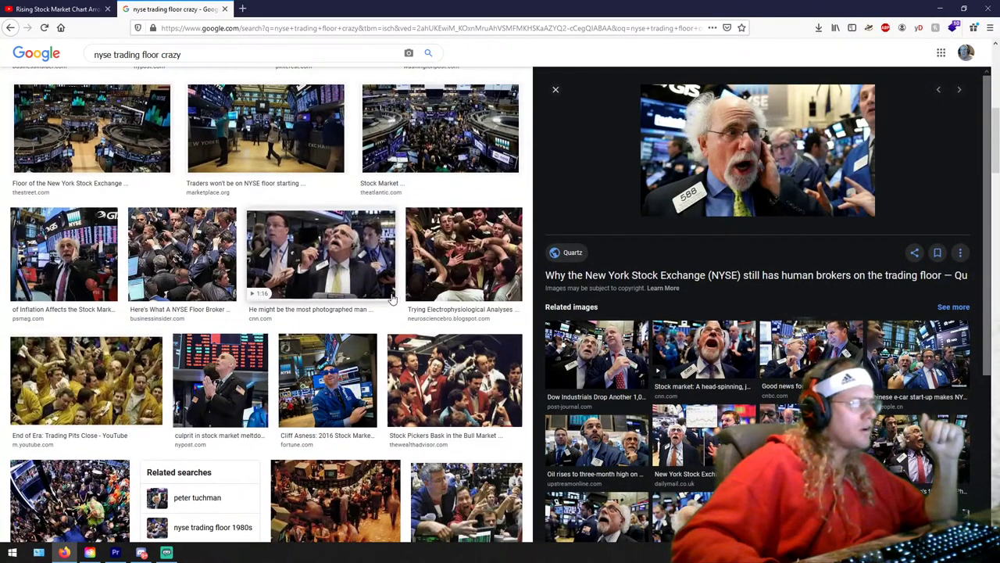
pyautogui.scroll(-1, 393, 297)
pyautogui.click(396, 306)
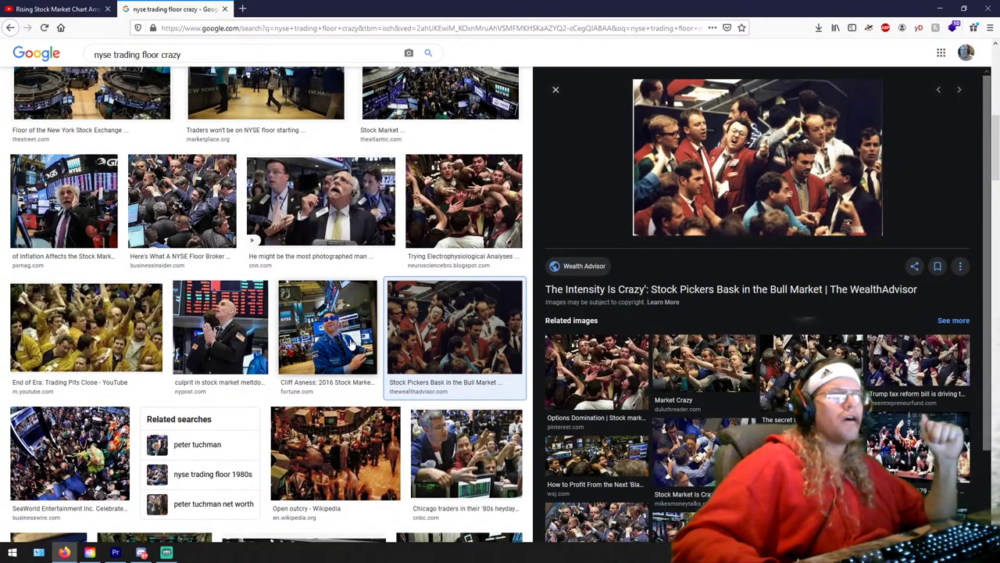
pyautogui.scroll(-2, 352, 344)
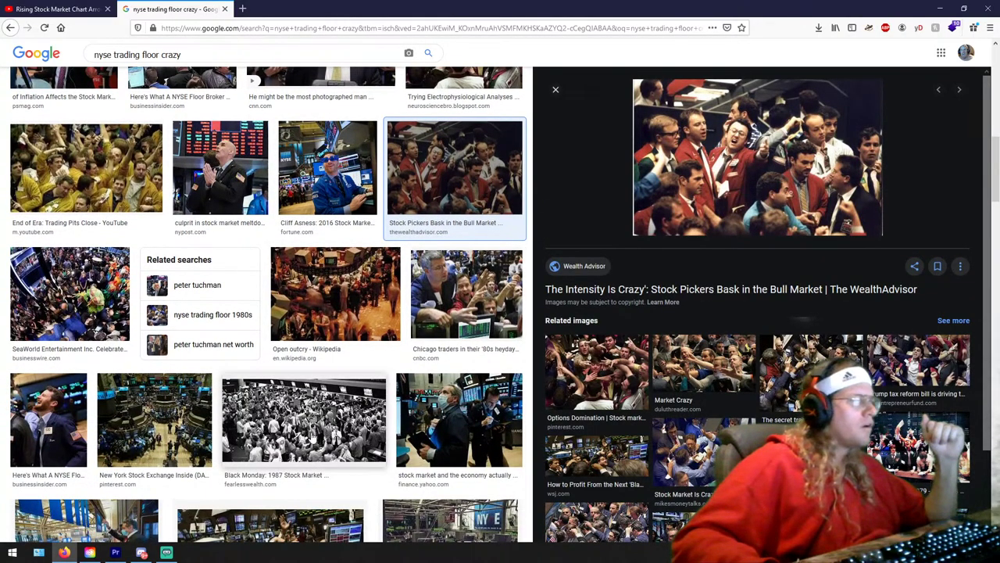
pyautogui.click(156, 430)
pyautogui.scroll(-3, 356, 309)
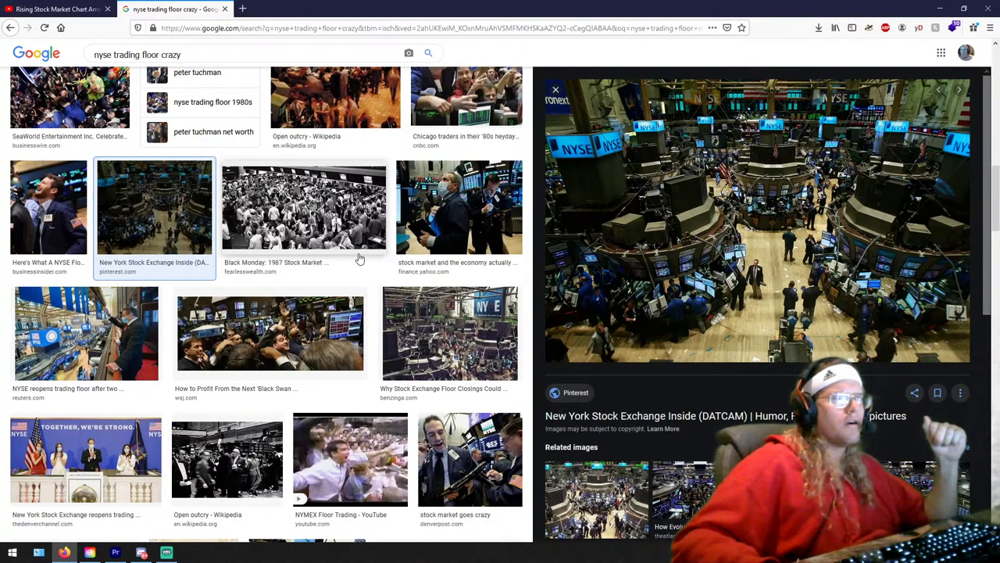
pyautogui.scroll(-5, 349, 261)
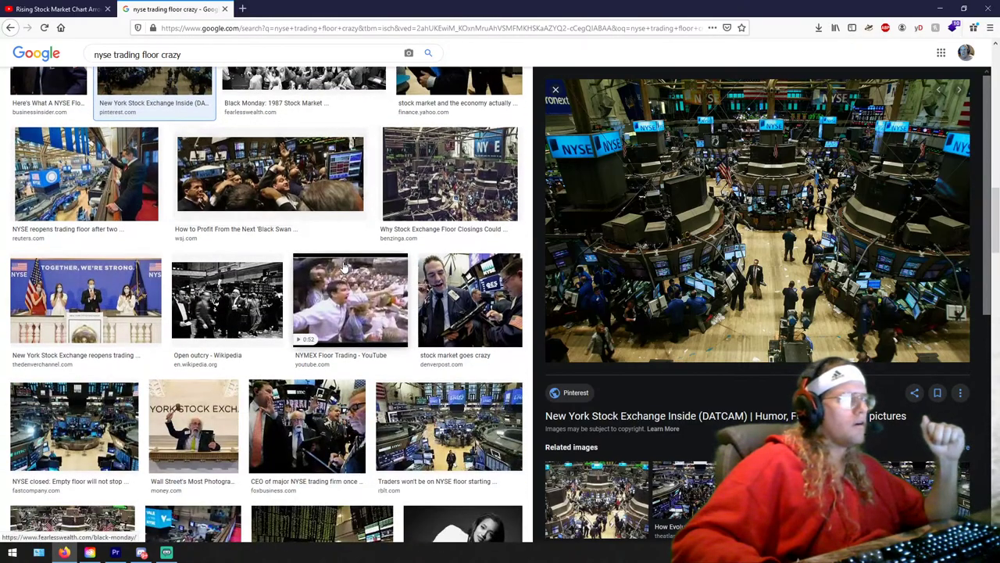
pyautogui.click(72, 339)
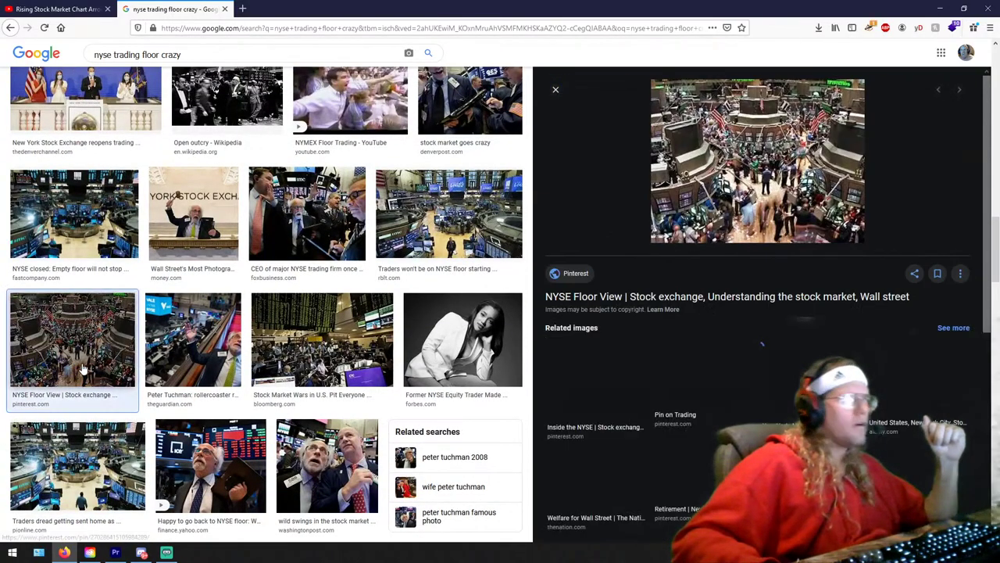
pyautogui.scroll(-5, 350, 259)
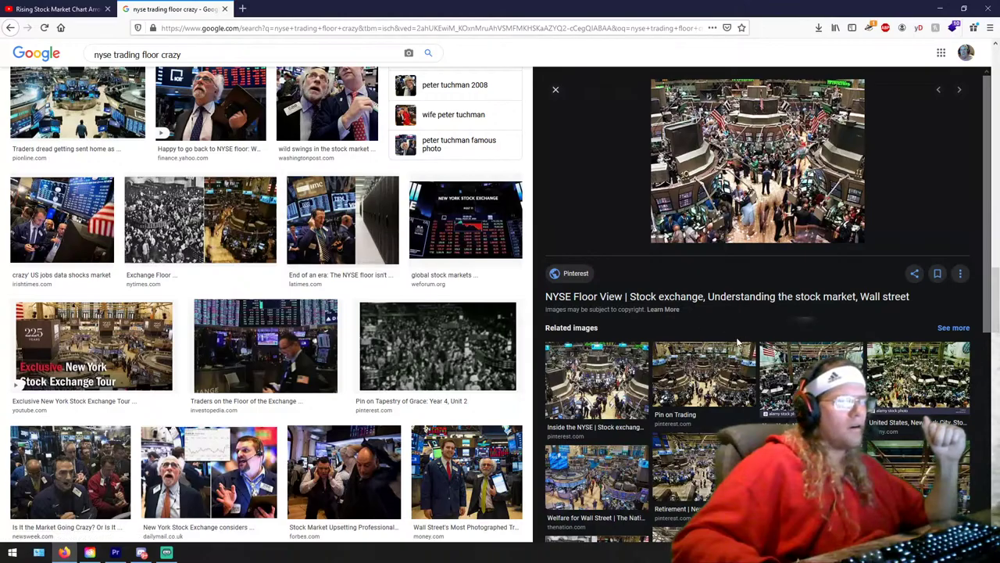
pyautogui.scroll(-4, 734, 346)
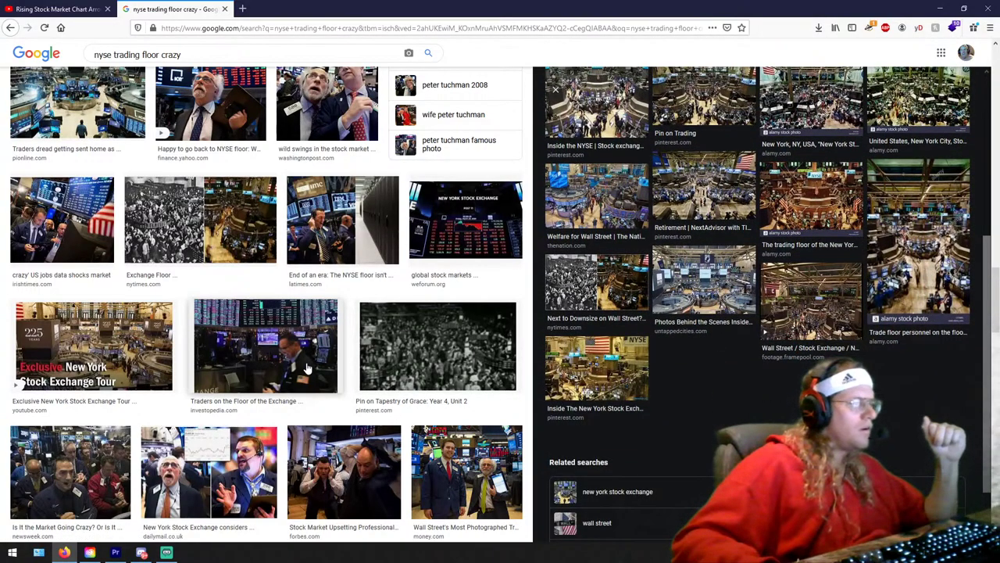
pyautogui.scroll(-5, 274, 385)
pyautogui.scroll(-5, 281, 374)
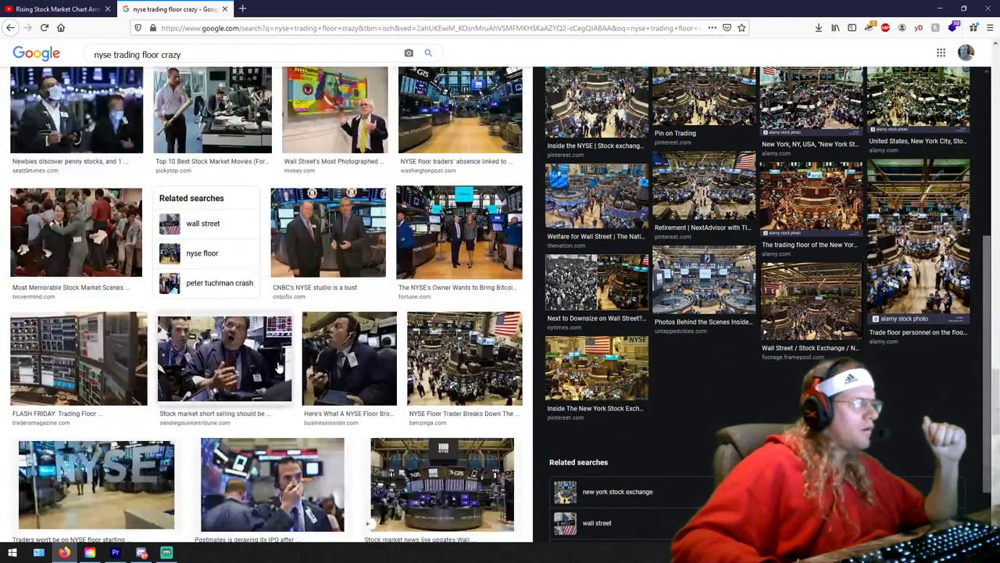
pyautogui.scroll(-5, 422, 358)
# Step: Search for the famous Peter Tuchman photo and preview related trading-floor images
pyautogui.click(422, 357)
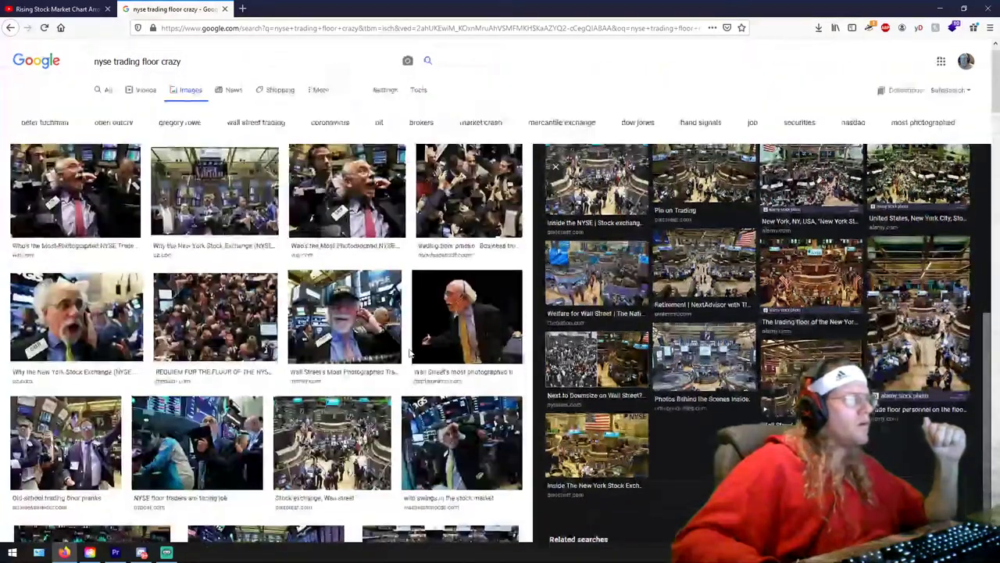
pyautogui.click(440, 242)
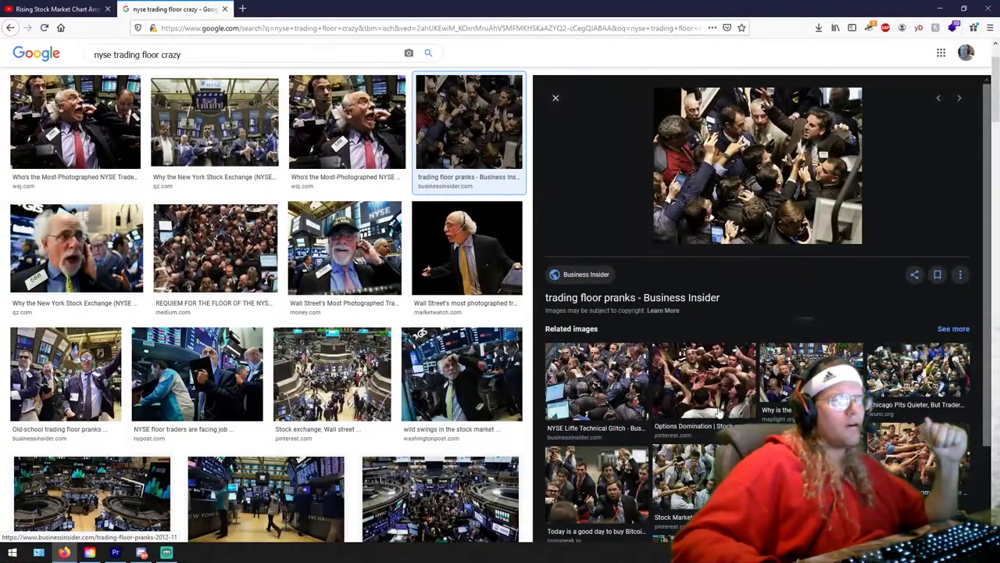
pyautogui.scroll(-1, 706, 383)
pyautogui.click(801, 356)
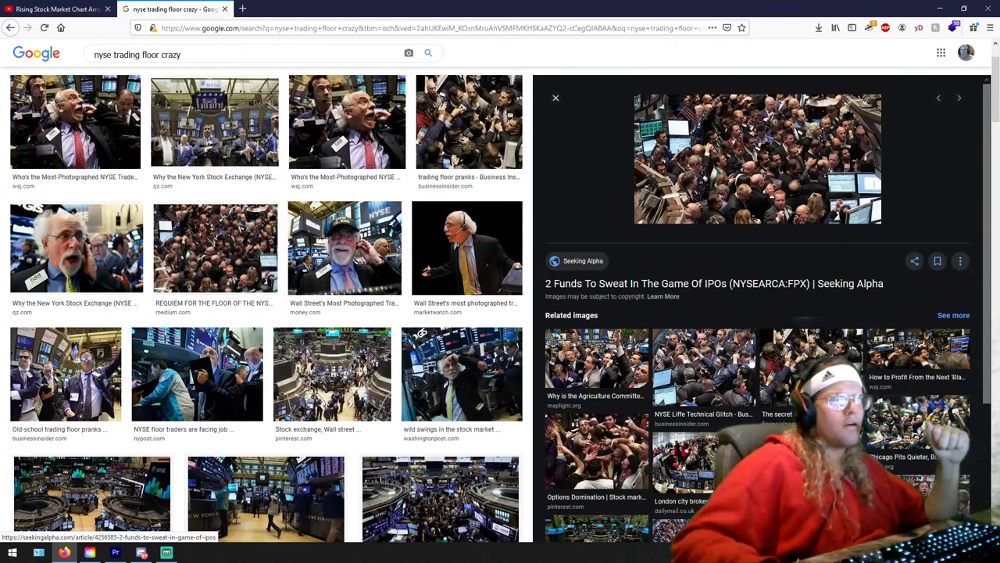
pyautogui.click(815, 374)
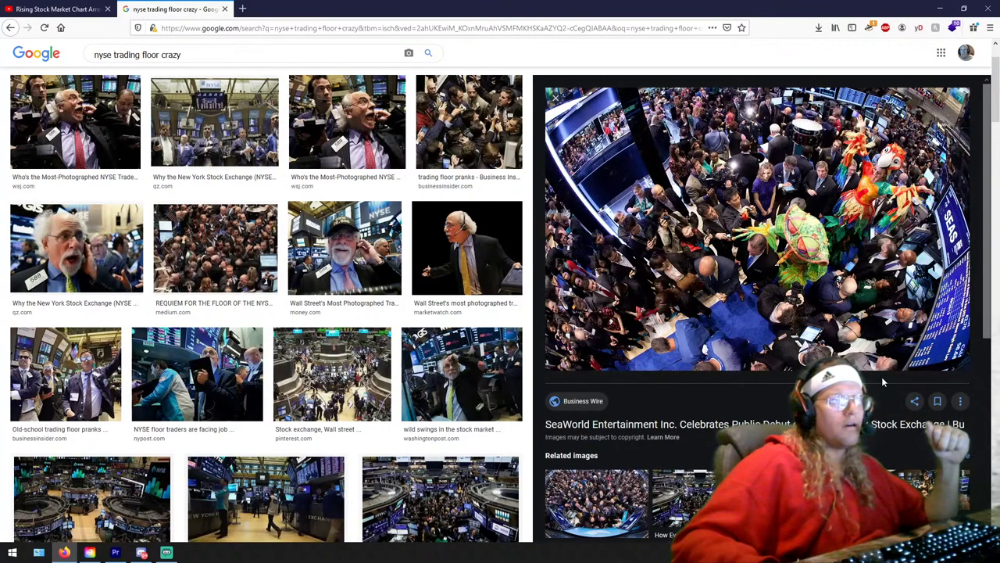
pyautogui.scroll(-2, 871, 376)
pyautogui.click(907, 474)
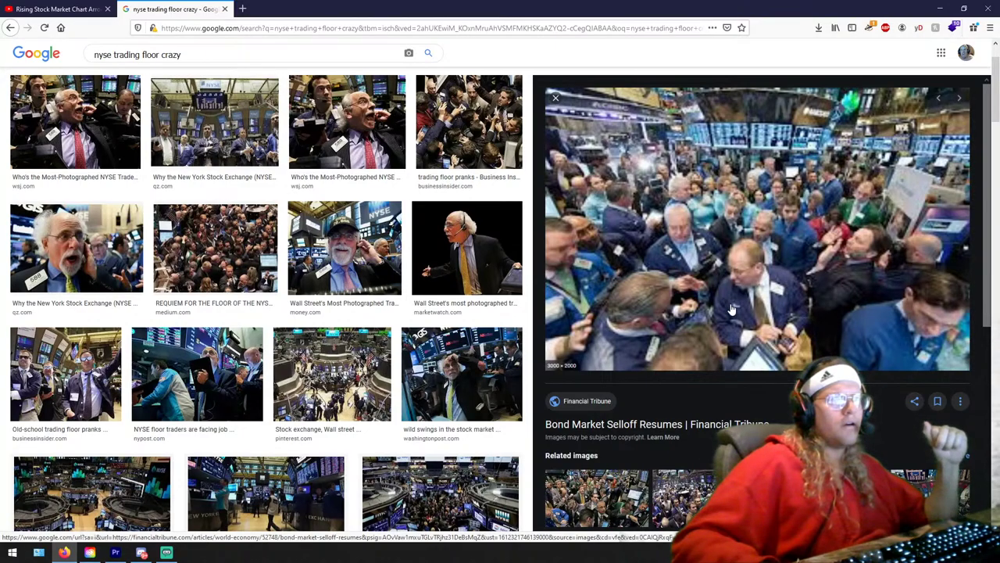
pyautogui.scroll(-3, 731, 328)
pyautogui.click(731, 377)
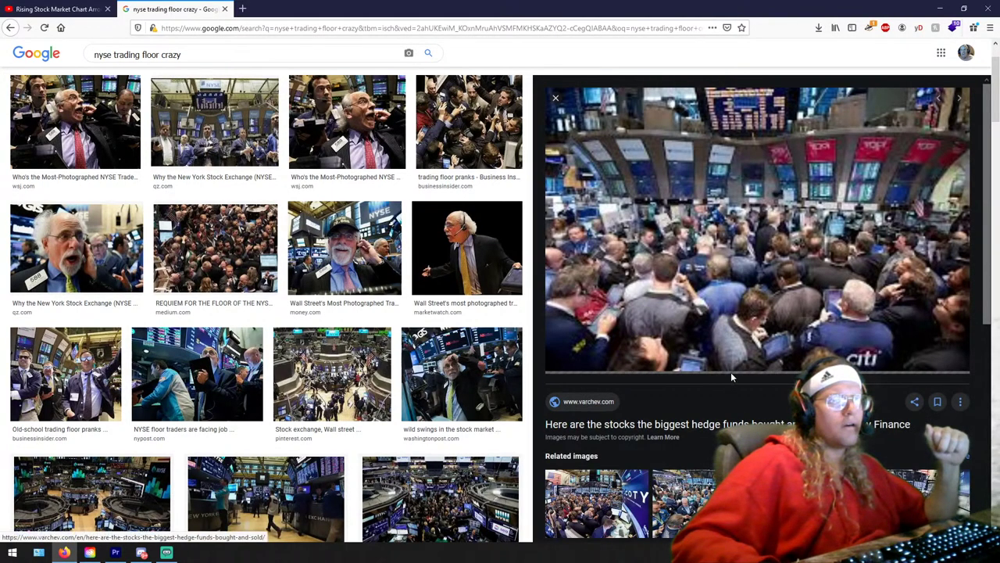
pyautogui.scroll(-3, 731, 377)
pyautogui.click(672, 368)
# Step: Preview the New Coty CEO and NYSE Market Volatility images, then return to Premiere Pro
pyautogui.scroll(-3, 670, 382)
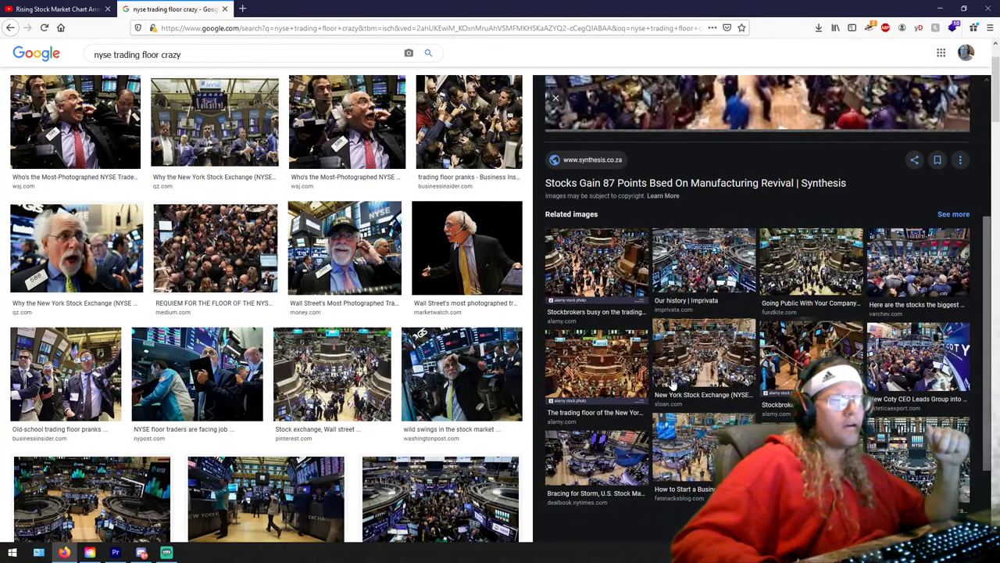
pyautogui.scroll(-3, 781, 289)
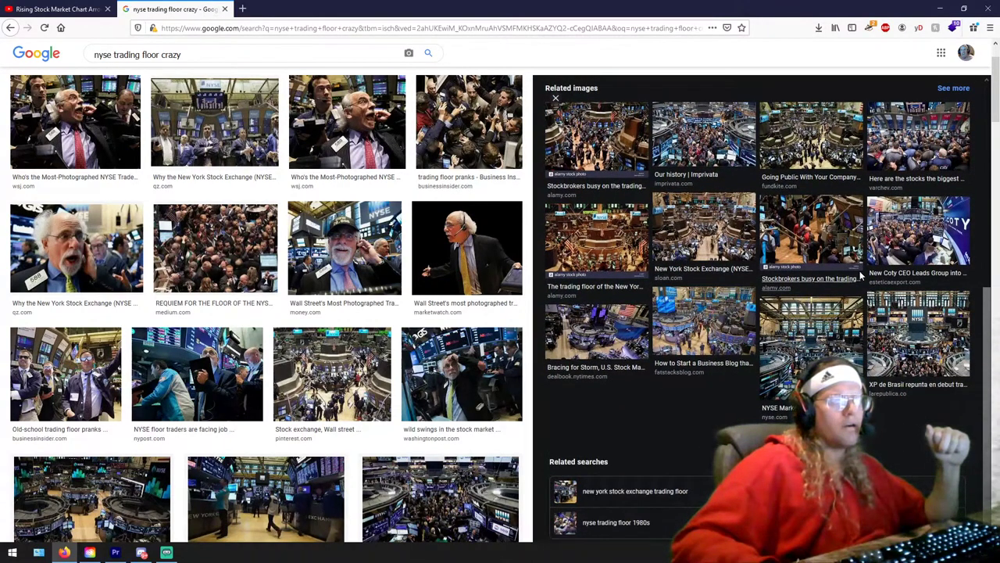
pyautogui.click(894, 247)
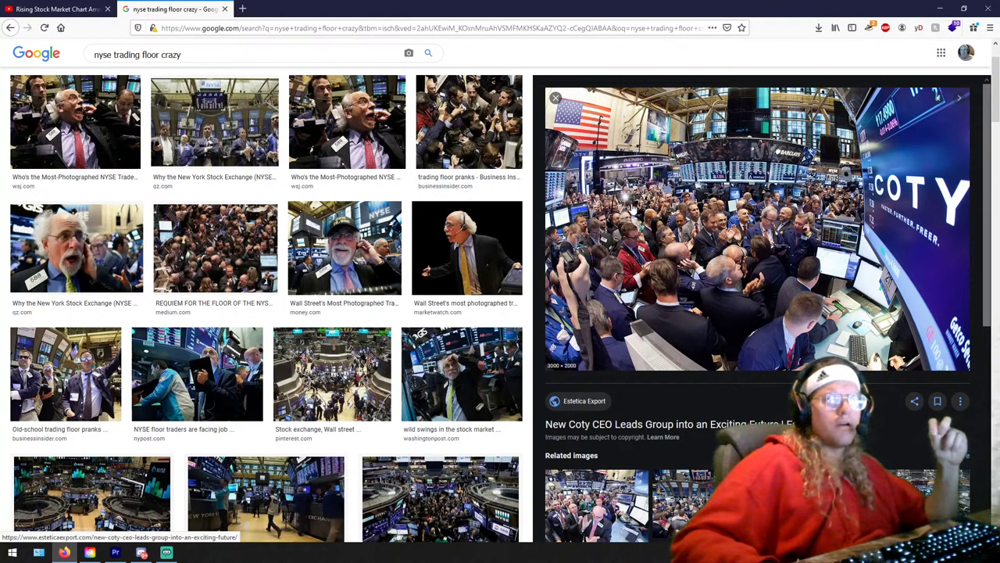
pyautogui.scroll(-10, 794, 234)
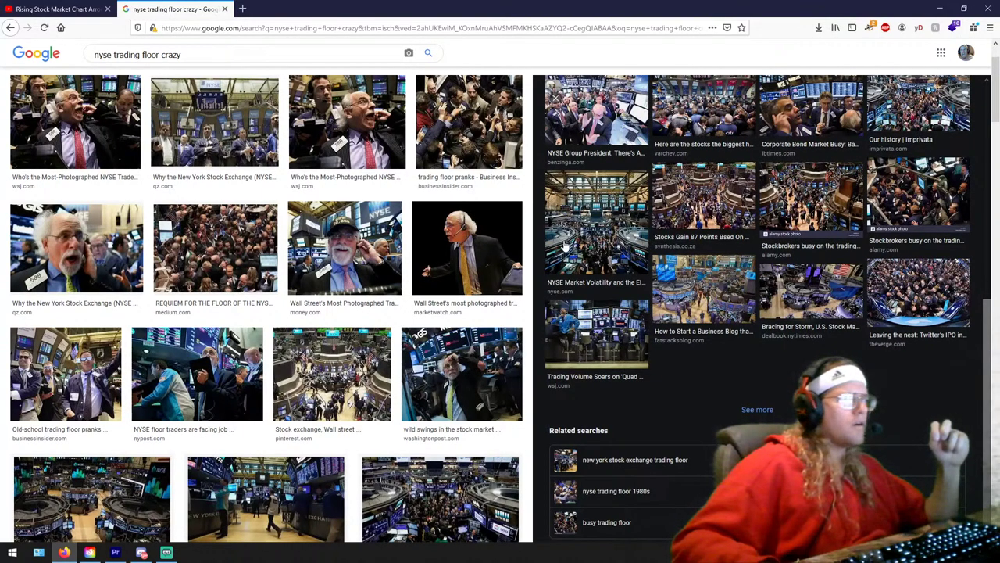
pyautogui.click(576, 244)
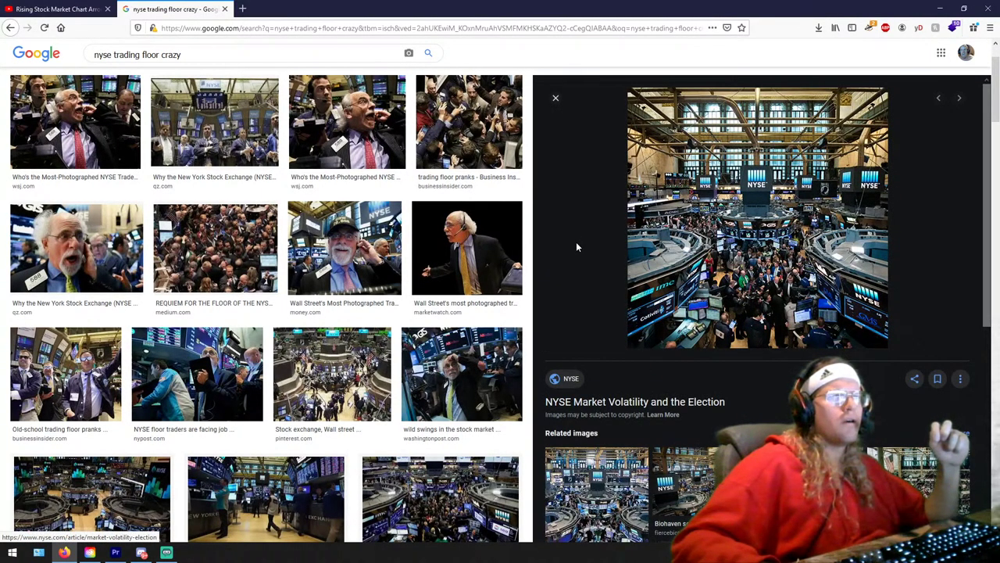
pyautogui.scroll(2, 366, 210)
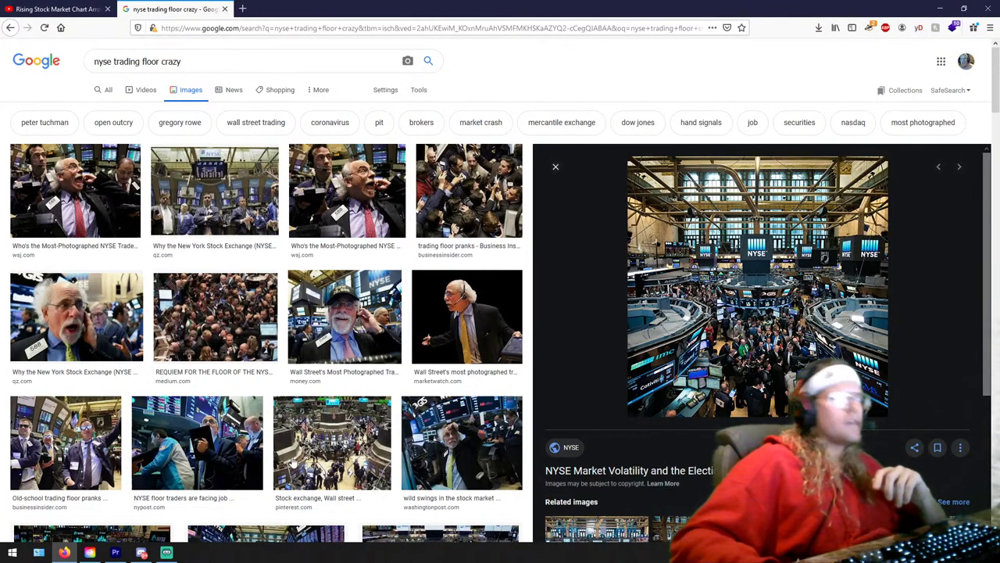
pyautogui.click(115, 550)
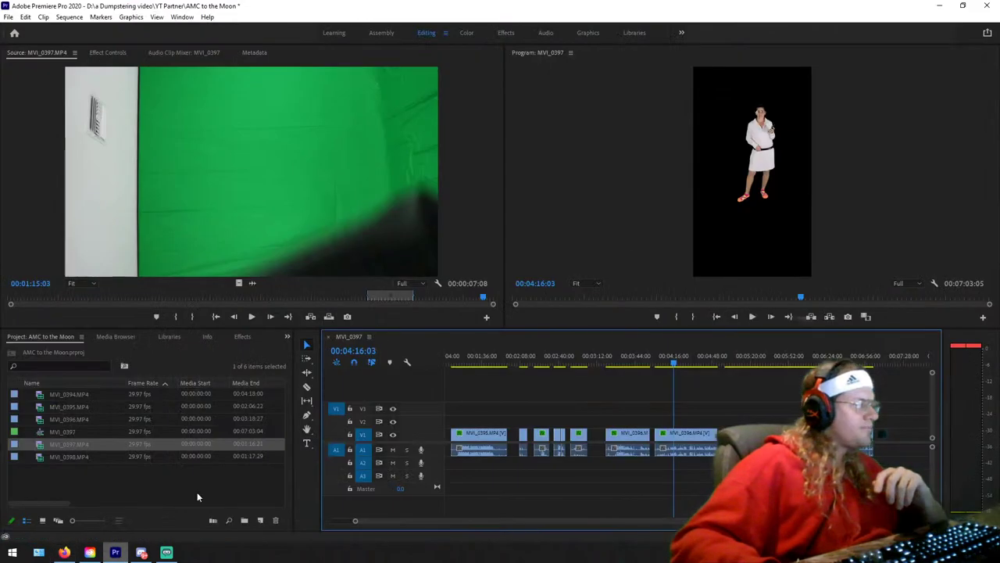
# Step: Import the downloaded Rising Stock Market Chart MP4 from Firefox downloads into the Project panel
pyautogui.click(64, 551)
pyautogui.click(818, 28)
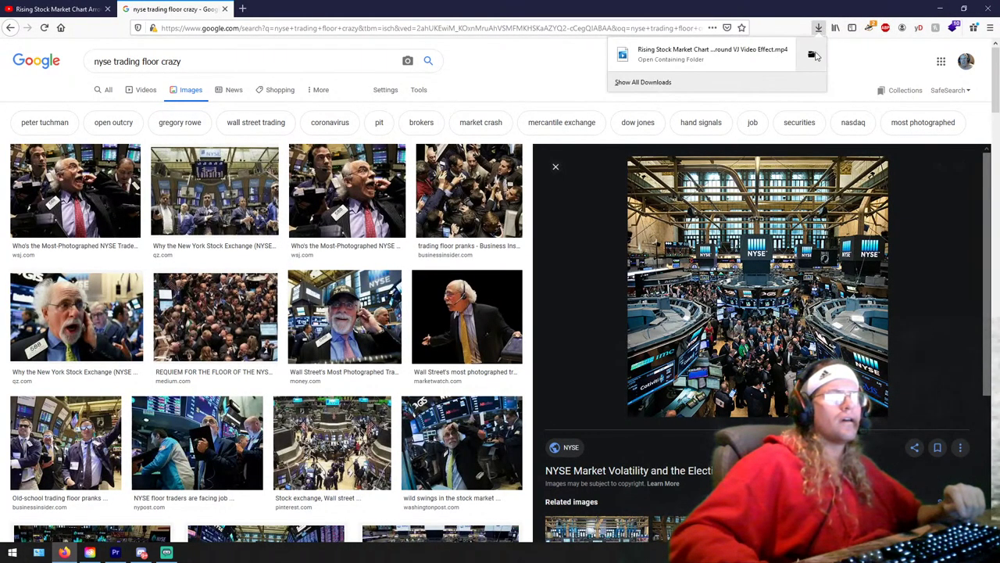
pyautogui.click(815, 52)
pyautogui.moveTo(493, 217); pyautogui.dragTo(91, 492)
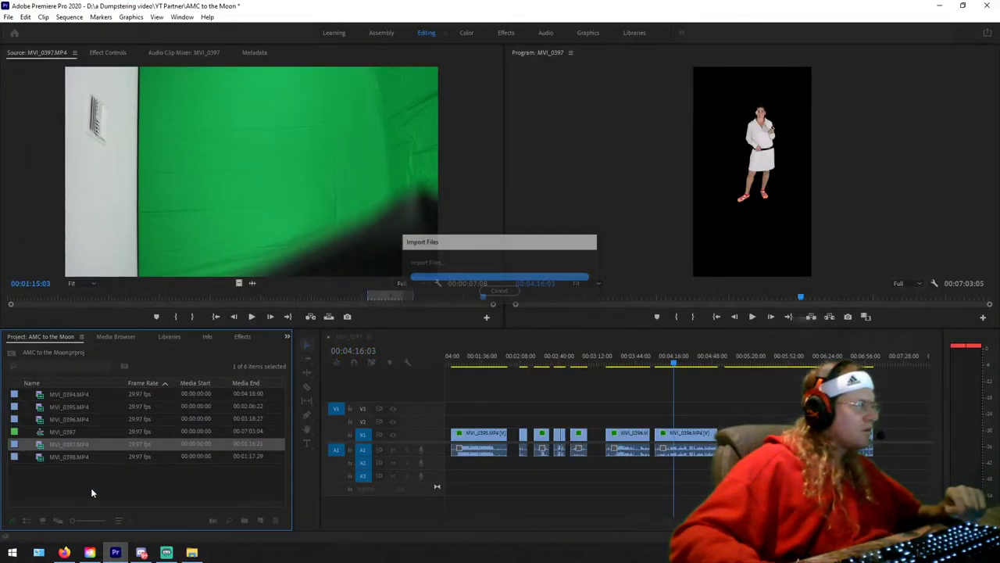
# Step: Interpret the chart clip's footage at 29.97 fps instead of 30
pyautogui.rightClick(75, 466)
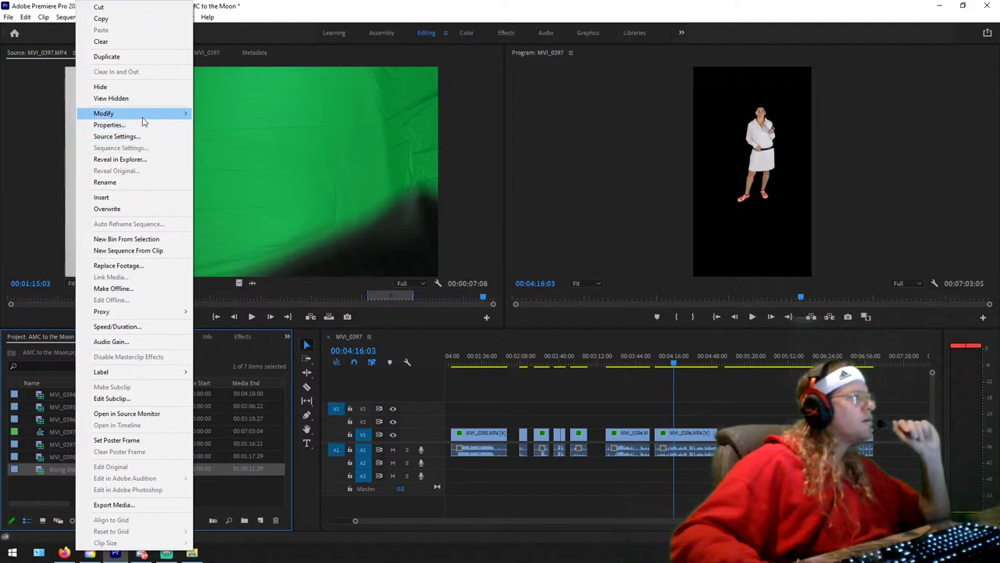
pyautogui.moveTo(145, 118)
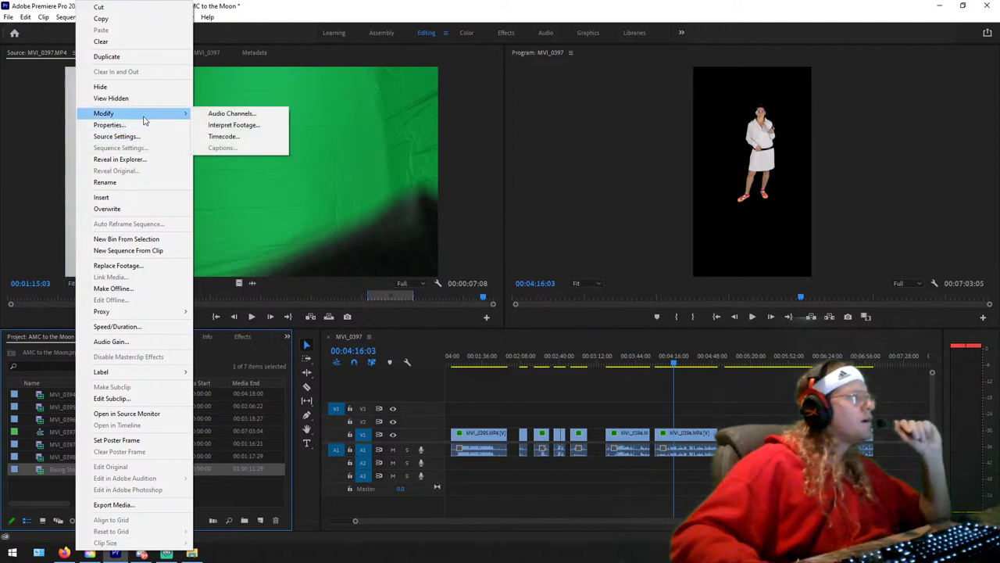
pyautogui.click(247, 125)
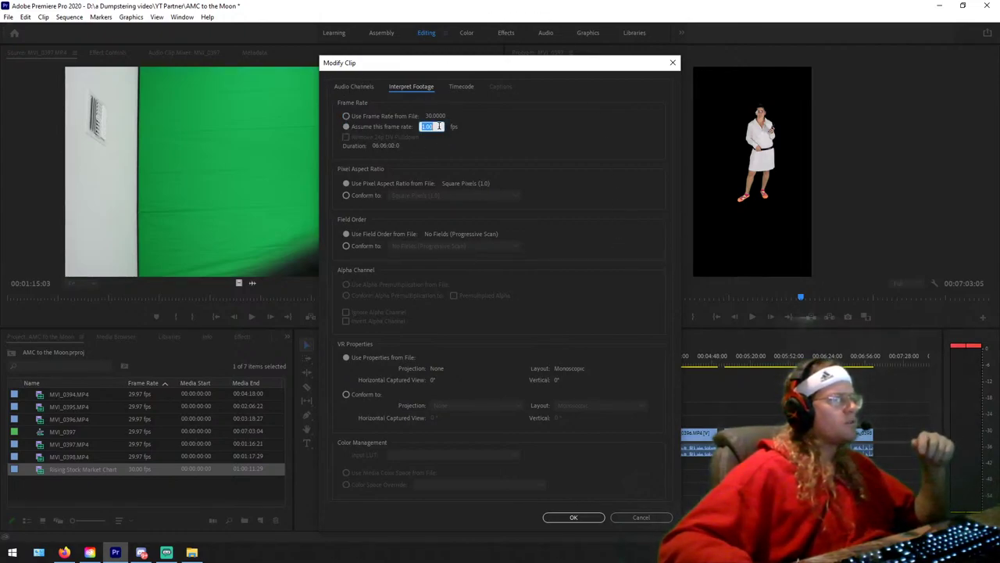
pyautogui.write('29')
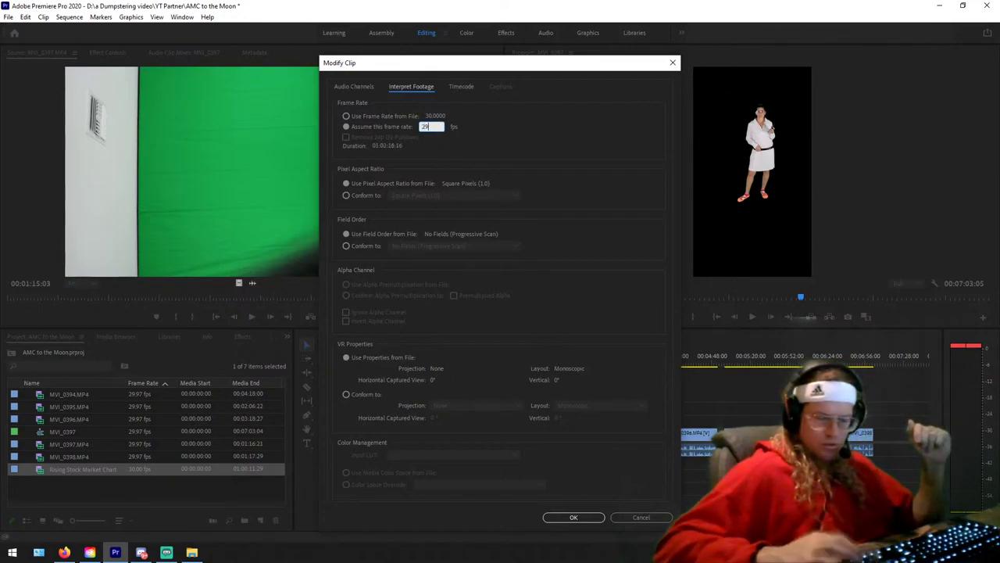
pyautogui.write('.97')
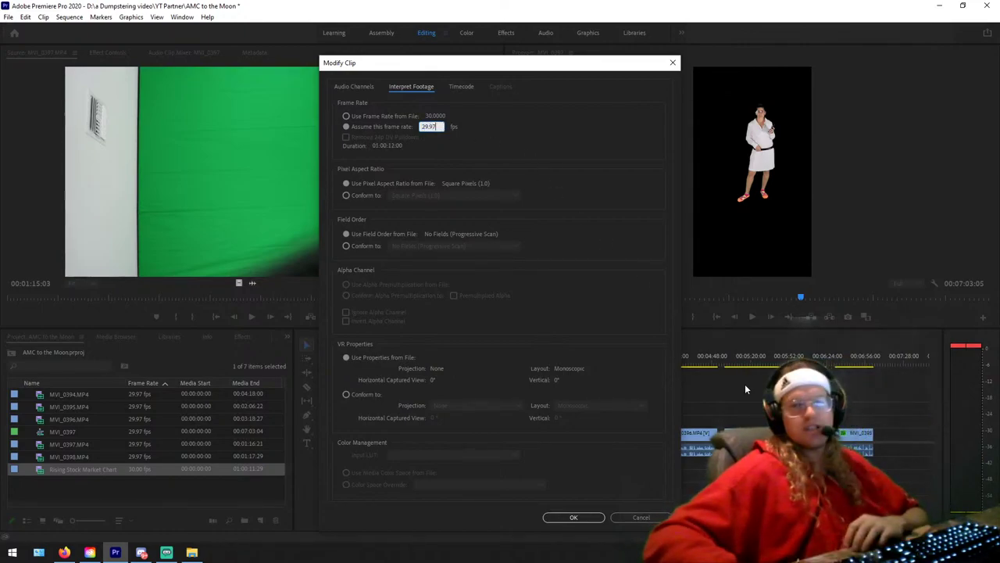
pyautogui.click(588, 518)
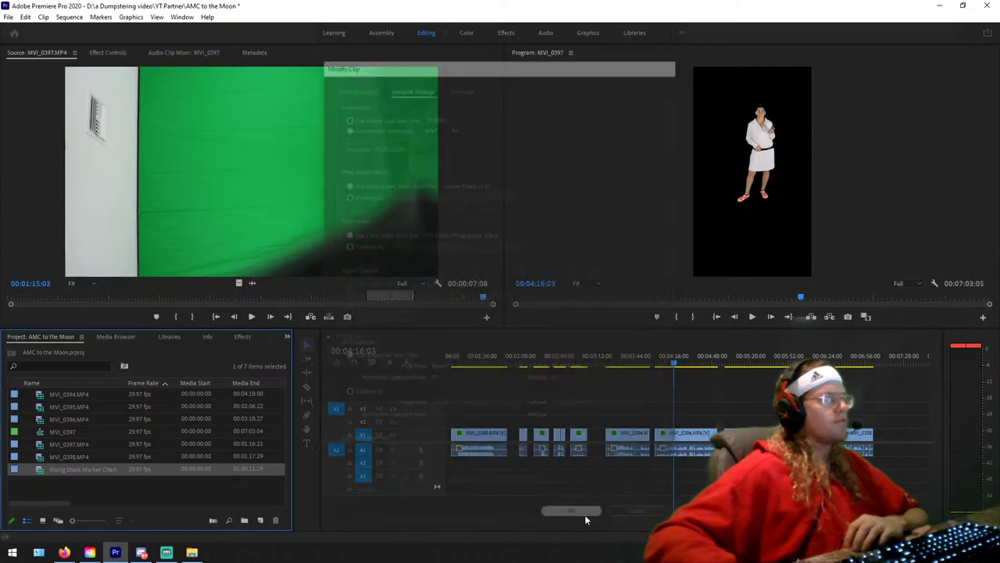
# Step: Preview the Rising Stock Market Chart clip in the Source monitor and save the project
pyautogui.doubleClick(101, 470)
pyautogui.moveTo(122, 294); pyautogui.dragTo(305, 295)
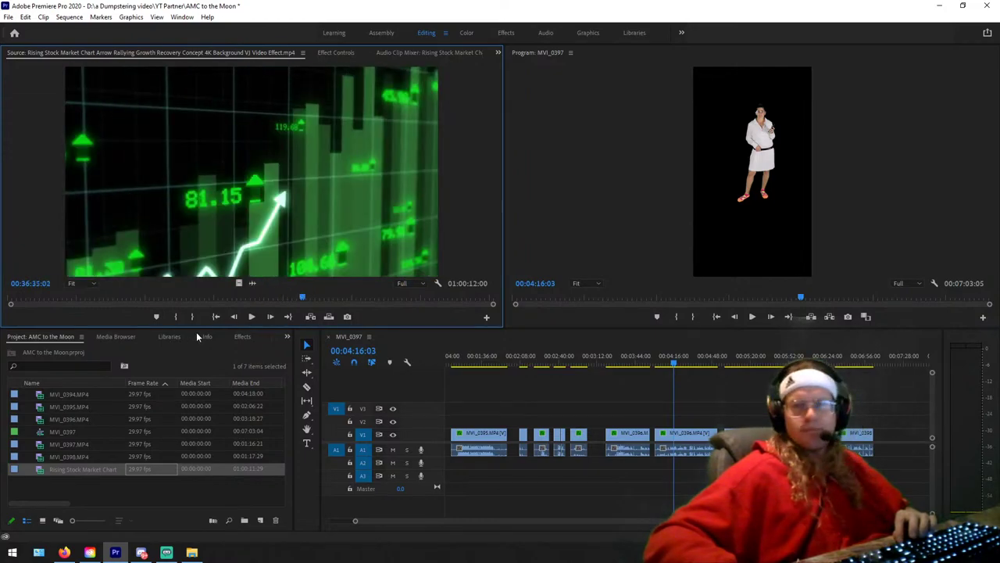
pyautogui.click(8, 16)
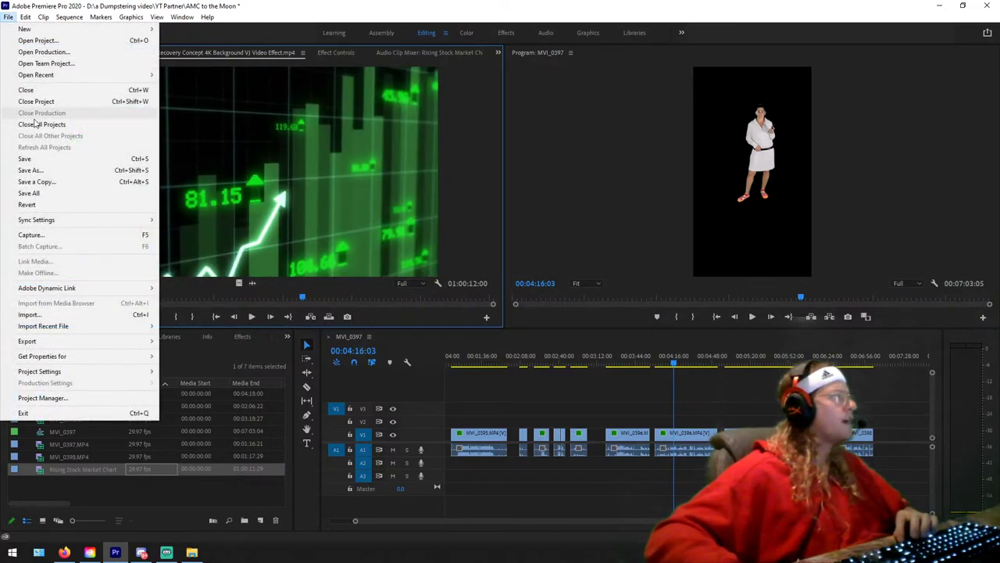
pyautogui.click(23, 159)
# Step: Play the sequence and park the playhead at 00:00:41:25
pyautogui.scroll(2, 617, 414)
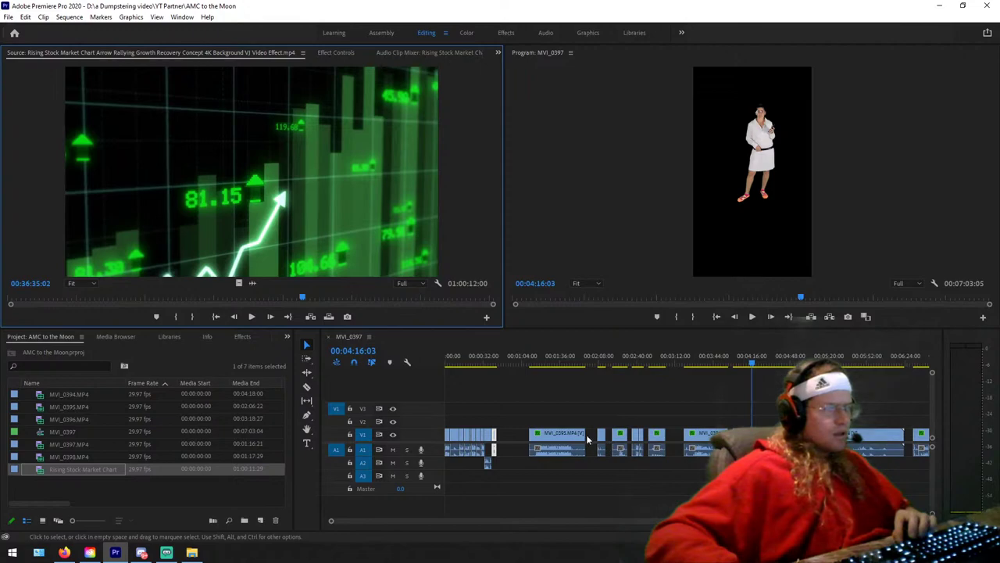
pyautogui.click(486, 361)
pyautogui.press('space')
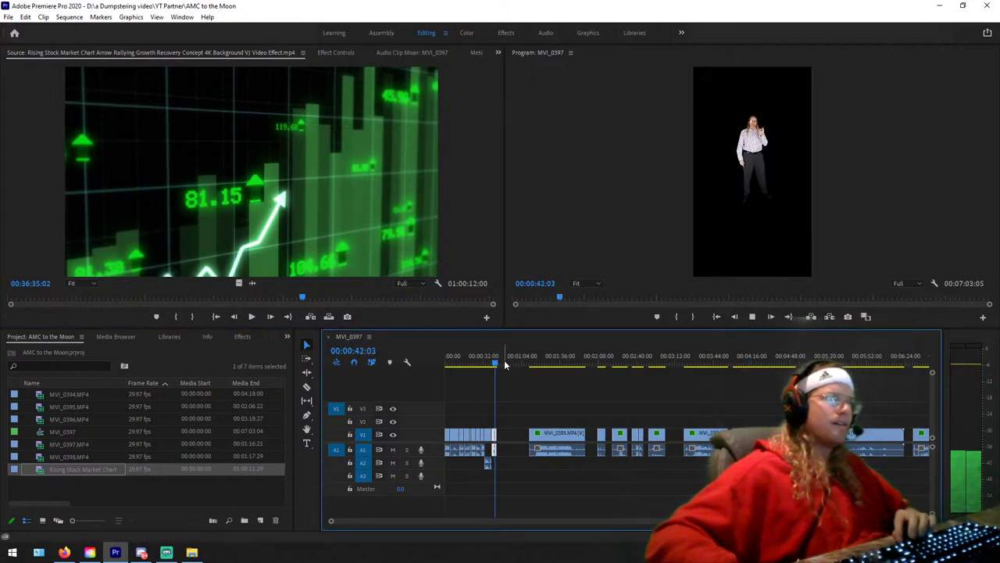
pyautogui.press('space')
pyautogui.scroll(5, 557, 522)
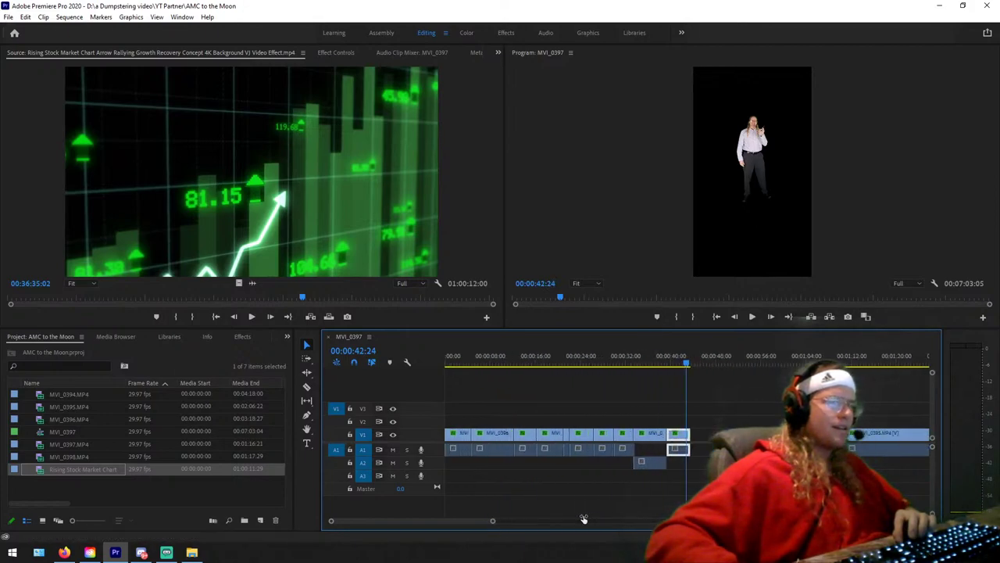
pyautogui.moveTo(687, 364); pyautogui.dragTo(671, 364)
# Step: Cut the last MVI_0395 clip at 00:00:41:25, unlink it, delete the trailing audio, and move its video to V2
pyautogui.press('c')
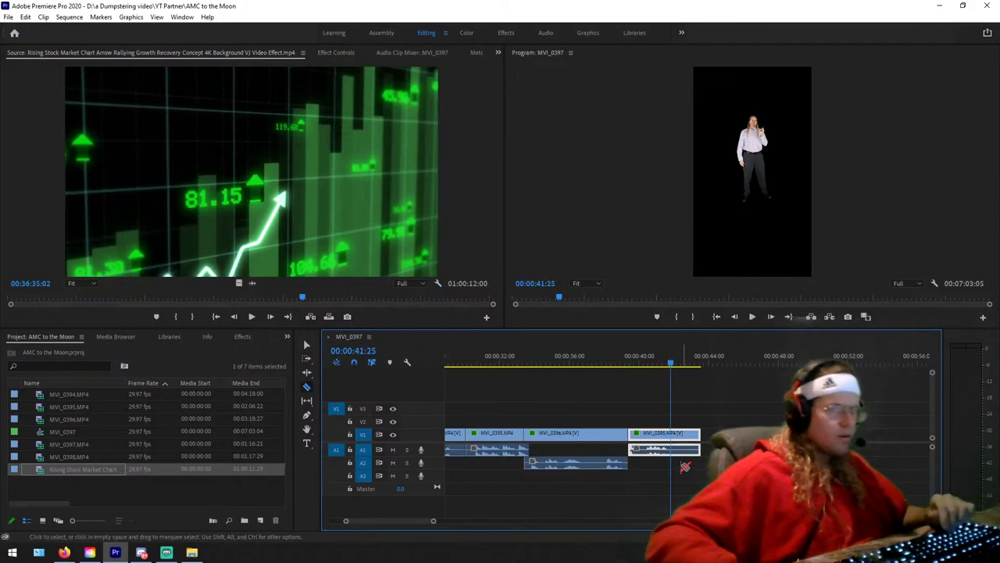
pyautogui.press('v')
pyautogui.rightClick(676, 452)
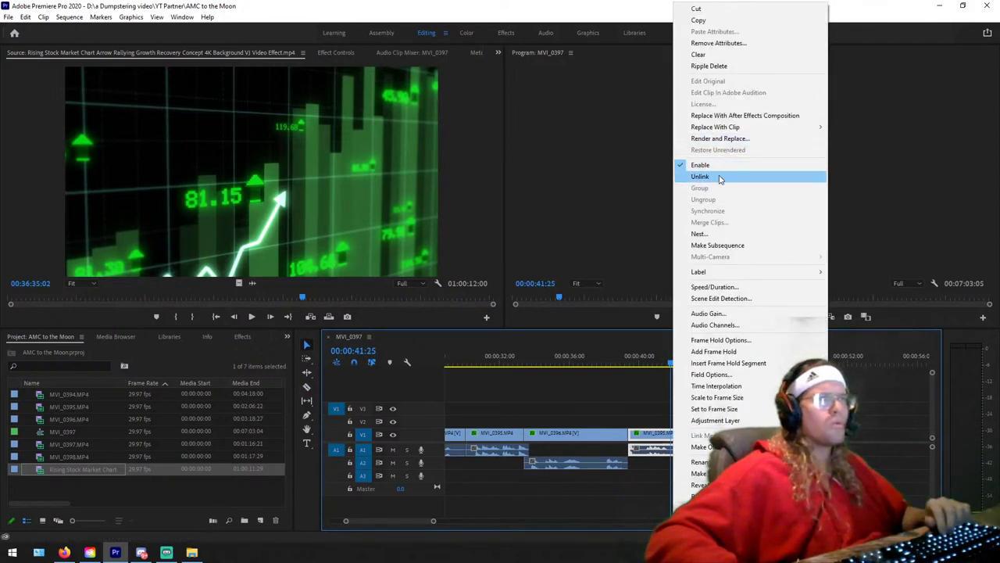
pyautogui.click(697, 176)
pyautogui.click(679, 451)
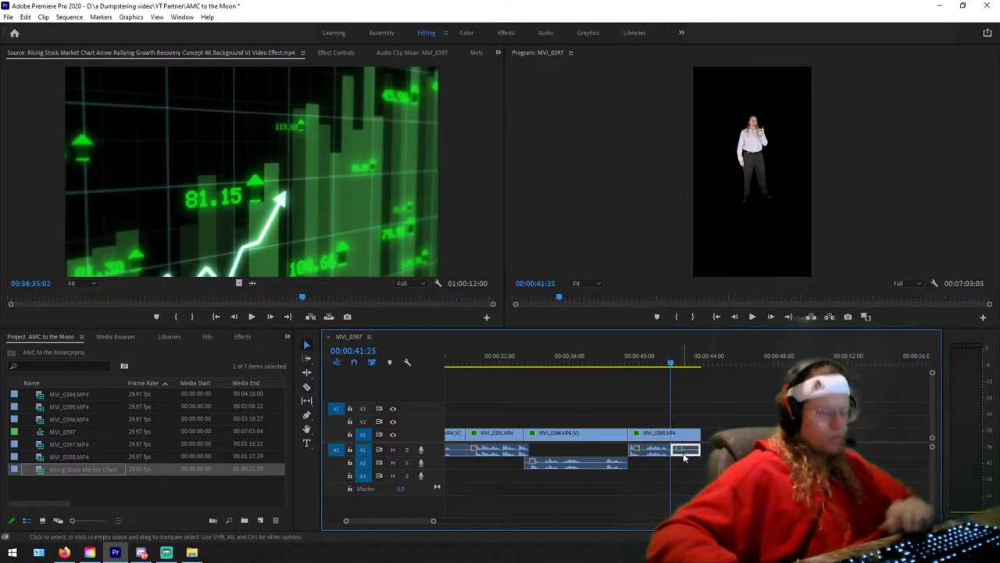
pyautogui.press('Delete')
pyautogui.moveTo(677, 435); pyautogui.dragTo(679, 422)
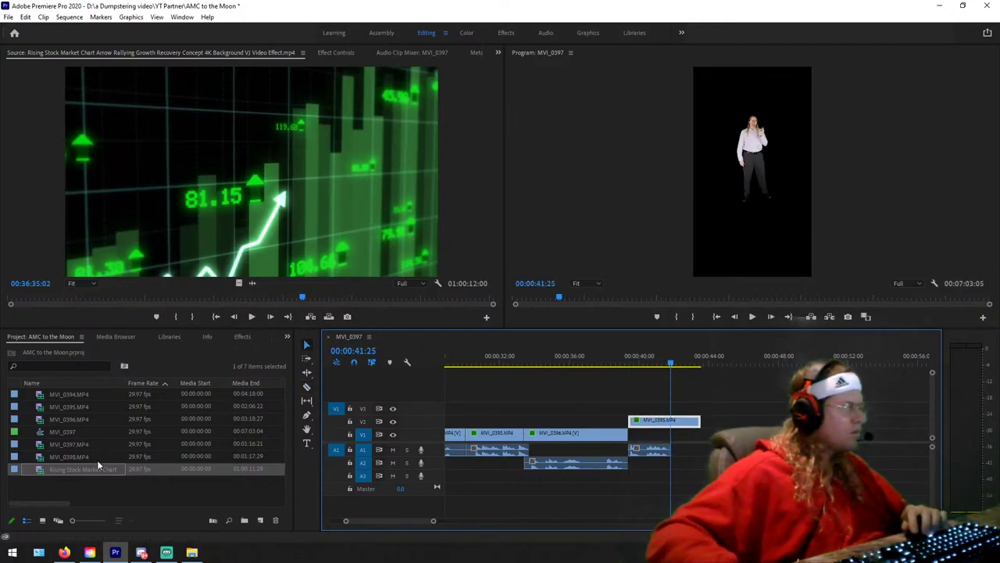
pyautogui.click(6, 302)
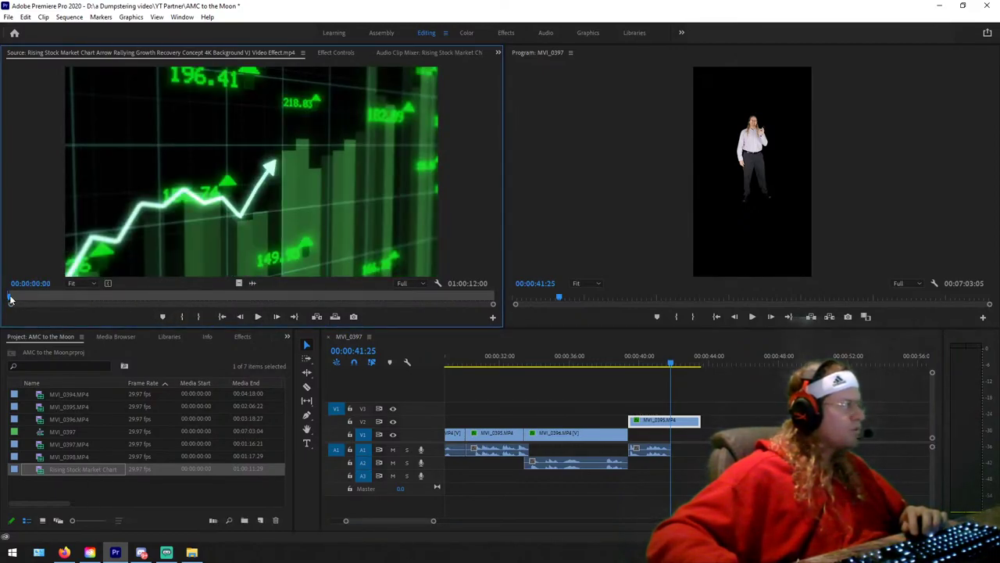
# Step: Mark the chart clip's out point at 00:00:07:22, place it on V1 under MVI_0395, and preview
pyautogui.moveTo(10, 299)
pyautogui.mouseDown()
pyautogui.moveTo(19, 297)
pyautogui.moveTo(10, 300)
pyautogui.mouseUp()
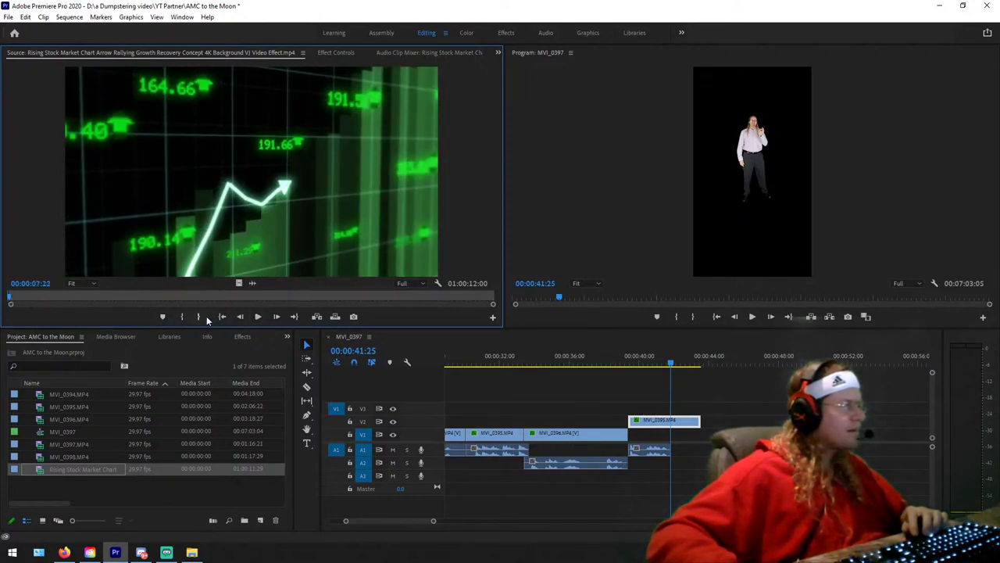
pyautogui.click(200, 317)
pyautogui.moveTo(239, 283); pyautogui.dragTo(642, 438)
pyautogui.click(633, 362)
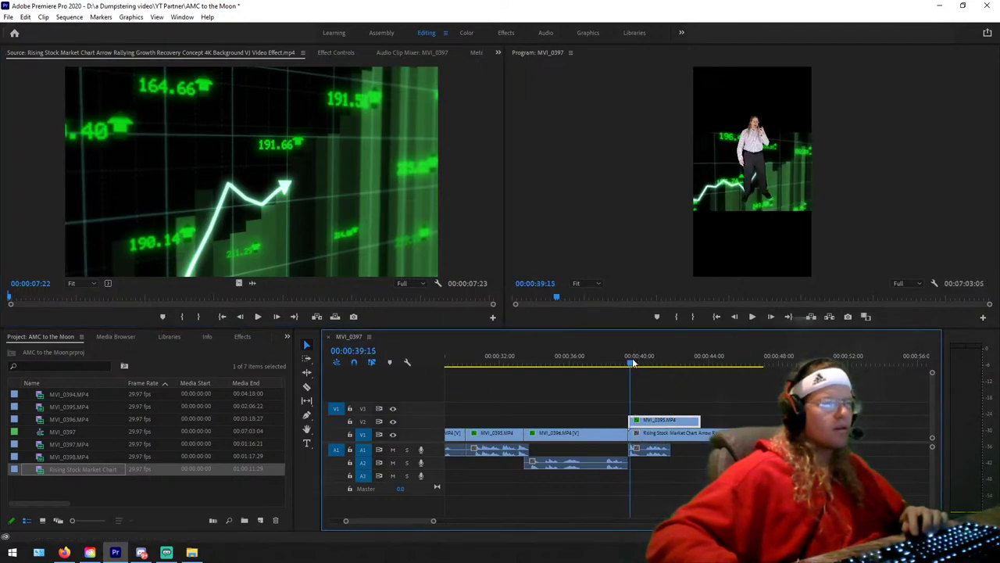
pyautogui.press('space')
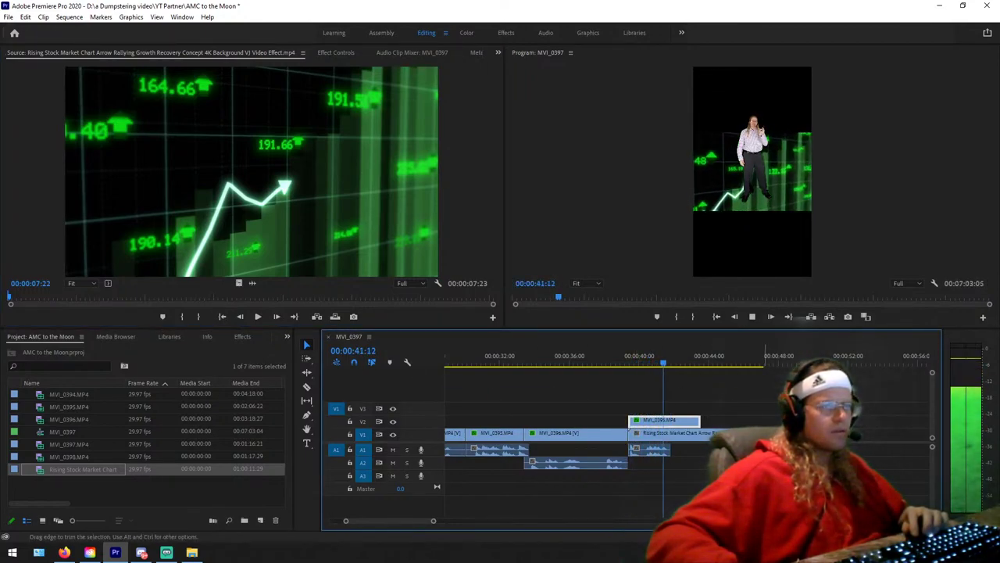
pyautogui.press('space')
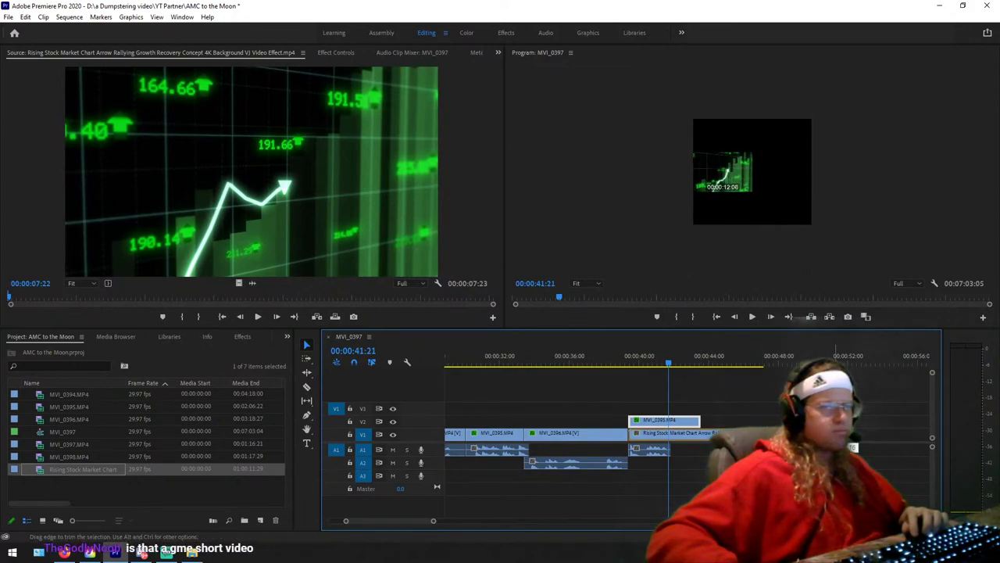
# Step: Extend the chart clip's end on V1 past the performer's clip and select it
pyautogui.moveTo(760, 432); pyautogui.dragTo(899, 432)
pyautogui.scroll(-2, 899, 432)
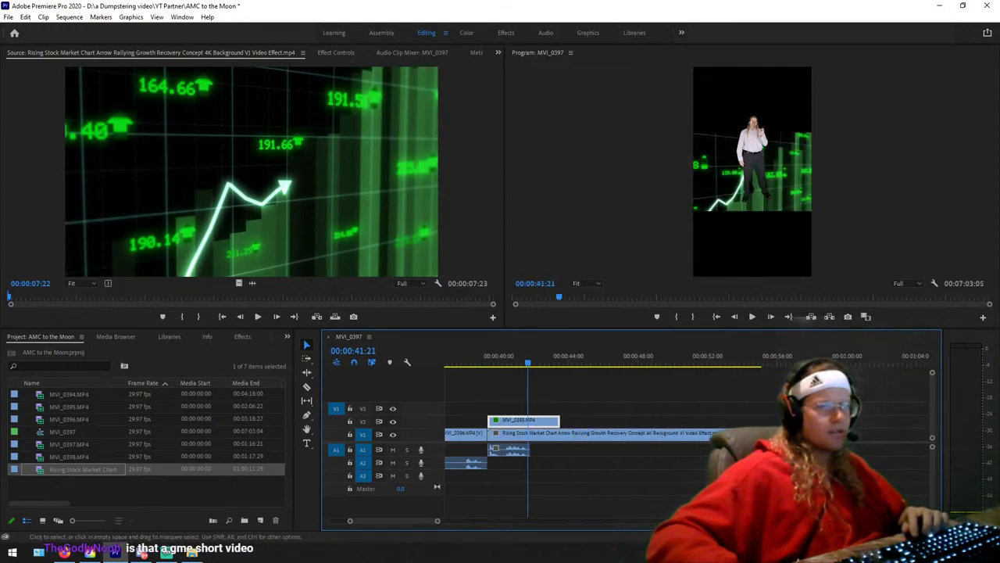
pyautogui.click(793, 362)
pyautogui.scroll(2, 598, 401)
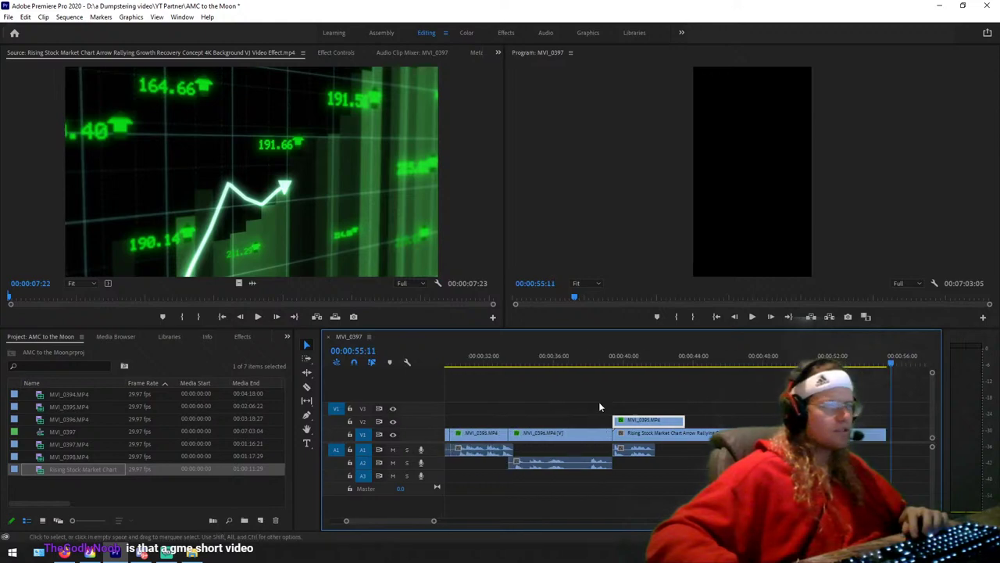
pyautogui.click(629, 361)
pyautogui.click(670, 435)
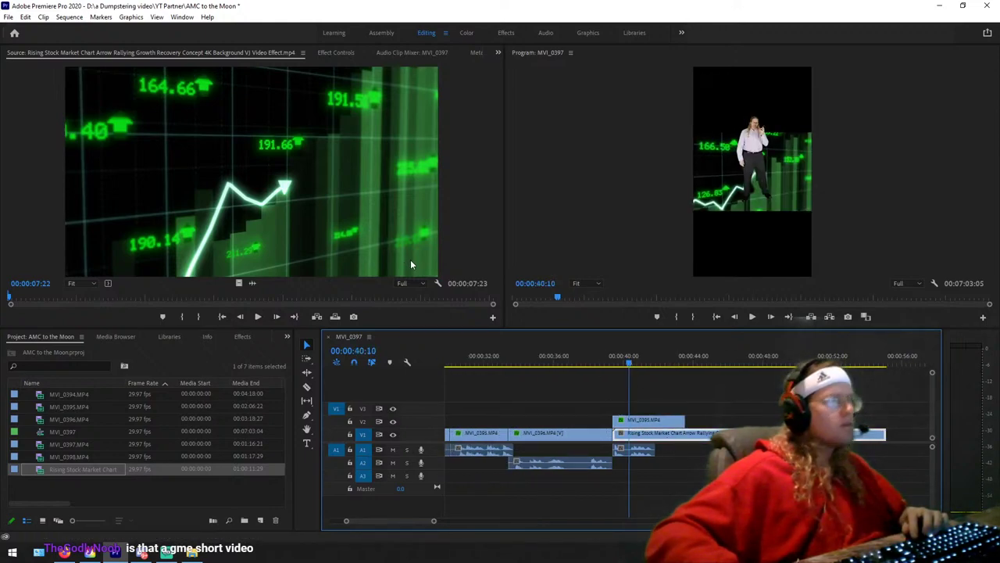
# Step: Switch to the Effects workspace and show Effect Controls in place of the Source panel
pyautogui.click(507, 32)
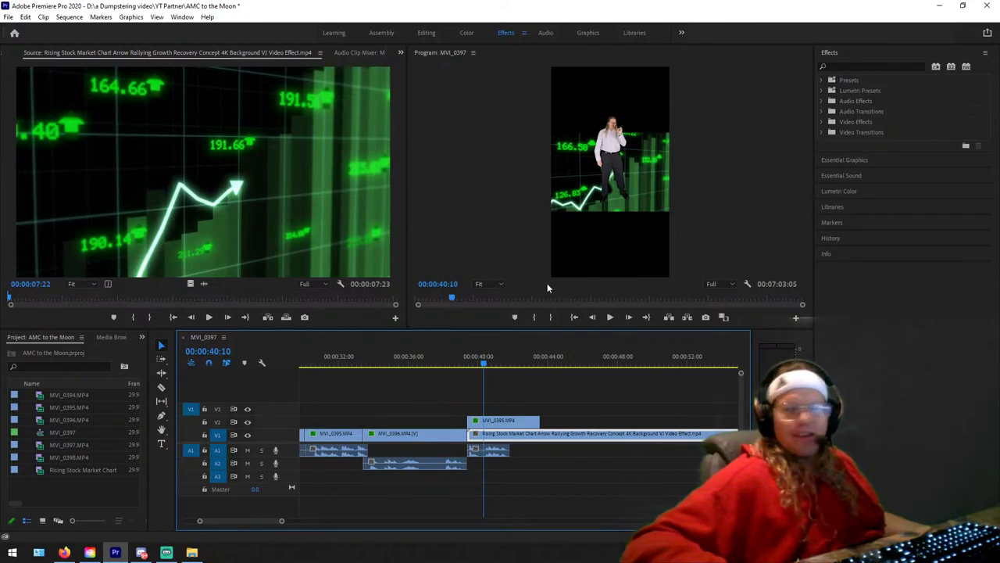
pyautogui.click(509, 425)
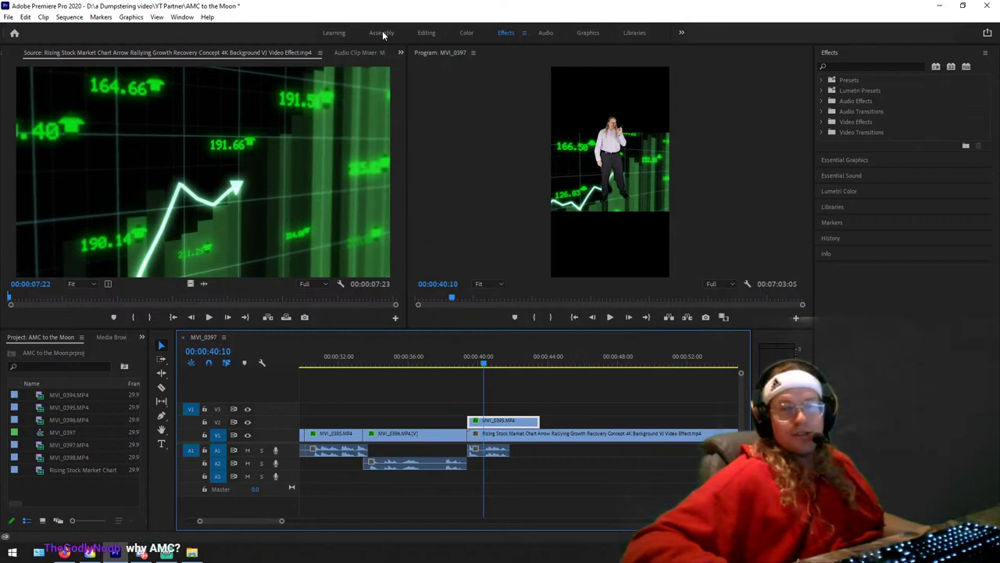
pyautogui.click(428, 33)
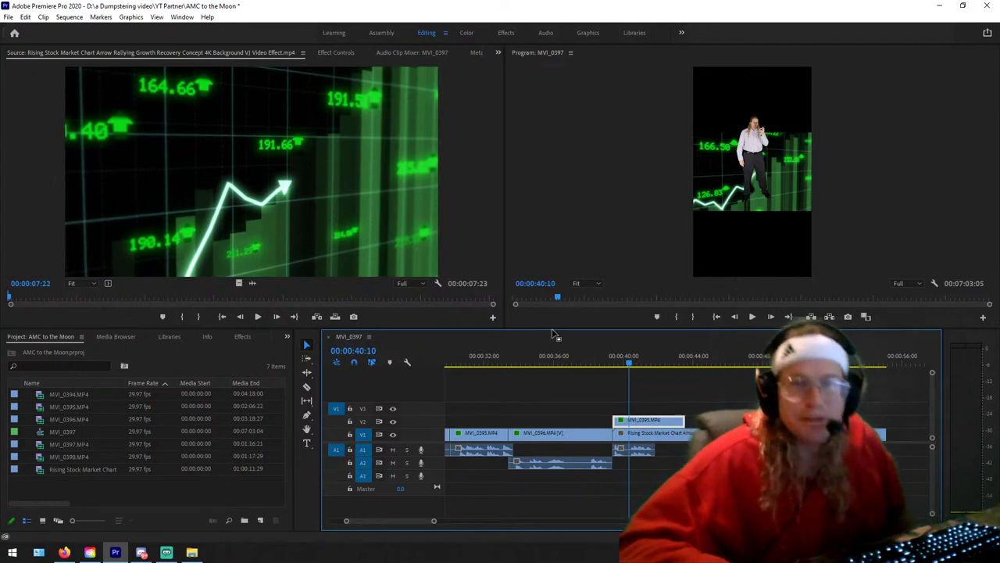
pyautogui.click(505, 33)
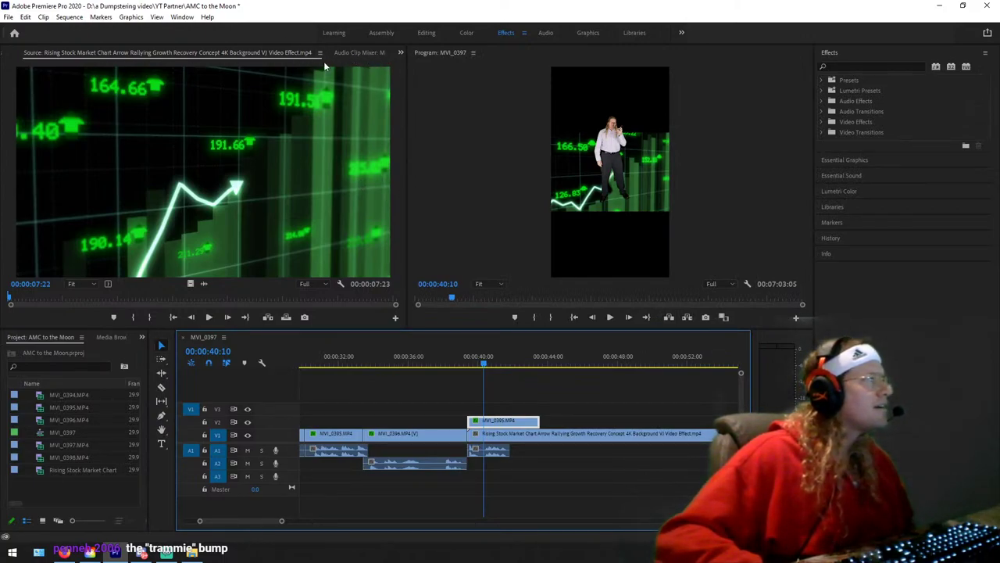
pyautogui.click(401, 53)
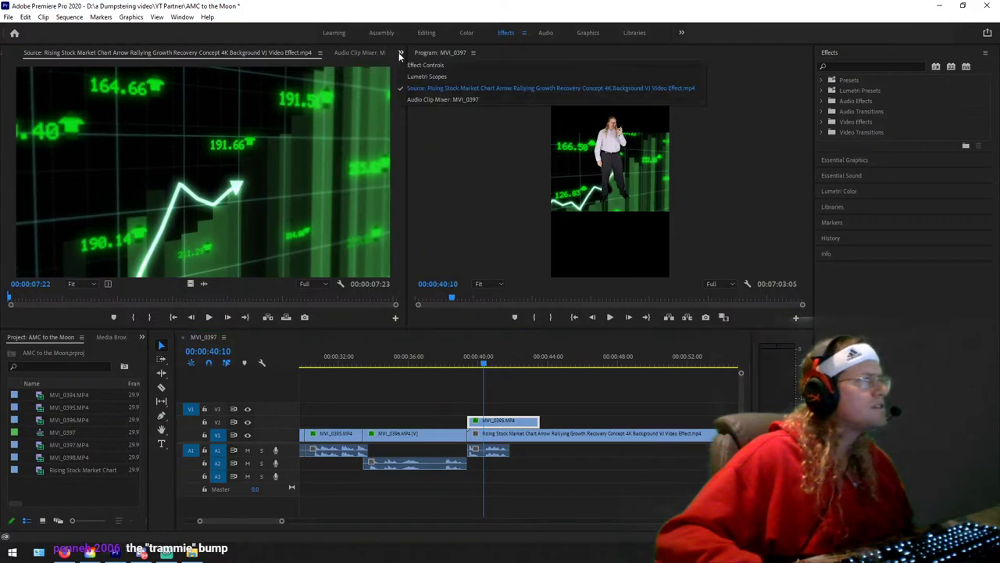
pyautogui.click(430, 79)
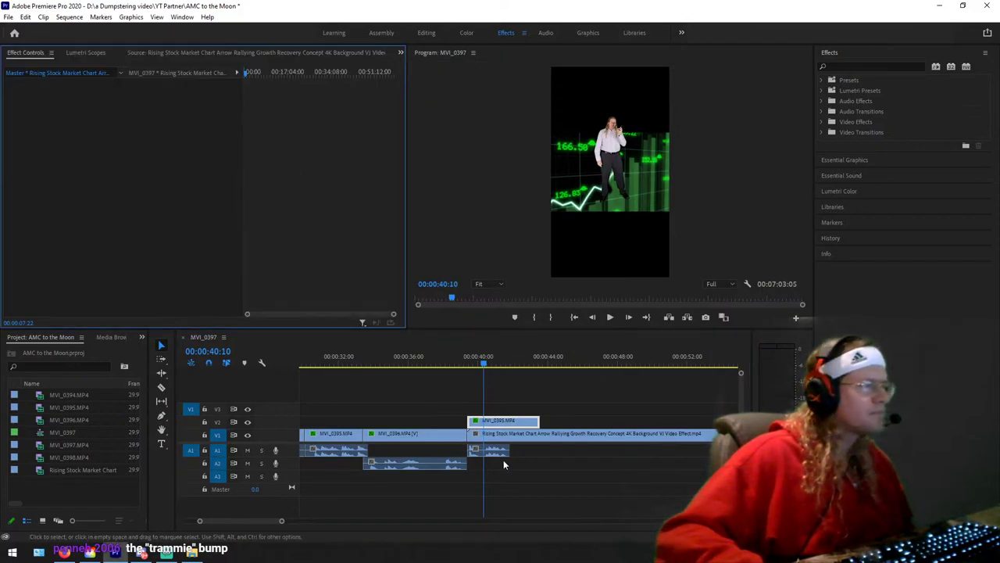
# Step: Scale the Rising Stock clip on V1 to 267 and set its Position Y to about 959
pyautogui.click(504, 433)
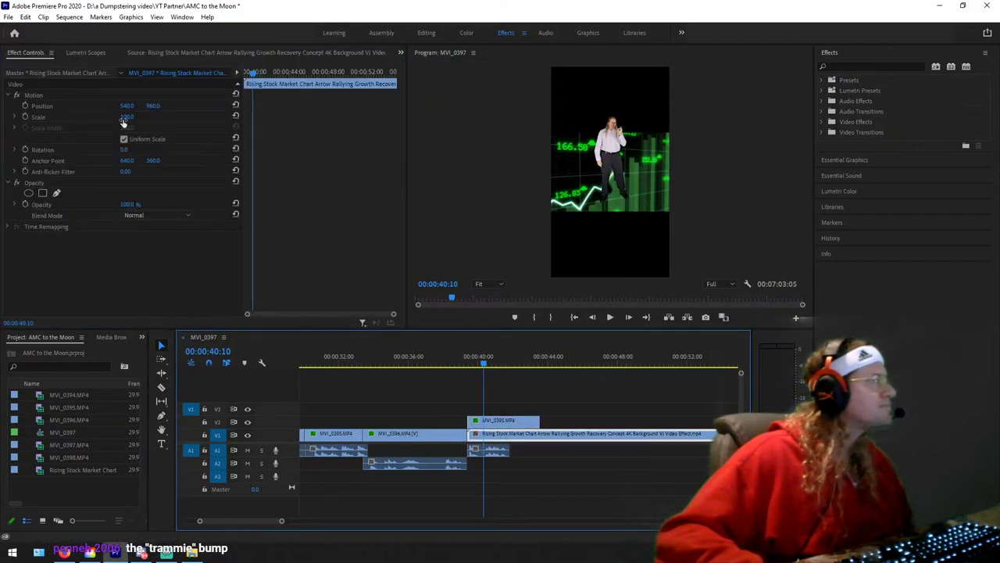
pyautogui.moveTo(122, 121); pyautogui.dragTo(252, 121)
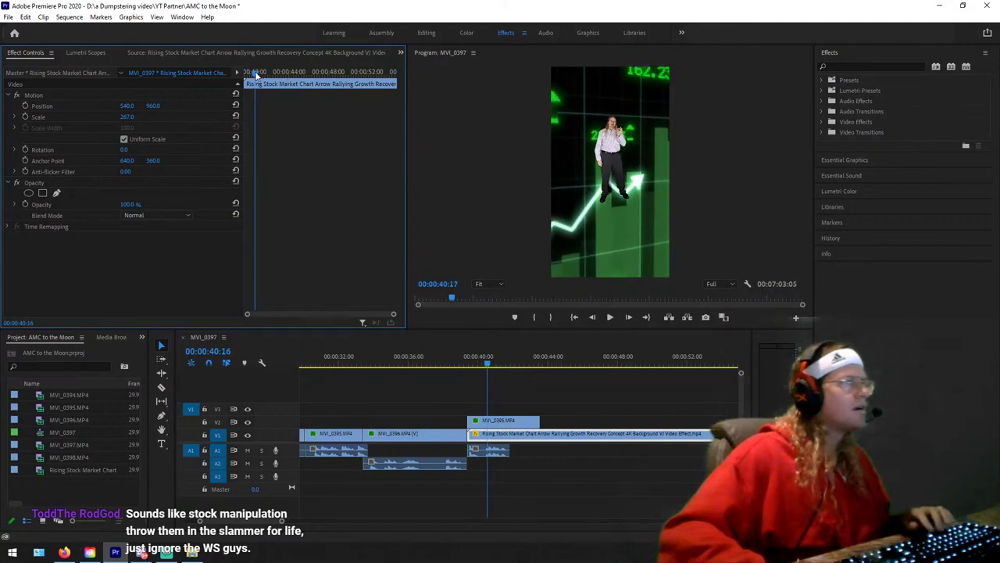
pyautogui.moveTo(252, 73)
pyautogui.mouseDown()
pyautogui.moveTo(232, 74)
pyautogui.moveTo(266, 66)
pyautogui.mouseUp()
pyautogui.click(154, 106)
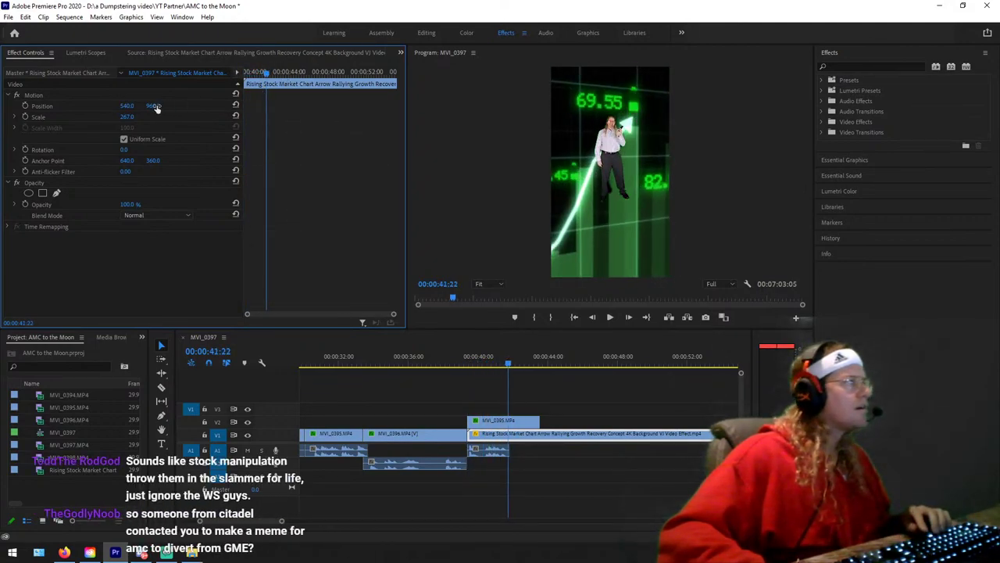
pyautogui.write('1152')
pyautogui.press('Return')
pyautogui.moveTo(153, 105); pyautogui.dragTo(83, 105)
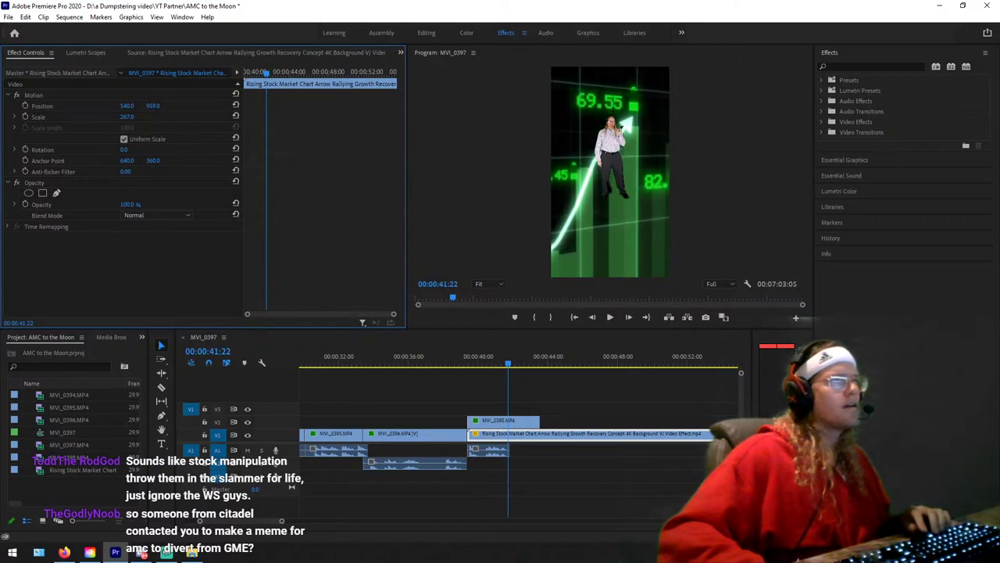
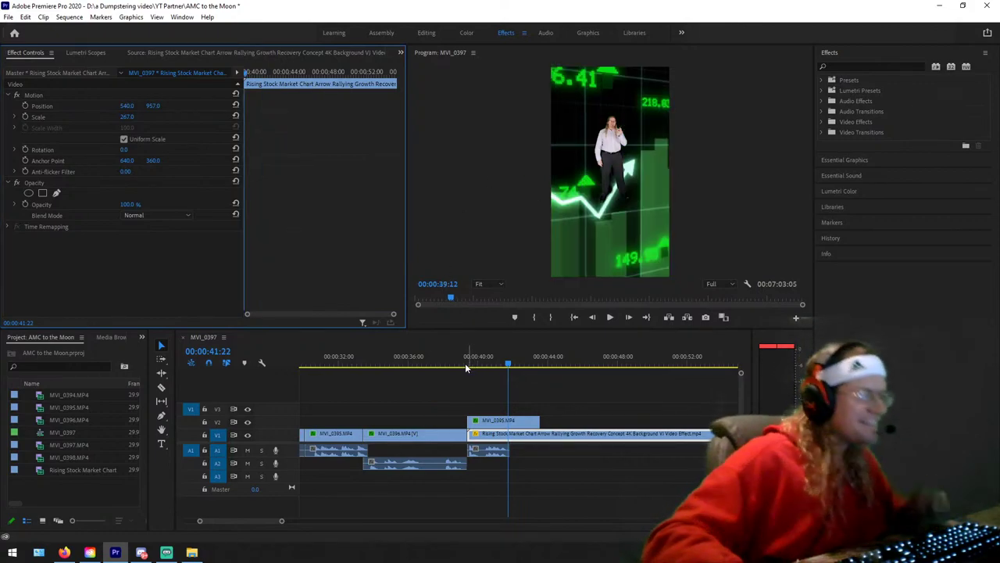
# Step: Scrub through the start of the V1 stock-chart clip to check the key, then switch to Downloads
pyautogui.moveTo(465, 362); pyautogui.dragTo(505, 366)
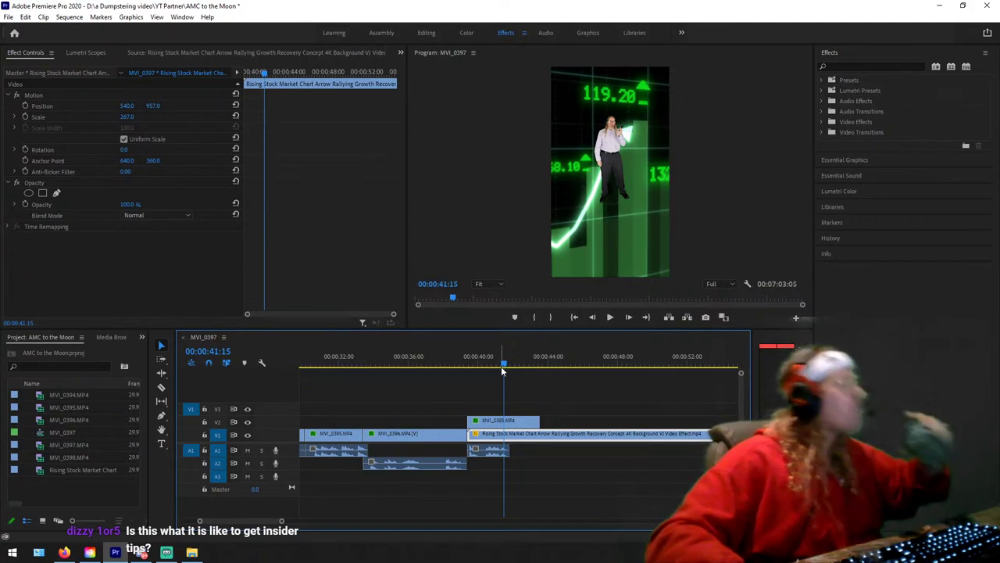
pyautogui.click(459, 362)
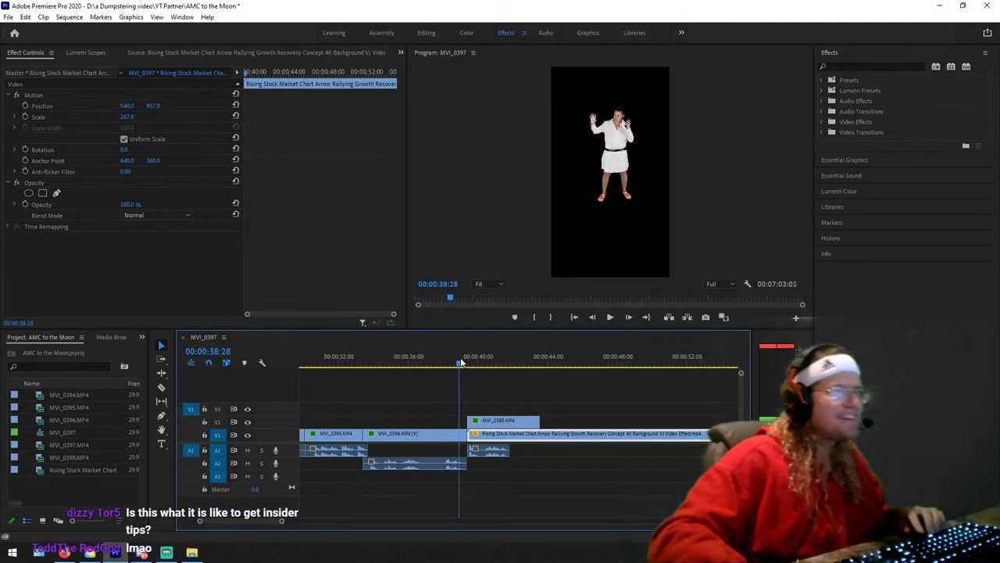
pyautogui.moveTo(461, 362); pyautogui.dragTo(590, 365)
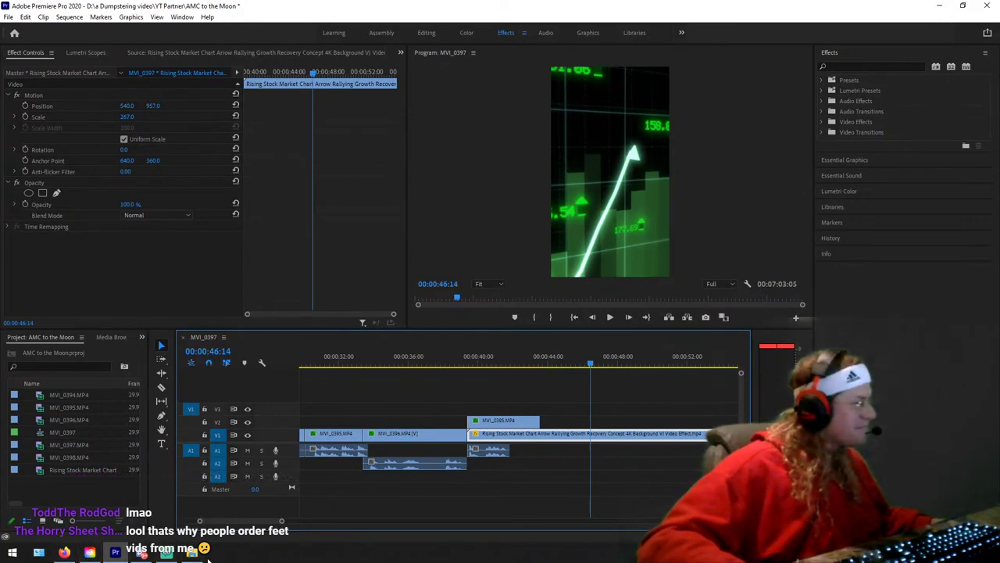
pyautogui.hotkey('alt', 'Tab')
# Step: Run a Google Images search for 'stock market computer setup'
pyautogui.click(195, 552)
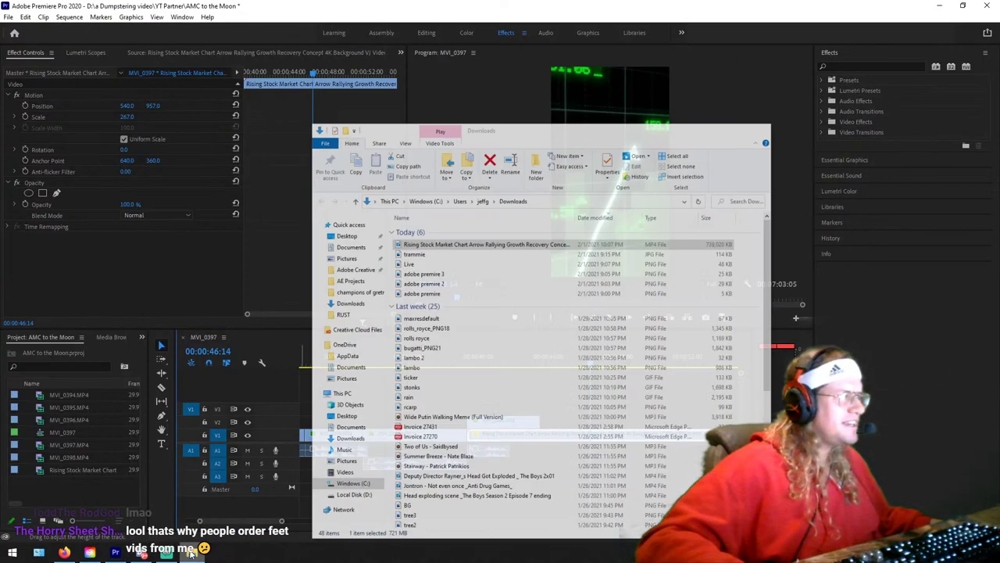
pyautogui.hotkey('alt', 'Tab')
pyautogui.scroll(-10, 324, 166)
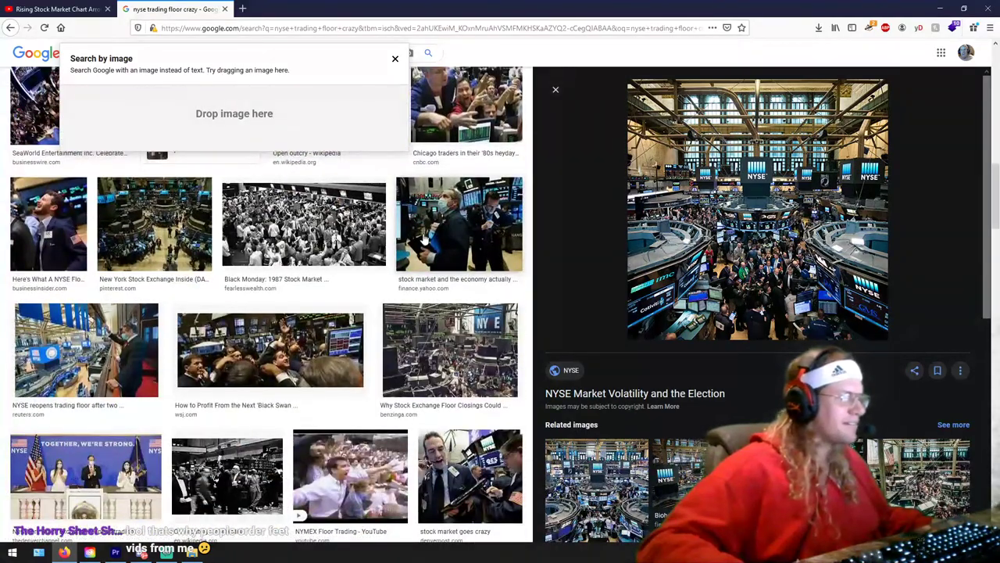
pyautogui.scroll(15, 456, 235)
pyautogui.press('Escape')
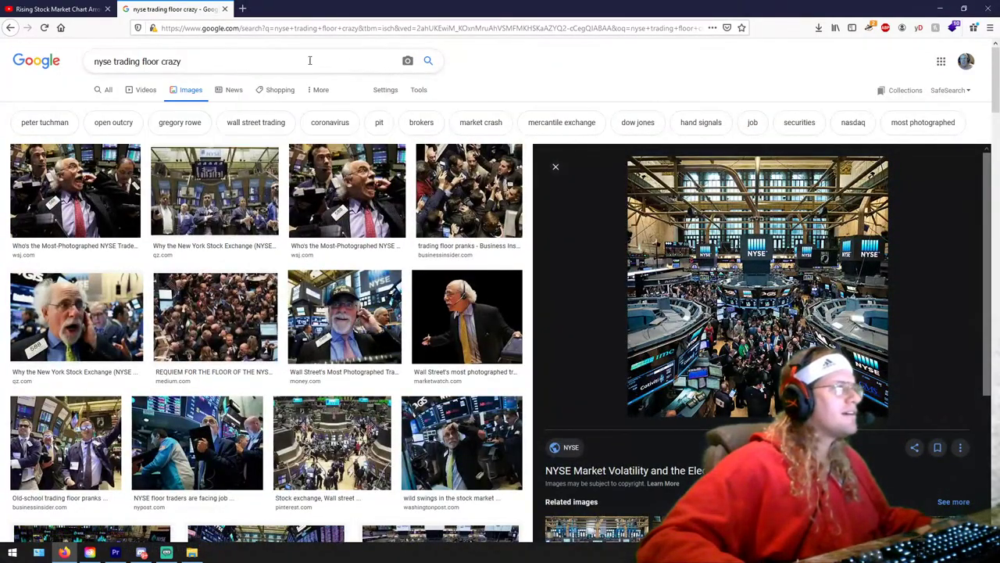
pyautogui.moveTo(390, 61); pyautogui.dragTo(78, 63)
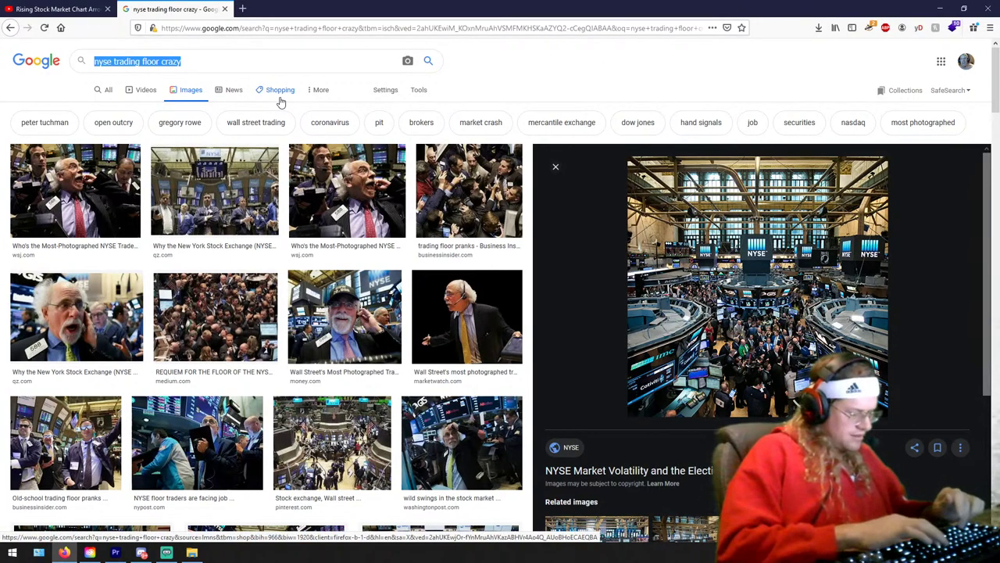
pyautogui.write('stock m')
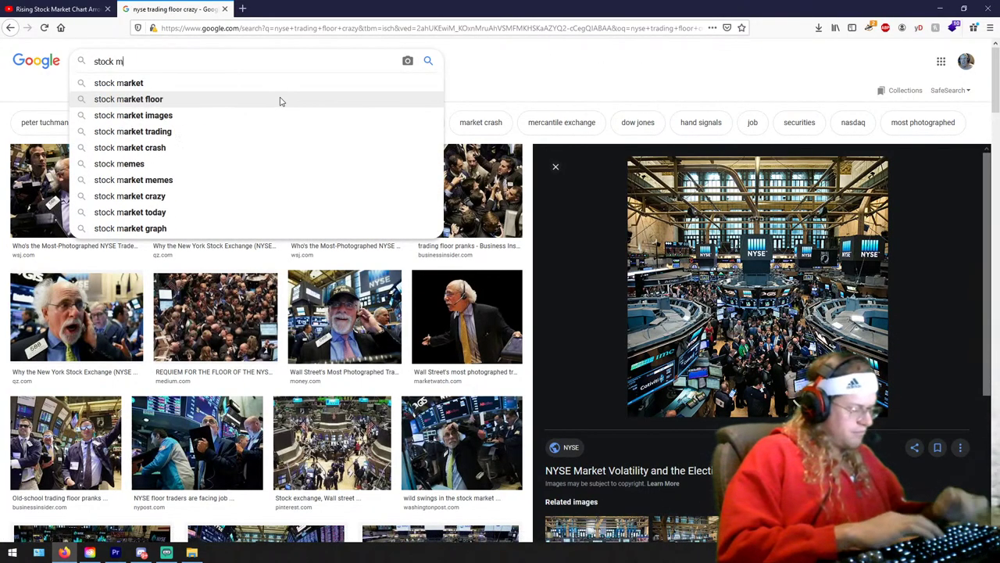
pyautogui.write('arket computer se')
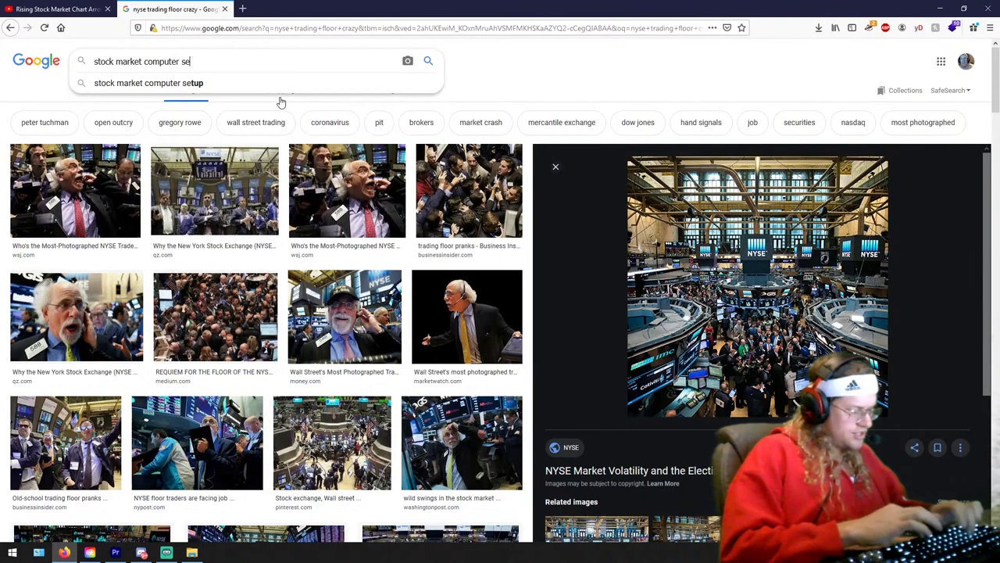
pyautogui.write('tup')
pyautogui.press('Return')
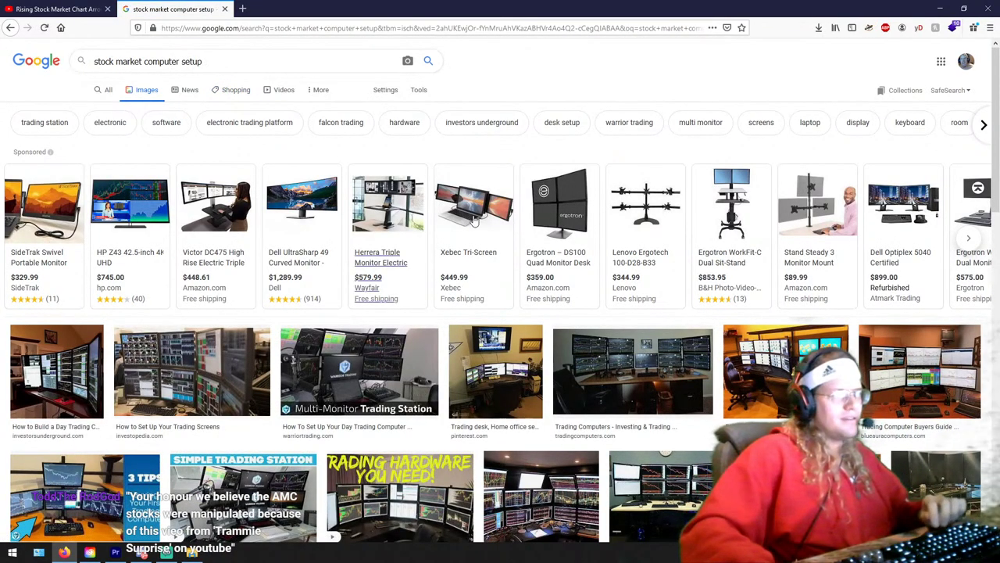
# Step: Browse trading-desk previews and settle on the 'How to Build a Day Trading Computer' photo
pyautogui.scroll(-3, 549, 238)
pyautogui.click(486, 240)
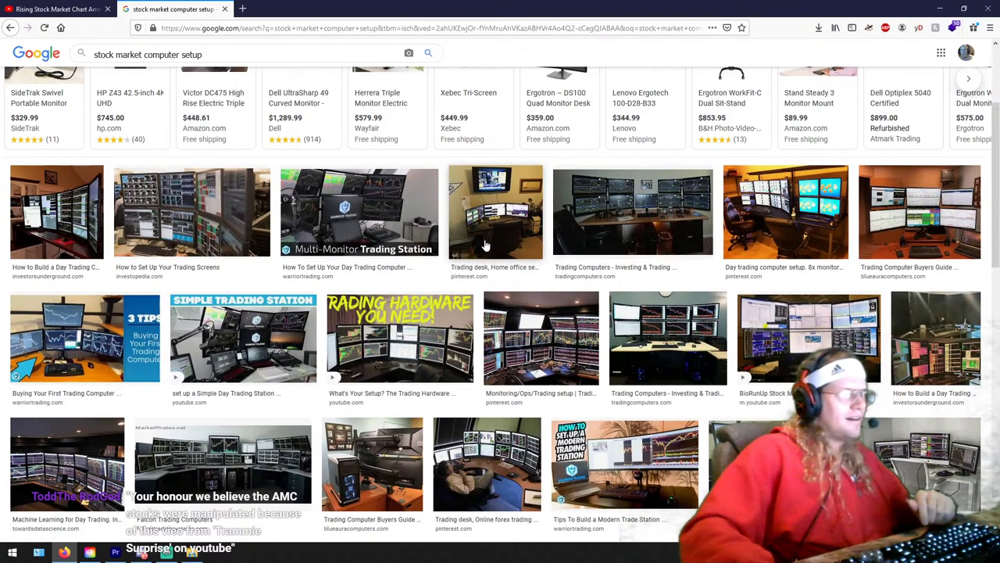
pyautogui.scroll(-3, 484, 246)
pyautogui.scroll(-3, 472, 251)
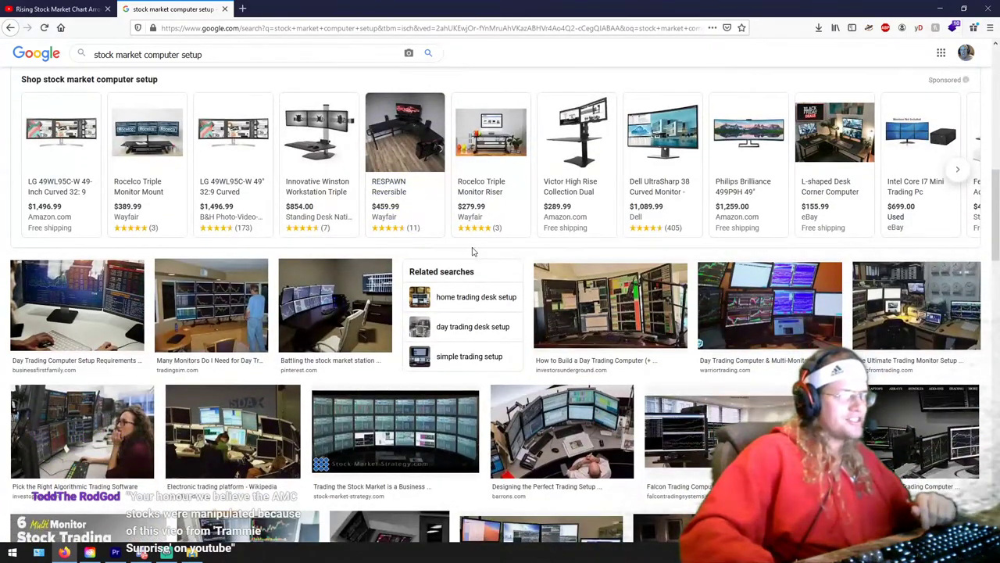
pyautogui.click(740, 304)
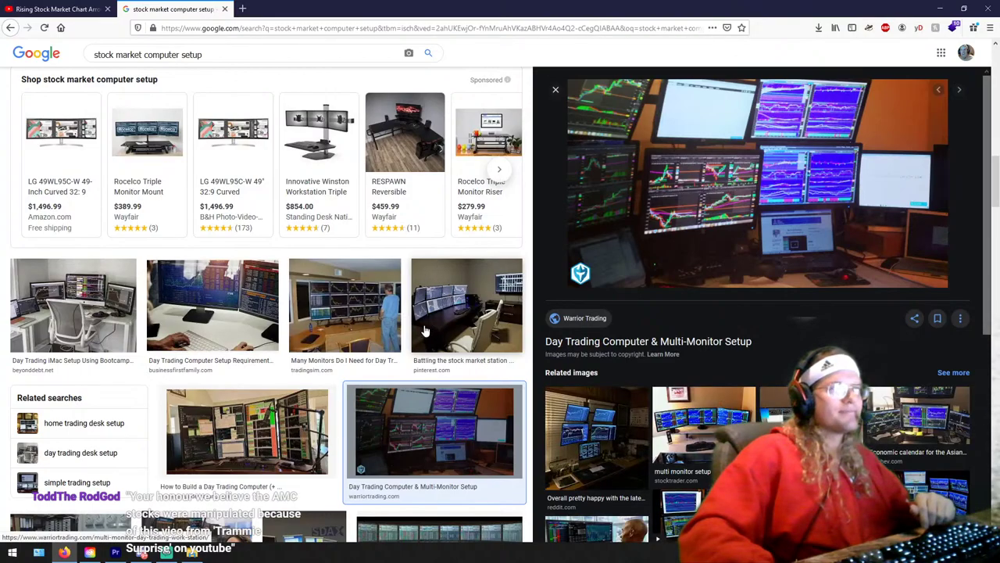
pyautogui.click(454, 312)
pyautogui.click(389, 322)
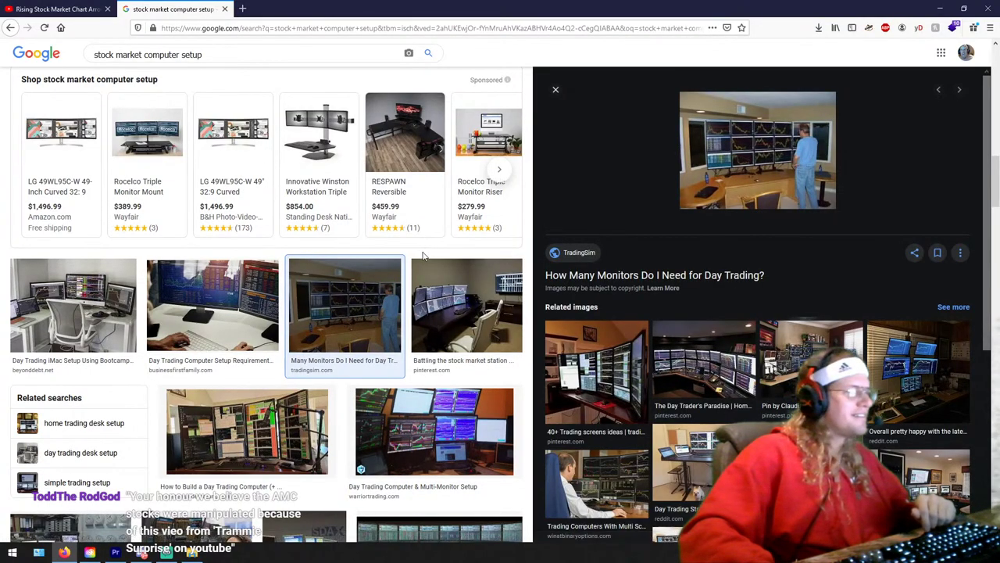
pyautogui.scroll(-2, 285, 258)
pyautogui.click(285, 258)
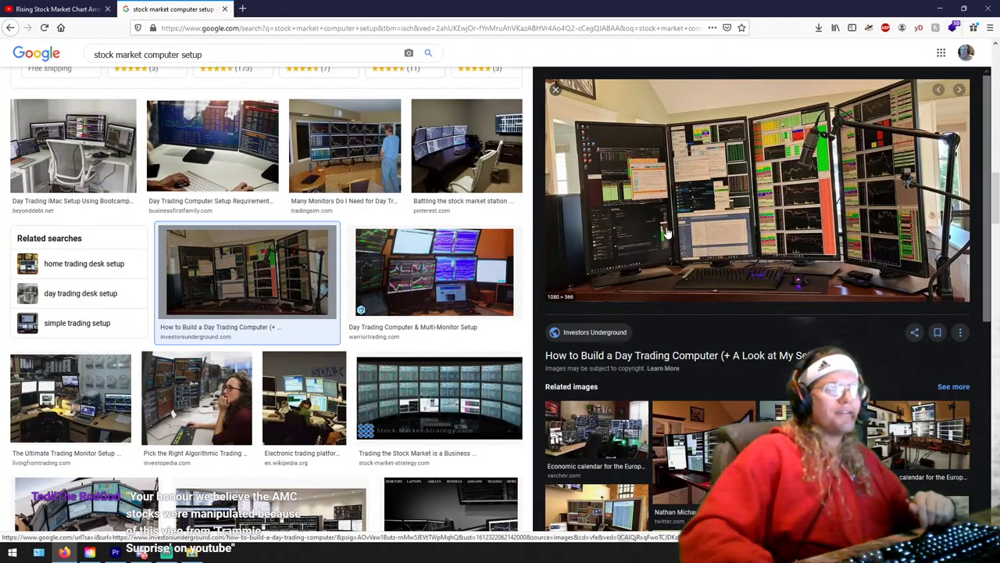
# Step: Save the previewed trading-desk photo to Downloads as stonks
pyautogui.rightClick(731, 221)
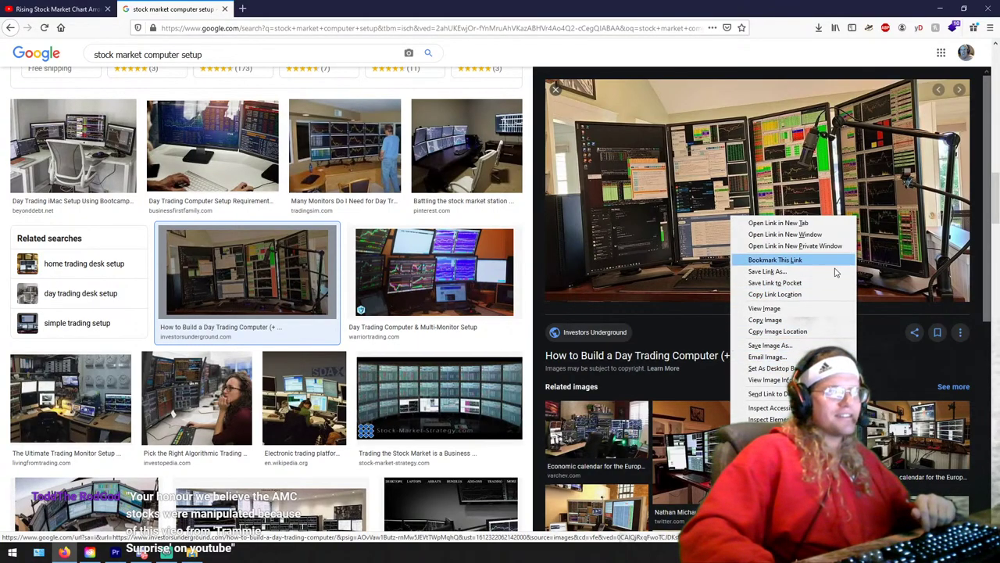
pyautogui.click(795, 350)
pyautogui.write('stonks')
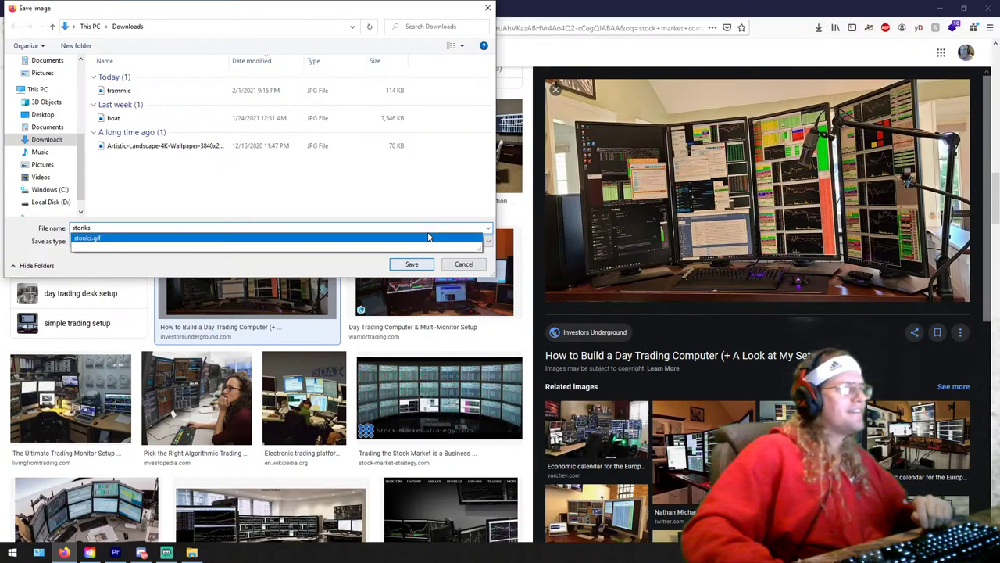
pyautogui.press('Return')
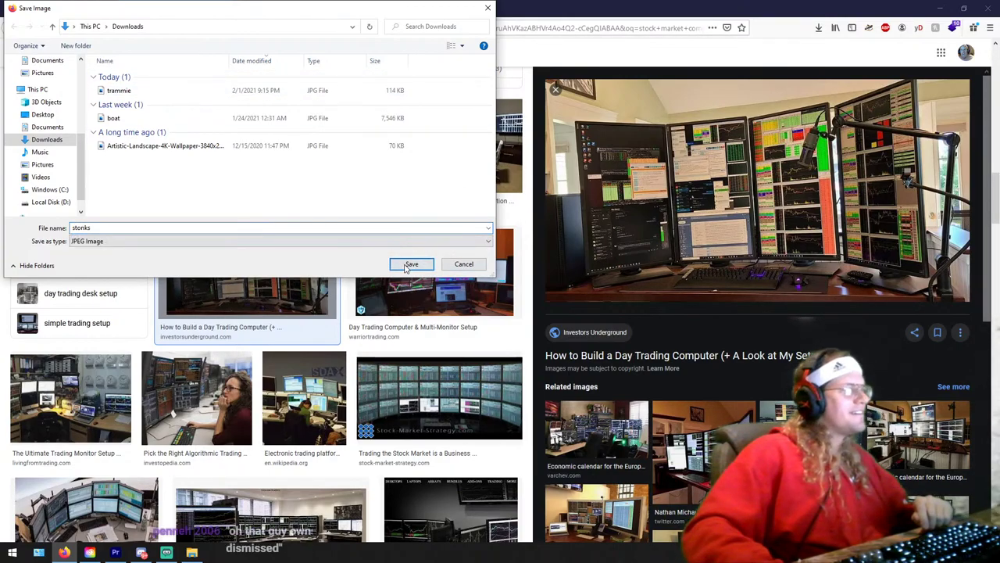
pyautogui.press('Return')
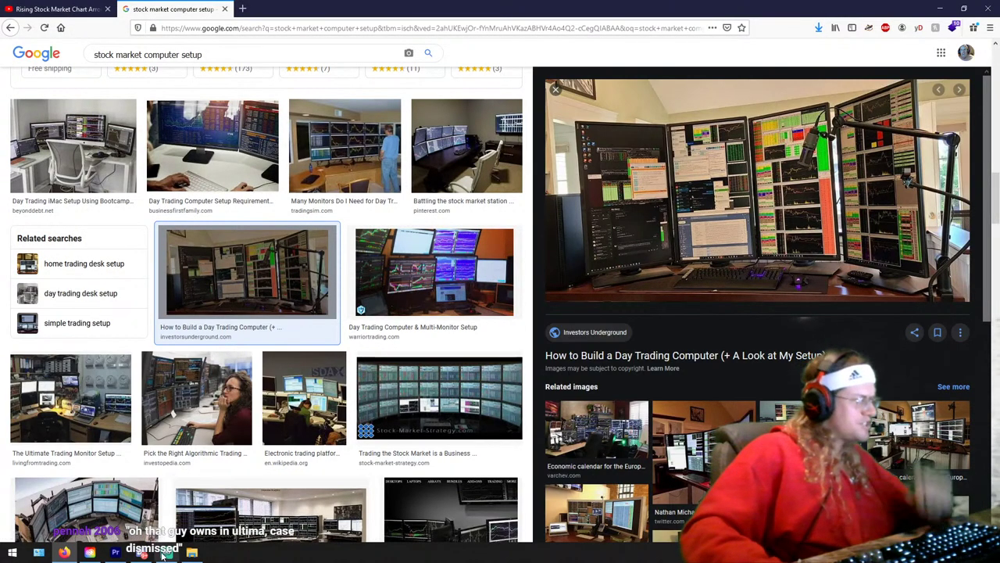
# Step: Drag stonks.jpg from the Downloads folder into the AMC to the Moon project bin
pyautogui.click(116, 551)
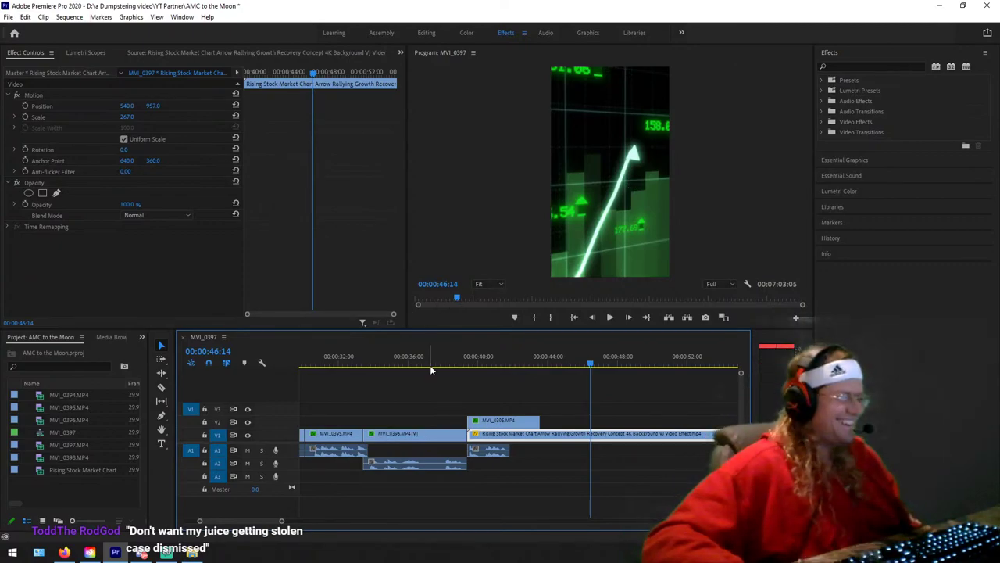
pyautogui.scroll(2, 383, 383)
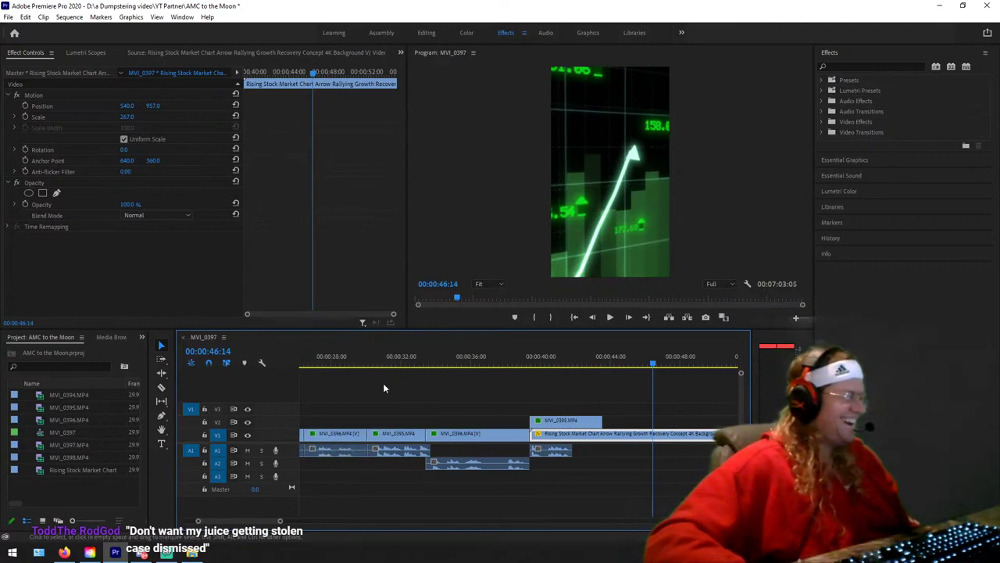
pyautogui.click(192, 552)
pyautogui.click(488, 222)
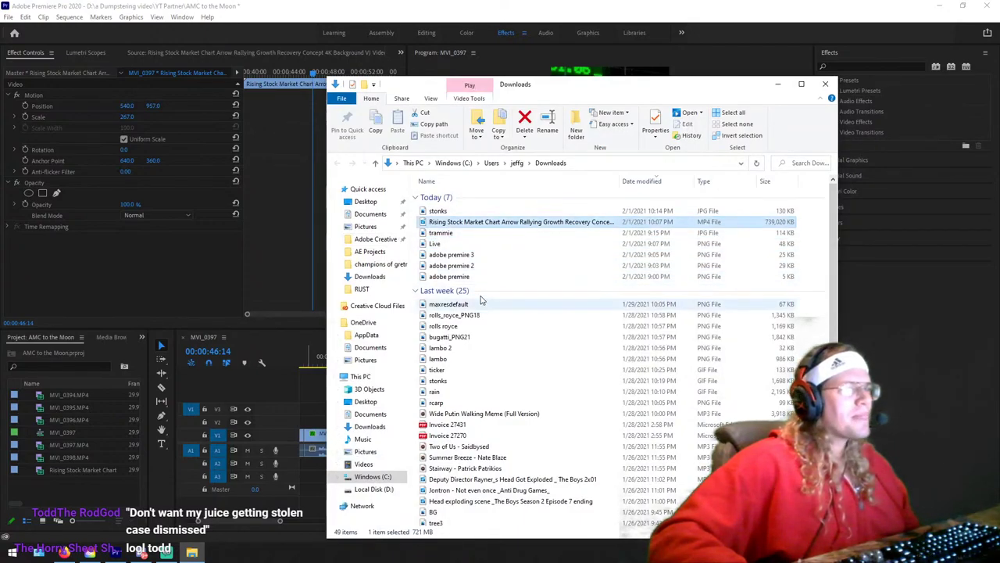
pyautogui.moveTo(438, 211); pyautogui.dragTo(63, 407)
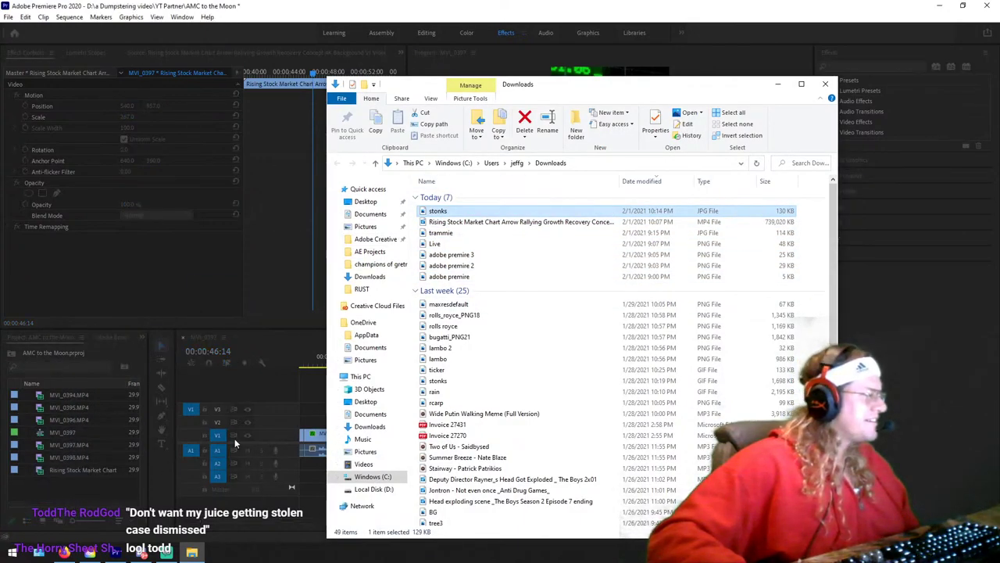
pyautogui.click(231, 393)
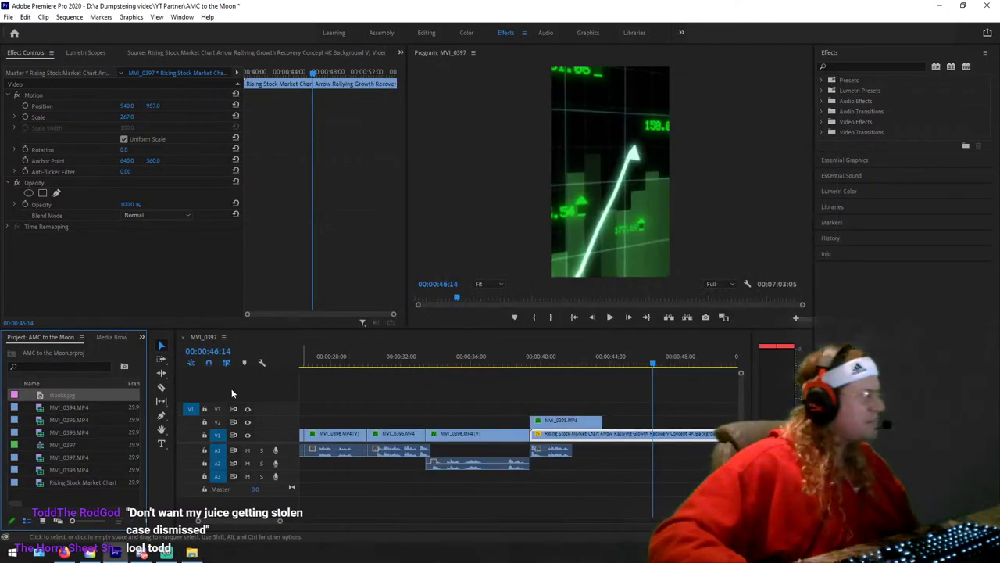
# Step: Place stonks.jpg on the timeline and zoom out to see the whole sequence
pyautogui.moveTo(76, 396); pyautogui.dragTo(384, 395)
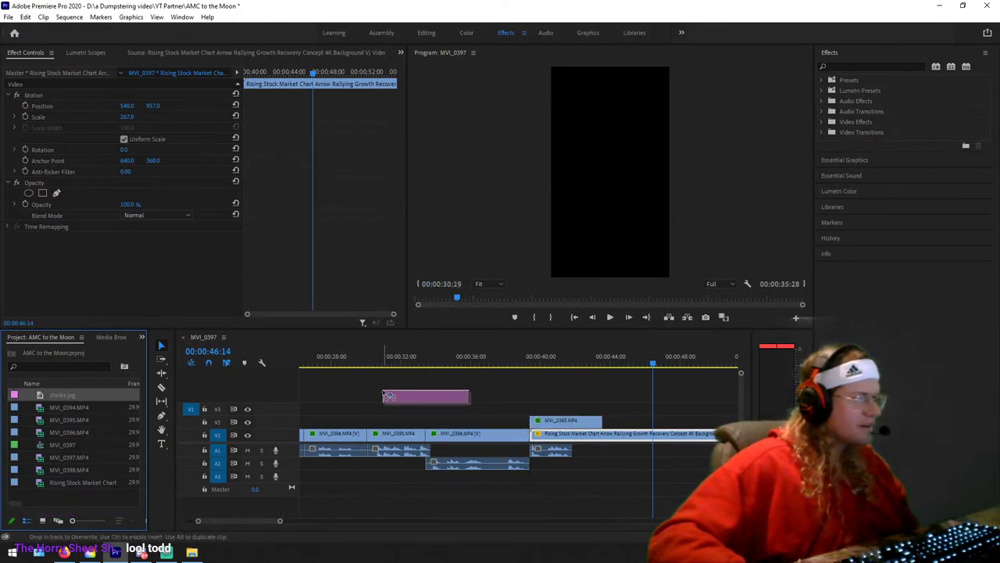
pyautogui.scroll(5, 465, 411)
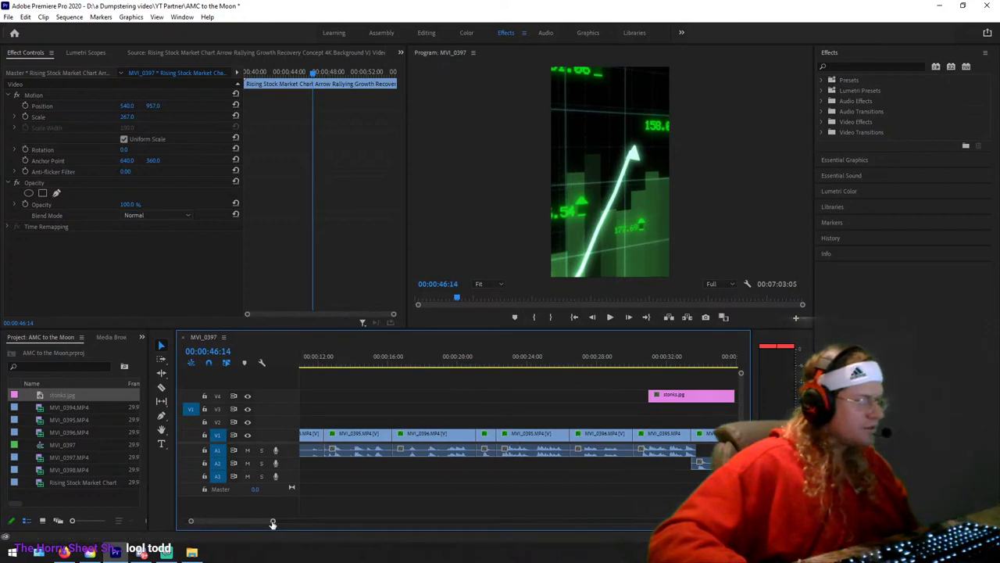
pyautogui.moveTo(272, 520); pyautogui.dragTo(359, 523)
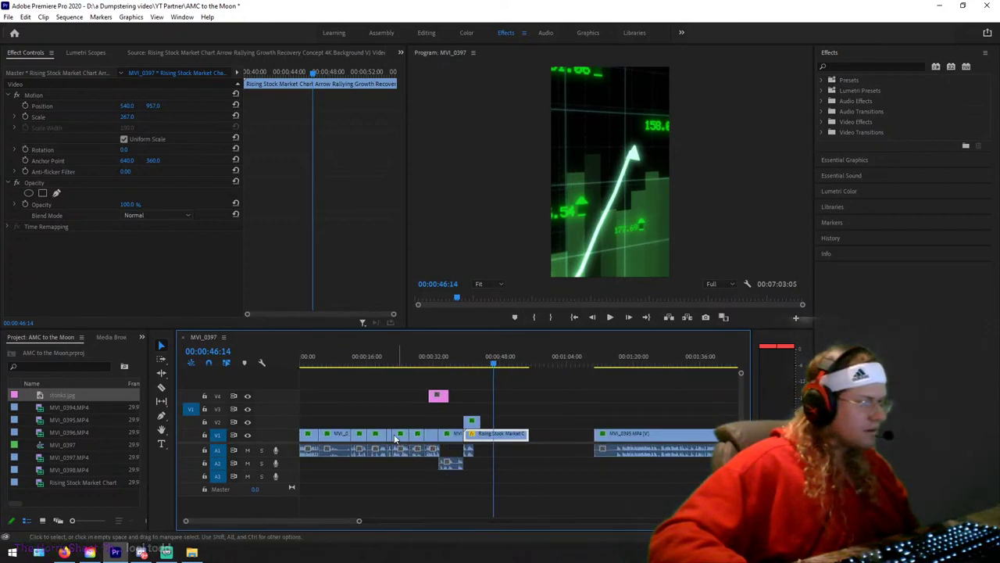
pyautogui.moveTo(304, 424)
pyautogui.mouseDown()
pyautogui.moveTo(448, 439)
pyautogui.moveTo(449, 425)
pyautogui.moveTo(437, 397)
pyautogui.moveTo(309, 435)
pyautogui.mouseUp()
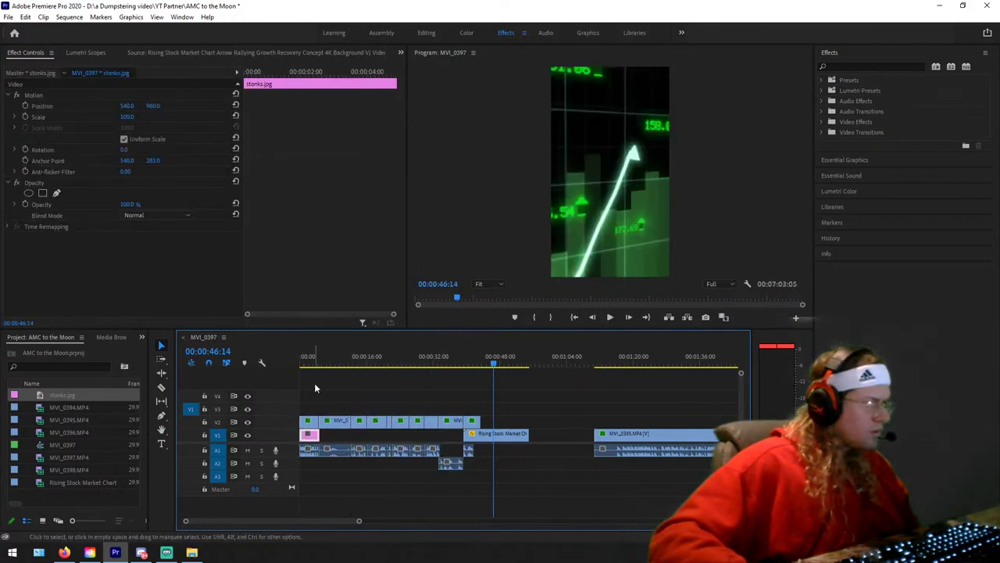
# Step: Try scaling stonks.jpg to 333 and shifting it sideways, then delete the clip
pyautogui.click(310, 363)
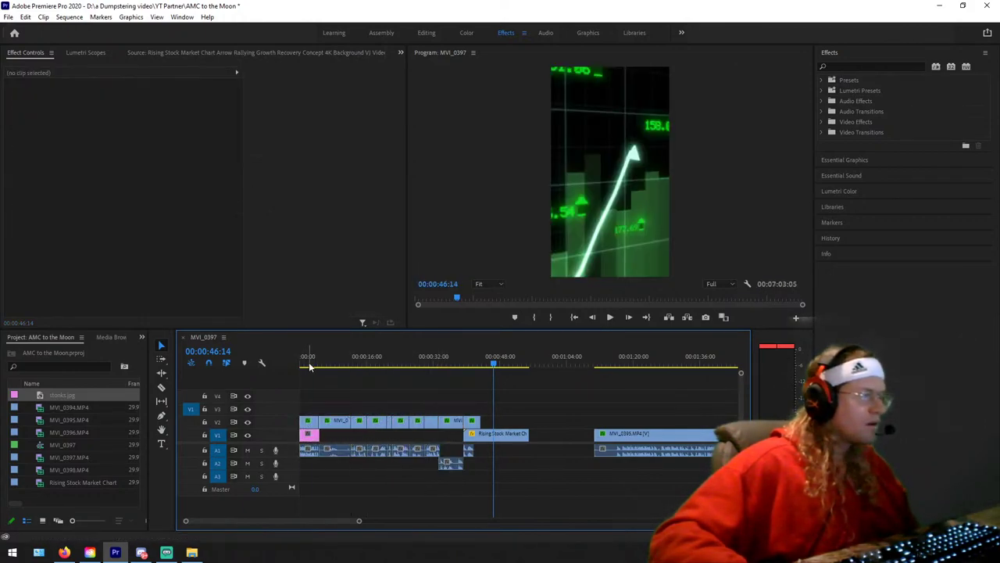
pyautogui.click(310, 435)
pyautogui.moveTo(128, 116); pyautogui.dragTo(228, 116)
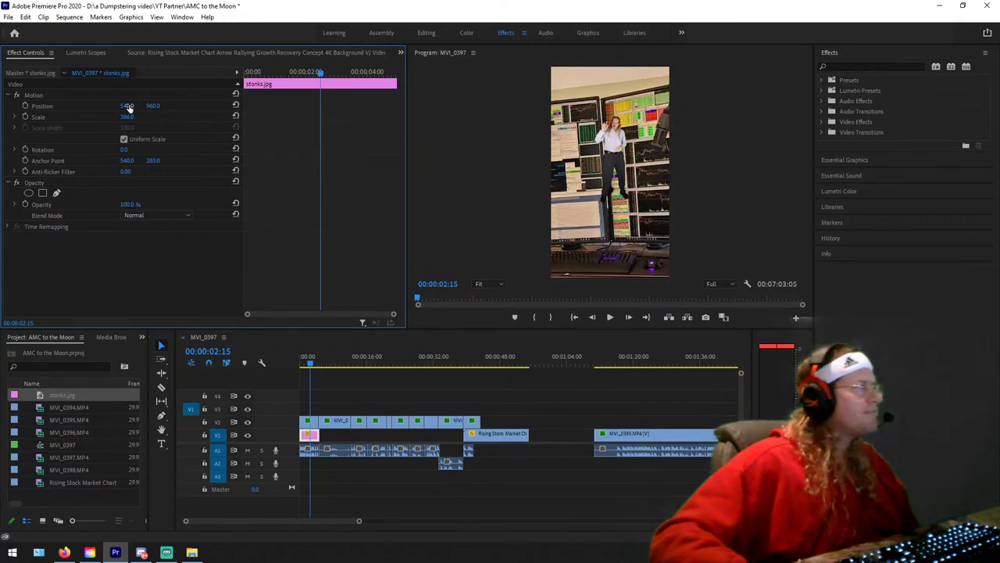
pyautogui.moveTo(129, 109); pyautogui.dragTo(205, 108)
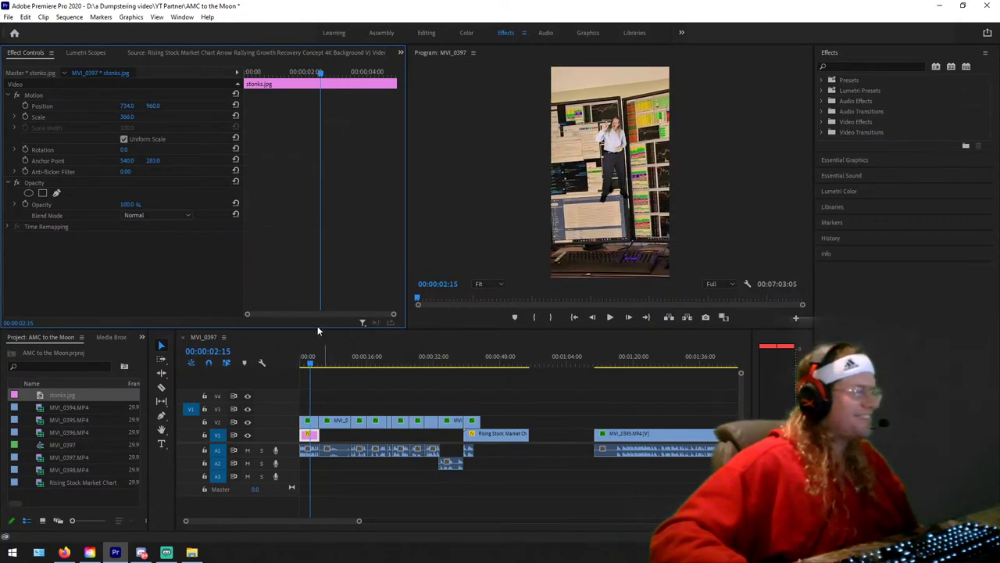
pyautogui.click(291, 427)
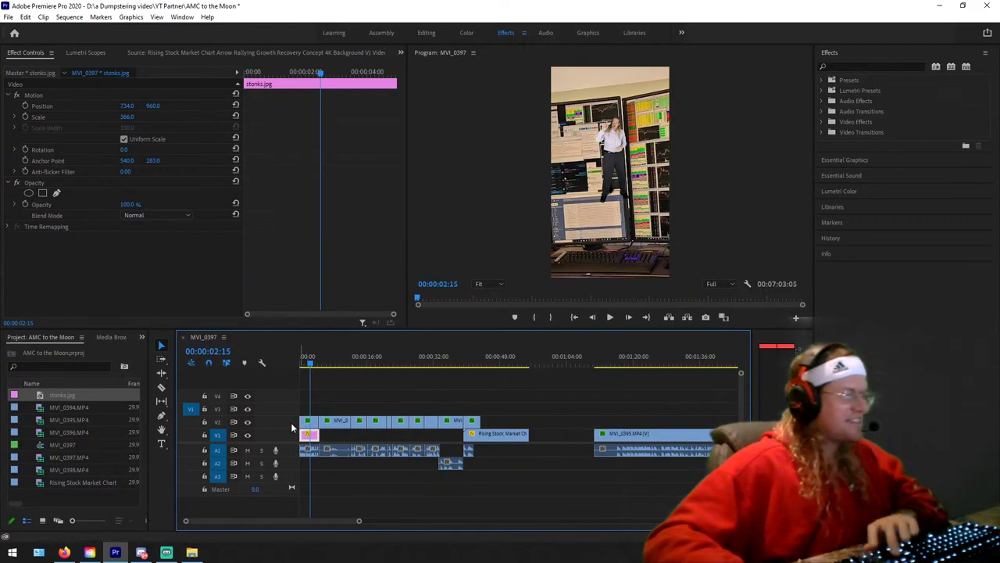
pyautogui.press('Delete')
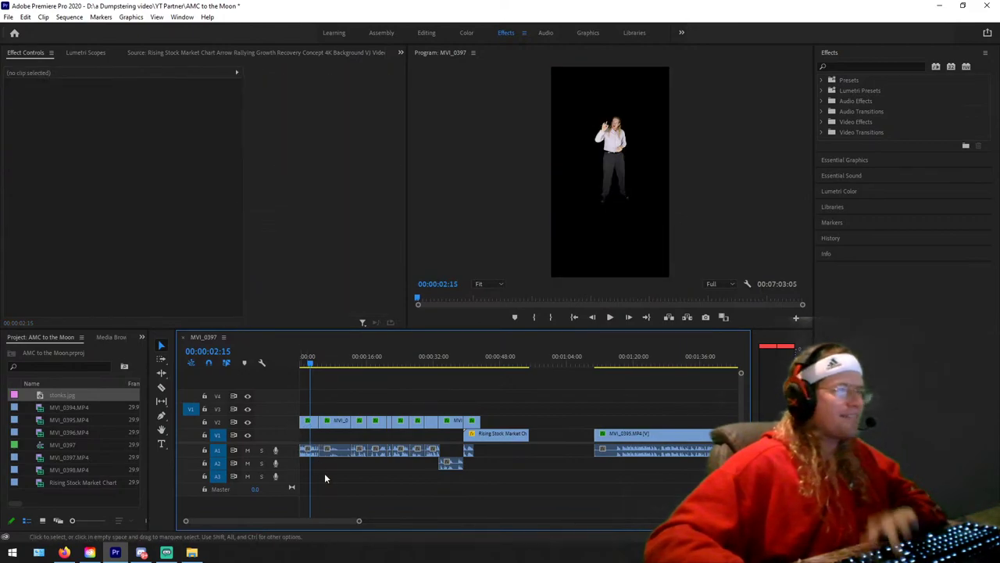
# Step: Search images for 'trading floor' and preview the NYSE partially reopens photo
pyautogui.click(67, 553)
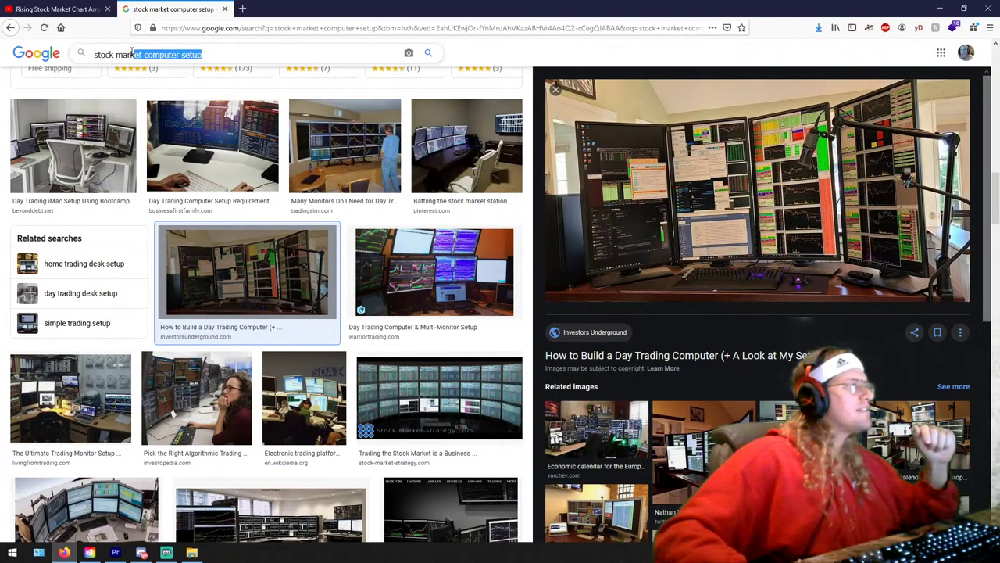
pyautogui.write('tra')
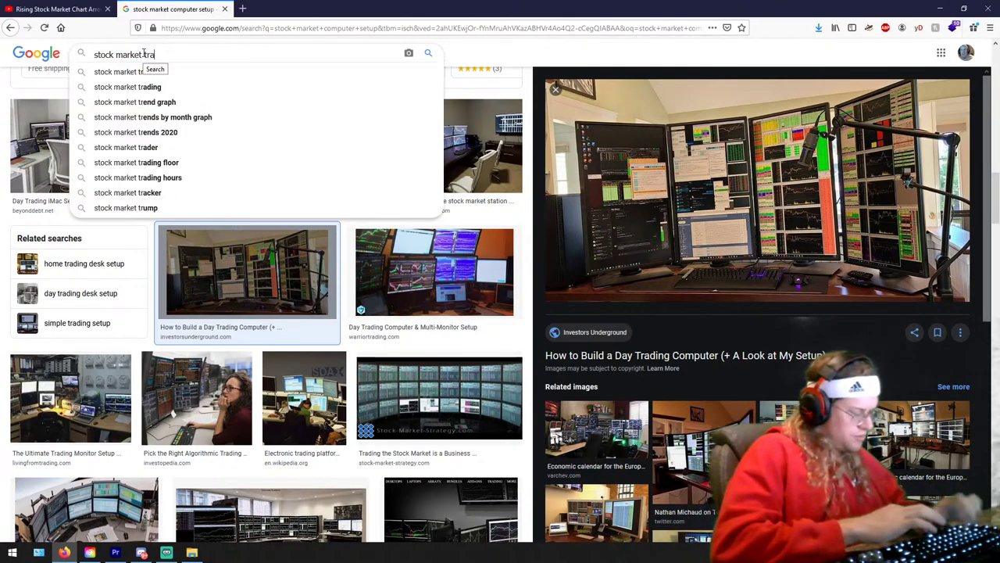
pyautogui.write('ding floor')
pyautogui.press('Return')
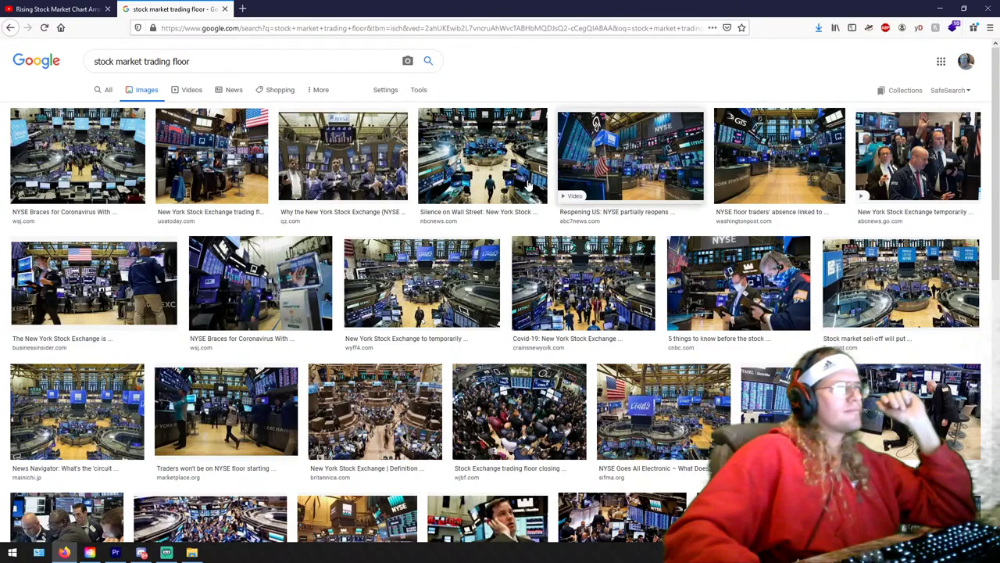
pyautogui.click(645, 180)
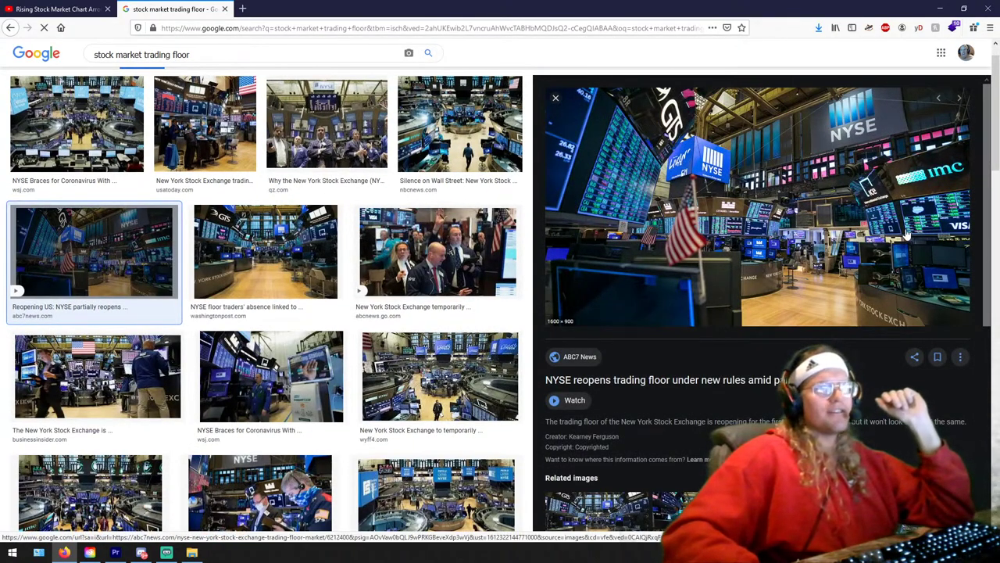
# Step: Save the NYSE trading-floor photo to Downloads under a stonks-based name
pyautogui.rightClick(794, 186)
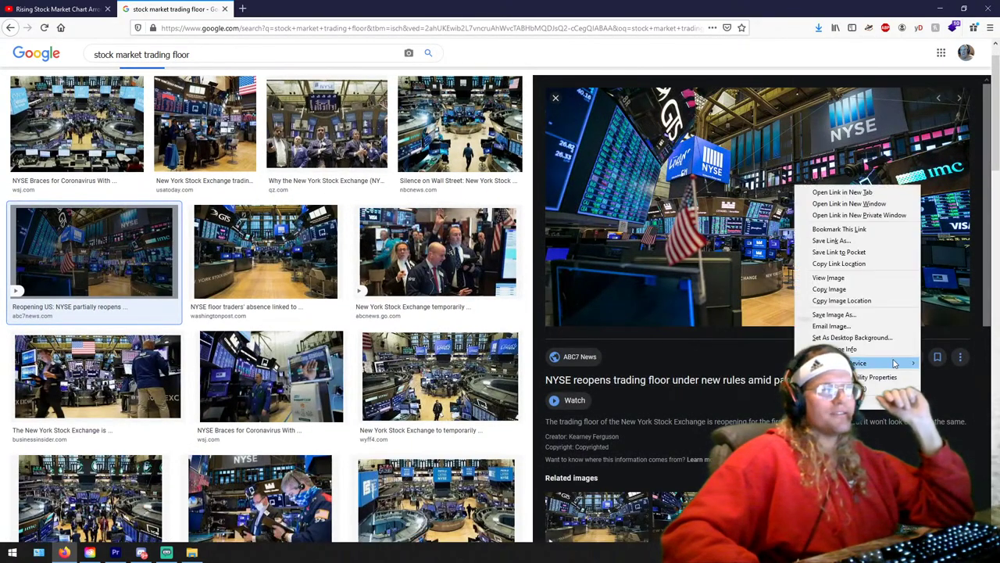
pyautogui.click(876, 315)
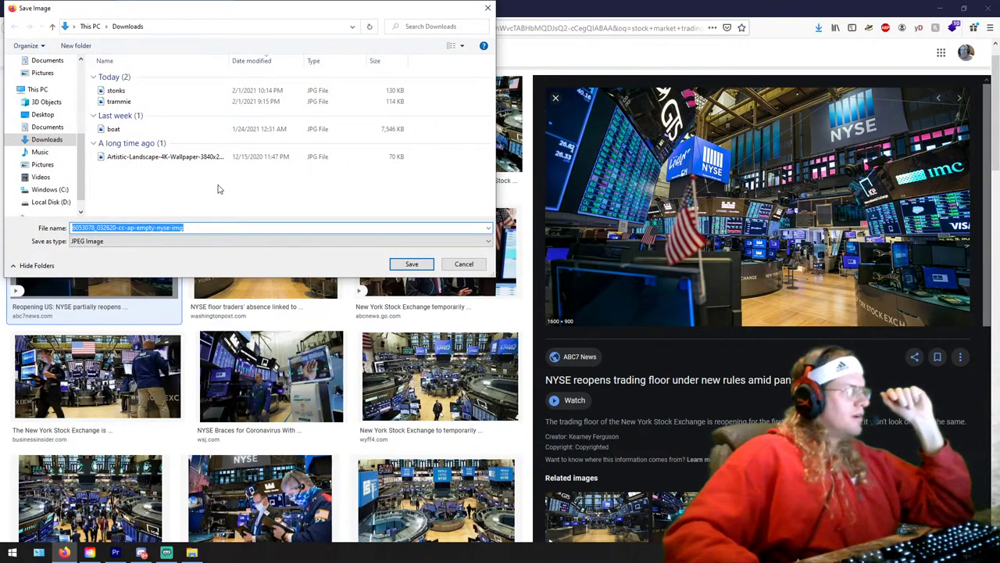
pyautogui.click(115, 90)
pyautogui.click(225, 228)
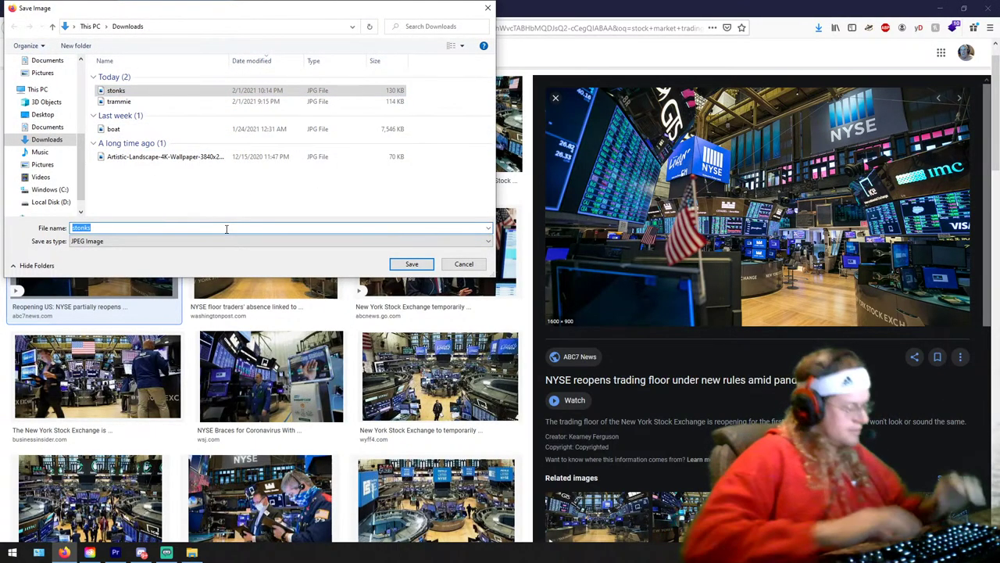
pyautogui.press('Return')
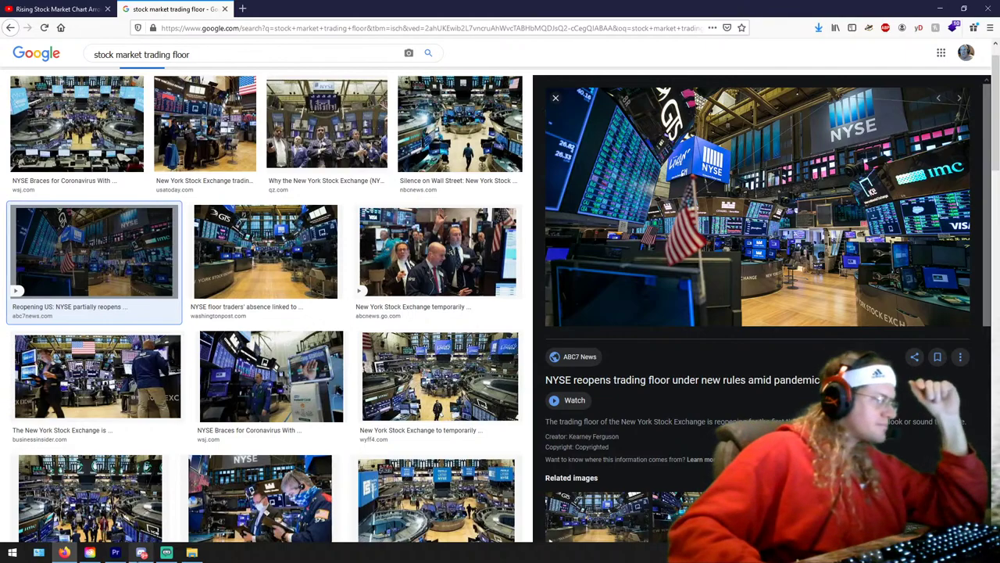
pyautogui.click(116, 553)
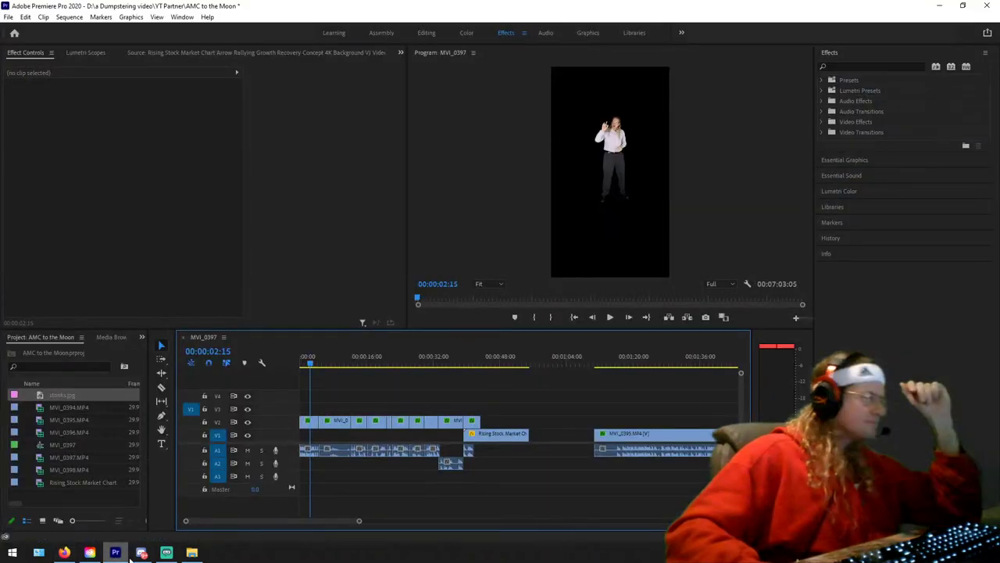
# Step: Import stonks2.jpg and place it on V1 at the sequence start, shortening the clip
pyautogui.click(187, 553)
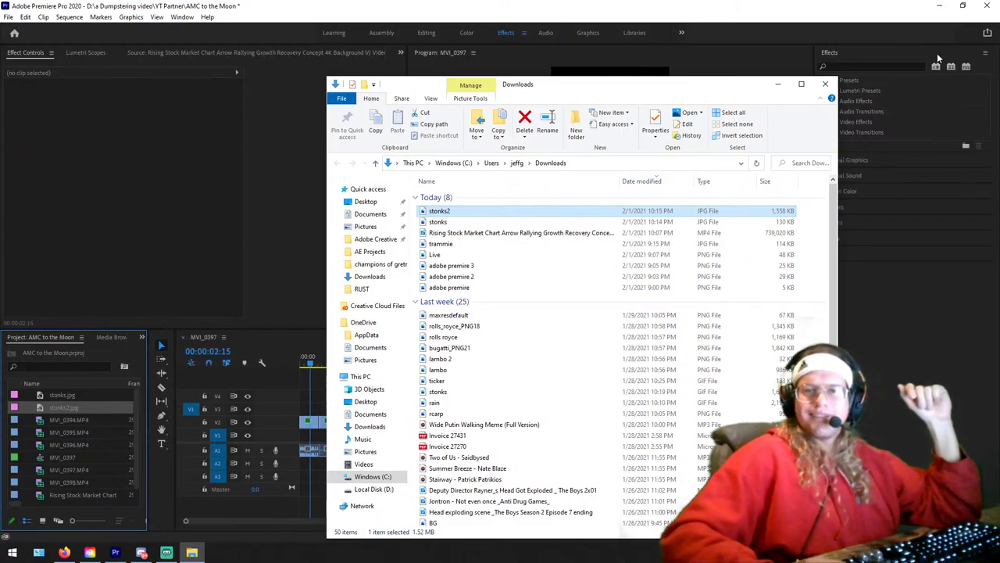
pyautogui.click(782, 84)
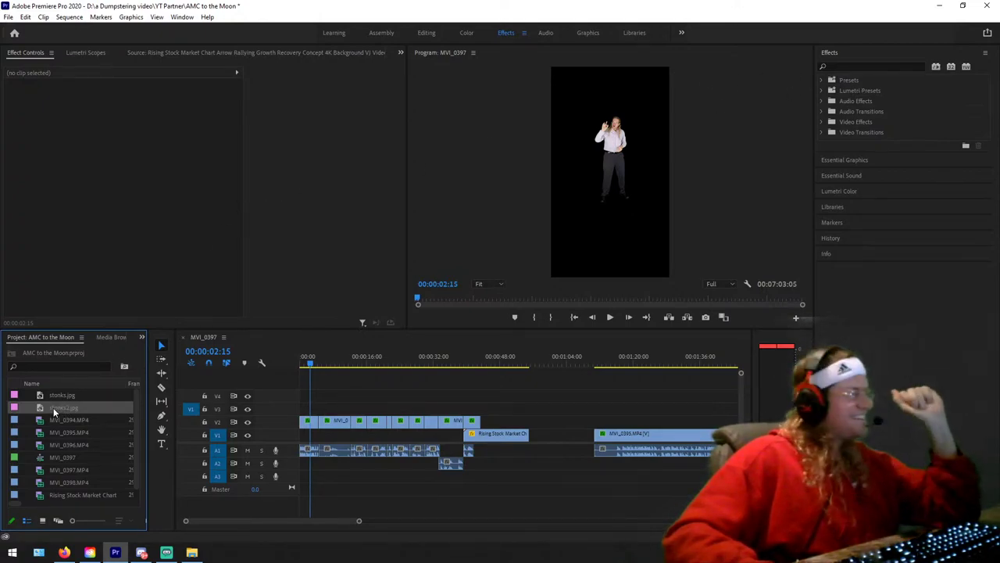
pyautogui.moveTo(53, 407); pyautogui.dragTo(306, 439)
pyautogui.moveTo(311, 364); pyautogui.dragTo(341, 365)
pyautogui.moveTo(325, 435); pyautogui.dragTo(319, 436)
pyautogui.moveTo(344, 361); pyautogui.dragTo(309, 361)
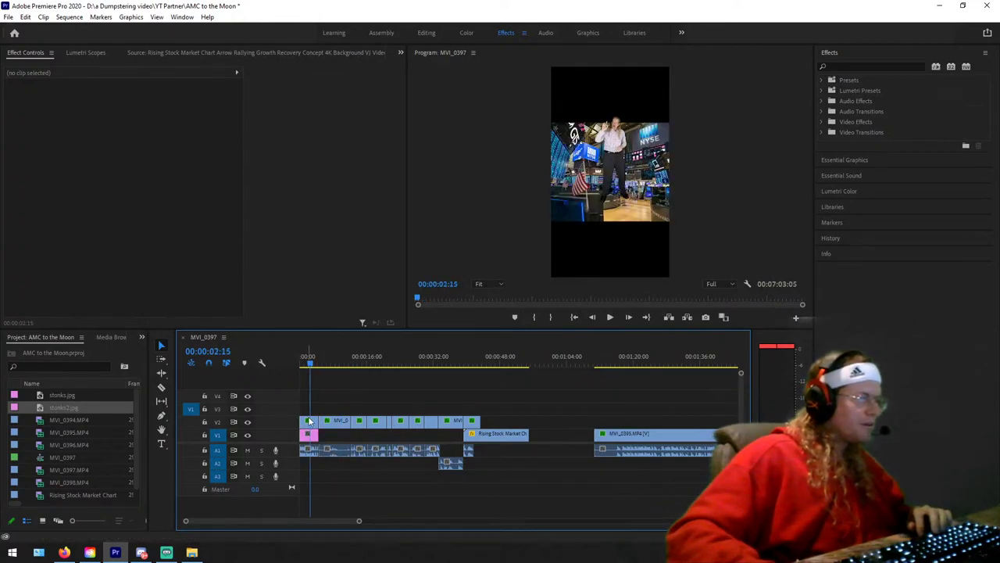
# Step: Scale the stonks2 clip to 217 to fill the vertical frame and copy it for reuse
pyautogui.click(311, 435)
pyautogui.moveTo(127, 116)
pyautogui.mouseDown()
pyautogui.moveTo(173, 116)
pyautogui.moveTo(78, 111)
pyautogui.moveTo(125, 110)
pyautogui.moveTo(114, 110)
pyautogui.mouseUp()
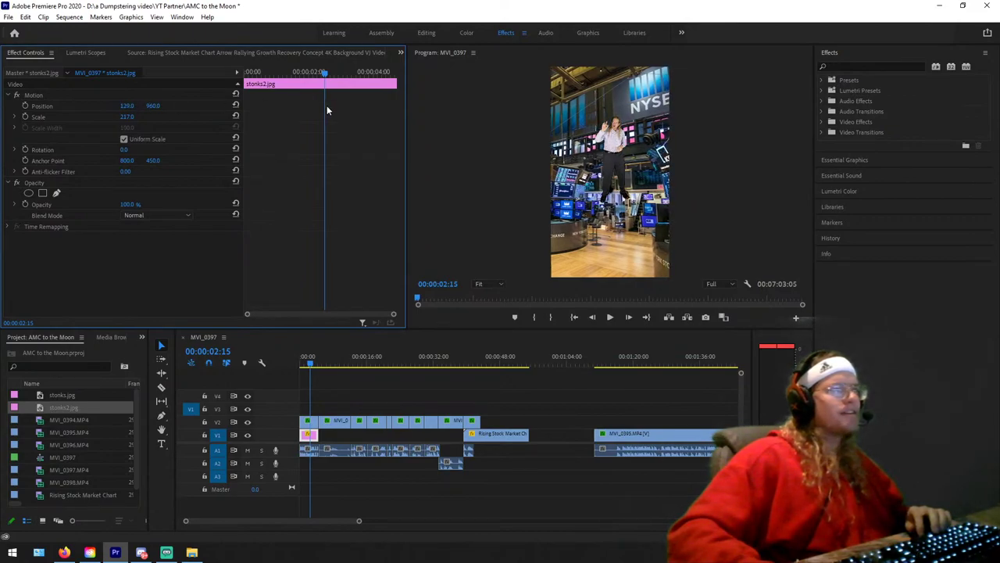
pyautogui.click(310, 467)
pyautogui.press('x')
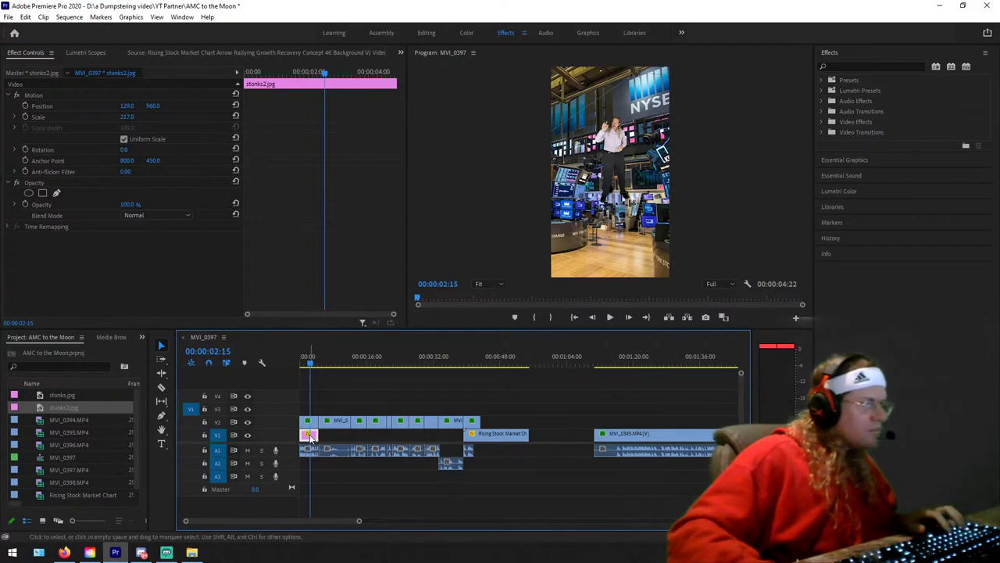
pyautogui.moveTo(326, 361); pyautogui.dragTo(360, 361)
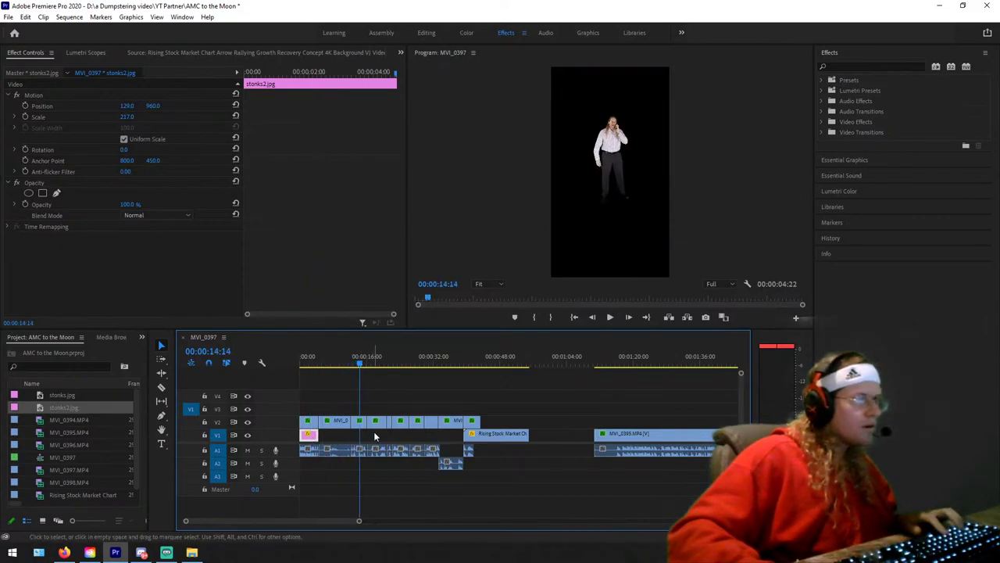
# Step: Paste NYSE background copies near 00:00:14, 00:00:21 and 00:00:26, nudging each, then play back
pyautogui.hotkey('ctrl', 'v')
pyautogui.moveTo(369, 440); pyautogui.dragTo(360, 439)
pyautogui.click(370, 356)
pyautogui.moveTo(369, 357); pyautogui.dragTo(407, 362)
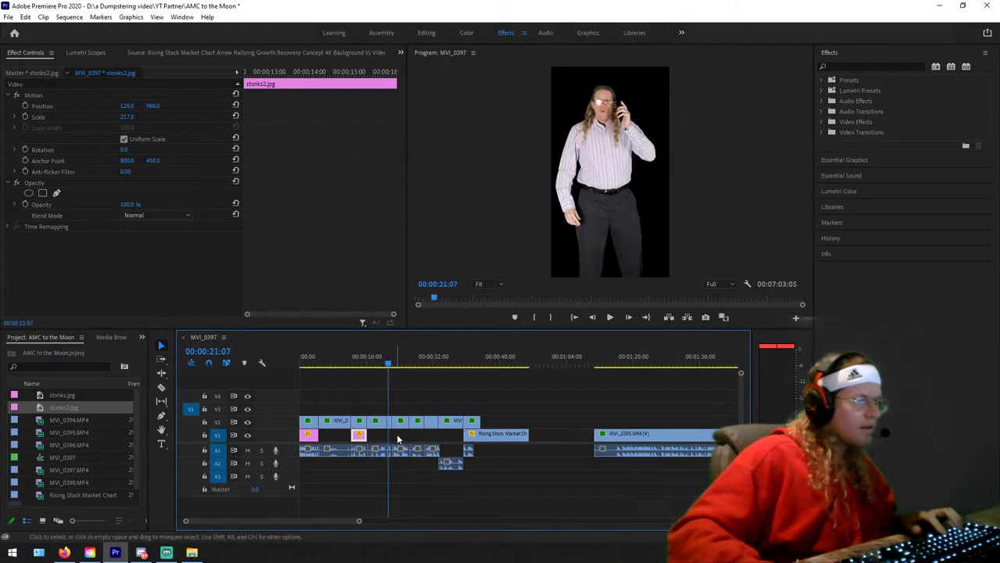
pyautogui.hotkey('ctrl', 'v')
pyautogui.moveTo(400, 436); pyautogui.dragTo(405, 435)
pyautogui.click(412, 365)
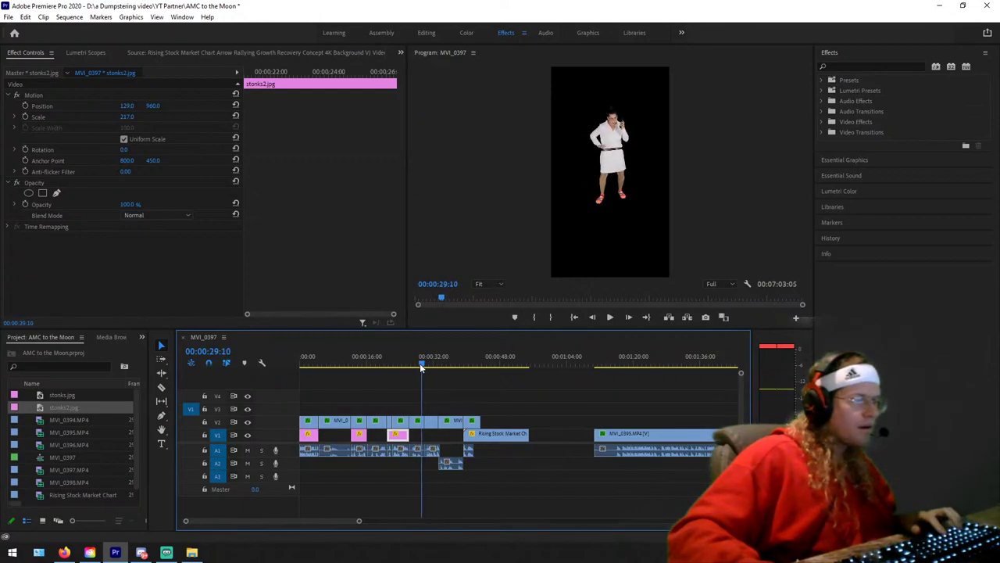
pyautogui.hotkey('ctrl', 'v')
pyautogui.moveTo(434, 438); pyautogui.dragTo(435, 435)
pyautogui.moveTo(442, 365); pyautogui.dragTo(463, 356)
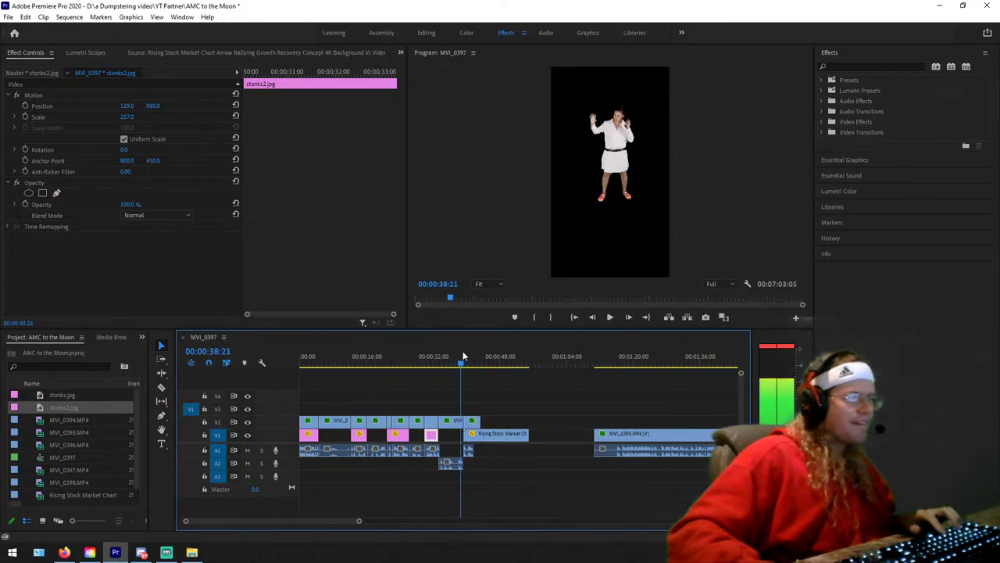
pyautogui.press('space')
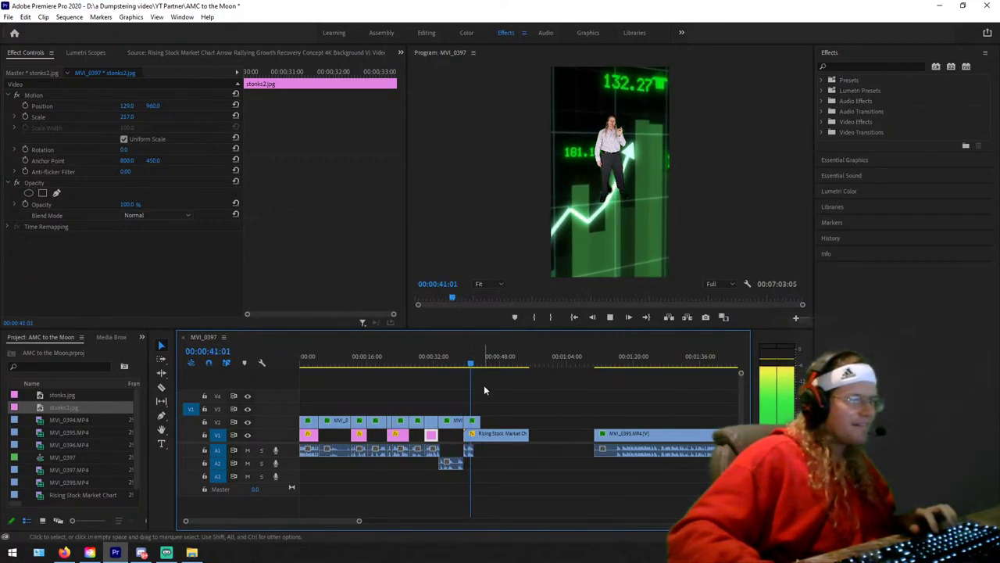
pyautogui.press('space')
pyautogui.click(486, 437)
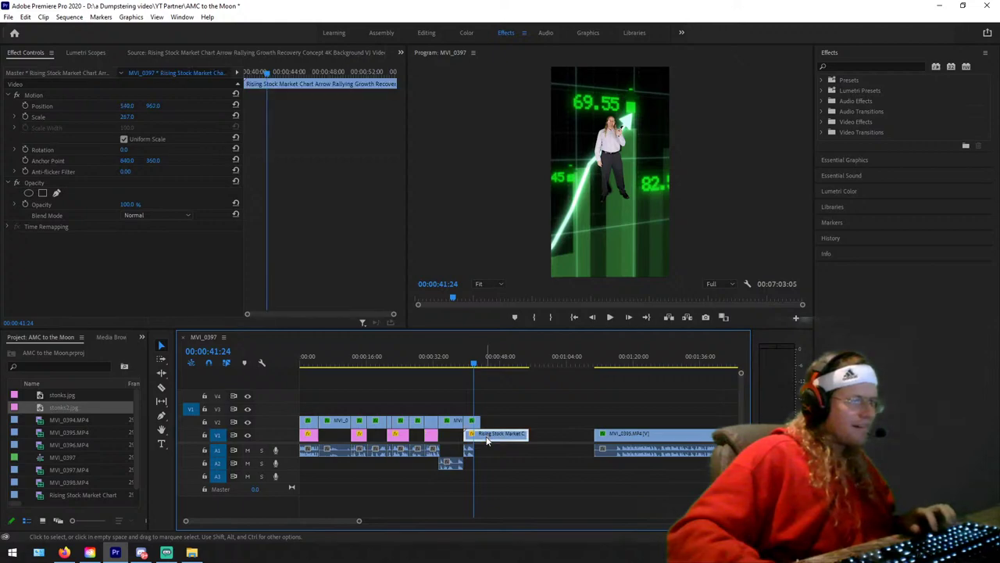
pyautogui.press('c')
pyautogui.click(478, 435)
pyautogui.press('v')
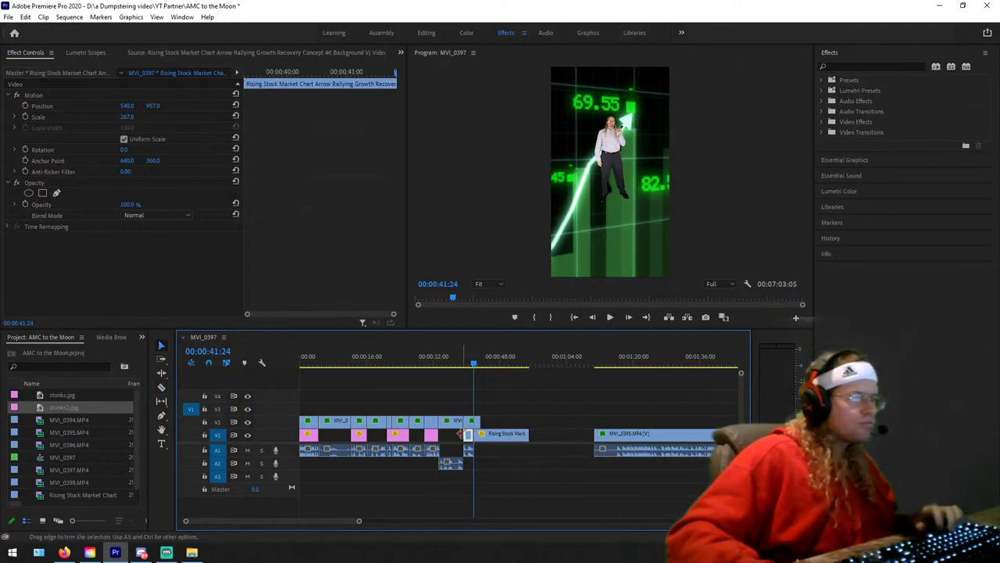
pyautogui.moveTo(469, 441); pyautogui.dragTo(497, 440)
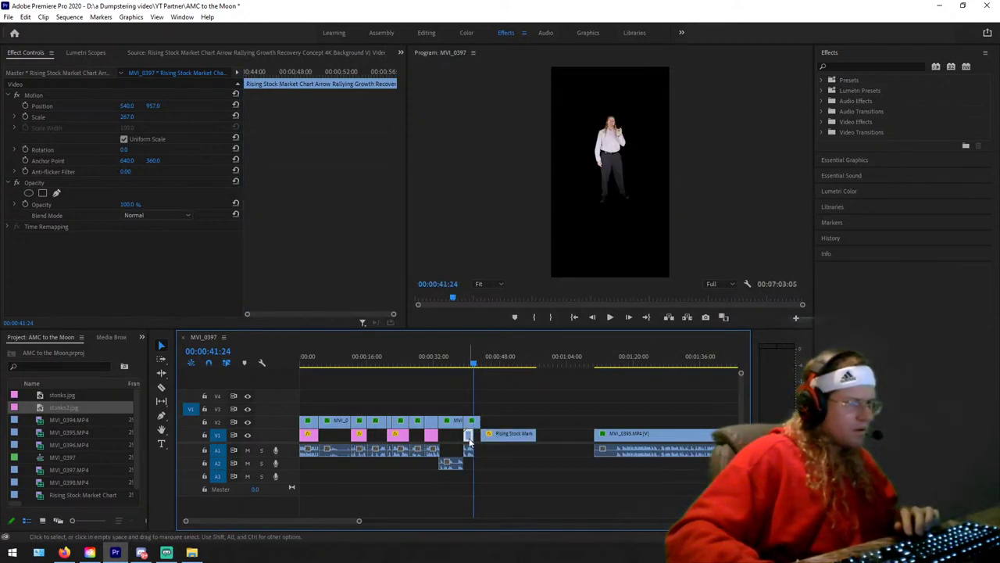
pyautogui.click(469, 442)
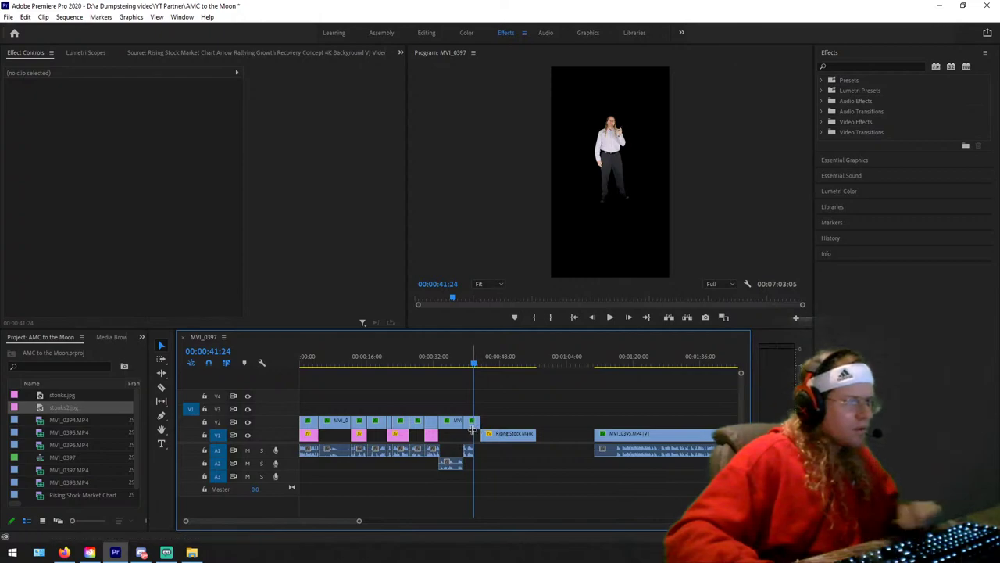
pyautogui.moveTo(480, 433); pyautogui.dragTo(475, 429)
pyautogui.moveTo(468, 366); pyautogui.dragTo(458, 387)
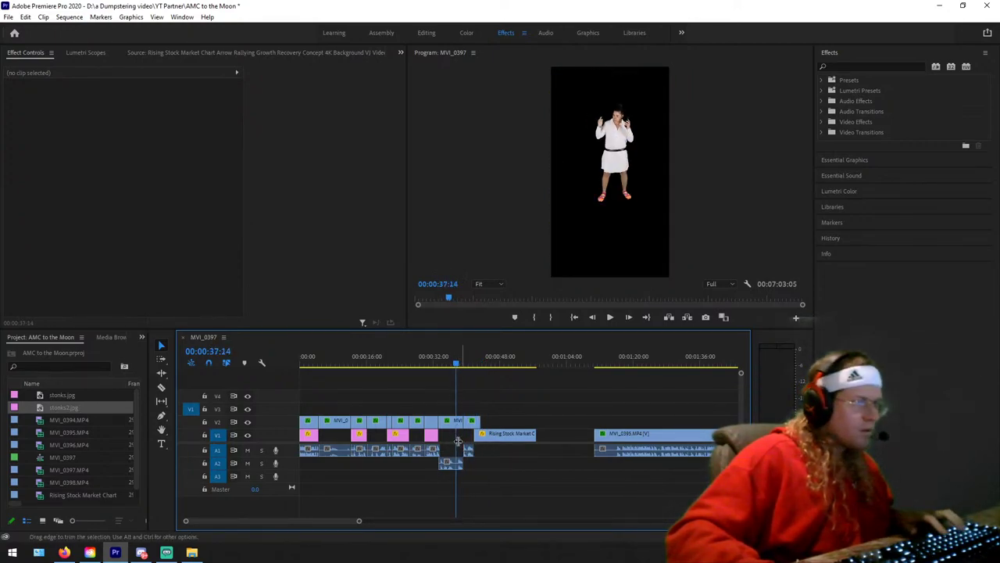
pyautogui.moveTo(459, 434); pyautogui.dragTo(464, 441)
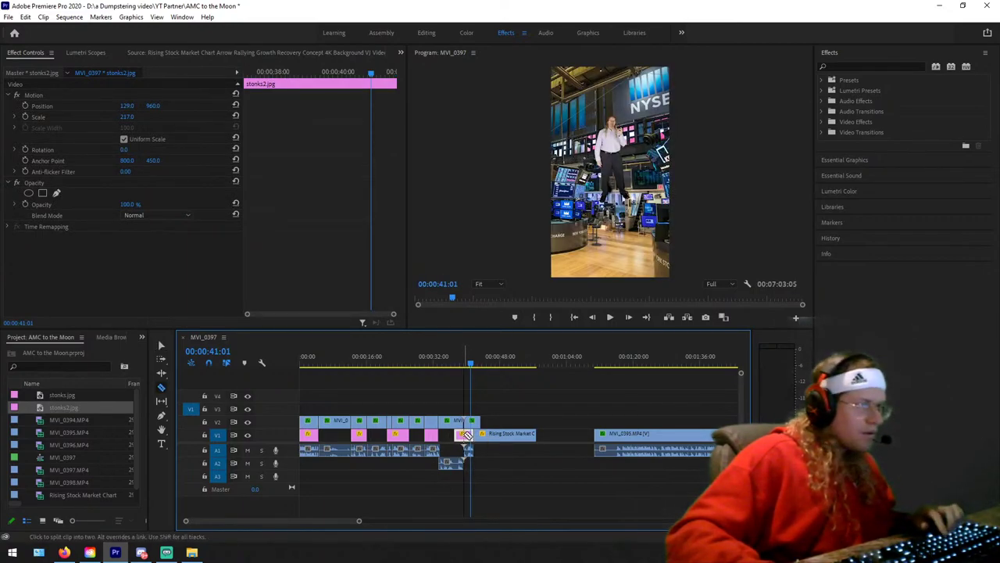
pyautogui.moveTo(461, 363); pyautogui.dragTo(503, 362)
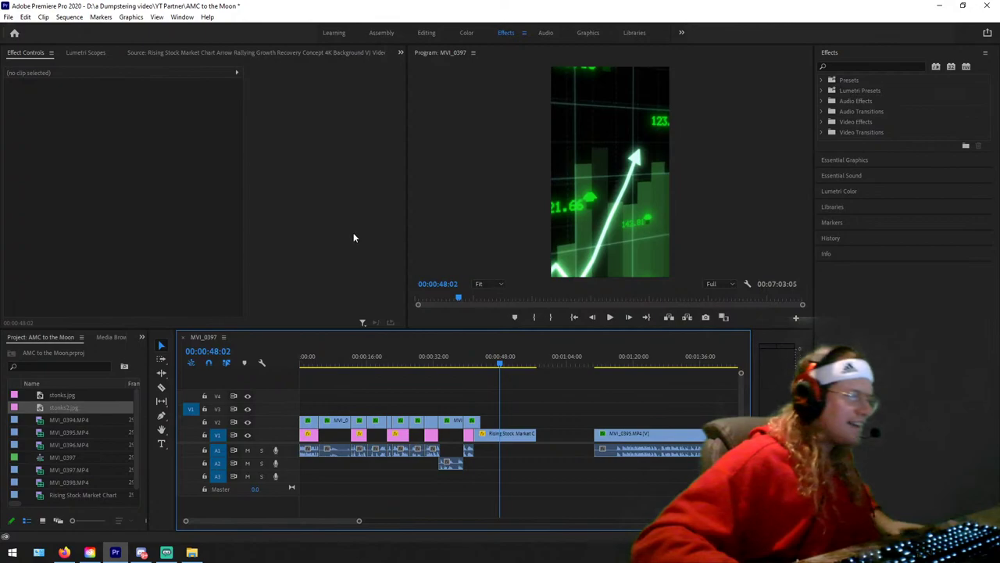
pyautogui.click(376, 364)
pyautogui.moveTo(376, 364); pyautogui.dragTo(459, 359)
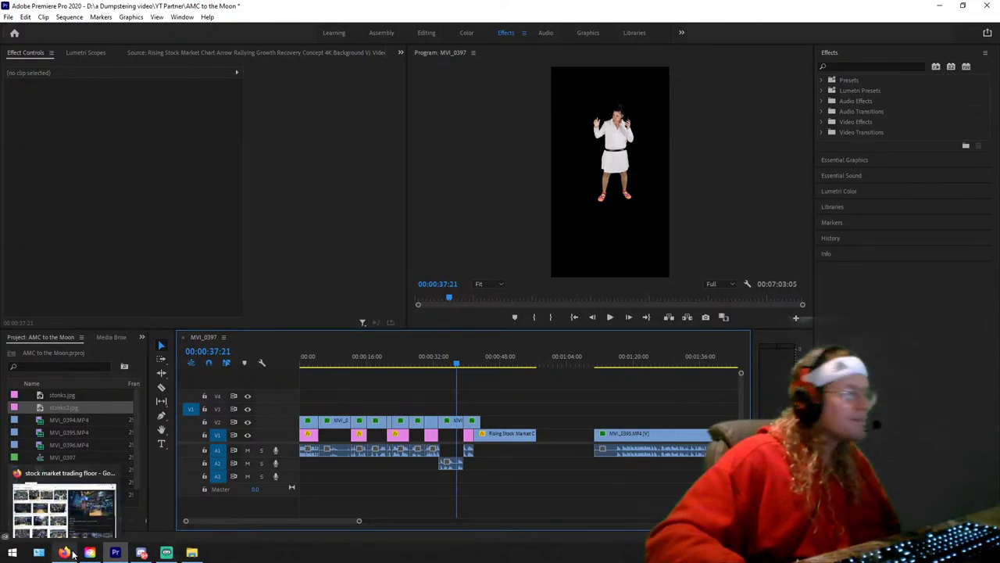
# Step: Browse trading-floor image previews, briefly opening and closing the WSJ NYSE coronavirus article
pyautogui.click(72, 553)
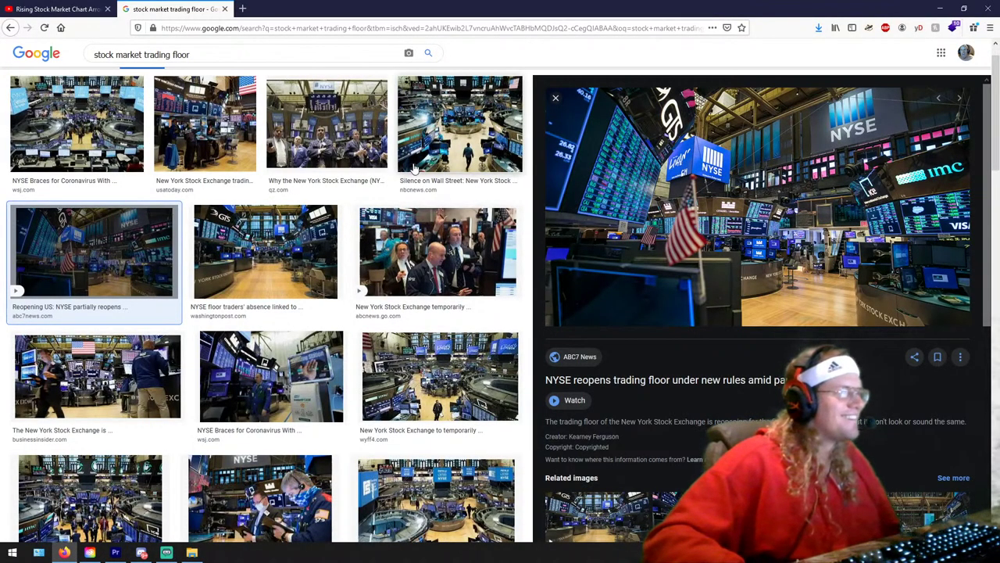
pyautogui.scroll(-2, 430, 167)
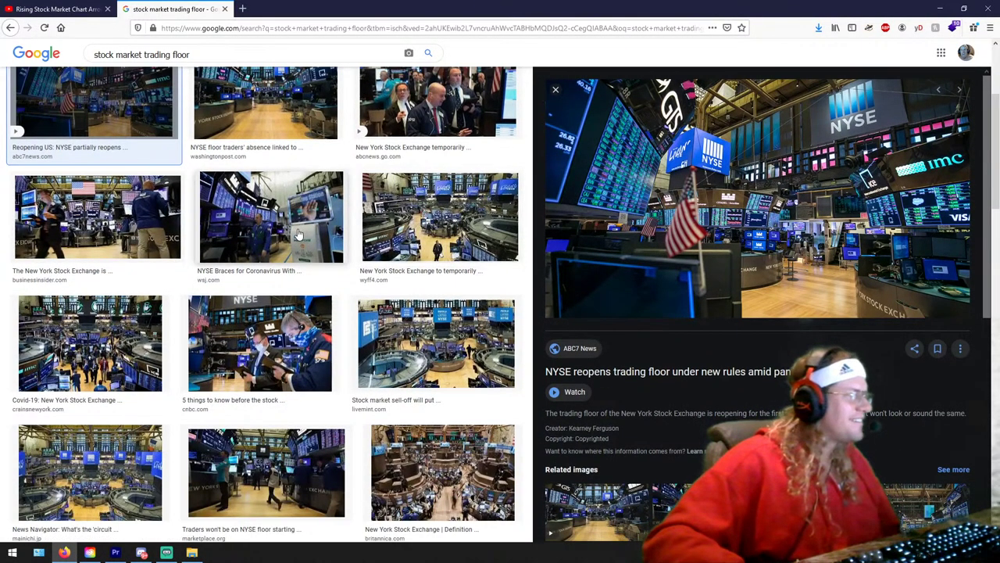
pyautogui.click(258, 344)
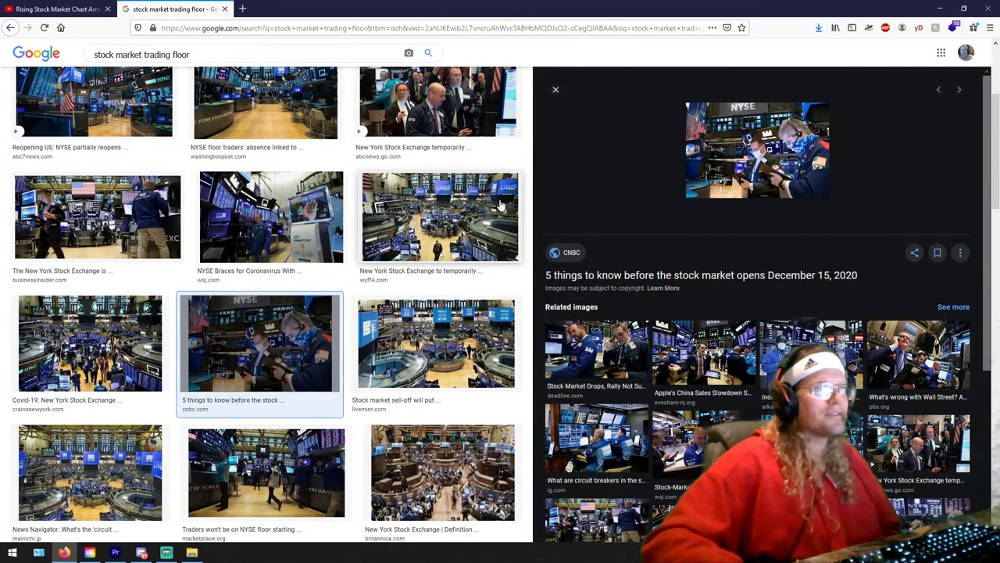
pyautogui.click(586, 353)
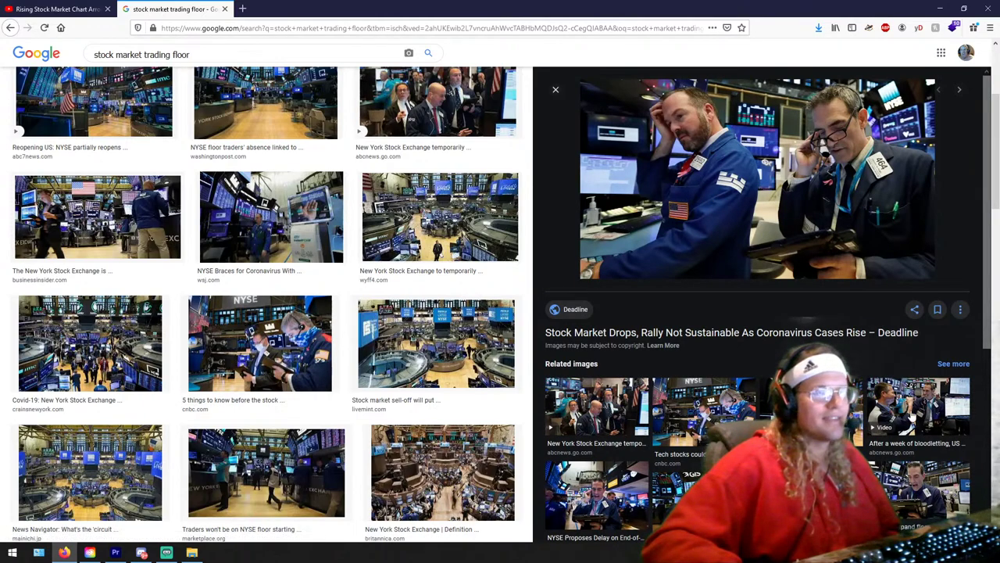
pyautogui.click(912, 416)
pyautogui.scroll(-3, 704, 264)
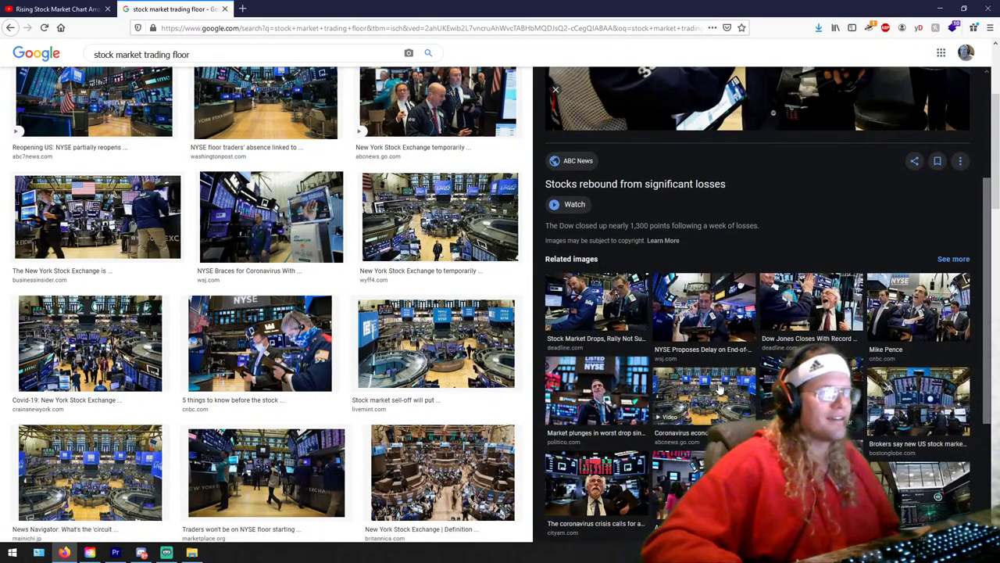
pyautogui.click(696, 334)
pyautogui.scroll(-4, 735, 328)
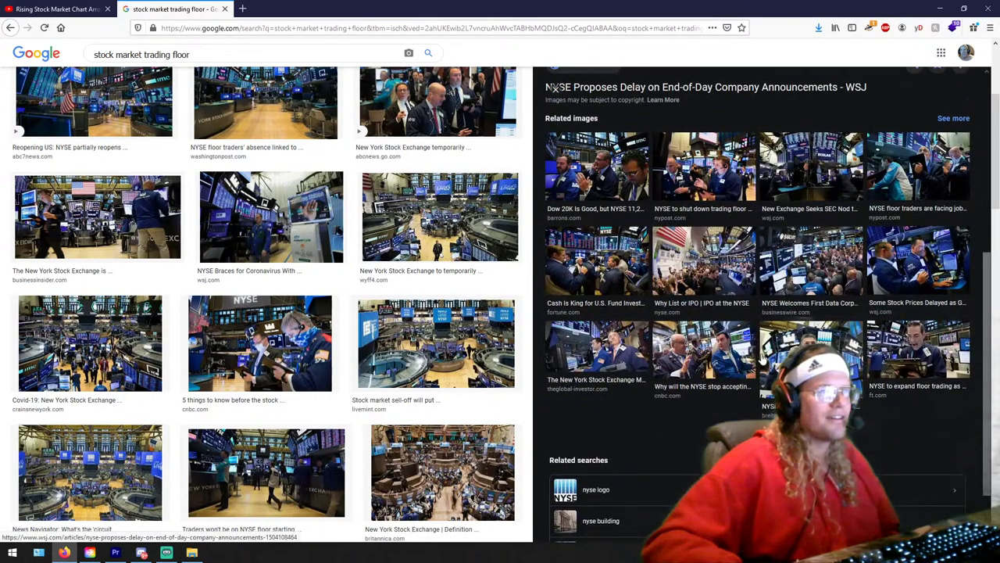
pyautogui.click(810, 266)
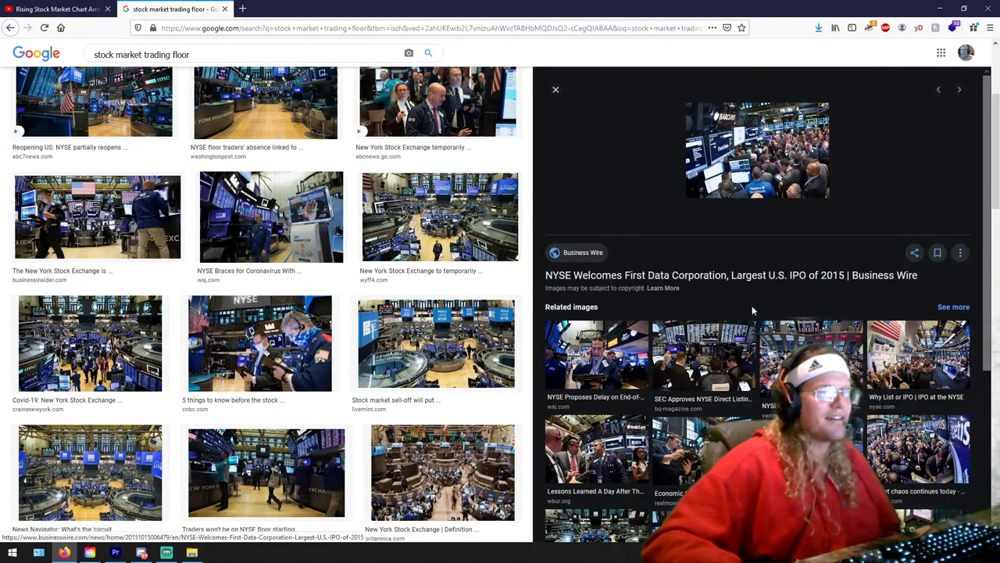
pyautogui.click(639, 347)
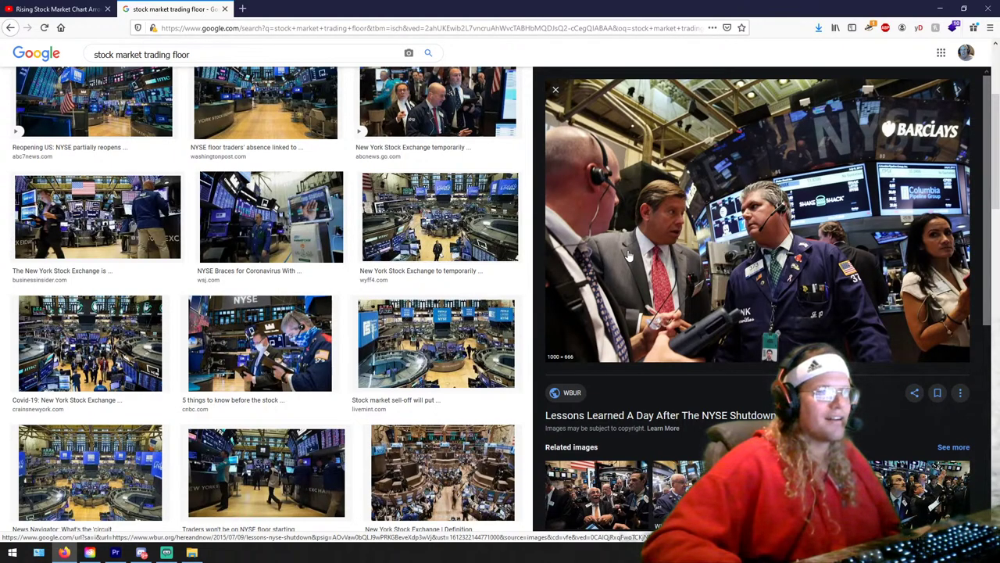
pyautogui.rightClick(872, 225)
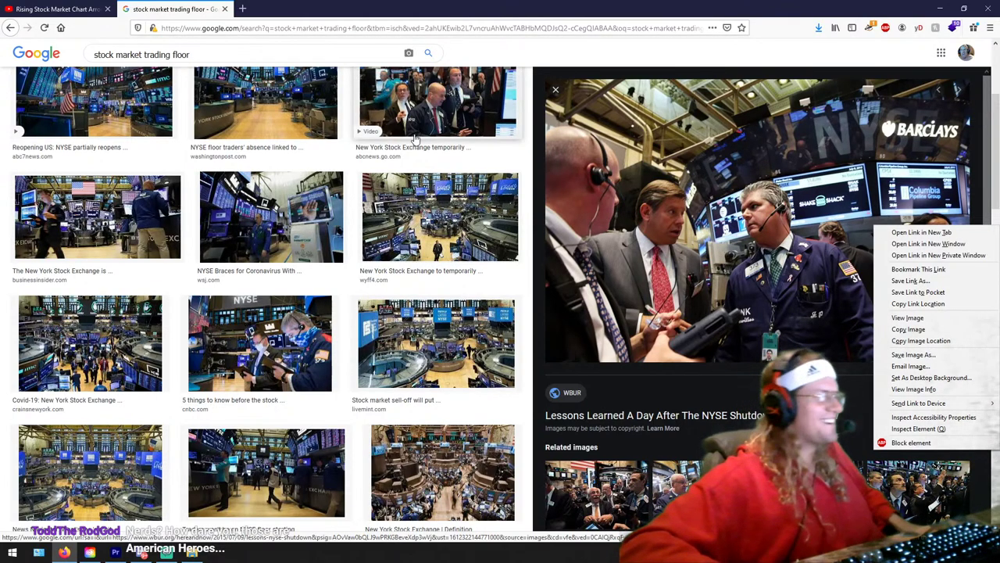
pyautogui.click(279, 274)
pyautogui.click(341, 10)
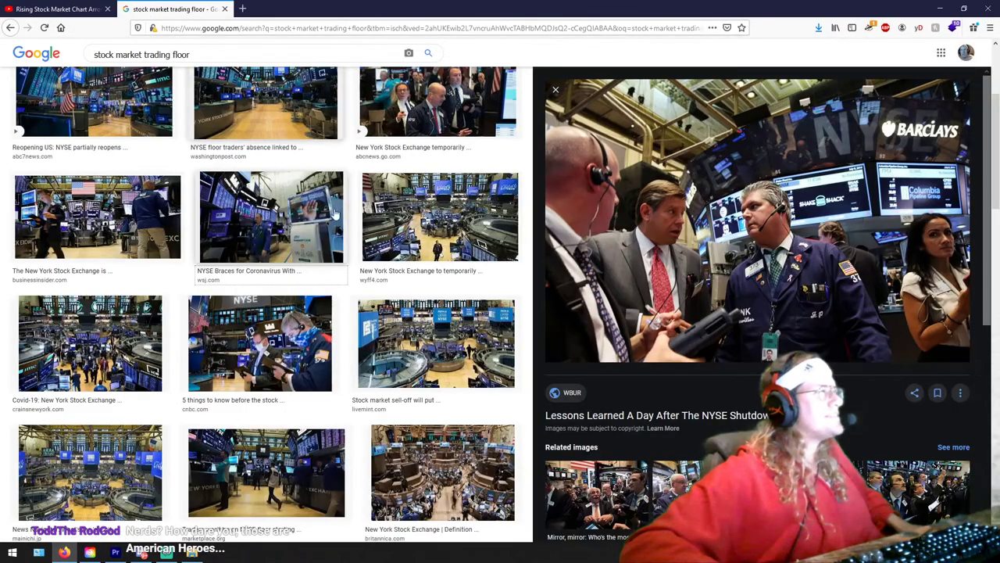
# Step: Scroll through more results and preview the Quartz 'Why the New York Stock Exchange' photo
pyautogui.scroll(-10, 359, 299)
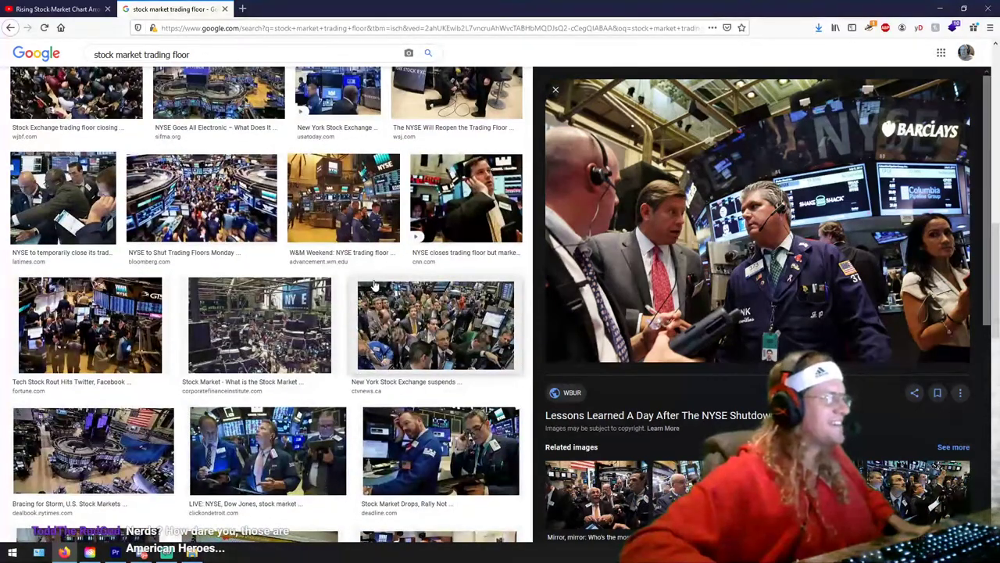
pyautogui.click(375, 285)
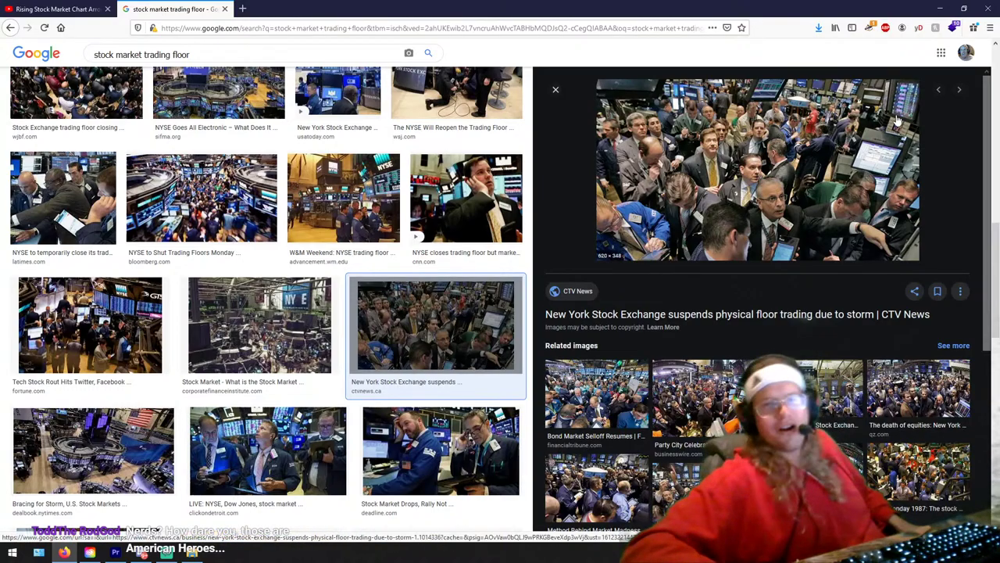
pyautogui.scroll(-10, 289, 209)
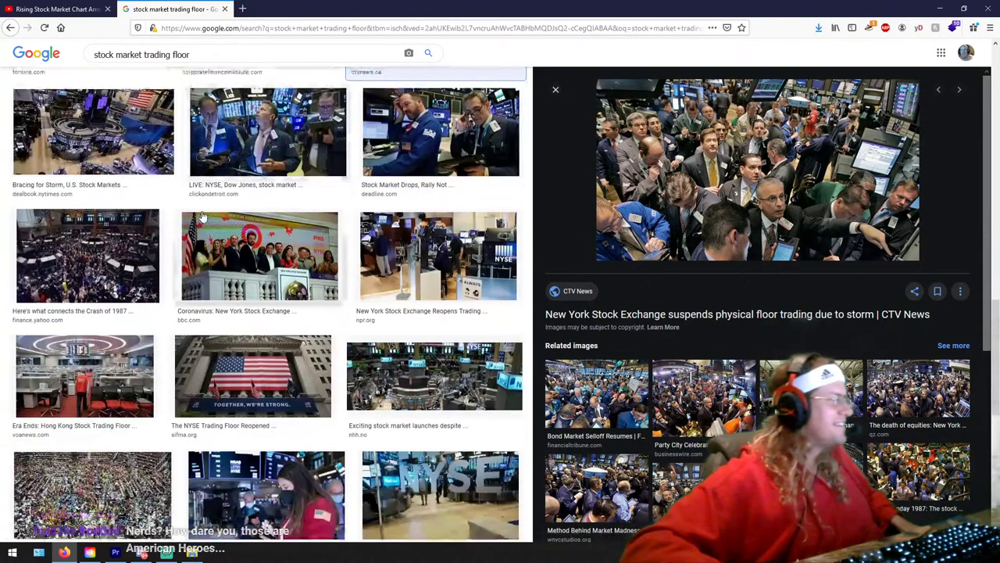
pyautogui.scroll(-3, 289, 210)
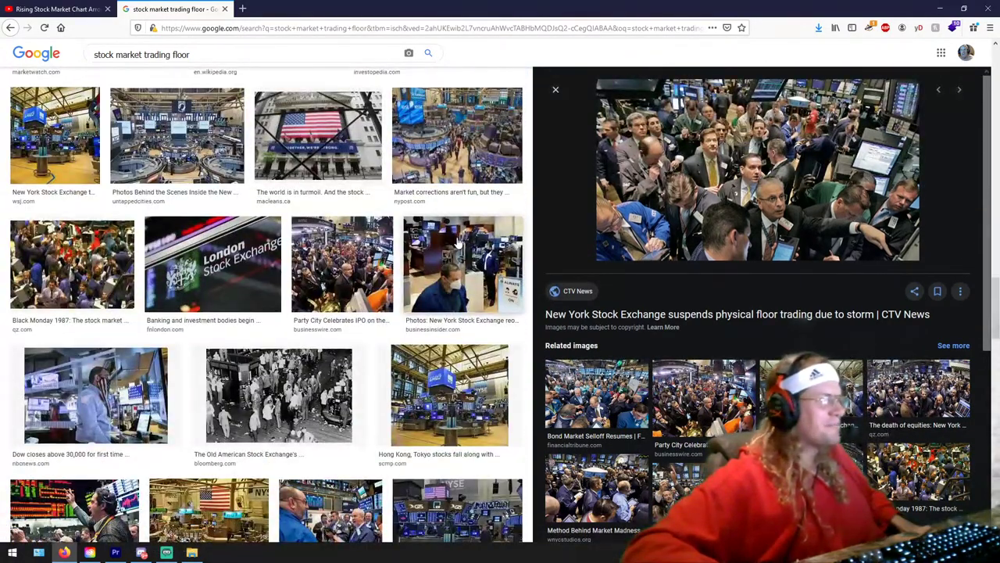
pyautogui.click(315, 286)
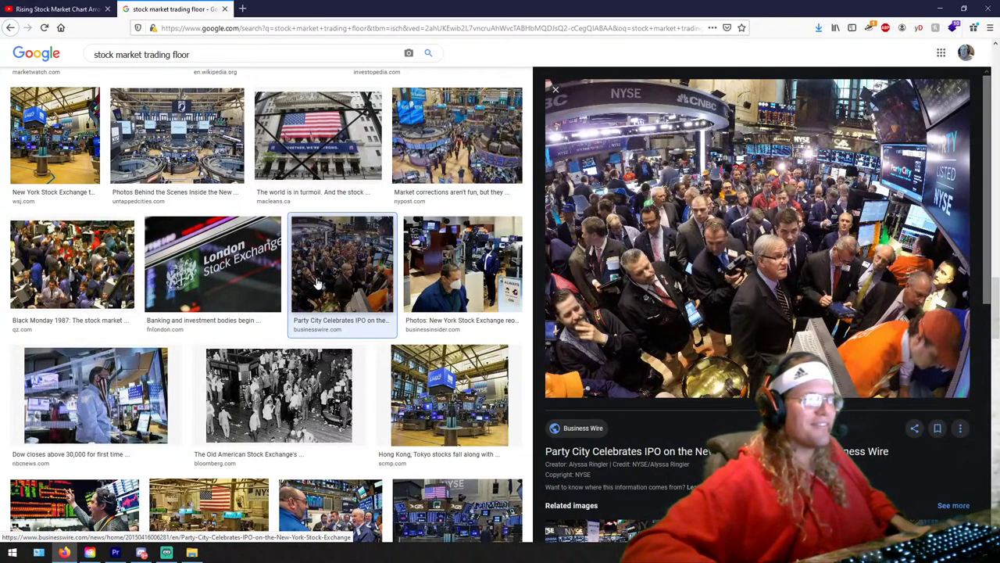
pyautogui.click(59, 250)
pyautogui.scroll(-8, 314, 263)
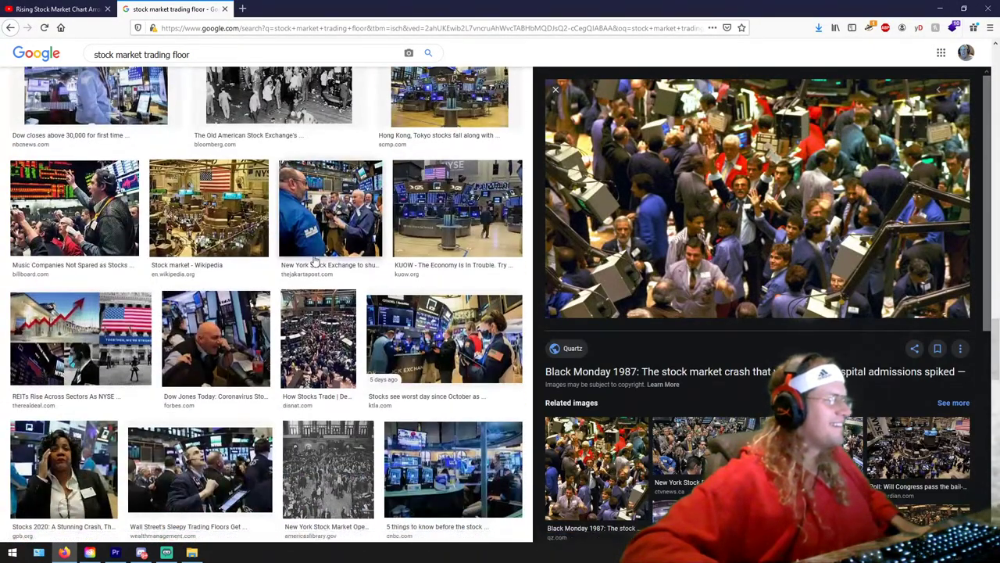
pyautogui.scroll(-10, 329, 248)
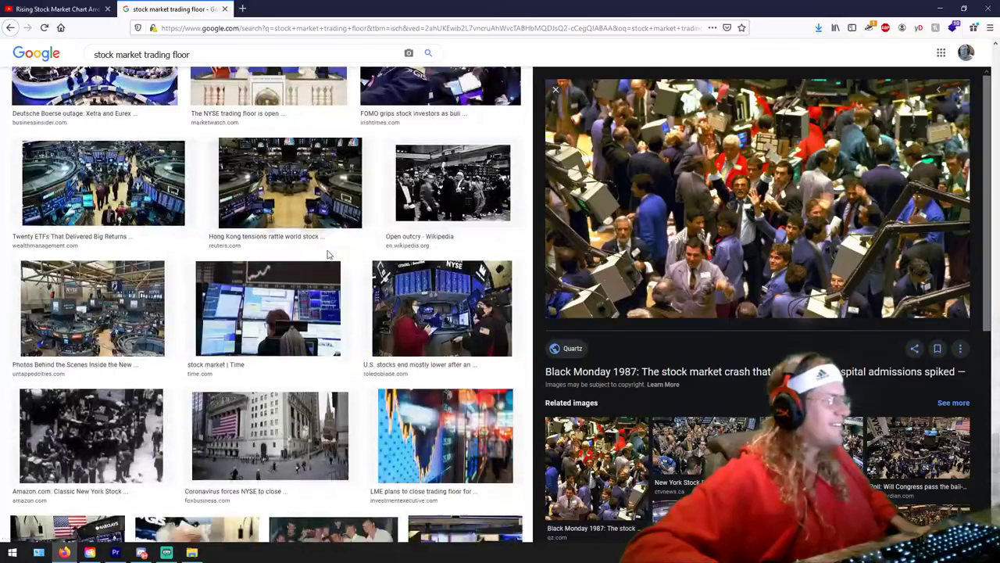
pyautogui.scroll(15, 329, 266)
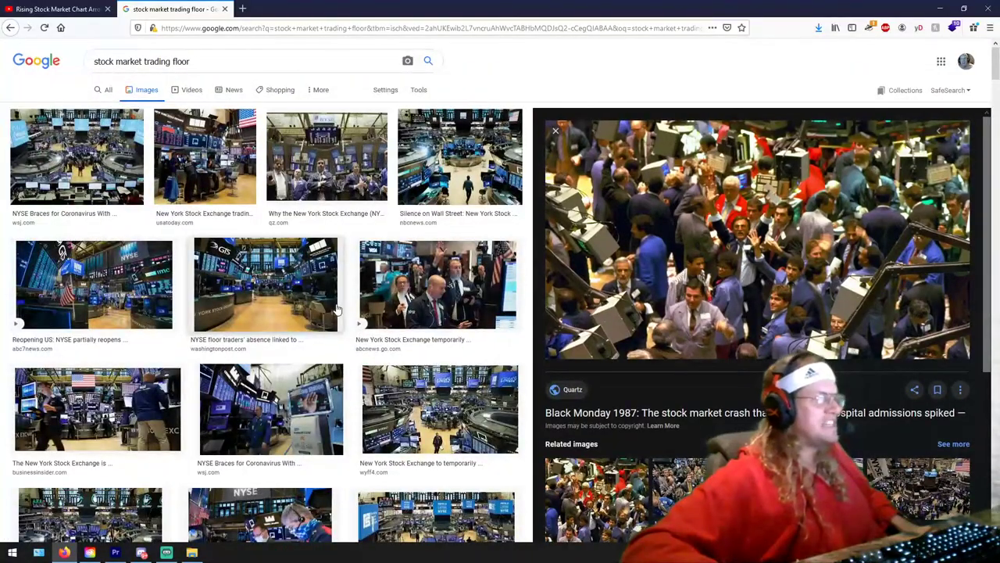
pyautogui.click(327, 156)
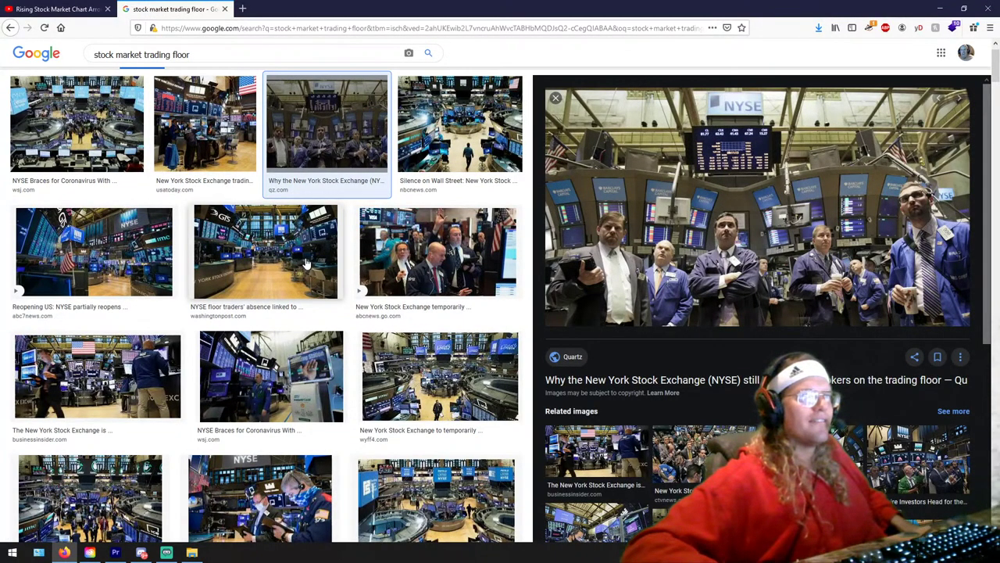
# Step: Save the NYSE floor-traders photo as PSTONK and confirm it in Downloads
pyautogui.rightClick(702, 195)
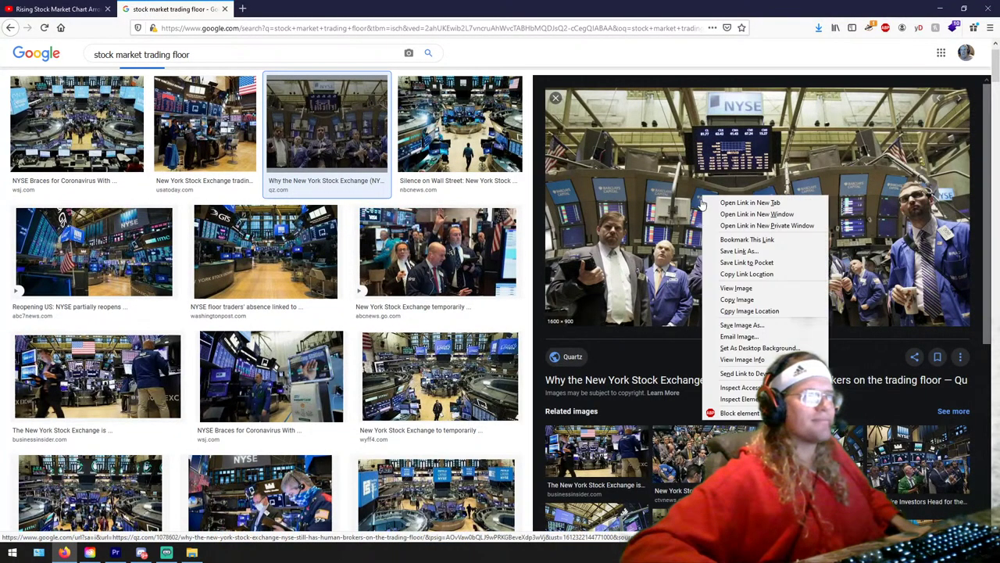
pyautogui.click(750, 324)
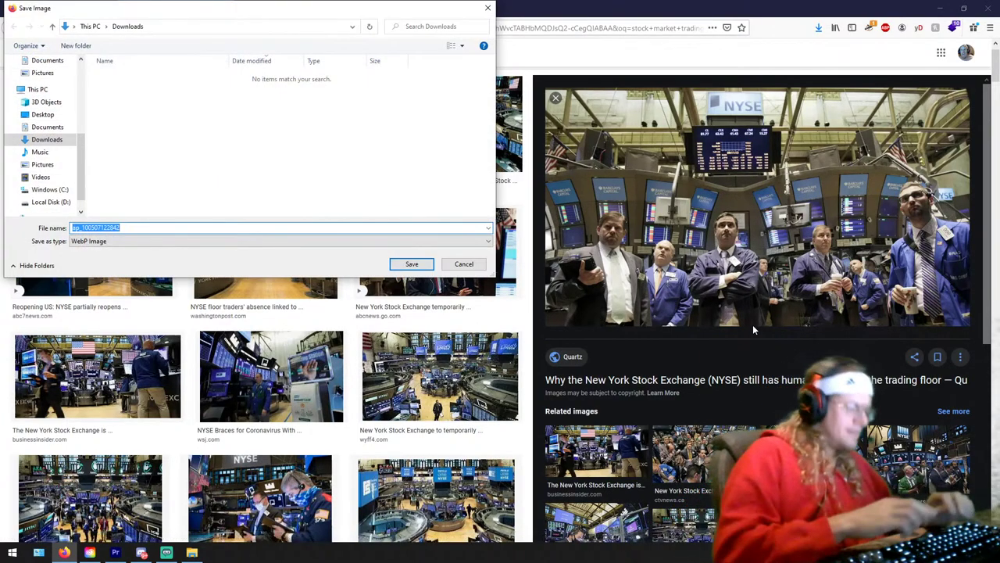
pyautogui.write('PSTONK')
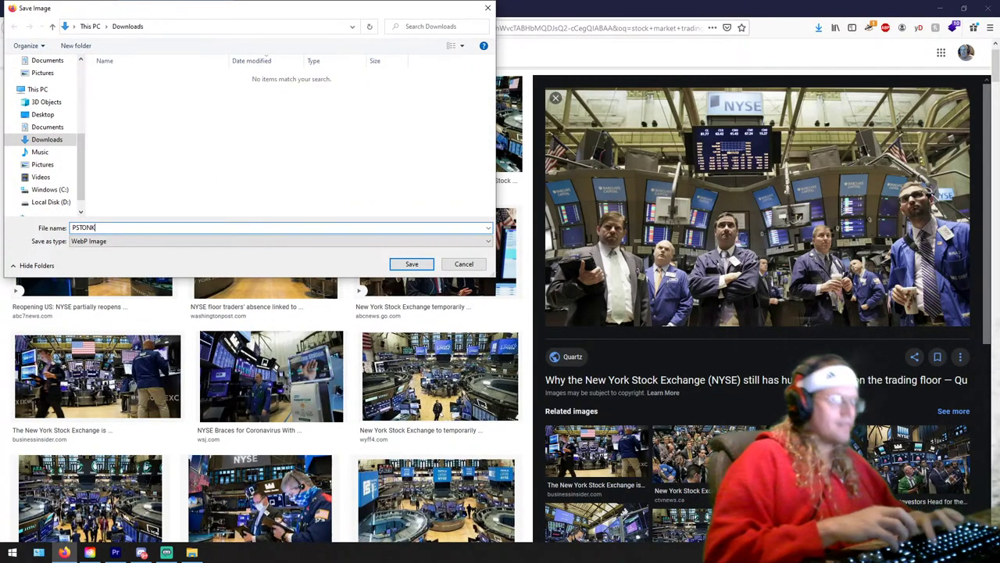
pyautogui.press('Return')
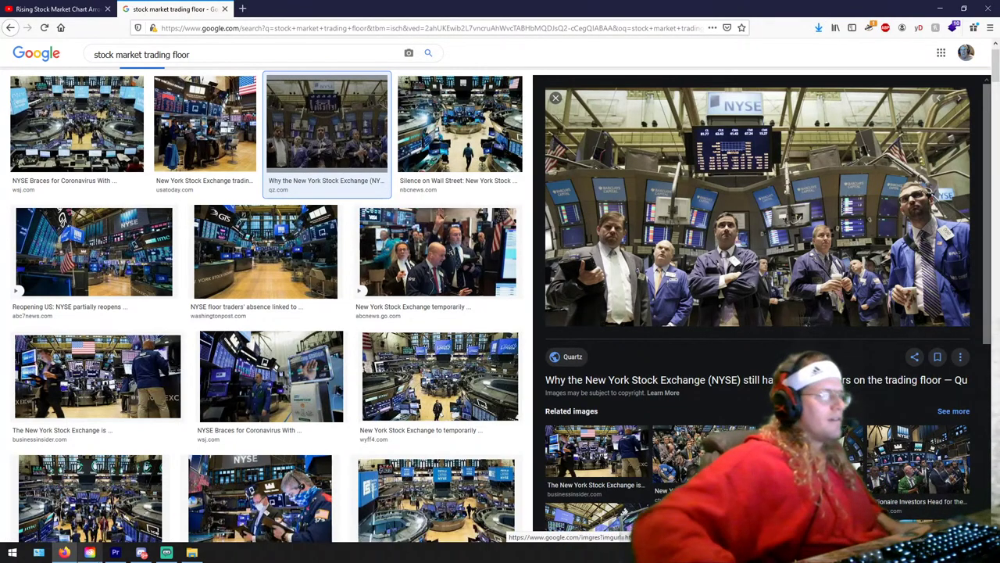
pyautogui.click(115, 552)
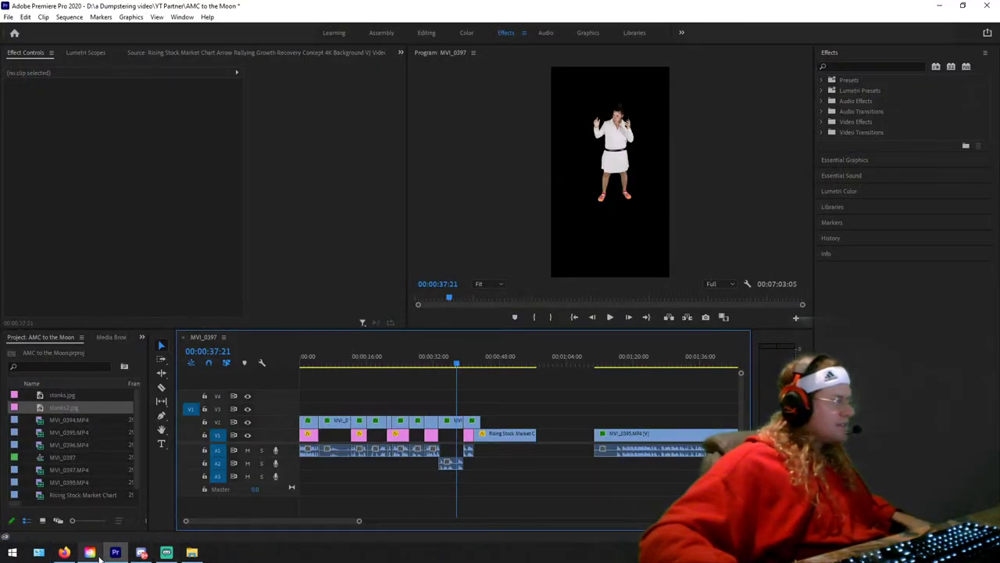
pyautogui.click(192, 552)
pyautogui.click(437, 211)
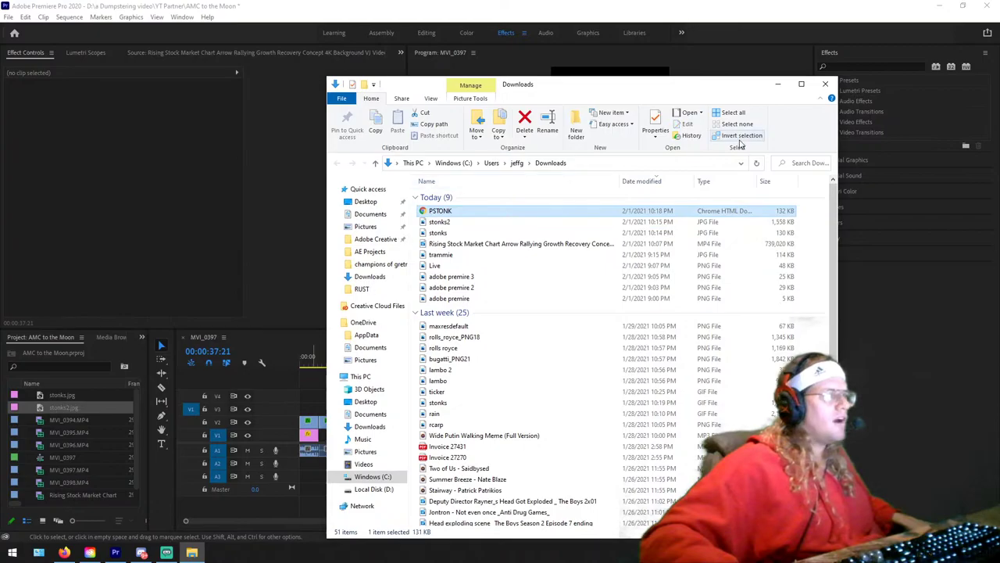
# Step: Open the Quartz source article and save its trading-floor photo to Downloads
pyautogui.click(64, 552)
pyautogui.click(674, 160)
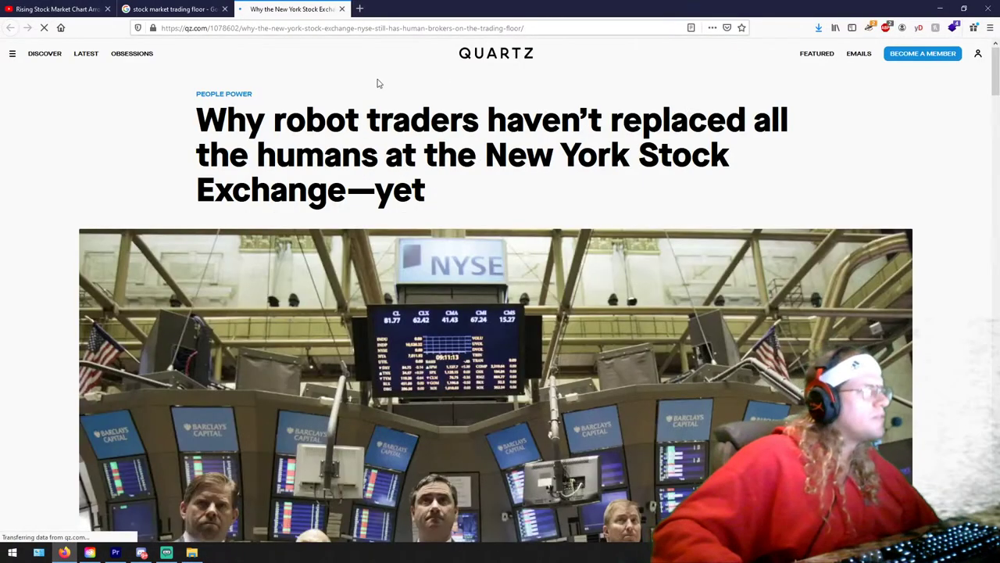
pyautogui.scroll(-3, 377, 83)
pyautogui.rightClick(443, 274)
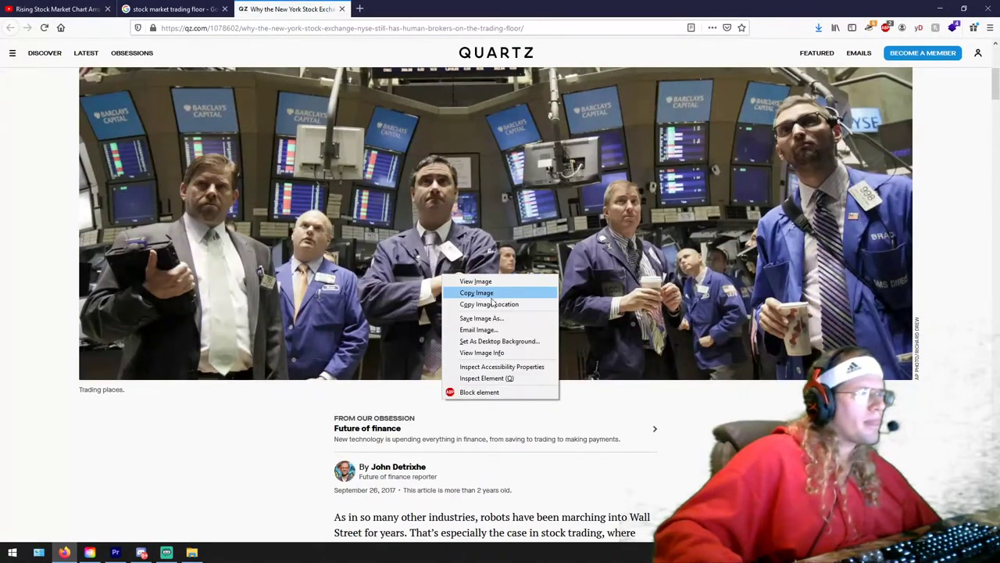
pyautogui.click(482, 318)
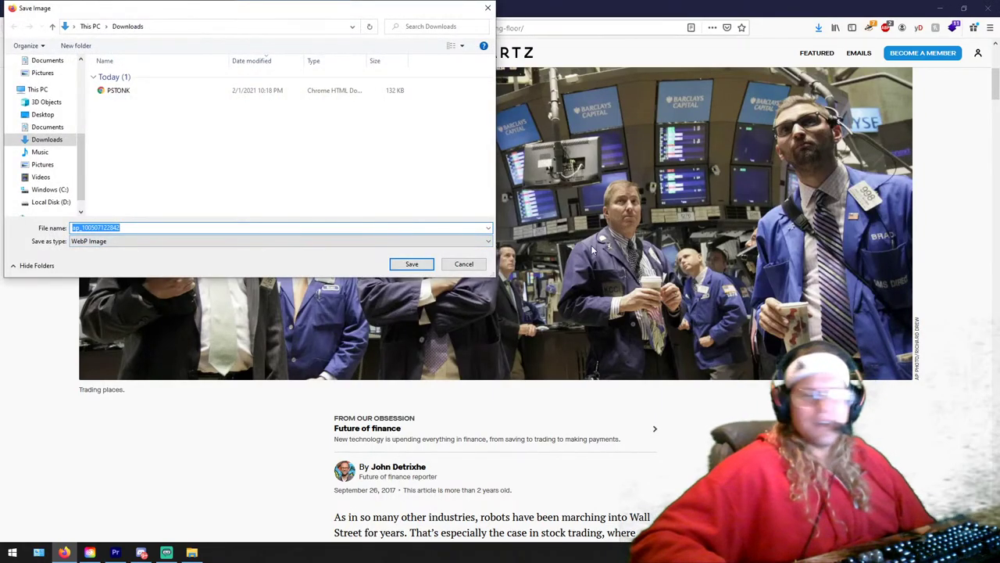
pyautogui.click(422, 263)
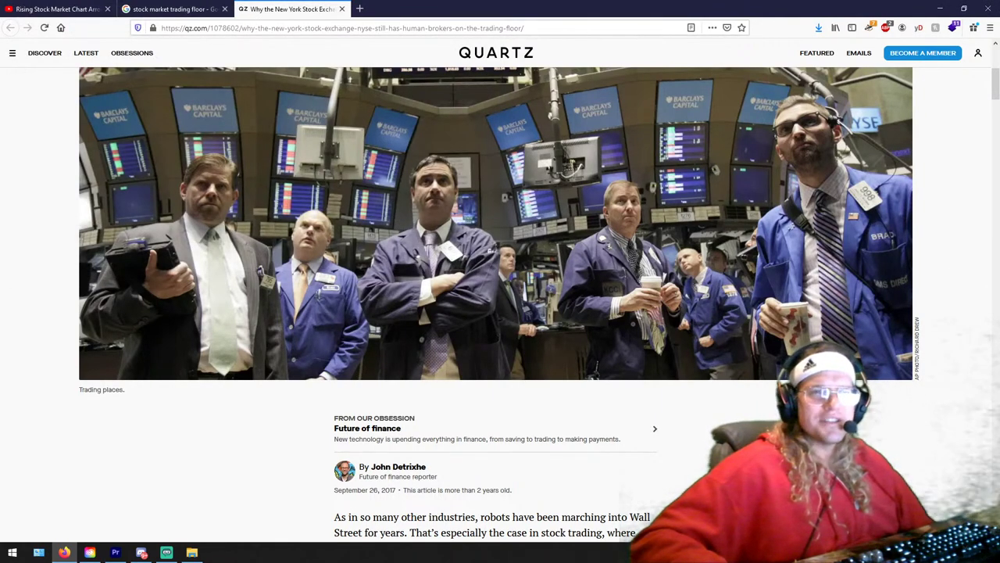
pyautogui.hotkey('alt', 'Tab')
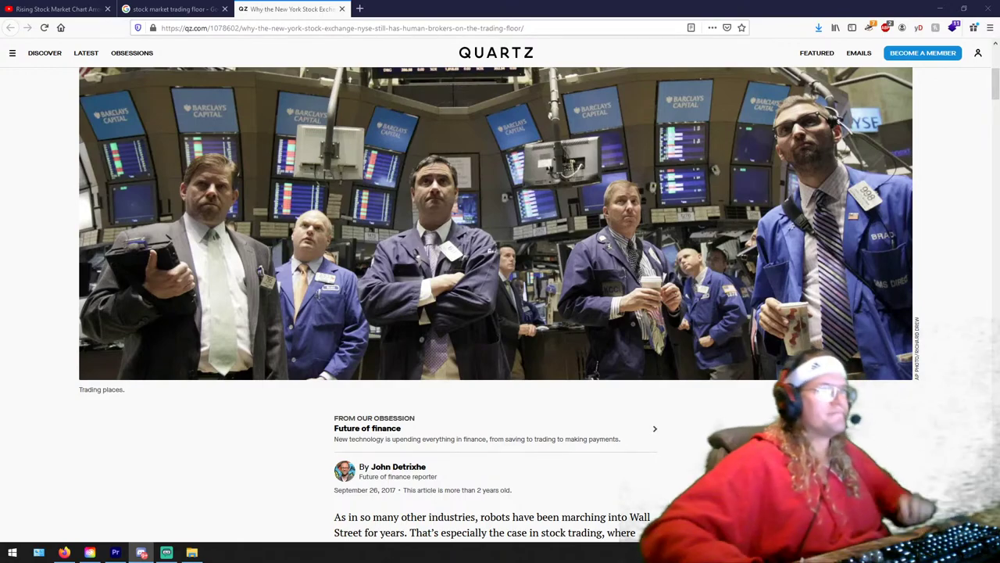
# Step: Cancel saving the article photo again and close the Quartz tab
pyautogui.scroll(2, 447, 244)
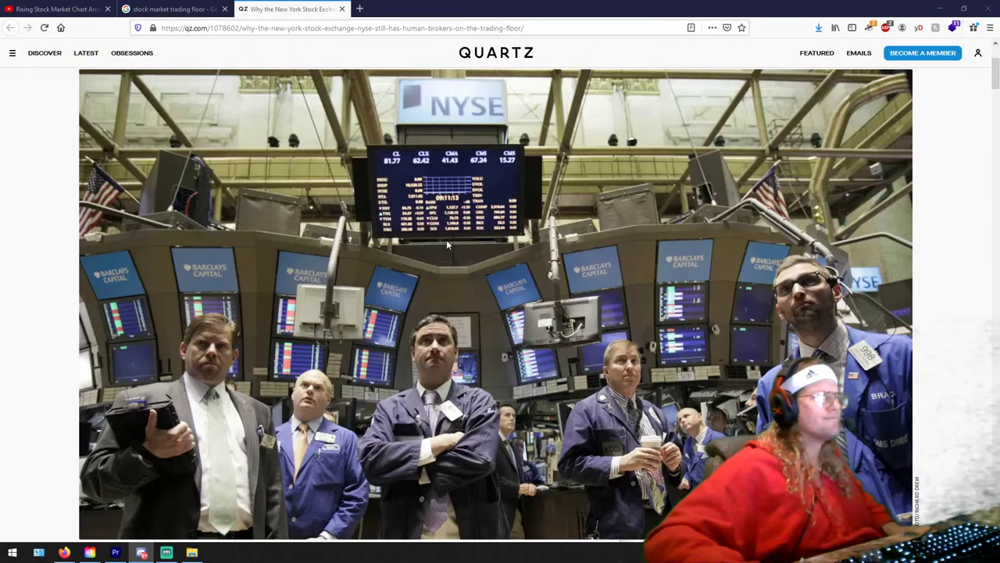
pyautogui.rightClick(466, 239)
pyautogui.click(500, 284)
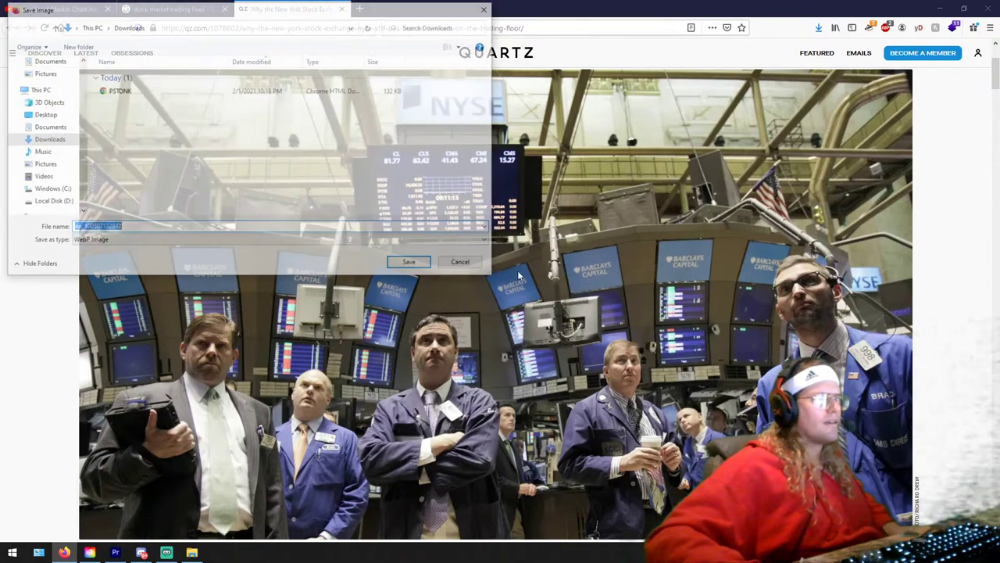
pyautogui.click(470, 264)
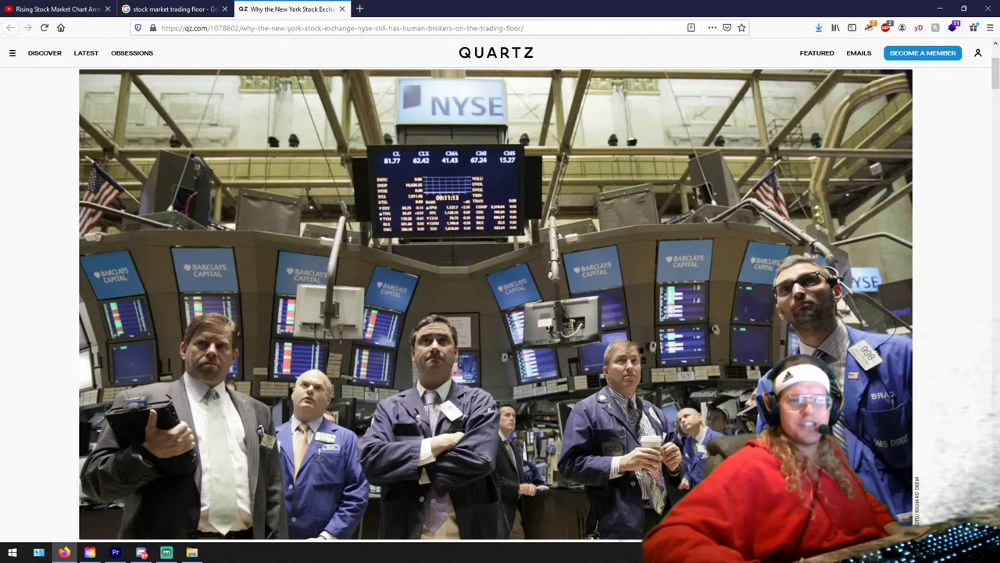
pyautogui.hotkey('alt', 'Tab')
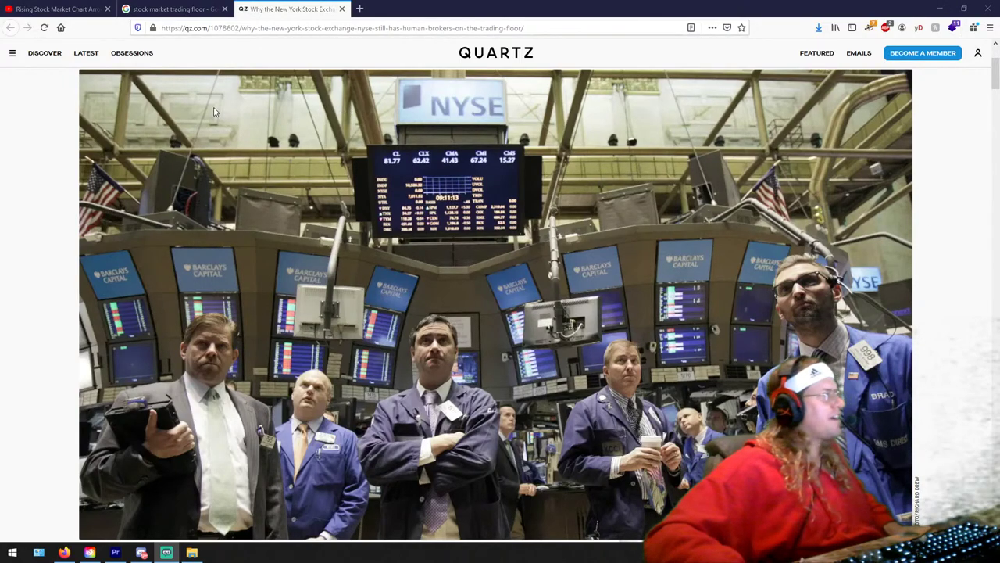
pyautogui.click(341, 8)
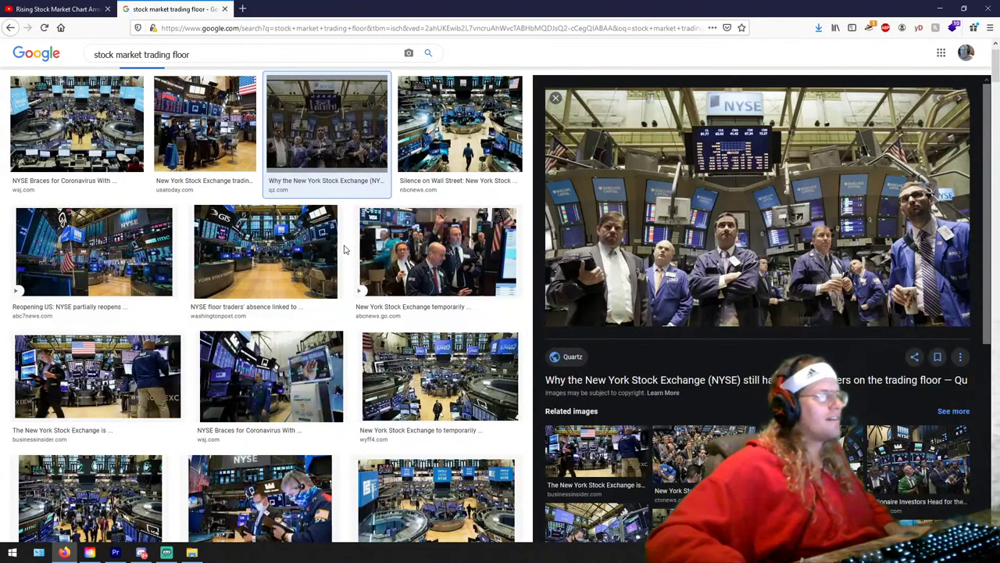
# Step: Browse more trading-floor previews, settling on the Boston Herald 'Trading halted' NYSE photo
pyautogui.scroll(-3, 758, 235)
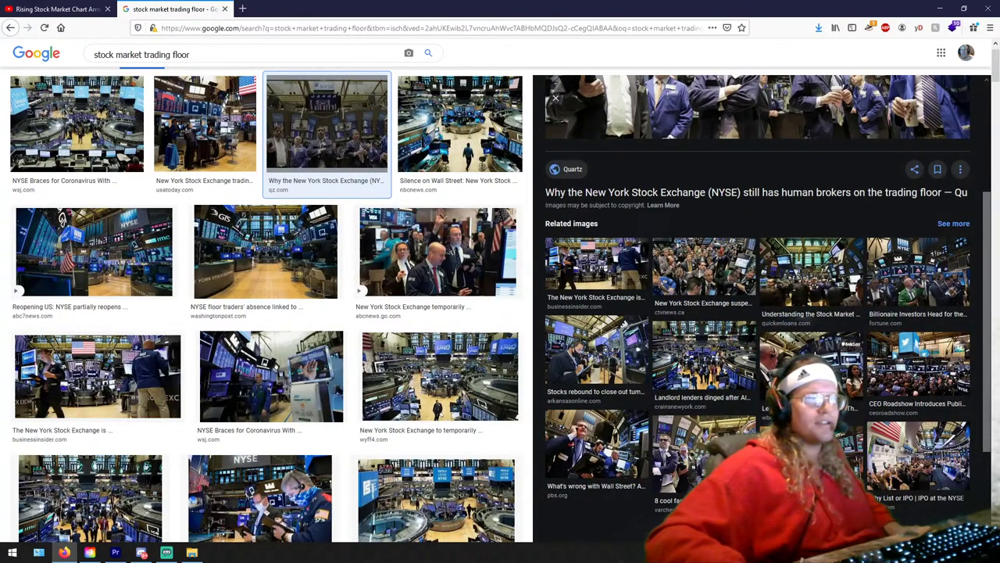
pyautogui.click(813, 363)
pyautogui.scroll(-3, 812, 363)
pyautogui.click(880, 355)
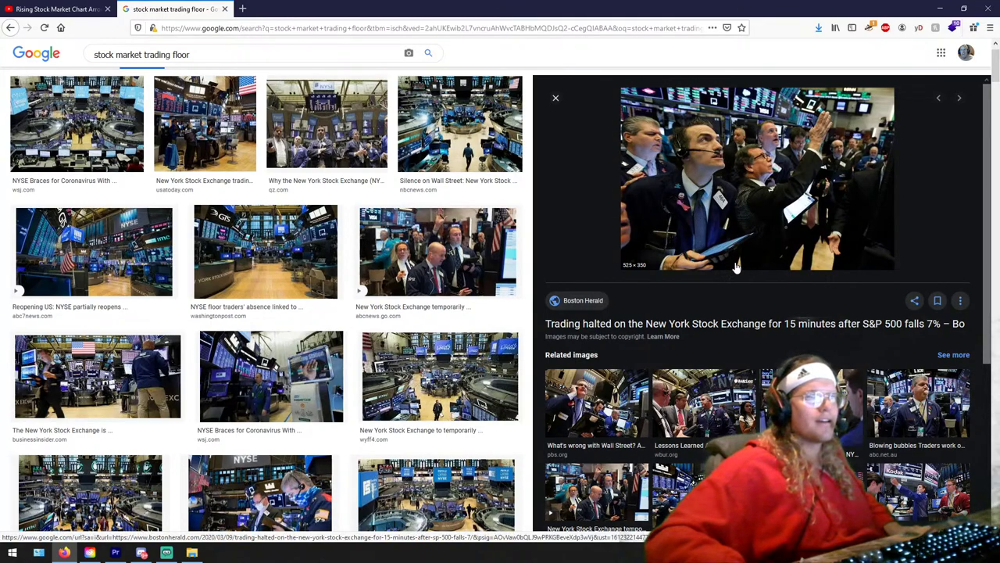
pyautogui.scroll(-3, 732, 262)
pyautogui.click(614, 392)
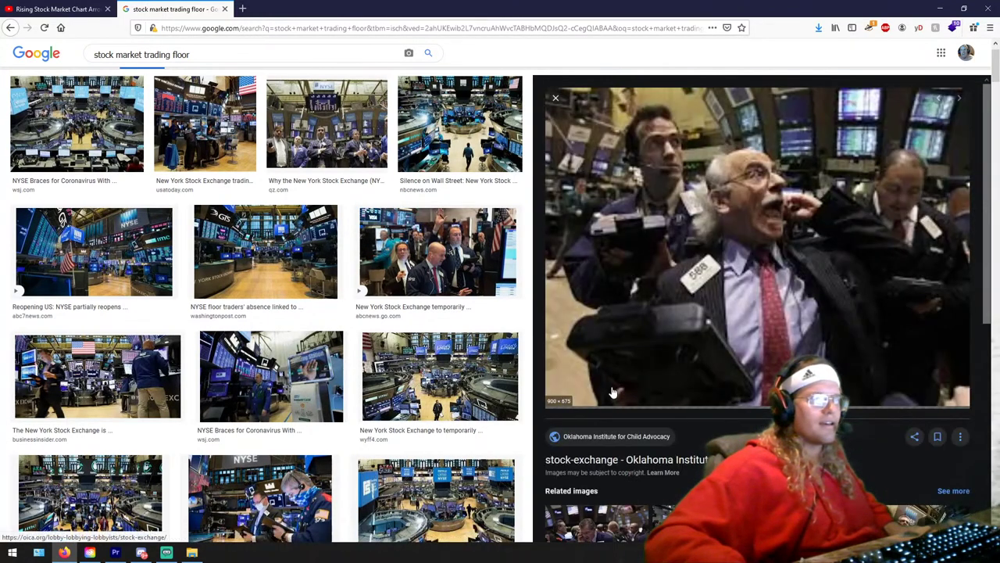
pyautogui.scroll(-3, 613, 392)
pyautogui.click(774, 338)
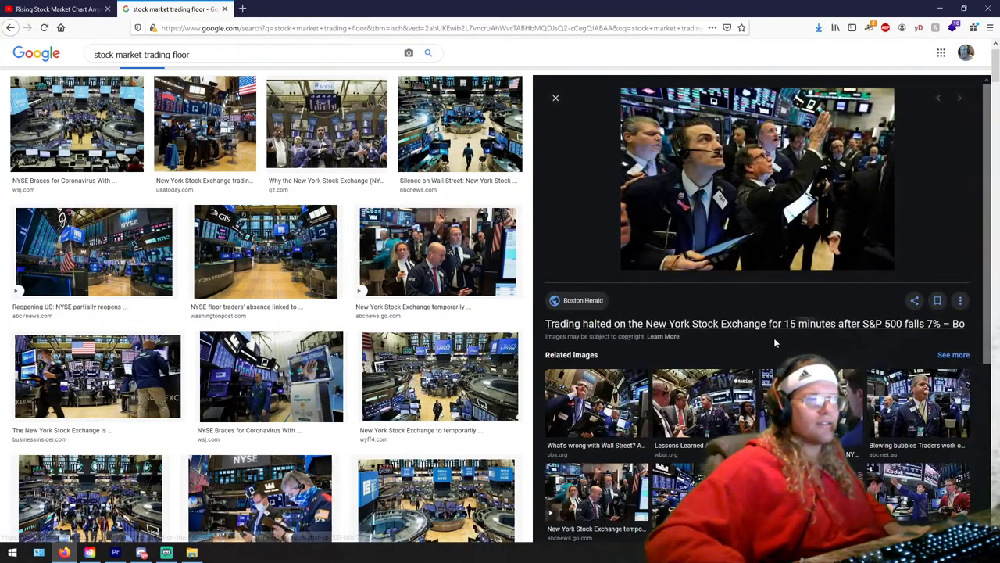
pyautogui.scroll(-3, 748, 343)
pyautogui.scroll(5, 748, 343)
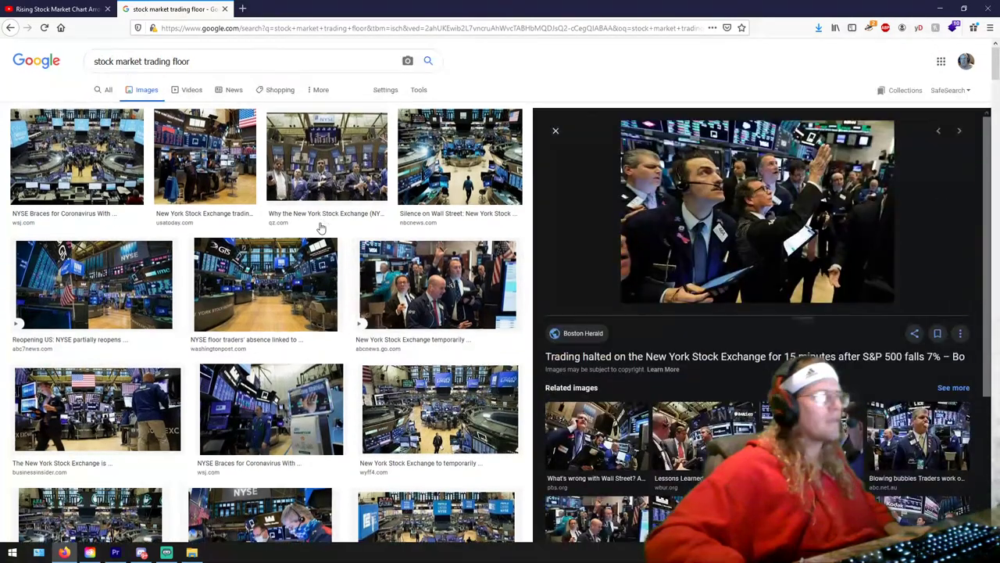
pyautogui.click(385, 89)
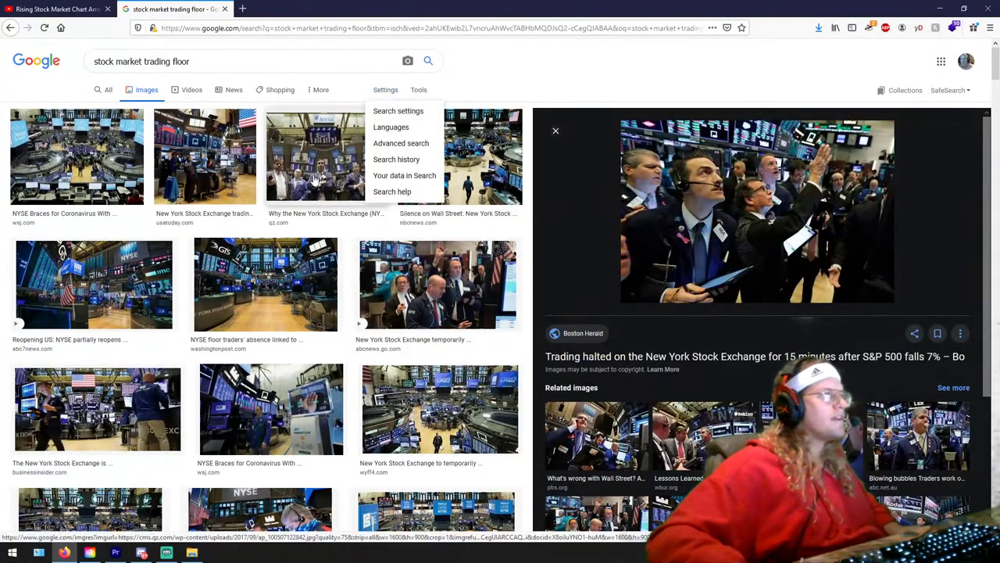
# Step: Limit the Google Images stock market trading floor results to Large size
pyautogui.click(418, 90)
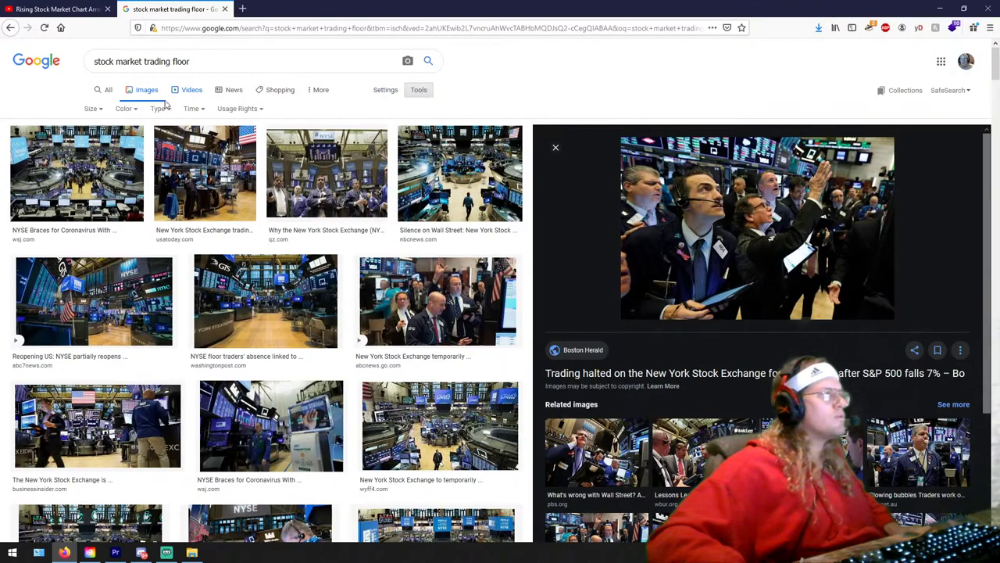
pyautogui.click(91, 109)
pyautogui.click(97, 141)
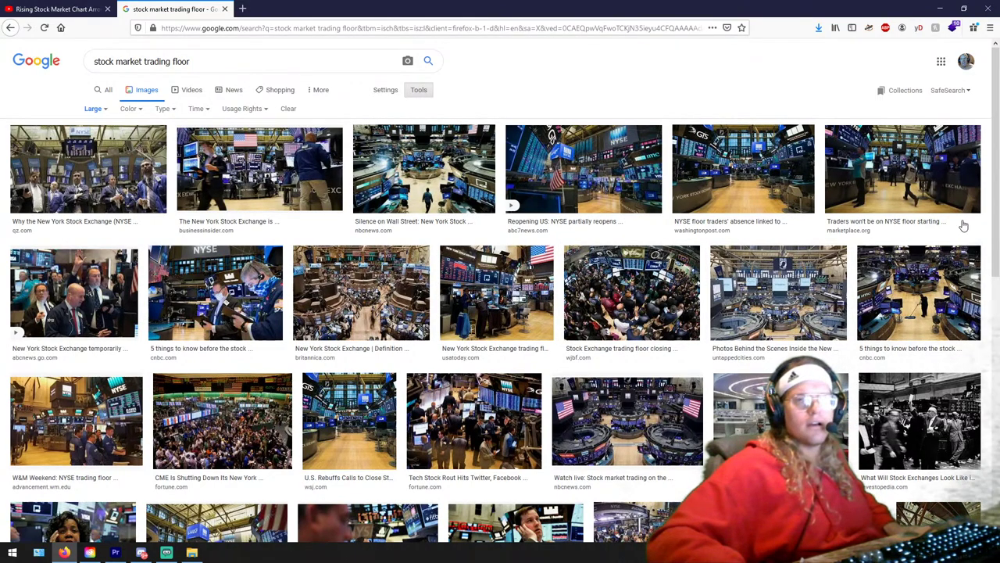
# Step: Browse the large results, previewing the airline crash, trading-floor pranks and Goldman era images
pyautogui.scroll(-3, 789, 290)
pyautogui.scroll(-3, 789, 291)
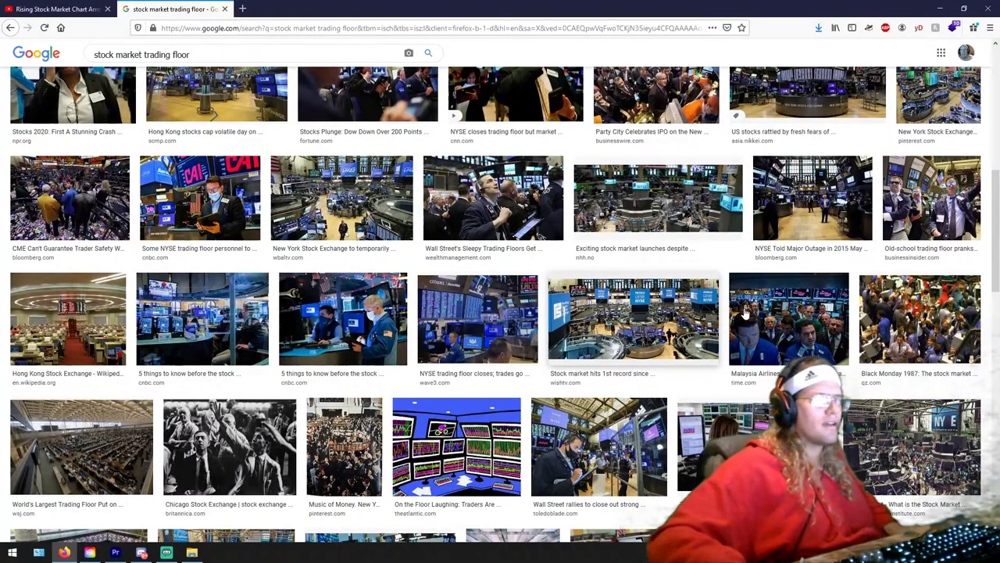
pyautogui.click(746, 313)
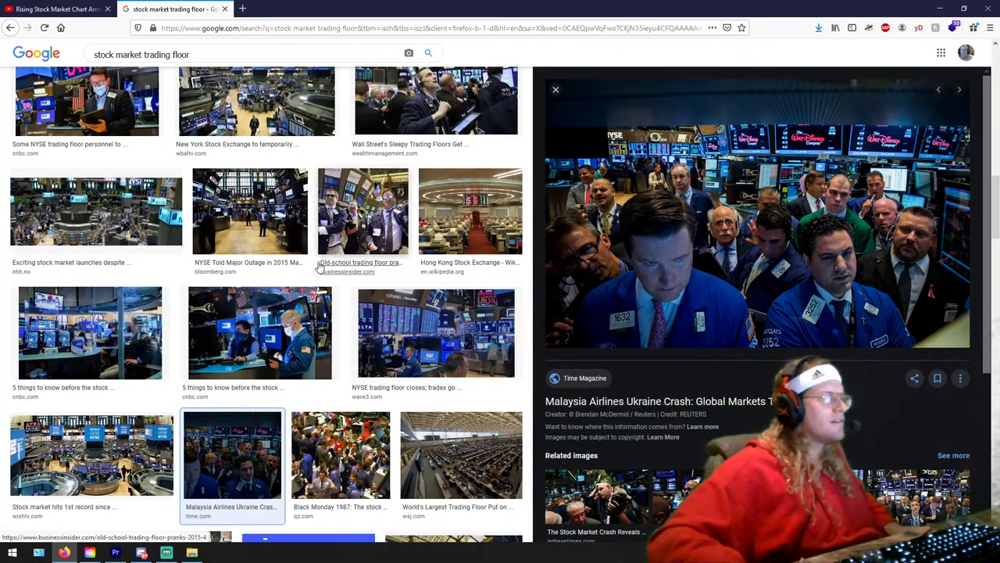
pyautogui.click(363, 201)
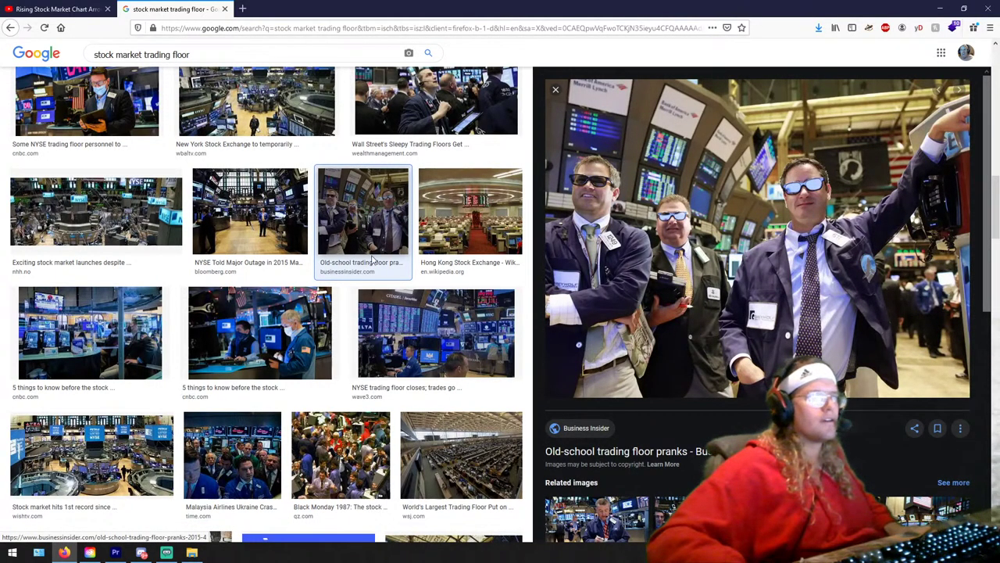
pyautogui.scroll(-10, 371, 258)
pyautogui.scroll(-5, 363, 275)
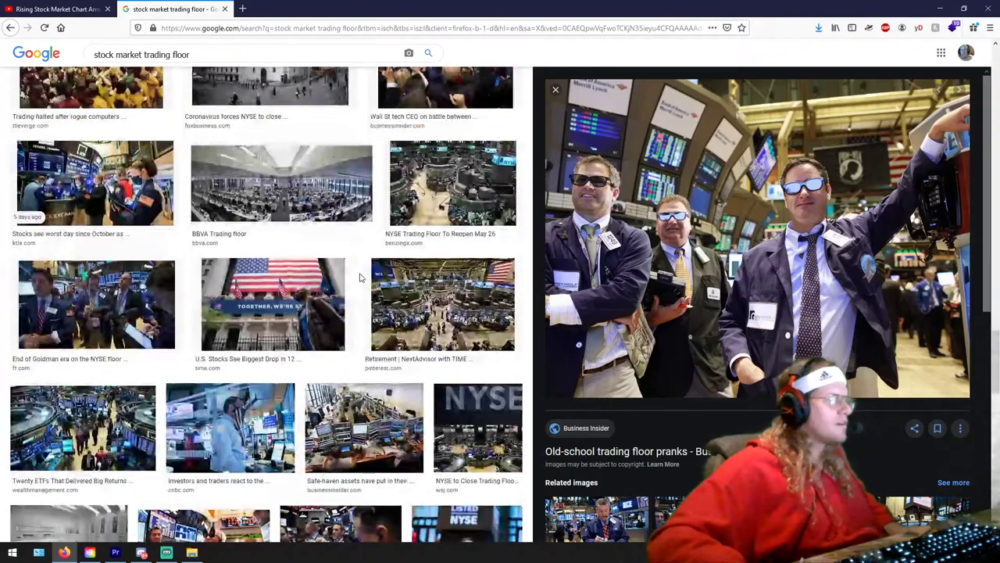
pyautogui.click(183, 308)
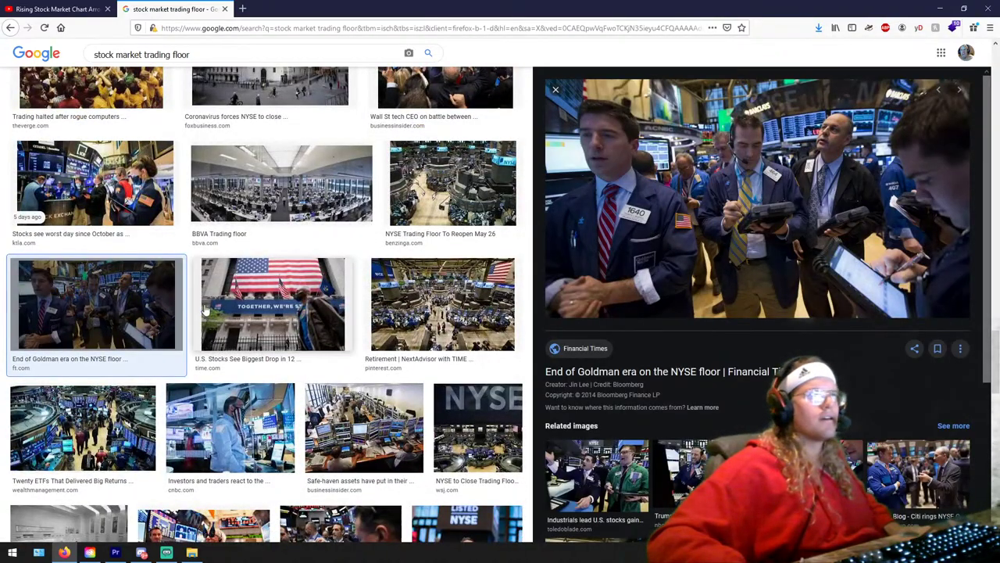
pyautogui.scroll(-4, 245, 297)
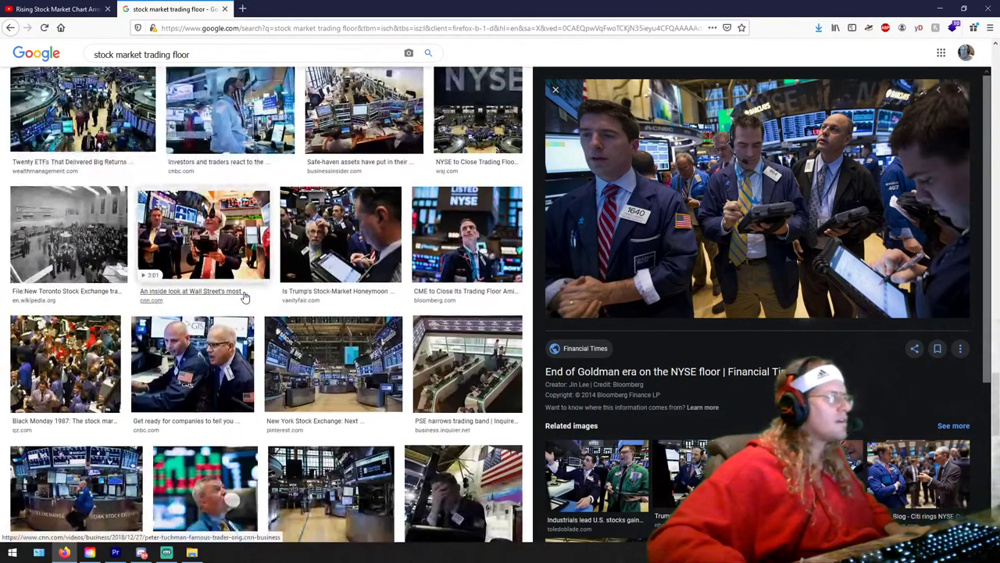
pyautogui.scroll(-6, 245, 297)
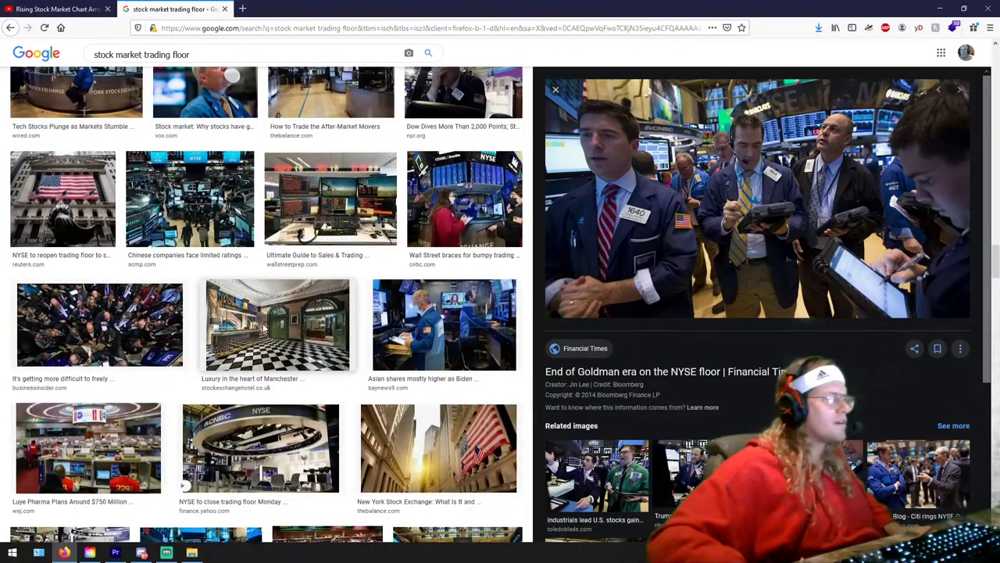
pyautogui.scroll(-5, 275, 354)
pyautogui.scroll(15, 275, 354)
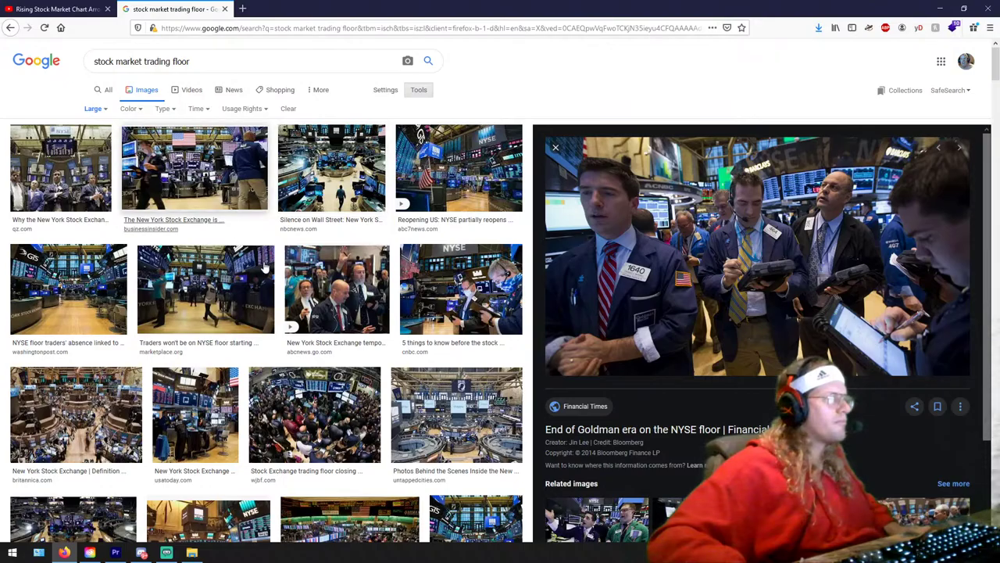
pyautogui.scroll(-4, 275, 283)
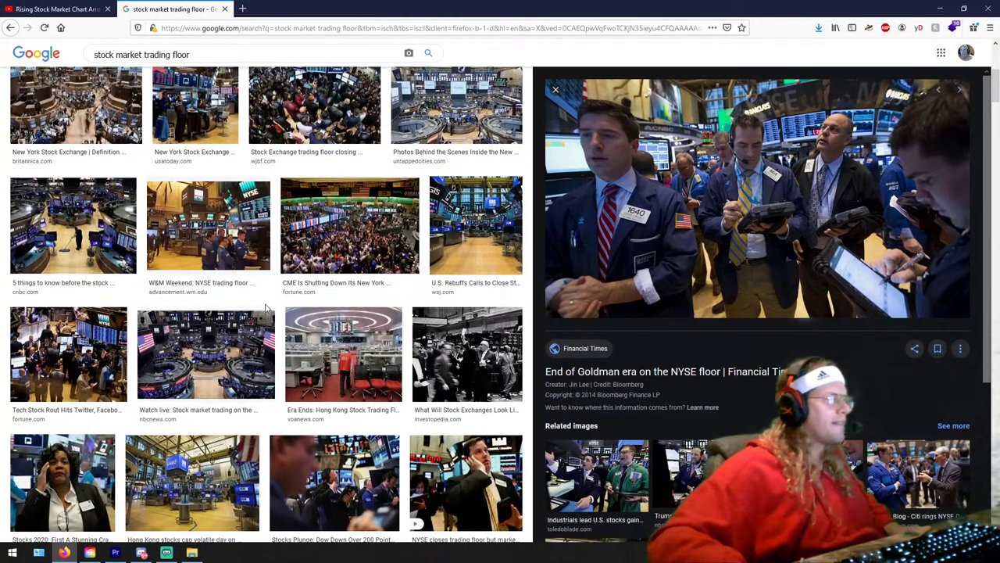
pyautogui.scroll(-2, 266, 307)
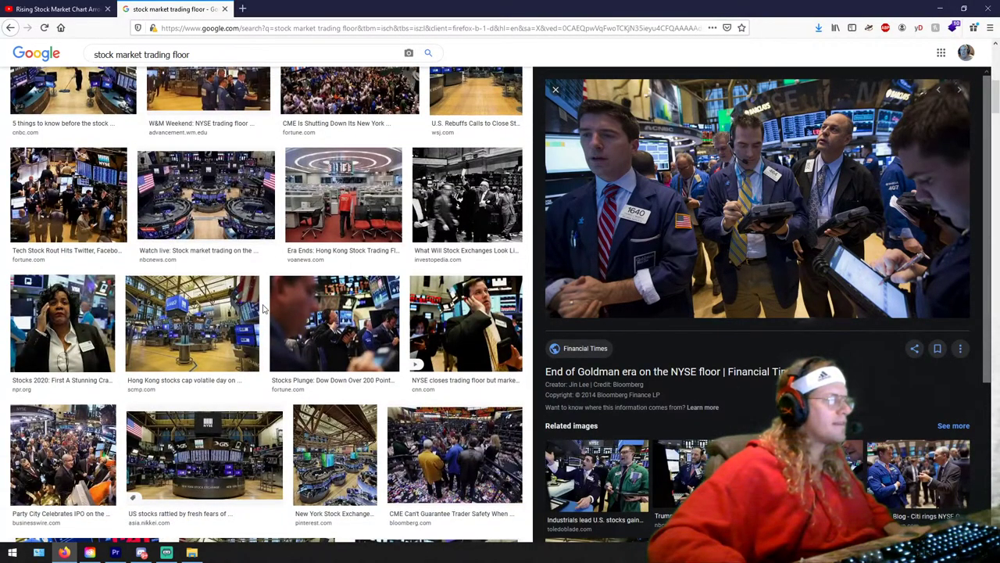
# Step: Preview more NYSE trading-floor results, ending on the 1600 × 900 Quartz photo
pyautogui.click(57, 454)
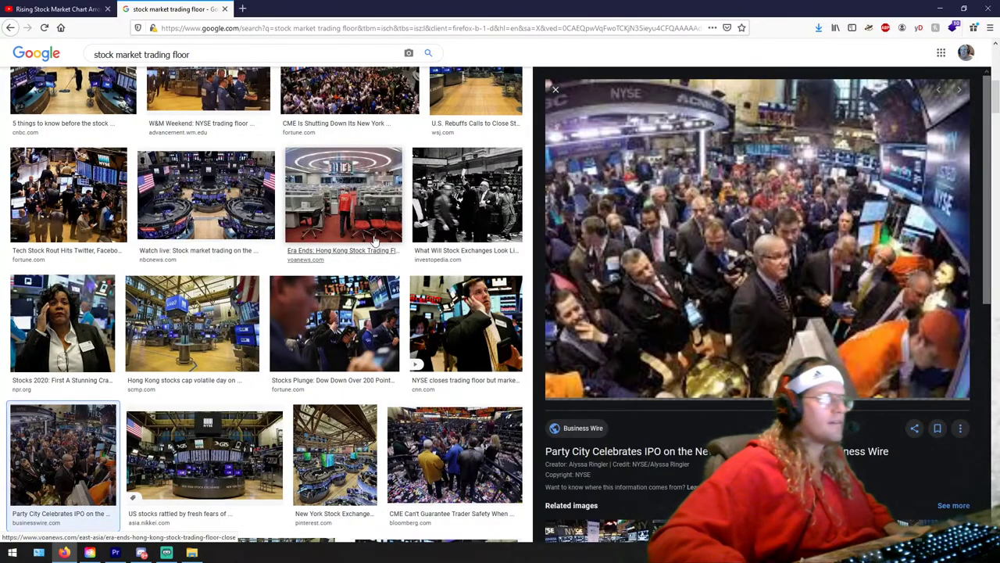
pyautogui.click(244, 213)
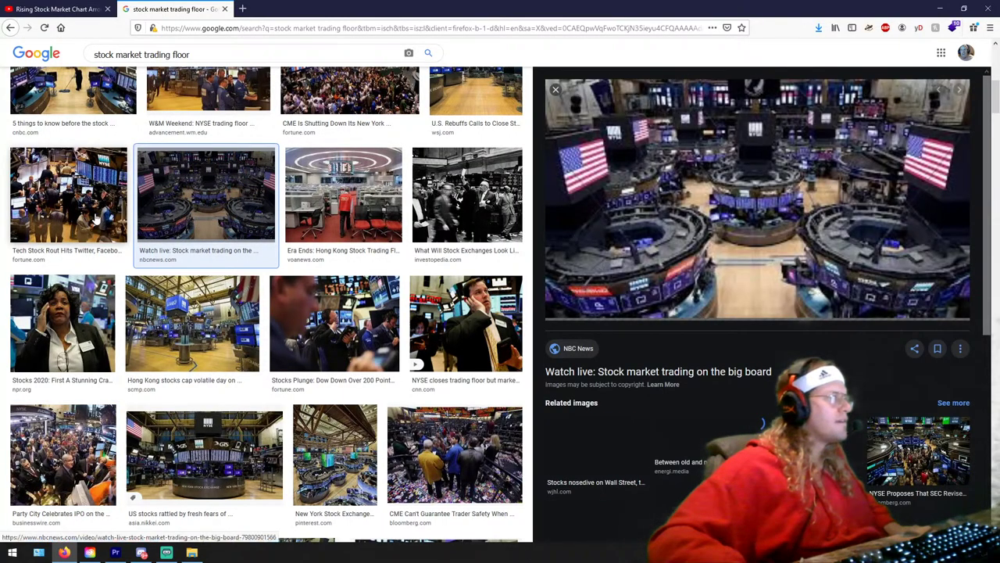
pyautogui.scroll(1, 244, 213)
pyautogui.click(244, 211)
pyautogui.click(327, 215)
pyautogui.scroll(2, 327, 221)
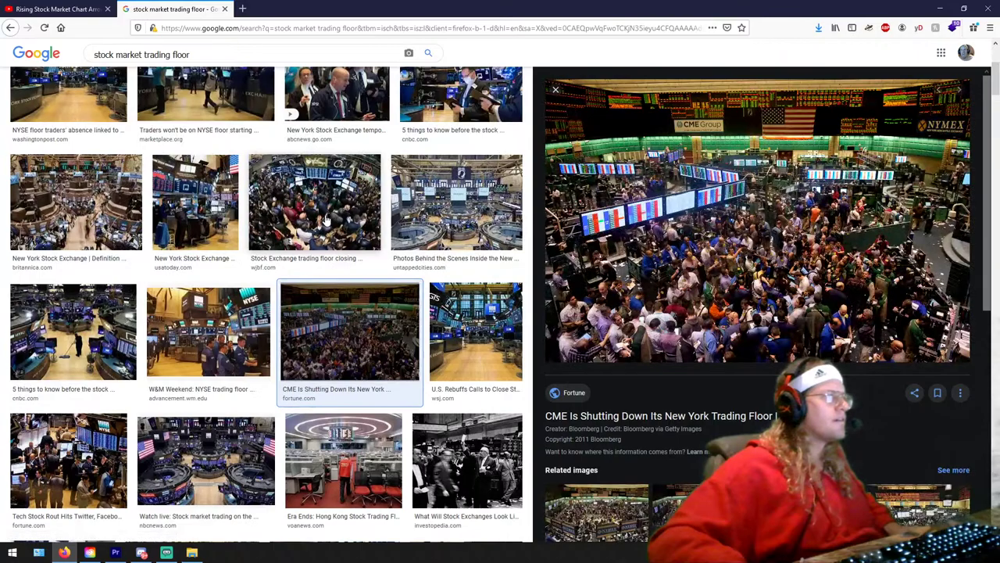
pyautogui.click(327, 221)
pyautogui.click(195, 207)
pyautogui.scroll(3, 127, 242)
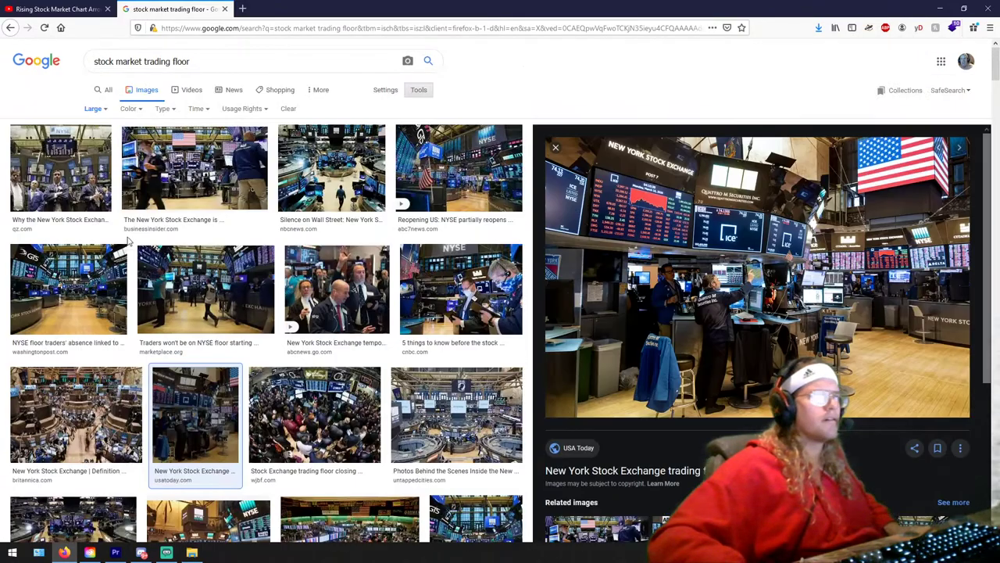
pyautogui.click(132, 226)
pyautogui.click(62, 121)
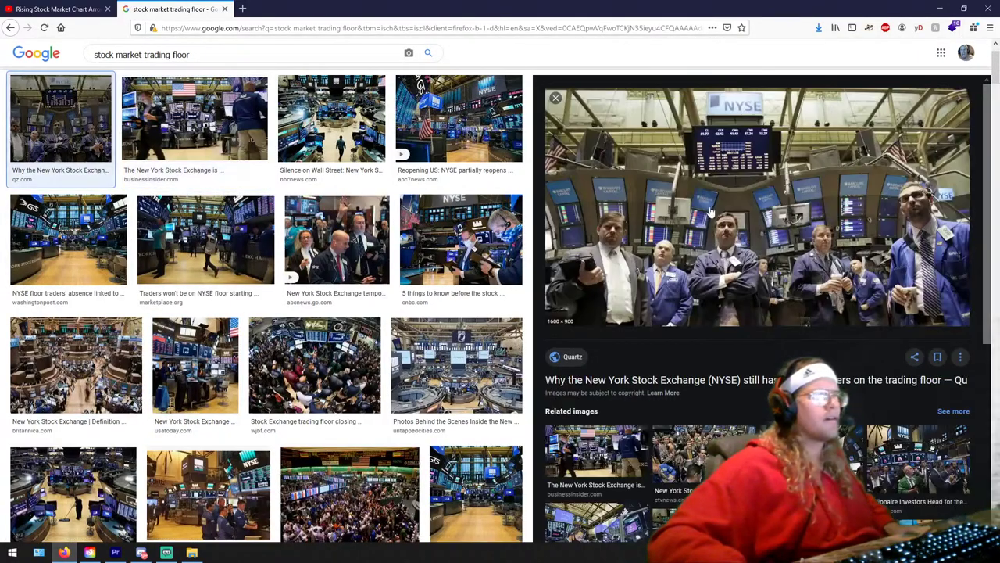
# Step: Save the Quartz NYSE photo to Downloads as 'NYSE floor'
pyautogui.rightClick(718, 218)
pyautogui.click(782, 343)
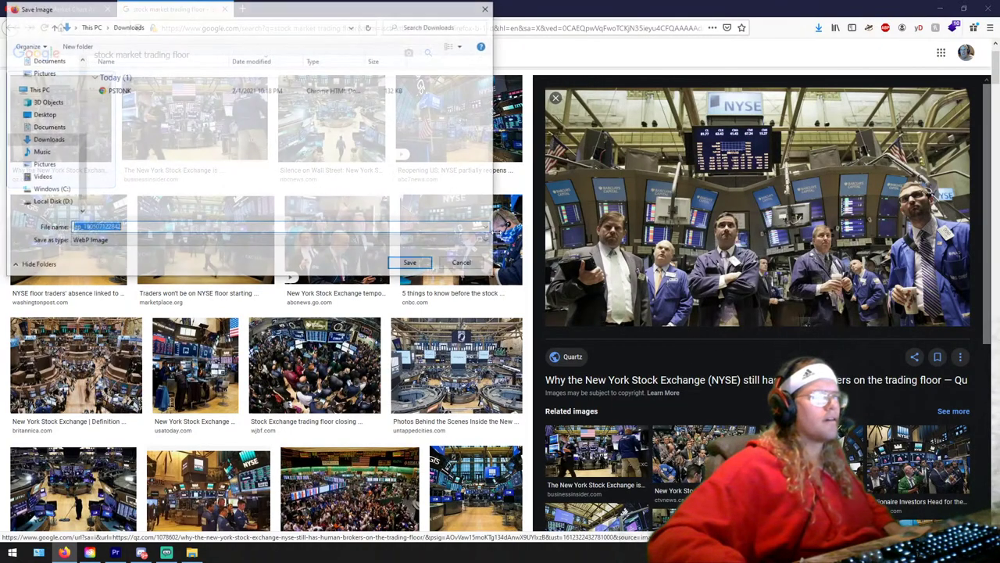
pyautogui.write('NYSE floor')
pyautogui.click(429, 265)
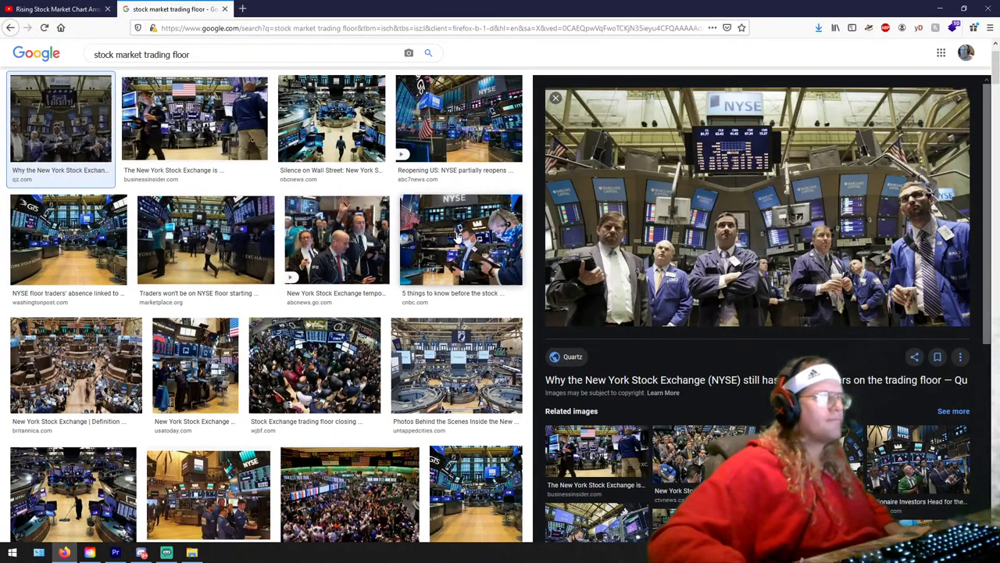
# Step: Save the cartoon trading-room image as hoyt_image and close the image search tab
pyautogui.click(458, 117)
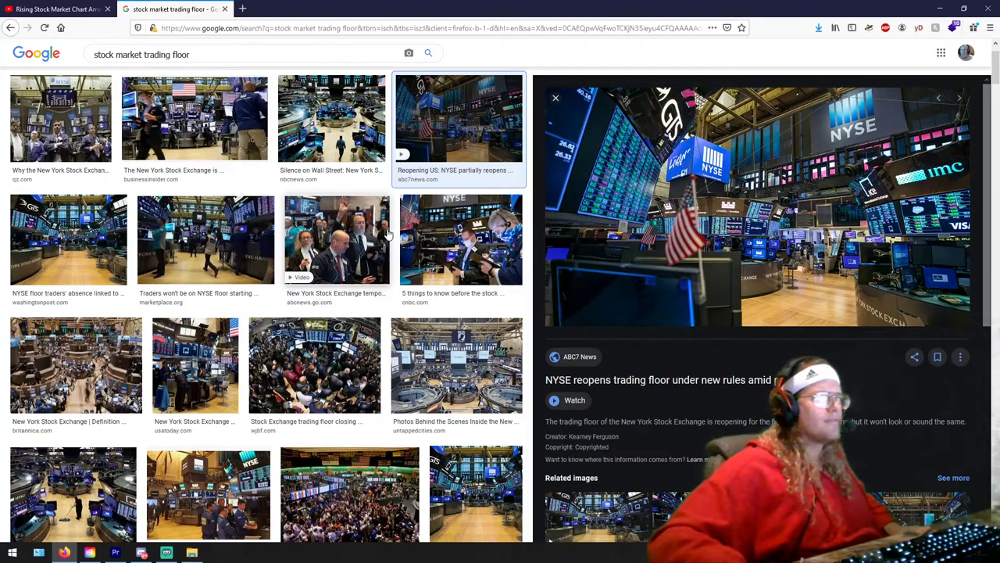
pyautogui.scroll(-15, 385, 237)
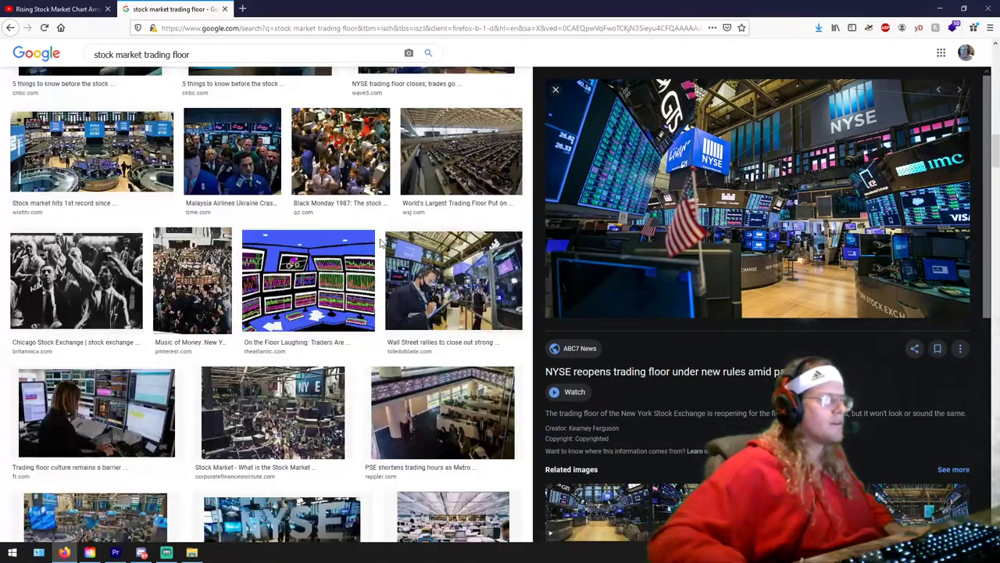
pyautogui.click(370, 236)
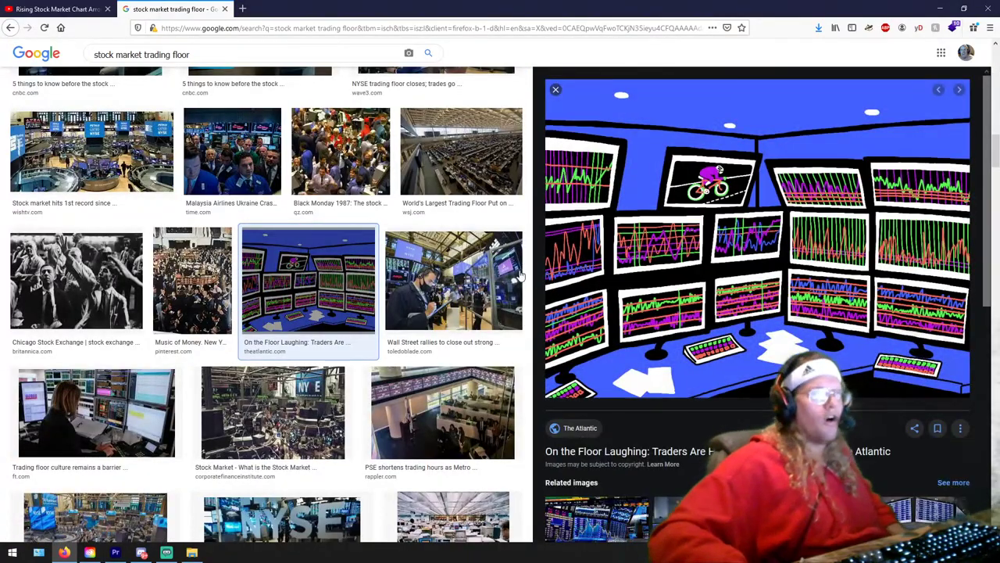
pyautogui.rightClick(784, 247)
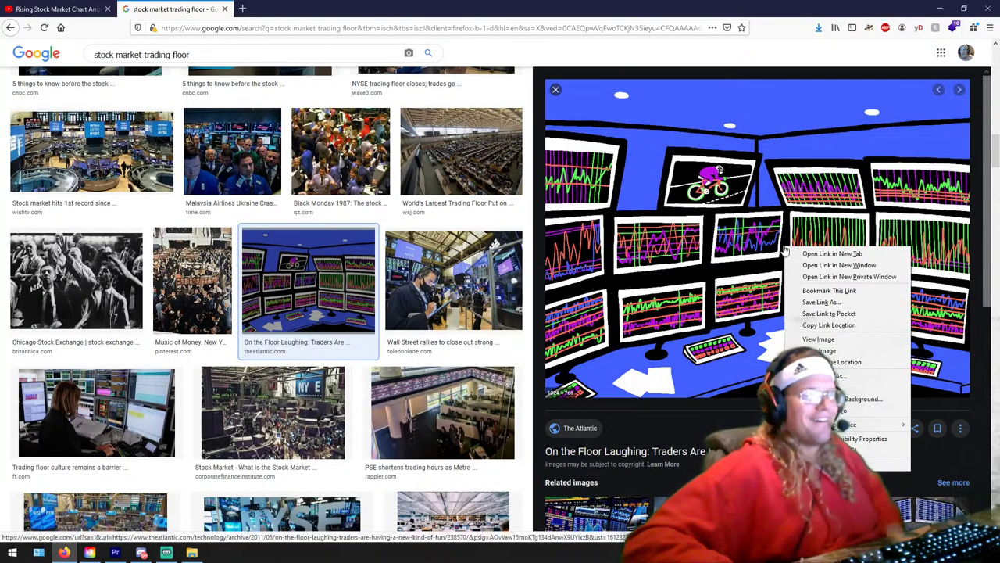
pyautogui.click(842, 377)
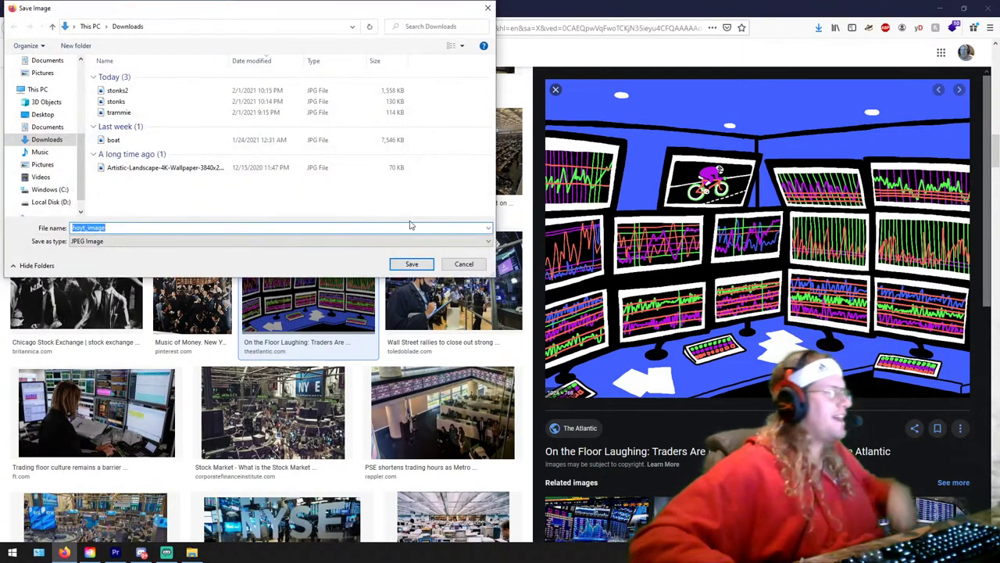
pyautogui.click(422, 267)
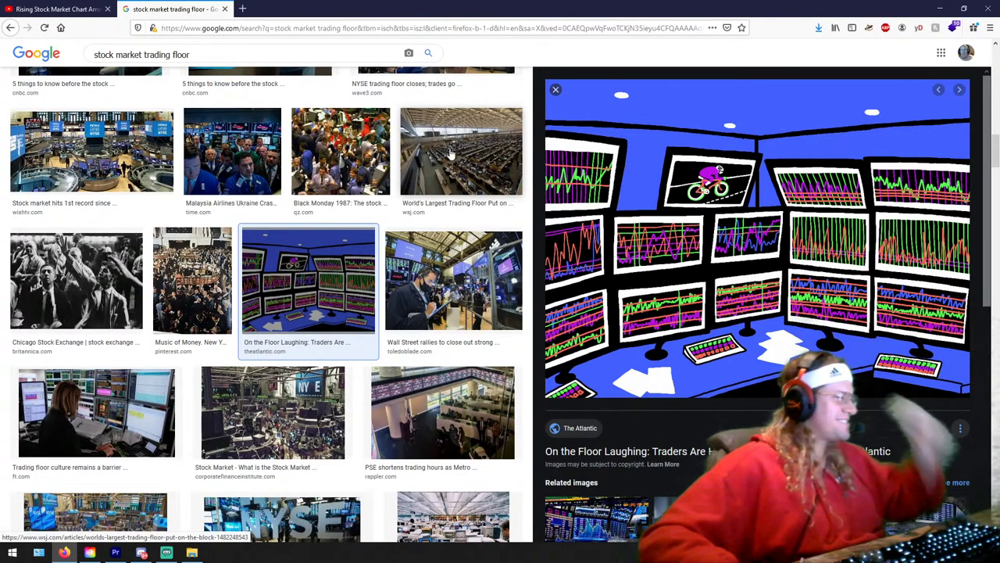
pyautogui.click(225, 8)
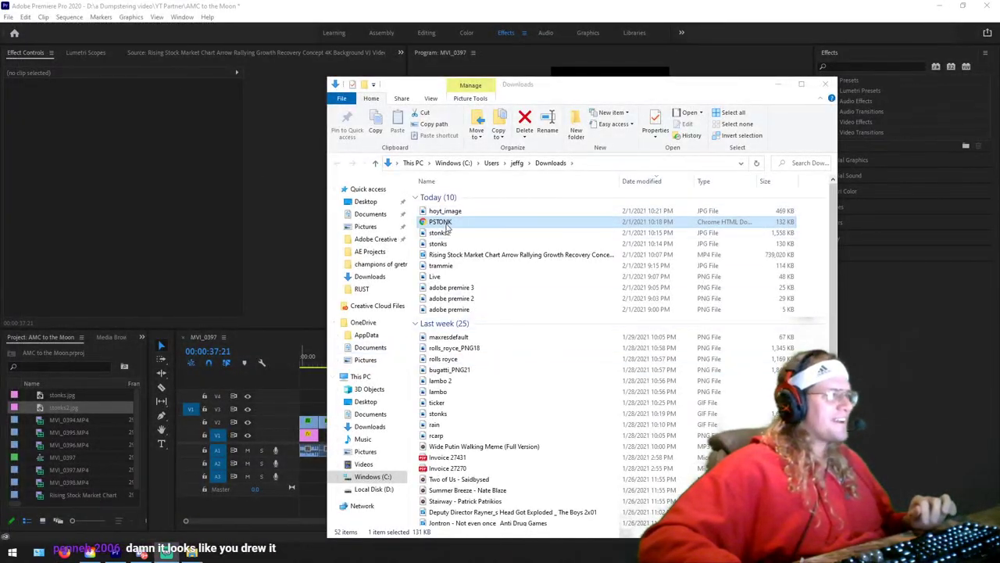
# Step: Drag hoyt_image from Downloads into Premiere's Project panel and bring Premiere forward
pyautogui.moveTo(445, 211); pyautogui.dragTo(94, 476)
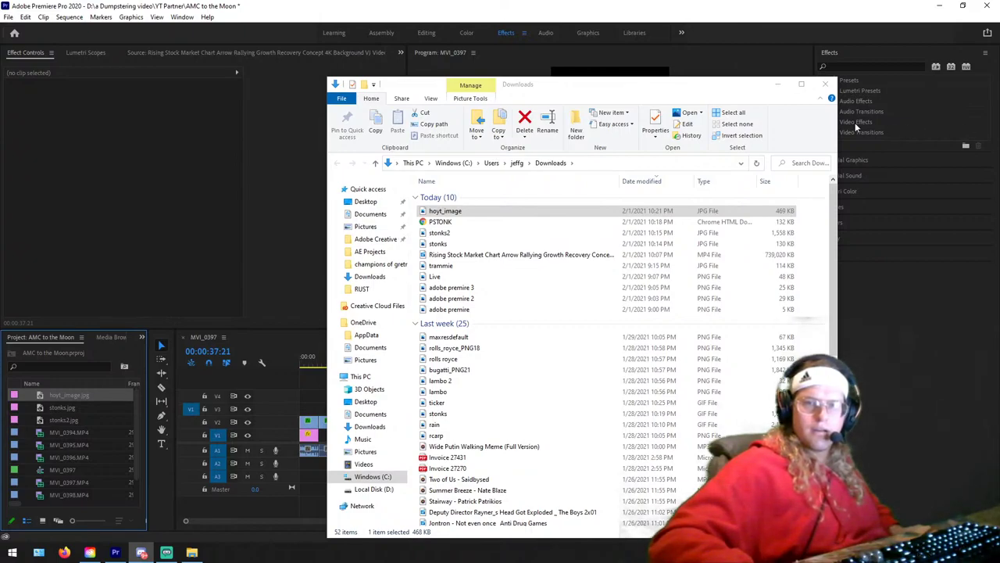
pyautogui.click(349, 53)
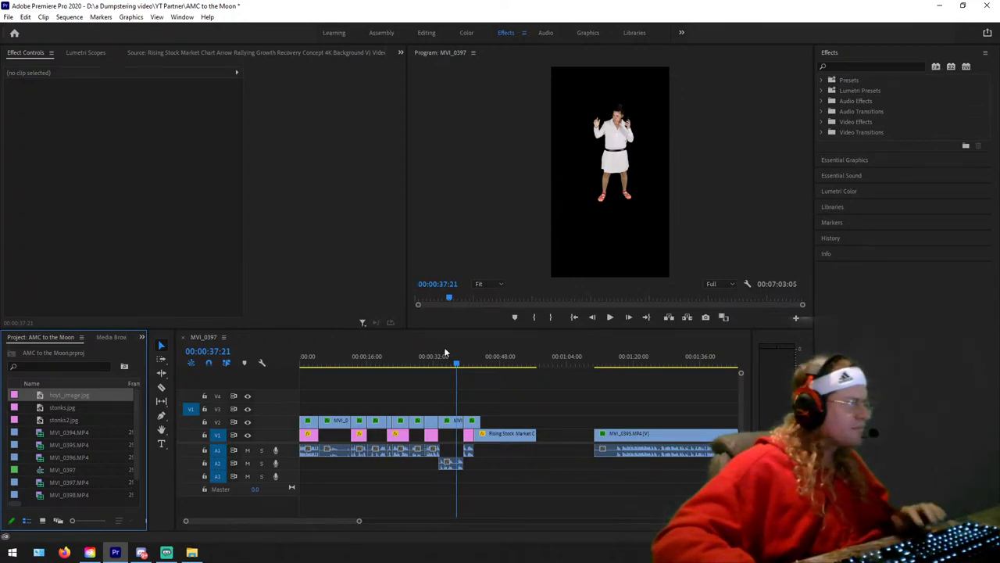
# Step: Place hoyt_image.jpg in the V1 gap near 8 seconds and scale it to 251
pyautogui.click(329, 363)
pyautogui.press('Home')
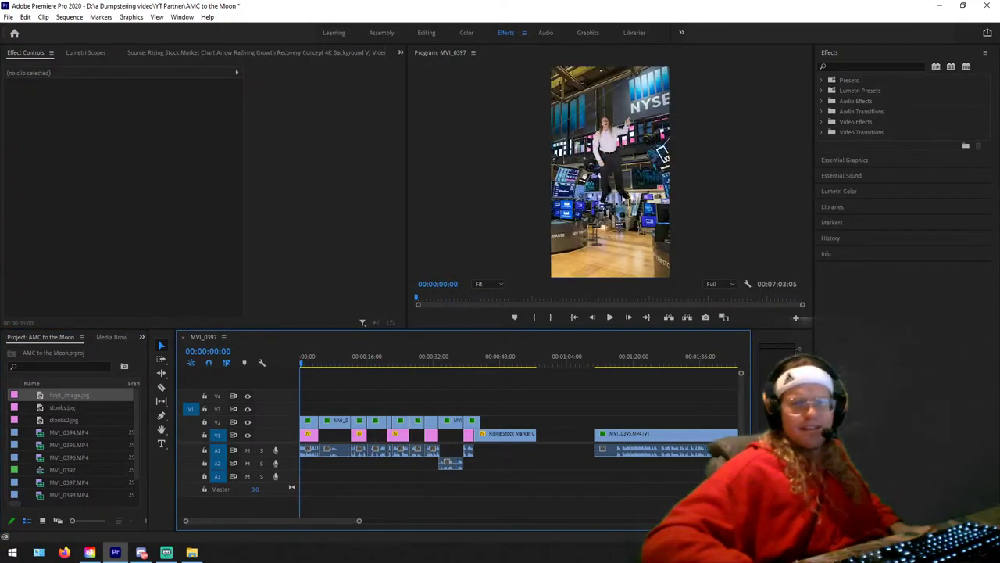
pyautogui.click(166, 552)
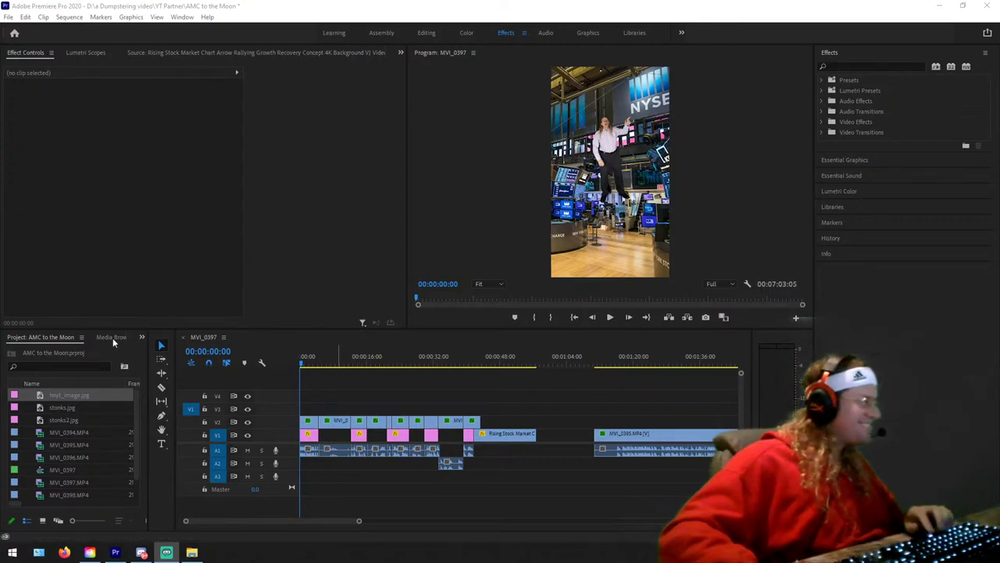
pyautogui.moveTo(118, 394); pyautogui.dragTo(332, 442)
pyautogui.click(339, 358)
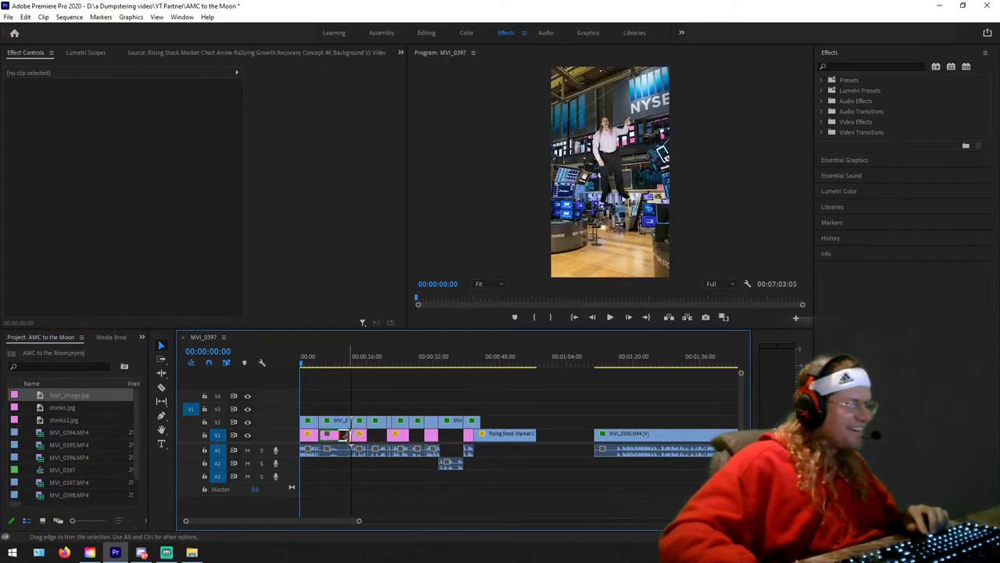
pyautogui.click(335, 356)
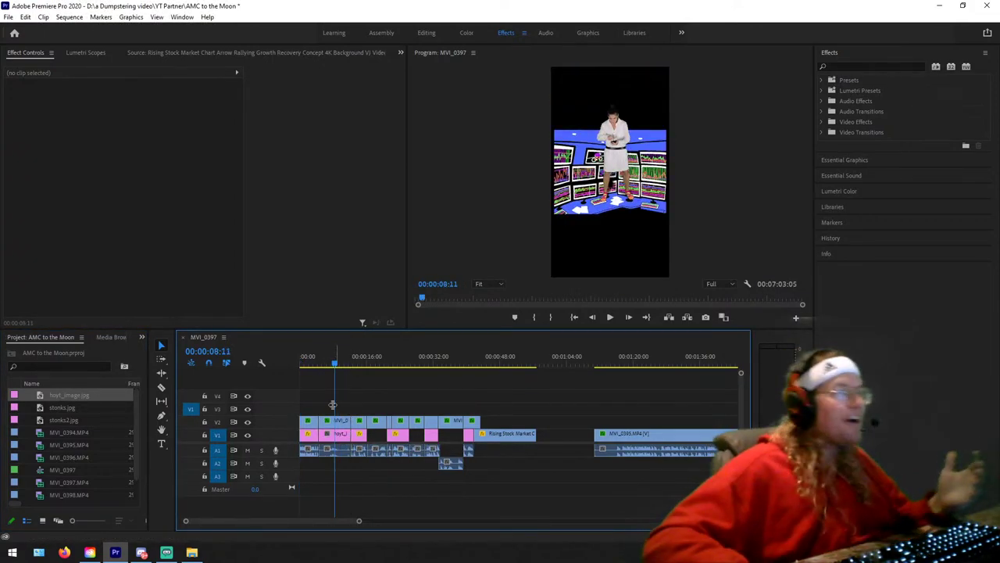
pyautogui.click(332, 443)
pyautogui.moveTo(127, 116); pyautogui.dragTo(157, 106)
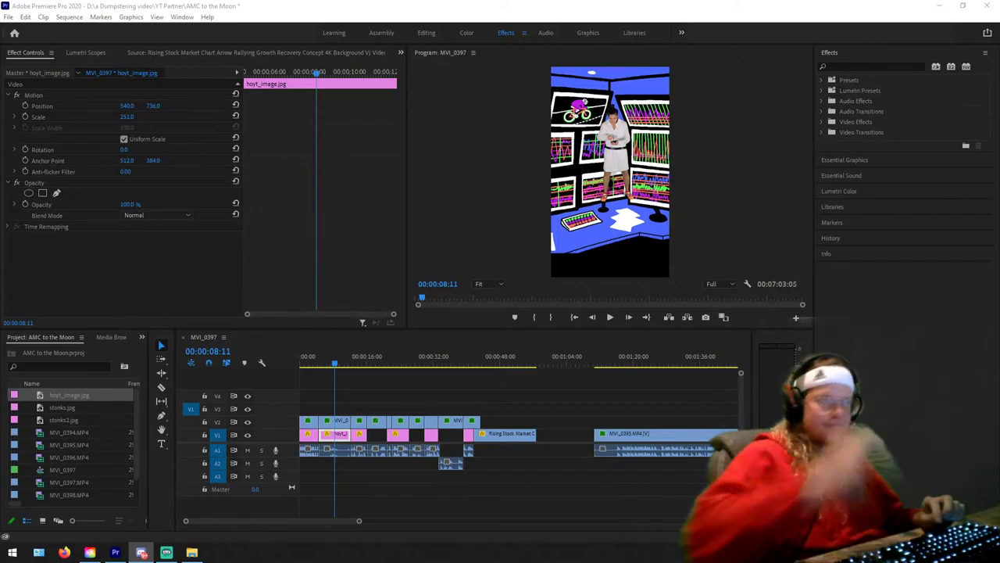
# Step: Paste a copy of the cartoon clip into the later V1 gap and shorten it
pyautogui.click(374, 426)
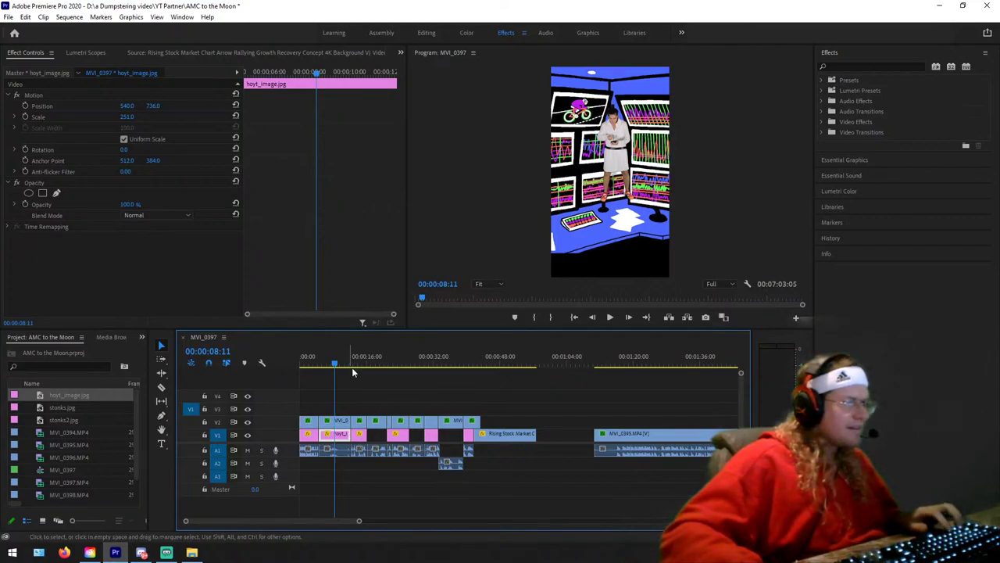
pyautogui.click(568, 361)
pyautogui.hotkey('ctrl', 'v')
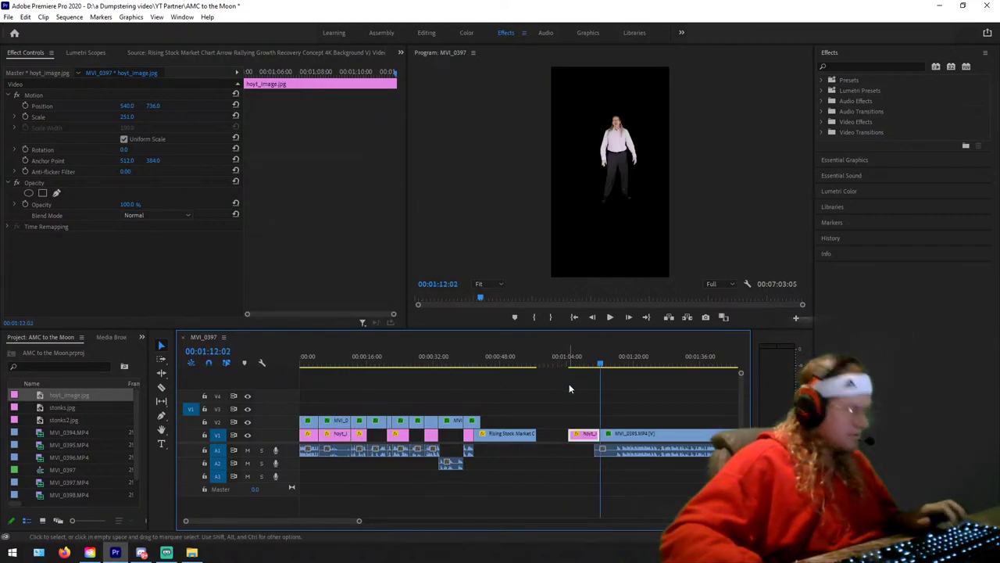
pyautogui.hotkey('ctrl', 'z')
pyautogui.click(546, 364)
pyautogui.hotkey('ctrl', 'v')
pyautogui.moveTo(576, 434); pyautogui.dragTo(558, 434)
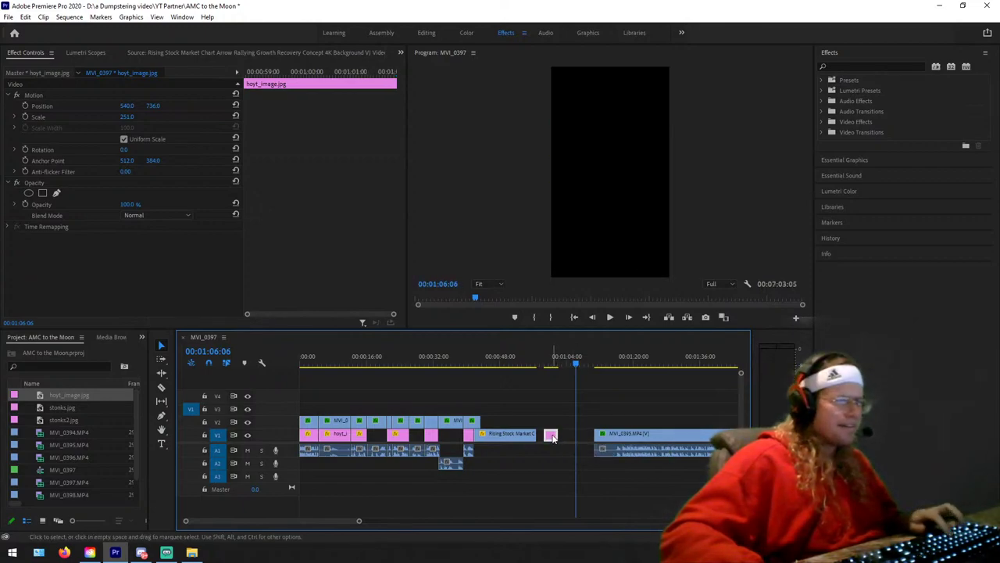
# Step: Move cartoon copies into the 20- and 26-second gaps, deleting a stray clip, and check 37 seconds
pyautogui.moveTo(377, 364); pyautogui.dragTo(383, 364)
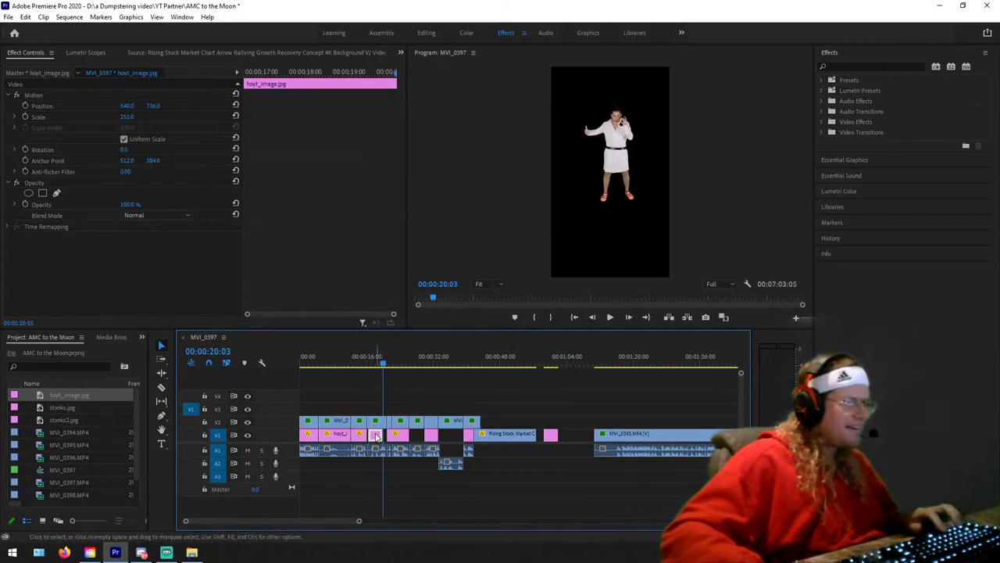
pyautogui.moveTo(375, 437); pyautogui.dragTo(382, 439)
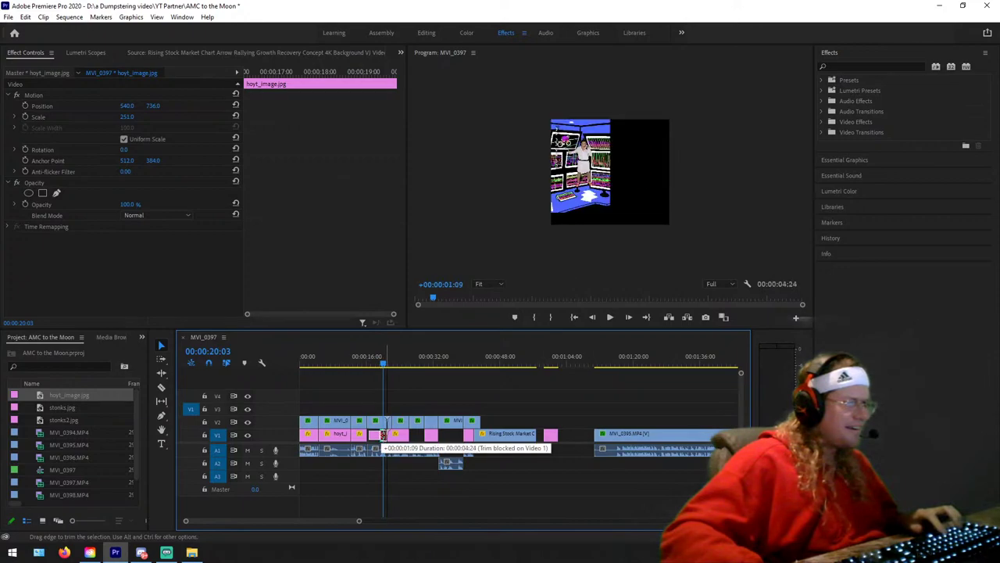
pyautogui.click(413, 362)
pyautogui.moveTo(414, 363); pyautogui.dragTo(426, 362)
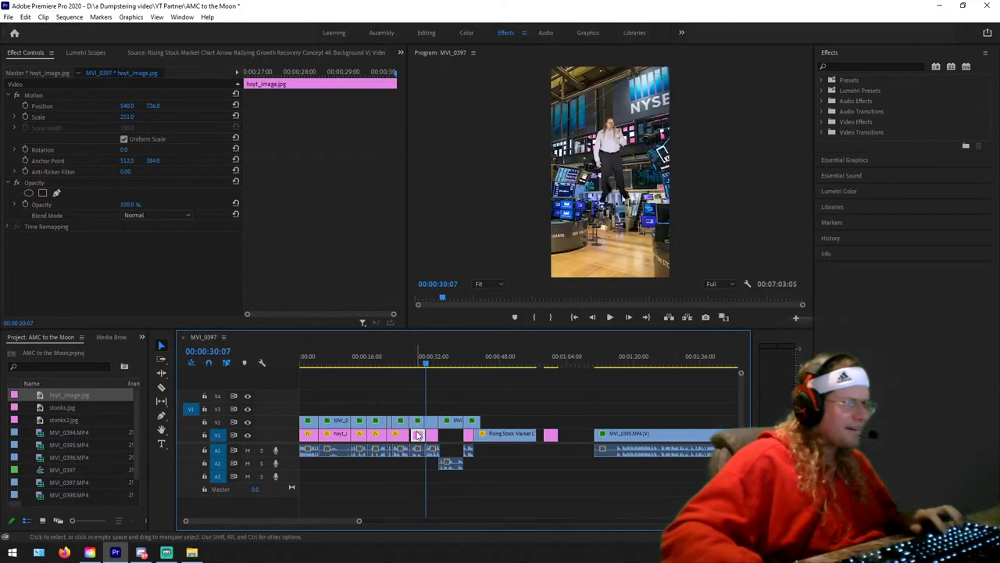
pyautogui.press('Delete')
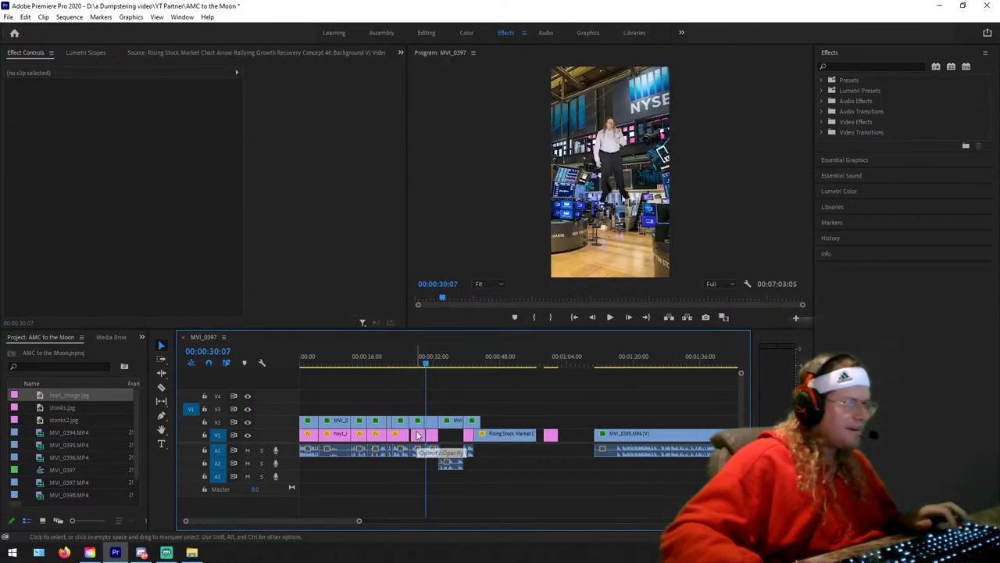
pyautogui.press('Up')
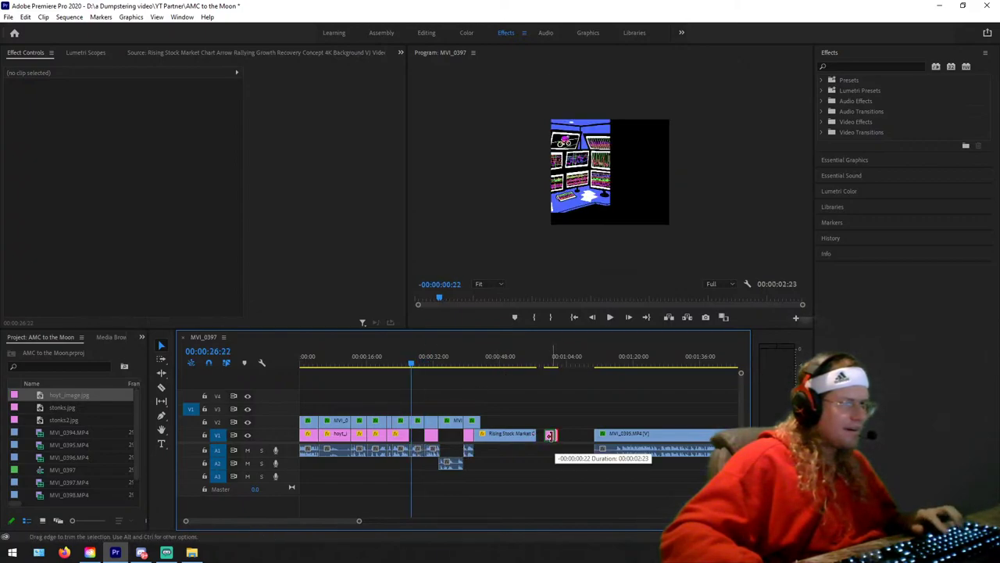
pyautogui.moveTo(551, 435); pyautogui.dragTo(418, 439)
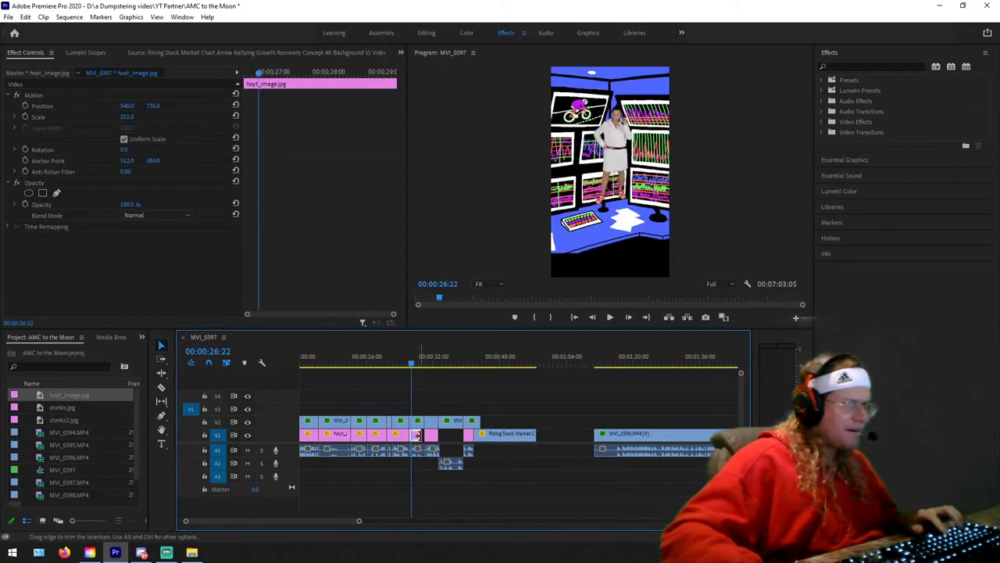
pyautogui.click(443, 358)
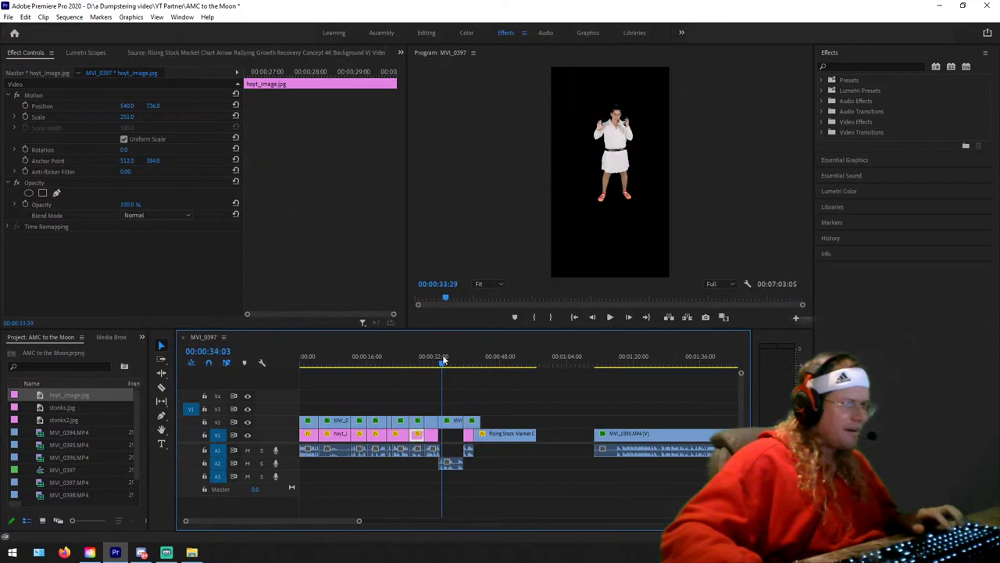
pyautogui.click(440, 359)
pyautogui.press('Down')
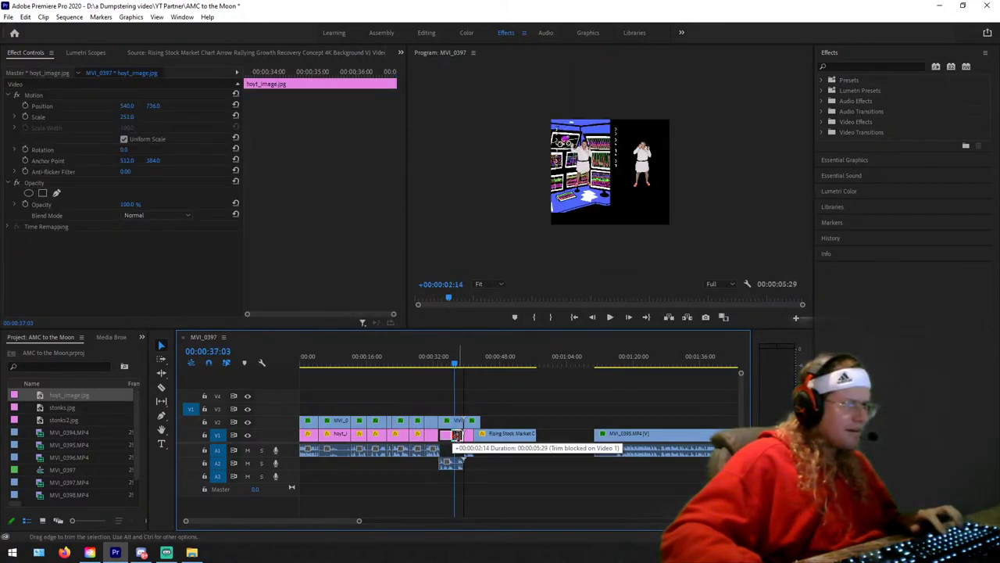
pyautogui.click(443, 361)
pyautogui.click(456, 362)
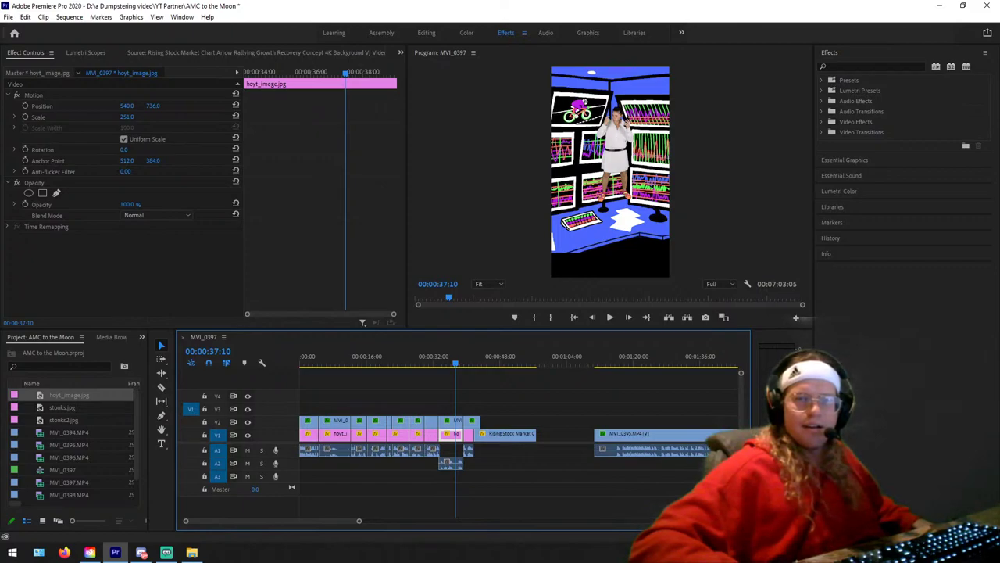
# Step: Save the project with Ctrl+S and return the playhead to the beginning
pyautogui.hotkey('alt', 'Tab')
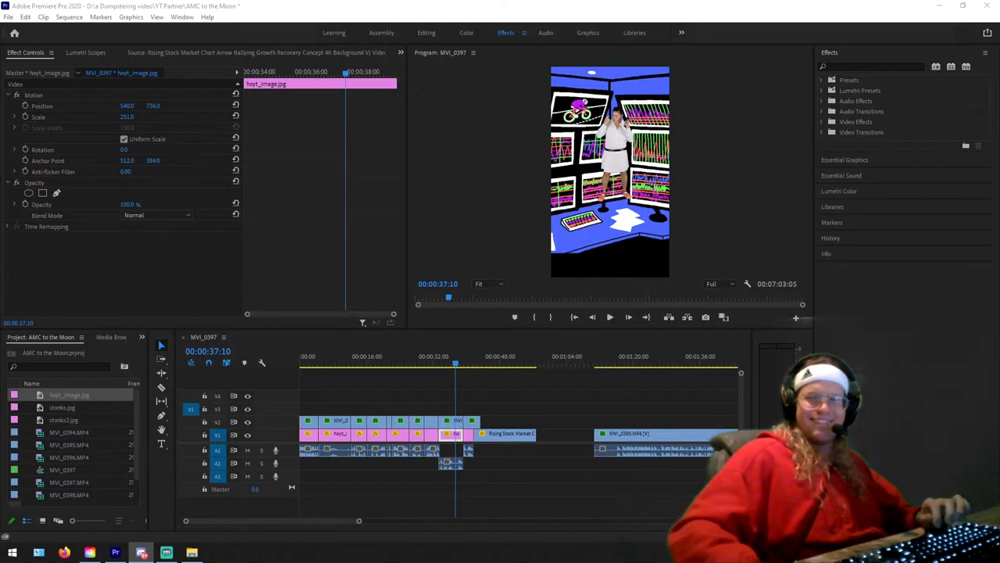
pyautogui.hotkey('ctrl', 's')
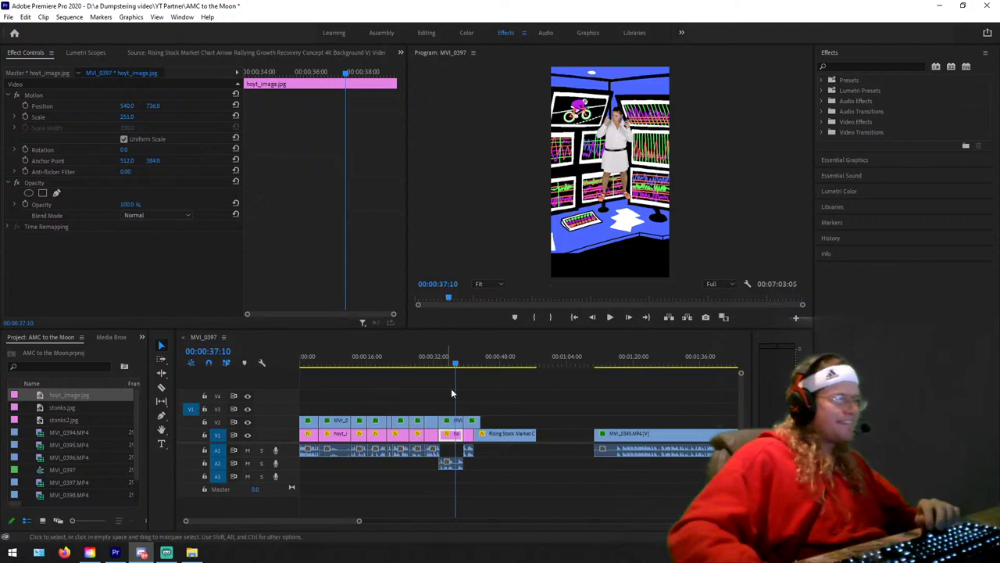
pyautogui.click(428, 356)
pyautogui.moveTo(427, 356); pyautogui.dragTo(275, 348)
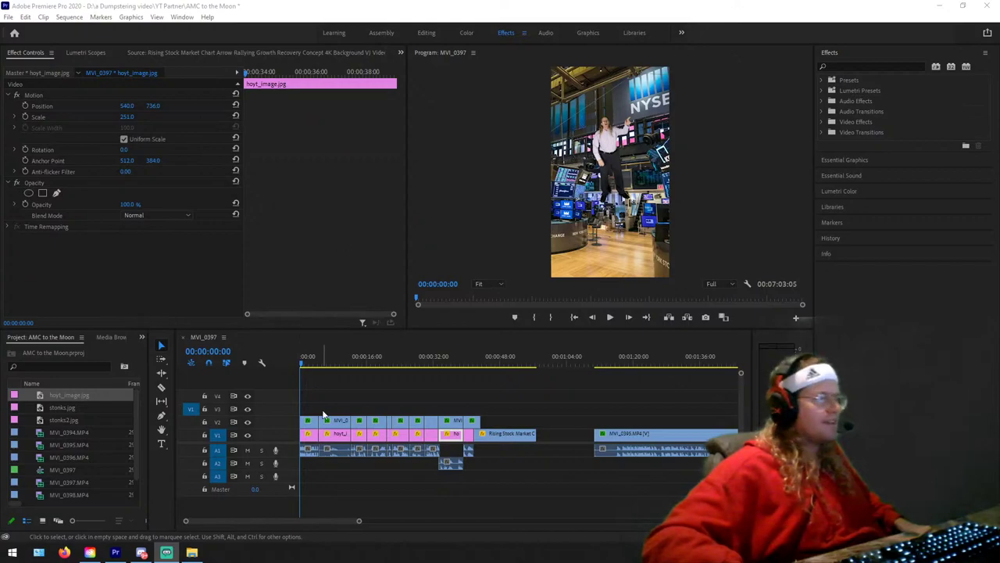
# Step: Set MVI_0395's Scale to about 98 and Position Y to about 1011, then preview
pyautogui.click(309, 421)
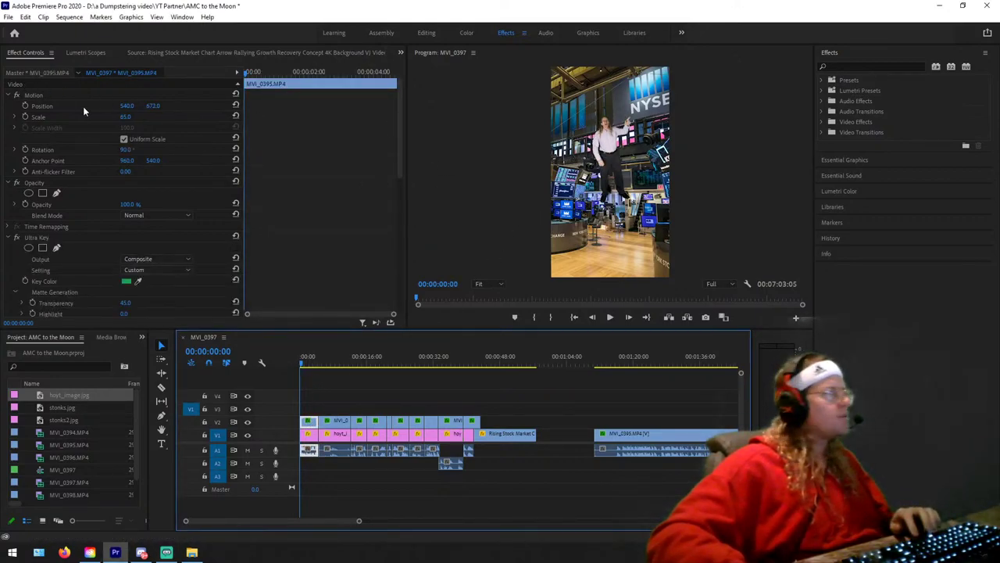
pyautogui.moveTo(148, 106); pyautogui.dragTo(215, 105)
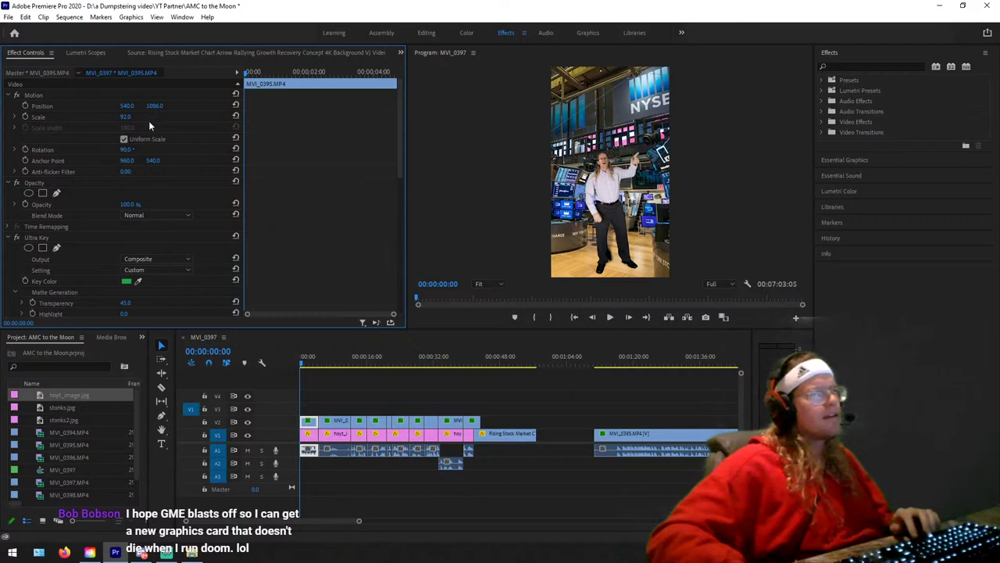
pyautogui.moveTo(129, 117)
pyautogui.mouseDown()
pyautogui.moveTo(176, 116)
pyautogui.moveTo(139, 105)
pyautogui.mouseUp()
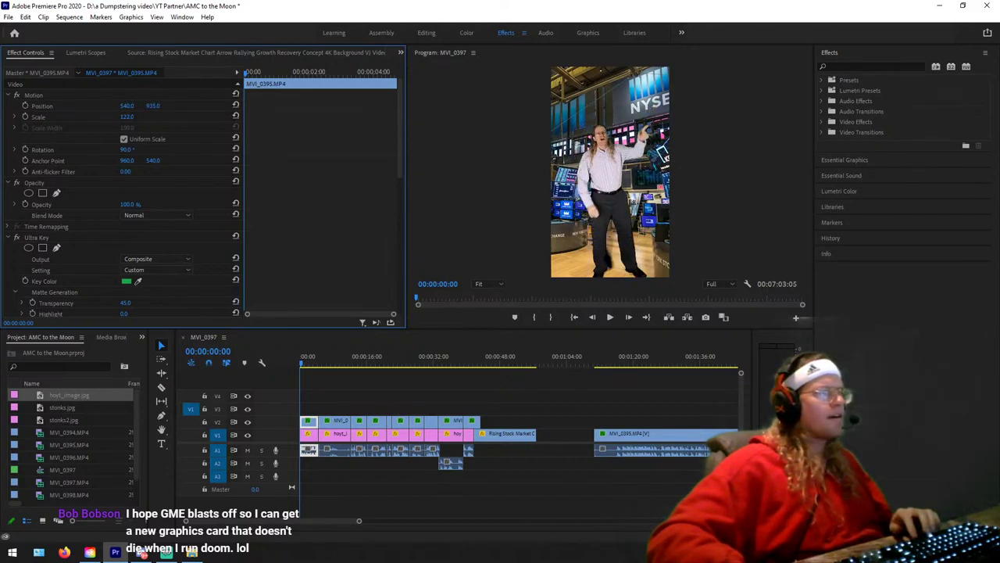
pyautogui.moveTo(125, 116); pyautogui.dragTo(187, 105)
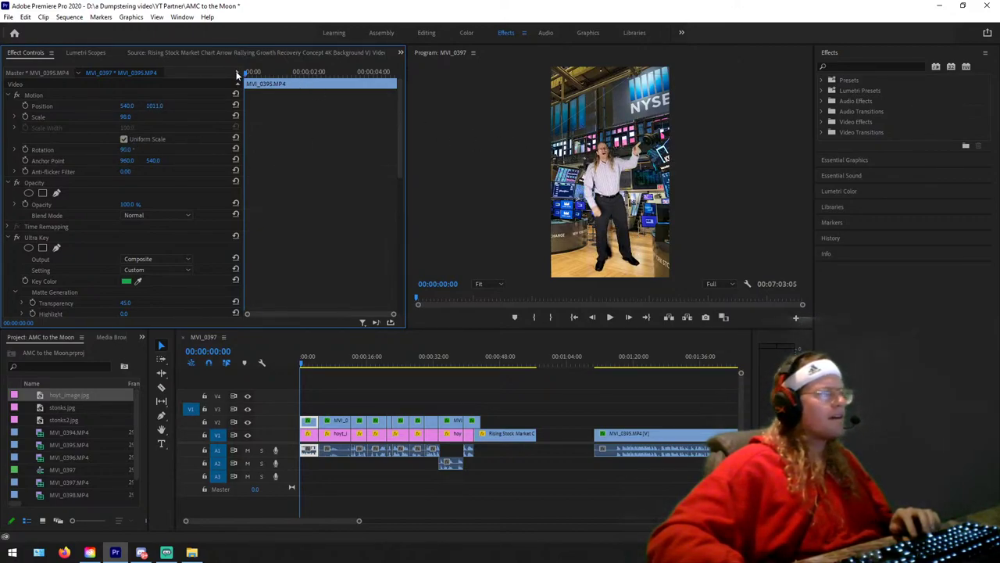
pyautogui.press('space')
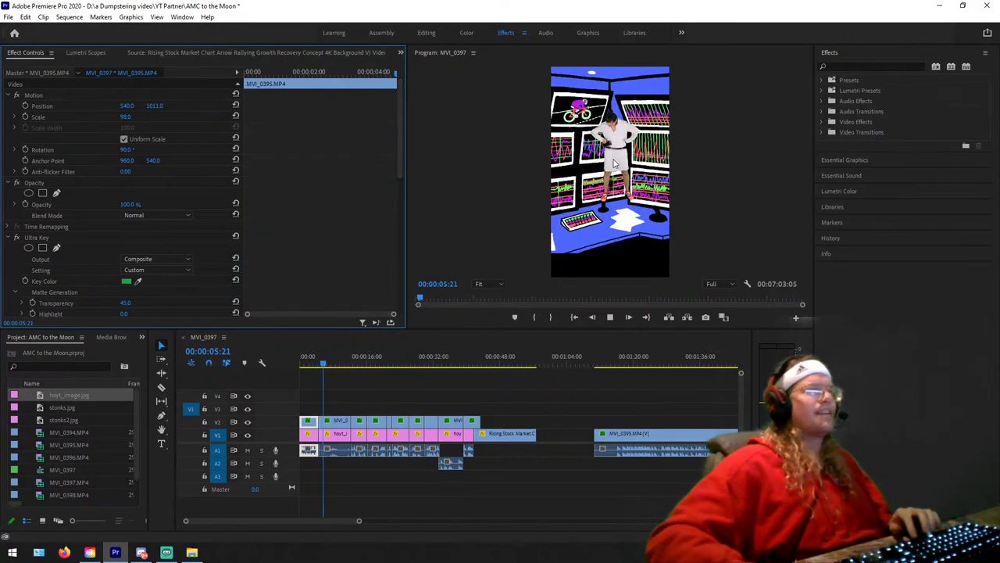
# Step: Scale MVI_0396 to 152 at position 441.1, 953.0 and replay to check the framing
pyautogui.press('space')
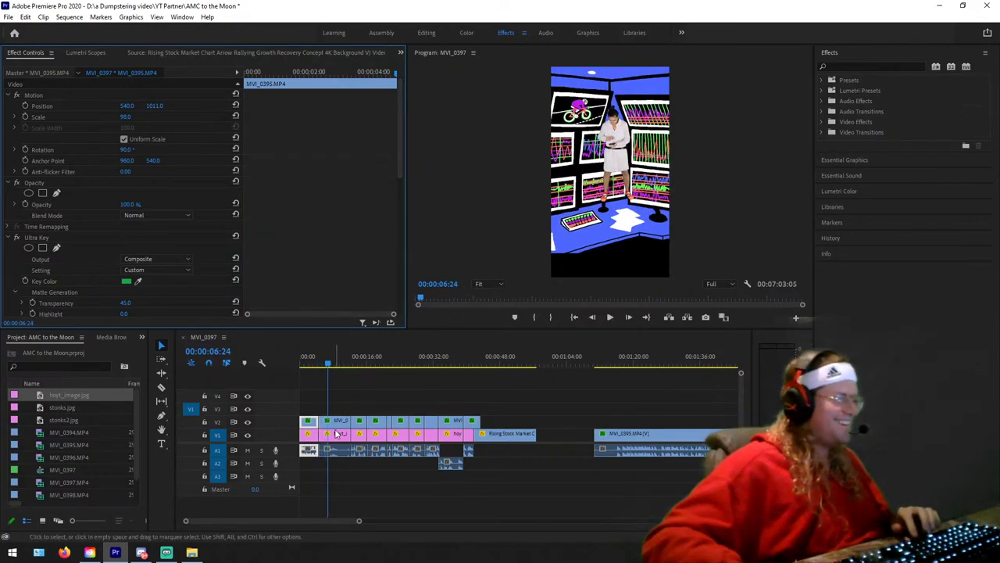
pyautogui.click(338, 422)
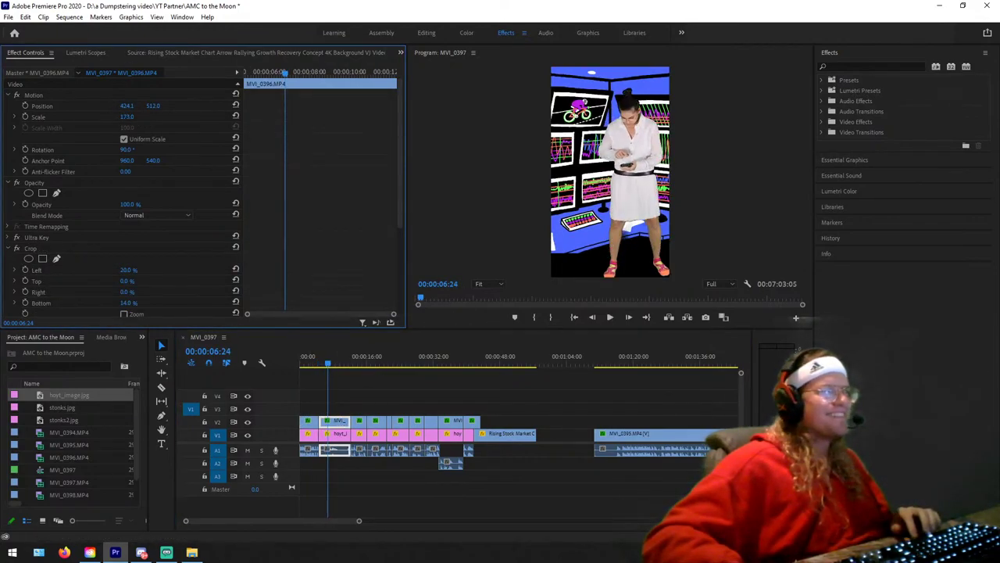
pyautogui.hotkey('ctrl', 'z')
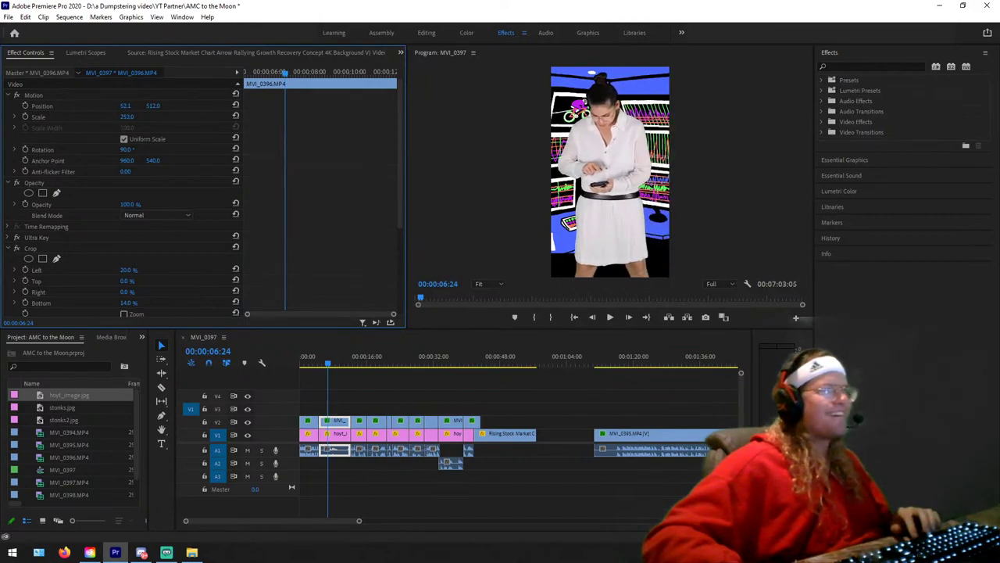
pyautogui.moveTo(125, 105); pyautogui.dragTo(87, 116)
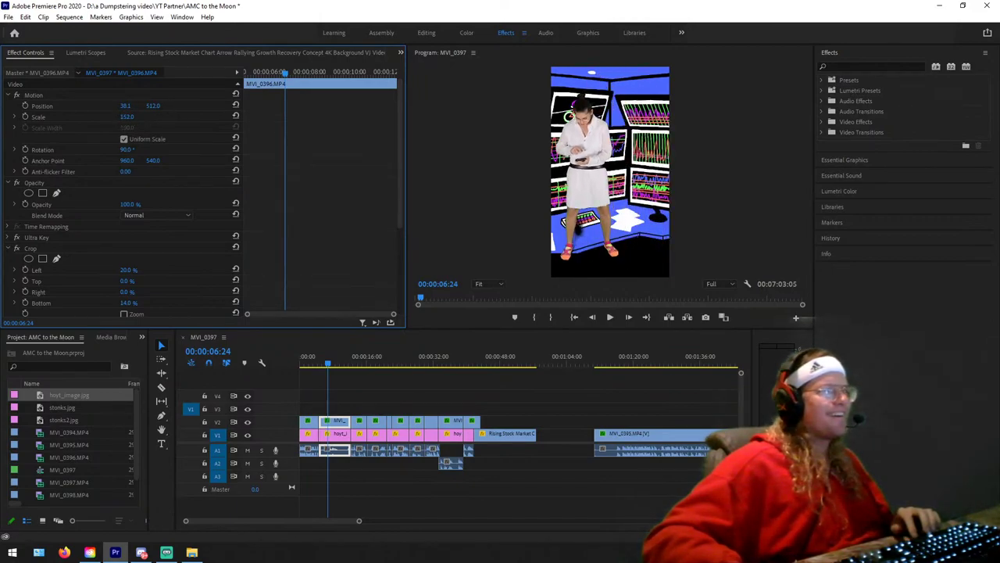
pyautogui.moveTo(152, 106)
pyautogui.mouseDown()
pyautogui.moveTo(187, 105)
pyautogui.moveTo(129, 106)
pyautogui.moveTo(141, 106)
pyautogui.mouseUp()
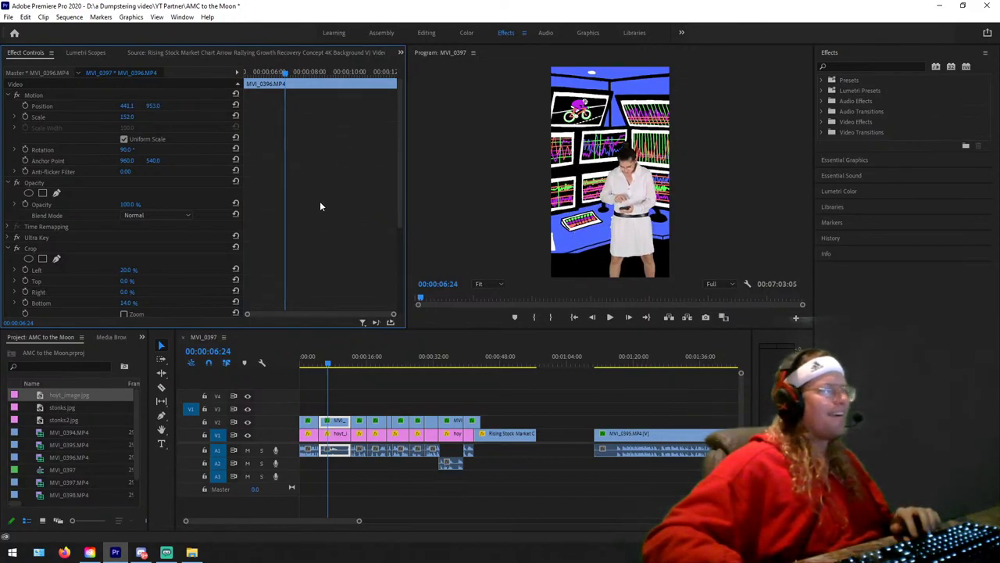
pyautogui.press('j')
pyautogui.press('l')
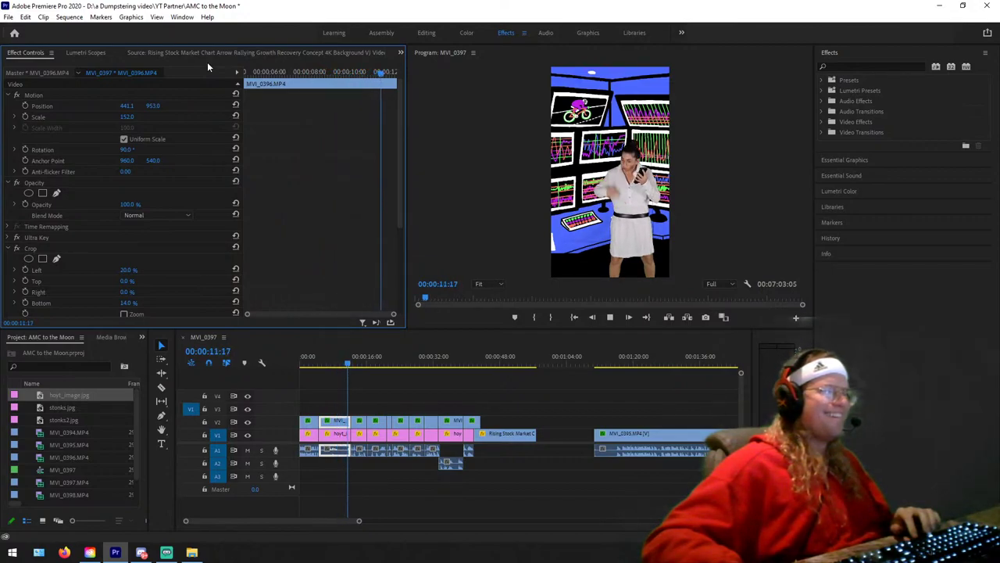
pyautogui.press('space')
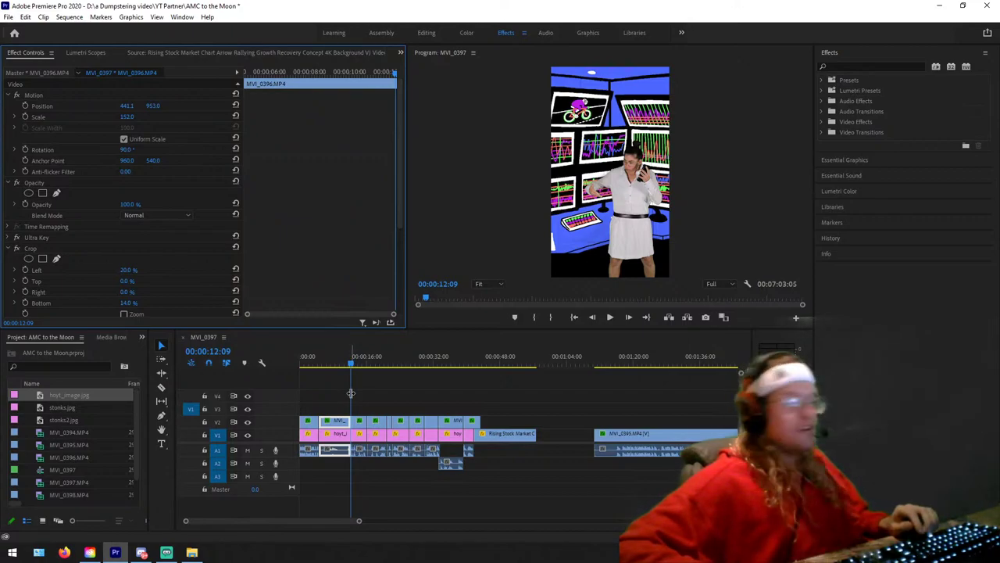
# Step: Give the first MVI_0395 clip scale 146 at position 587, 1165, then play from the start
pyautogui.moveTo(353, 356); pyautogui.dragTo(359, 369)
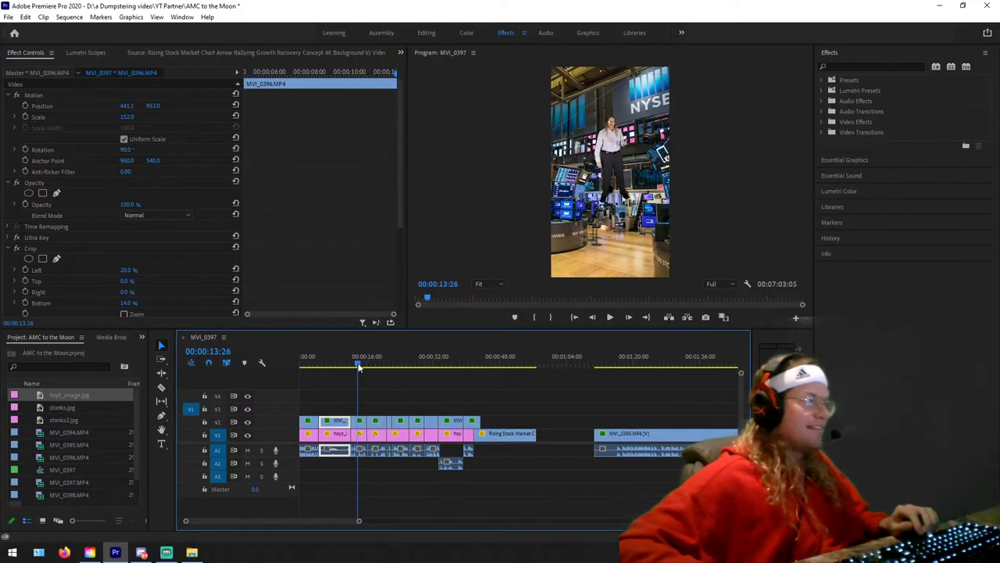
pyautogui.click(306, 366)
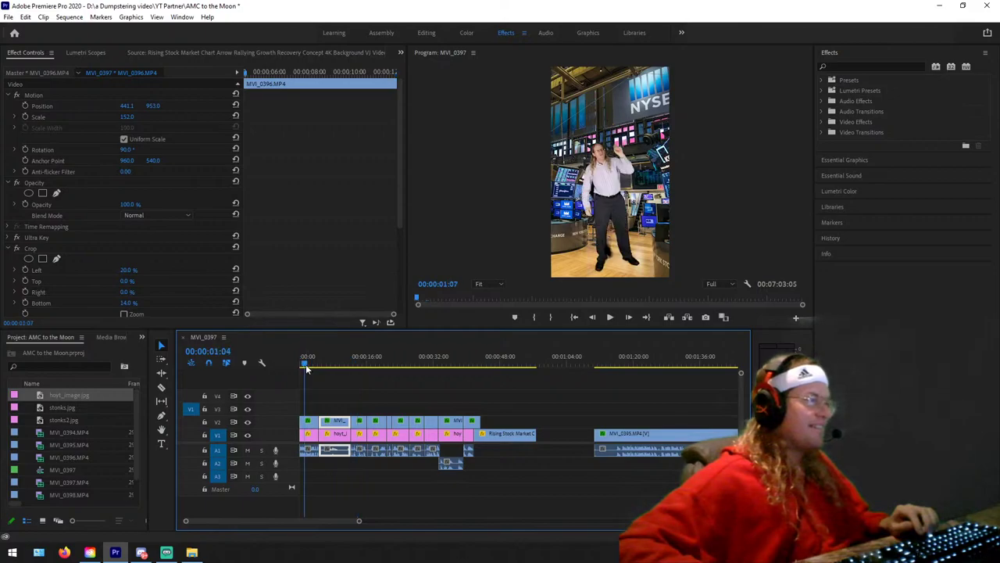
pyautogui.click(311, 422)
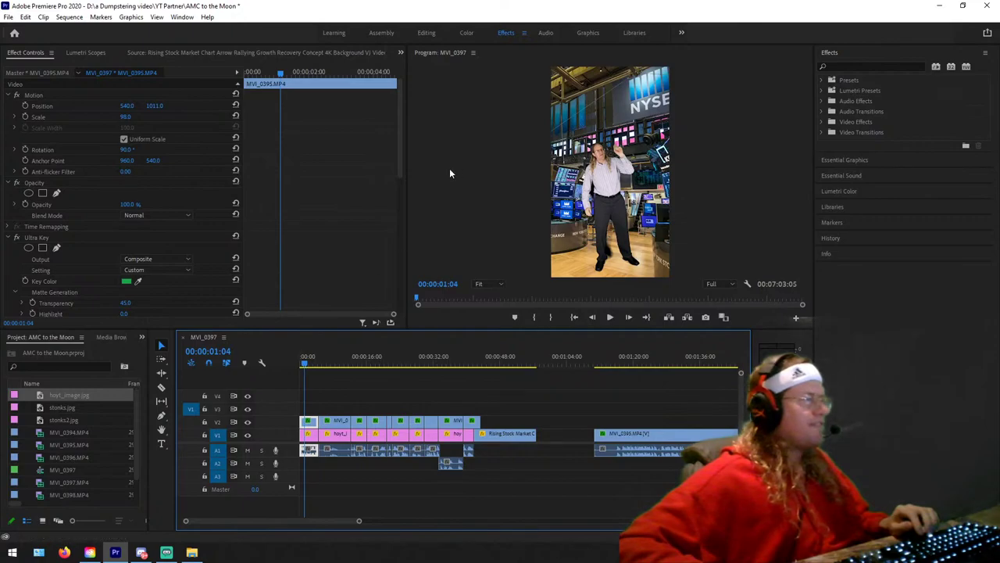
pyautogui.moveTo(127, 117); pyautogui.dragTo(108, 105)
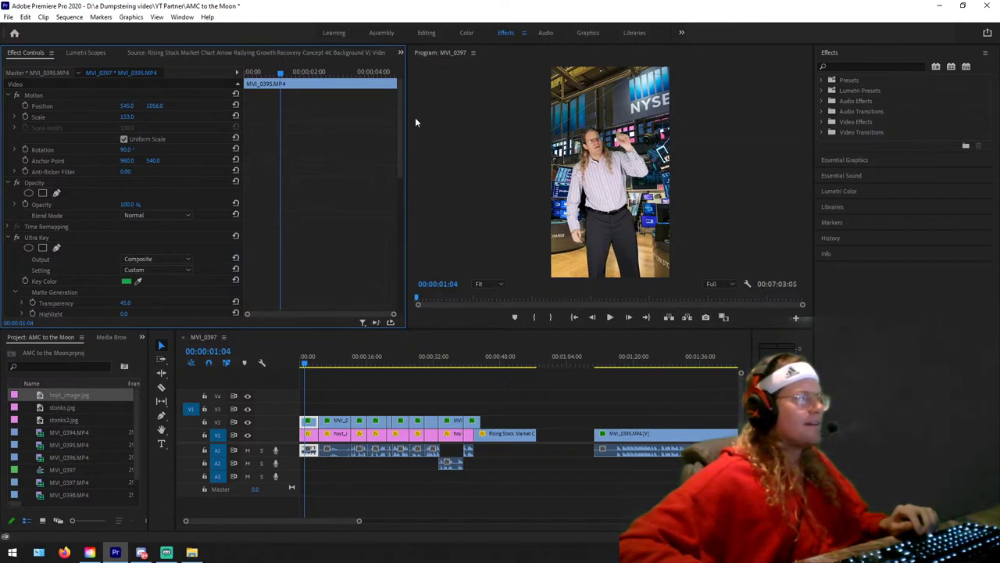
pyautogui.moveTo(126, 116); pyautogui.dragTo(120, 117)
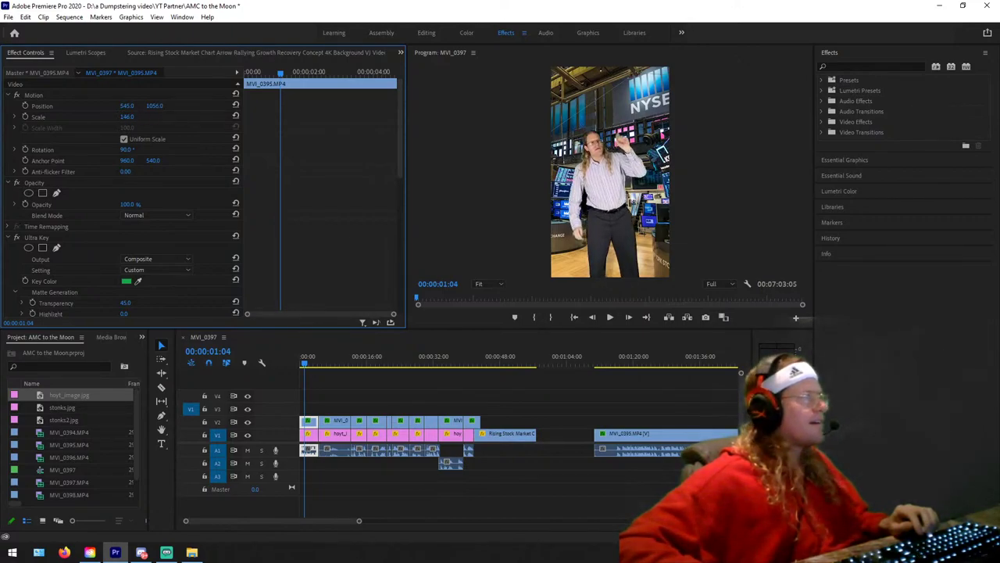
pyautogui.moveTo(609, 180); pyautogui.dragTo(609, 191)
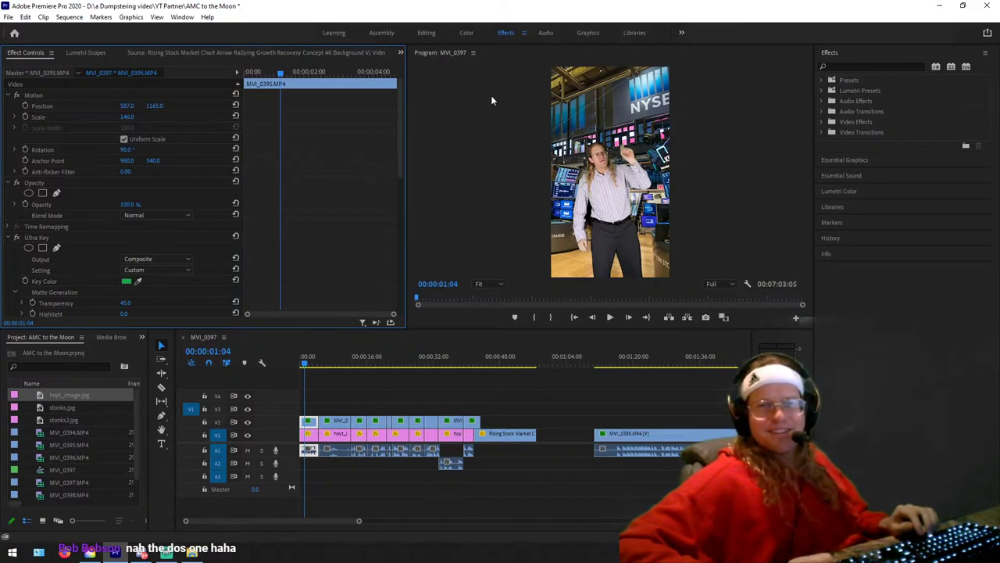
pyautogui.moveTo(263, 73); pyautogui.dragTo(215, 66)
pyautogui.press('space')
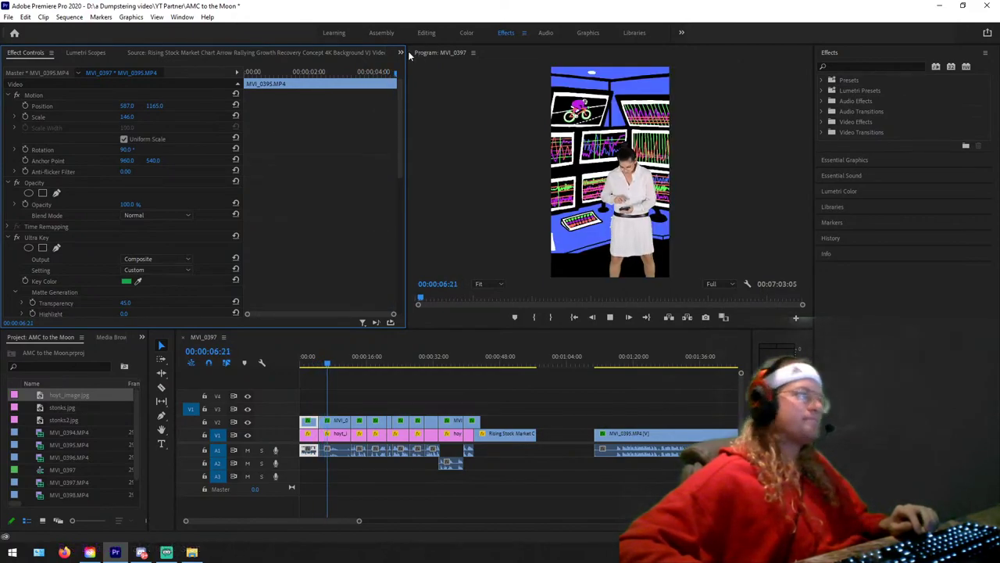
# Step: Apply the DeNoise effect to the MVI_0396 audio on A1 and listen to it
pyautogui.click(852, 66)
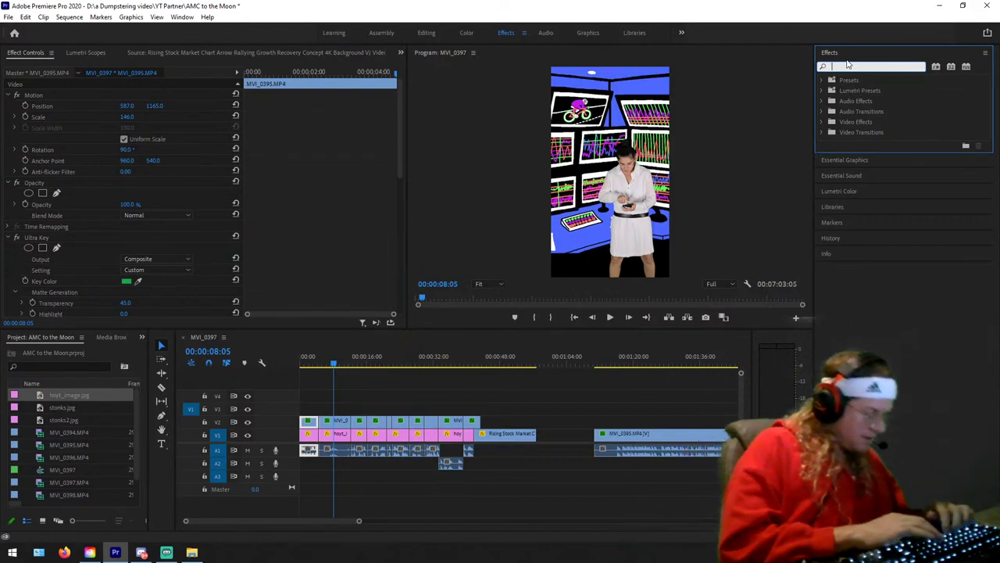
pyautogui.write('den')
pyautogui.click(835, 121)
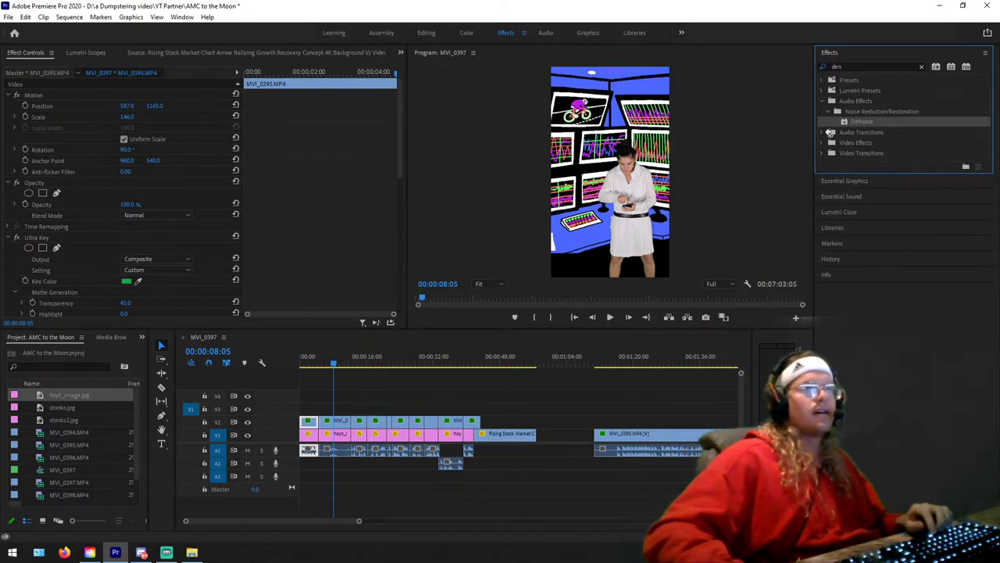
pyautogui.moveTo(340, 434); pyautogui.dragTo(336, 450)
pyautogui.click(321, 356)
pyautogui.press('space')
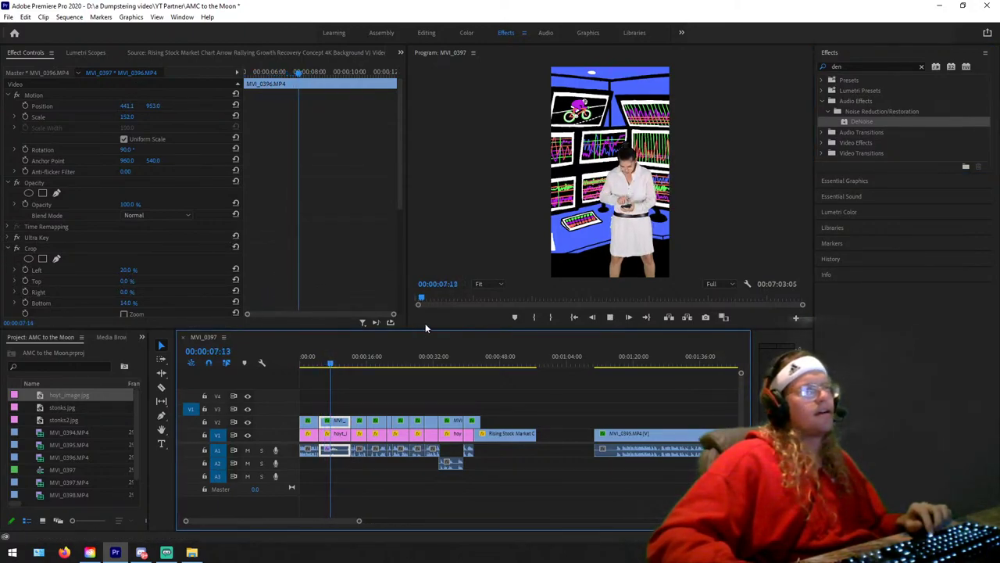
pyautogui.press('space')
pyautogui.moveTo(338, 453); pyautogui.dragTo(337, 451)
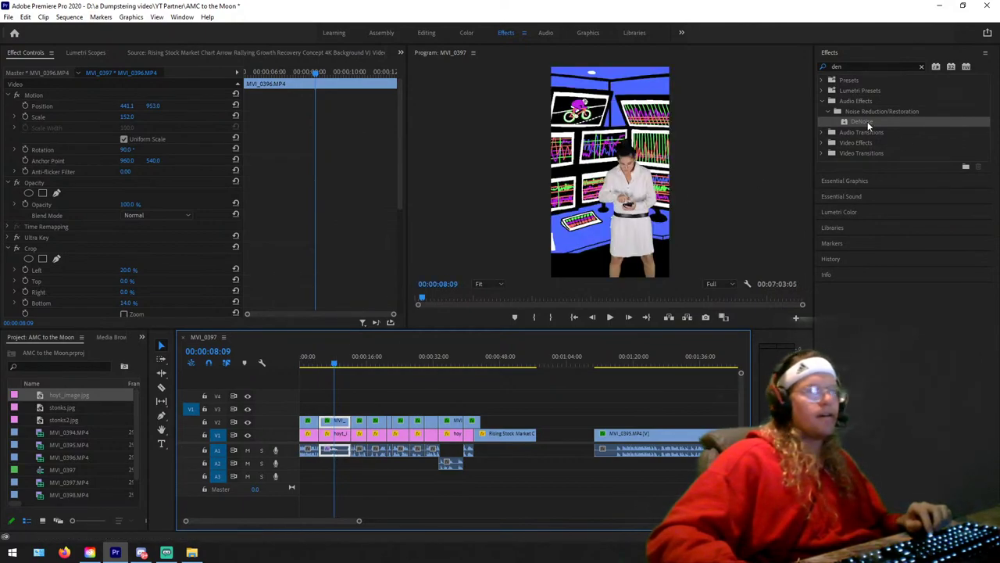
# Step: Add the DeHummer effect to the same audio clip and play back the result
pyautogui.click(867, 66)
pyautogui.press('BackSpace')
pyautogui.press('BackSpace')
pyautogui.press('BackSpace')
pyautogui.write('cr')
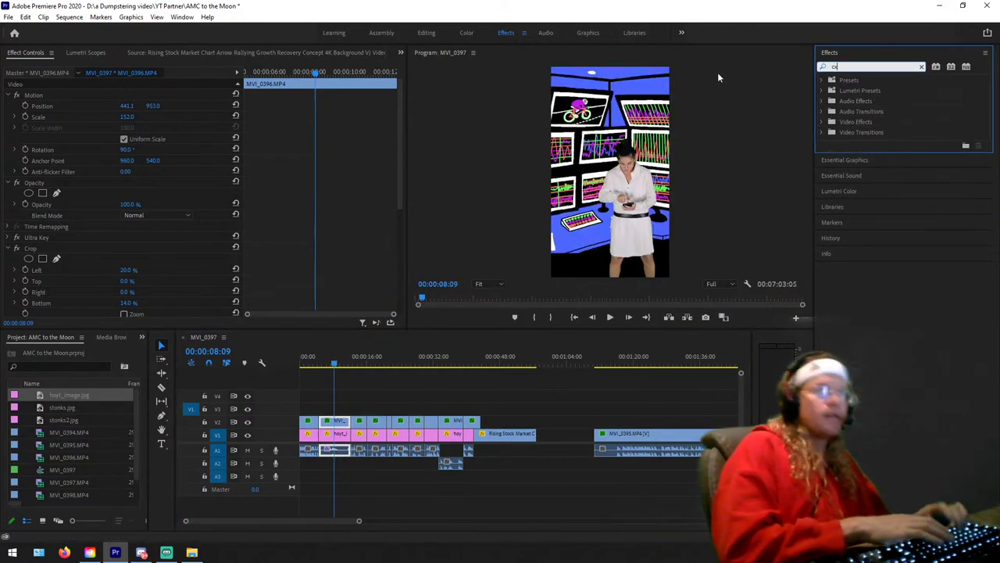
pyautogui.press('BackSpace')
pyautogui.press('BackSpace')
pyautogui.write('deh')
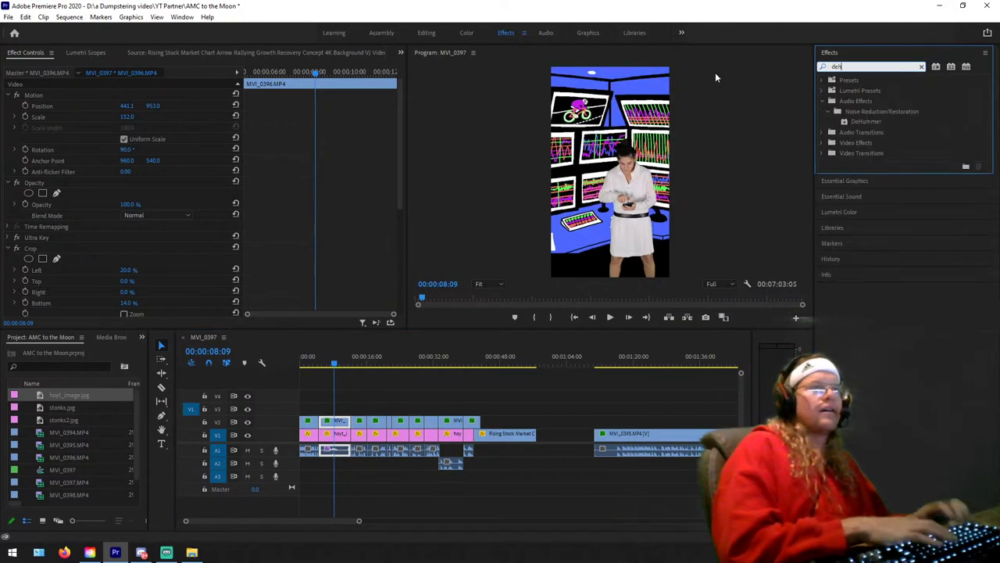
pyautogui.click(870, 123)
pyautogui.moveTo(348, 453); pyautogui.dragTo(336, 450)
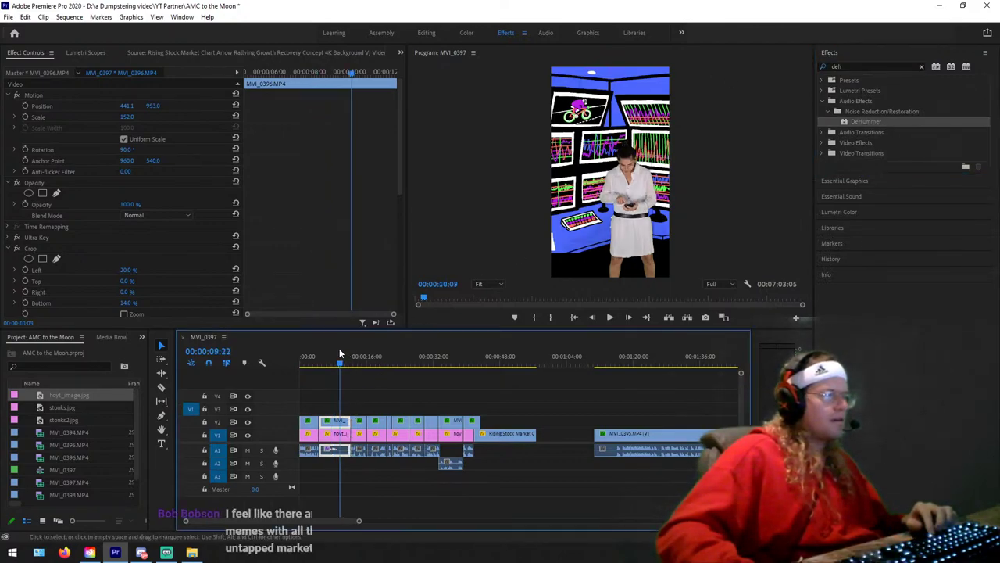
pyautogui.moveTo(339, 349); pyautogui.dragTo(324, 349)
pyautogui.press('space')
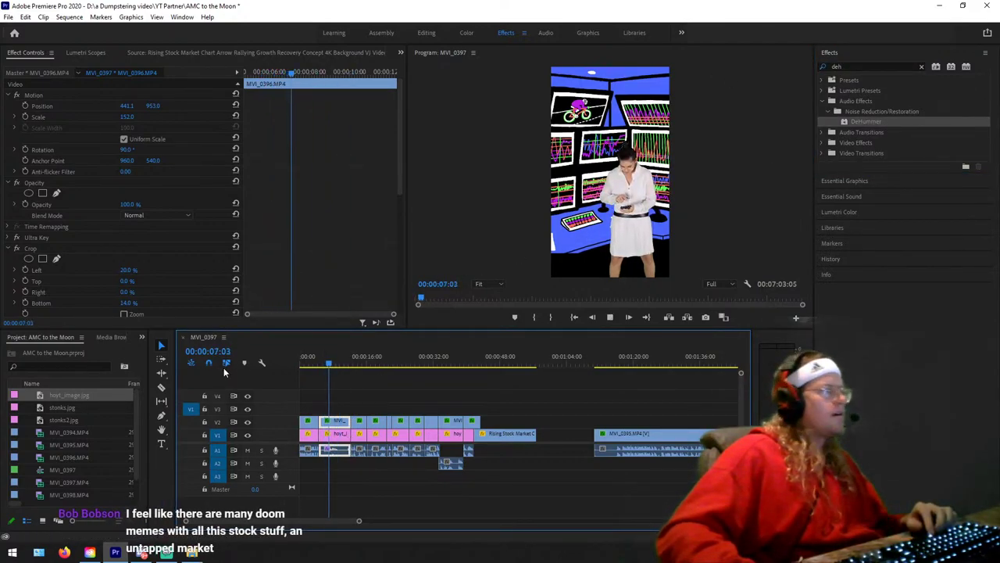
pyautogui.scroll(-5, 116, 230)
pyautogui.press('space')
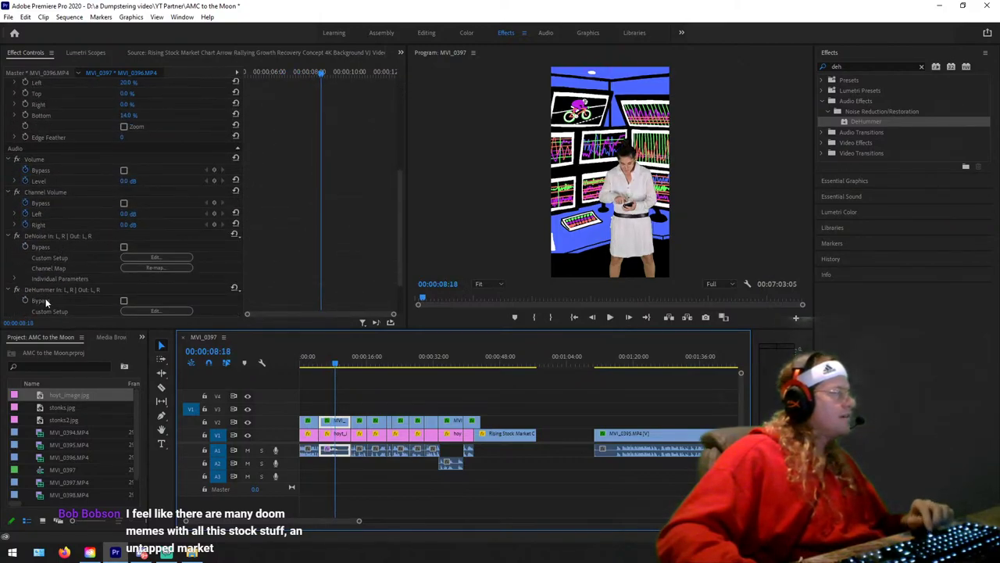
# Step: Delete DeHummer in Effect Controls, keeping only DeNoise, and replay the audio
pyautogui.click(48, 291)
pyautogui.press('Delete')
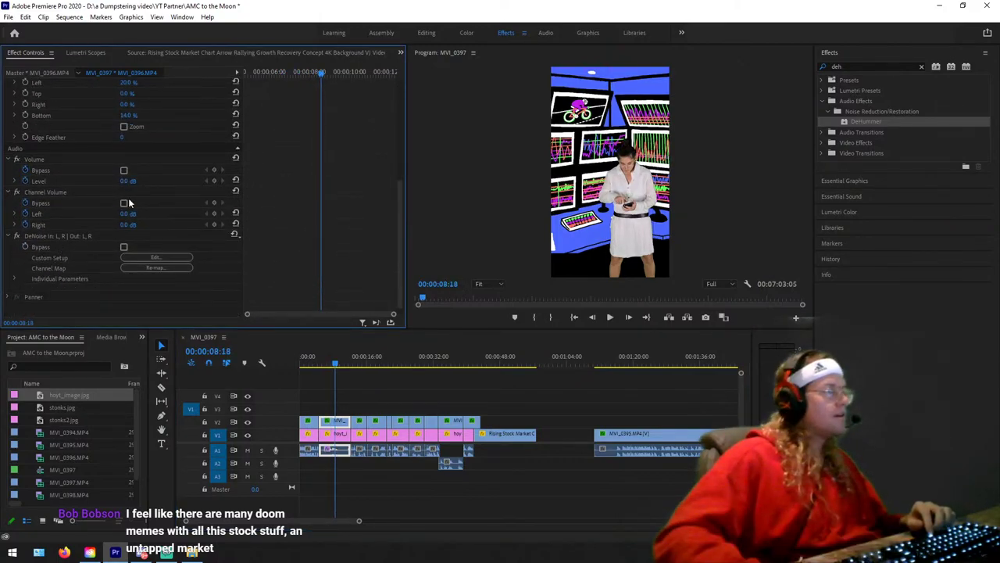
pyautogui.click(289, 71)
pyautogui.press('space')
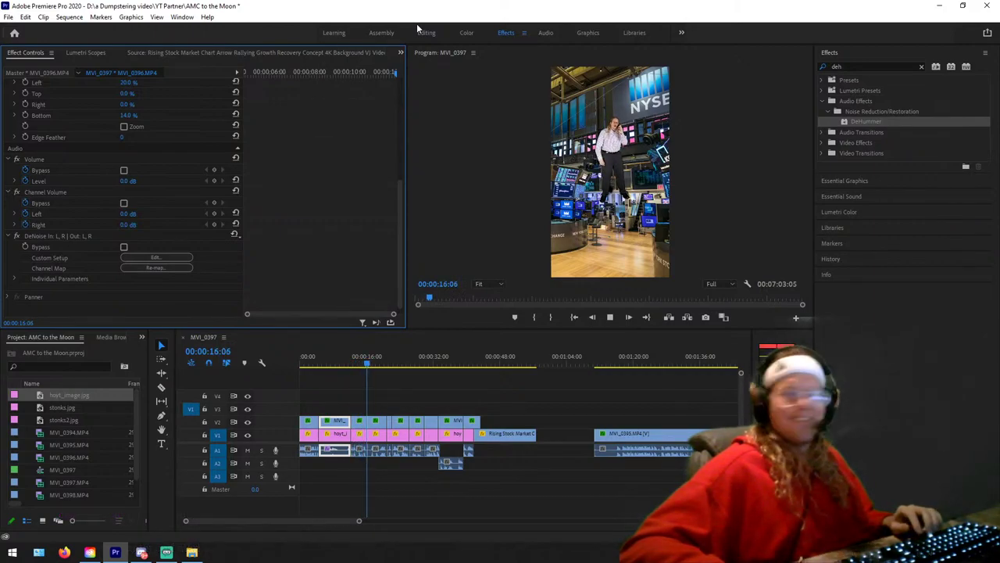
pyautogui.click(357, 358)
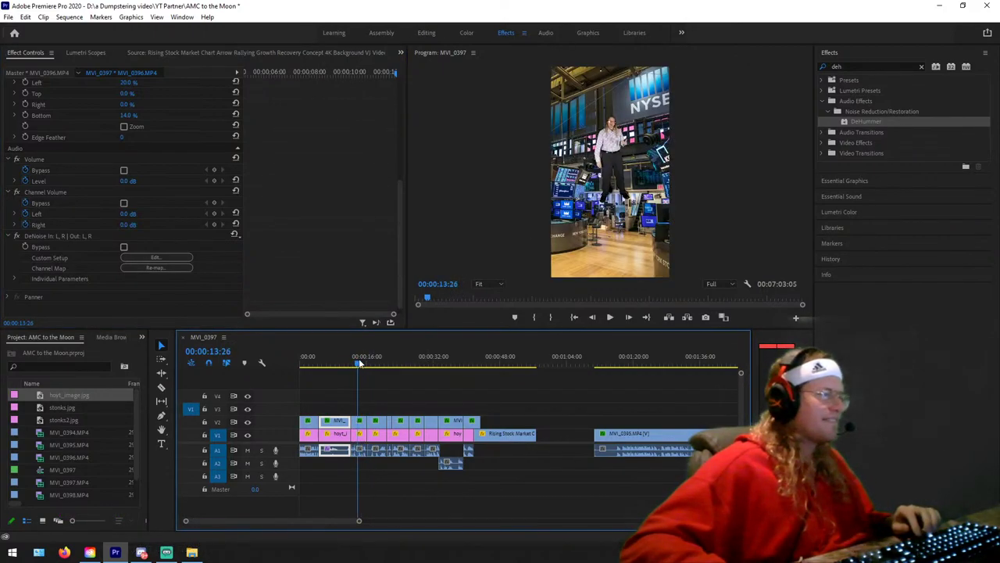
pyautogui.click(307, 422)
pyautogui.click(35, 97)
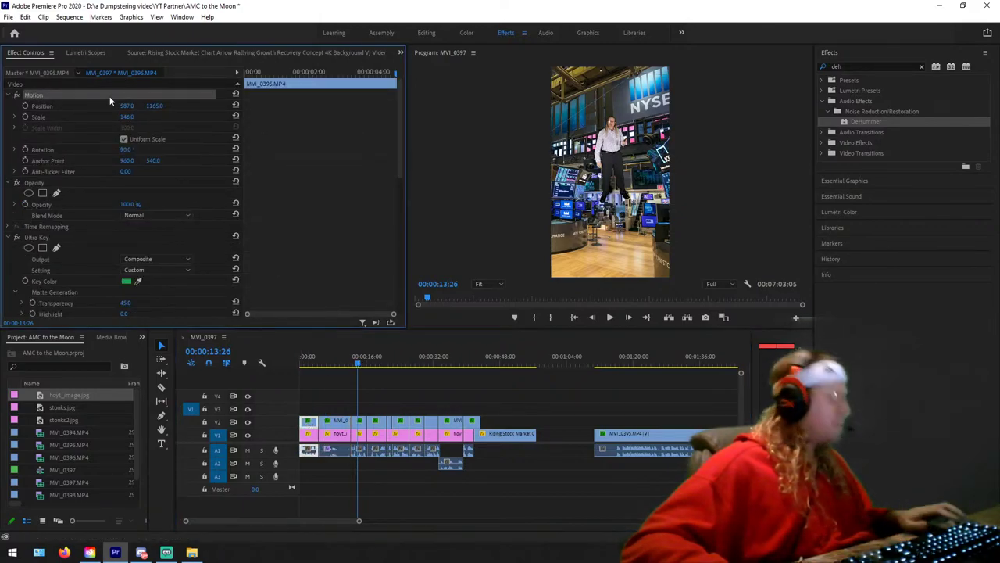
pyautogui.click(360, 421)
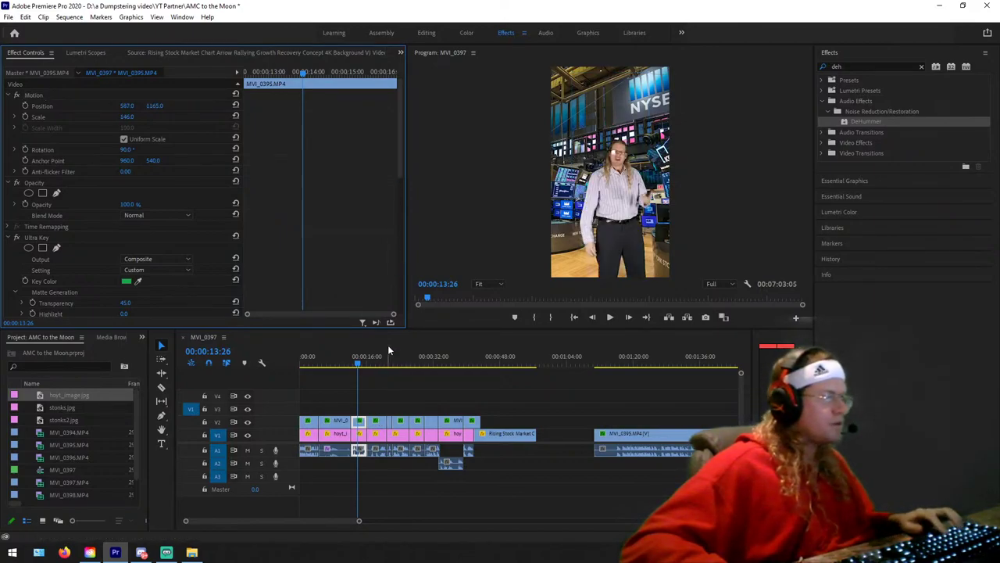
pyautogui.moveTo(370, 360); pyautogui.dragTo(389, 367)
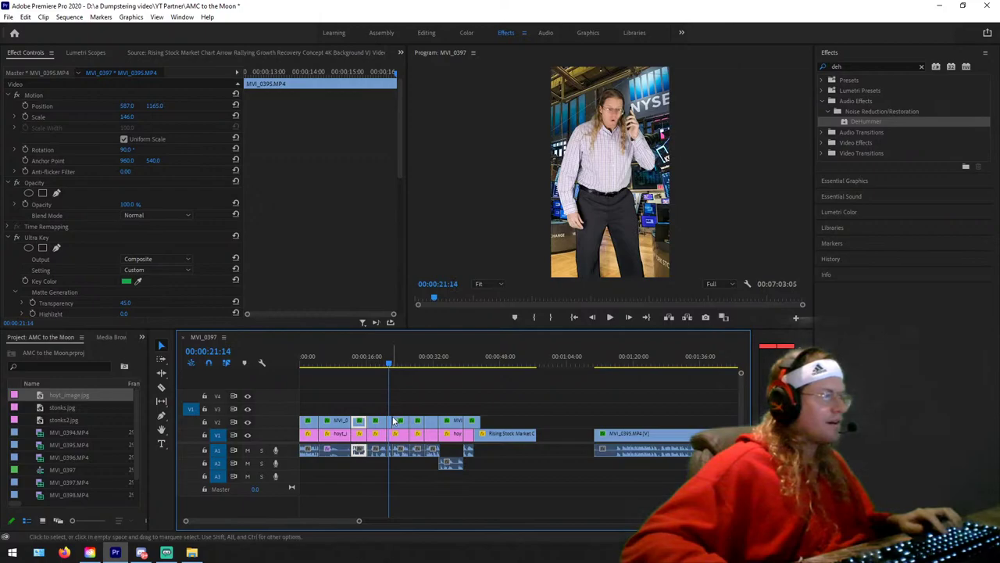
pyautogui.click(393, 422)
pyautogui.click(38, 92)
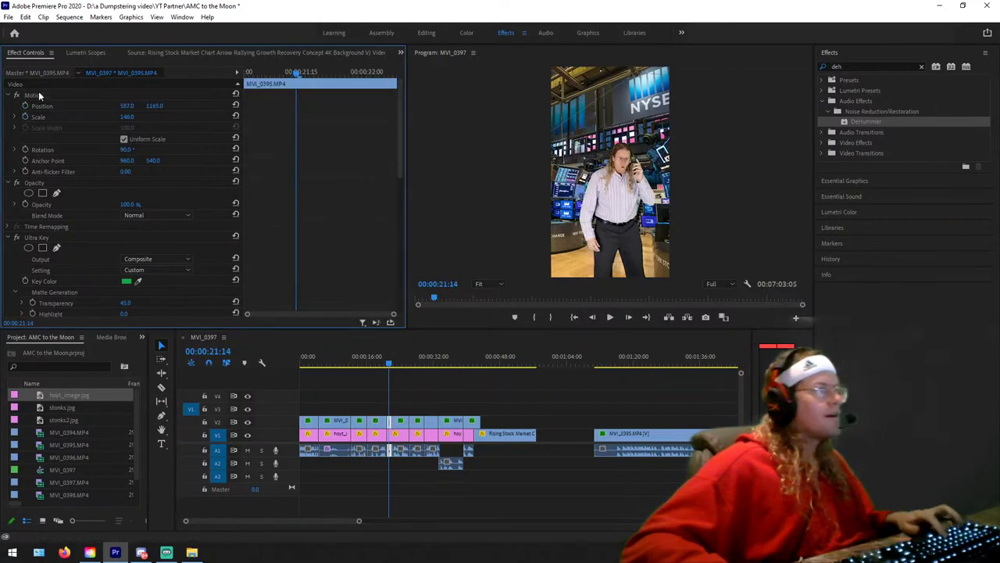
pyautogui.press('space')
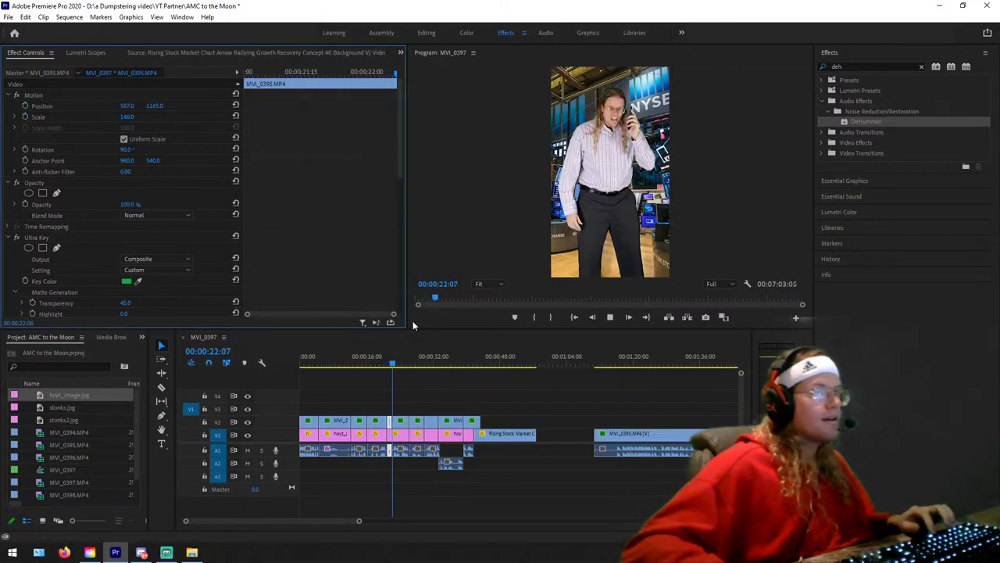
pyautogui.press('space')
pyautogui.click(402, 422)
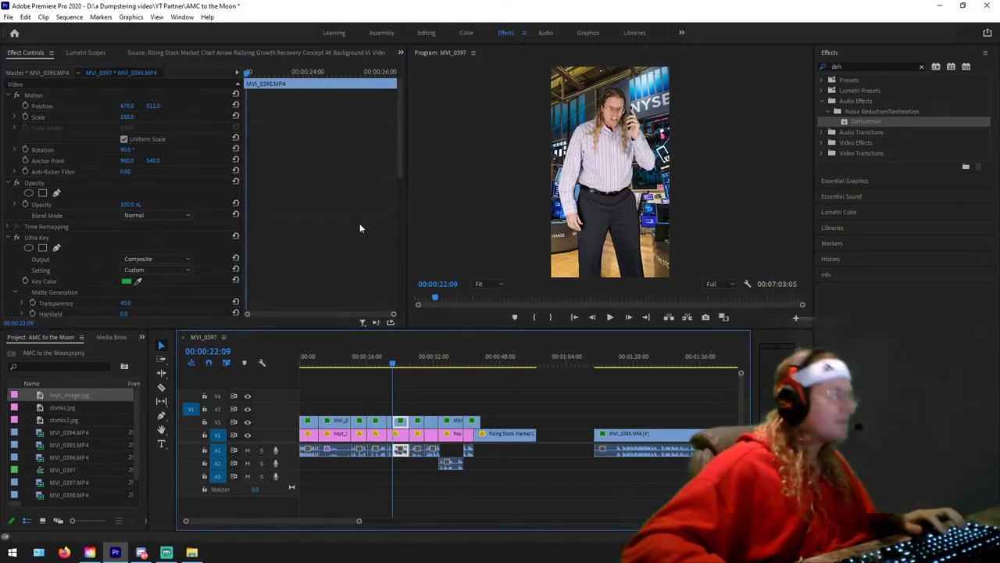
pyautogui.click(45, 96)
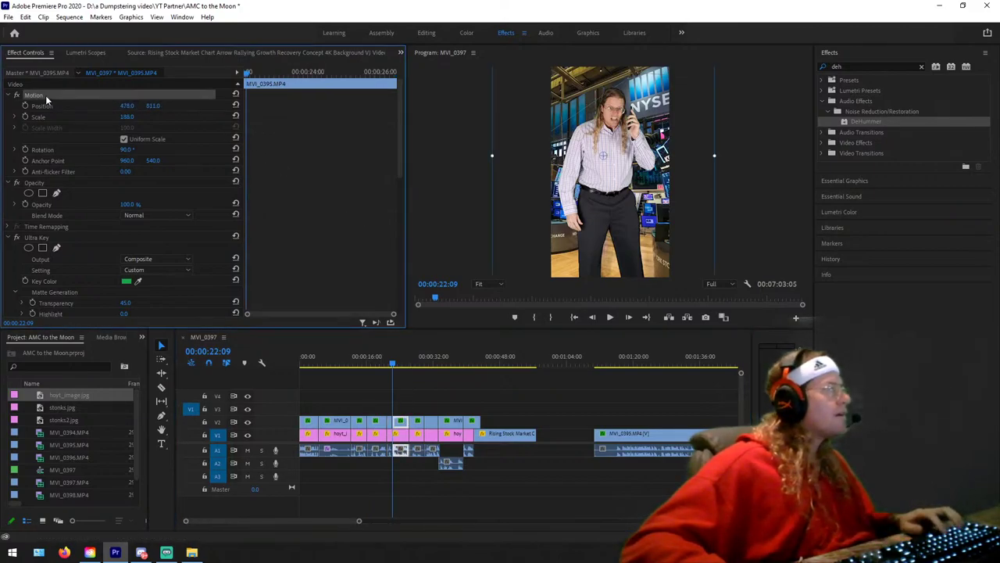
pyautogui.click(383, 365)
pyautogui.press('space')
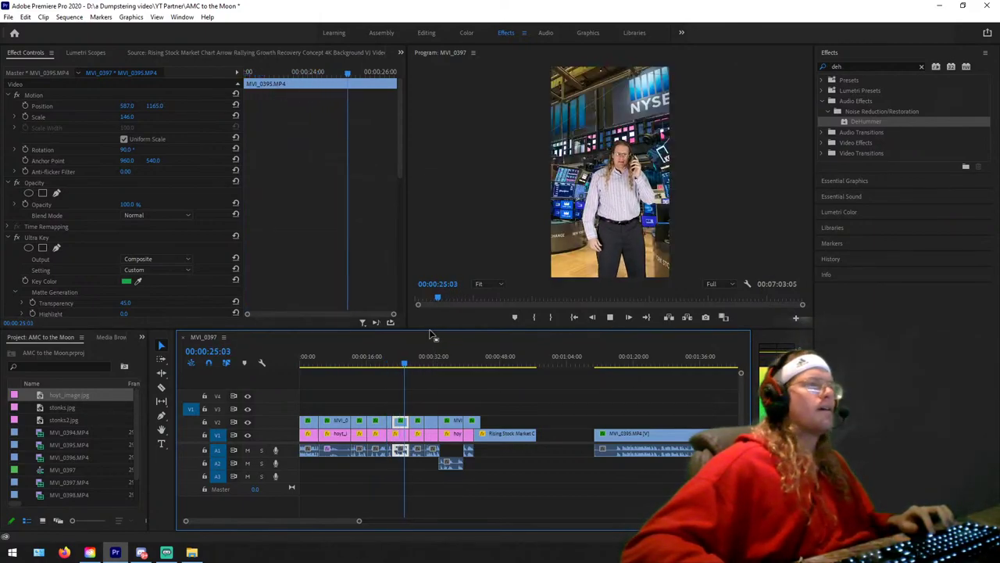
pyautogui.press('space')
# Step: Move the stonks2.jpg NYSE background up to position 129, 354
pyautogui.click(403, 434)
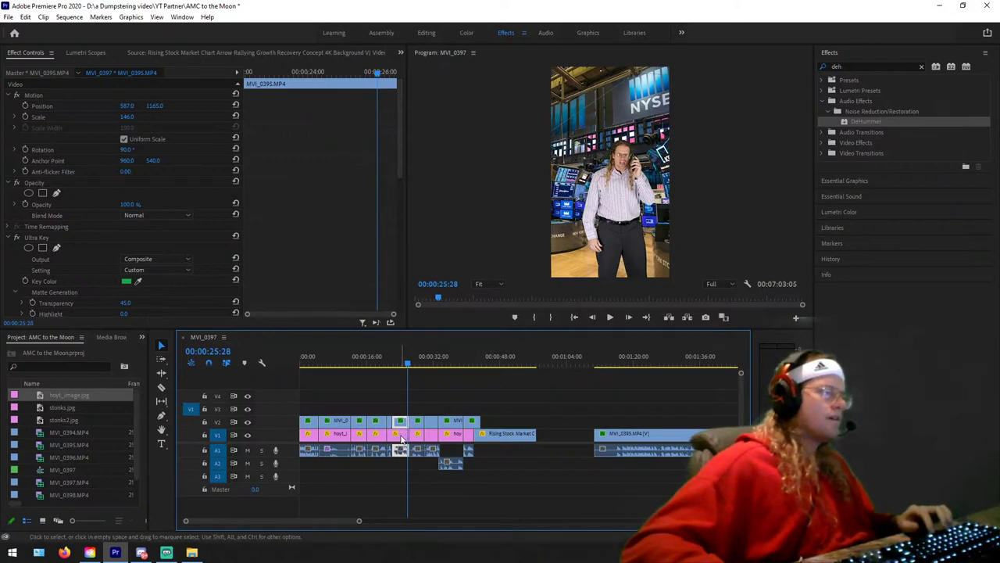
pyautogui.moveTo(153, 106); pyautogui.dragTo(244, 119)
pyautogui.moveTo(157, 110); pyautogui.dragTo(107, 110)
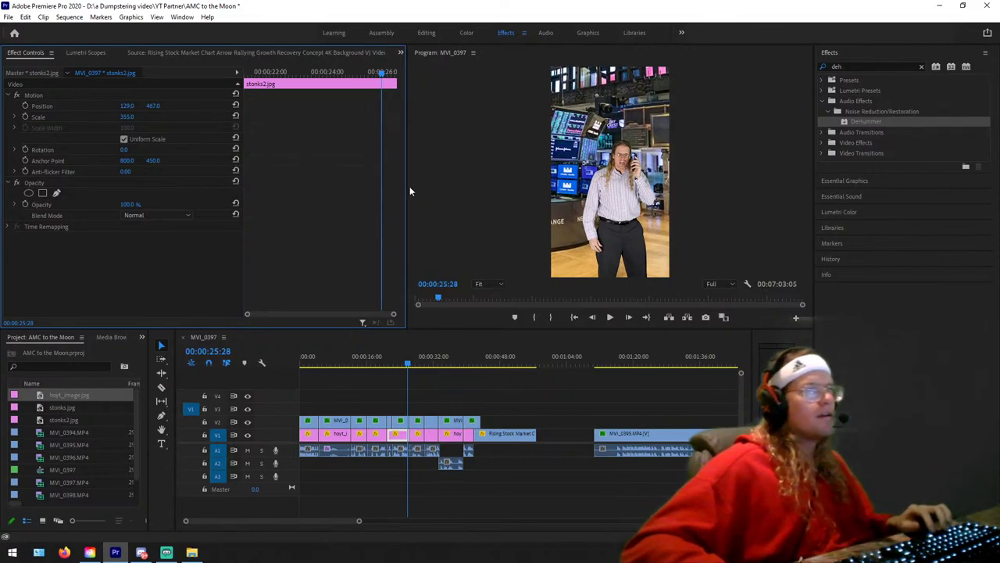
pyautogui.moveTo(156, 108); pyautogui.dragTo(168, 108)
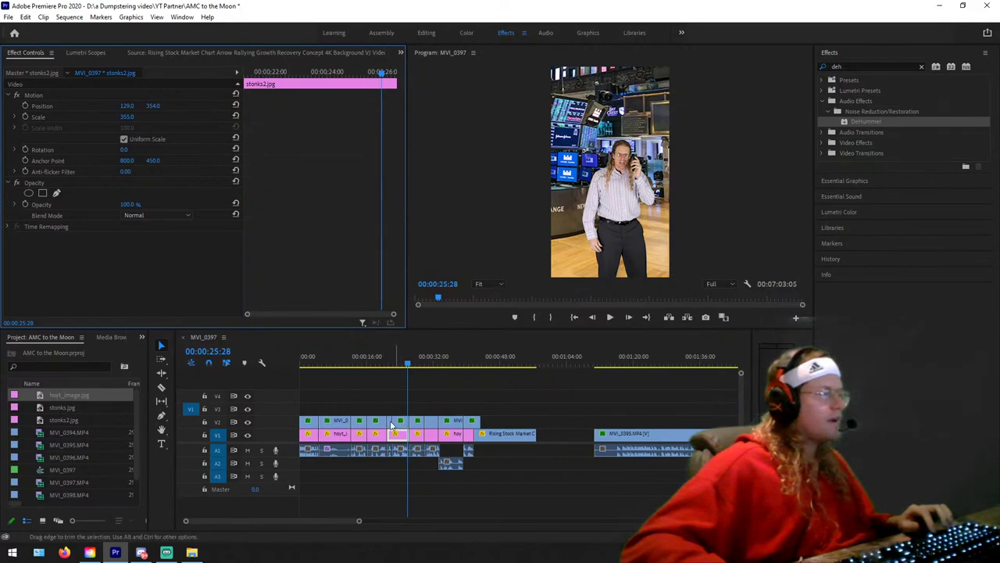
# Step: Paste stonks2's Motion settings (scale 355, position 129, 354) onto the opening stonks2 clip
pyautogui.click(304, 421)
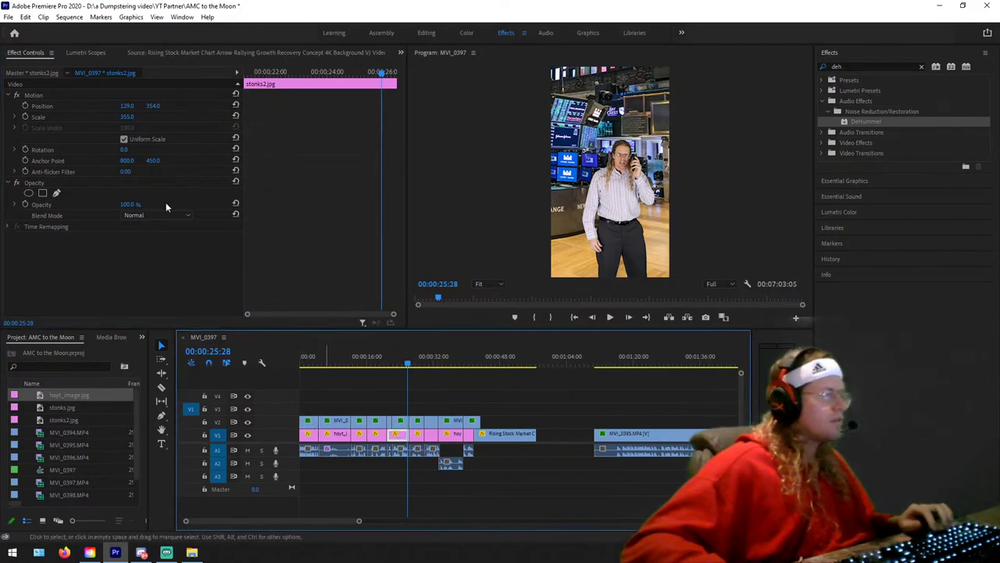
pyautogui.click(37, 91)
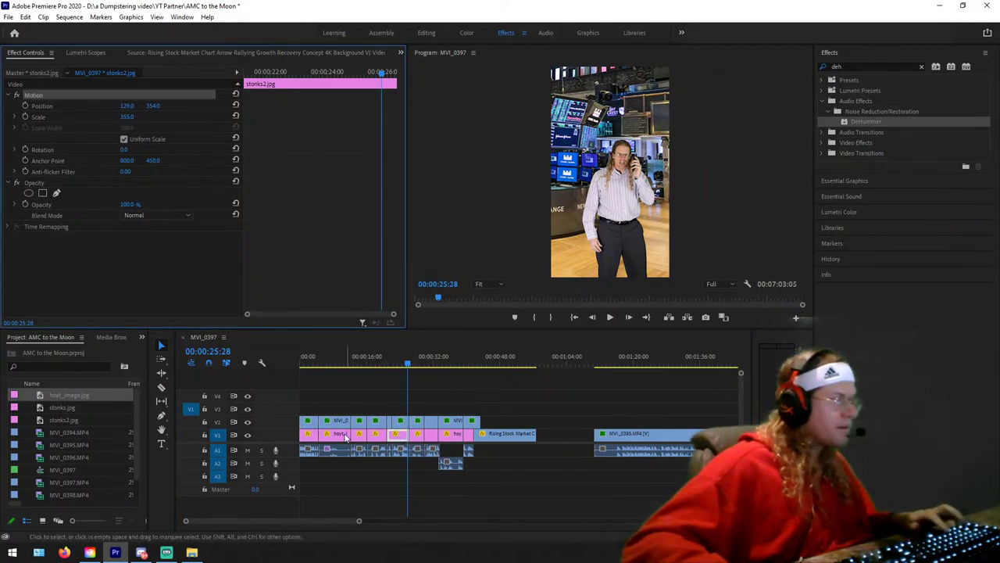
pyautogui.click(317, 394)
pyautogui.press('Home')
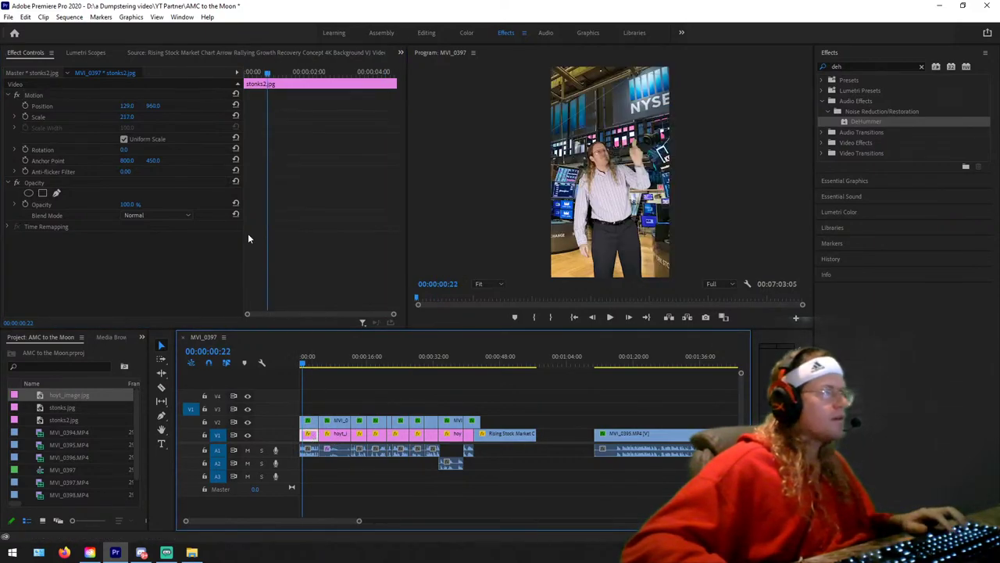
pyautogui.click(76, 94)
pyautogui.hotkey('ctrl', 'v')
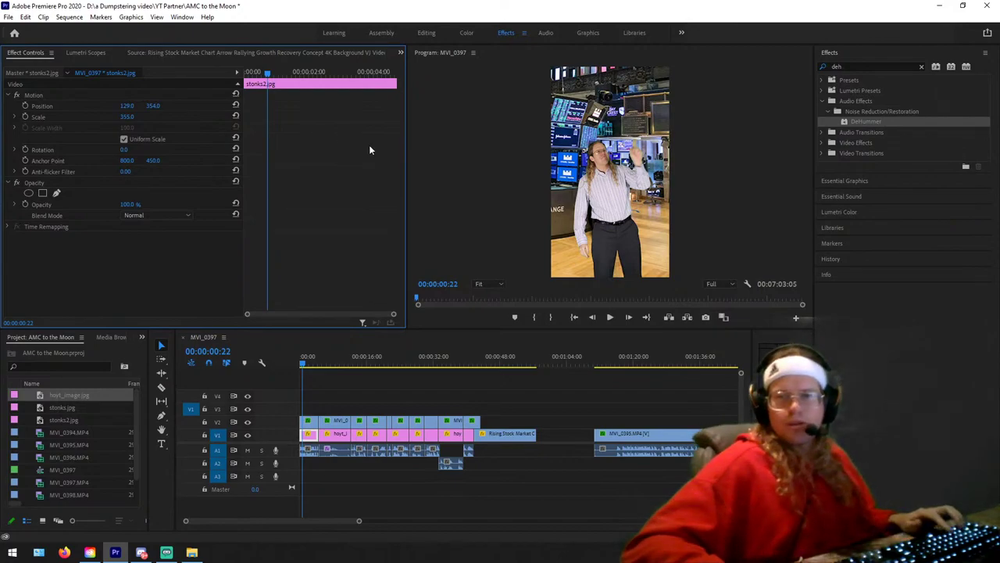
# Step: Shift the opening MVI_0395 keyed person left to position 660, 1037
pyautogui.click(309, 424)
pyautogui.moveTo(154, 107); pyautogui.dragTo(219, 112)
pyautogui.moveTo(125, 105); pyautogui.dragTo(111, 105)
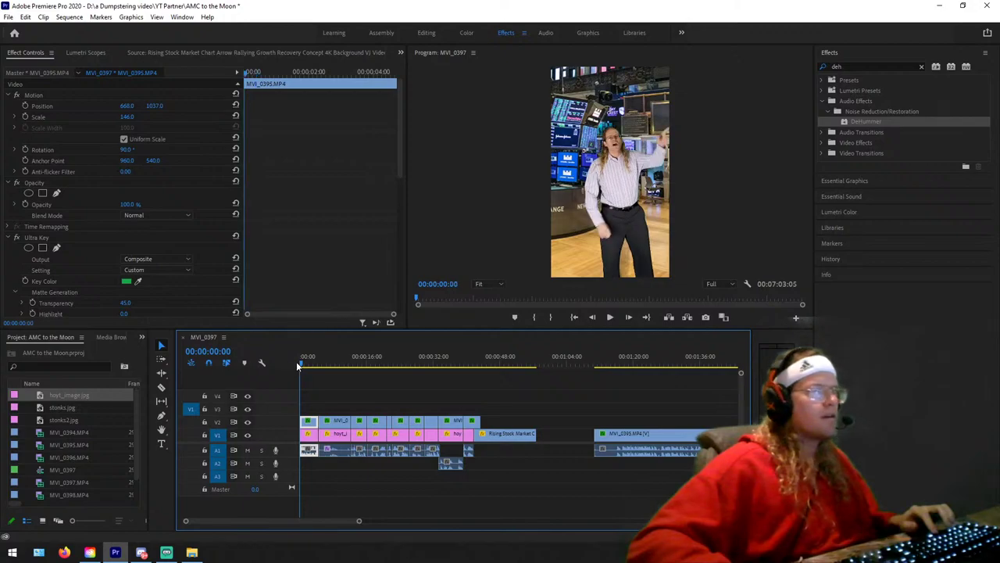
# Step: Shift the opening keyed MVI_0395 person left to Position X 578 and preview it
pyautogui.moveTo(307, 361); pyautogui.dragTo(287, 362)
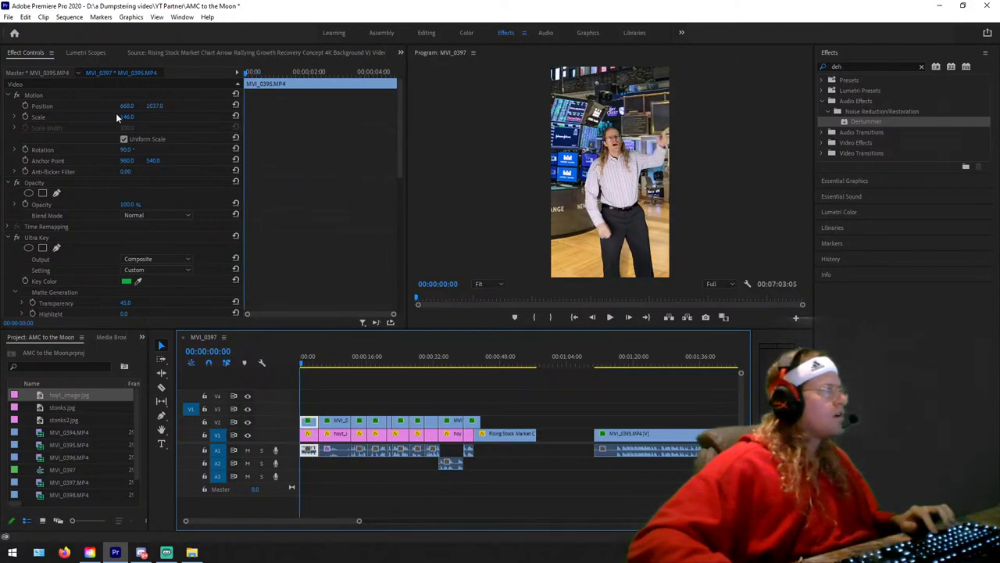
pyautogui.moveTo(127, 105); pyautogui.dragTo(65, 106)
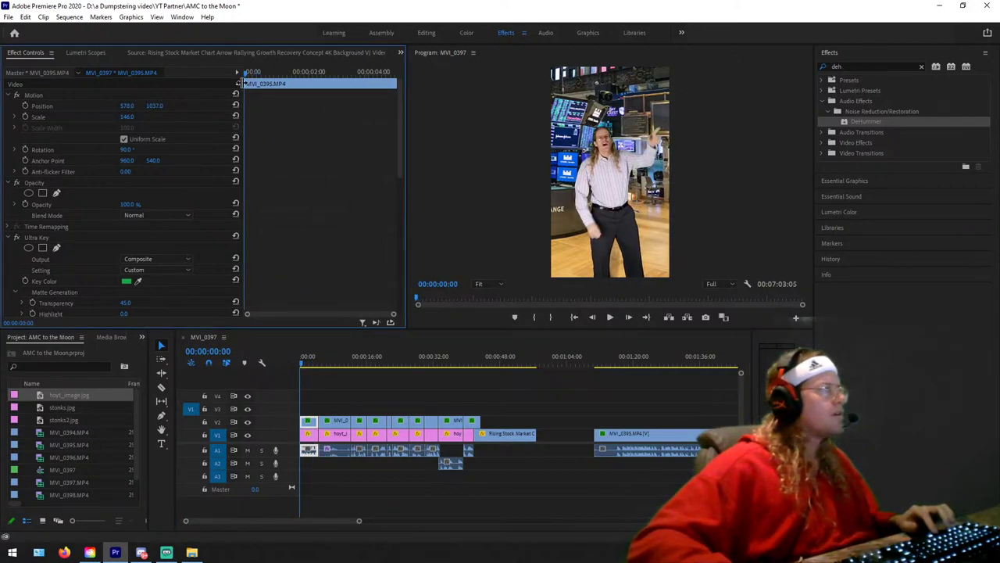
pyautogui.moveTo(241, 81); pyautogui.dragTo(401, 72)
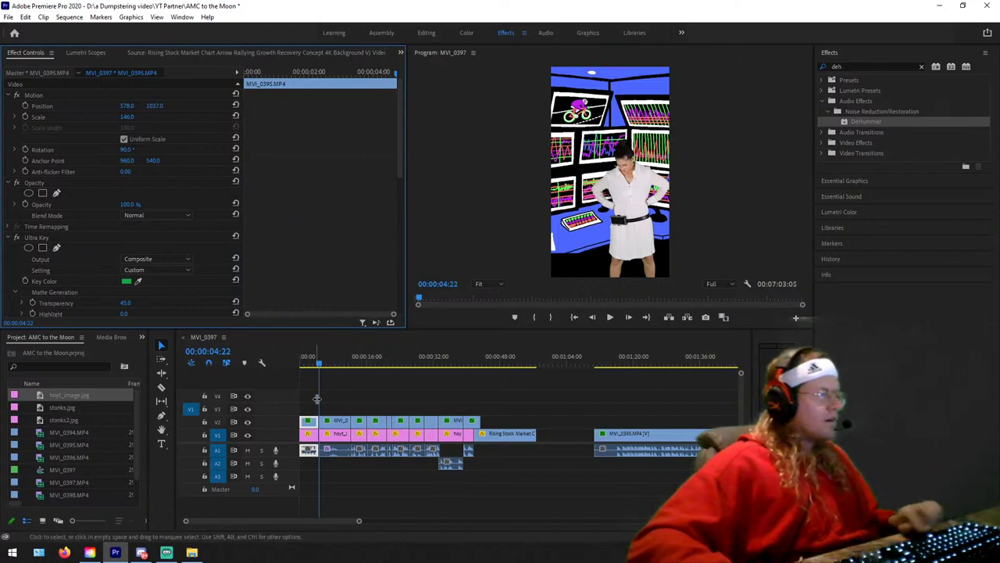
# Step: Enlarge the MVI_0396 woman over the cartoon trading room to scale 178 at Position Y 925
pyautogui.click(321, 366)
pyautogui.moveTo(321, 366); pyautogui.dragTo(345, 360)
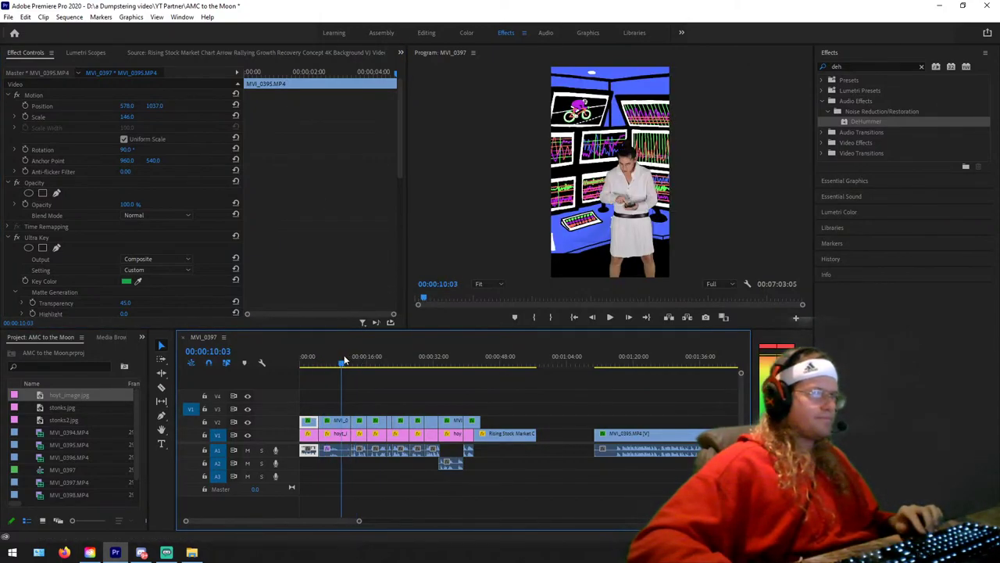
pyautogui.click(335, 421)
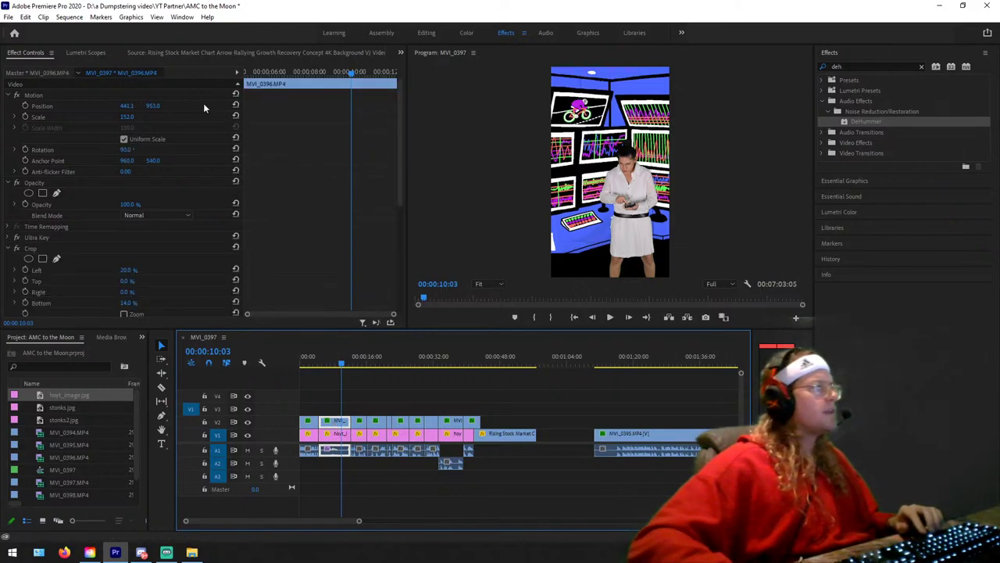
pyautogui.moveTo(125, 117); pyautogui.dragTo(78, 106)
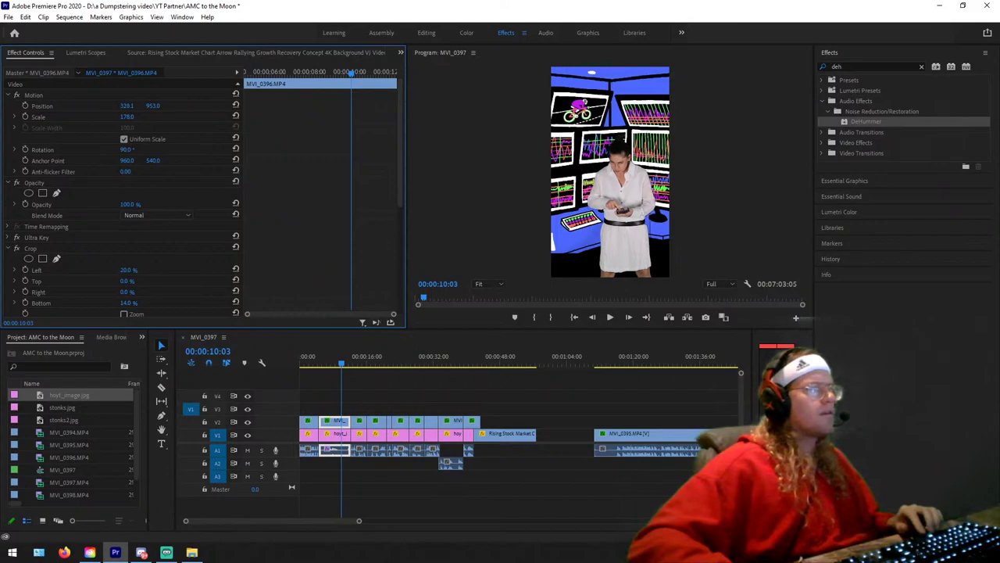
pyautogui.moveTo(152, 106)
pyautogui.mouseDown()
pyautogui.moveTo(136, 106)
pyautogui.moveTo(157, 105)
pyautogui.mouseUp()
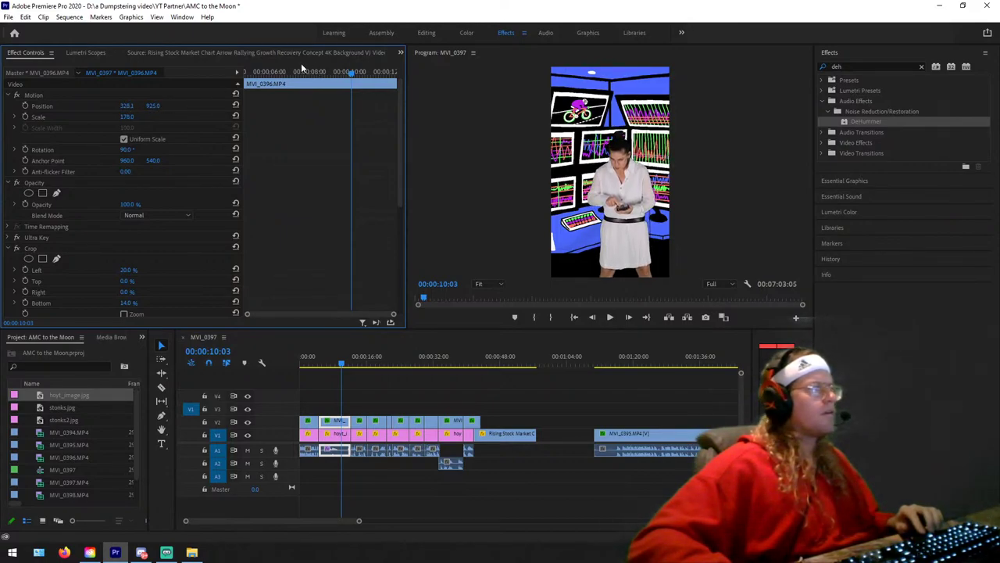
# Step: Play back the adjusted cartoon trading-room section, stopping at 13:24
pyautogui.moveTo(301, 67); pyautogui.dragTo(416, 75)
pyautogui.press('space')
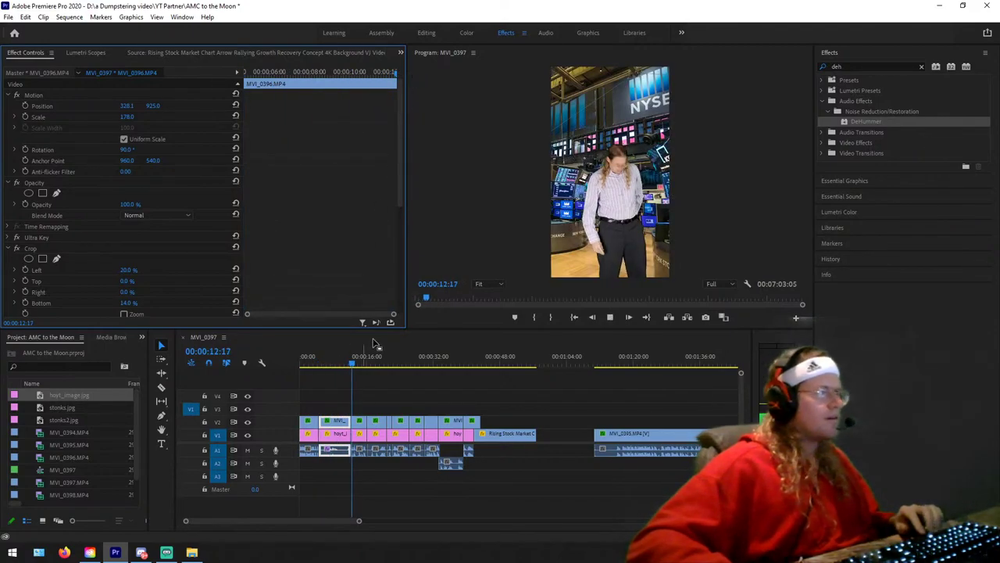
pyautogui.press('space')
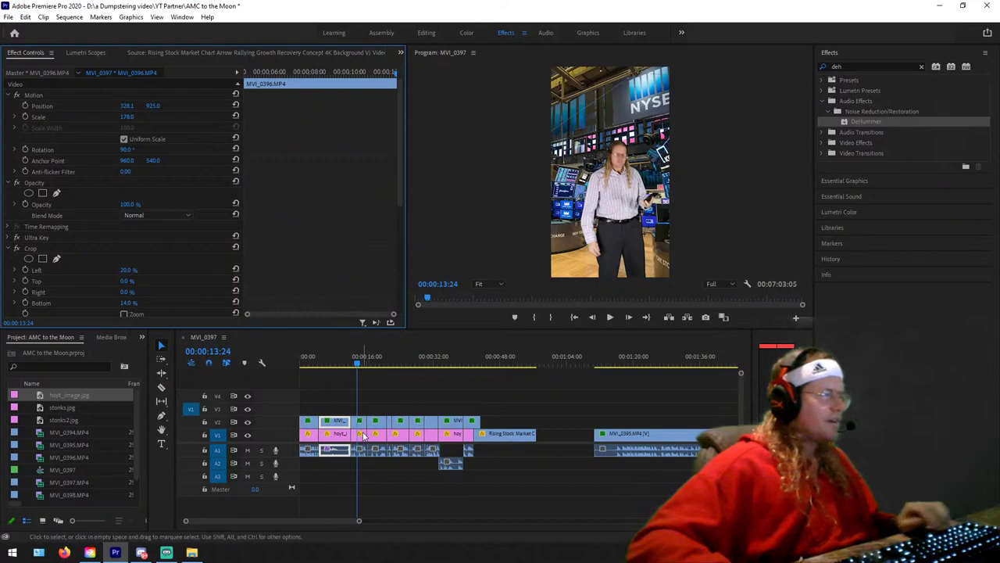
# Step: Adjust the Motion framing of the NYSE background image at 13:24
pyautogui.click(358, 434)
pyautogui.click(46, 97)
pyautogui.hotkey('ctrl', 'z')
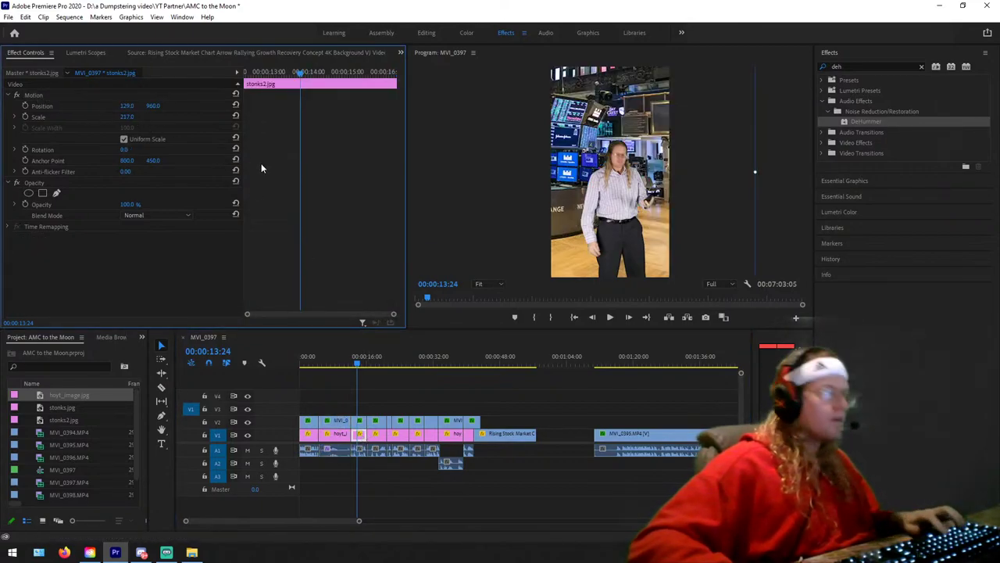
pyautogui.click(357, 426)
# Step: Copy the opening keyed clip's Motion and paste position 578, 1037 onto the short keyed clip
pyautogui.click(358, 422)
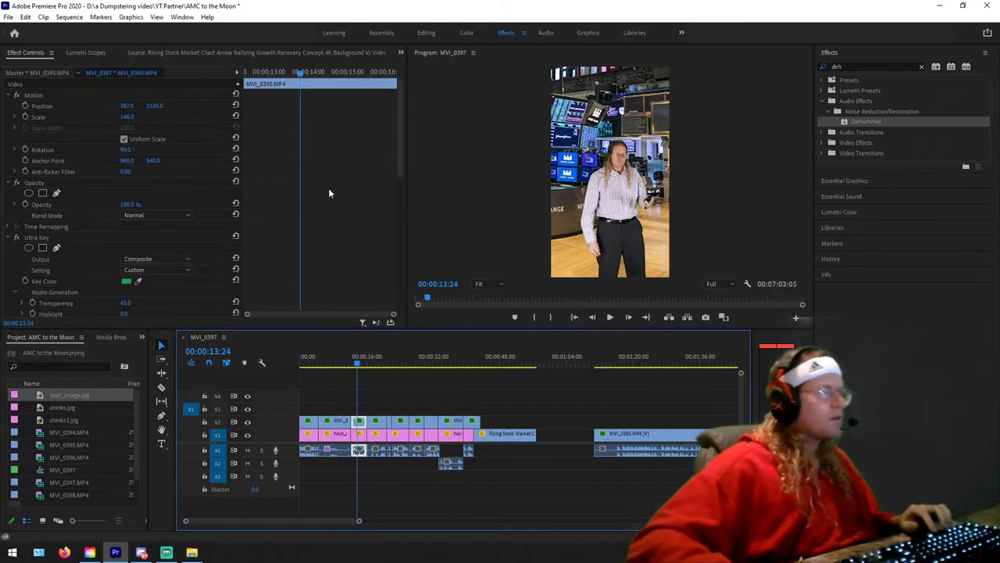
pyautogui.click(305, 422)
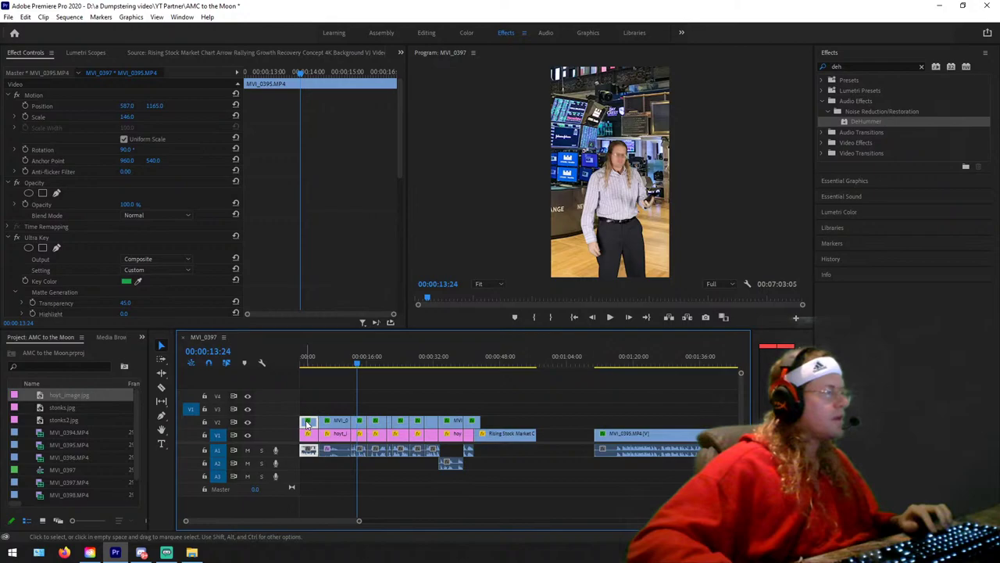
pyautogui.click(31, 97)
pyautogui.click(359, 422)
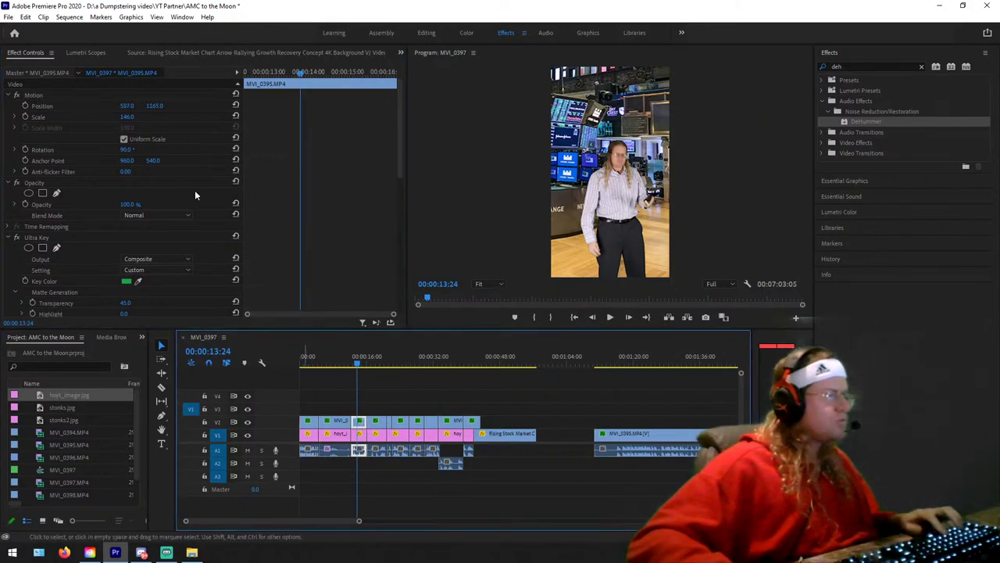
pyautogui.click(32, 94)
pyautogui.hotkey('ctrl', 'v')
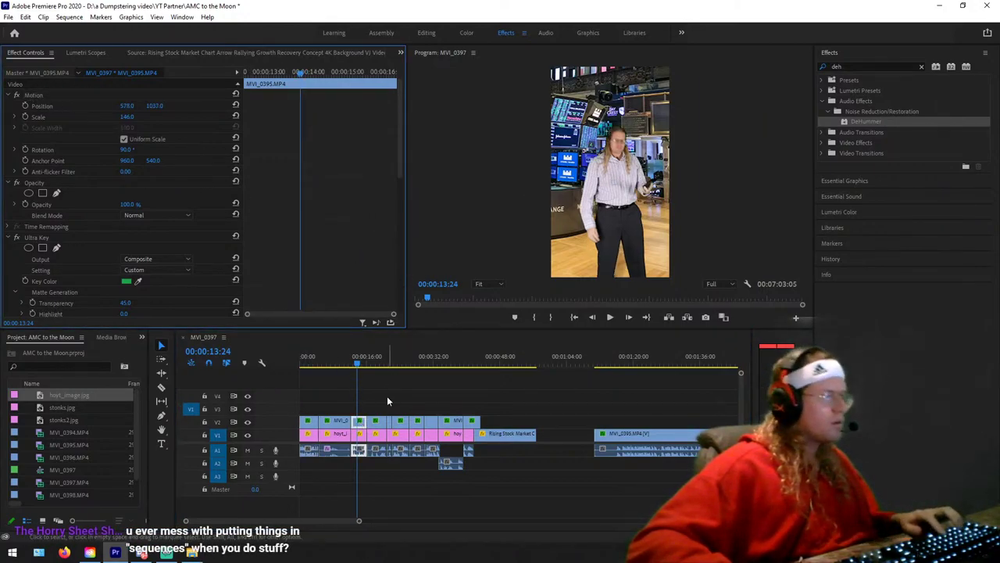
# Step: Paste position 578, 1037 and scale 146 onto the keyed person clips around 22 and 30 seconds
pyautogui.moveTo(373, 356); pyautogui.dragTo(396, 355)
pyautogui.click(390, 422)
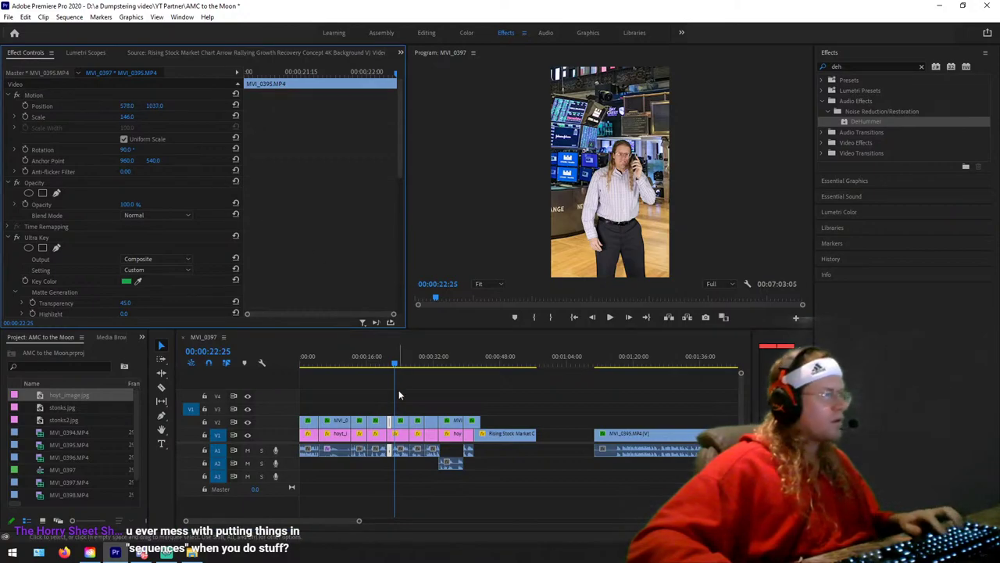
pyautogui.click(399, 421)
pyautogui.click(39, 94)
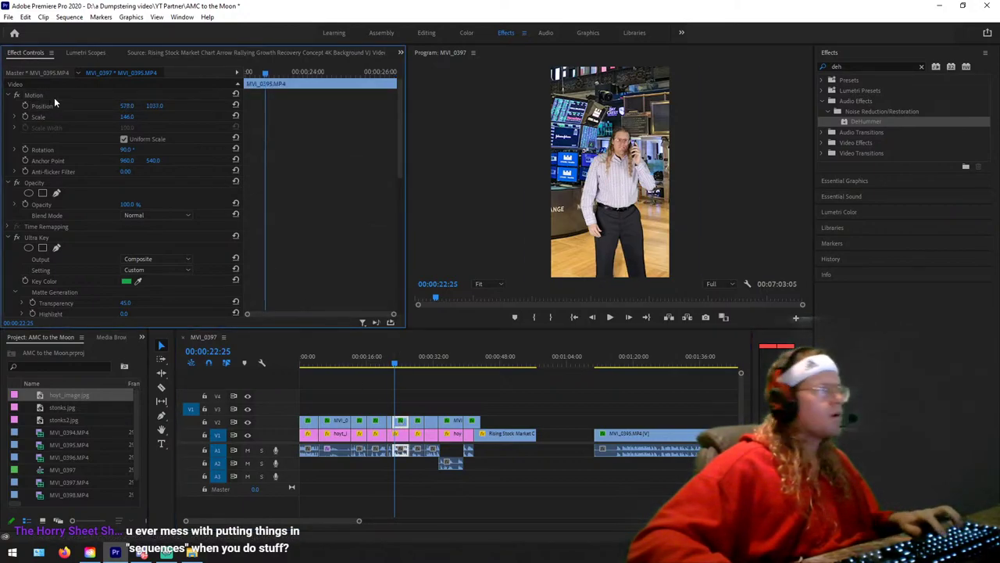
pyautogui.moveTo(401, 370); pyautogui.dragTo(427, 370)
pyautogui.click(430, 422)
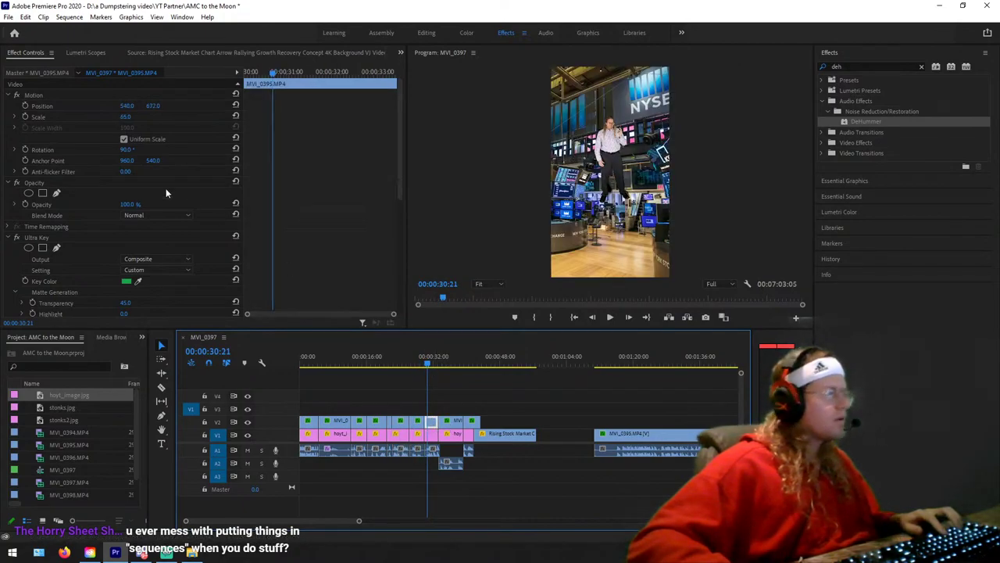
pyautogui.hotkey('ctrl', 'v')
pyautogui.moveTo(431, 365); pyautogui.dragTo(469, 365)
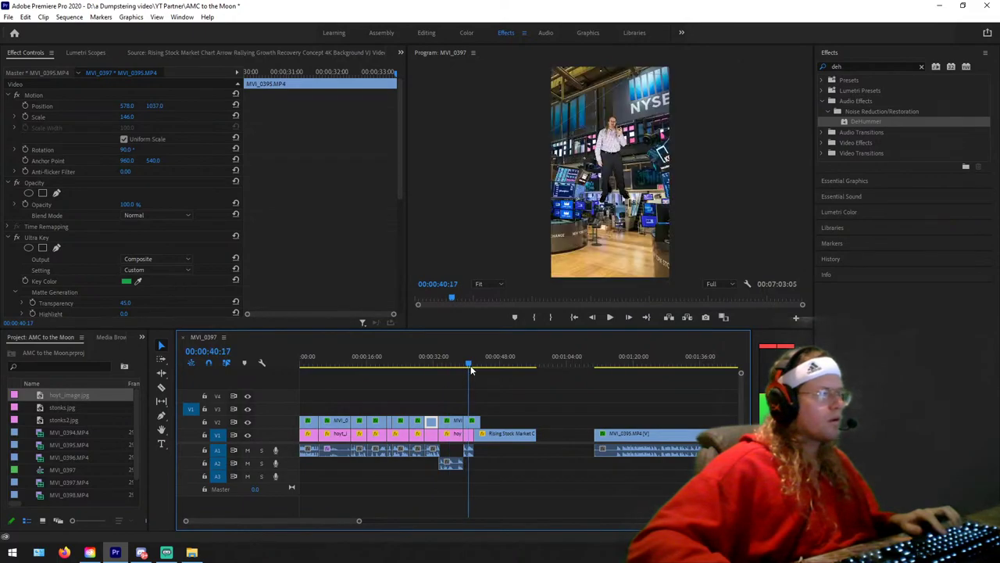
pyautogui.click(484, 422)
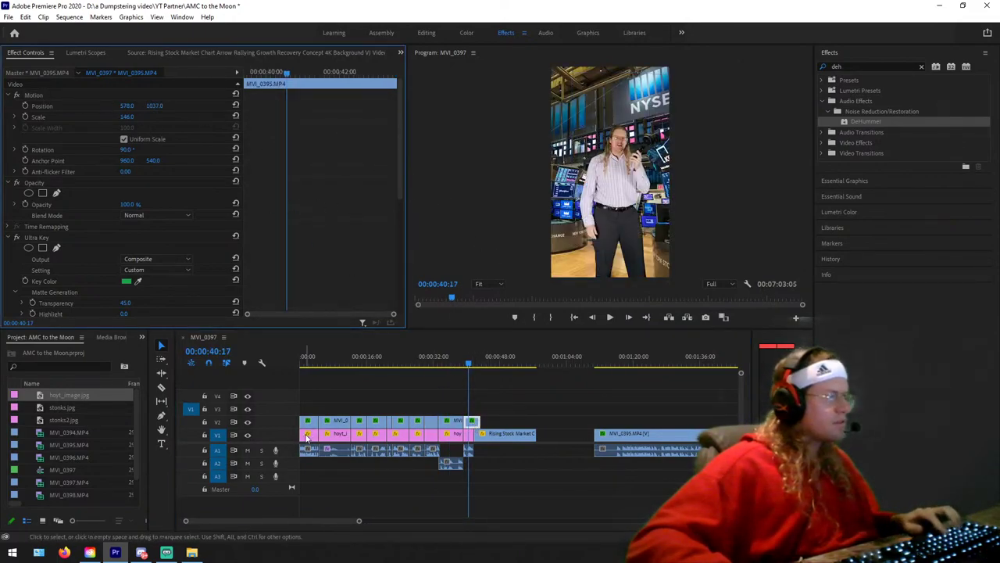
# Step: Paste position 129, 354 and scale 355 from the first stonks2.jpg onto the later stonks2.jpg backgrounds
pyautogui.click(306, 436)
pyautogui.click(42, 94)
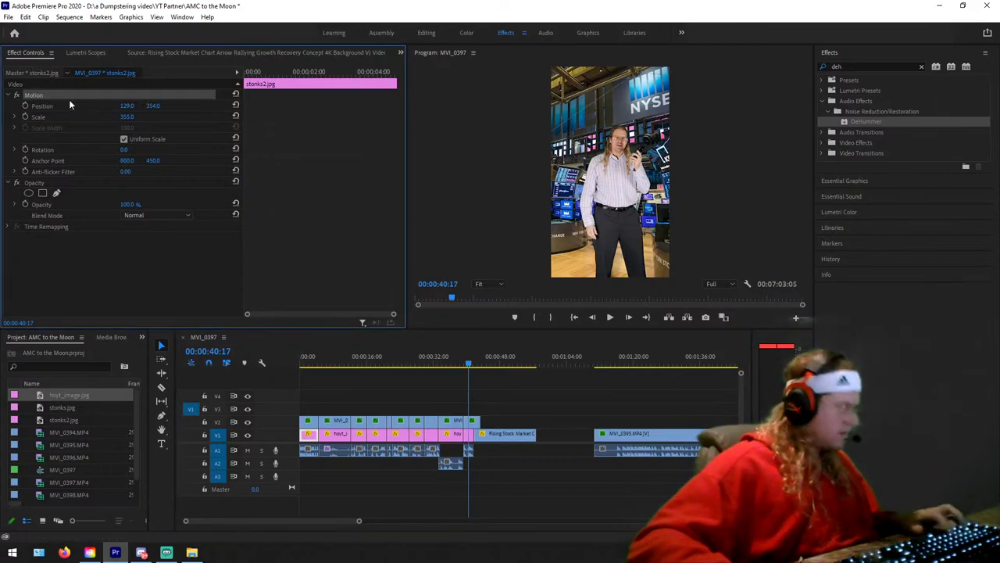
pyautogui.click(467, 435)
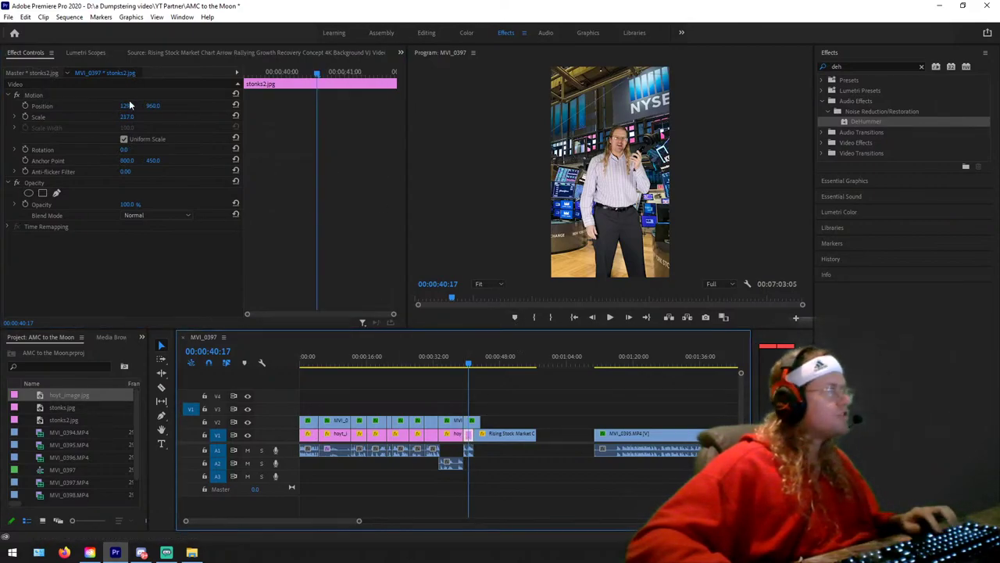
pyautogui.click(36, 95)
pyautogui.hotkey('ctrl', 'v')
pyautogui.moveTo(447, 353); pyautogui.dragTo(429, 353)
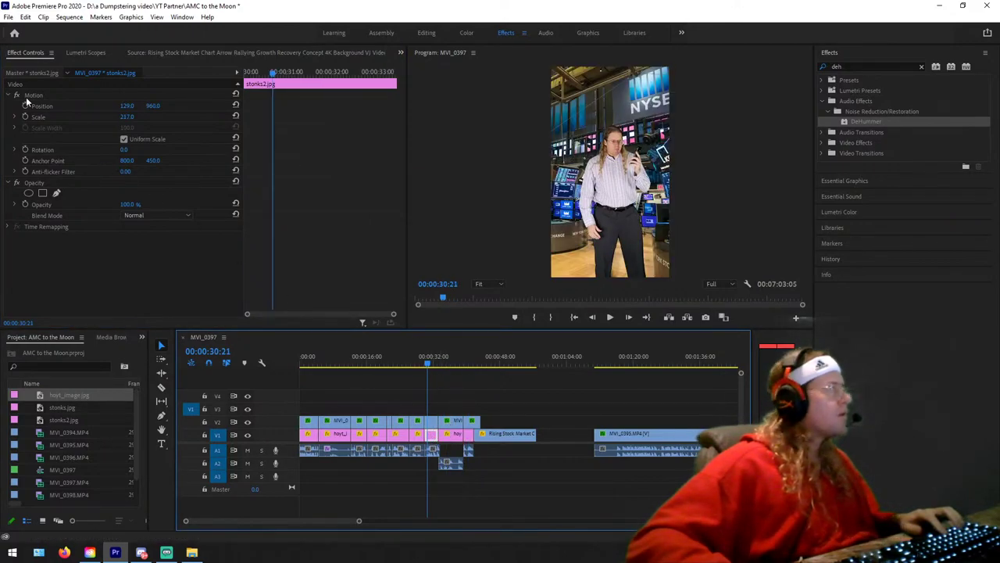
pyautogui.hotkey('ctrl', 'v')
pyautogui.moveTo(415, 353); pyautogui.dragTo(332, 358)
# Step: Copy the first MVI_0396 clip's Motion and apply position 328.1, 925, scale 178 to later cartoon-room person clips
pyautogui.click(49, 93)
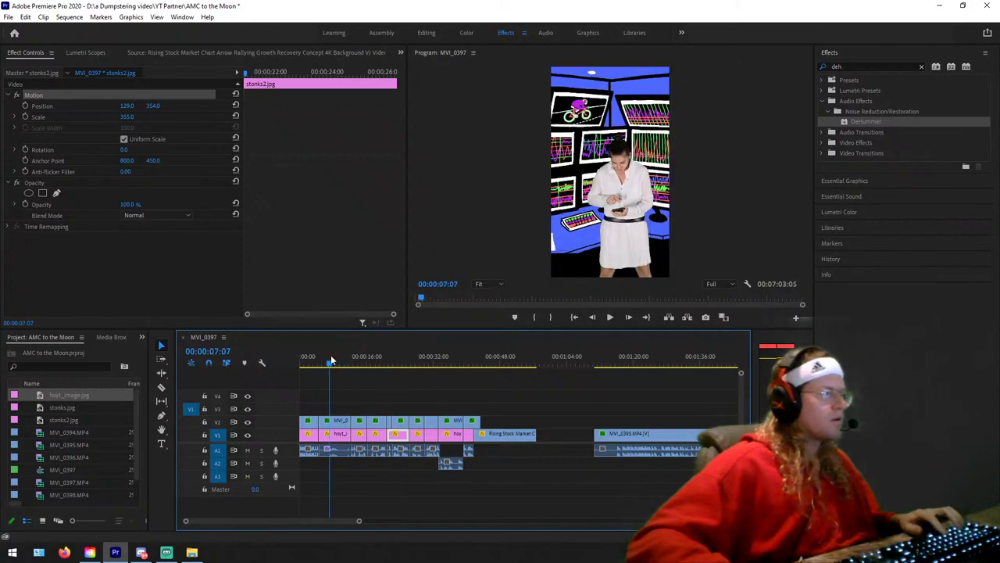
pyautogui.click(334, 421)
pyautogui.click(31, 96)
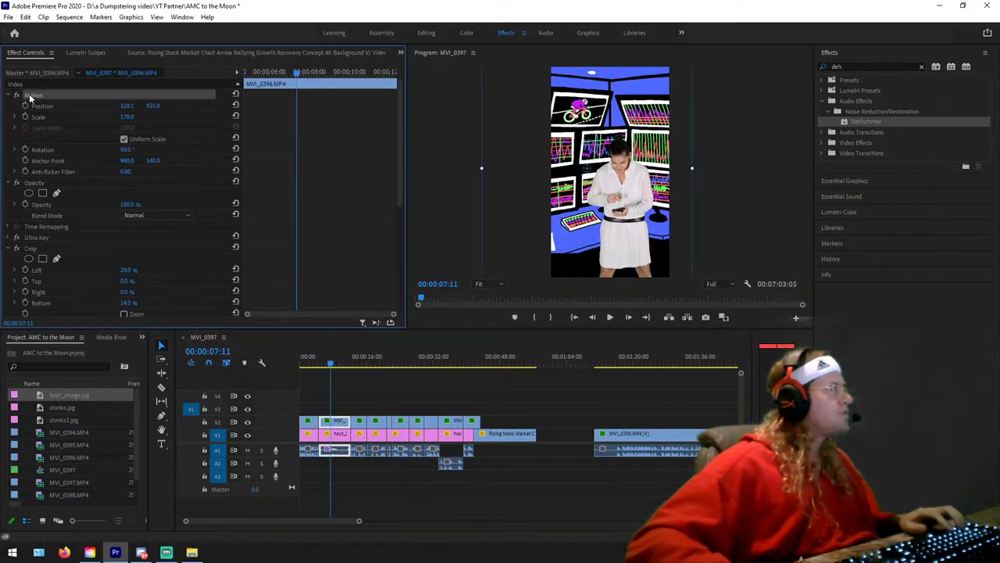
pyautogui.moveTo(331, 359); pyautogui.dragTo(377, 366)
pyautogui.click(377, 422)
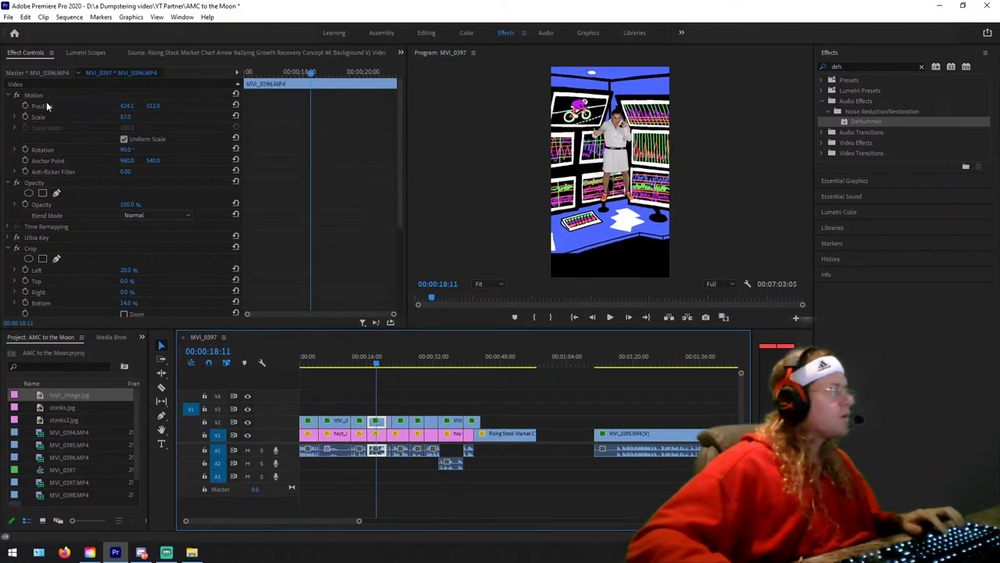
pyautogui.moveTo(376, 364); pyautogui.dragTo(416, 370)
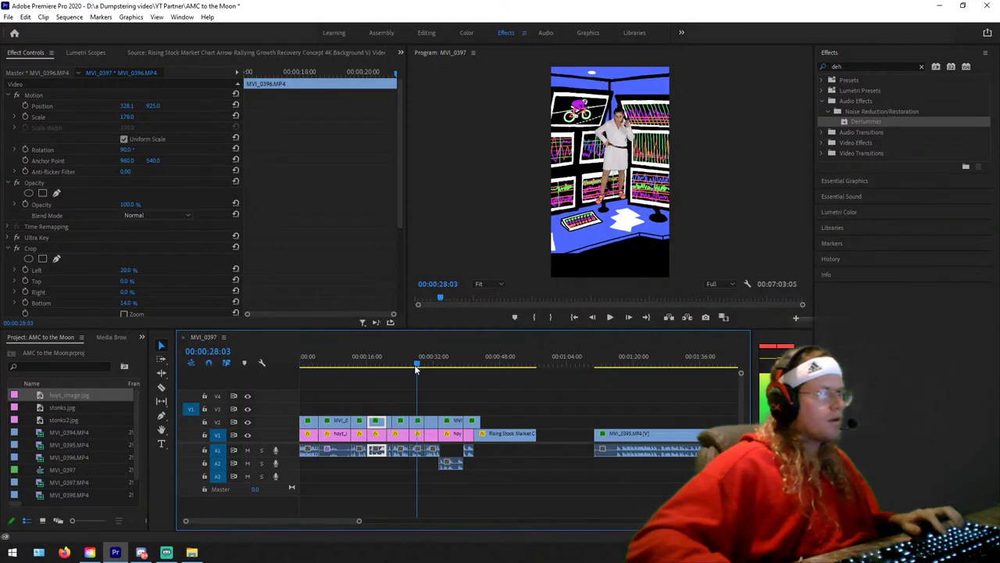
pyautogui.click(418, 422)
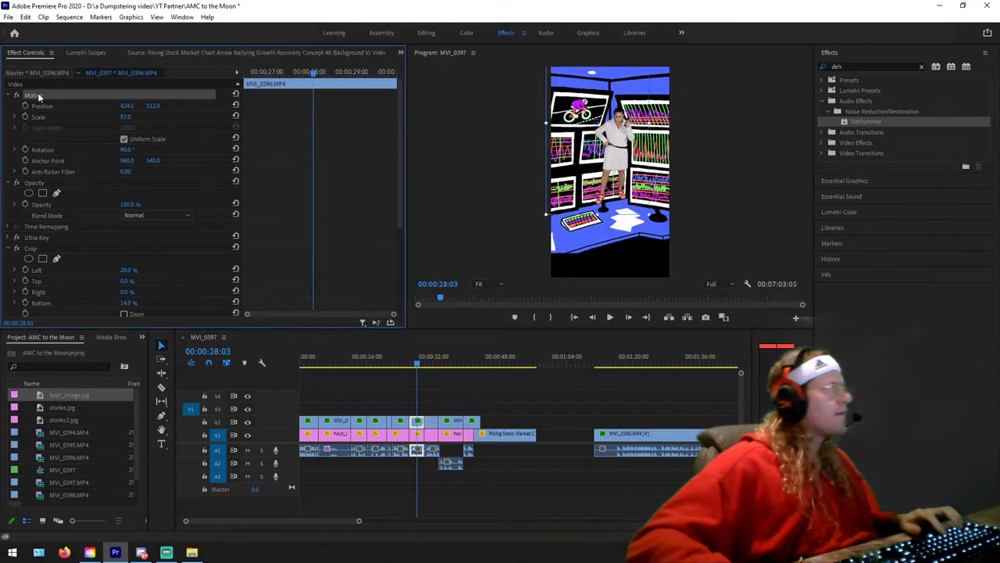
pyautogui.moveTo(417, 366); pyautogui.dragTo(458, 370)
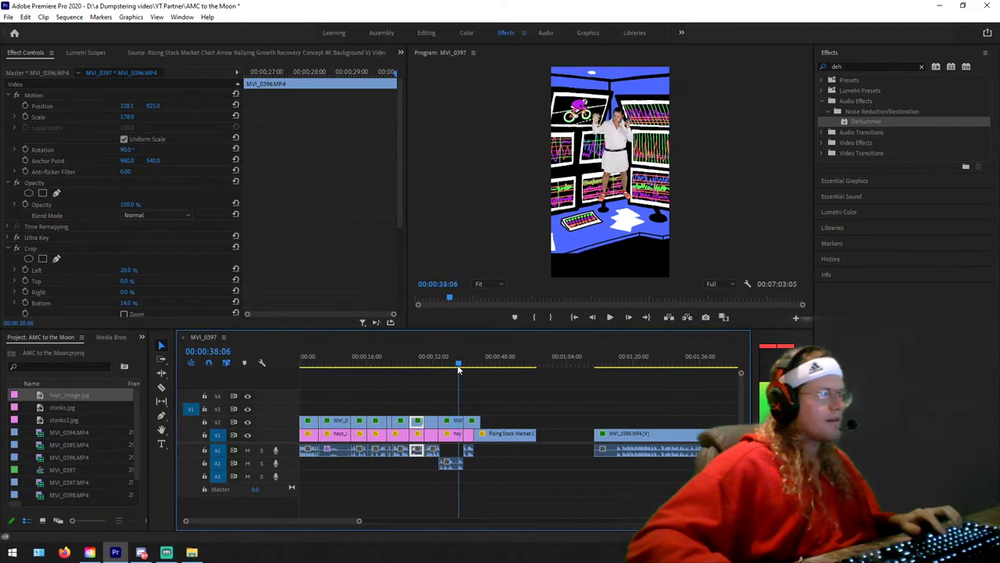
pyautogui.click(449, 421)
pyautogui.press('Down')
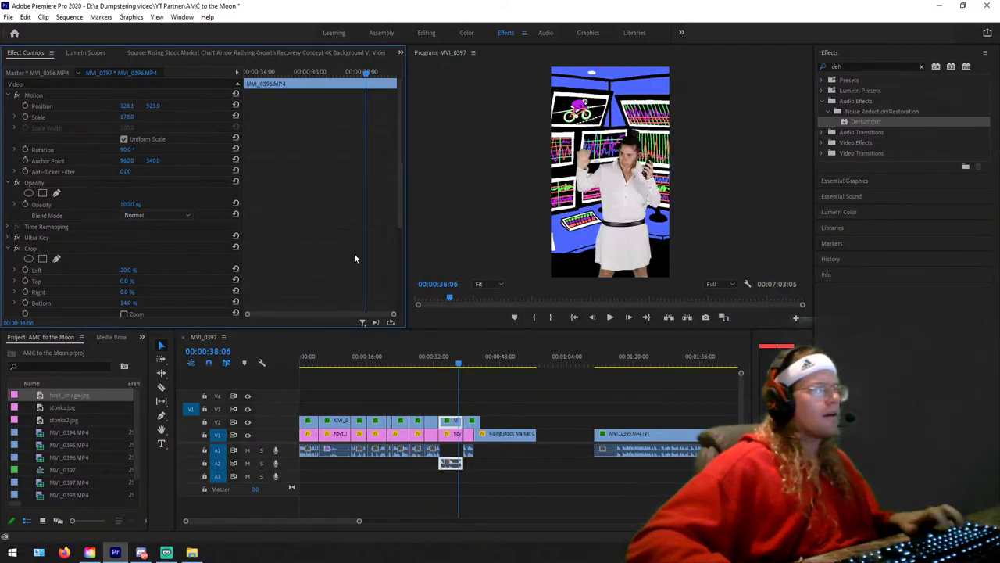
pyautogui.moveTo(460, 365); pyautogui.dragTo(497, 367)
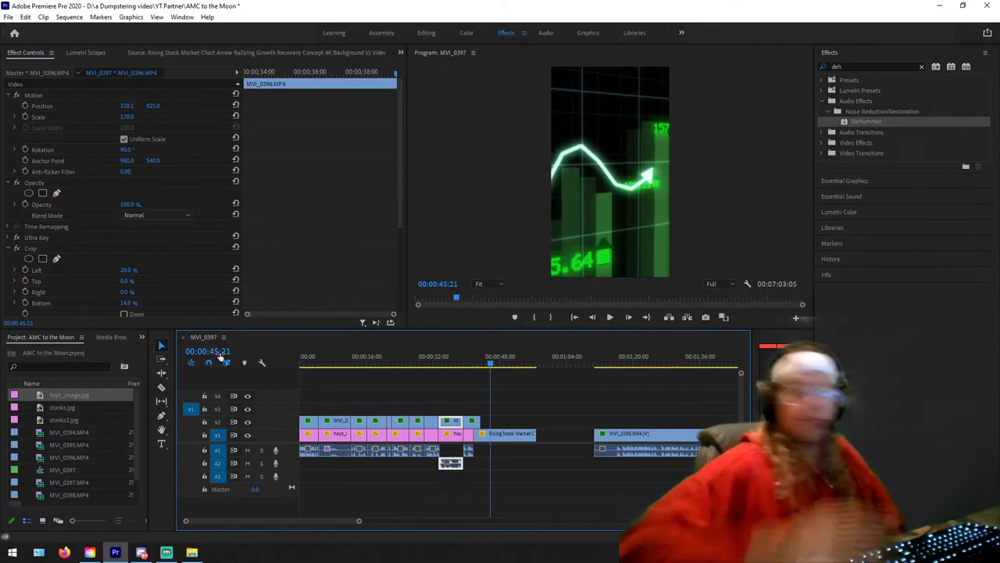
# Step: Save the project, then play from about 40 seconds and select the keyed person over the stock chart
pyautogui.click(8, 16)
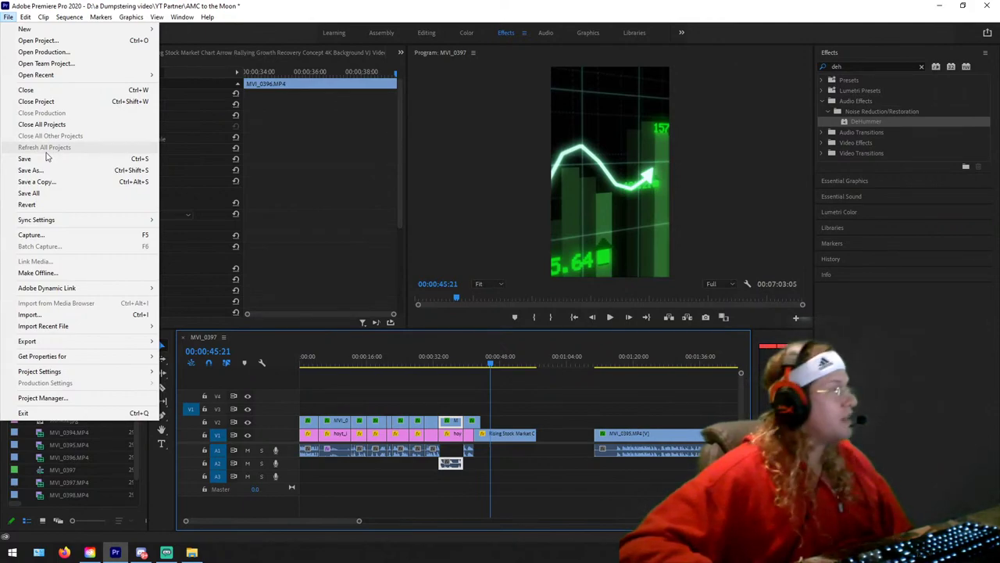
pyautogui.click(45, 159)
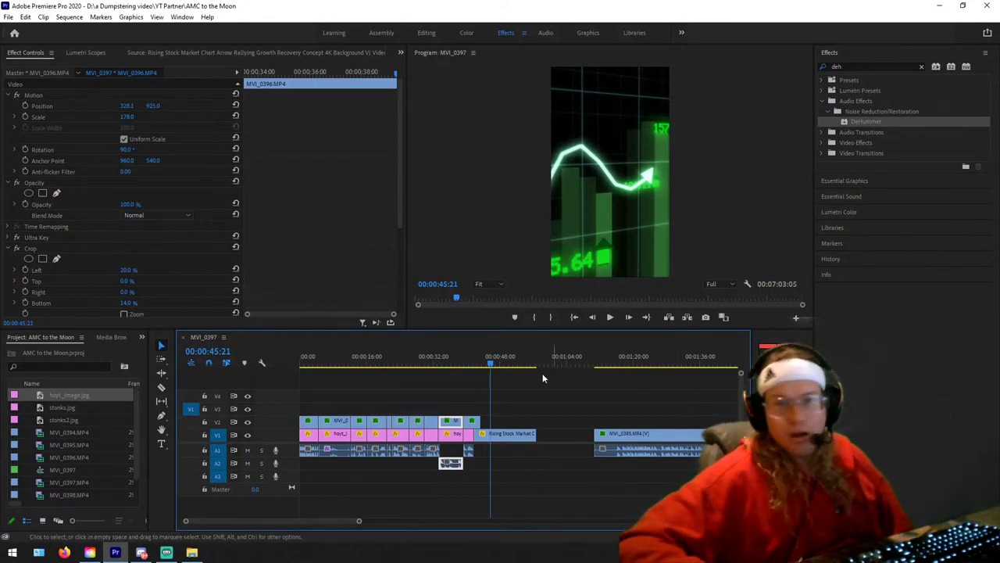
pyautogui.moveTo(477, 363); pyautogui.dragTo(442, 368)
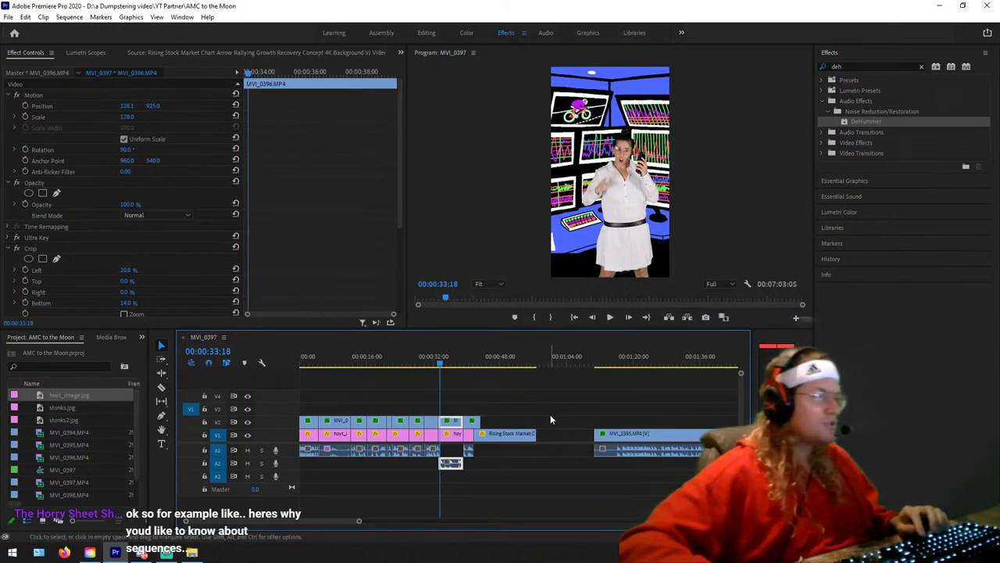
pyautogui.moveTo(442, 361); pyautogui.dragTo(466, 361)
pyautogui.press('space')
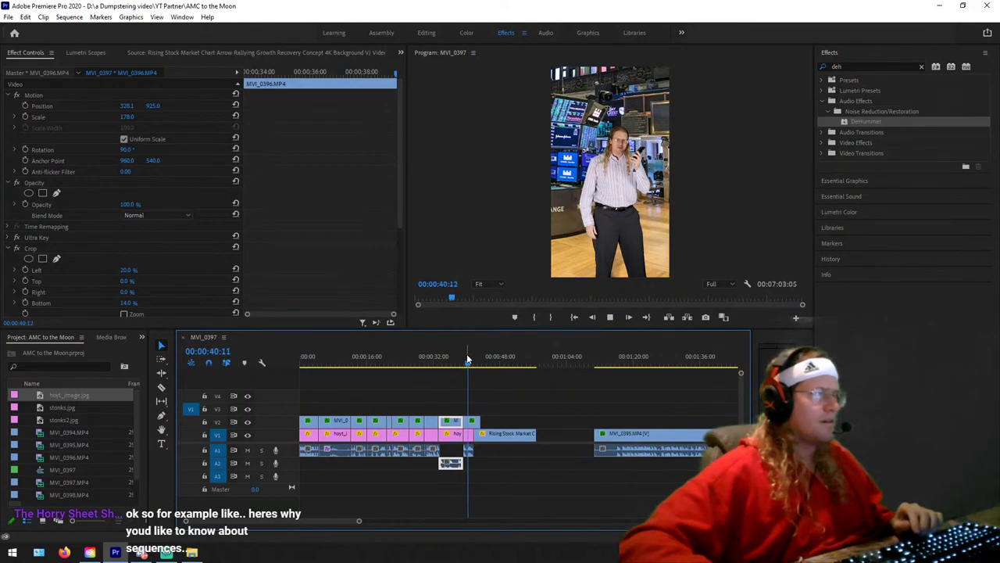
pyautogui.press('space')
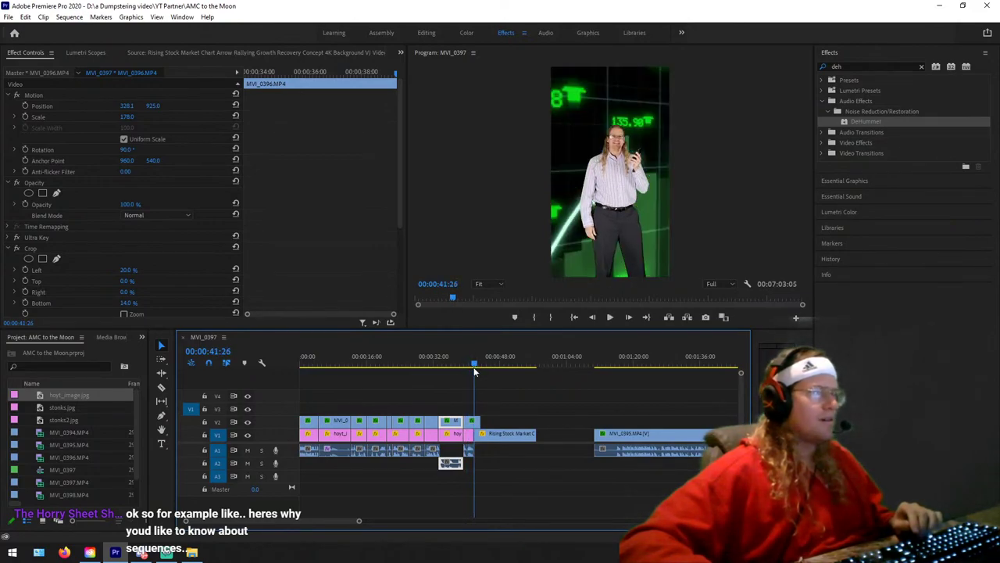
pyautogui.click(472, 421)
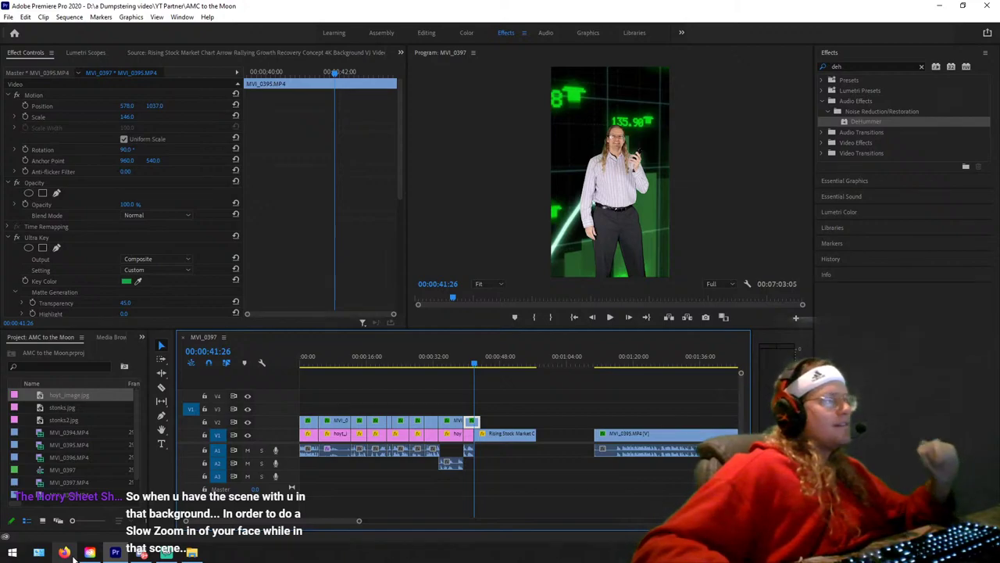
pyautogui.click(64, 551)
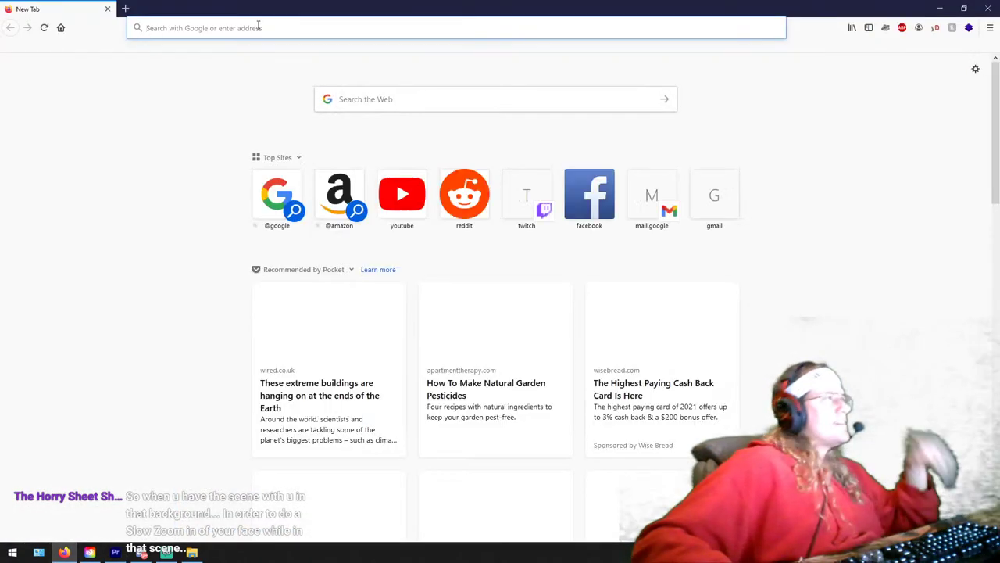
pyautogui.click(258, 27)
pyautogui.click(404, 194)
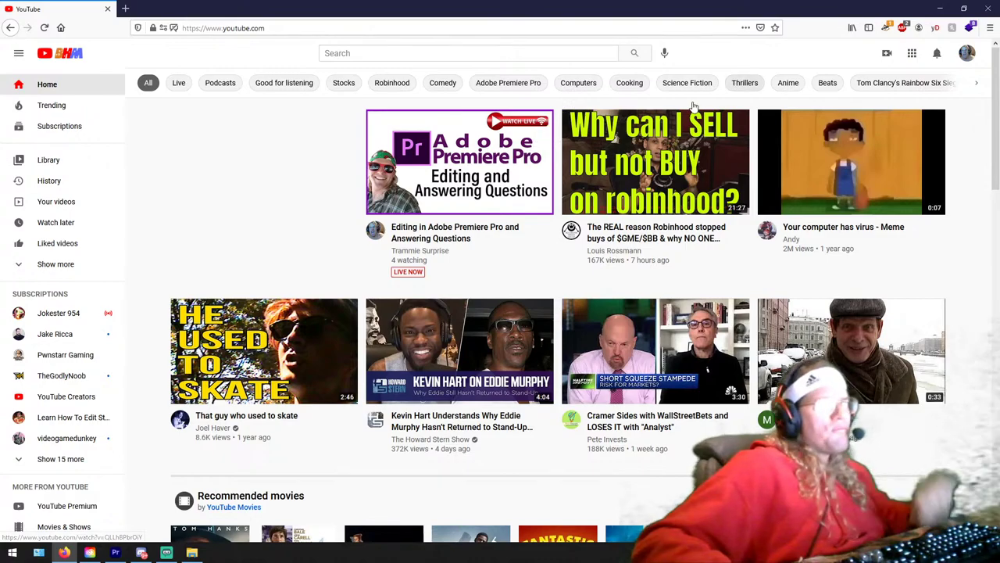
pyautogui.click(542, 52)
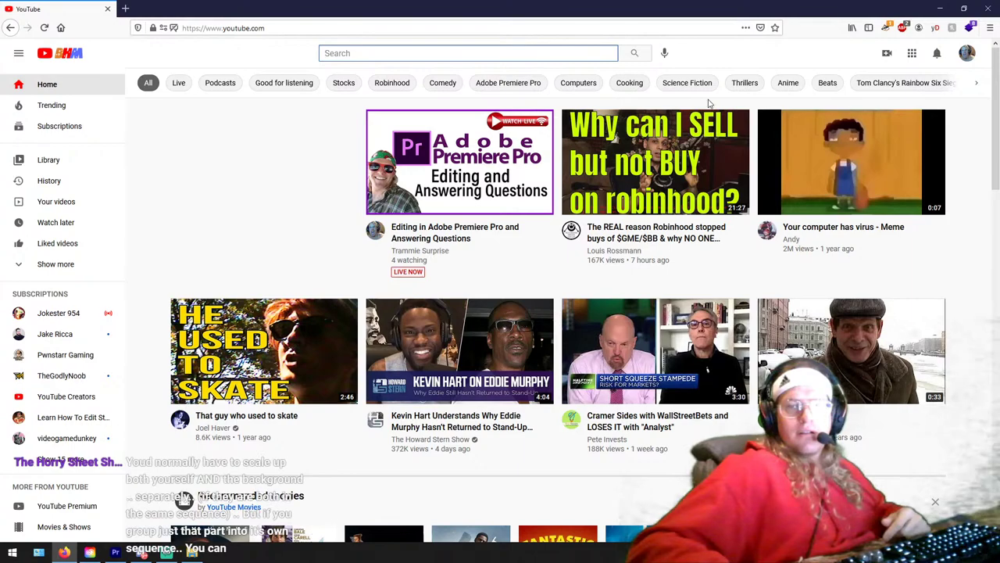
pyautogui.click(940, 9)
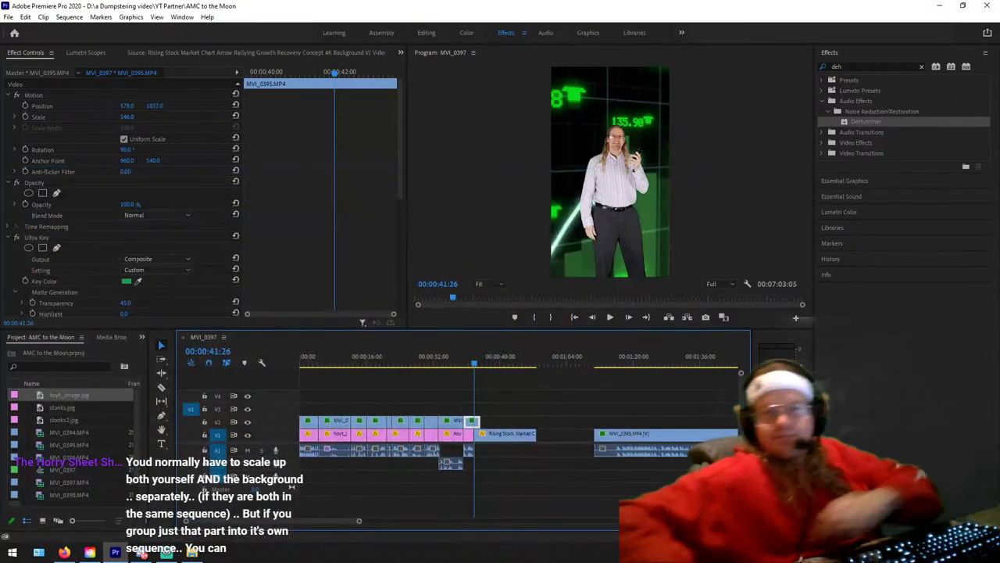
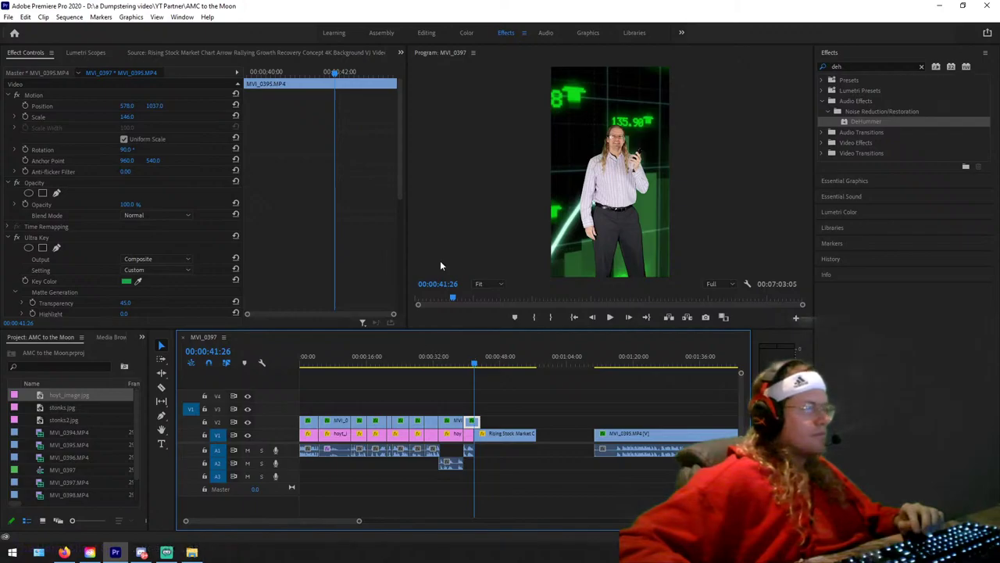
# Step: Open YouTube Studio from the Firefox account menu and go to its Audio library
pyautogui.click(64, 552)
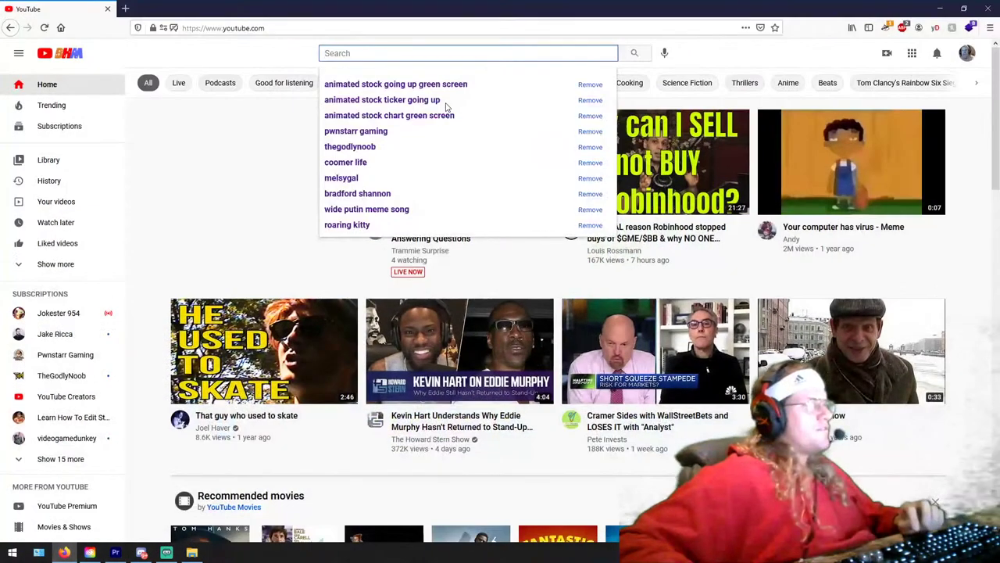
pyautogui.click(967, 53)
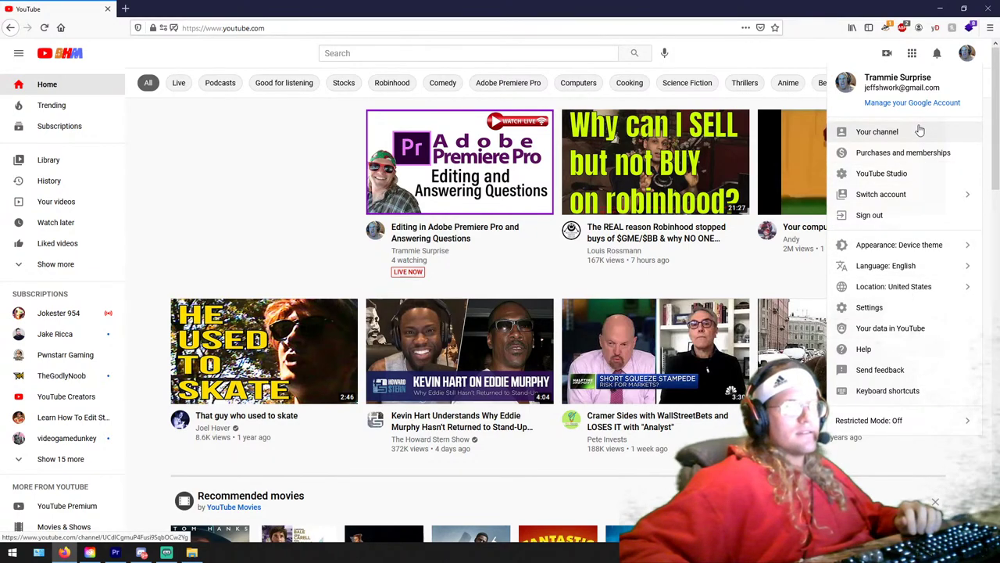
pyautogui.click(915, 175)
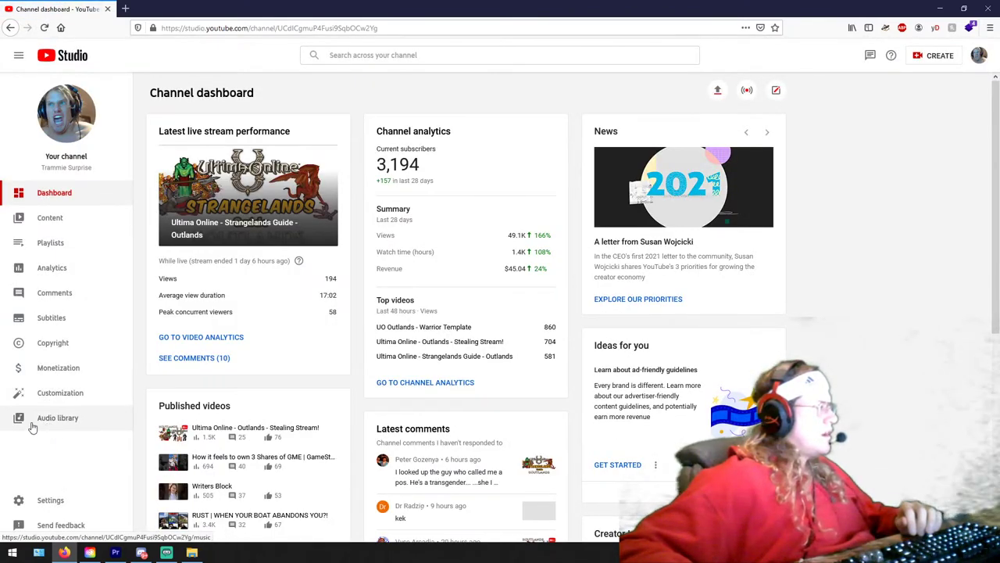
pyautogui.click(33, 422)
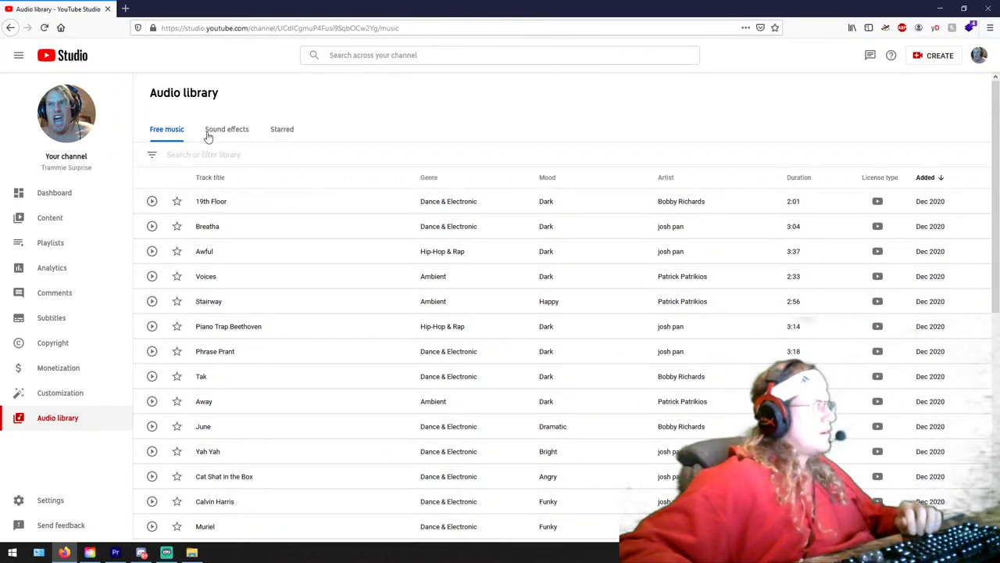
# Step: Search the sound effects for office sounds, trying 'busty office' and 'office' before filtering by 'offic'
pyautogui.click(220, 130)
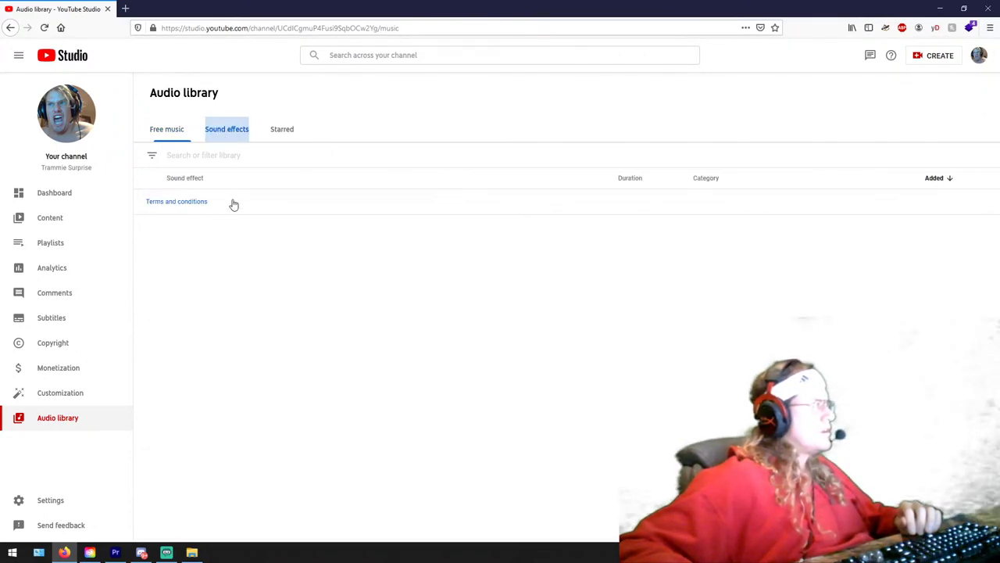
pyautogui.click(239, 157)
pyautogui.write('busty ')
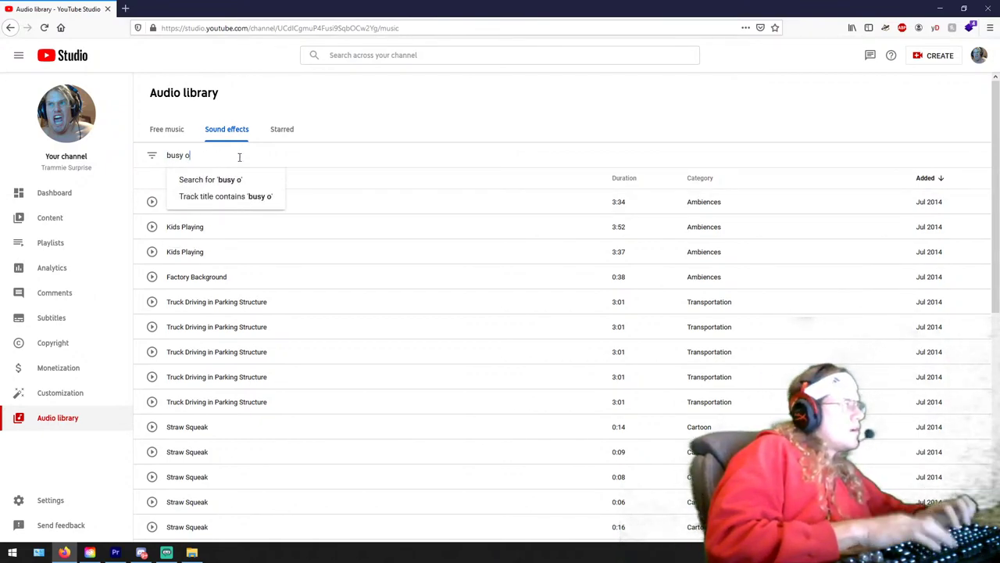
pyautogui.write('office')
pyautogui.press('Return')
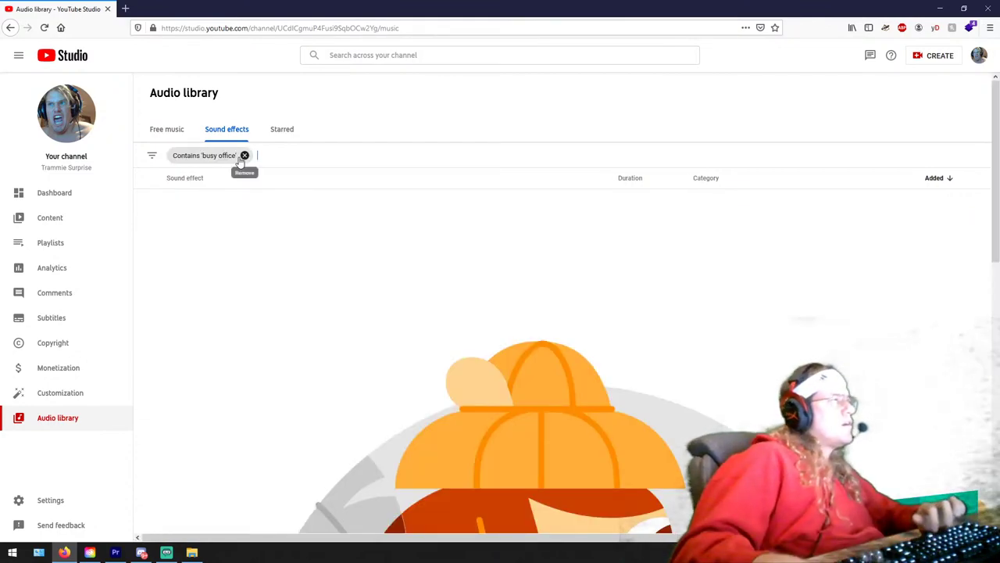
pyautogui.click(244, 155)
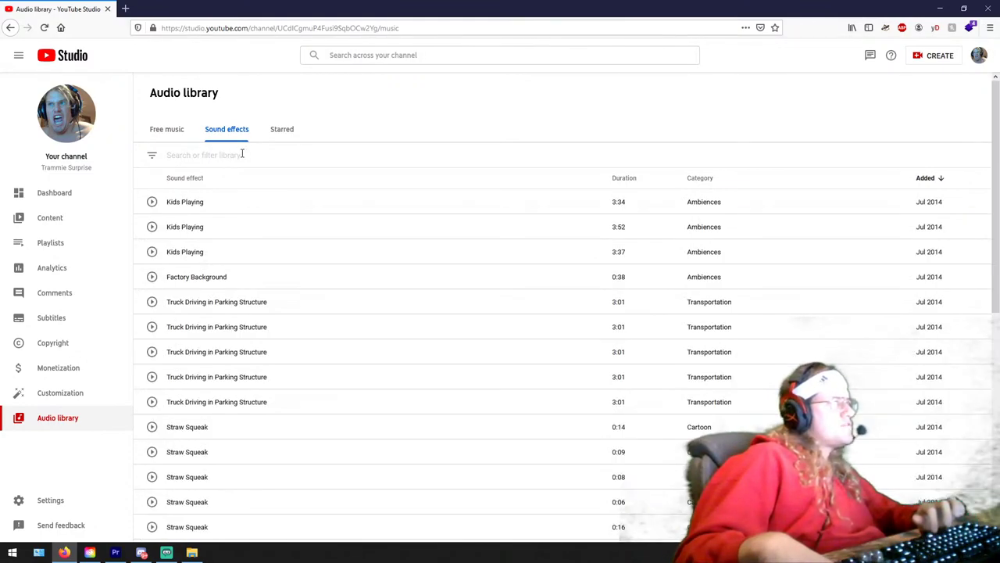
pyautogui.write('office')
pyautogui.press('Return')
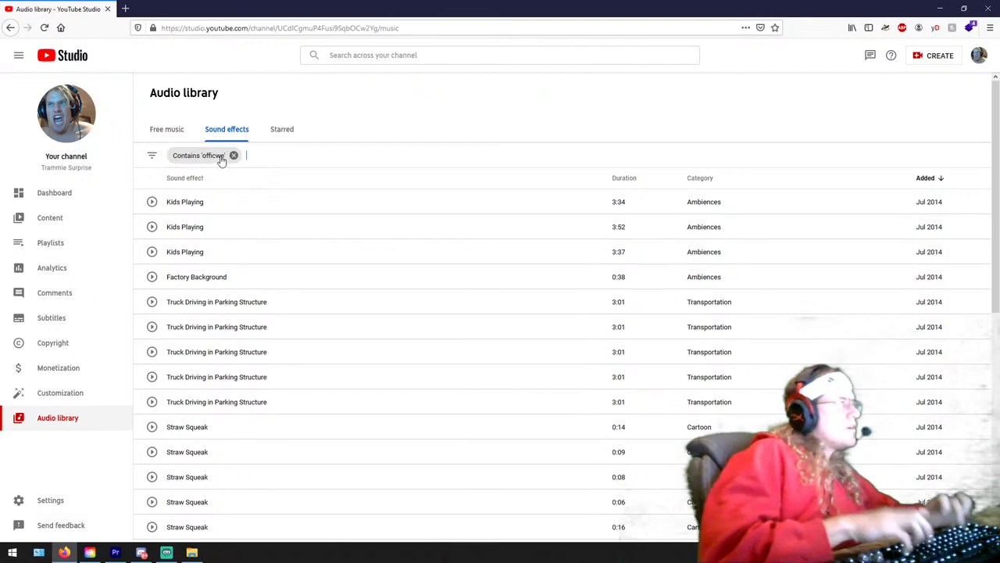
pyautogui.click(234, 155)
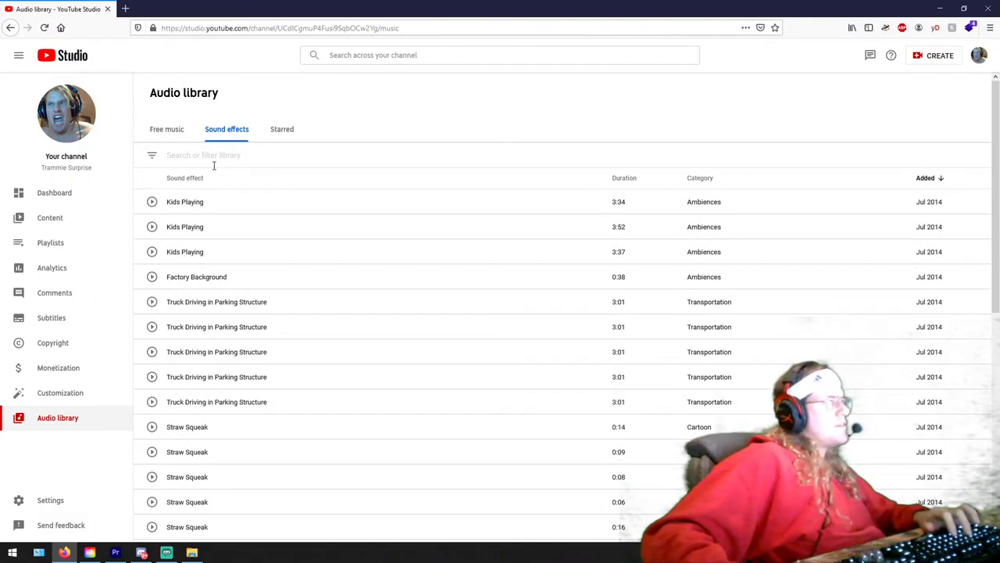
pyautogui.click(203, 154)
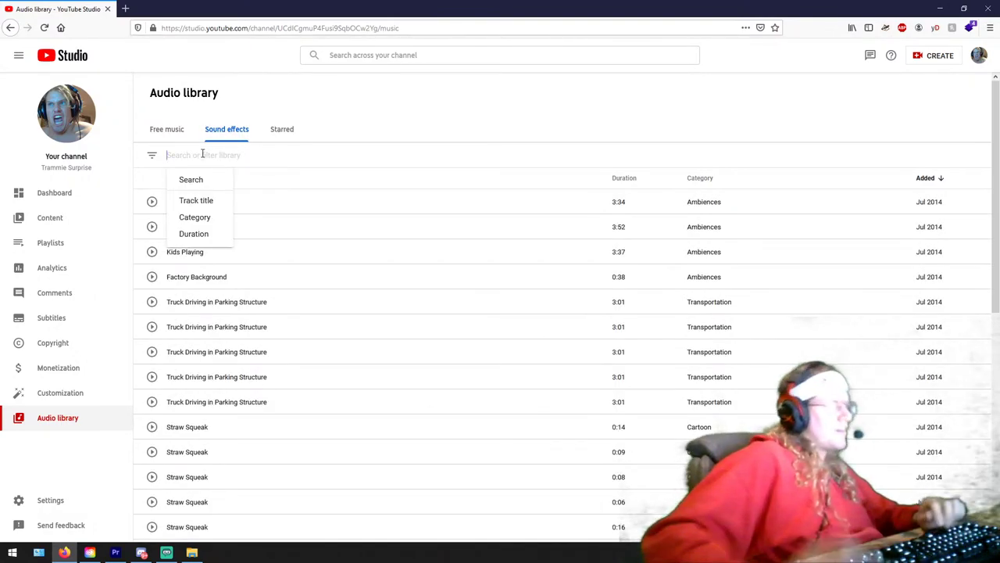
pyautogui.write('offic')
pyautogui.press('Return')
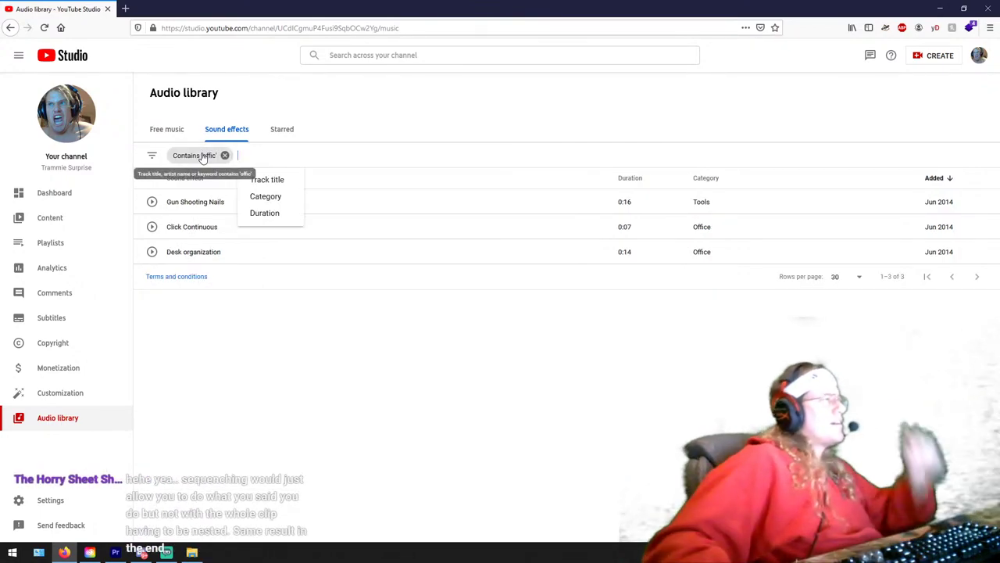
# Step: Audition Desk organization, Gun Shooting Nails, Click Continuous, Kids Playing and Factory Background
pyautogui.click(151, 252)
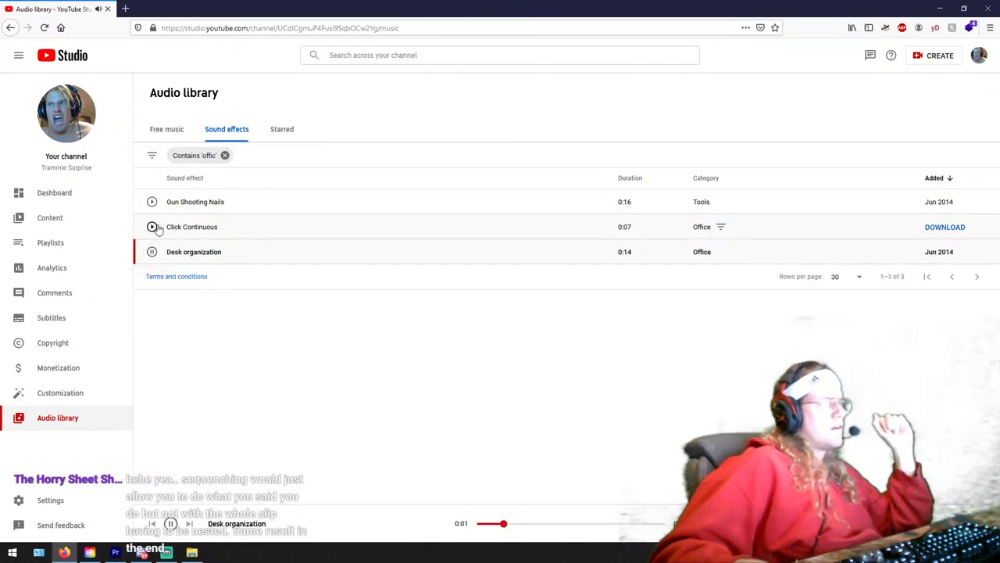
pyautogui.click(152, 202)
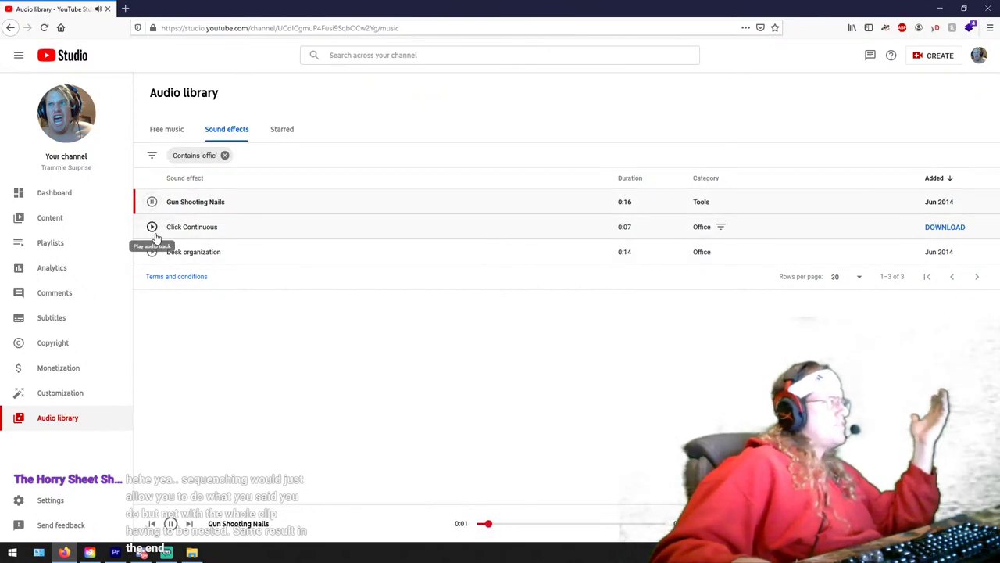
pyautogui.click(152, 228)
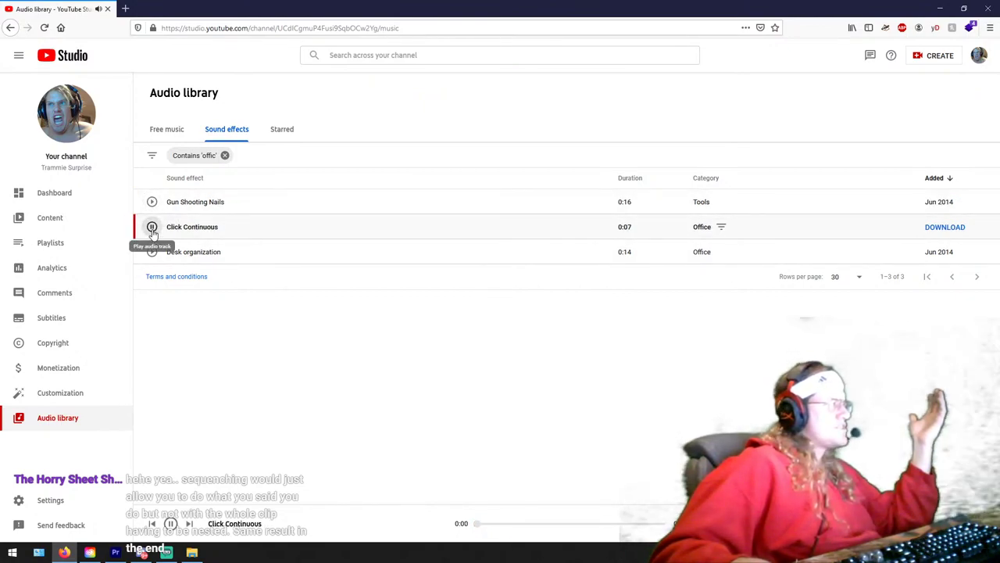
pyautogui.click(224, 155)
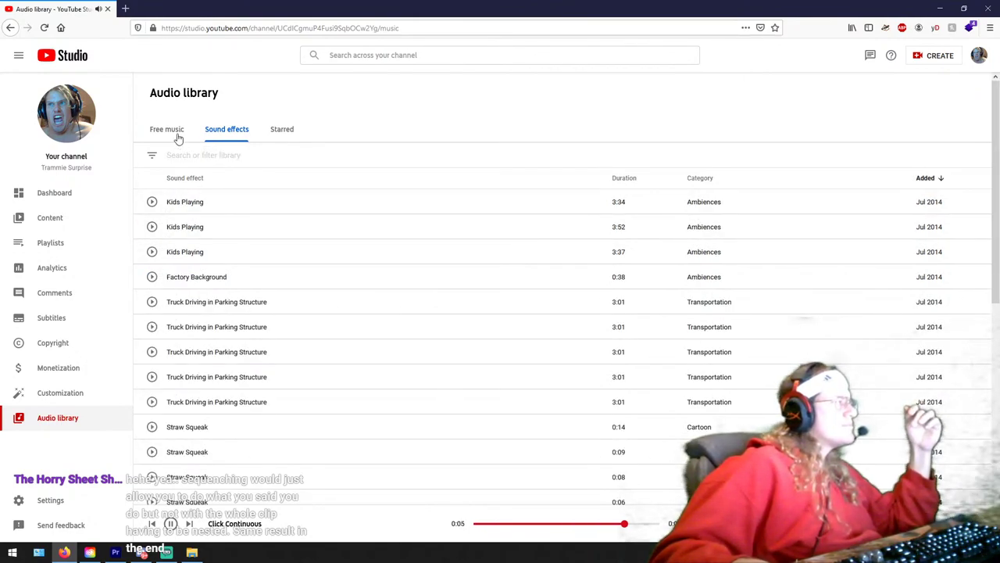
pyautogui.click(151, 202)
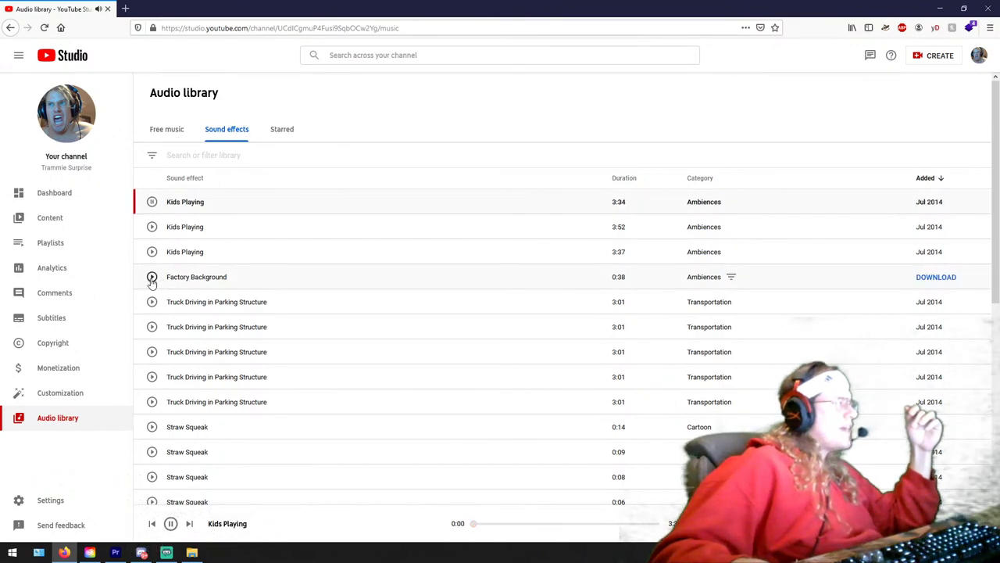
pyautogui.click(151, 277)
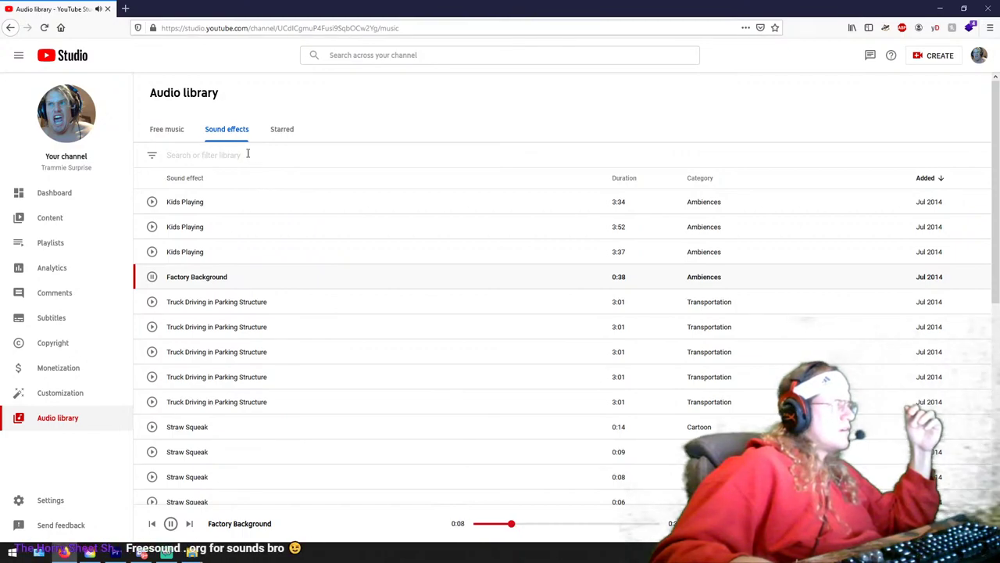
# Step: Search the sound effects for 'trading room', clear that filter, and start a new browser tab
pyautogui.write('stock')
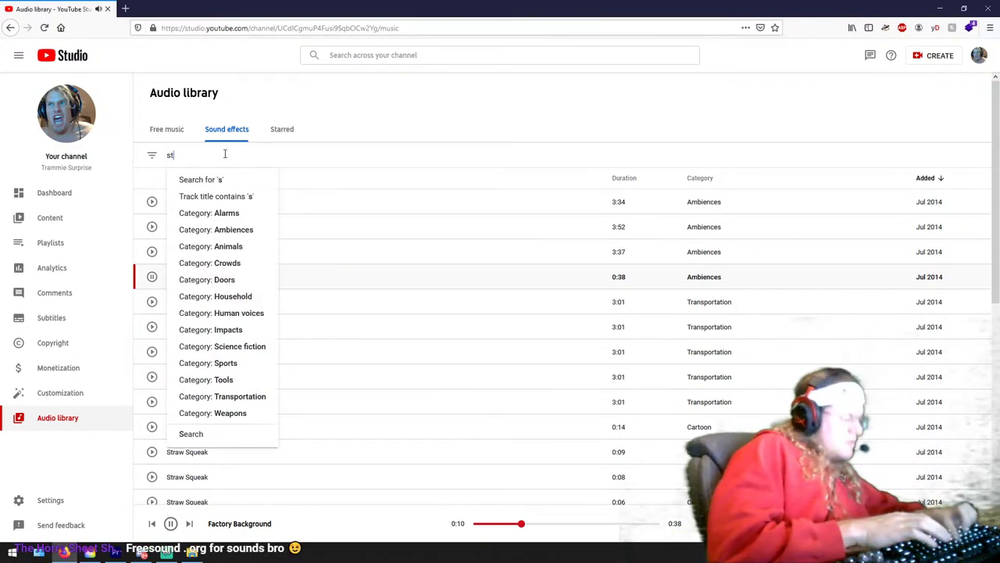
pyautogui.press('BackSpace')
pyautogui.press('BackSpace')
pyautogui.press('BackSpace')
pyautogui.press('BackSpace')
pyautogui.press('BackSpace')
pyautogui.write('tra')
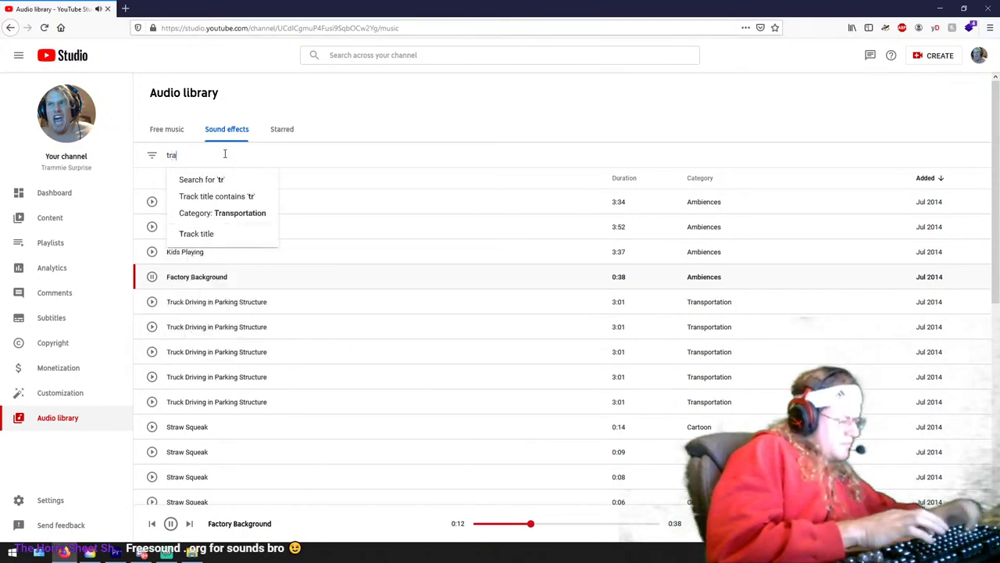
pyautogui.write('ding room')
pyautogui.press('Return')
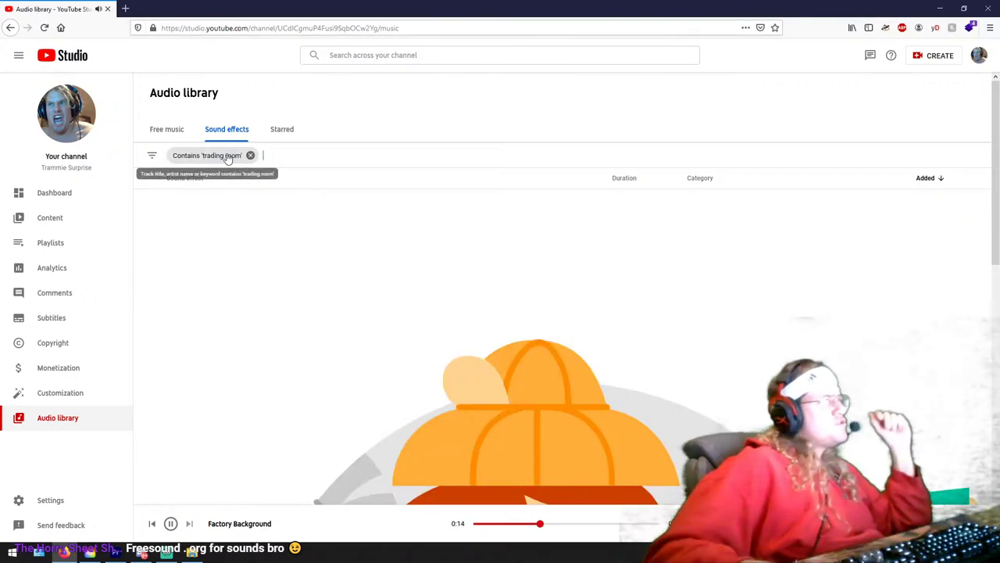
pyautogui.click(250, 155)
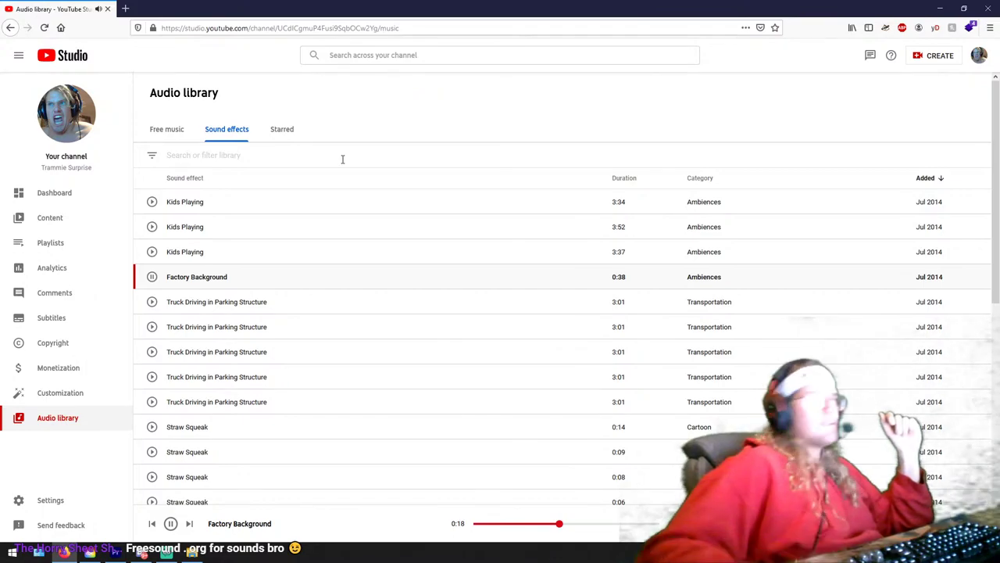
pyautogui.click(124, 9)
# Step: Load freesound.org and close the YouTube audio library tab
pyautogui.write('frews')
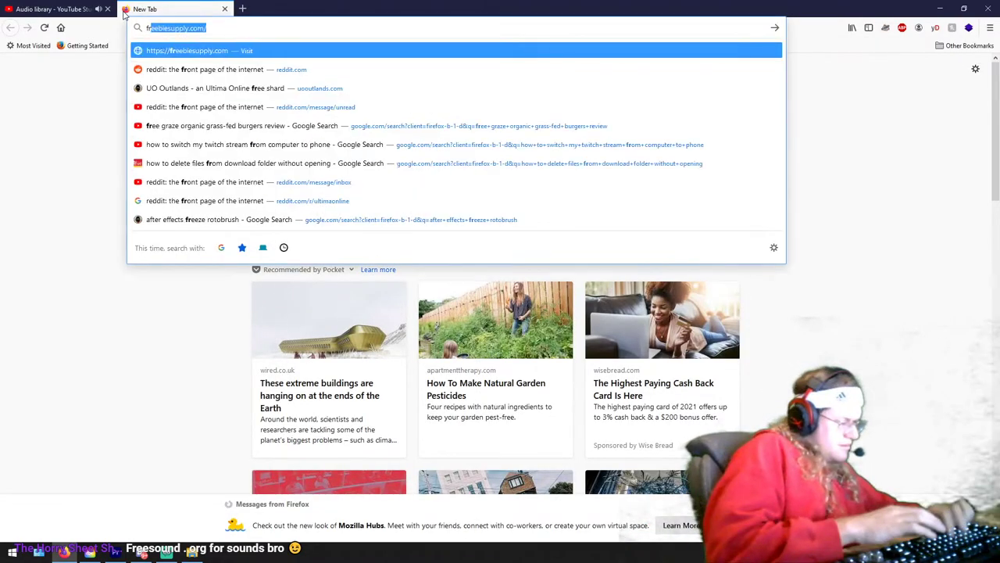
pyautogui.press('BackSpace')
pyautogui.press('BackSpace')
pyautogui.write('esou')
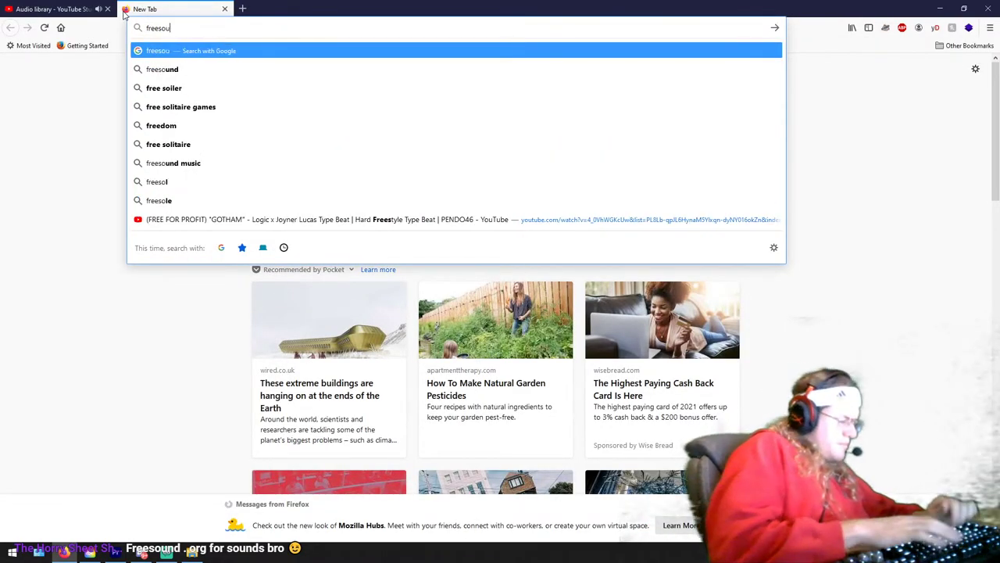
pyautogui.write('nd.org')
pyautogui.press('Return')
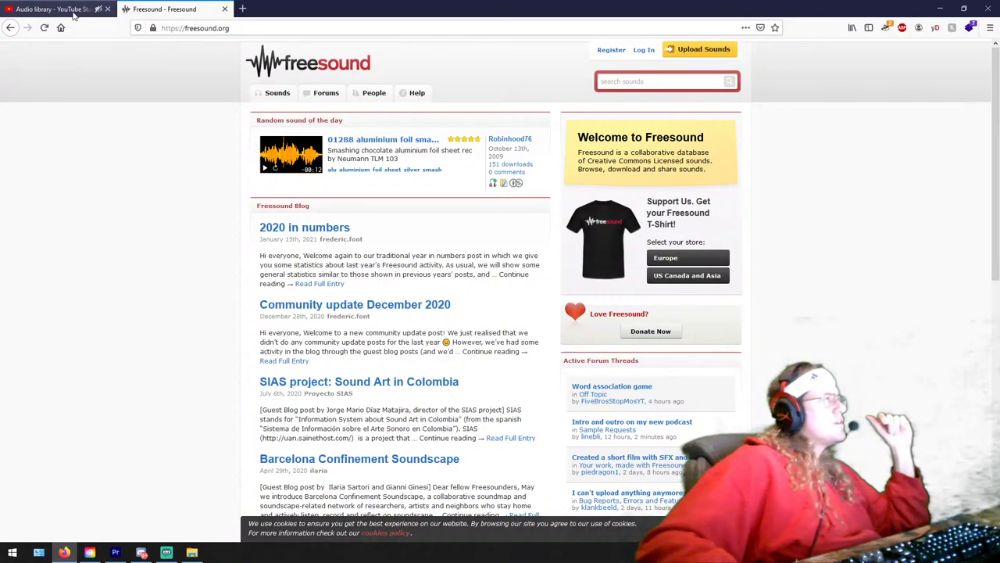
pyautogui.click(107, 9)
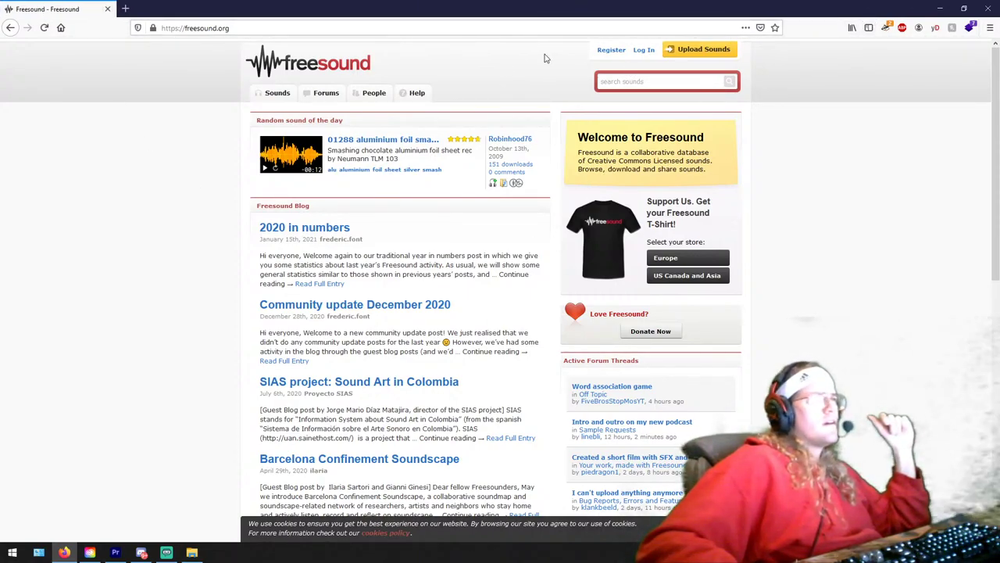
# Step: Search Freesound for 'office background', open The Office result and preview it
pyautogui.click(276, 93)
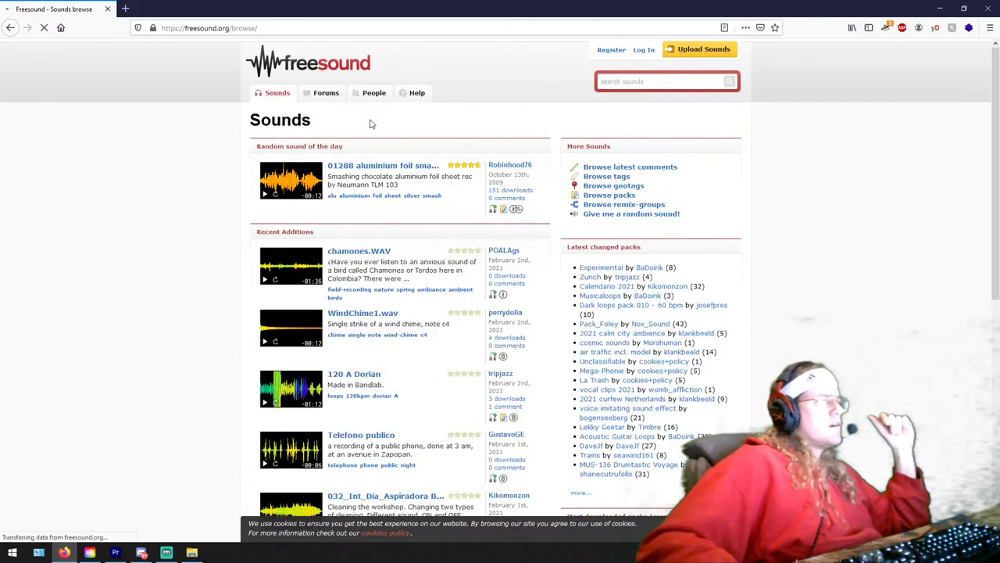
pyautogui.write('of')
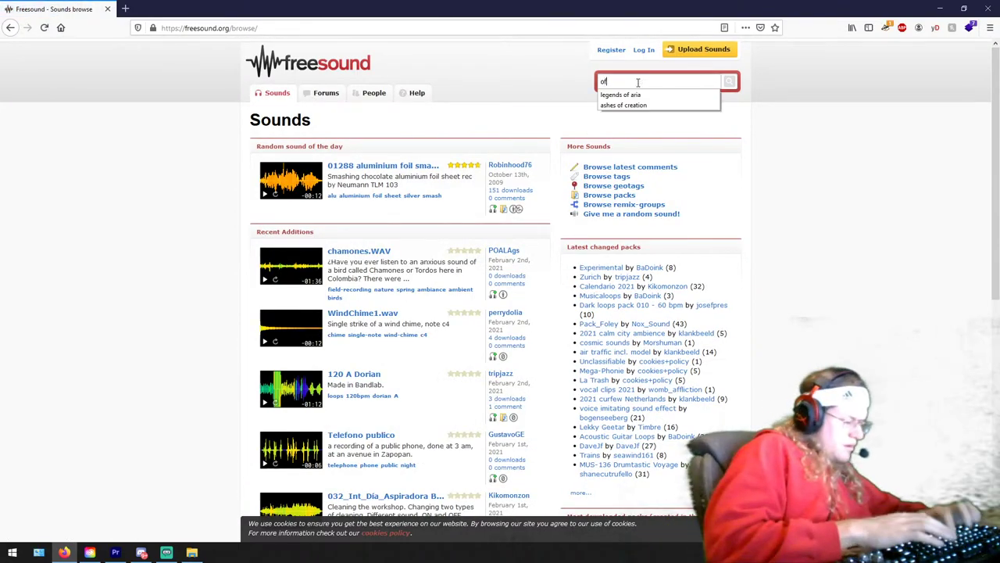
pyautogui.write('fice background')
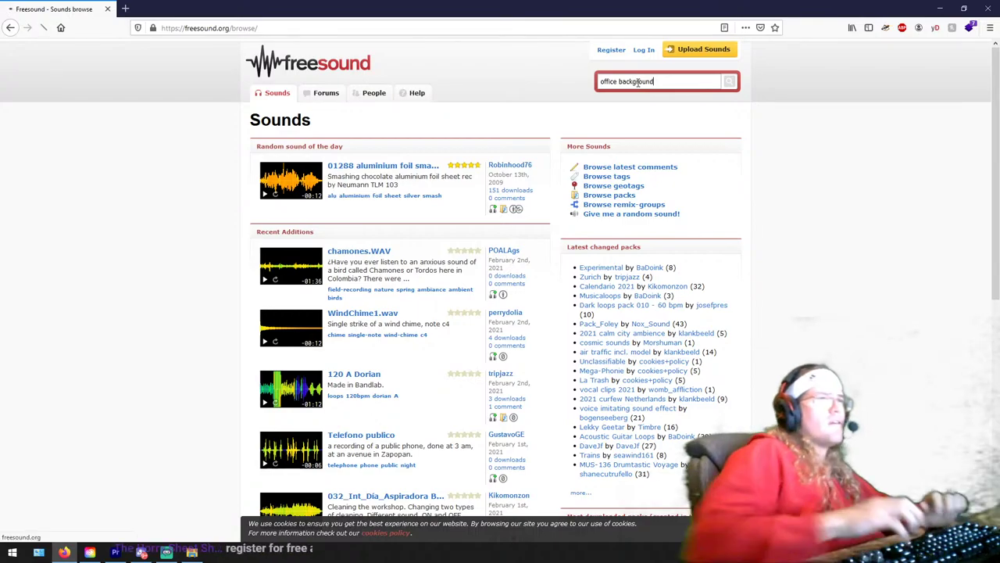
pyautogui.press('Return')
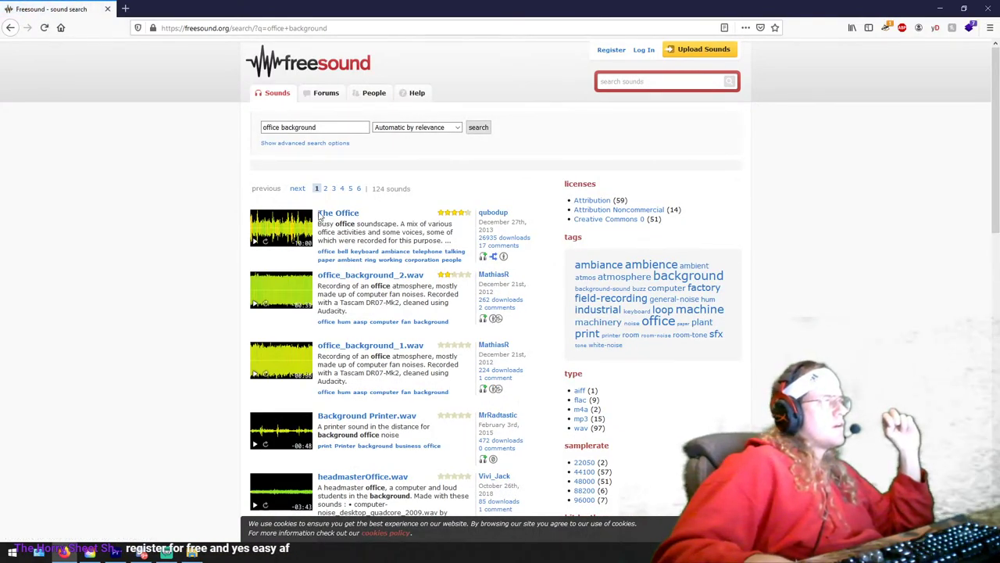
pyautogui.click(325, 215)
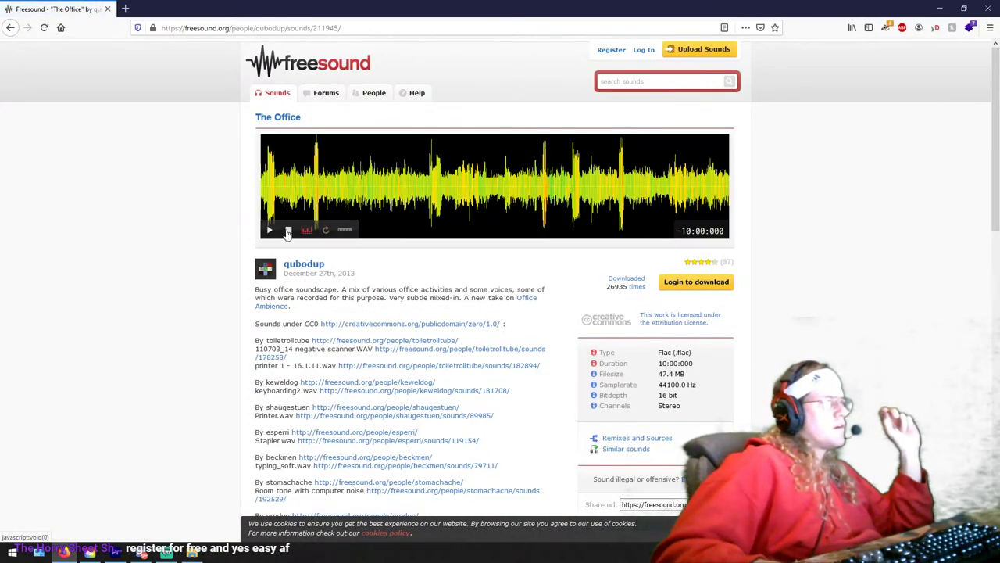
pyautogui.click(274, 230)
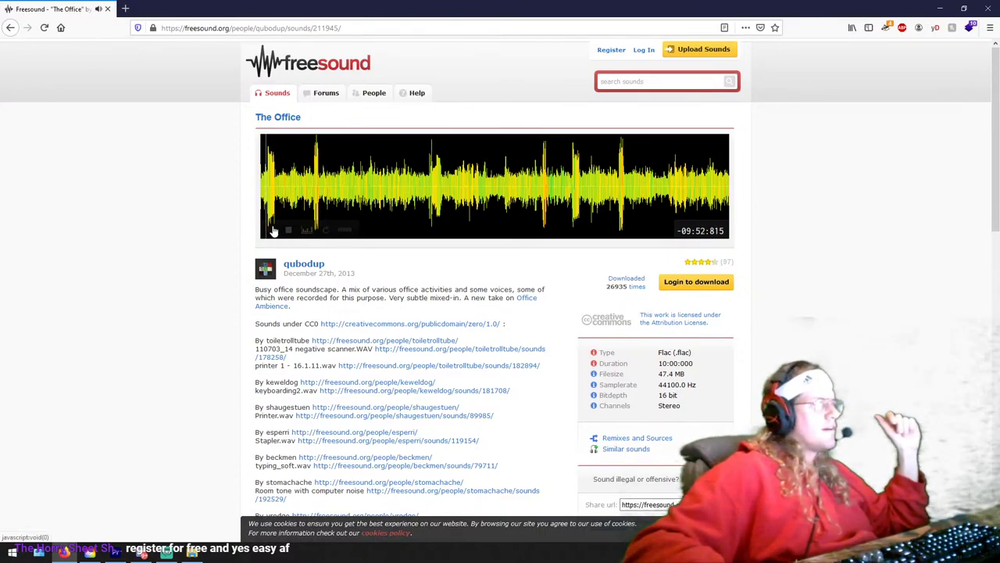
# Step: Go to Freesound's download login, then restore Firefox and move it onto the second monitor
pyautogui.click(692, 282)
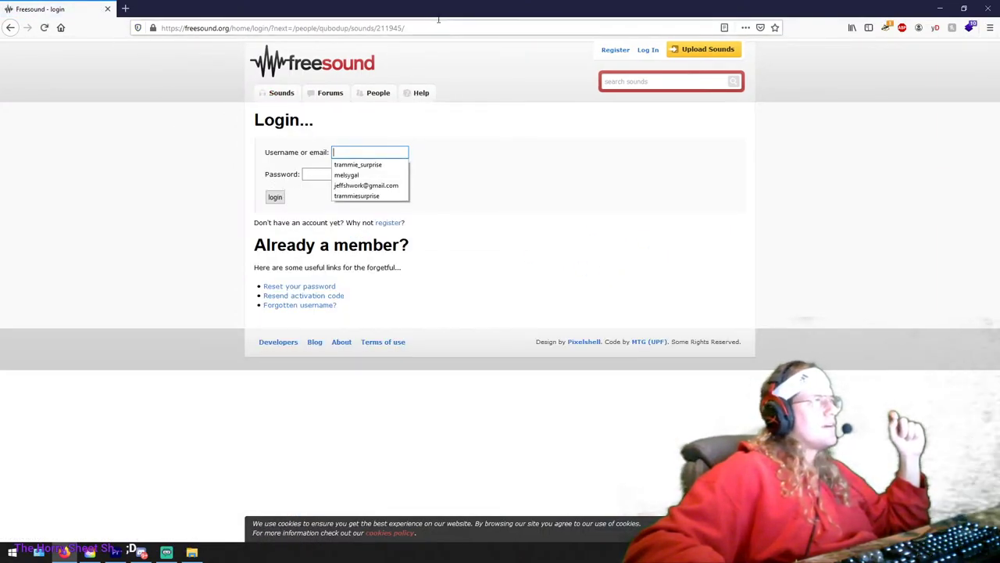
pyautogui.doubleClick(439, 19)
pyautogui.moveTo(560, 21); pyautogui.dragTo(556, 75)
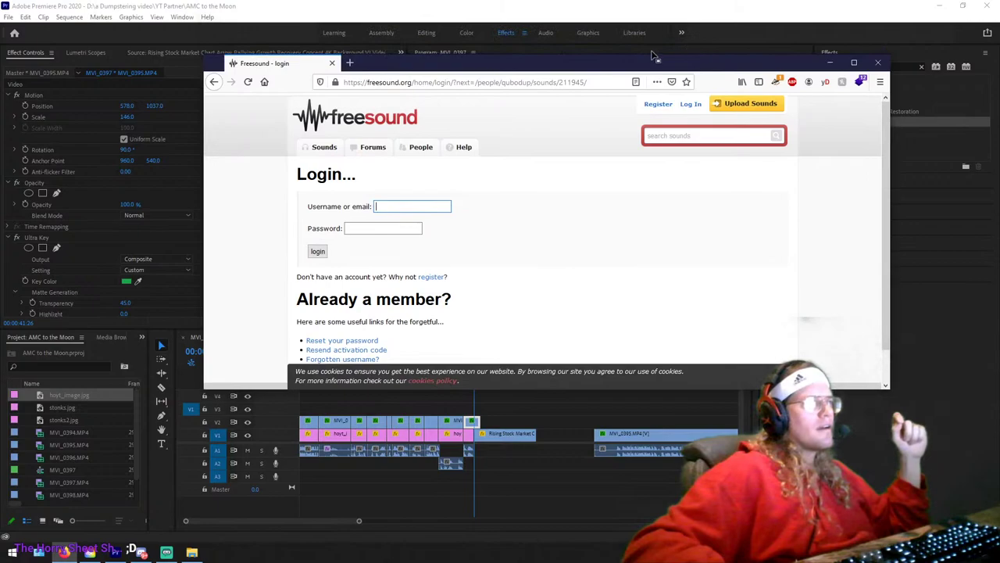
pyautogui.moveTo(633, 58); pyautogui.dragTo(999, 117)
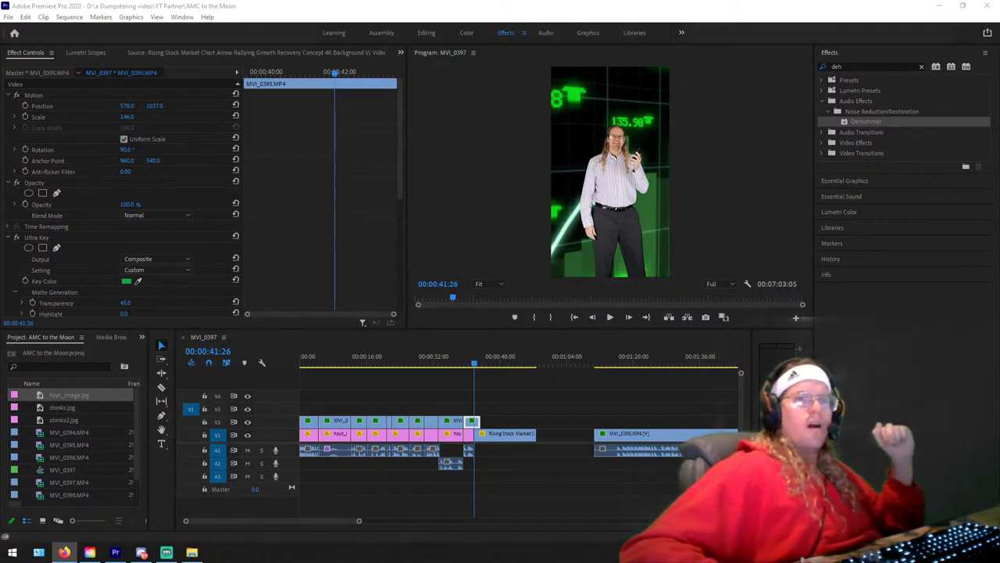
# Step: Return to Firefox and drag the signed-in Freesound window from the right monitor over Premiere
pyautogui.hotkey('alt', 'Tab')
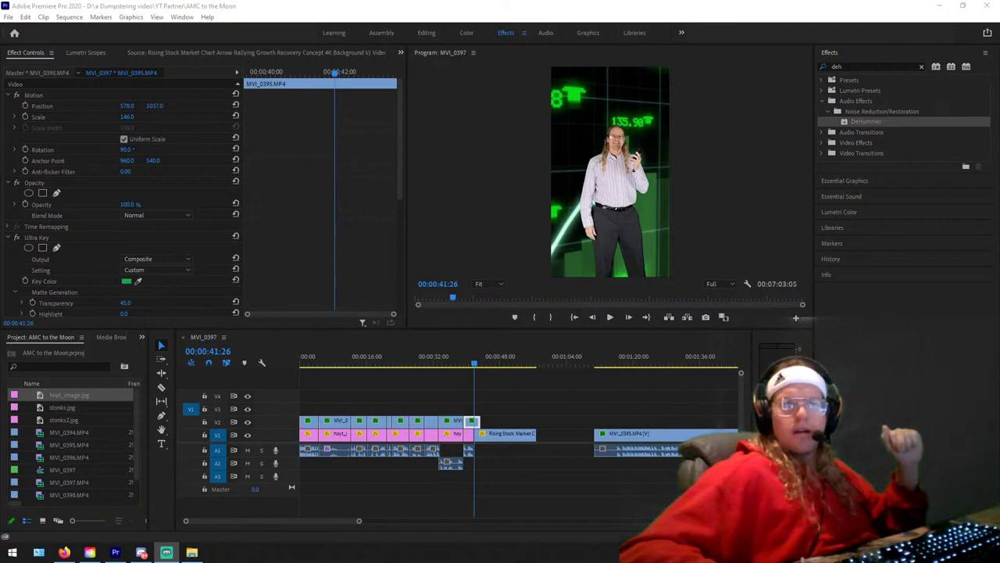
pyautogui.hotkey('alt', 'Tab')
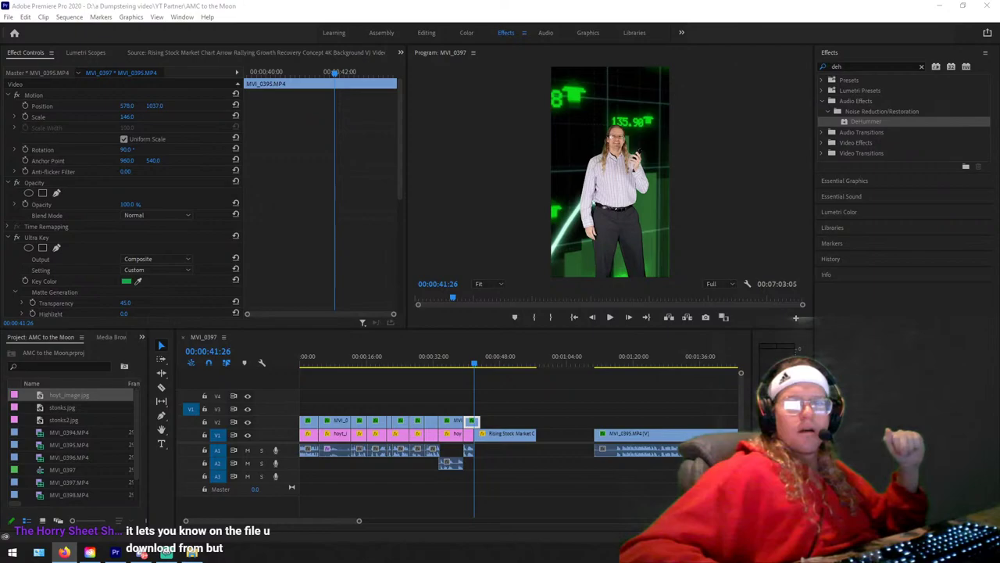
pyautogui.moveTo(999, 86); pyautogui.dragTo(258, 111)
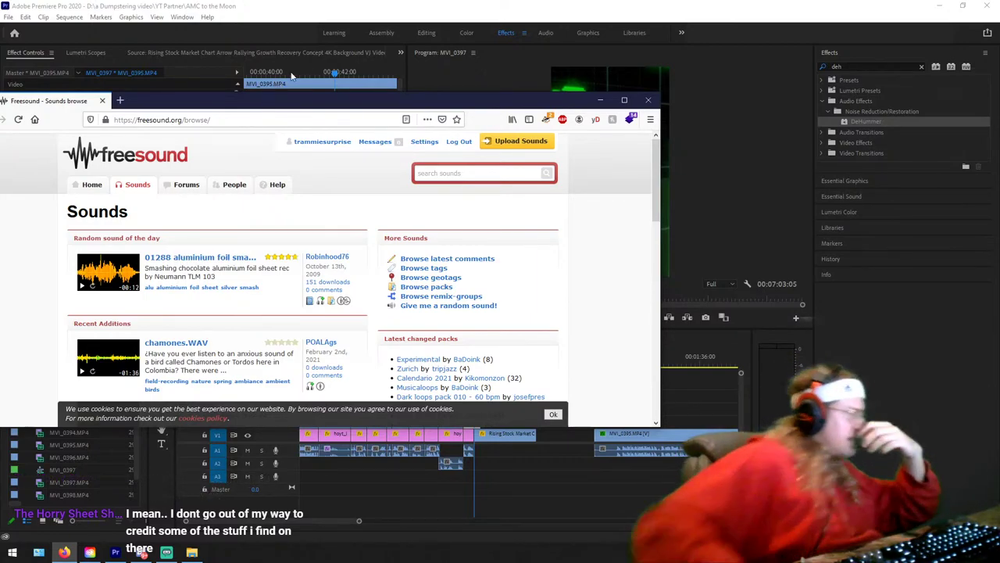
# Step: Run the 'office background' search on Freesound again while signed in
pyautogui.scroll(-3, 167, 234)
pyautogui.scroll(3, 157, 227)
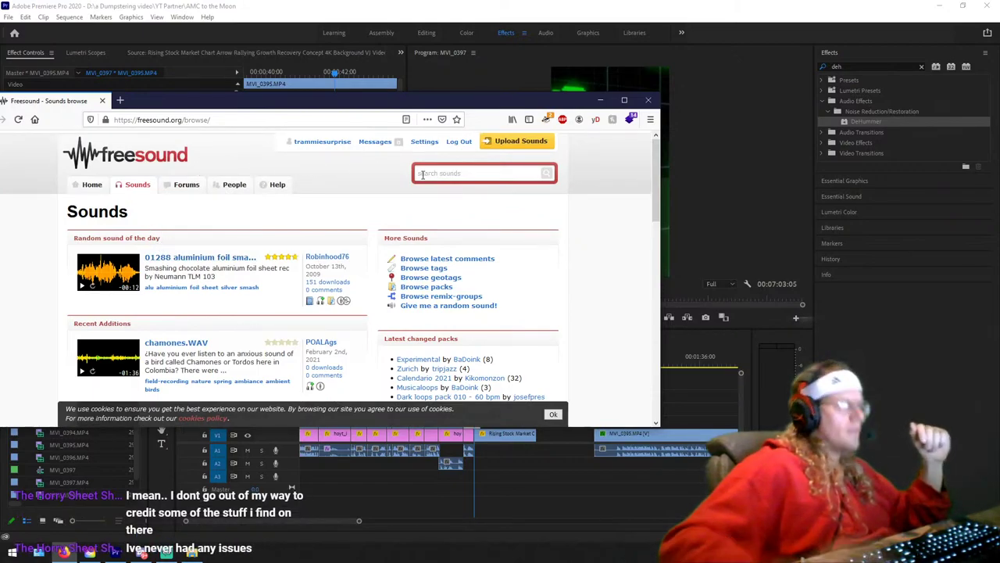
pyautogui.write('office background')
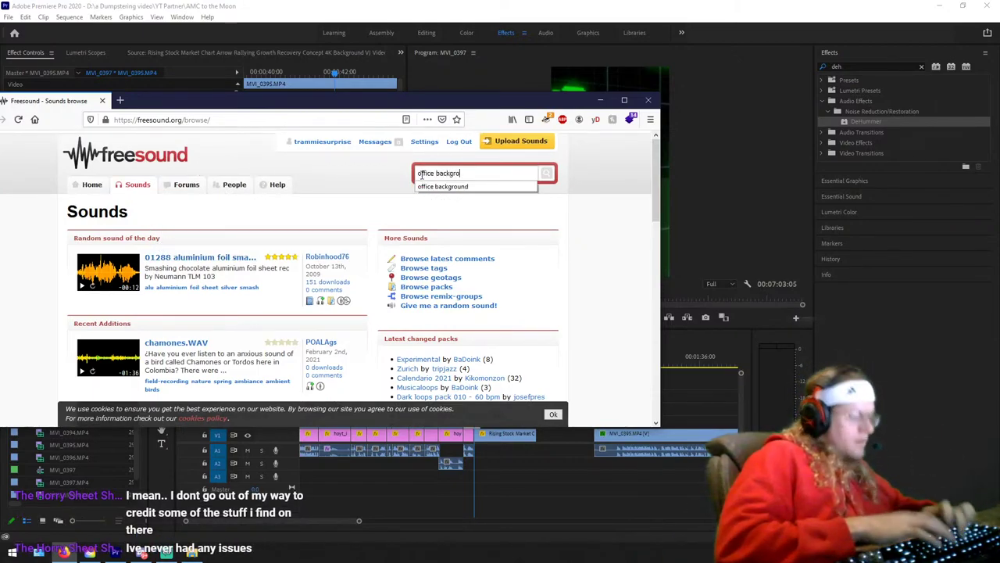
pyautogui.press('Return')
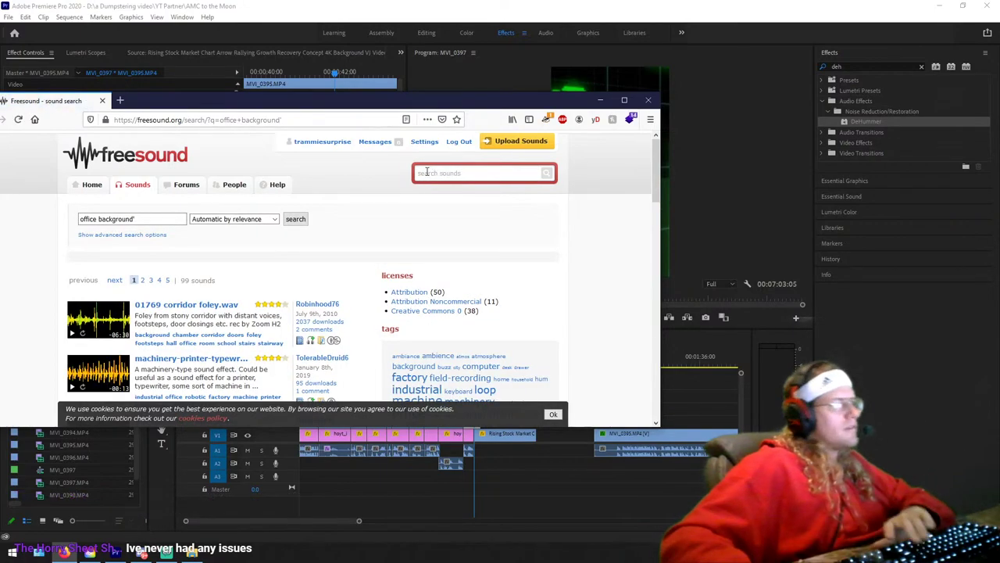
pyautogui.click(421, 175)
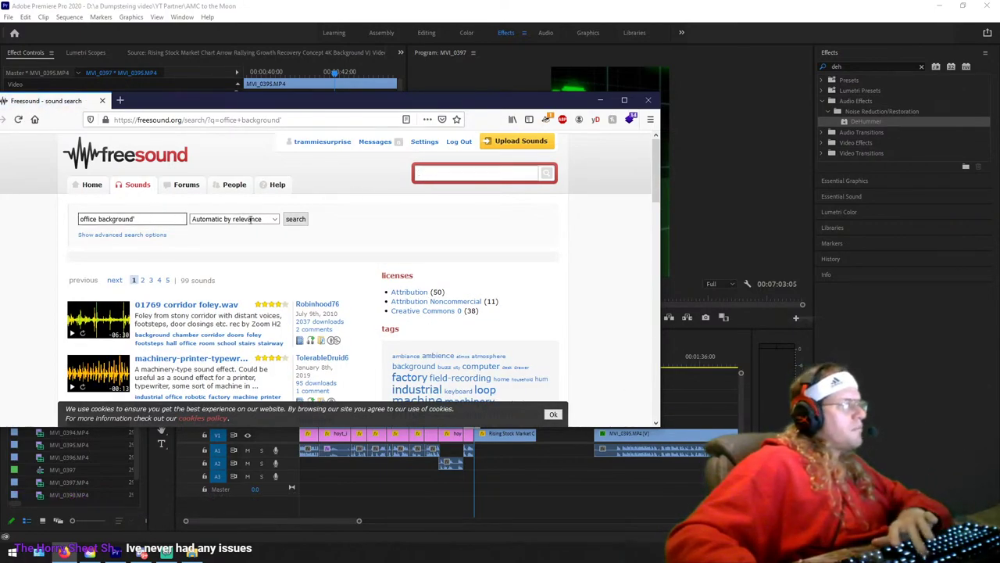
pyautogui.click(142, 221)
pyautogui.click(295, 219)
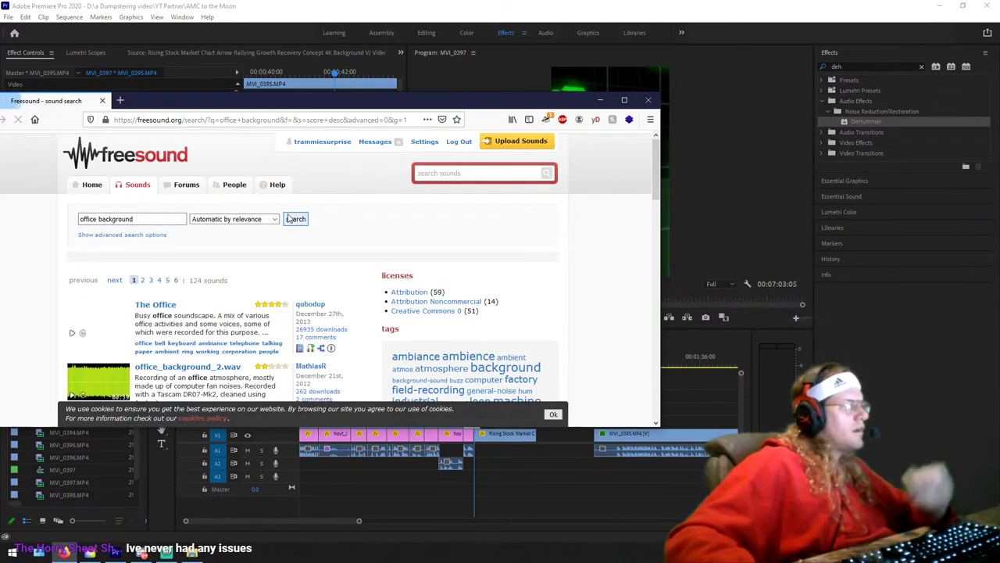
# Step: Scroll through the 124 results, then select the search text to replace it
pyautogui.scroll(-3, 135, 212)
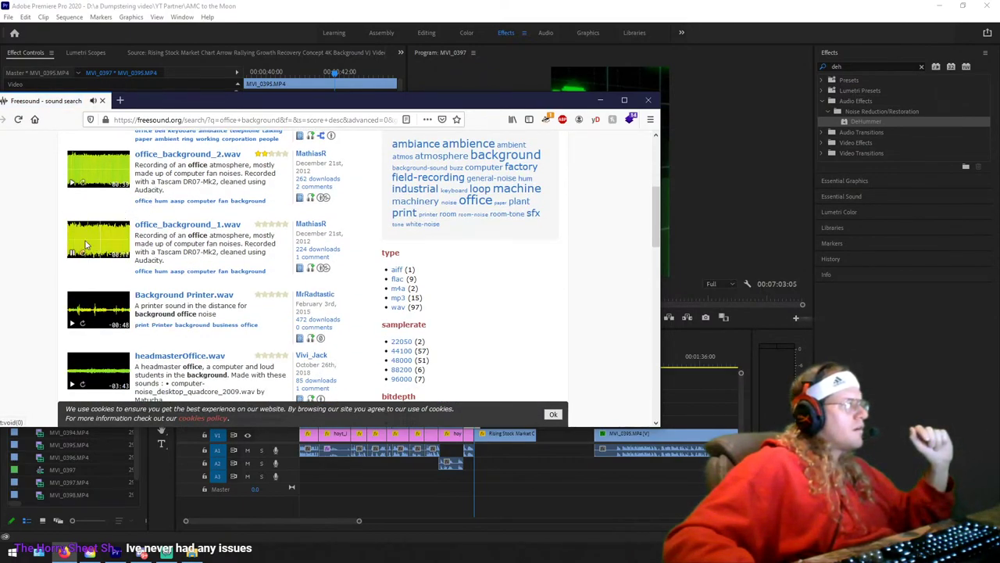
pyautogui.scroll(2, 71, 266)
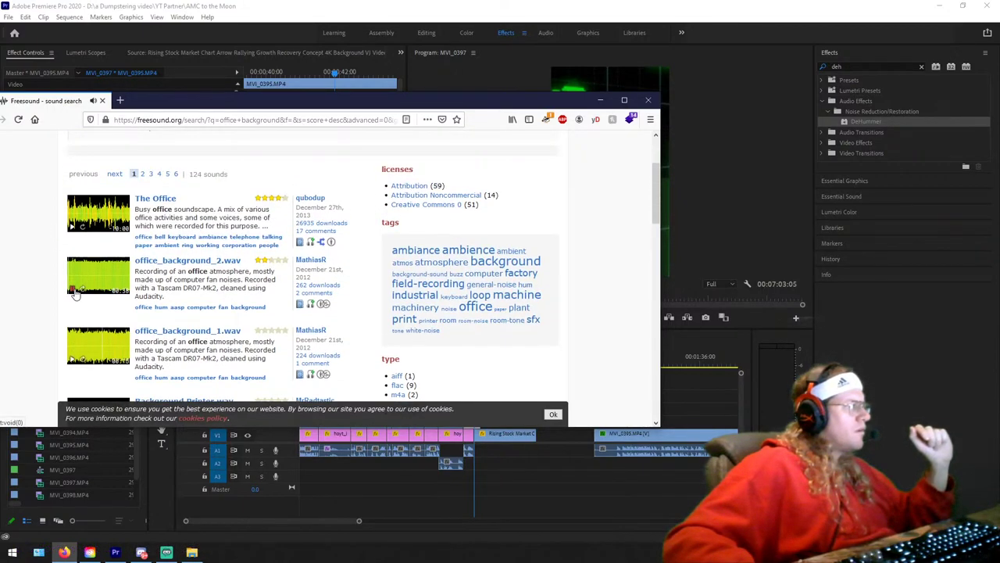
pyautogui.scroll(-3, 73, 246)
pyautogui.scroll(-2, 76, 230)
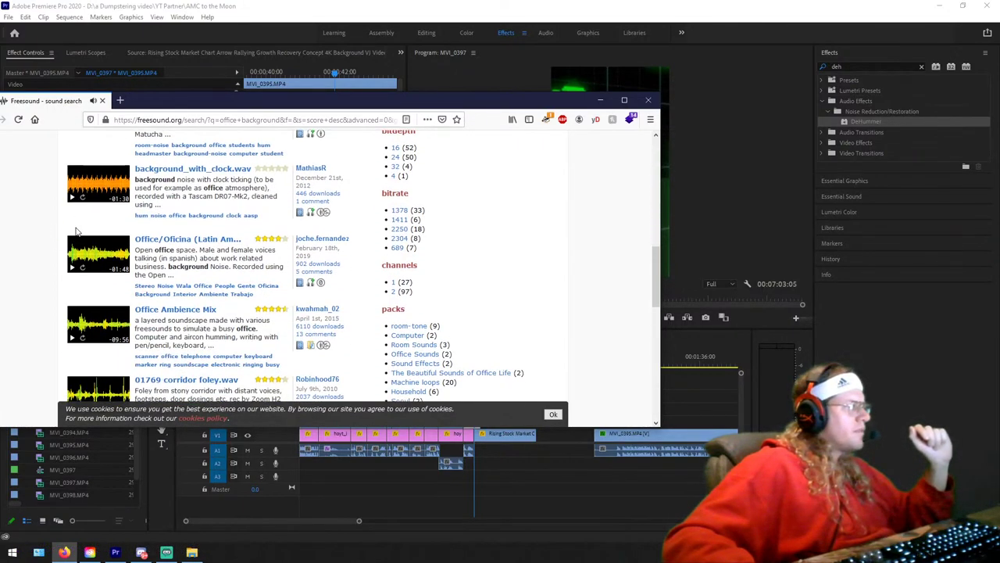
pyautogui.scroll(6, 94, 229)
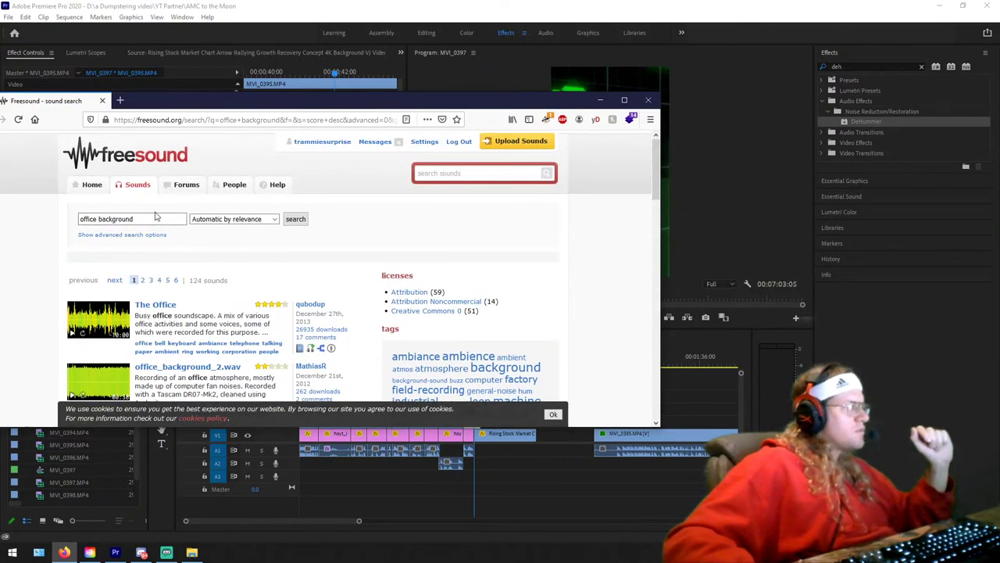
pyautogui.click(156, 216)
pyautogui.hotkey('ctrl', 'a')
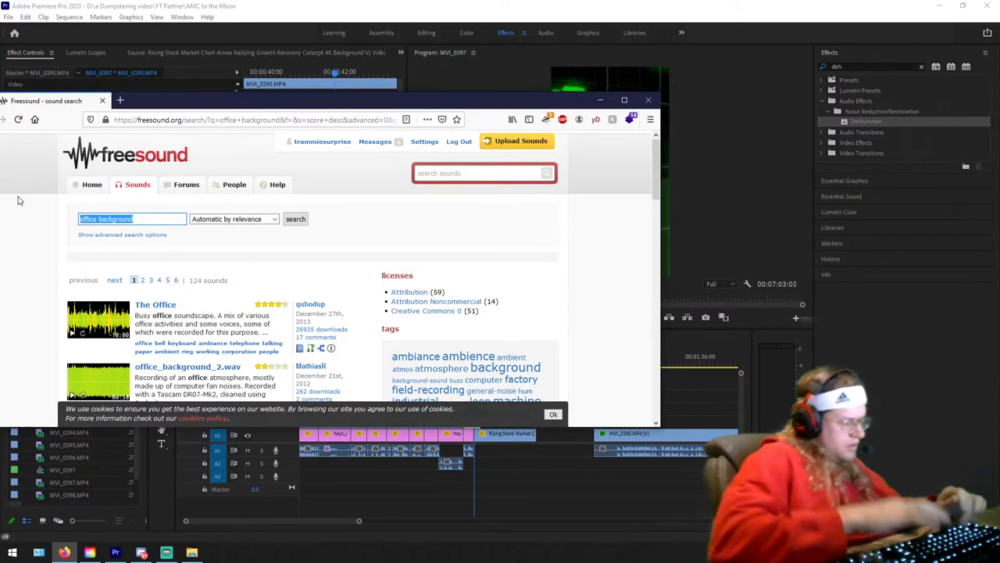
# Step: Search for 'trading floor', preview Floor_trading5.wav and browse the 11 results
pyautogui.write('trading fl')
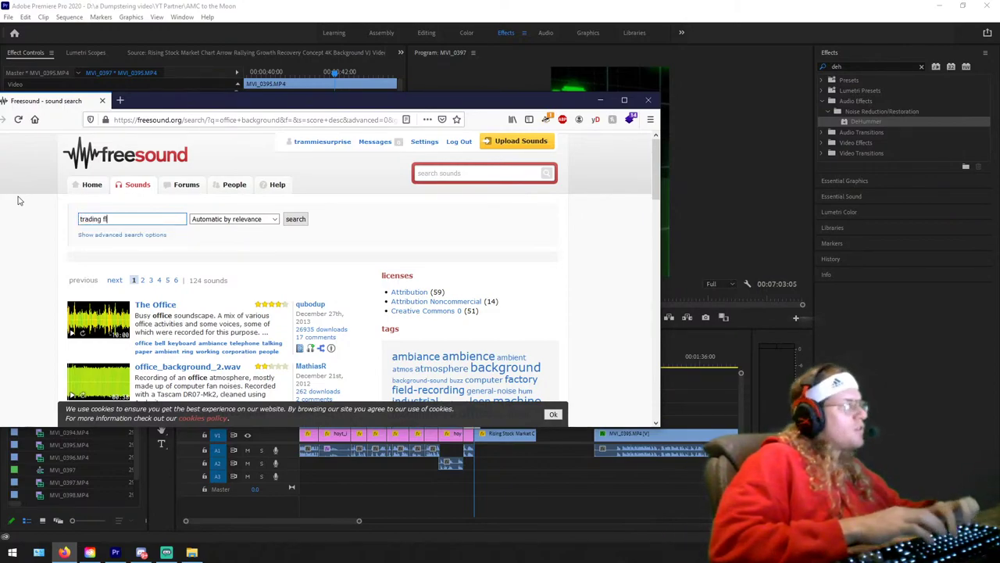
pyautogui.write('oor')
pyautogui.press('Return')
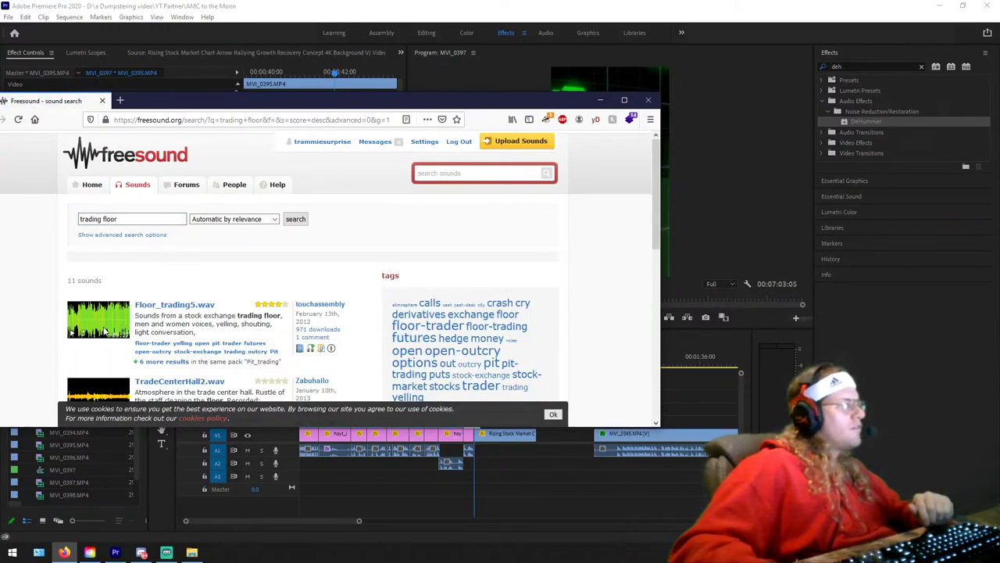
pyautogui.click(69, 334)
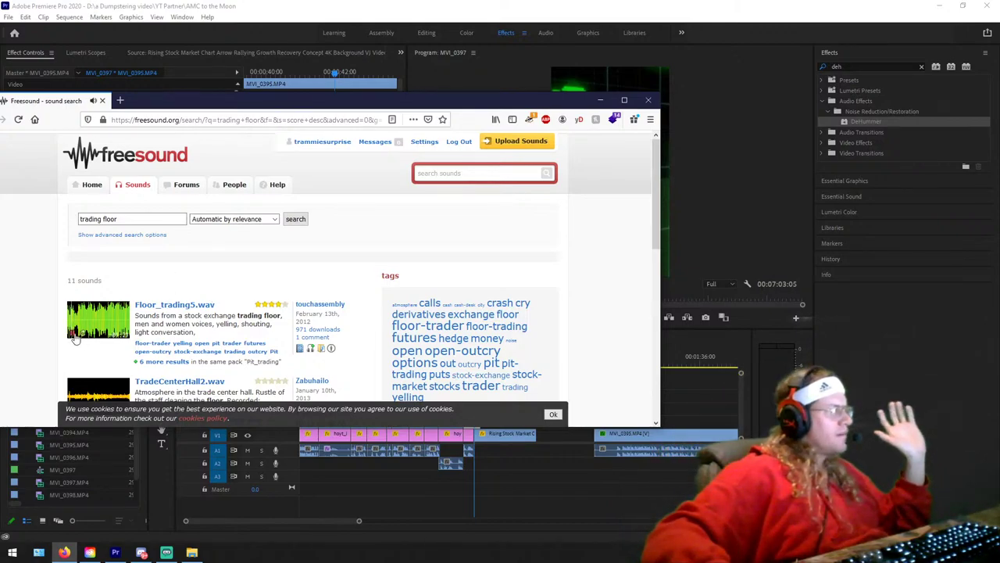
pyautogui.scroll(-2, 160, 246)
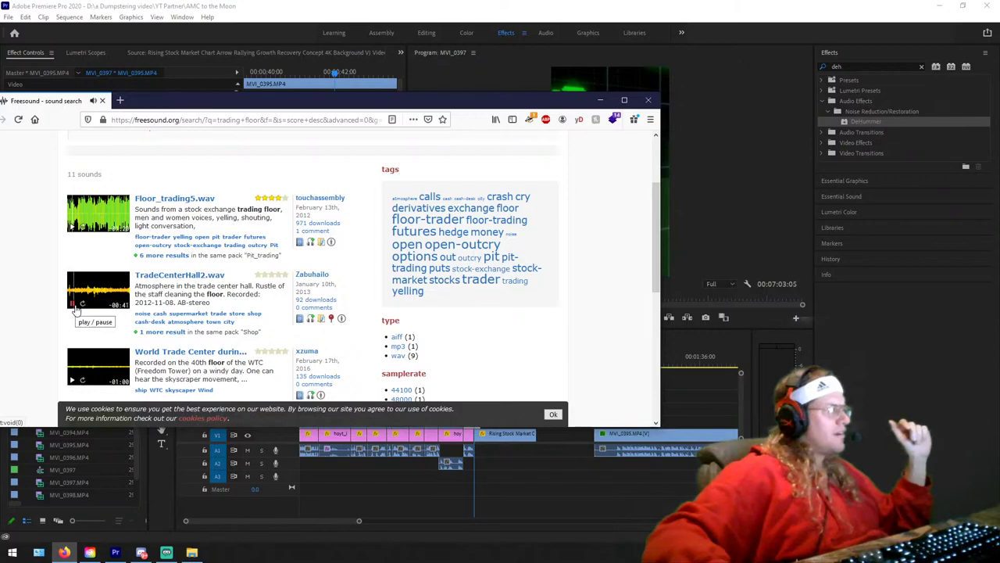
pyautogui.scroll(-3, 76, 311)
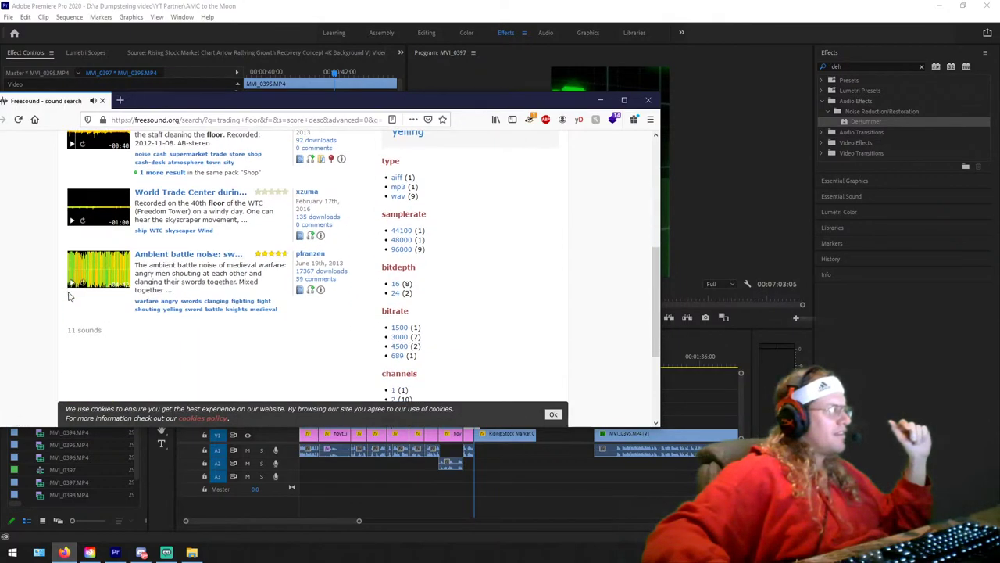
pyautogui.scroll(3, 68, 296)
pyautogui.scroll(-2, 88, 311)
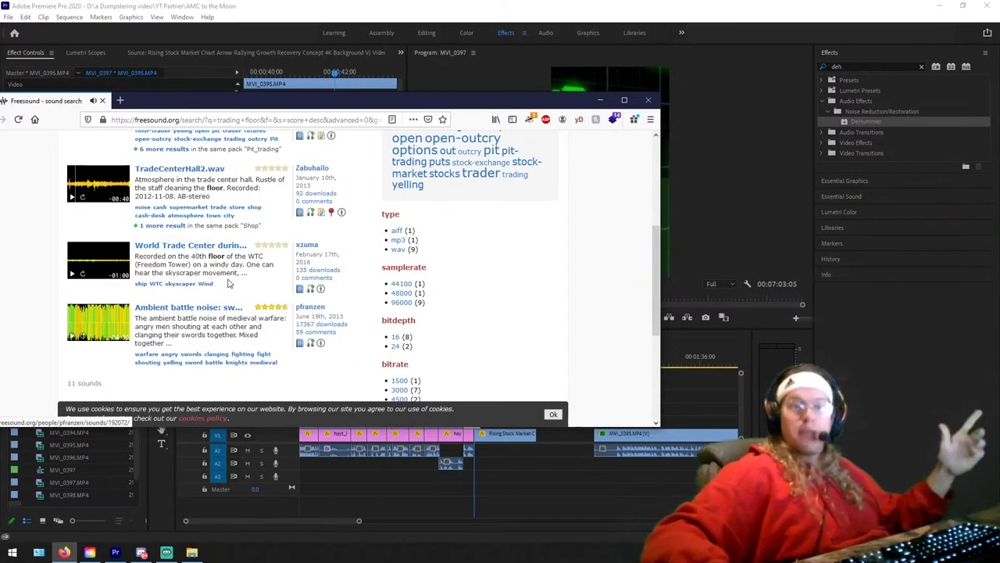
pyautogui.scroll(3, 203, 274)
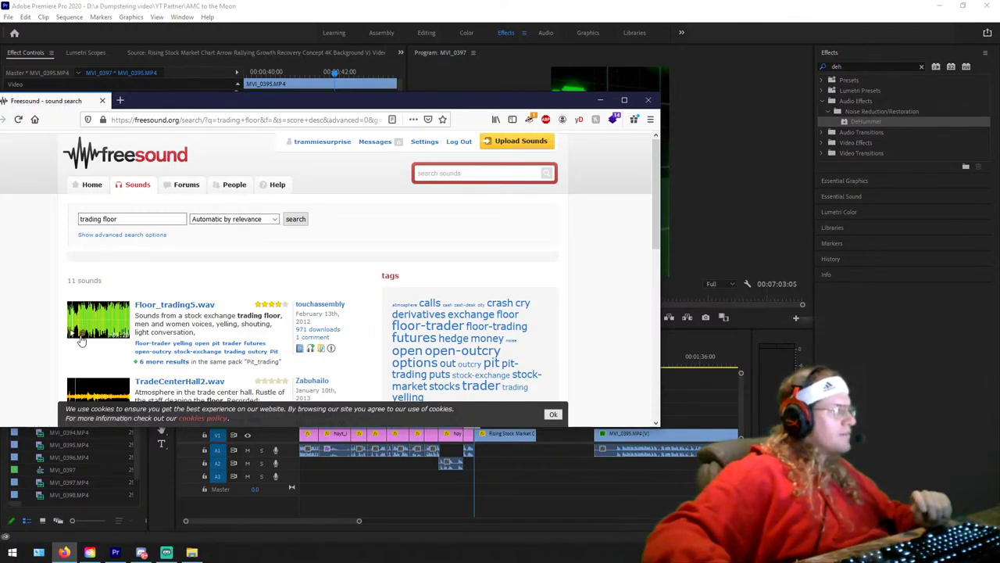
# Step: Open the Floor_trading5.wav page and download the sound file
pyautogui.click(169, 306)
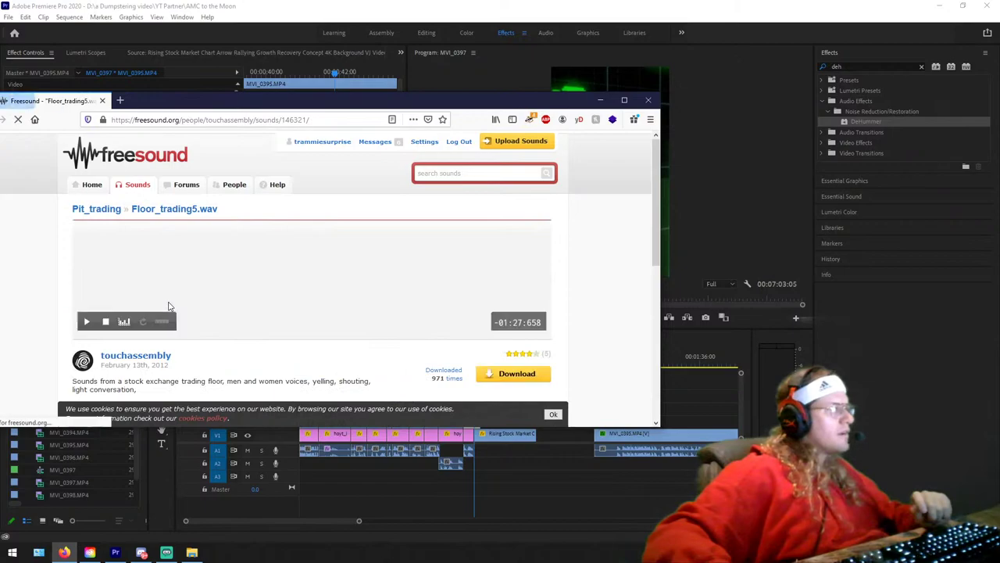
pyautogui.click(516, 373)
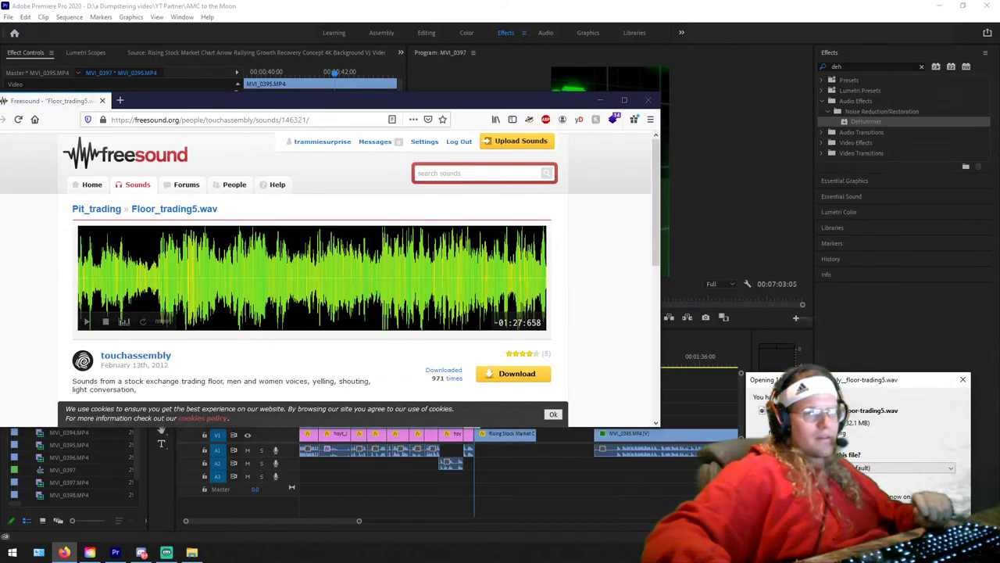
pyautogui.press('Return')
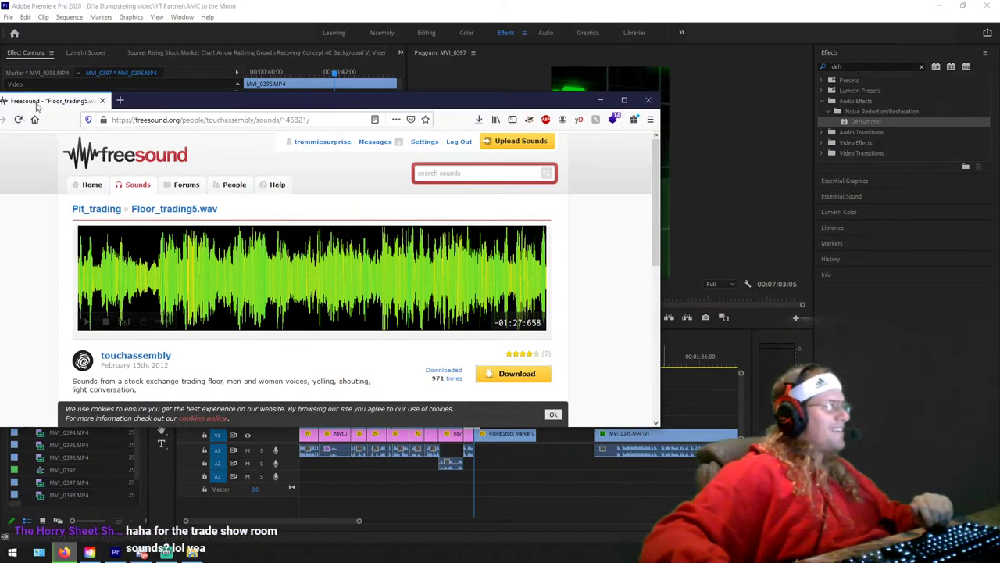
pyautogui.moveTo(153, 102); pyautogui.dragTo(318, 87)
# Step: Open the Ambient battle noise sound page from the results, close the downloads list, and return to Premiere
pyautogui.click(148, 104)
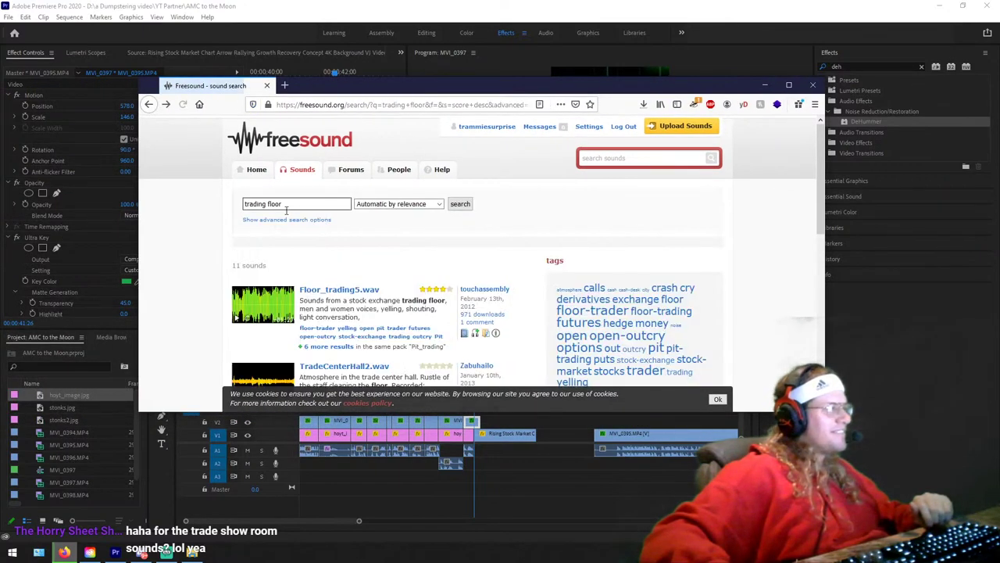
pyautogui.scroll(-5, 307, 269)
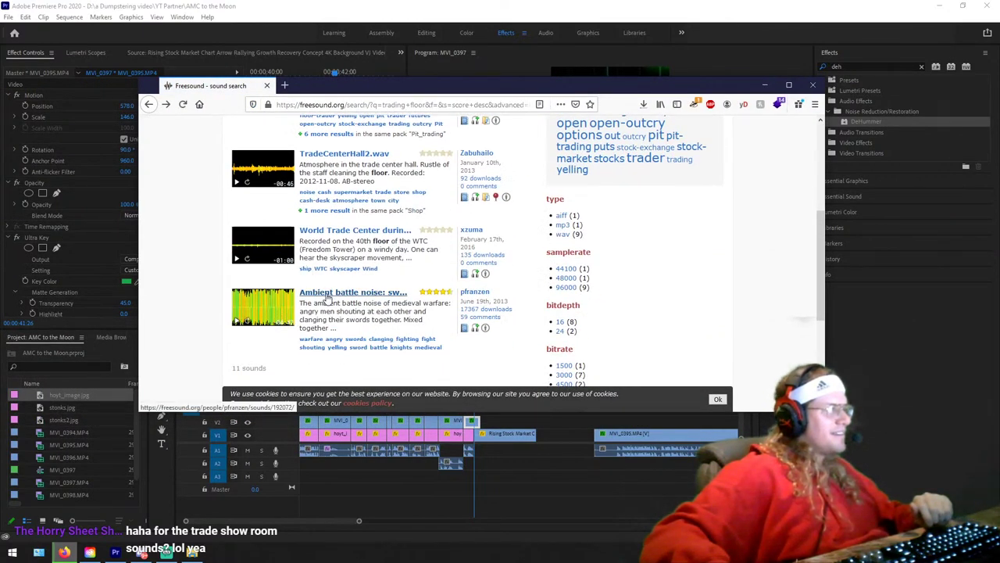
pyautogui.click(326, 297)
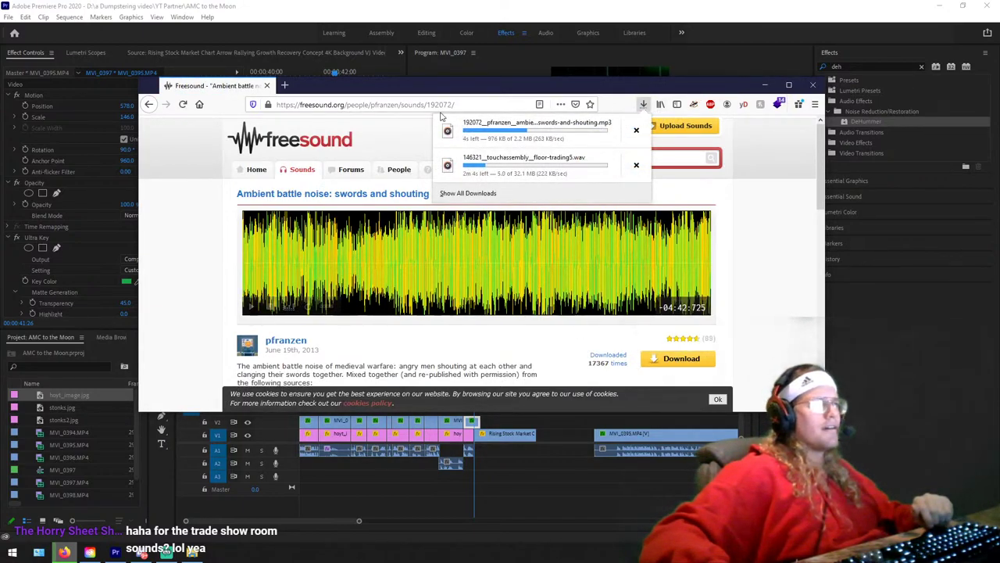
pyautogui.click(341, 104)
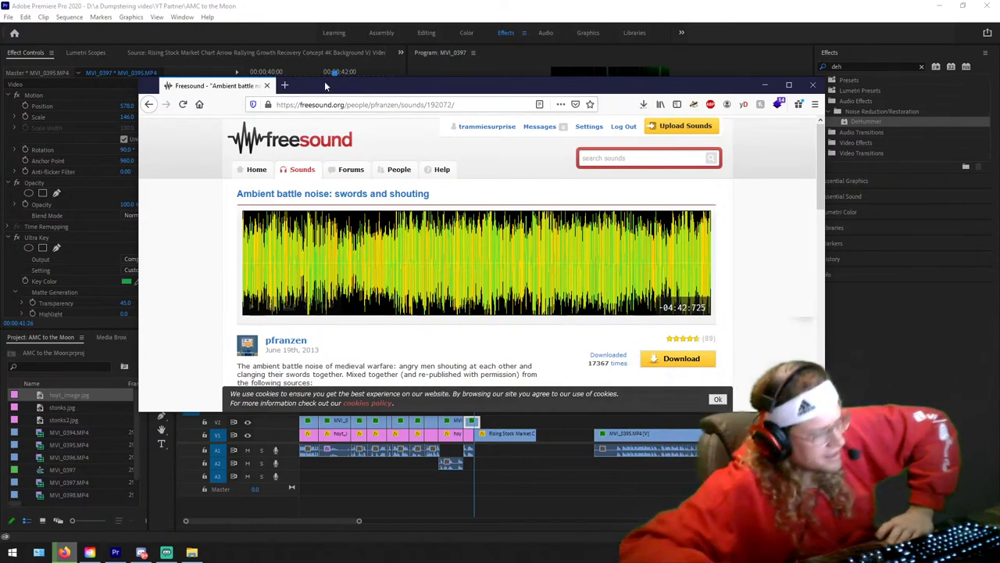
pyautogui.click(320, 465)
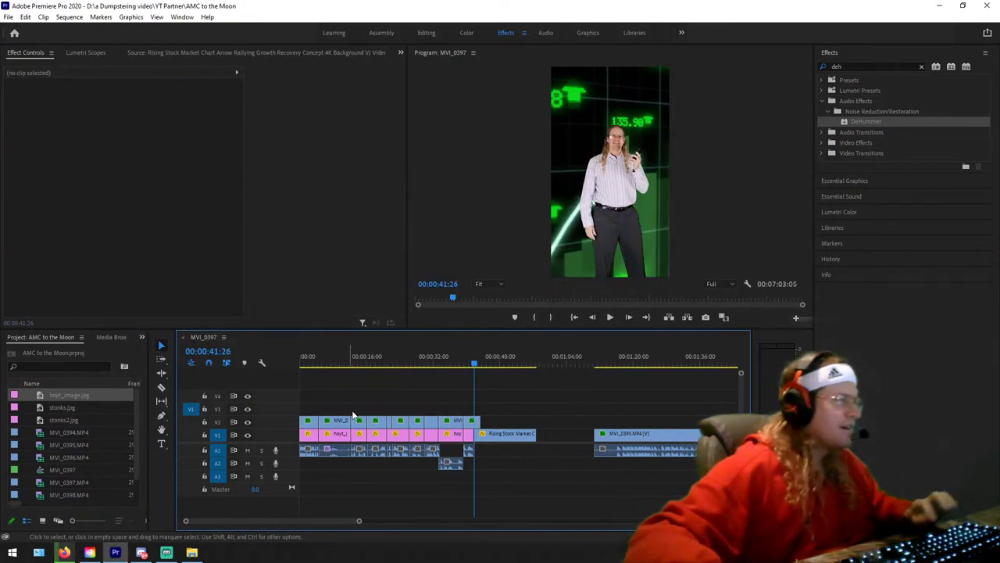
# Step: Play the MVI_0397 sequence from near its start, stopping at about 12 seconds
pyautogui.click(335, 361)
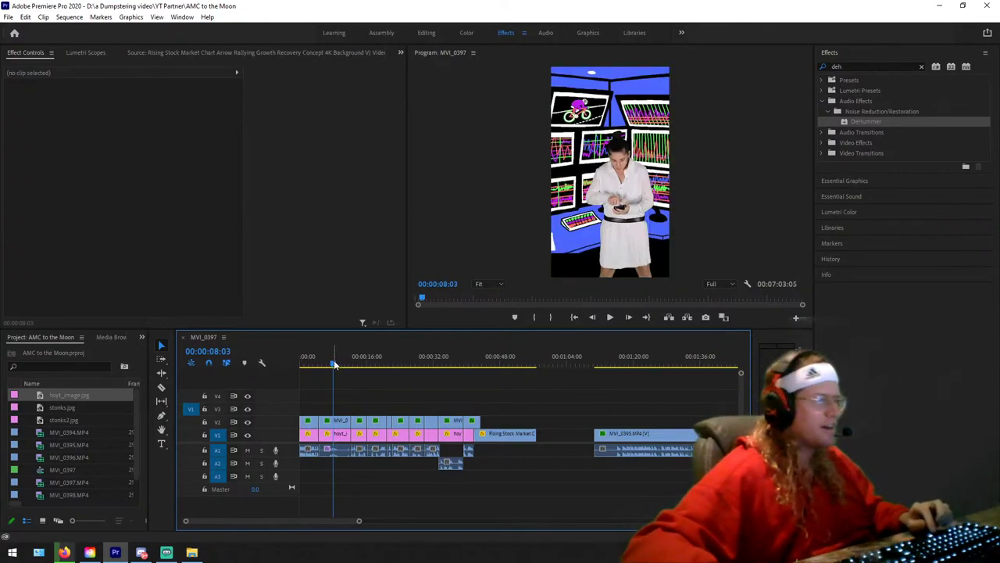
pyautogui.moveTo(334, 365); pyautogui.dragTo(315, 365)
pyautogui.press('space')
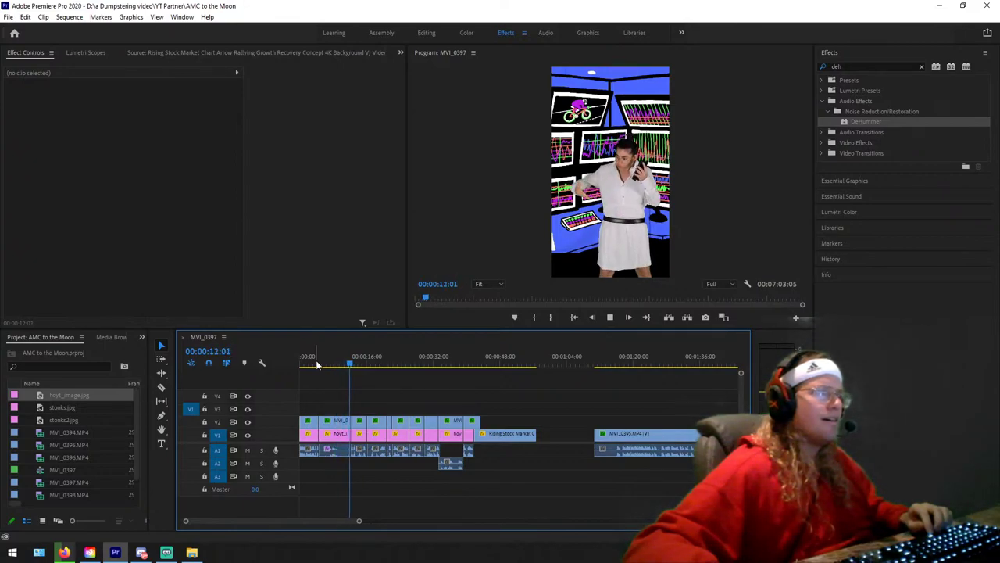
pyautogui.press('space')
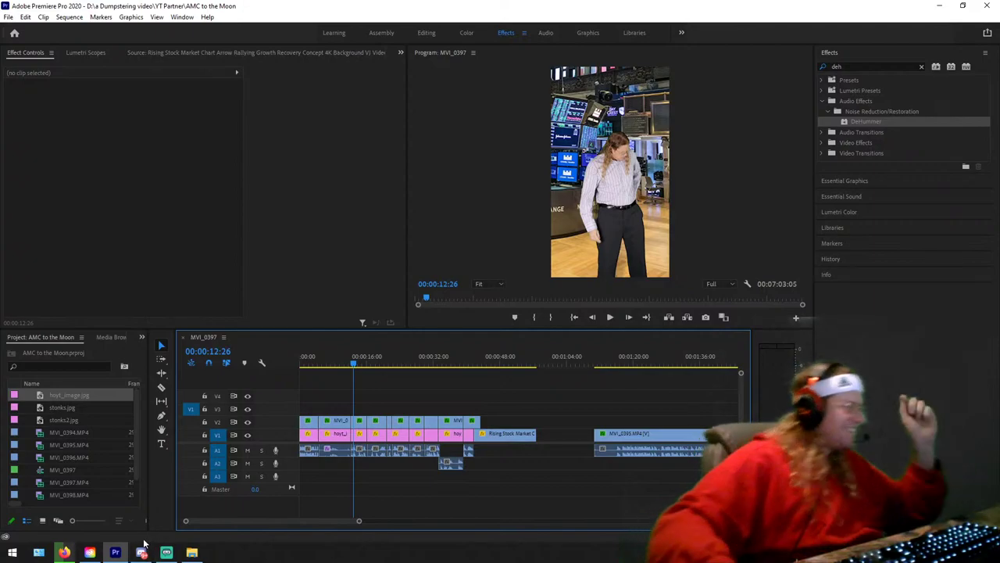
# Step: Search Freesound for 'self help tape' and audition the Guilt result
pyautogui.click(64, 552)
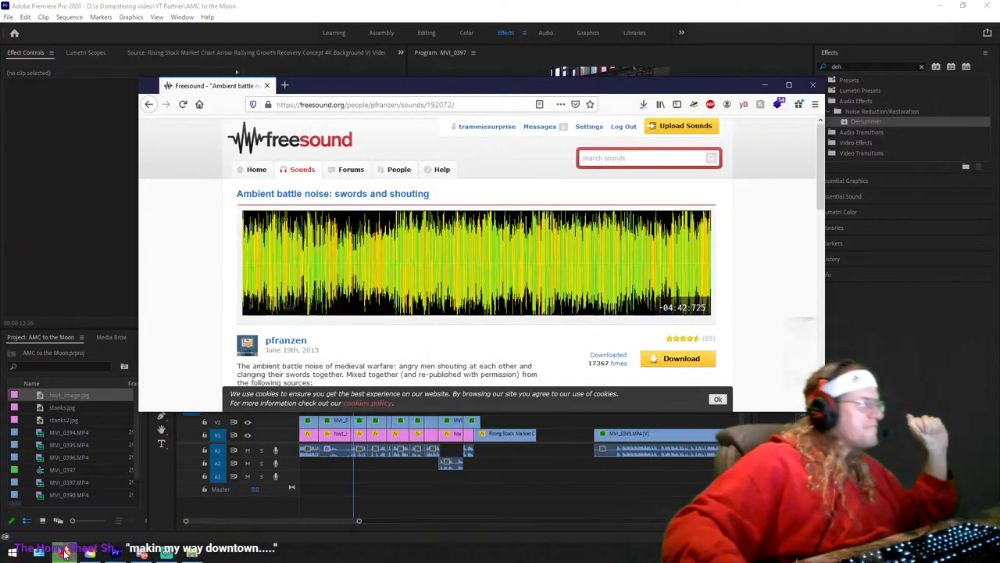
pyautogui.click(588, 159)
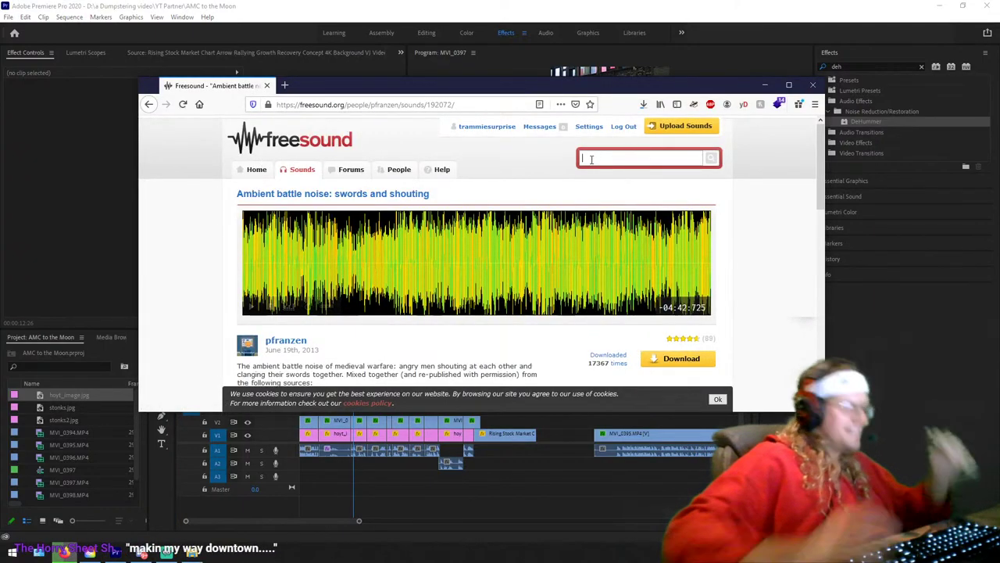
pyautogui.write('self help tape')
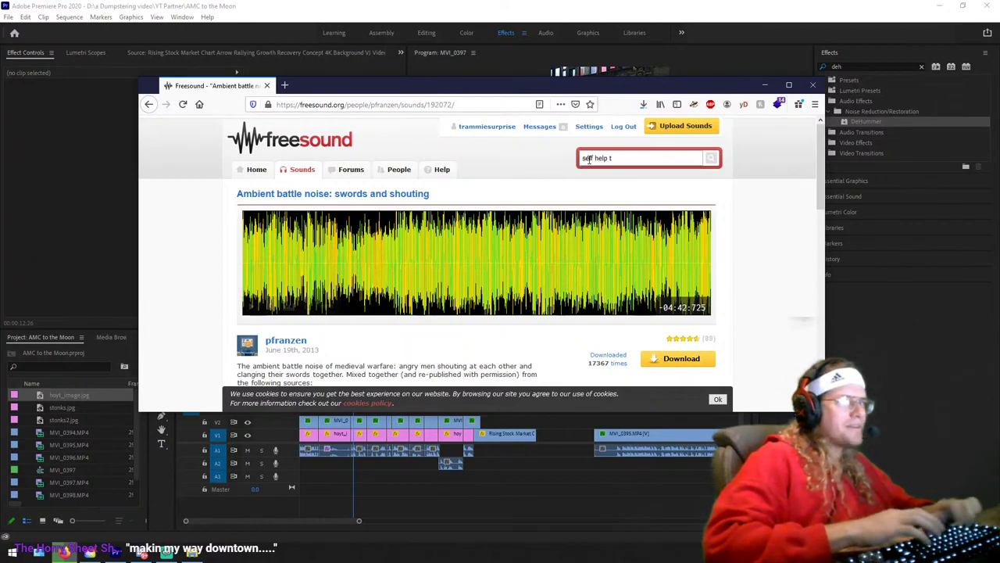
pyautogui.press('Return')
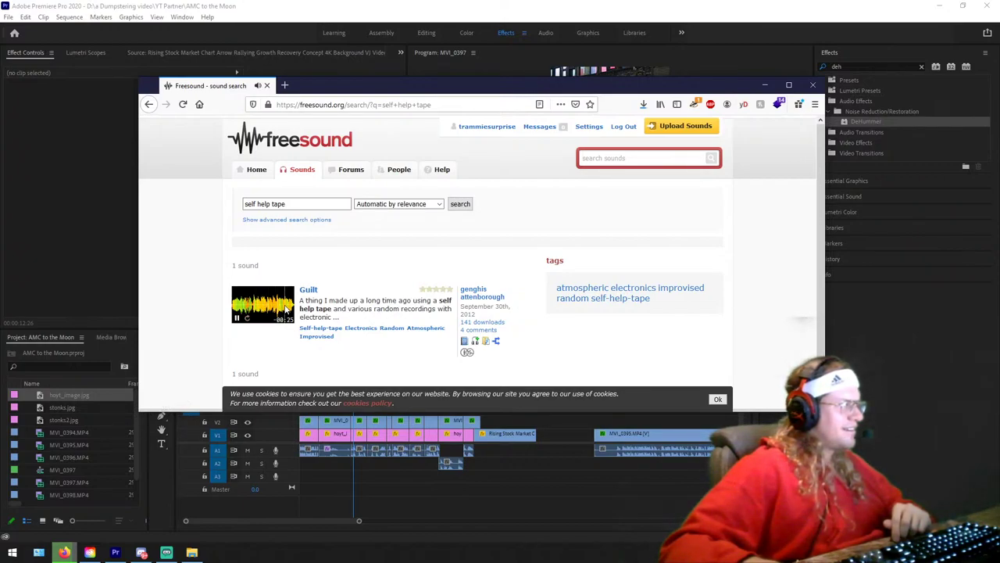
pyautogui.click(237, 317)
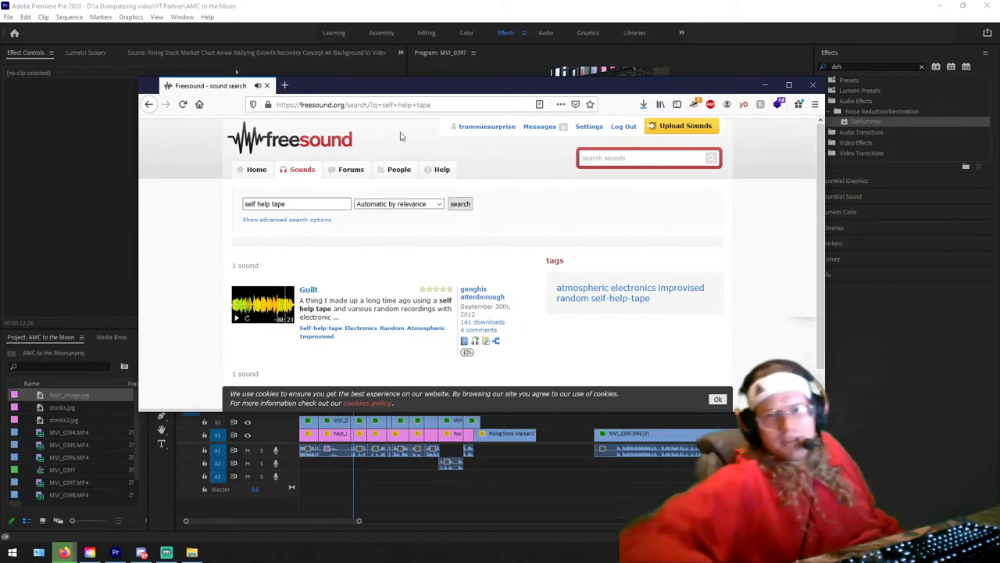
# Step: Go back to the trading floor results and replace the search with 'ambient funk'
pyautogui.click(150, 105)
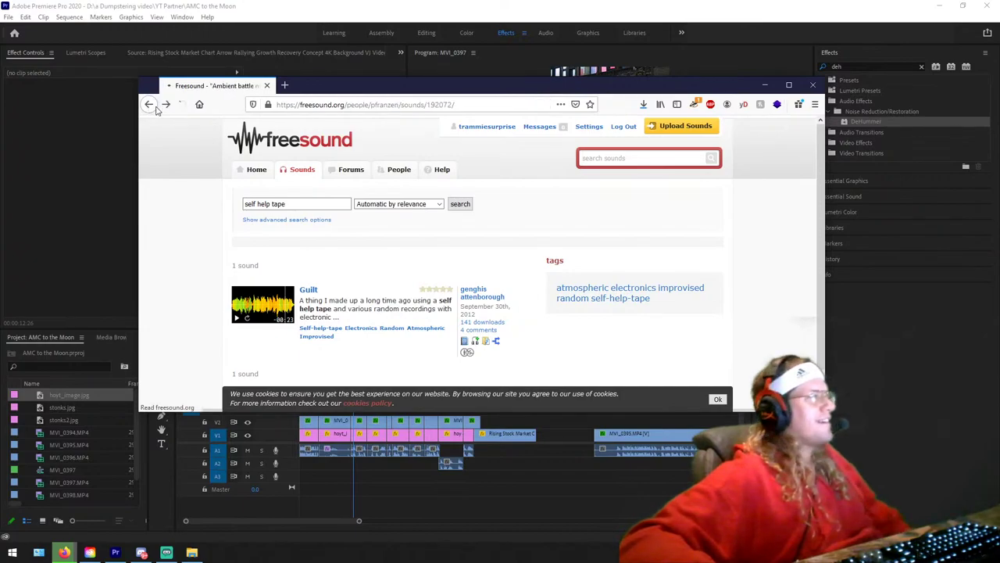
pyautogui.click(150, 106)
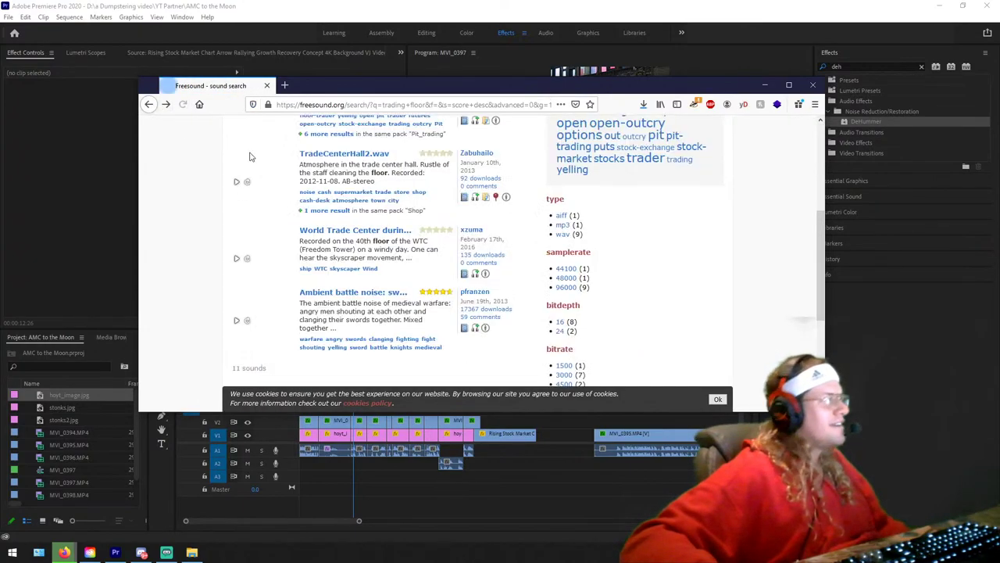
pyautogui.scroll(-3, 383, 218)
pyautogui.scroll(5, 342, 225)
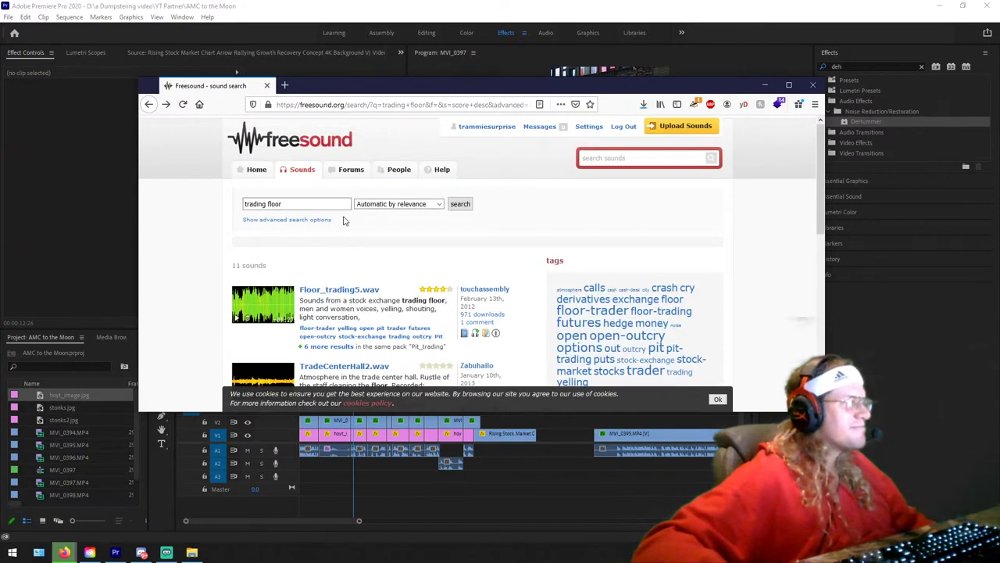
pyautogui.moveTo(348, 204); pyautogui.dragTo(183, 197)
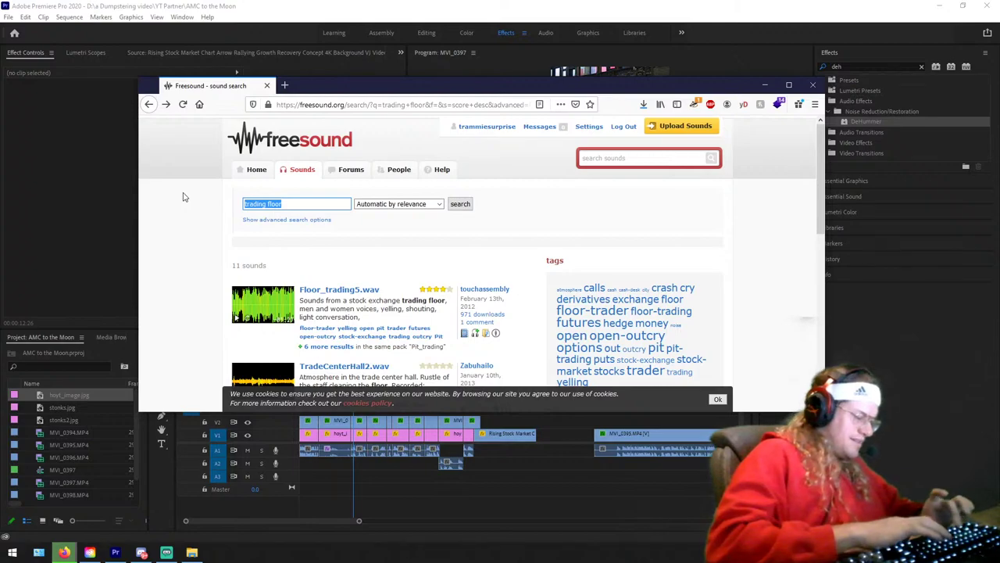
pyautogui.press('BackSpace')
pyautogui.write('ambient funk')
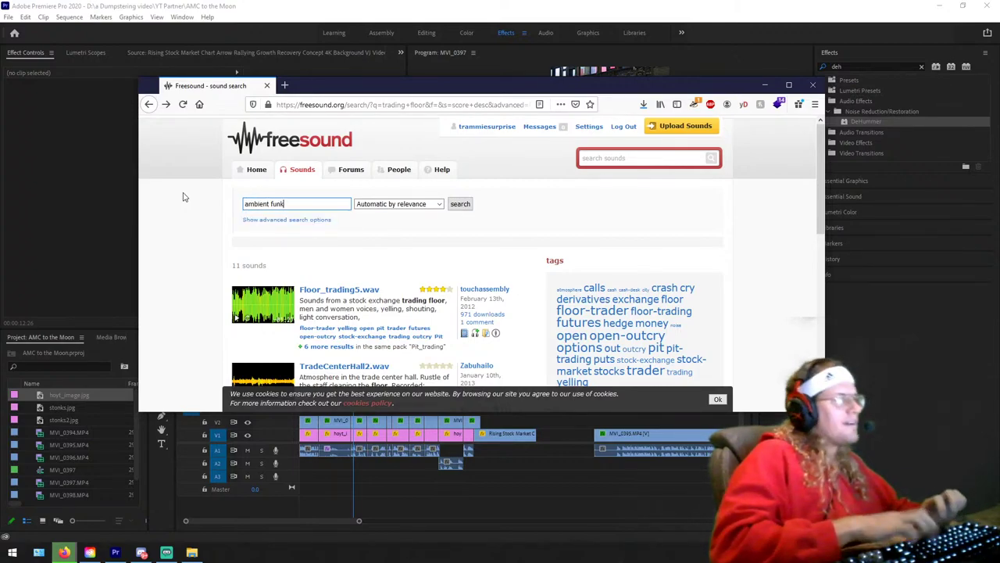
pyautogui.press('Return')
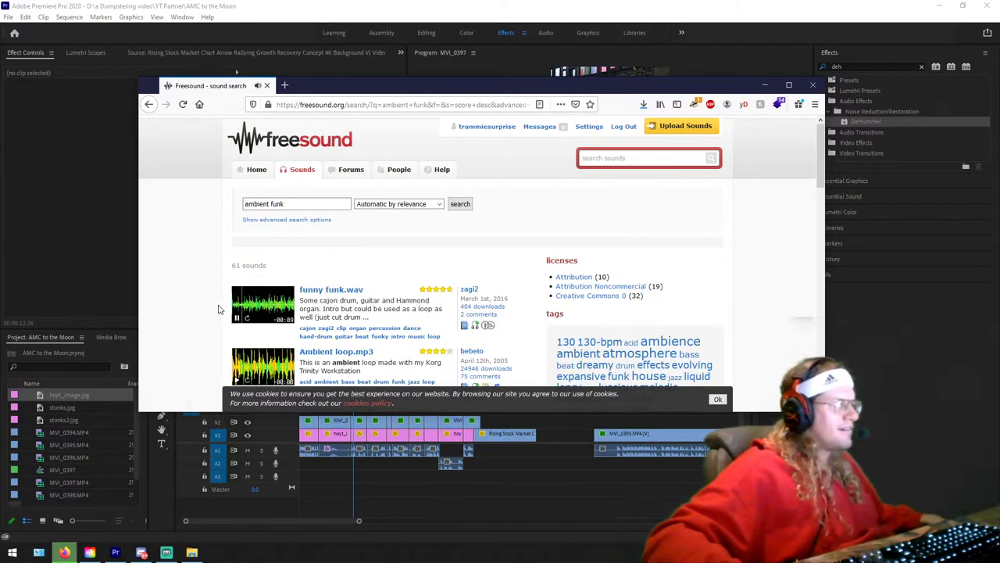
# Step: Browse the 61 ambient funk results and play the MemoryMoon sound preview
pyautogui.scroll(-3, 244, 307)
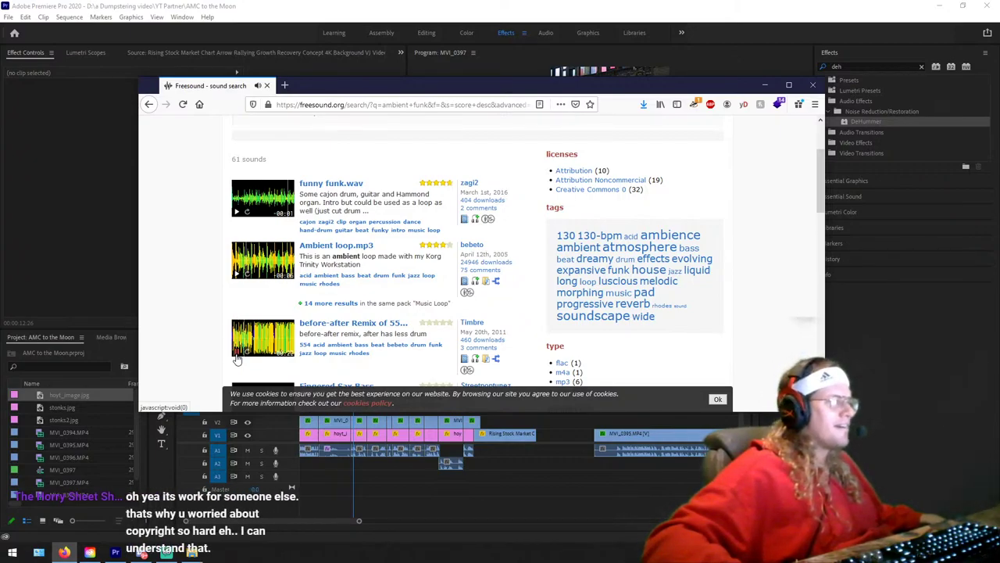
pyautogui.scroll(-3, 236, 316)
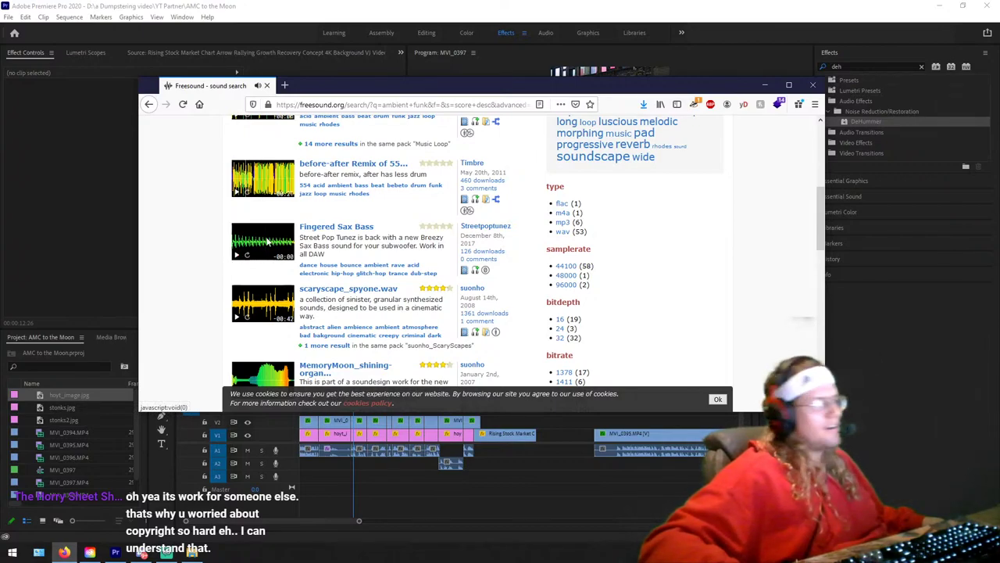
pyautogui.scroll(-2, 241, 263)
pyautogui.rightClick(237, 290)
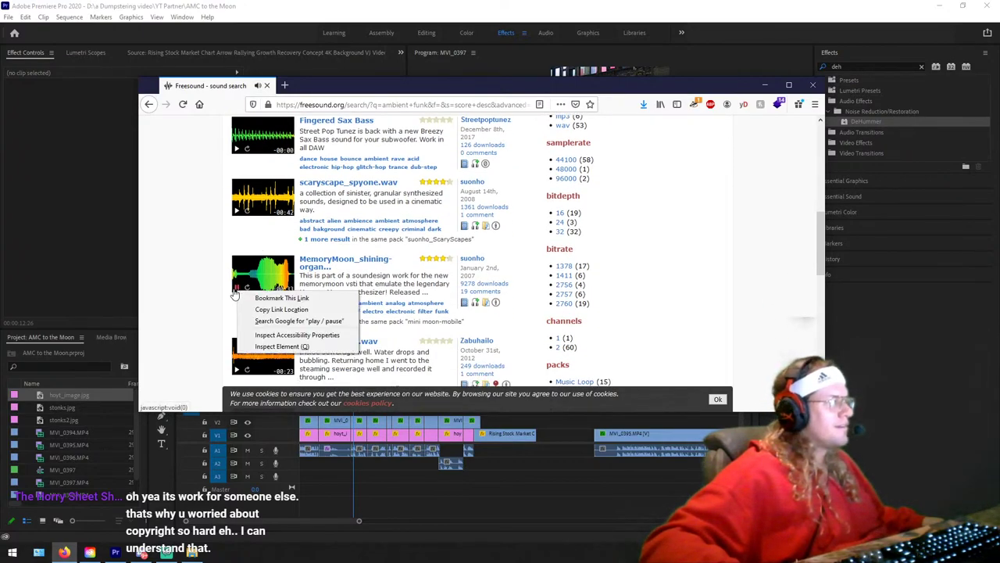
pyautogui.click(230, 292)
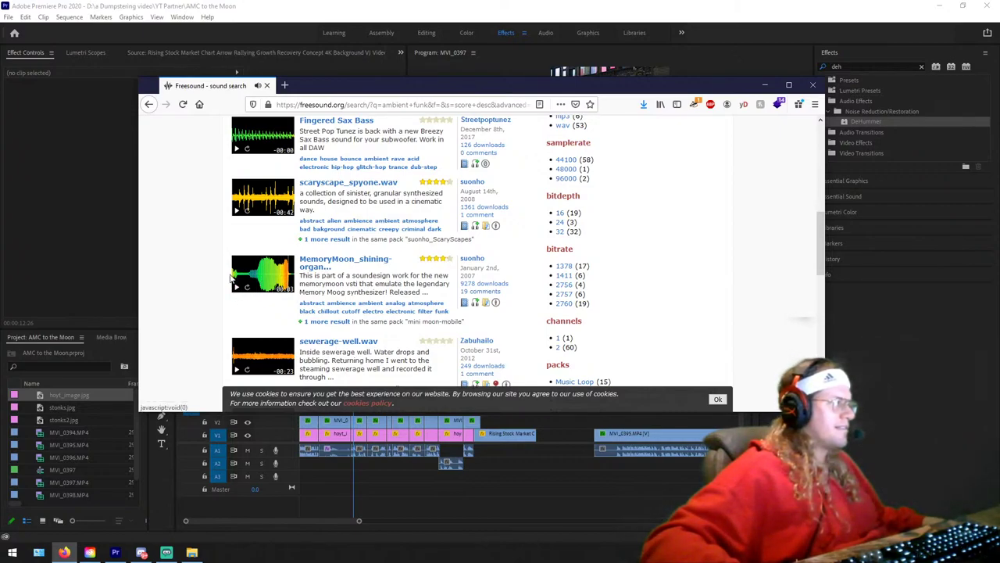
pyautogui.scroll(-5, 228, 277)
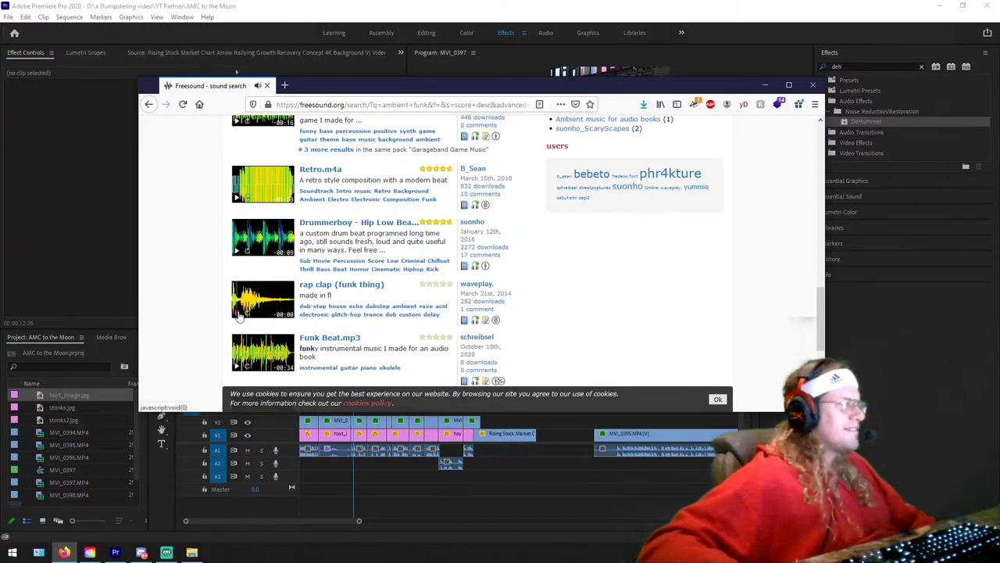
pyautogui.scroll(-3, 239, 314)
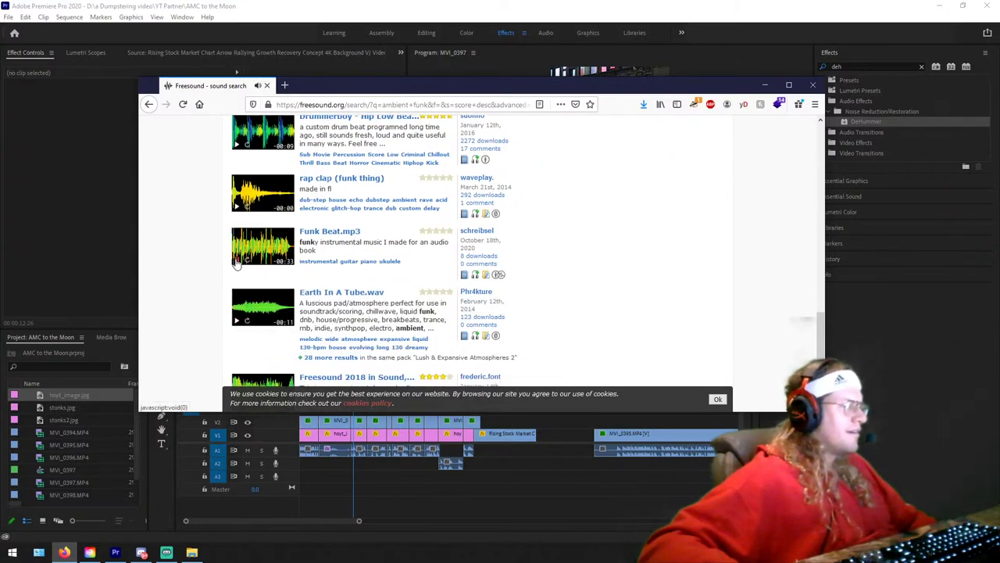
pyautogui.scroll(-15, 239, 262)
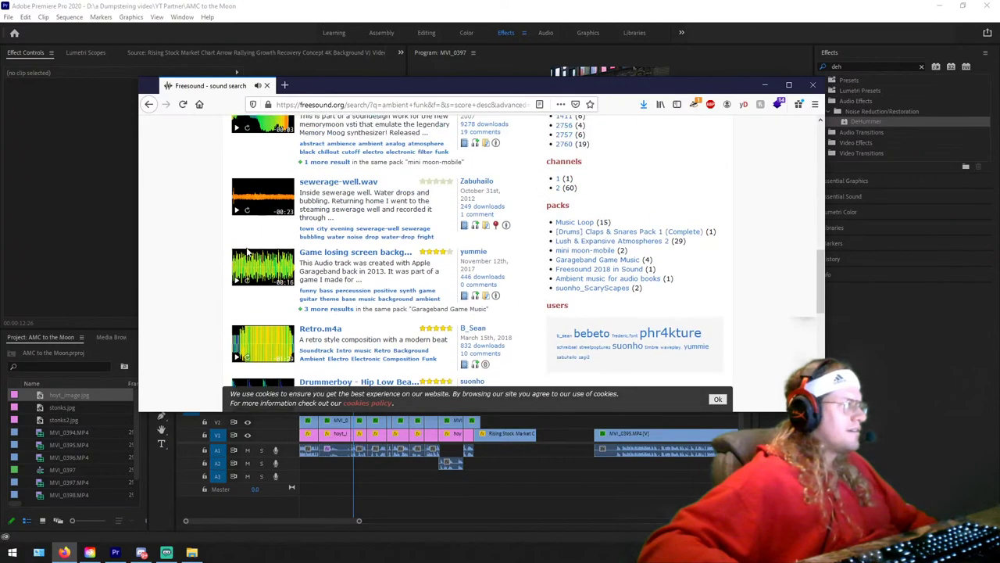
pyautogui.scroll(4, 248, 249)
pyautogui.tripleClick(281, 204)
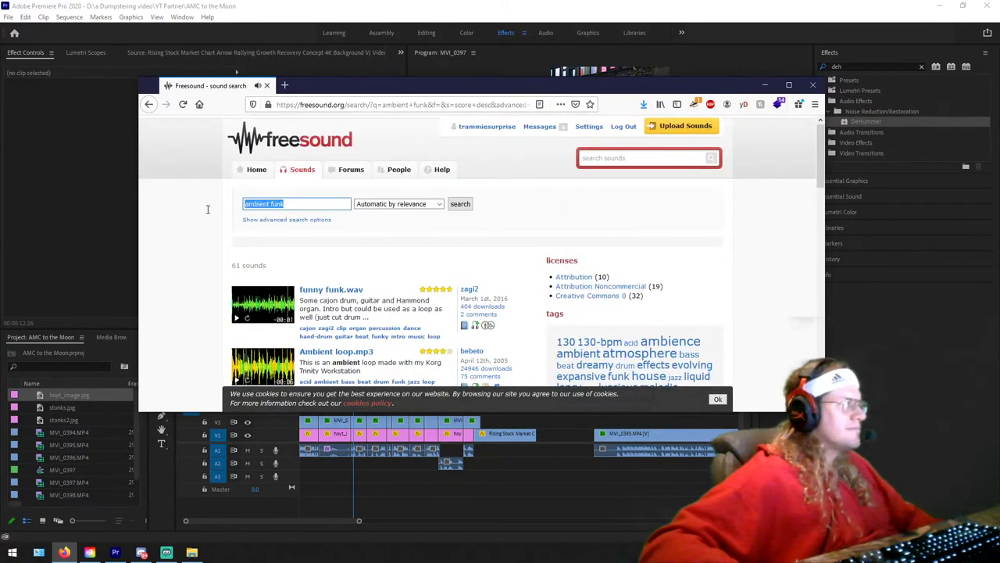
pyautogui.write('believe in yourself')
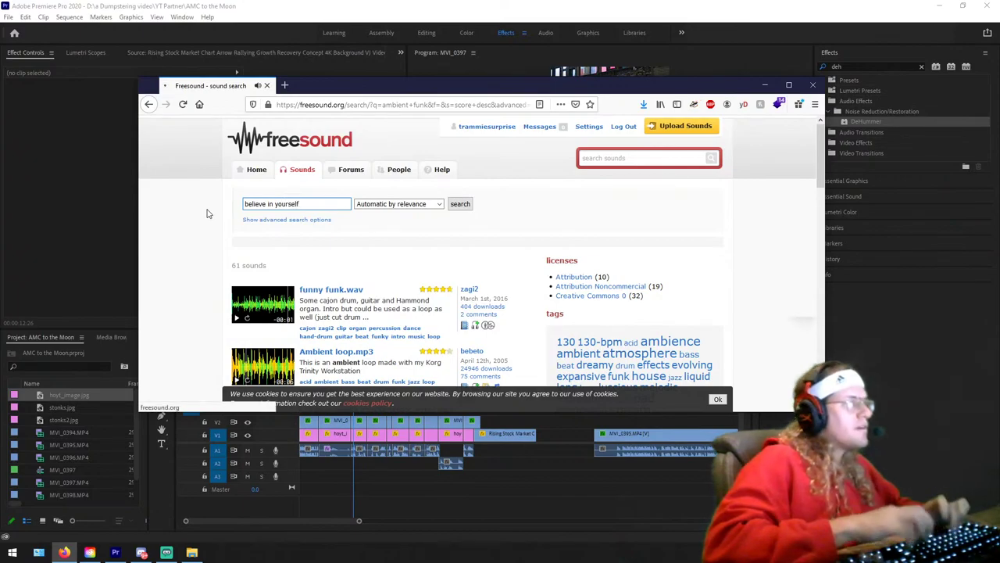
pyautogui.press('Return')
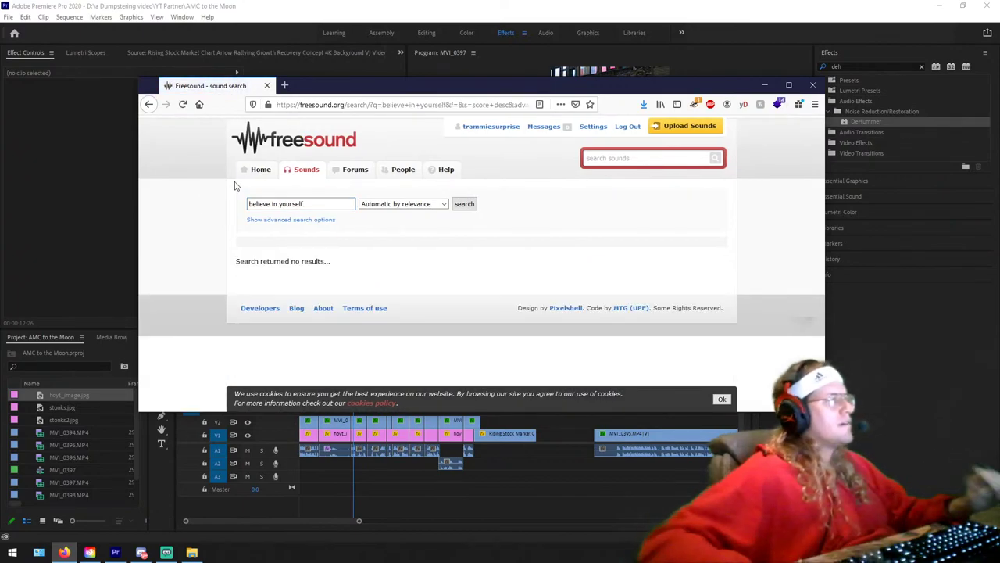
pyautogui.moveTo(316, 204); pyautogui.dragTo(216, 198)
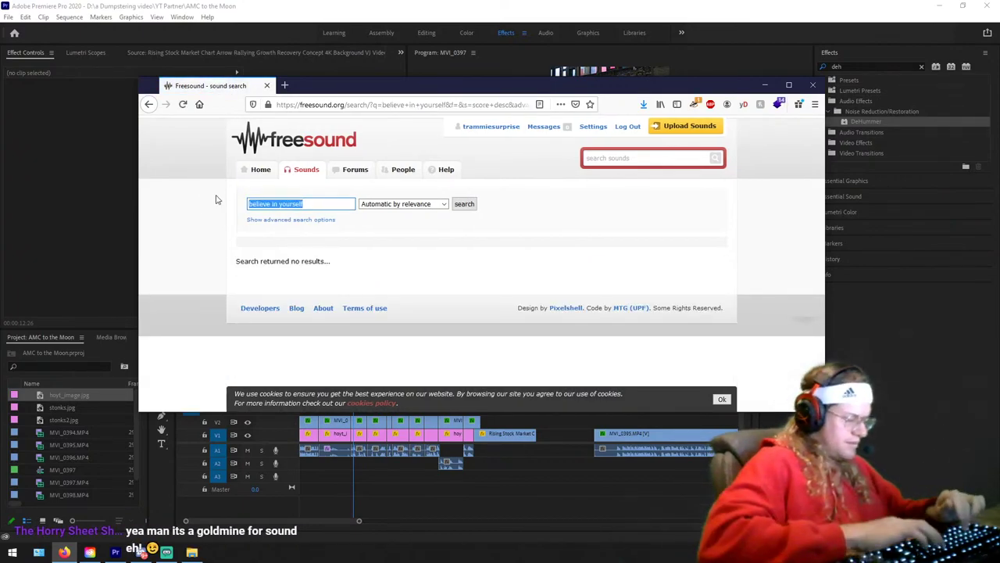
pyautogui.write('self help')
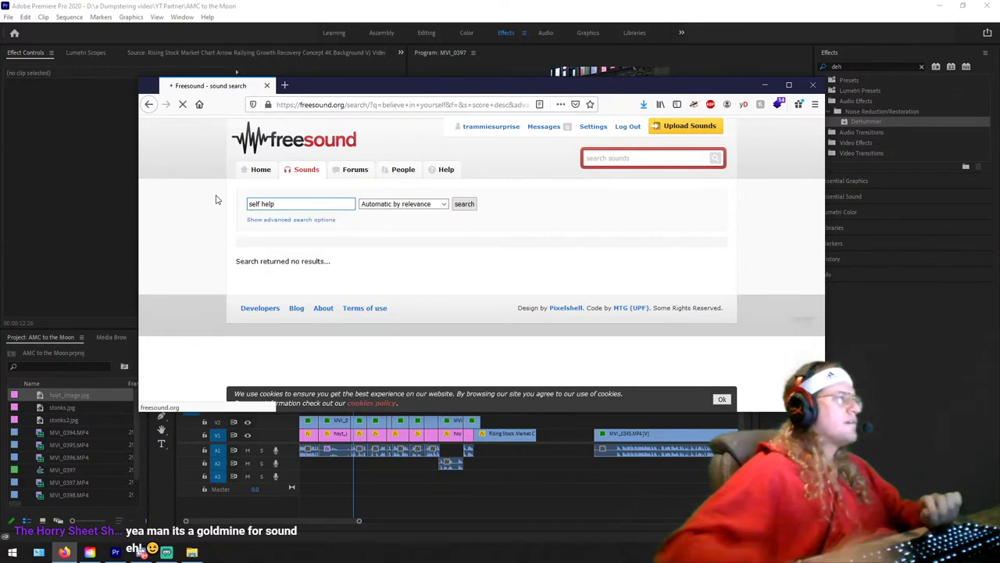
pyautogui.press('Return')
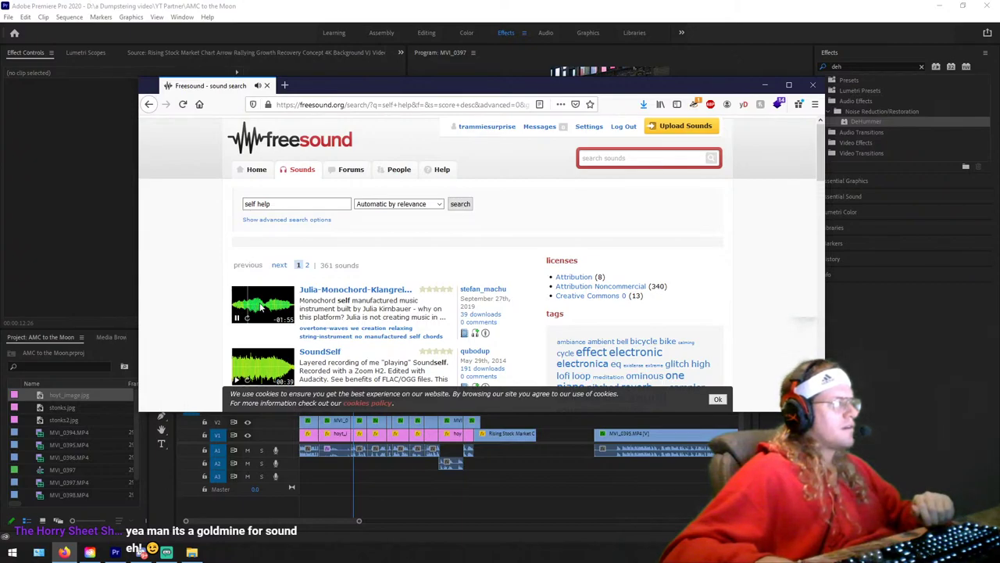
pyautogui.click(274, 309)
pyautogui.scroll(-3, 252, 288)
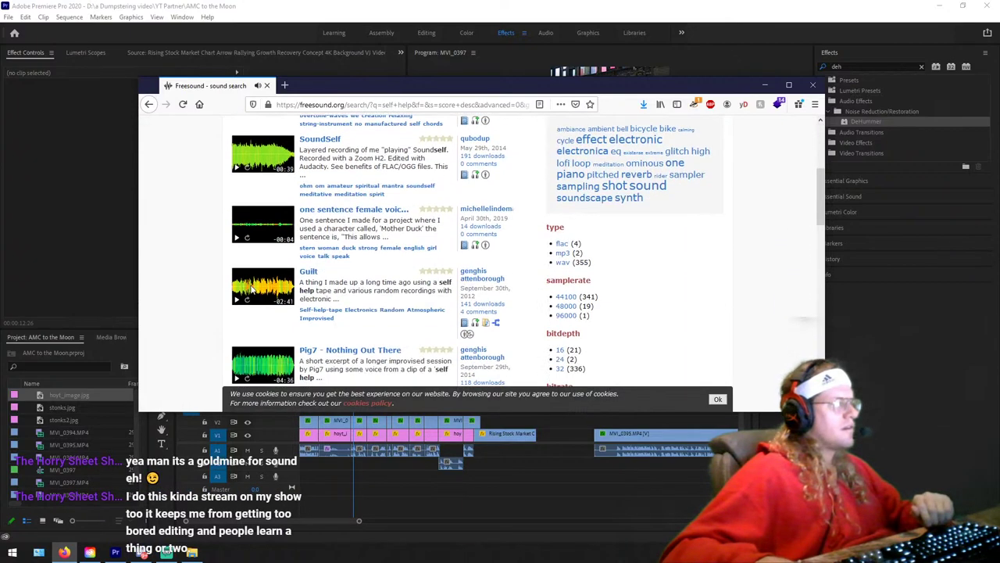
pyautogui.scroll(2, 241, 222)
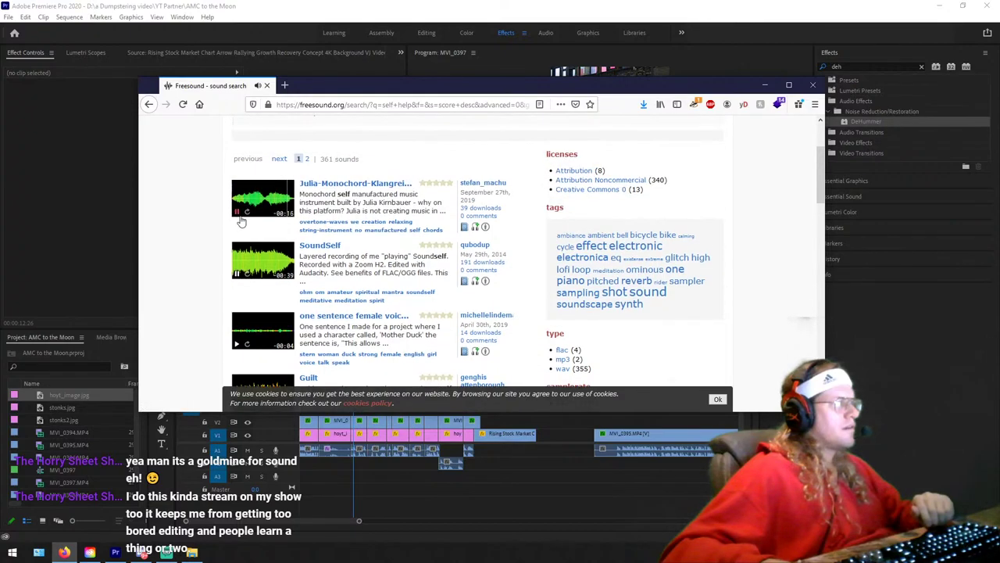
pyautogui.scroll(-3, 244, 250)
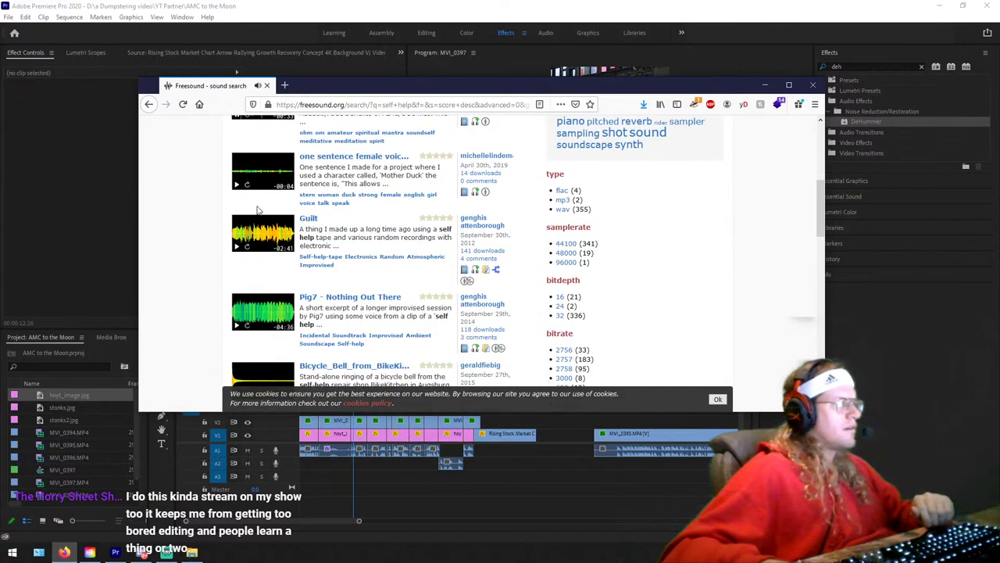
pyautogui.scroll(2, 247, 227)
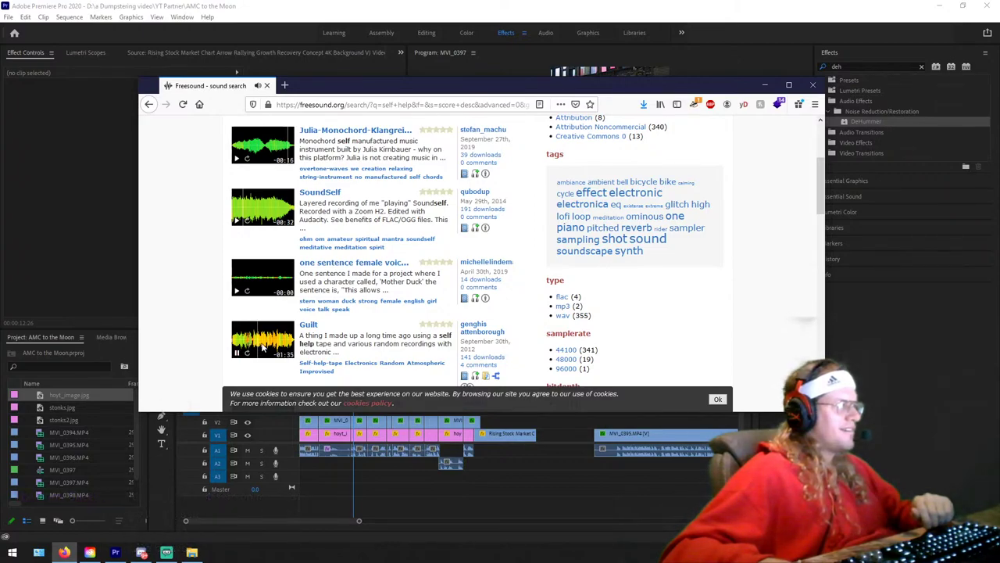
pyautogui.scroll(-3, 247, 338)
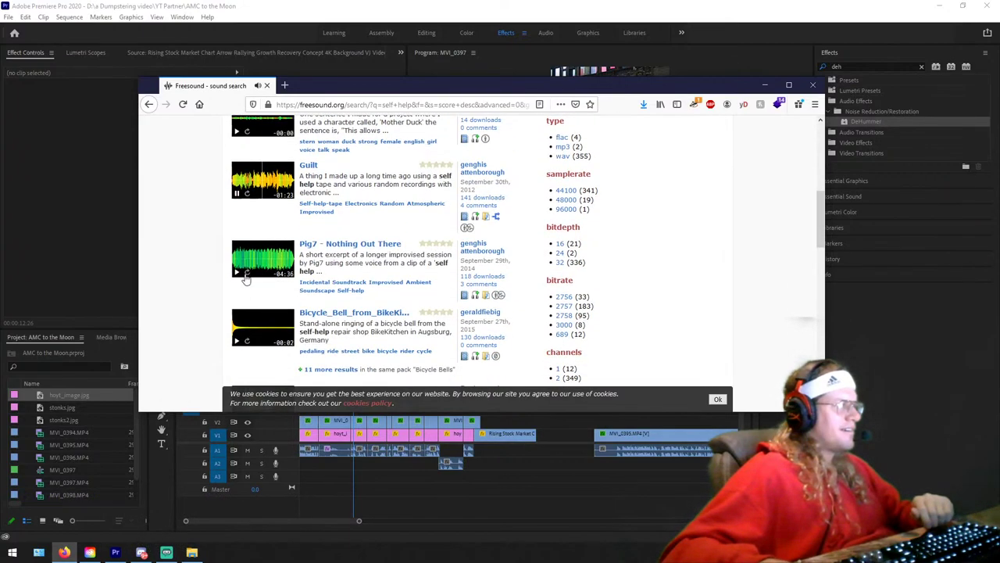
pyautogui.scroll(-2, 238, 201)
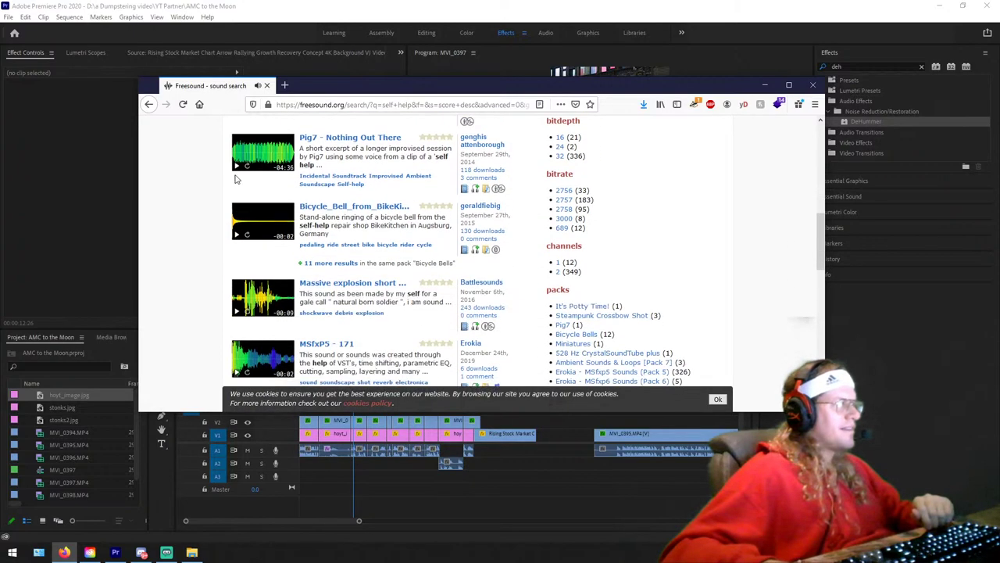
pyautogui.click(243, 162)
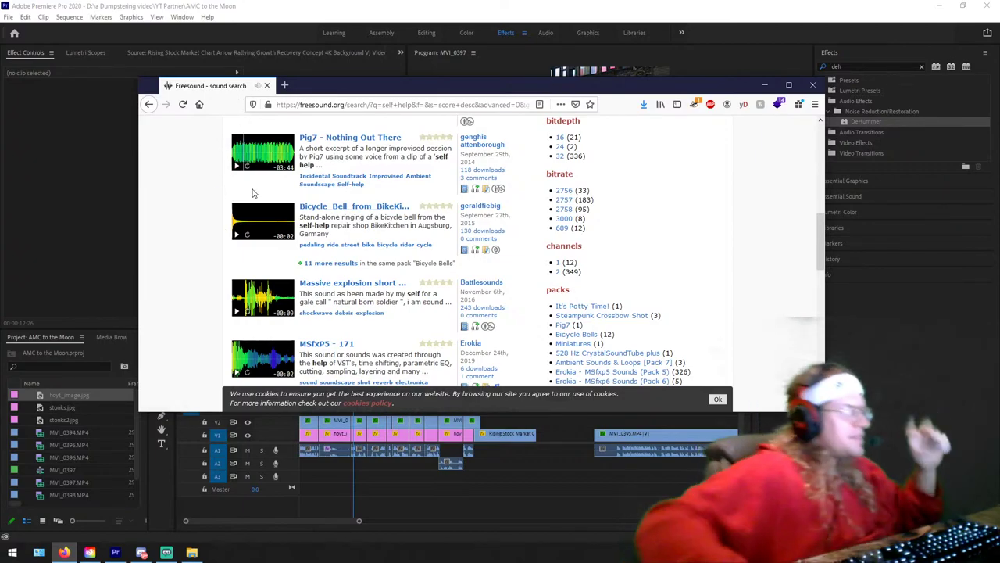
pyautogui.scroll(-3, 274, 191)
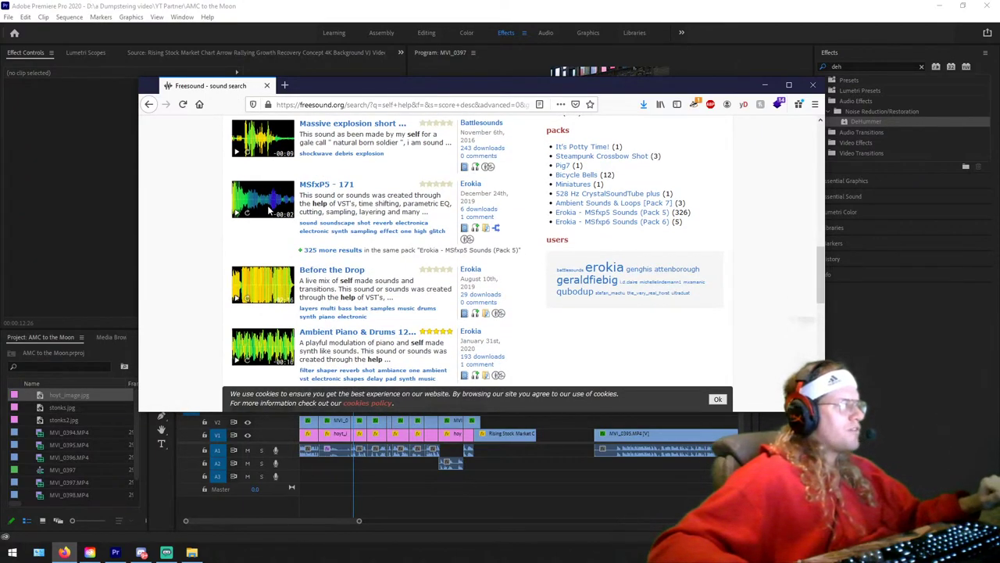
pyautogui.scroll(-2, 265, 227)
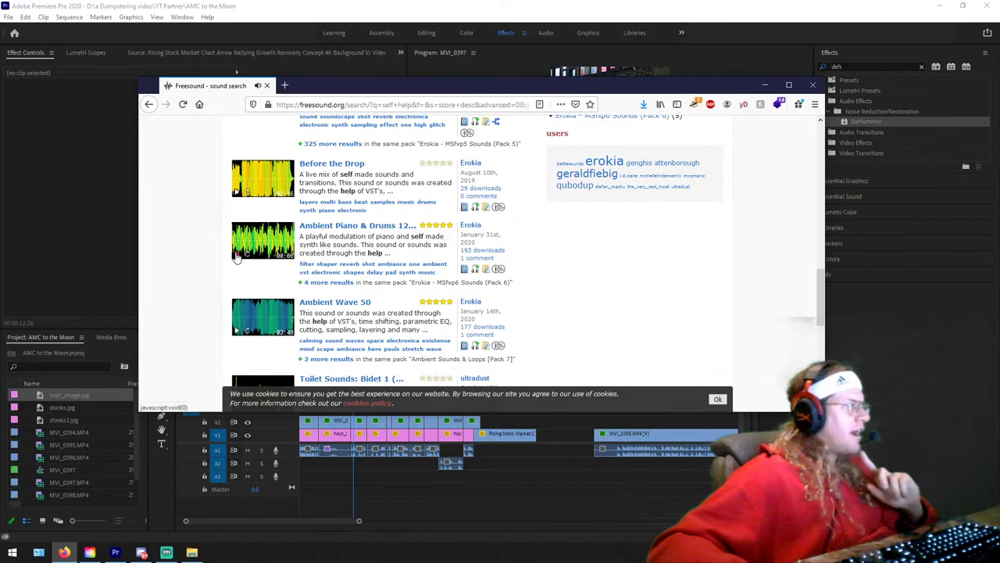
# Step: In a new tab, load youtube.com and search for 'hacker background music'
pyautogui.click(284, 85)
pyautogui.write('yourt')
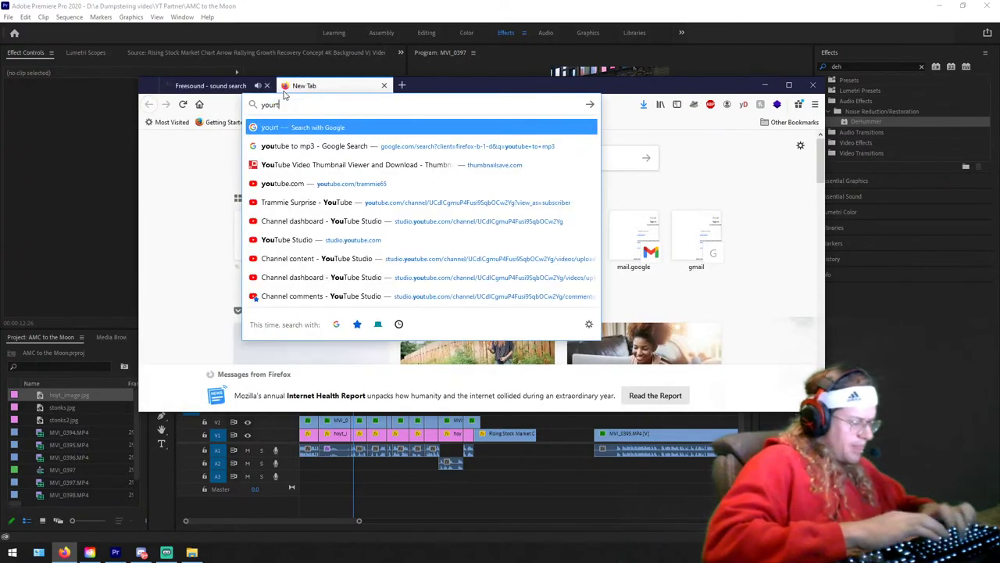
pyautogui.press('BackSpace')
pyautogui.press('BackSpace')
pyautogui.write('tube')
pyautogui.press('Return')
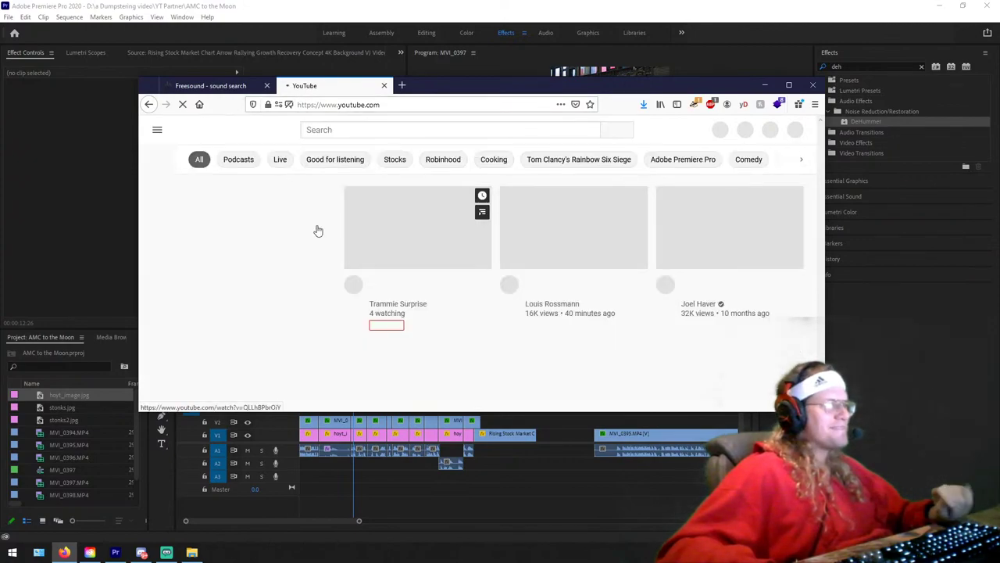
pyautogui.write('hac')
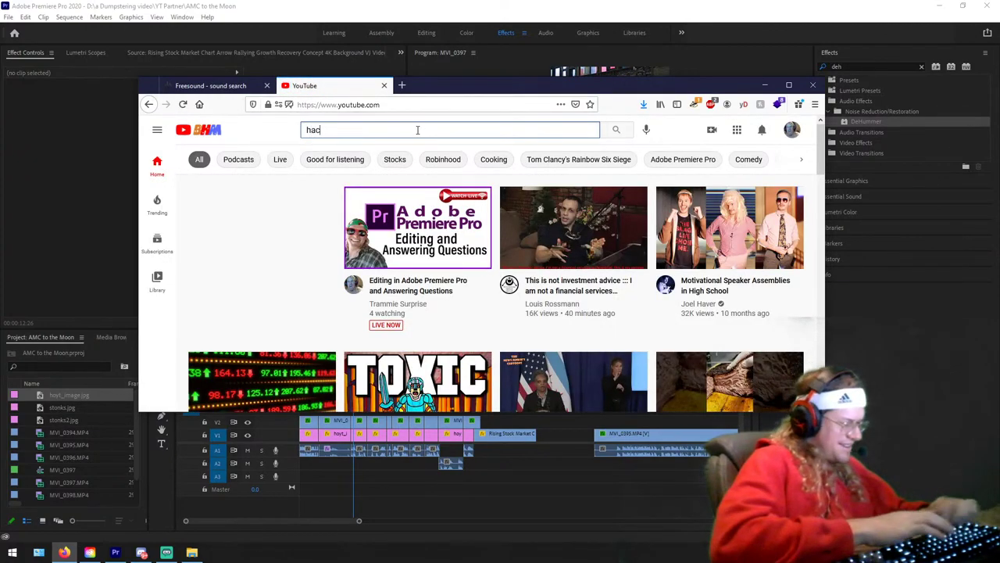
pyautogui.write('ker background music')
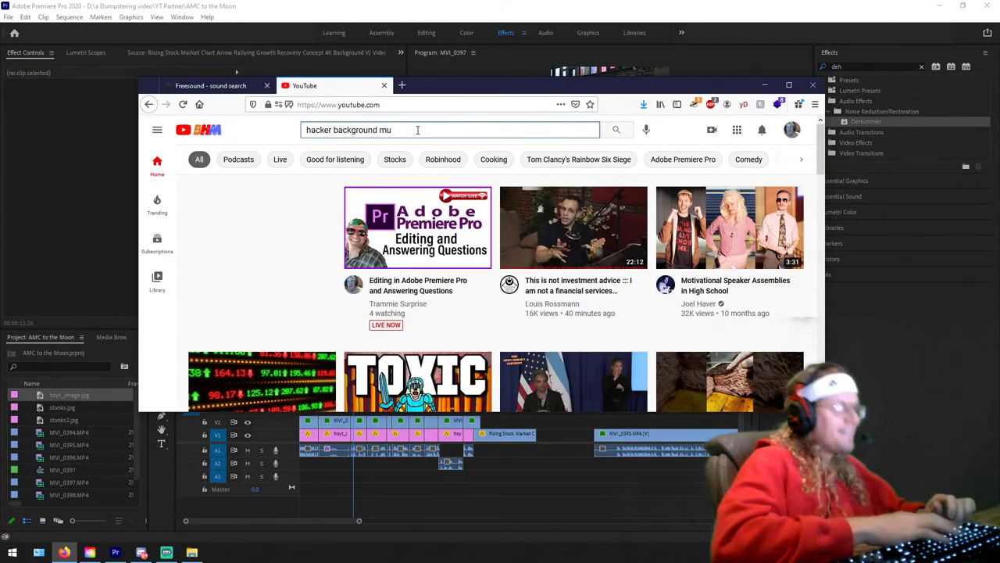
pyautogui.press('Return')
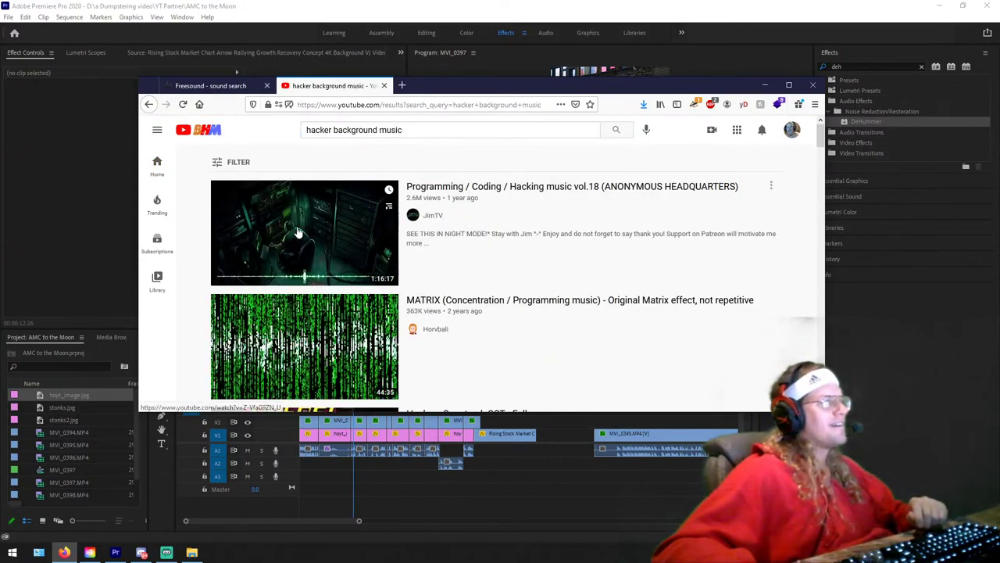
# Step: Open the MATRIX programming music video and sample it at 1:02, 2:38, 5:09, 10:54, 15:22 and 20:09
pyautogui.click(291, 236)
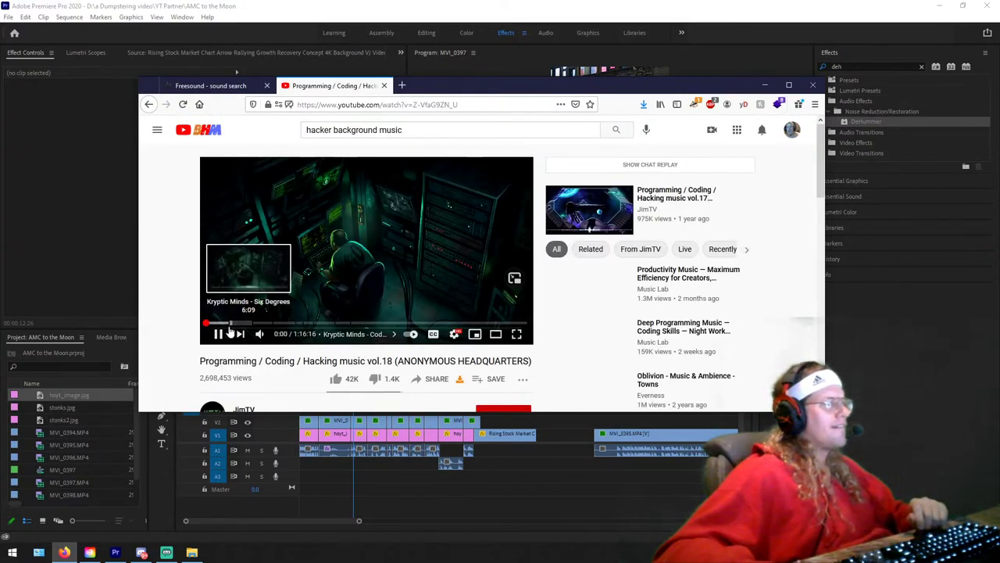
pyautogui.click(150, 106)
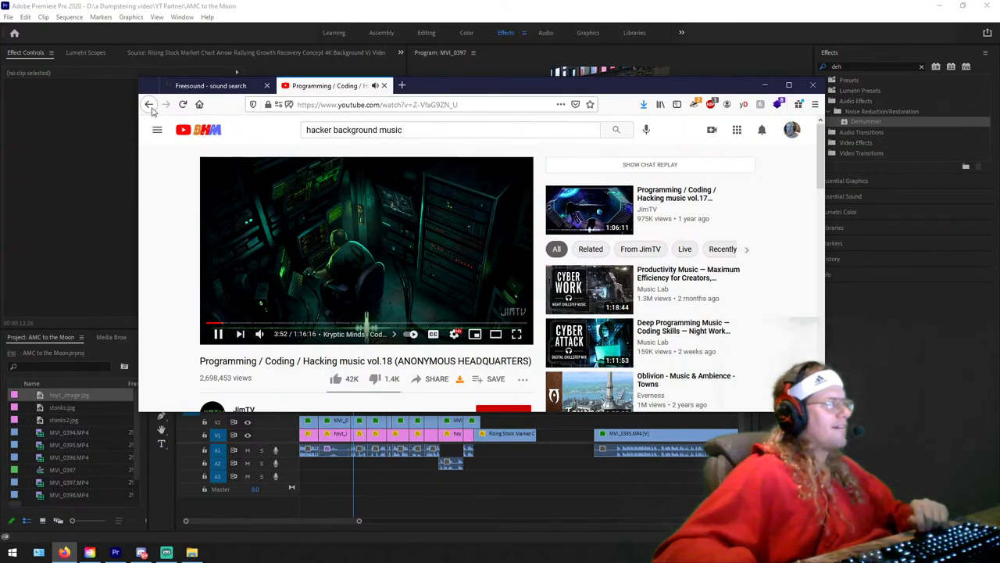
pyautogui.click(296, 336)
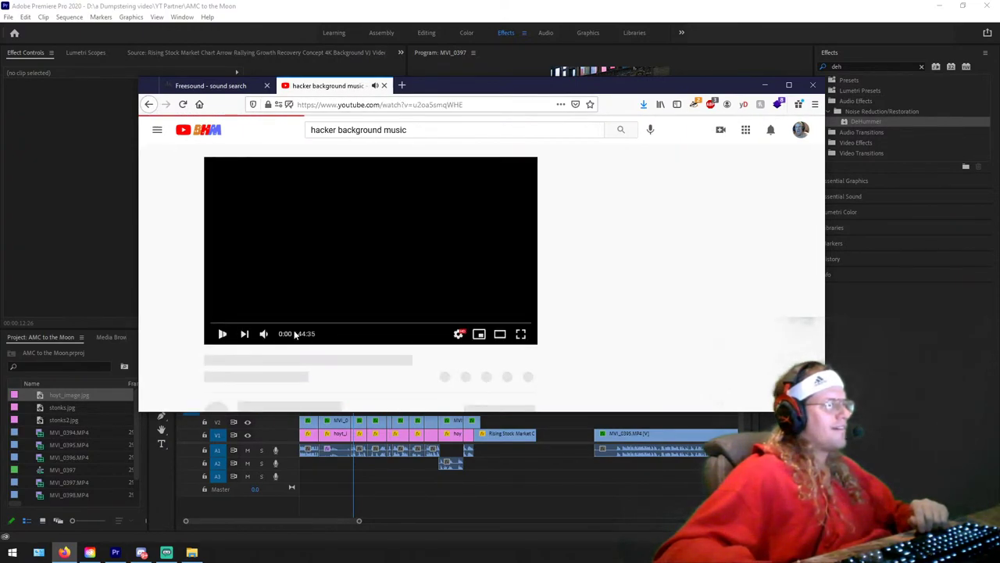
pyautogui.click(214, 323)
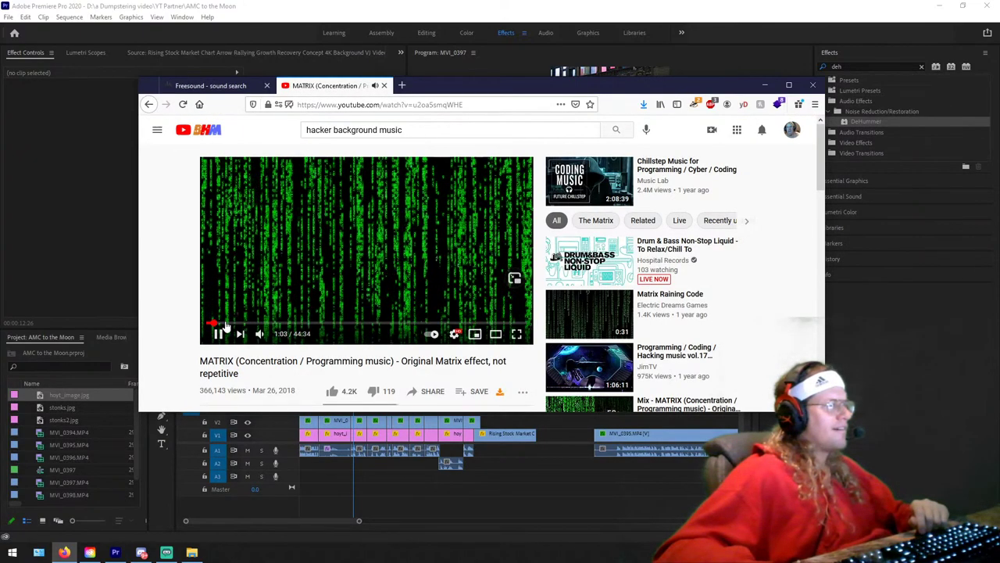
pyautogui.click(227, 324)
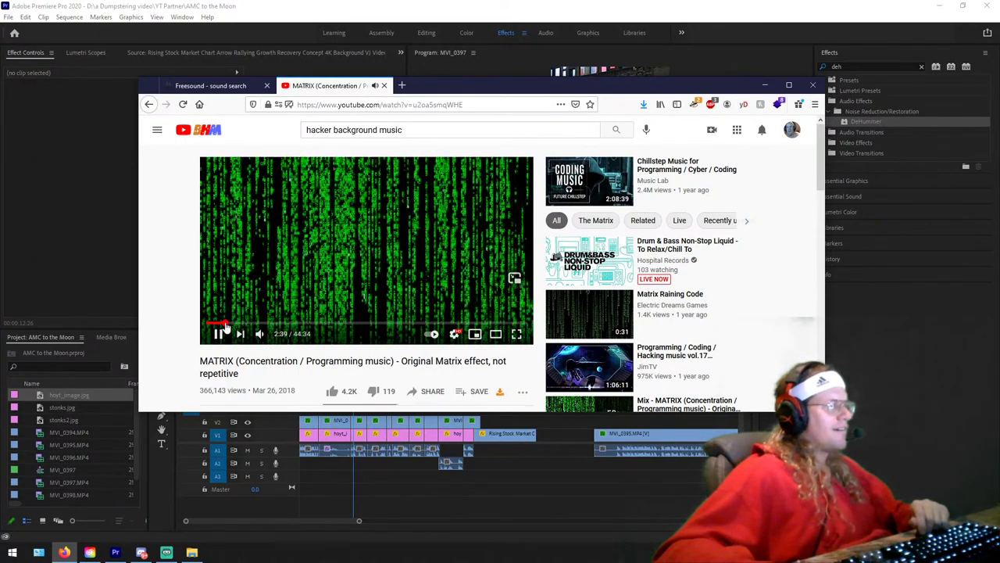
pyautogui.click(213, 323)
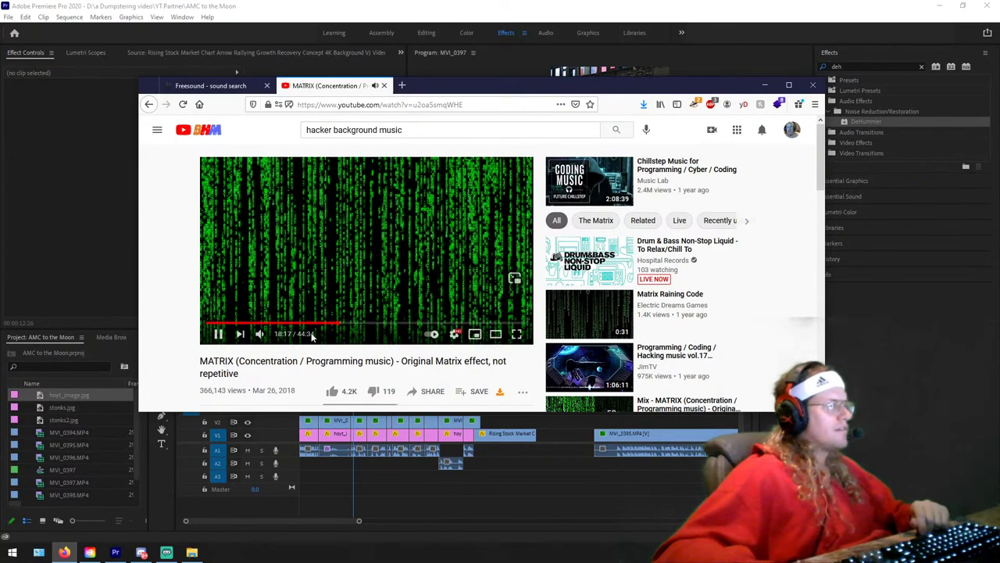
pyautogui.click(318, 323)
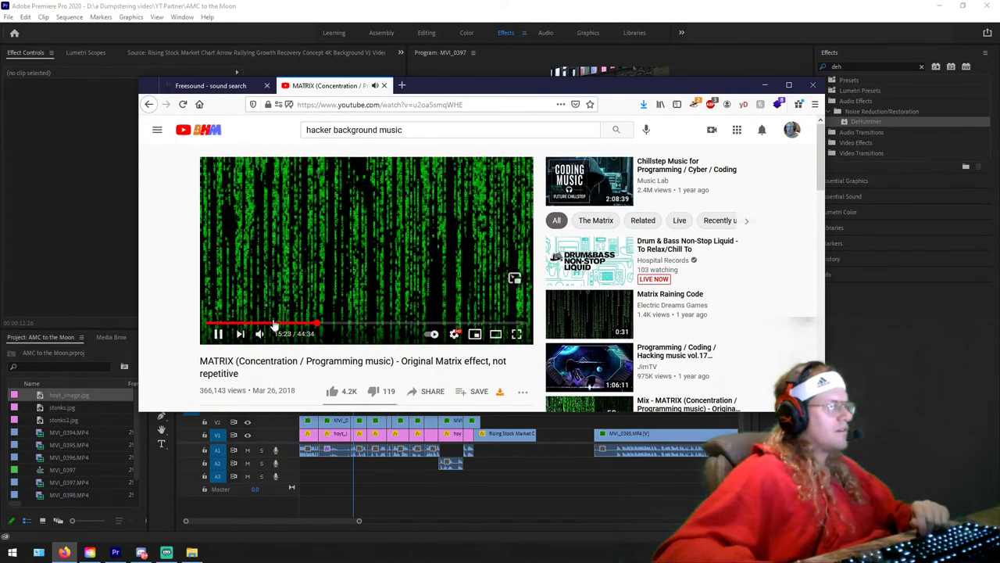
pyautogui.click(273, 324)
pyautogui.click(286, 324)
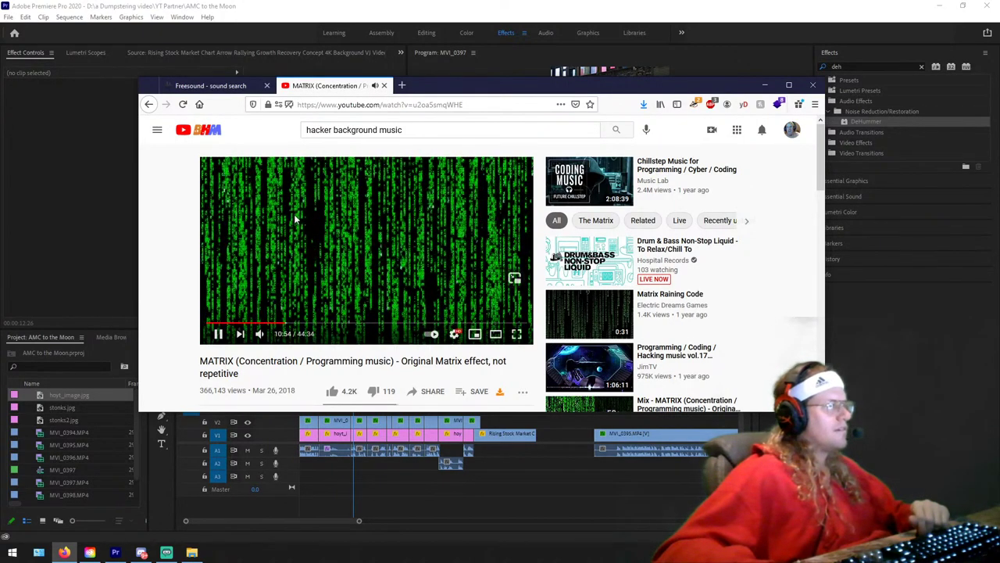
pyautogui.click(353, 323)
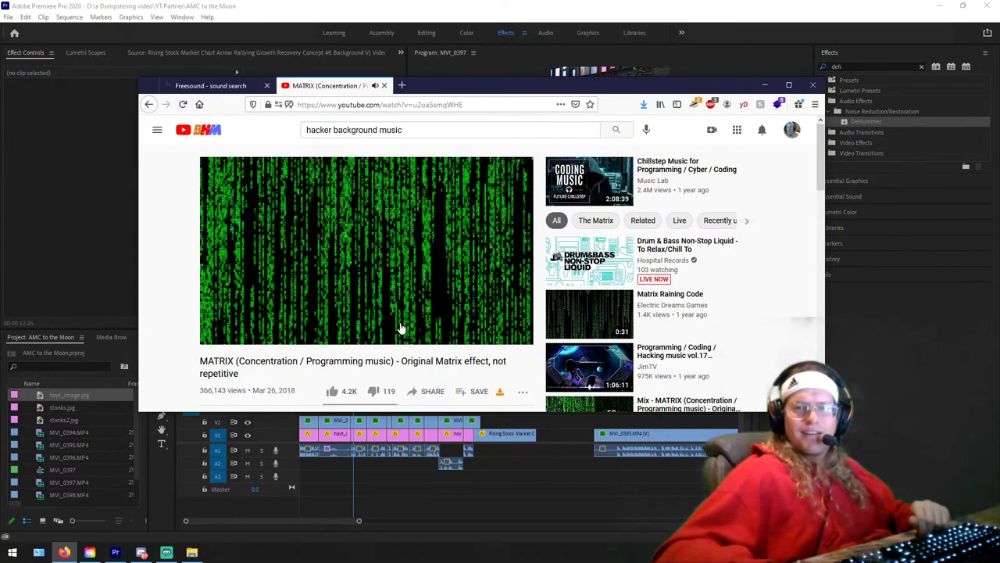
# Step: Expand the video's Music in this video credits, including Chrysalis (Ethereal Version)
pyautogui.moveTo(405, 328)
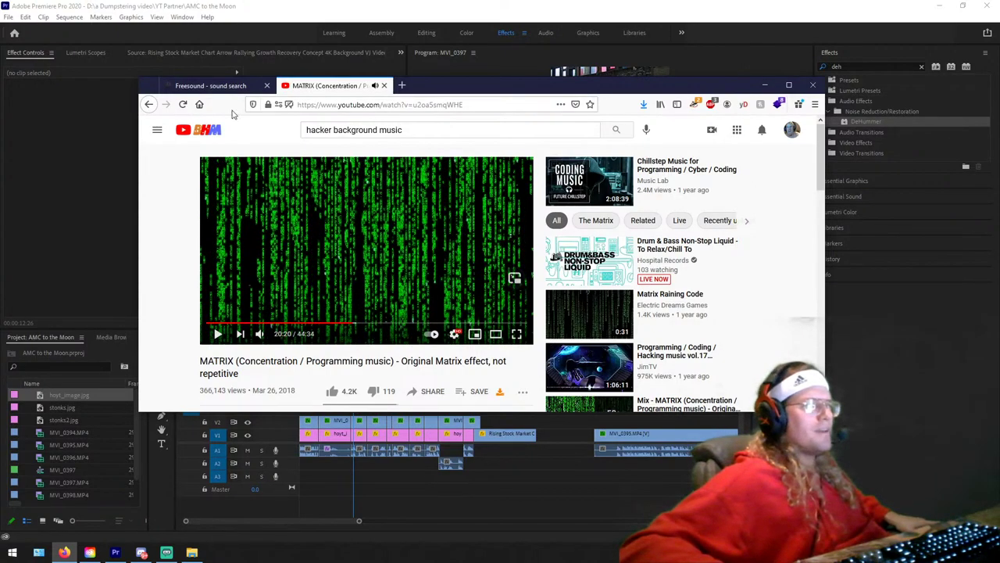
pyautogui.scroll(-3, 310, 263)
pyautogui.scroll(1, 310, 263)
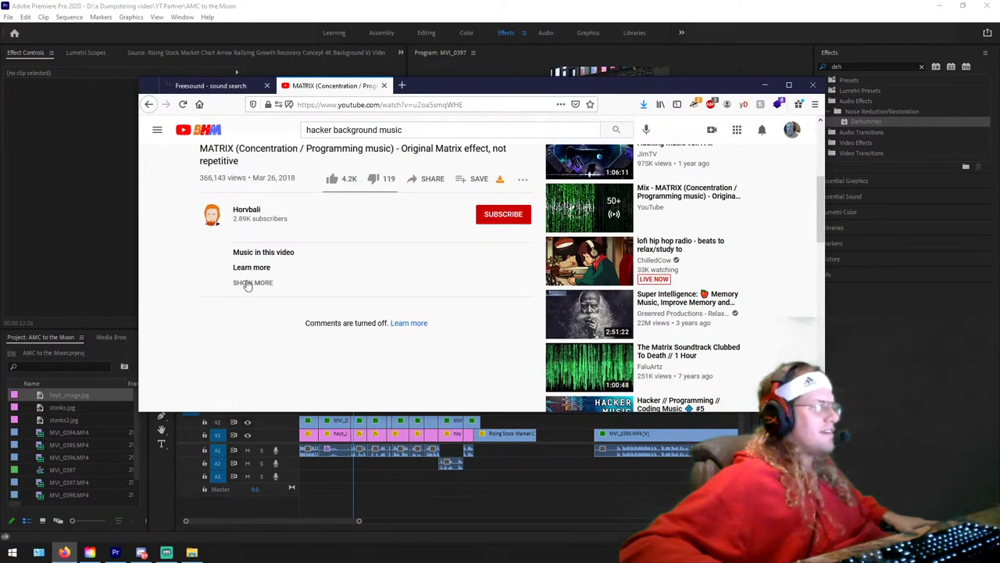
pyautogui.click(247, 281)
pyautogui.scroll(-6, 297, 286)
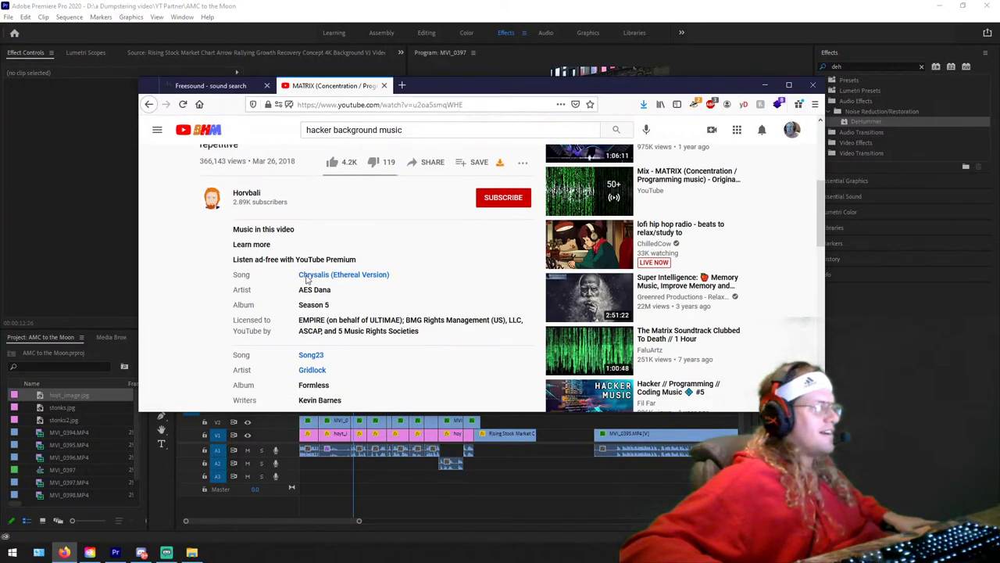
pyautogui.scroll(3, 315, 226)
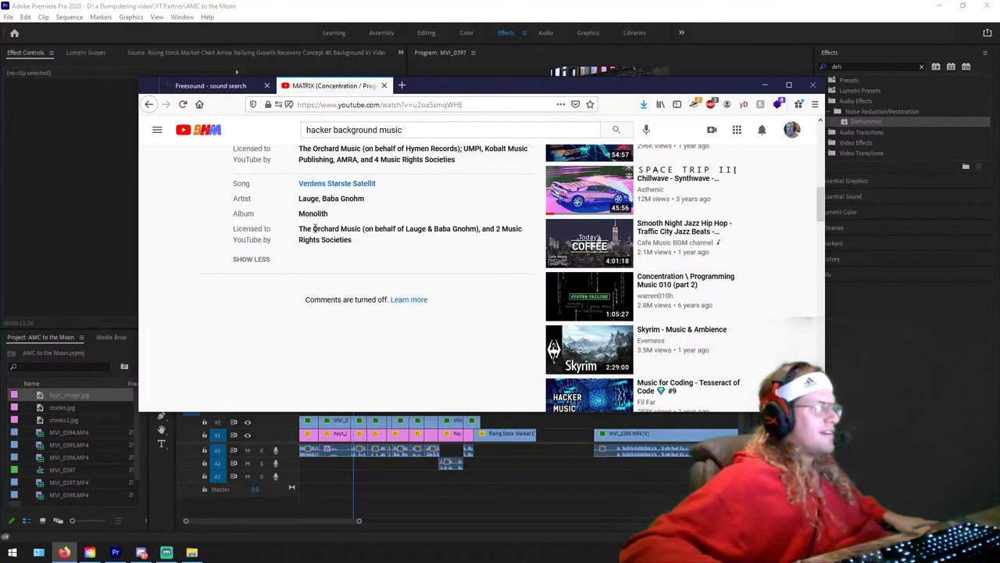
pyautogui.scroll(5, 315, 227)
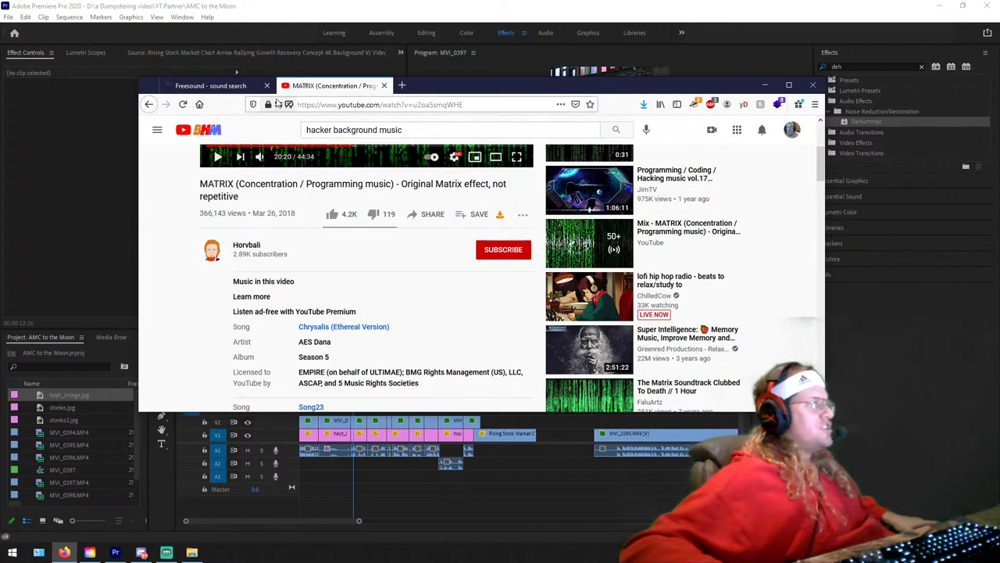
# Step: Search YouTube for 'copyright free ambient techno'
pyautogui.click(409, 130)
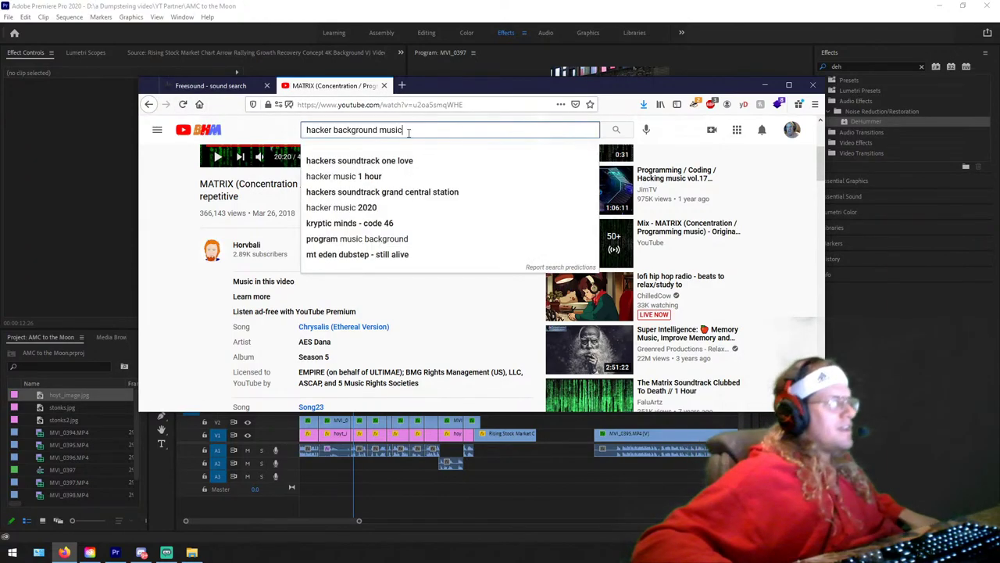
pyautogui.hotkey('ctrl', 'a')
pyautogui.write('copyright')
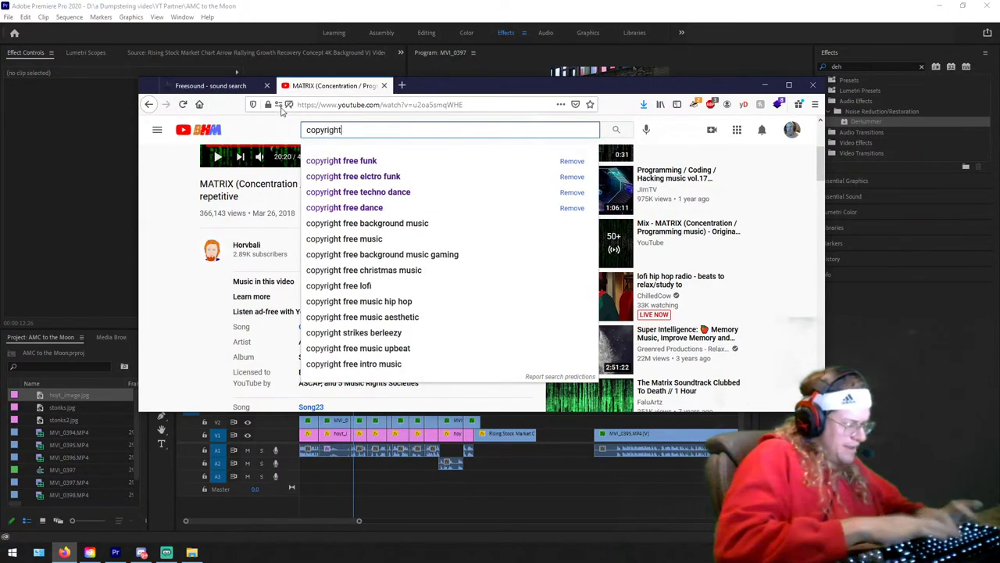
pyautogui.write(' free ambient')
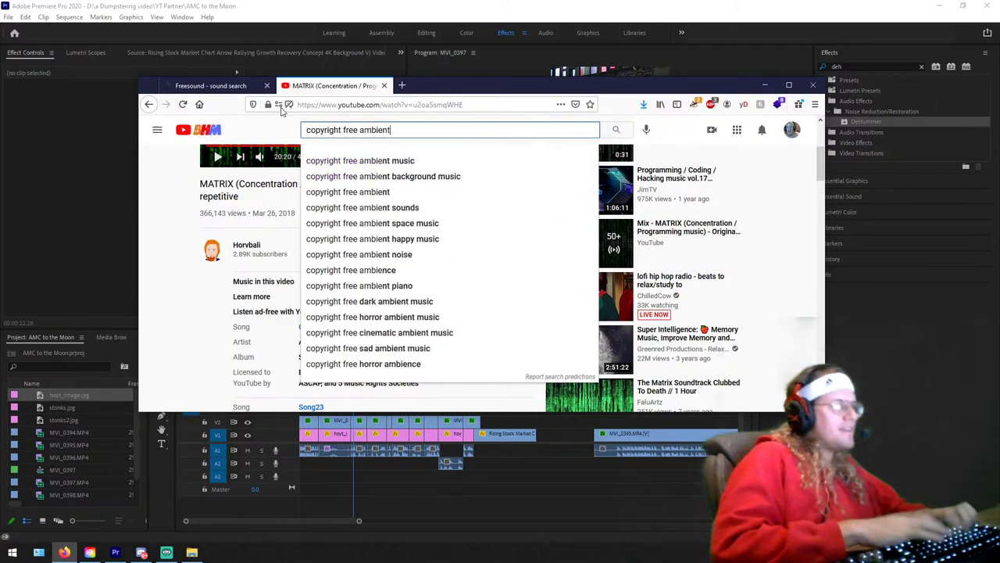
pyautogui.write(' techno')
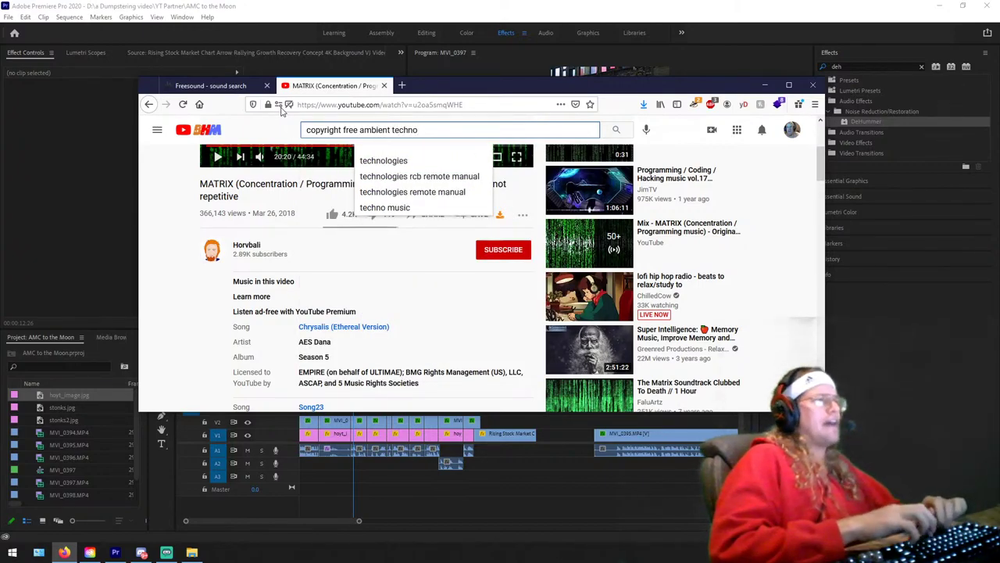
pyautogui.press('Return')
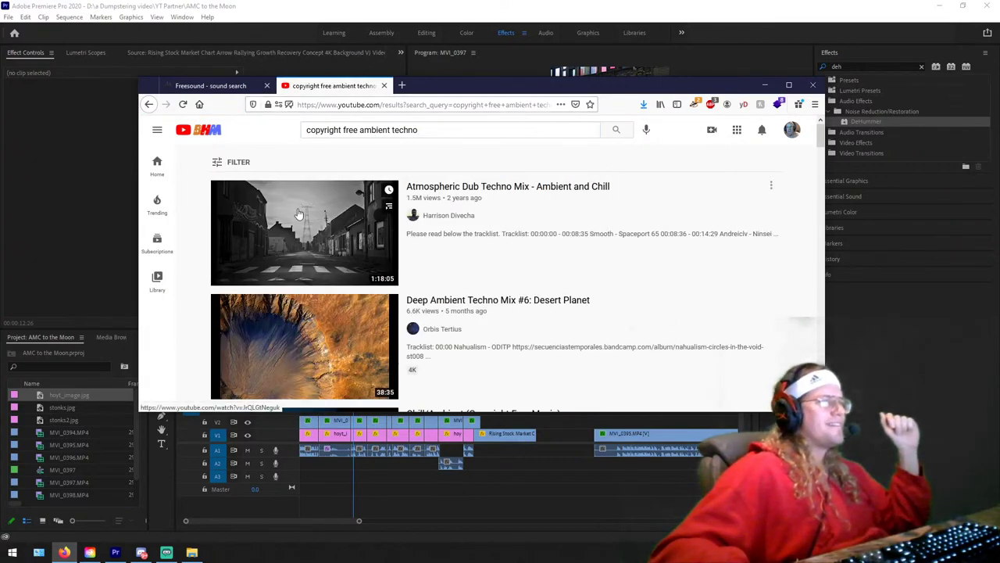
pyautogui.scroll(-8, 296, 207)
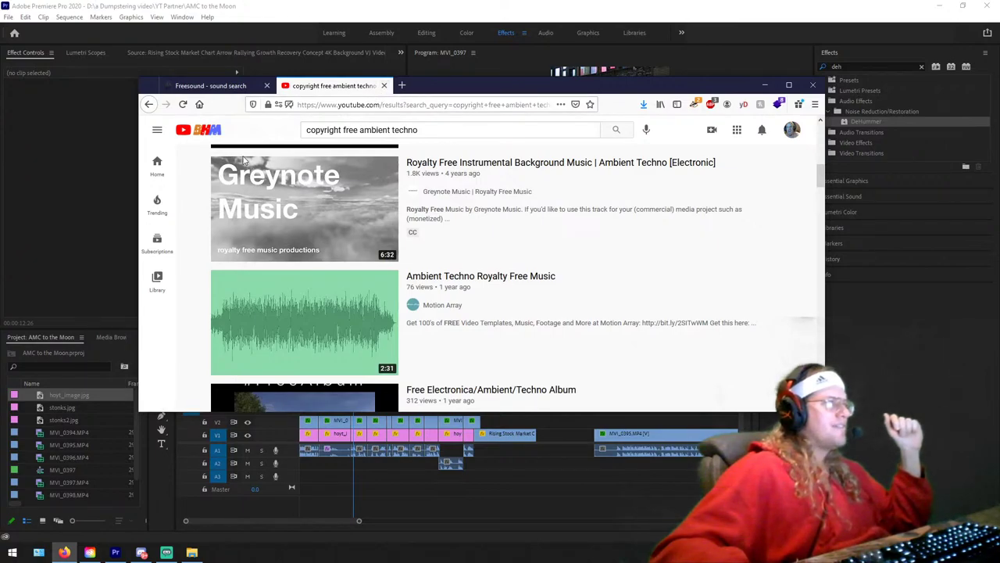
# Step: Choose YouTube Studio from the account menu and close the Freesound tab
pyautogui.click(792, 130)
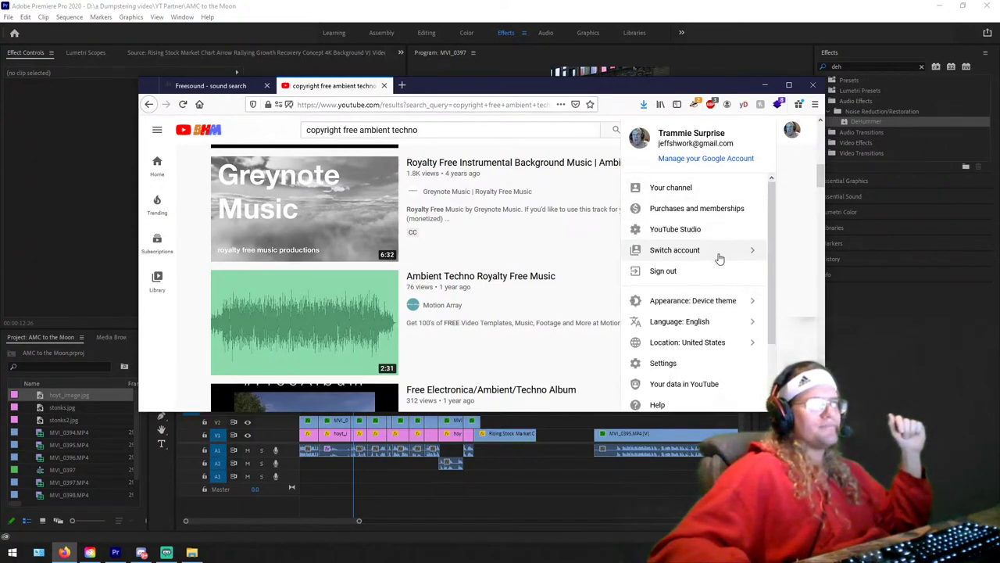
pyautogui.click(676, 229)
pyautogui.click(223, 88)
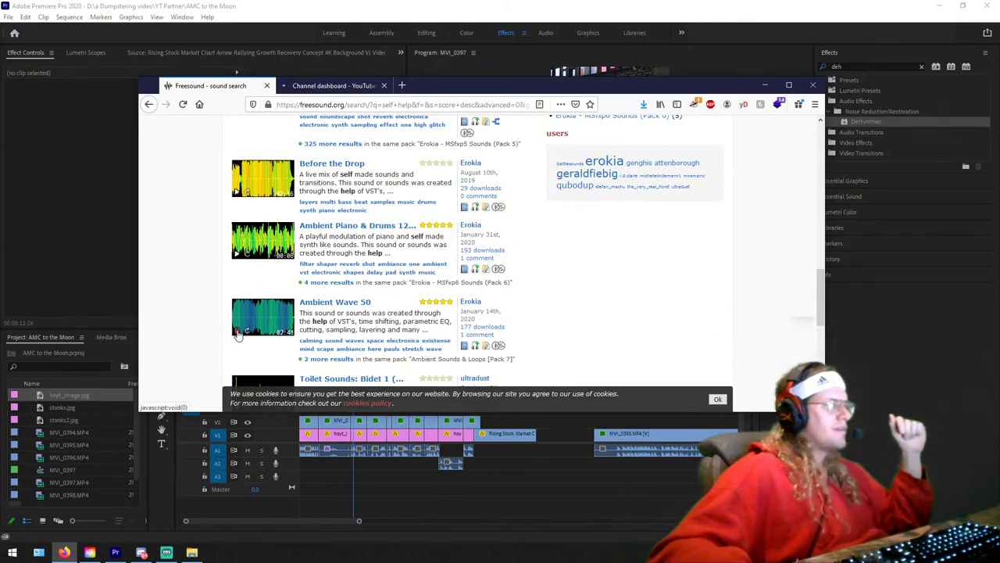
pyautogui.click(267, 85)
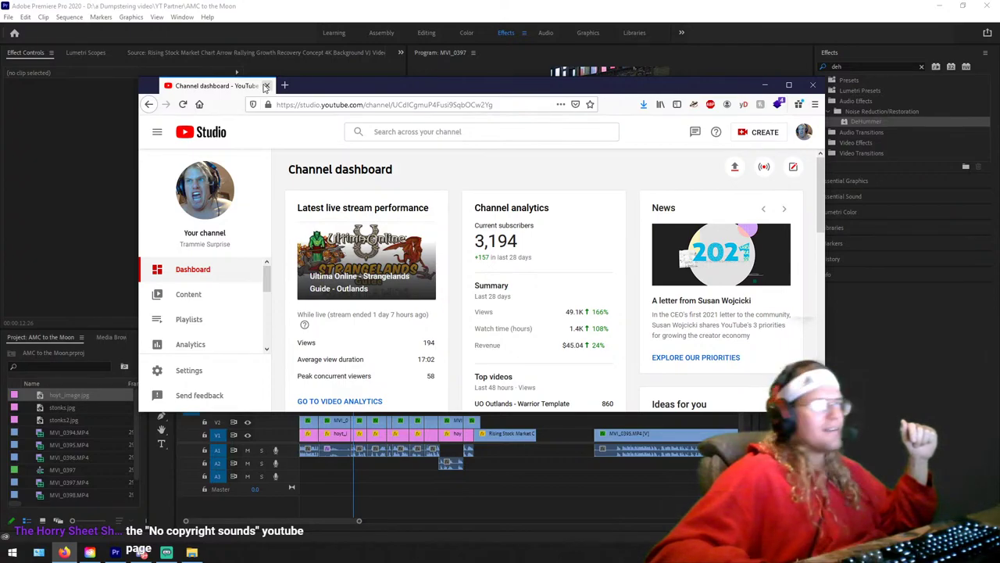
# Step: Return to the YouTube home page via the address bar, after a stray 'copy' search
pyautogui.click(295, 102)
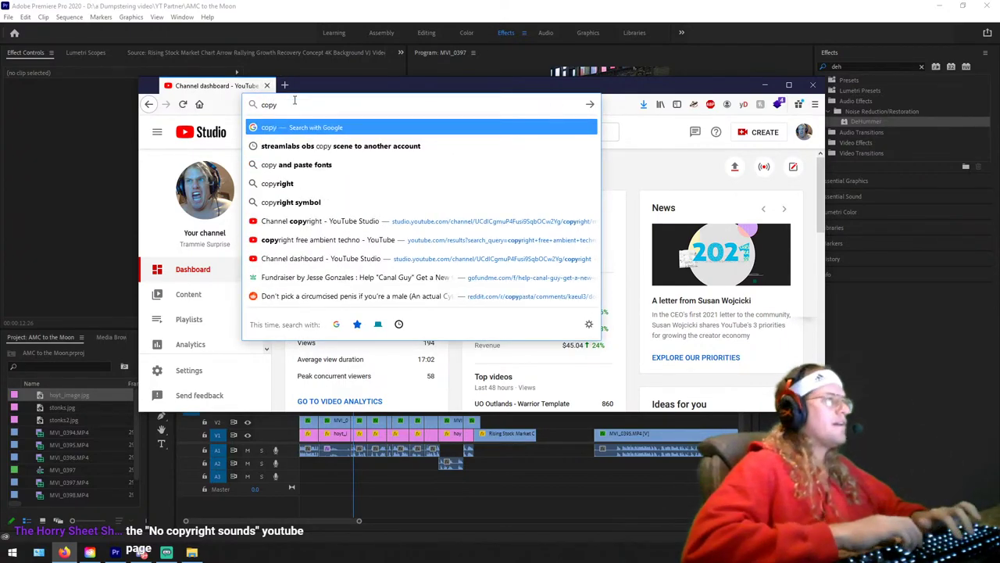
pyautogui.press('Return')
pyautogui.click(284, 105)
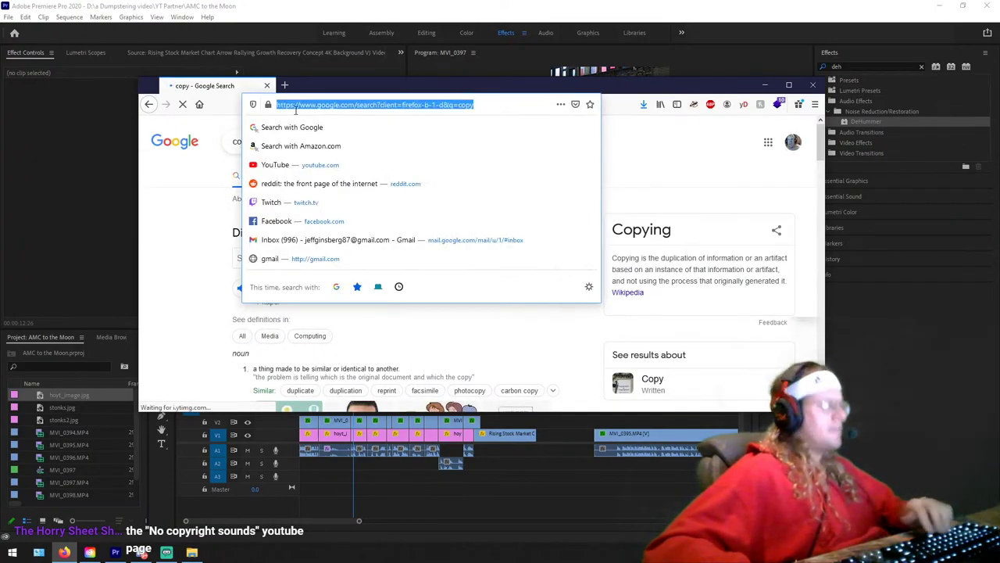
pyautogui.write('youtube.com')
pyautogui.press('Return')
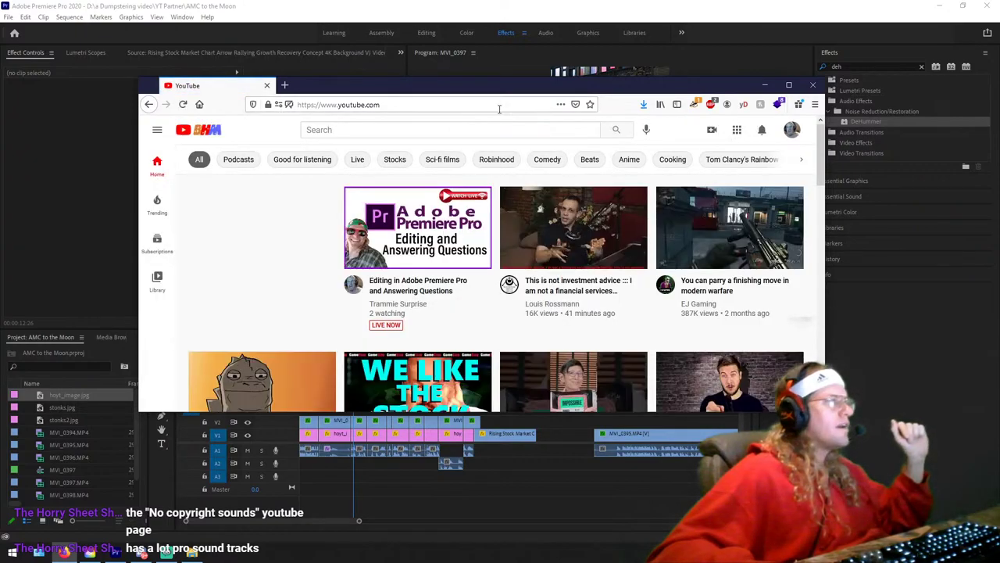
# Step: Open YouTube Studio's Audio library of free music, then add a blank browser tab
pyautogui.click(793, 131)
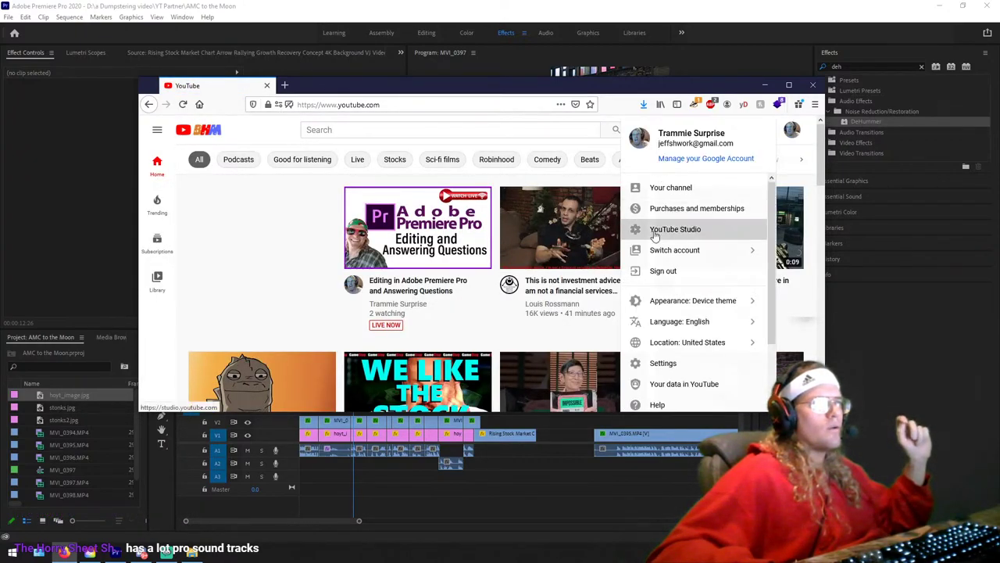
pyautogui.click(651, 229)
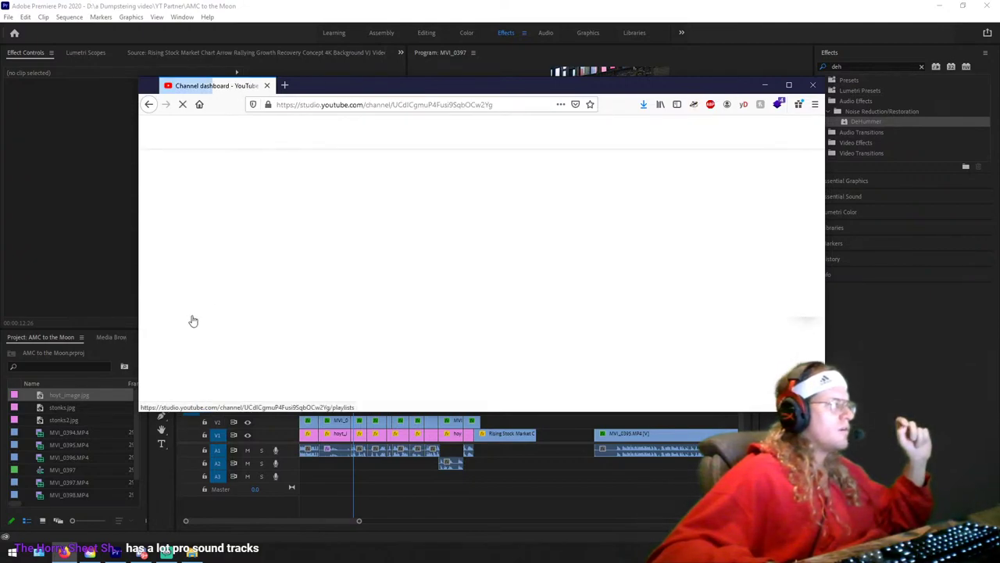
pyautogui.scroll(-3, 184, 337)
pyautogui.scroll(-1, 185, 339)
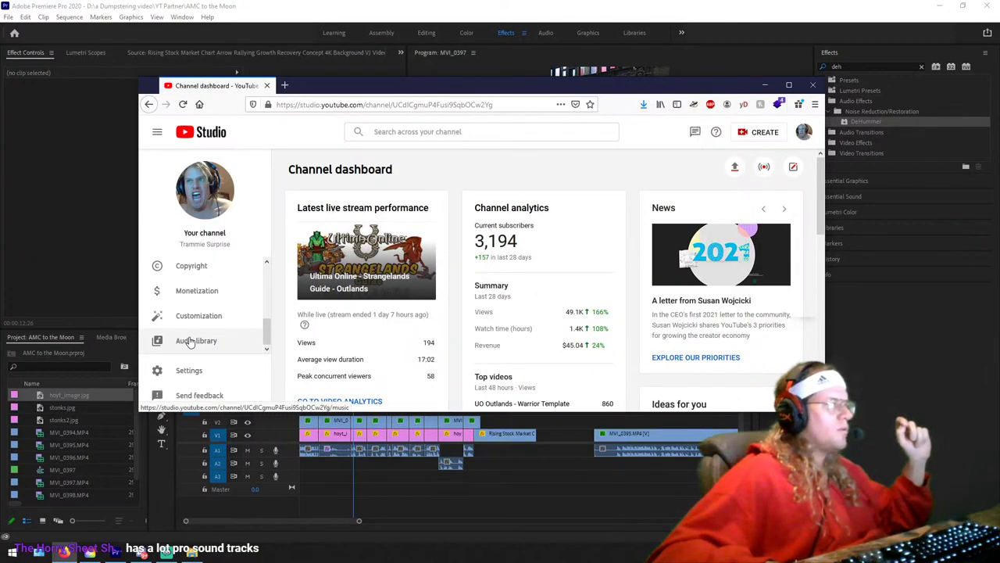
pyautogui.click(190, 343)
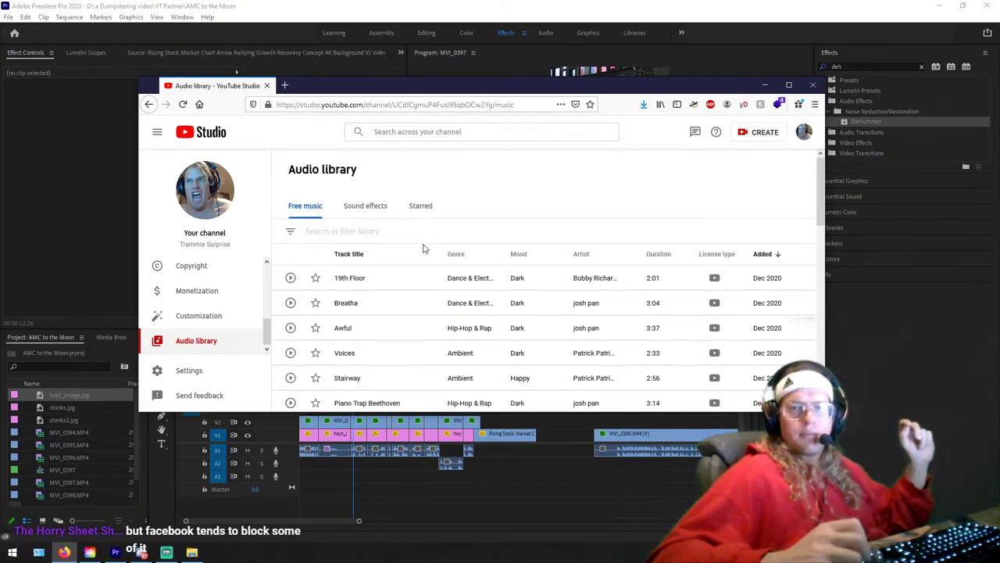
pyautogui.click(284, 85)
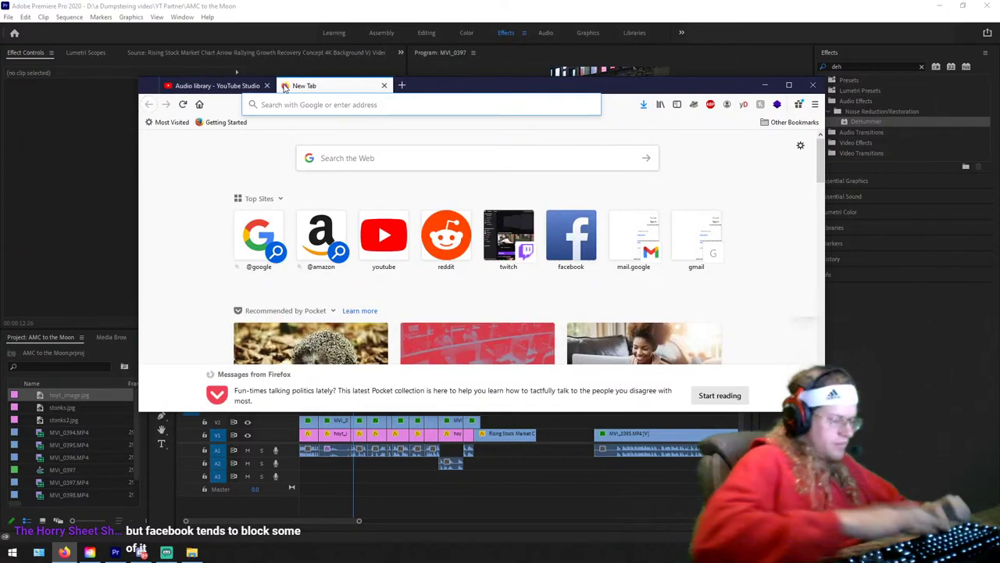
# Step: Search YouTube for 'no copyright sounds' and open the NoCopyrightSounds channel's Spotlight row
pyautogui.write('you')
pyautogui.press('Return')
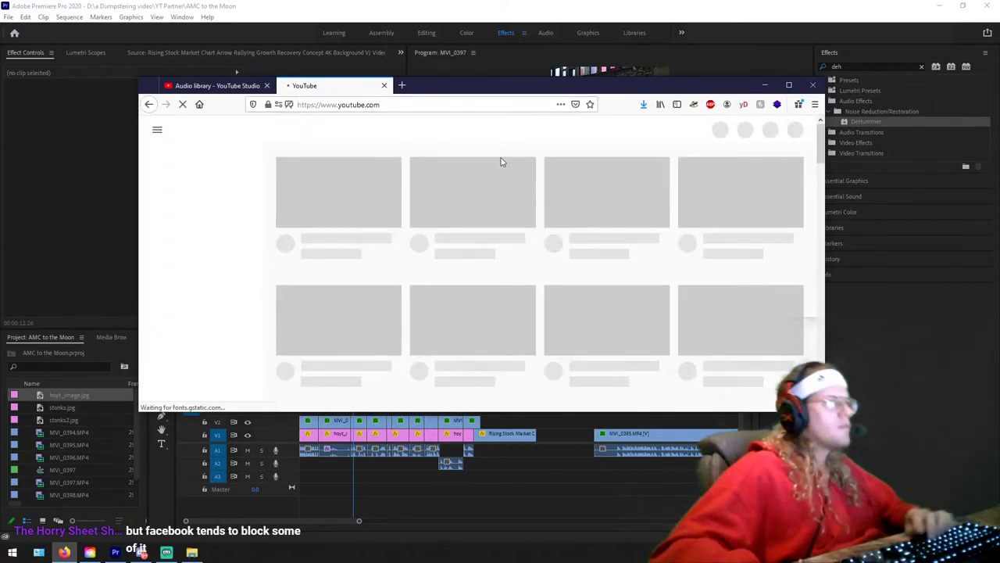
pyautogui.click(441, 131)
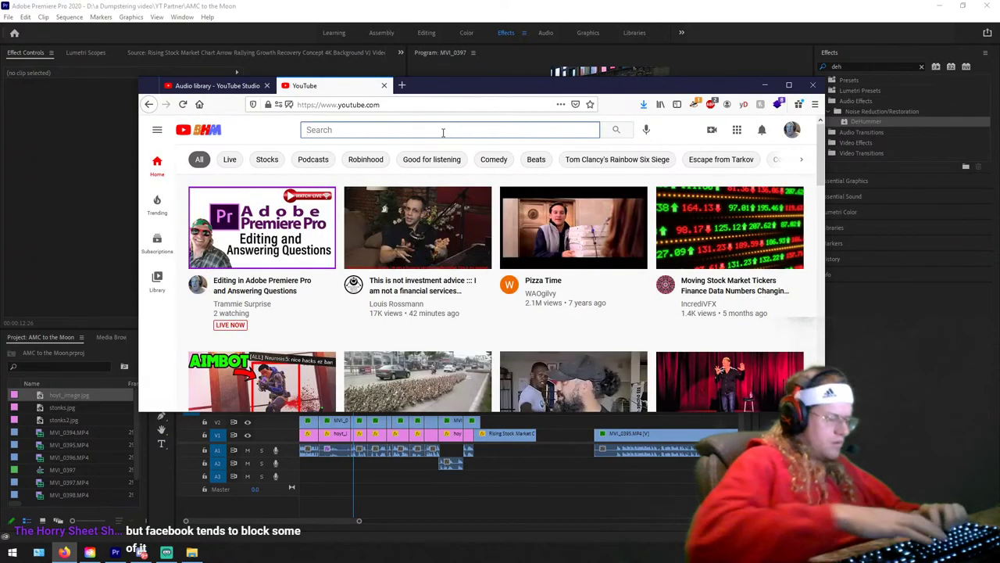
pyautogui.write('no ')
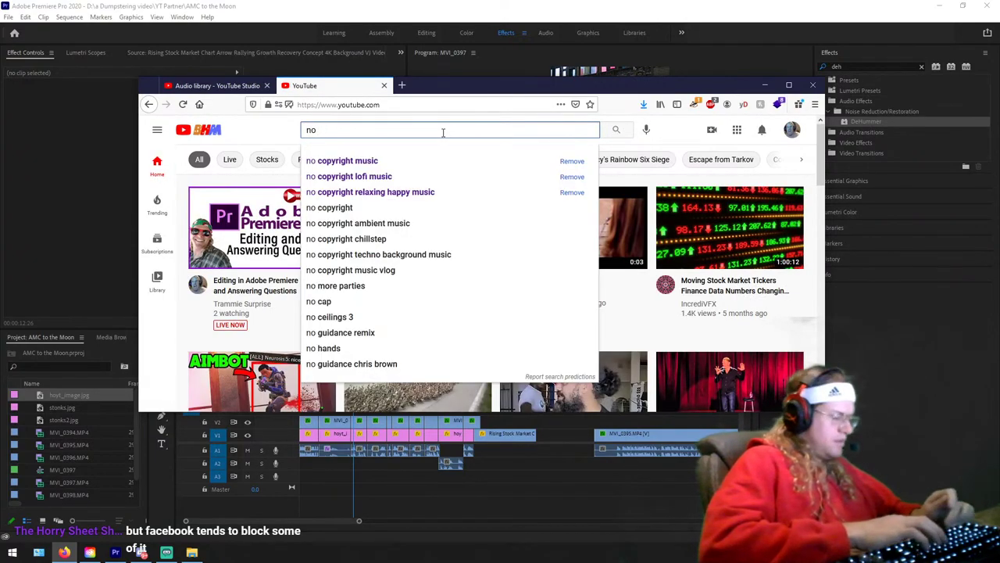
pyautogui.write('copyrigh')
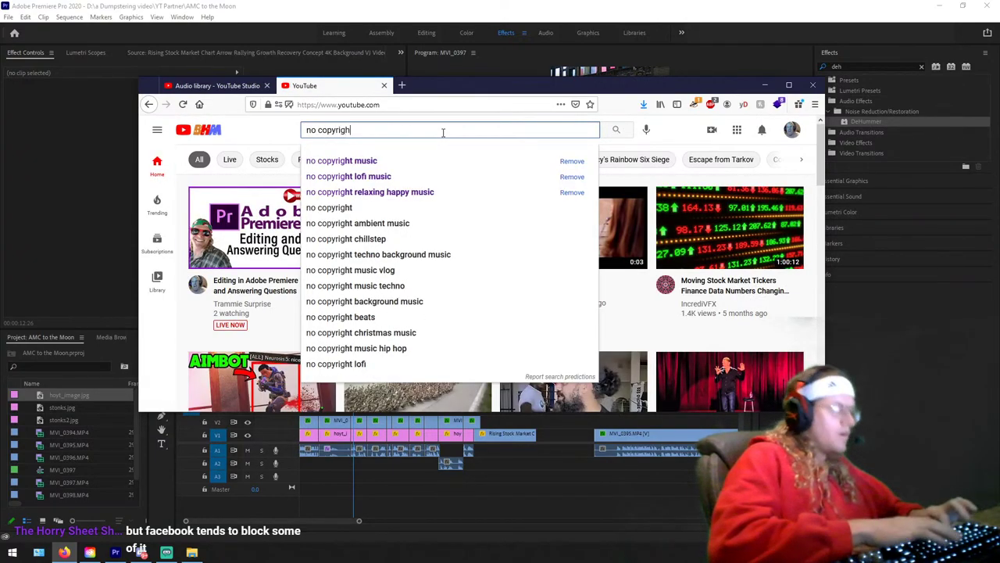
pyautogui.write('t sounds')
pyautogui.press('Return')
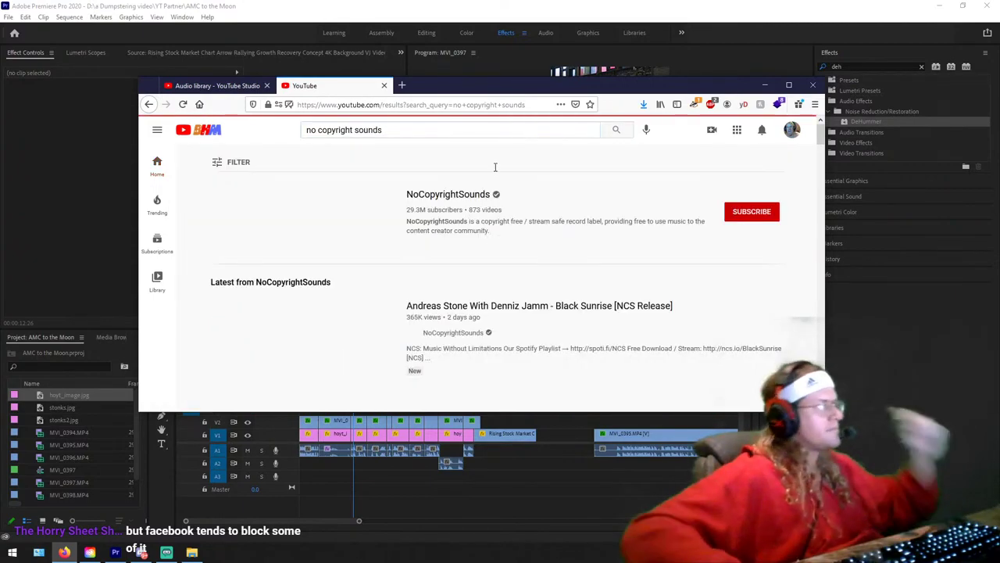
pyautogui.scroll(-2, 458, 205)
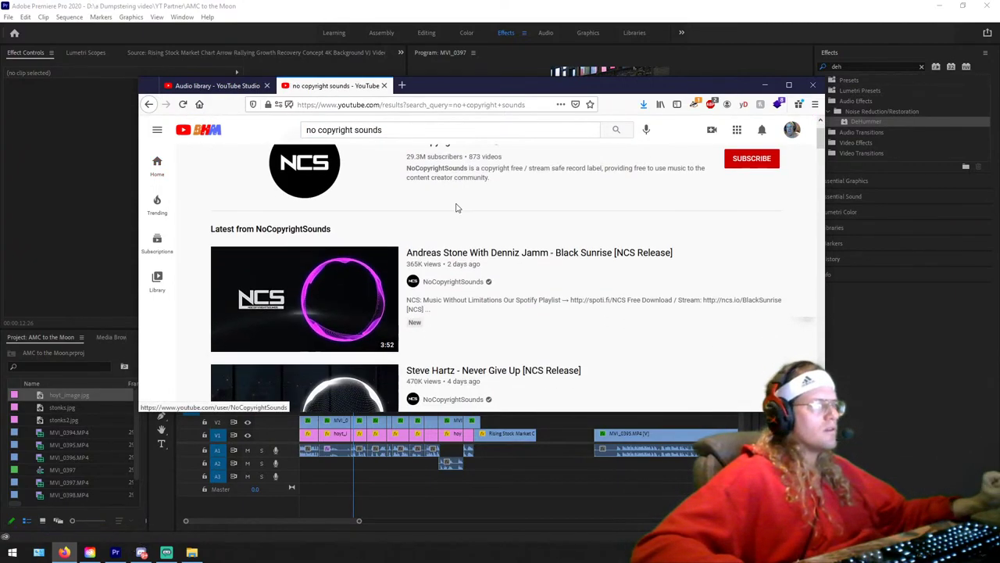
pyautogui.scroll(2, 455, 210)
pyautogui.click(429, 154)
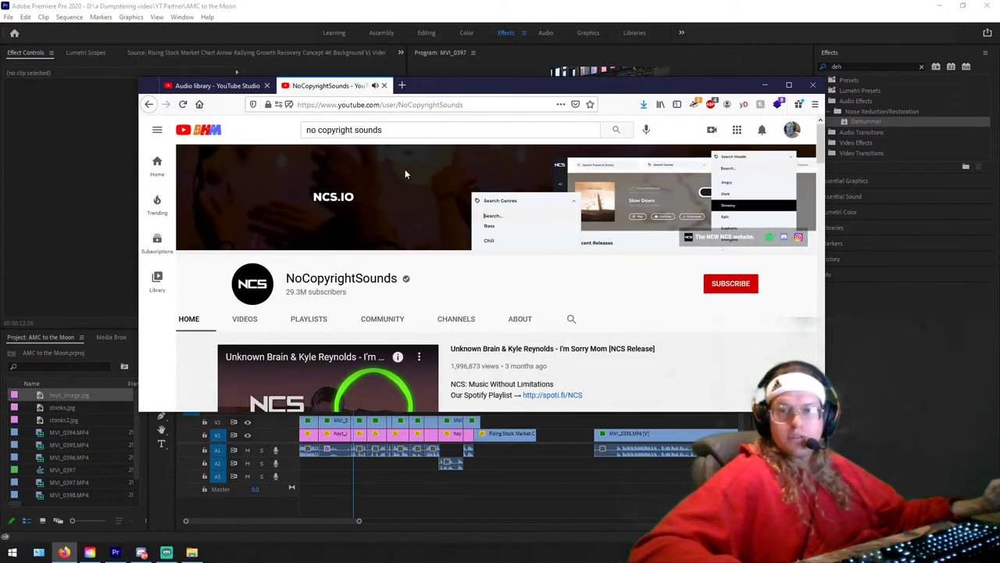
pyautogui.scroll(-3, 385, 230)
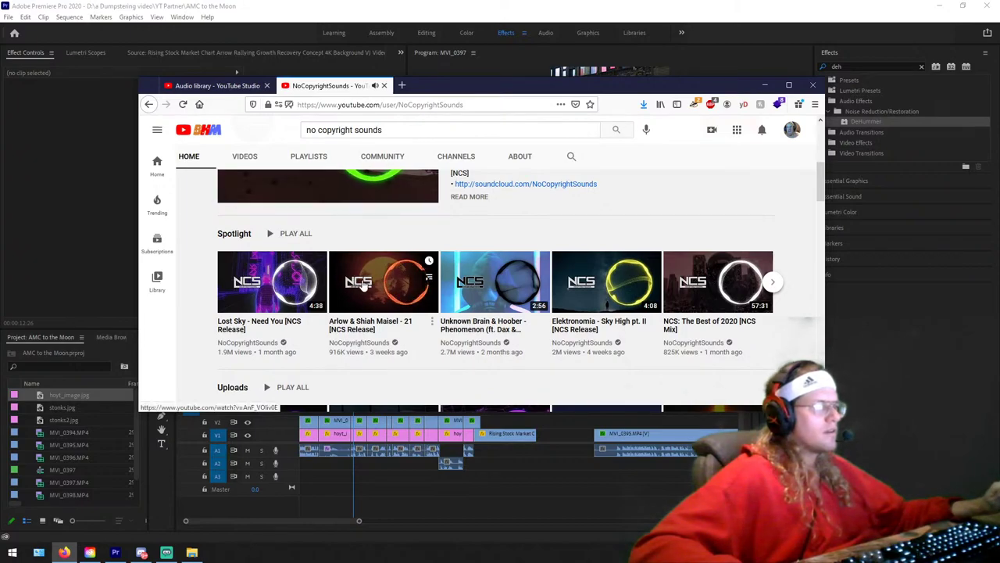
# Step: Play Elektronomia's Sky High pt. II, sampling around 0:23, 0:37 and 0:48 before returning to the start
pyautogui.click(571, 289)
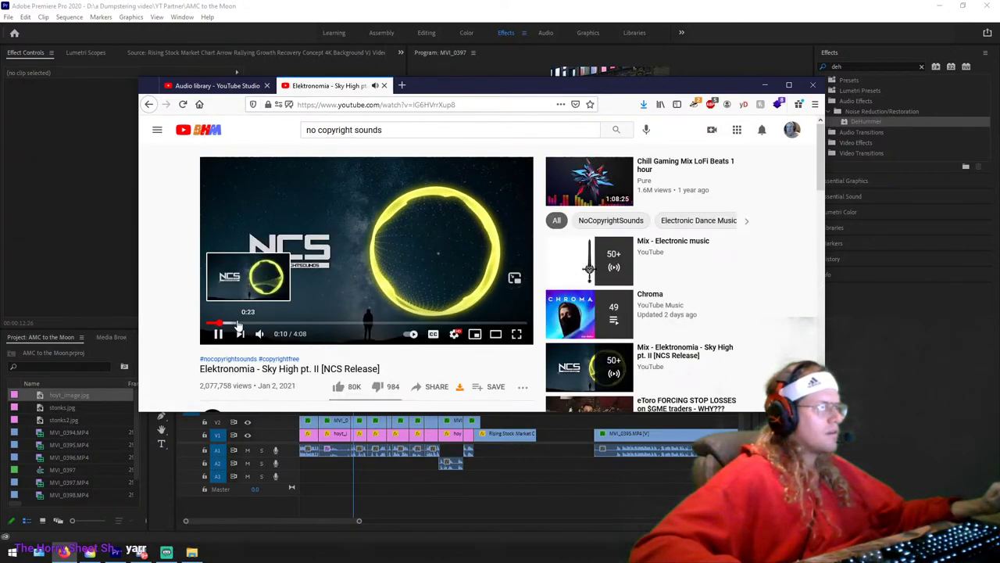
pyautogui.click(235, 323)
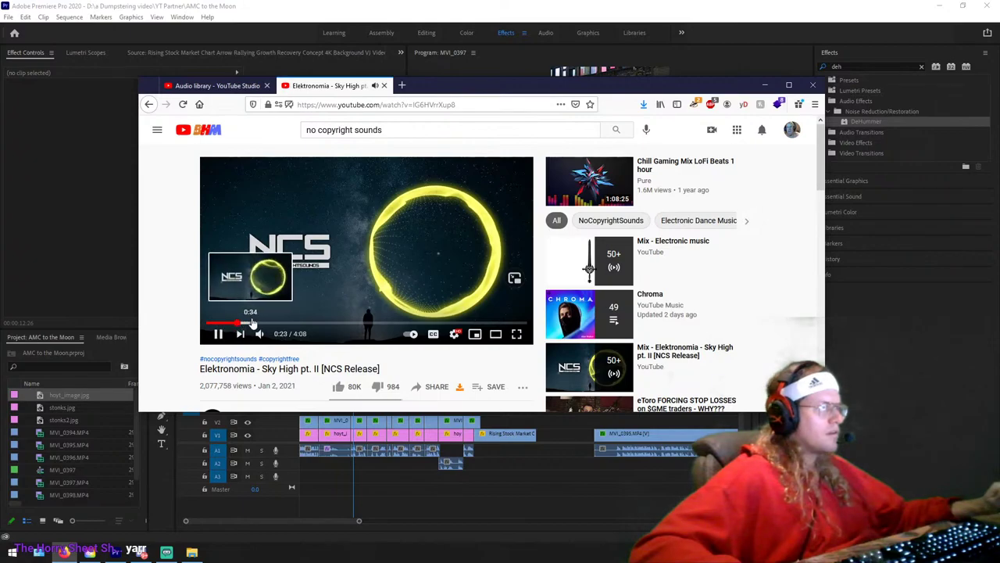
pyautogui.click(252, 323)
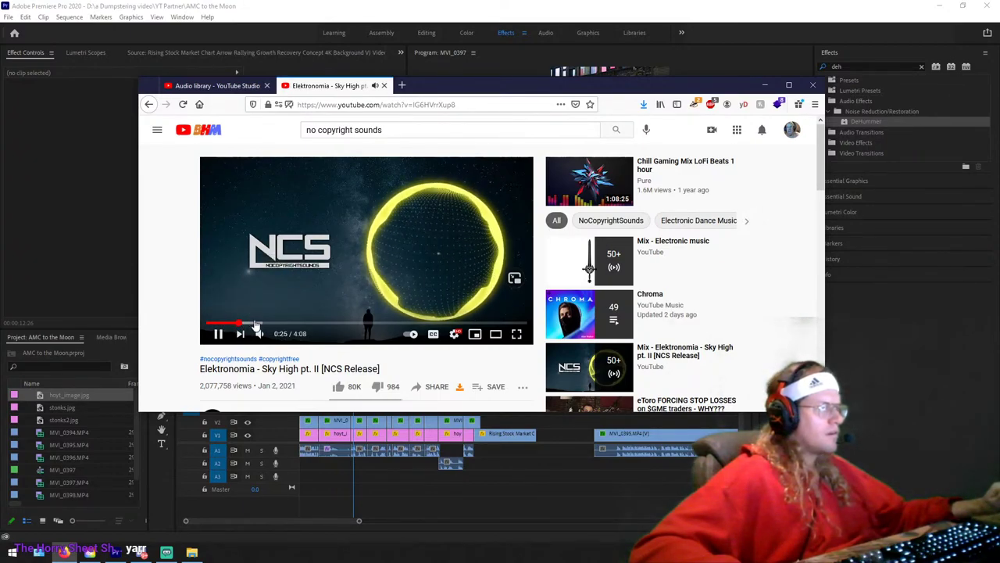
pyautogui.click(271, 322)
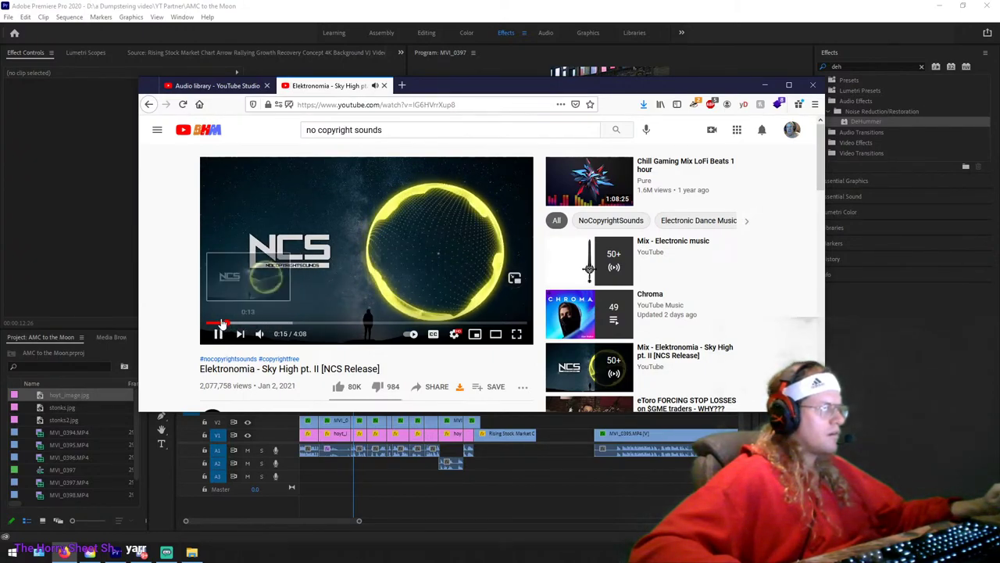
pyautogui.click(211, 323)
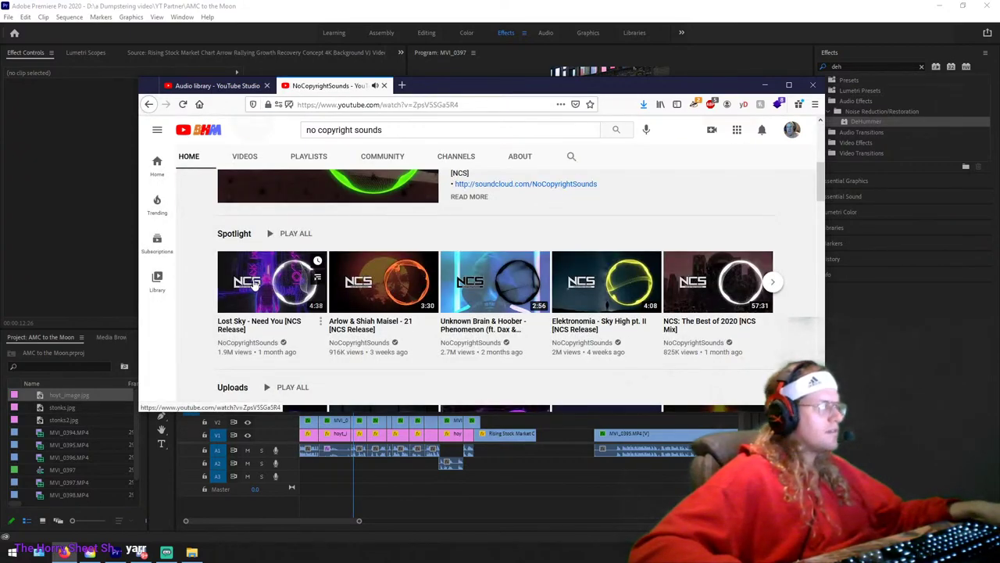
# Step: Sample Lost Sky's Need You at about 1:23, then return to the NoCopyrightSounds channel page
pyautogui.click(216, 393)
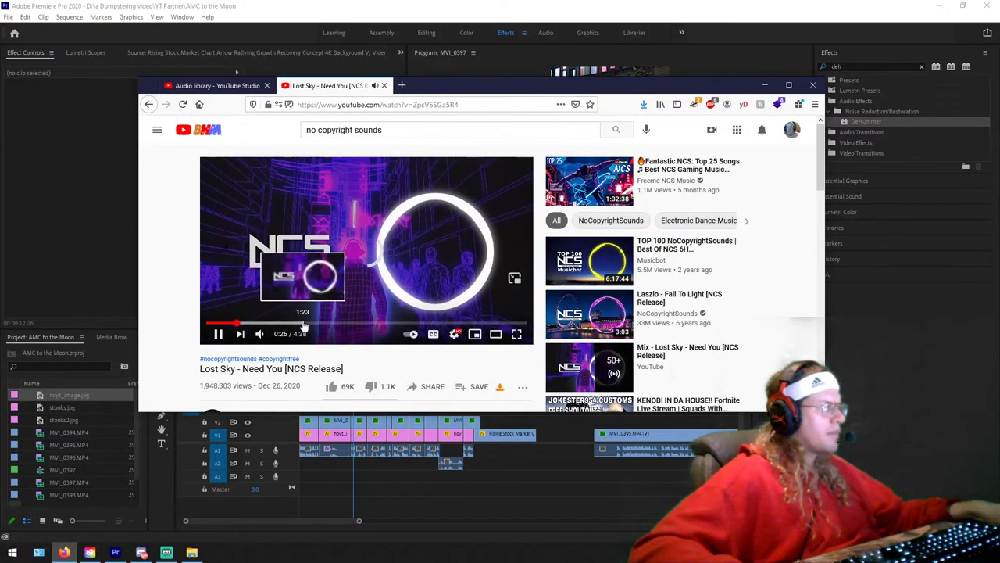
pyautogui.click(304, 323)
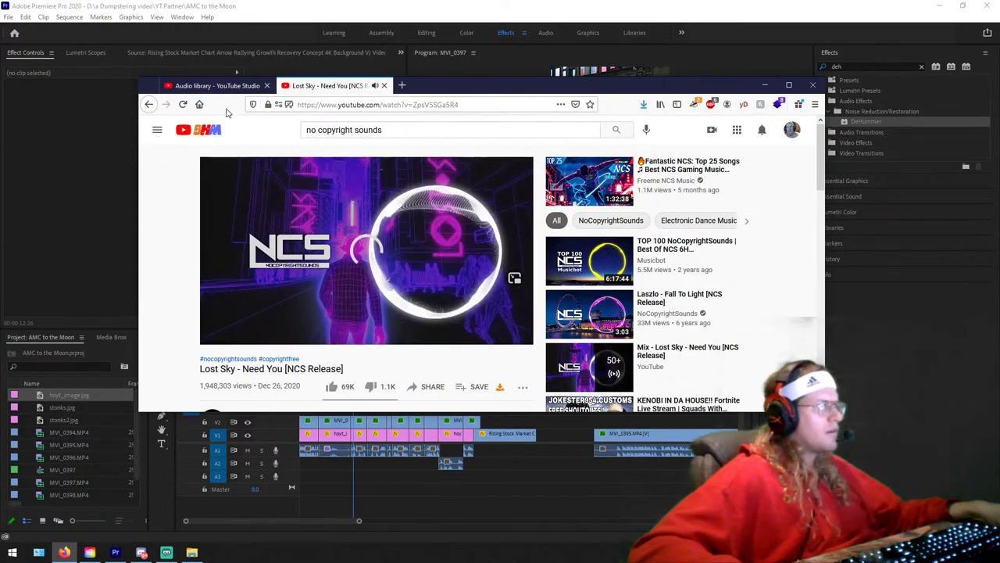
pyautogui.click(148, 105)
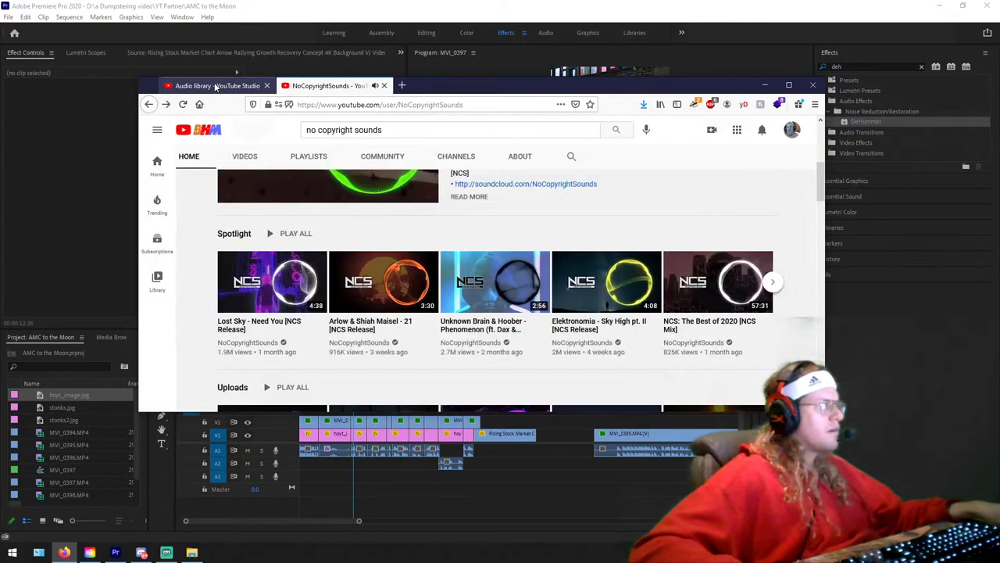
# Step: Filter the Audio library by the Dance & Electronic genre
pyautogui.click(211, 85)
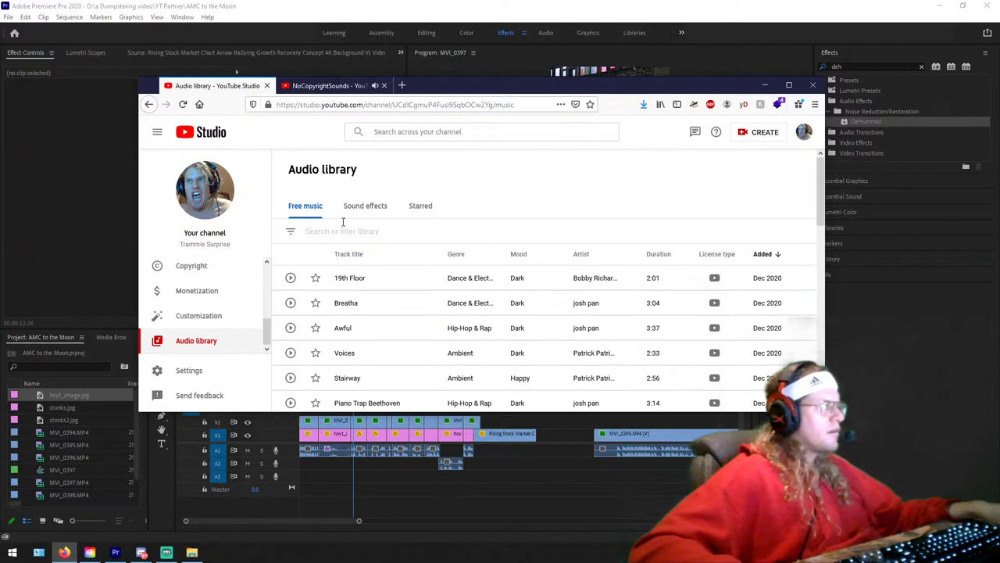
pyautogui.click(290, 231)
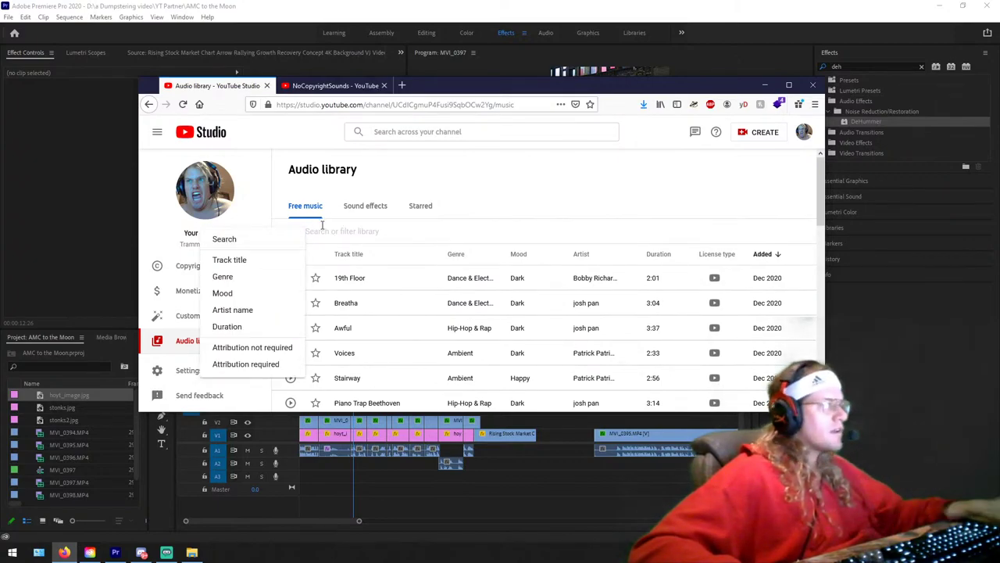
pyautogui.click(227, 277)
pyautogui.scroll(-2, 330, 281)
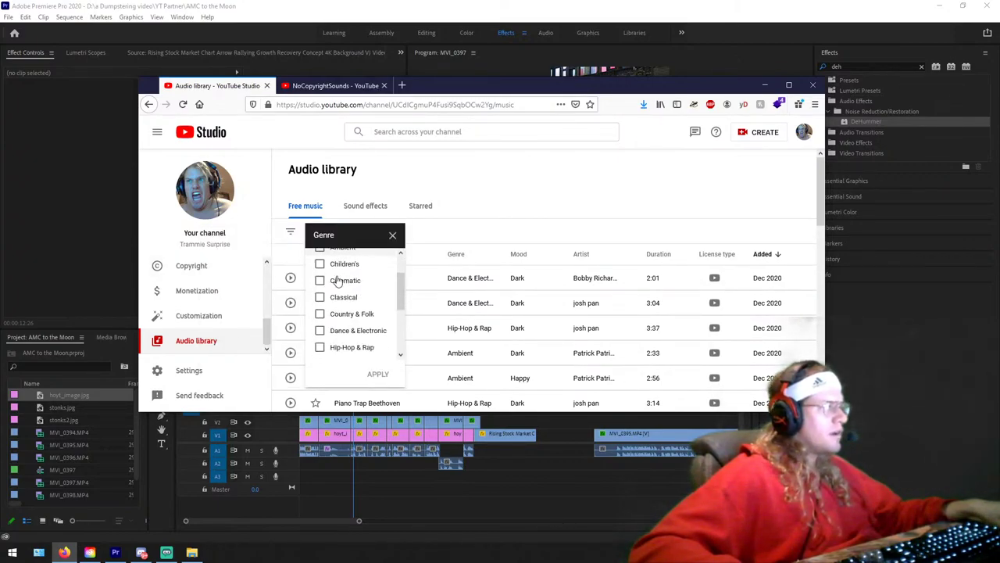
pyautogui.scroll(-2, 323, 298)
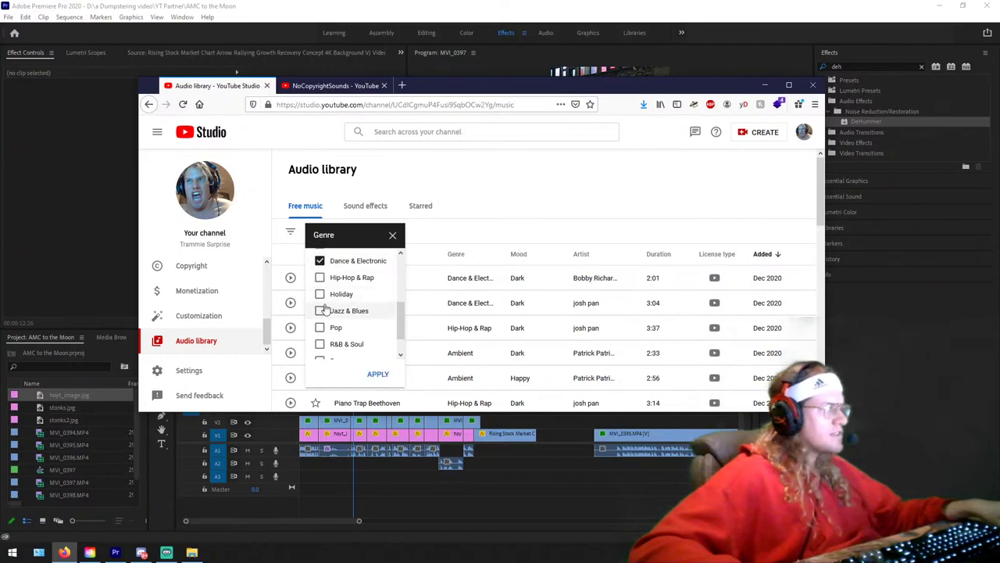
pyautogui.scroll(-1, 323, 305)
pyautogui.scroll(3, 326, 321)
pyautogui.click(328, 340)
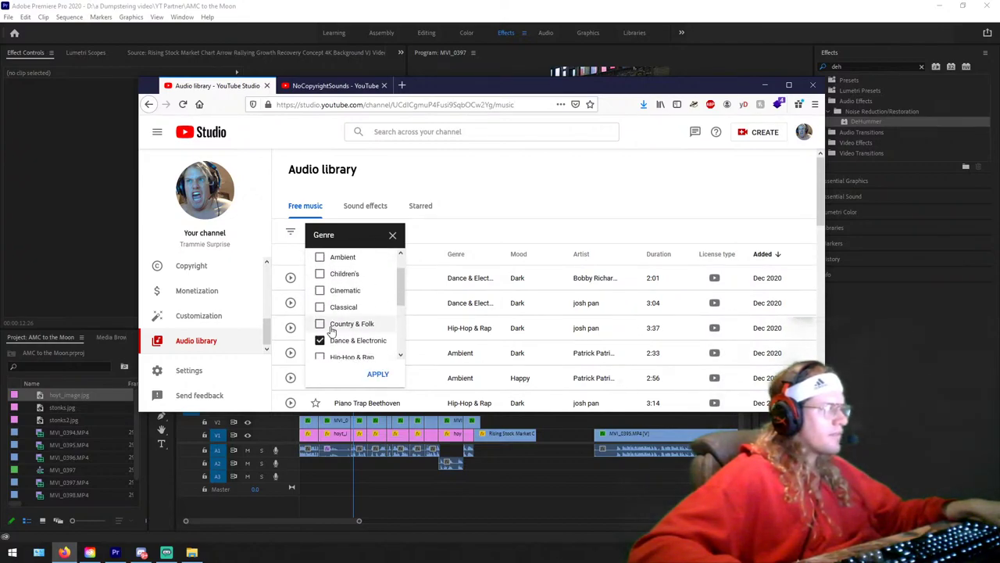
pyautogui.scroll(1, 332, 330)
pyautogui.click(379, 373)
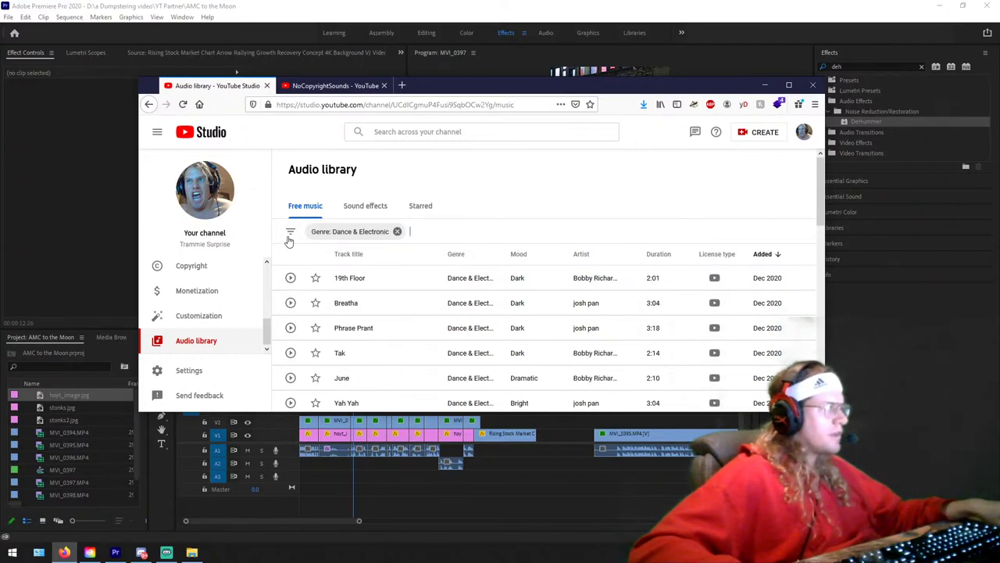
# Step: Look through the Mood filter choices twice without applying any mood
pyautogui.click(292, 236)
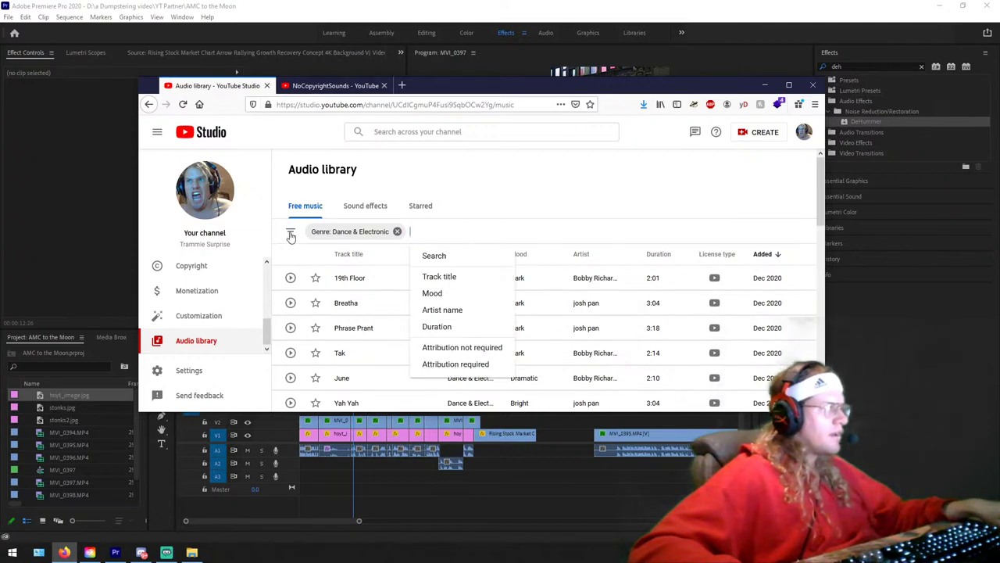
pyautogui.click(457, 294)
pyautogui.scroll(-1, 458, 283)
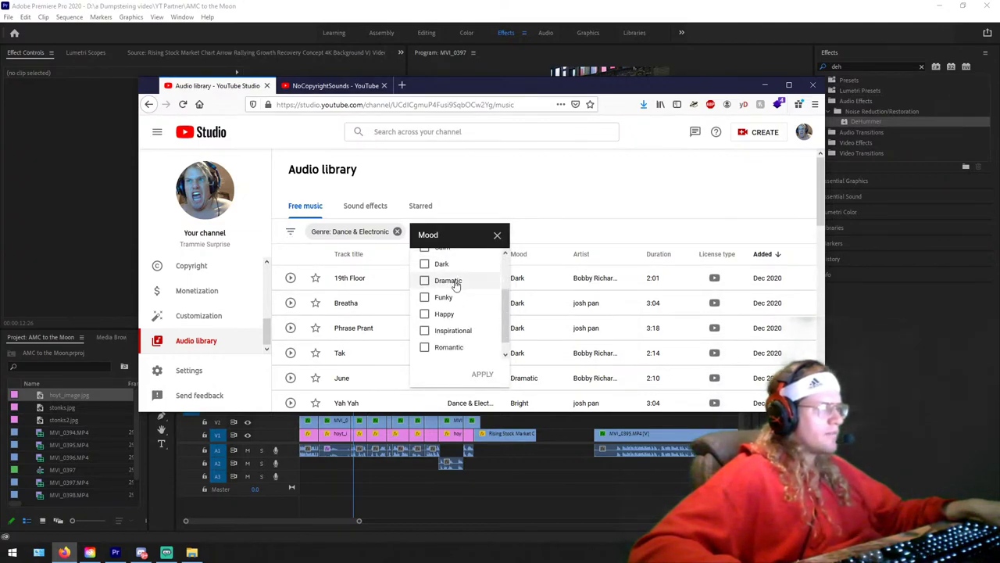
pyautogui.scroll(1, 469, 324)
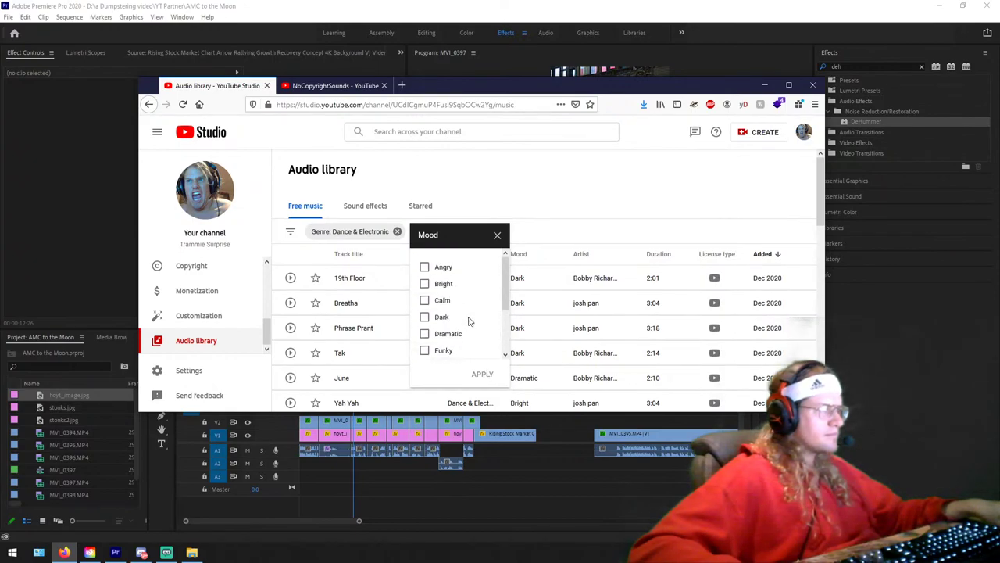
pyautogui.click(497, 235)
pyautogui.click(291, 233)
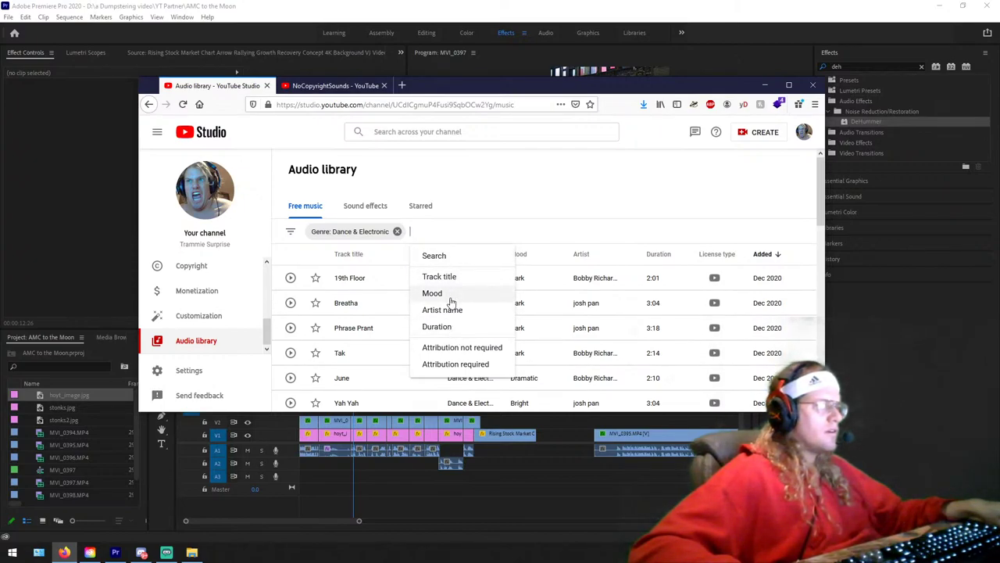
pyautogui.click(450, 301)
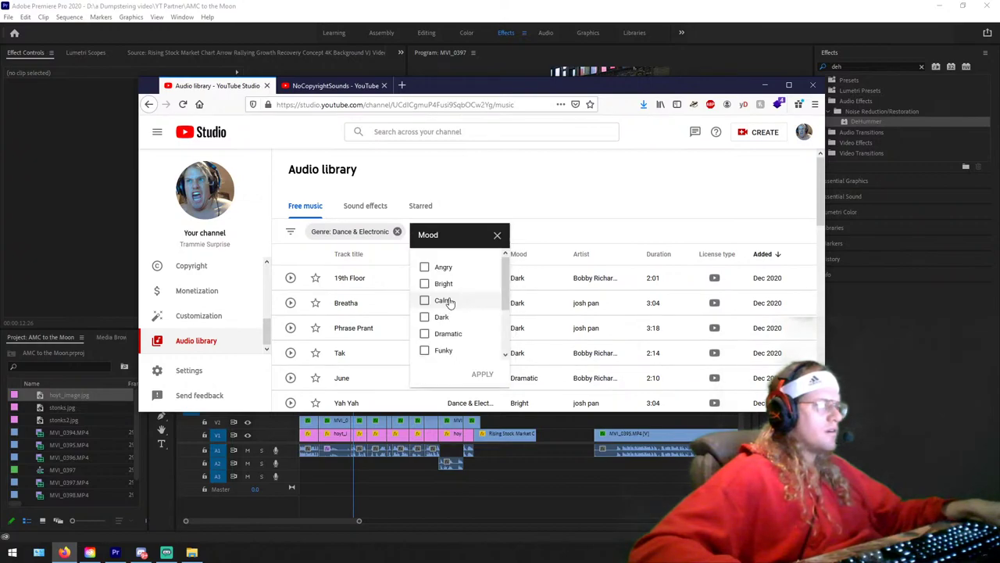
pyautogui.scroll(-2, 447, 300)
pyautogui.scroll(2, 460, 322)
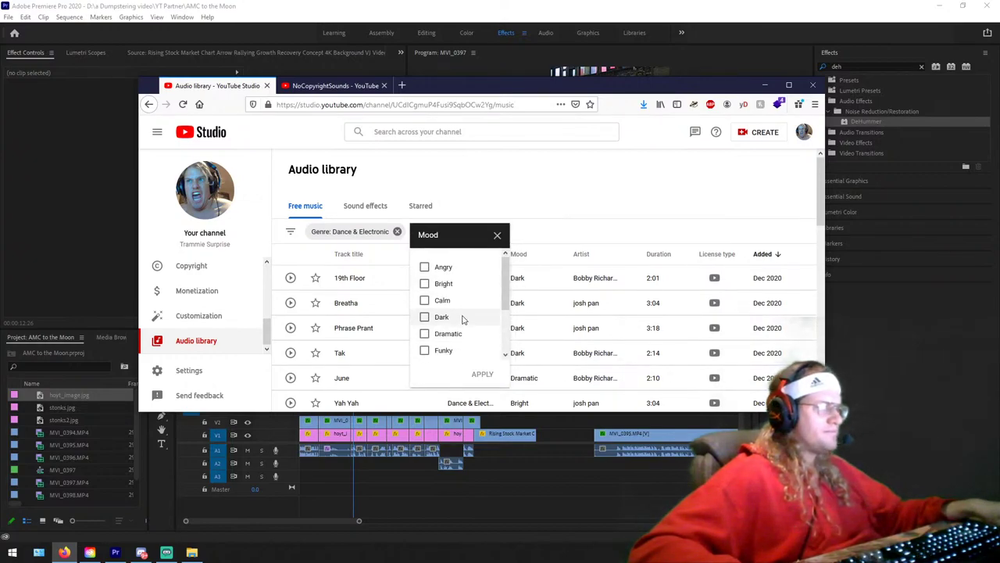
pyautogui.click(497, 235)
pyautogui.click(288, 233)
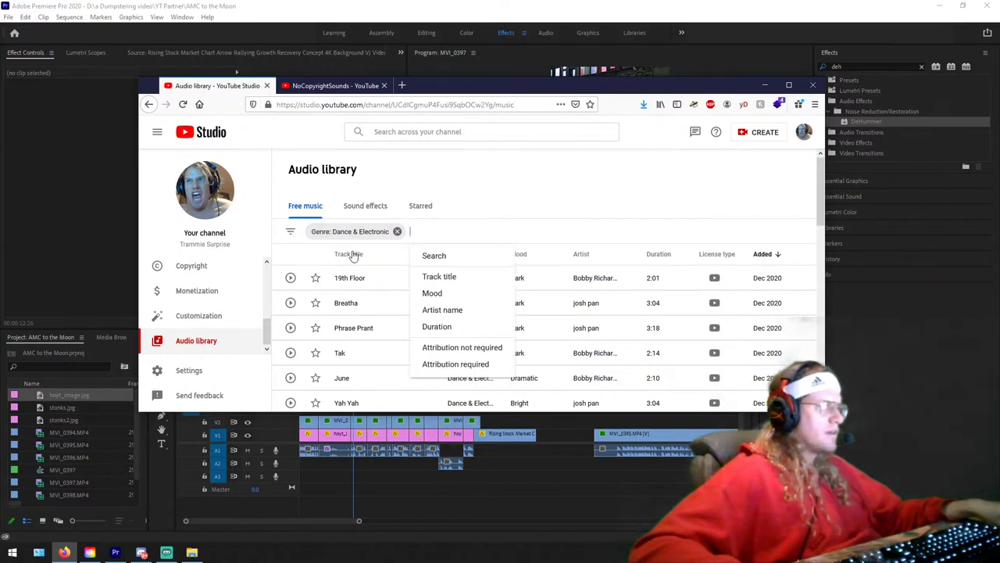
pyautogui.click(534, 220)
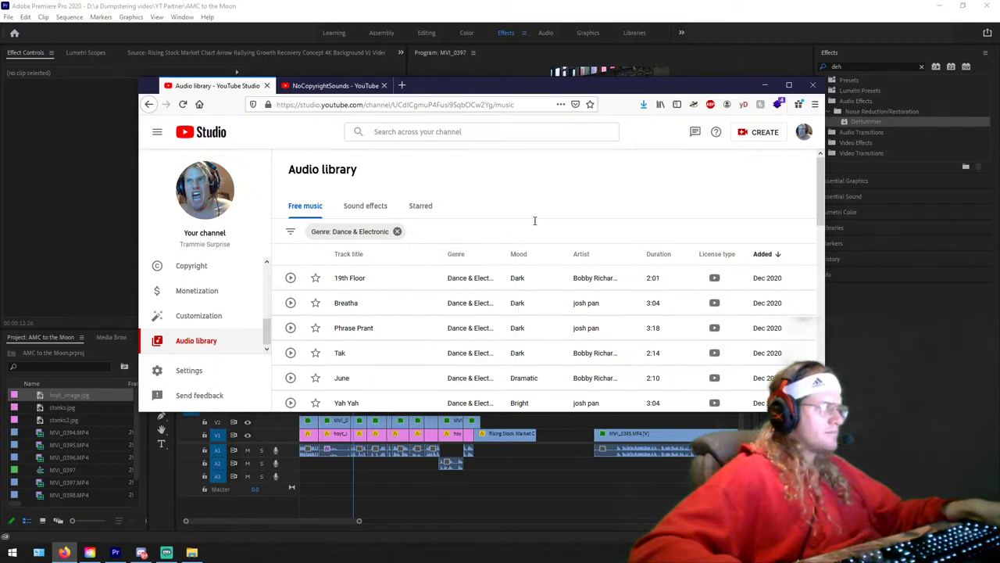
pyautogui.click(290, 234)
# Step: Preview Breatha, 19th Floor, Phrase Prant, Tak, Yah Yah, Cat Shat in the Box and Calvin Harris
pyautogui.click(398, 255)
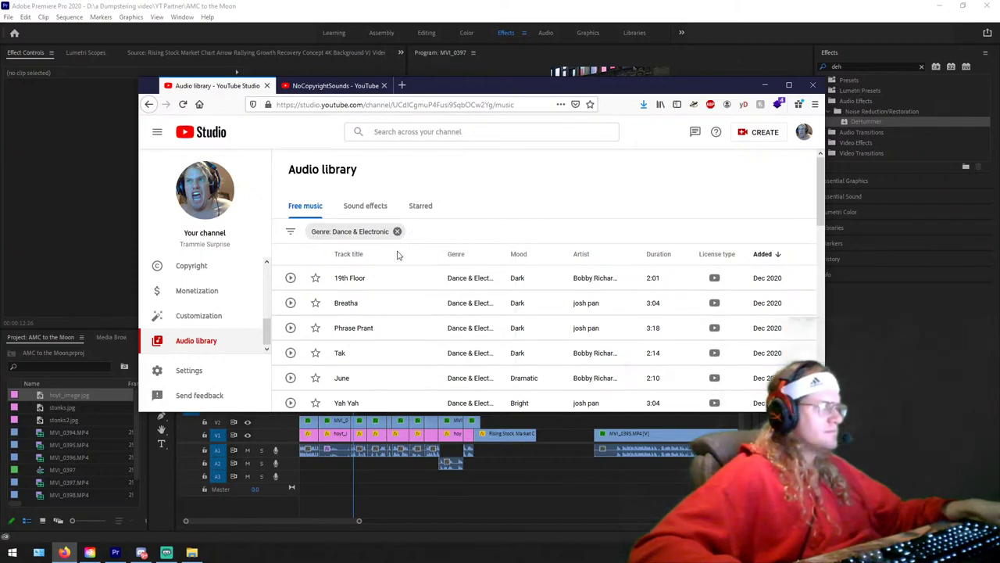
pyautogui.click(290, 302)
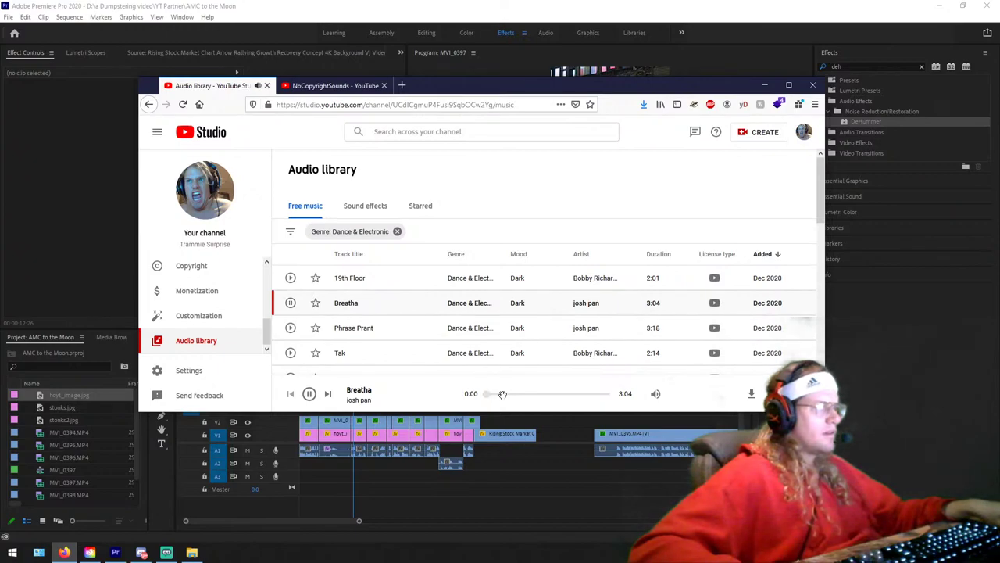
pyautogui.click(290, 277)
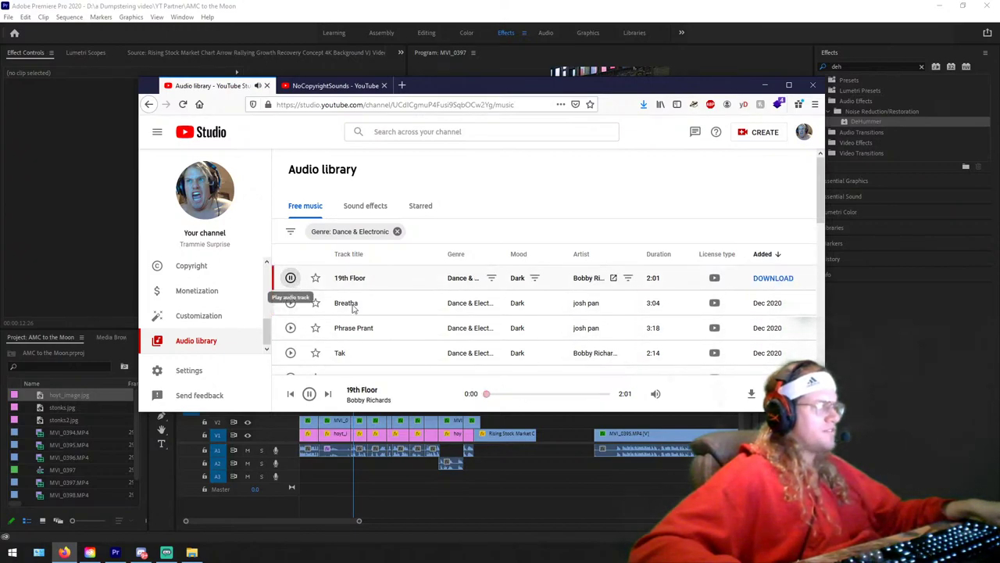
pyautogui.click(290, 328)
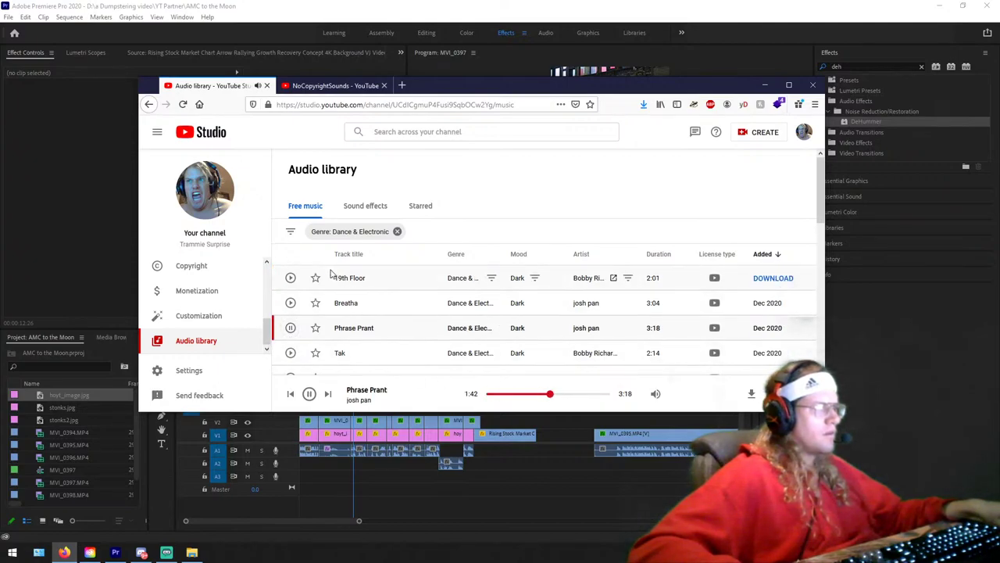
pyautogui.click(290, 327)
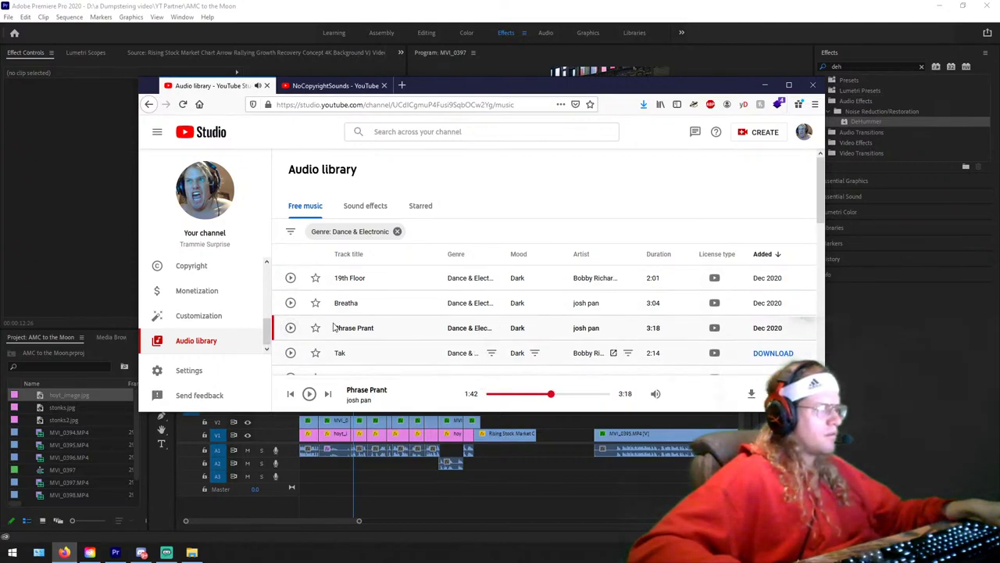
pyautogui.scroll(-2, 333, 327)
pyautogui.click(289, 271)
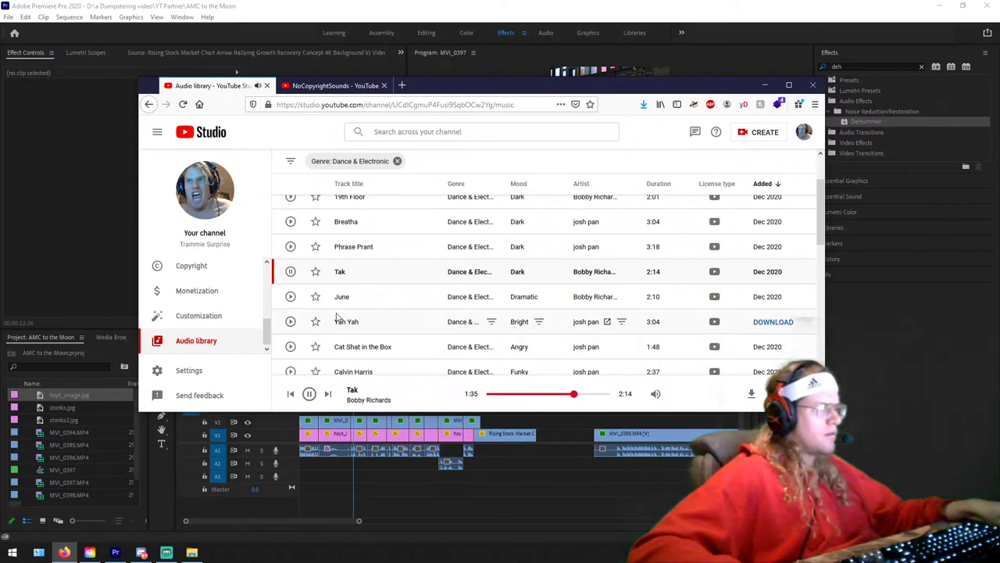
pyautogui.click(290, 321)
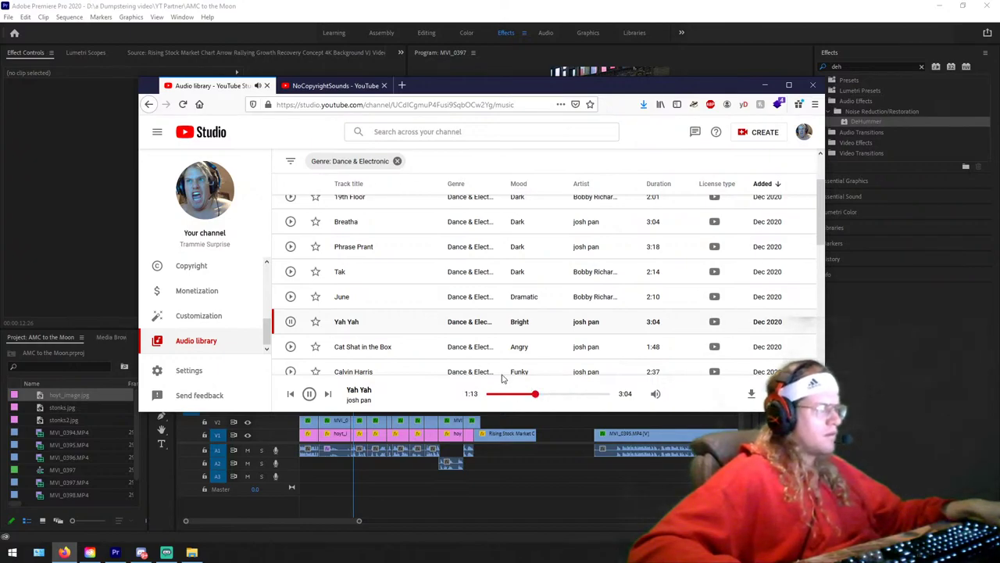
pyautogui.click(290, 347)
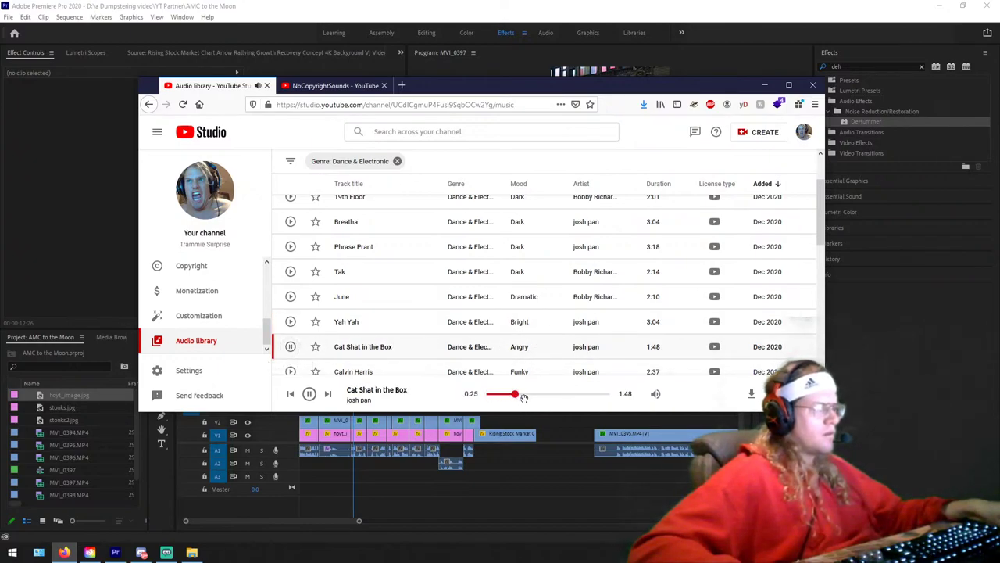
pyautogui.click(290, 371)
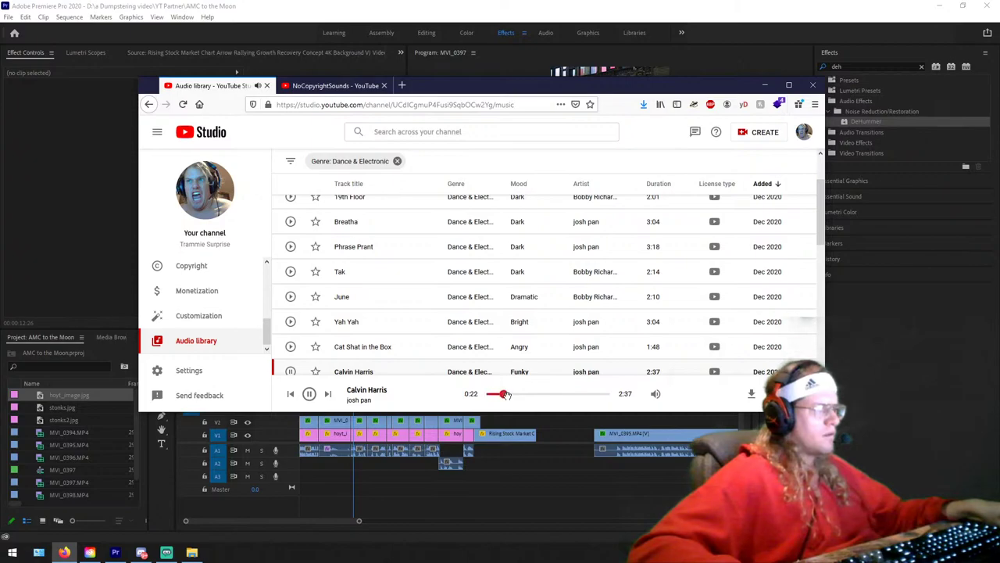
# Step: Preview Muriel, Mirror Mind, Carrots, Pan's Labyrinth and Guitar House, pausing the last two
pyautogui.scroll(-2, 468, 344)
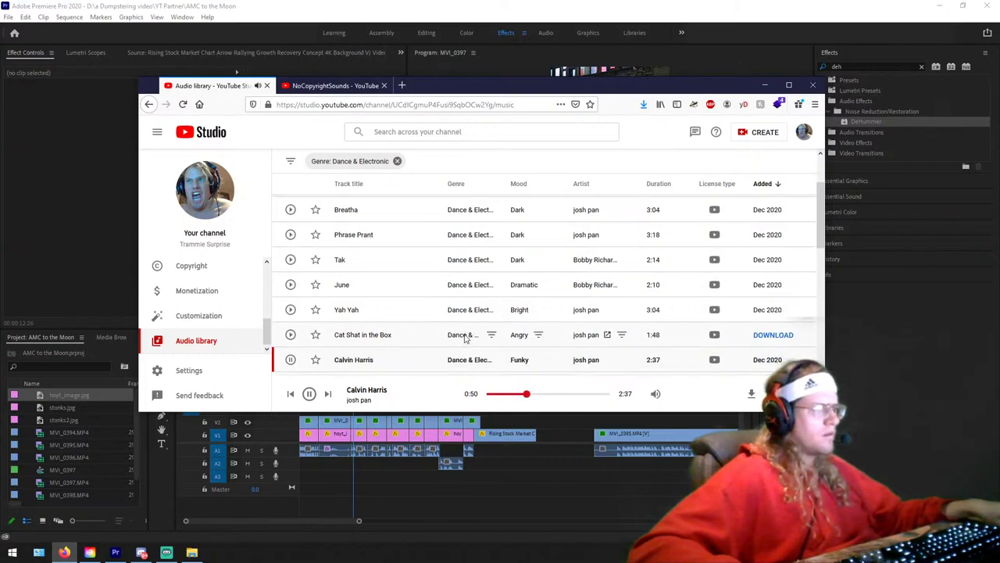
pyautogui.click(290, 314)
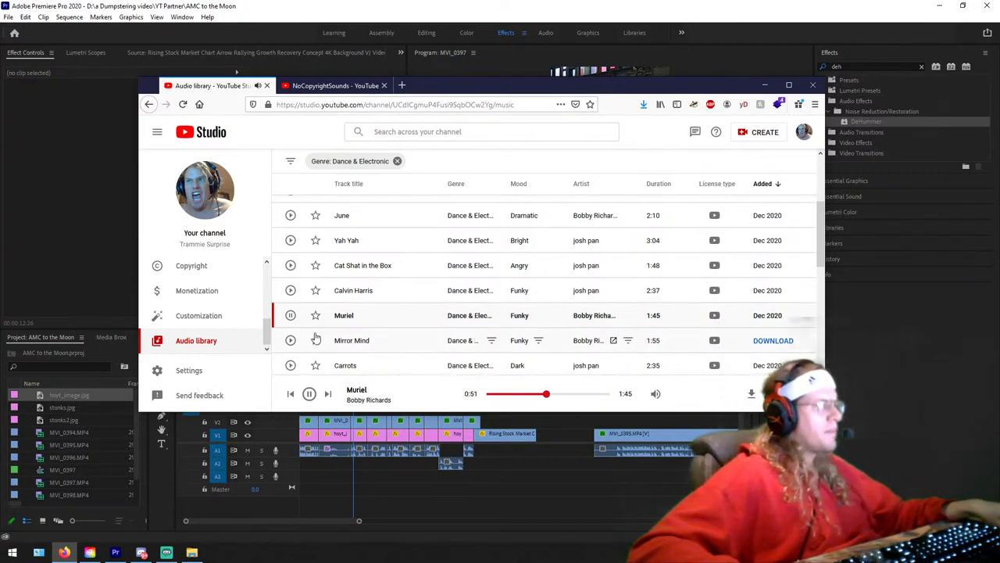
pyautogui.click(292, 341)
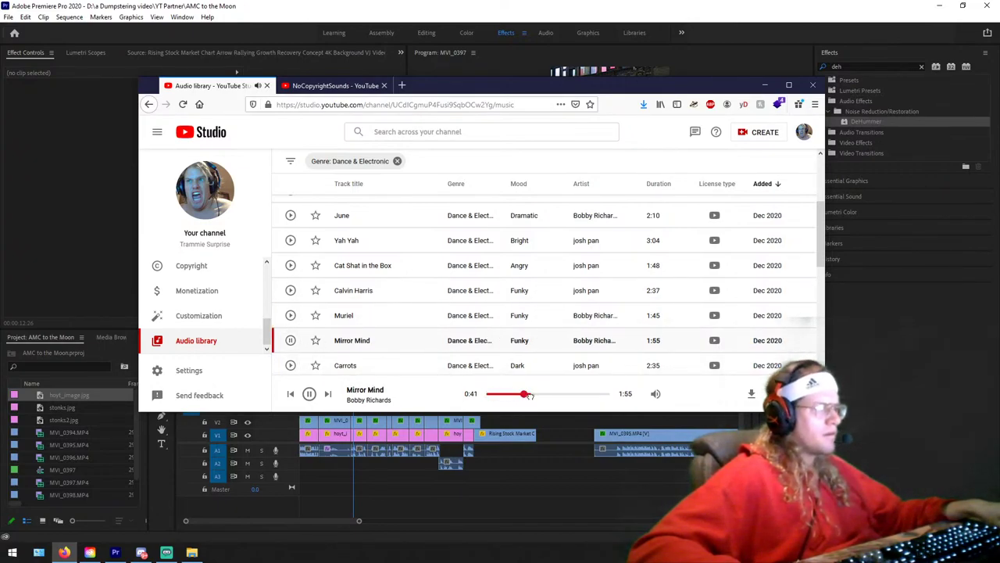
pyautogui.scroll(-3, 291, 343)
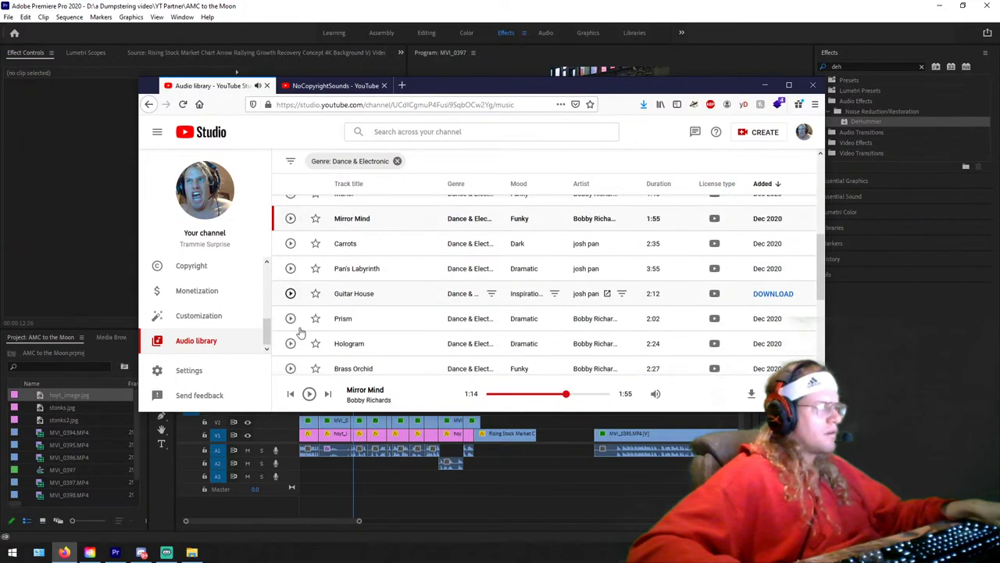
pyautogui.click(290, 243)
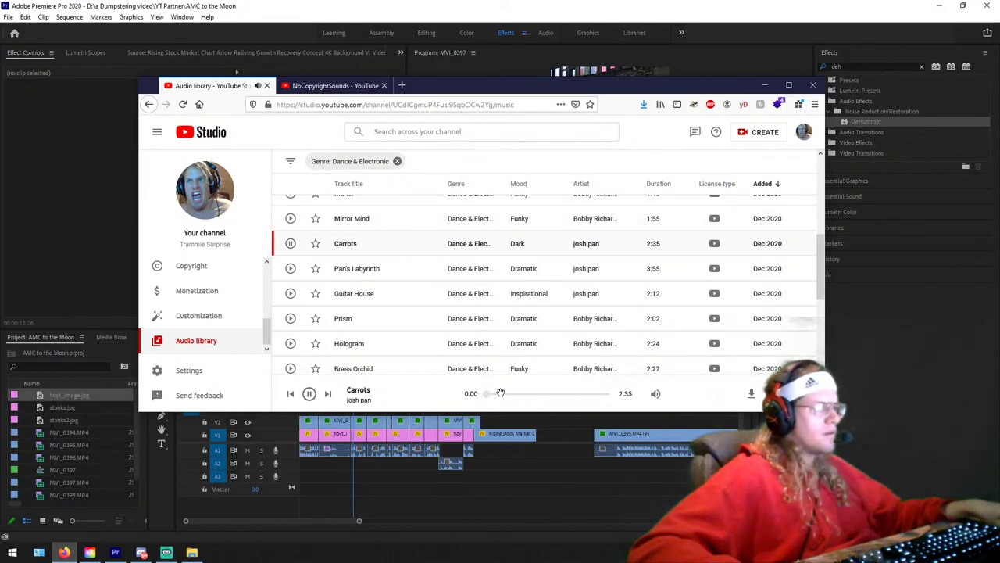
pyautogui.click(289, 268)
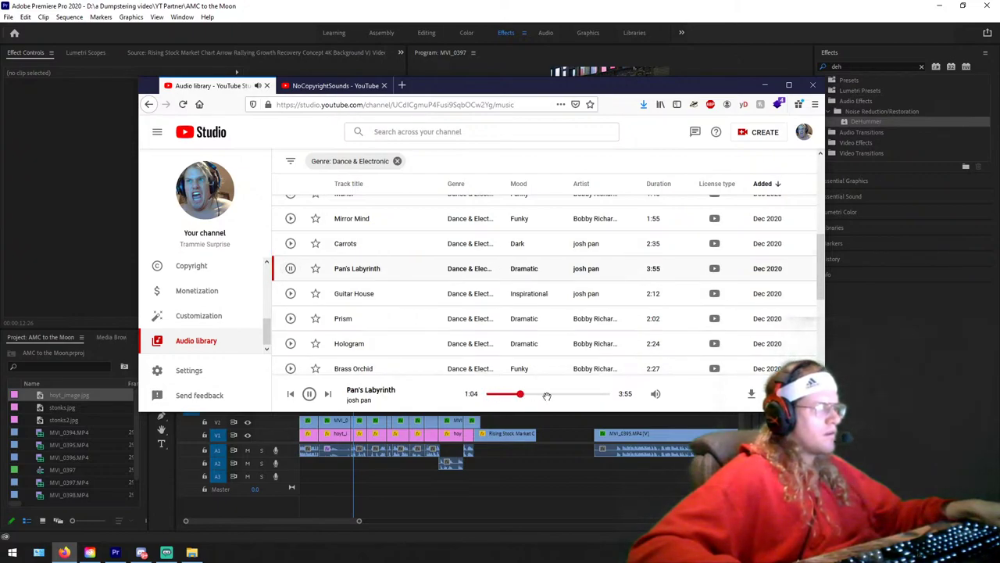
pyautogui.click(290, 268)
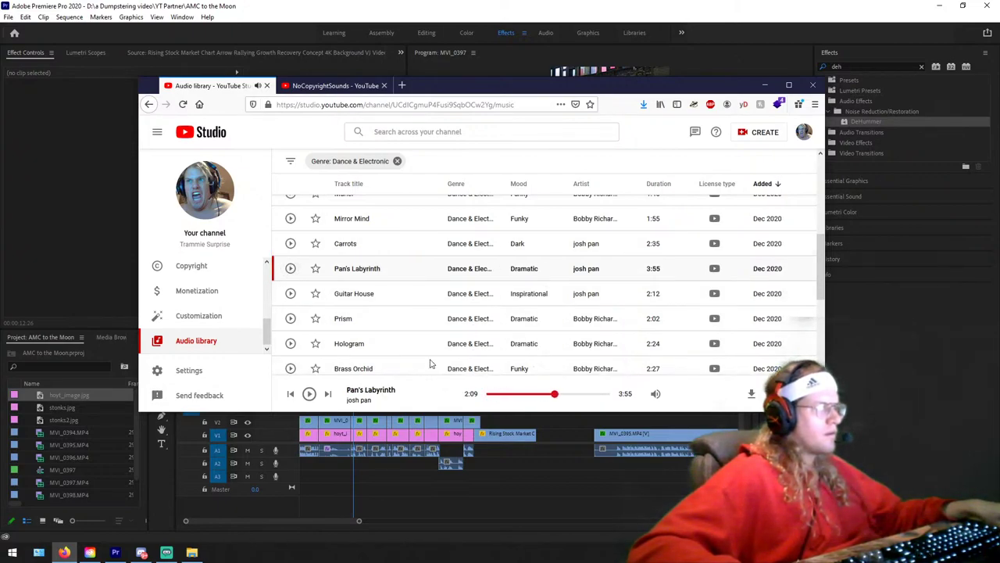
pyautogui.click(290, 293)
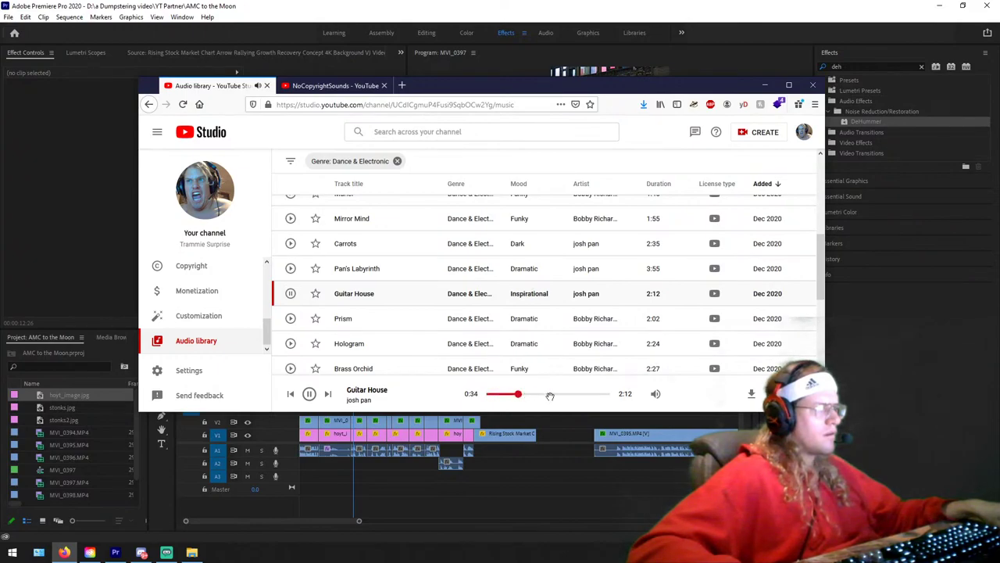
pyautogui.click(290, 293)
pyautogui.scroll(5, 312, 294)
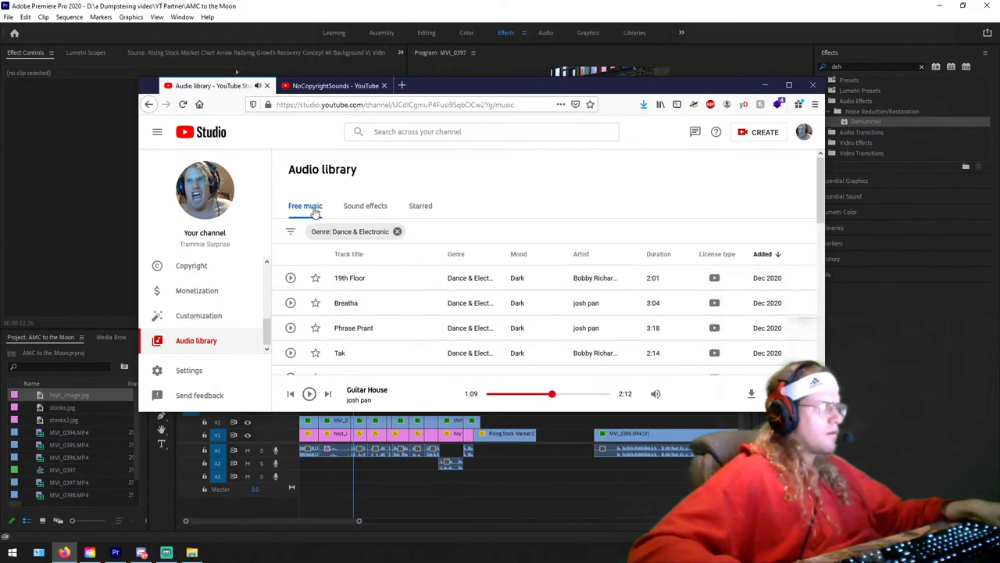
# Step: Add a Dark mood filter and an Attribution not required filter to the track list
pyautogui.click(291, 231)
pyautogui.click(451, 295)
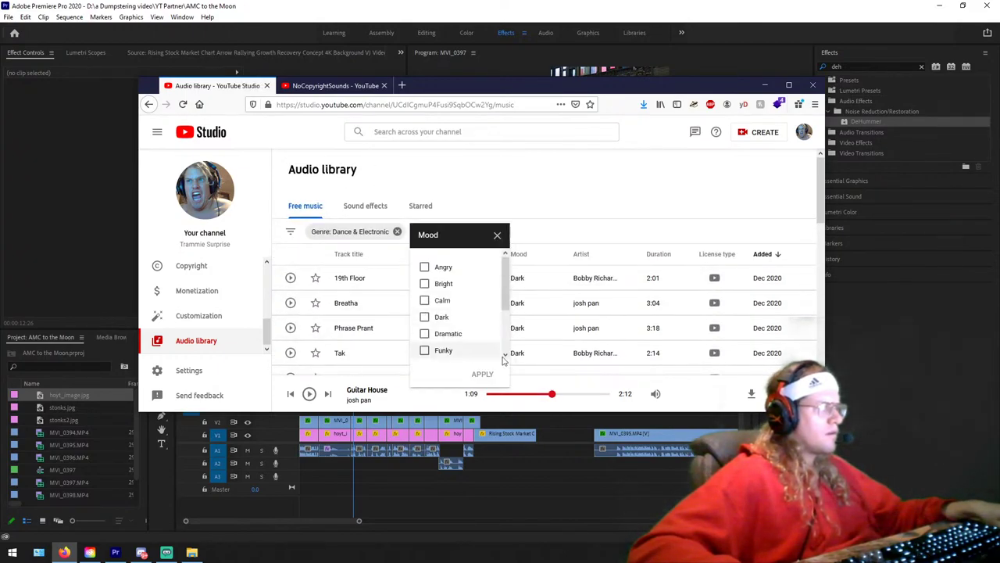
pyautogui.click(425, 316)
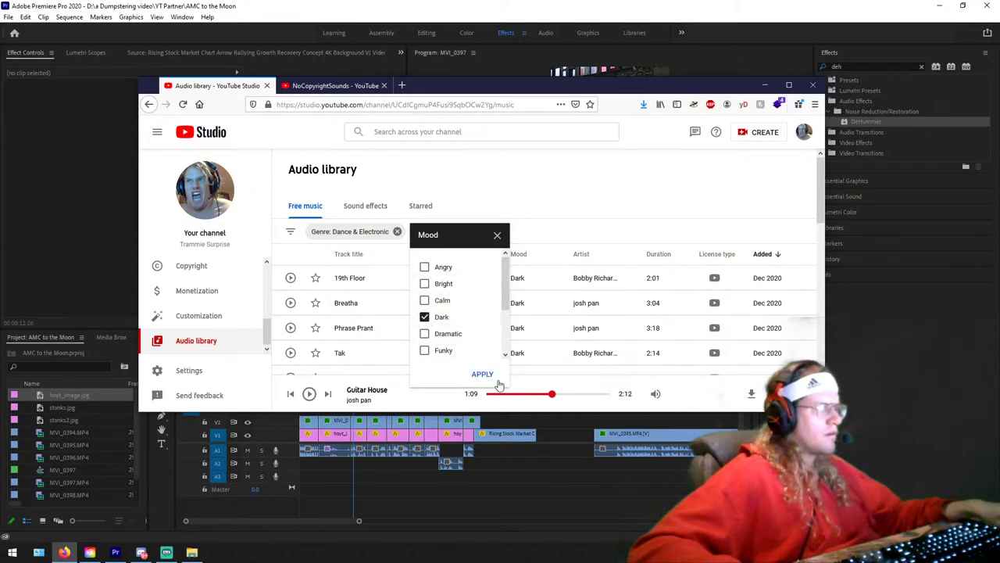
pyautogui.click(483, 374)
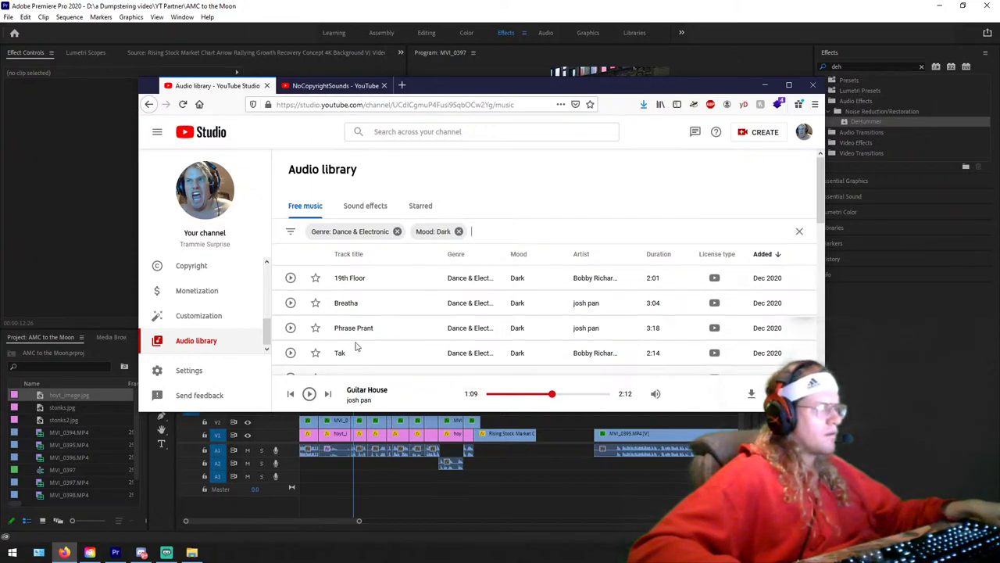
pyautogui.click(289, 231)
pyautogui.click(527, 332)
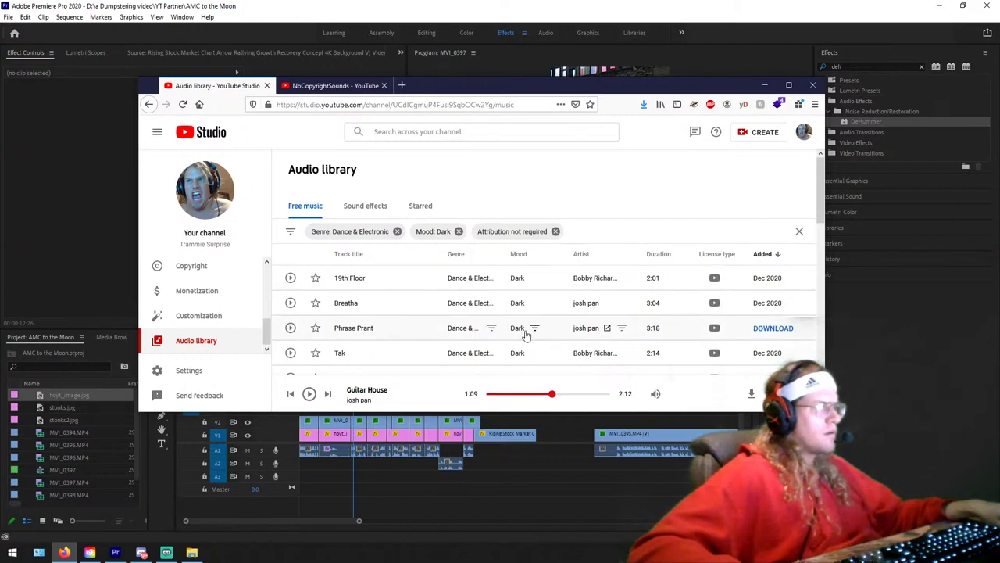
# Step: Preview Phrase Prant, Tak and Back To The Future, then pause playback
pyautogui.scroll(-2, 313, 304)
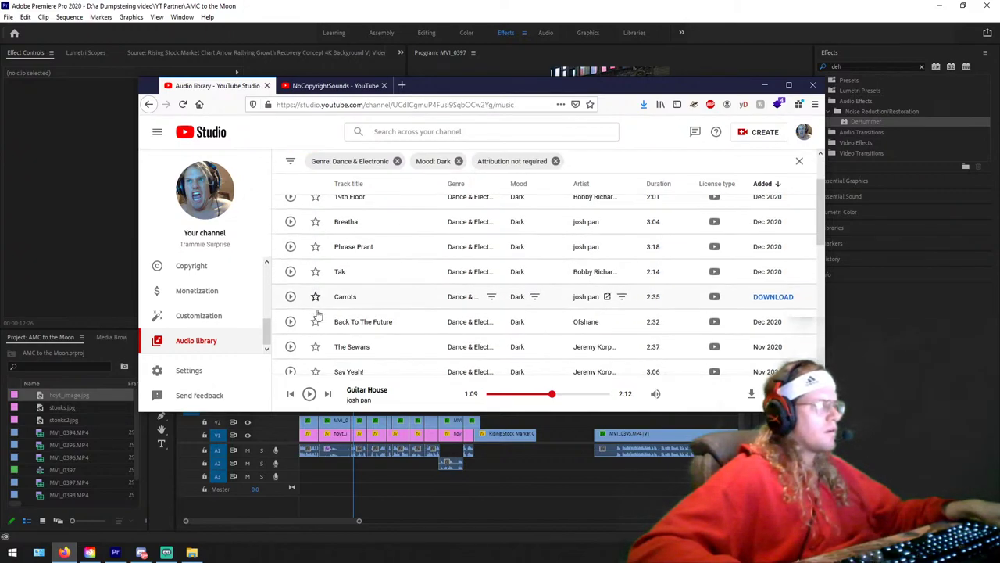
pyautogui.click(291, 247)
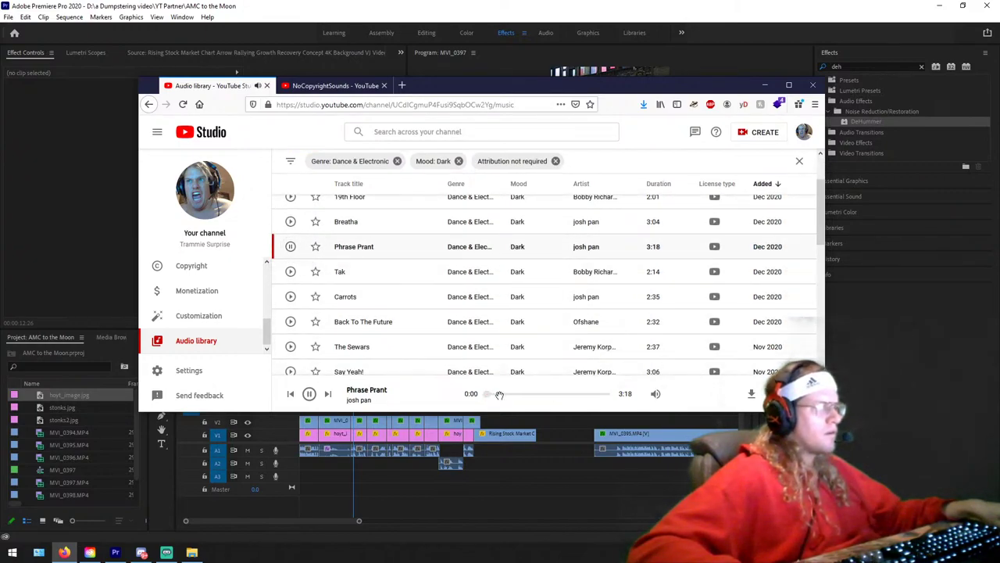
pyautogui.click(289, 271)
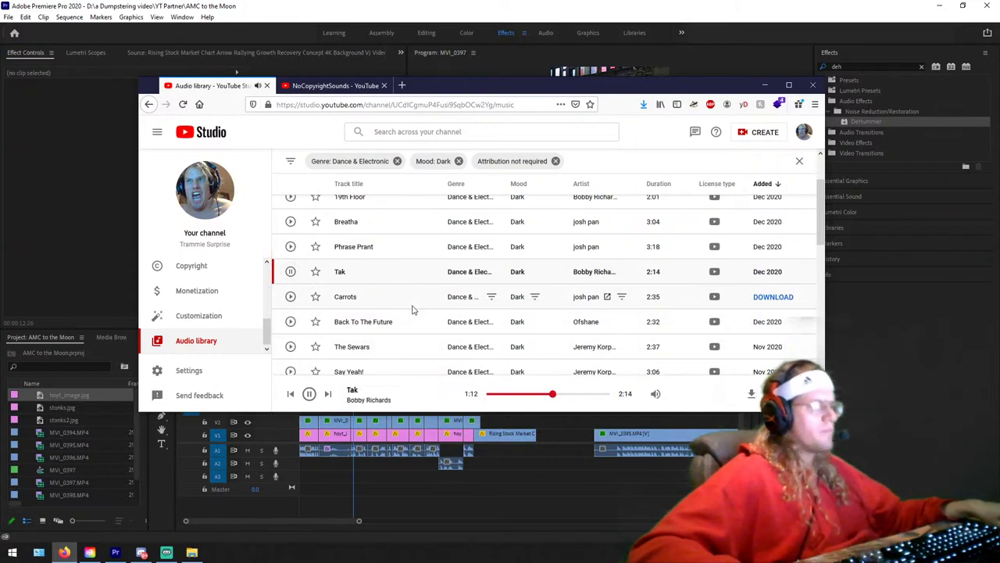
pyautogui.click(289, 322)
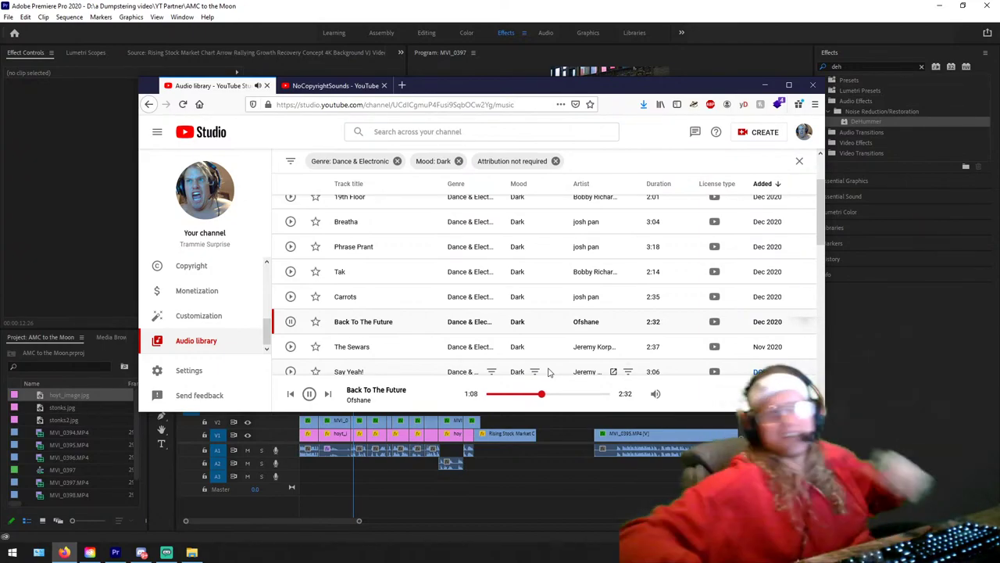
pyautogui.press('space')
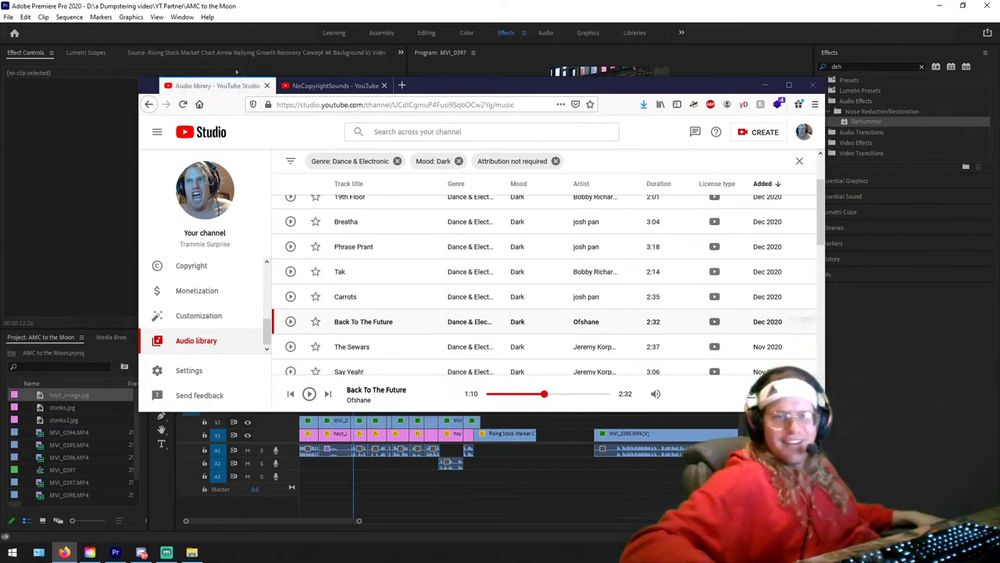
# Step: Preview the Say Yeah!, The Sewars and Beside Me tracks, then download Beside Me
pyautogui.scroll(-1, 321, 340)
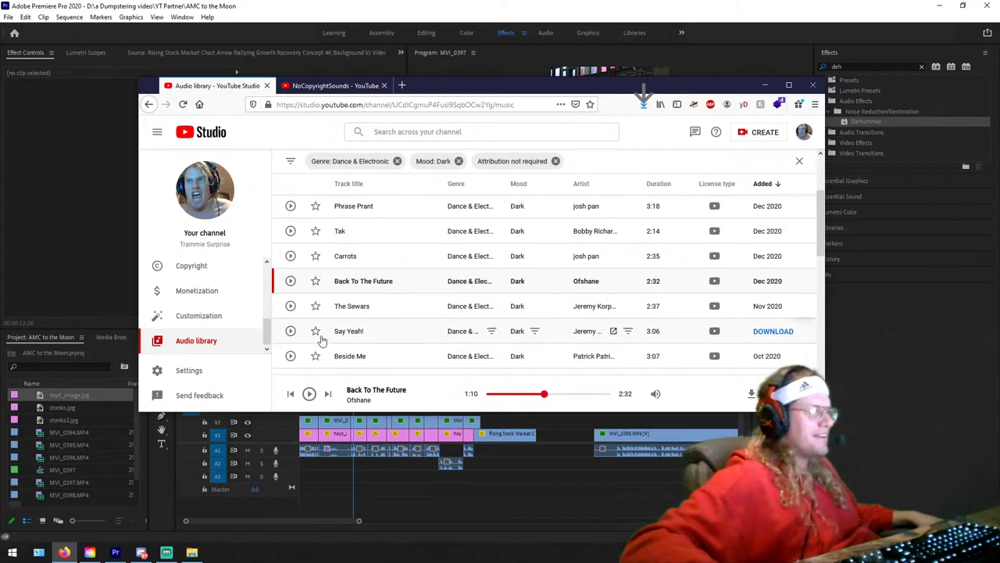
pyautogui.click(290, 332)
pyautogui.click(500, 393)
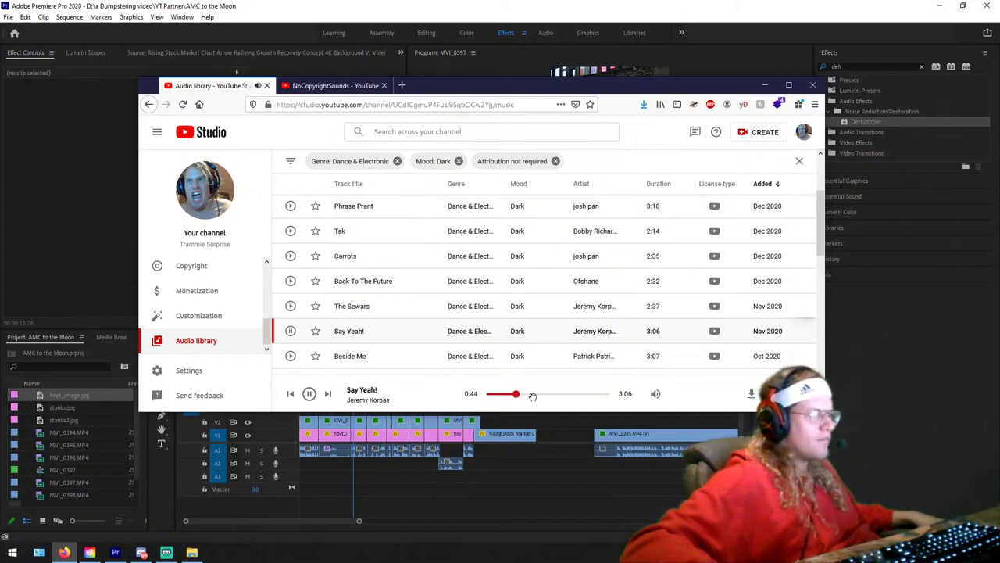
pyautogui.click(289, 305)
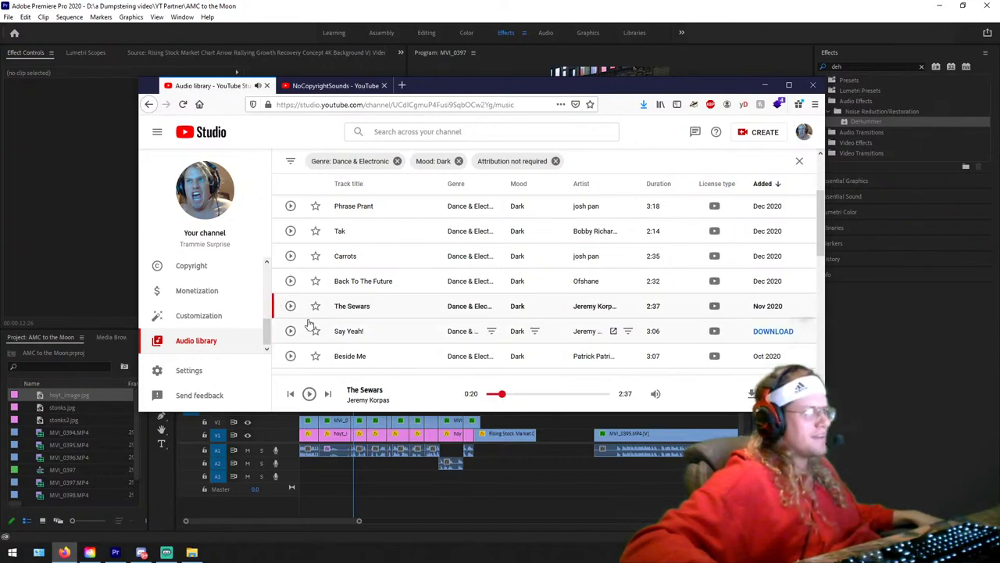
pyautogui.click(290, 305)
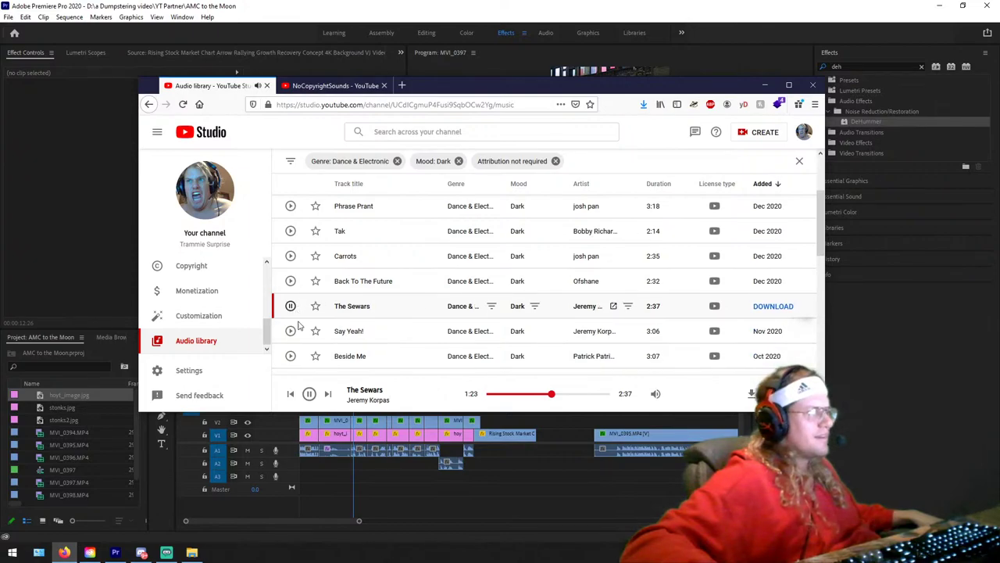
pyautogui.click(290, 355)
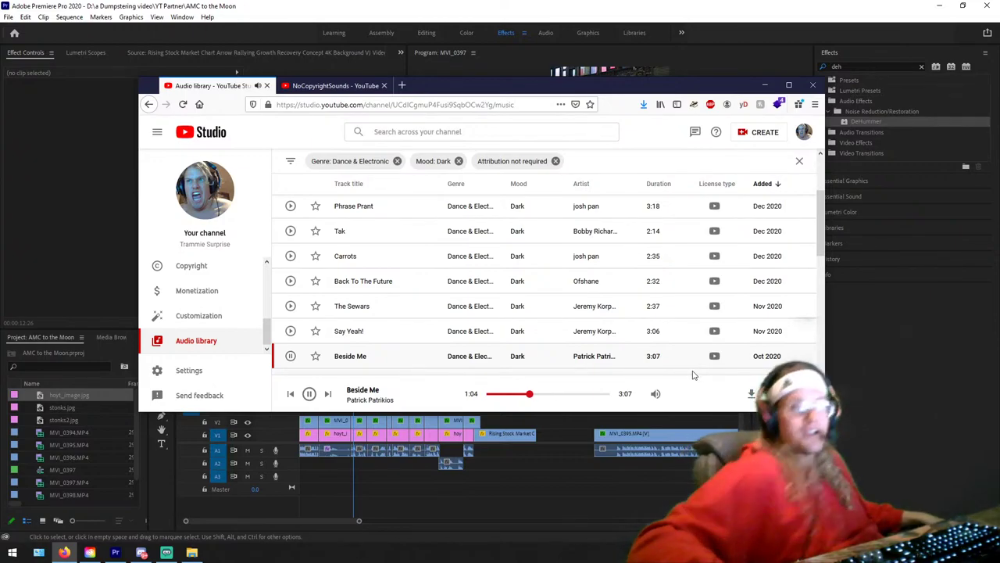
pyautogui.click(757, 356)
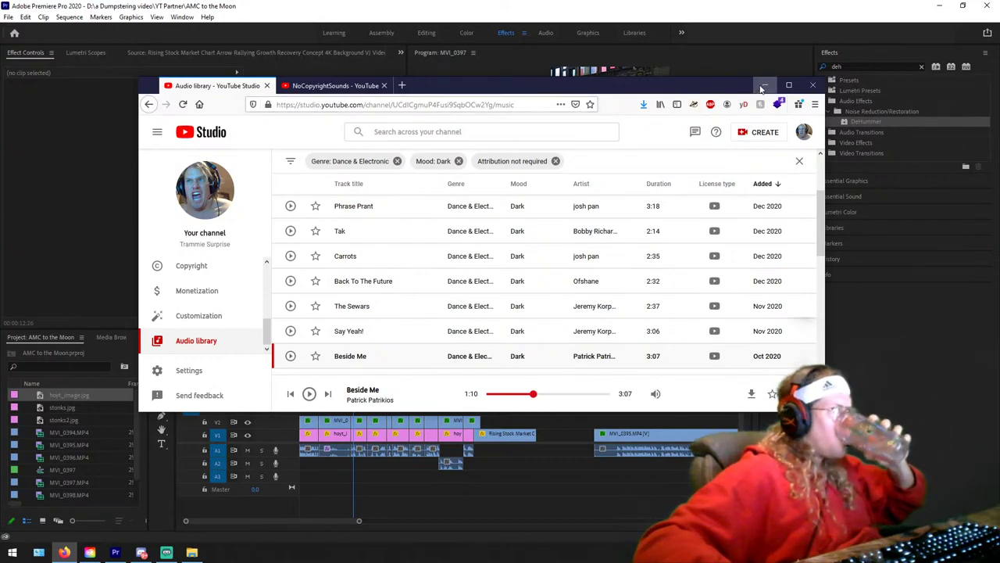
# Step: Drag the four newest audio files from Downloads into the Project panel
pyautogui.click(764, 84)
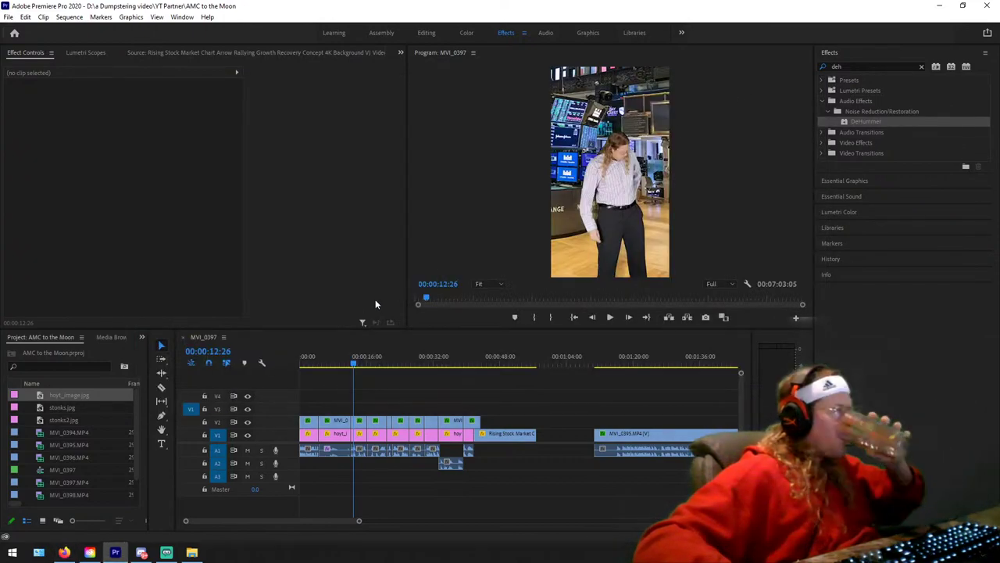
pyautogui.click(191, 552)
pyautogui.click(477, 211)
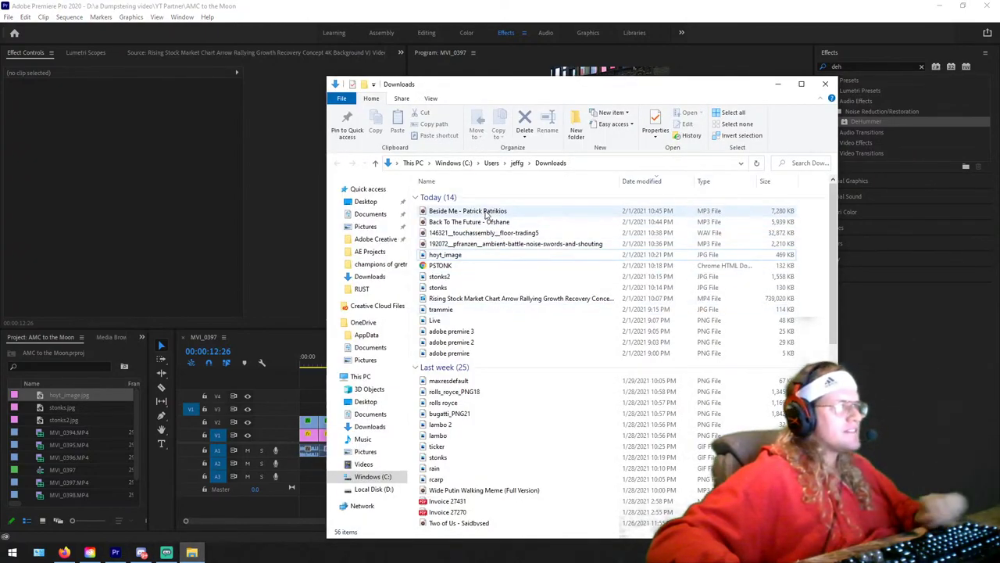
pyautogui.keyDown('shift'); pyautogui.click(484, 244); pyautogui.keyUp('shift')
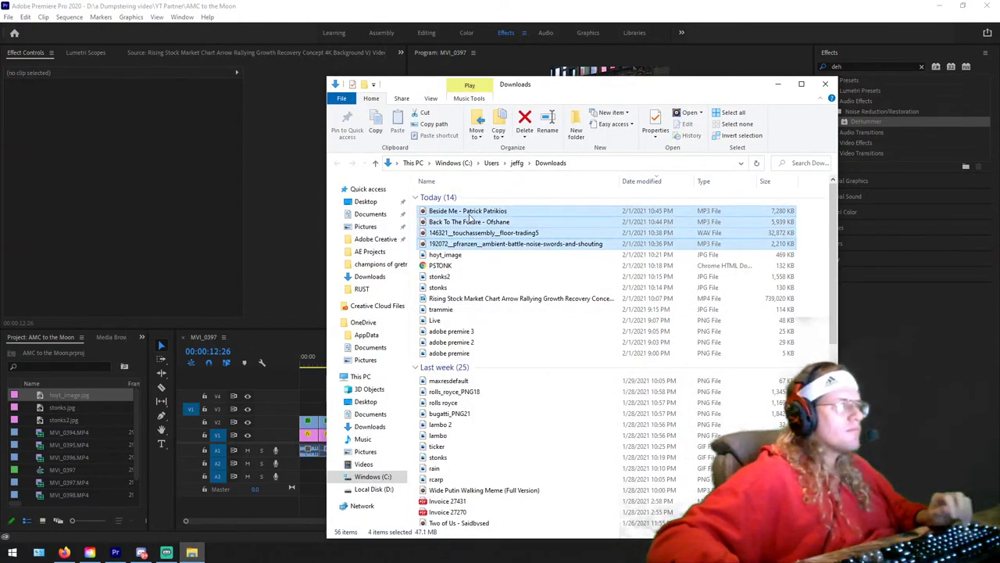
pyautogui.moveTo(472, 219); pyautogui.dragTo(88, 489)
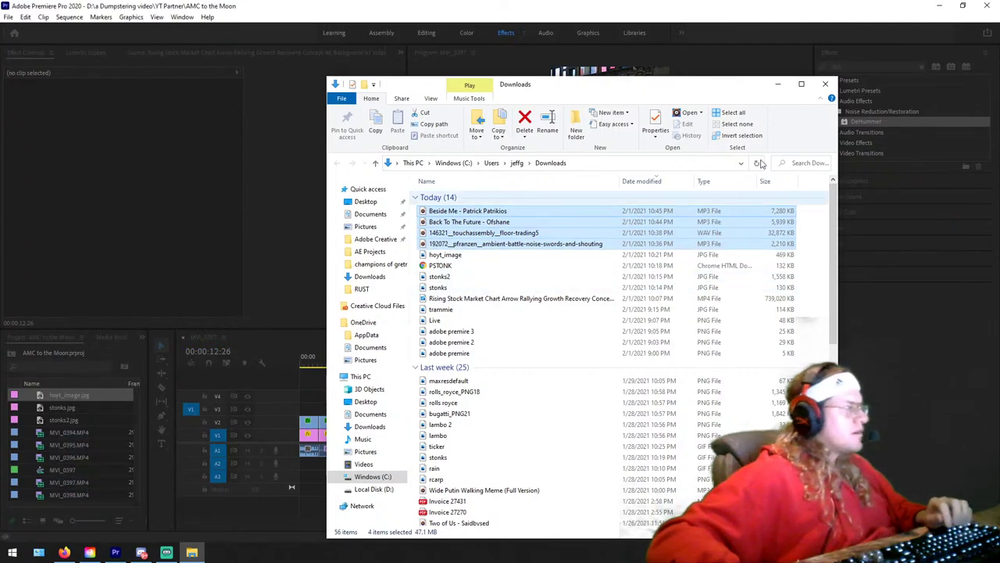
pyautogui.click(193, 449)
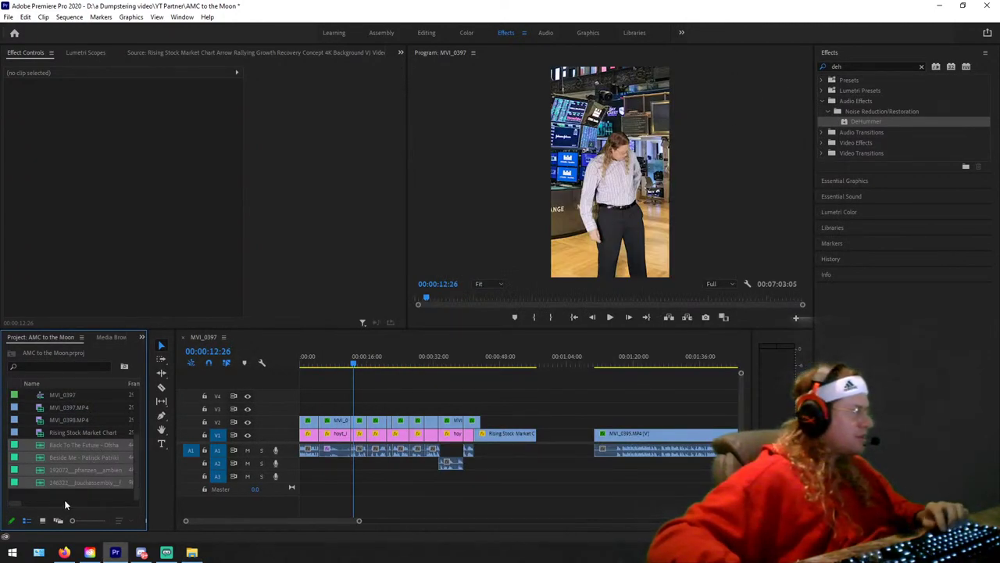
# Step: Load Back To The Future - Ofshane.mp3 in the Source monitor and mark an In point at 00;00;00;18
pyautogui.scroll(-1, 74, 491)
pyautogui.click(73, 491)
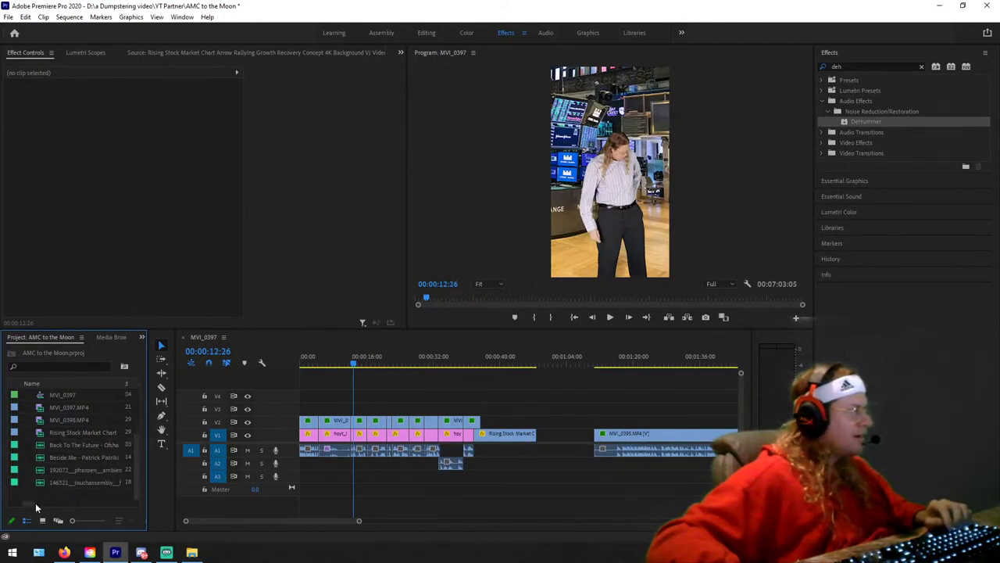
pyautogui.doubleClick(72, 443)
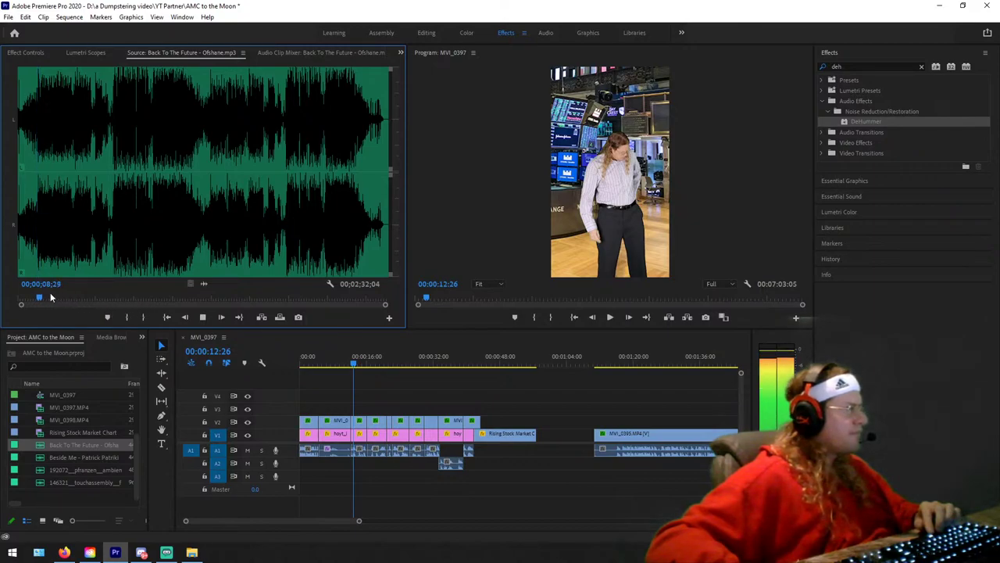
pyautogui.moveTo(37, 293); pyautogui.dragTo(22, 294)
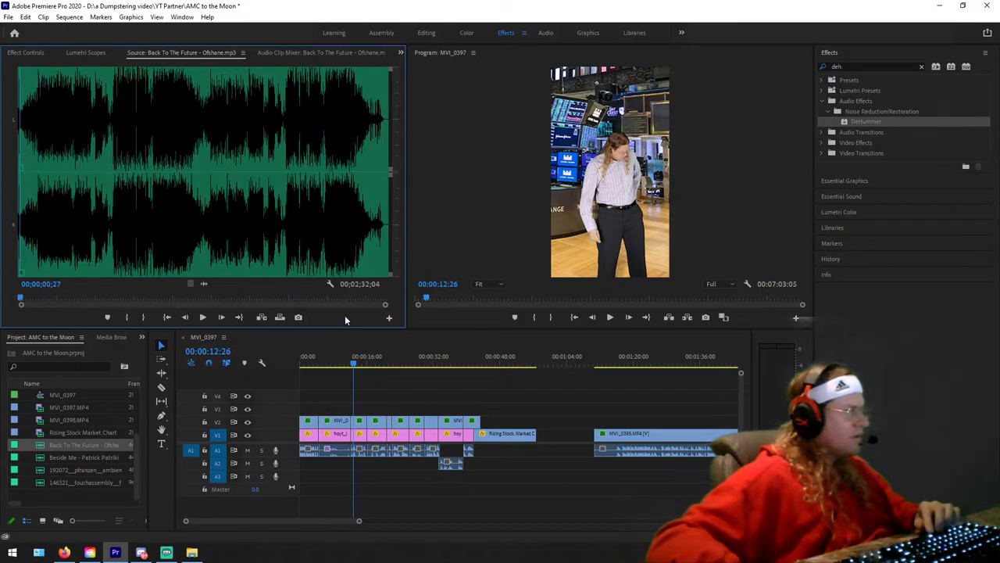
pyautogui.moveTo(386, 307); pyautogui.dragTo(181, 305)
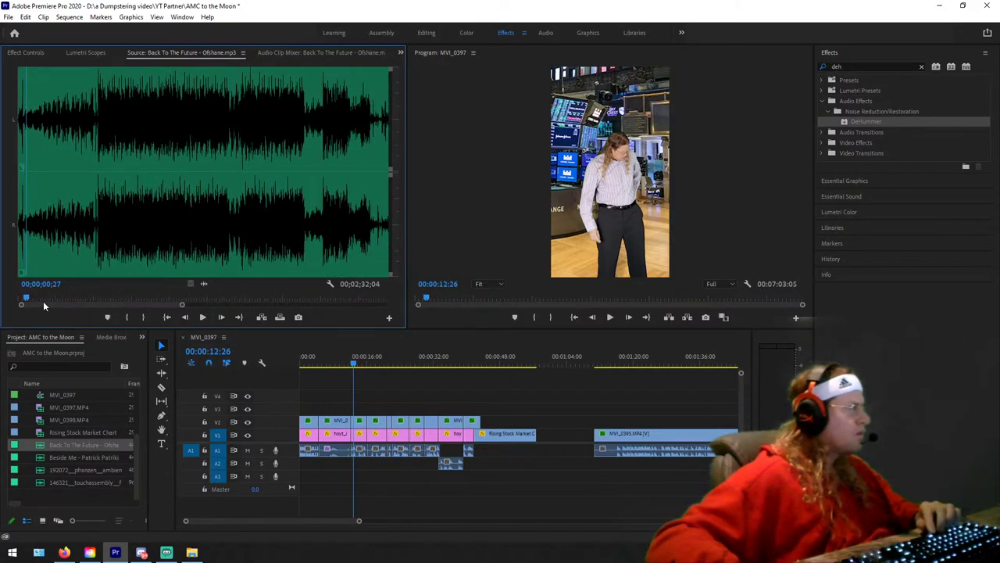
pyautogui.click(20, 297)
pyautogui.press('space')
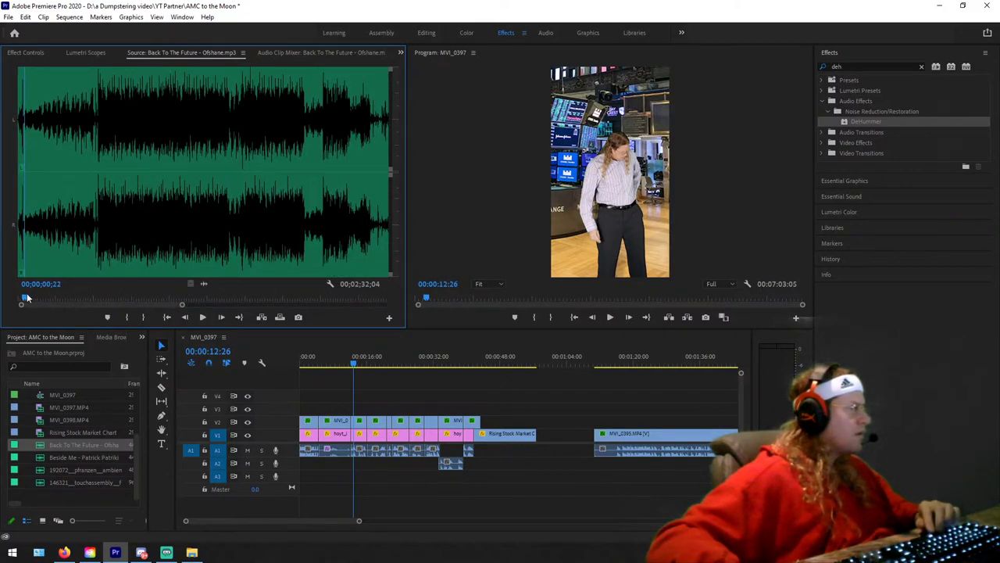
pyautogui.press('space')
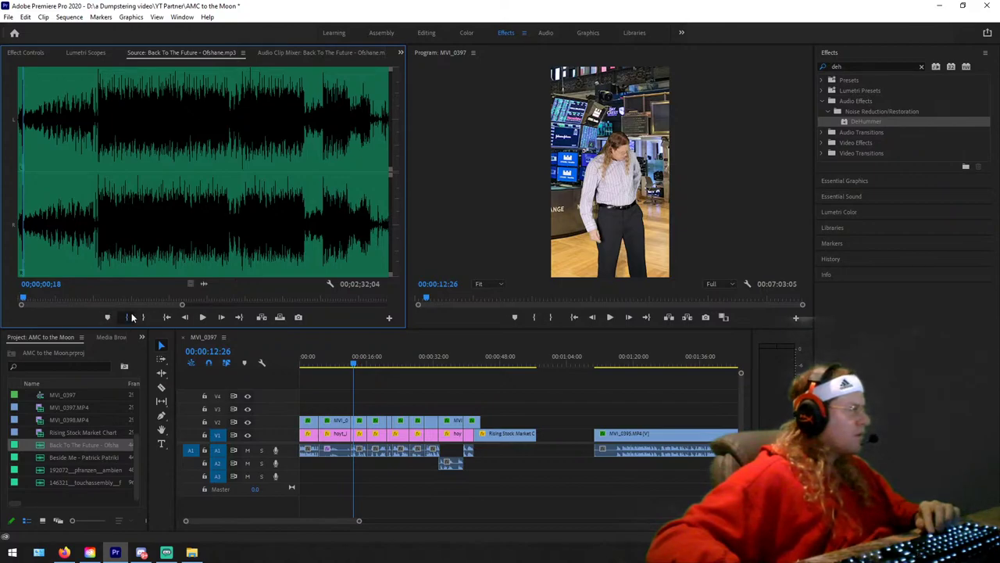
pyautogui.click(126, 316)
pyautogui.press('space')
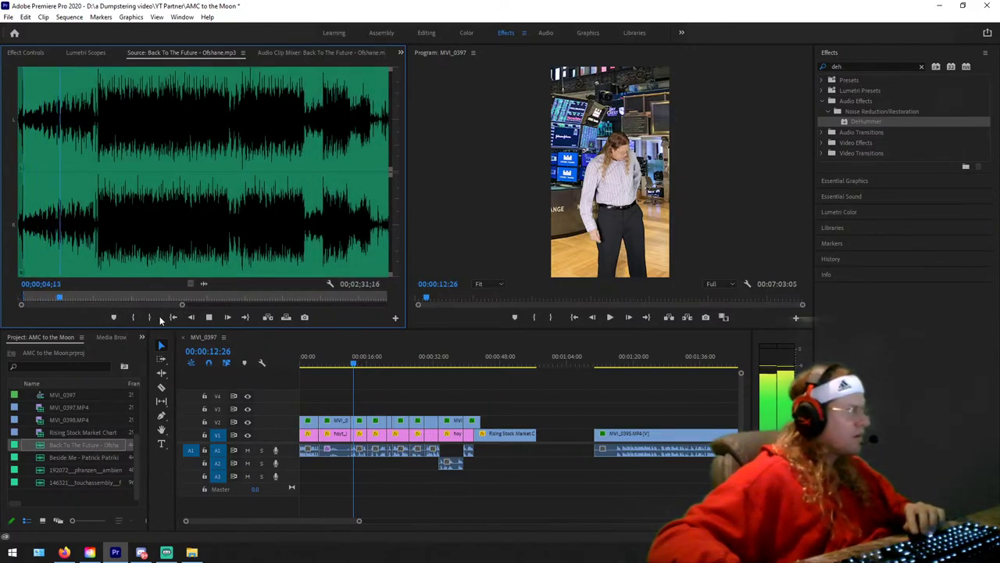
# Step: Mark the Out point, place the excerpt on track A2 and extend its end slightly
pyautogui.click(151, 317)
pyautogui.moveTo(325, 434); pyautogui.dragTo(327, 464)
pyautogui.moveTo(315, 362); pyautogui.dragTo(323, 364)
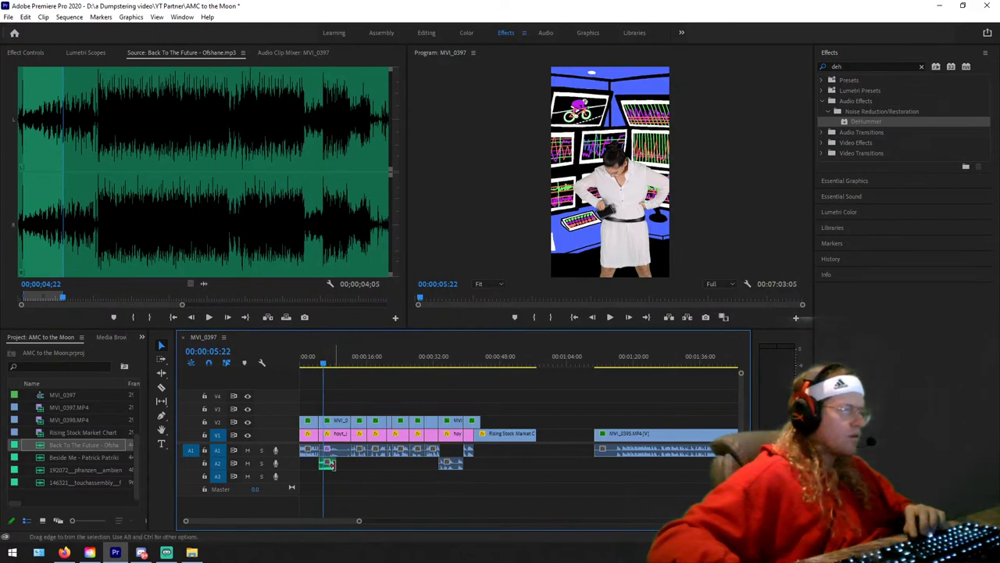
pyautogui.moveTo(335, 463); pyautogui.dragTo(350, 463)
pyautogui.click(319, 353)
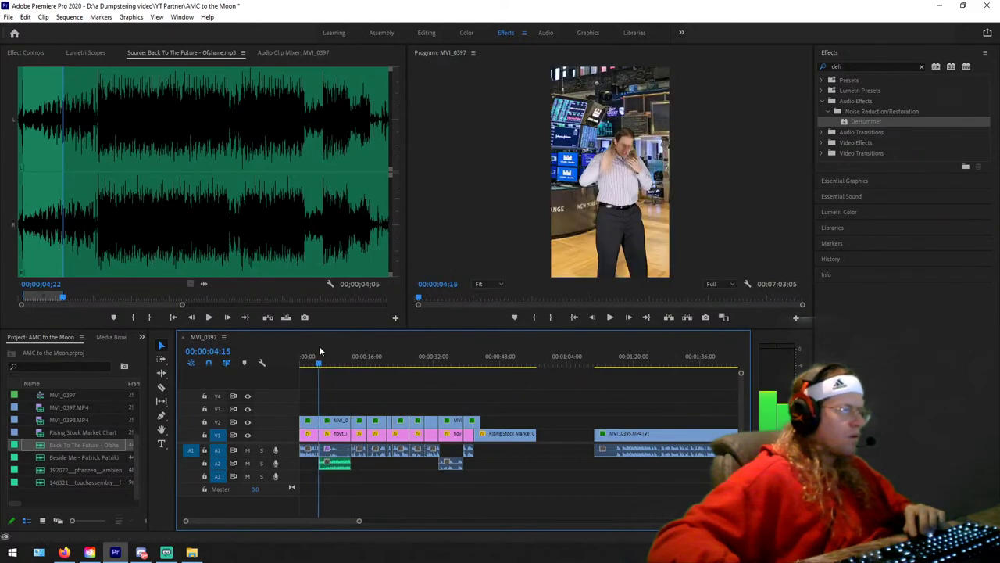
pyautogui.click(317, 350)
# Step: Make the audio tracks taller and play the sequence to review the music
pyautogui.moveTo(286, 456); pyautogui.dragTo(289, 500)
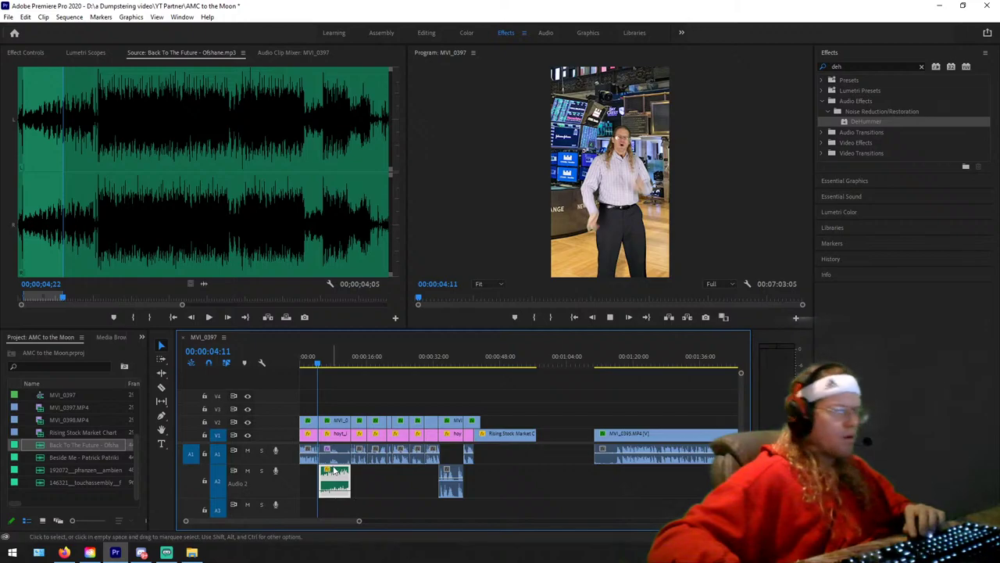
pyautogui.press('space')
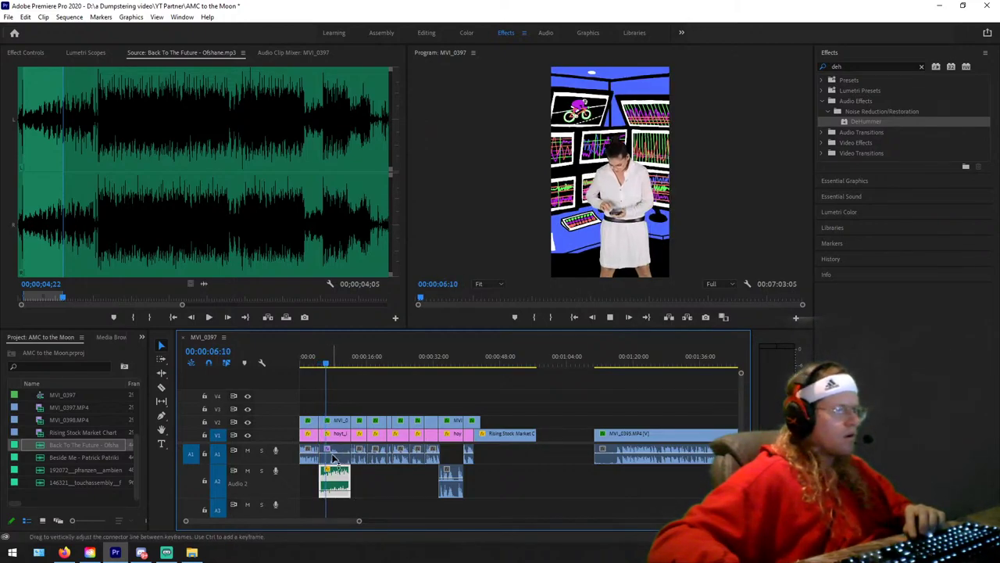
pyautogui.press('space')
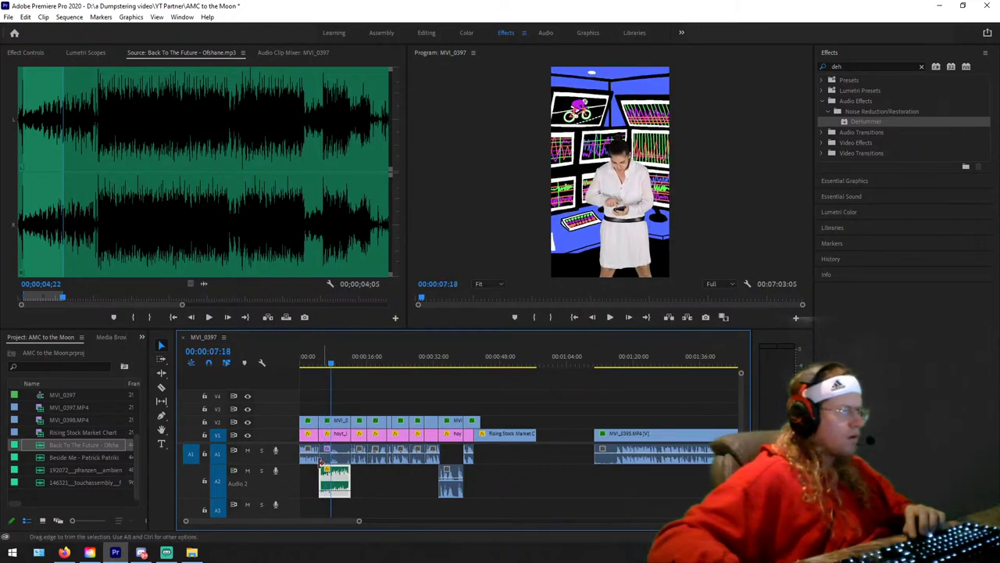
pyautogui.moveTo(279, 464); pyautogui.dragTo(279, 469)
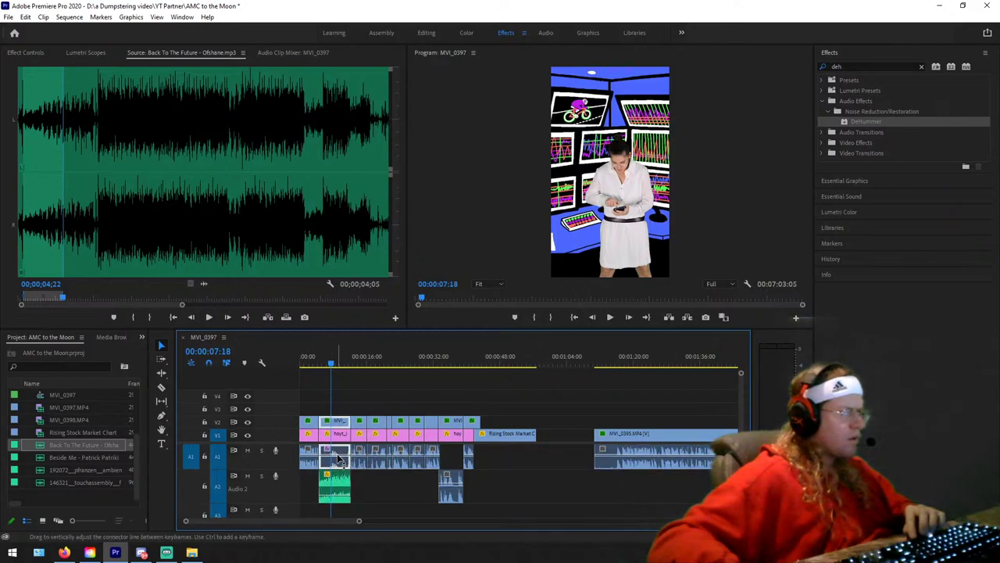
pyautogui.press('space')
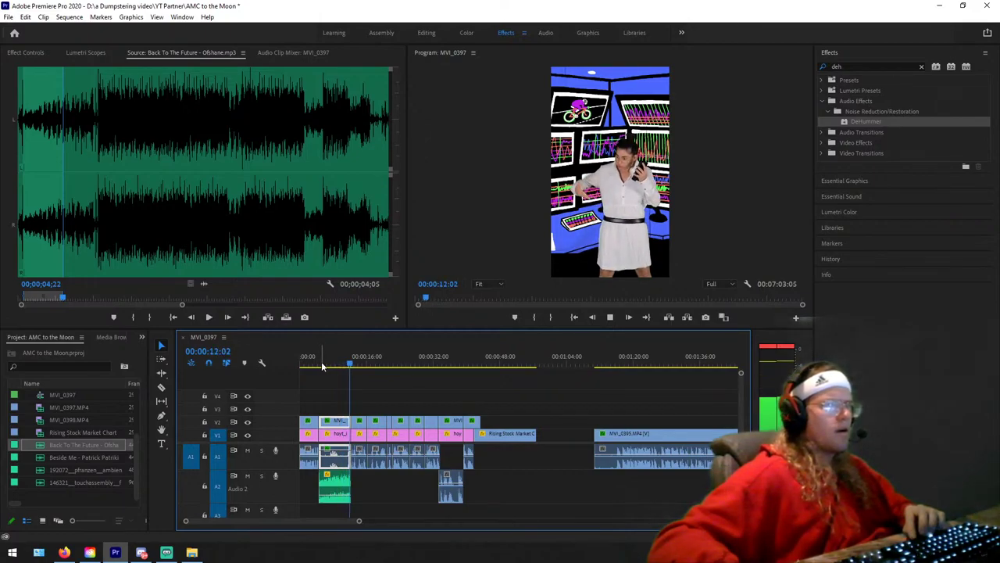
pyautogui.press('space')
pyautogui.click(330, 361)
pyautogui.press('space')
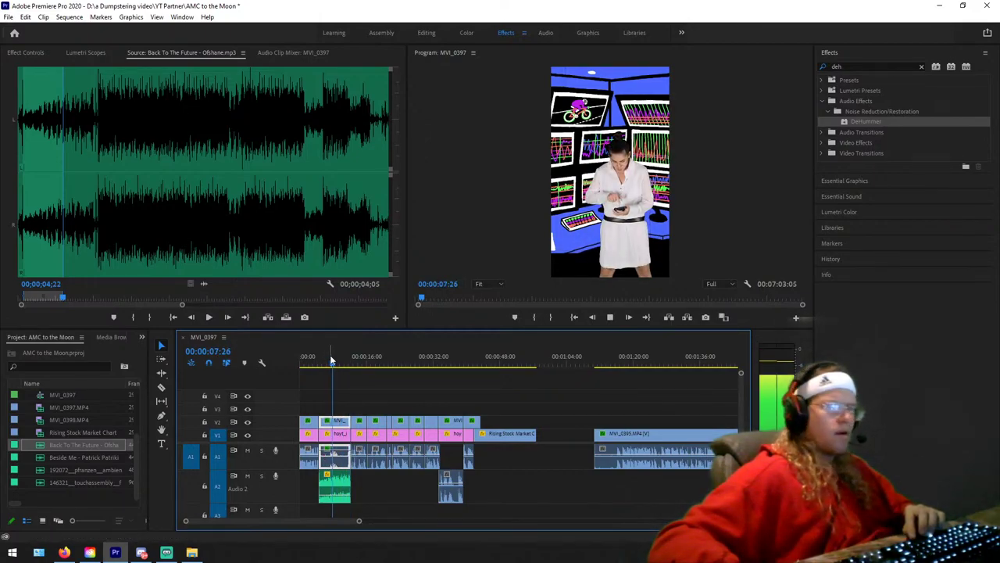
pyautogui.press('space')
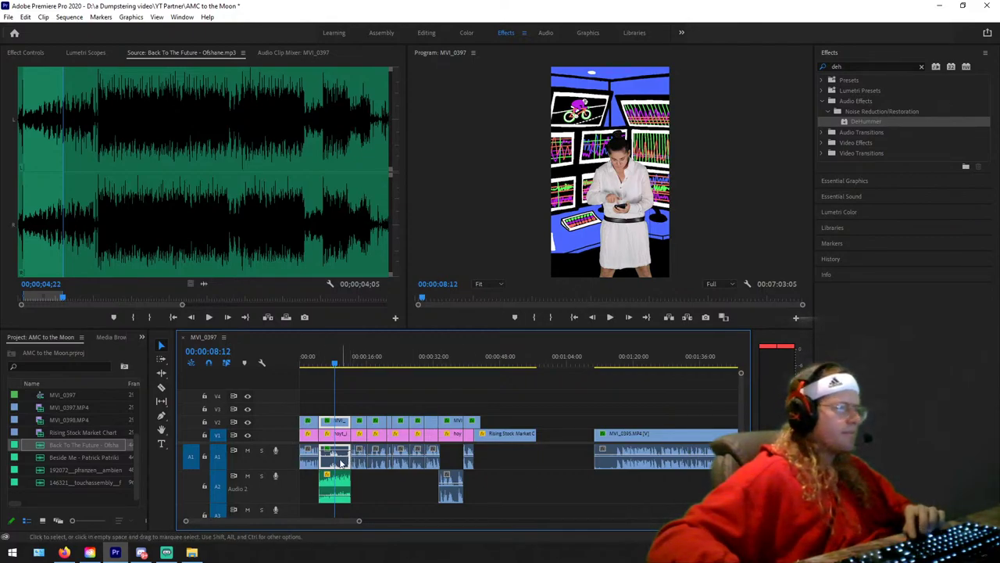
# Step: Apply the Heavy Noise Reduction preset in the dialogue's DeNoise custom setup and play it
pyautogui.click(425, 32)
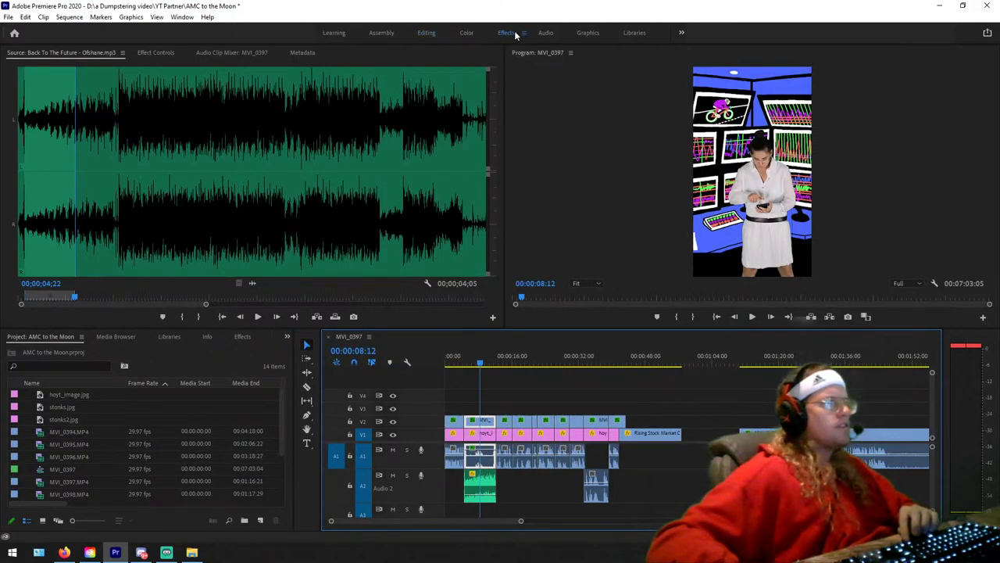
pyautogui.click(508, 33)
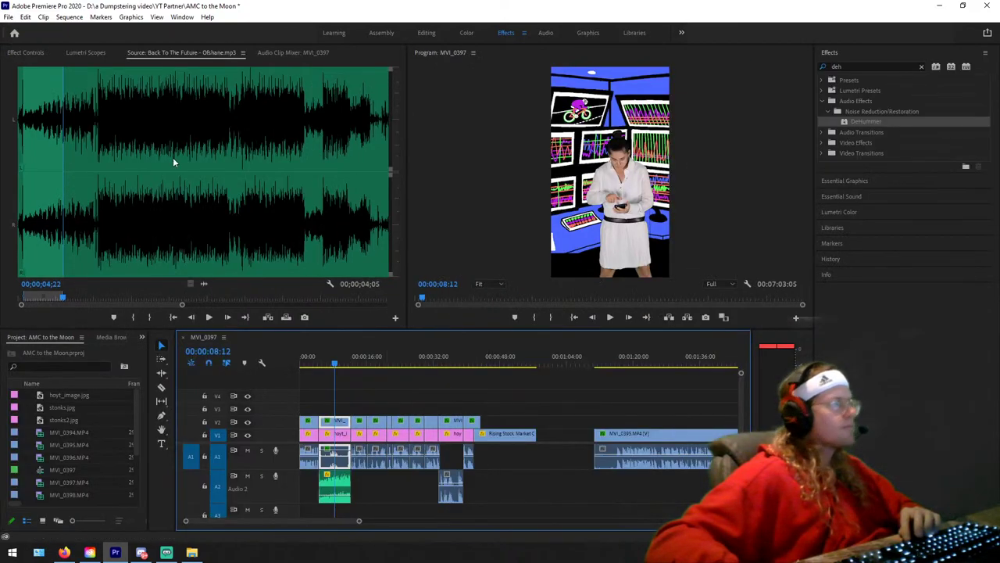
pyautogui.click(25, 53)
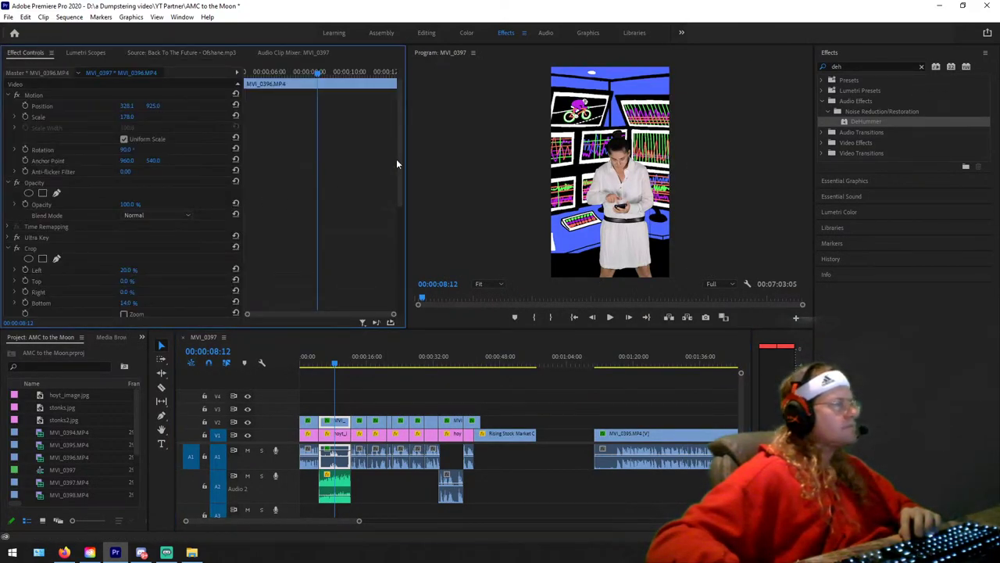
pyautogui.moveTo(396, 159); pyautogui.dragTo(338, 270)
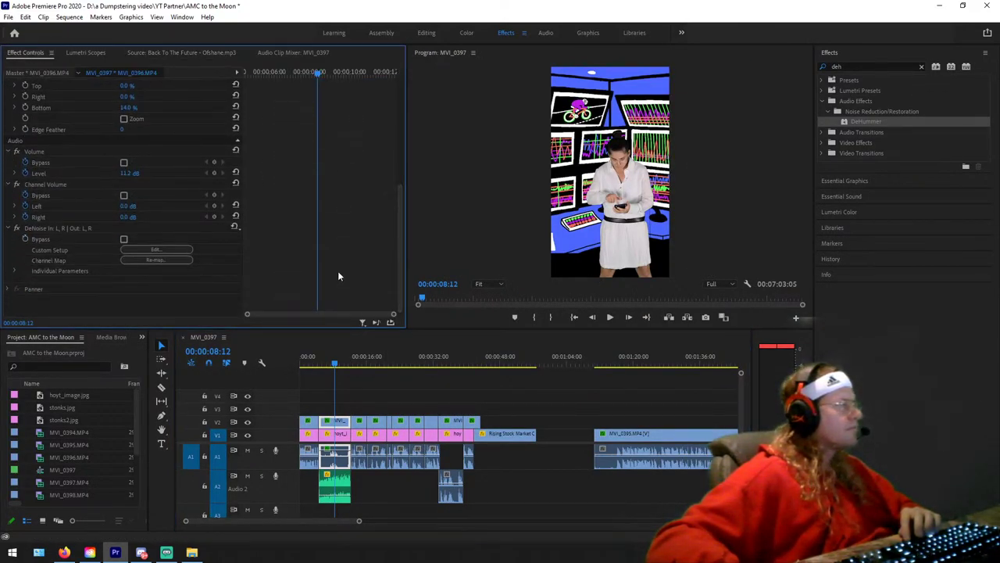
pyautogui.click(174, 250)
pyautogui.click(500, 191)
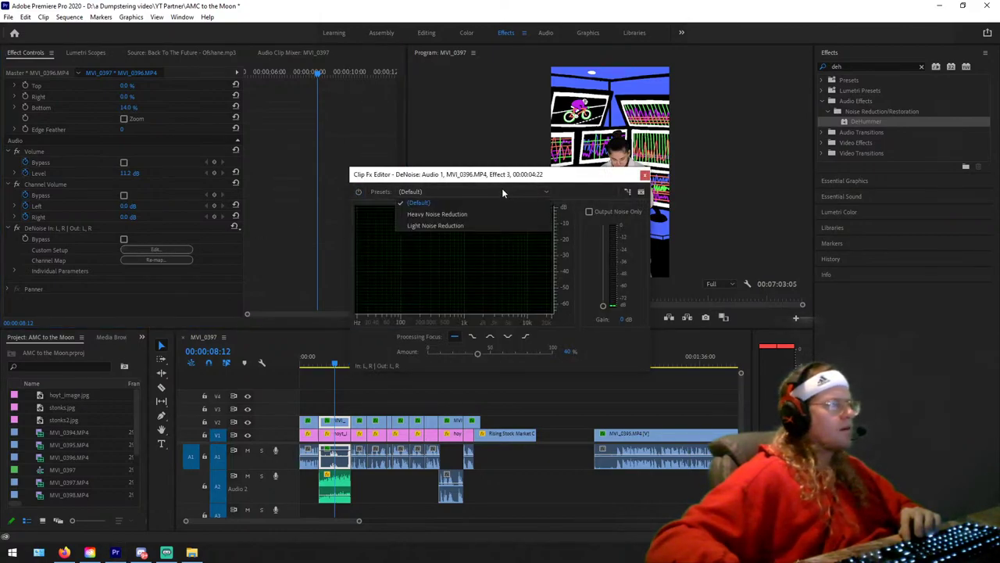
pyautogui.click(484, 209)
pyautogui.press('space')
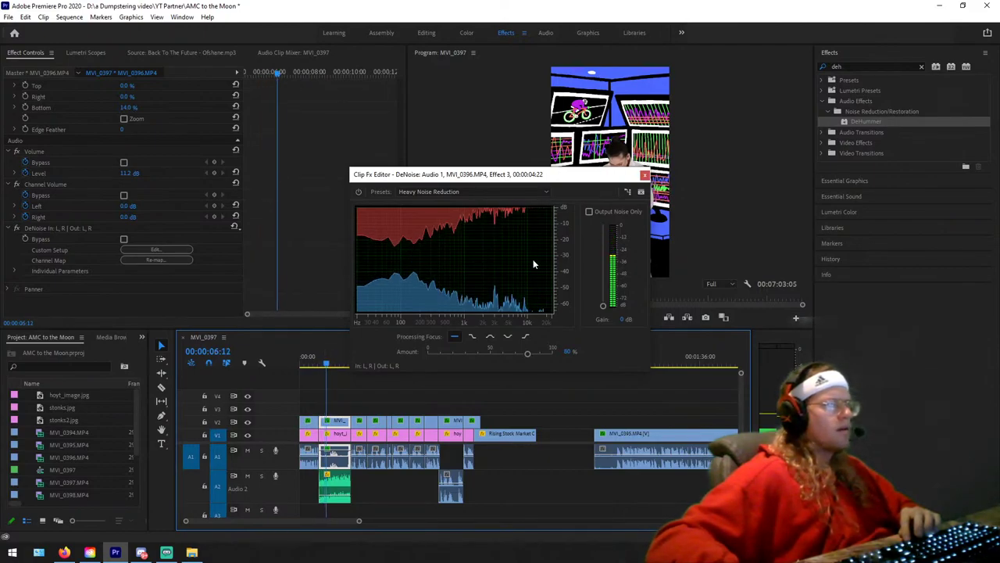
# Step: Unlink the MVI_0396 dialogue audio from its video and close the DeNoise editor
pyautogui.moveTo(438, 174); pyautogui.dragTo(758, 233)
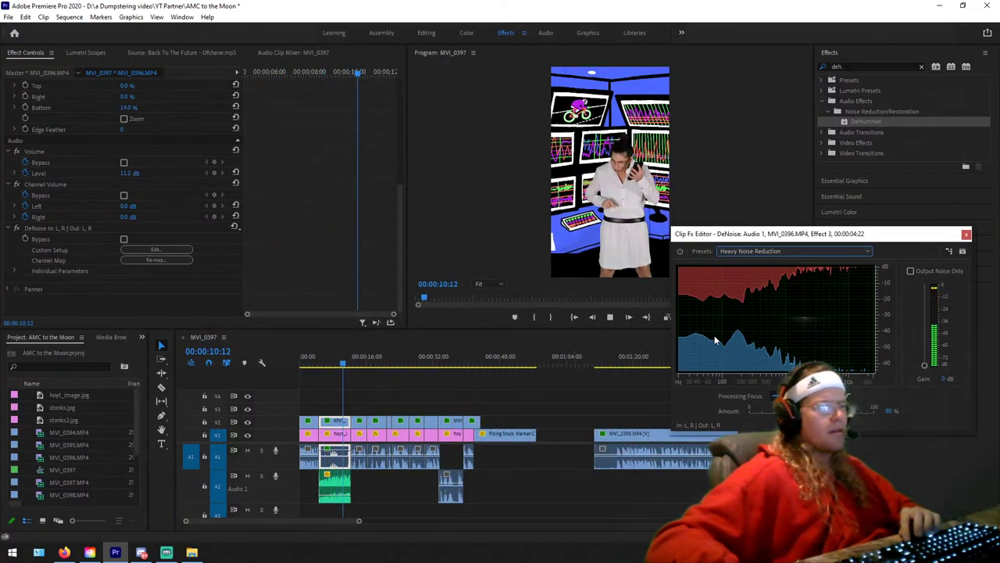
pyautogui.moveTo(815, 234); pyautogui.dragTo(861, 94)
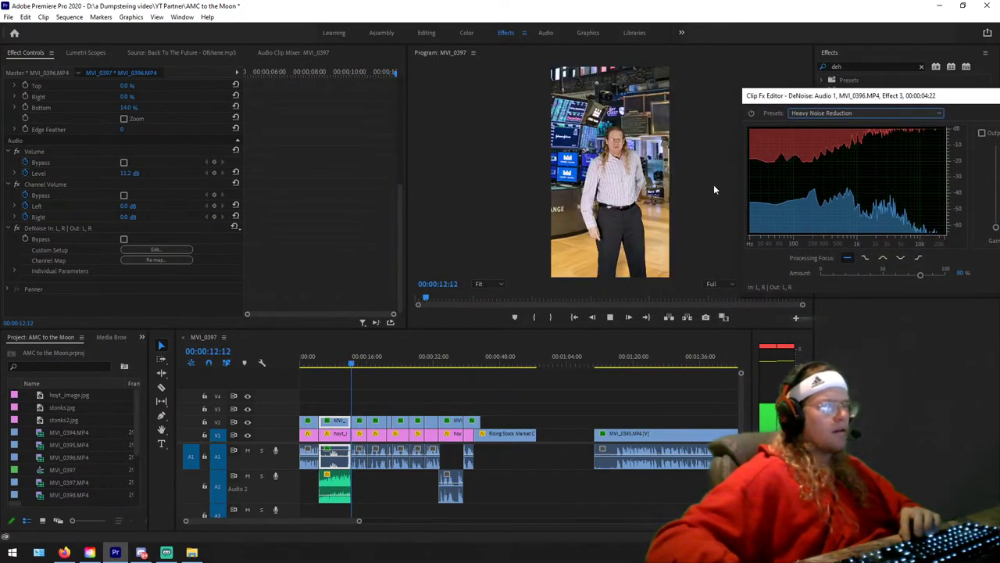
pyautogui.click(344, 361)
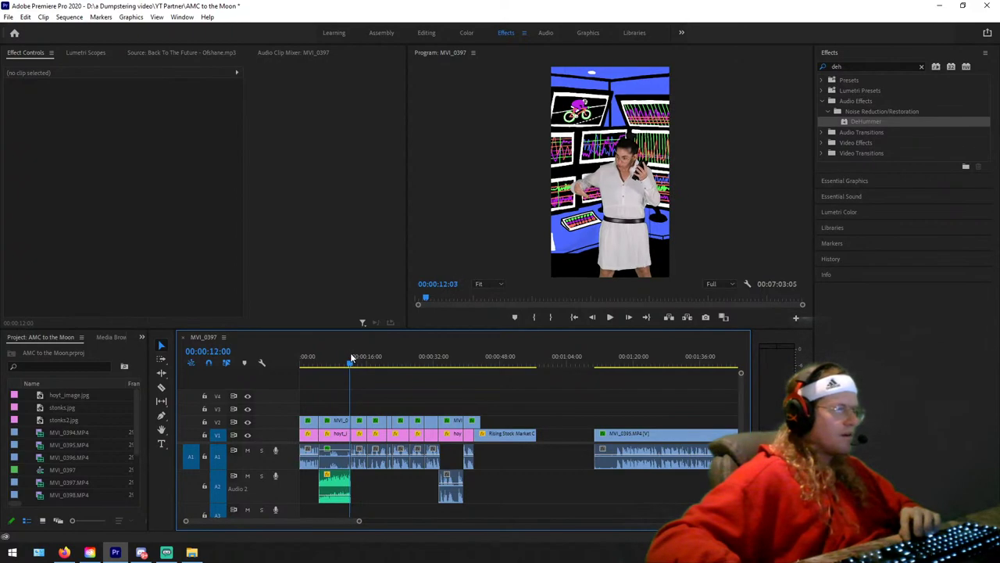
pyautogui.click(346, 361)
pyautogui.doubleClick(336, 458)
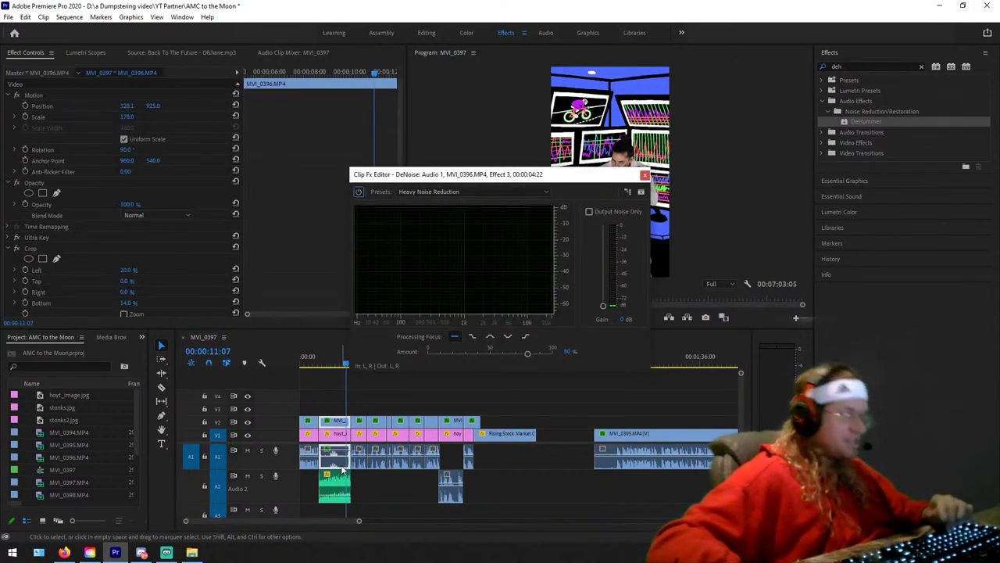
pyautogui.rightClick(341, 468)
pyautogui.click(418, 176)
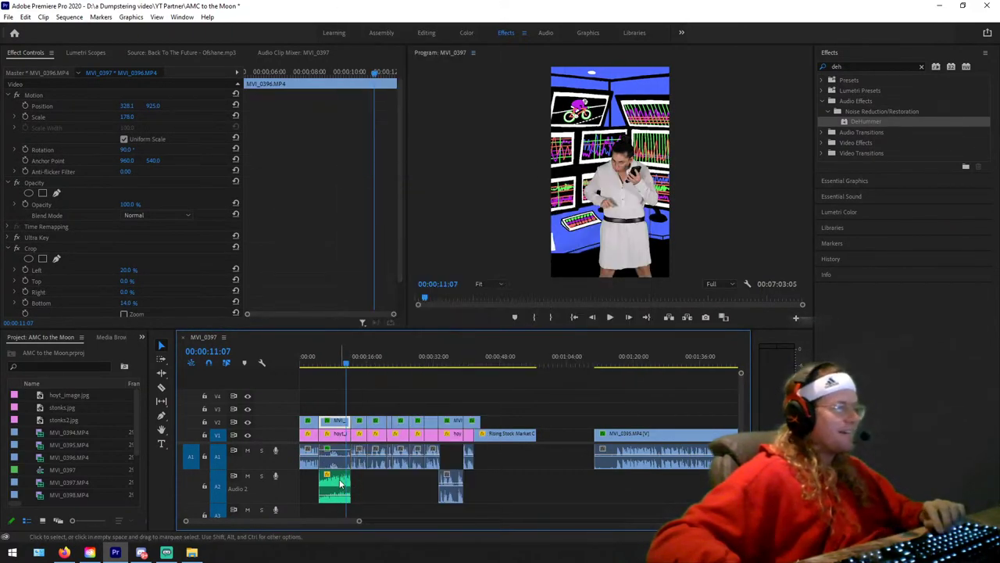
pyautogui.click(349, 462)
pyautogui.press('c')
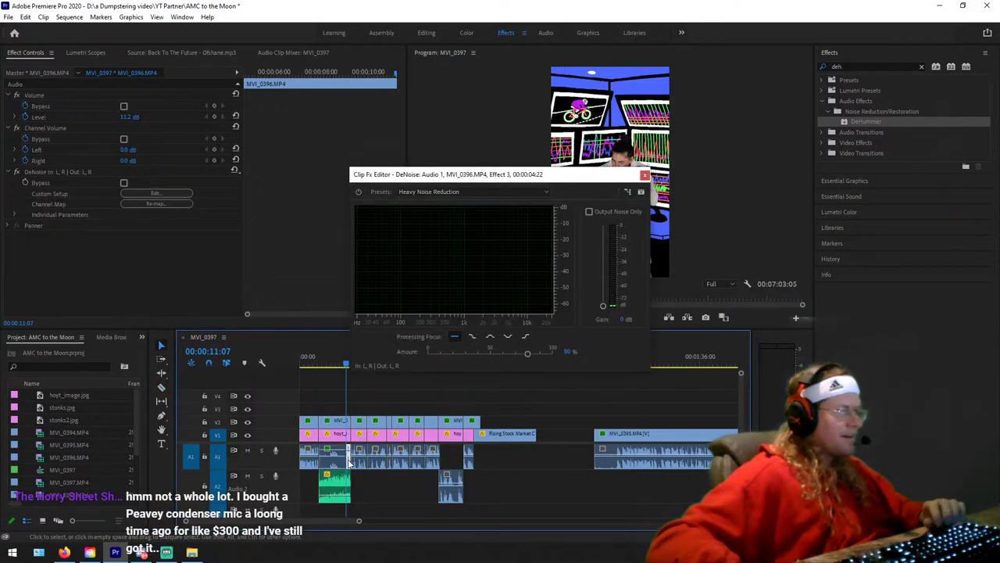
pyautogui.click(336, 398)
# Step: Play back the opening to compare the Back To The Future music level with the dialogue
pyautogui.click(334, 356)
pyautogui.click(319, 352)
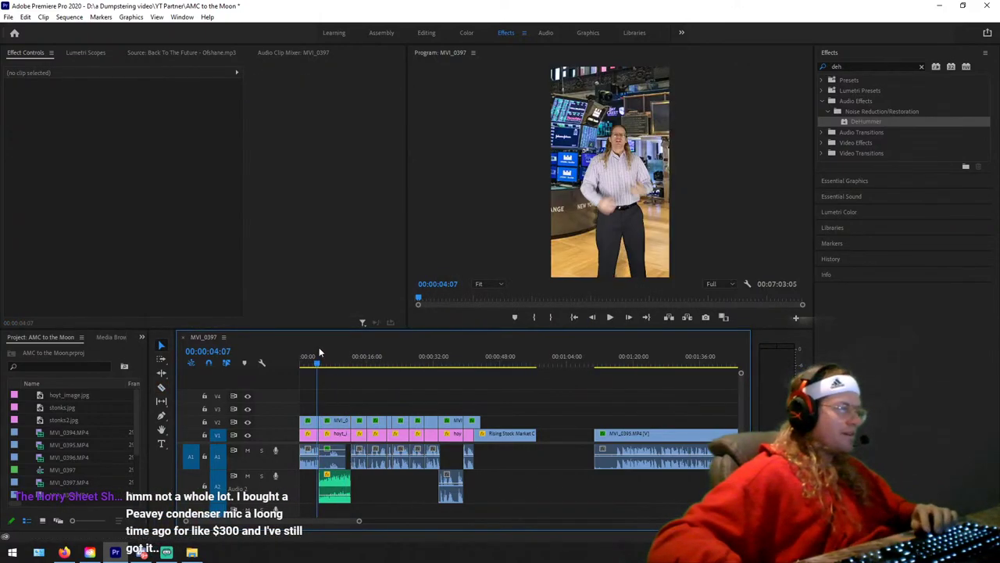
pyautogui.press('space')
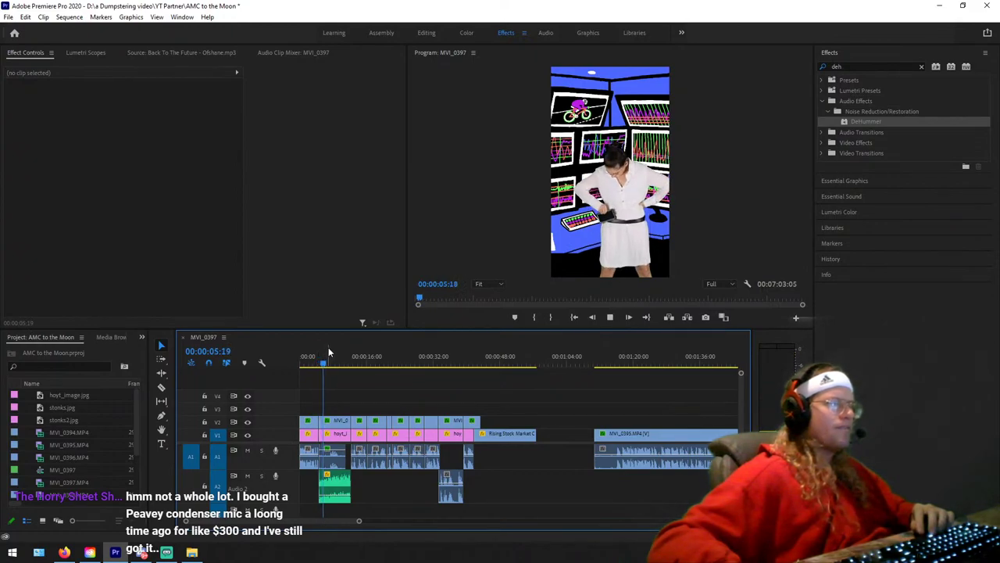
pyautogui.press('space')
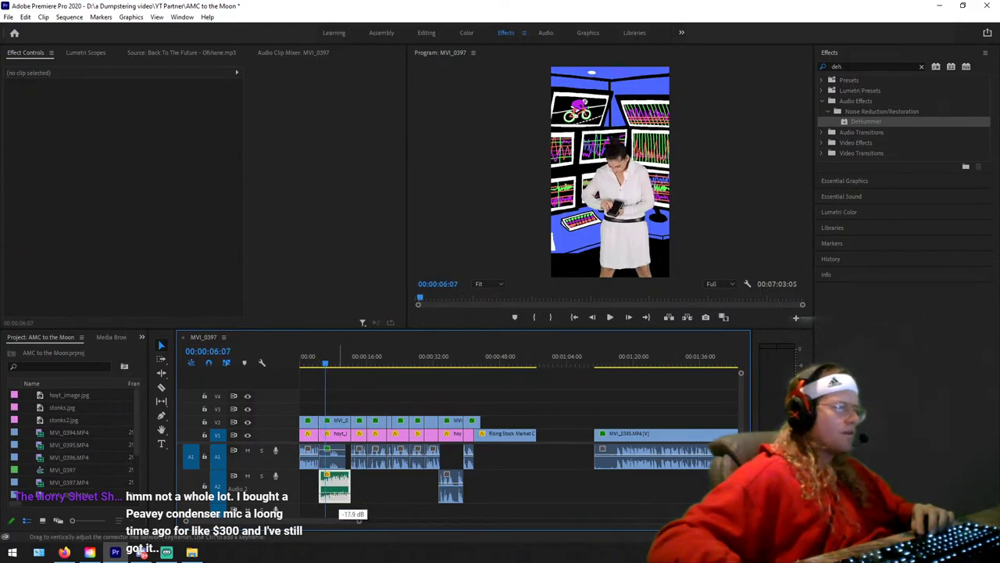
pyautogui.click(341, 501)
pyautogui.click(313, 355)
pyautogui.press('space')
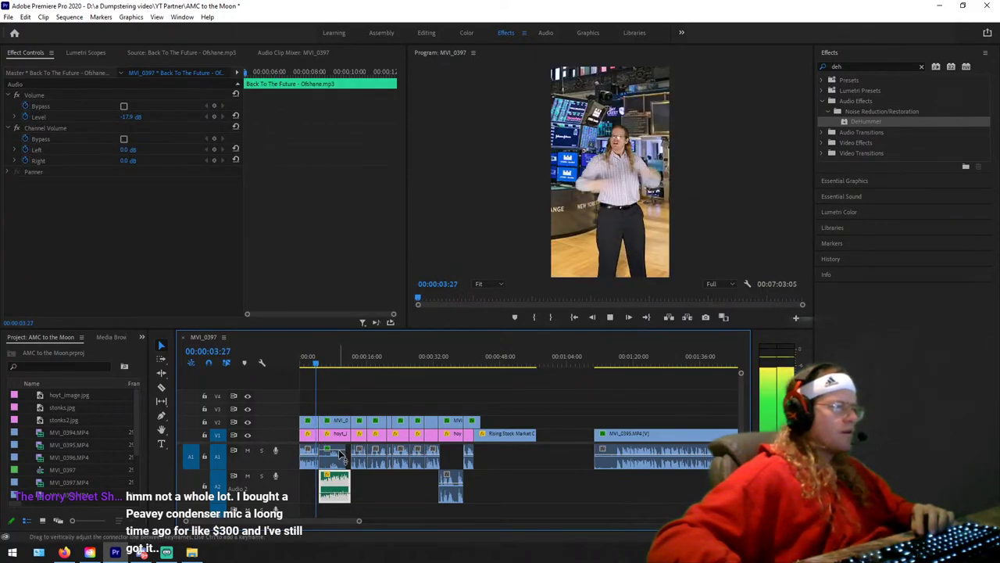
pyautogui.click(340, 457)
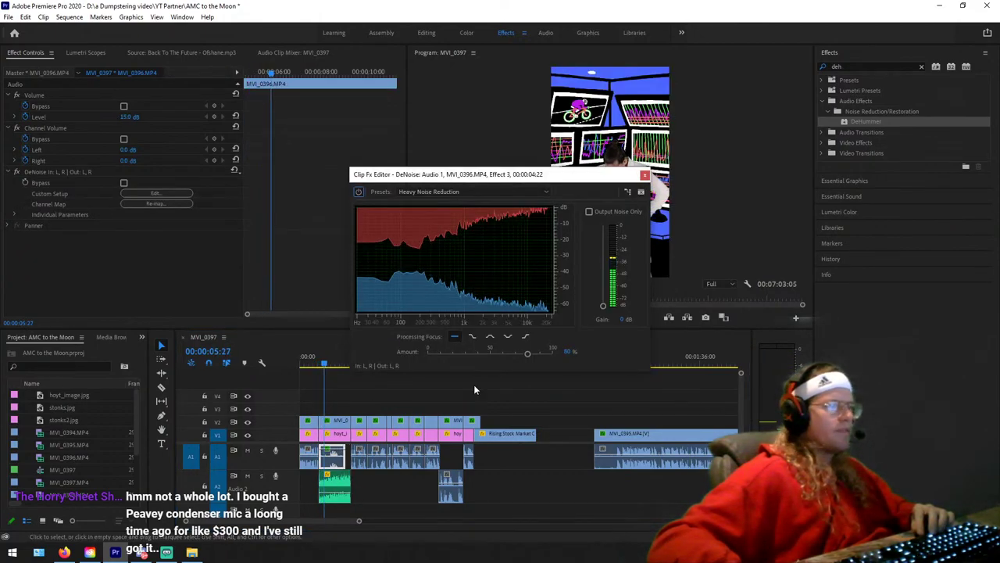
pyautogui.click(644, 174)
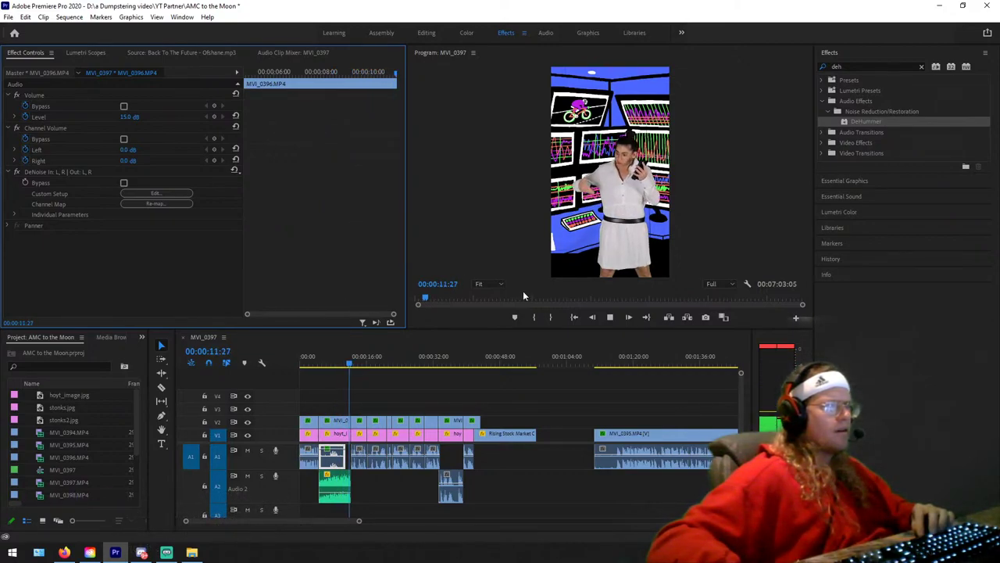
# Step: Move the music clip to track A3 and record a voice-over take on Audio 2 at 00:00:10:26
pyautogui.click(349, 357)
pyautogui.moveTo(349, 357); pyautogui.dragTo(354, 357)
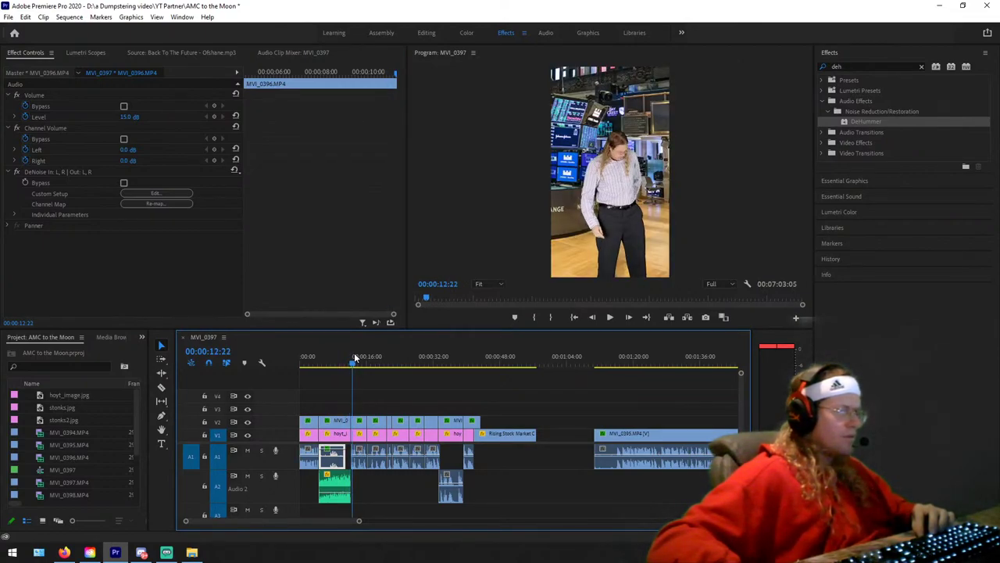
pyautogui.moveTo(342, 497); pyautogui.dragTo(341, 510)
pyautogui.click(350, 360)
pyautogui.moveTo(350, 360); pyautogui.dragTo(346, 360)
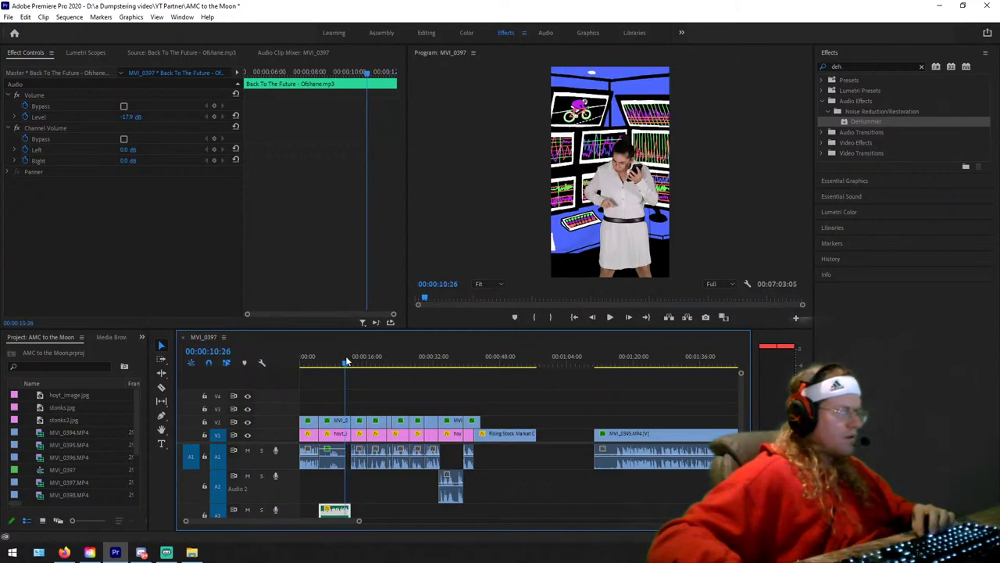
pyautogui.click(277, 478)
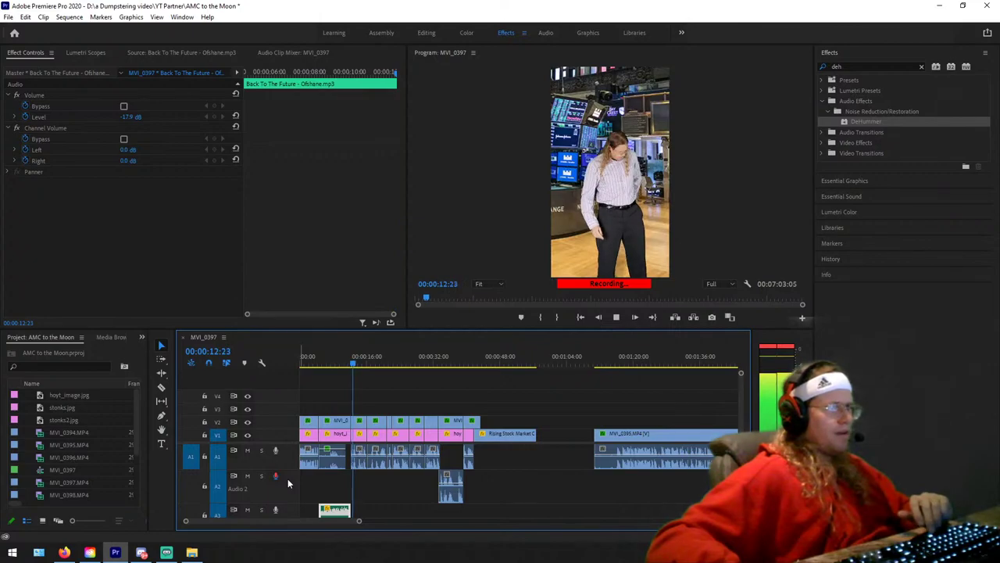
pyautogui.press('space')
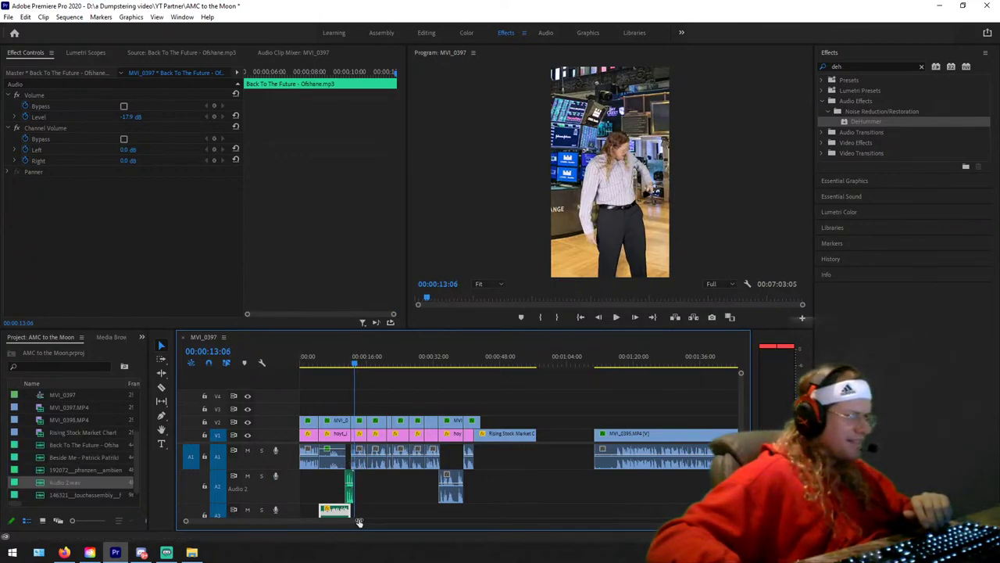
# Step: Nudge the first voice-over take slightly earlier and play it back
pyautogui.moveTo(358, 522); pyautogui.dragTo(278, 521)
pyautogui.moveTo(461, 359)
pyautogui.mouseDown()
pyautogui.moveTo(425, 365)
pyautogui.moveTo(448, 365)
pyautogui.mouseUp()
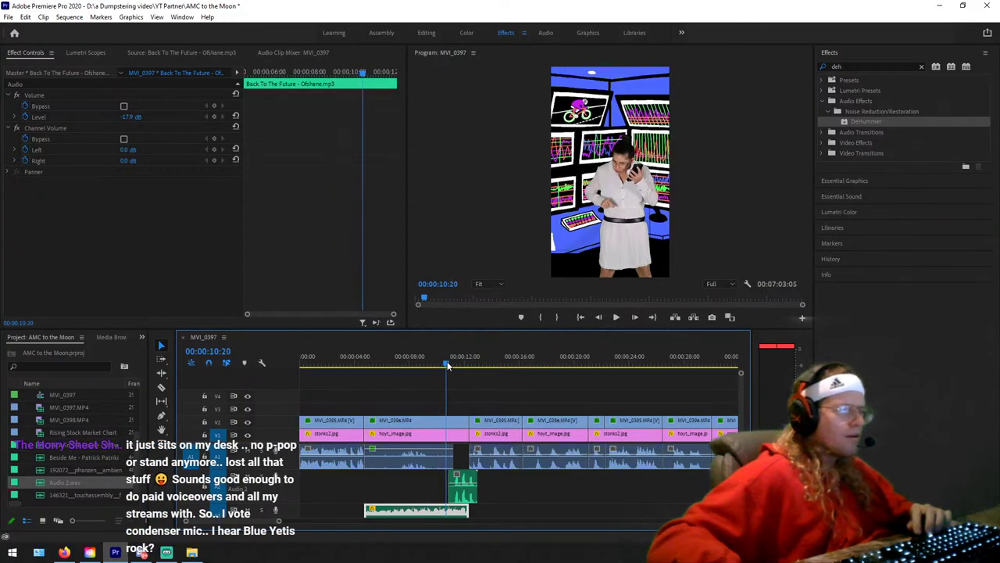
pyautogui.moveTo(455, 475); pyautogui.dragTo(445, 476)
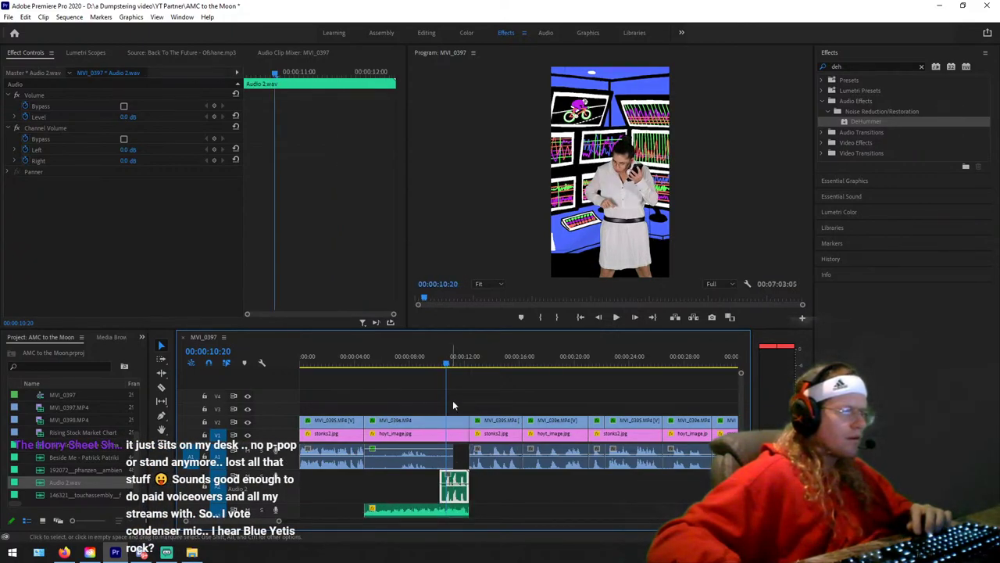
pyautogui.click(442, 362)
pyautogui.press('space')
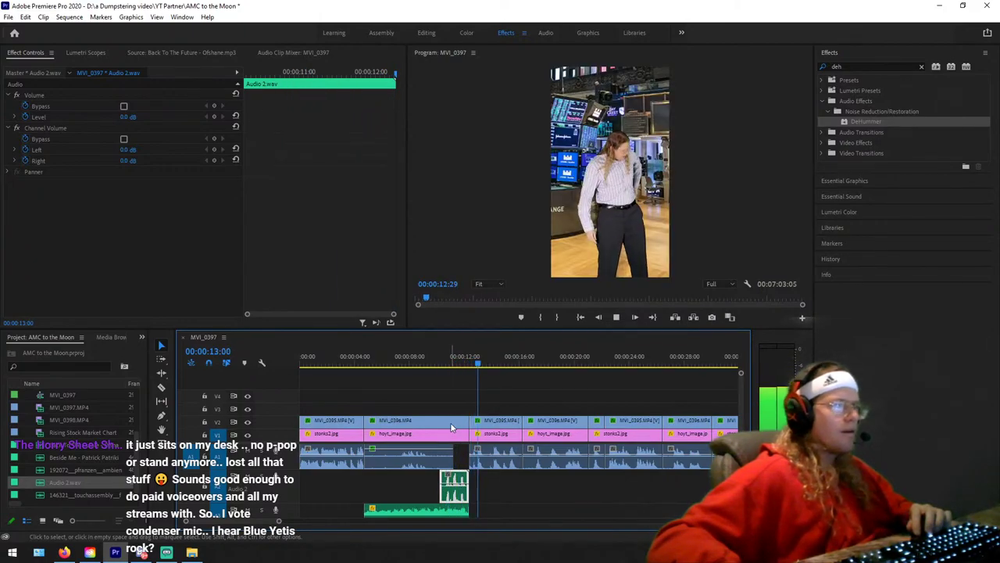
pyautogui.press('space')
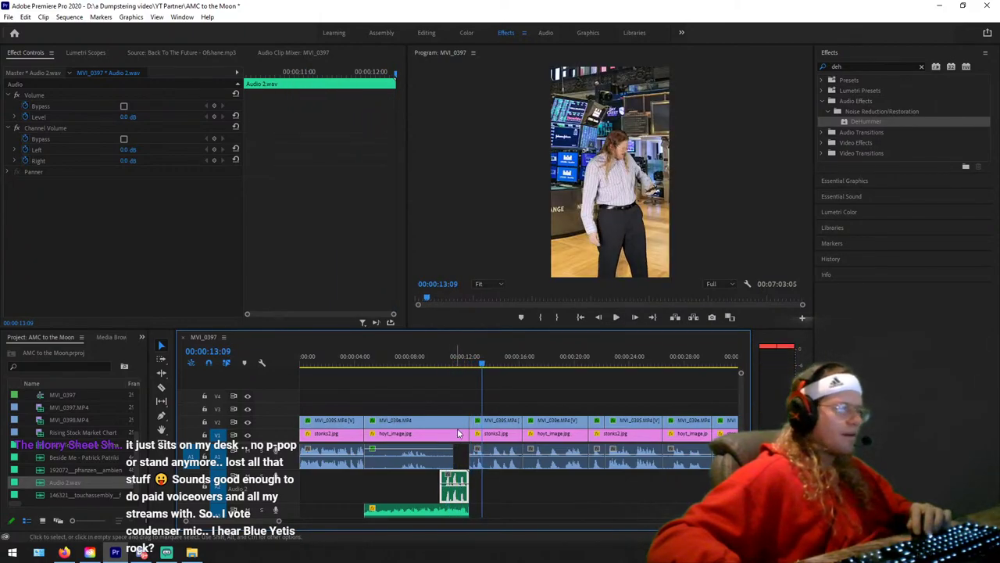
# Step: Delete the first take and record a new voice-over take on Audio 2 after a pre-roll
pyautogui.click(455, 484)
pyautogui.click(444, 362)
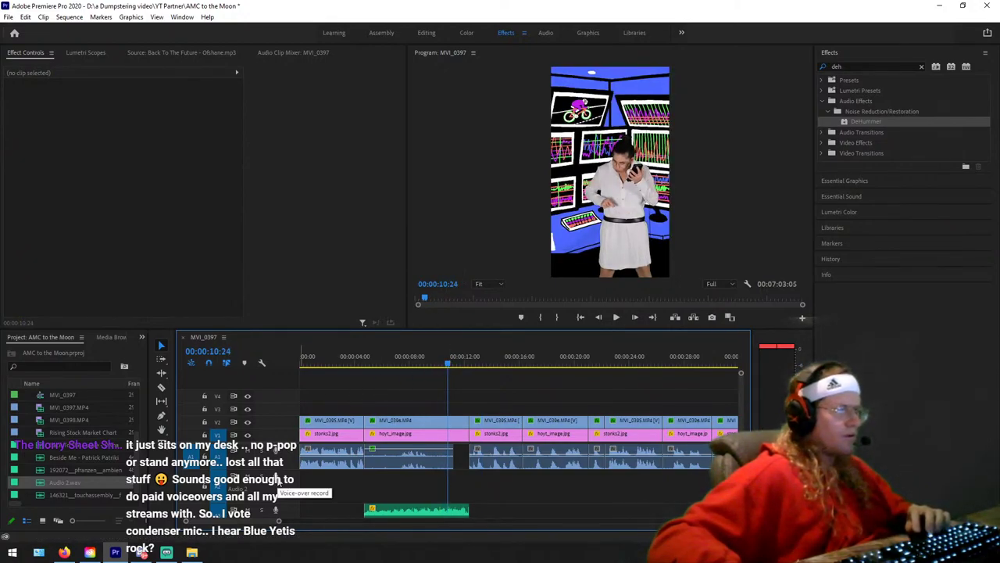
pyautogui.press('space')
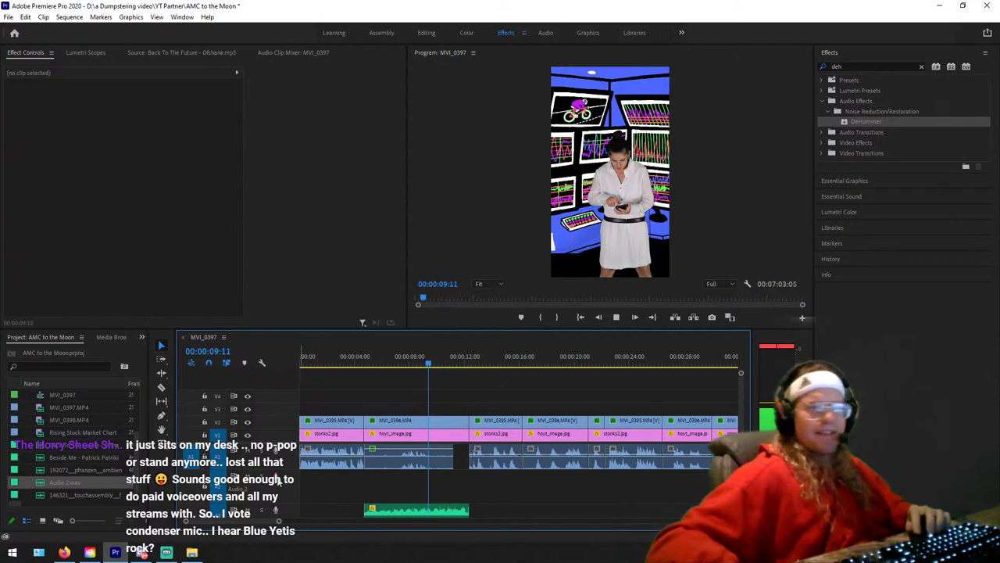
pyautogui.click(276, 476)
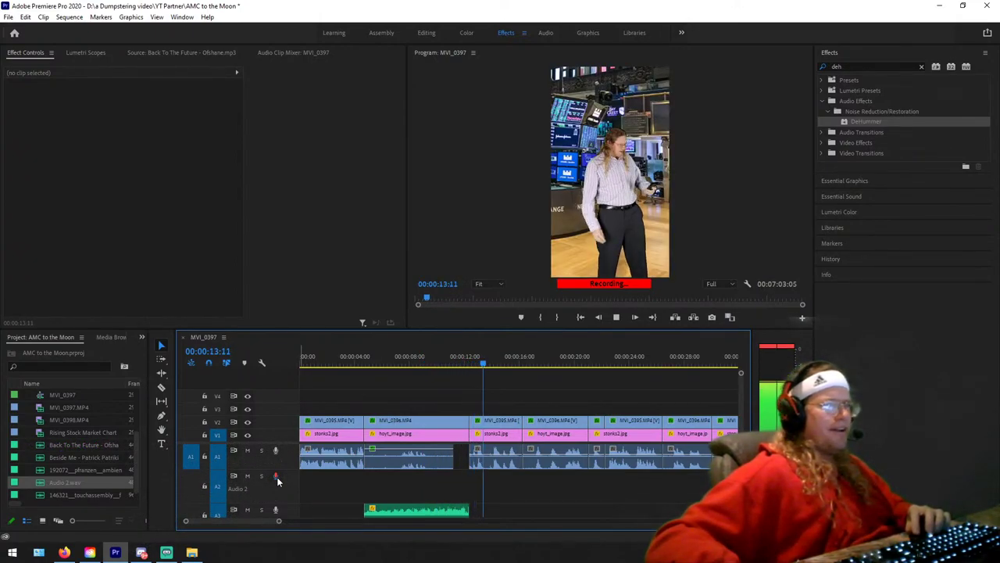
pyautogui.click(277, 477)
pyautogui.click(449, 360)
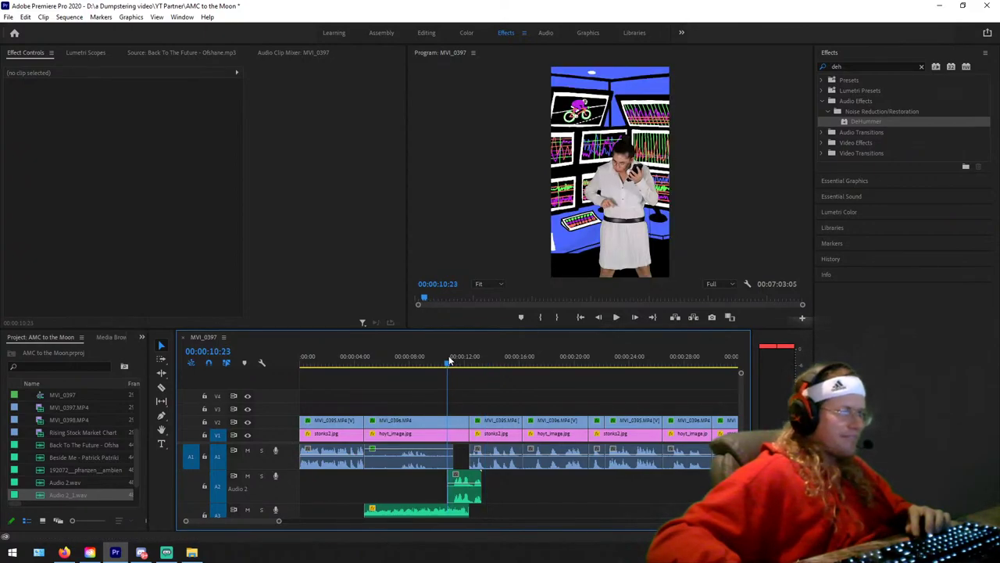
pyautogui.moveTo(449, 360); pyautogui.dragTo(442, 365)
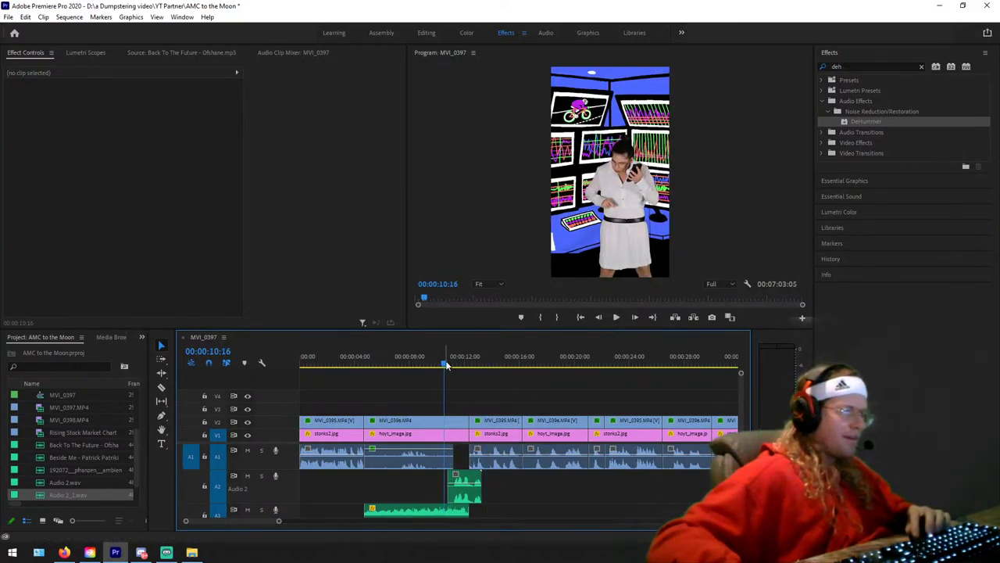
# Step: Play back the new Audio 2_1 take and the section around it from about 7 seconds
pyautogui.click(464, 485)
pyautogui.press('space')
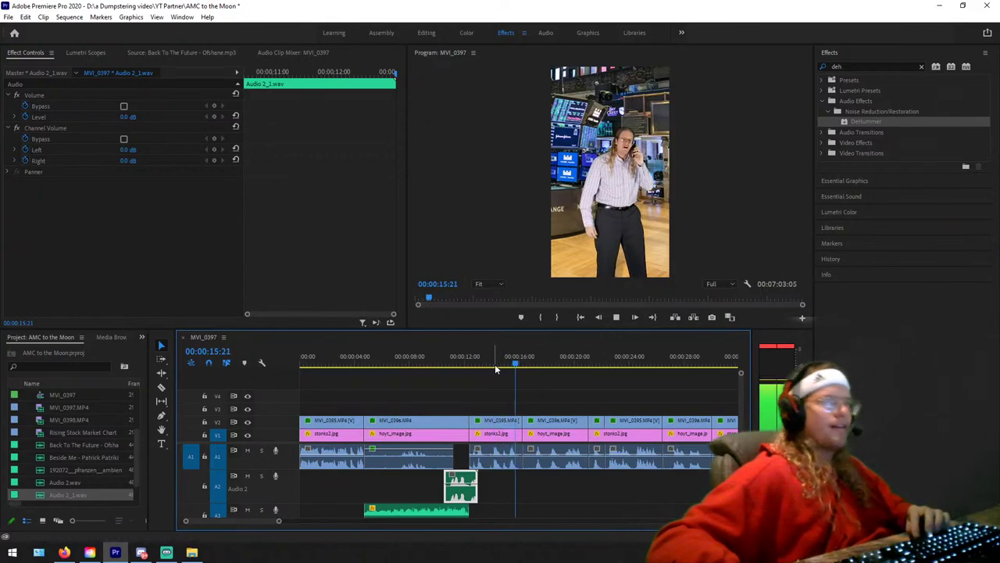
pyautogui.press('space')
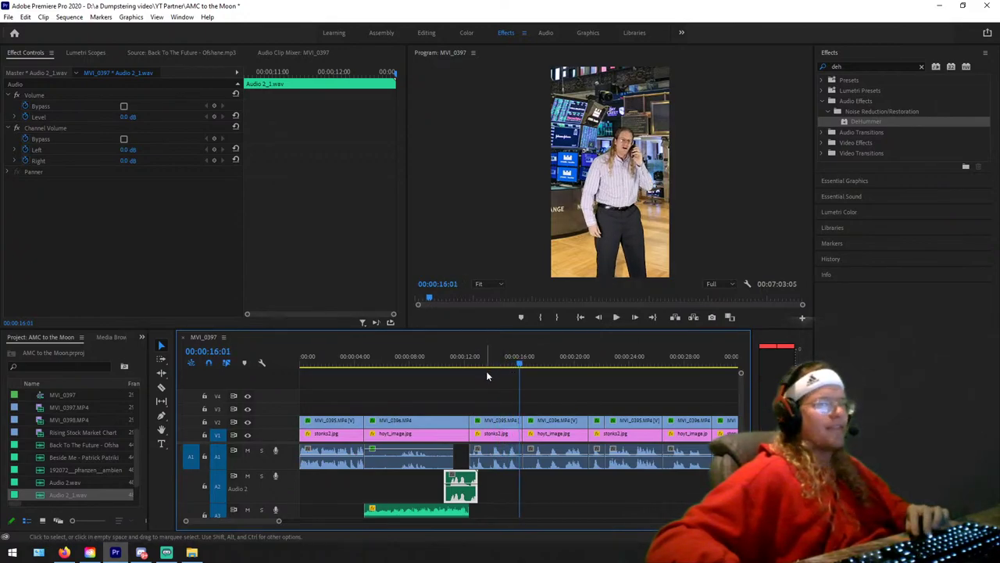
pyautogui.click(405, 358)
pyautogui.press('space')
pyautogui.press('space')
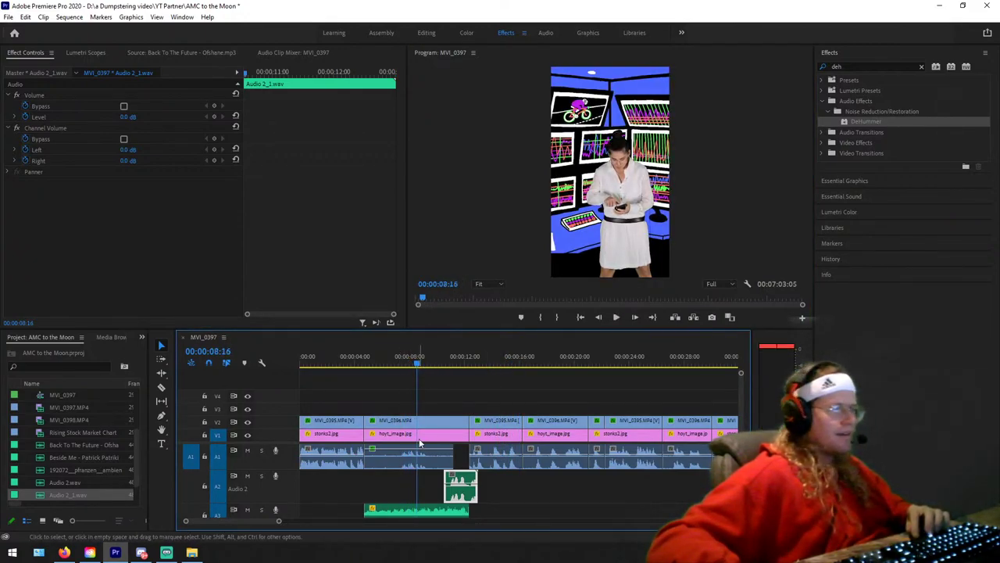
# Step: Raise the MVI_0396 dialogue volume to 11.2 dB and play the section from about 8 seconds
pyautogui.click(426, 461)
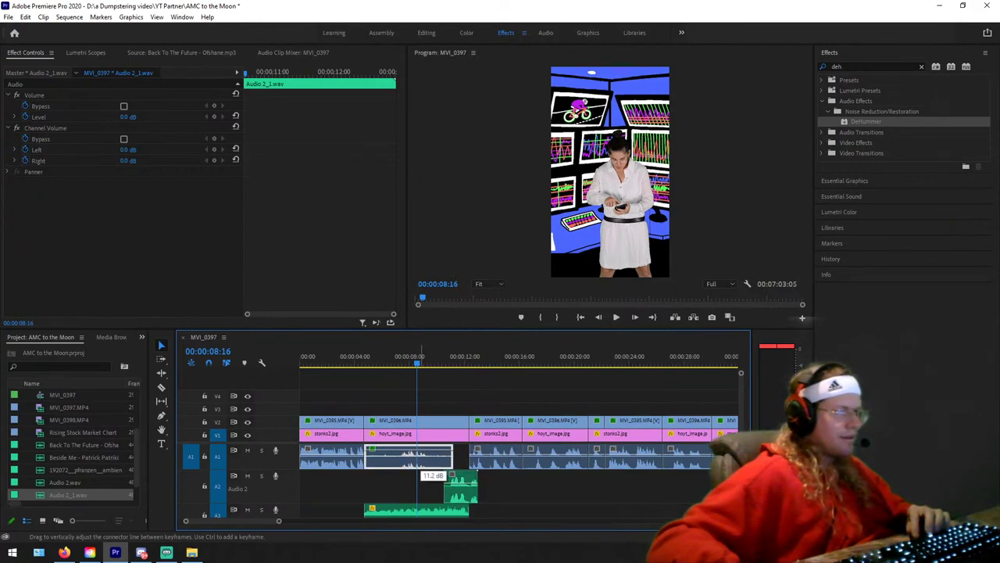
pyautogui.moveTo(425, 461); pyautogui.dragTo(426, 457)
pyautogui.click(401, 359)
pyautogui.press('space')
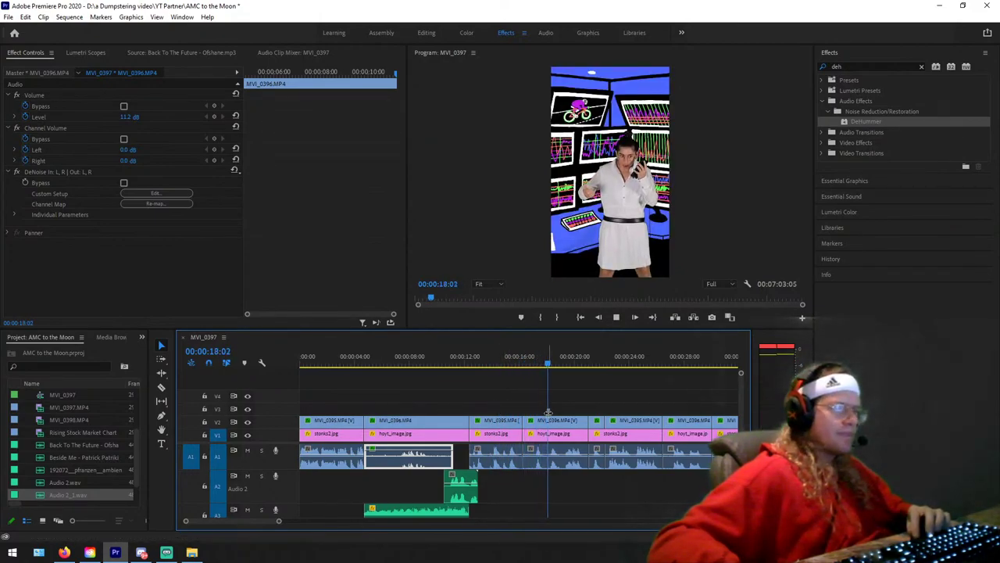
pyautogui.click(479, 356)
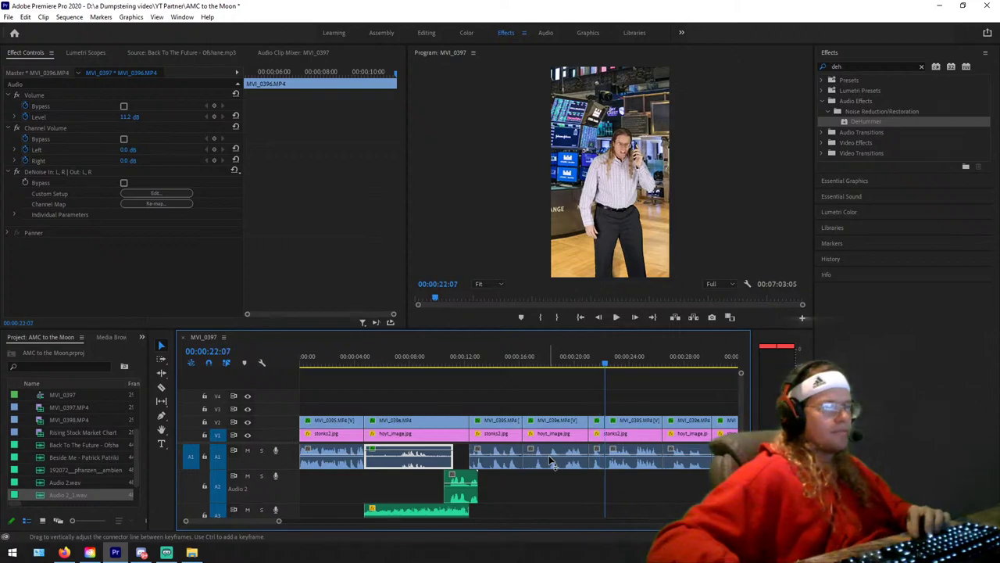
pyautogui.press('space')
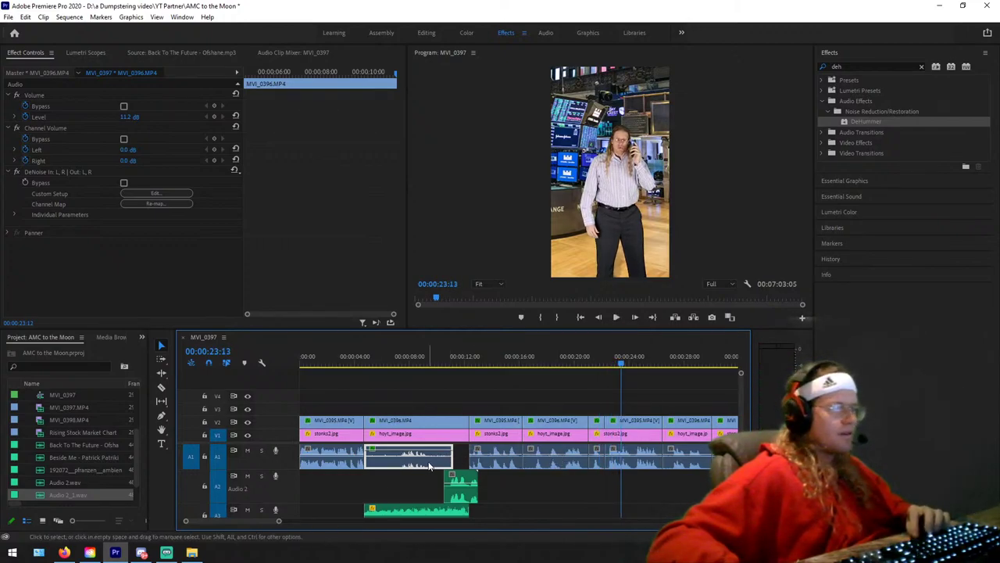
pyautogui.click(78, 172)
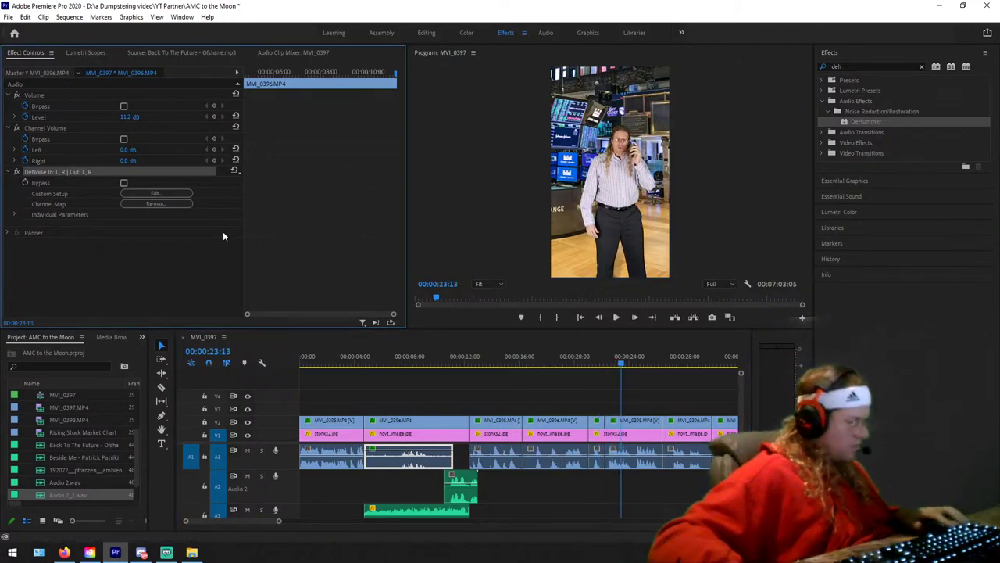
pyautogui.click(496, 450)
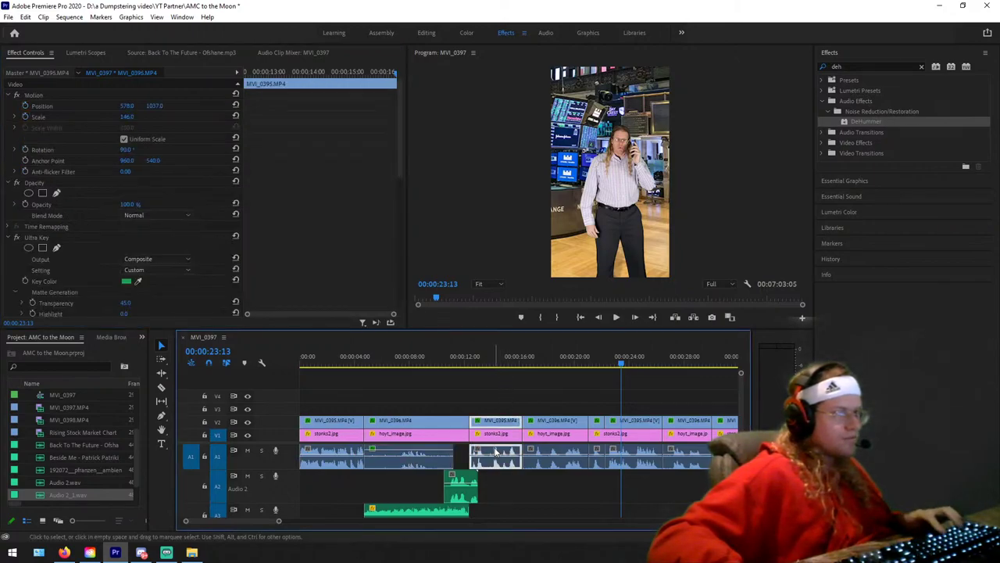
pyautogui.scroll(-3, 295, 253)
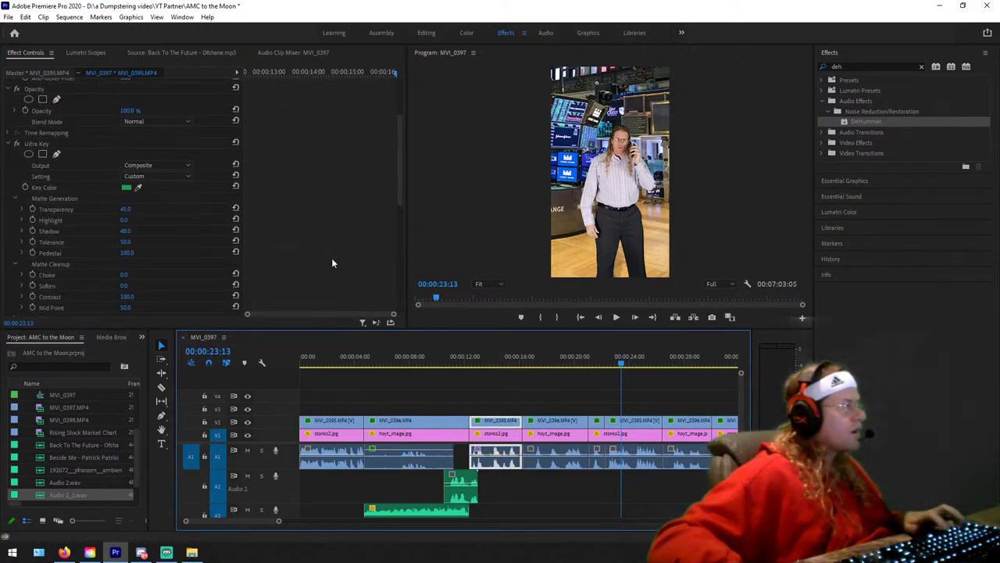
pyautogui.click(483, 357)
pyautogui.press('space')
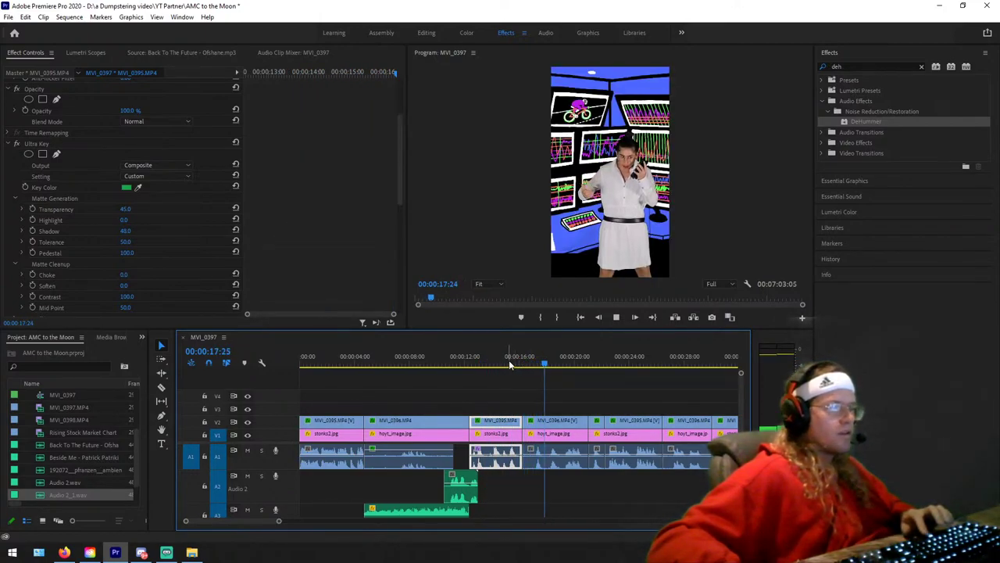
pyautogui.click(557, 451)
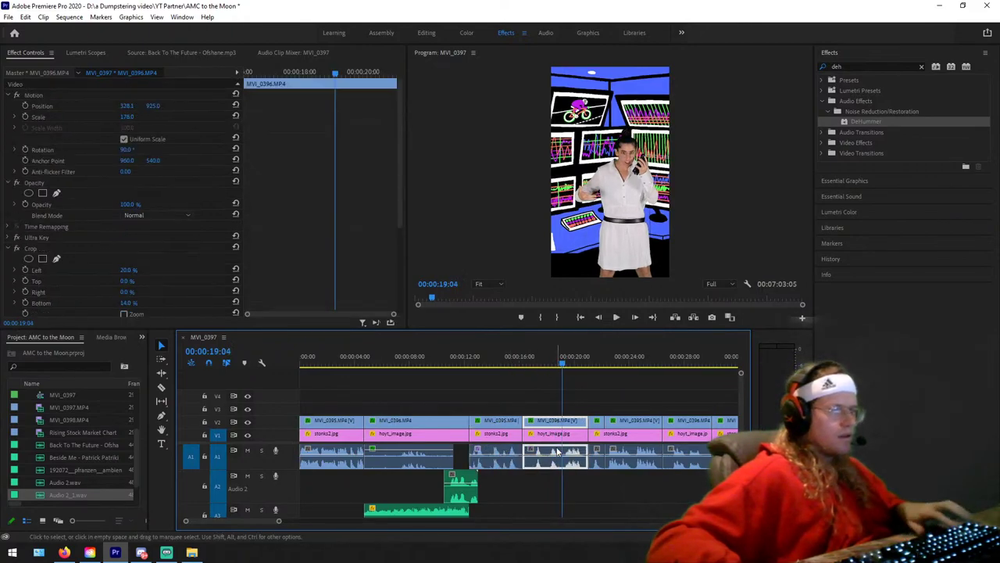
pyautogui.click(607, 453)
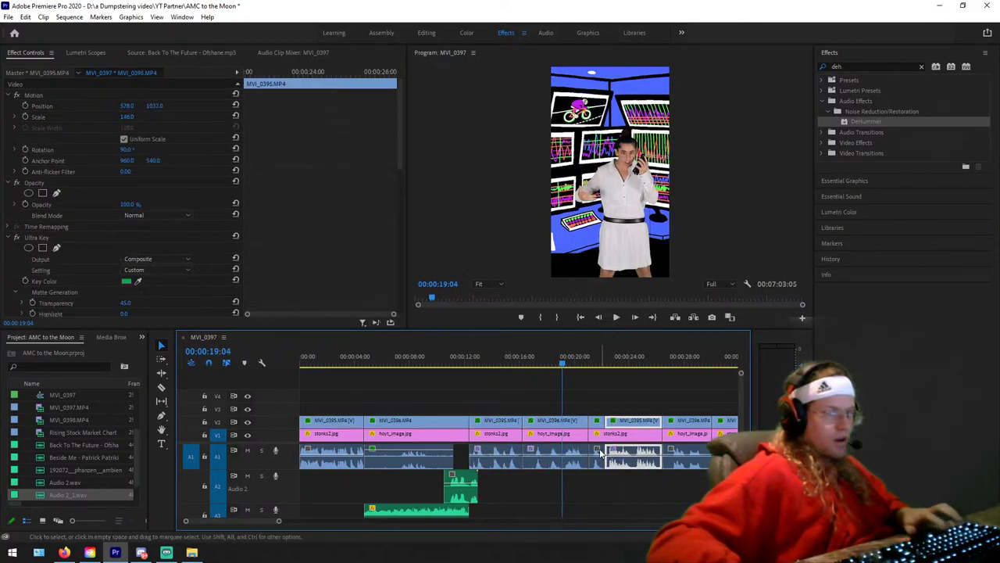
pyautogui.click(597, 453)
pyautogui.click(339, 462)
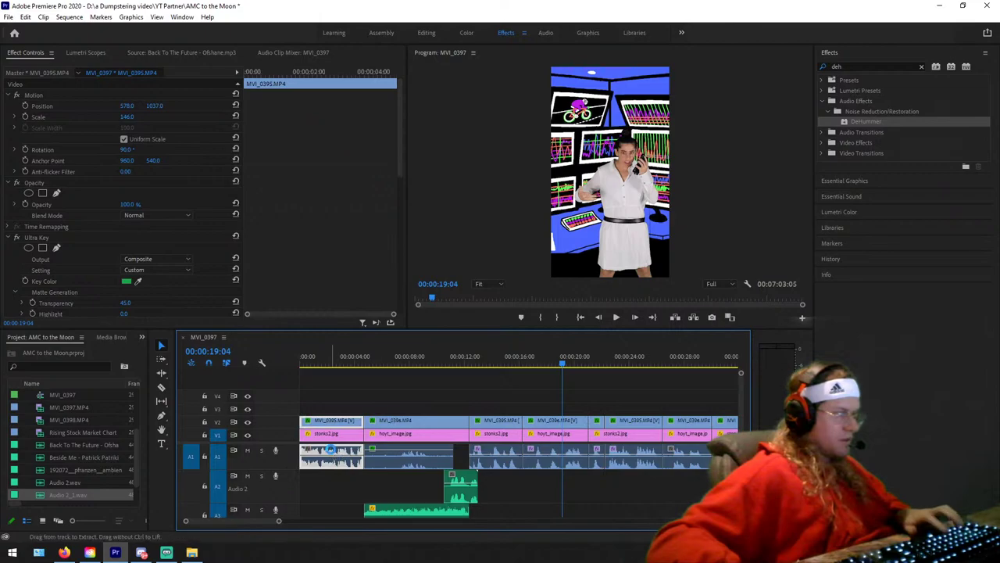
pyautogui.click(406, 461)
pyautogui.click(407, 357)
pyautogui.press('space')
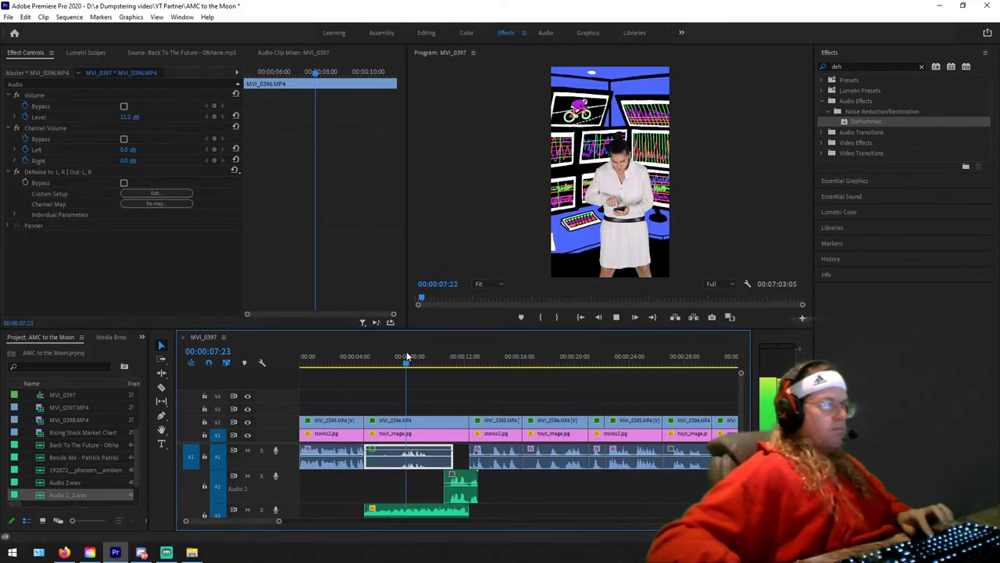
pyautogui.press('space')
pyautogui.scroll(-3, 627, 391)
pyautogui.click(560, 357)
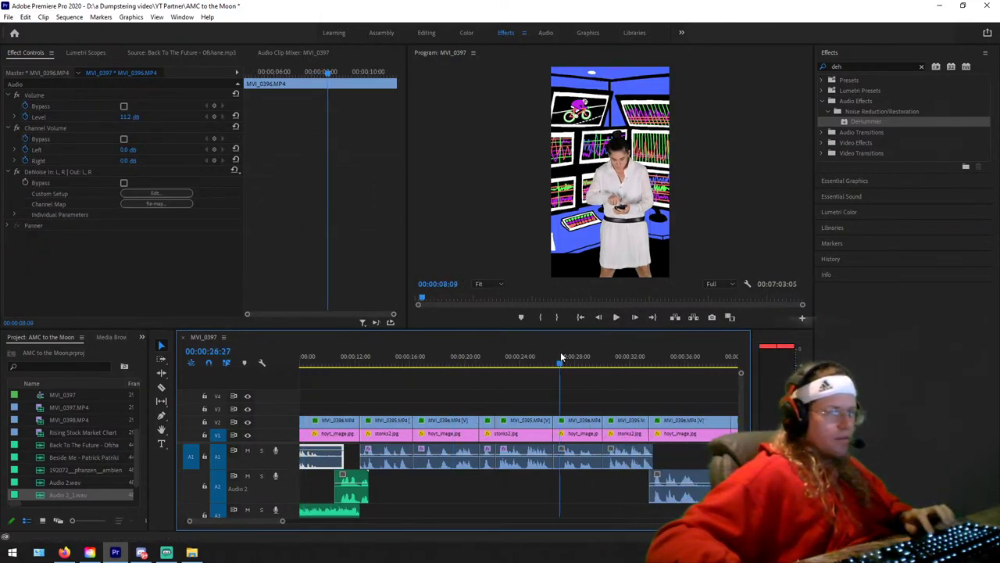
pyautogui.click(588, 454)
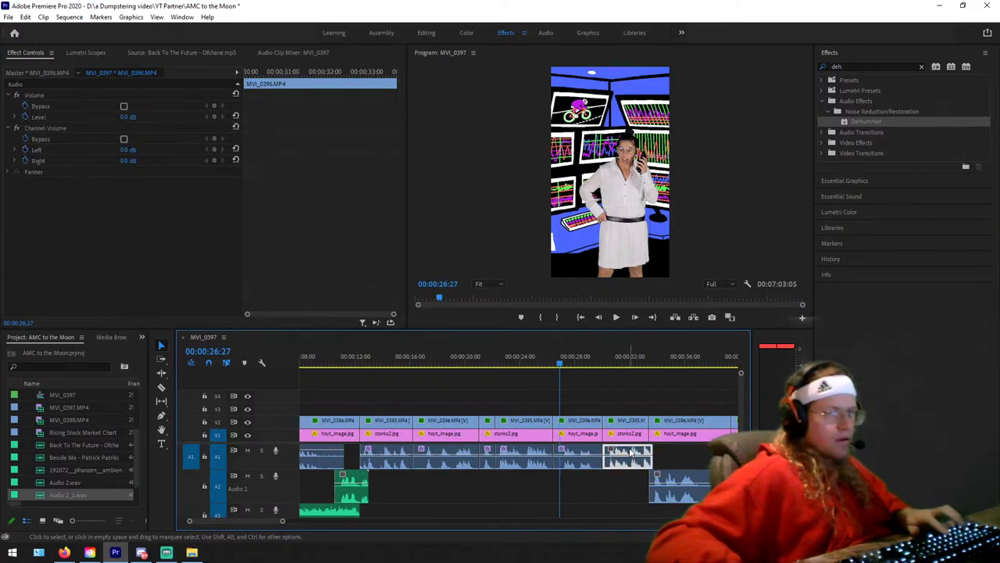
pyautogui.scroll(-2, 578, 465)
pyautogui.click(567, 479)
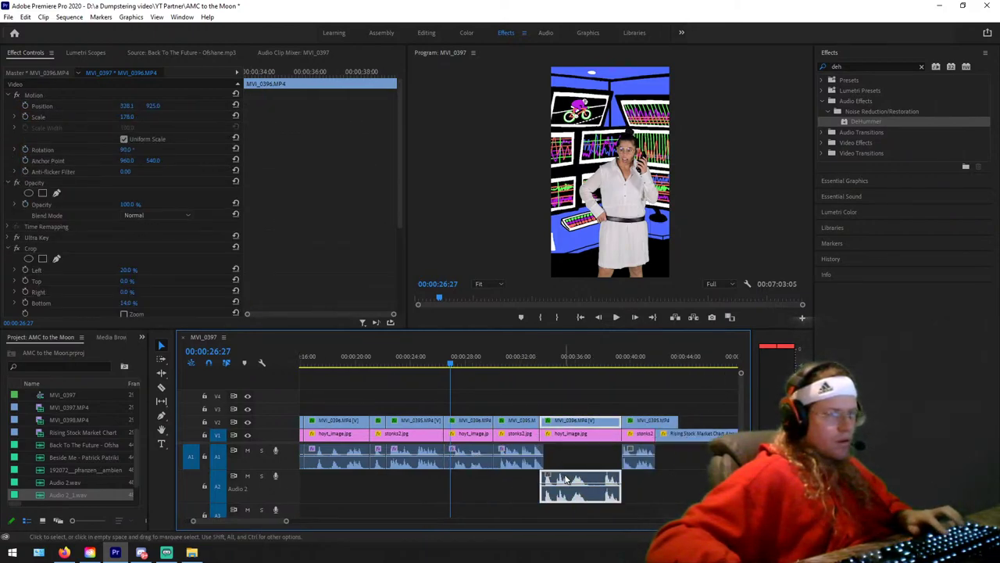
pyautogui.click(638, 457)
pyautogui.scroll(-5, 619, 408)
pyautogui.scroll(10, 623, 427)
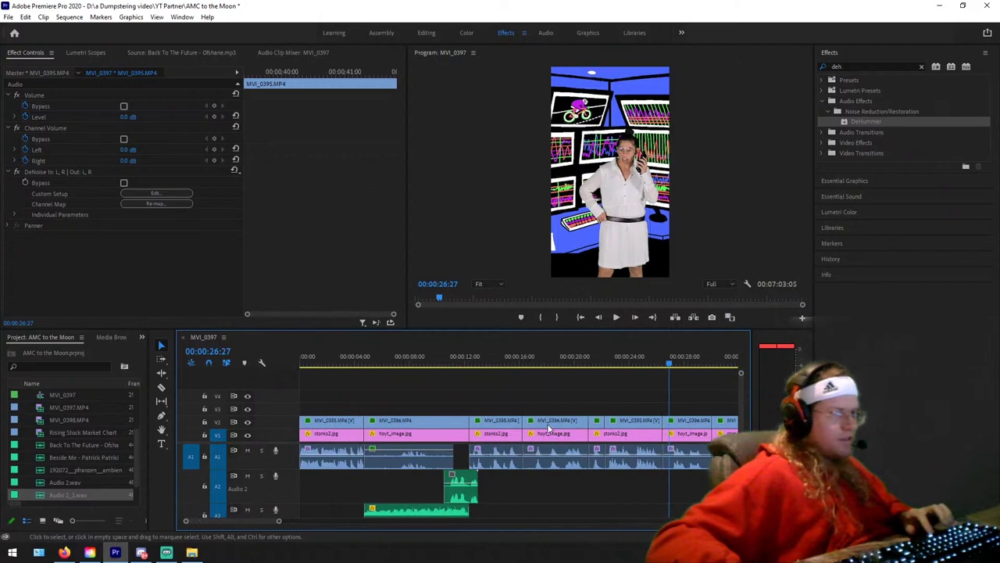
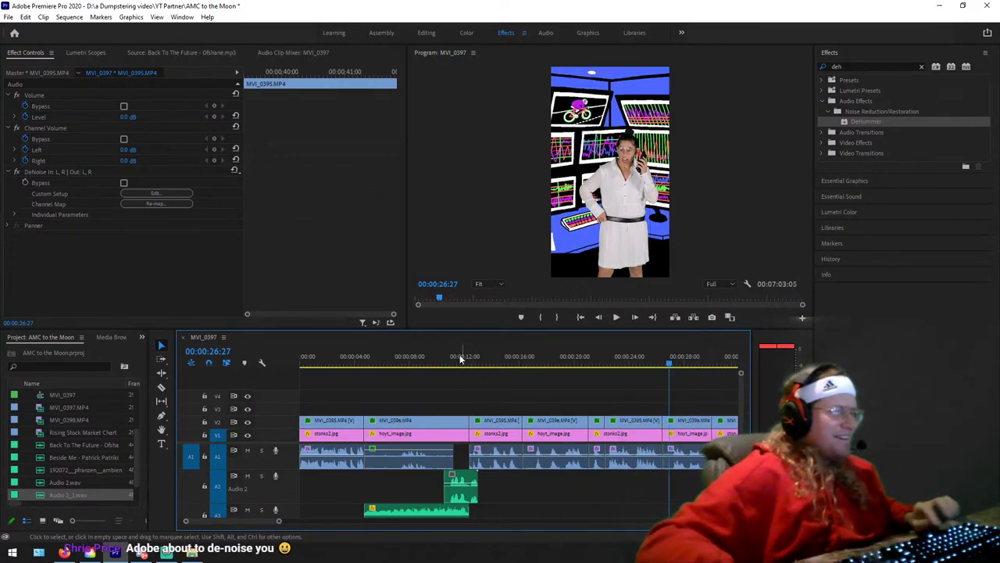
# Step: Play the sequence from near the start to review the dialogue
pyautogui.moveTo(414, 377); pyautogui.dragTo(355, 367)
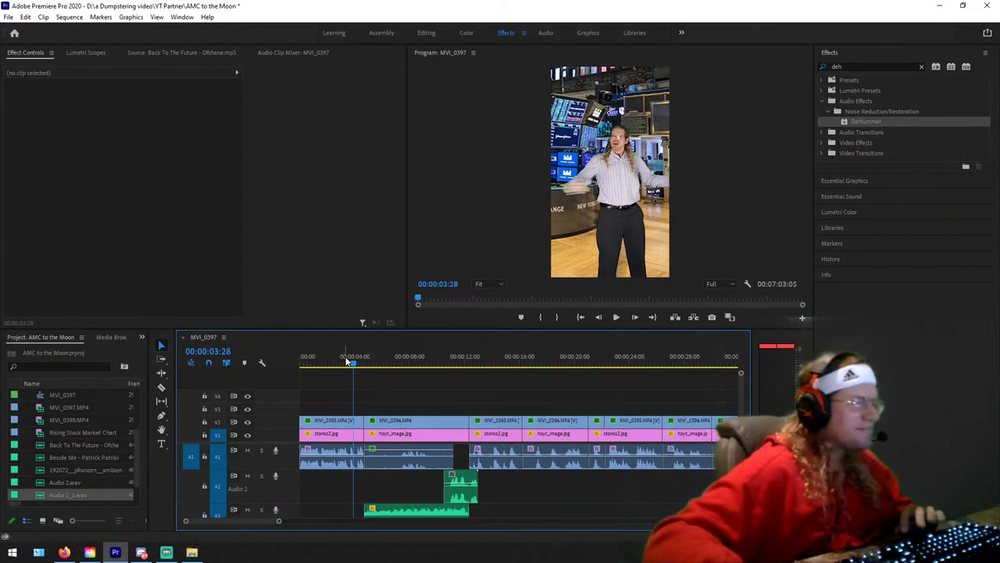
pyautogui.press('space')
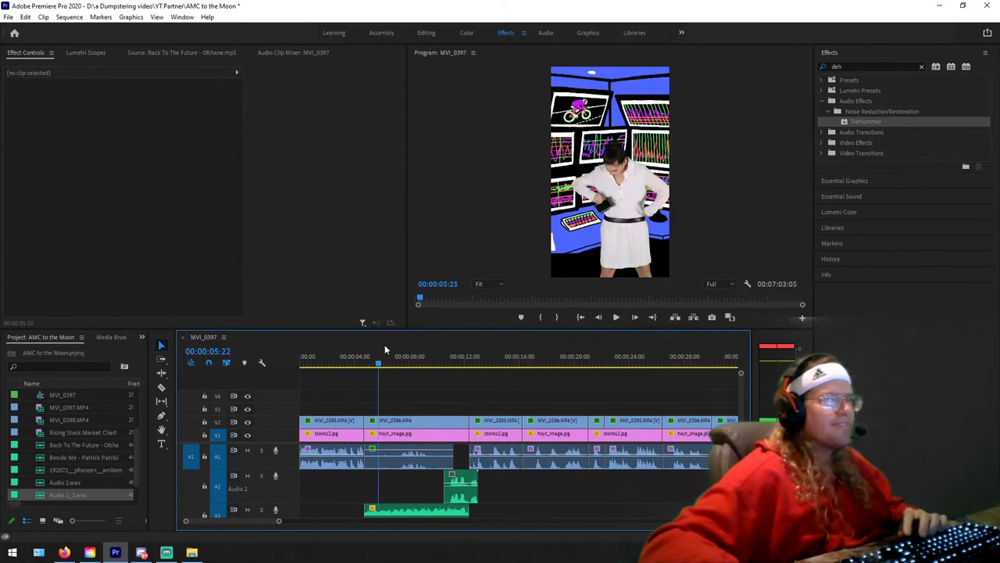
pyautogui.moveTo(384, 349); pyautogui.dragTo(351, 347)
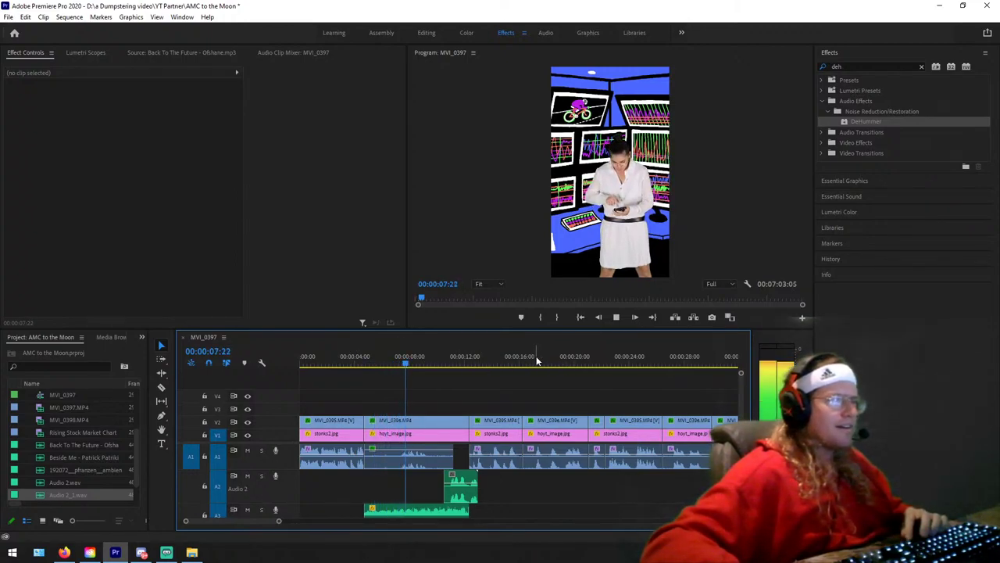
pyautogui.press('space')
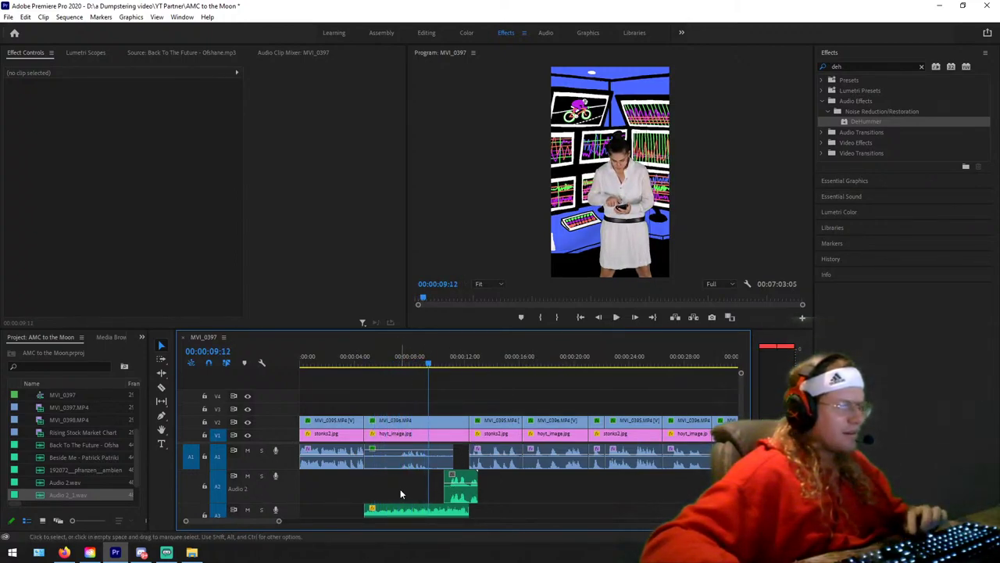
pyautogui.scroll(-2, 508, 477)
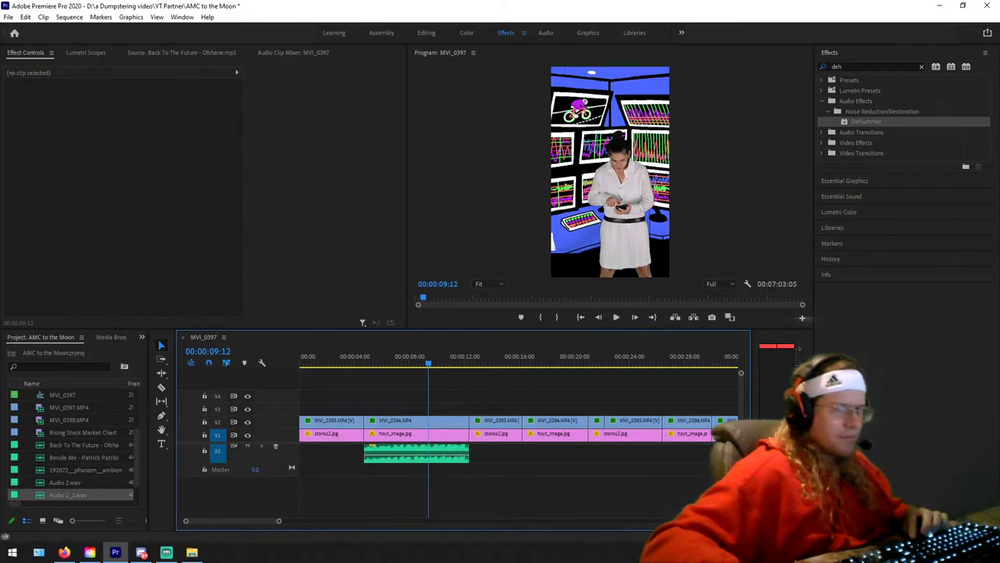
pyautogui.scroll(-1, 678, 479)
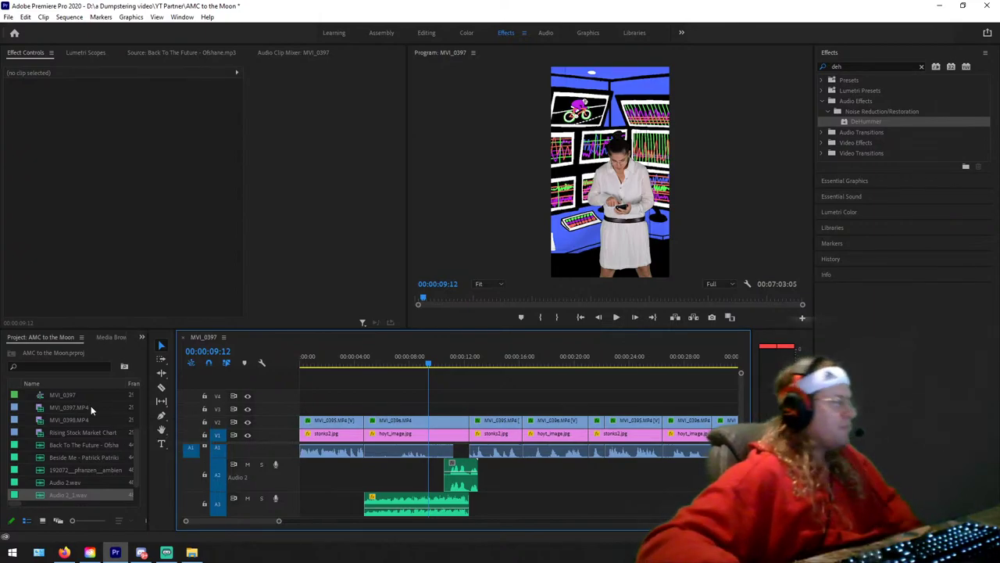
# Step: Browse the project's audio files: ambient battle noise, Audio 2.wav and Beside Me
pyautogui.click(79, 468)
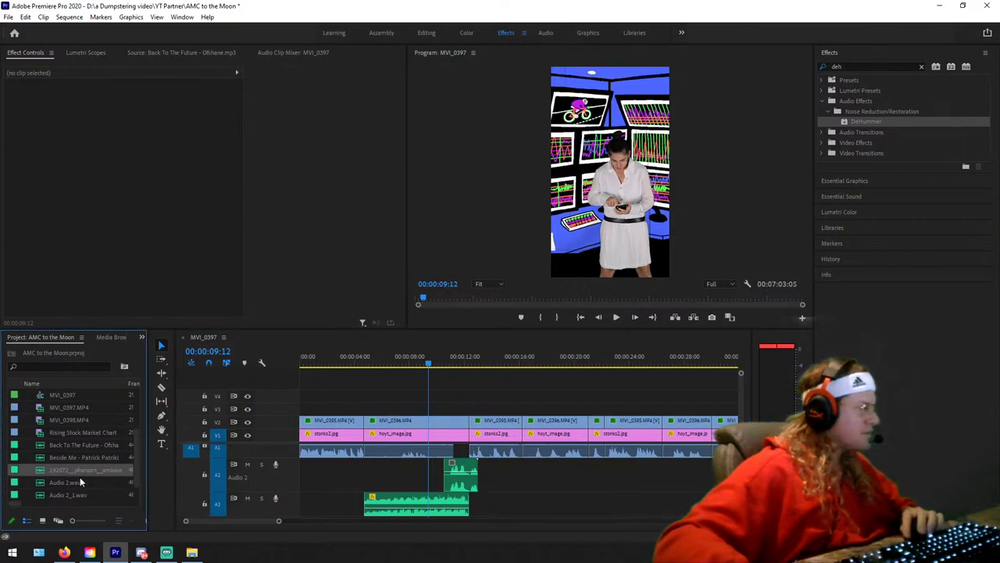
pyautogui.click(74, 481)
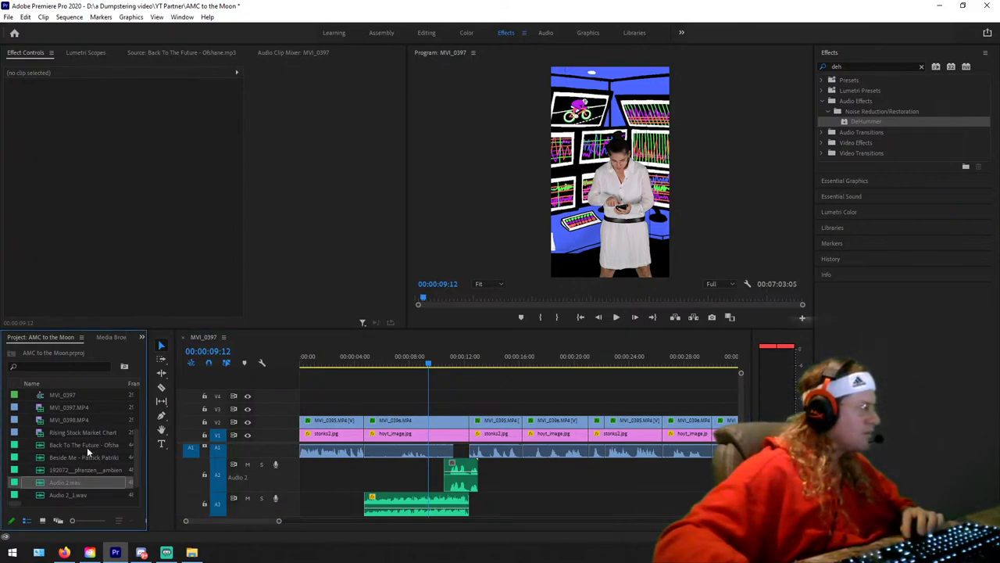
pyautogui.scroll(2, 86, 447)
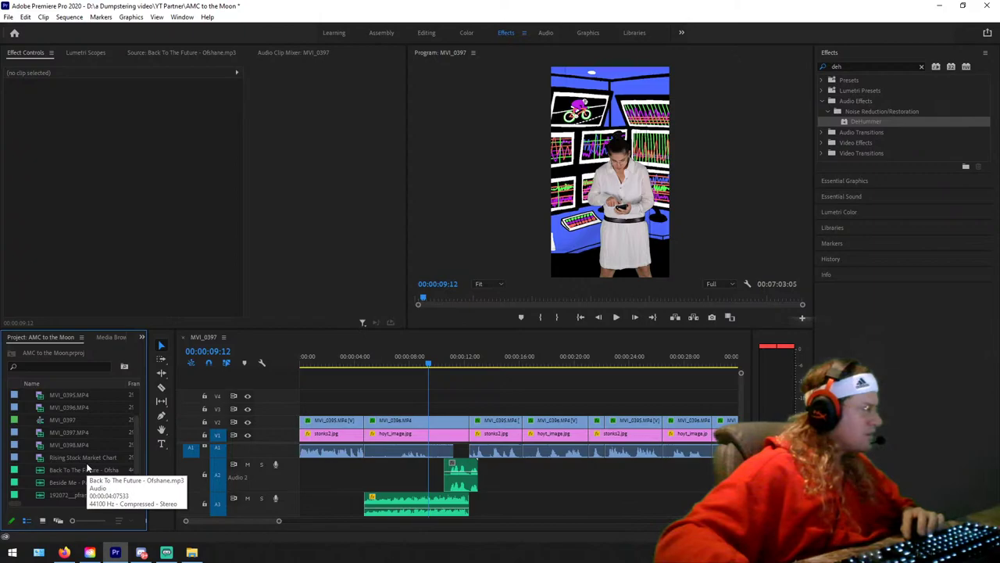
pyautogui.click(83, 457)
pyautogui.click(75, 469)
pyautogui.click(69, 482)
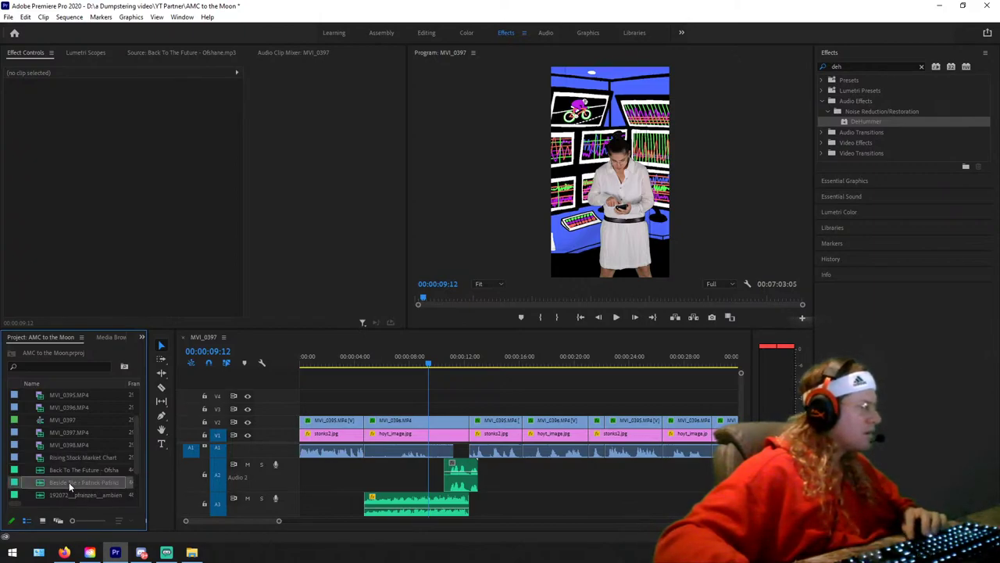
pyautogui.scroll(-3, 71, 484)
pyautogui.click(70, 459)
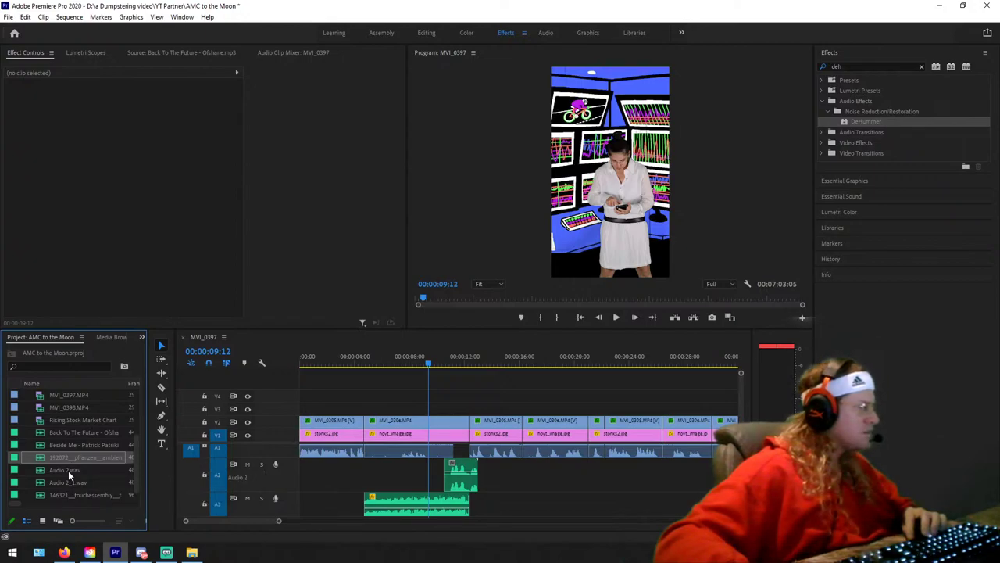
pyautogui.scroll(-1, 67, 470)
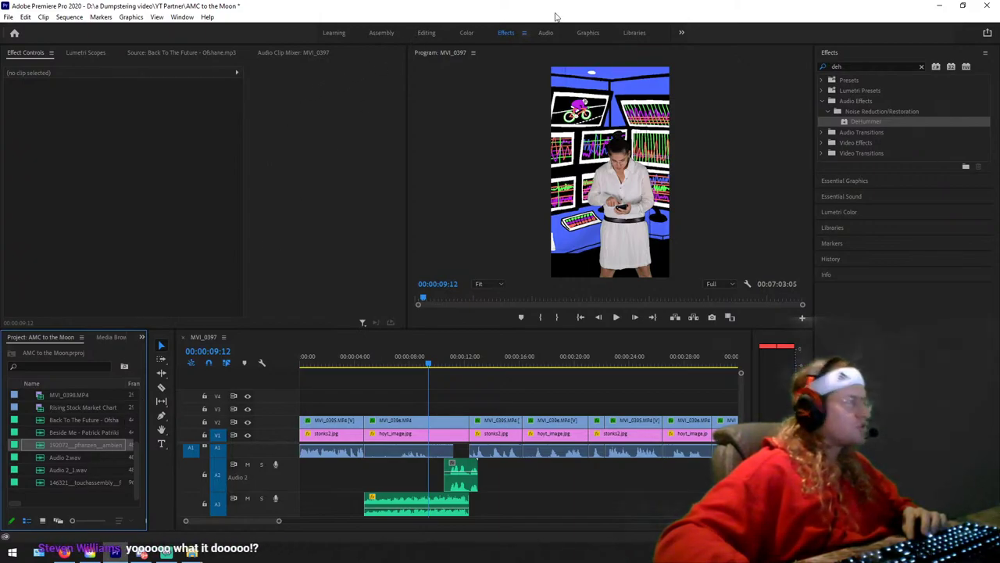
# Step: In the Editing workspace, mark the 146321 floor-trading sound out at 5;04 and place it on A2
pyautogui.click(426, 33)
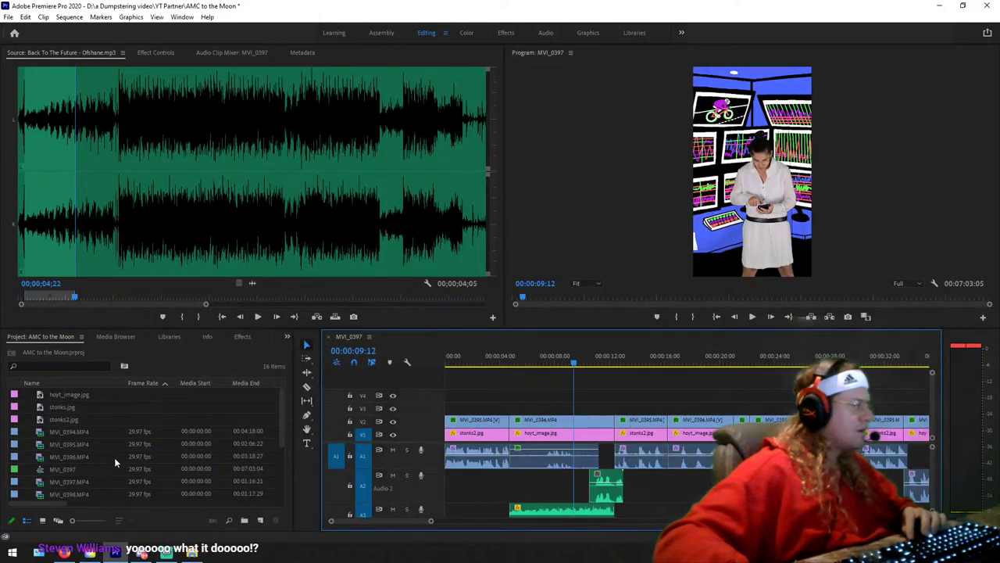
pyautogui.doubleClick(82, 495)
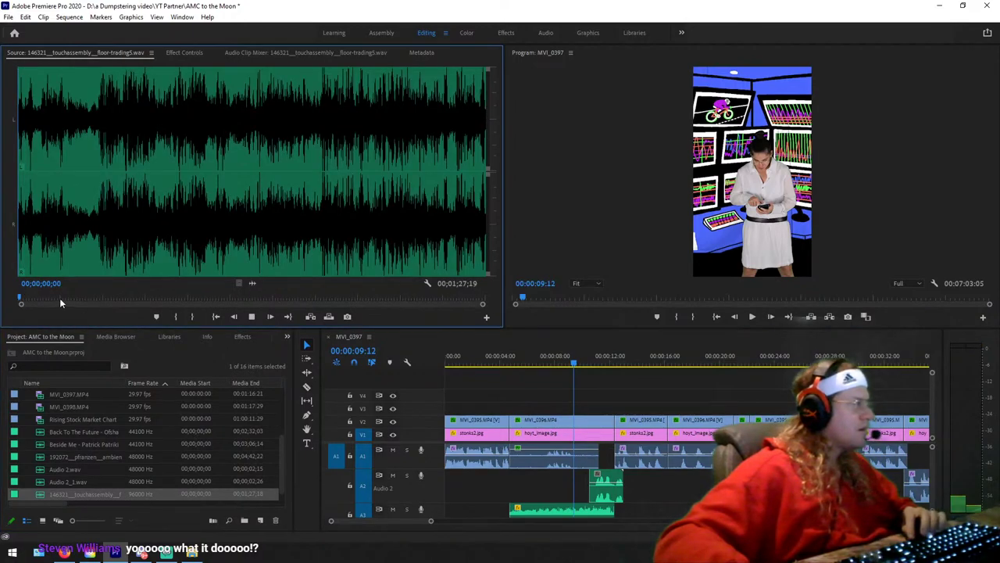
pyautogui.press('space')
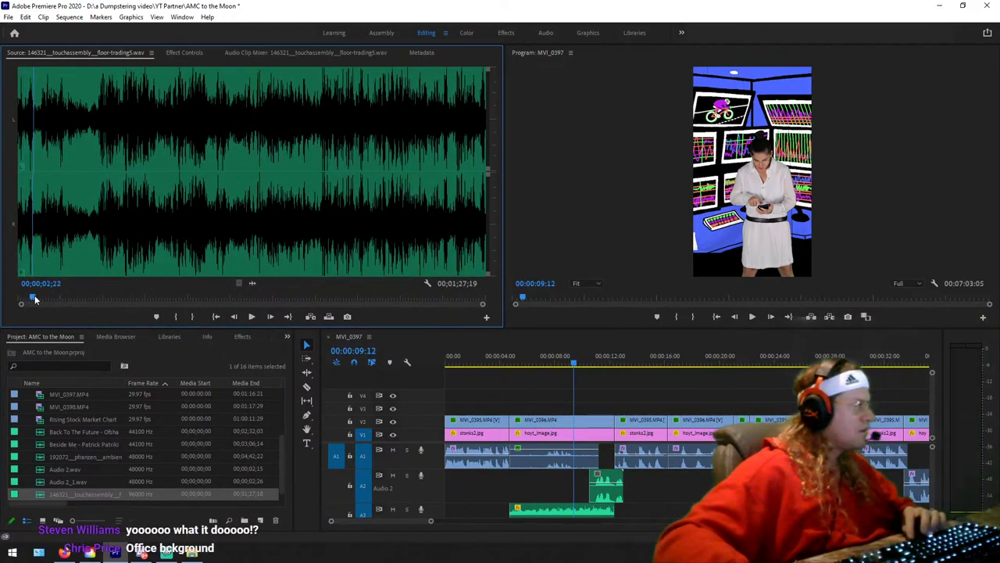
pyautogui.press('space')
pyautogui.press('space')
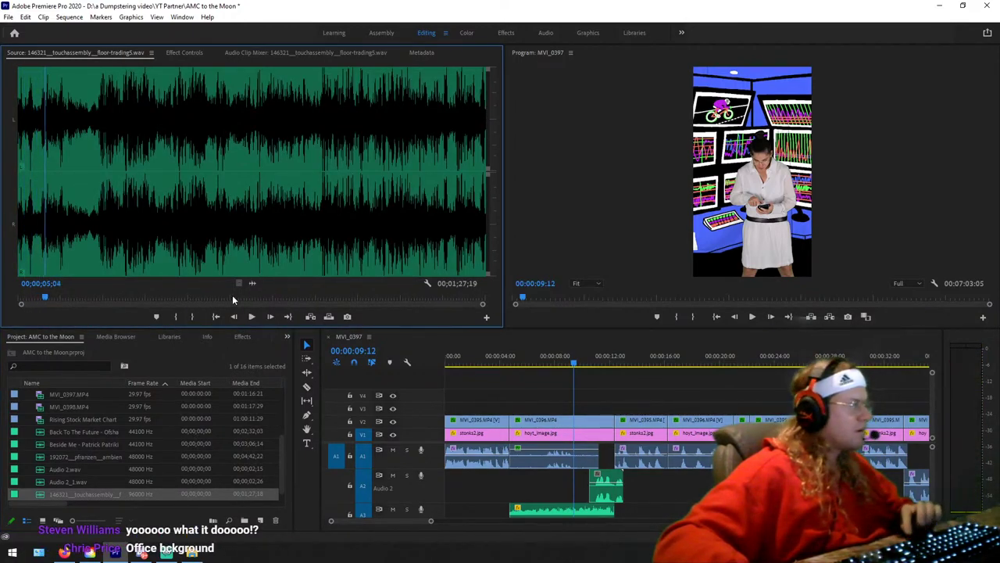
pyautogui.press('o')
pyautogui.moveTo(306, 353); pyautogui.dragTo(453, 491)
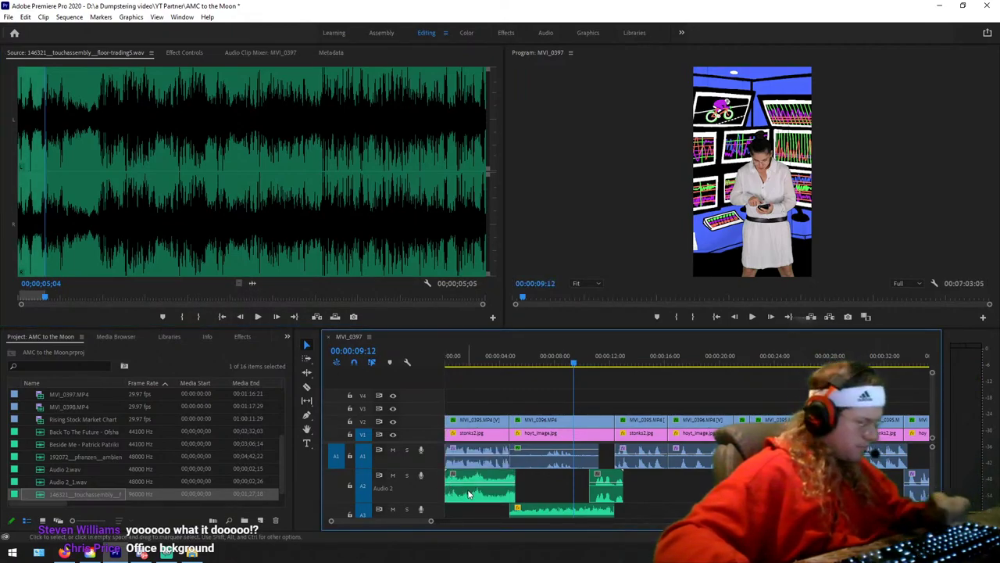
# Step: Razor-trim the floor-trading clip, put it on A3, play it, and slide it later
pyautogui.press('c')
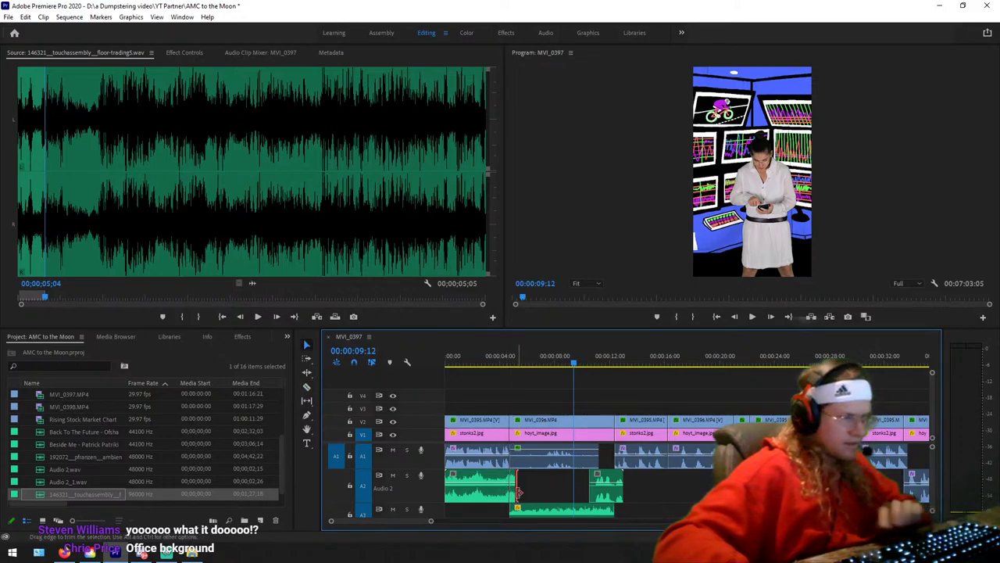
pyautogui.moveTo(513, 493); pyautogui.dragTo(501, 509)
pyautogui.click(450, 358)
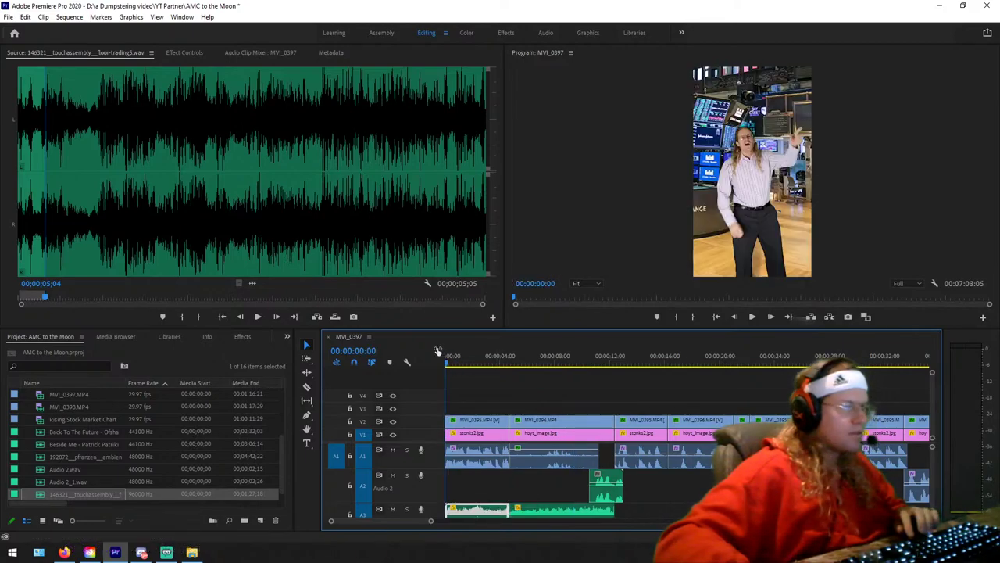
pyautogui.press('space')
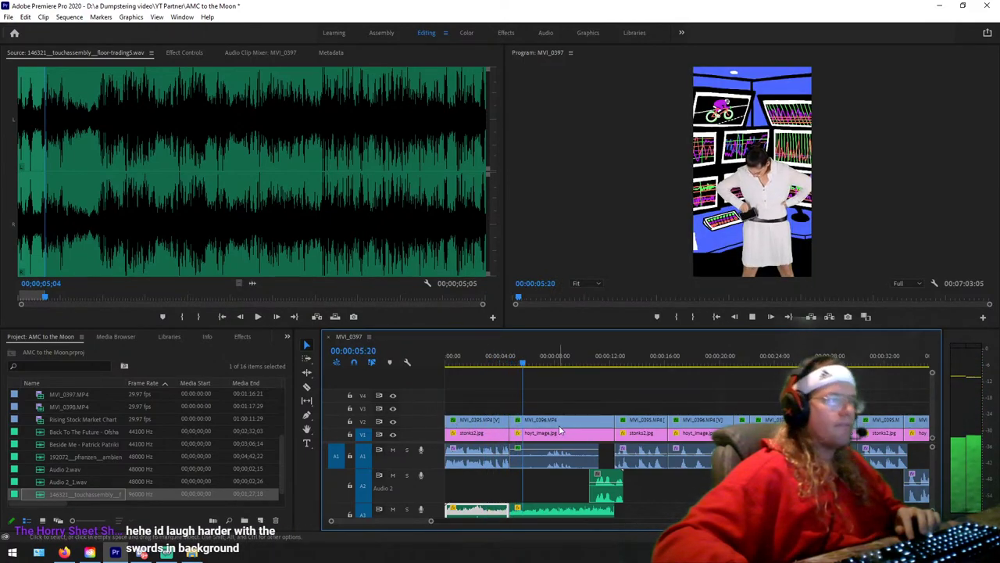
pyautogui.press('space')
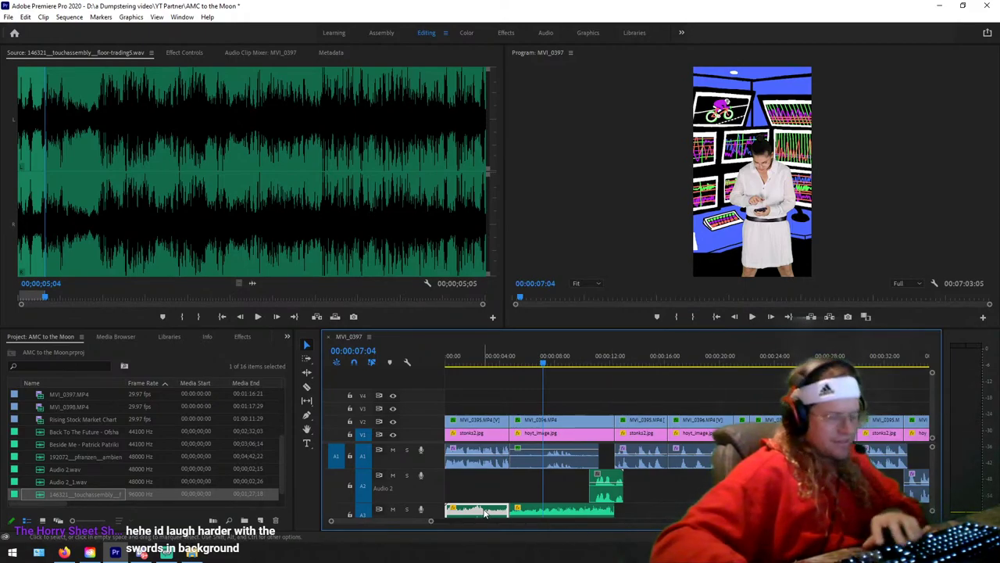
pyautogui.moveTo(486, 513); pyautogui.dragTo(720, 512)
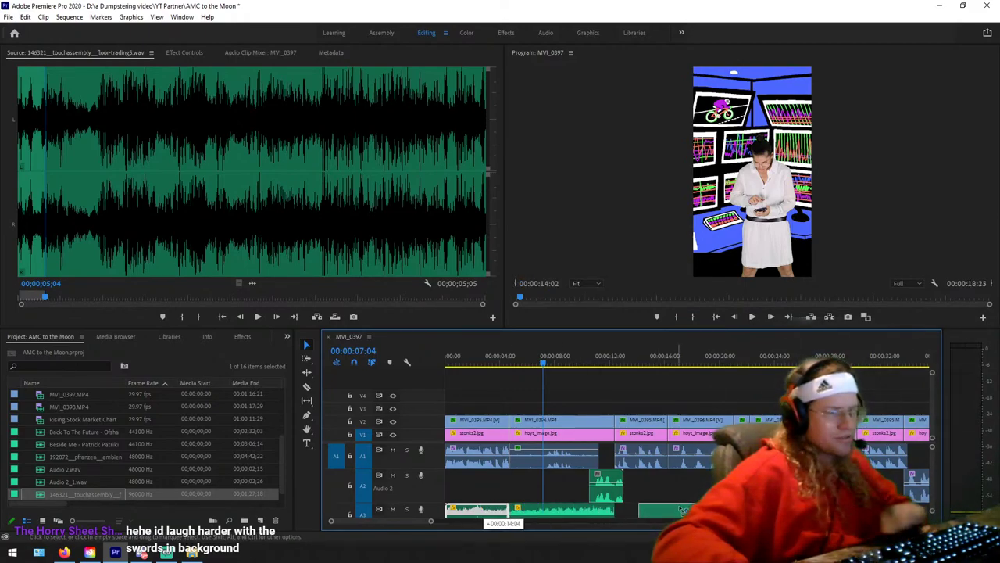
# Step: Place the 192072 battle noise, out at 04;14, at A3's start and play from the beginning
pyautogui.doubleClick(89, 457)
pyautogui.press('space')
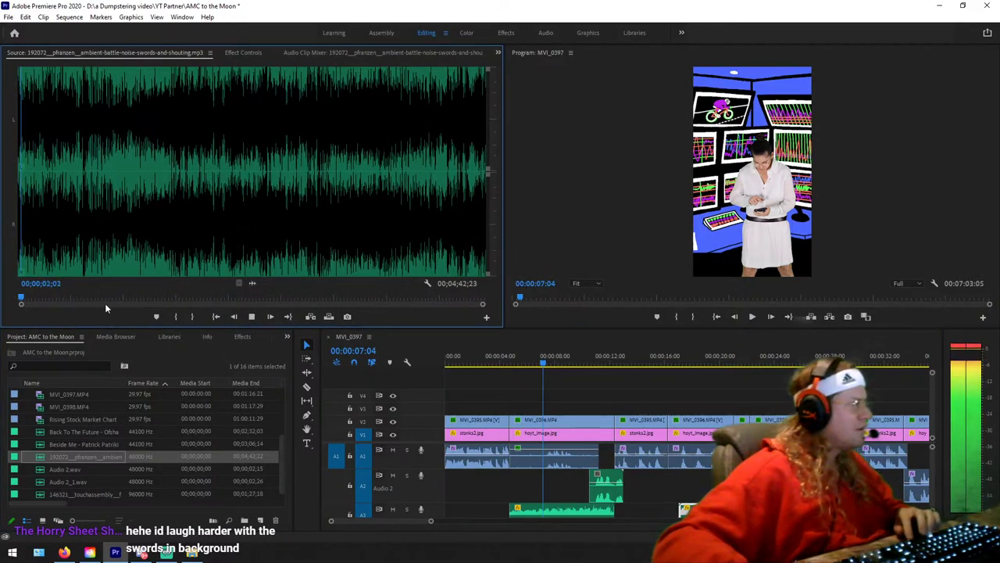
pyautogui.click(193, 318)
pyautogui.moveTo(251, 283); pyautogui.dragTo(450, 510)
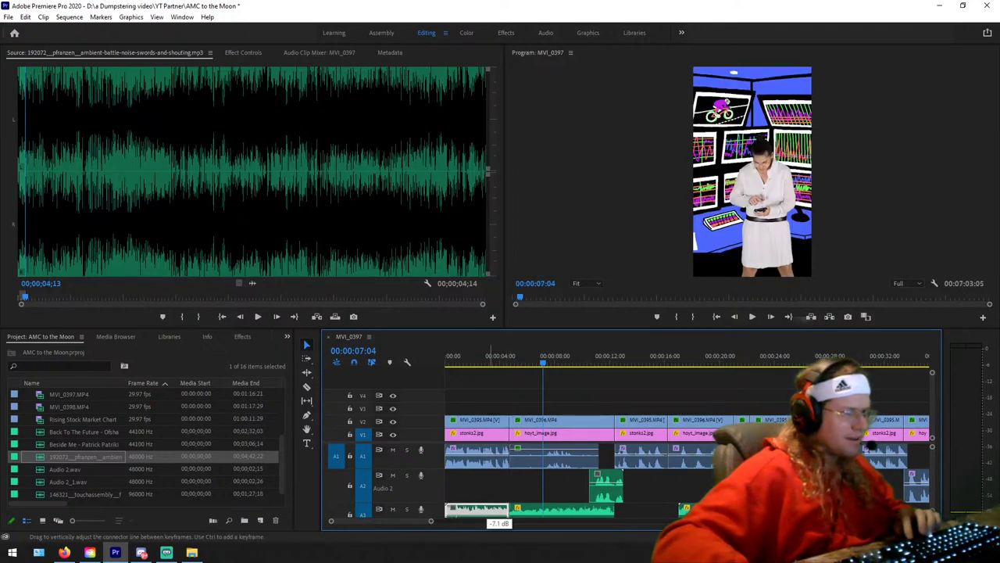
pyautogui.press('Home')
pyautogui.press('space')
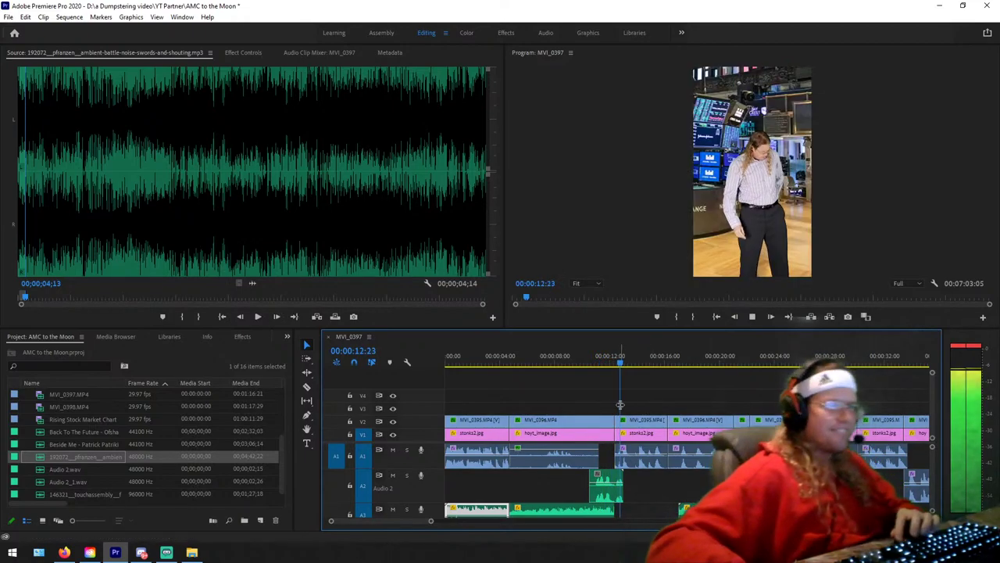
pyautogui.press('space')
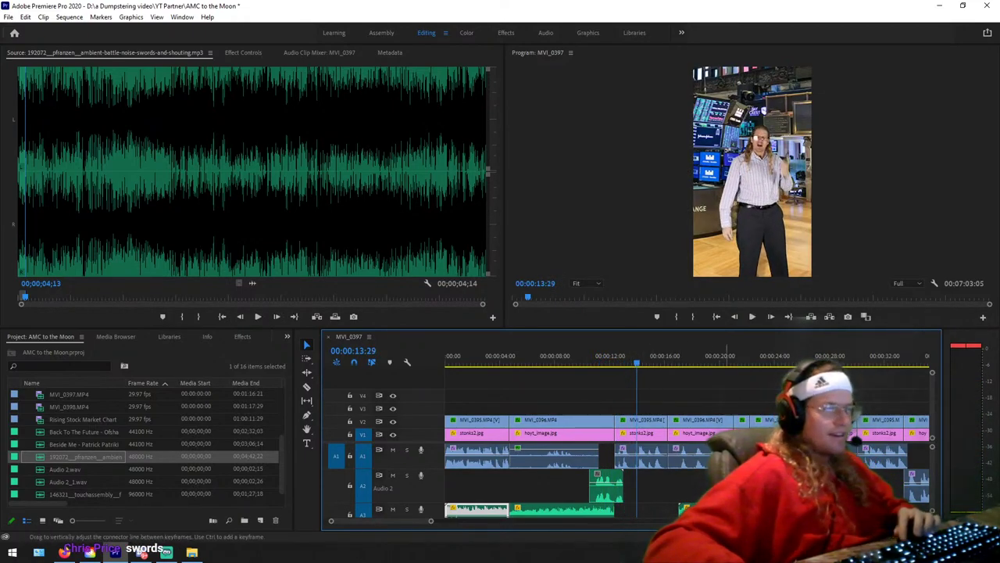
pyautogui.scroll(-3, 932, 457)
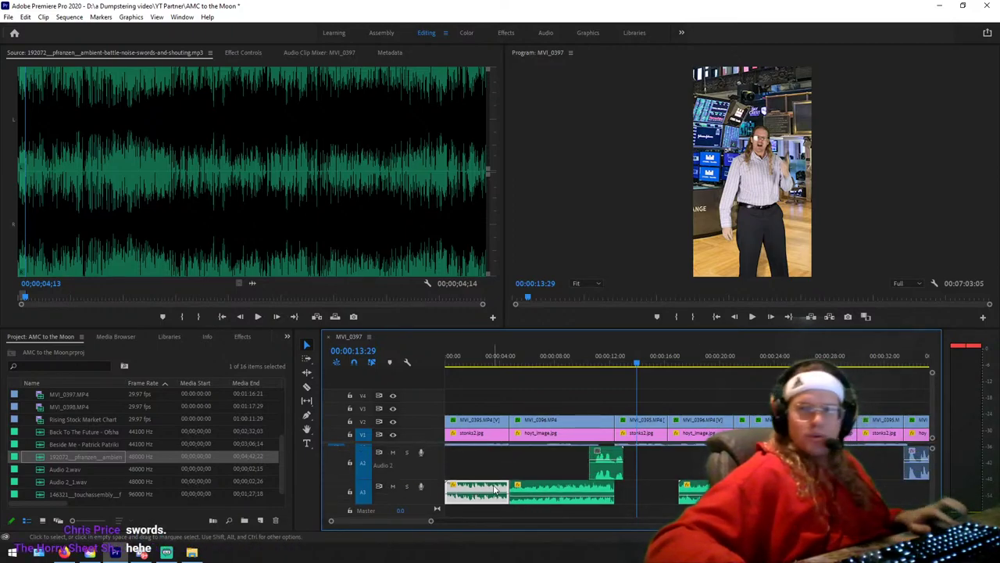
pyautogui.moveTo(691, 493); pyautogui.dragTo(655, 496)
pyautogui.click(602, 357)
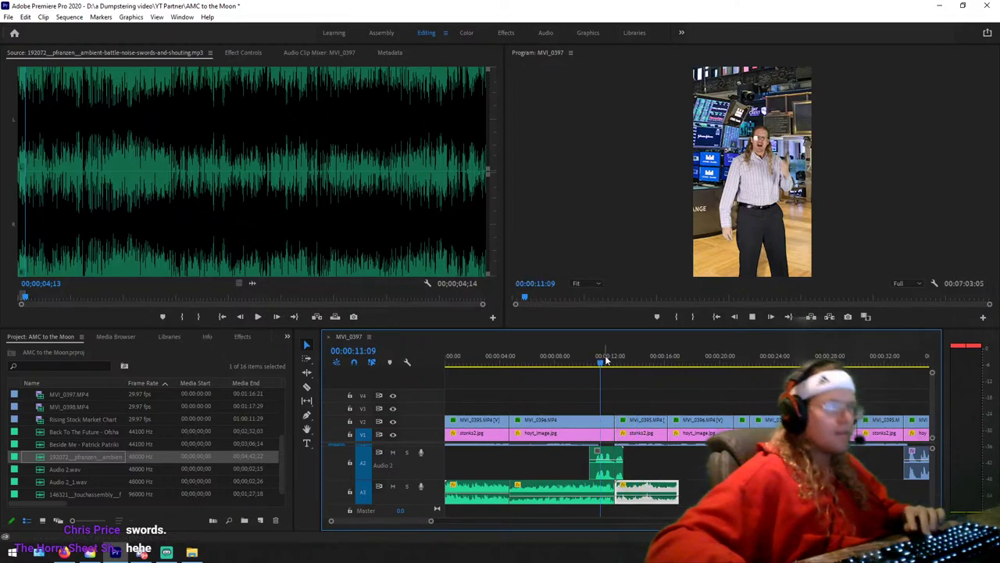
pyautogui.press('space')
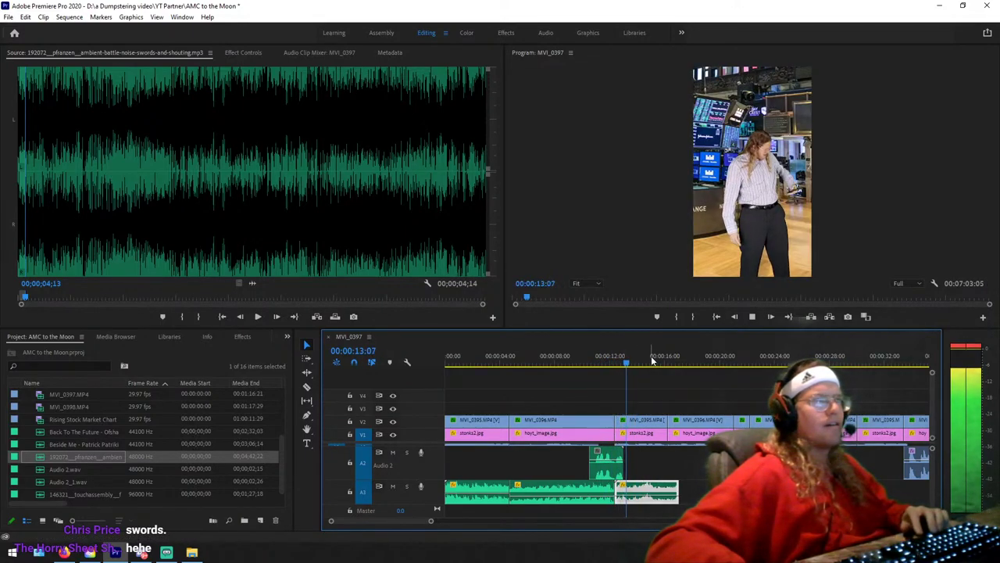
pyautogui.click(486, 357)
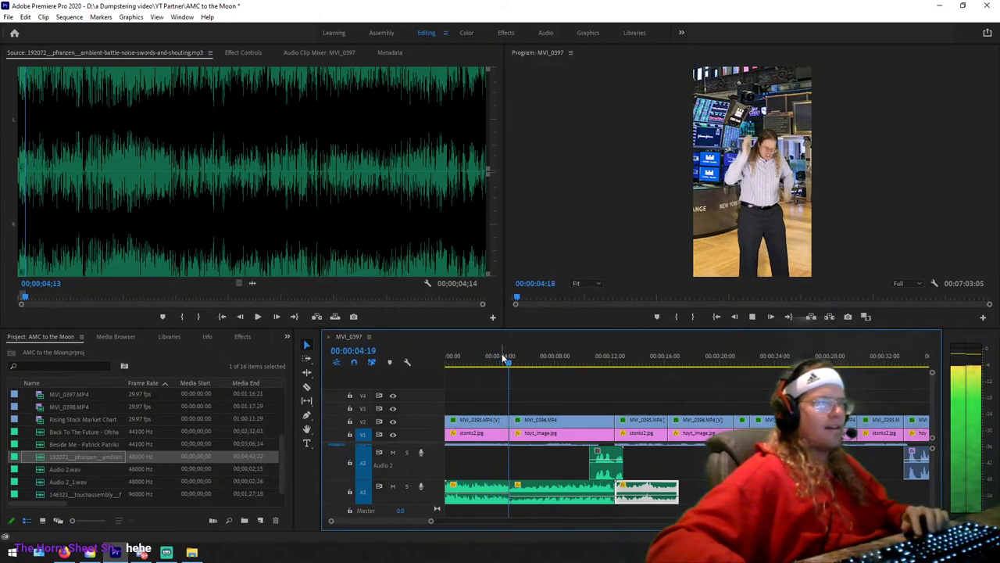
pyautogui.press('space')
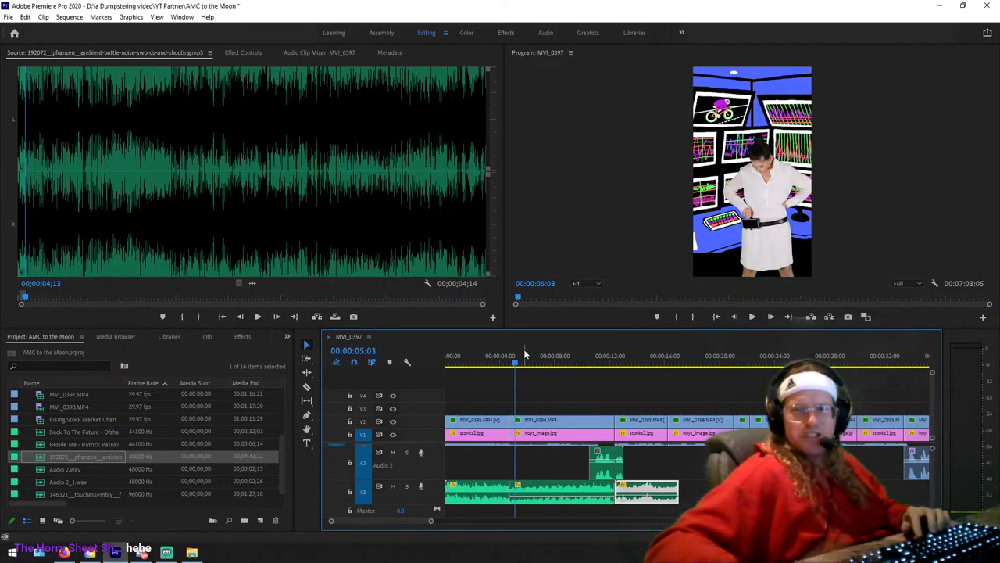
pyautogui.click(459, 358)
pyautogui.press('space')
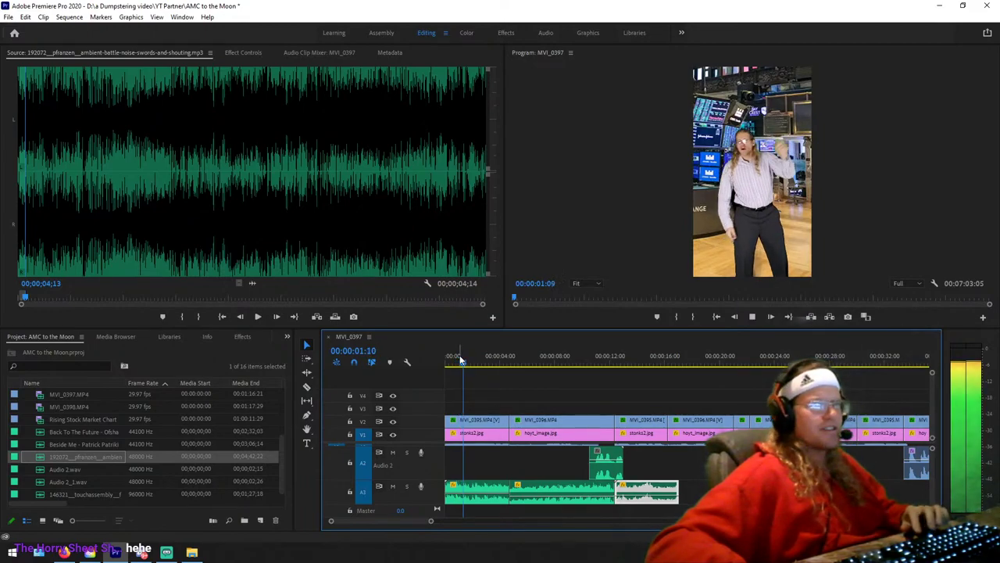
pyautogui.click(634, 382)
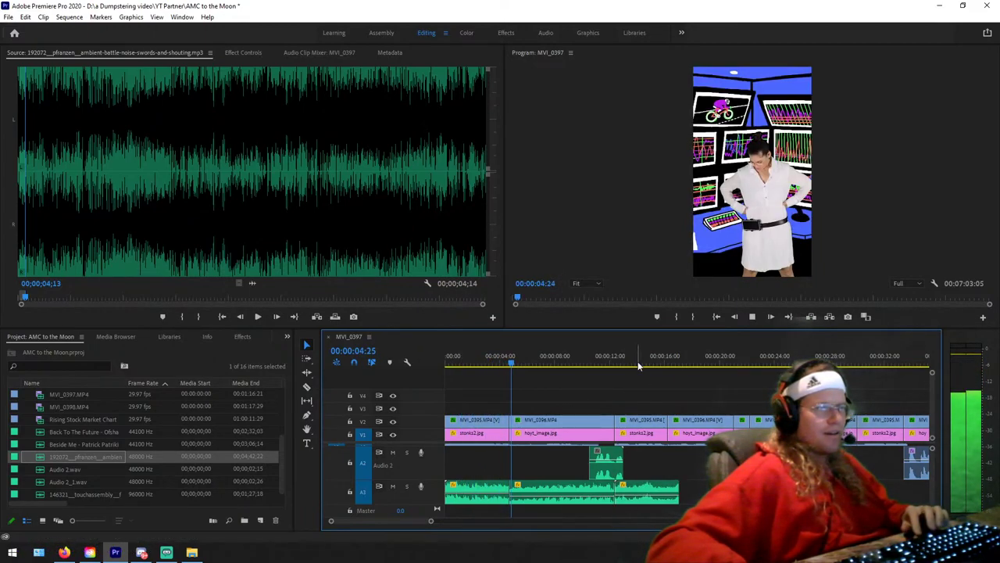
pyautogui.click(636, 362)
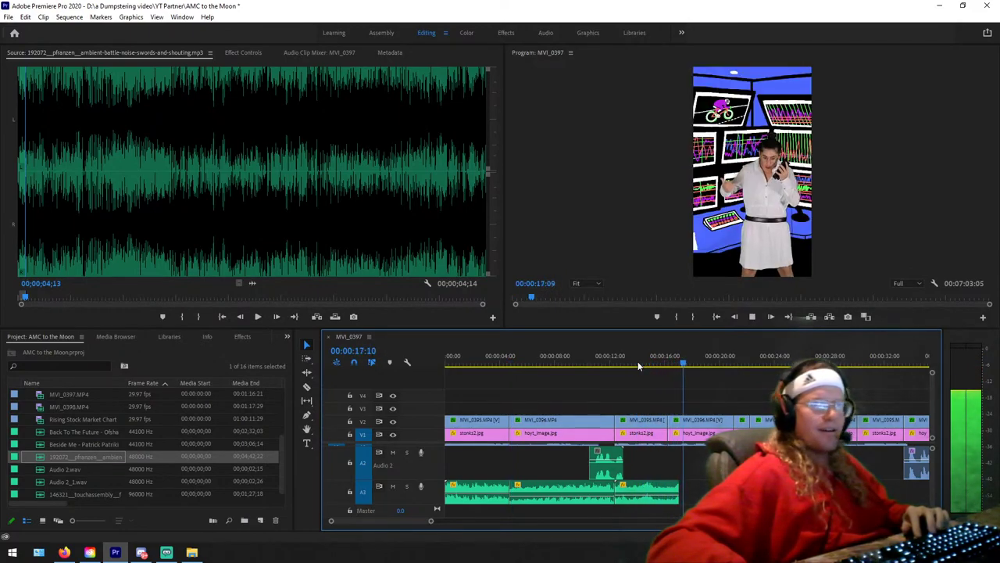
pyautogui.press('space')
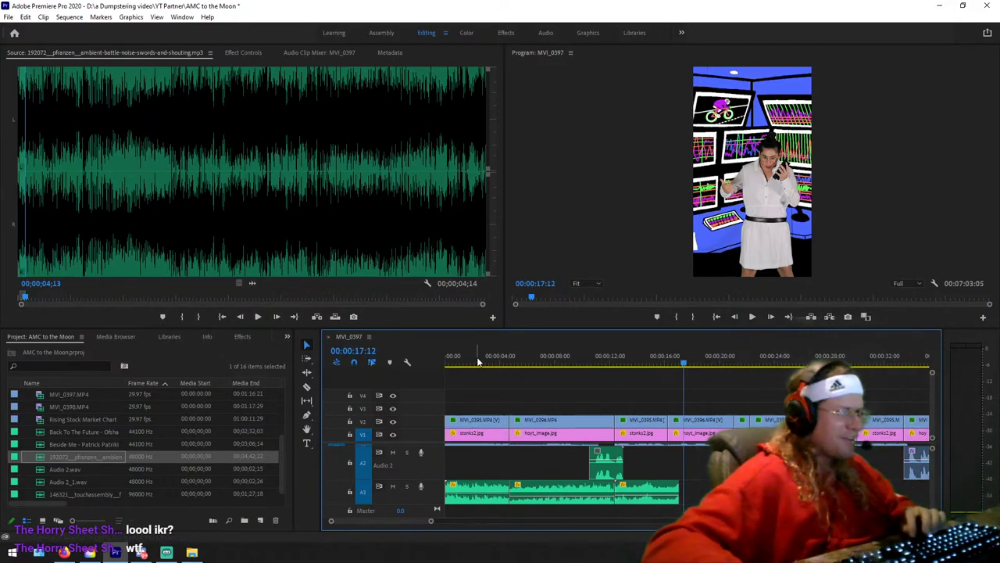
# Step: Turn down the opening A3 music clip, replaying from the start to check
pyautogui.press('Home')
pyautogui.press('space')
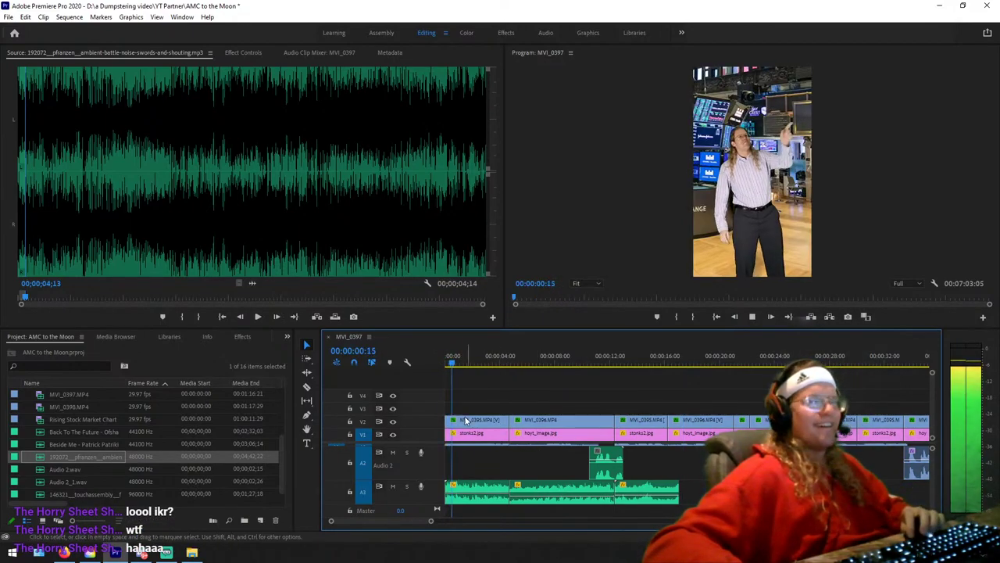
pyautogui.press('space')
pyautogui.click(472, 496)
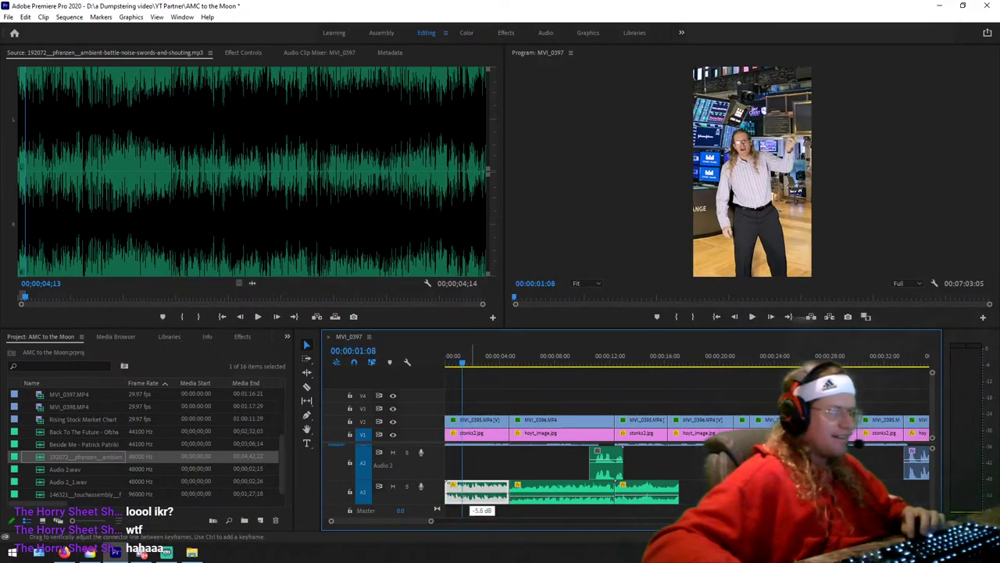
pyautogui.press('Home')
pyautogui.press('space')
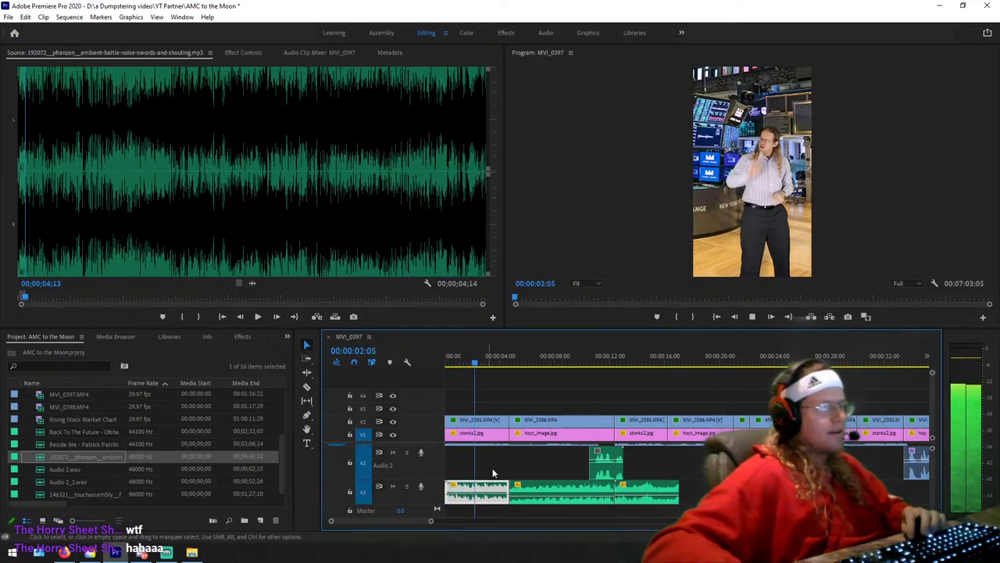
pyautogui.scroll(1, 938, 484)
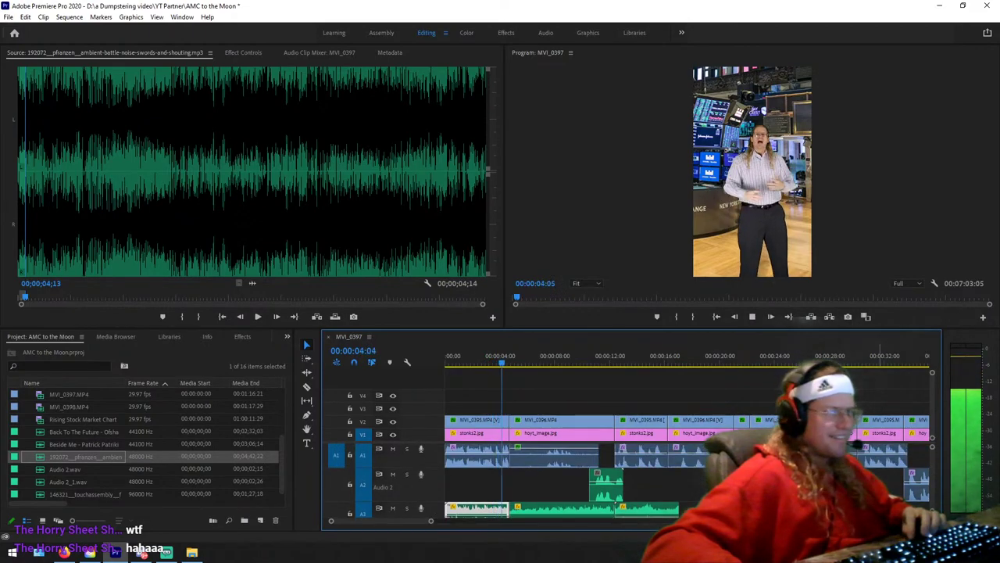
pyautogui.press('space')
# Step: Raise the first A1 dialogue clip's volume and replay to hear the balance
pyautogui.click(474, 361)
pyautogui.click(480, 461)
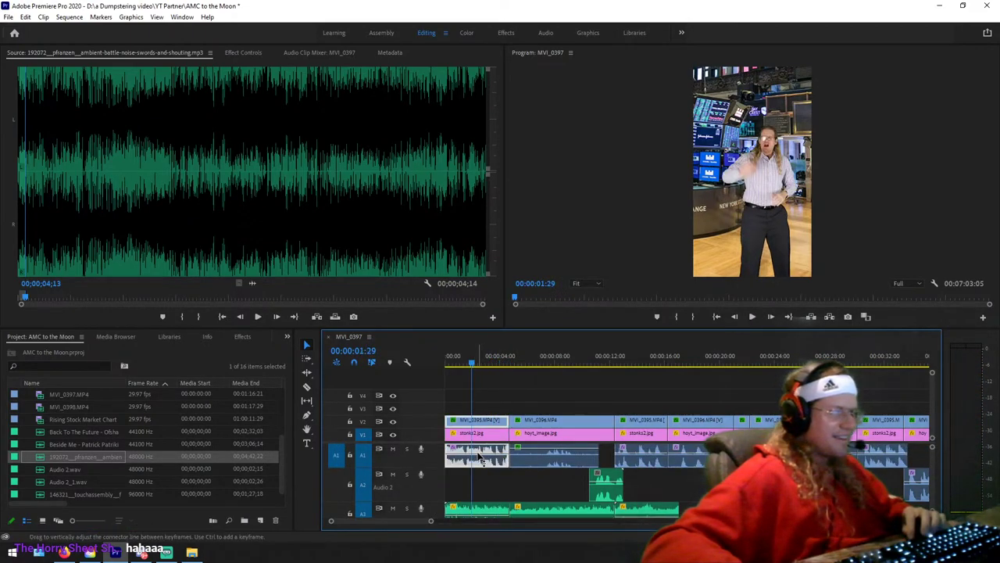
pyautogui.click(464, 362)
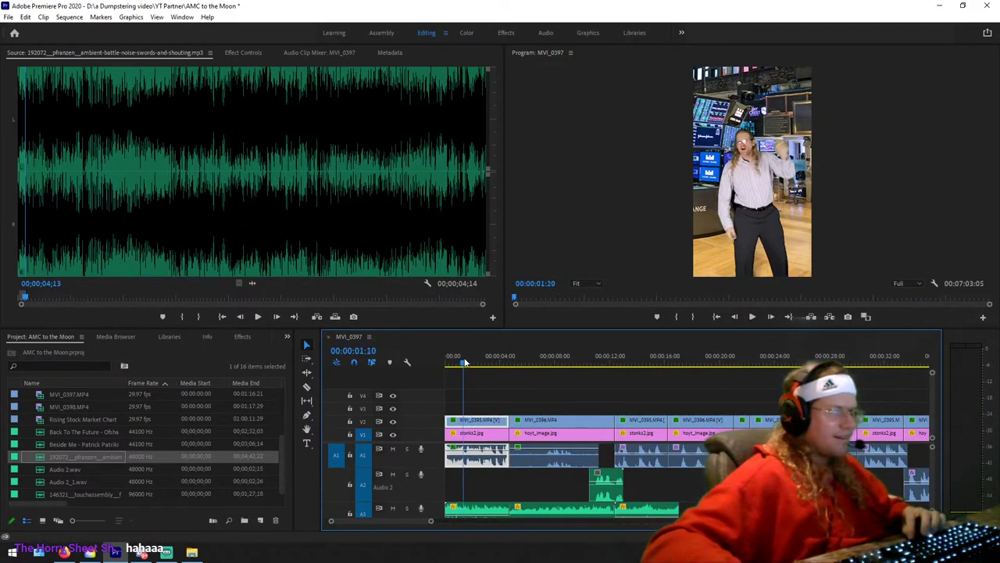
pyautogui.press('space')
pyautogui.press('space')
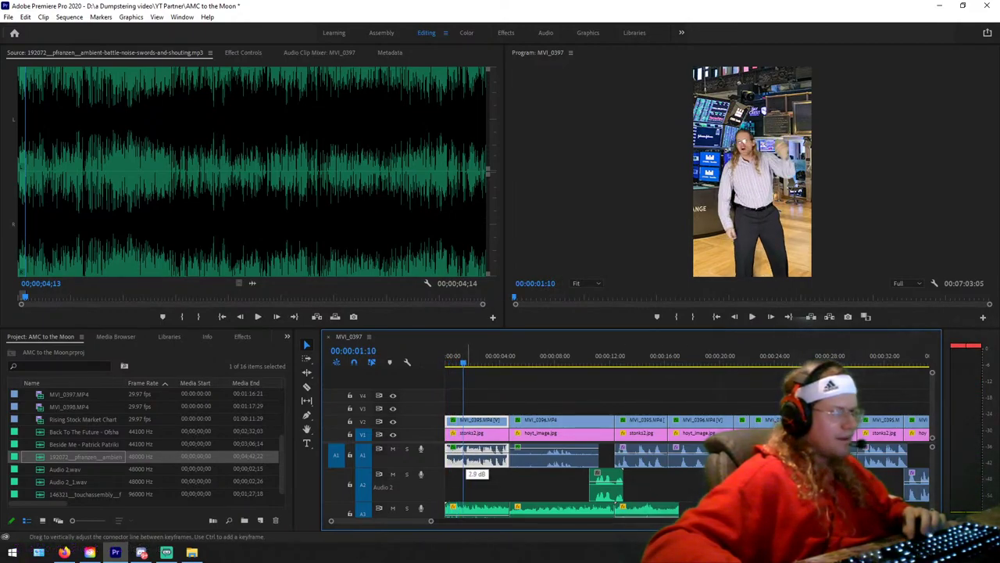
pyautogui.click(449, 362)
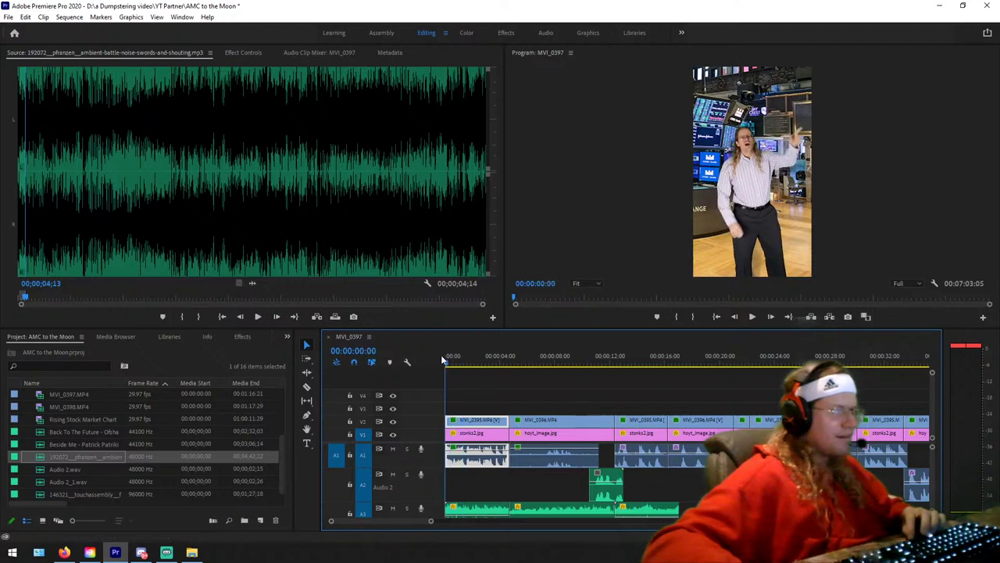
pyautogui.press('space')
pyautogui.press('space')
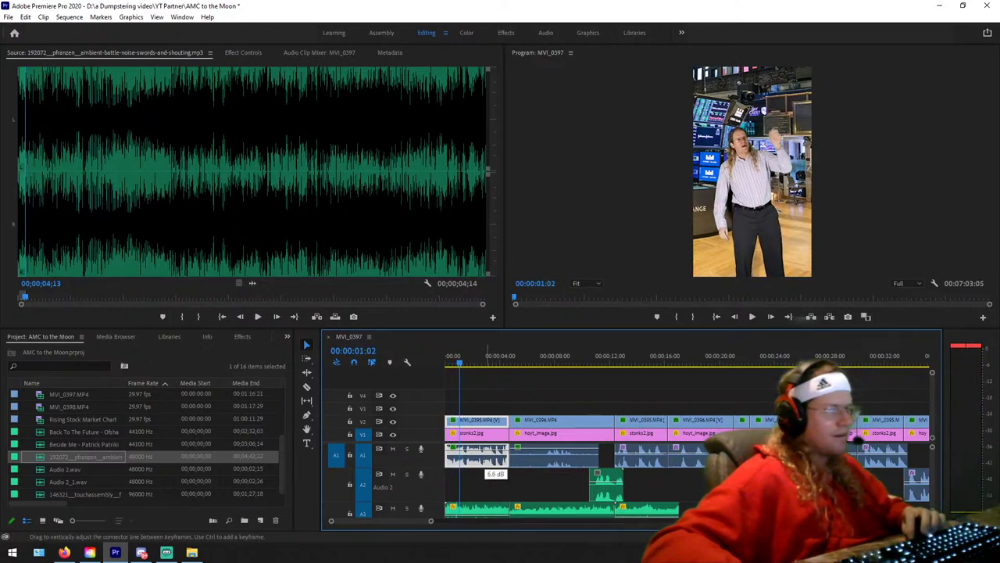
pyautogui.click(455, 371)
pyautogui.press('space')
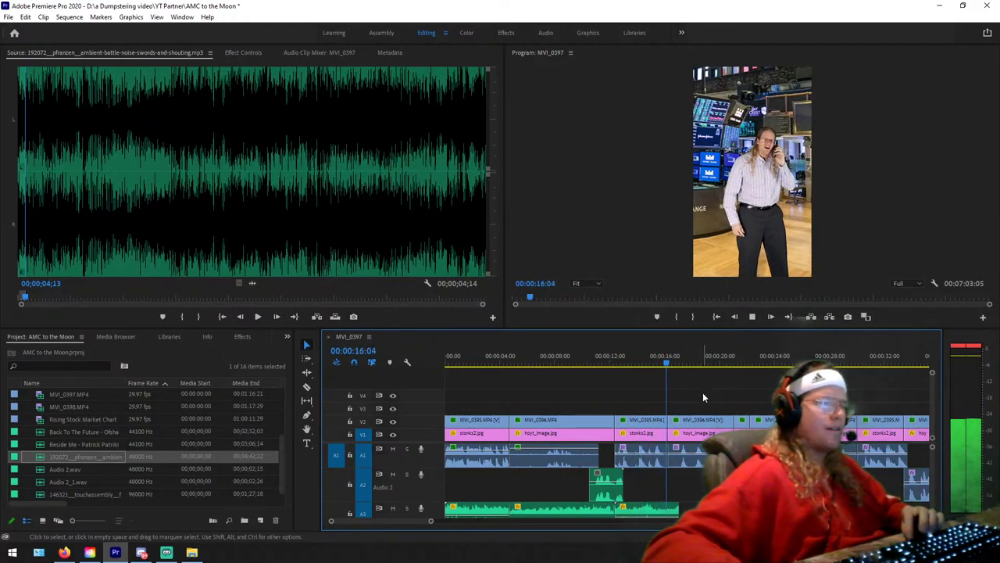
pyautogui.press('space')
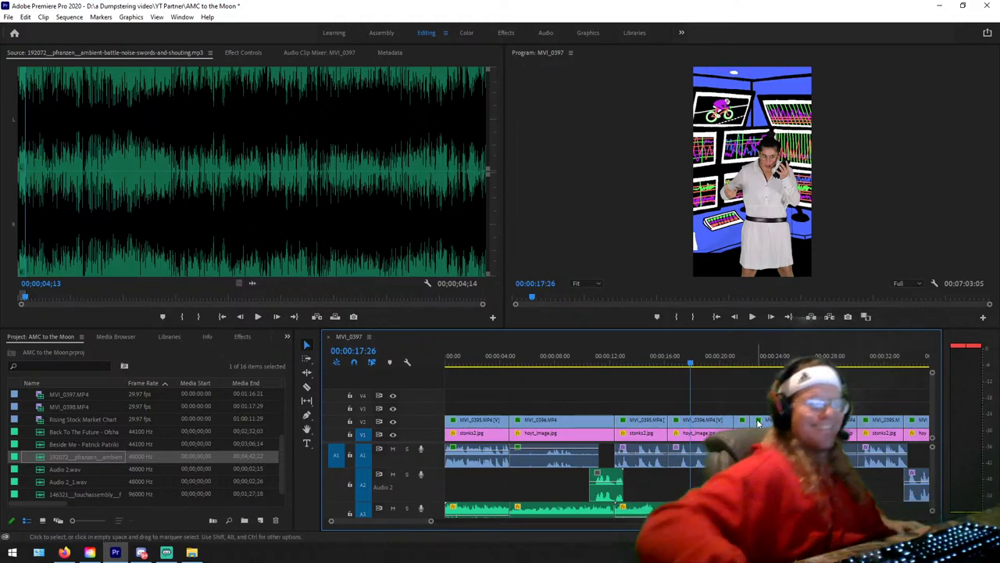
# Step: Replay from about 16 seconds and select the music clip on A3
pyautogui.hscroll(3, 663, 451)
pyautogui.click(598, 361)
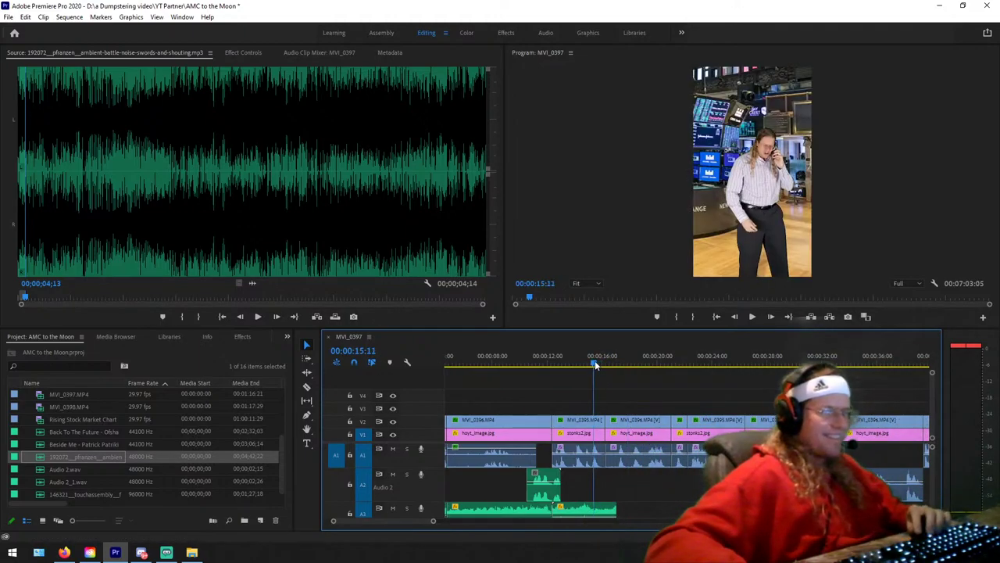
pyautogui.press('space')
pyautogui.press('space')
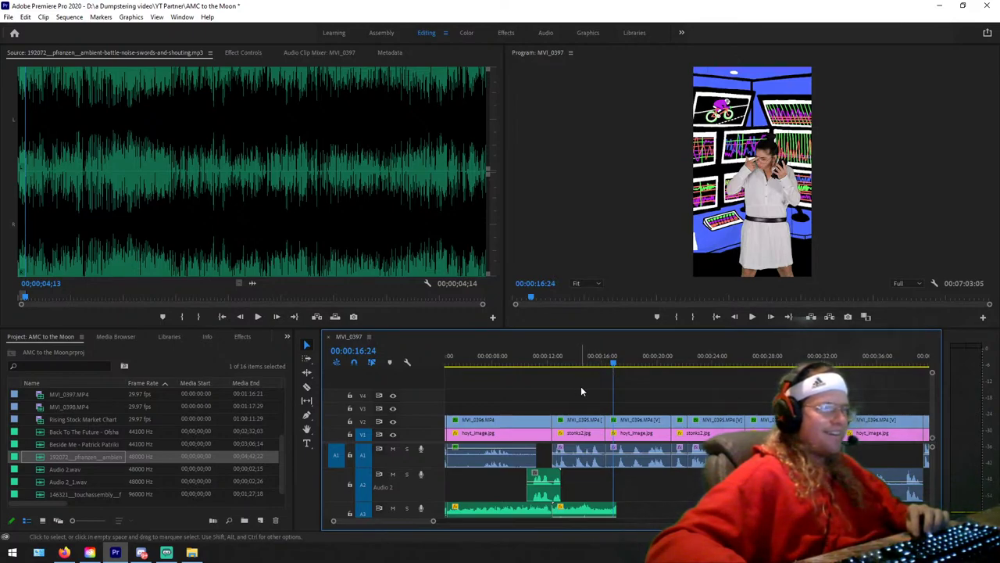
pyautogui.click(535, 509)
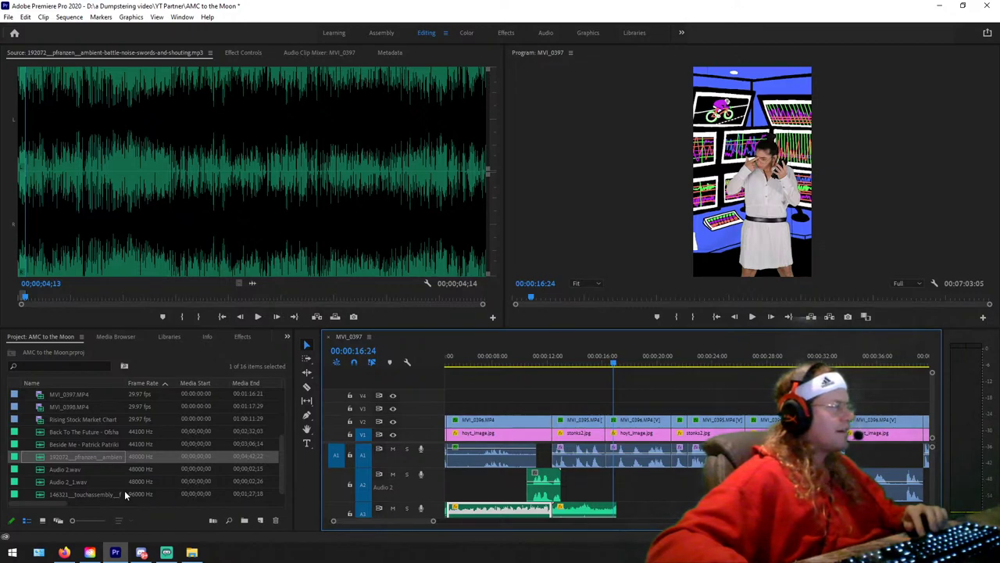
# Step: Bring the Back To The Future audio into the sequence on track A3
pyautogui.doubleClick(98, 432)
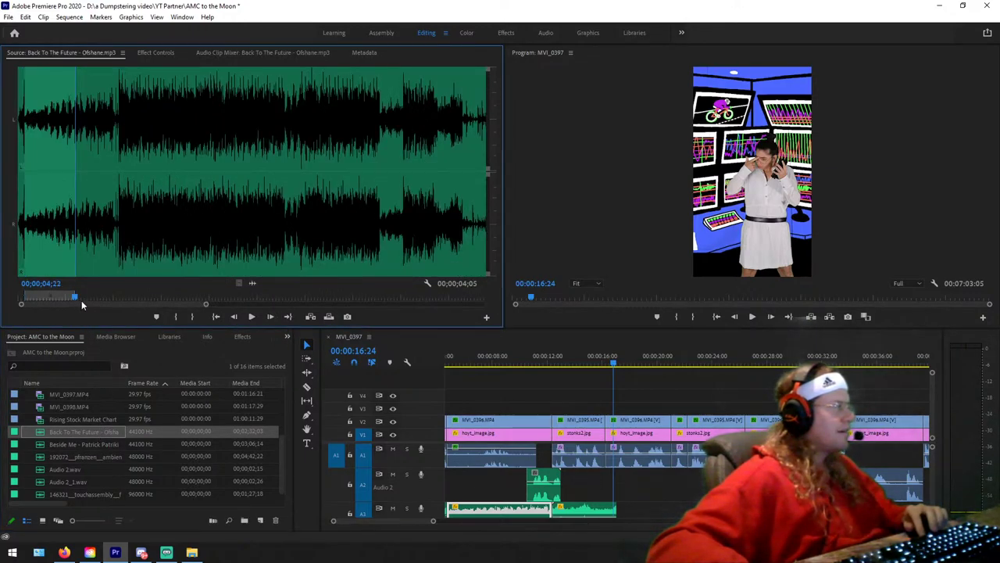
pyautogui.moveTo(561, 459); pyautogui.dragTo(651, 516)
pyautogui.hotkey('ctrl', 'z')
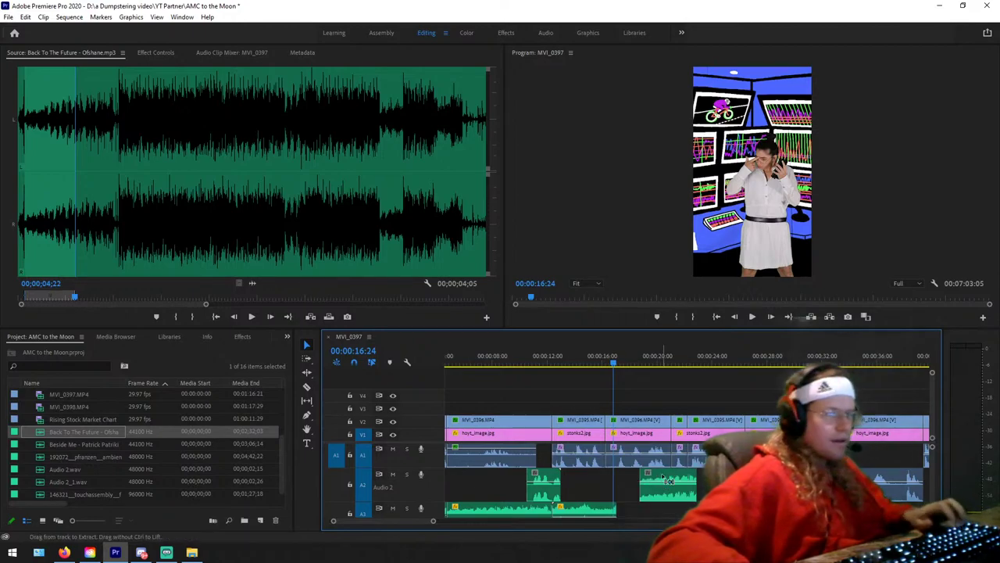
pyautogui.moveTo(615, 361); pyautogui.dragTo(525, 359)
pyautogui.moveTo(668, 486); pyautogui.dragTo(655, 514)
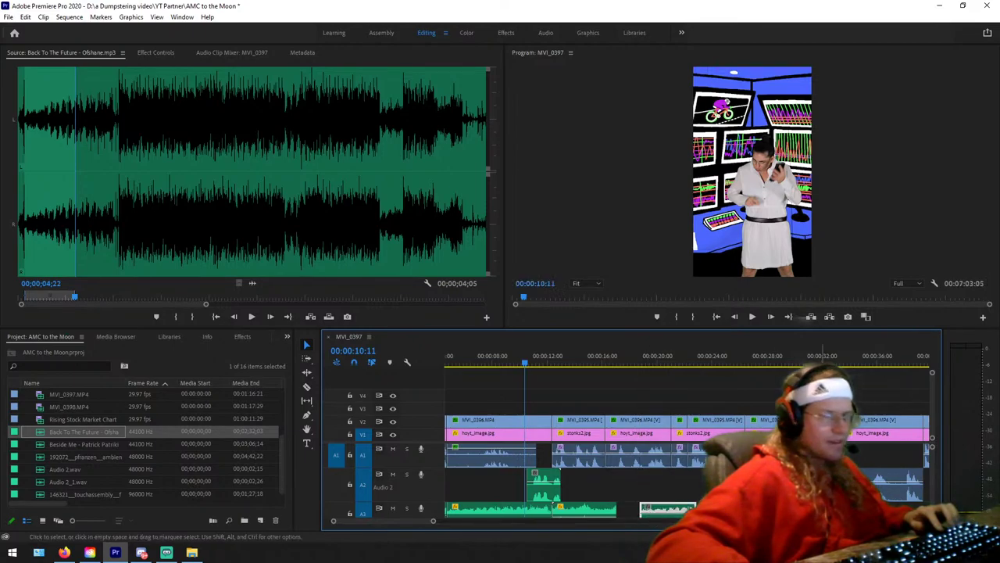
# Step: Slide the Back To The Future clip against the previous A3 music clip
pyautogui.scroll(-2, 934, 487)
pyautogui.scroll(3, 934, 482)
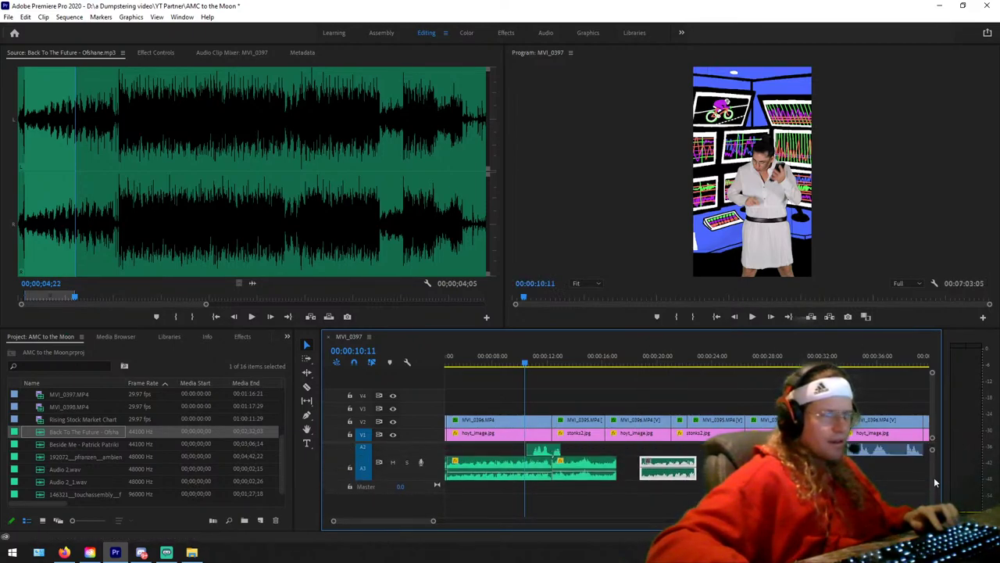
pyautogui.moveTo(669, 508); pyautogui.dragTo(647, 506)
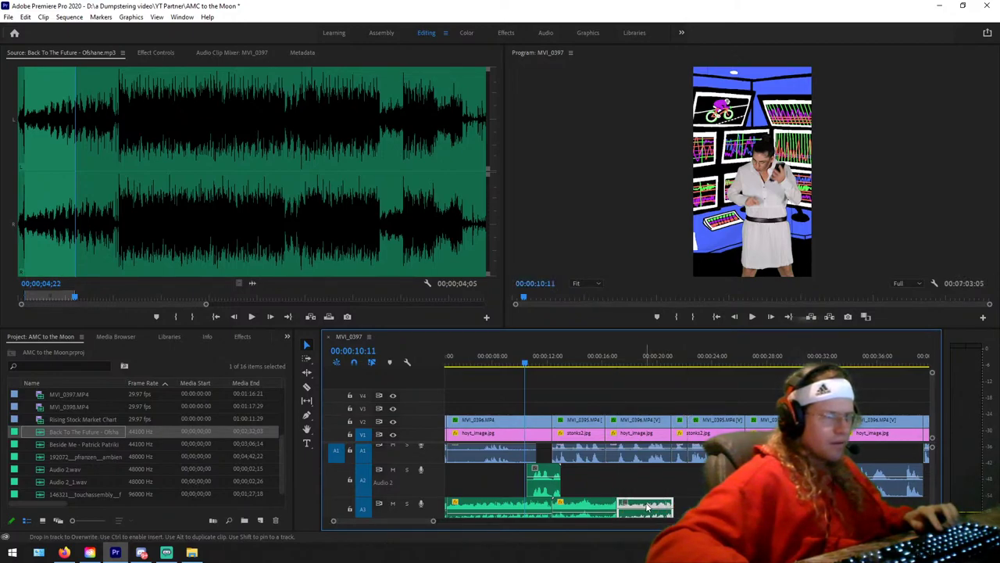
pyautogui.click(617, 360)
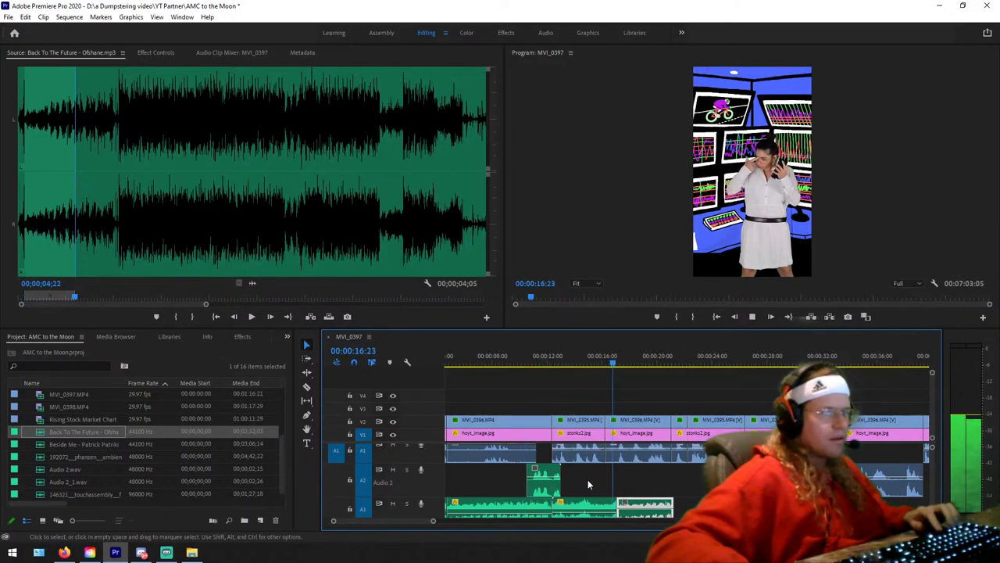
pyautogui.click(551, 503)
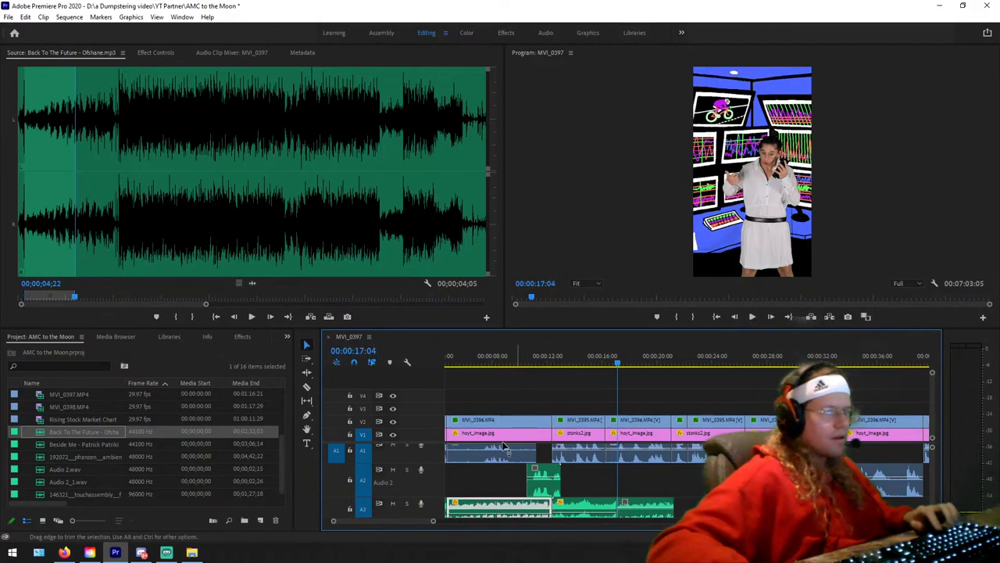
pyautogui.click(505, 32)
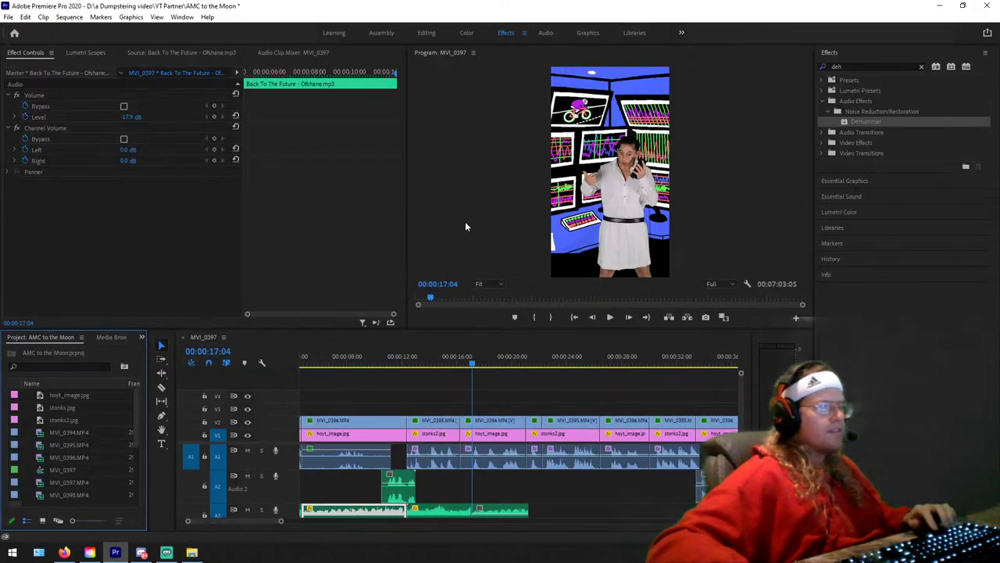
pyautogui.click(484, 512)
pyautogui.click(128, 118)
pyautogui.write('-17')
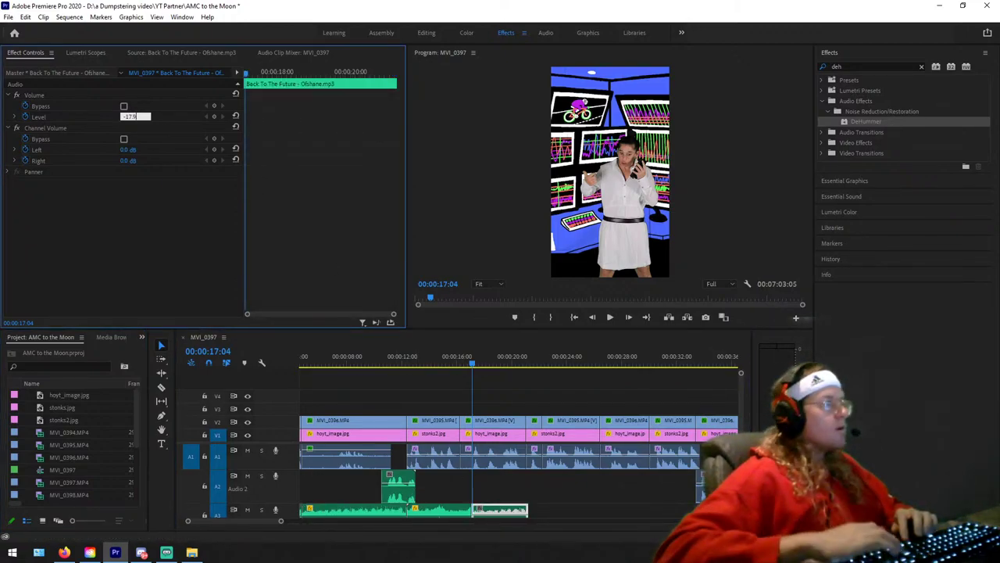
pyautogui.press('Return')
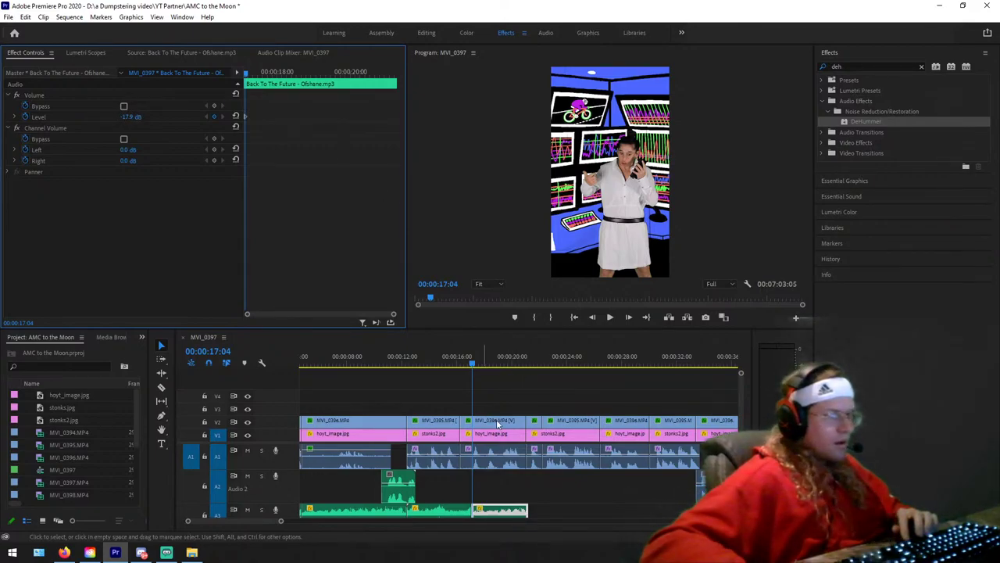
pyautogui.moveTo(509, 511); pyautogui.dragTo(635, 511)
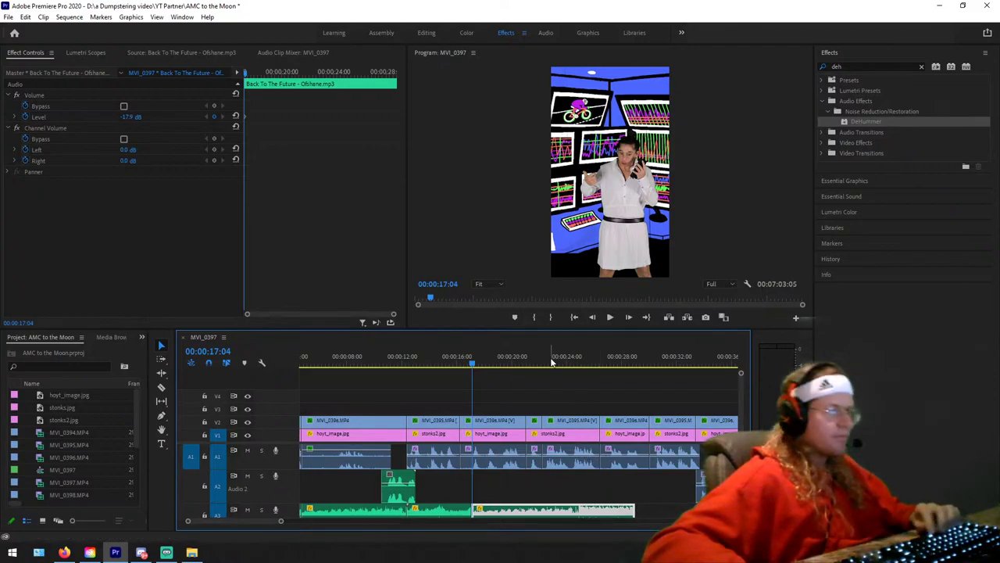
pyautogui.moveTo(559, 364); pyautogui.dragTo(576, 375)
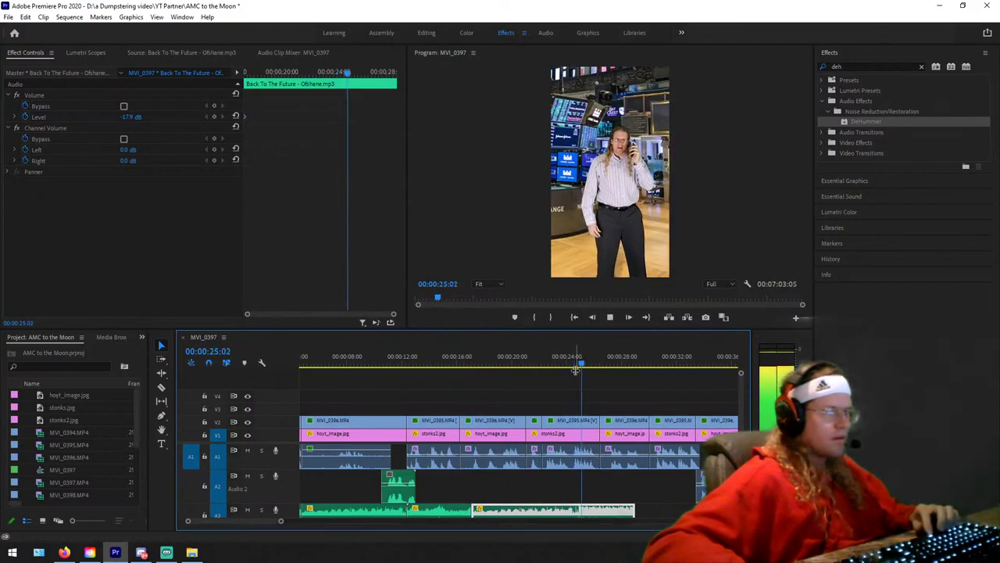
# Step: Split the A3 music at 00:00:24:24 and slide its end piece about 7 seconds earlier
pyautogui.click(577, 366)
pyautogui.moveTo(576, 366); pyautogui.dragTo(580, 366)
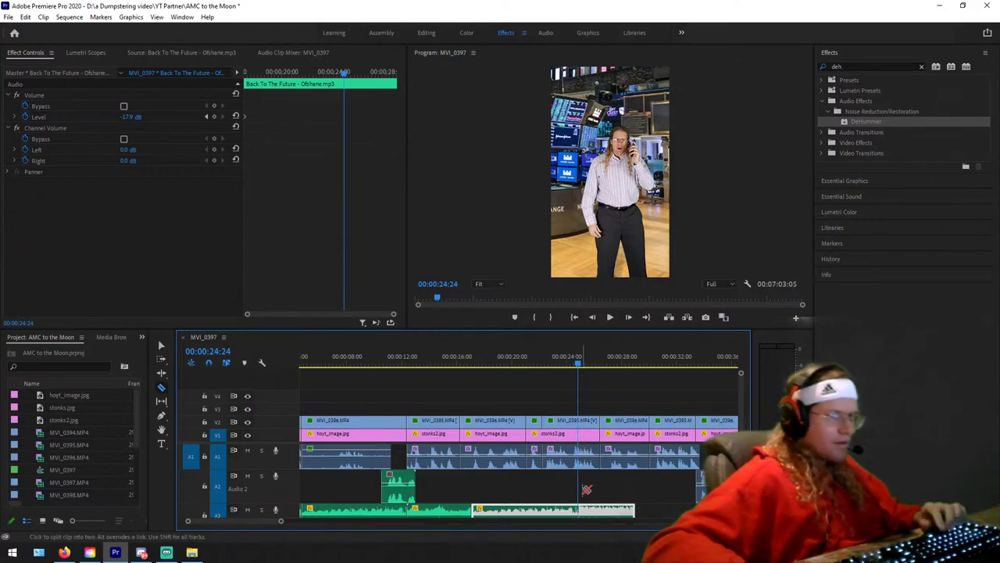
pyautogui.hotkey('ctrl', 'k')
pyautogui.moveTo(555, 517); pyautogui.dragTo(491, 512)
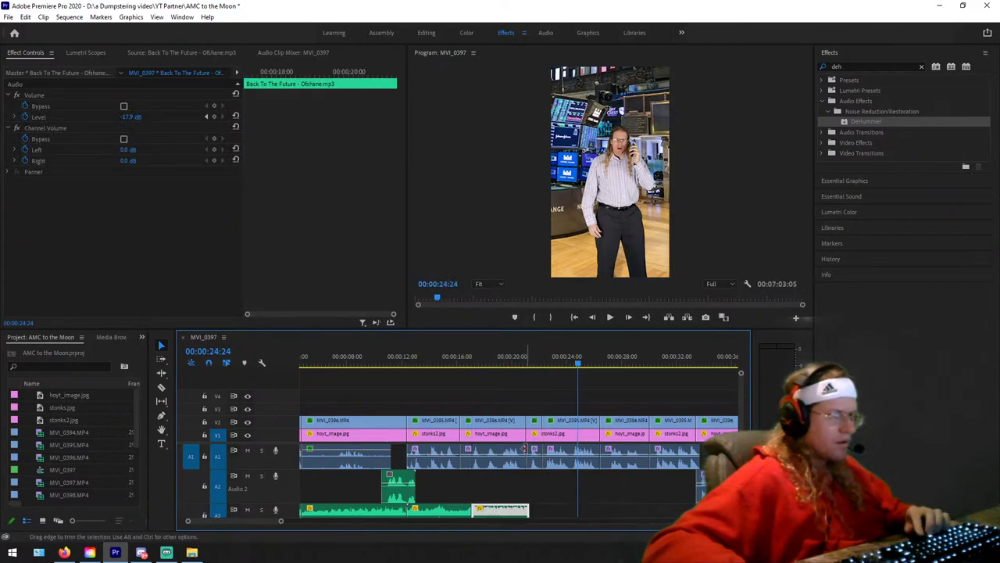
pyautogui.press('c')
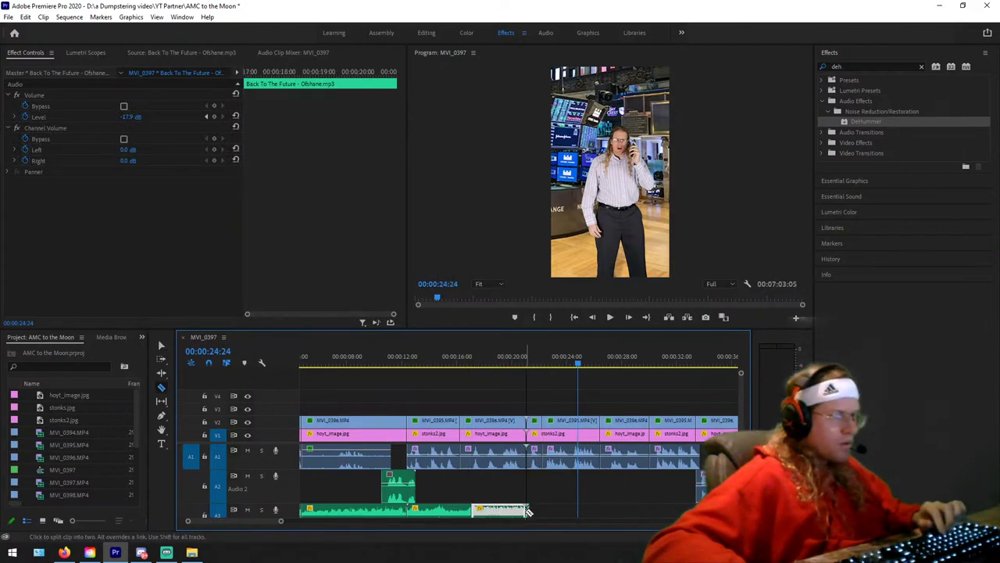
pyautogui.click(528, 512)
pyautogui.press('v')
pyautogui.click(529, 512)
# Step: Razor the A3 music again at 00:00:15:27
pyautogui.click(462, 361)
pyautogui.click(447, 360)
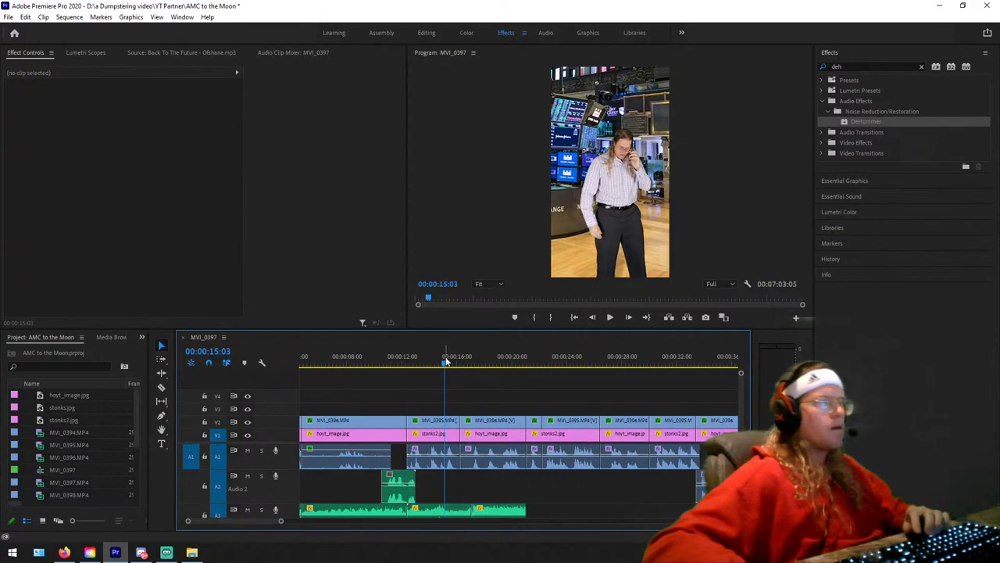
pyautogui.press('space')
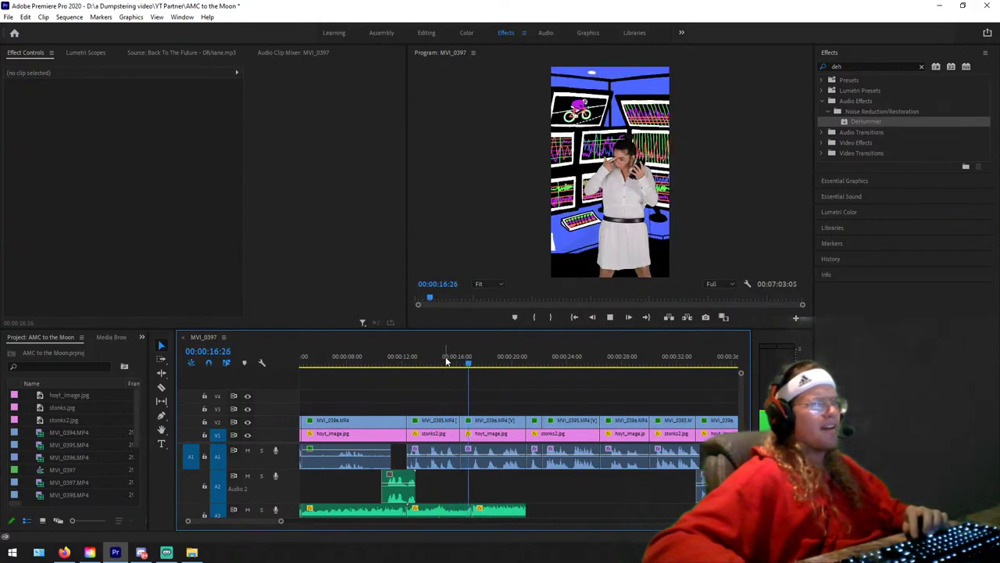
pyautogui.press('space')
pyautogui.moveTo(470, 362); pyautogui.dragTo(456, 362)
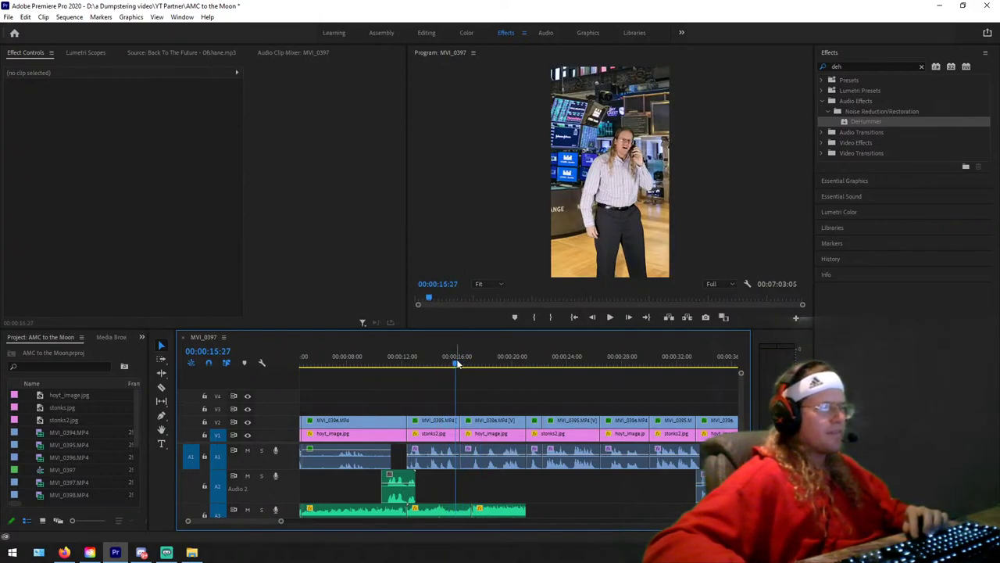
pyautogui.press('c')
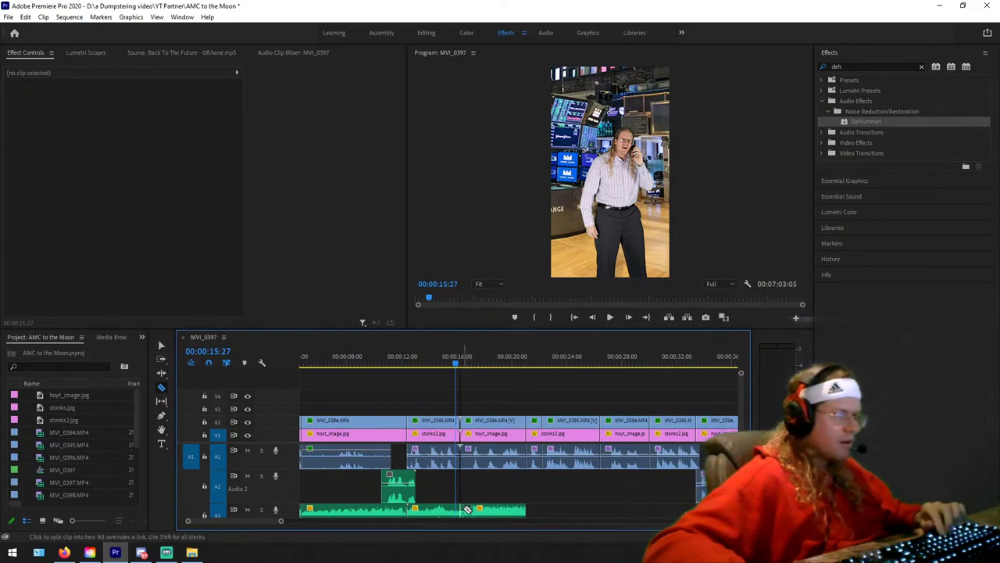
pyautogui.click(461, 509)
# Step: Delete the short leftover music piece, close the gap, and play back the edit
pyautogui.press('v')
pyautogui.click(466, 510)
pyautogui.press('Delete')
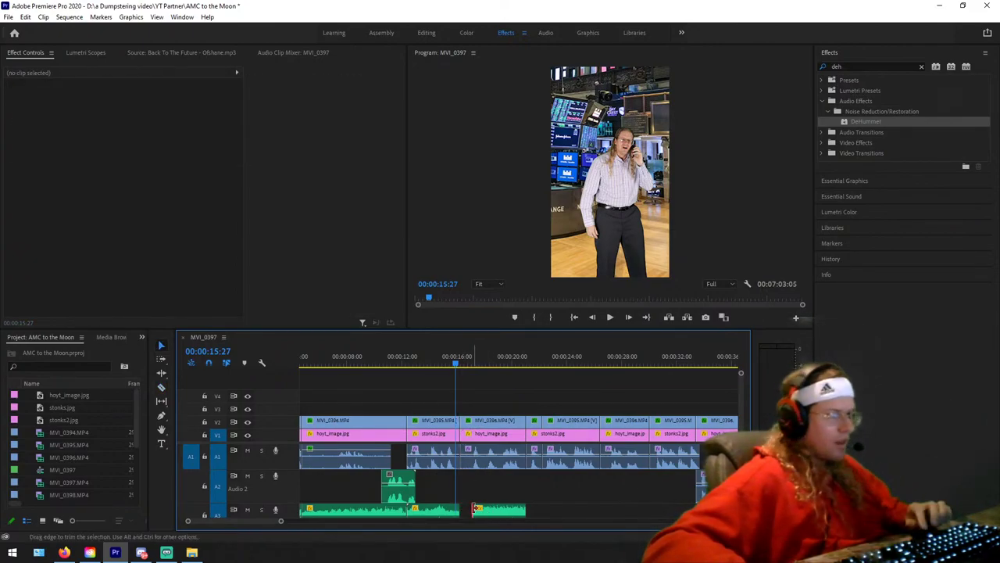
pyautogui.moveTo(472, 510); pyautogui.dragTo(459, 510)
pyautogui.press('space')
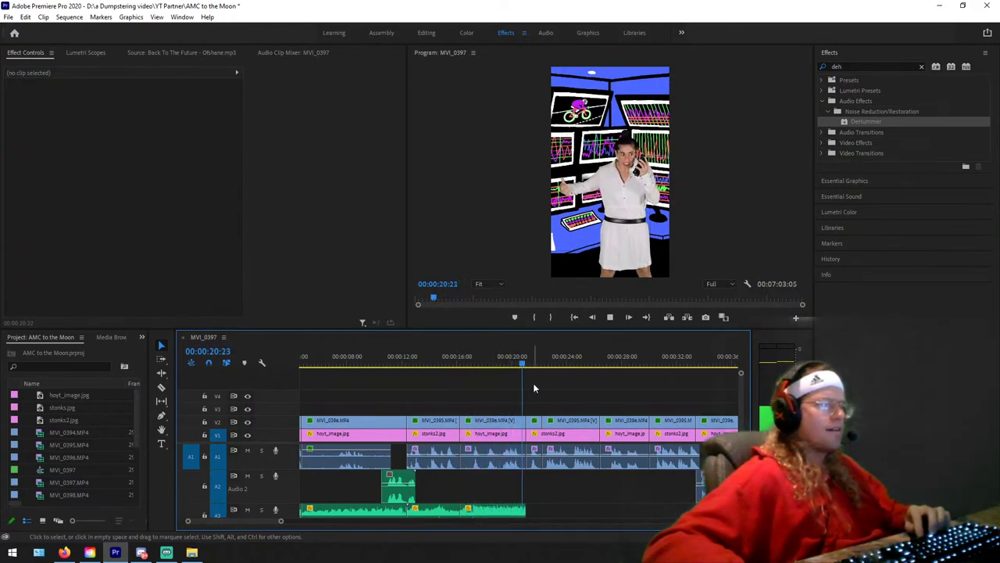
pyautogui.press('space')
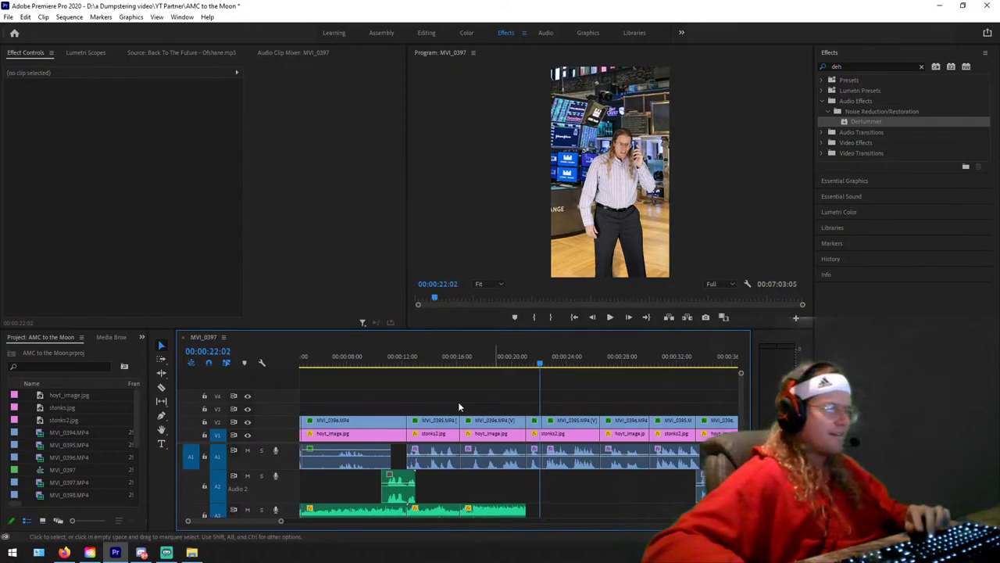
pyautogui.click(424, 363)
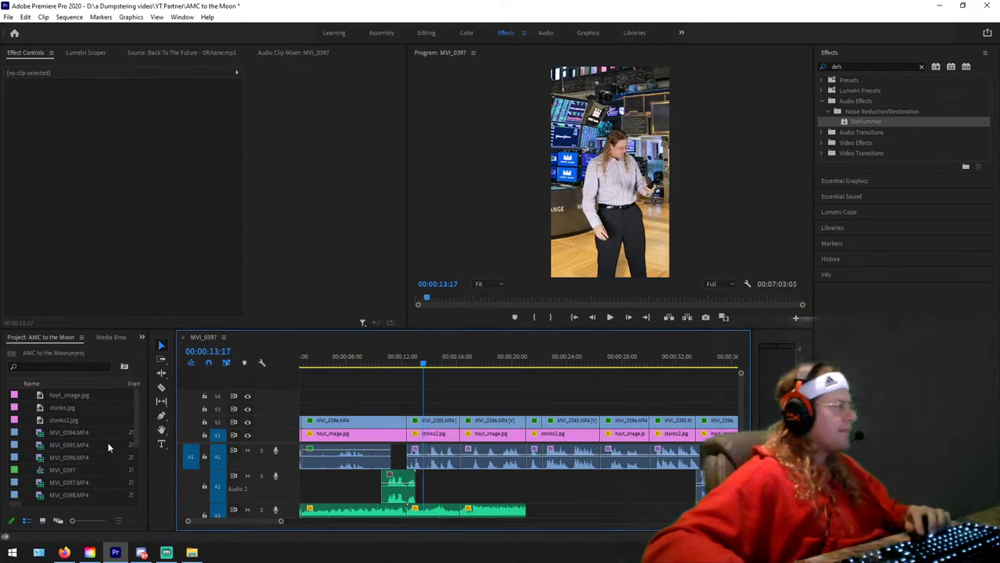
# Step: Load the touchassembly floor-trading sound in the Source monitor and preview it near 9 seconds
pyautogui.scroll(-3, 98, 457)
pyautogui.click(85, 445)
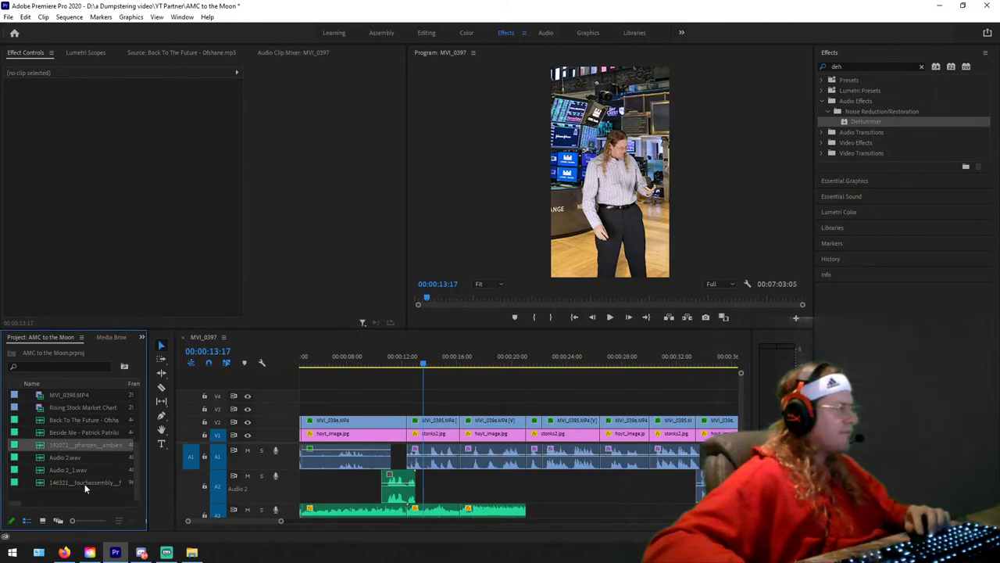
pyautogui.click(84, 484)
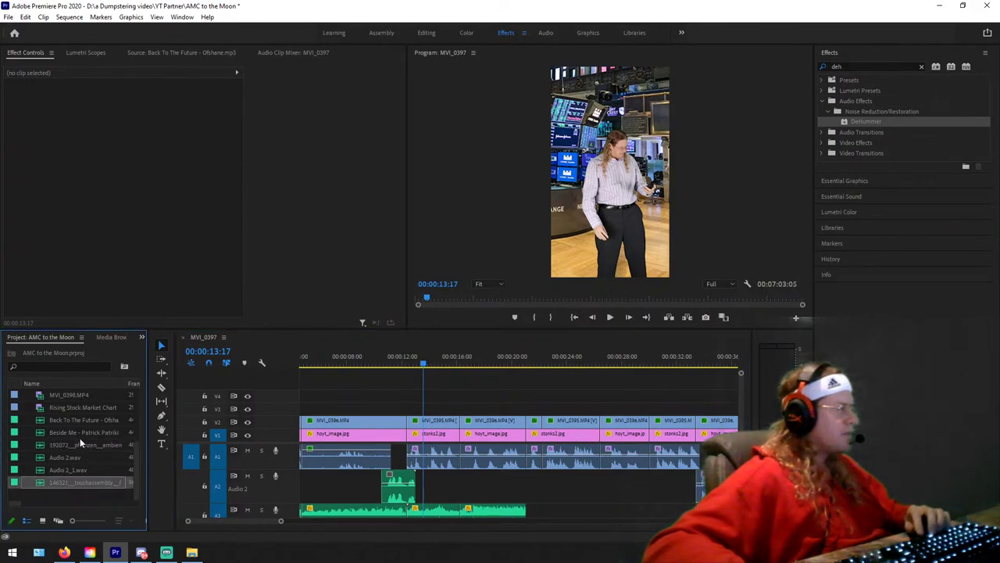
pyautogui.click(81, 484)
pyautogui.doubleClick(81, 481)
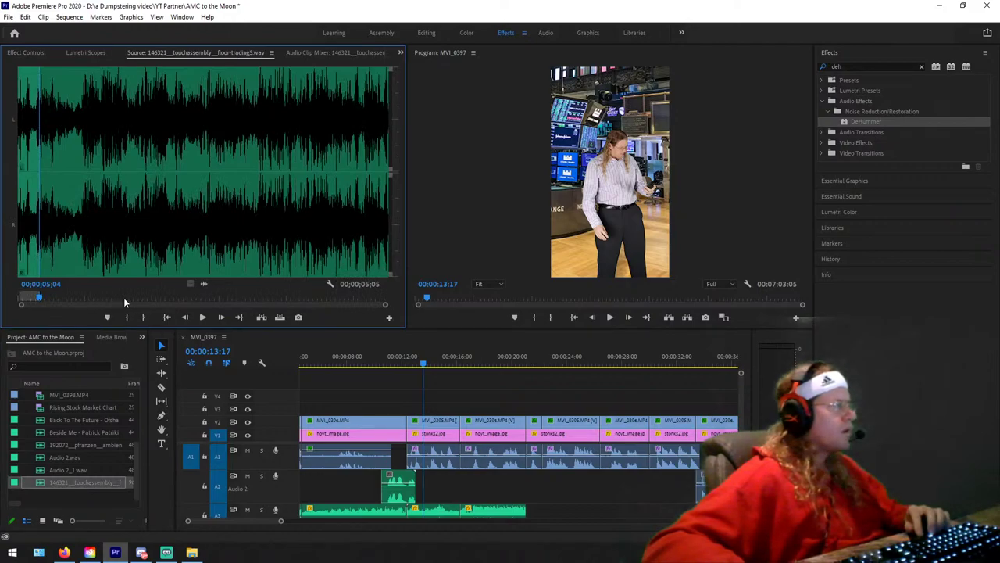
pyautogui.click(59, 286)
pyautogui.click(56, 297)
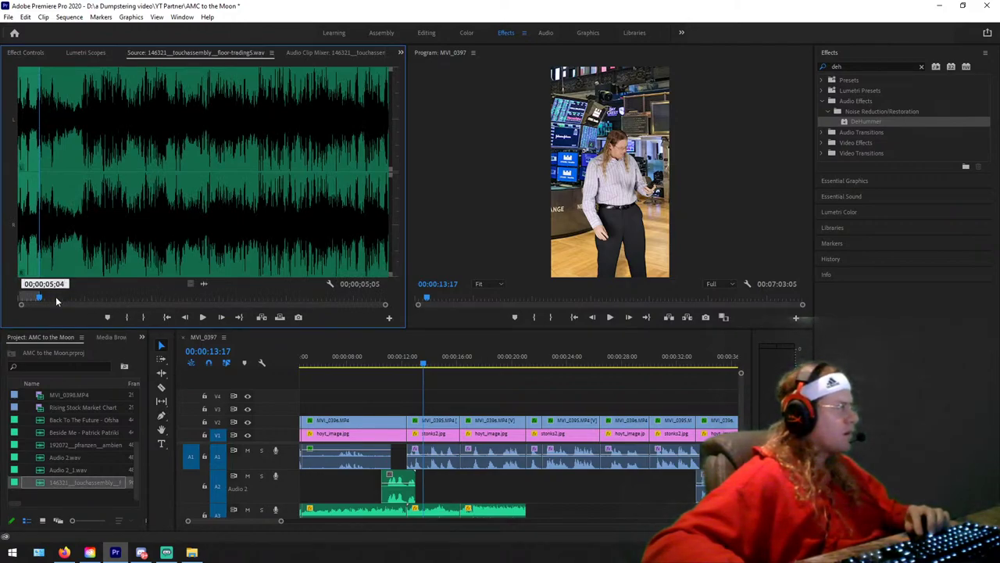
pyautogui.press('space')
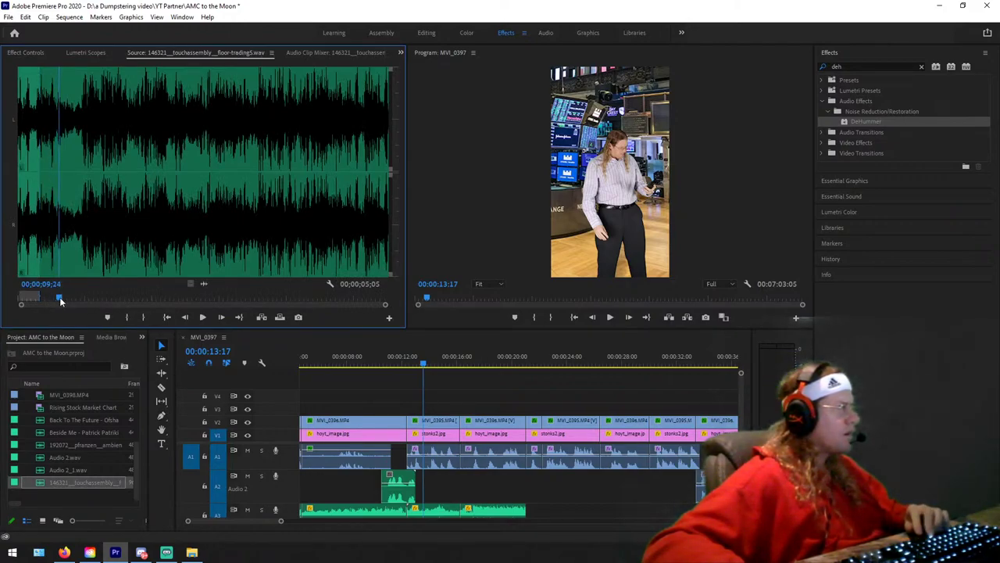
pyautogui.click(57, 297)
# Step: Mark In 09;05 and Out 11;10, place it after the A3 music, and extend its end
pyautogui.click(131, 317)
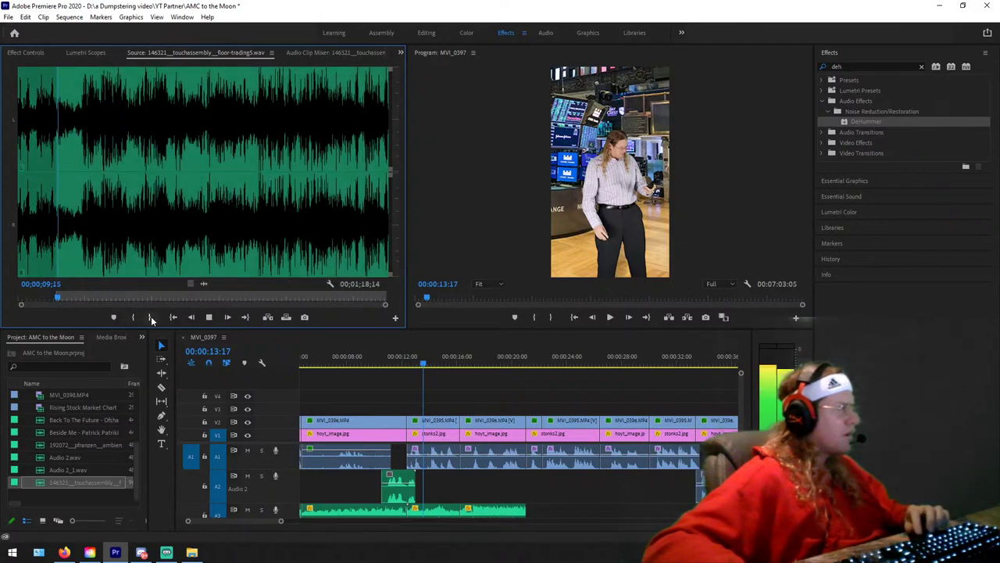
pyautogui.click(151, 319)
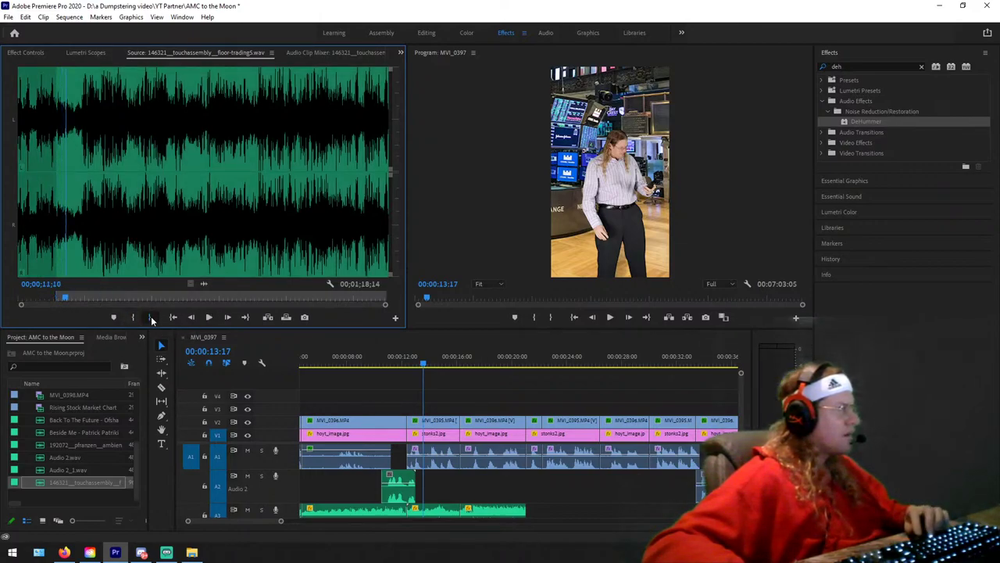
pyautogui.moveTo(449, 426); pyautogui.dragTo(533, 510)
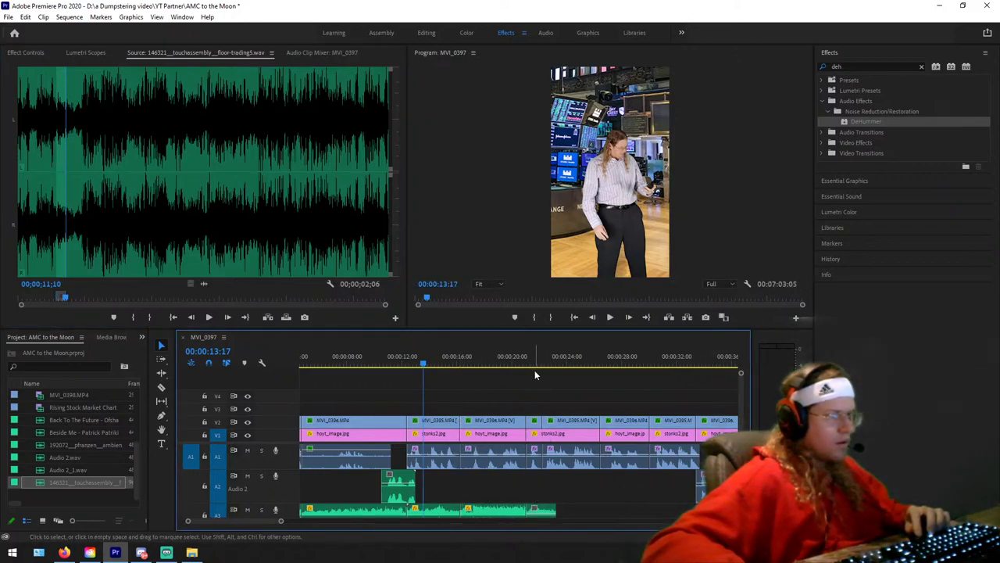
pyautogui.moveTo(538, 357); pyautogui.dragTo(568, 358)
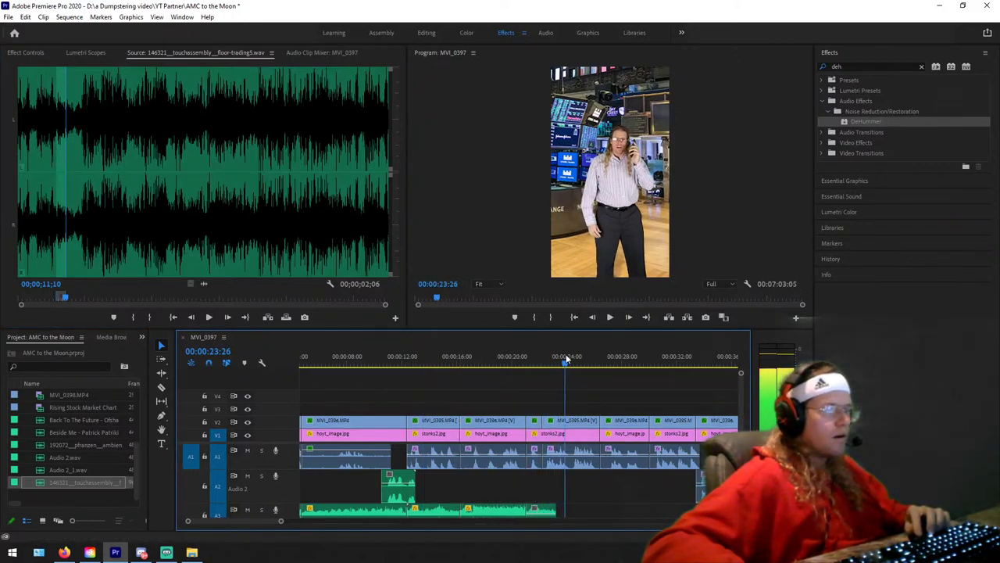
pyautogui.moveTo(554, 509); pyautogui.dragTo(599, 509)
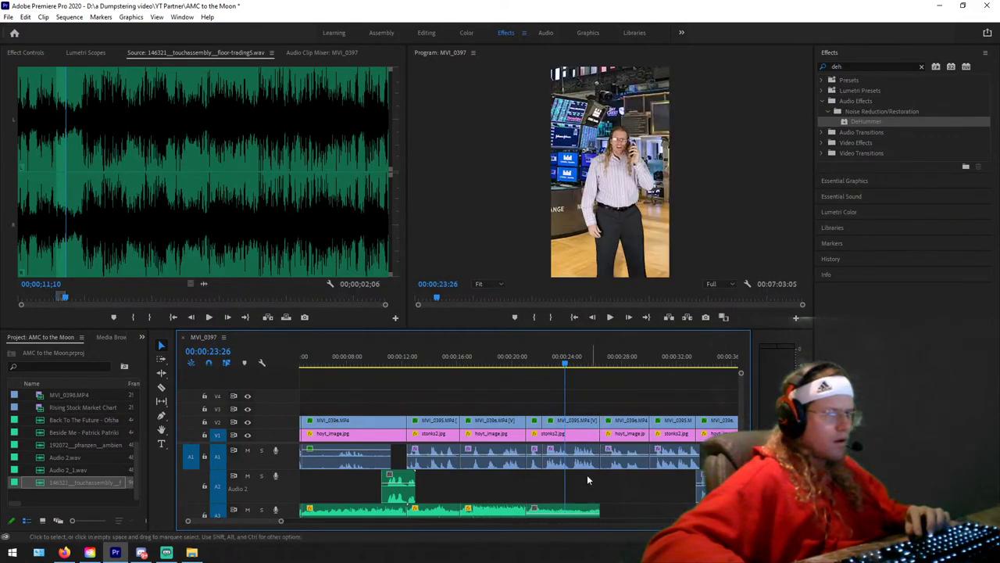
pyautogui.click(448, 513)
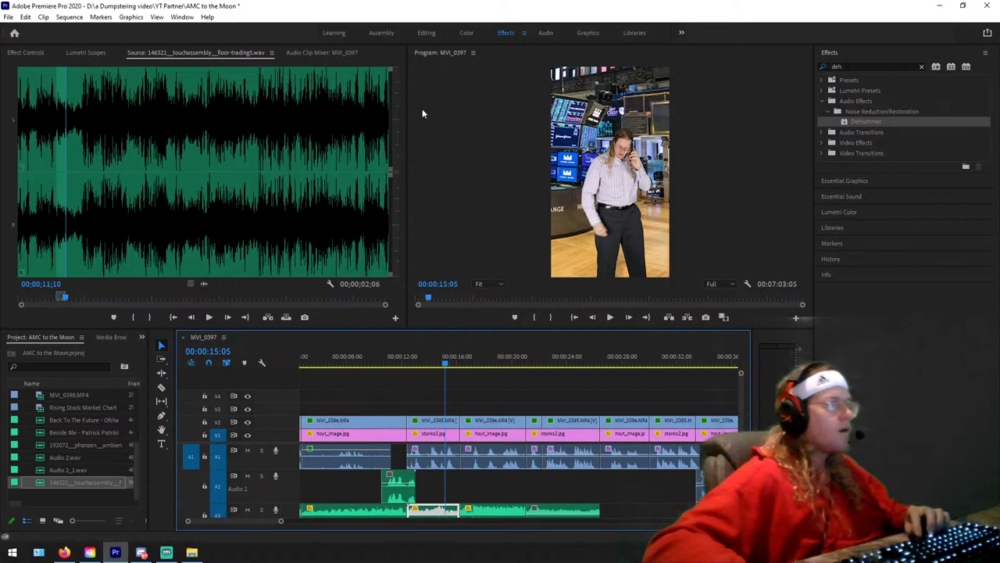
# Step: Set the new A3 floor-trading clip's Volume Level to -12.4 dB in Effect Controls and play it back
pyautogui.click(26, 52)
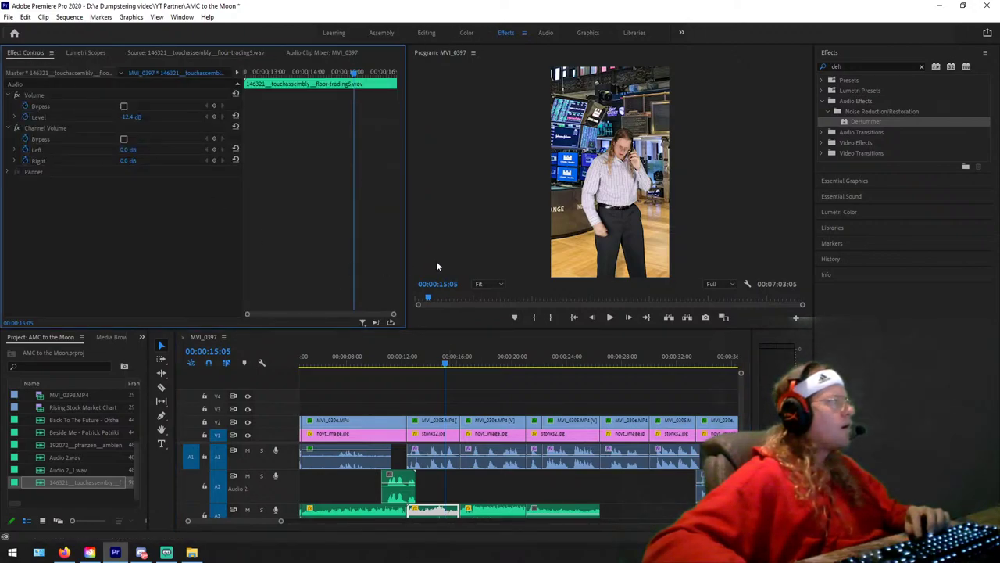
pyautogui.click(539, 512)
pyautogui.click(119, 116)
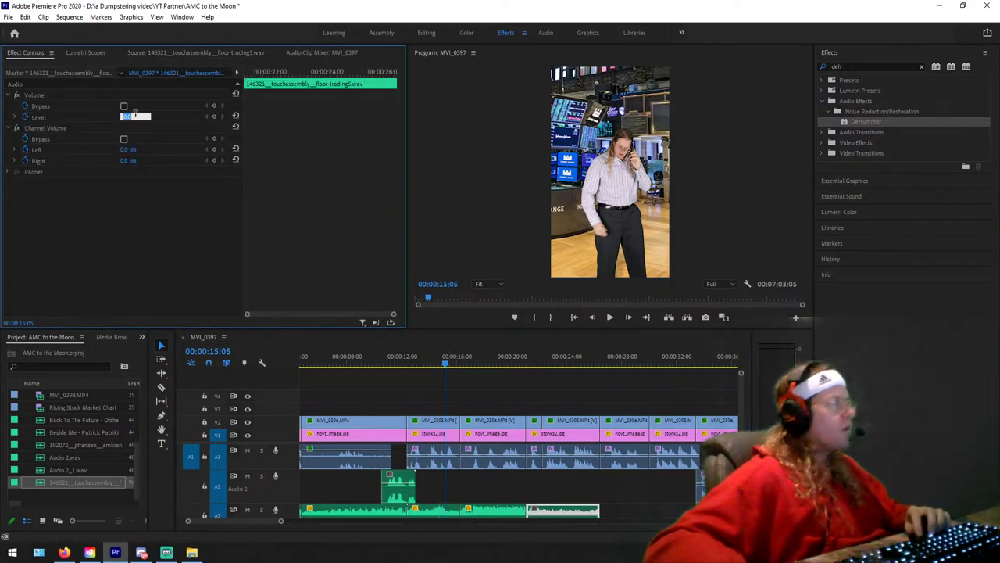
pyautogui.write('-12.4')
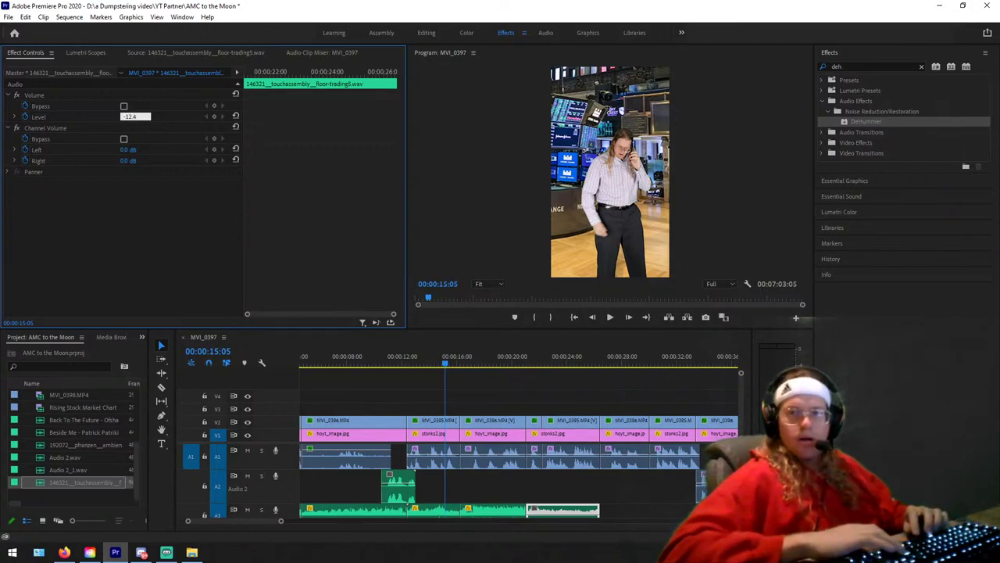
pyautogui.press('Return')
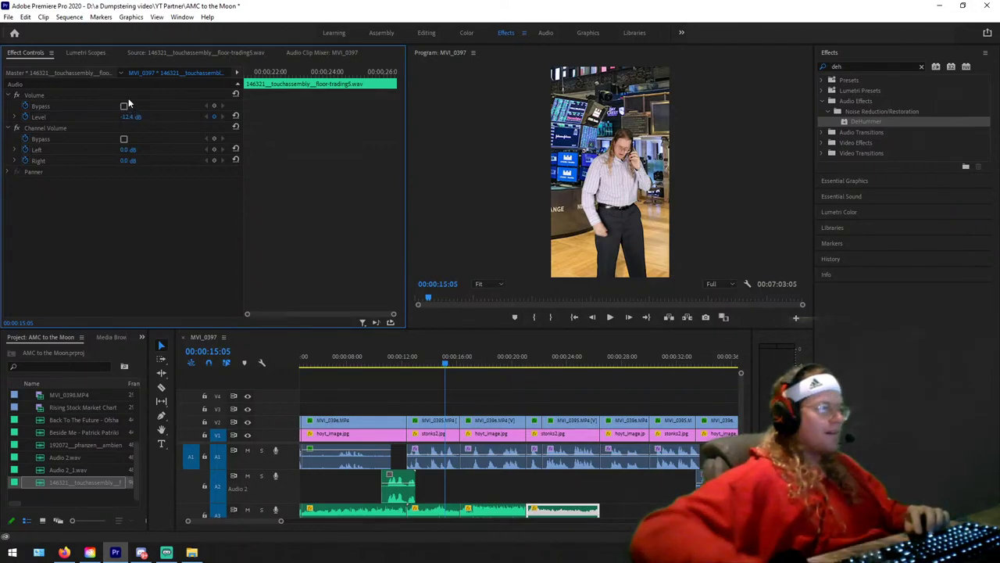
pyautogui.press('space')
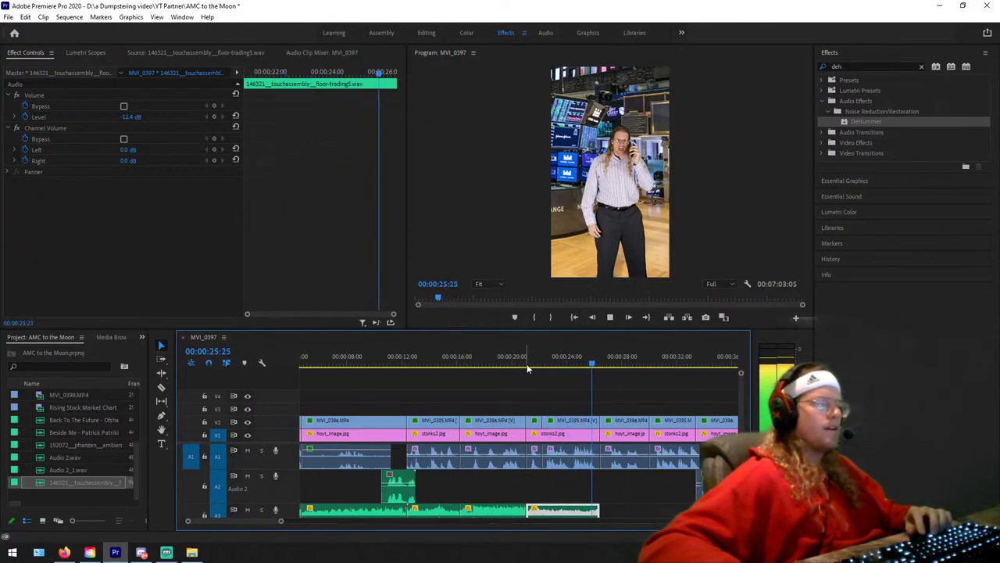
pyautogui.press('space')
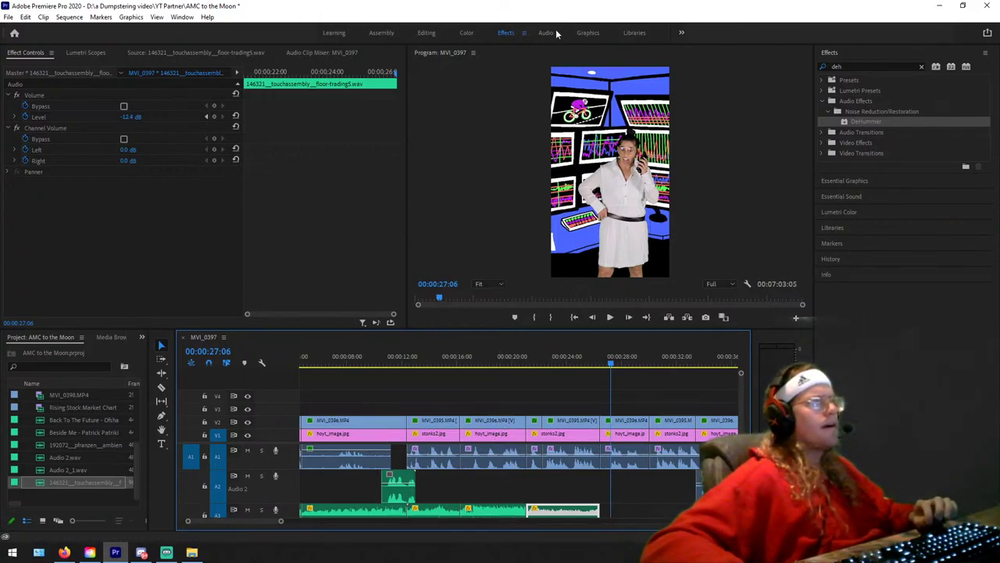
pyautogui.scroll(-4, 515, 403)
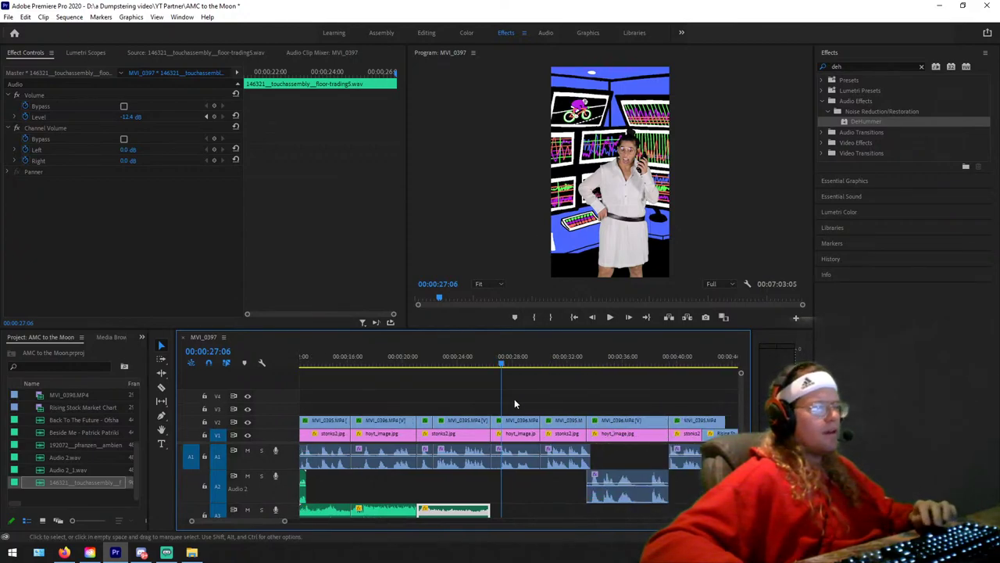
# Step: Lengthen the A3 music clip to 12:20, razor it twice, and delete the middle piece
pyautogui.moveTo(506, 359); pyautogui.dragTo(543, 367)
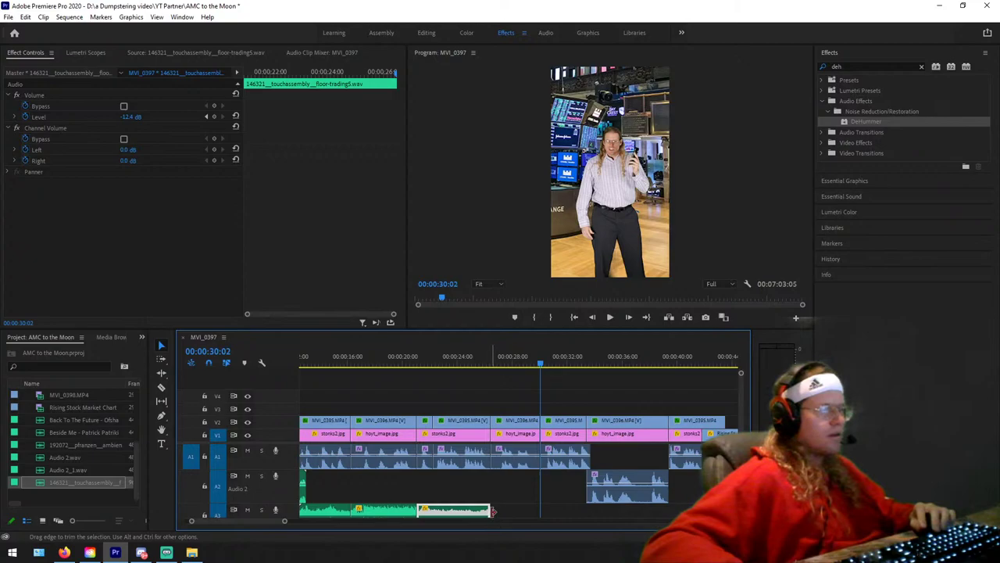
pyautogui.moveTo(489, 510); pyautogui.dragTo(585, 510)
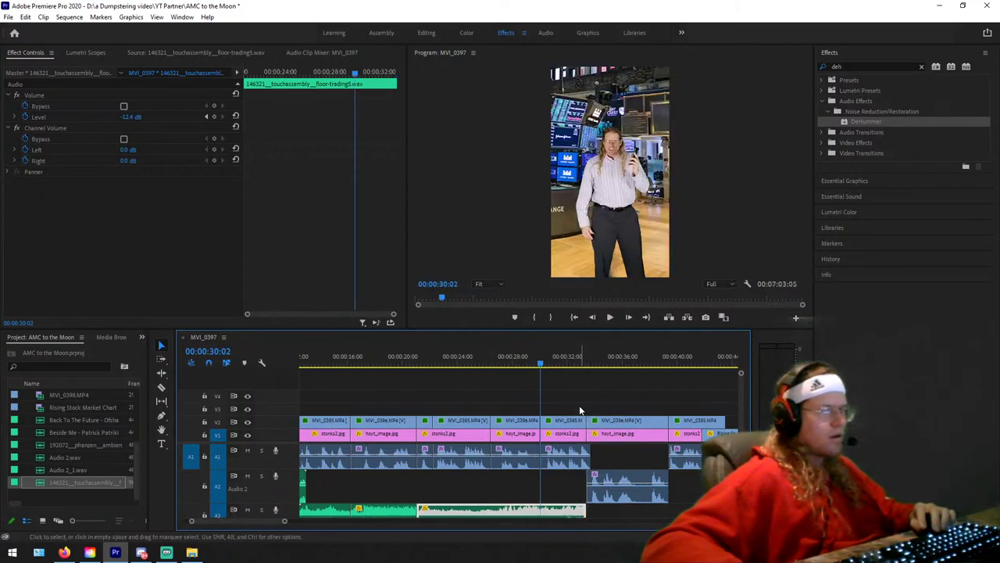
pyautogui.moveTo(544, 373); pyautogui.dragTo(513, 366)
pyautogui.press('c')
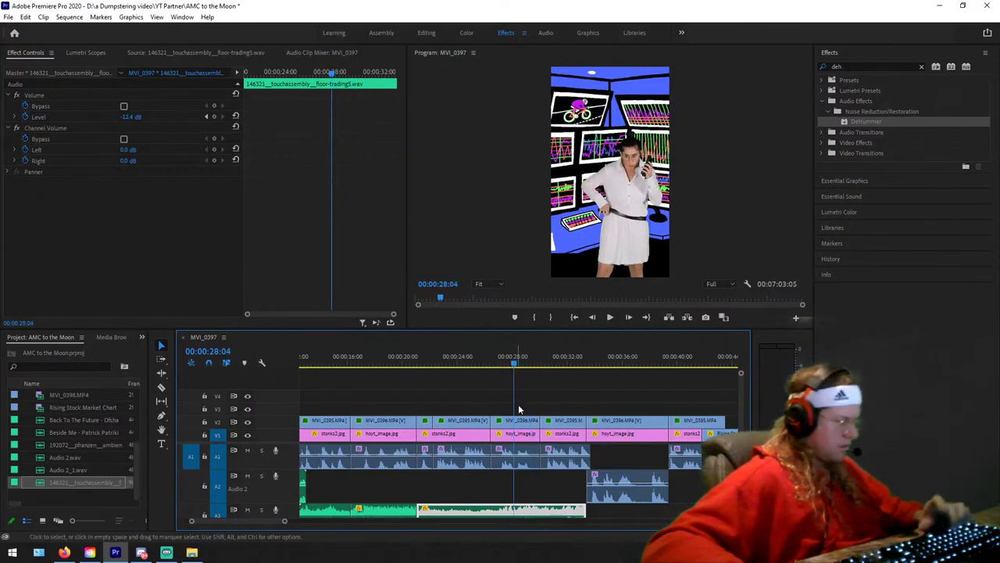
pyautogui.click(493, 511)
pyautogui.click(539, 510)
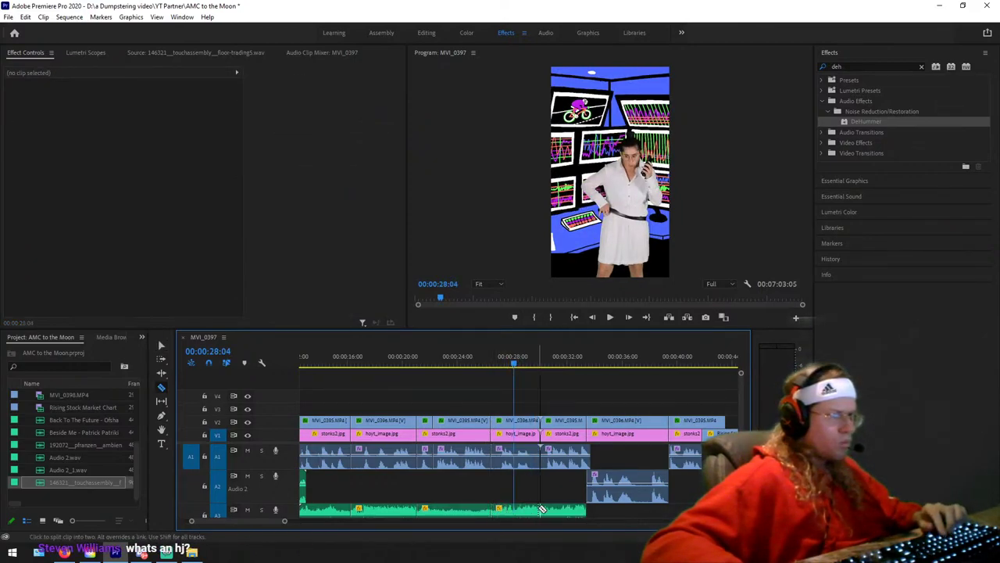
pyautogui.press('v')
pyautogui.click(519, 510)
pyautogui.press('Delete')
# Step: Play back the edited section from 24 seconds and select the A1 dialogue clip
pyautogui.click(461, 362)
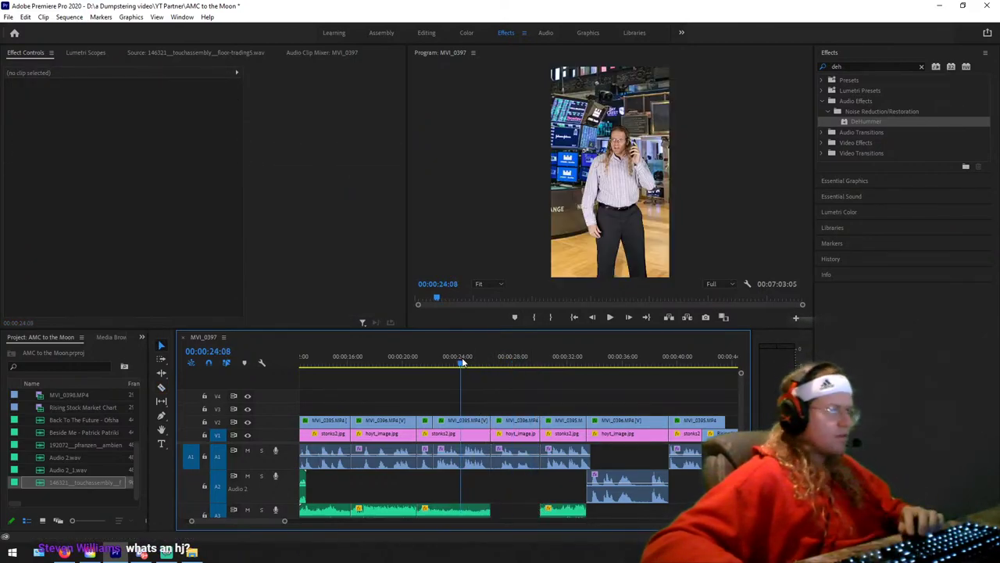
pyautogui.press('space')
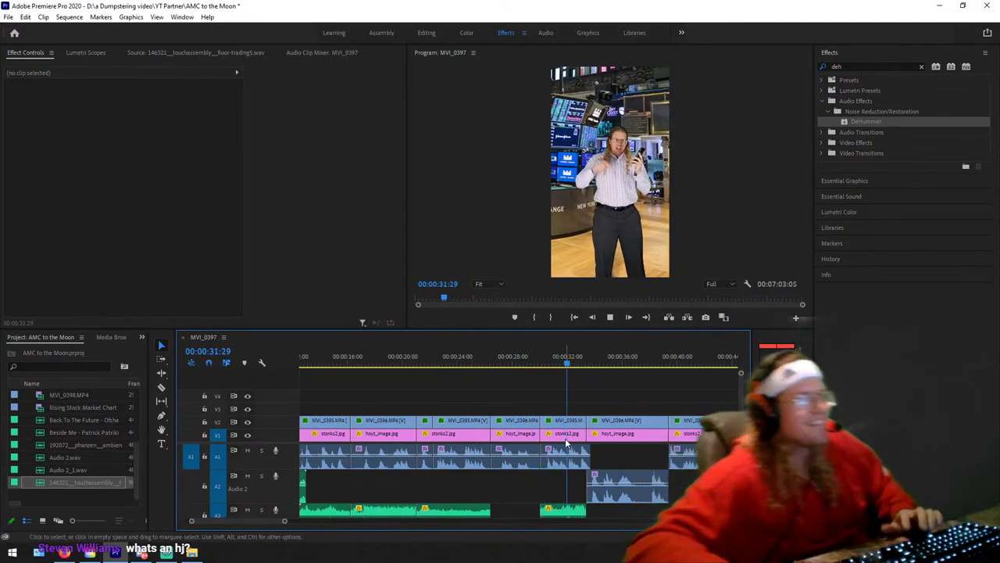
pyautogui.press('space')
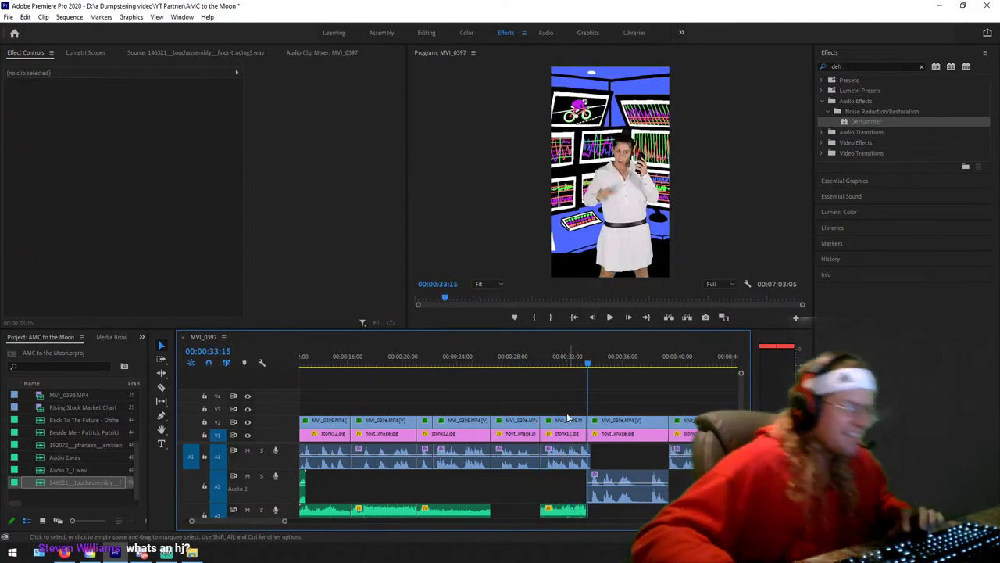
pyautogui.moveTo(559, 353); pyautogui.dragTo(563, 356)
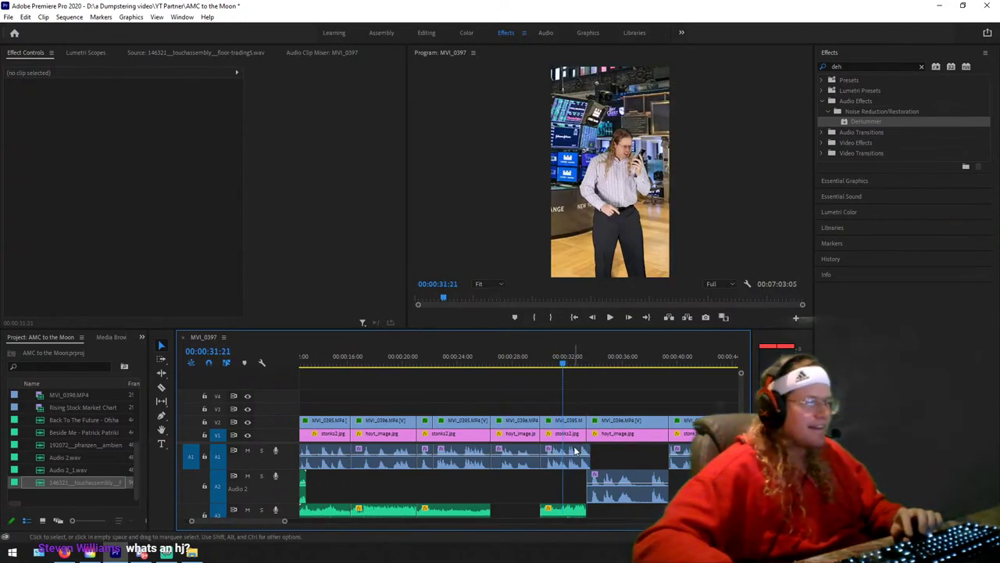
pyautogui.click(575, 450)
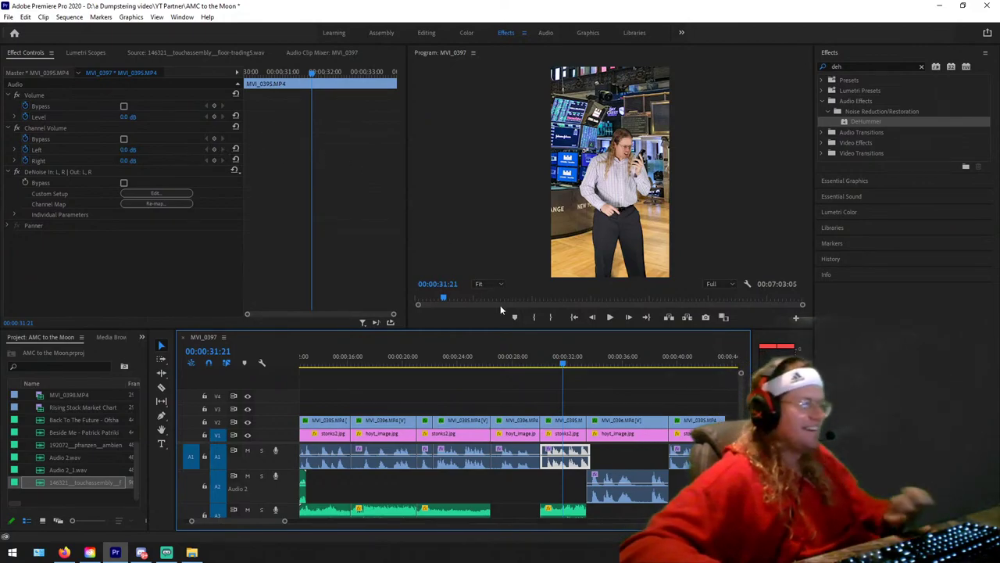
# Step: Play back the sequence from about 00:00:07 to 00:00:14 to compare dialogue levels
pyautogui.click(386, 359)
pyautogui.press('space')
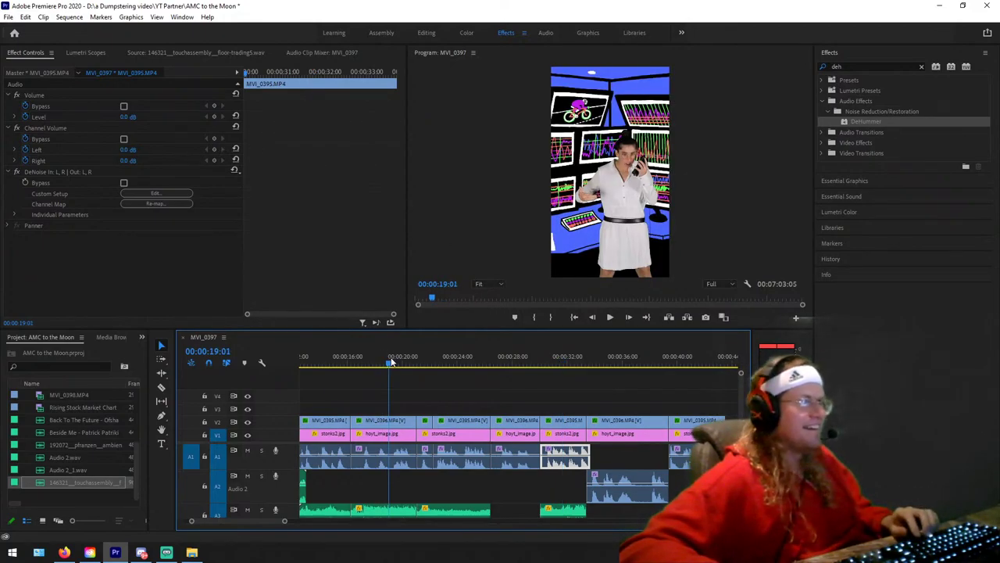
pyautogui.press('space')
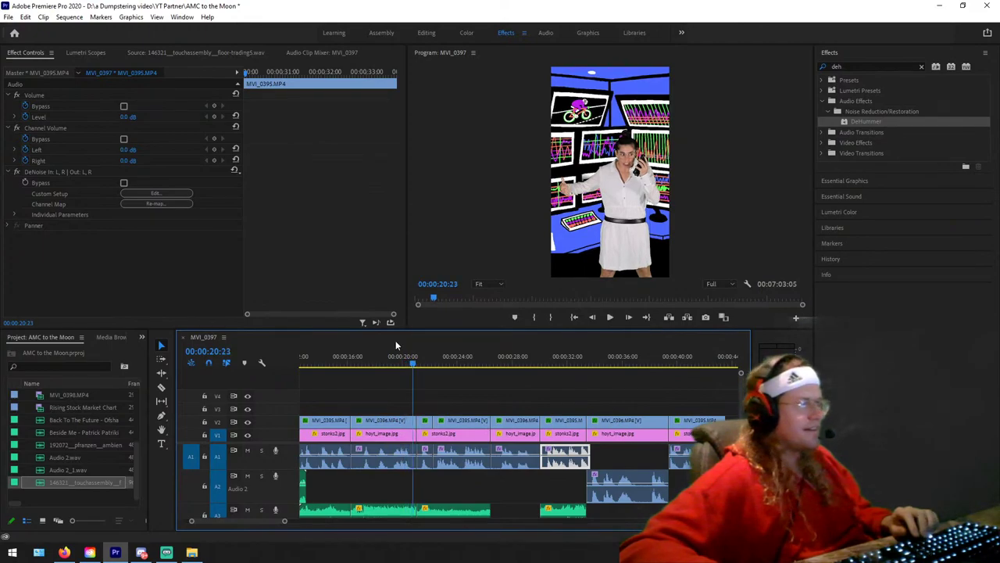
pyautogui.scroll(5, 375, 373)
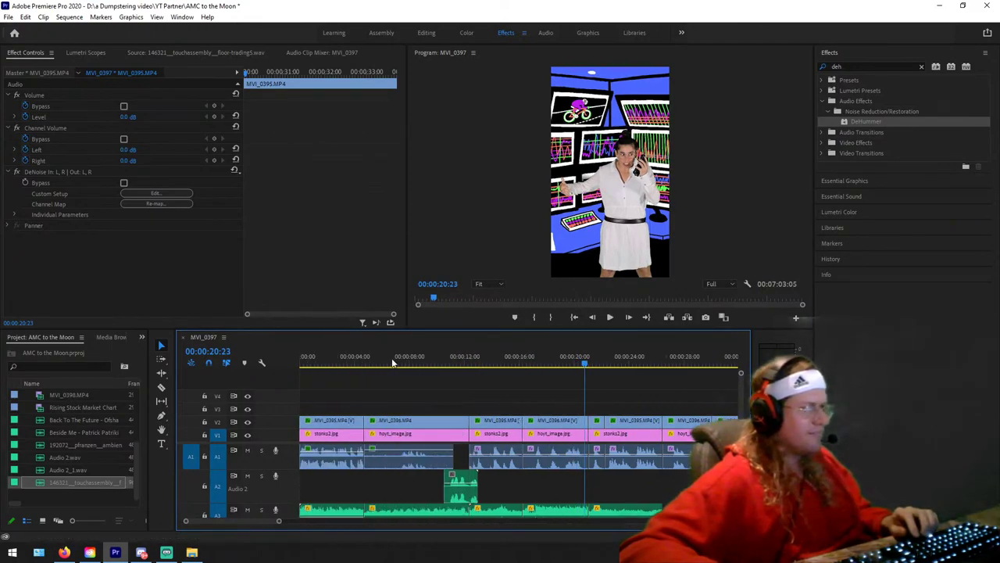
pyautogui.moveTo(342, 361); pyautogui.dragTo(402, 361)
pyautogui.press('space')
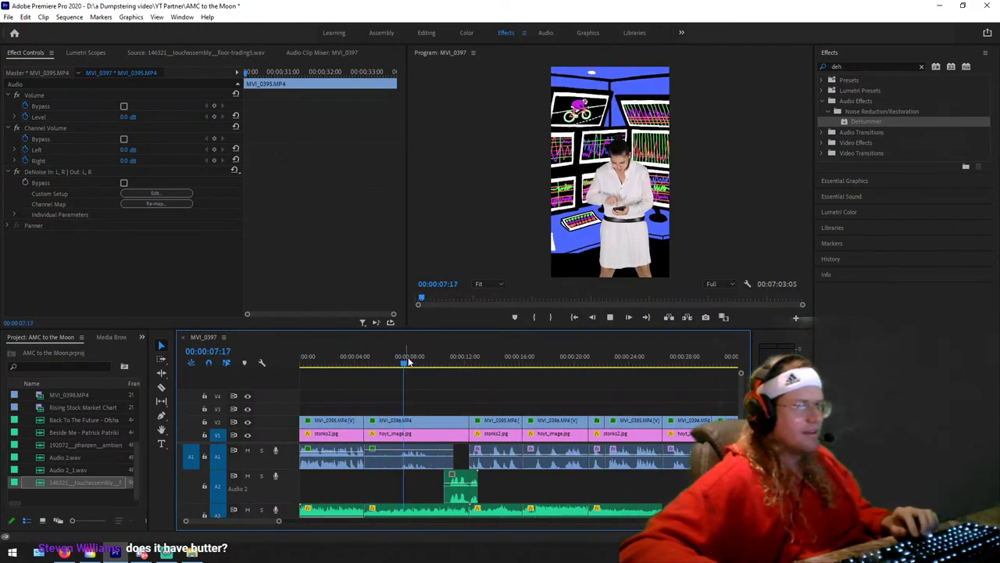
pyautogui.click(495, 359)
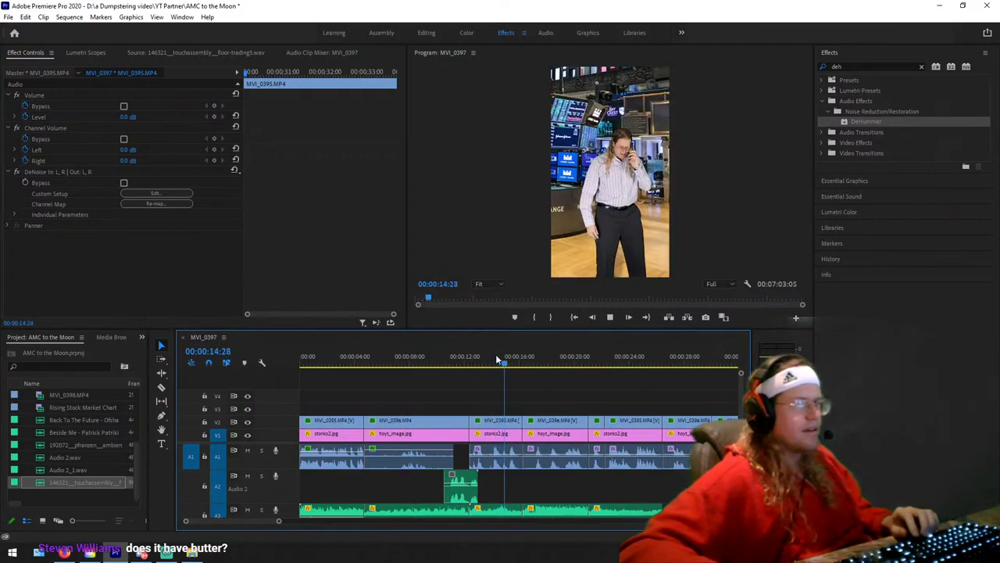
pyautogui.press('space')
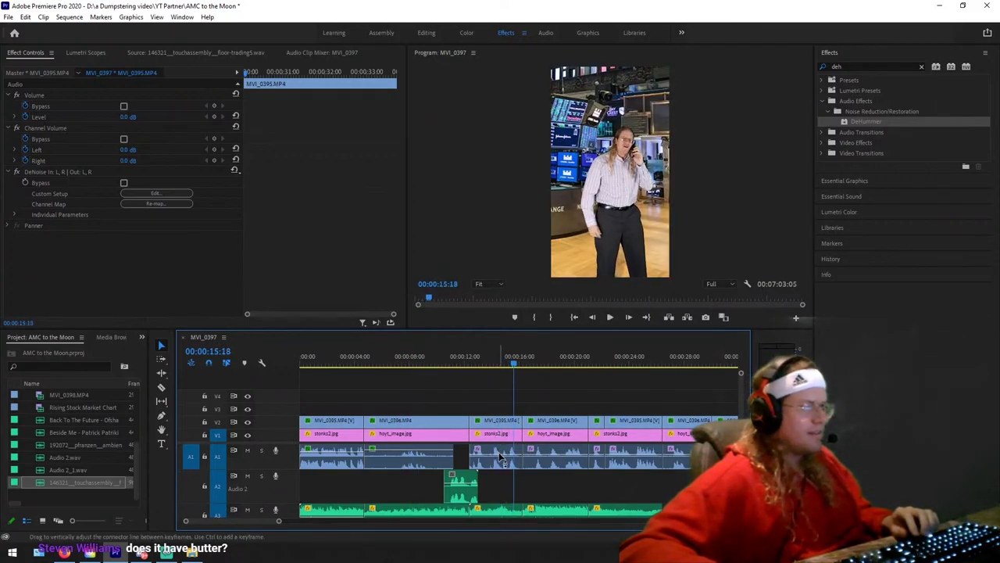
# Step: Set the second MVI_0395 clip's Volume Level to 5.4 dB and delete its Level keyframes
pyautogui.click(336, 455)
pyautogui.scroll(-10, 299, 226)
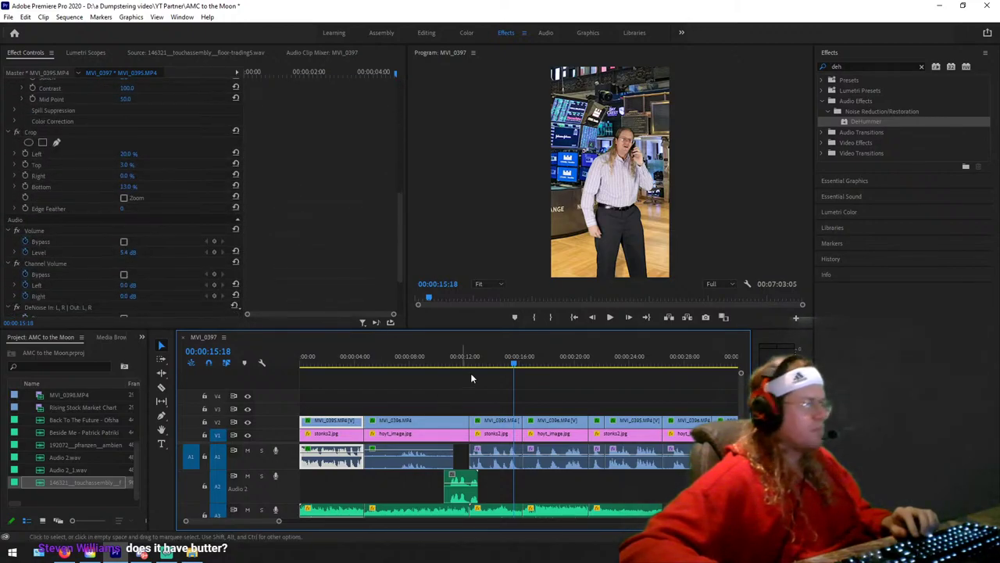
pyautogui.click(500, 361)
pyautogui.click(496, 457)
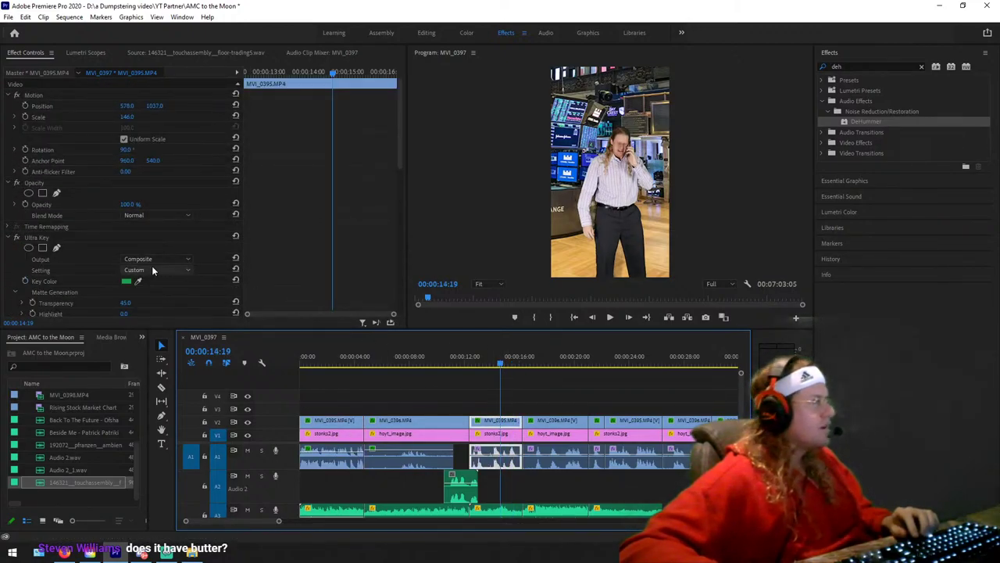
pyautogui.scroll(-10, 152, 274)
pyautogui.click(130, 293)
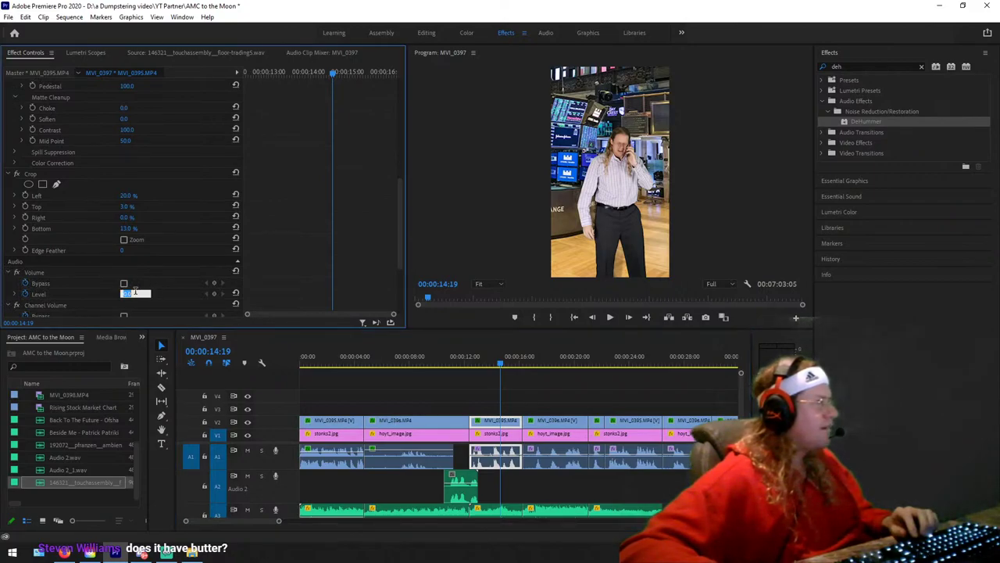
pyautogui.write('53.')
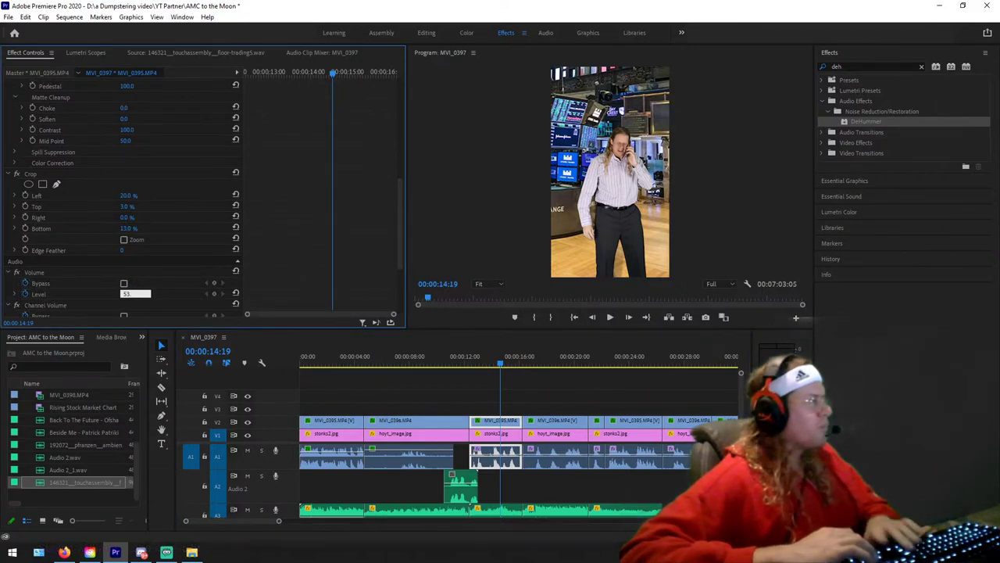
pyautogui.press('Return')
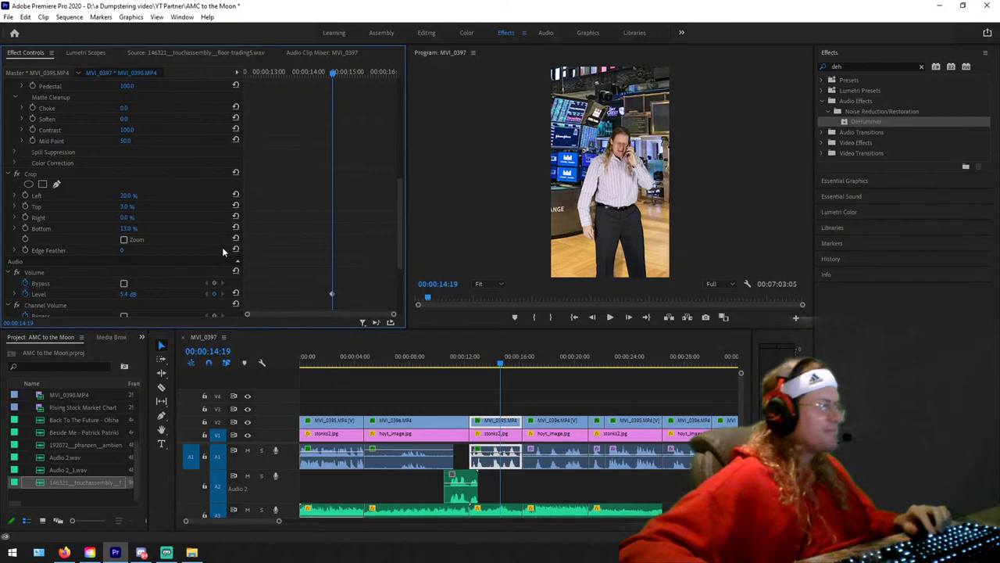
pyautogui.click(25, 293)
pyautogui.click(521, 289)
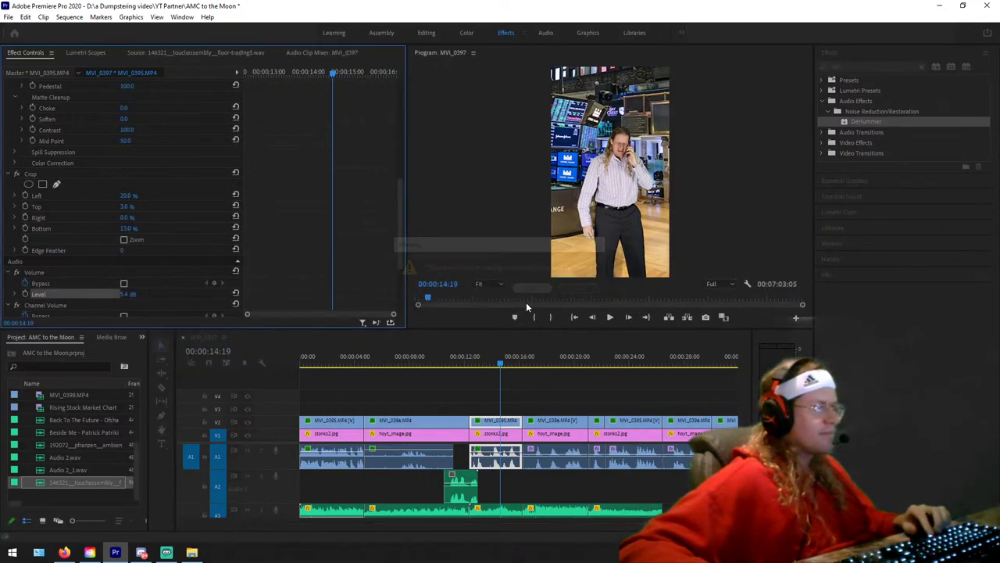
# Step: Replay from about 00:00:12 to compare the new level against Audio 2_1.wav on A2
pyautogui.click(479, 364)
pyautogui.press('space')
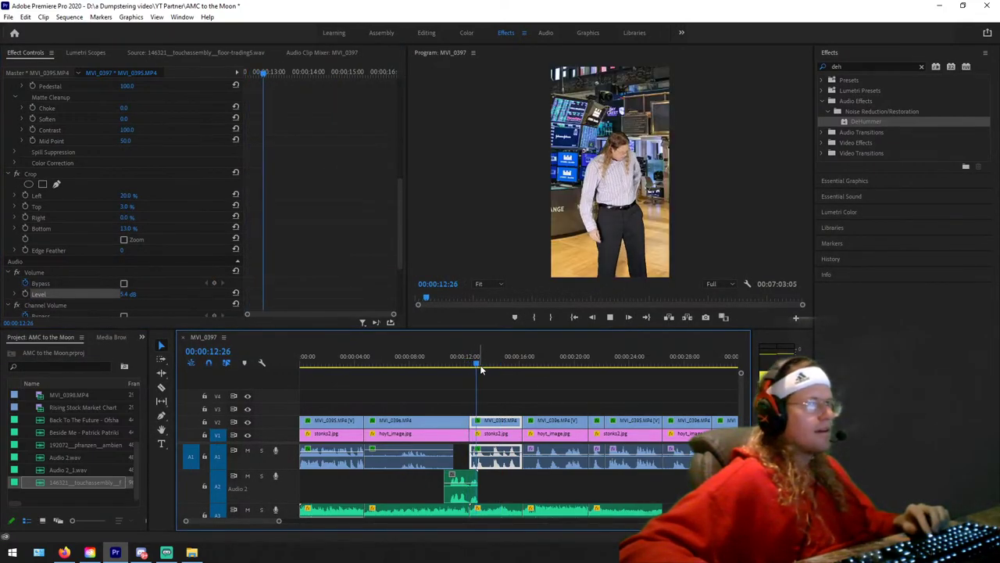
pyautogui.press('space')
pyautogui.click(461, 485)
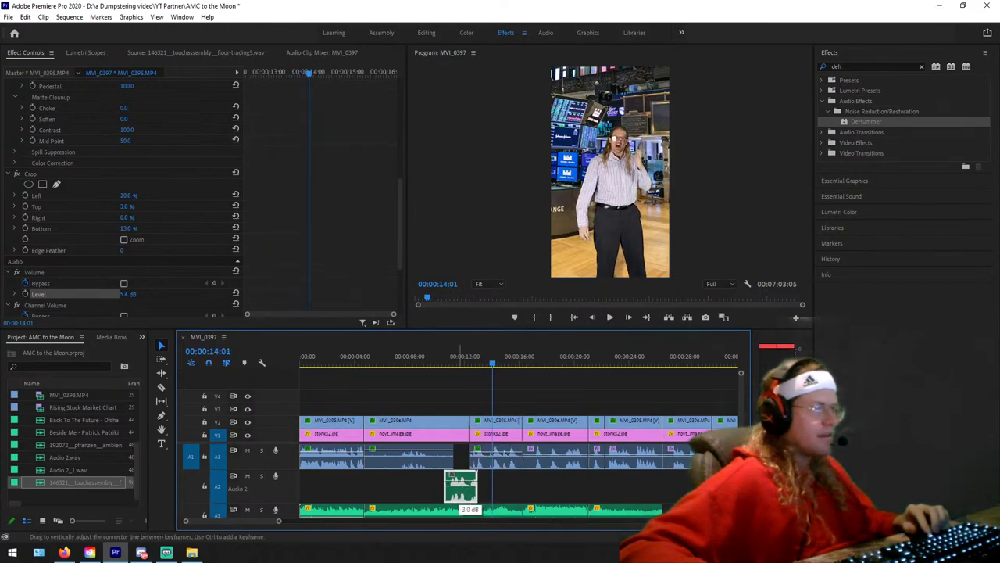
pyautogui.click(441, 362)
pyautogui.press('space')
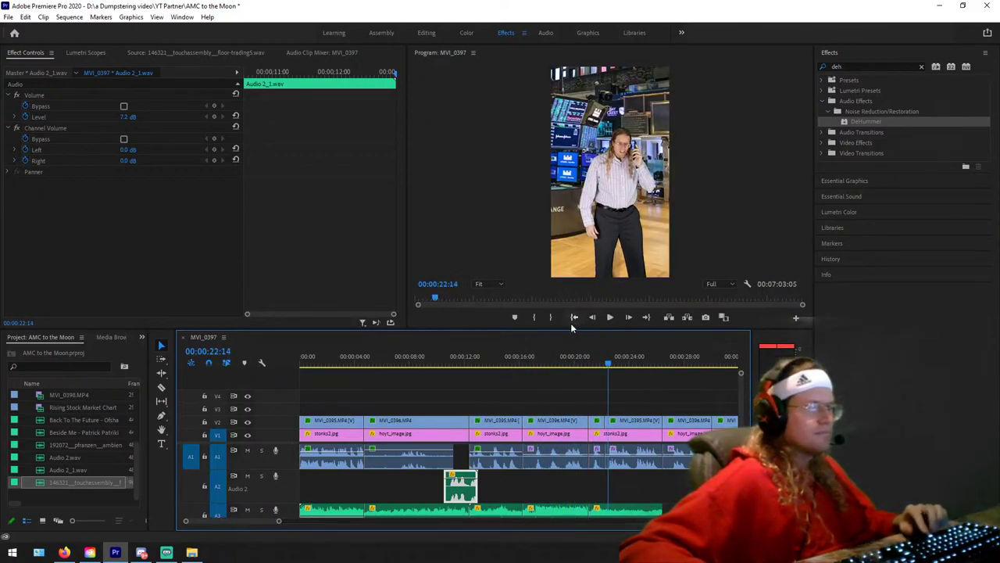
pyautogui.moveTo(551, 331); pyautogui.dragTo(551, 341)
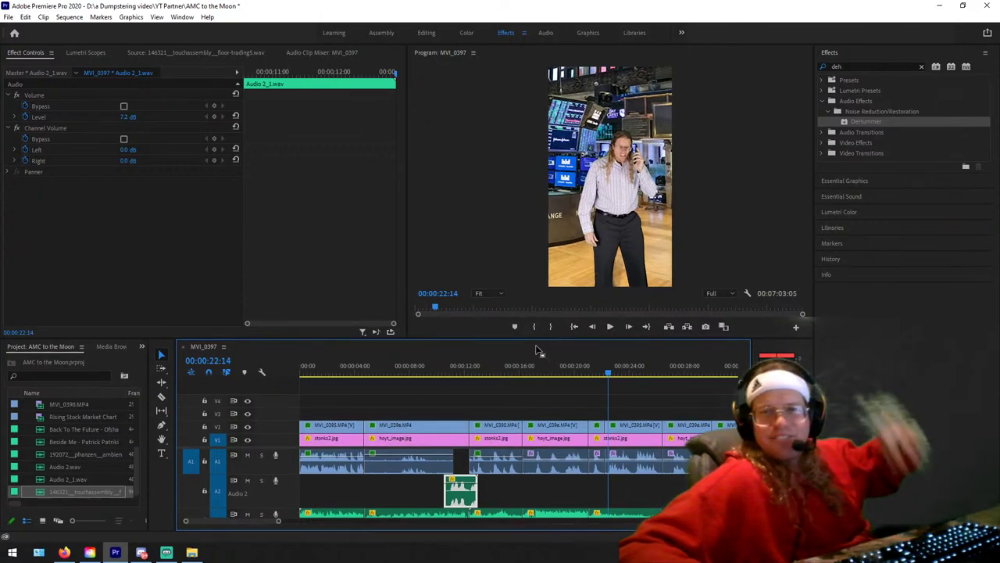
pyautogui.moveTo(519, 375); pyautogui.dragTo(565, 373)
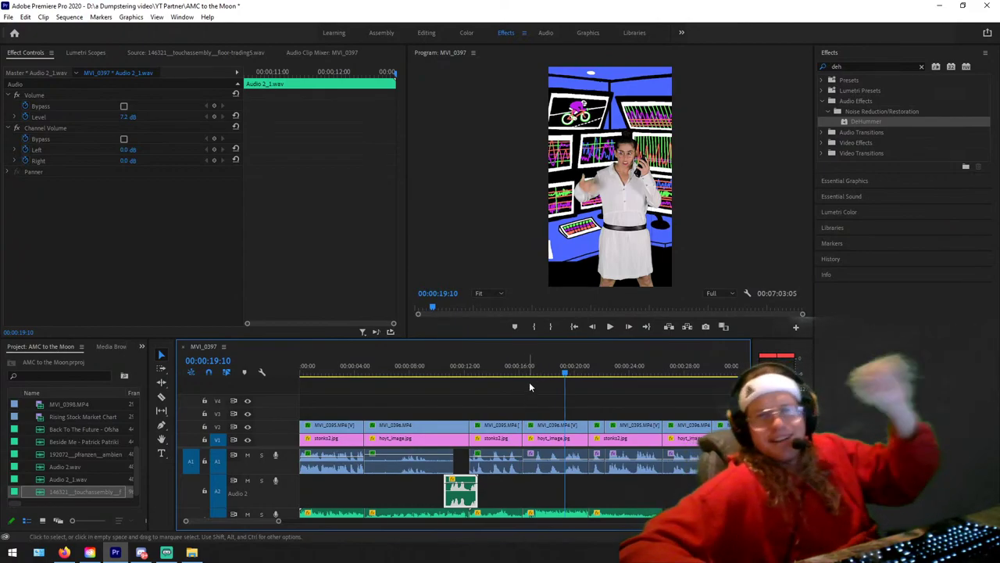
pyautogui.click(9, 19)
pyautogui.click(28, 158)
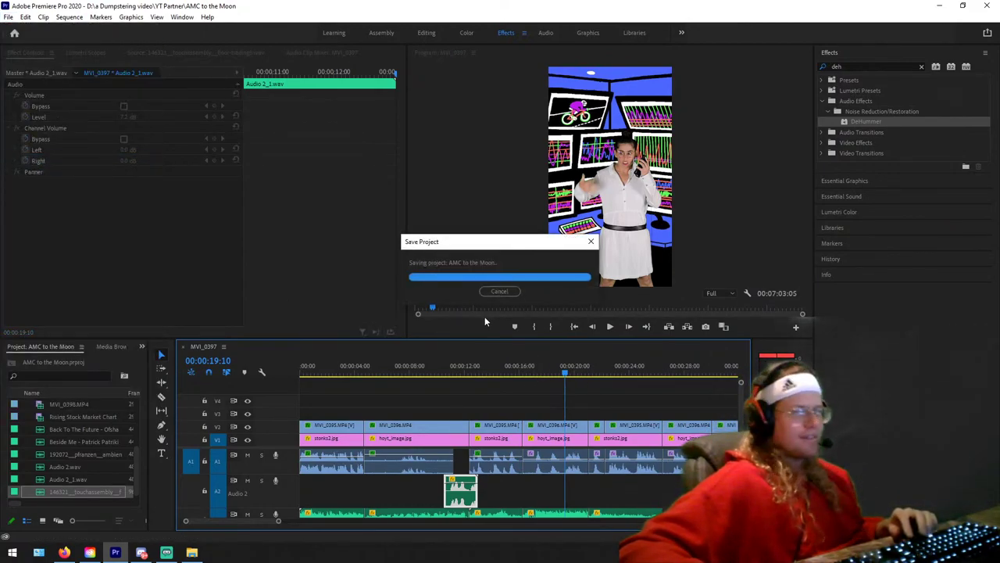
pyautogui.press('space')
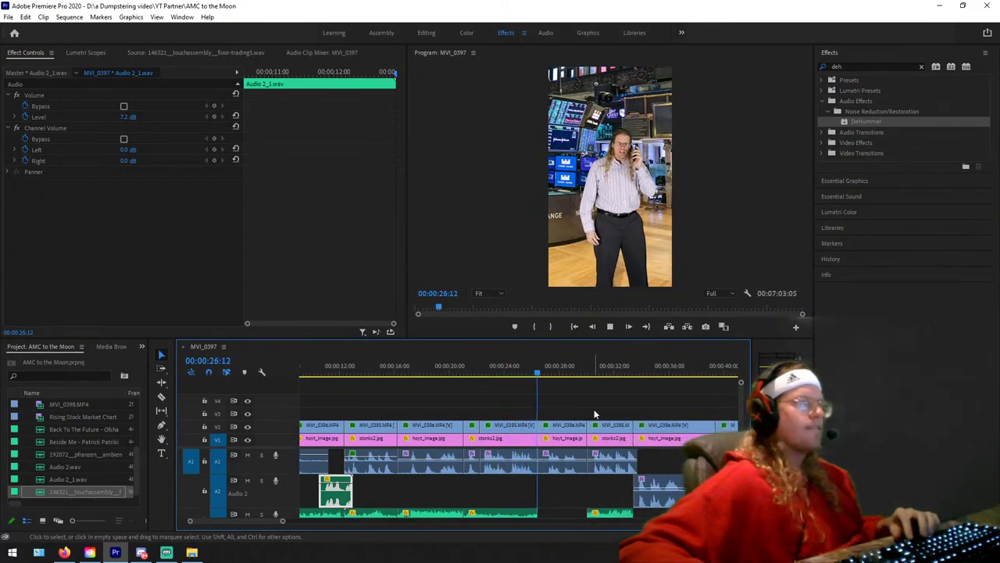
pyautogui.press('space')
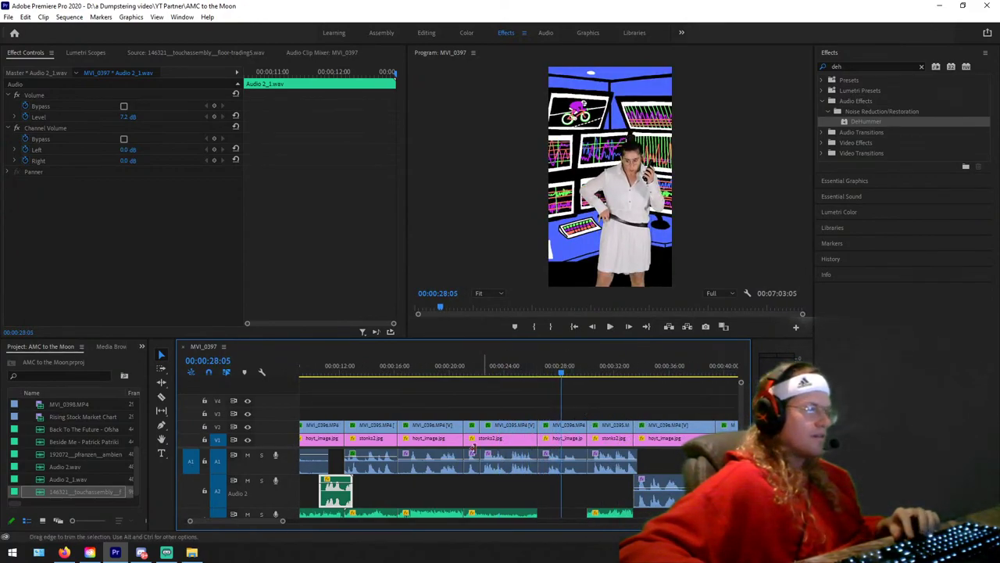
pyautogui.click(504, 367)
pyautogui.press('space')
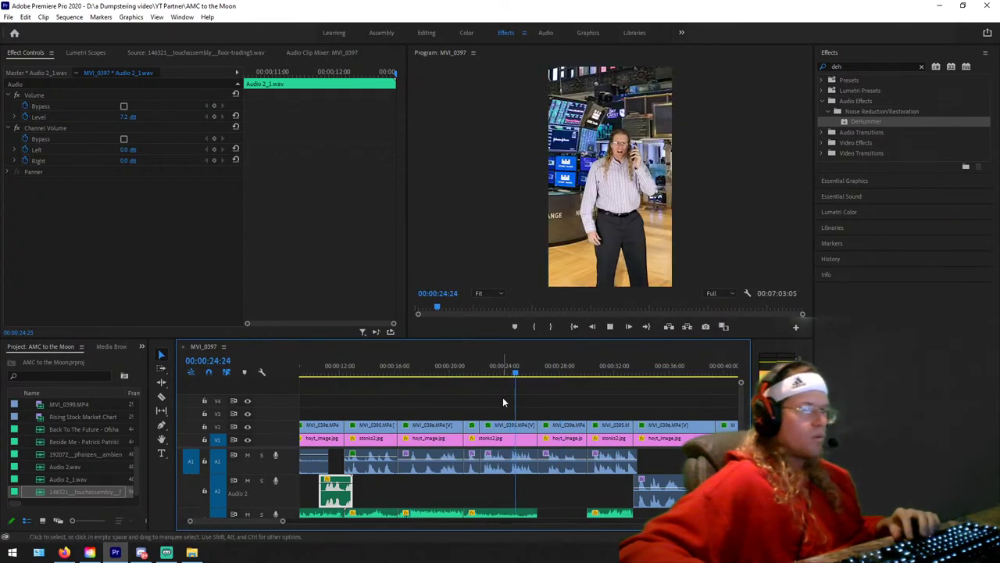
pyautogui.moveTo(471, 374); pyautogui.dragTo(377, 366)
pyautogui.press('space')
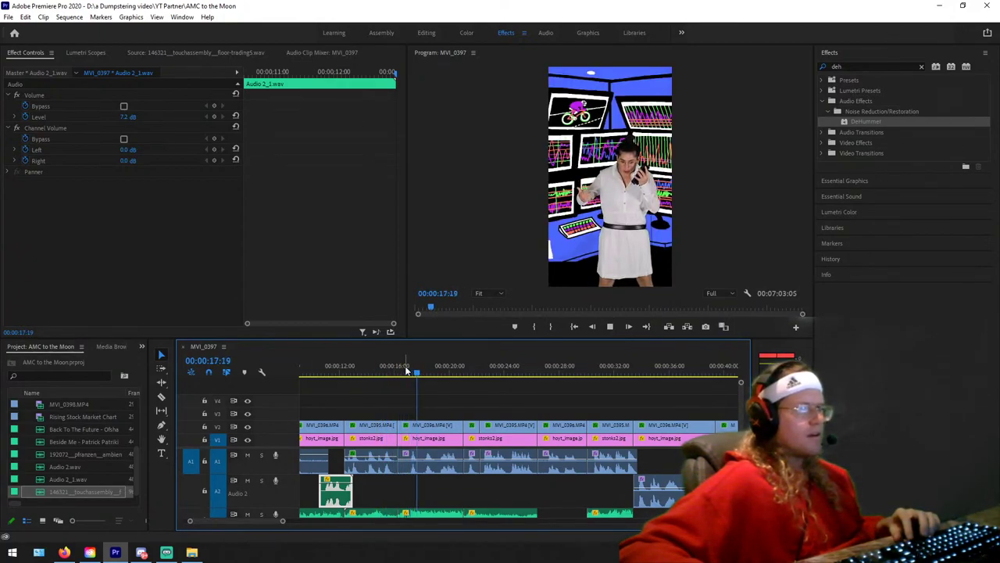
pyautogui.press('space')
pyautogui.scroll(2, 357, 458)
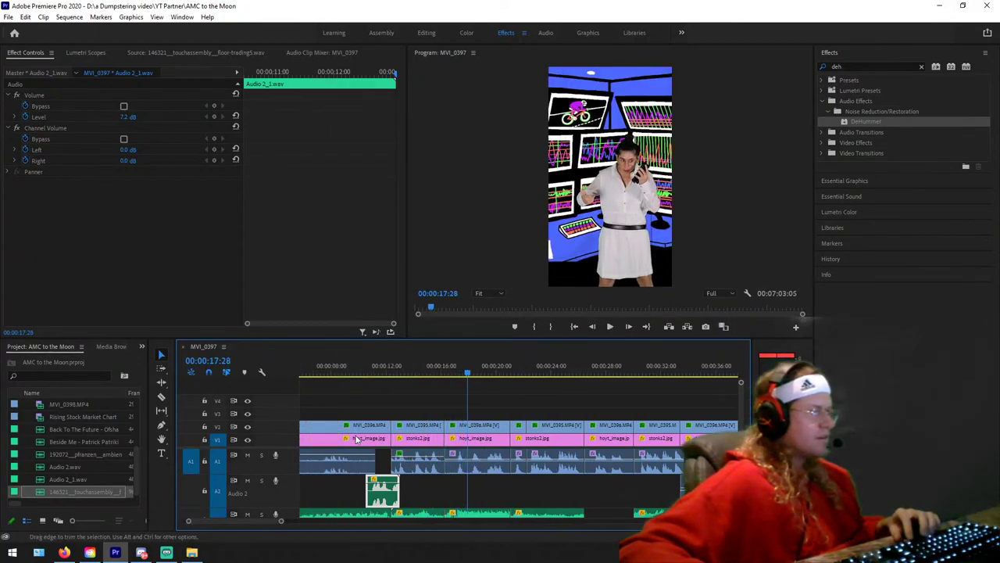
pyautogui.click(381, 368)
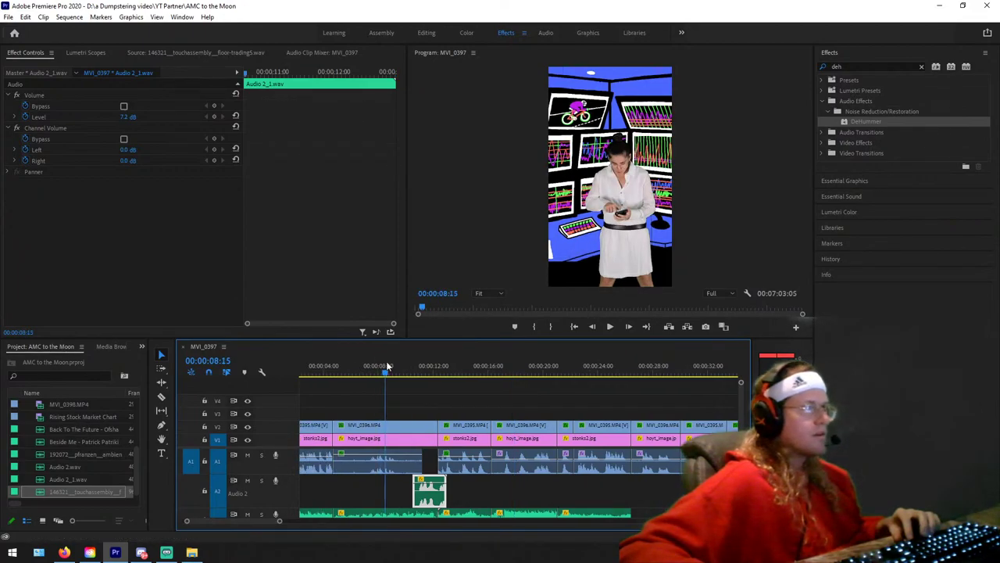
# Step: Review the sequence from about 16 to 21 seconds, checking the MVI_0396 and short clips
pyautogui.moveTo(388, 365); pyautogui.dragTo(530, 367)
pyautogui.click(520, 464)
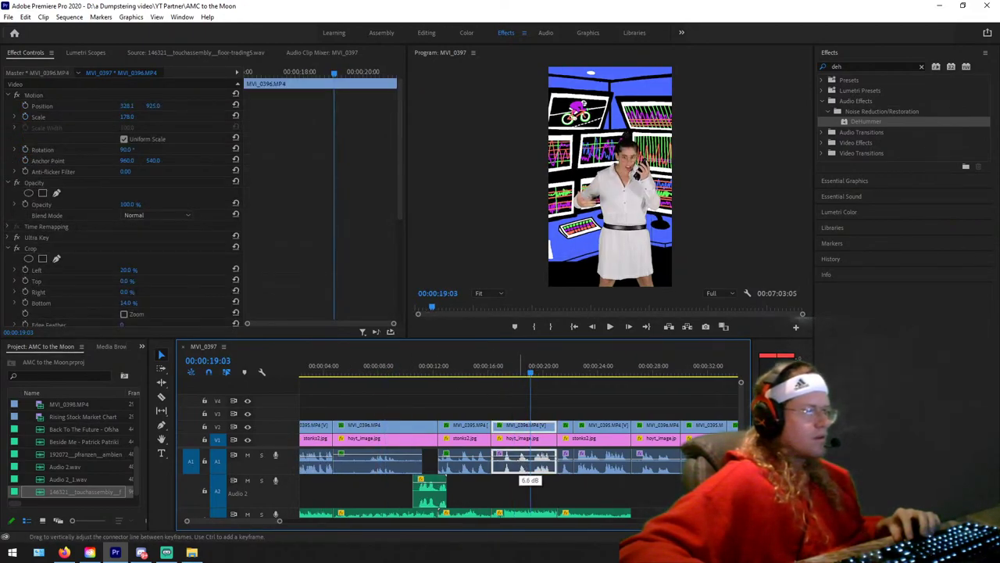
pyautogui.click(494, 365)
pyautogui.press('space')
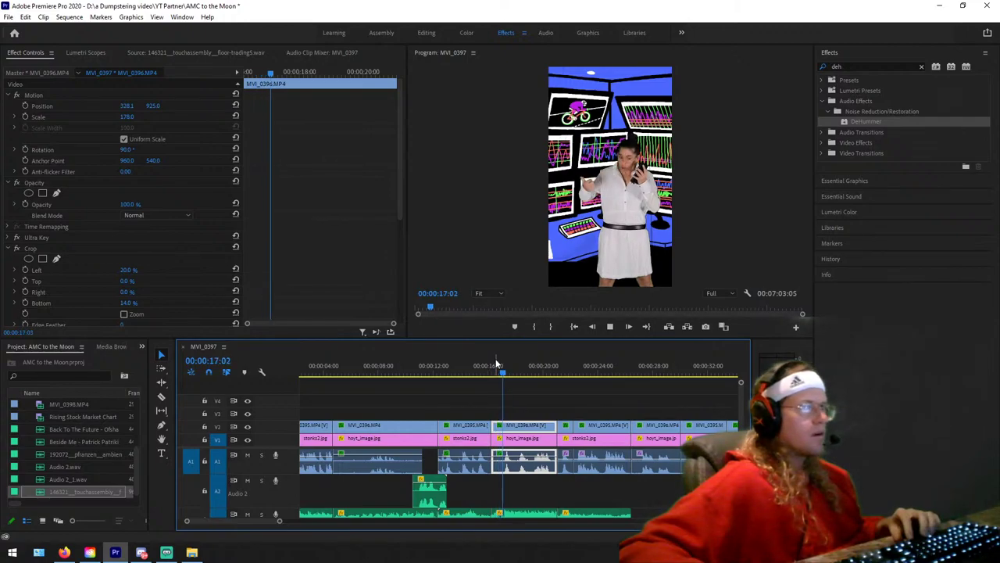
pyautogui.press('space')
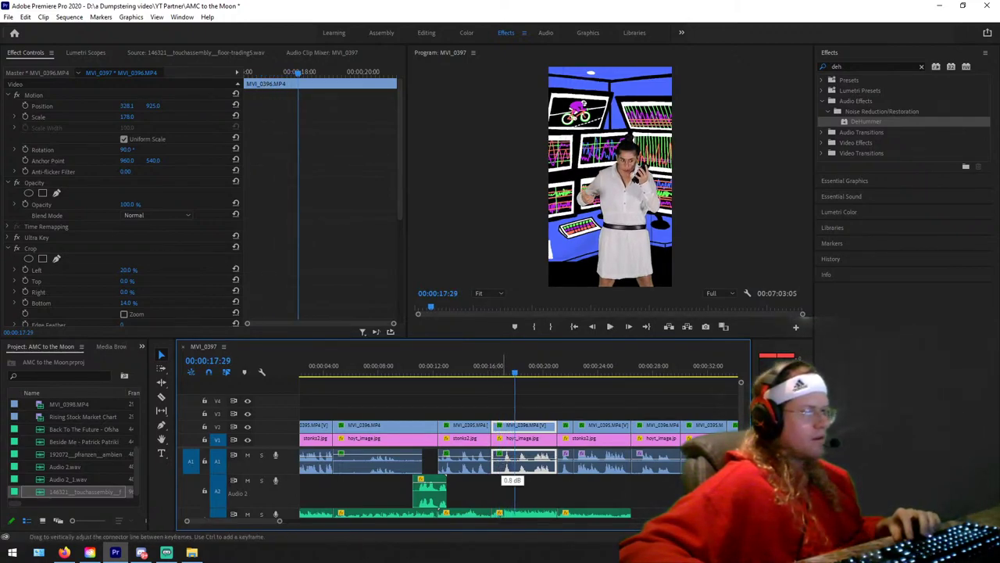
pyautogui.click(498, 370)
pyautogui.press('space')
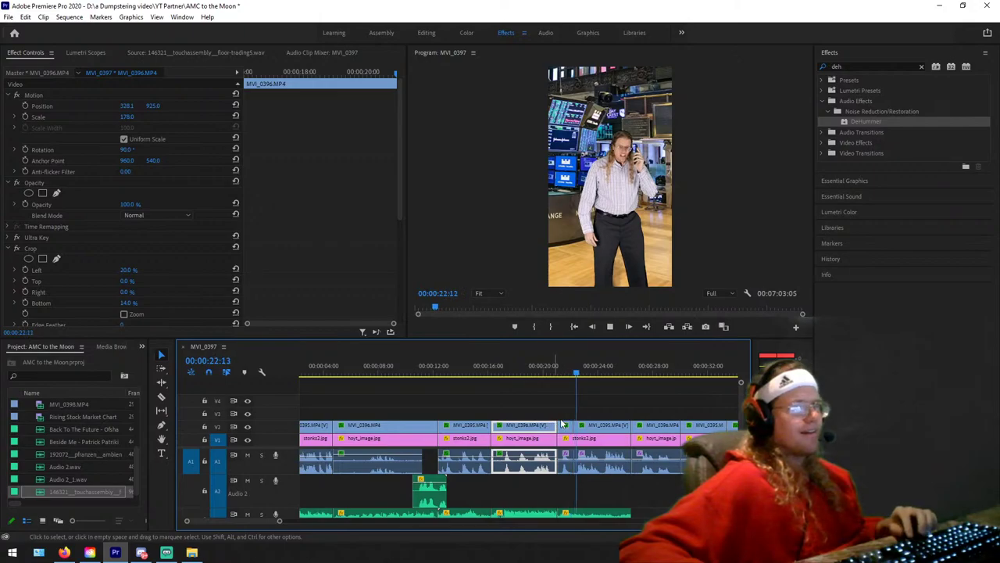
pyautogui.click(560, 371)
pyautogui.press('space')
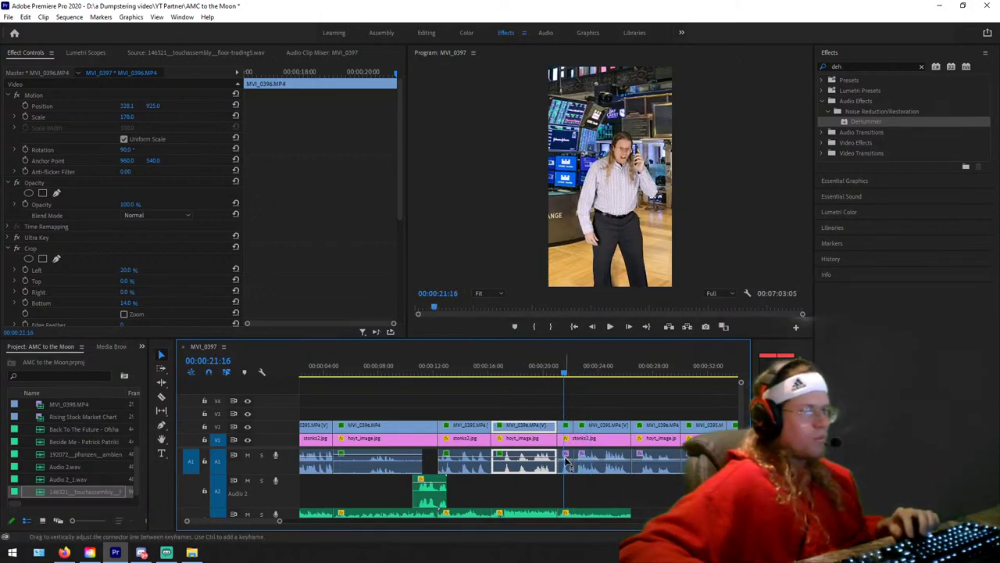
pyautogui.click(566, 462)
pyautogui.press('space')
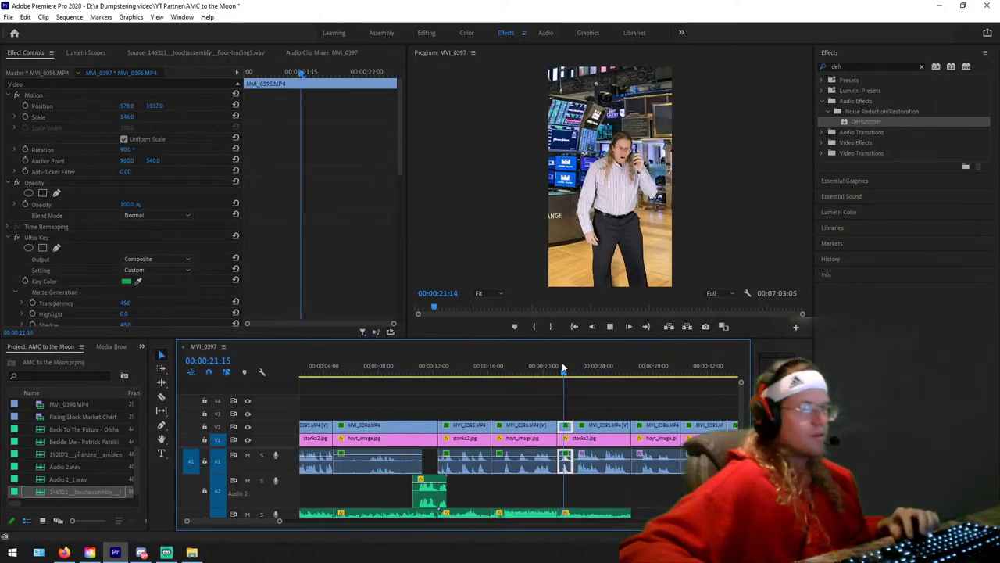
# Step: Review playback from 21 to 33 seconds, checking the MVI_0395 and MVI_0396 clips
pyautogui.click(604, 461)
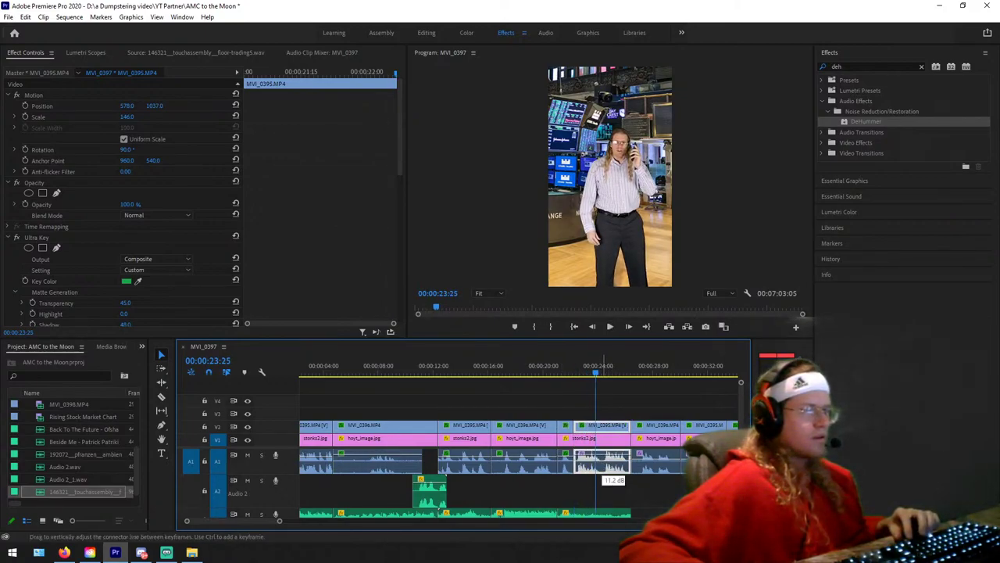
pyautogui.click(569, 370)
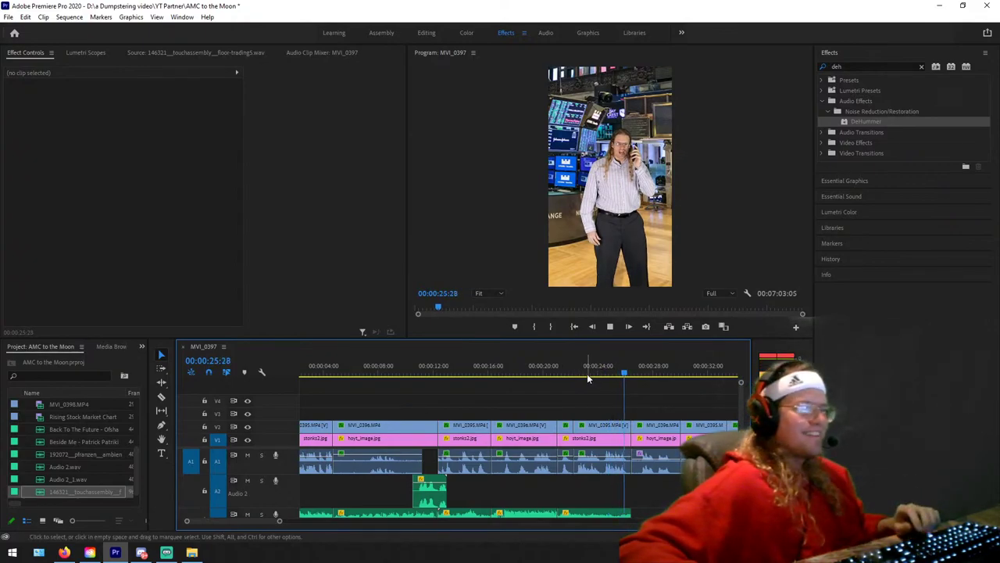
pyautogui.press('space')
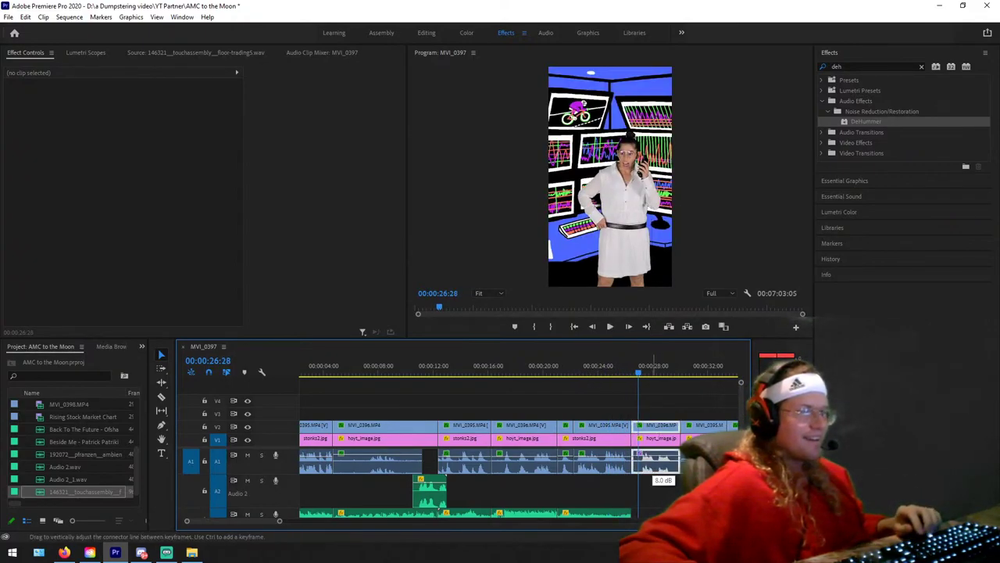
pyautogui.click(645, 422)
pyautogui.press('space')
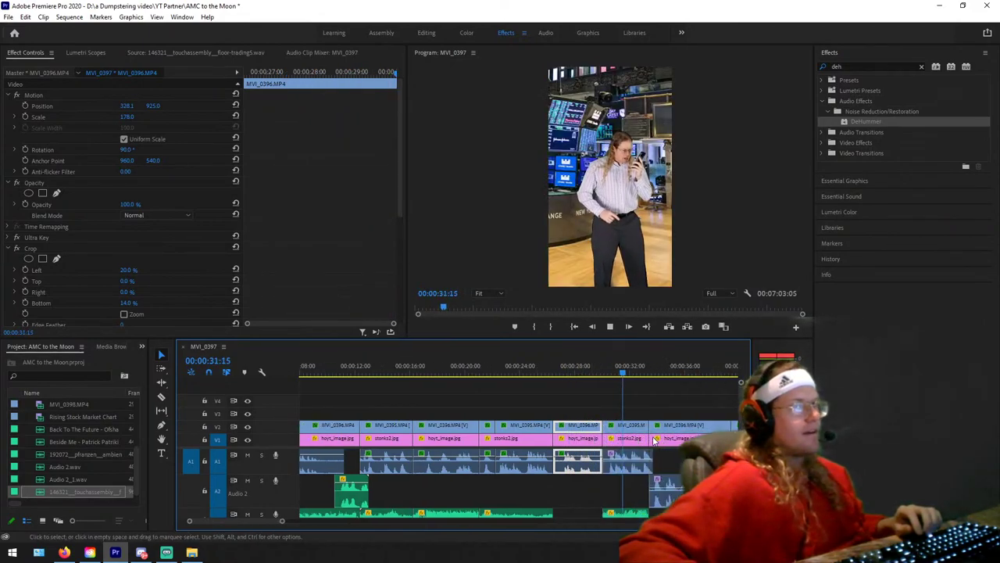
pyautogui.press('space')
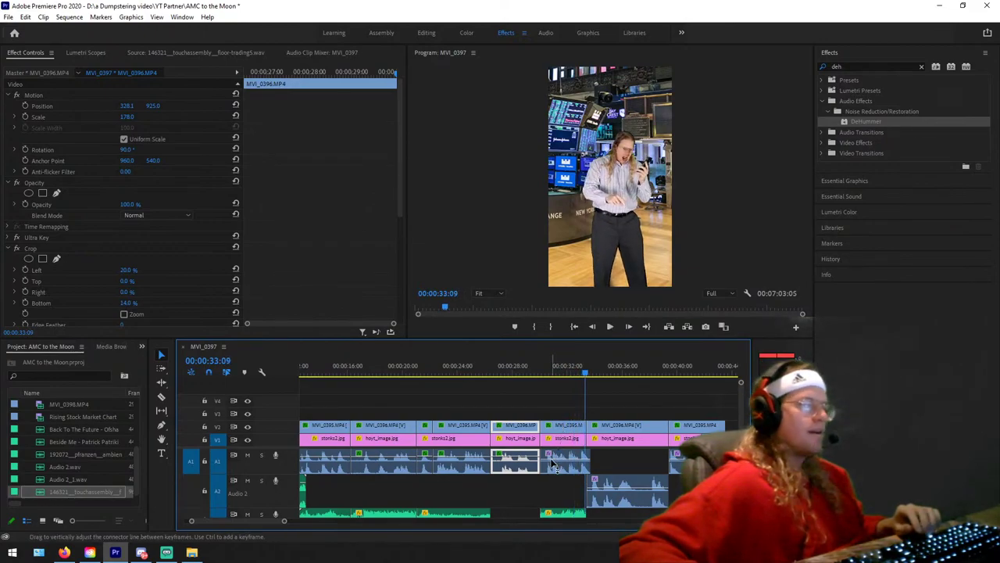
pyautogui.click(552, 463)
pyautogui.press('space')
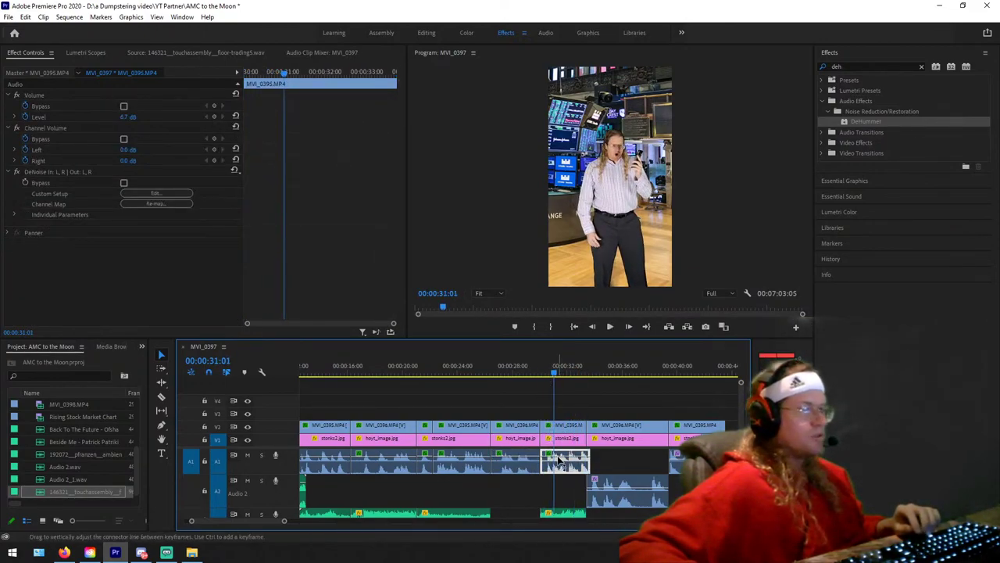
pyautogui.click(546, 372)
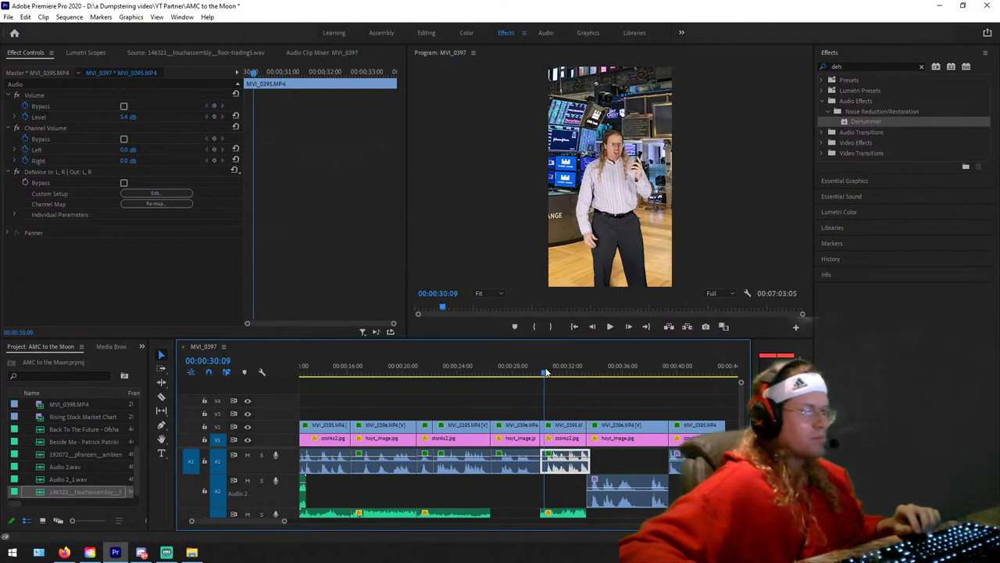
pyautogui.press('space')
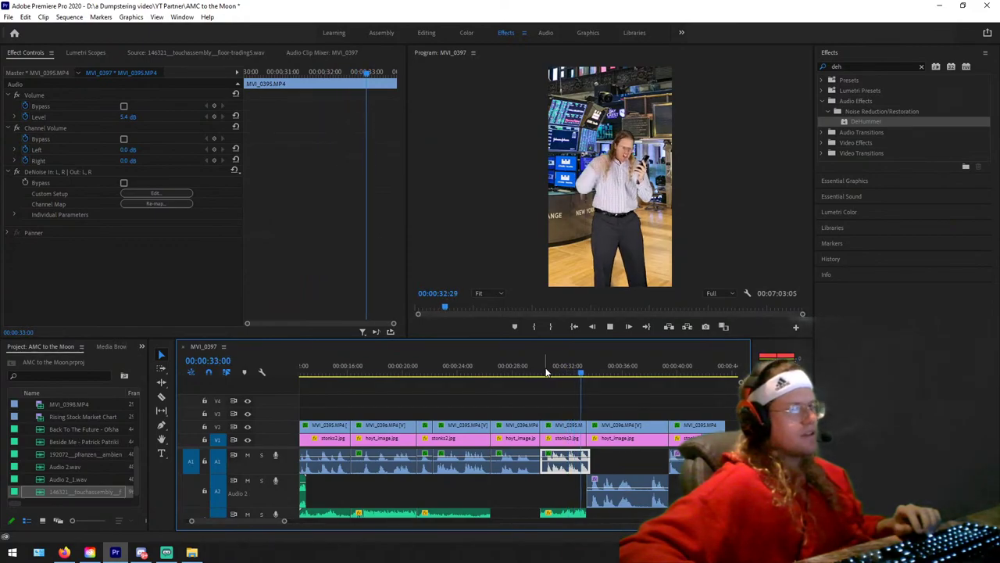
pyautogui.press('space')
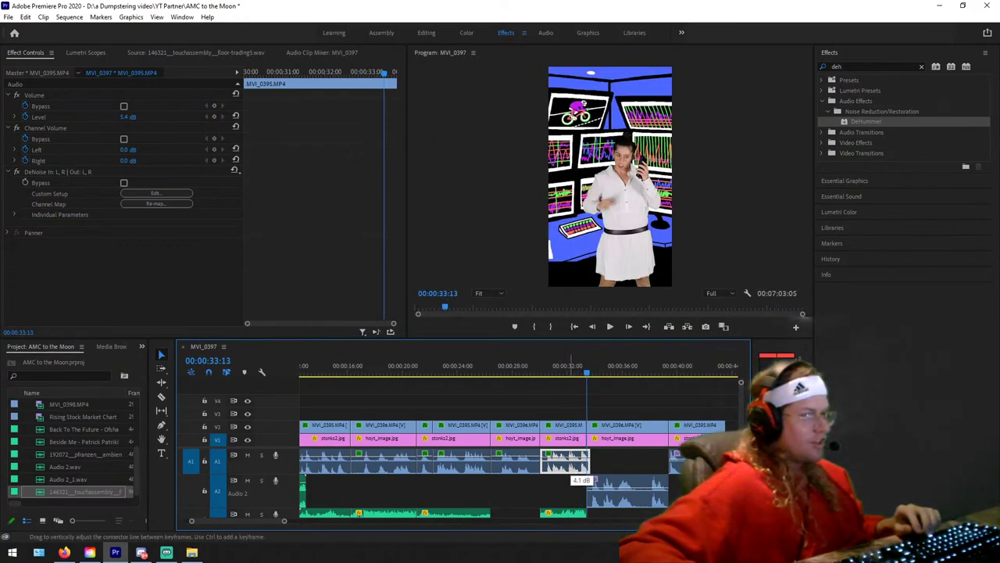
pyautogui.click(546, 375)
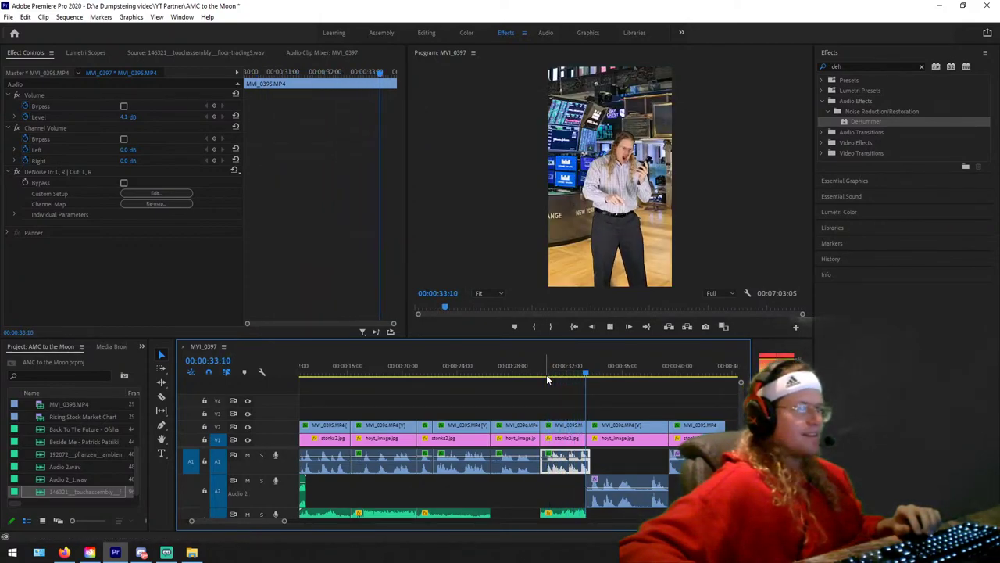
# Step: Select the Audio 2 clip and play the sequence from 32 to 41 seconds
pyautogui.click(612, 489)
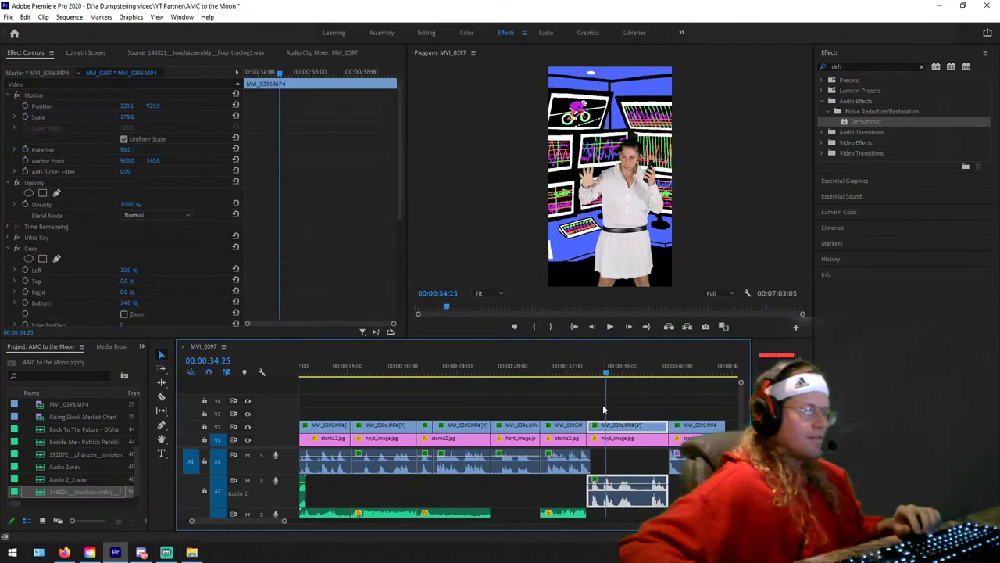
pyautogui.click(590, 373)
pyautogui.press('space')
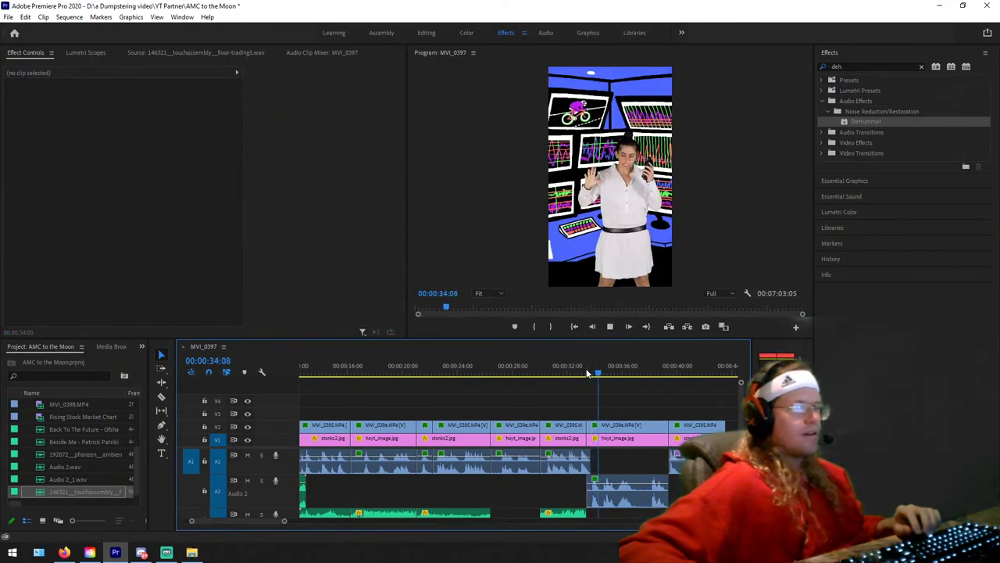
pyautogui.click(607, 486)
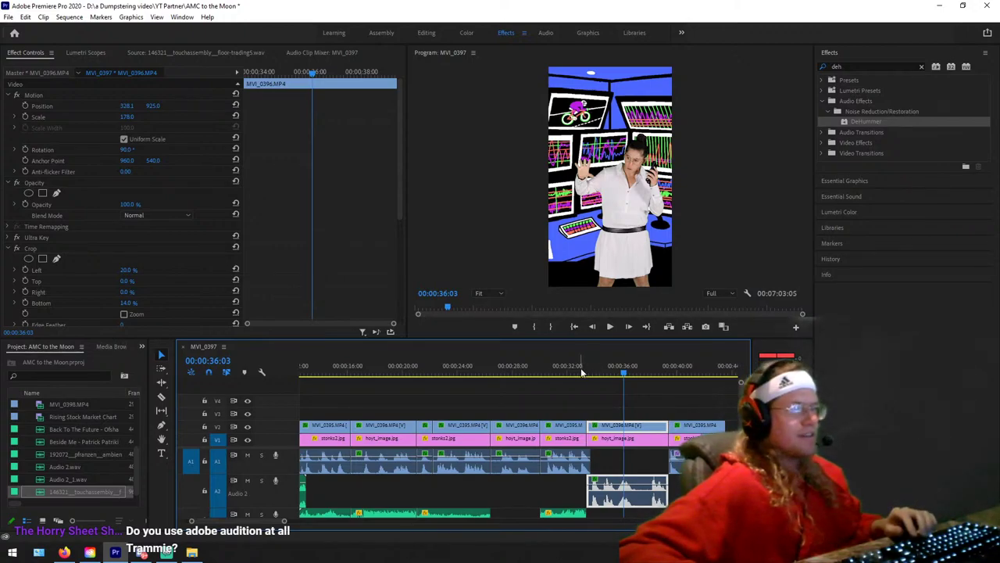
pyautogui.click(581, 373)
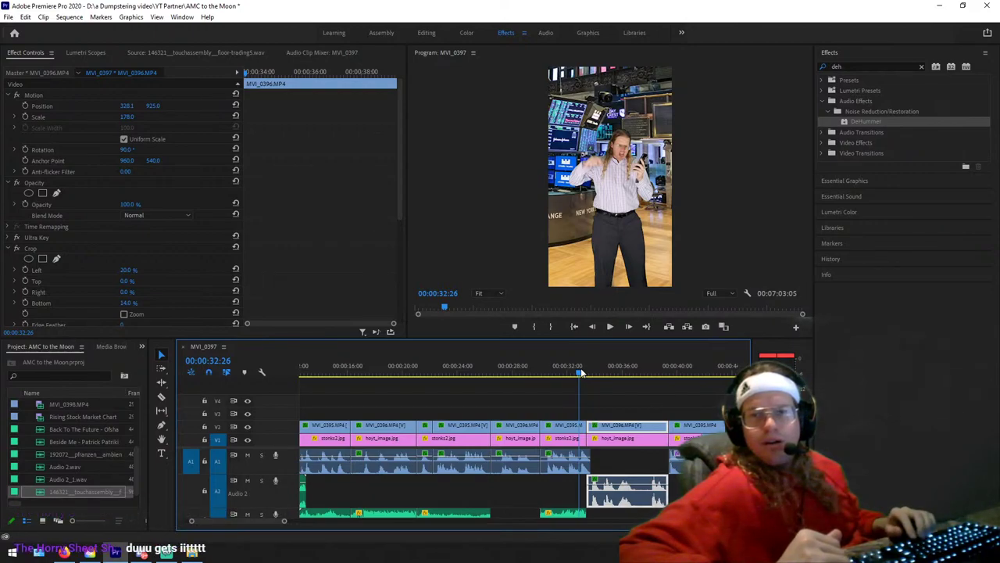
pyautogui.press('space')
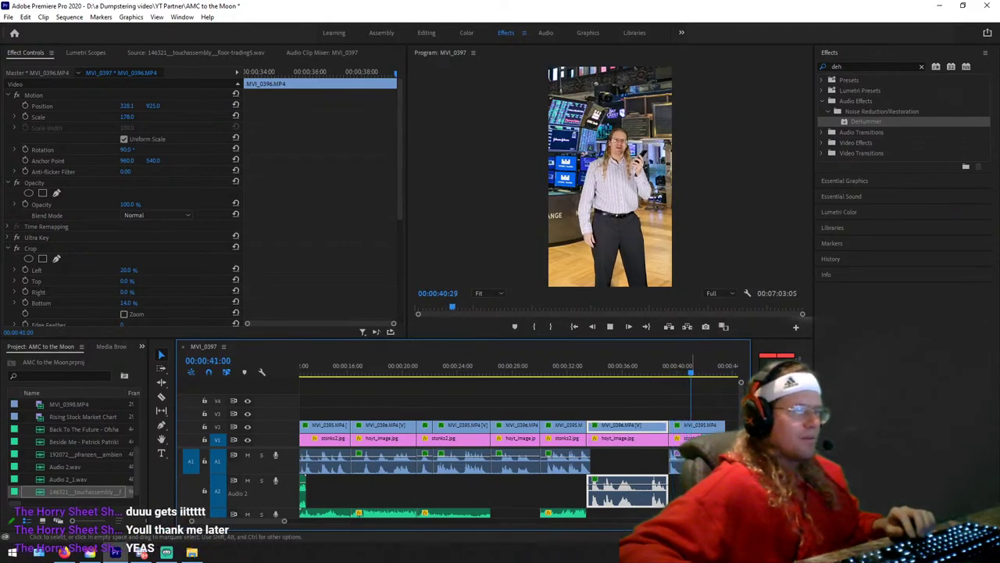
pyautogui.press('space')
# Step: Check the MVI_0395 audio near 39 seconds, then select the ambient clip on the lowest track
pyautogui.hotkey('ctrl', 'shift', 'a')
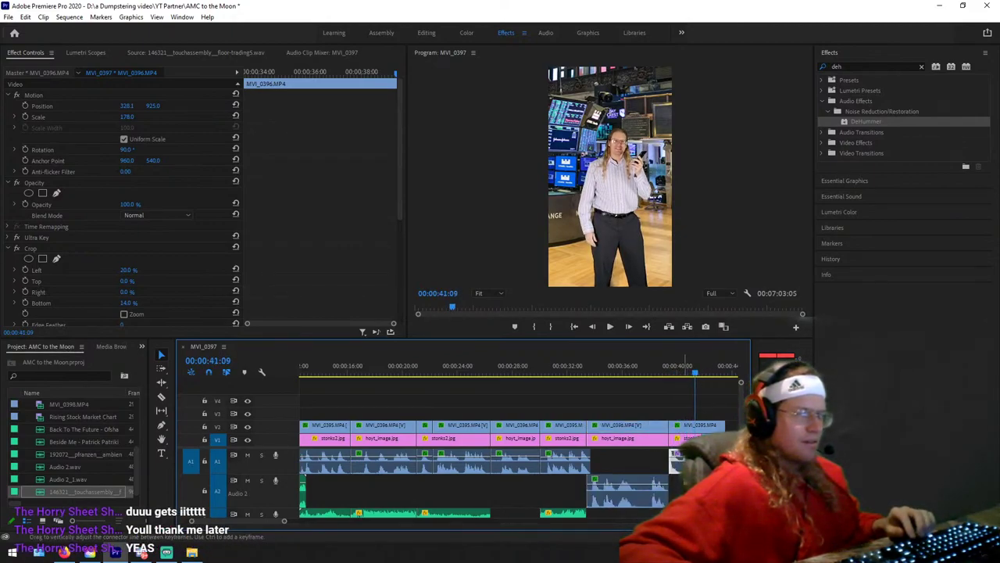
pyautogui.click(676, 461)
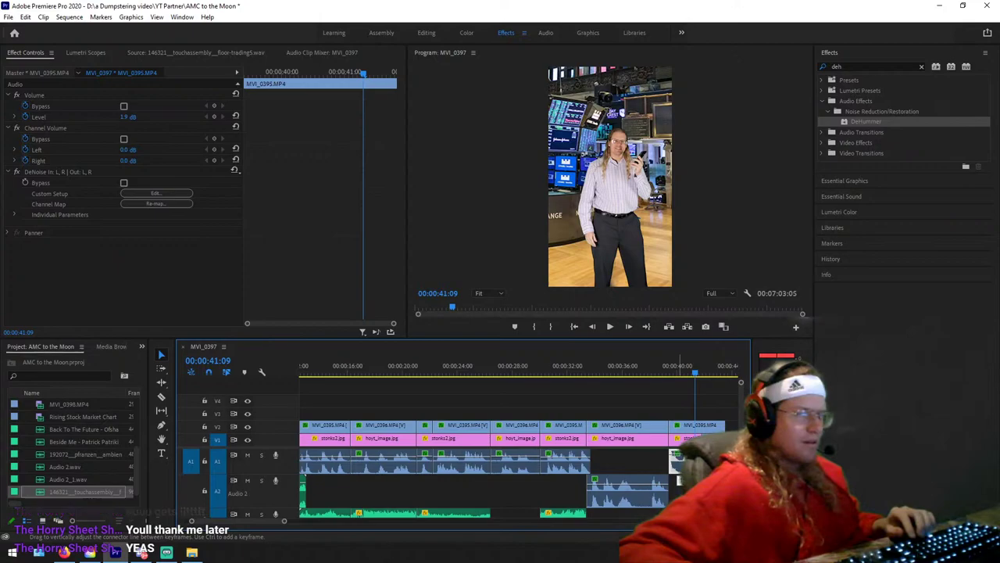
pyautogui.click(666, 367)
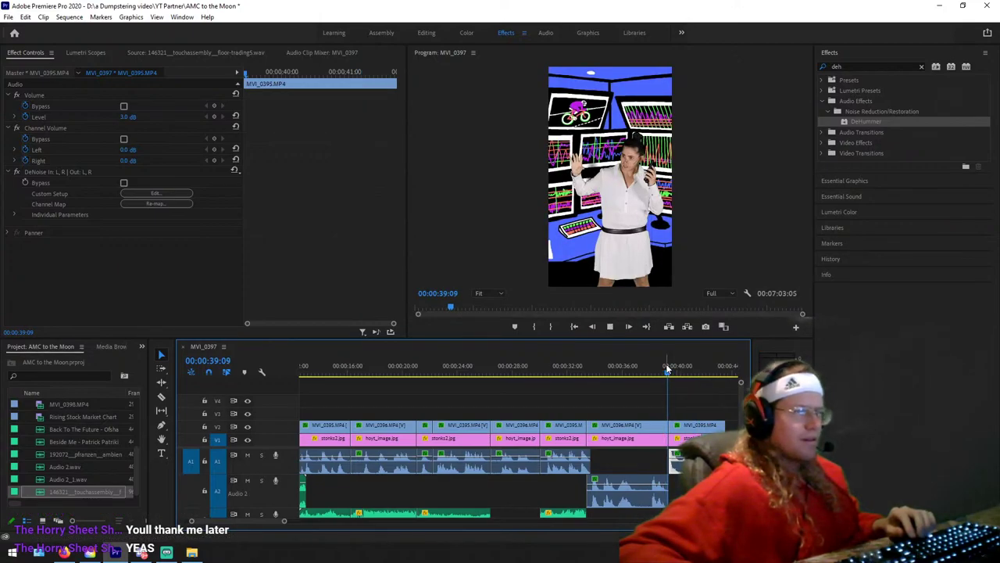
pyautogui.press('space')
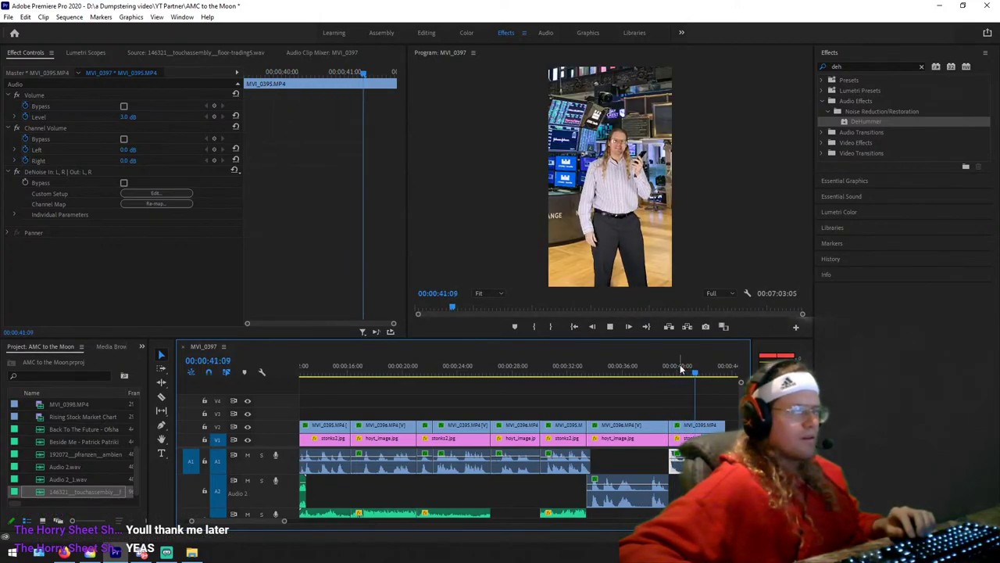
pyautogui.press('space')
pyautogui.scroll(4, 594, 418)
pyautogui.scroll(2, 579, 434)
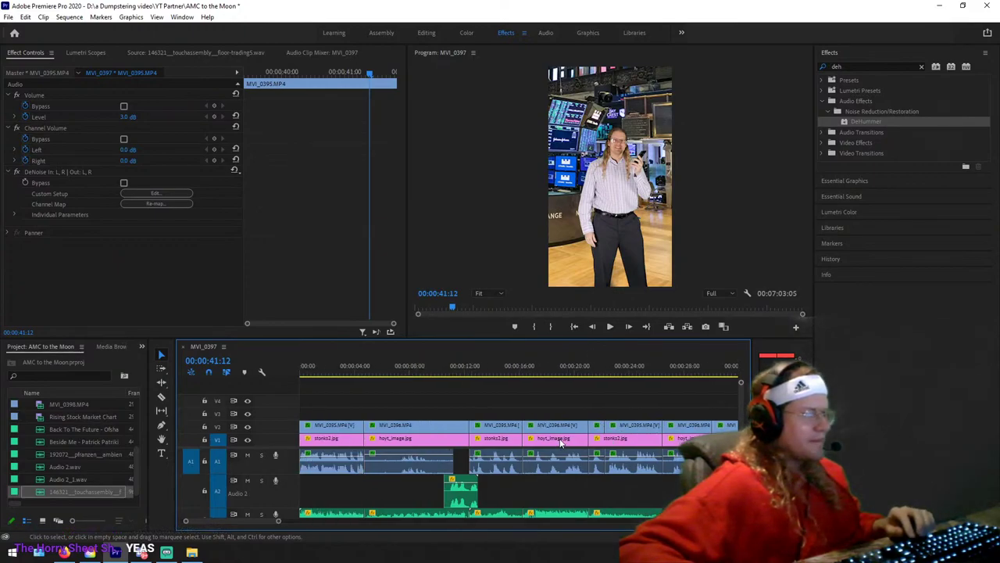
pyautogui.click(315, 516)
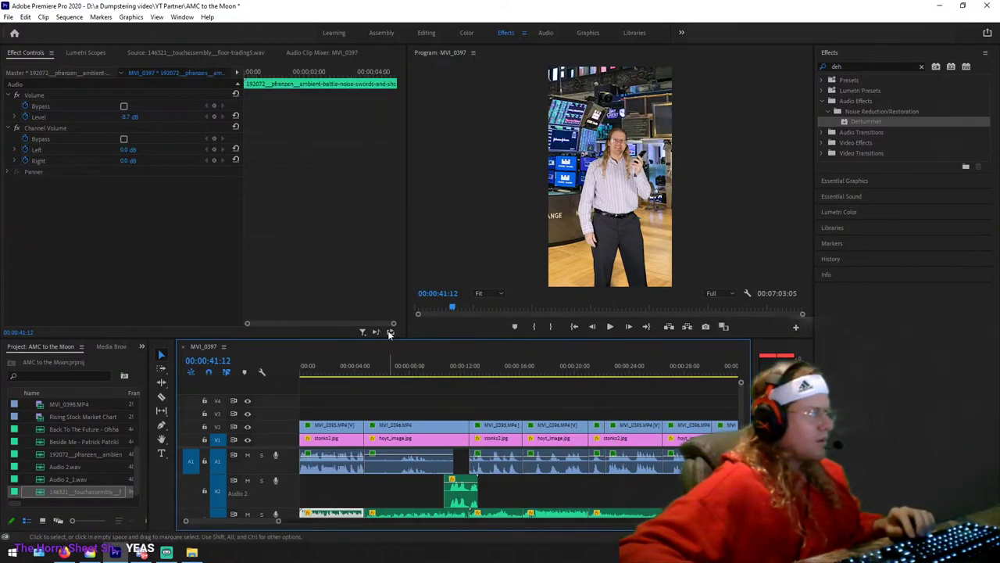
# Step: Switch to the Editing workspace and scrub through the sequence's opening seconds
pyautogui.click(424, 33)
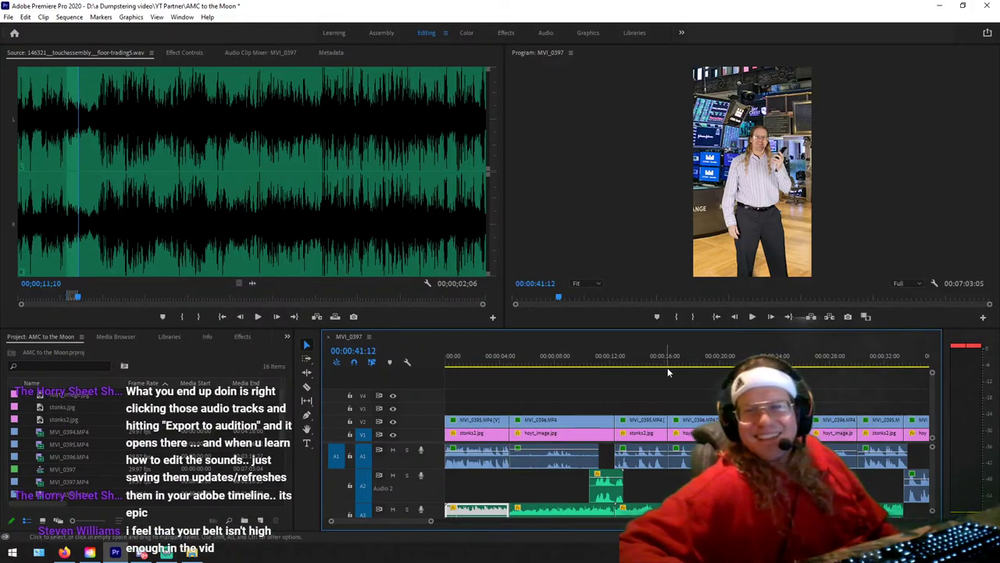
pyautogui.click(575, 359)
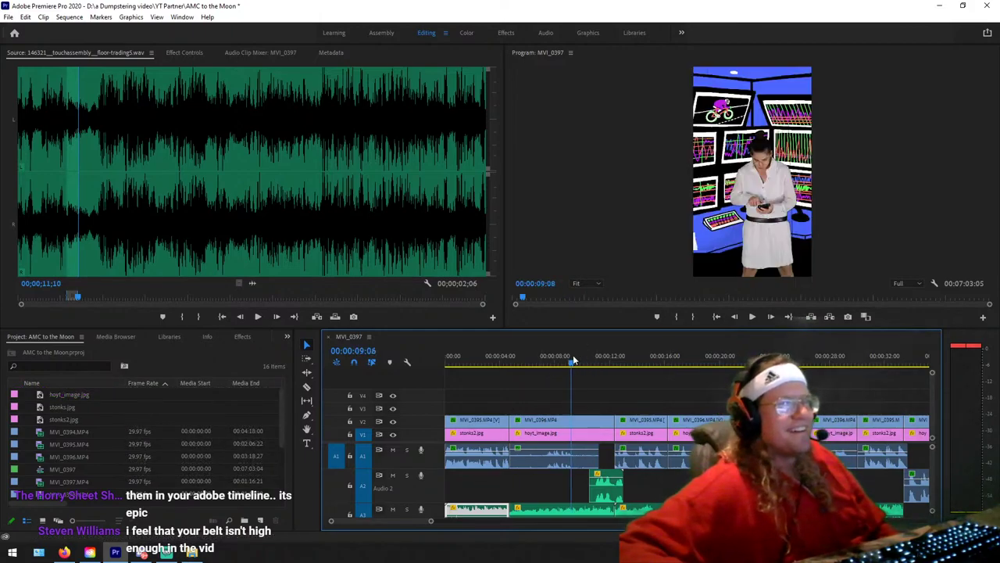
pyautogui.click(500, 362)
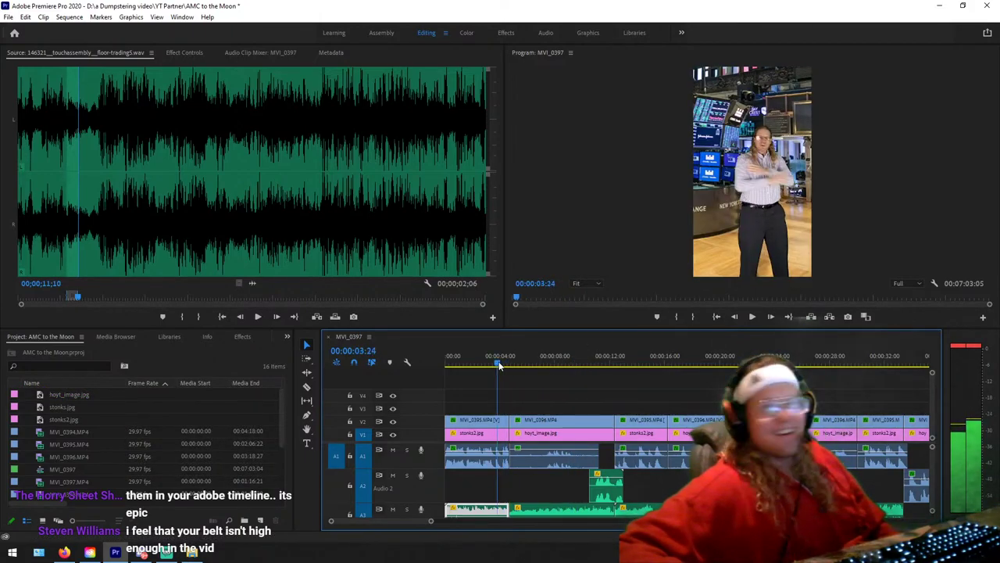
pyautogui.moveTo(499, 361)
pyautogui.mouseDown()
pyautogui.moveTo(594, 361)
pyautogui.moveTo(486, 363)
pyautogui.mouseUp()
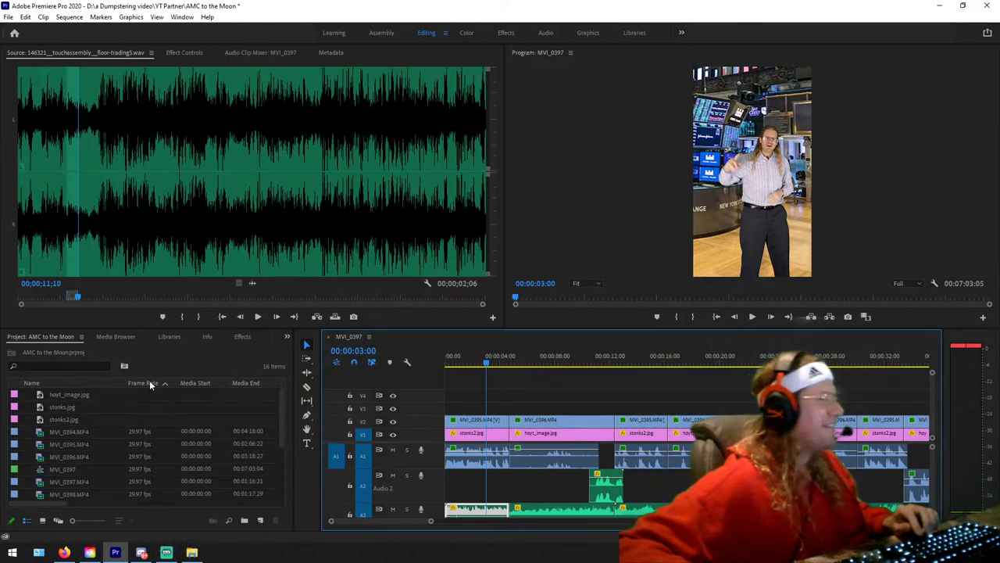
pyautogui.scroll(-3, 126, 440)
# Step: Mark In and Out points for a 00;00;05;08 section of the 192072 battle-noise sound
pyautogui.doubleClick(82, 459)
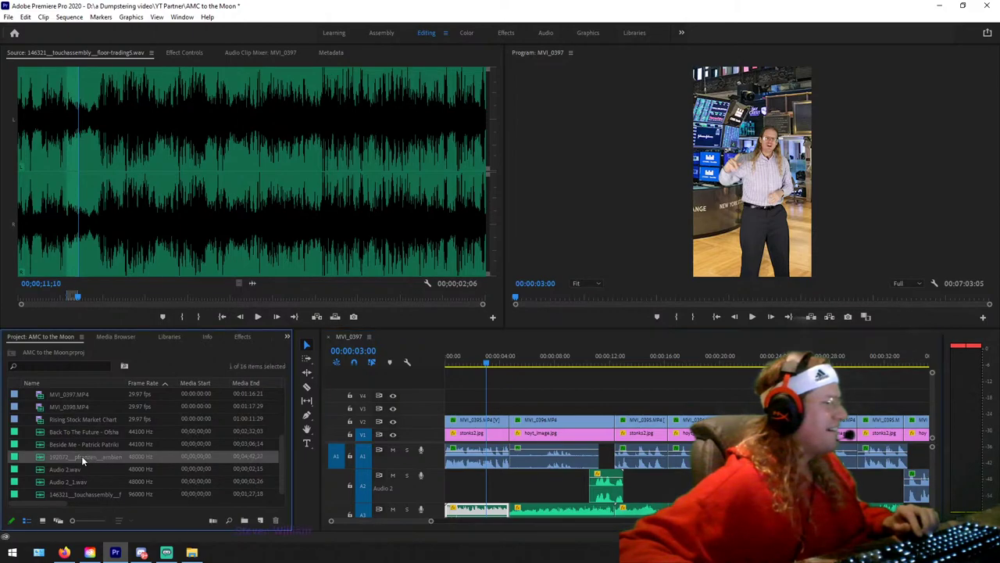
pyautogui.press('space')
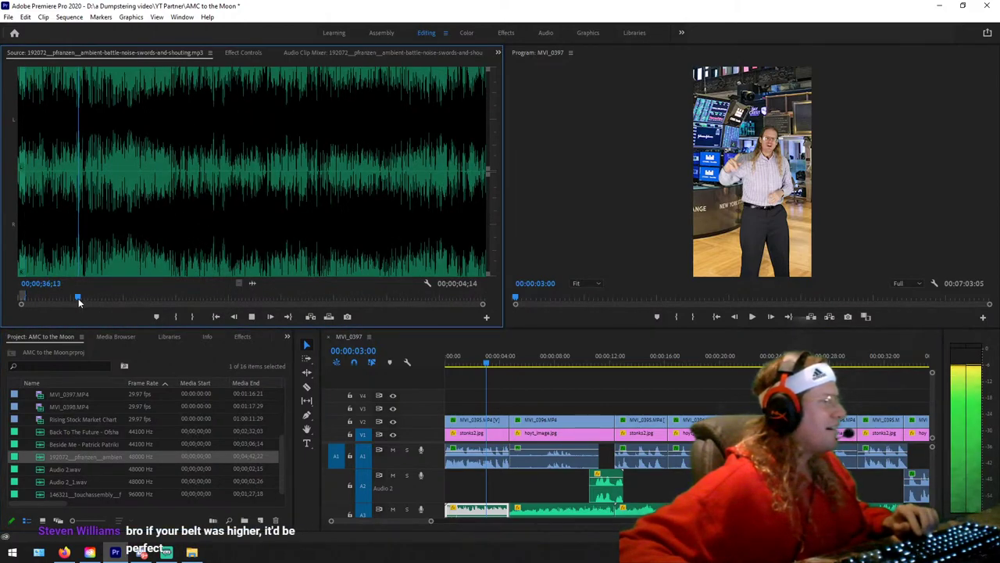
pyautogui.moveTo(79, 301); pyautogui.dragTo(113, 297)
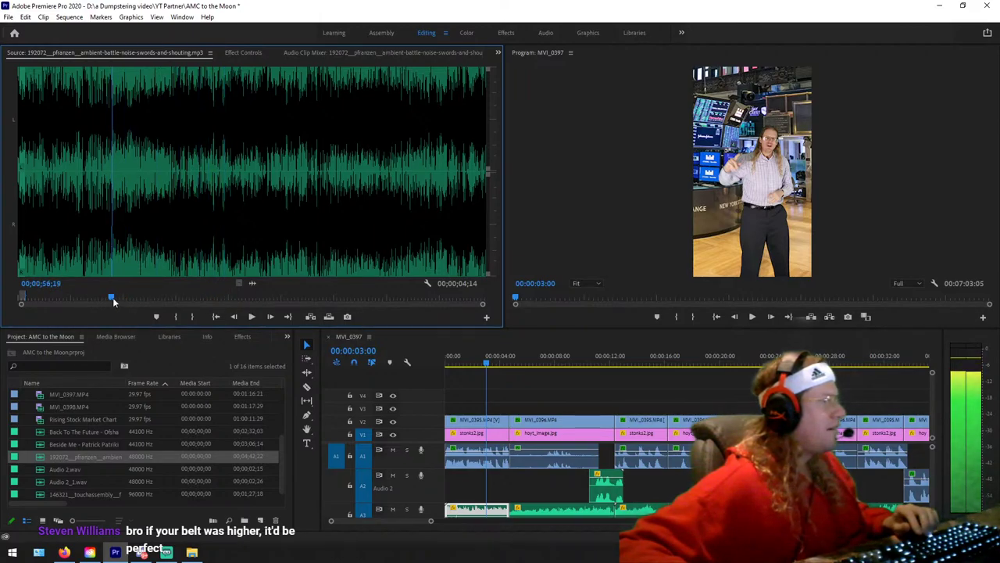
pyautogui.click(177, 316)
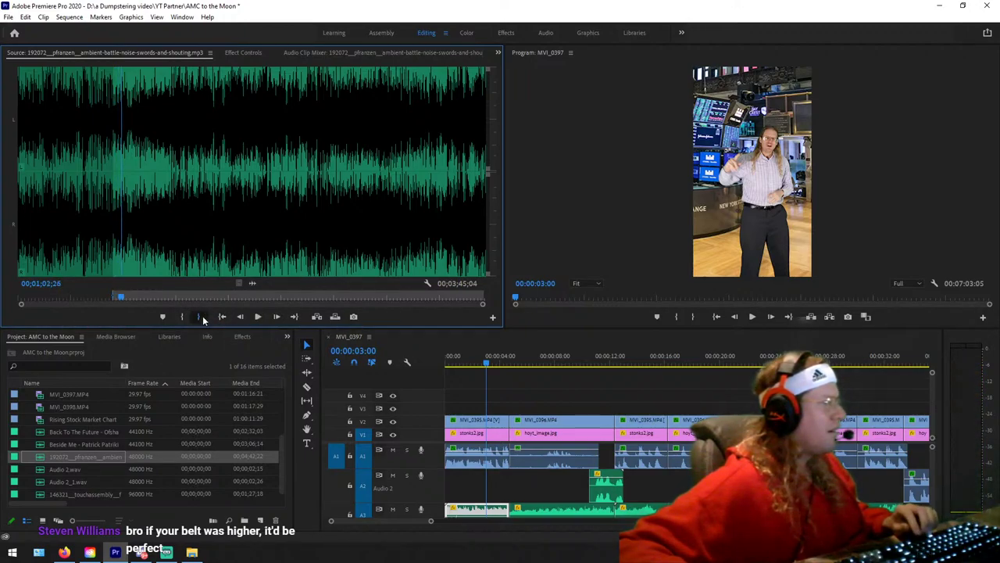
pyautogui.click(201, 316)
pyautogui.scroll(-4, 665, 442)
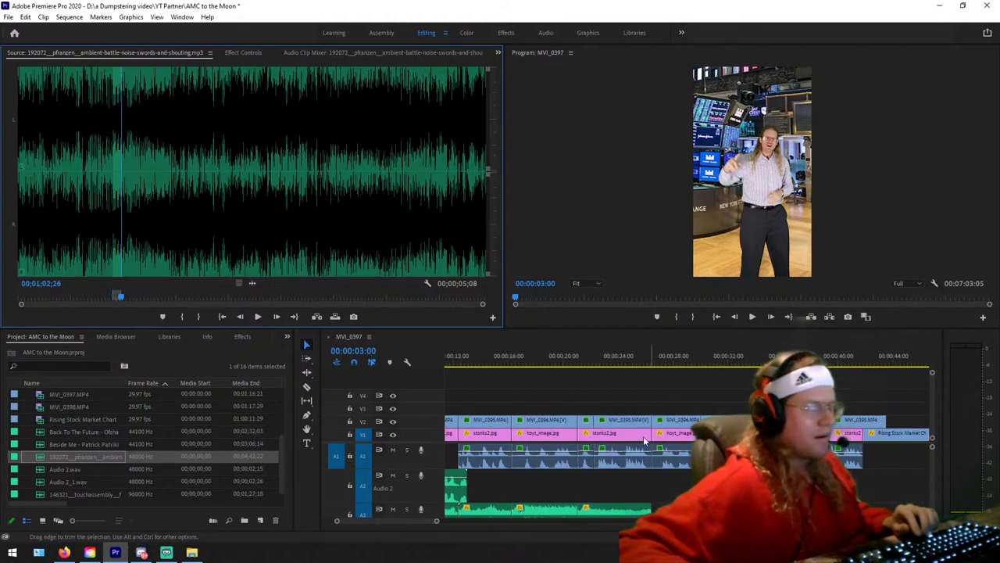
# Step: Review the sequence around 28–40 seconds, then return to the Effects workspace
pyautogui.click(673, 365)
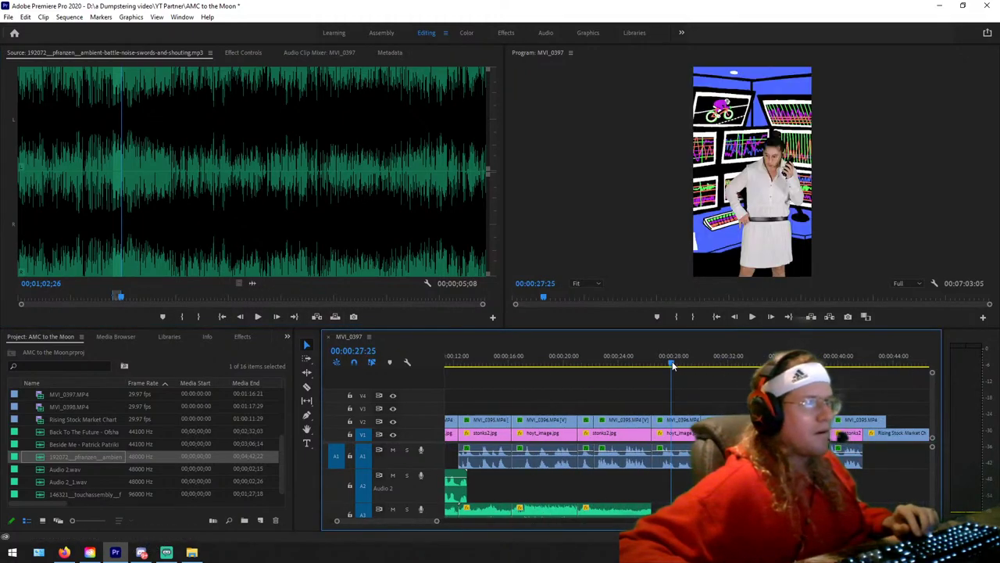
pyautogui.moveTo(742, 369); pyautogui.dragTo(808, 369)
pyautogui.click(282, 294)
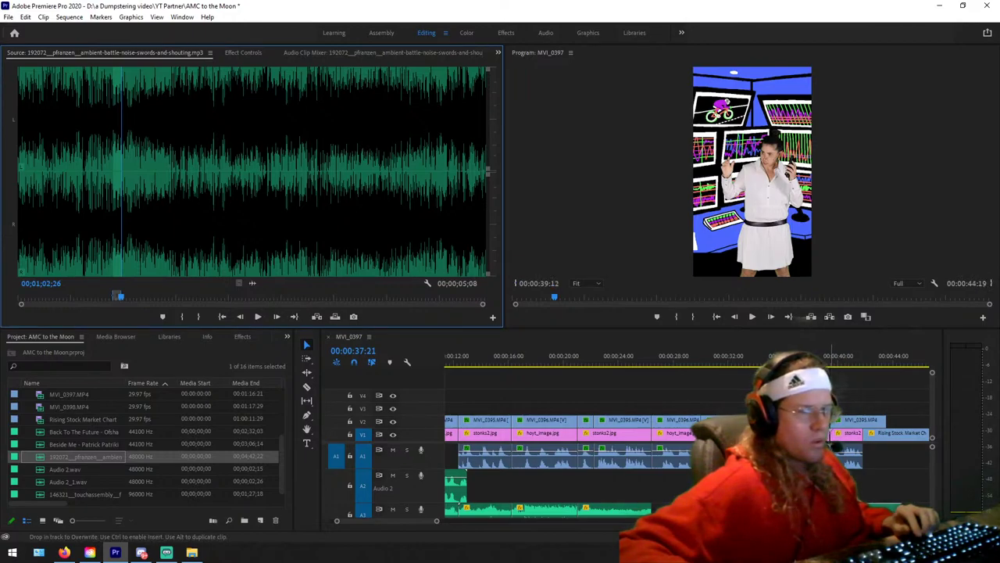
pyautogui.click(822, 360)
pyautogui.press('space')
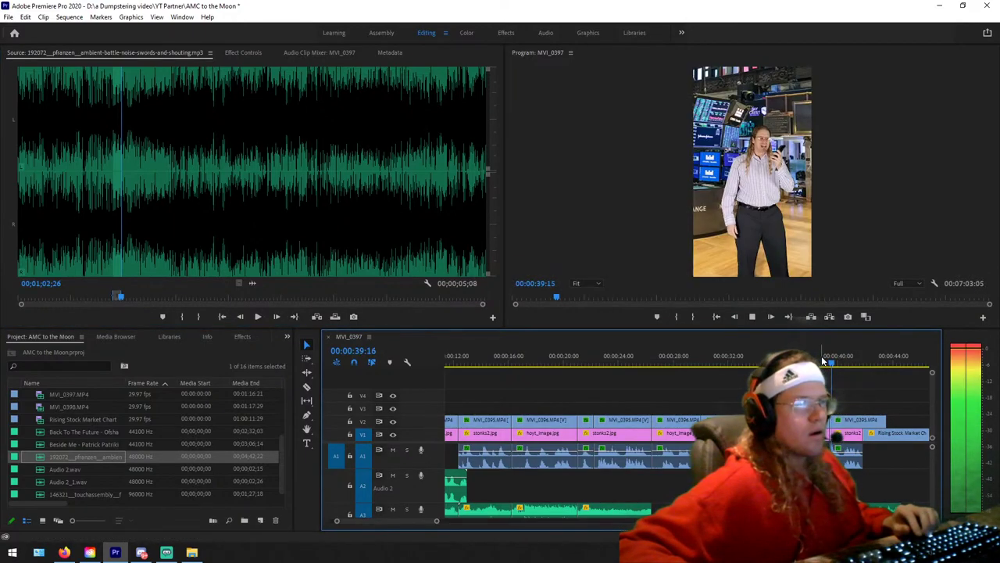
pyautogui.press('space')
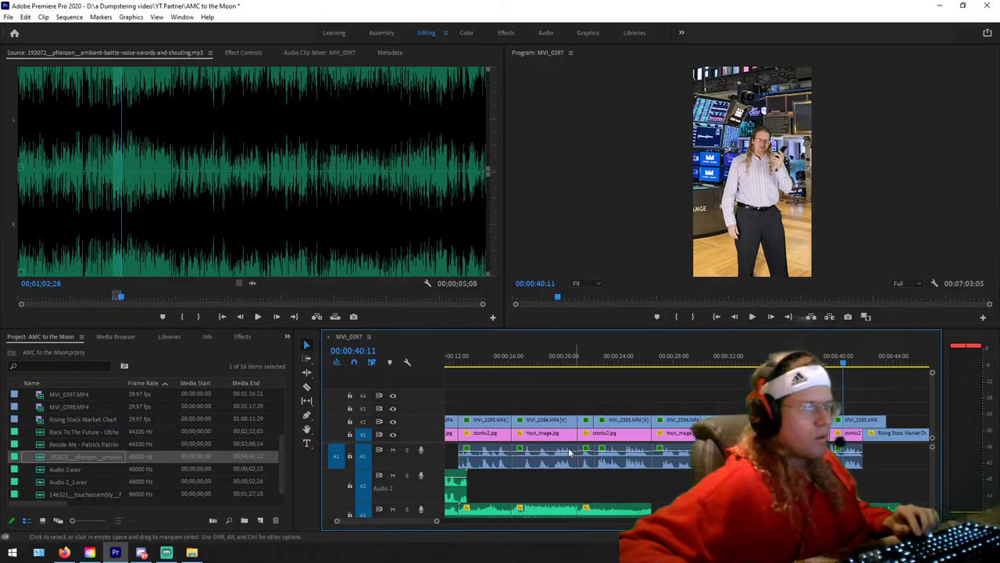
pyautogui.scroll(5, 578, 450)
pyautogui.click(477, 382)
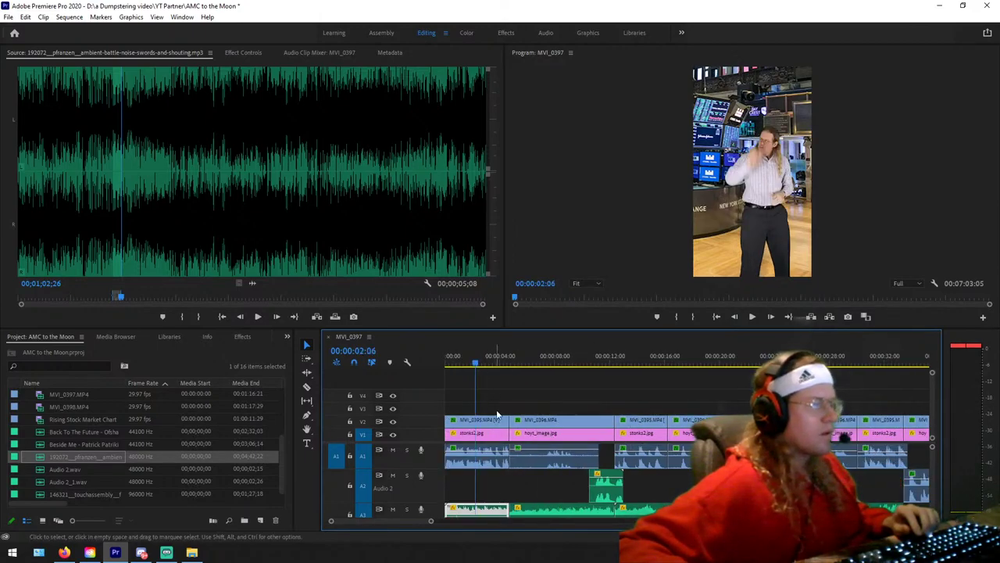
pyautogui.click(504, 33)
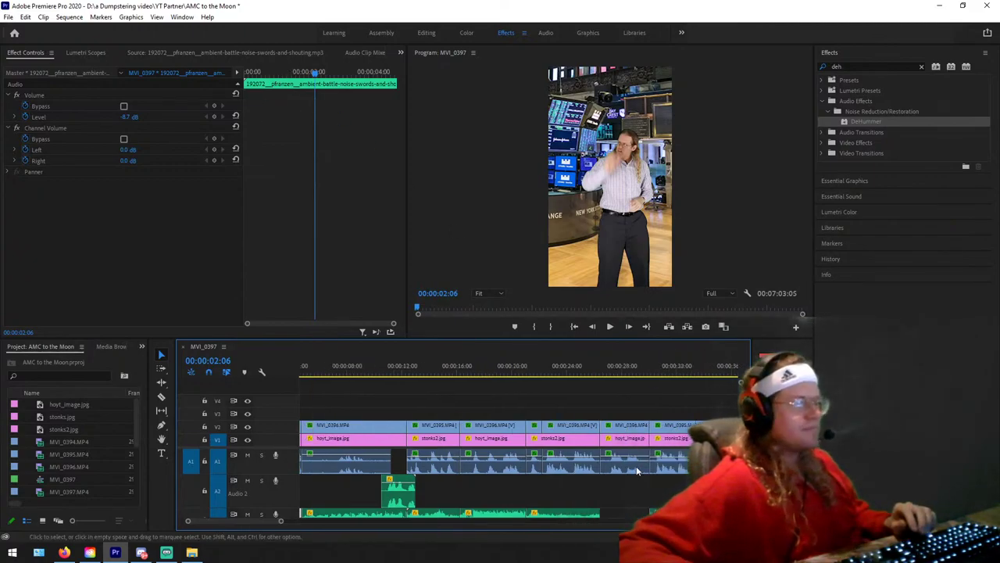
# Step: Set the second ambient clip's Volume Level to -8.7 dB and play it back
pyautogui.scroll(-3, 515, 468)
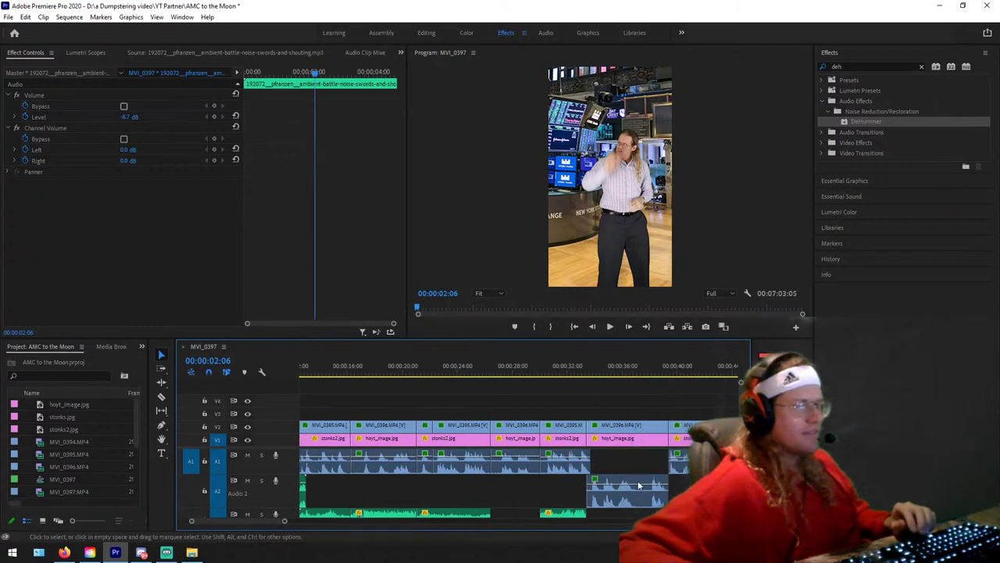
pyautogui.click(127, 116)
pyautogui.write('-8.7')
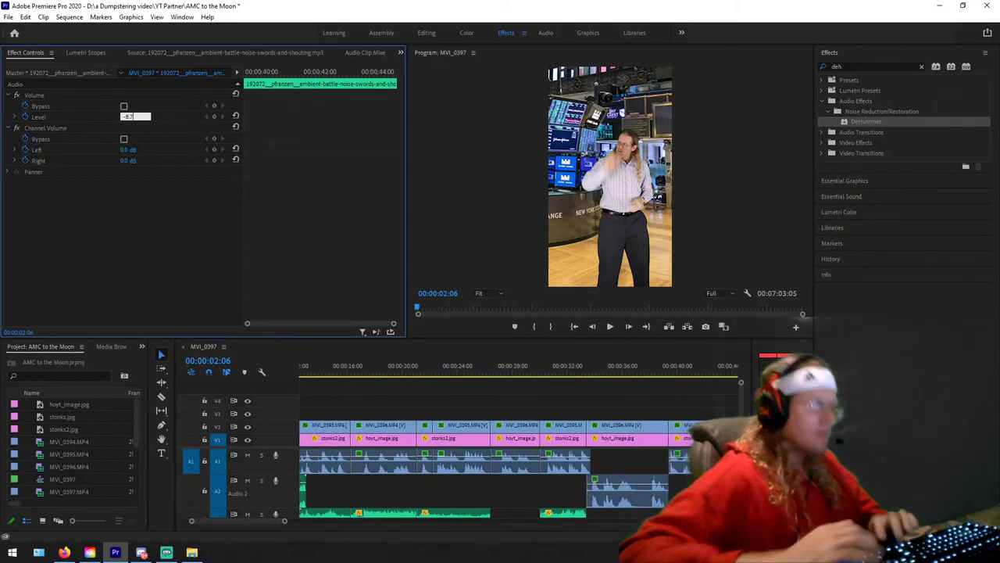
pyautogui.press('Return')
pyautogui.click(660, 373)
pyautogui.press('space')
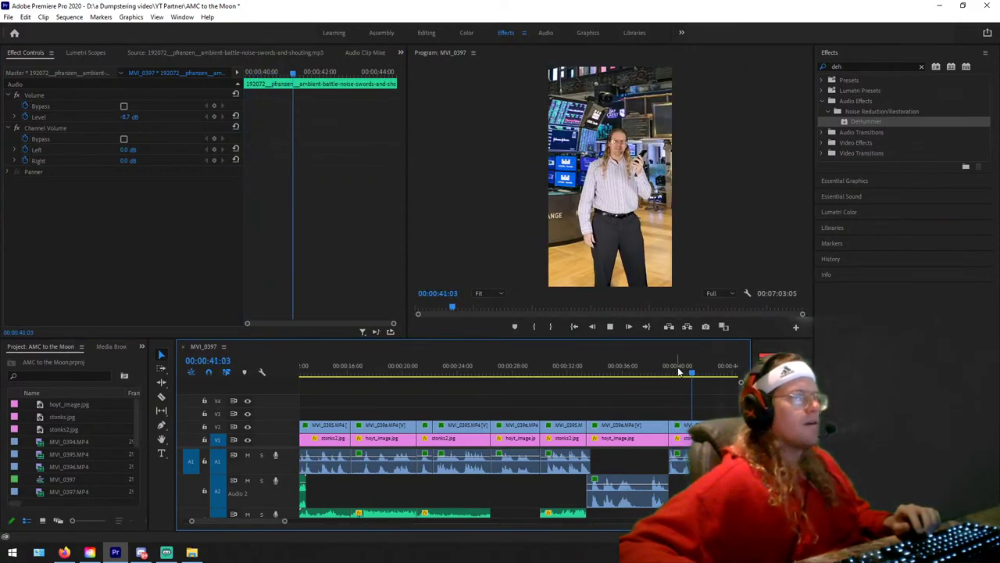
pyautogui.press('space')
# Step: Cut the A3 ambient clip at 00:00:42:13 and delete the leftover piece
pyautogui.scroll(-2, 680, 379)
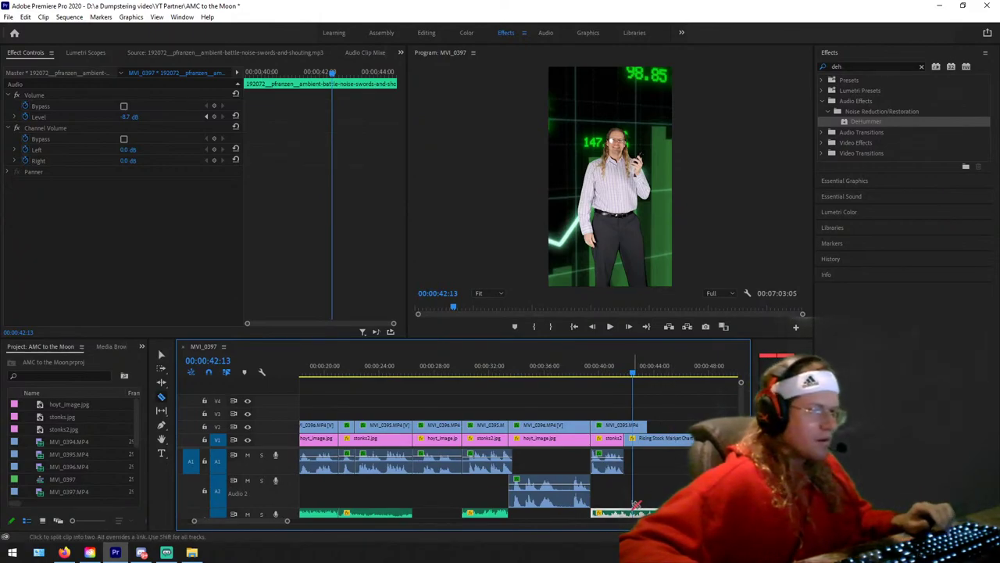
pyautogui.click(609, 513)
pyautogui.press('Delete')
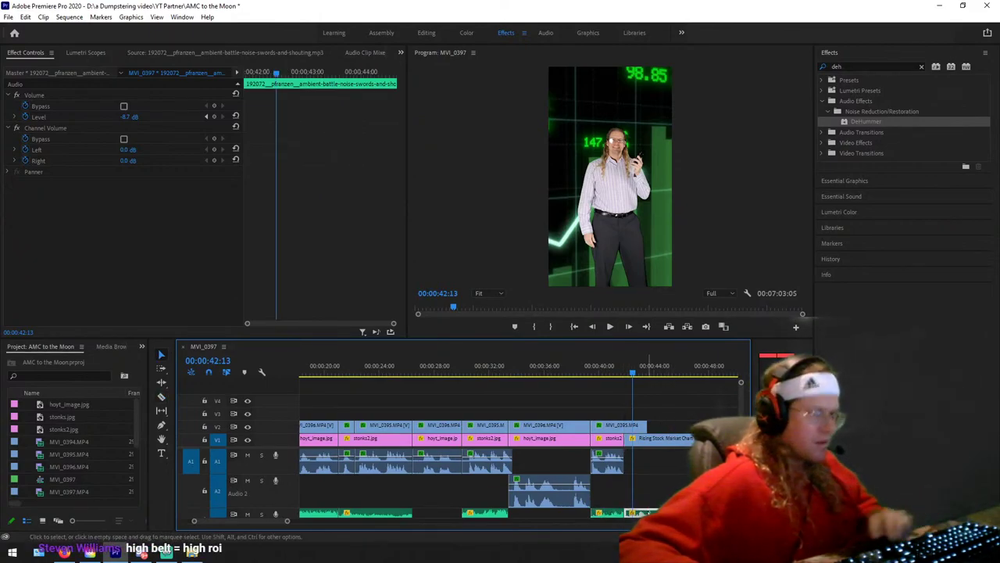
pyautogui.scroll(4, 516, 469)
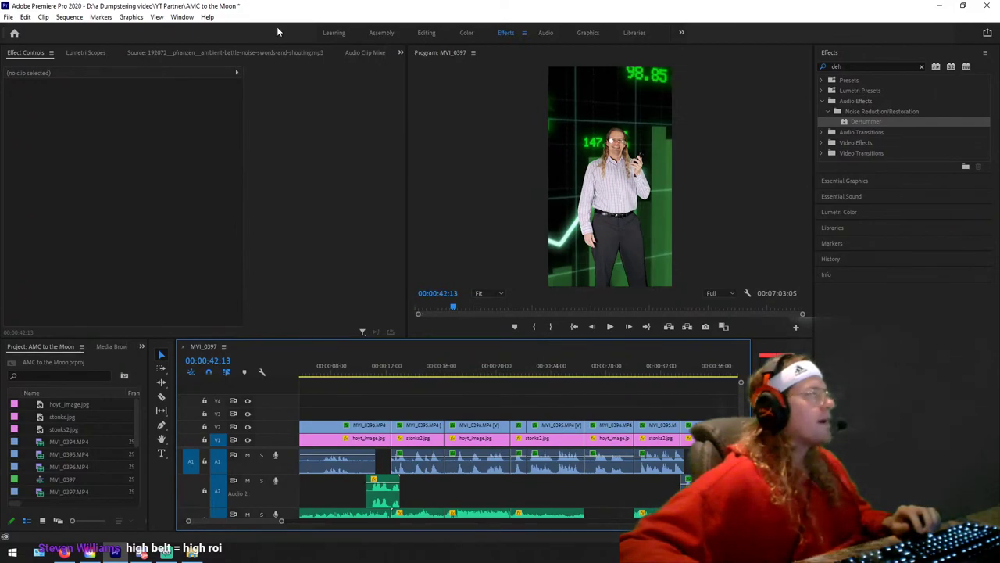
# Step: Save the project with File > Save and return the playhead to the sequence start
pyautogui.click(42, 17)
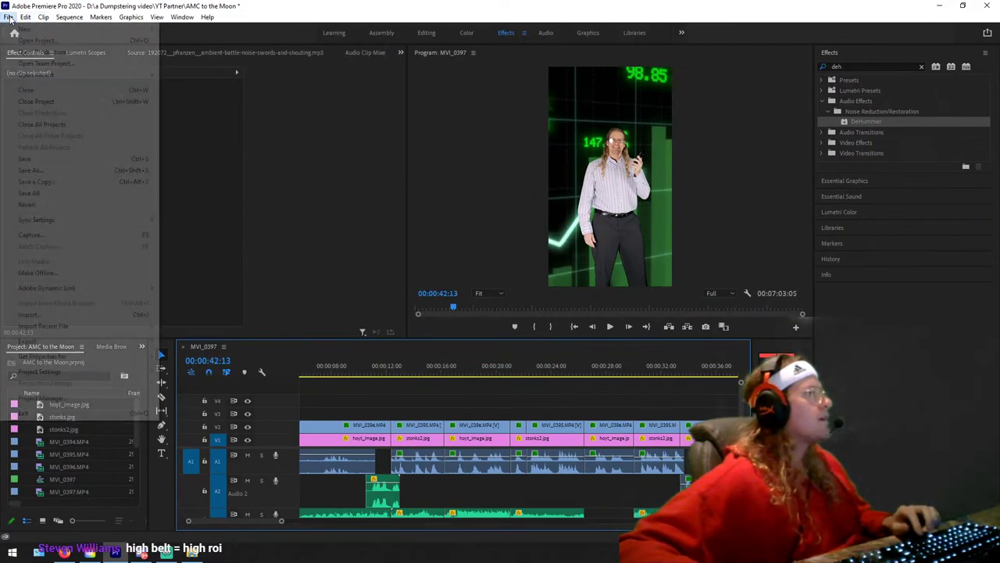
pyautogui.click(25, 160)
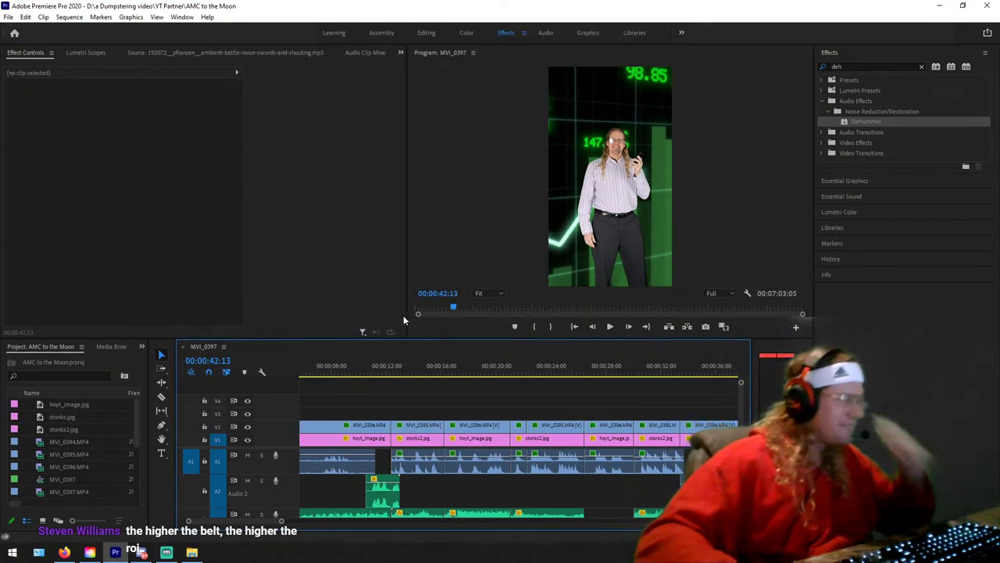
pyautogui.hscroll(-3, 371, 476)
pyautogui.click(312, 378)
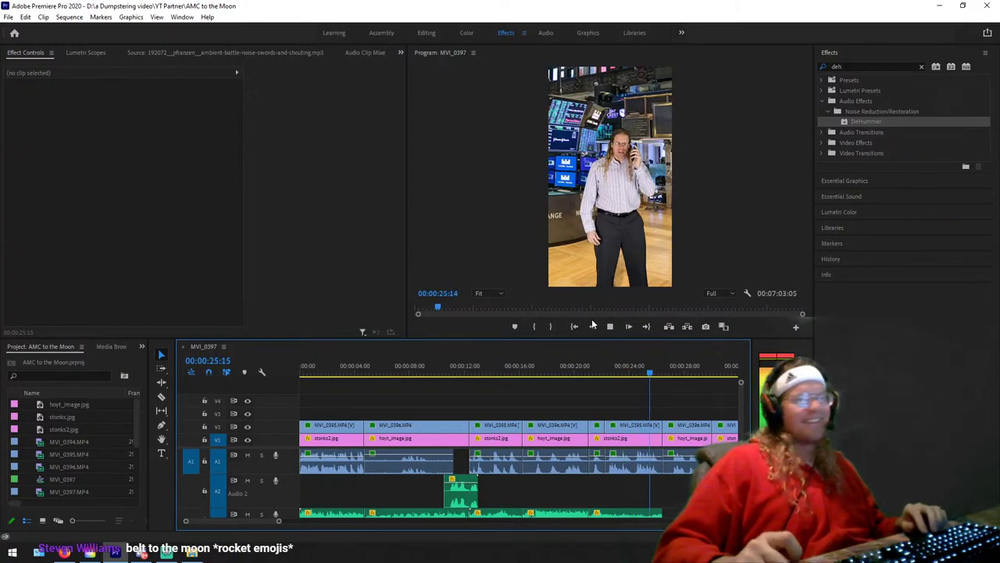
# Step: Review the middle of the sequence from about 26 to 33 seconds
pyautogui.press('space')
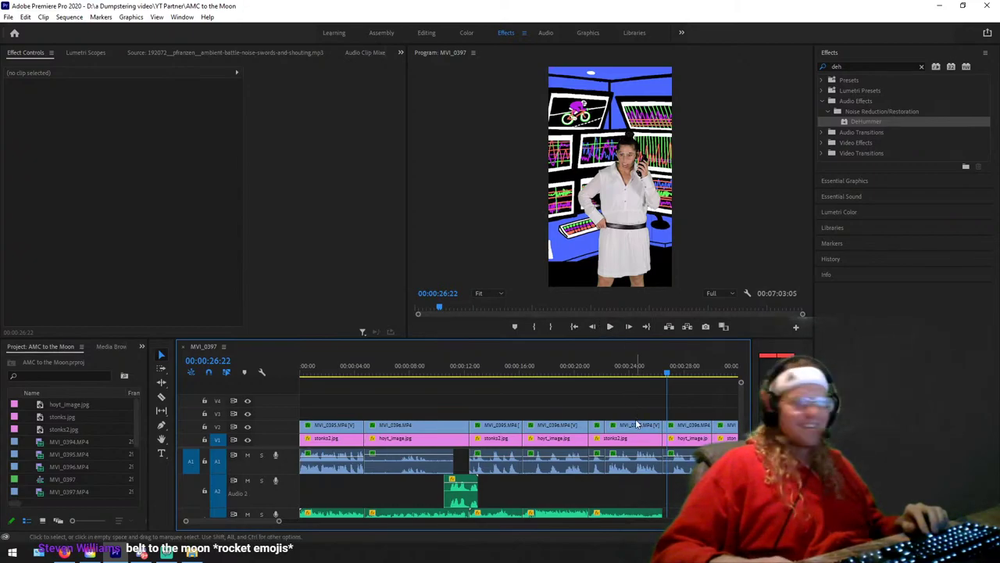
pyautogui.scroll(-3, 625, 412)
pyautogui.press('space')
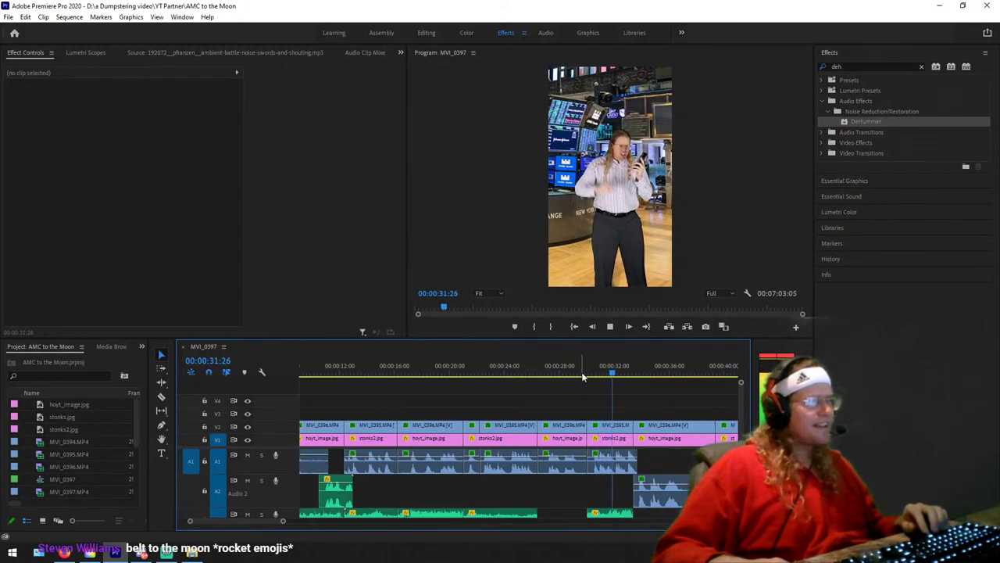
pyautogui.press('space')
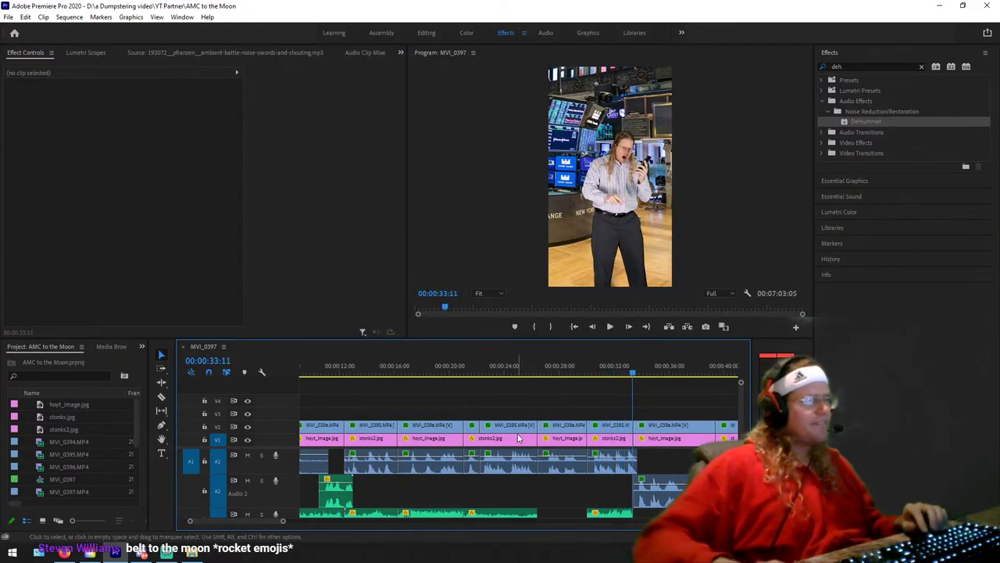
# Step: Switch to the Editing workspace and load the Back To The Future music in the Source monitor
pyautogui.click(426, 32)
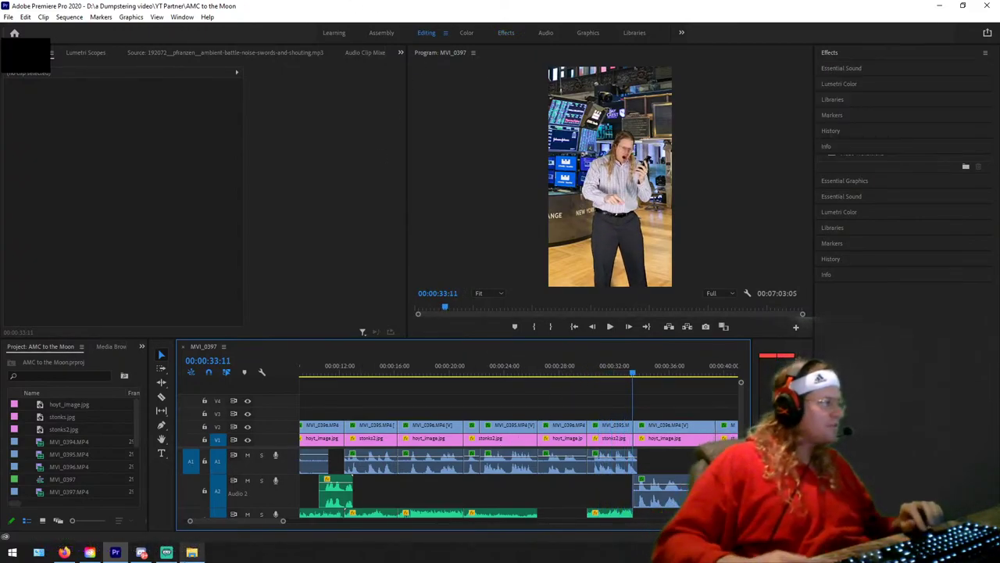
pyautogui.scroll(-3, 101, 477)
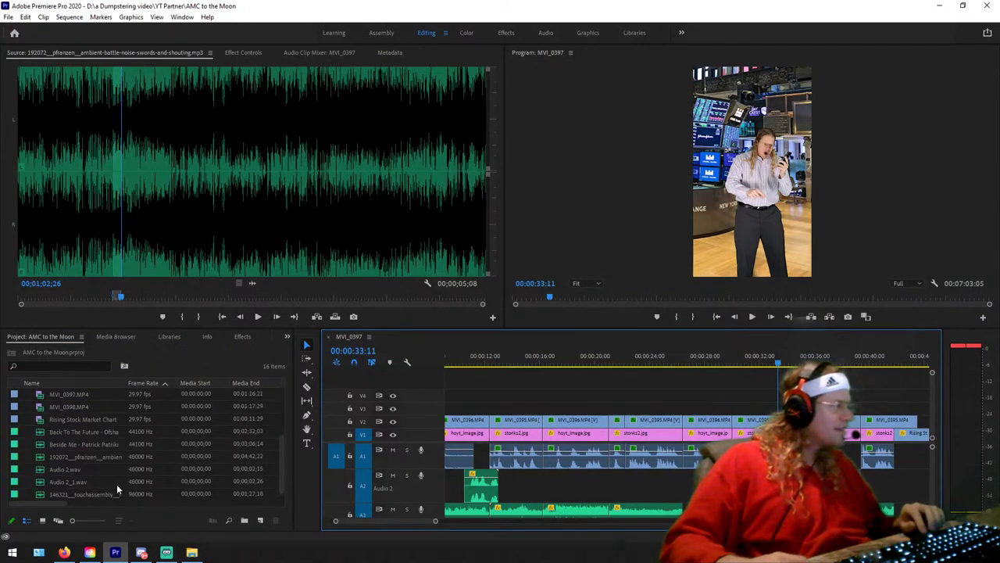
pyautogui.doubleClick(89, 442)
pyautogui.doubleClick(88, 431)
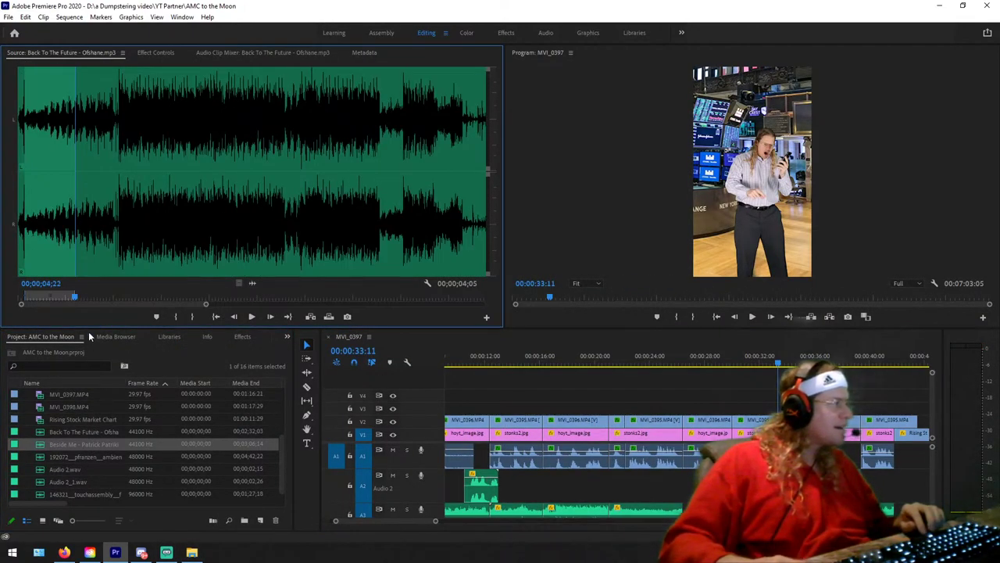
# Step: Mark the music from 31;28 to 35;01 and drag the audio-only excerpt into the sequence
pyautogui.moveTo(98, 298); pyautogui.dragTo(342, 293)
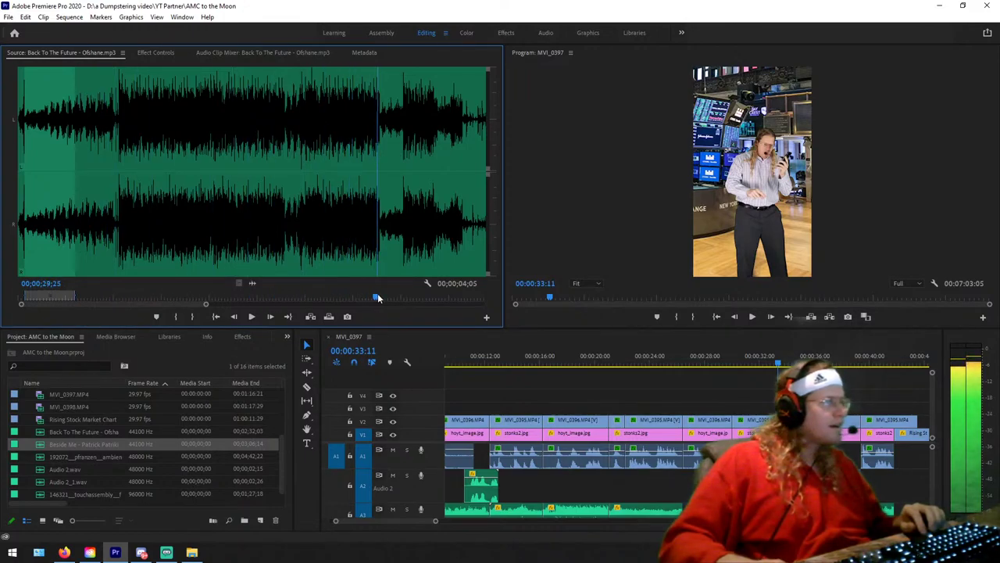
pyautogui.press('space')
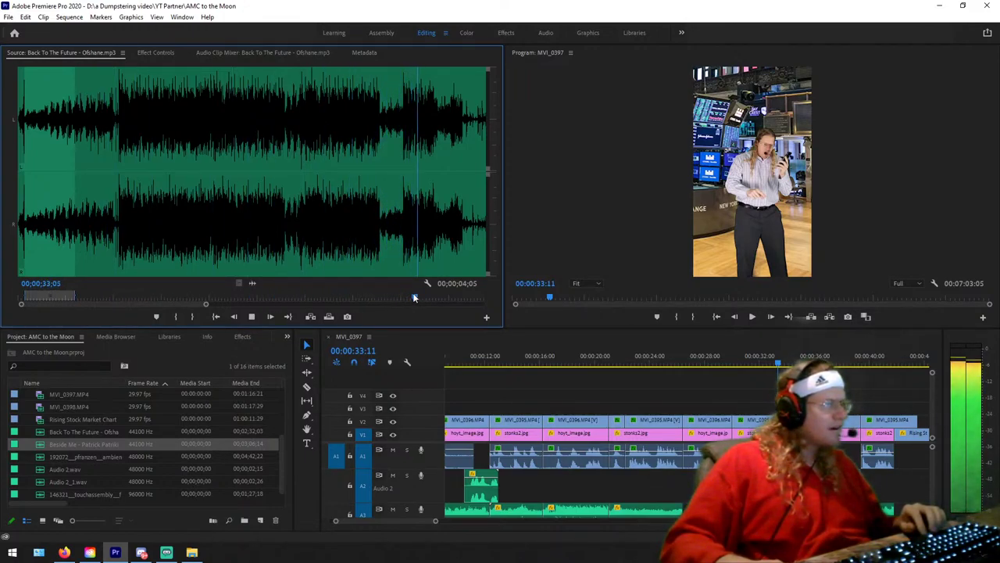
pyautogui.click(403, 297)
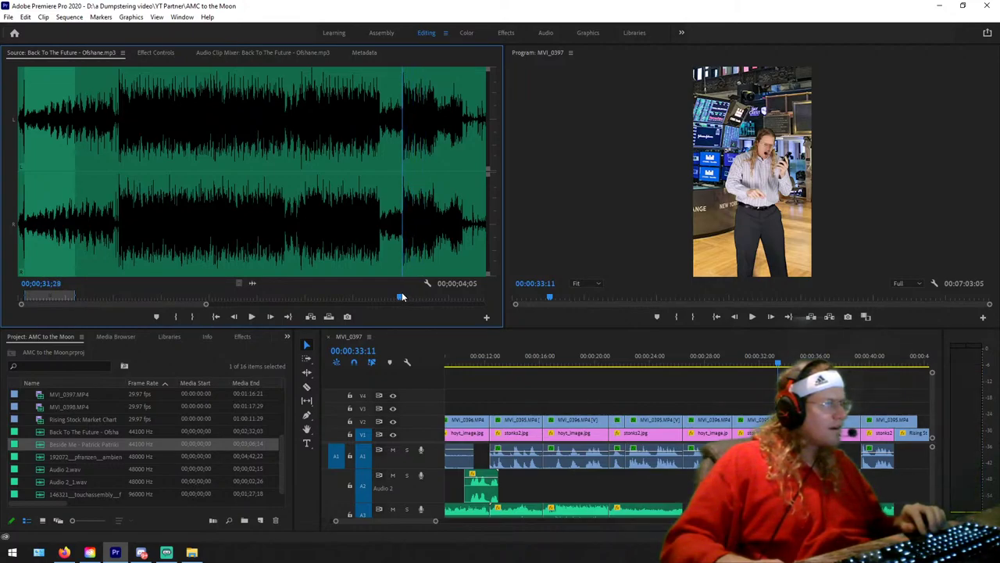
pyautogui.click(176, 317)
pyautogui.press('space')
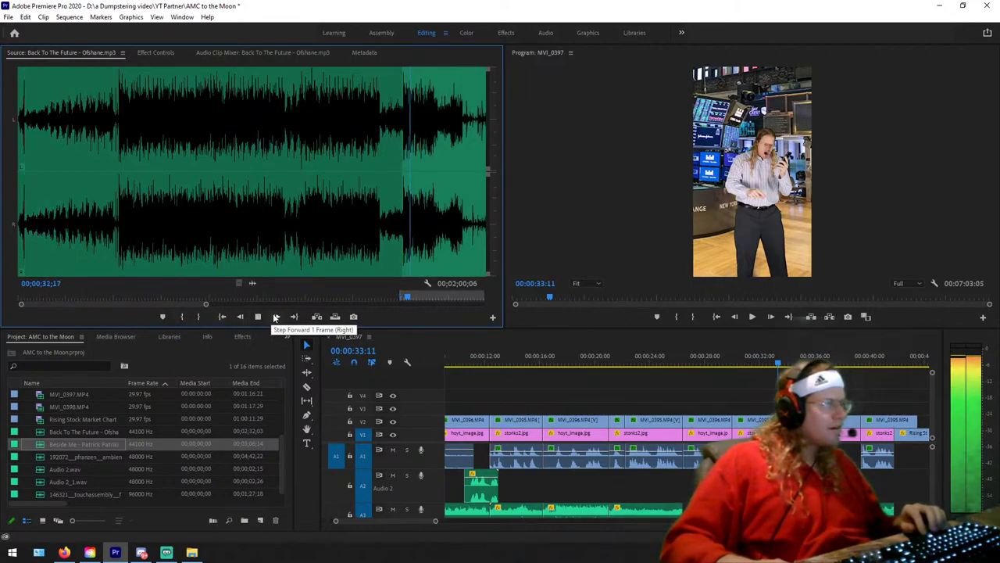
pyautogui.click(200, 316)
pyautogui.press('space')
pyautogui.scroll(-3, 523, 391)
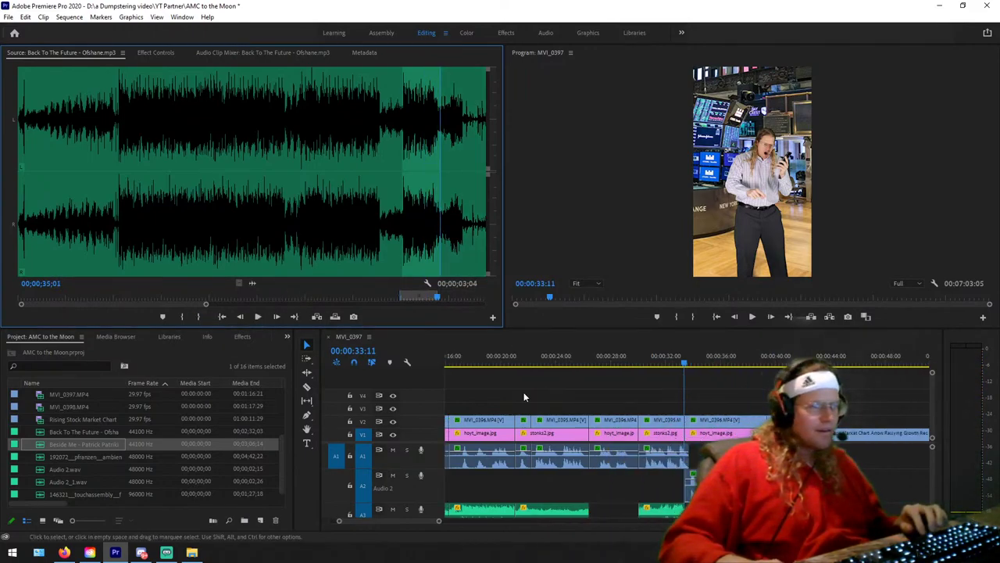
pyautogui.moveTo(251, 284); pyautogui.dragTo(689, 478)
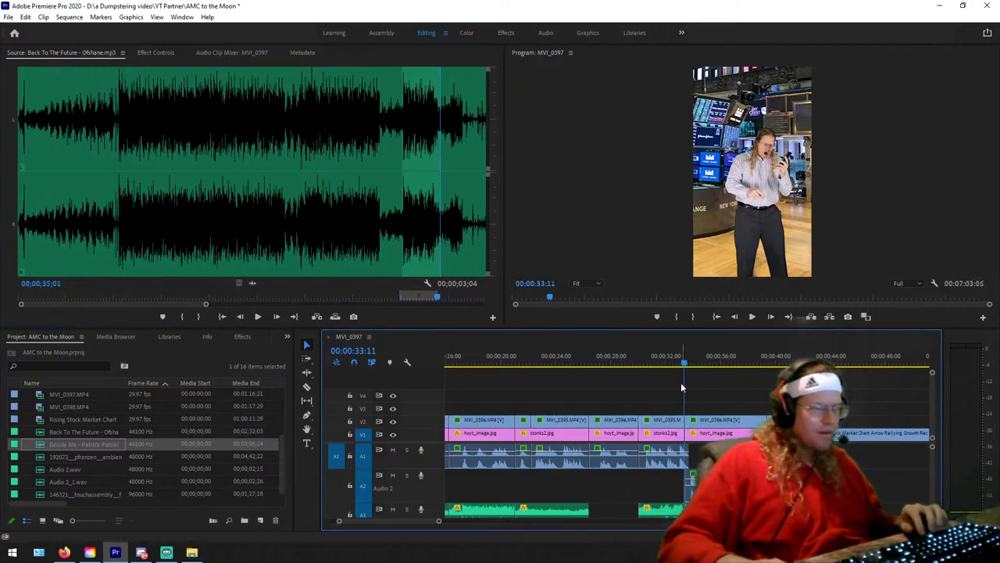
# Step: Play back the new music excerpt several times from around 25 and 32 seconds
pyautogui.click(681, 364)
pyautogui.press('space')
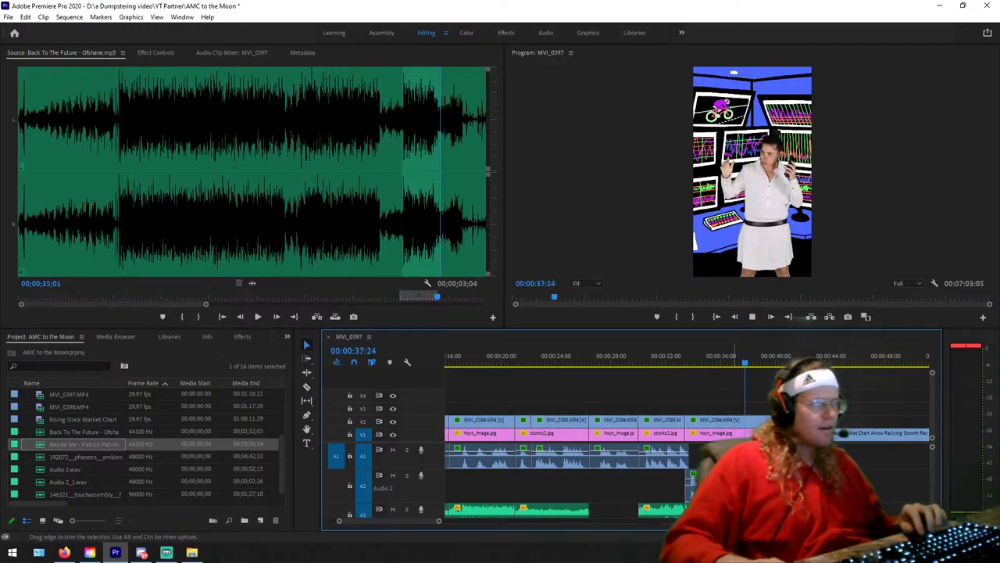
pyautogui.press('space')
pyautogui.press('Up')
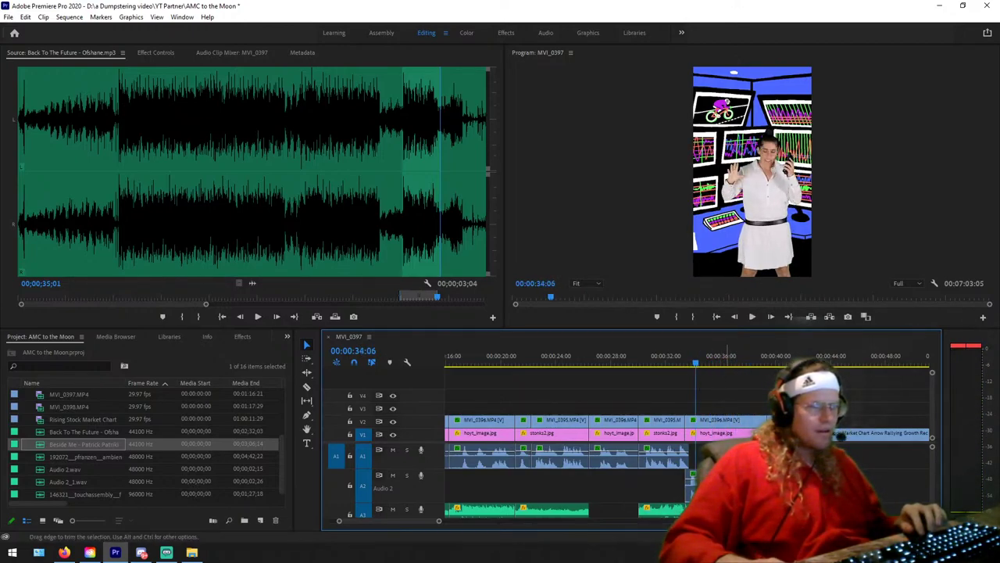
pyautogui.press('space')
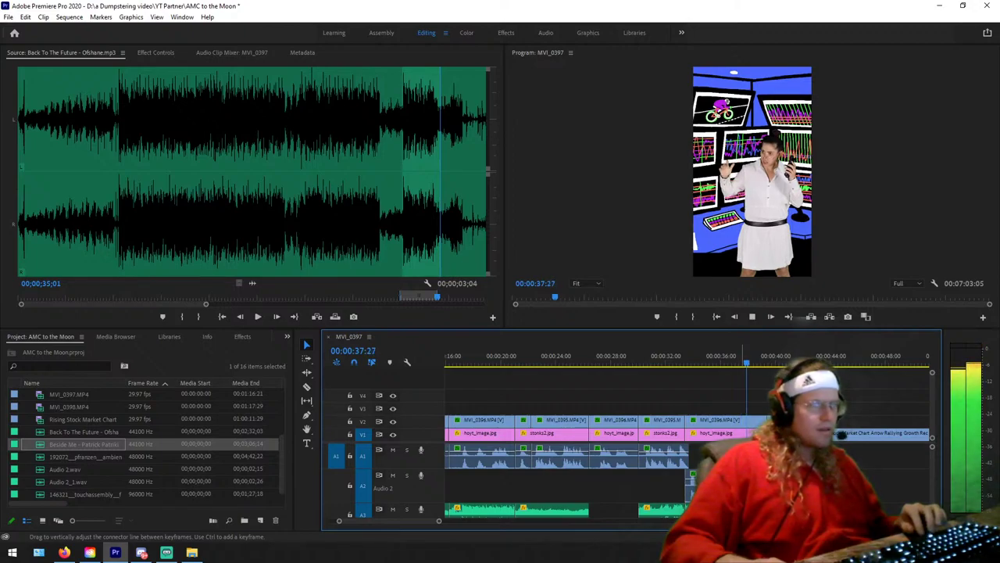
pyautogui.press('space')
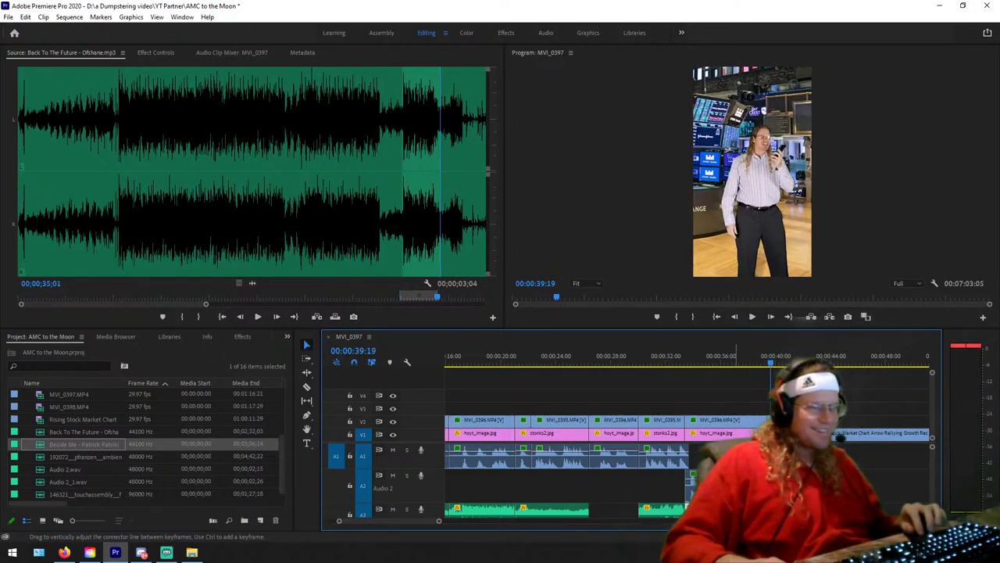
pyautogui.click(679, 358)
pyautogui.press('space')
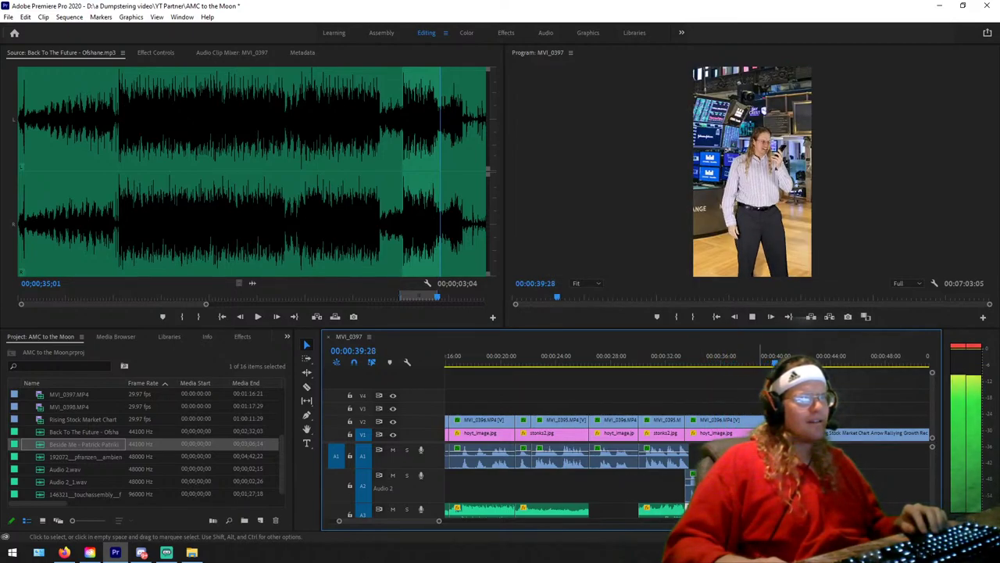
pyautogui.press('space')
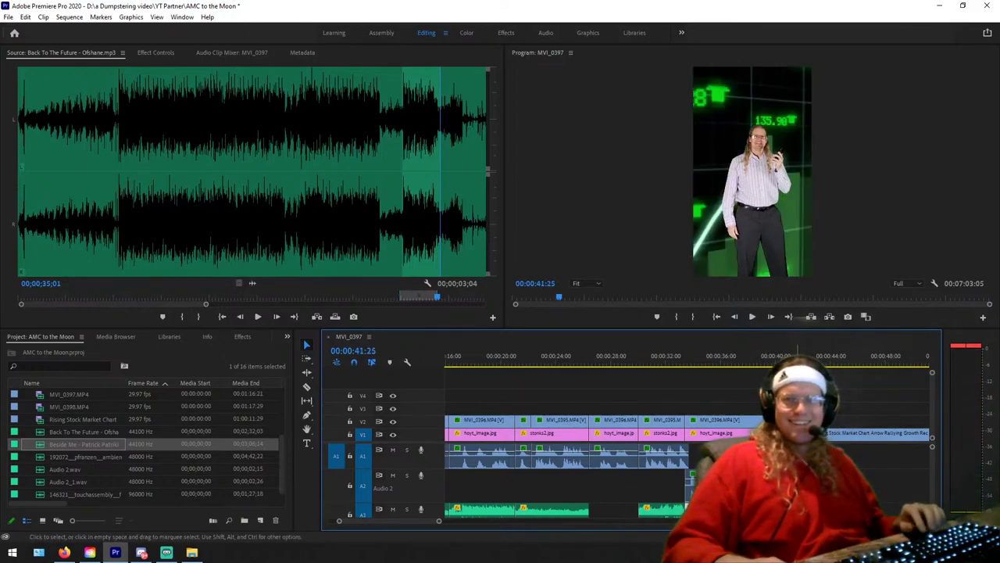
pyautogui.scroll(2, 492, 523)
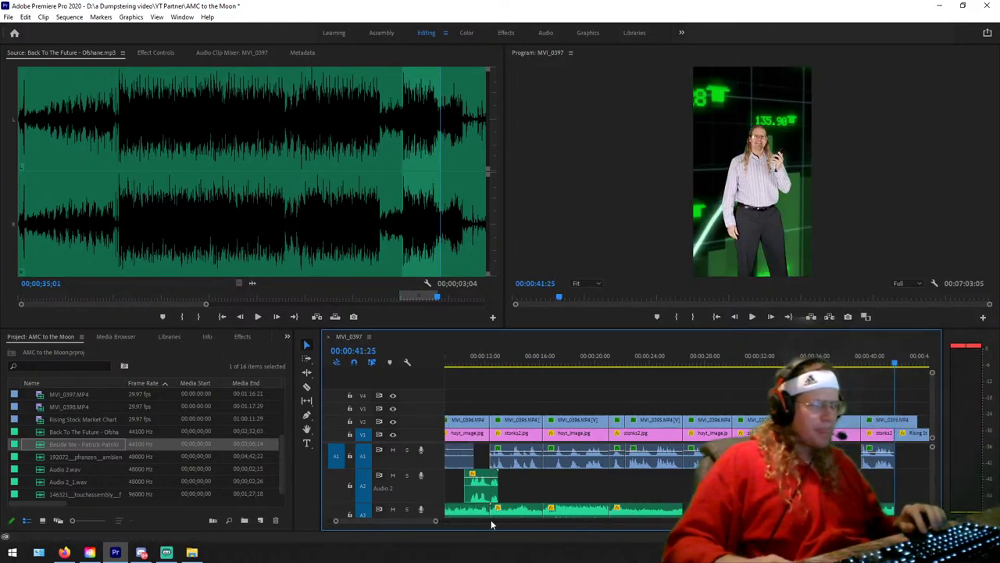
pyautogui.click(671, 361)
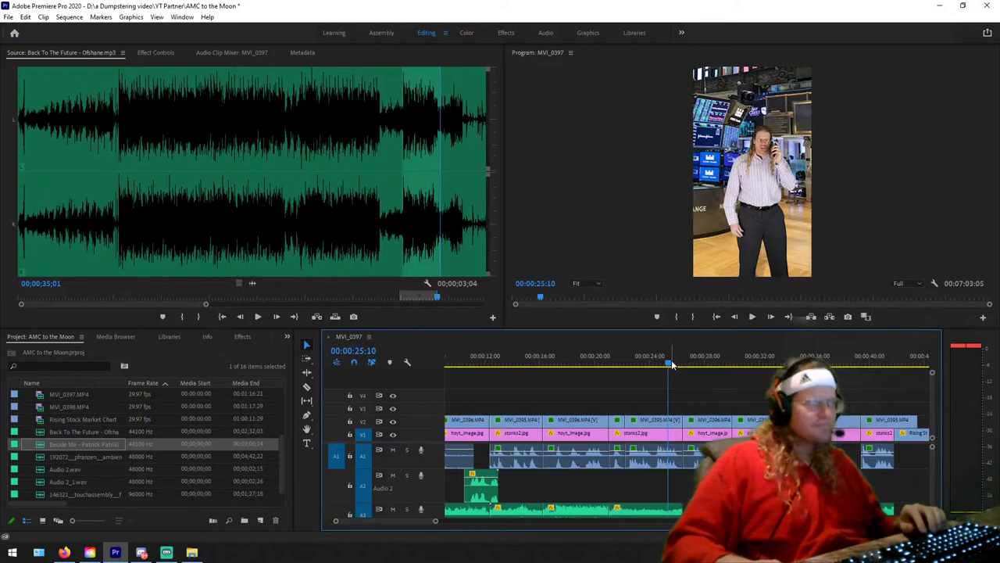
pyautogui.press('space')
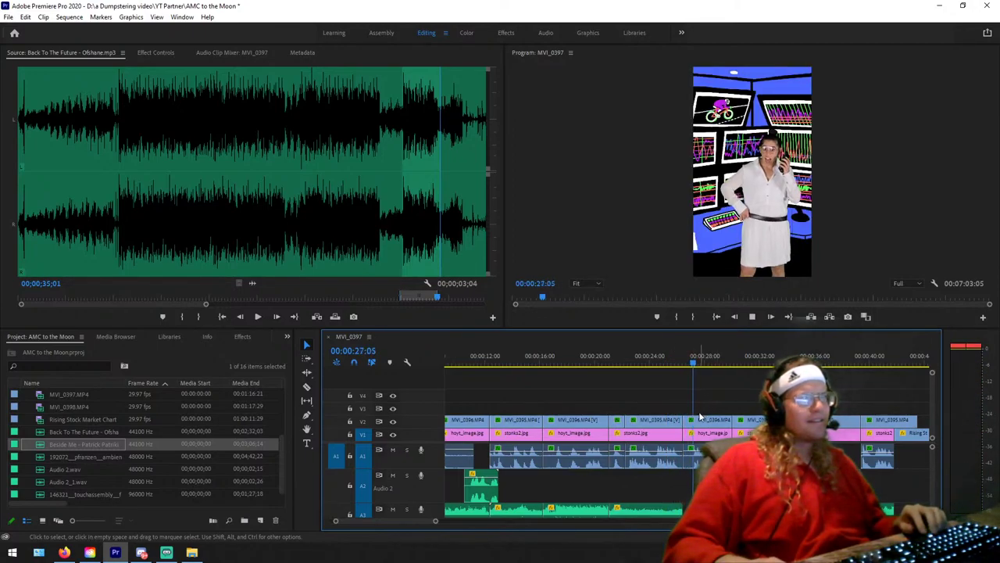
# Step: Preview the Back To The Future music and scrub back to about 22 seconds
pyautogui.click(287, 292)
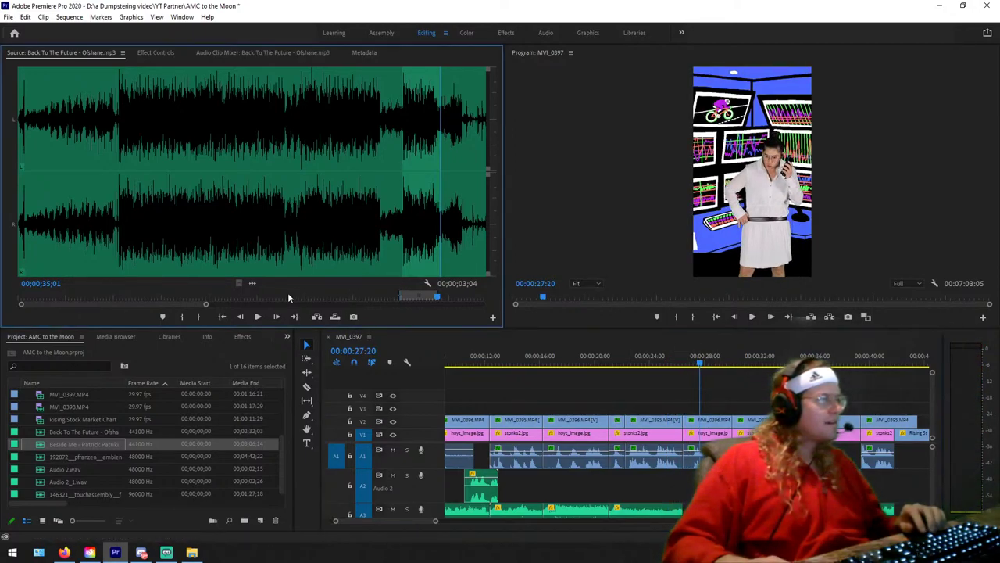
pyautogui.click(285, 299)
pyautogui.press('space')
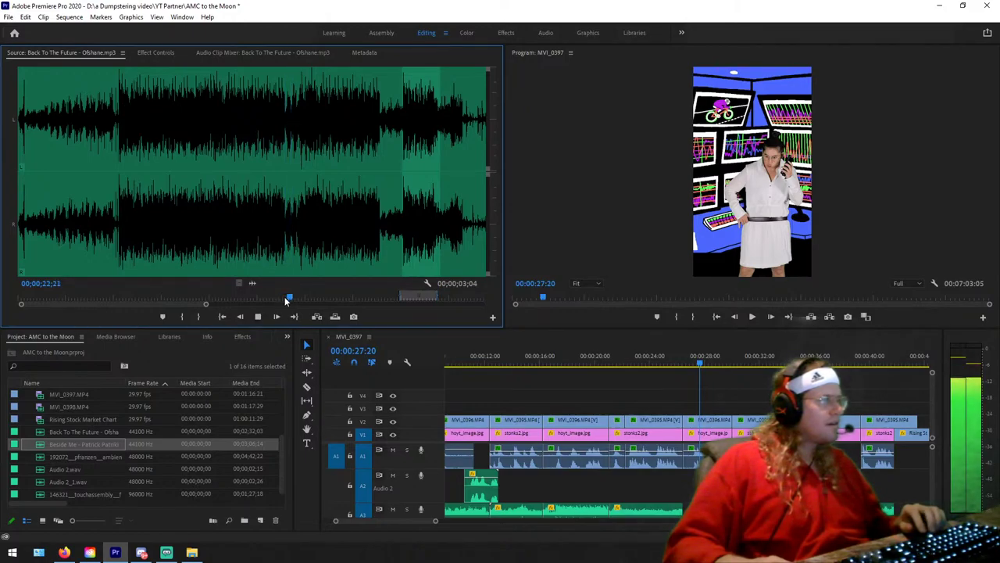
pyautogui.click(282, 298)
pyautogui.click(292, 301)
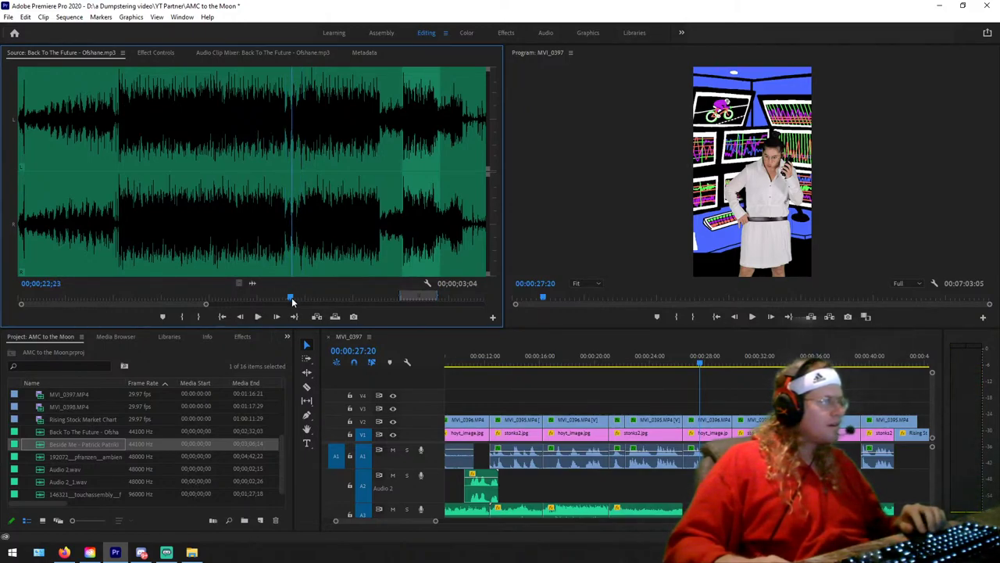
pyautogui.press('space')
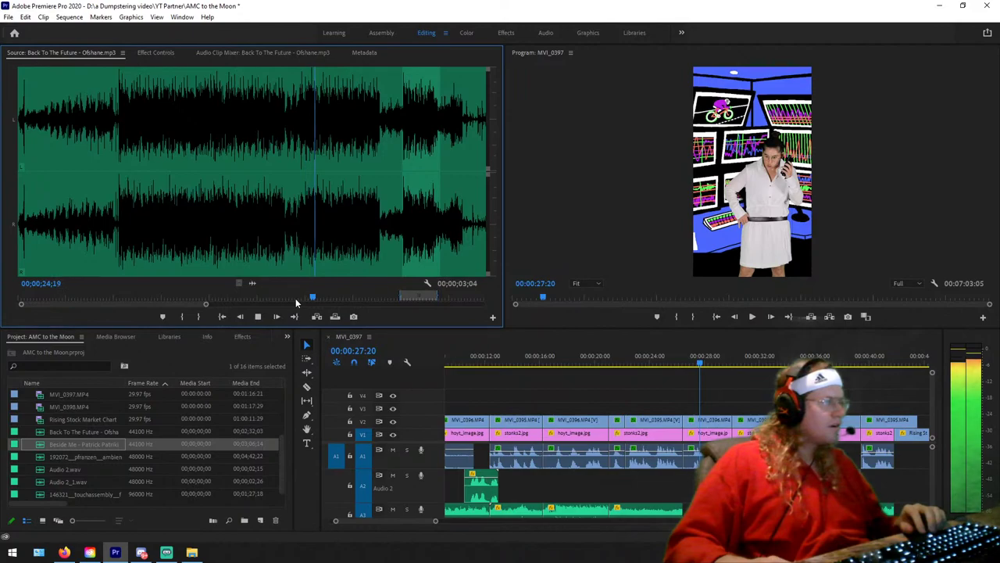
pyautogui.moveTo(295, 297); pyautogui.dragTo(285, 303)
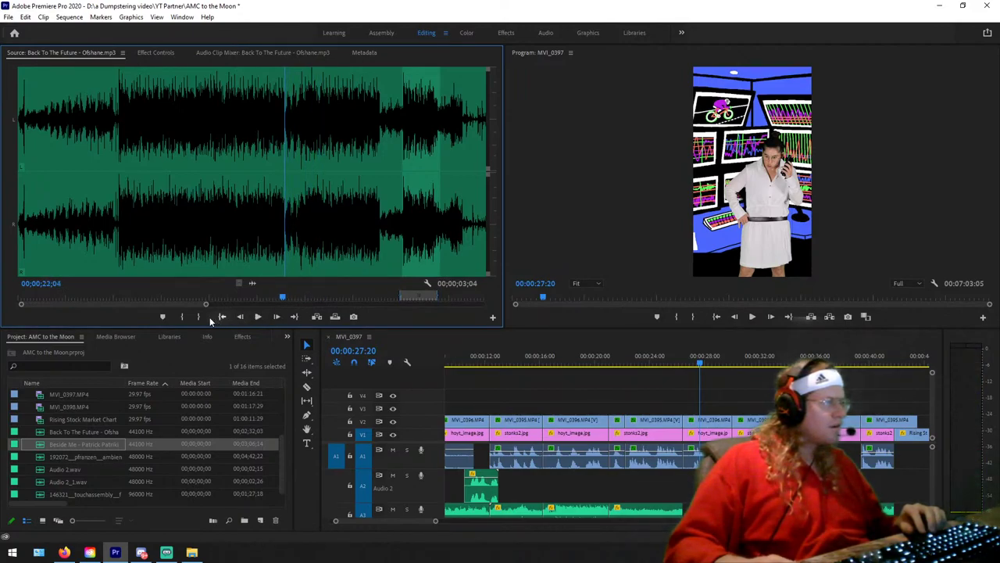
# Step: Mark a music excerpt from about 22;04 to 23;23 in the Source monitor
pyautogui.click(182, 316)
pyautogui.press('space')
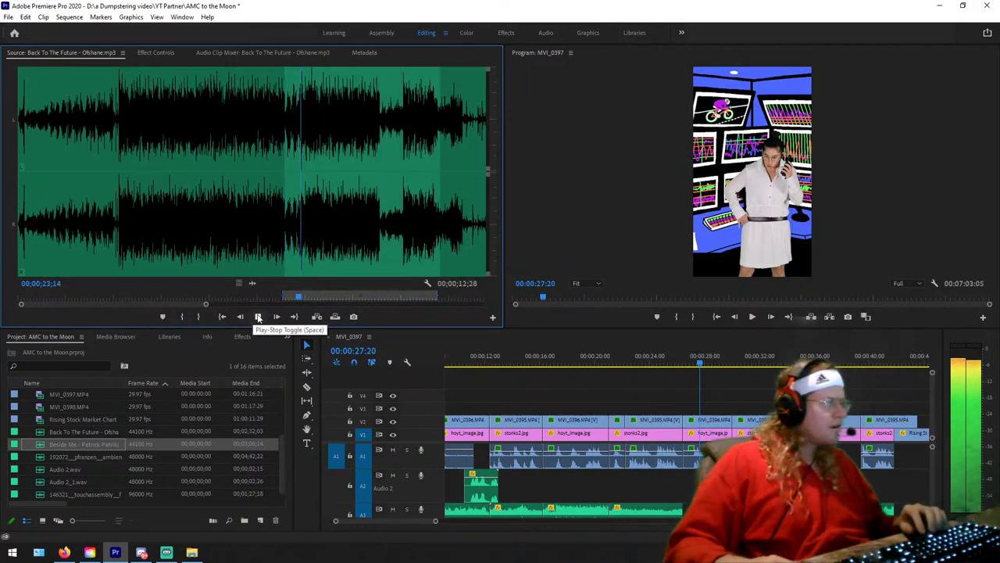
pyautogui.click(259, 316)
pyautogui.click(198, 317)
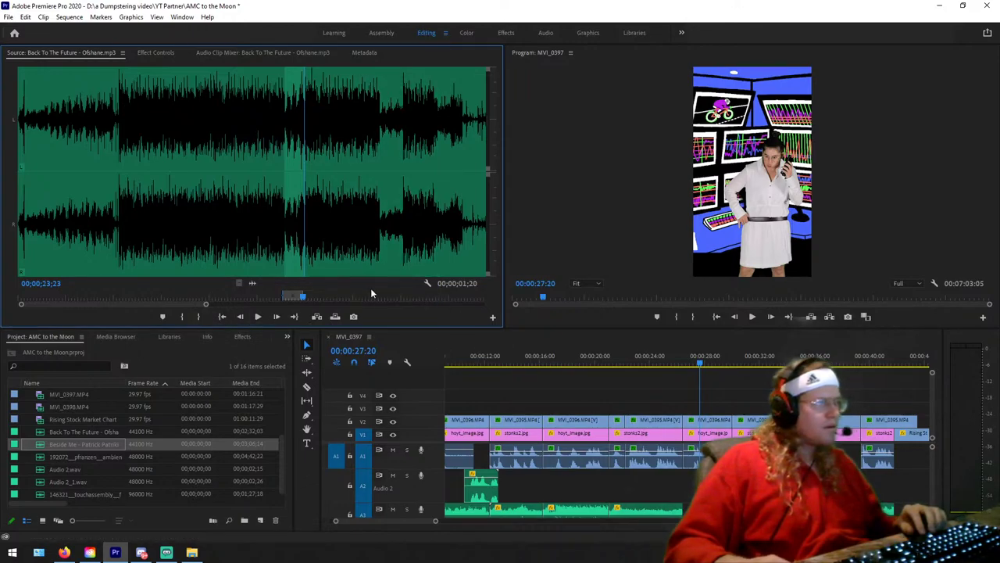
pyautogui.click(423, 370)
# Step: Drag the marked music excerpt into the sequence at 21;24
pyautogui.click(618, 361)
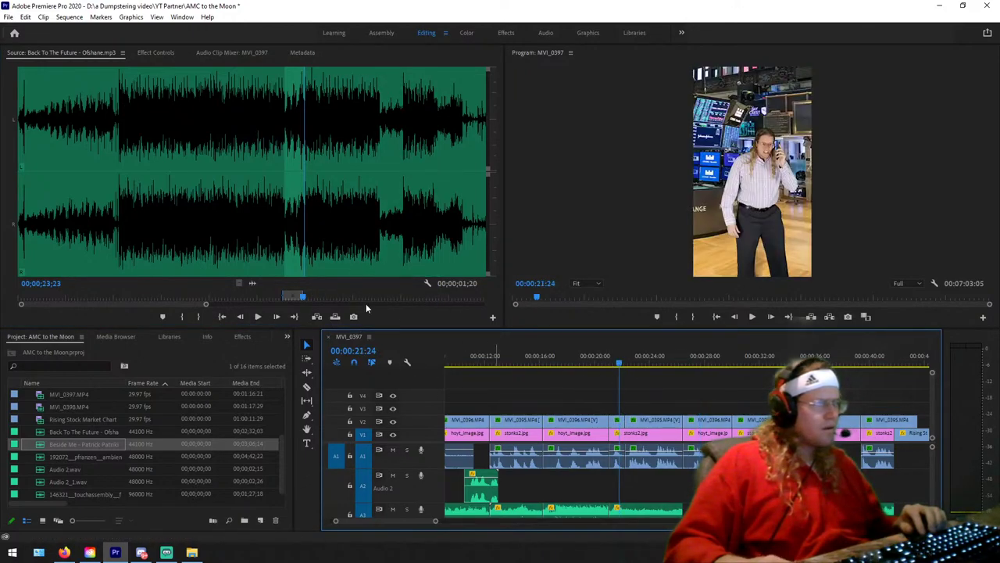
pyautogui.moveTo(249, 281); pyautogui.dragTo(937, 449)
pyautogui.scroll(-3, 931, 467)
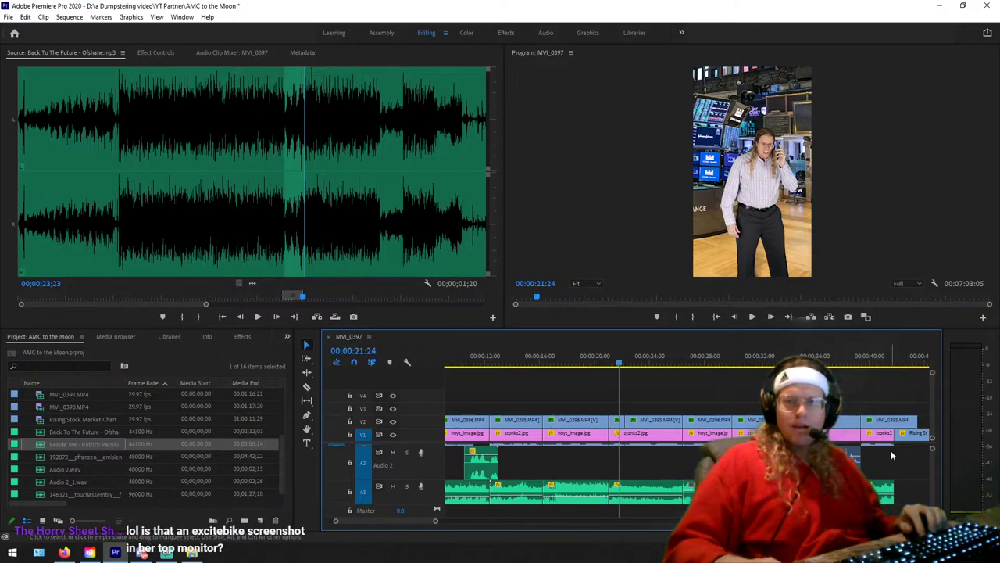
pyautogui.press('Down')
pyautogui.press('Down')
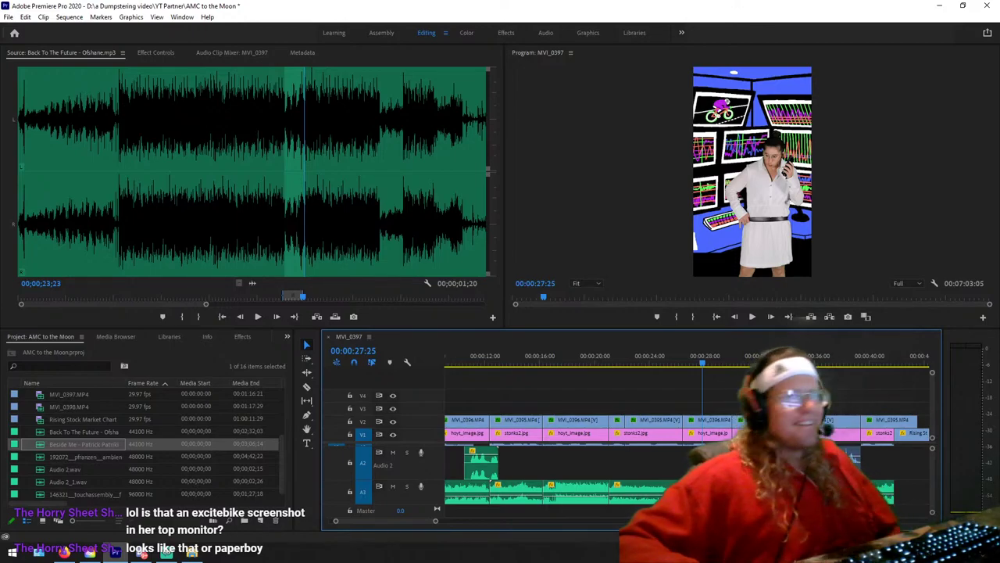
# Step: Switch to the Graphics workspace and rebalance the monitor and timeline panel sizes
pyautogui.click(594, 33)
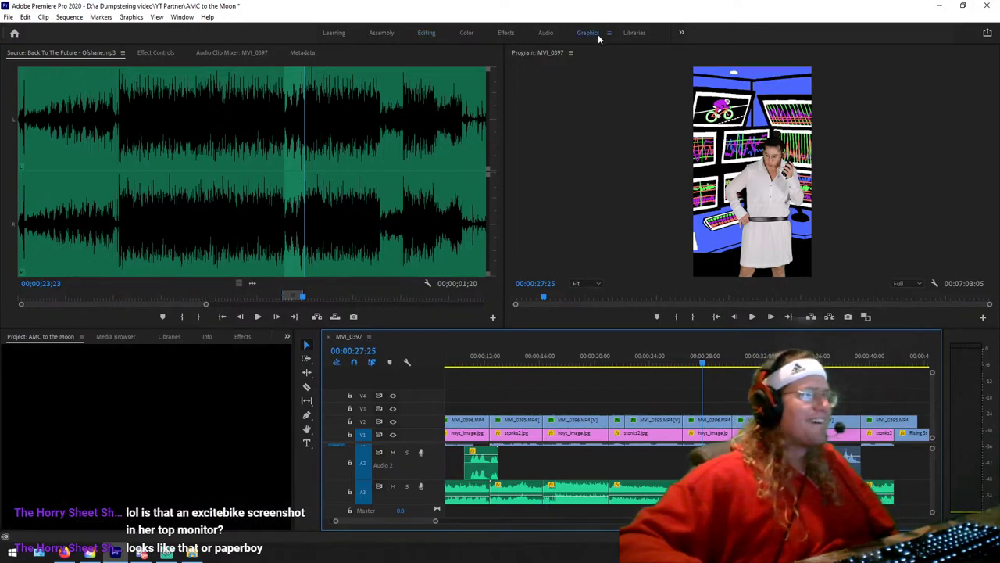
pyautogui.moveTo(526, 329); pyautogui.dragTo(497, 509)
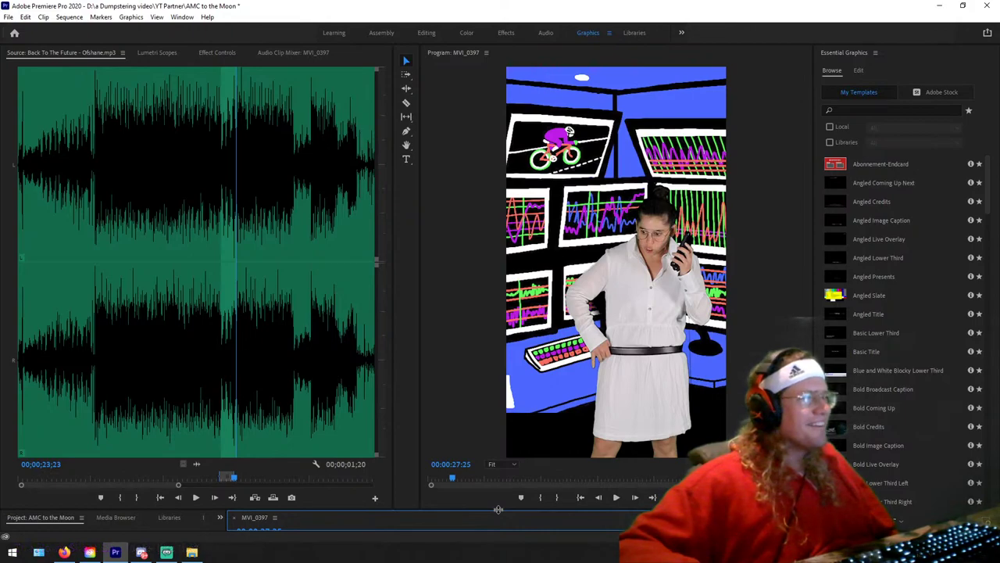
pyautogui.moveTo(497, 509); pyautogui.dragTo(498, 331)
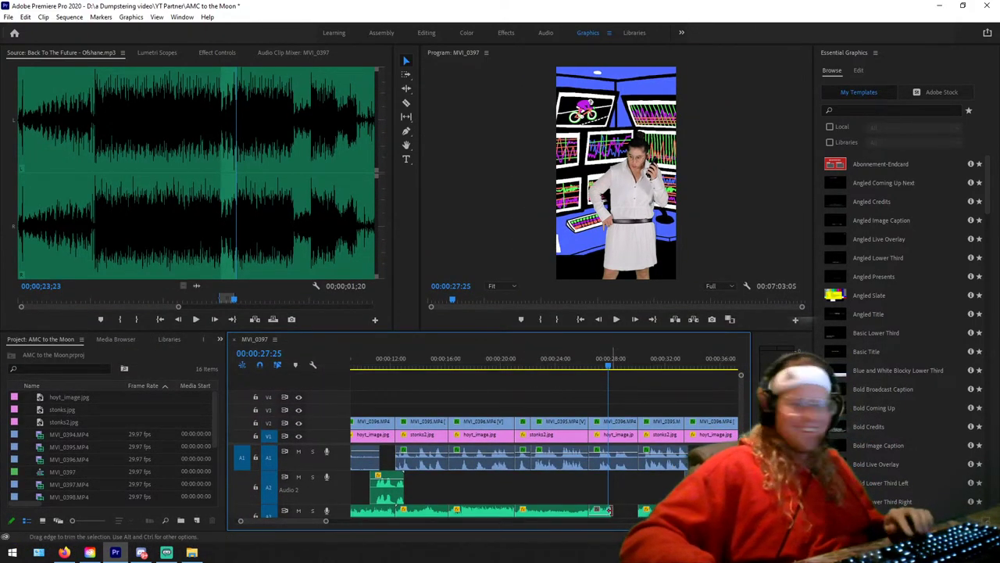
# Step: Extend the A3 music clip to meet the next clip and select an A3 music clip
pyautogui.moveTo(608, 510); pyautogui.dragTo(639, 509)
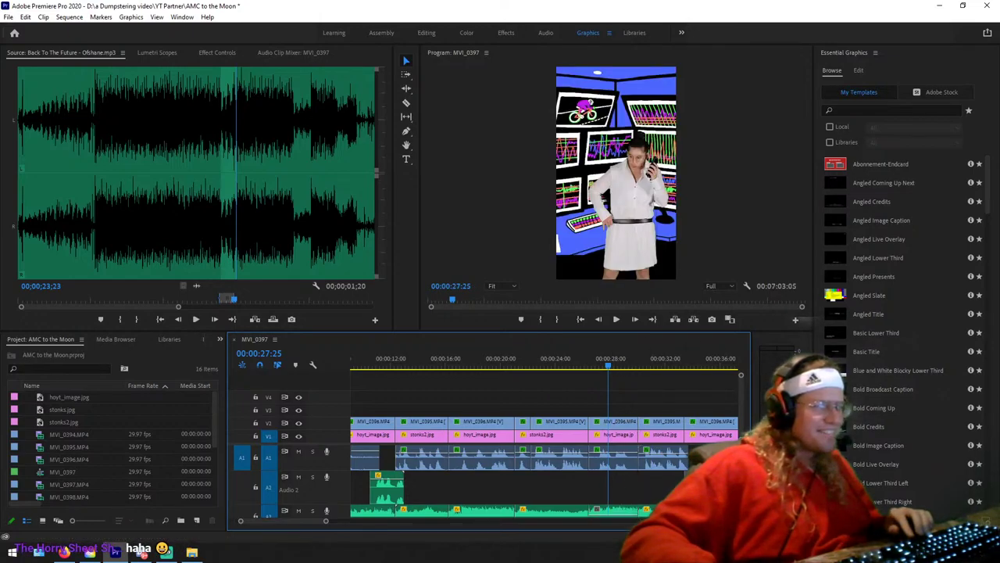
pyautogui.scroll(-2, 523, 481)
pyautogui.scroll(2, 523, 469)
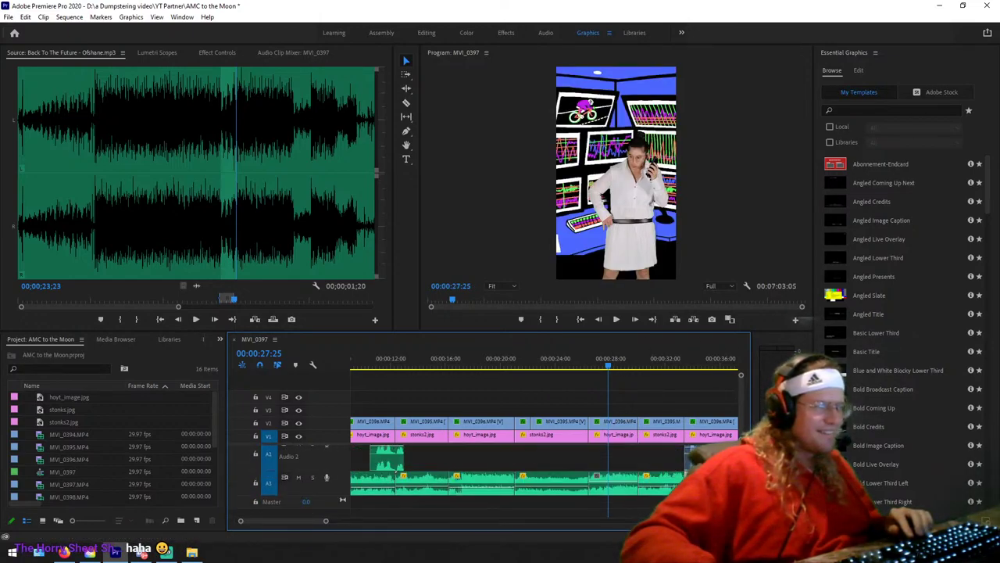
pyautogui.click(481, 480)
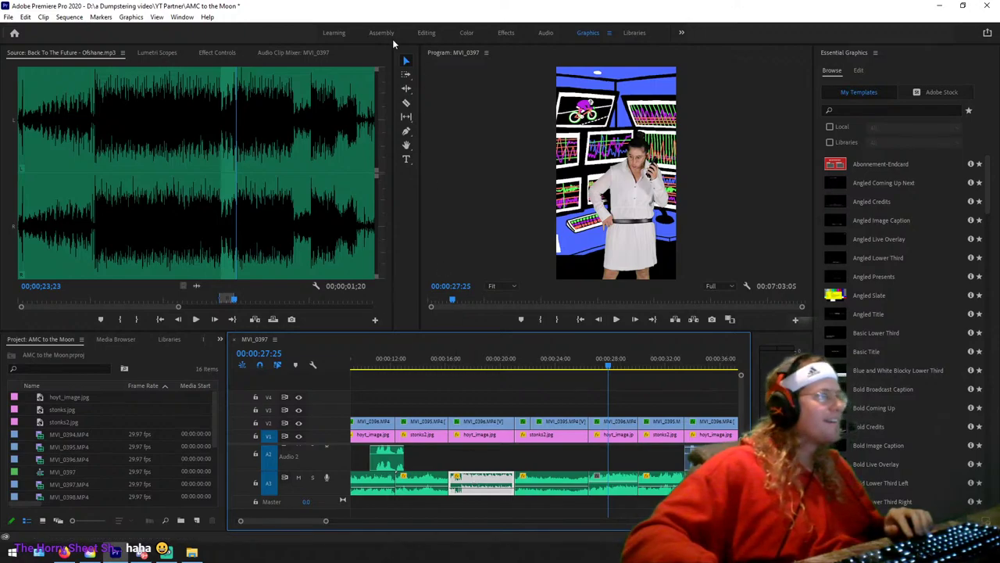
pyautogui.click(505, 33)
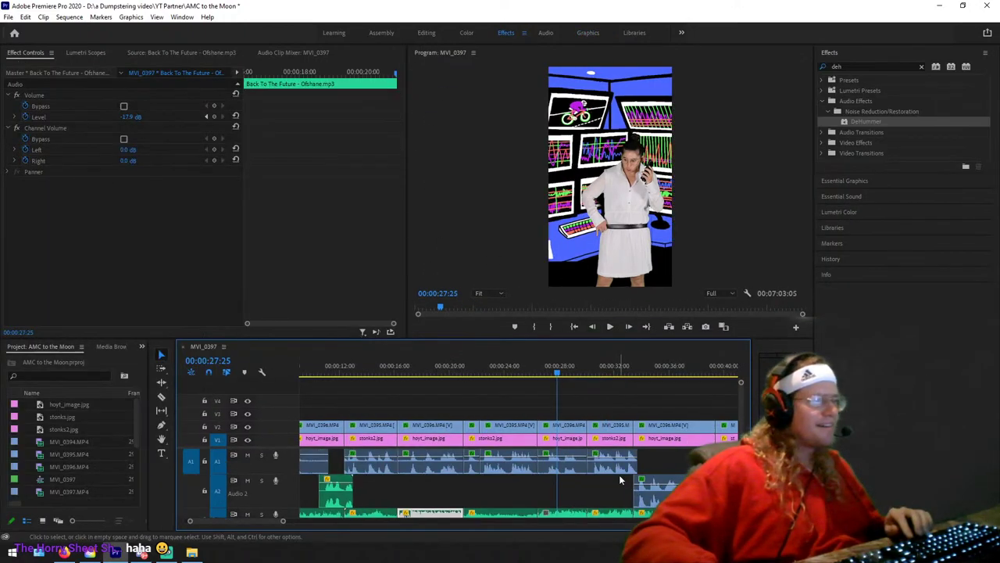
# Step: Set the next A3 music clip's volume level to -17.5 dB
pyautogui.click(573, 514)
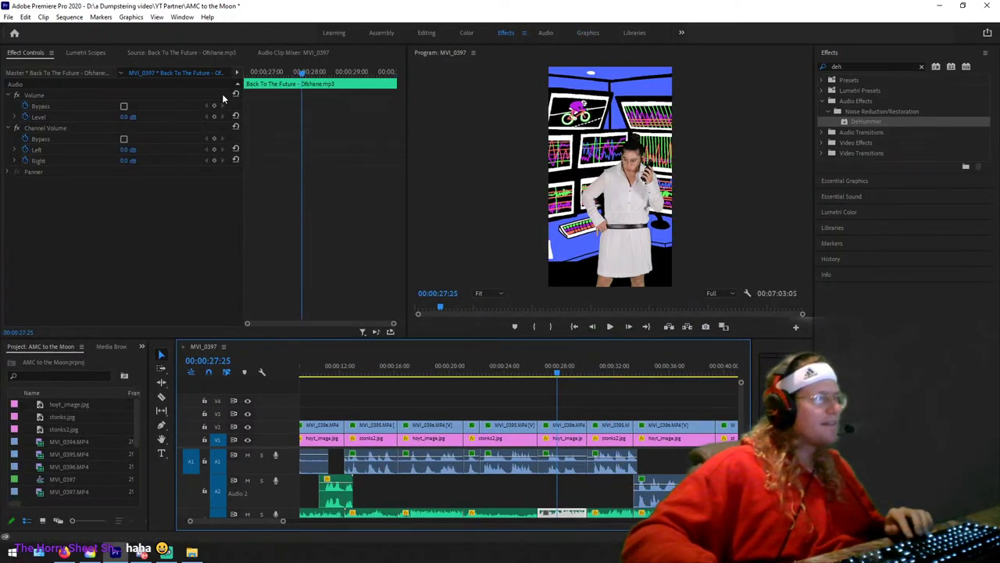
pyautogui.click(128, 117)
pyautogui.write('-17.5')
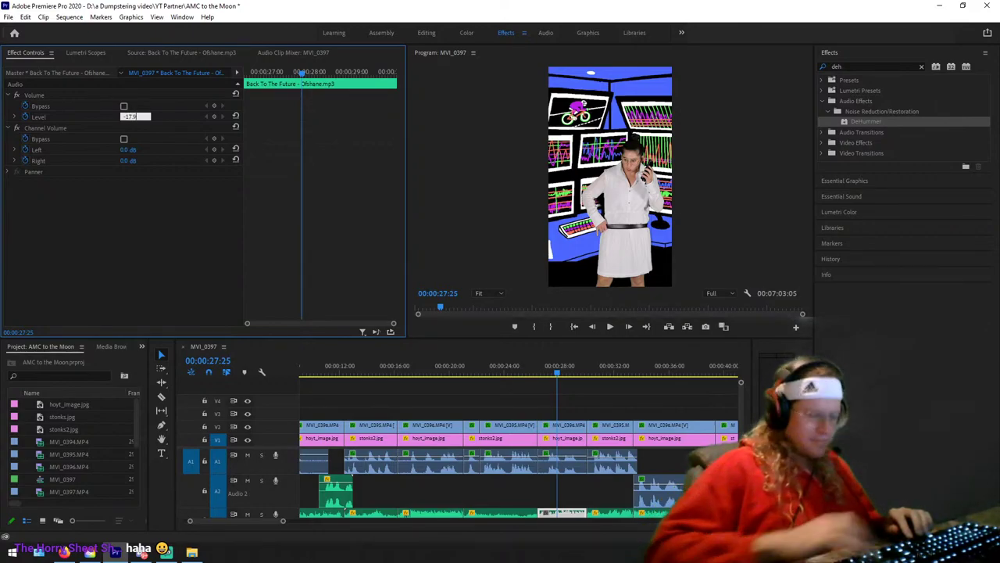
pyautogui.press('Return')
# Step: Play the sequence from 00:00:26:12 to hear the new music level
pyautogui.click(537, 365)
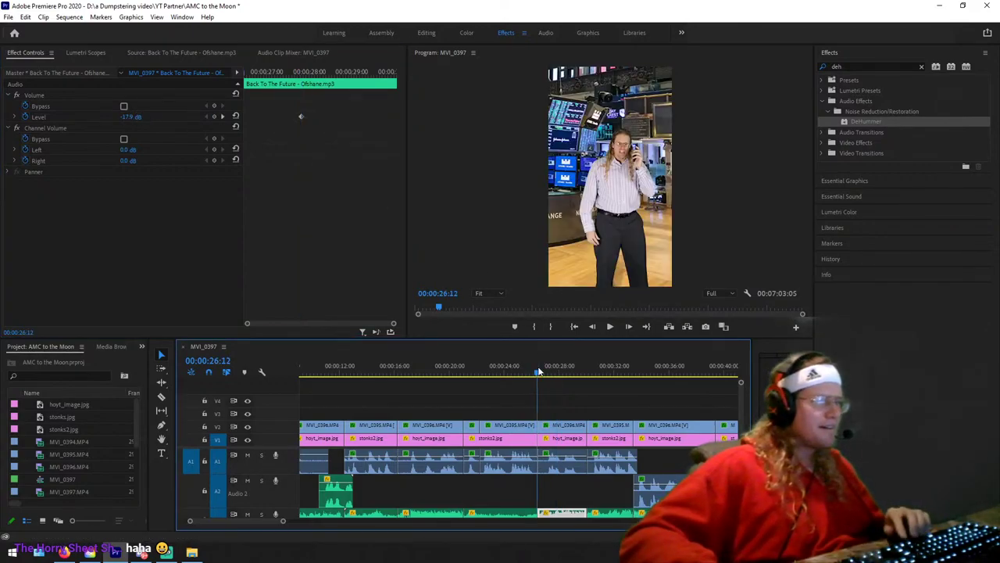
pyautogui.press('space')
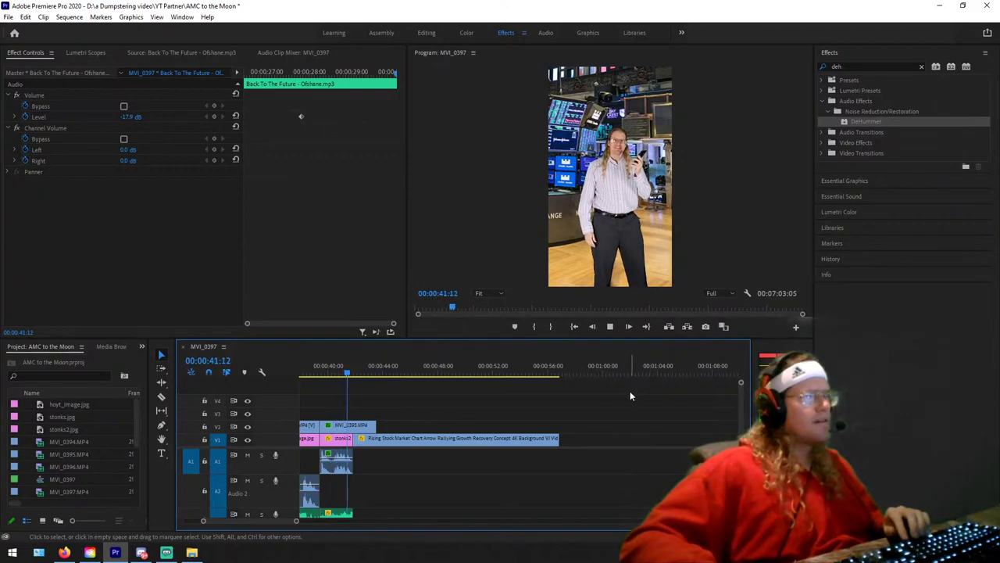
pyautogui.press('space')
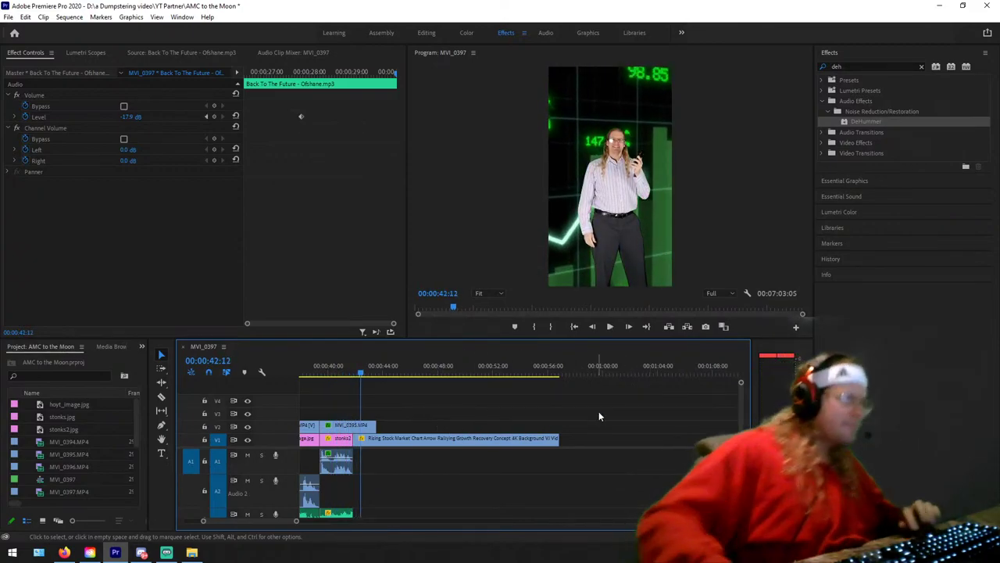
pyautogui.press('space')
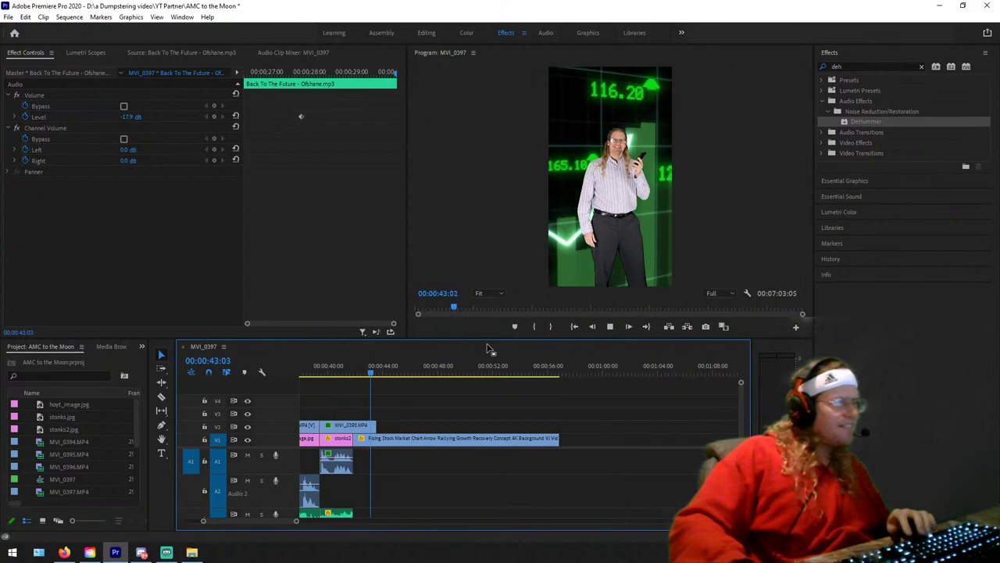
pyautogui.press('space')
pyautogui.scroll(2, 410, 488)
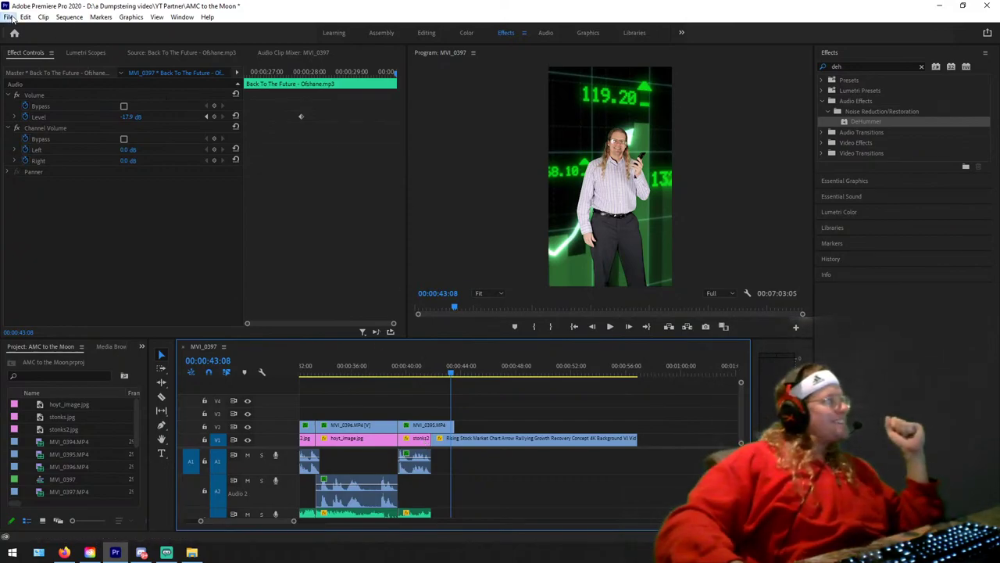
# Step: Save the AMC to the Moon project via the File menu
pyautogui.click(10, 17)
pyautogui.click(27, 159)
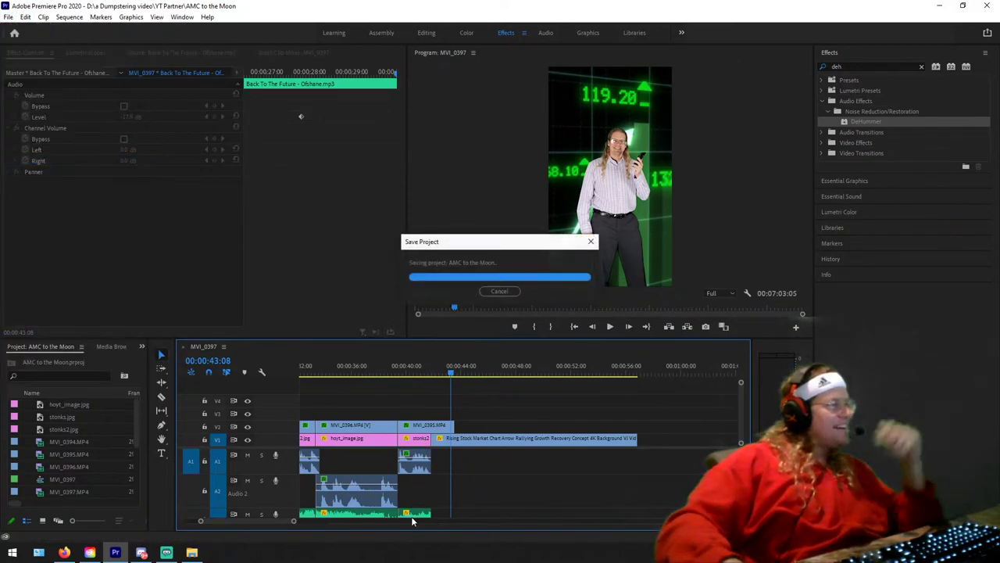
pyautogui.hscroll(-8, 391, 500)
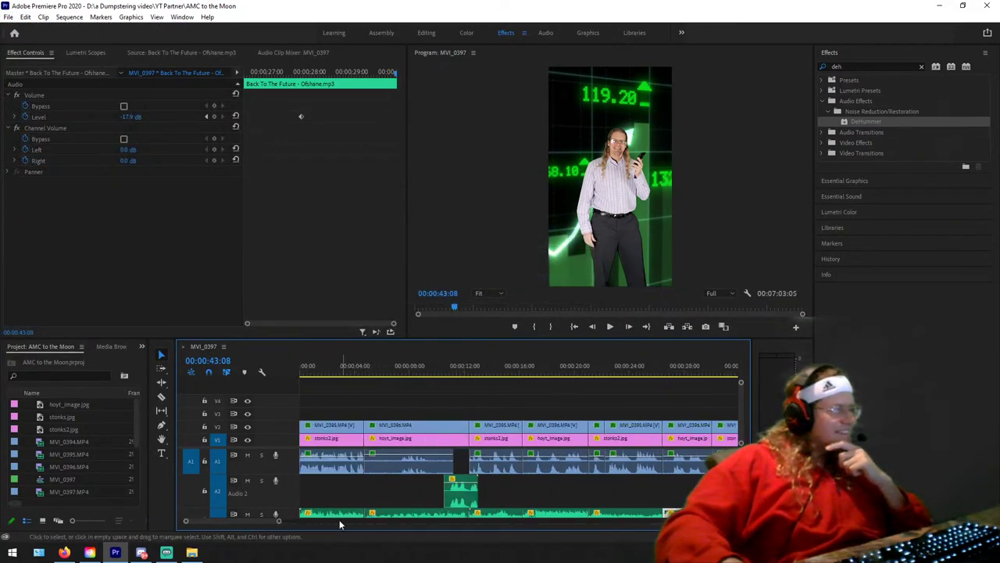
pyautogui.moveTo(278, 521); pyautogui.dragTo(354, 520)
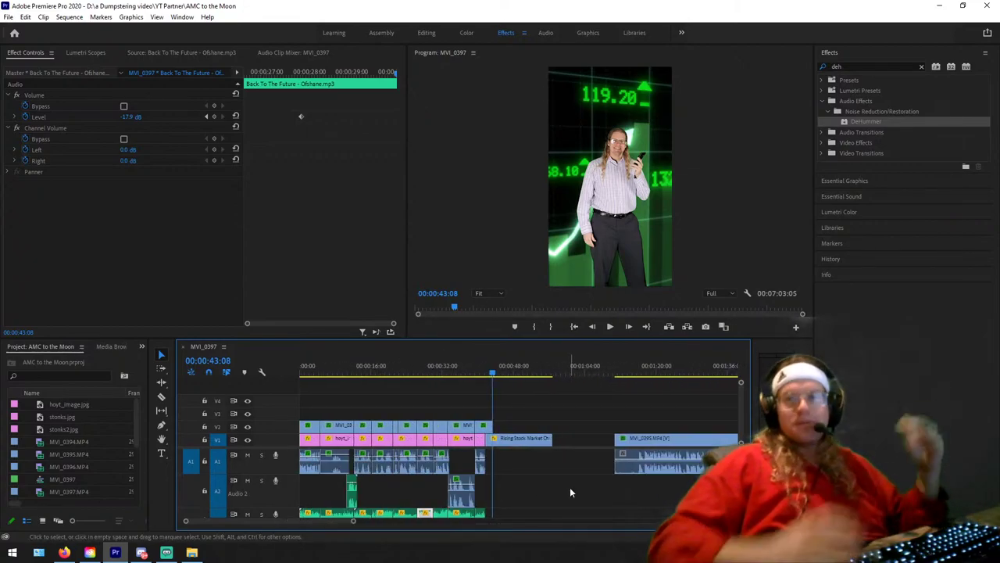
# Step: Search YouTube in Firefox for 'copyright free wide putin'
pyautogui.click(64, 552)
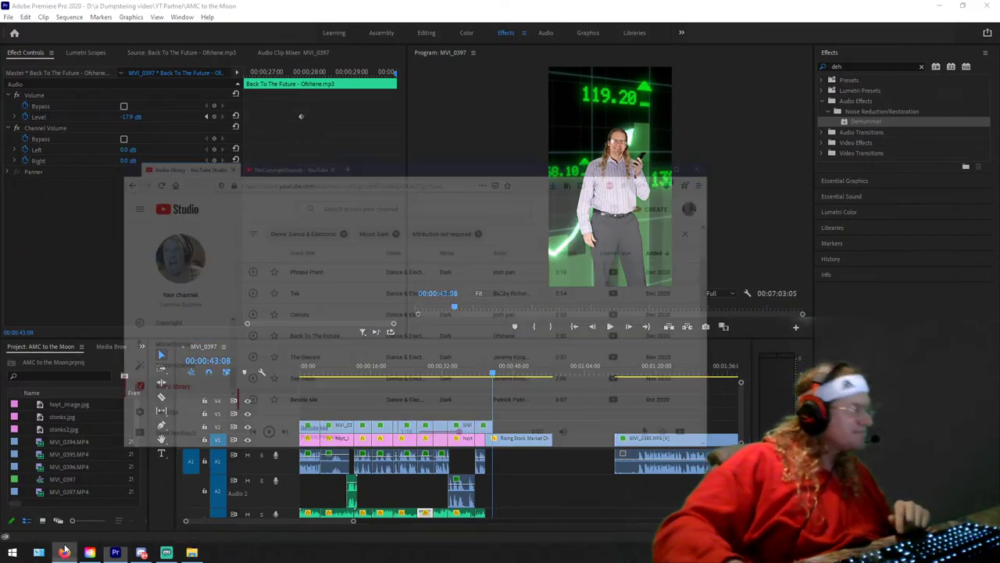
pyautogui.click(318, 86)
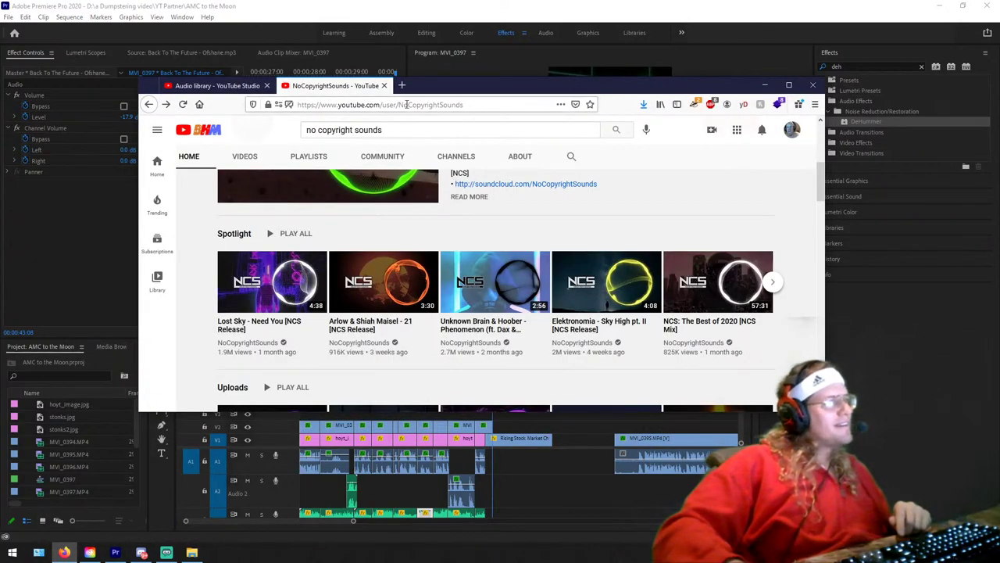
pyautogui.click(394, 130)
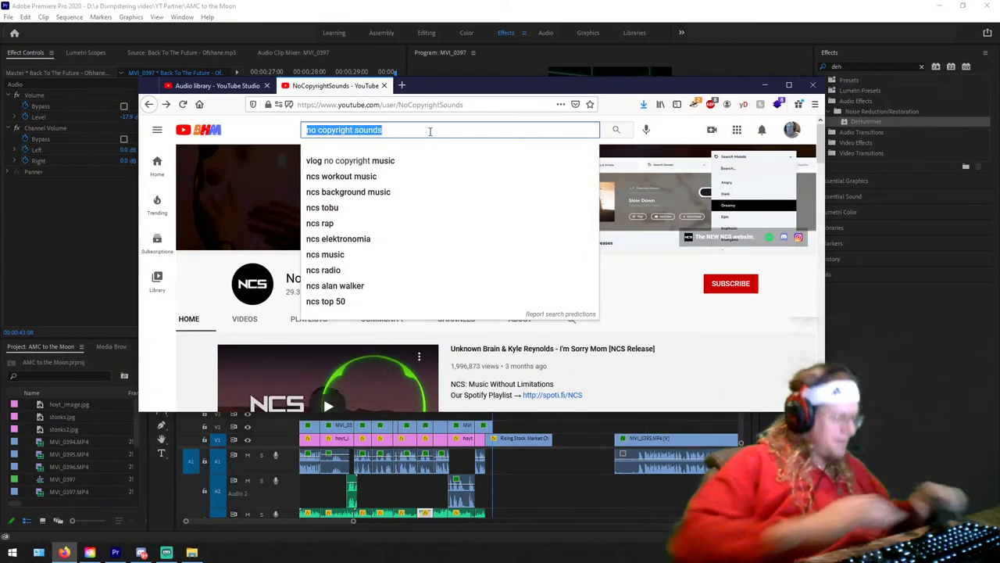
pyautogui.write('copyright fre')
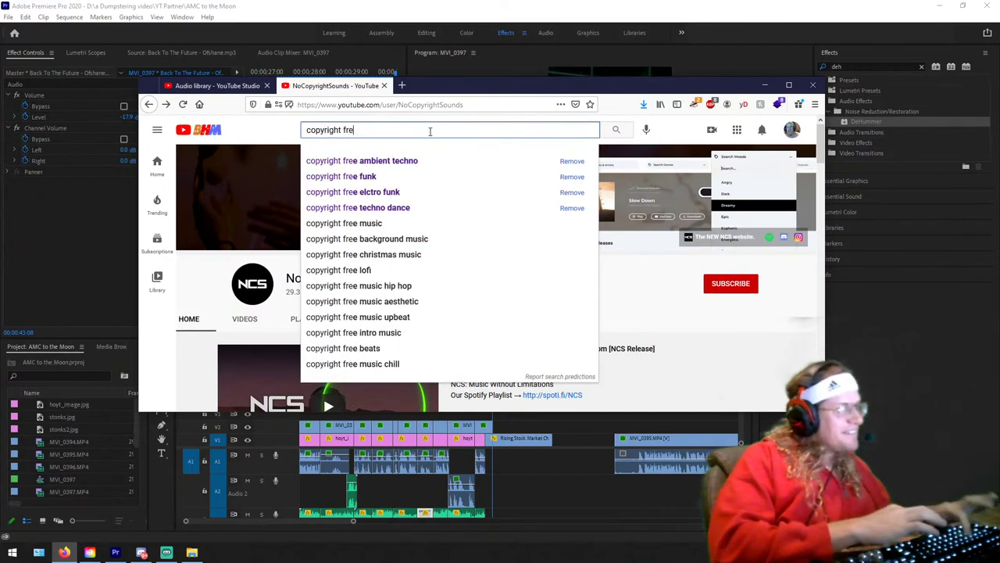
pyautogui.write('e wide putin')
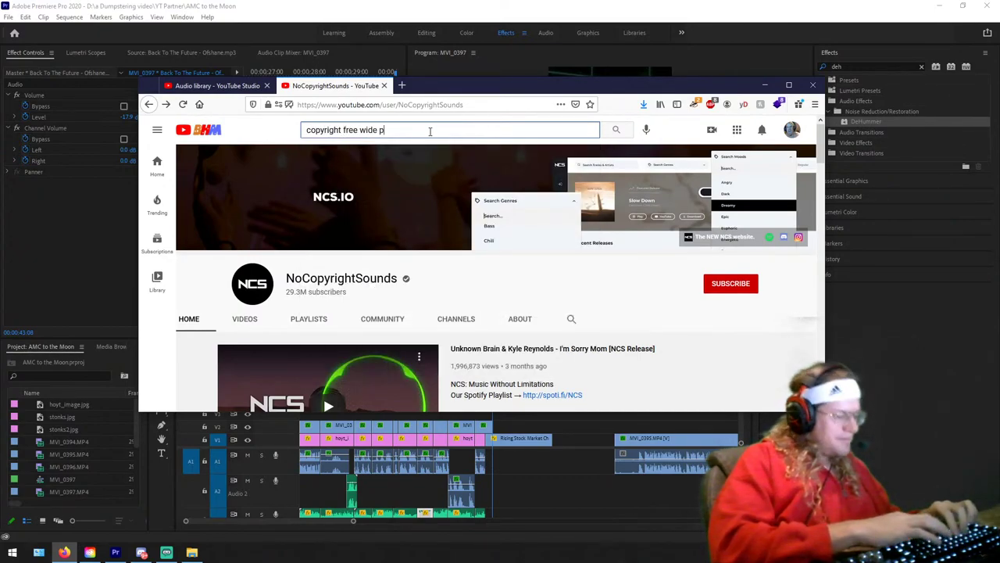
pyautogui.press('Return')
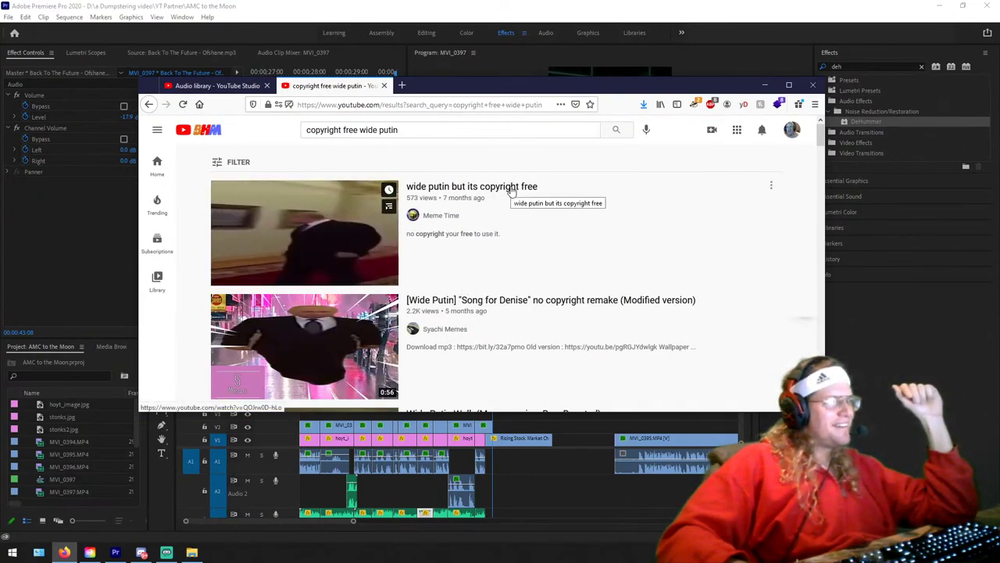
# Step: Preview the search results, including the Wide Putin and drop-only Song for Denise videos
pyautogui.click(509, 189)
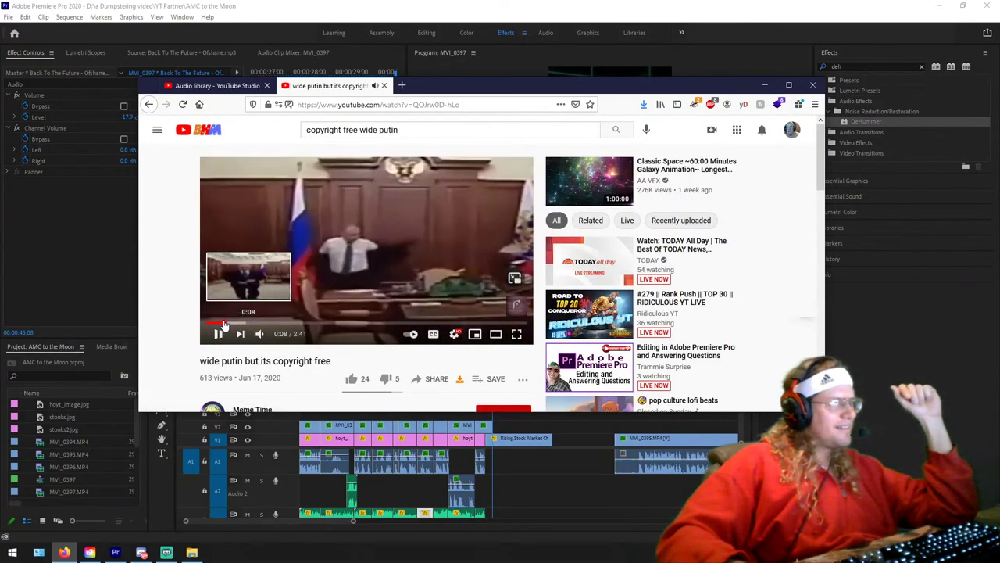
pyautogui.moveTo(239, 326); pyautogui.dragTo(269, 325)
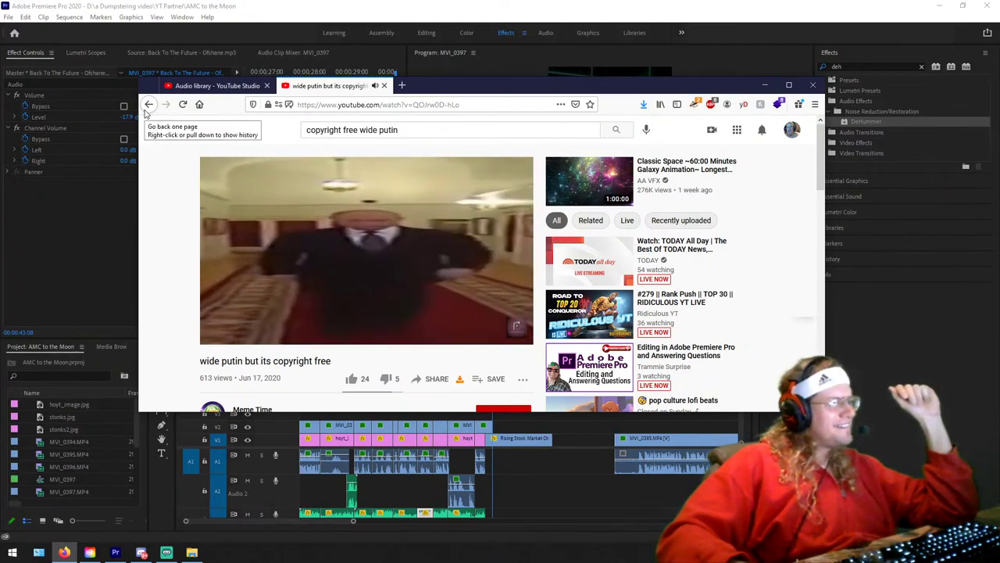
pyautogui.click(282, 328)
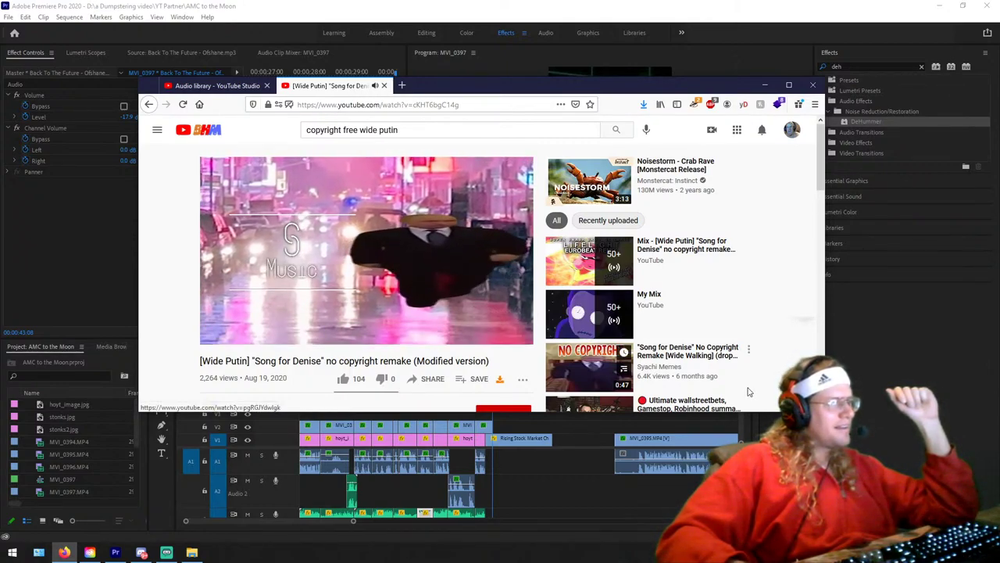
pyautogui.click(704, 361)
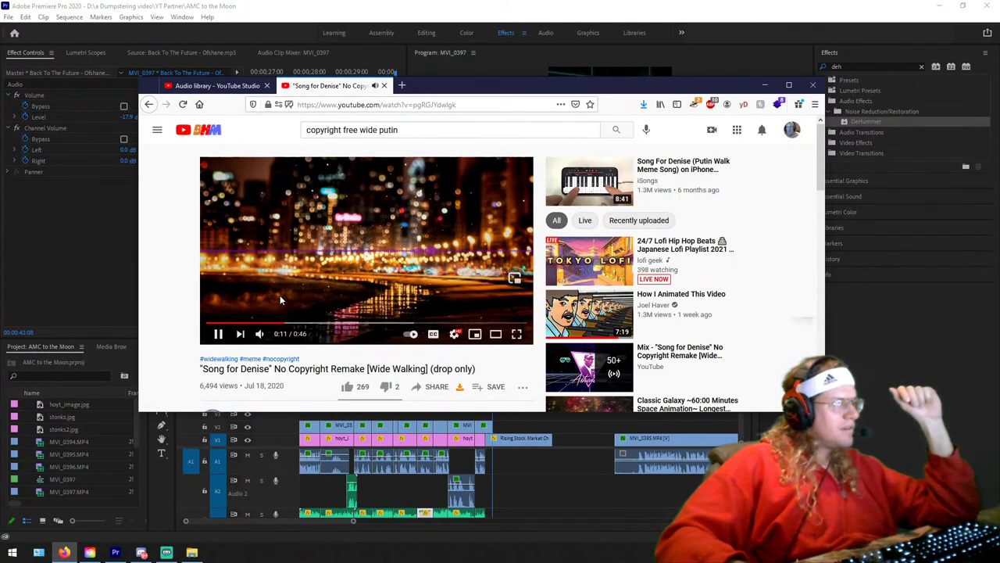
pyautogui.scroll(-5, 282, 299)
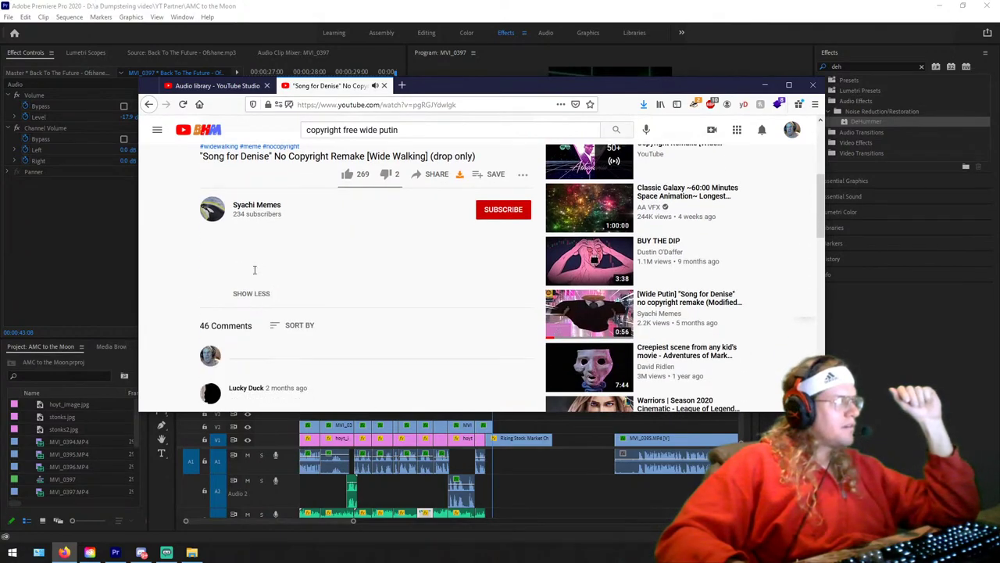
pyautogui.scroll(-1, 294, 239)
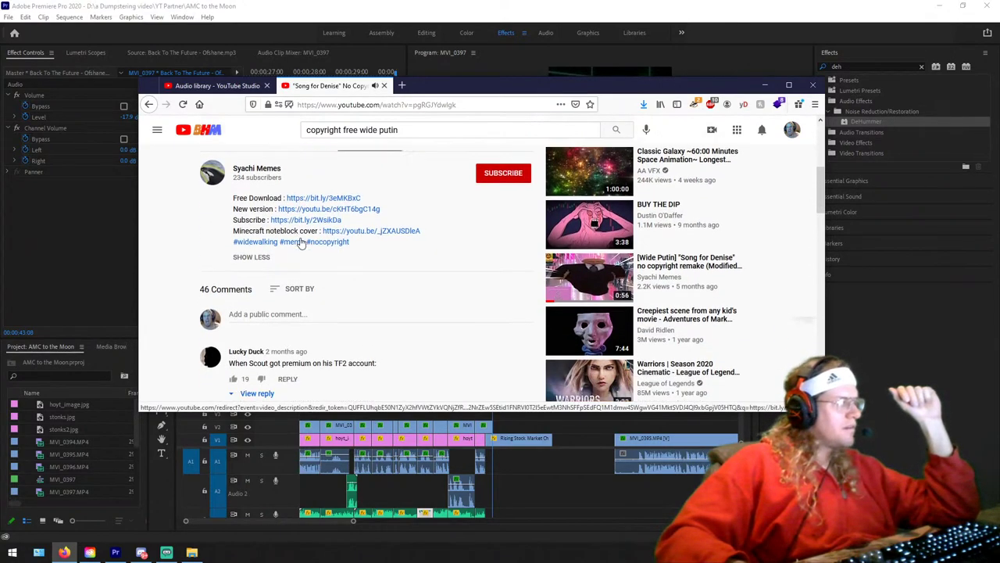
pyautogui.scroll(-2, 293, 251)
pyautogui.scroll(6, 295, 265)
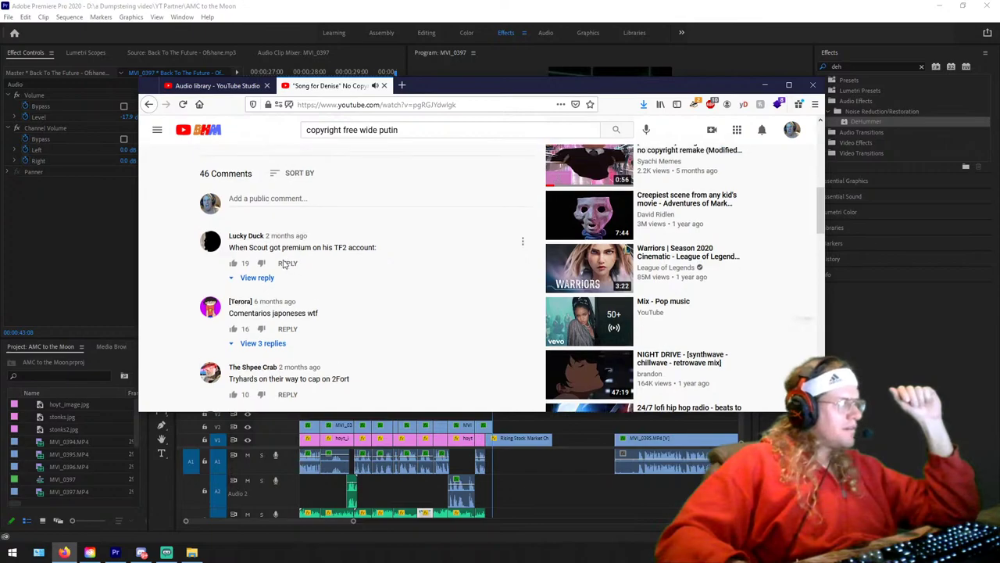
# Step: Return to the Wide Putin Song for Denise video and expand its description
pyautogui.click(148, 104)
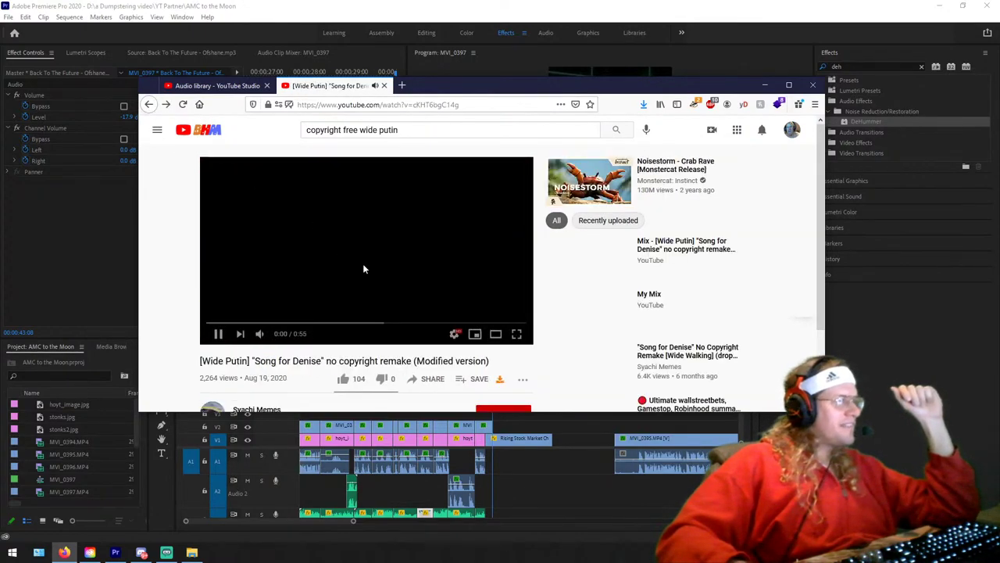
pyautogui.click(290, 322)
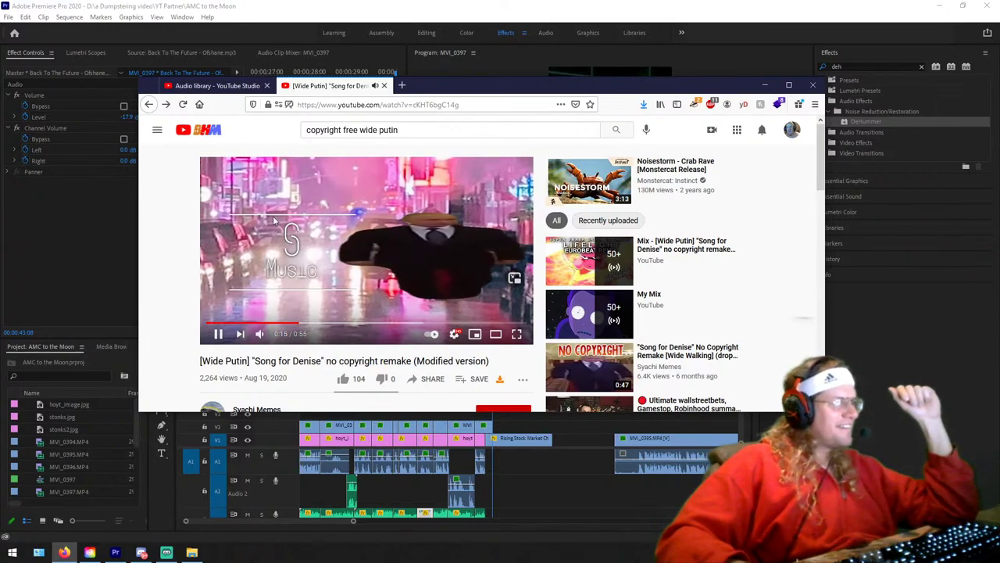
pyautogui.scroll(-2, 263, 260)
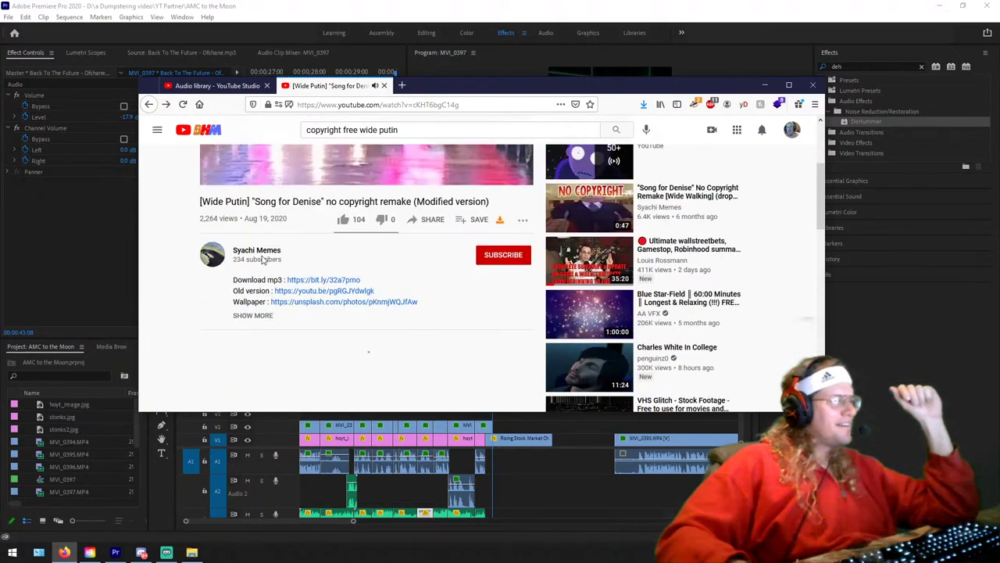
pyautogui.click(253, 316)
pyautogui.scroll(-1, 257, 315)
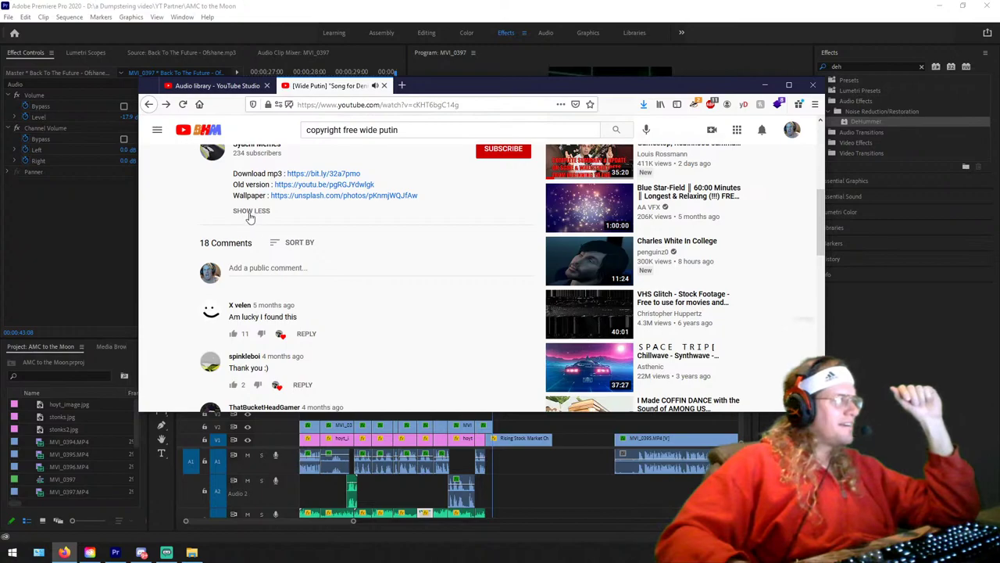
# Step: Preview the Song for Denise video and copy its web address
pyautogui.click(167, 104)
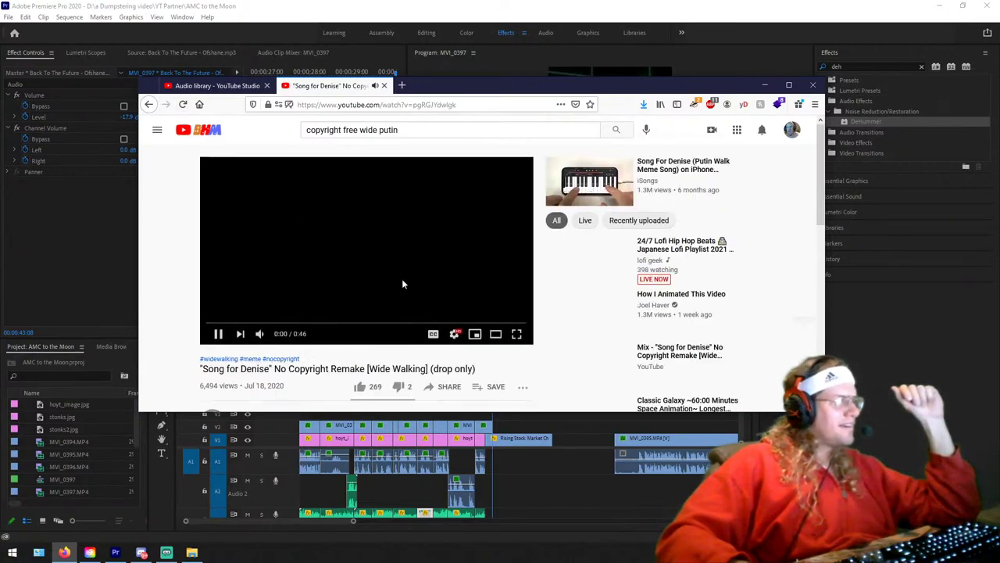
pyautogui.click(375, 323)
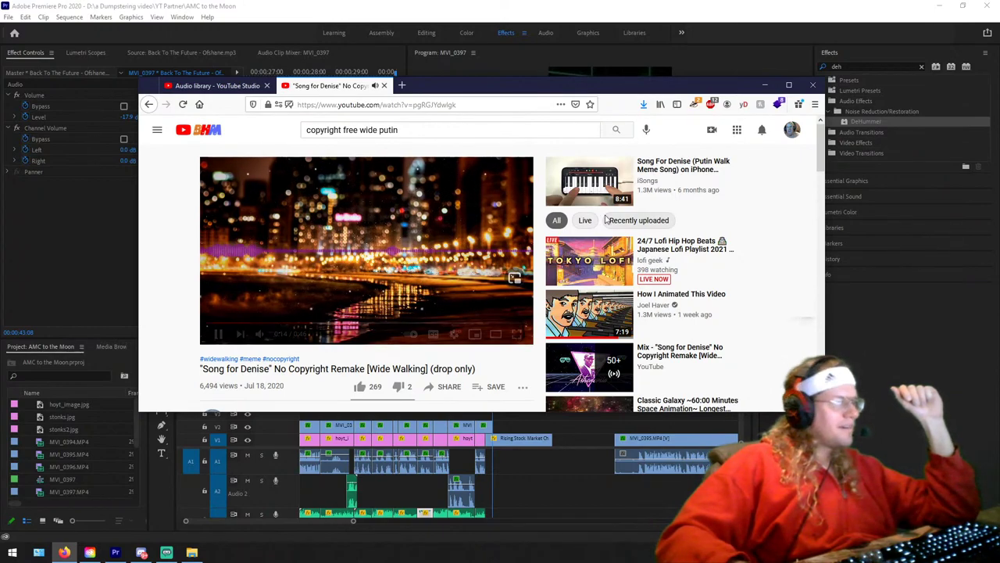
pyautogui.click(379, 105)
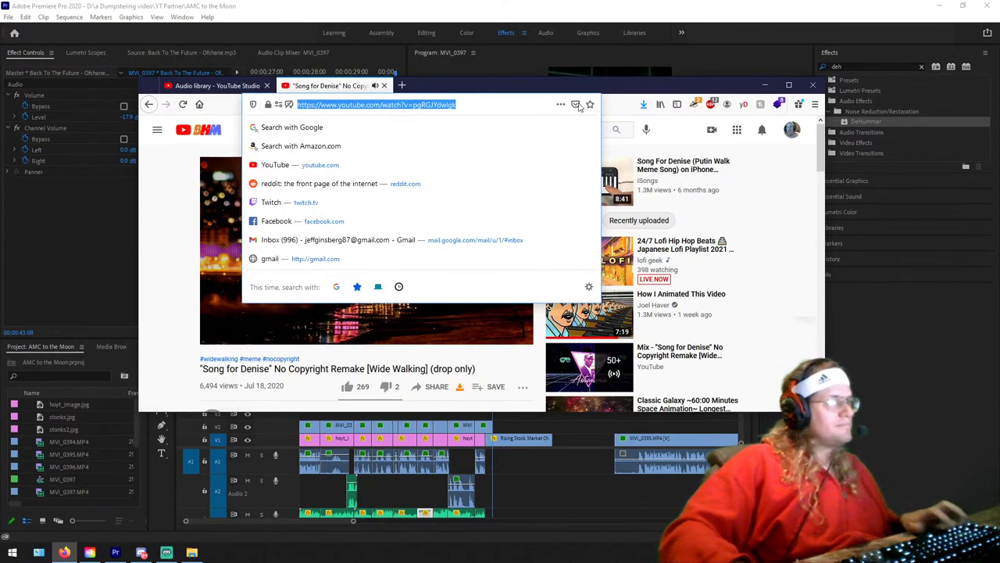
# Step: Search the web for 'youtube to mp3' in a new tab and open the converter site
pyautogui.click(401, 85)
pyautogui.write('youtube to mp3')
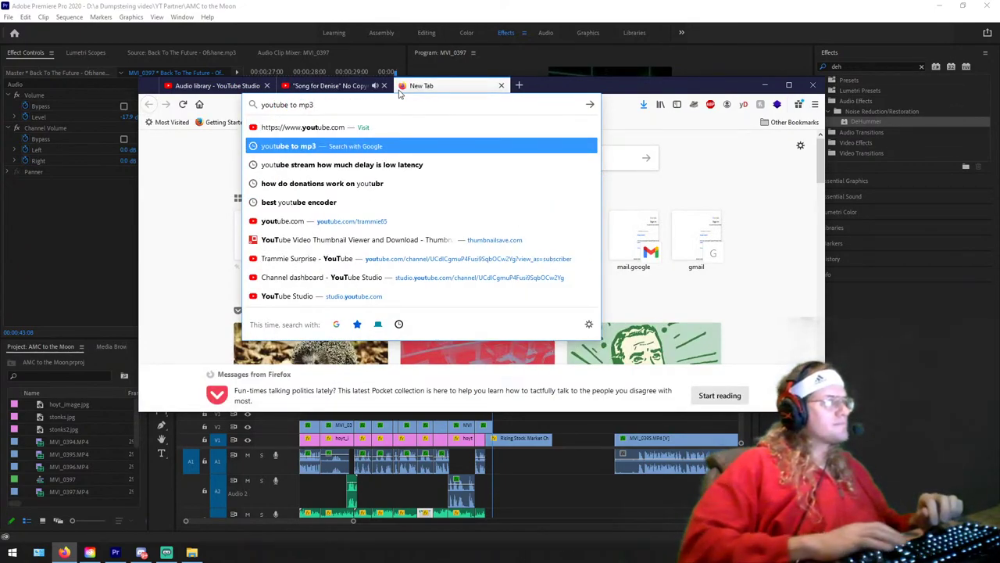
pyautogui.press('Return')
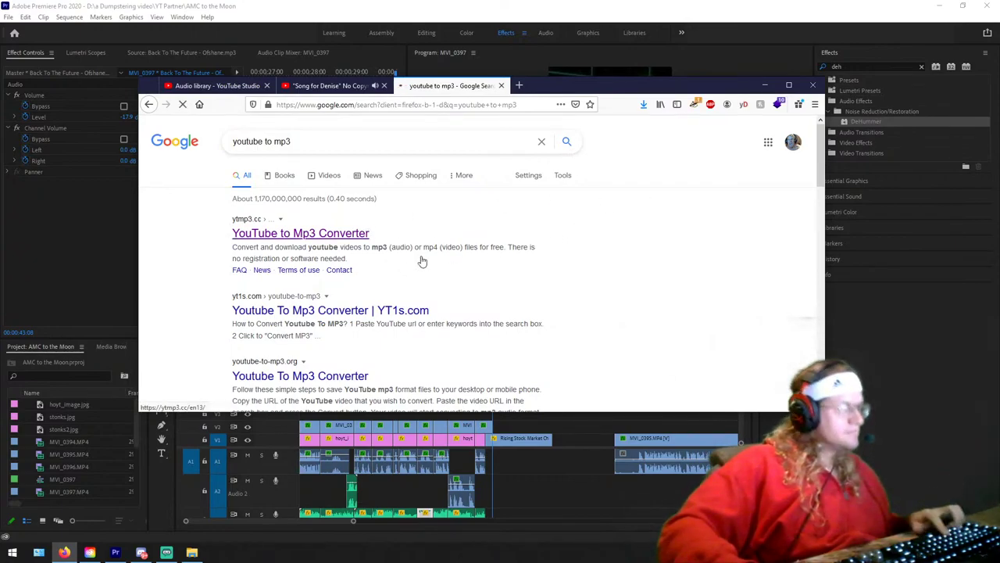
pyautogui.click(364, 234)
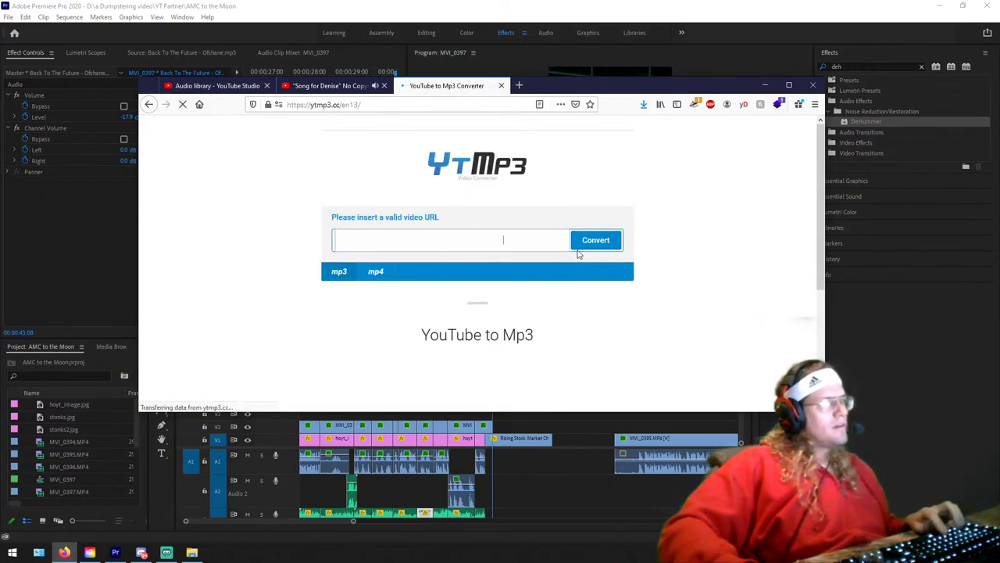
# Step: Paste the video URL, convert it to MP3 and download the file
pyautogui.hotkey('ctrl', 'v')
pyautogui.click(592, 242)
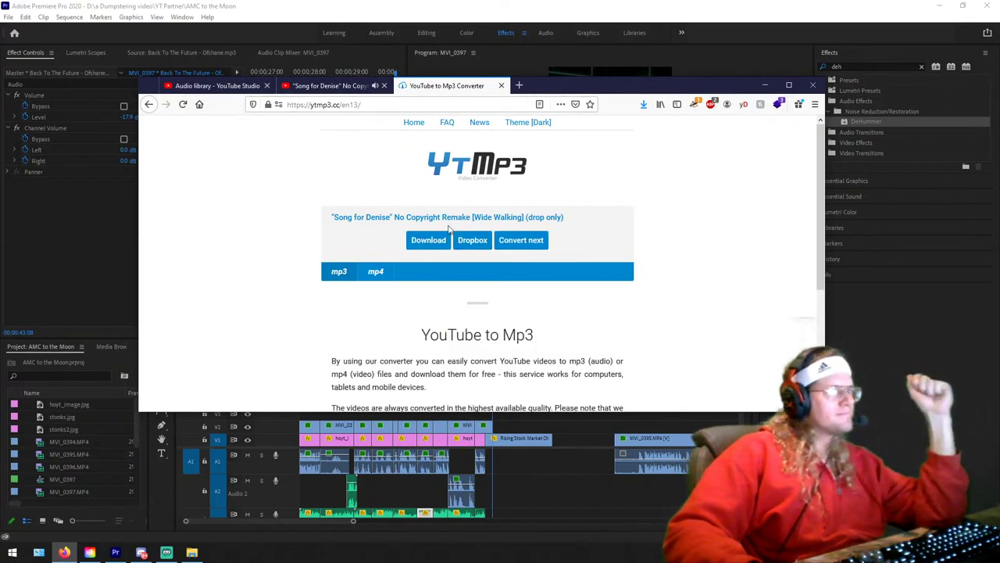
pyautogui.click(429, 243)
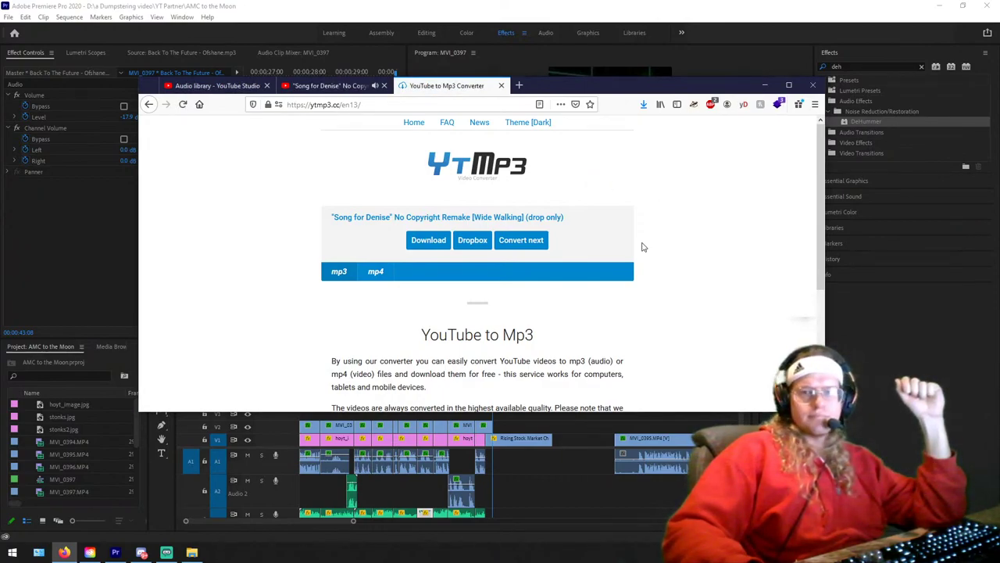
# Step: Close the converter and video tabs and minimize Firefox
pyautogui.click(502, 86)
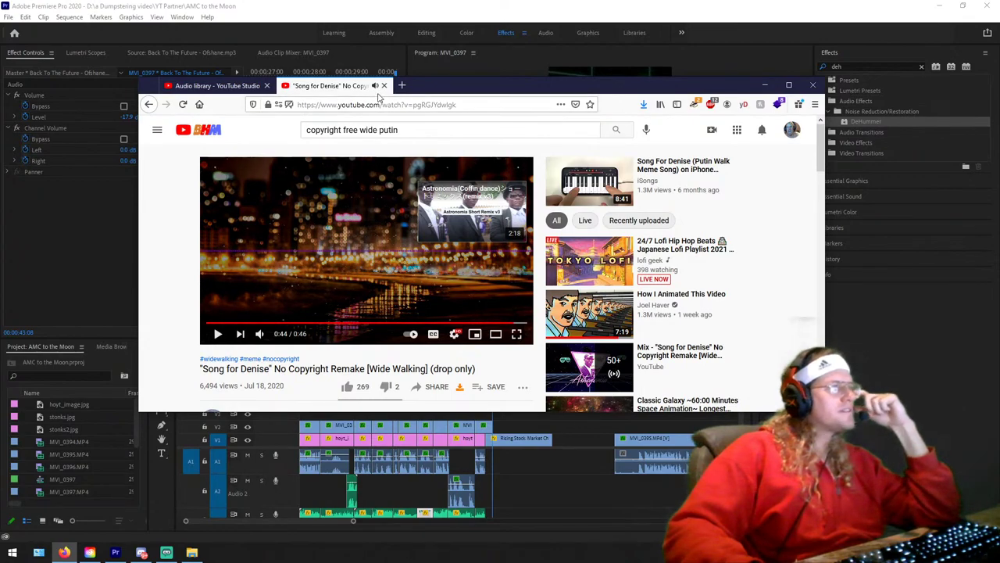
pyautogui.click(383, 85)
pyautogui.click(765, 84)
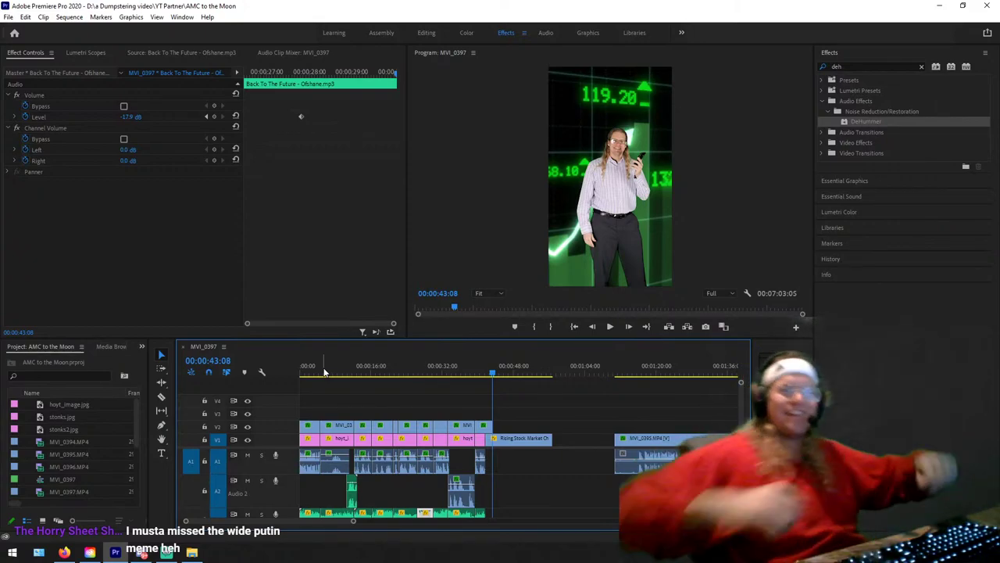
# Step: Drag the Song for Denise MP3 from Downloads into the Project panel and load it in the Source monitor
pyautogui.click(192, 551)
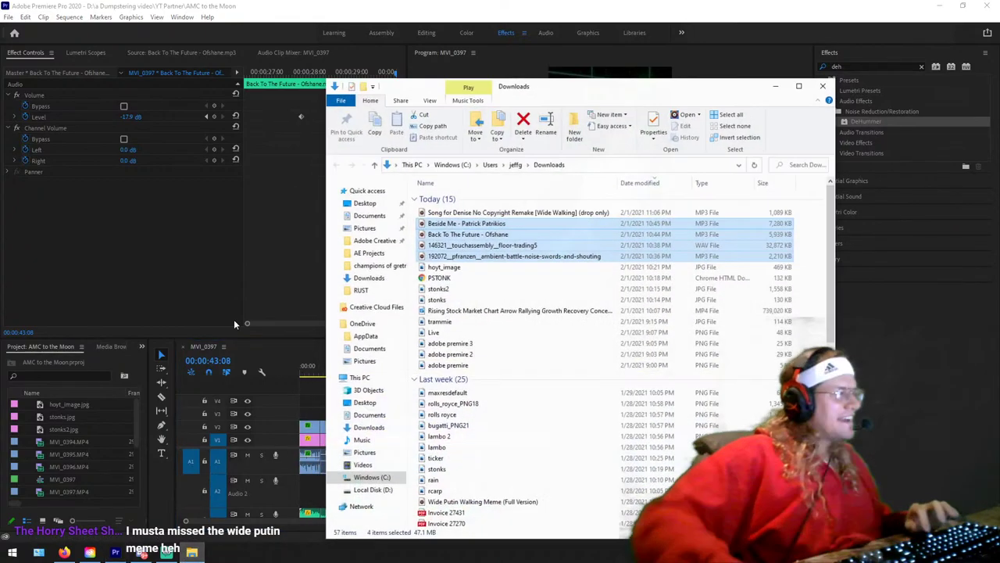
pyautogui.moveTo(500, 211); pyautogui.dragTo(78, 481)
pyautogui.click(94, 492)
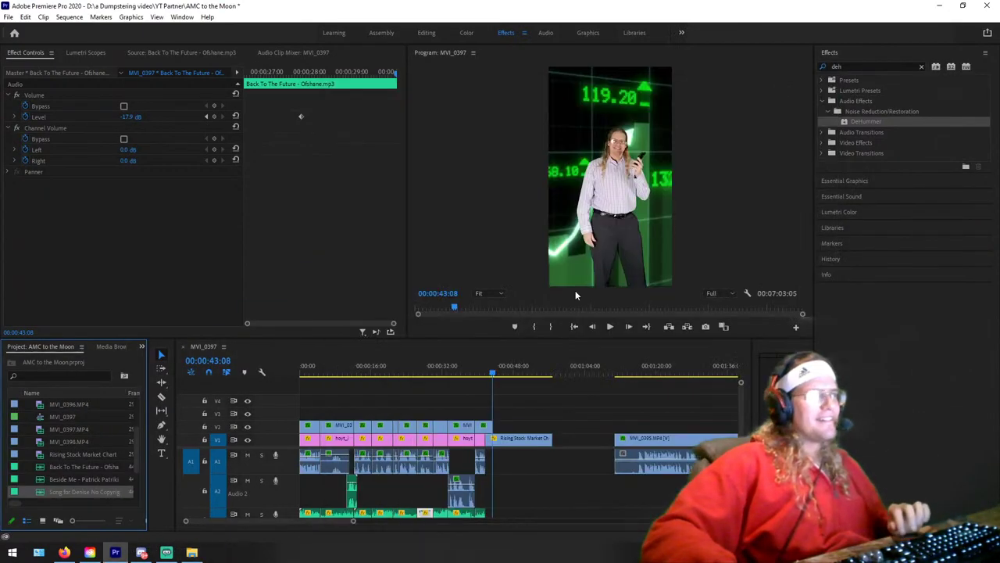
pyautogui.press('Up')
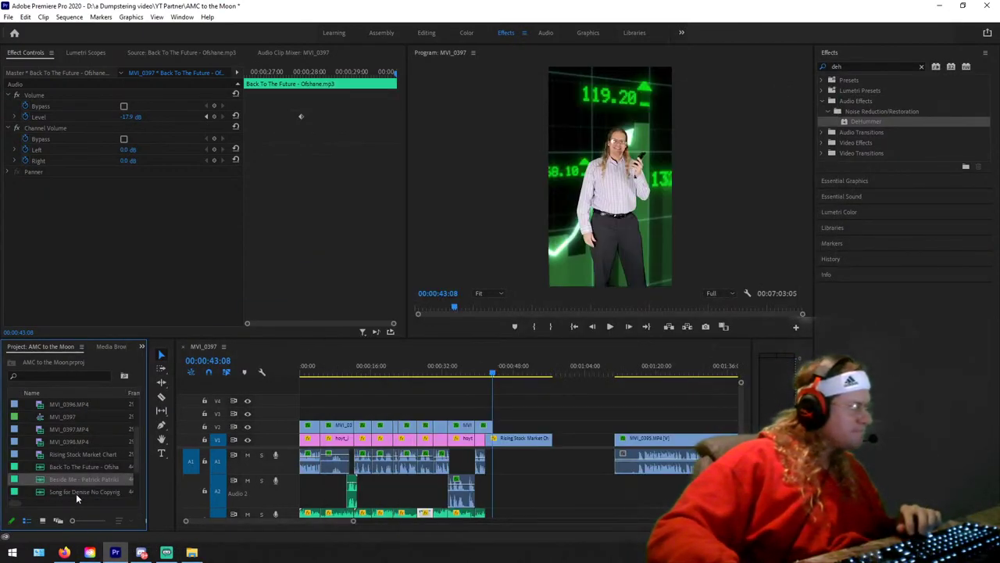
pyautogui.doubleClick(75, 490)
# Step: Preview the song's opening and set the excerpt's In point at 2;17
pyautogui.moveTo(75, 307); pyautogui.dragTo(39, 308)
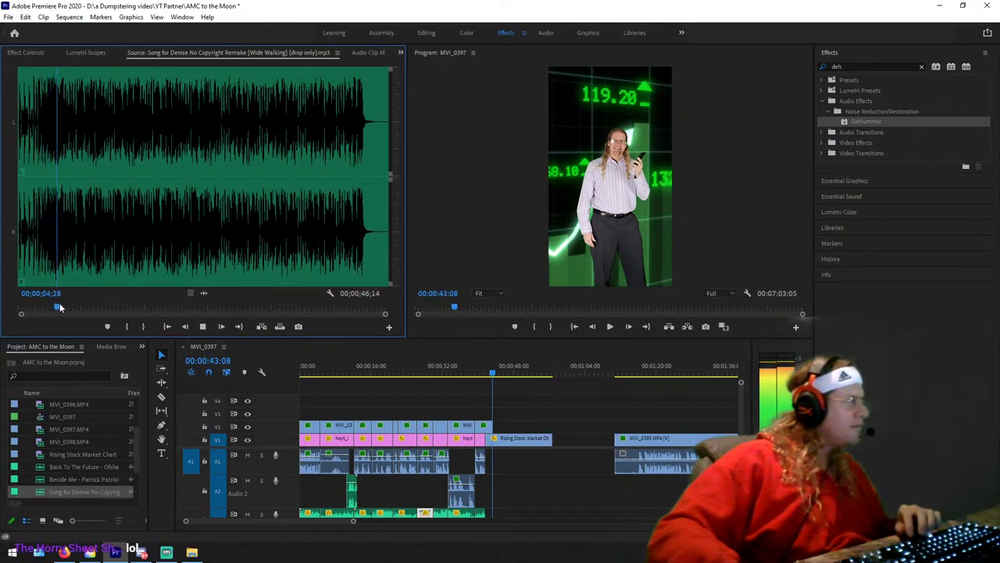
pyautogui.moveTo(60, 308); pyautogui.dragTo(40, 307)
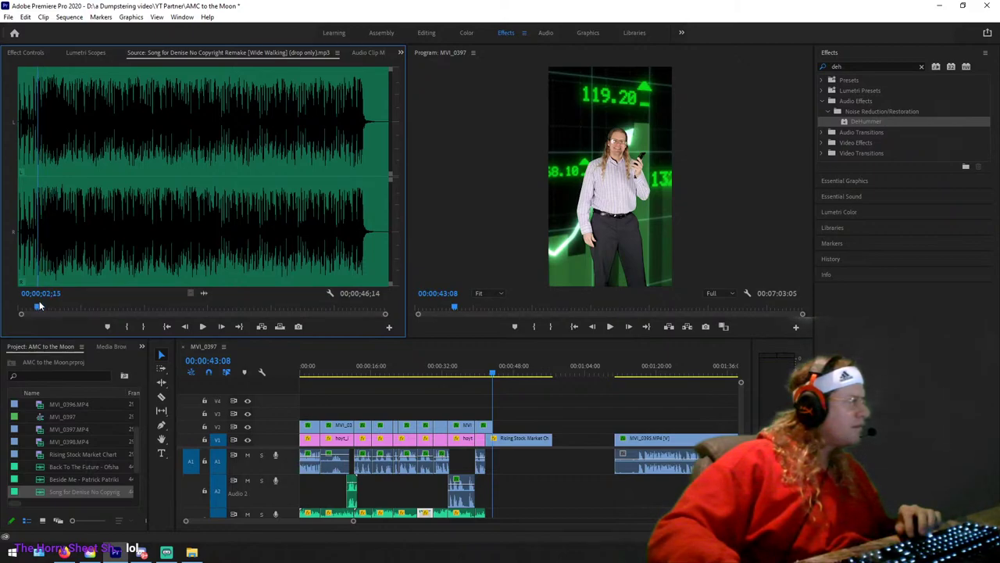
pyautogui.click(126, 326)
pyautogui.press('space')
pyautogui.press('space')
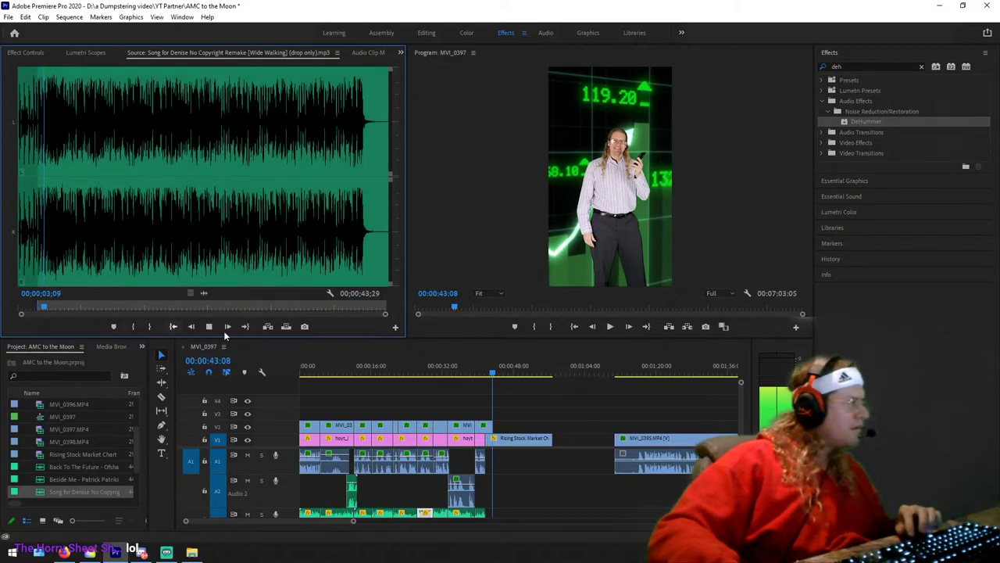
pyautogui.moveTo(385, 314); pyautogui.dragTo(249, 324)
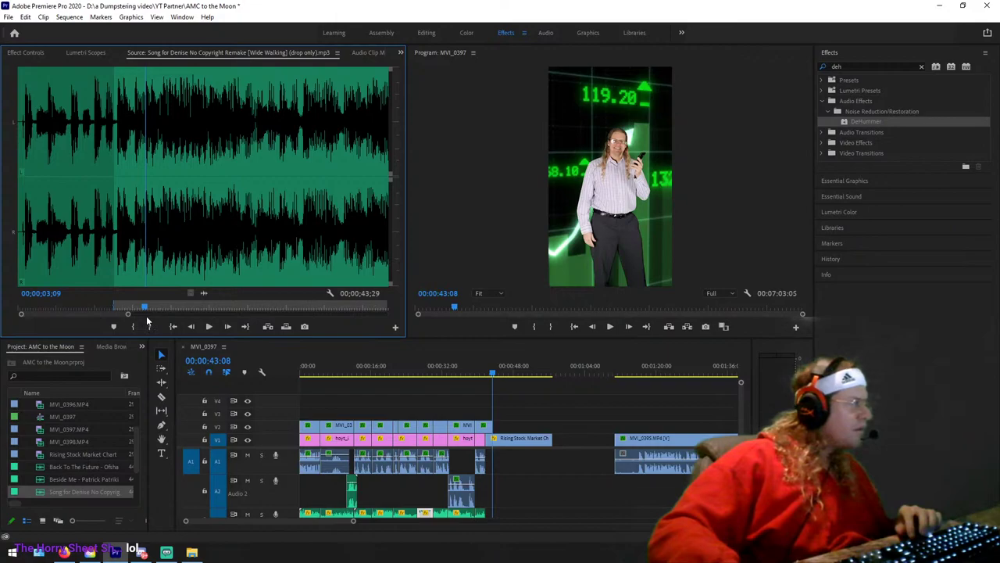
pyautogui.moveTo(145, 307); pyautogui.dragTo(117, 306)
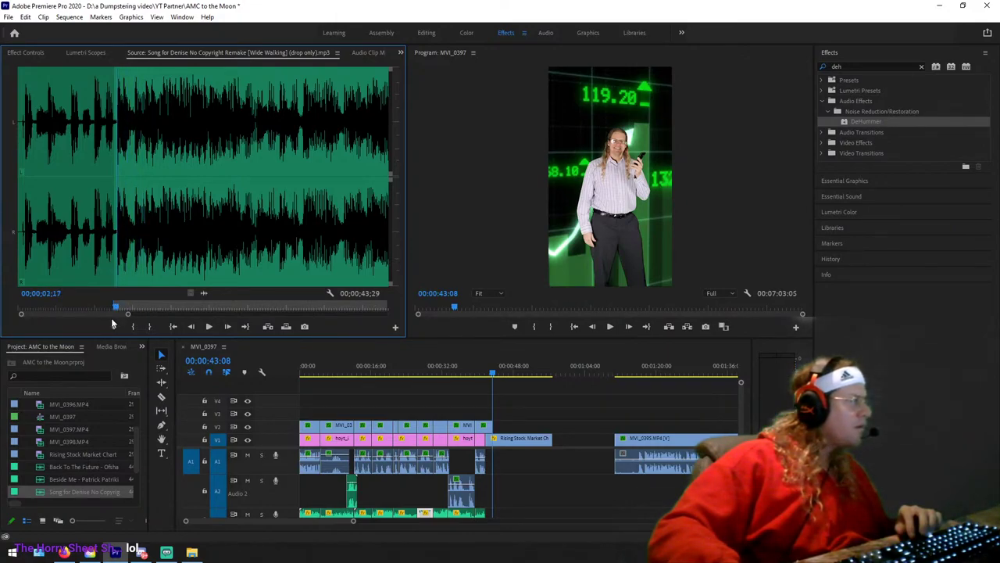
pyautogui.click(134, 326)
pyautogui.press('space')
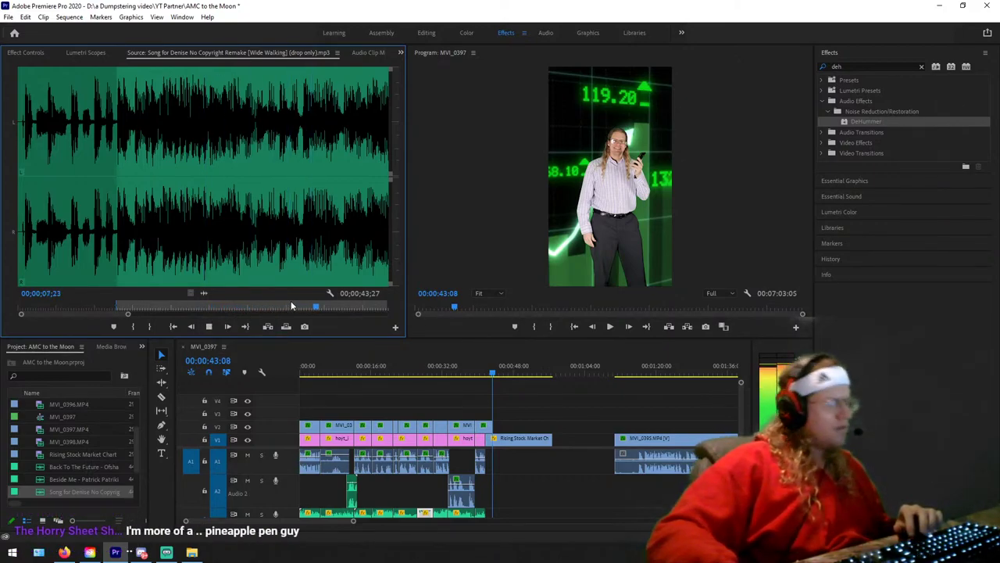
pyautogui.press('space')
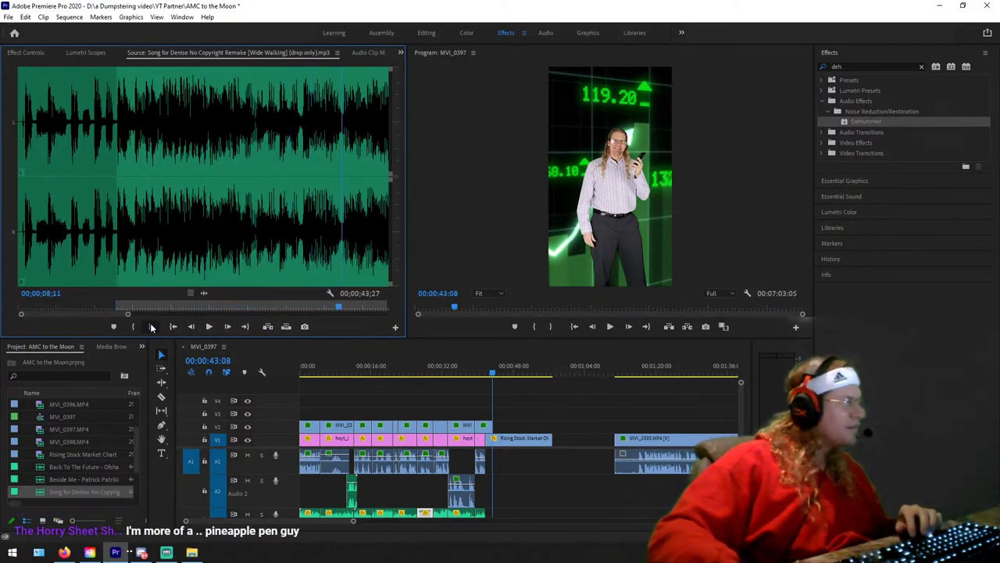
# Step: Set the Out point at 8;11 and drag the excerpt onto Audio 2
pyautogui.press('o')
pyautogui.moveTo(390, 374); pyautogui.dragTo(486, 494)
pyautogui.moveTo(473, 360); pyautogui.dragTo(482, 362)
# Step: Drag the Song for Denise clip's end on Audio 2 out toward 58 seconds
pyautogui.press('space')
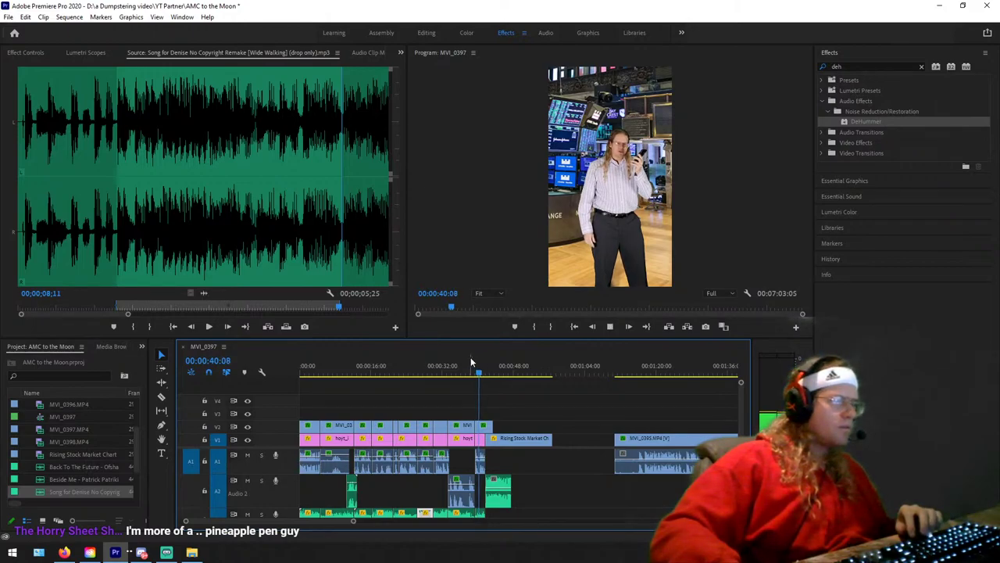
pyautogui.press('space')
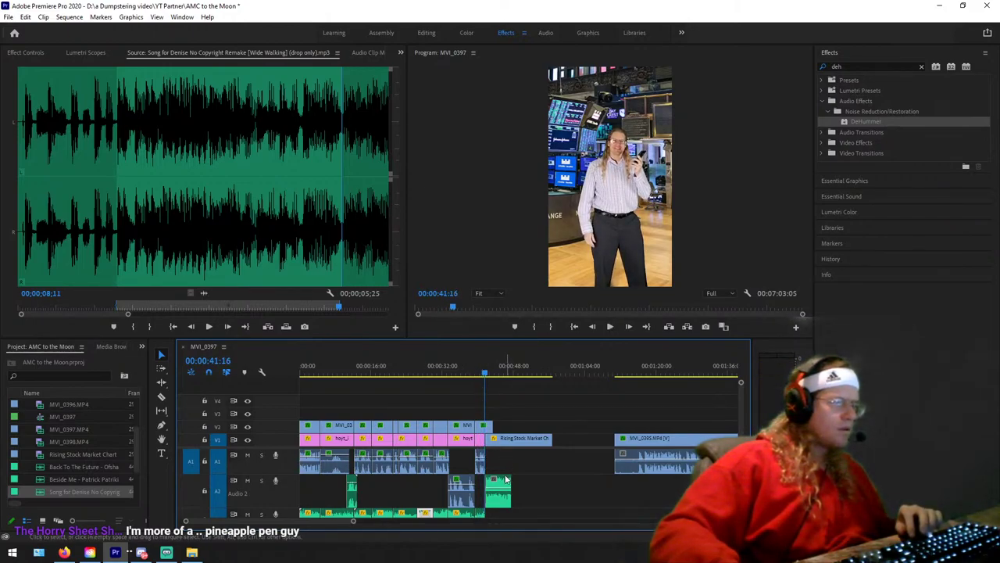
pyautogui.click(501, 482)
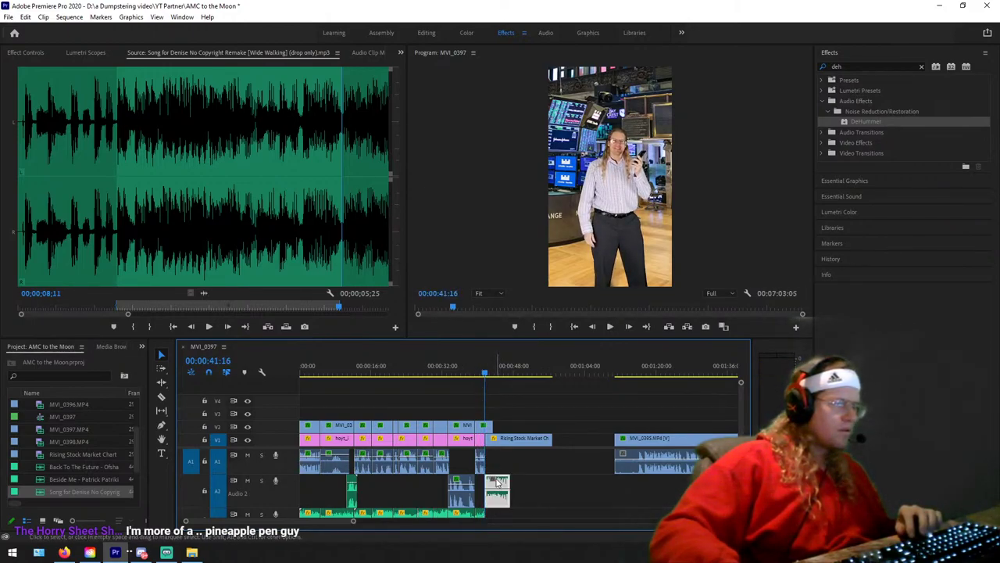
pyautogui.press('space')
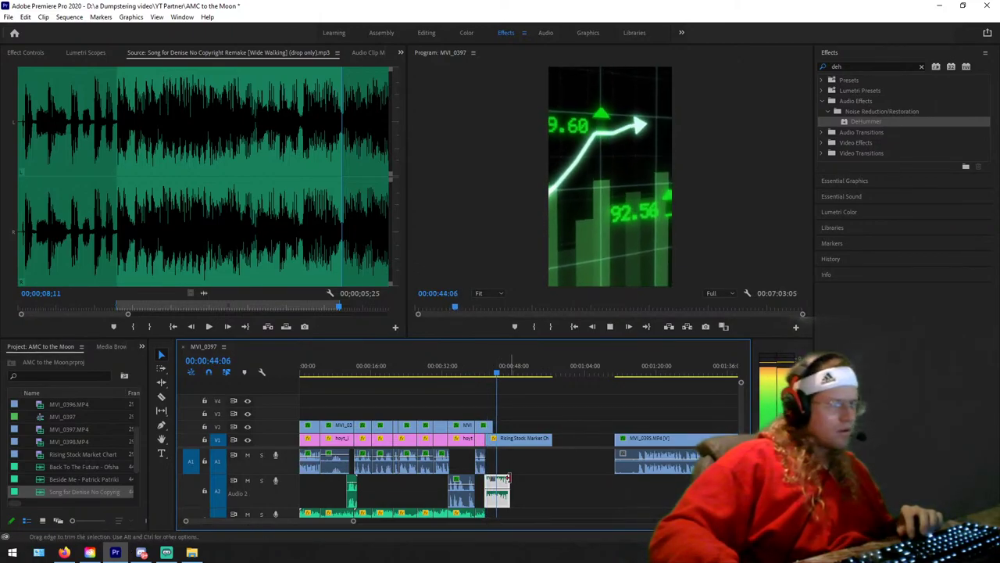
pyautogui.moveTo(508, 480); pyautogui.dragTo(552, 482)
pyautogui.moveTo(552, 375); pyautogui.dragTo(559, 375)
pyautogui.moveTo(552, 480); pyautogui.dragTo(556, 480)
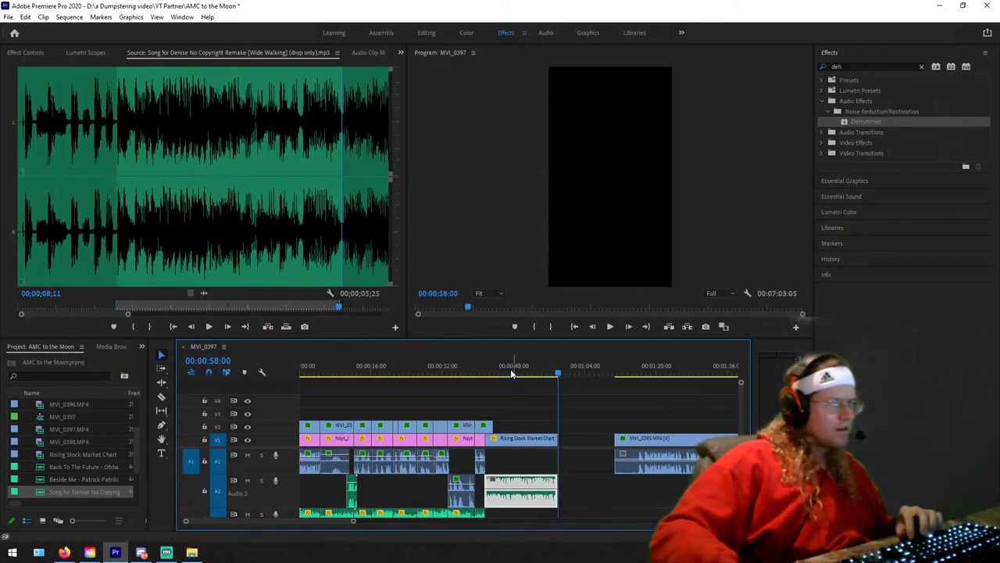
# Step: Play back from about 40 seconds to review the lengthened music
pyautogui.moveTo(492, 372); pyautogui.dragTo(486, 374)
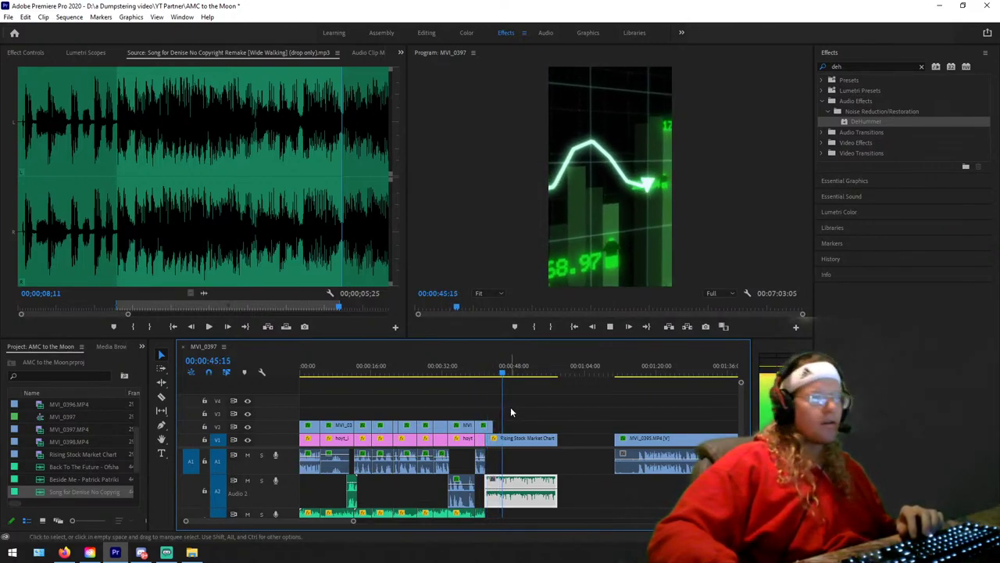
pyautogui.press('space')
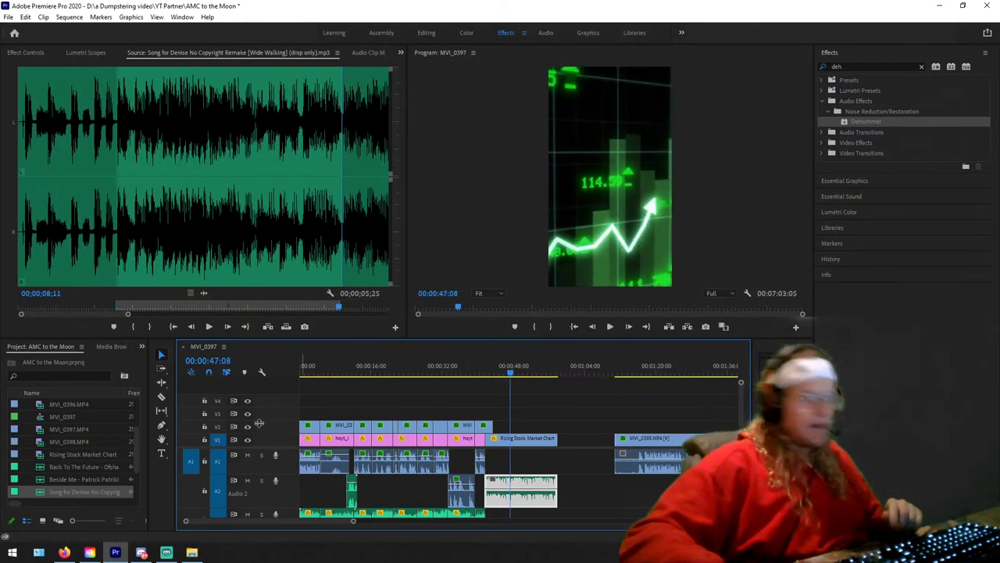
pyautogui.hotkey('alt', 'Tab')
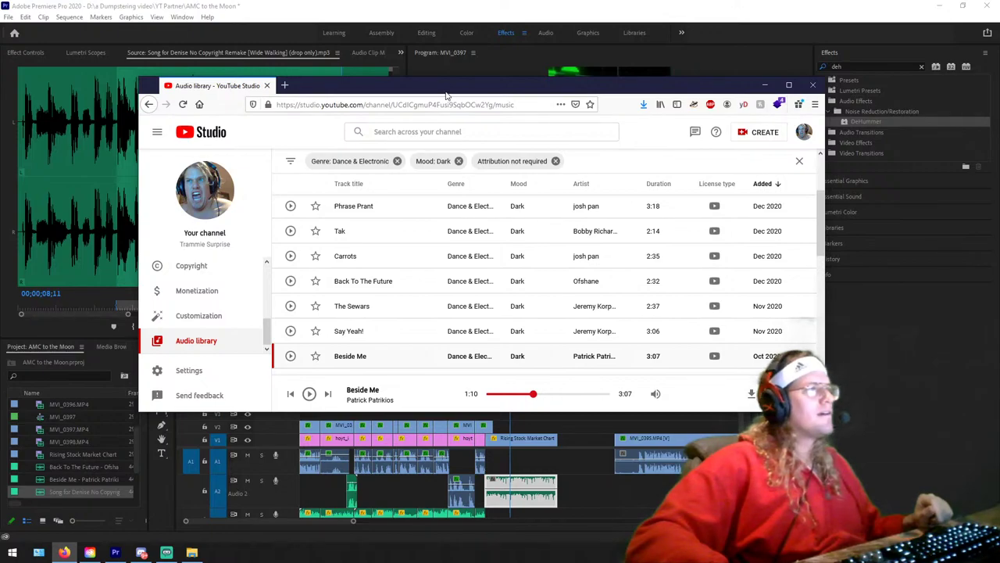
pyautogui.hotkey('alt', 'Tab')
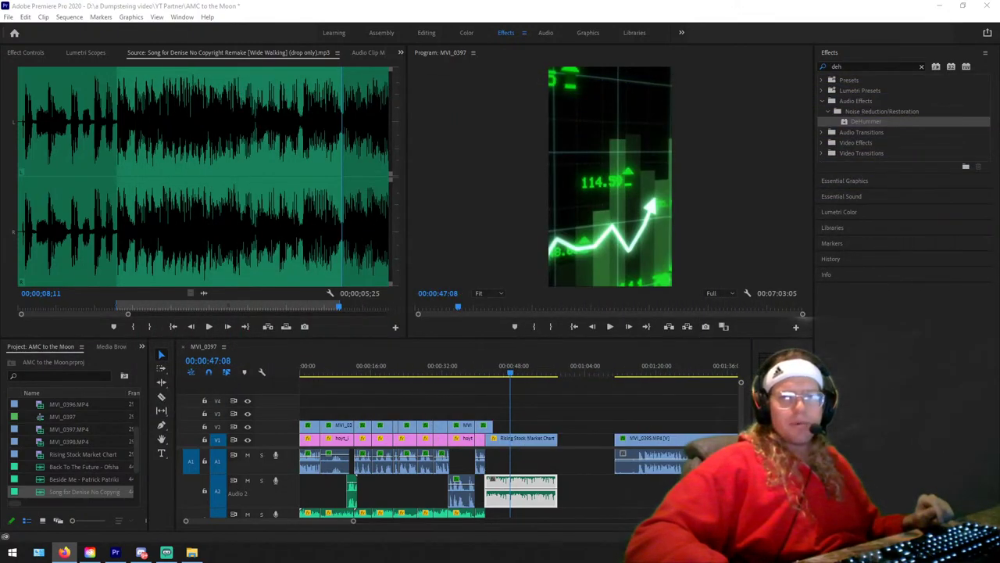
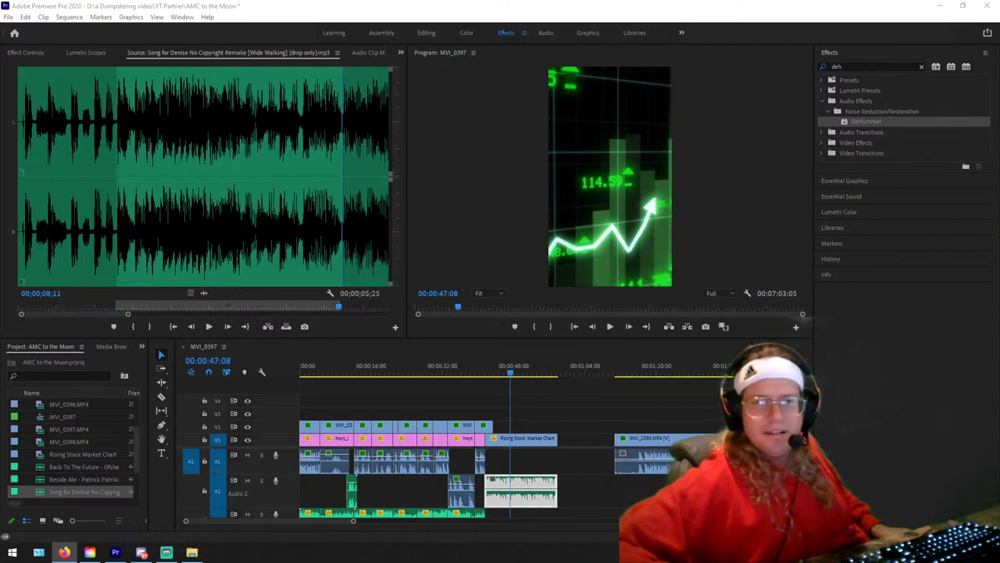
# Step: Replay the 39–41 s section, then select MVI_0395 on V2 to show its Ultra Key and motion settings
pyautogui.hotkey('alt', 'Tab')
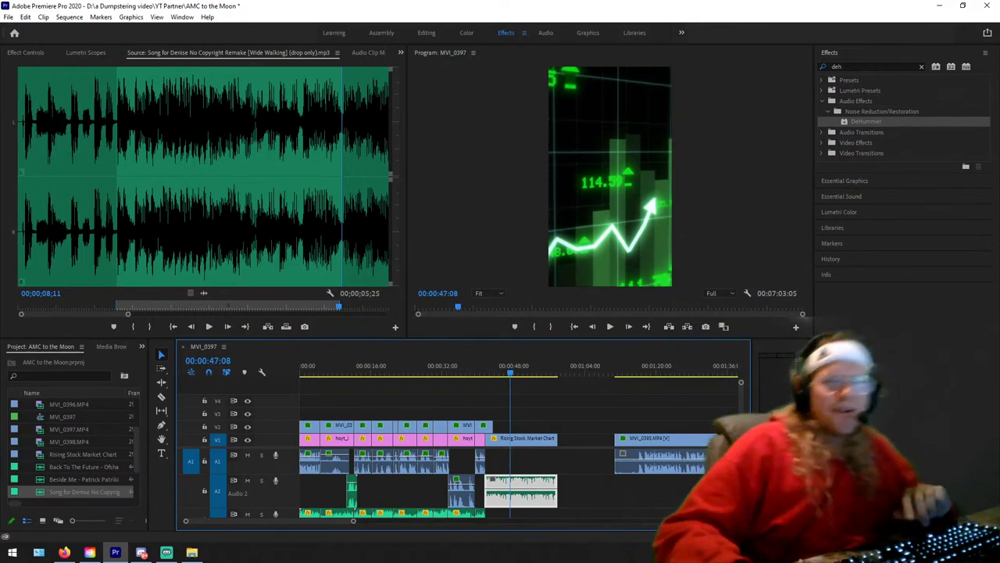
pyautogui.click(475, 367)
pyautogui.press('space')
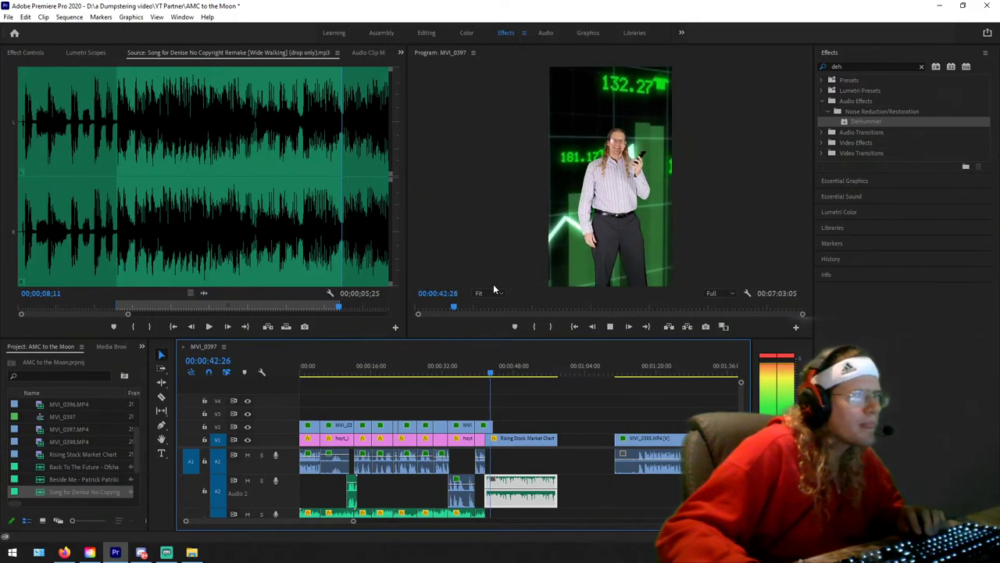
pyautogui.moveTo(488, 358); pyautogui.dragTo(479, 357)
pyautogui.press('space')
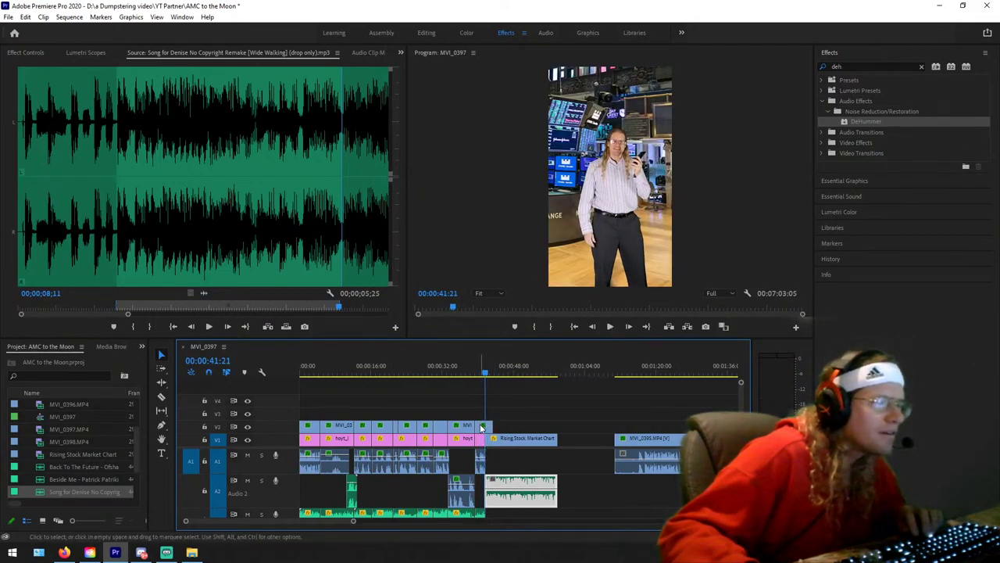
pyautogui.click(485, 426)
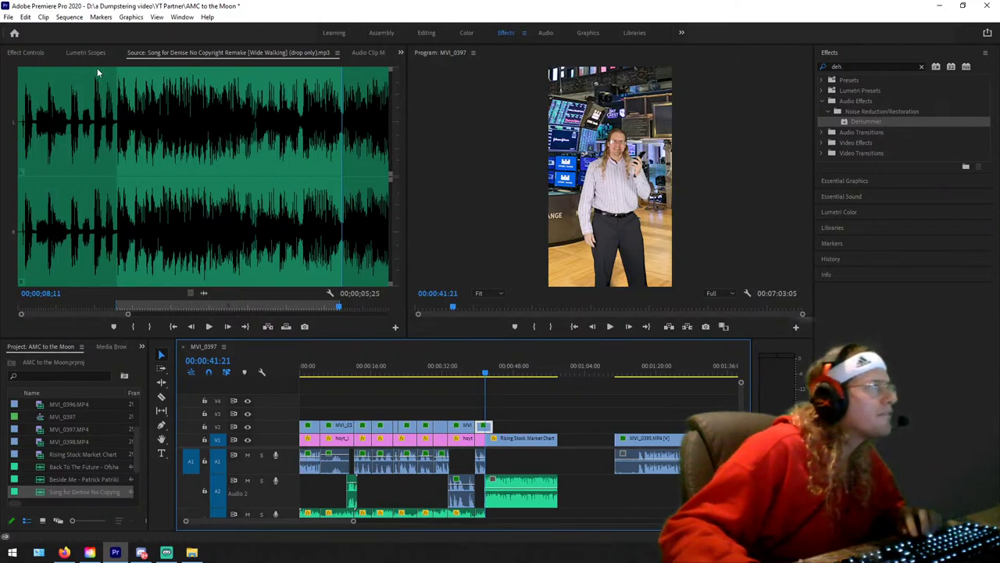
pyautogui.click(26, 52)
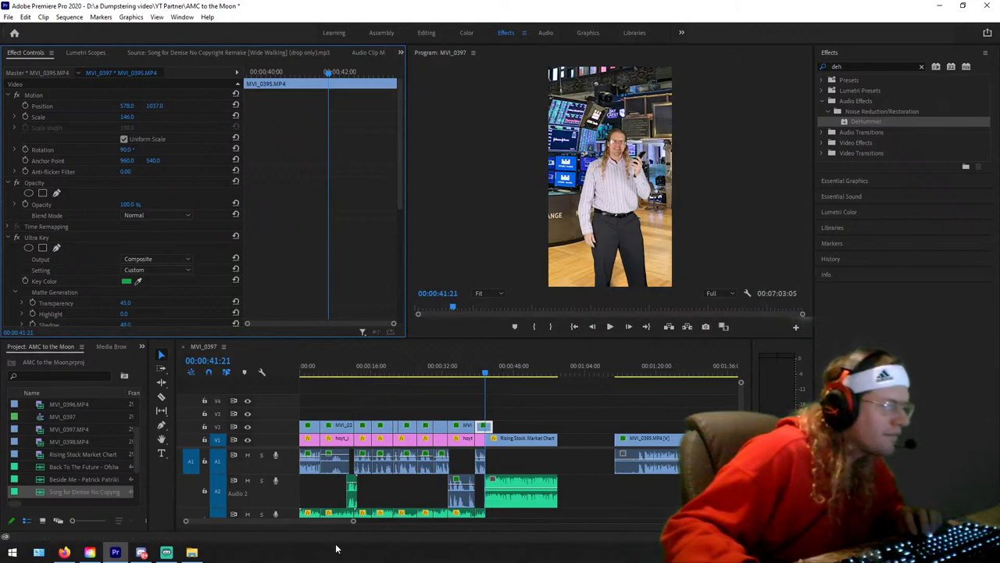
# Step: Split the V2 presenter clip at 41:16 and select its second part
pyautogui.press('=')
pyautogui.press('=')
pyautogui.press('=')
pyautogui.click(513, 370)
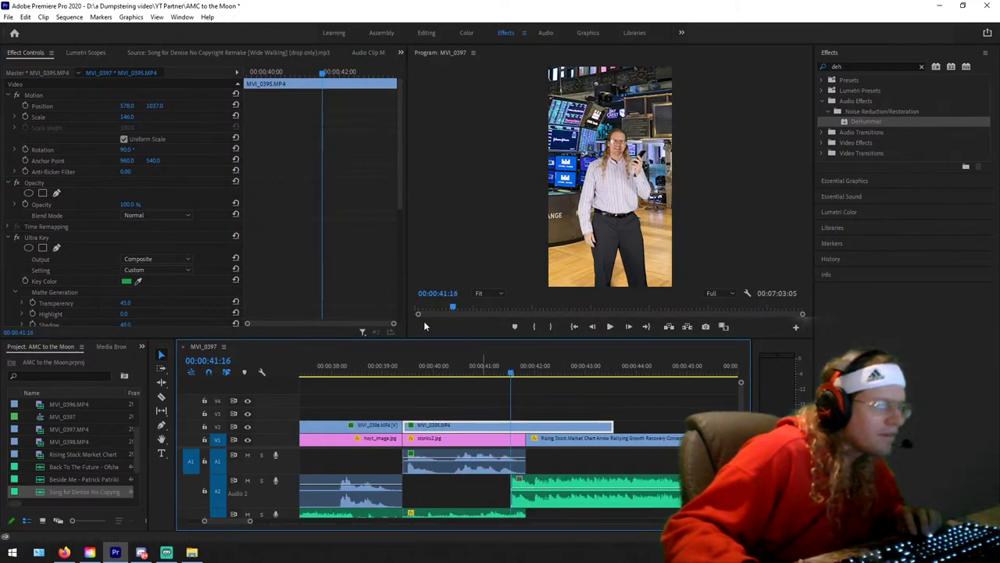
pyautogui.click(525, 402)
pyautogui.press('c')
pyautogui.click(514, 421)
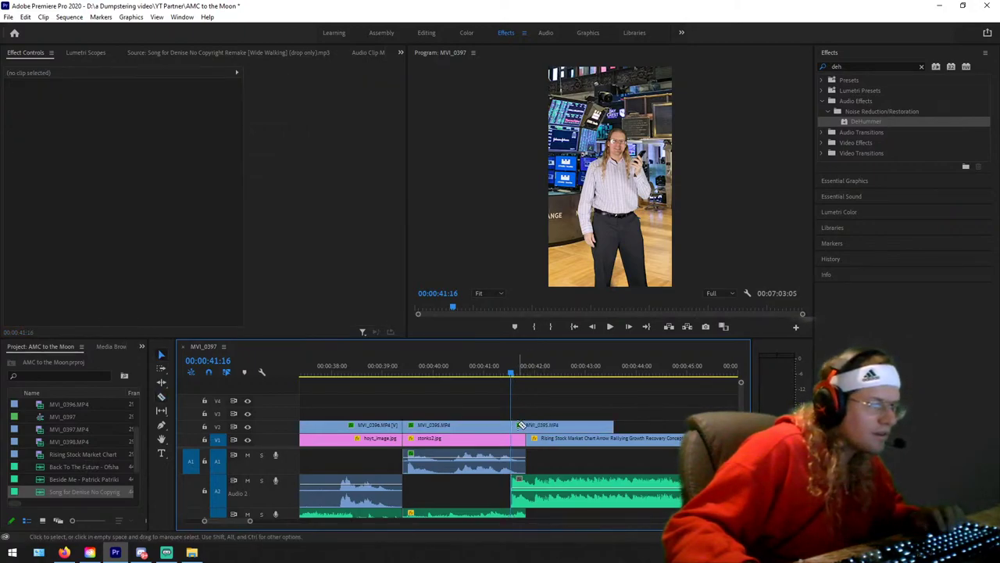
pyautogui.press('v')
pyautogui.click(522, 425)
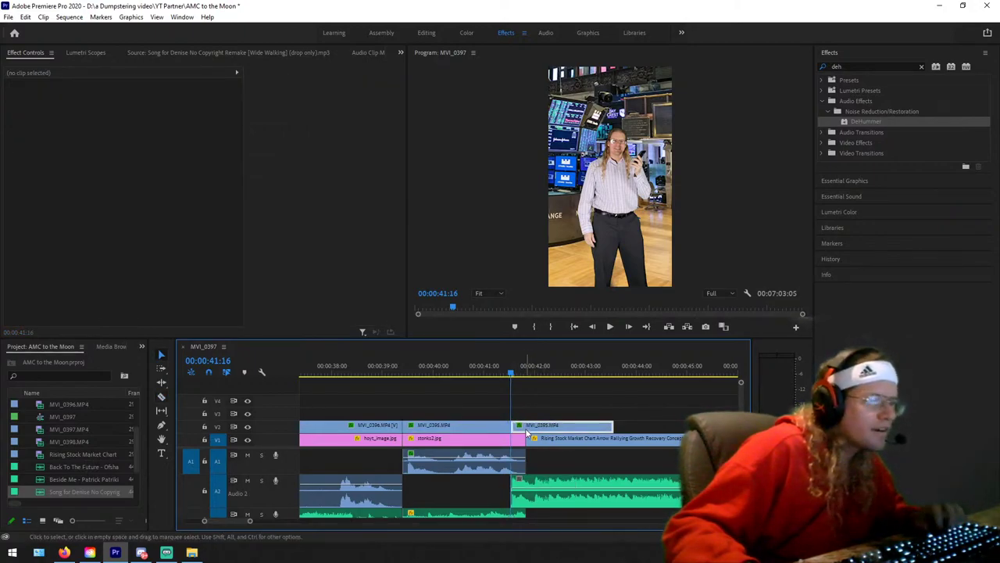
# Step: Add Position and Scale keyframes, then zoom the presenter to Scale 527 for a face close-up
pyautogui.click(25, 107)
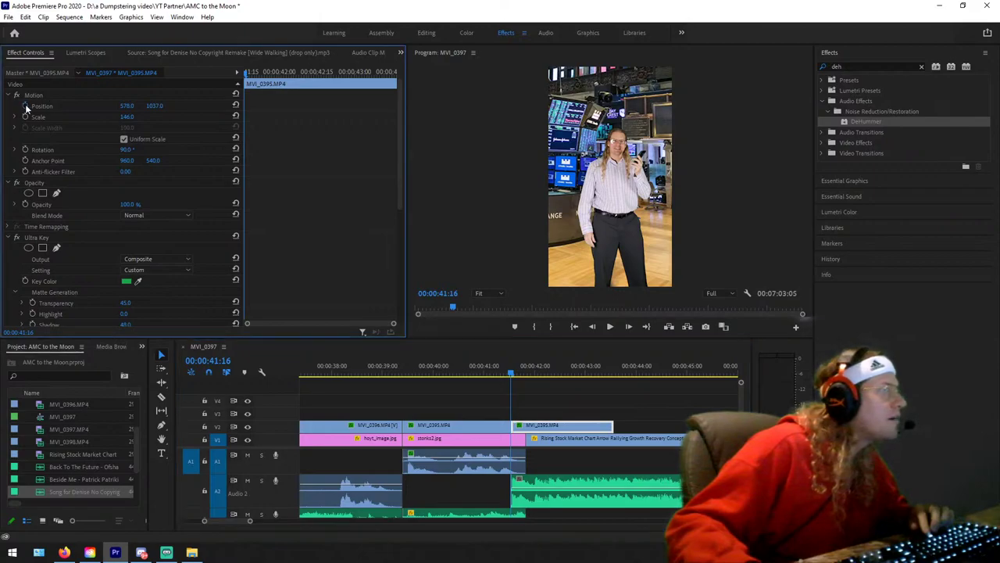
pyautogui.press('space')
pyautogui.press('space')
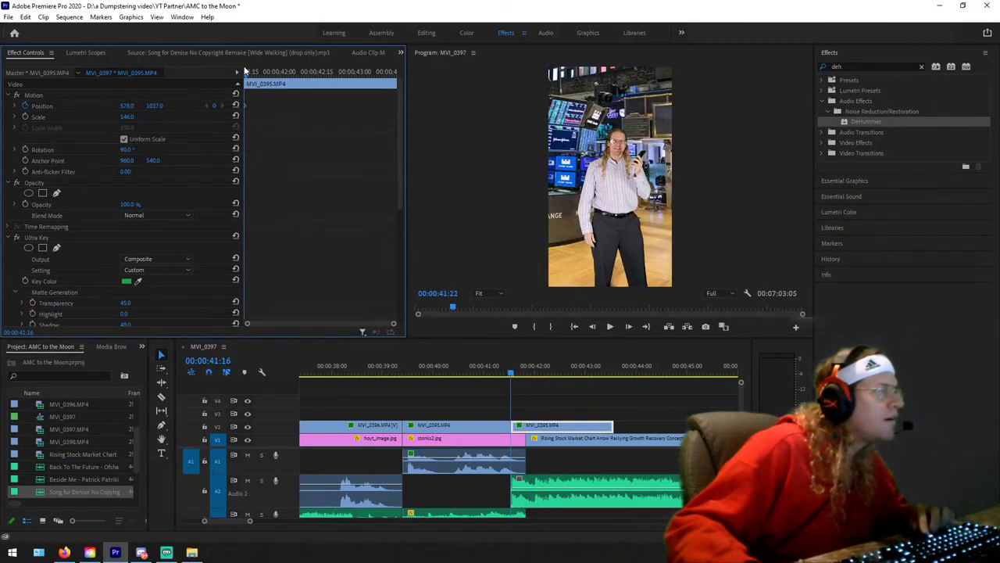
pyautogui.click(24, 116)
pyautogui.press('space')
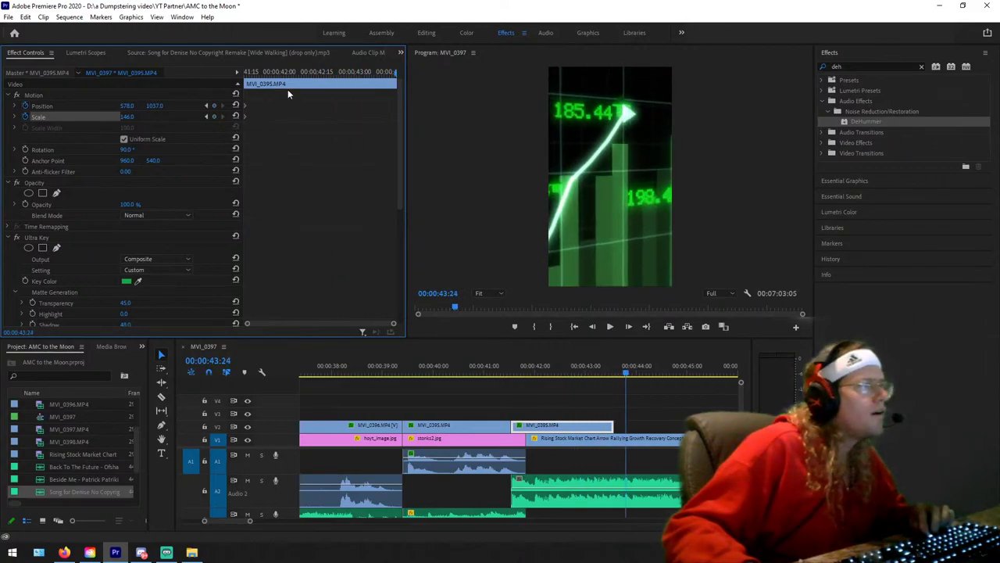
pyautogui.moveTo(269, 72); pyautogui.dragTo(398, 71)
pyautogui.hotkey('shift', 'k')
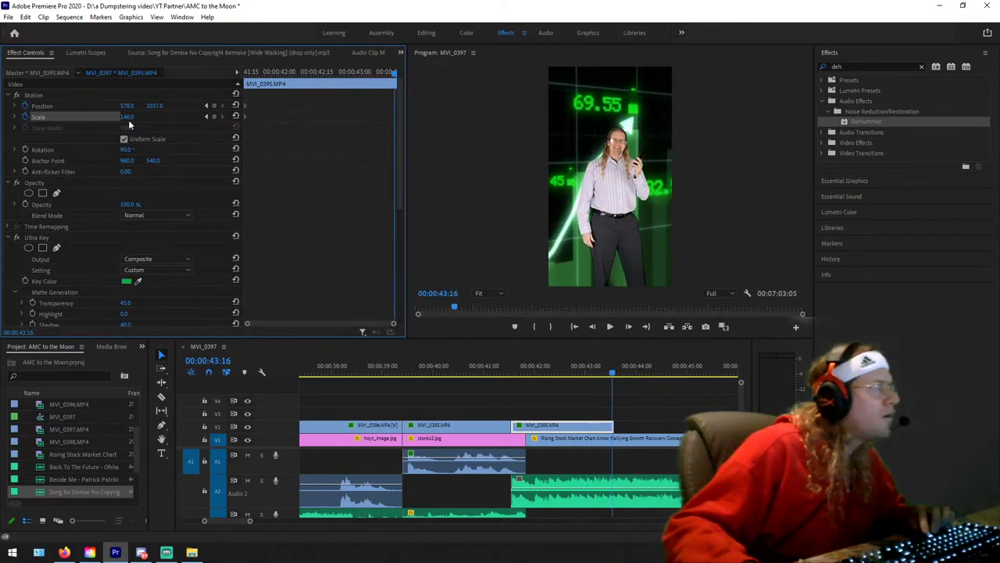
pyautogui.moveTo(130, 117); pyautogui.dragTo(187, 105)
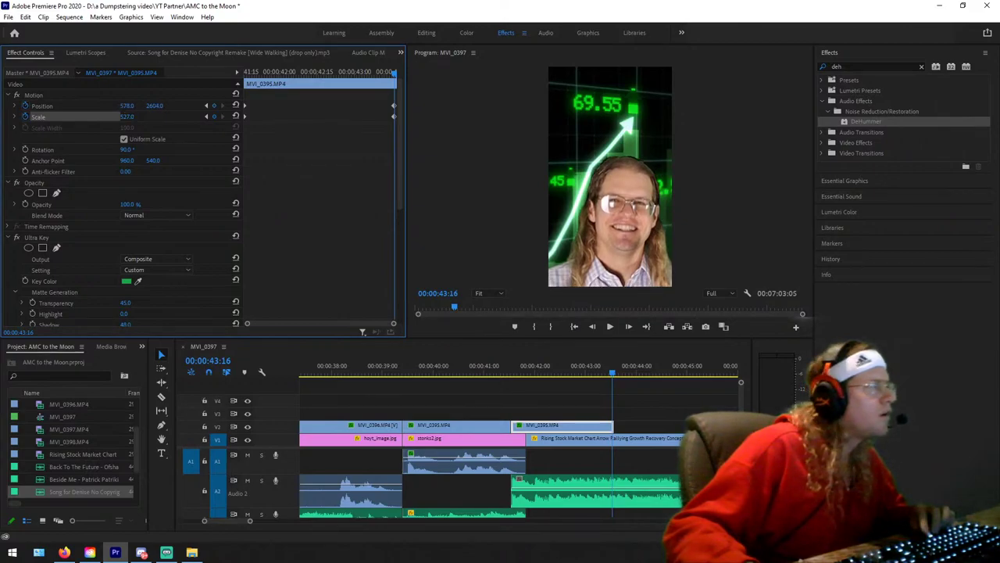
# Step: Review the face zoom and extend the clip's end to 43:27
pyautogui.moveTo(294, 72); pyautogui.dragTo(317, 86)
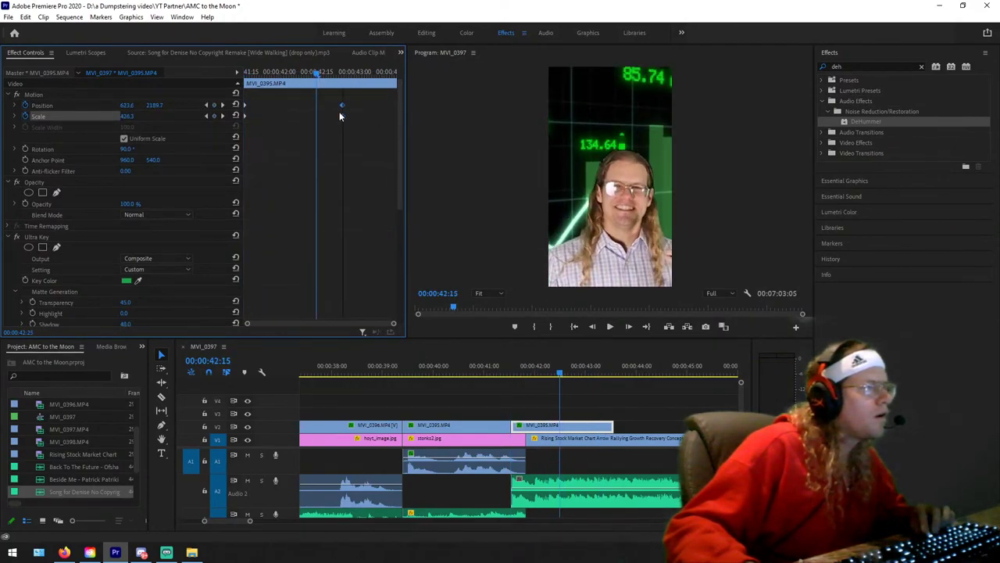
pyautogui.moveTo(317, 65); pyautogui.dragTo(244, 79)
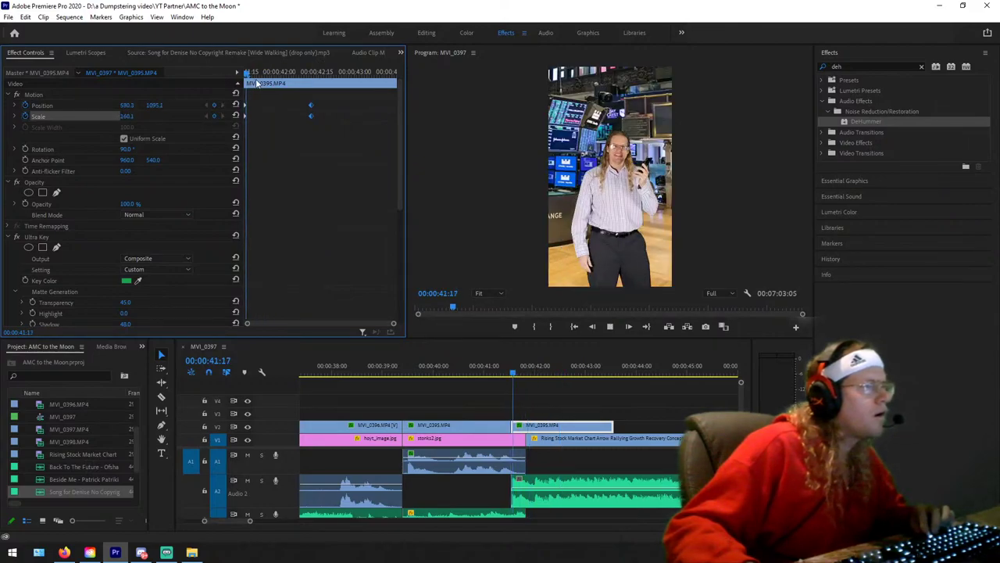
pyautogui.press('space')
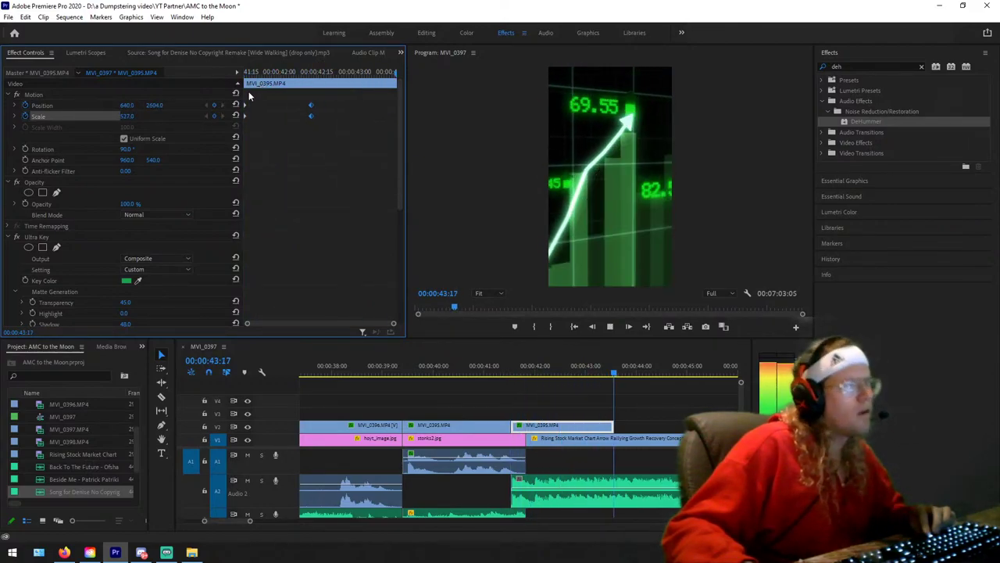
pyautogui.press('space')
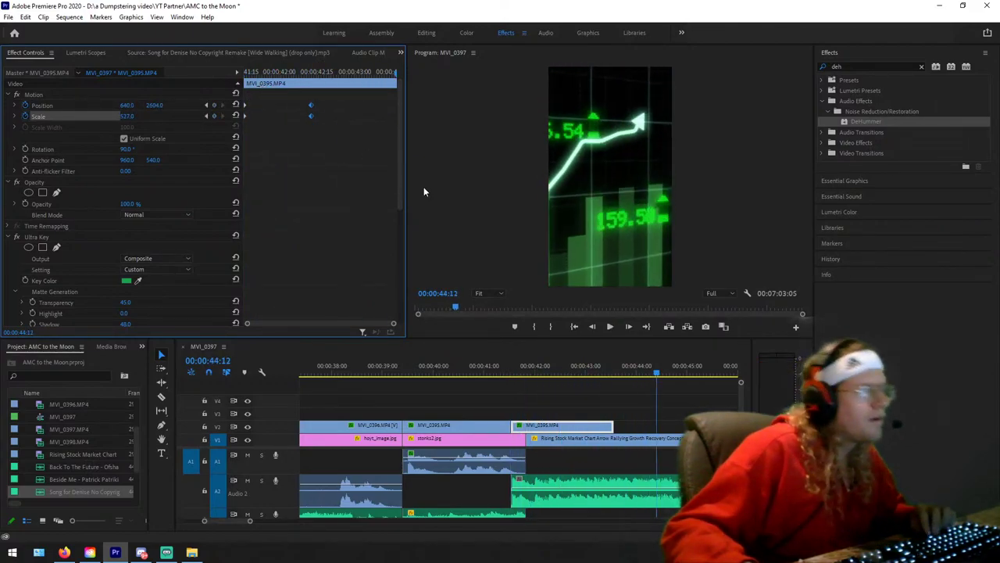
pyautogui.click(310, 72)
pyautogui.press('space')
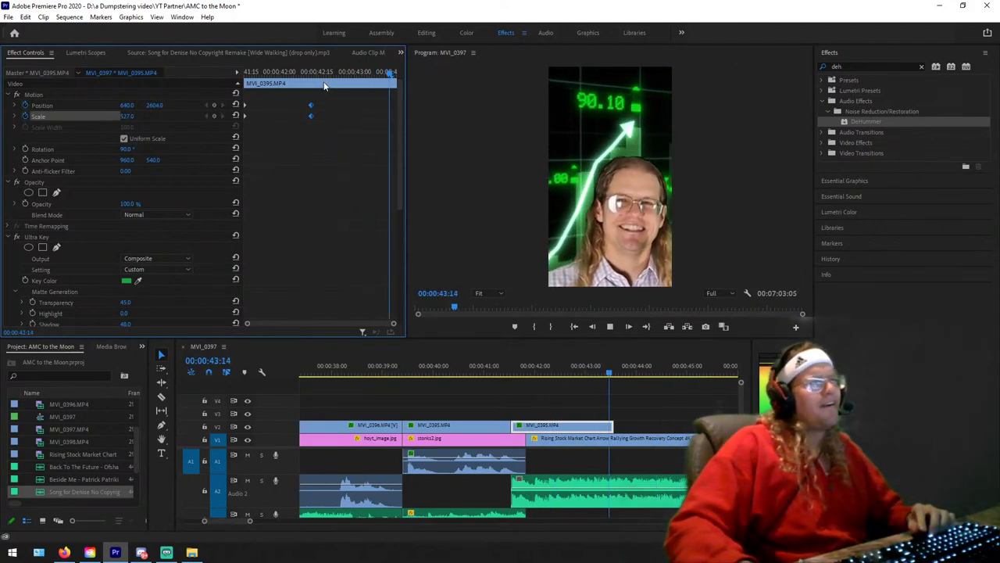
pyautogui.click(631, 371)
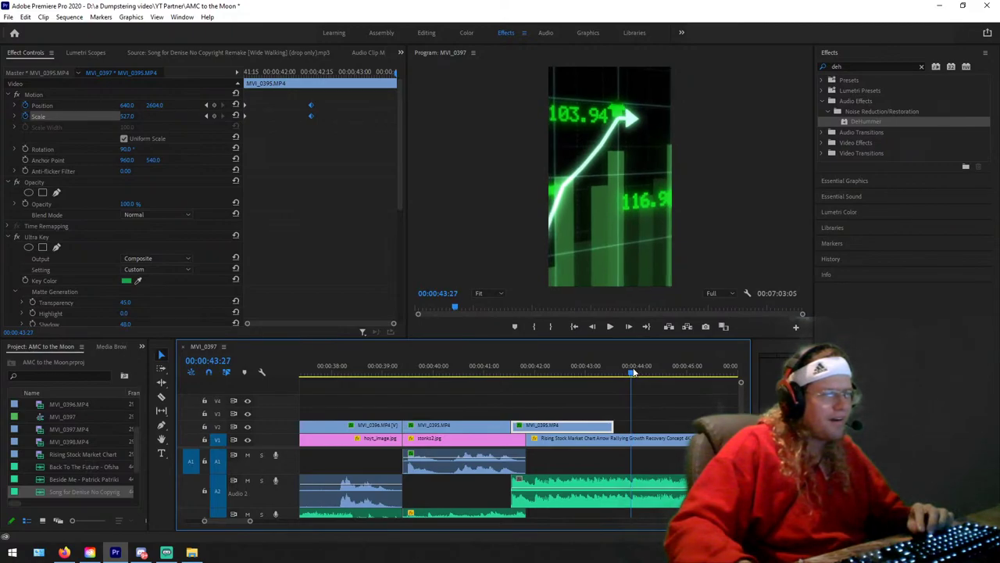
pyautogui.moveTo(613, 425); pyautogui.dragTo(629, 425)
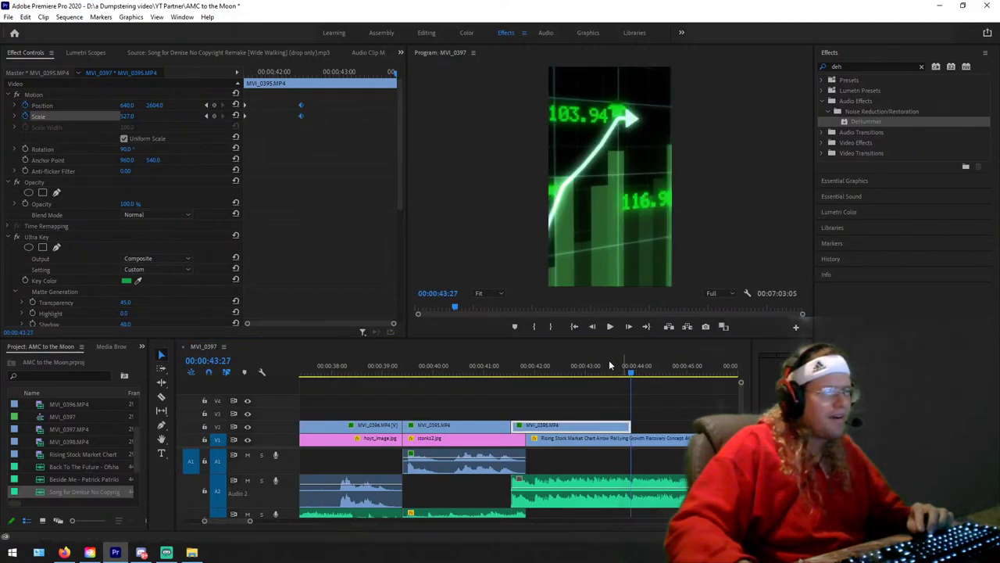
pyautogui.click(592, 366)
pyautogui.press('space')
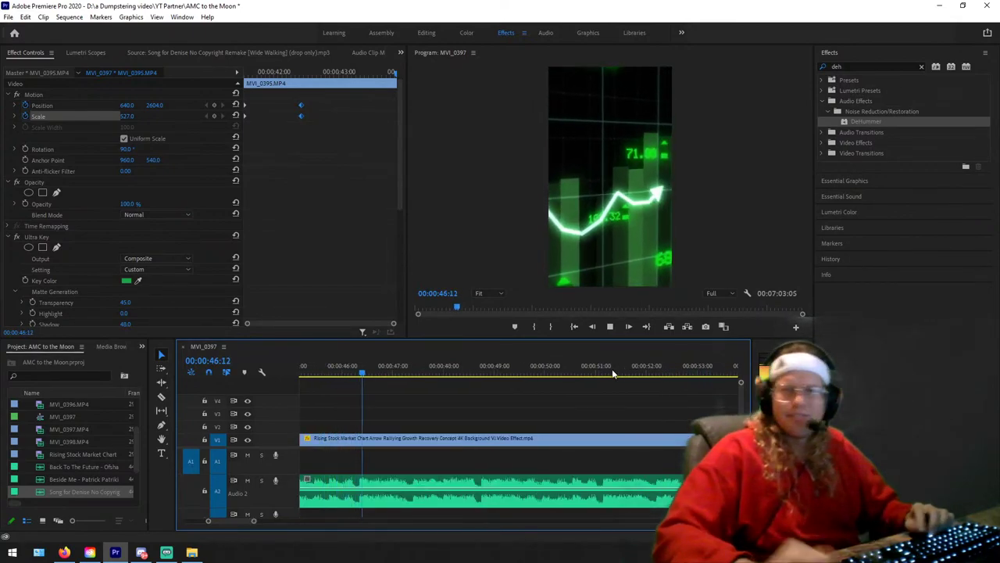
pyautogui.press('space')
pyautogui.press('\\')
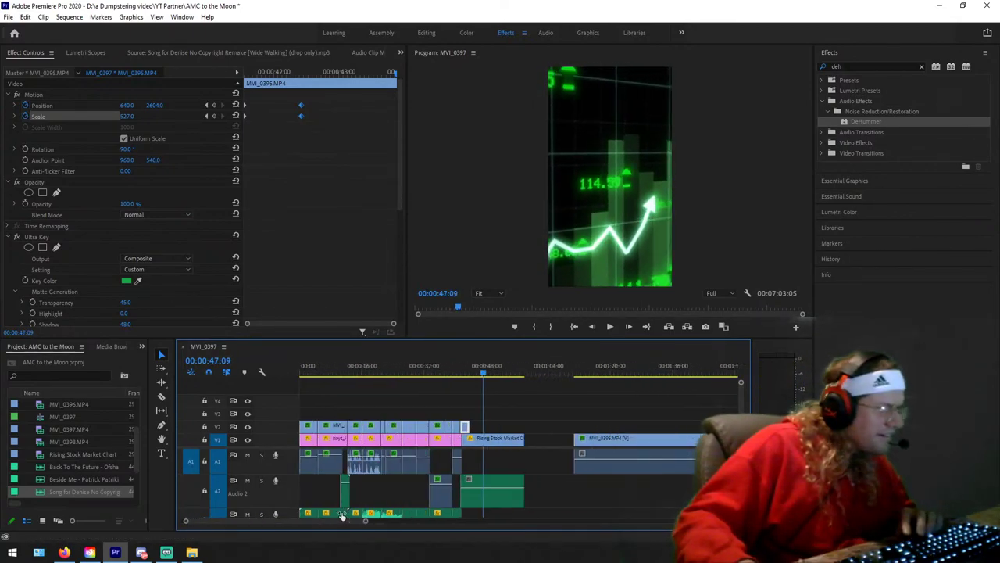
pyautogui.click(458, 366)
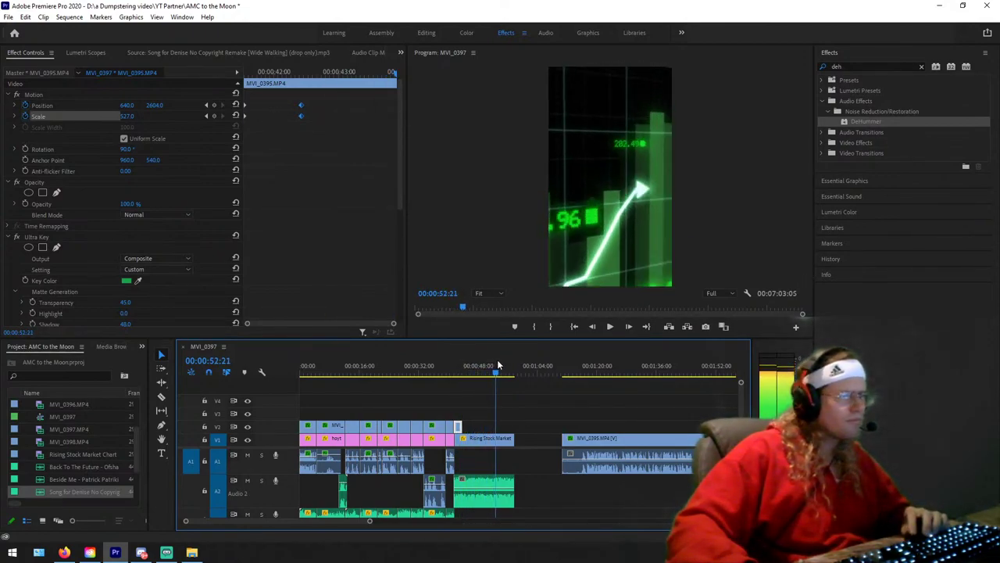
pyautogui.moveTo(507, 364); pyautogui.dragTo(485, 365)
pyautogui.click(449, 364)
pyautogui.press('space')
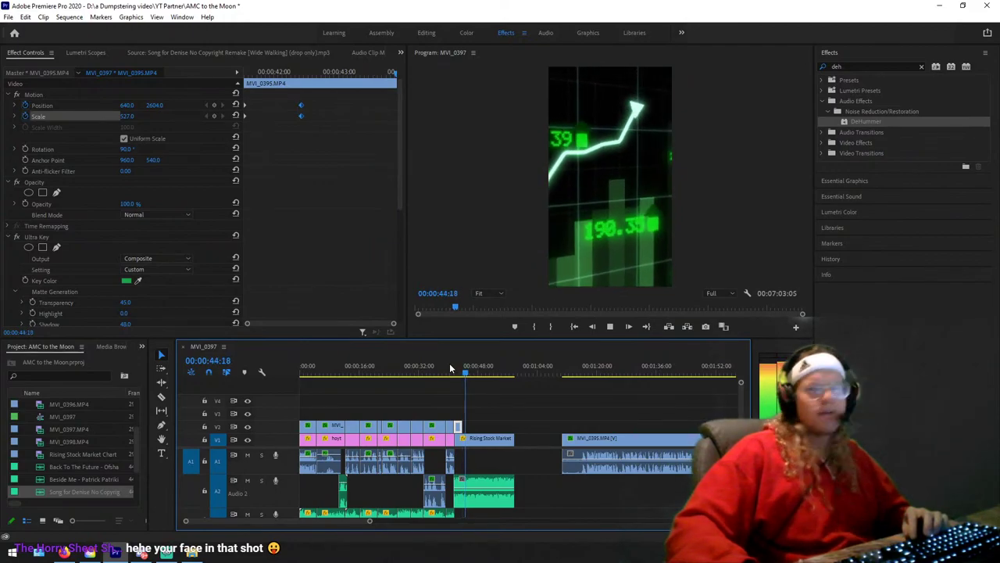
pyautogui.press('space')
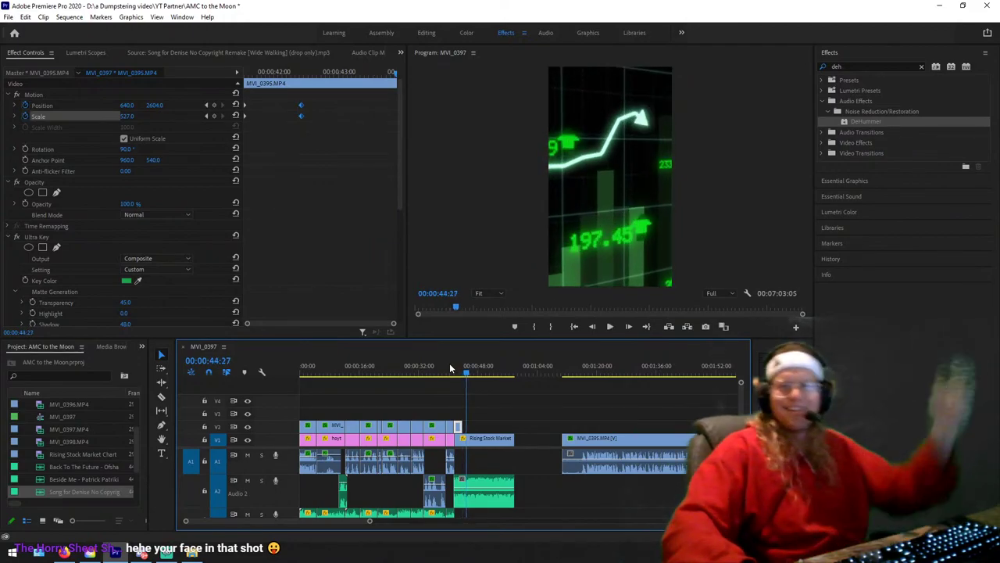
pyautogui.click(461, 362)
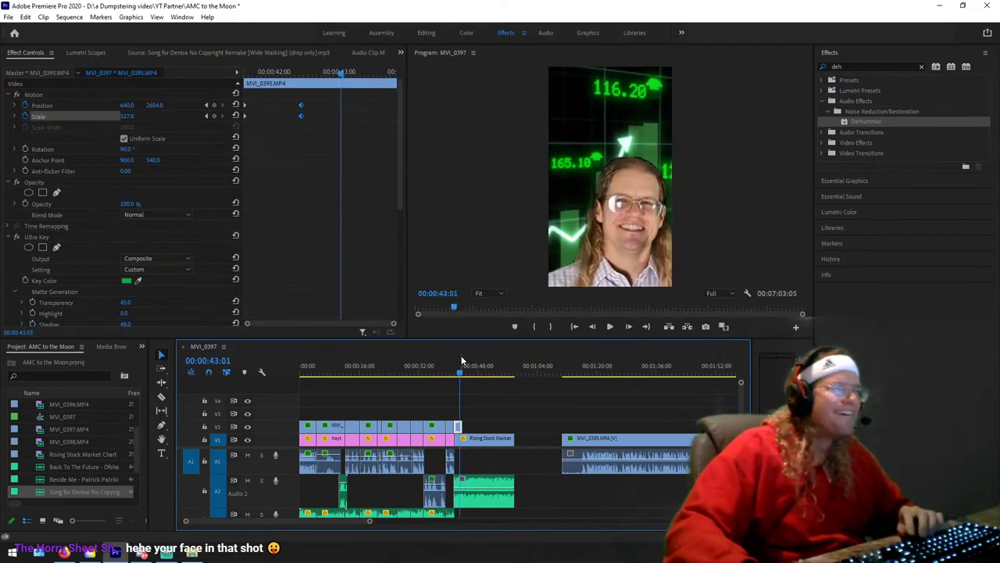
pyautogui.press('j')
pyautogui.press('l')
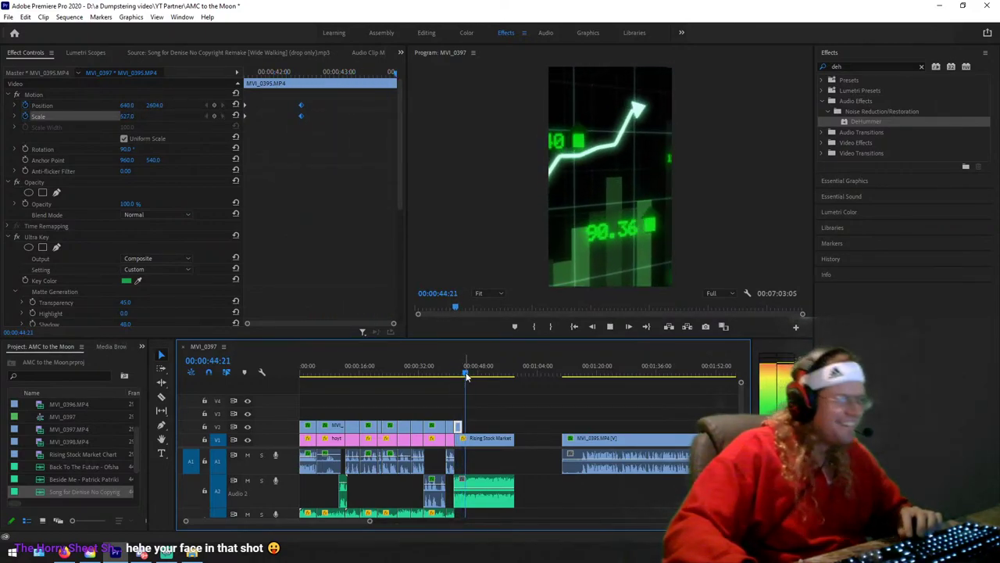
pyautogui.press('space')
pyautogui.press('=')
pyautogui.press('=')
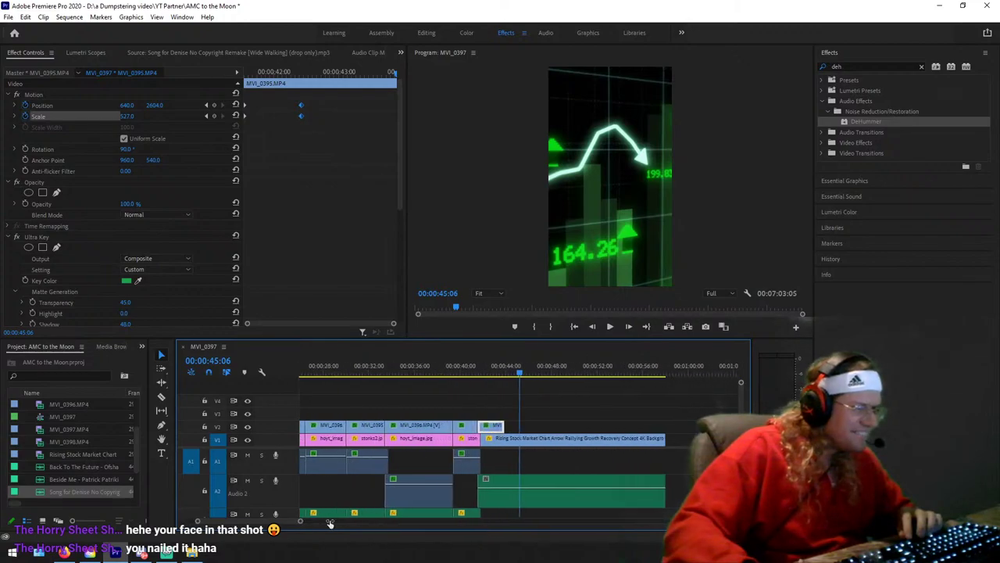
# Step: Replay the face zoom and the section from 39:29, stopping near 43:28
pyautogui.click(506, 372)
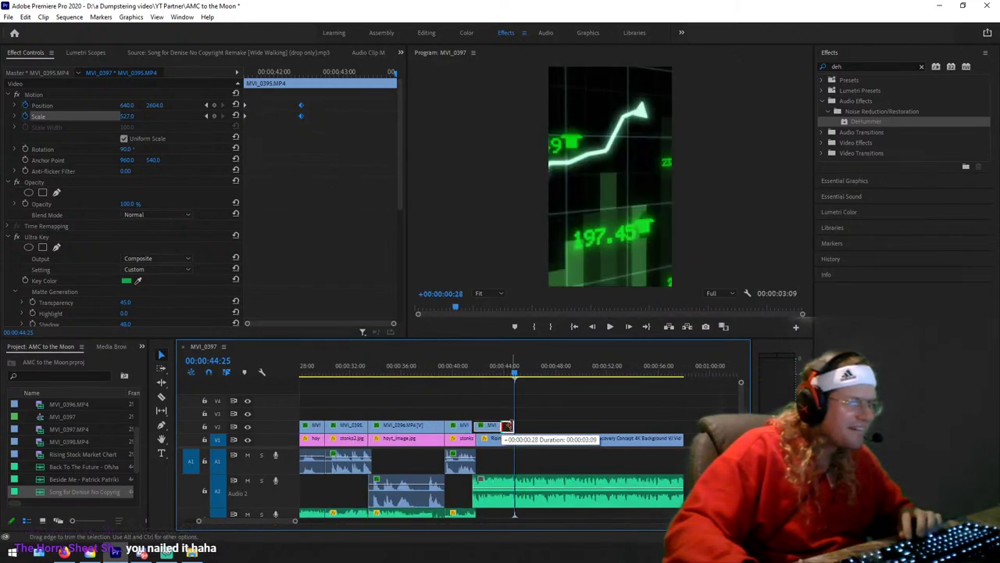
pyautogui.moveTo(506, 372); pyautogui.dragTo(480, 369)
pyautogui.press('space')
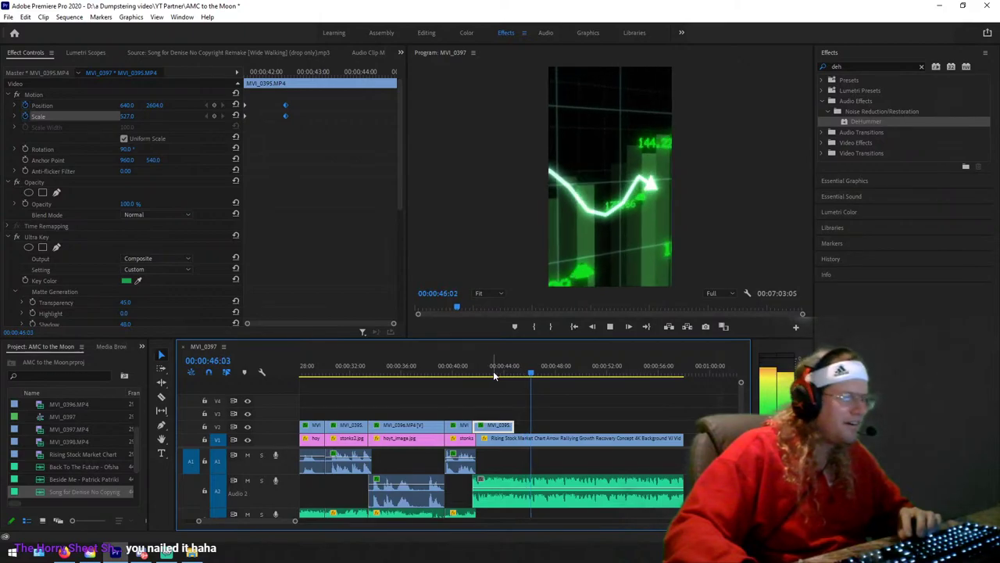
pyautogui.click(453, 372)
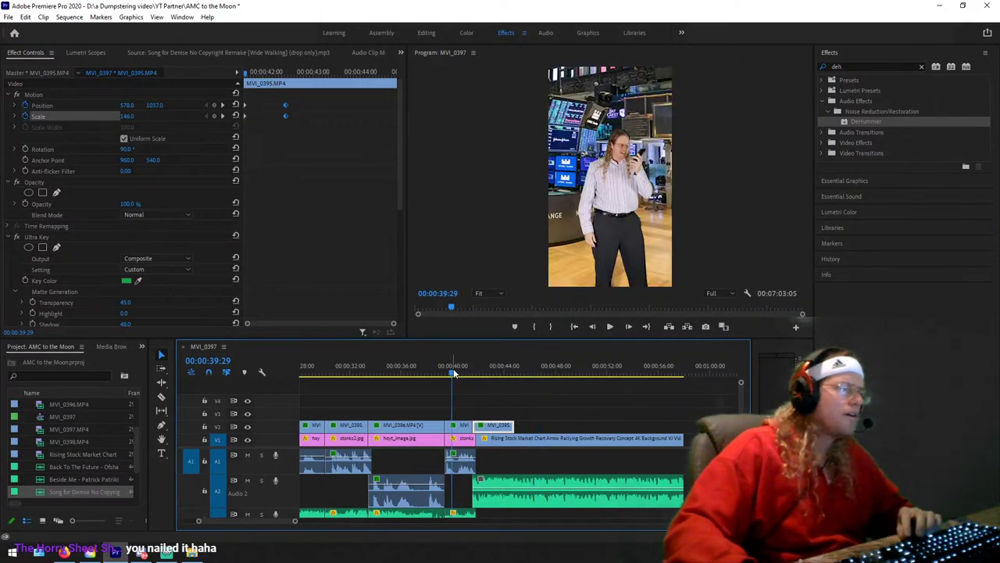
pyautogui.press('space')
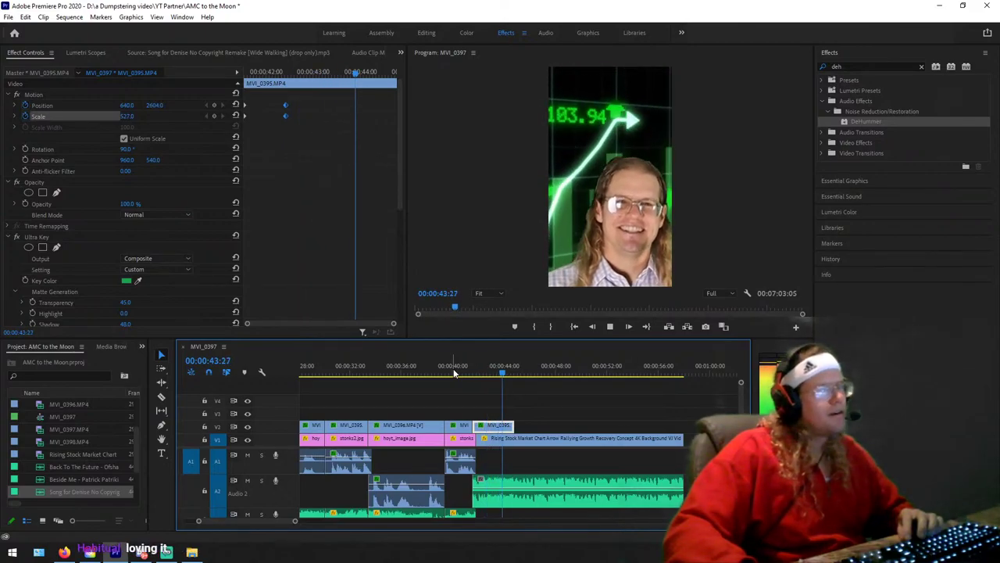
pyautogui.click(501, 373)
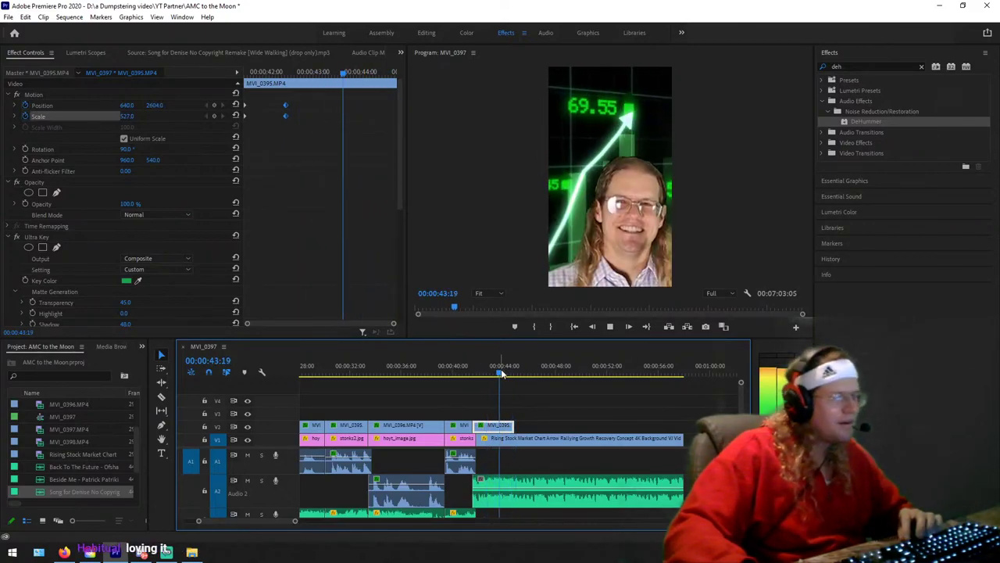
pyautogui.click(506, 375)
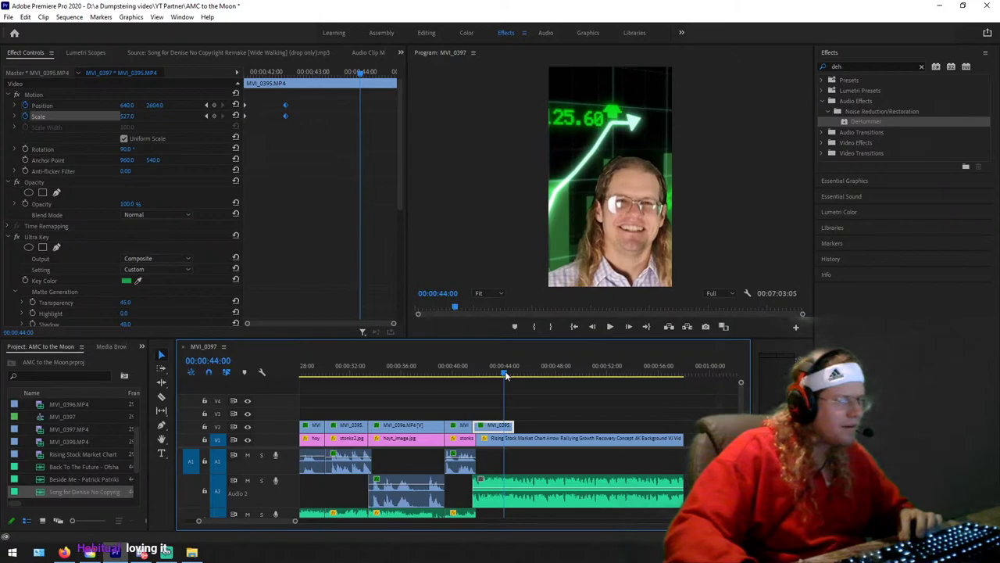
pyautogui.click(505, 376)
# Step: Park at 43:27, try splitting MVI_0395 then undo it, and select the clip
pyautogui.moveTo(295, 520); pyautogui.dragTo(247, 528)
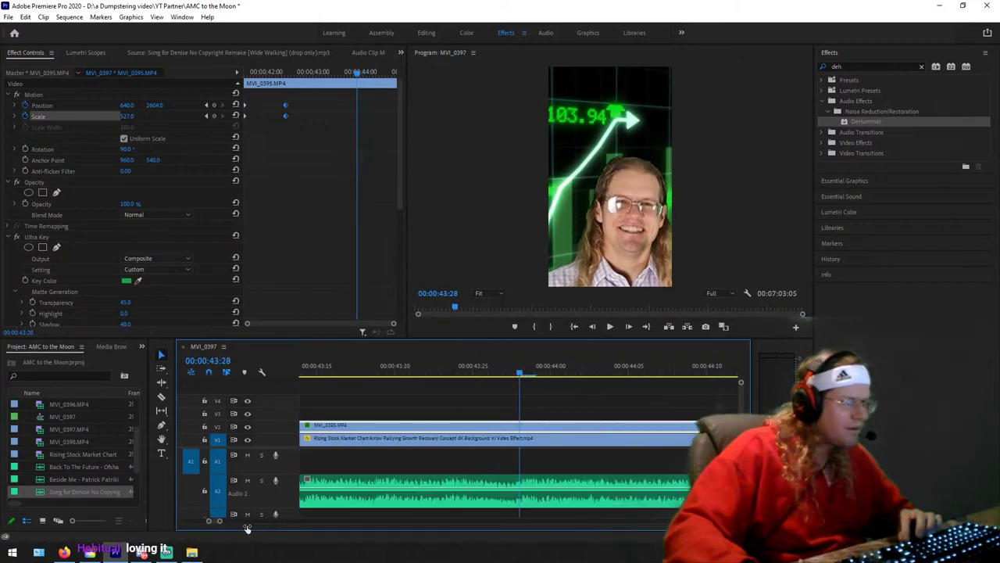
pyautogui.moveTo(500, 375)
pyautogui.mouseDown()
pyautogui.moveTo(478, 375)
pyautogui.moveTo(626, 375)
pyautogui.moveTo(509, 375)
pyautogui.mouseUp()
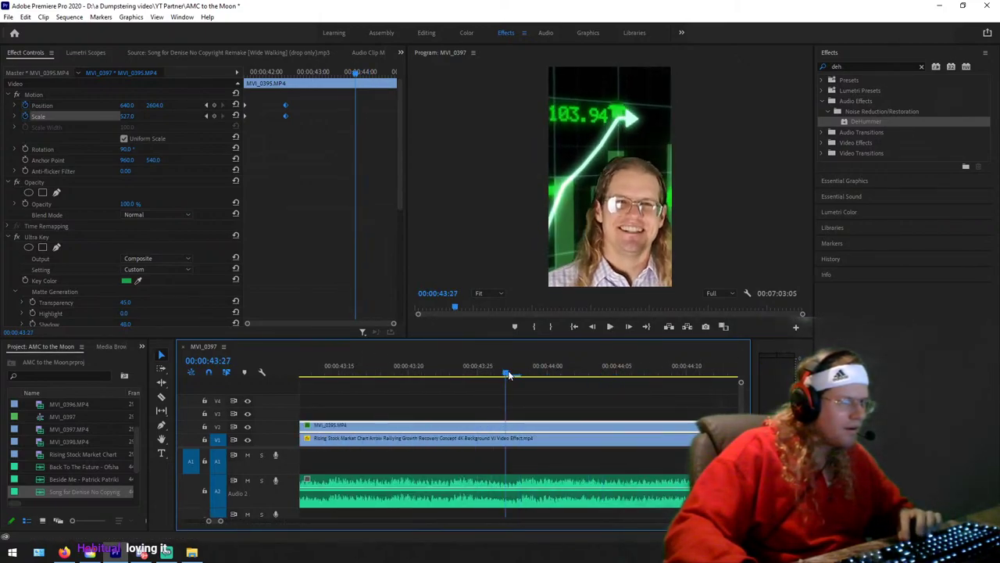
pyautogui.press('-')
pyautogui.press('-')
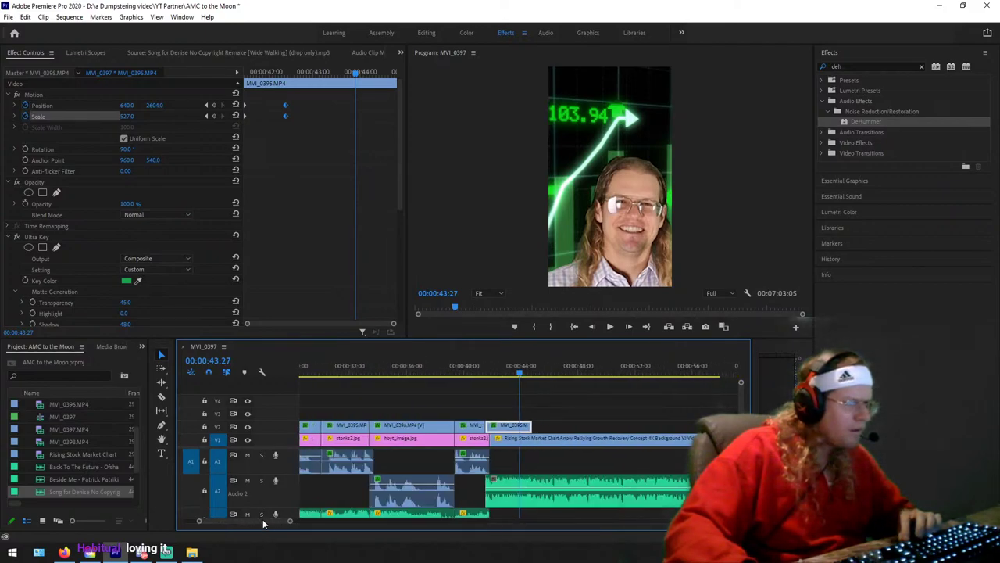
pyautogui.press('=')
pyautogui.press('=')
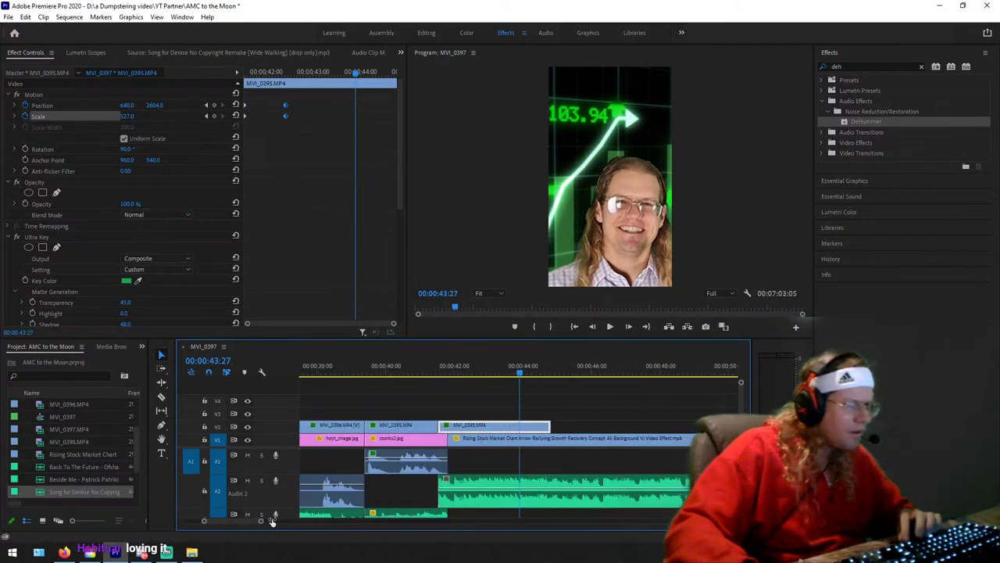
pyautogui.press('c')
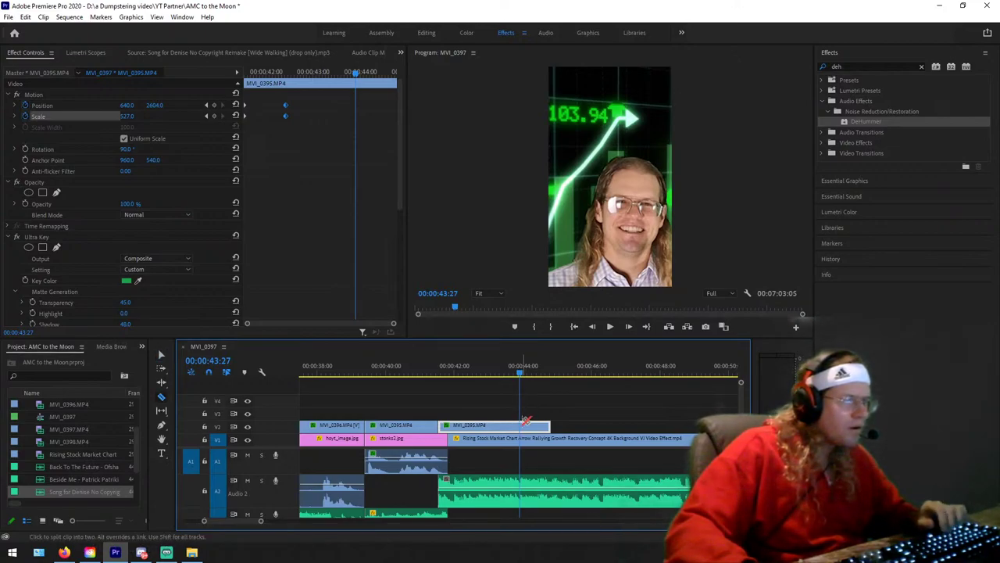
pyautogui.hotkey('ctrl', 'k')
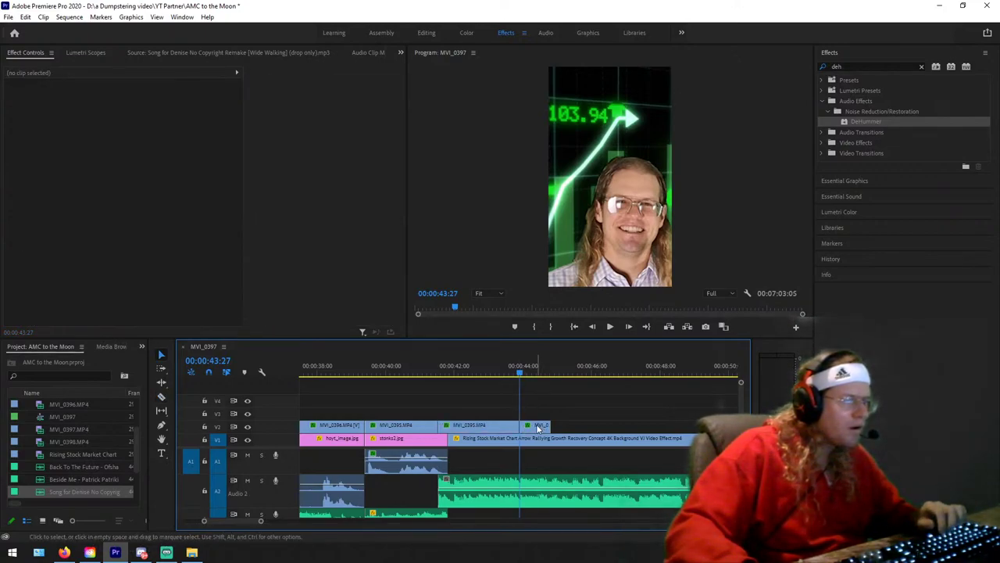
pyautogui.hotkey('ctrl', 'z')
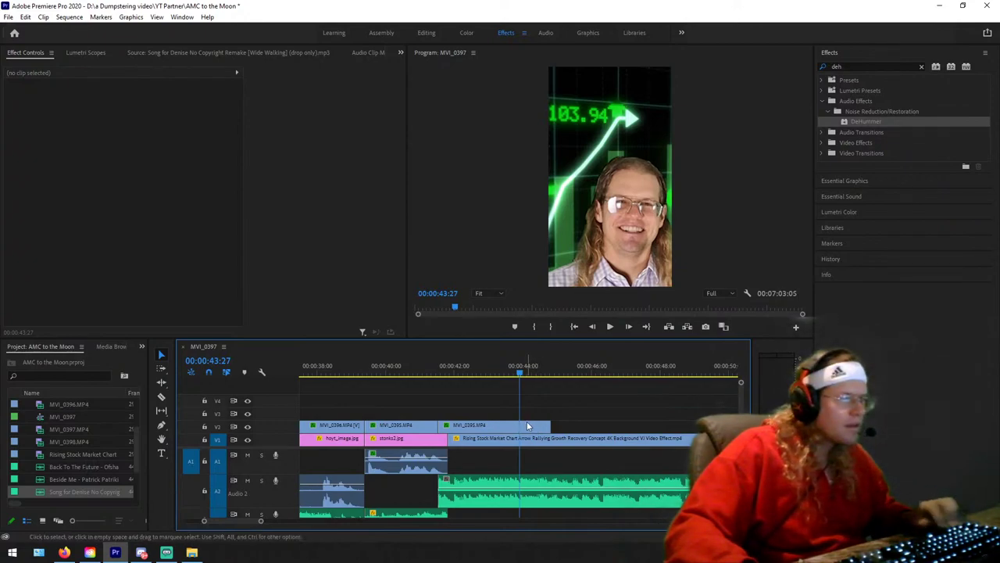
pyautogui.click(527, 426)
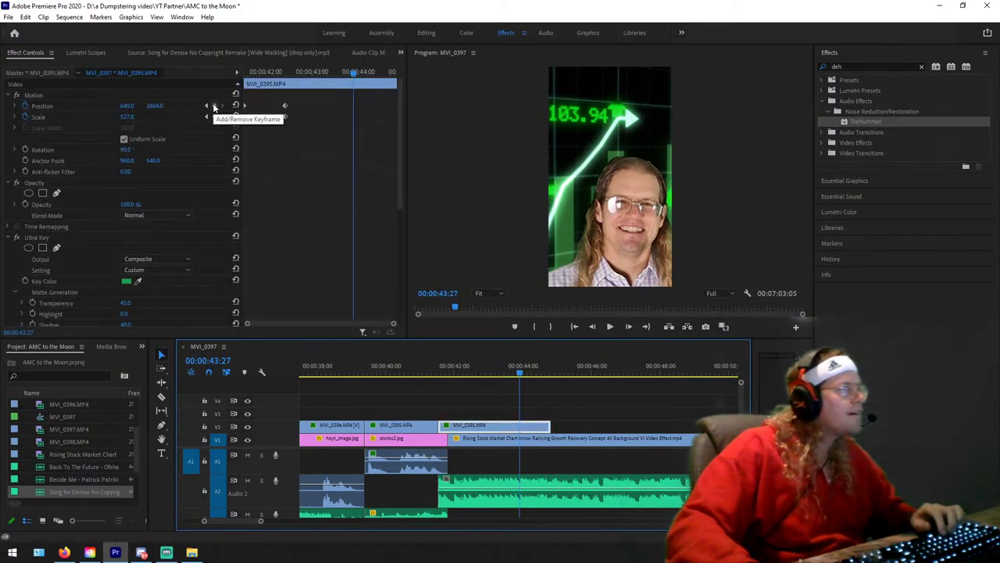
# Step: Keyframe MVI_0395's Position from 43:27 to Y 3766 at 44:21, then cut the clip at 44:21
pyautogui.click(214, 107)
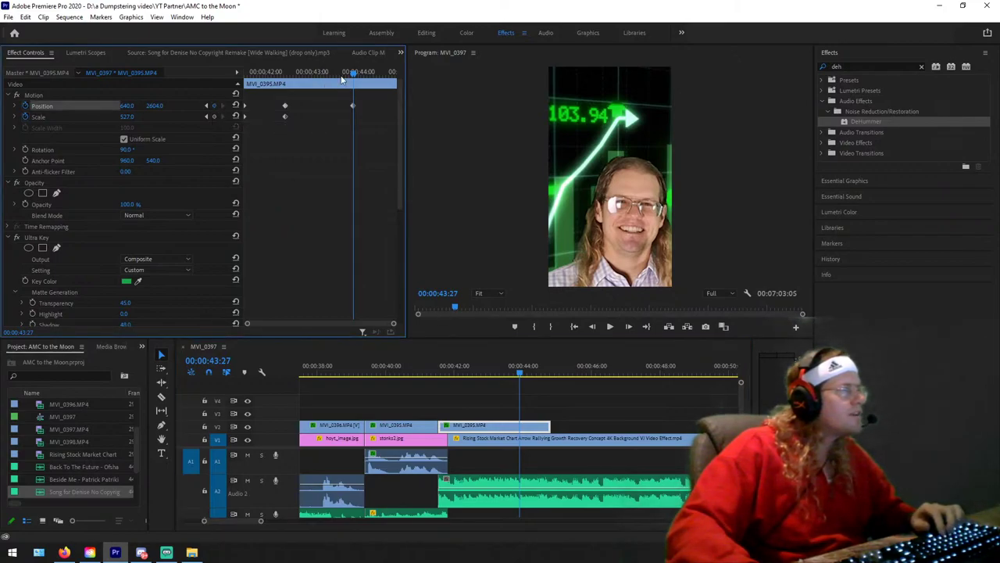
pyautogui.moveTo(355, 72); pyautogui.dragTo(376, 73)
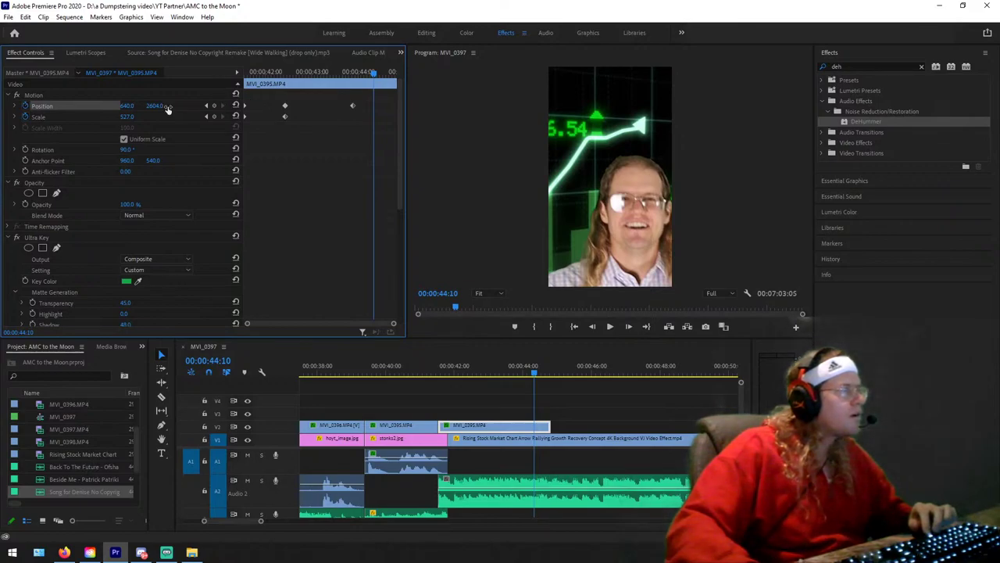
pyautogui.press('space')
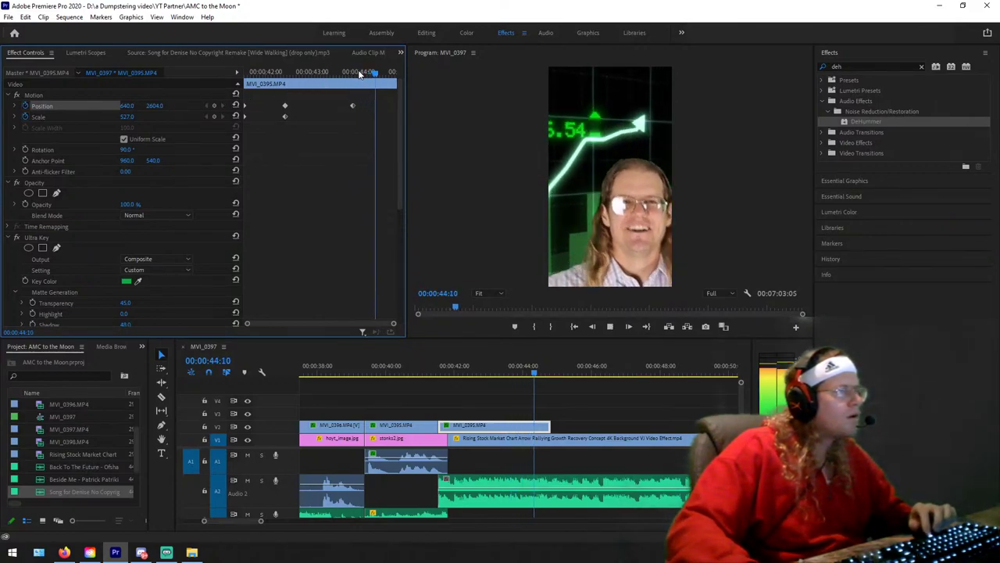
pyautogui.press('space')
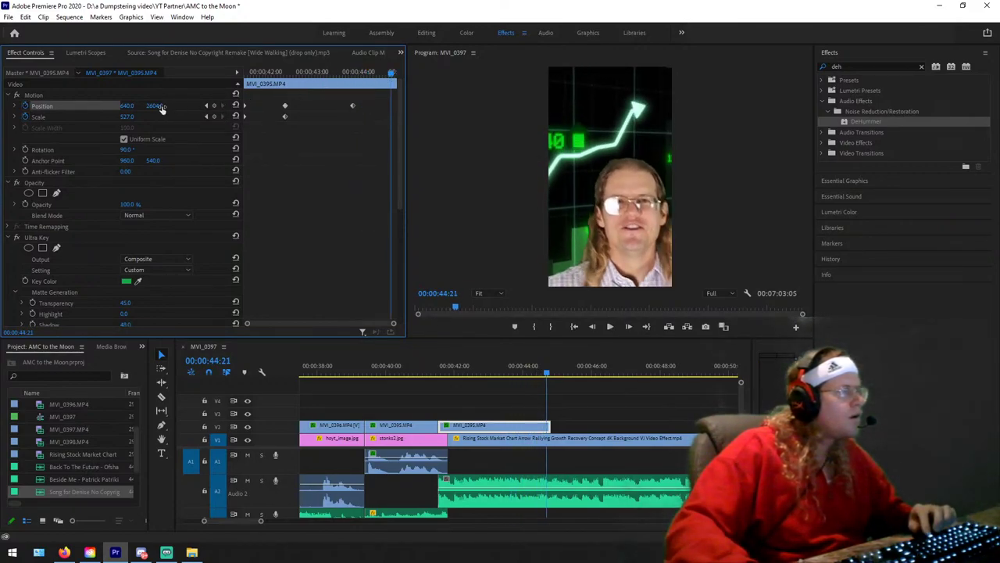
pyautogui.moveTo(156, 106); pyautogui.dragTo(219, 105)
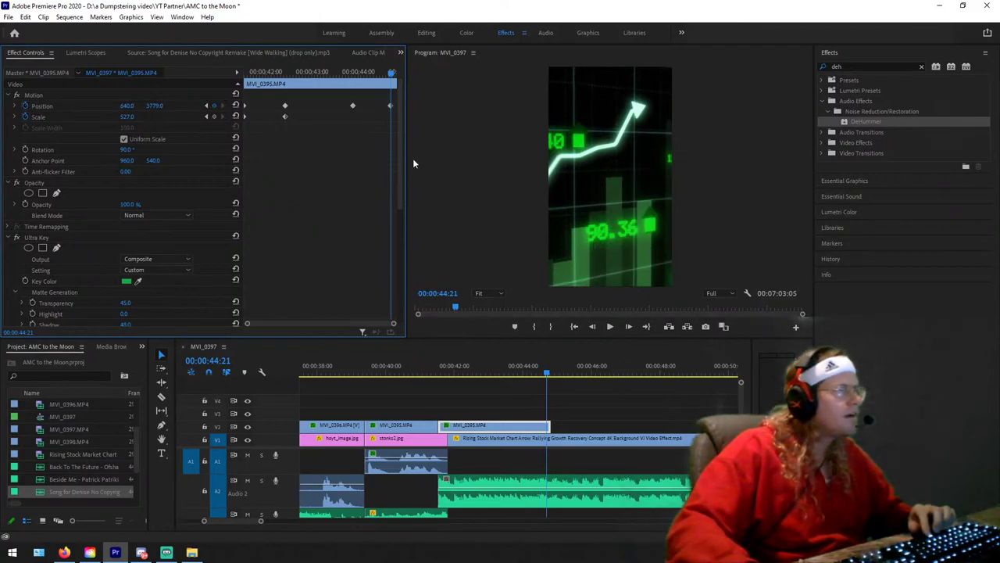
pyautogui.hotkey('ctrl', 'z')
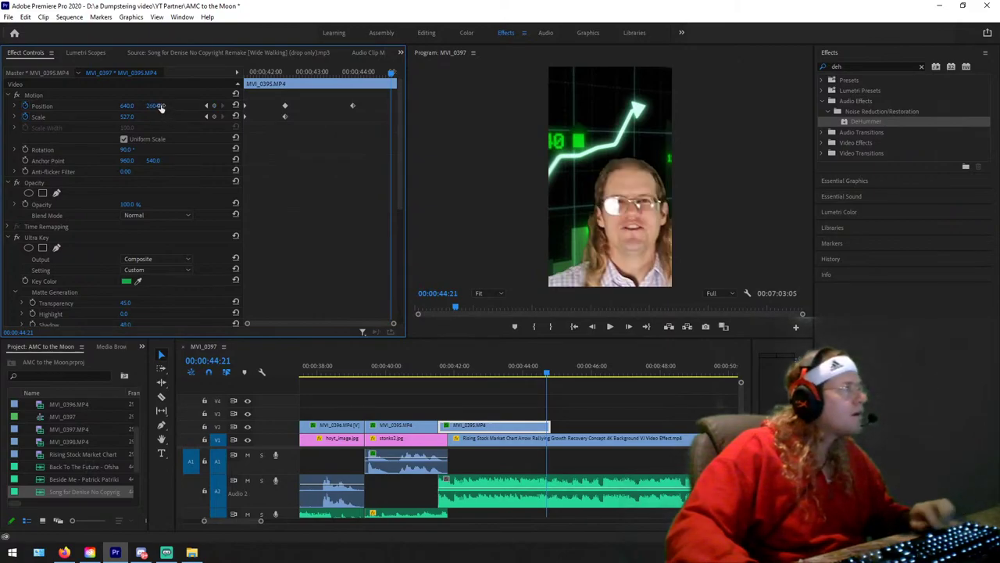
pyautogui.moveTo(154, 106); pyautogui.dragTo(188, 105)
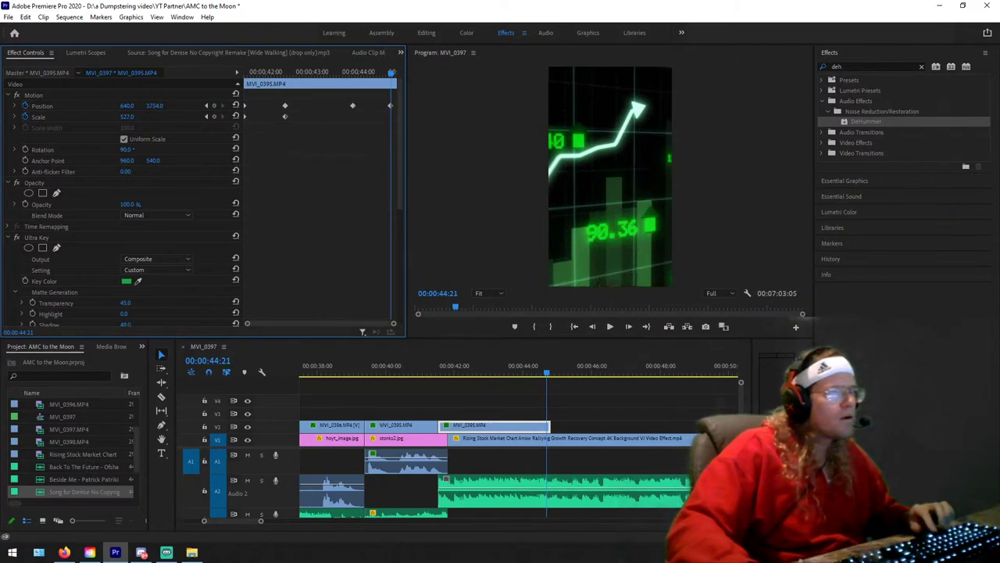
pyautogui.click(549, 426)
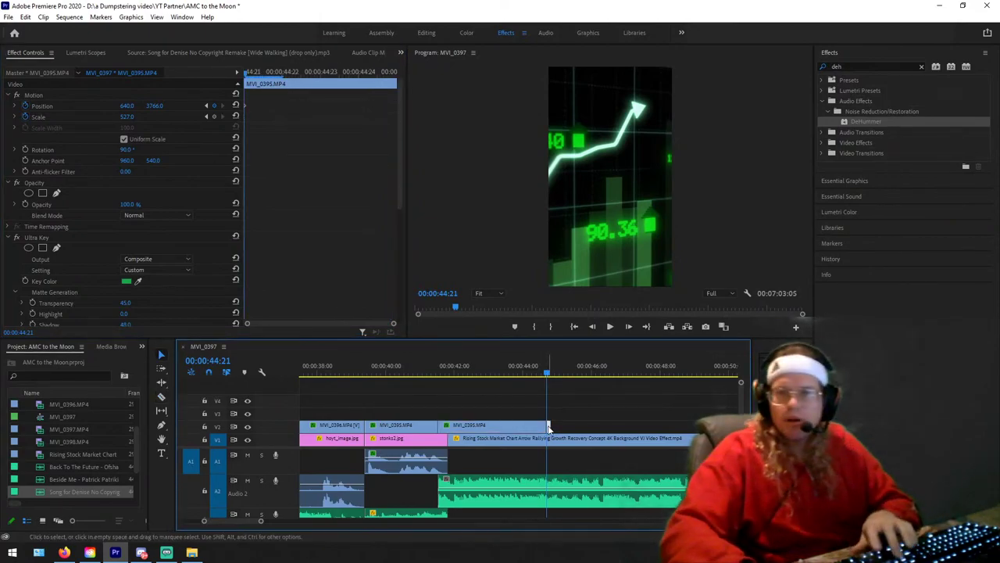
pyautogui.click(549, 428)
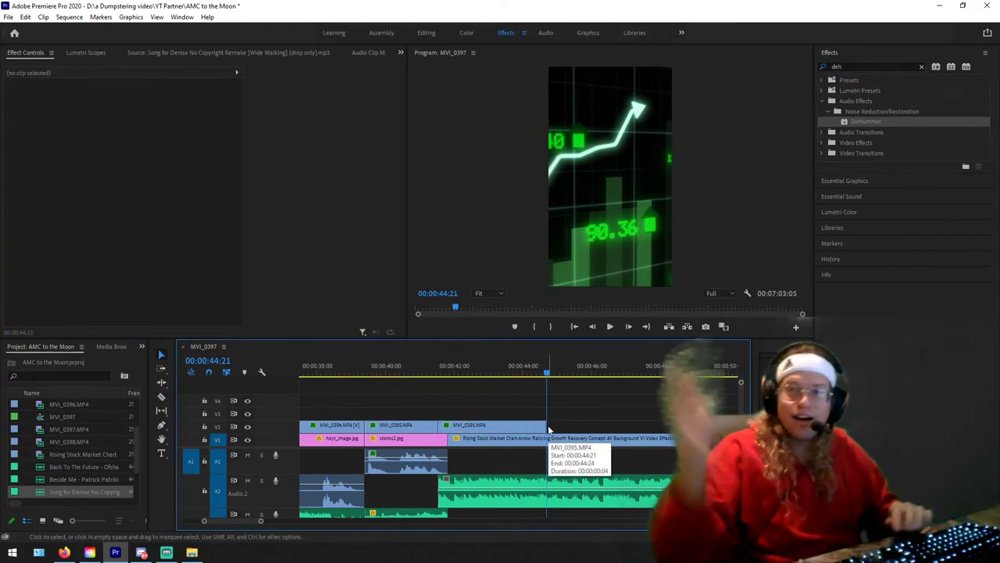
# Step: Play back the presenter's slide-out from just before 44:03
pyautogui.click(525, 372)
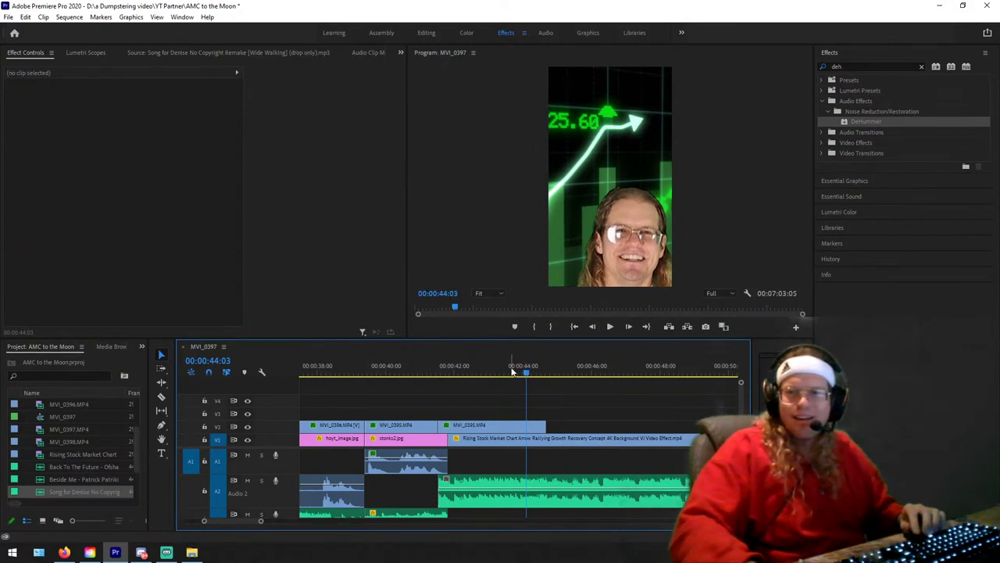
pyautogui.moveTo(512, 372); pyautogui.dragTo(484, 372)
pyautogui.press('space')
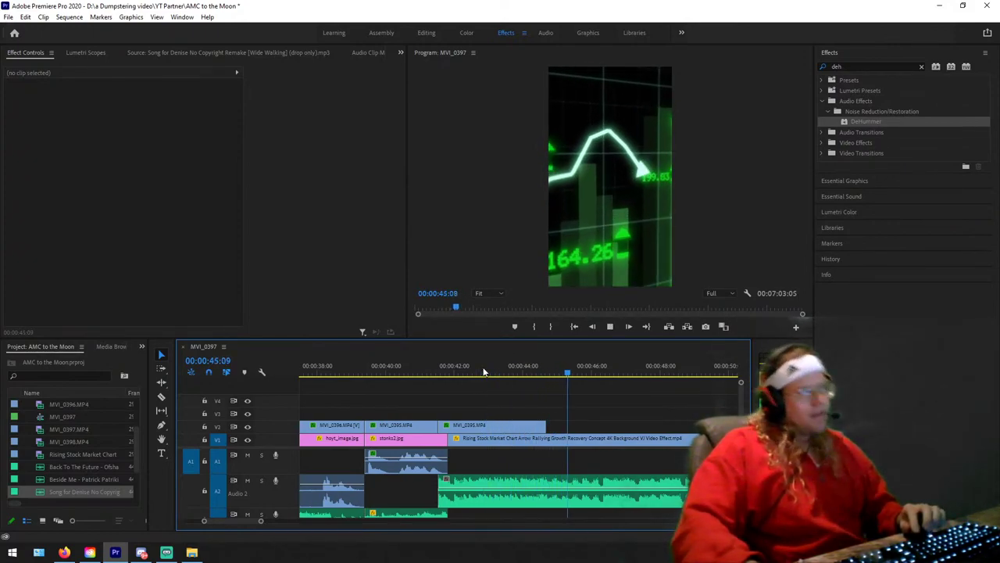
pyautogui.press('space')
# Step: Fit the whole sequence on the timeline and save the project via File > Save
pyautogui.scroll(-2, 559, 397)
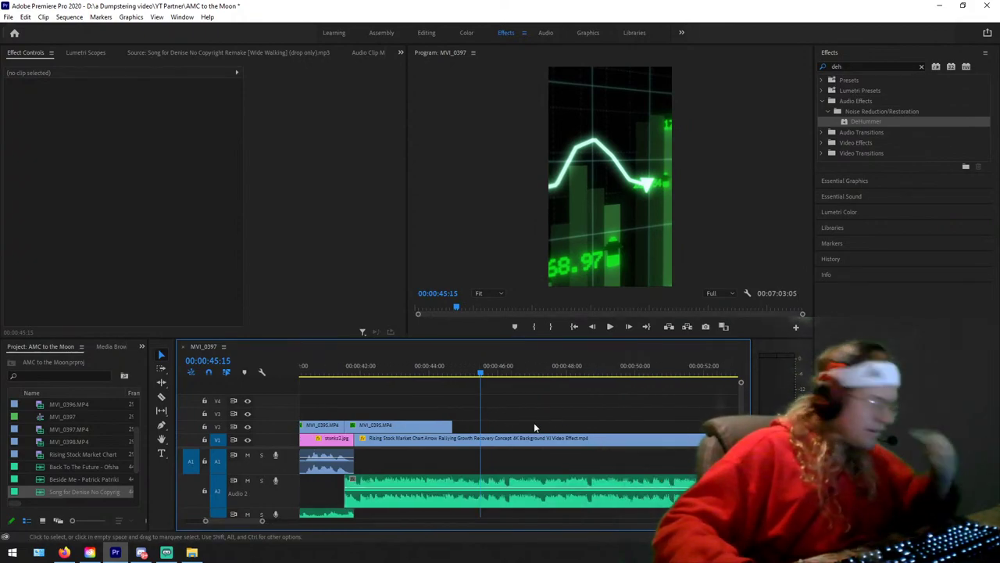
pyautogui.press('\\')
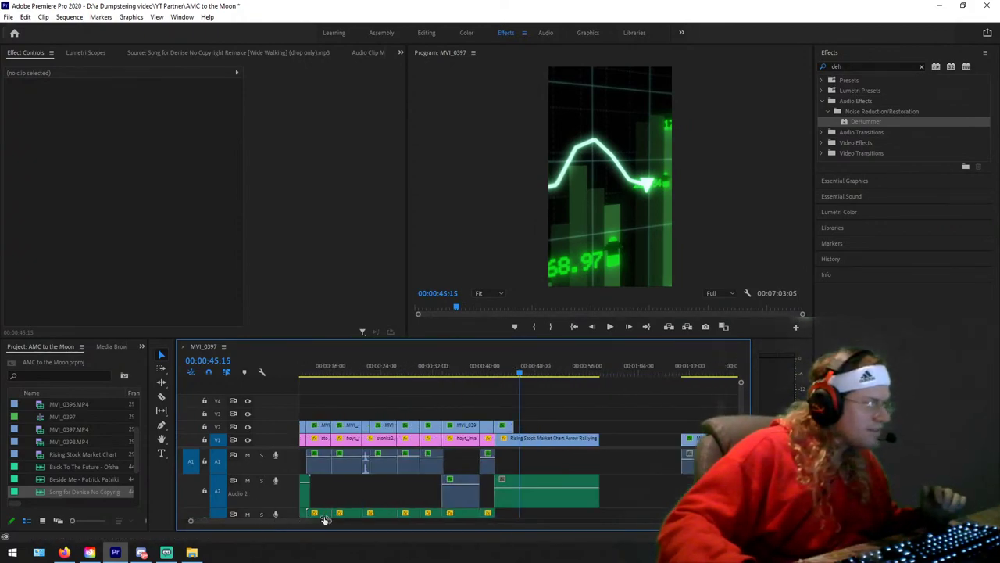
pyautogui.click(8, 16)
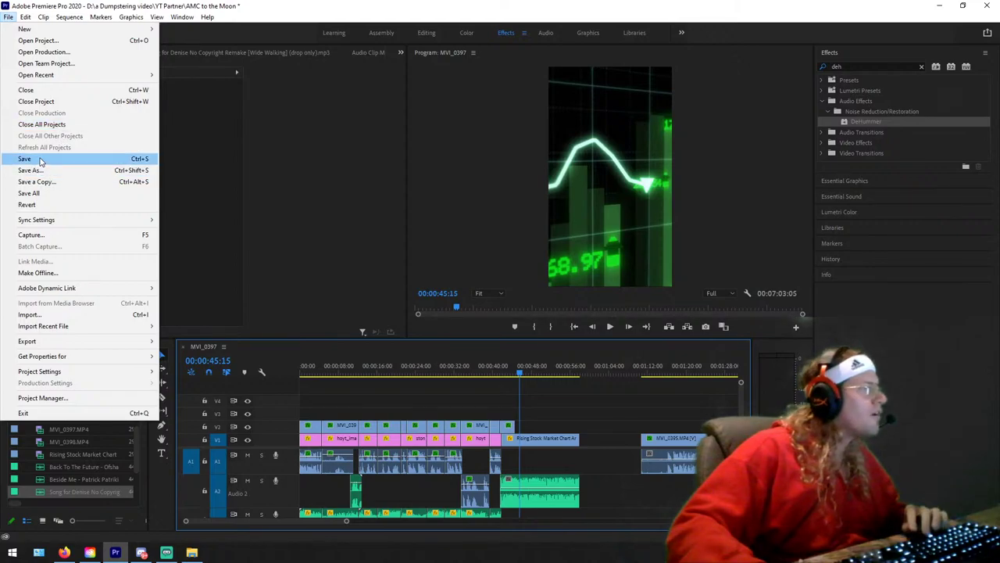
pyautogui.click(39, 158)
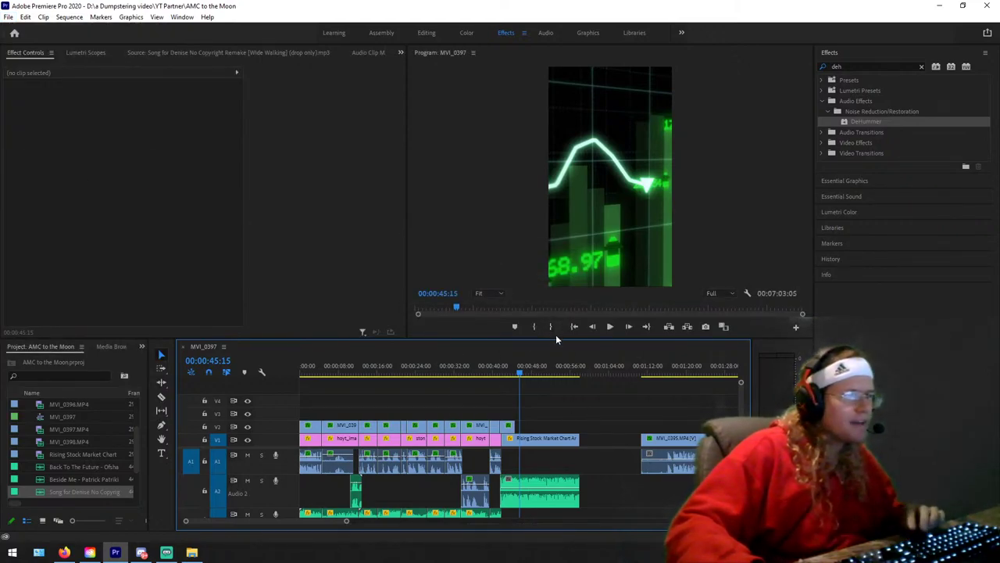
# Step: Enlarge the program preview and return the playhead to the sequence start
pyautogui.moveTo(556, 338); pyautogui.dragTo(553, 452)
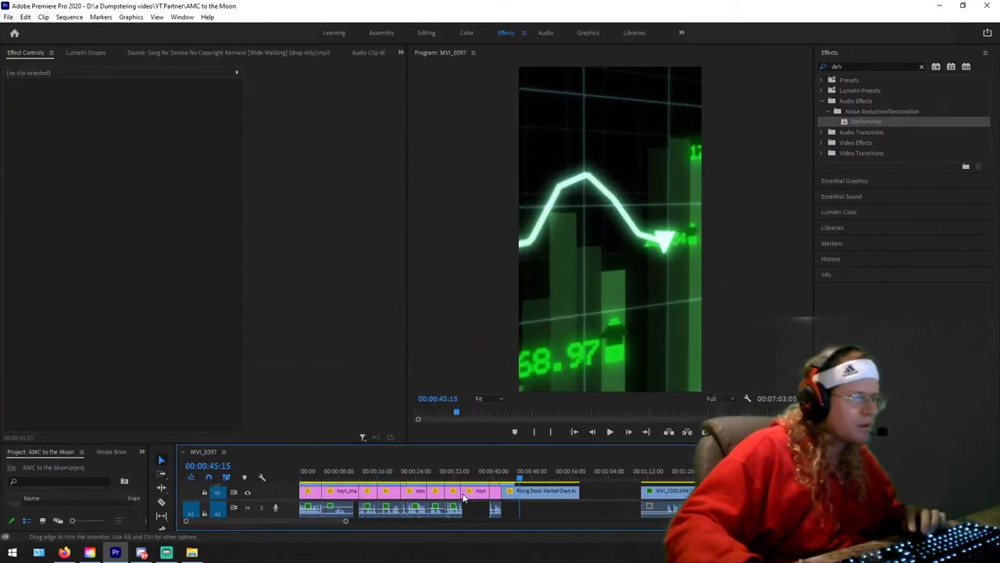
pyautogui.moveTo(345, 521); pyautogui.dragTo(453, 521)
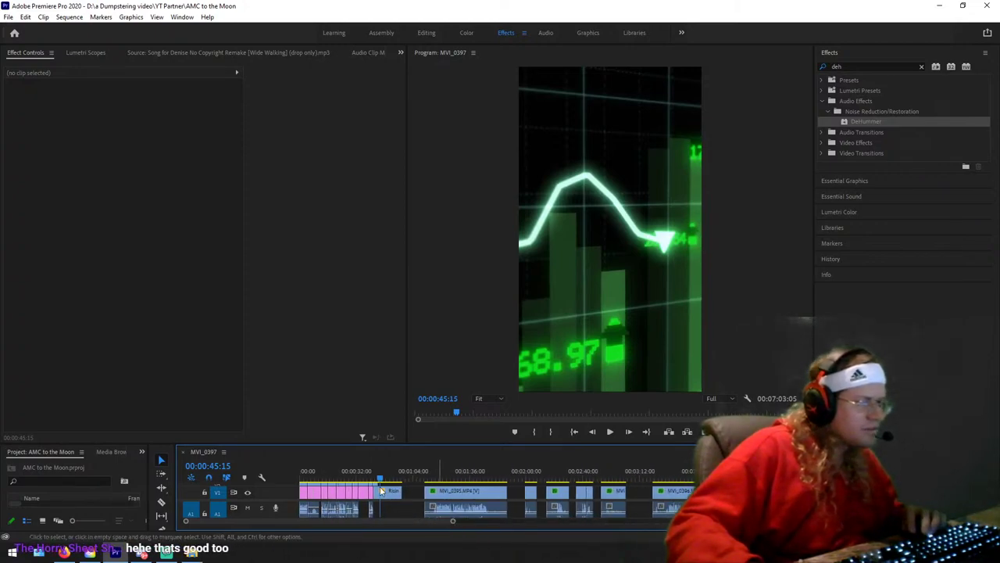
pyautogui.click(311, 479)
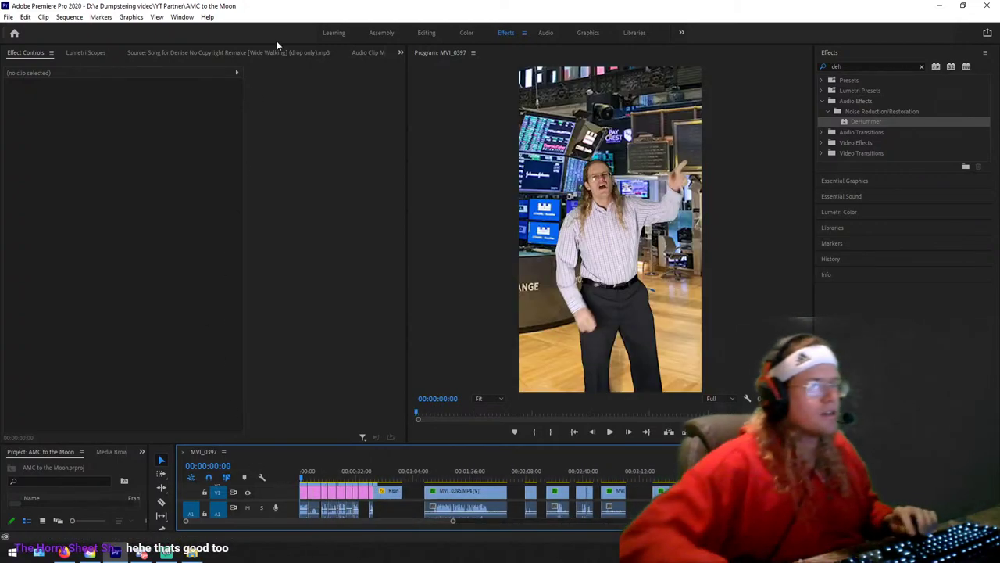
# Step: Play the edit from the start to 50:28, save with Ctrl+S, and restore the saved workspace layout
pyautogui.press('space')
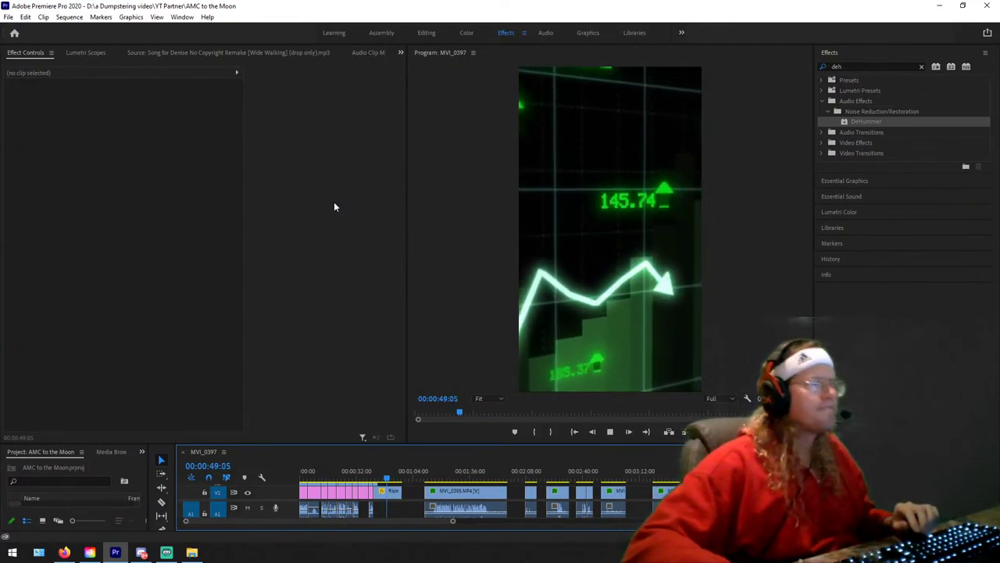
pyautogui.press('space')
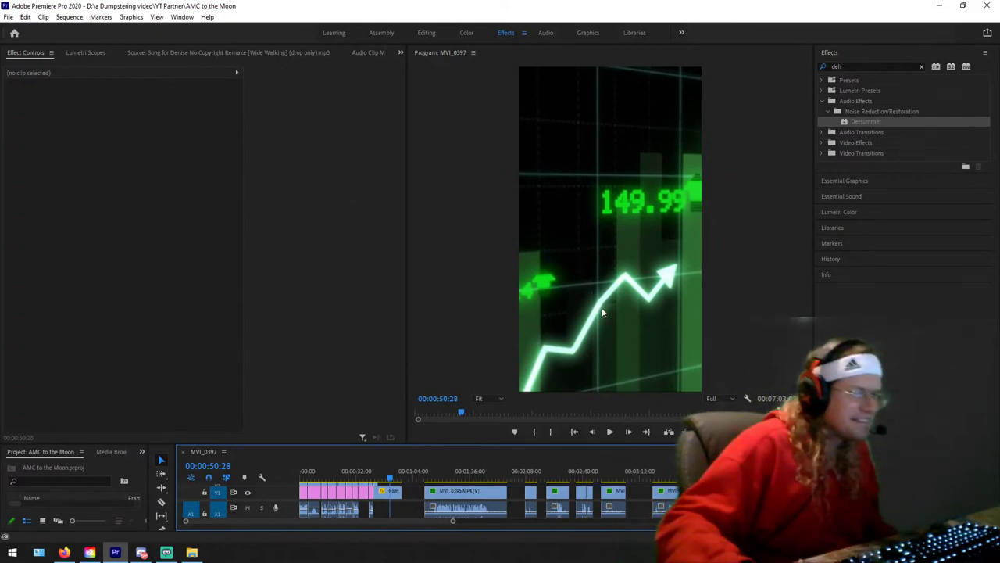
pyautogui.hotkey('ctrl', 's')
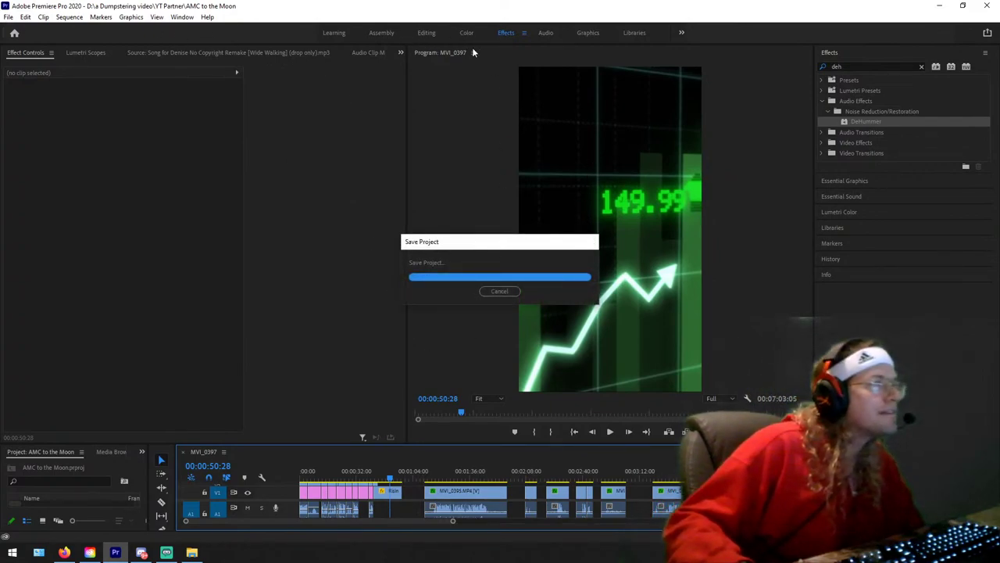
pyautogui.click(524, 33)
pyautogui.click(550, 38)
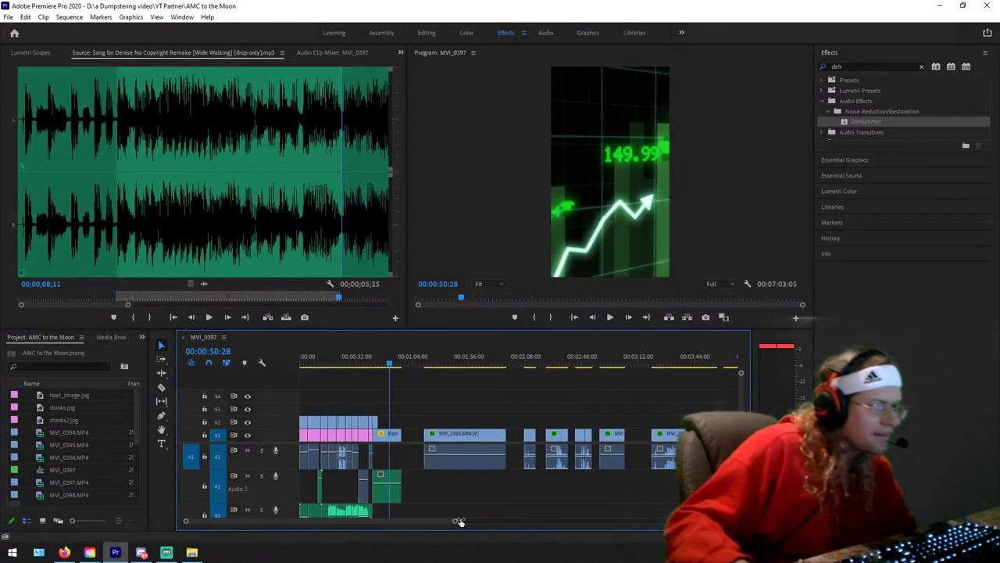
# Step: Scrub through the MVI_0395 footage around 01:33 to find the cut point
pyautogui.moveTo(459, 521); pyautogui.dragTo(516, 520)
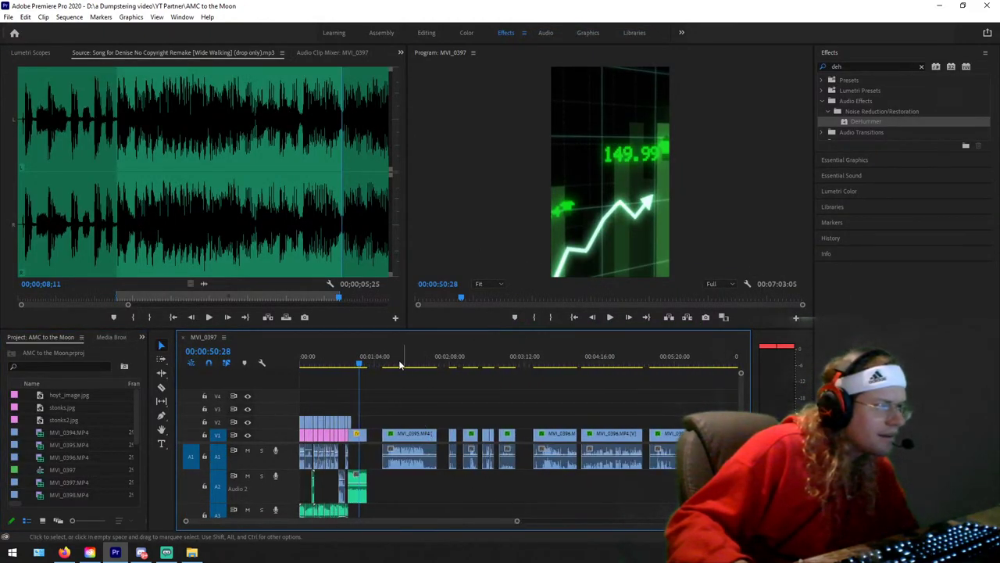
pyautogui.moveTo(399, 365)
pyautogui.mouseDown()
pyautogui.moveTo(449, 364)
pyautogui.moveTo(411, 358)
pyautogui.mouseUp()
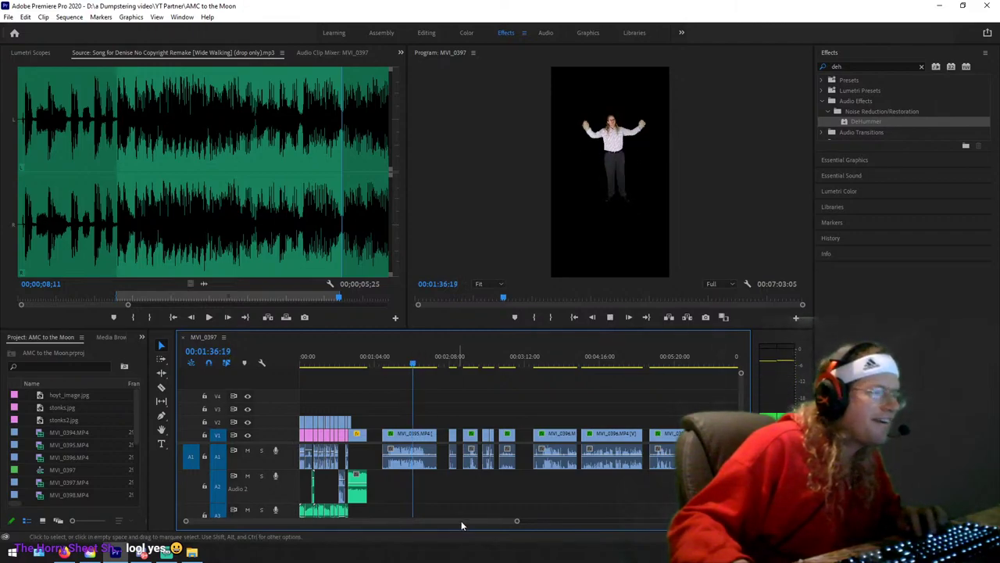
pyautogui.press('space')
pyautogui.moveTo(517, 522); pyautogui.dragTo(406, 521)
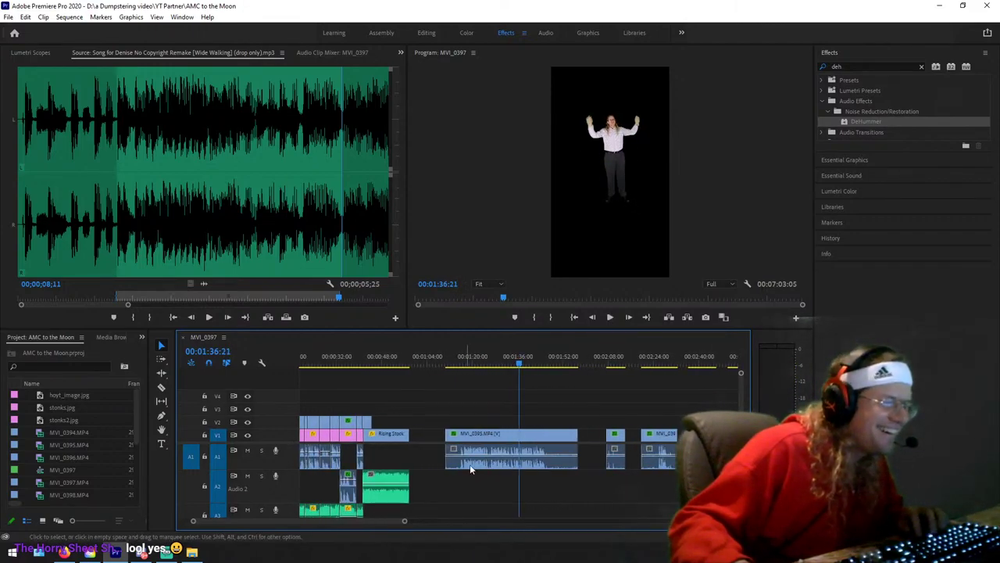
pyautogui.click(511, 359)
pyautogui.moveTo(508, 358); pyautogui.dragTo(540, 333)
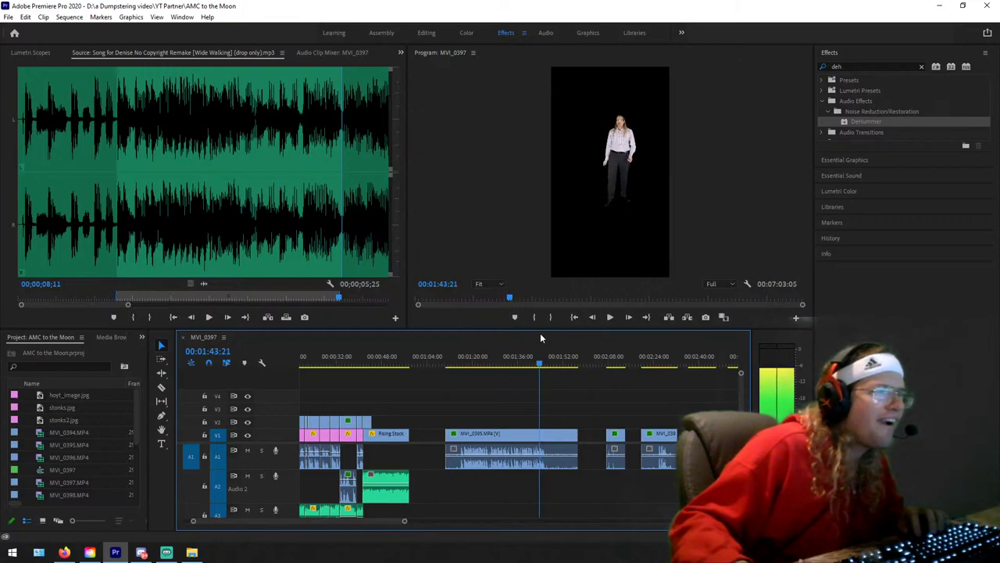
# Step: Razor MVI_0395 at 00:01:43:21, then scrub back to around 01:22
pyautogui.press('c')
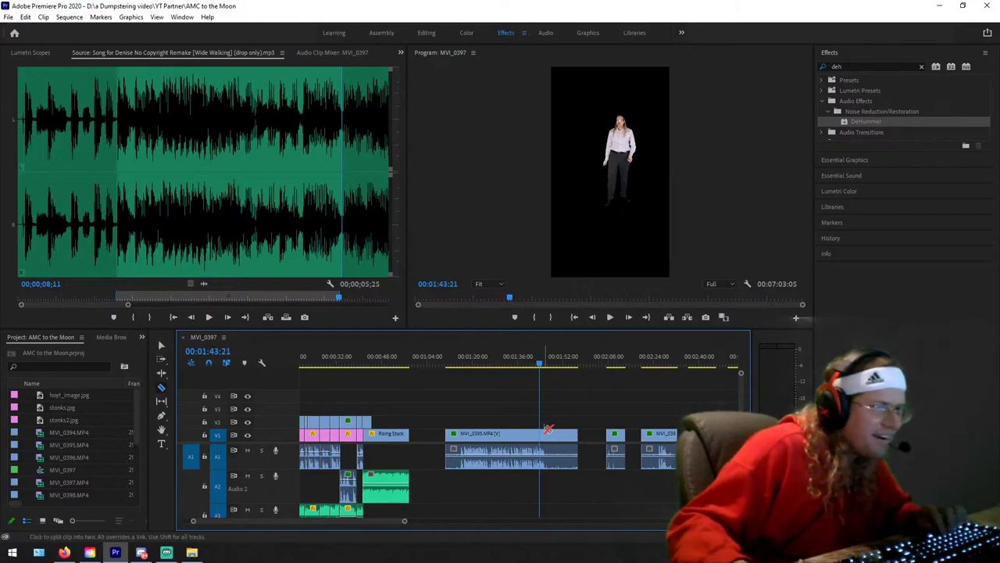
pyautogui.click(544, 433)
pyautogui.press('v')
pyautogui.moveTo(539, 364); pyautogui.dragTo(486, 365)
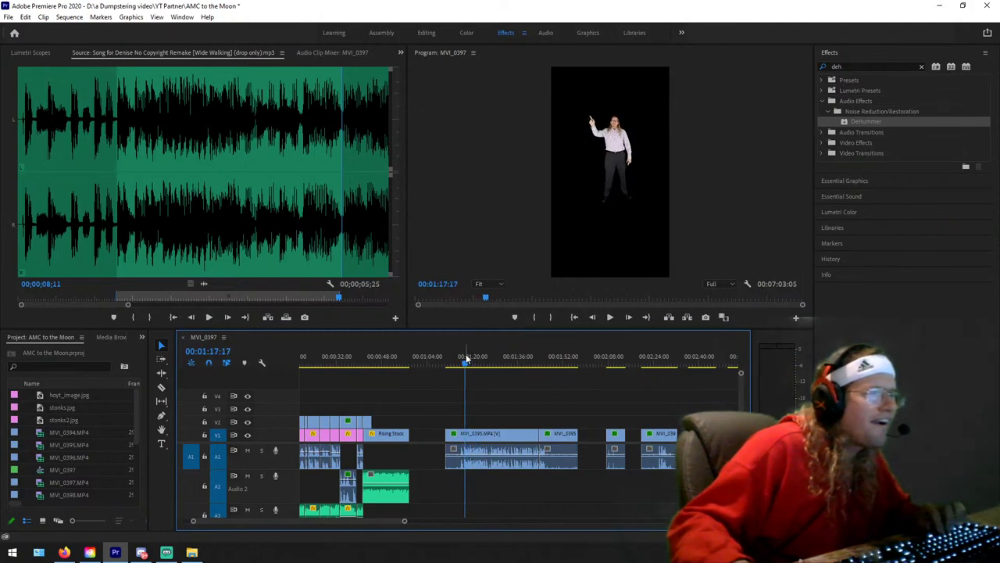
pyautogui.moveTo(472, 360)
pyautogui.mouseDown()
pyautogui.moveTo(488, 359)
pyautogui.moveTo(471, 356)
pyautogui.mouseUp()
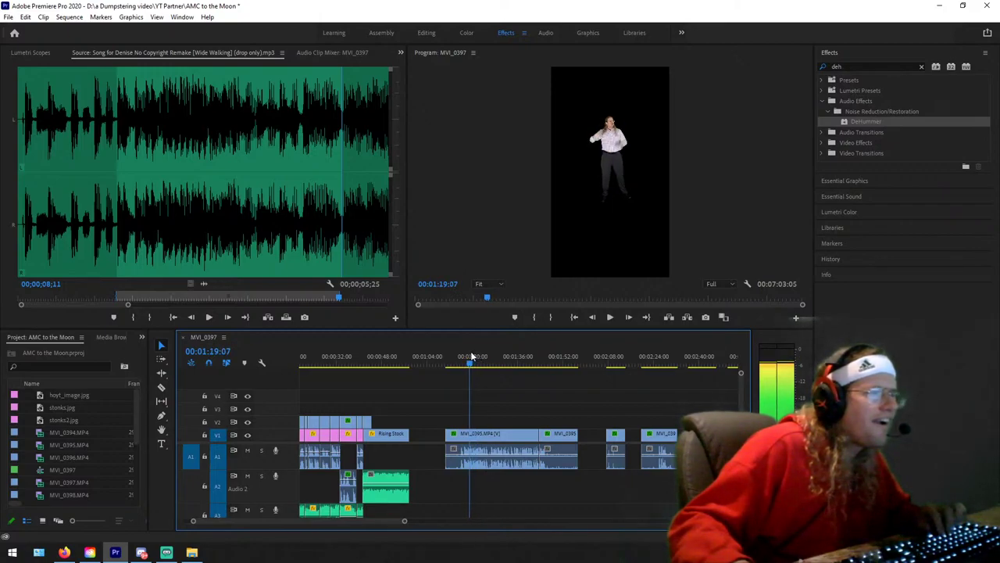
# Step: Unlink the MVI_0395 piece, set its speed to 200%, and move it to V2 near 00:00:48
pyautogui.rightClick(481, 433)
pyautogui.click(556, 176)
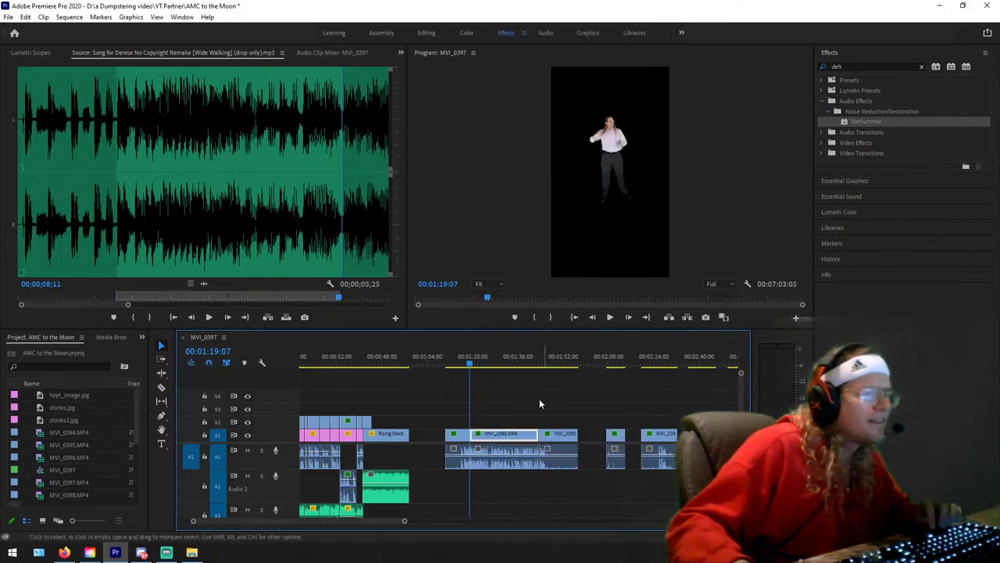
pyautogui.rightClick(510, 438)
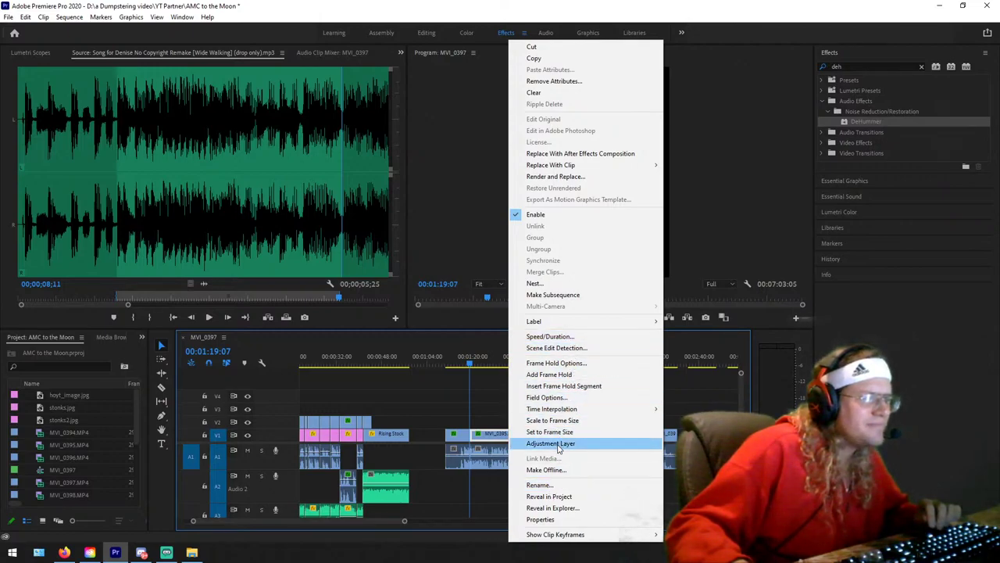
pyautogui.click(573, 337)
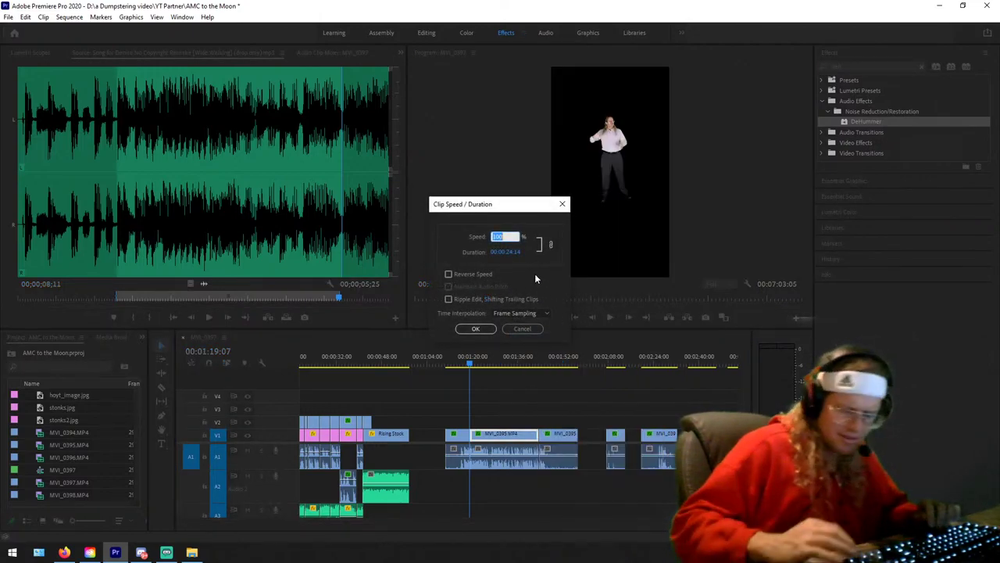
pyautogui.write('2')
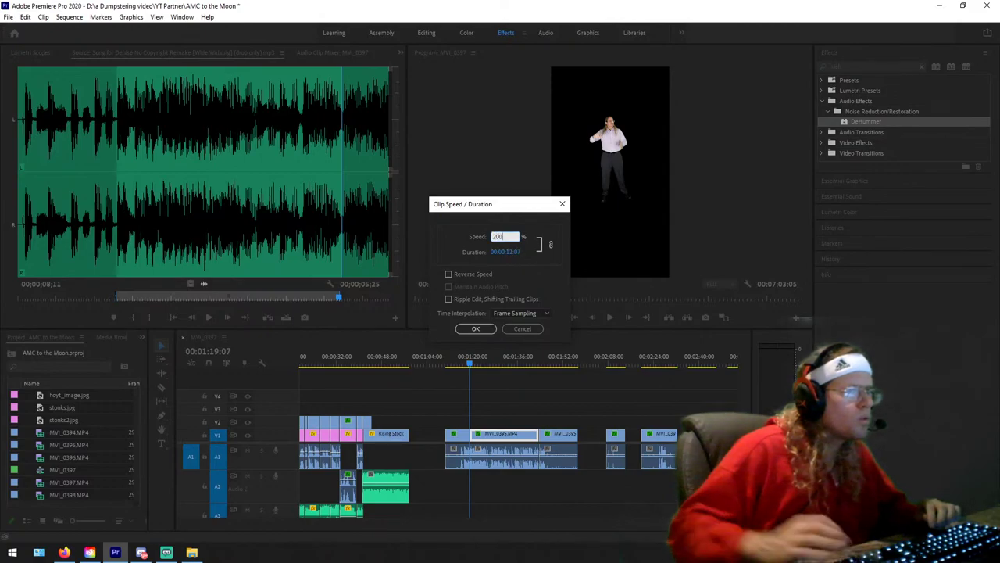
pyautogui.write('00')
pyautogui.click(475, 328)
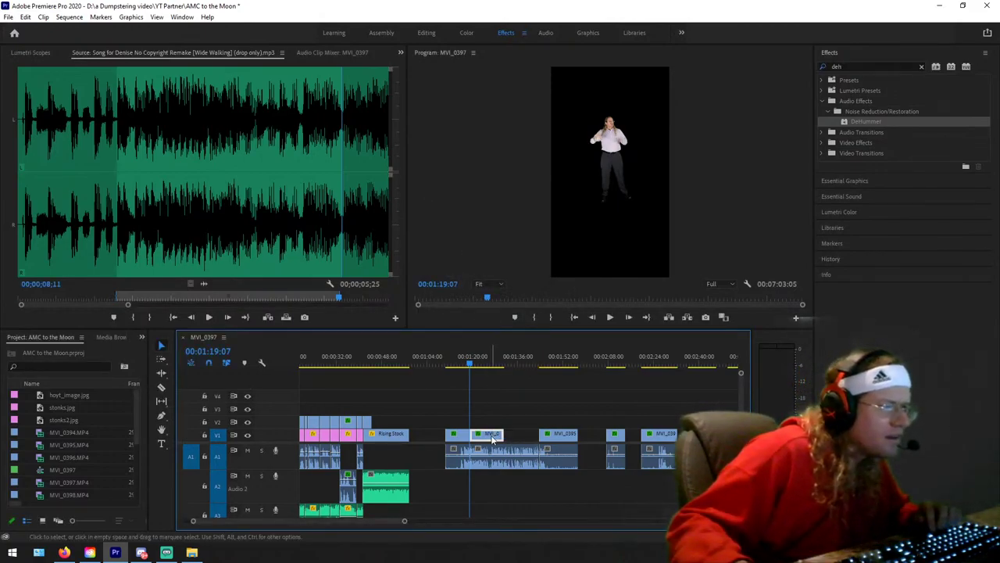
pyautogui.moveTo(492, 435); pyautogui.dragTo(393, 424)
# Step: Review the presenter over the chart around 00:00:46 and show the Lumetri Scopes panel
pyautogui.press('Up')
pyautogui.press('space')
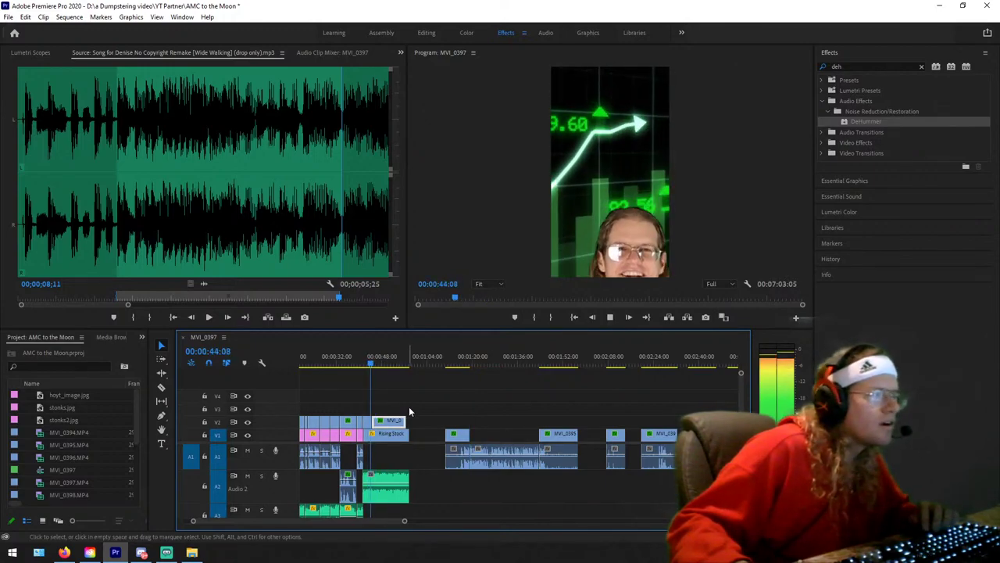
pyautogui.press('space')
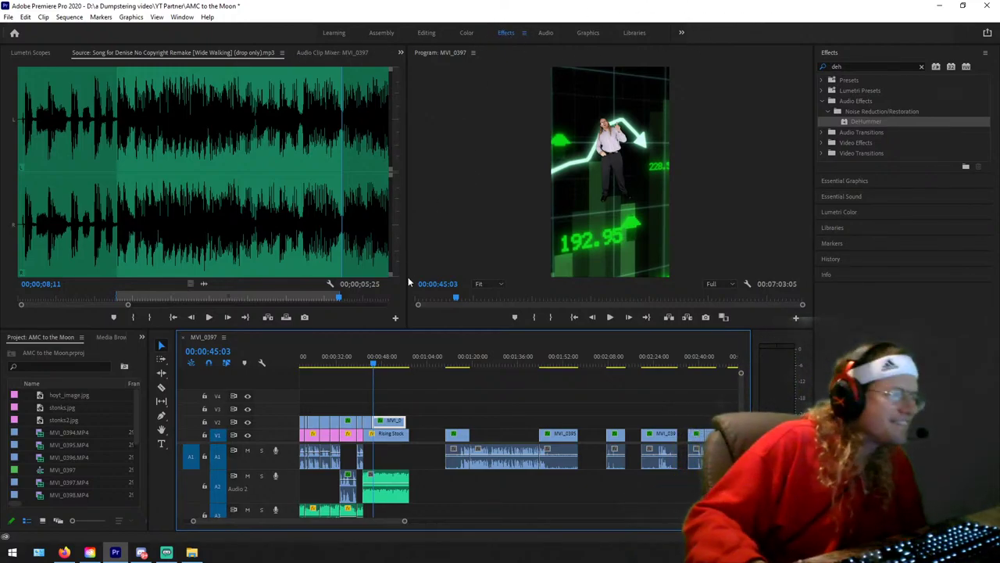
pyautogui.click(378, 363)
pyautogui.moveTo(379, 362)
pyautogui.mouseDown()
pyautogui.moveTo(400, 361)
pyautogui.moveTo(376, 345)
pyautogui.mouseUp()
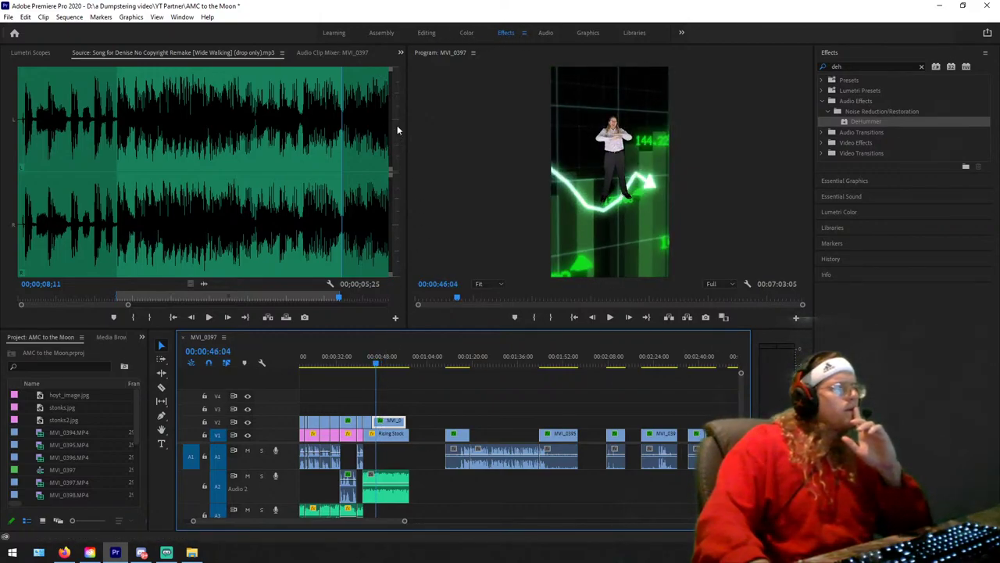
pyautogui.click(424, 34)
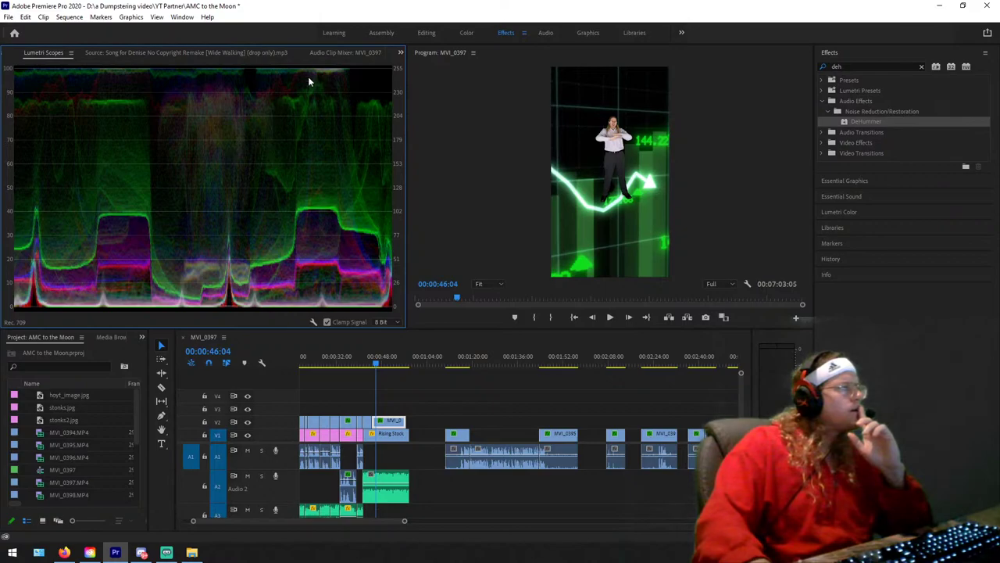
# Step: Set the V2 presenter's Position to 826, 1336 in Effect Controls and check it around 00:00:44
pyautogui.click(400, 52)
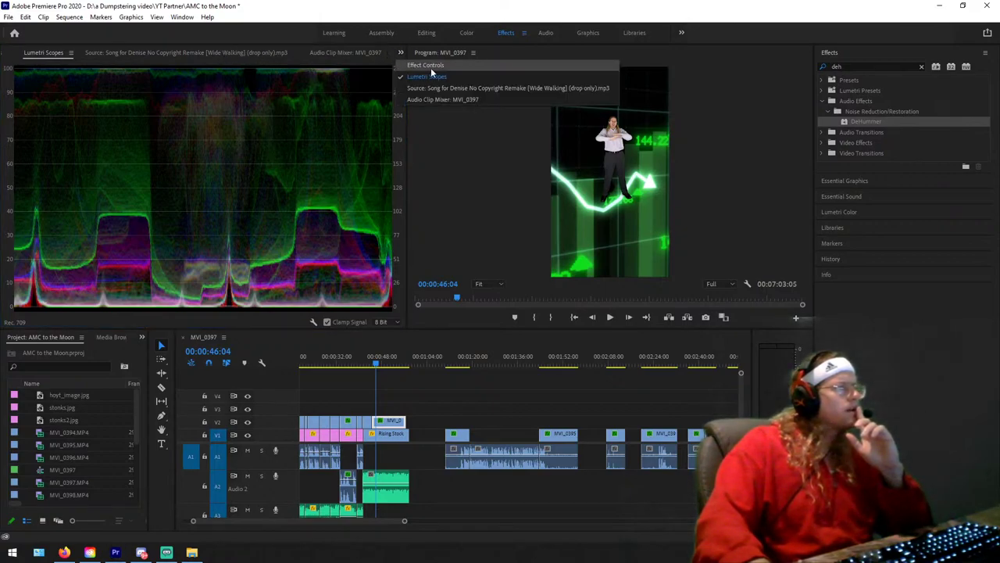
pyautogui.click(430, 67)
pyautogui.moveTo(152, 105)
pyautogui.mouseDown()
pyautogui.moveTo(63, 105)
pyautogui.moveTo(162, 105)
pyautogui.mouseUp()
pyautogui.click(247, 84)
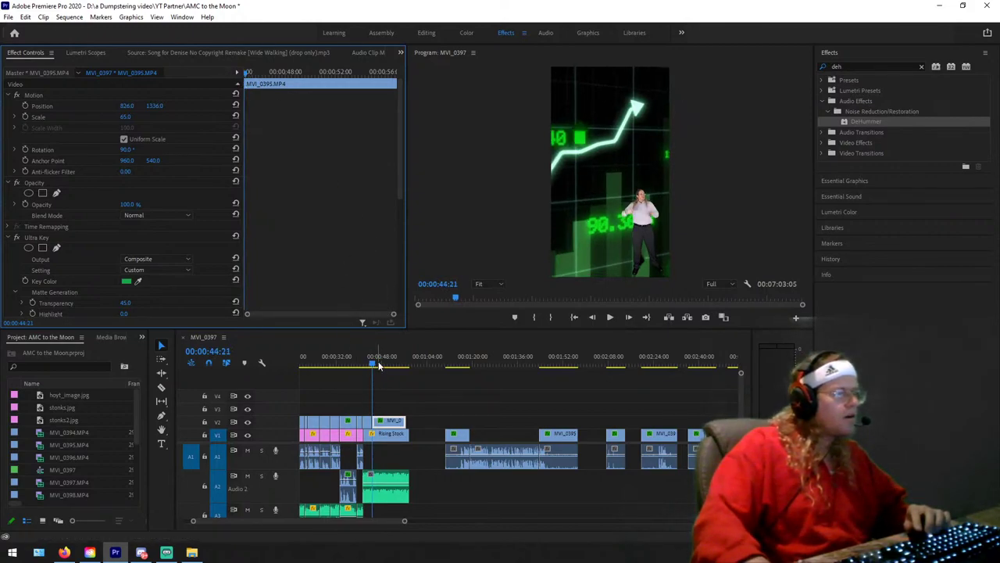
pyautogui.moveTo(371, 361); pyautogui.dragTo(370, 361)
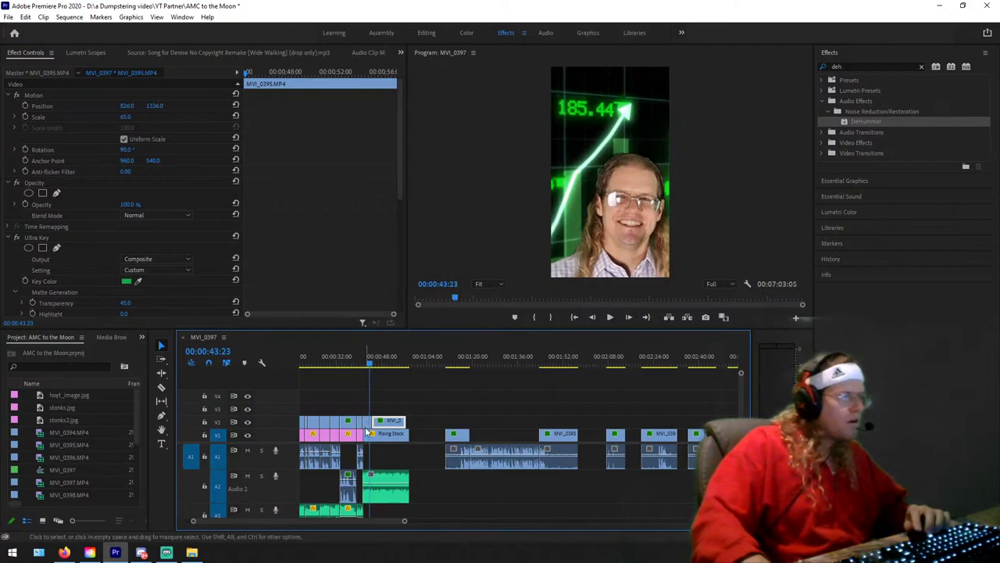
pyautogui.moveTo(367, 423); pyautogui.dragTo(383, 423)
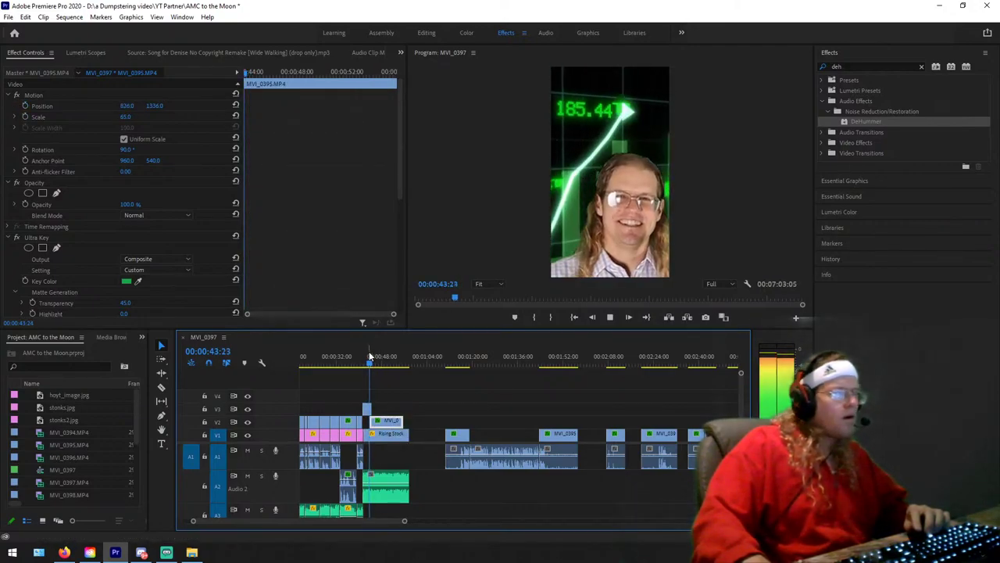
# Step: Play back the 200% presenter over the Rising Stock chart, zoom the timeline, and play again
pyautogui.press('space')
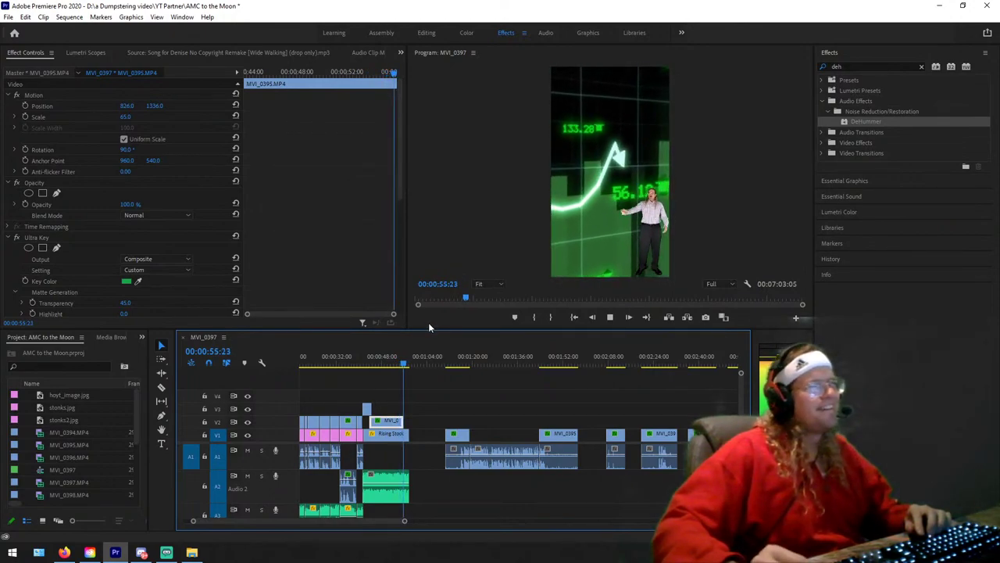
pyautogui.press('space')
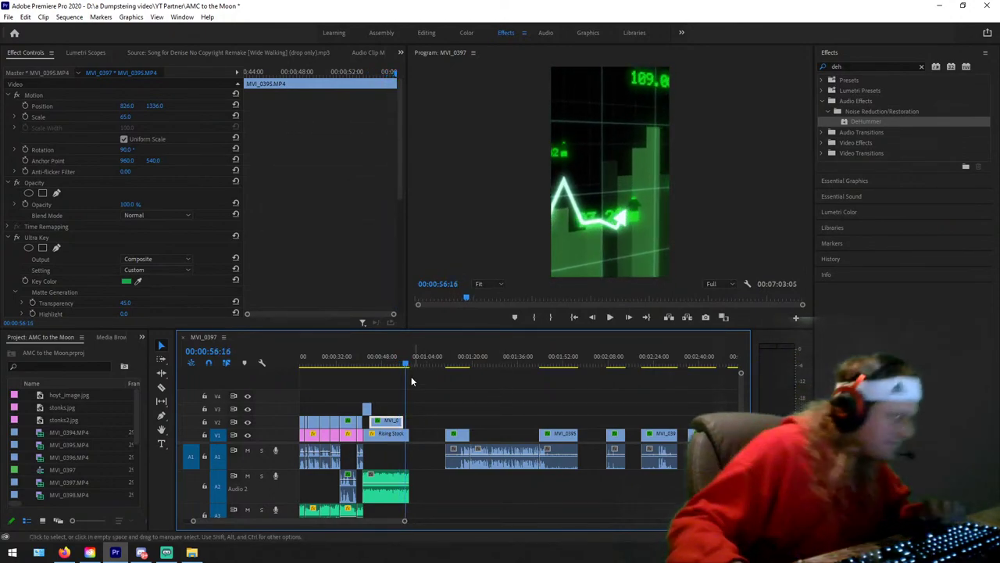
pyautogui.moveTo(401, 366); pyautogui.dragTo(396, 364)
pyautogui.moveTo(407, 519); pyautogui.dragTo(359, 524)
pyautogui.press('space')
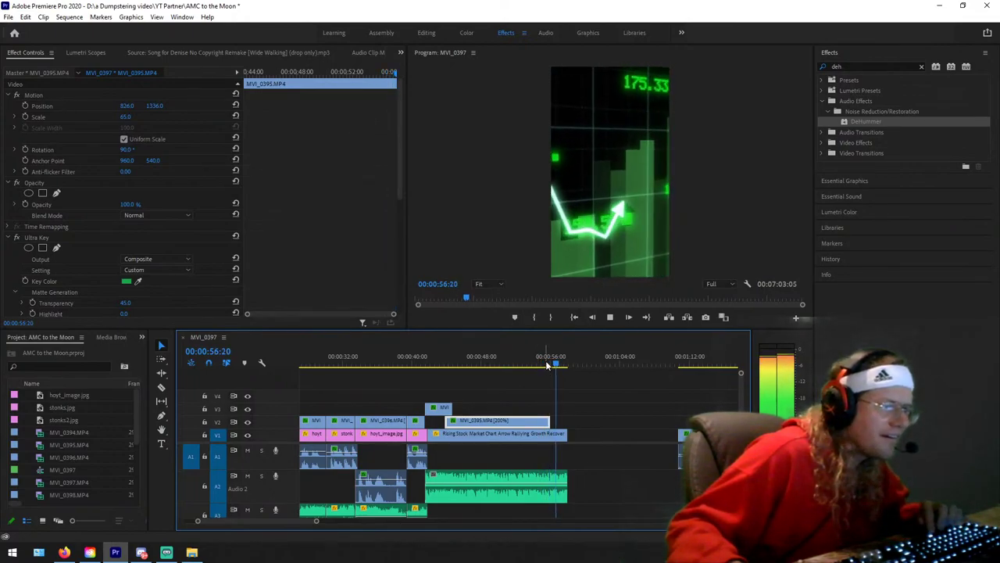
# Step: Cut the Rising Stock chart at 00:00:55:10 and delete the piece after the cut
pyautogui.click(545, 367)
pyautogui.click(554, 436)
pyautogui.press('v')
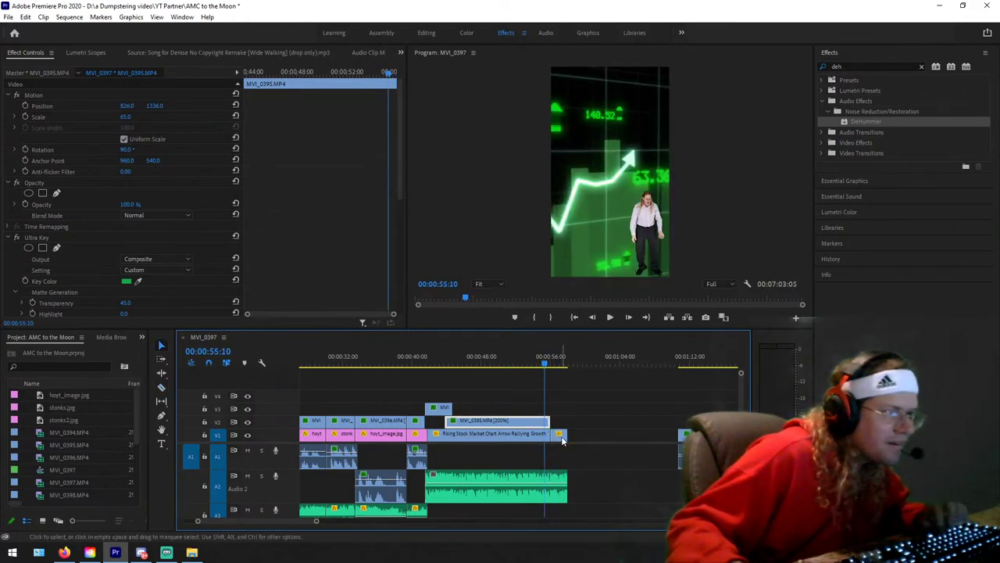
pyautogui.click(561, 436)
pyautogui.press('Delete')
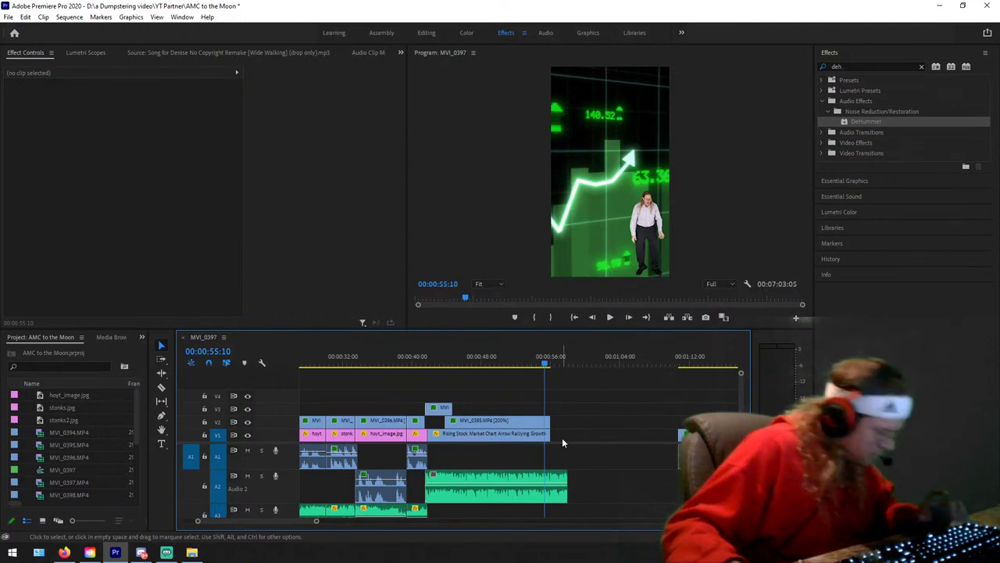
# Step: Cut the Song for Denise music on A2 at the playhead and delete its tail
pyautogui.press('c')
pyautogui.click(548, 481)
pyautogui.press('v')
pyautogui.click(558, 484)
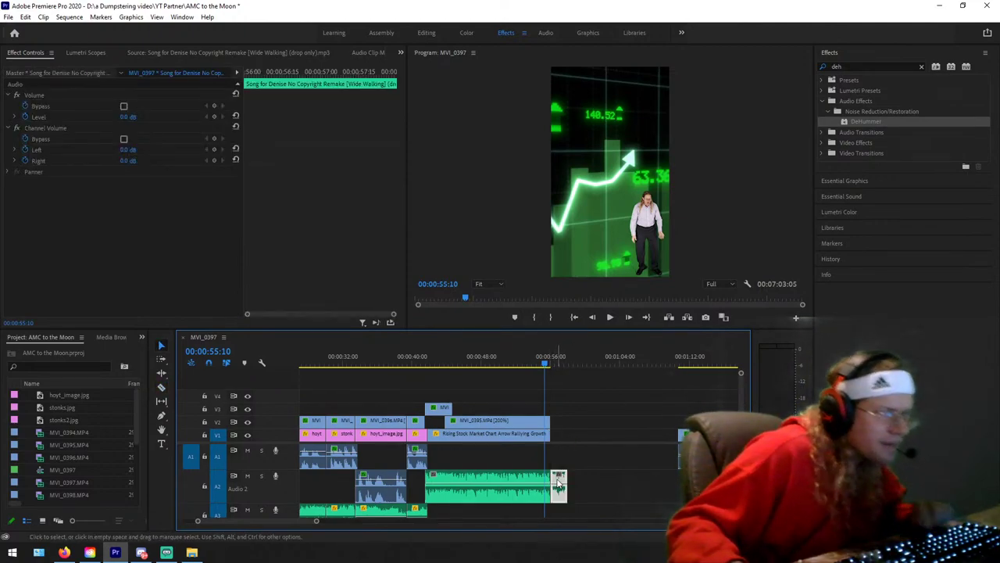
pyautogui.press('Delete')
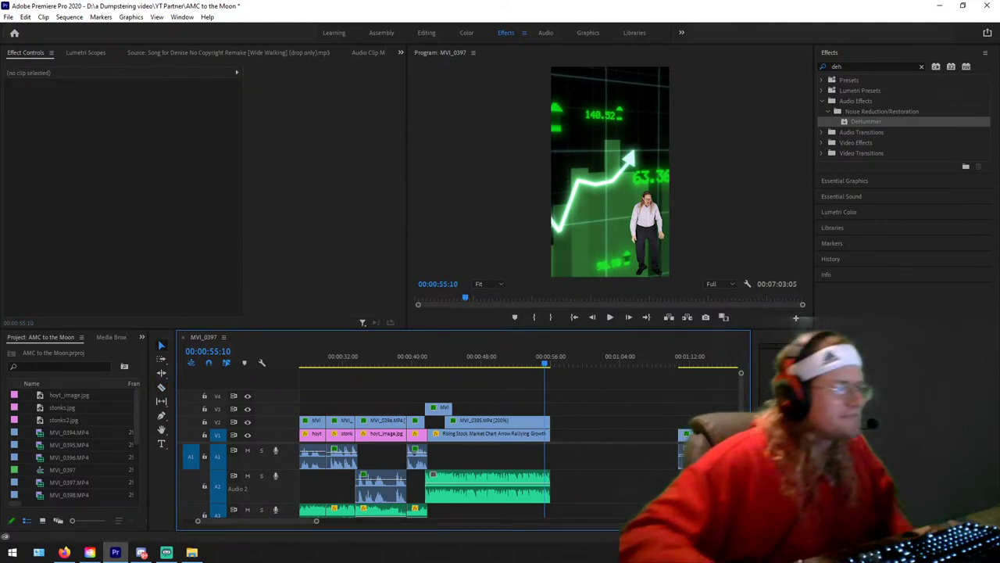
# Step: Review the trimmed ending and save the project
pyautogui.moveTo(449, 358); pyautogui.dragTo(543, 351)
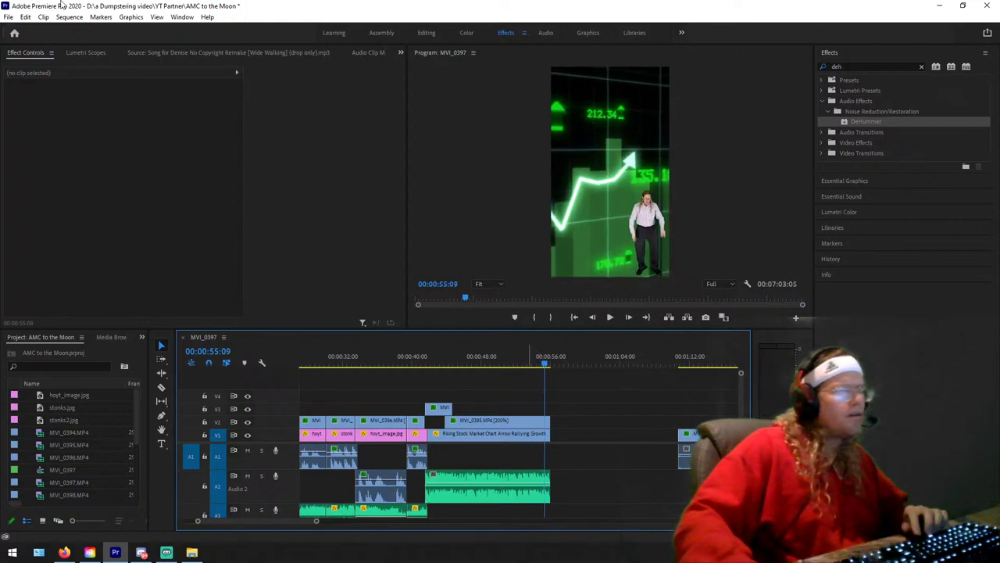
pyautogui.click(8, 16)
pyautogui.click(24, 159)
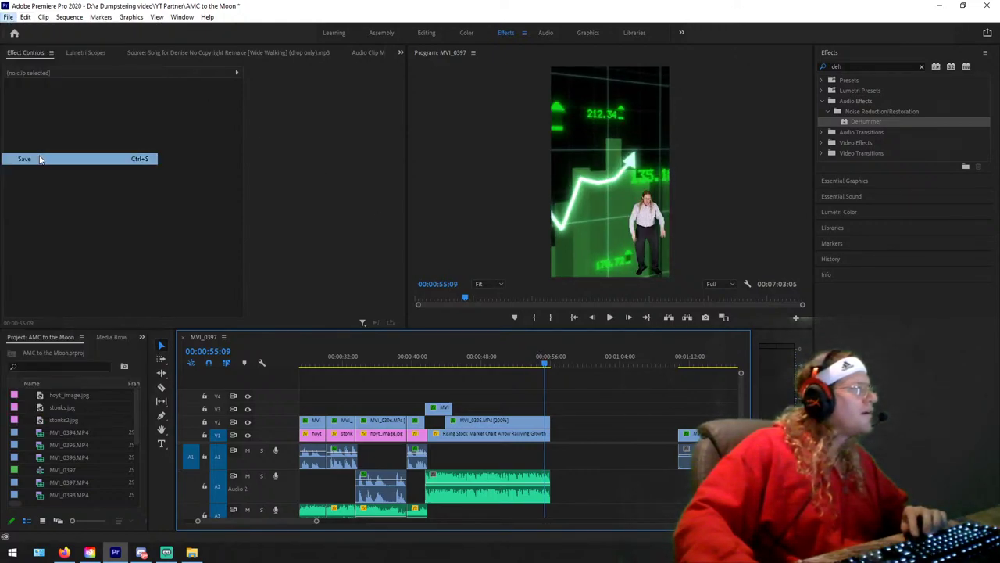
pyautogui.scroll(-5, 553, 404)
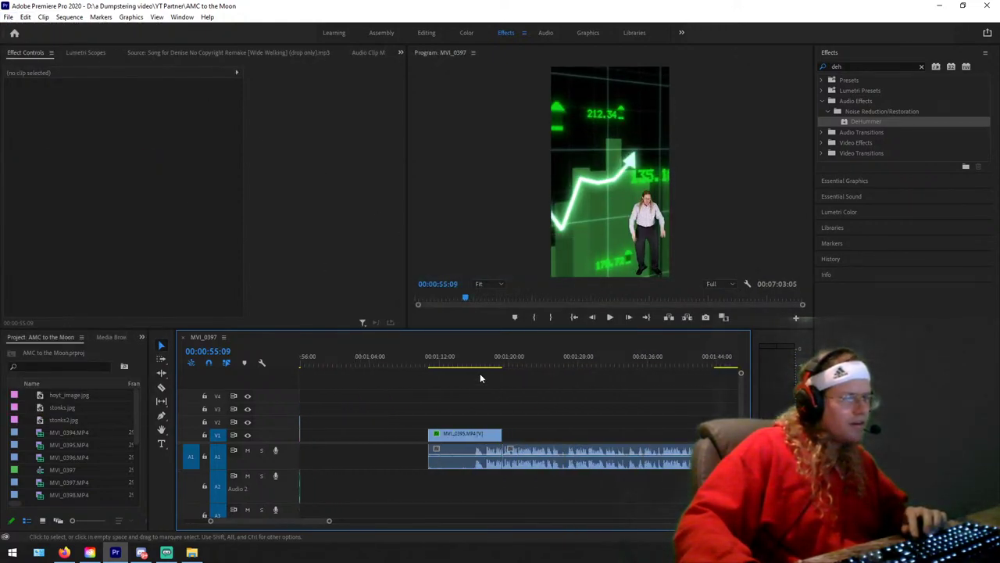
# Step: Delete the remaining MVI_0395 clip from the later part of the timeline
pyautogui.moveTo(478, 364); pyautogui.dragTo(606, 360)
pyautogui.scroll(-3, 513, 404)
pyautogui.scroll(2, 505, 409)
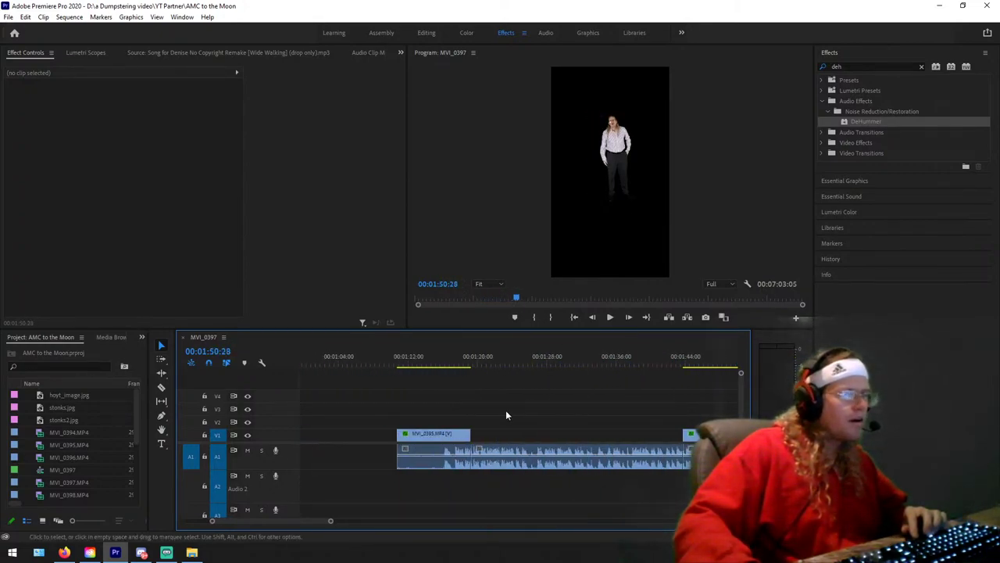
pyautogui.click(585, 451)
pyautogui.press('Delete')
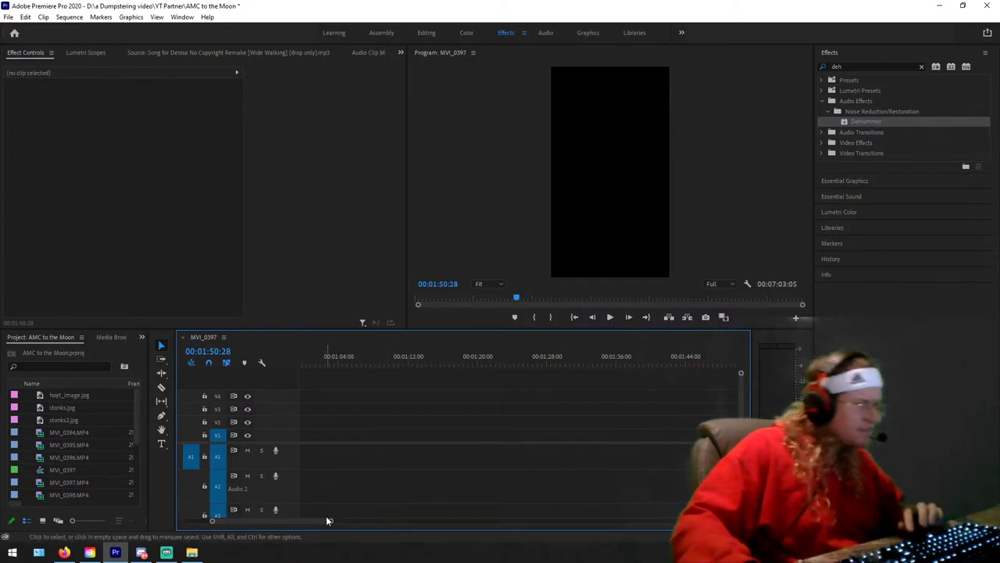
# Step: Find 00:03:01:10 and split the third MVI_0395 clip there with the Razor tool
pyautogui.press('-')
pyautogui.press('-')
pyautogui.moveTo(577, 360); pyautogui.dragTo(698, 365)
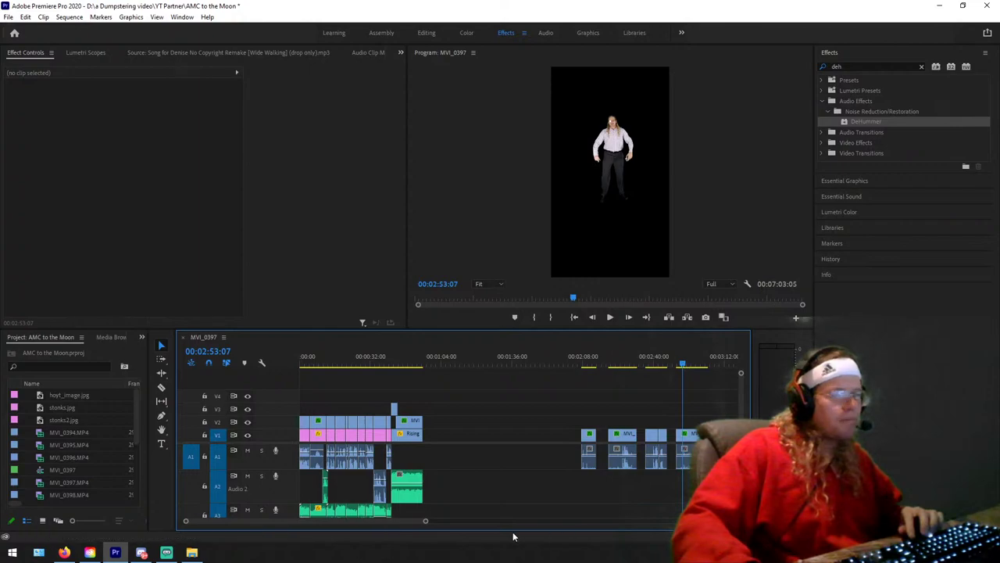
pyautogui.moveTo(425, 521); pyautogui.dragTo(375, 522)
pyautogui.press('space')
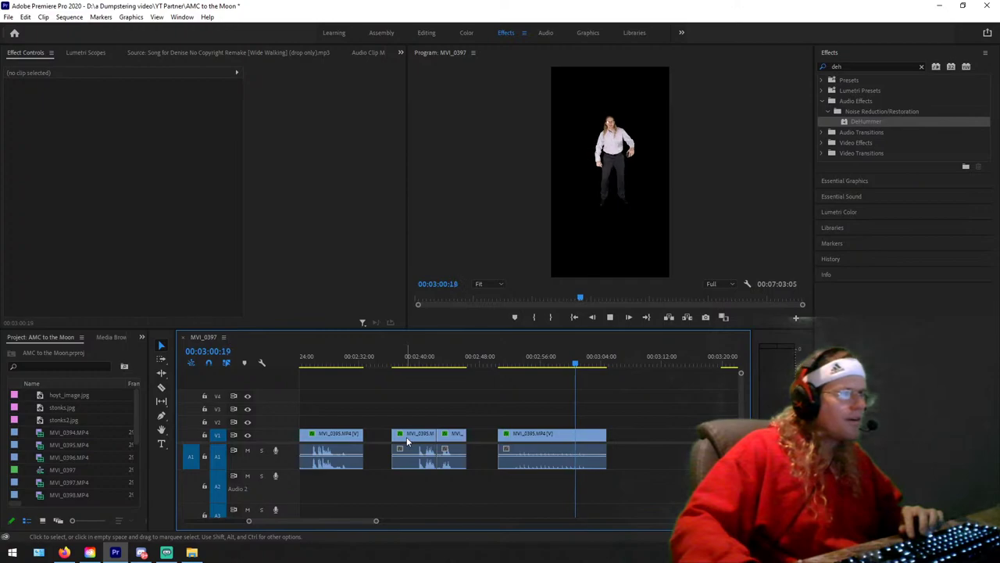
pyautogui.press('space')
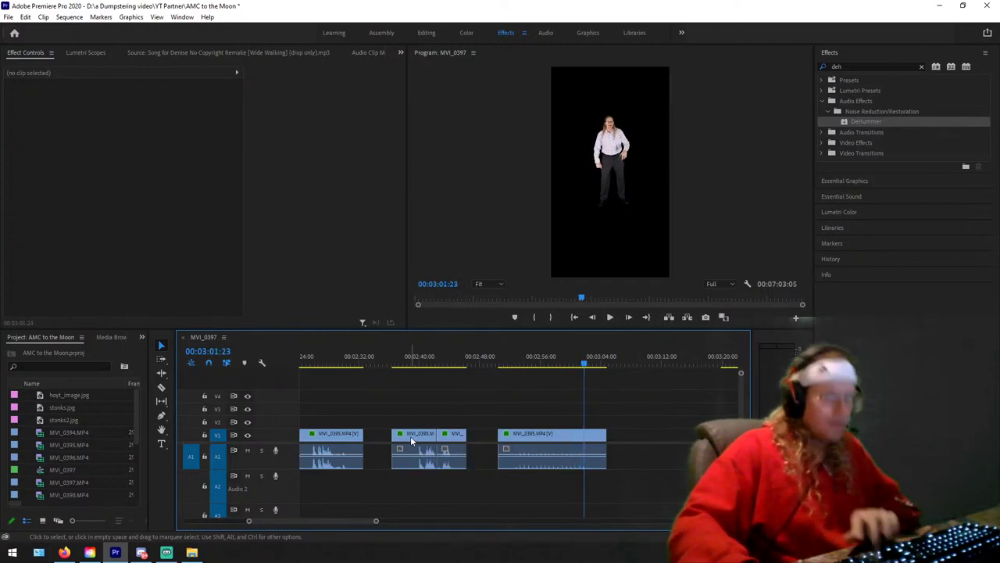
pyautogui.press('Left')
pyautogui.press('Left')
pyautogui.press('Left')
pyautogui.press('Left')
pyautogui.press('Left')
pyautogui.press('Left')
pyautogui.press('Left')
pyautogui.press('Left')
pyautogui.press('Left')
pyautogui.press('Left')
pyautogui.press('Left')
pyautogui.press('Left')
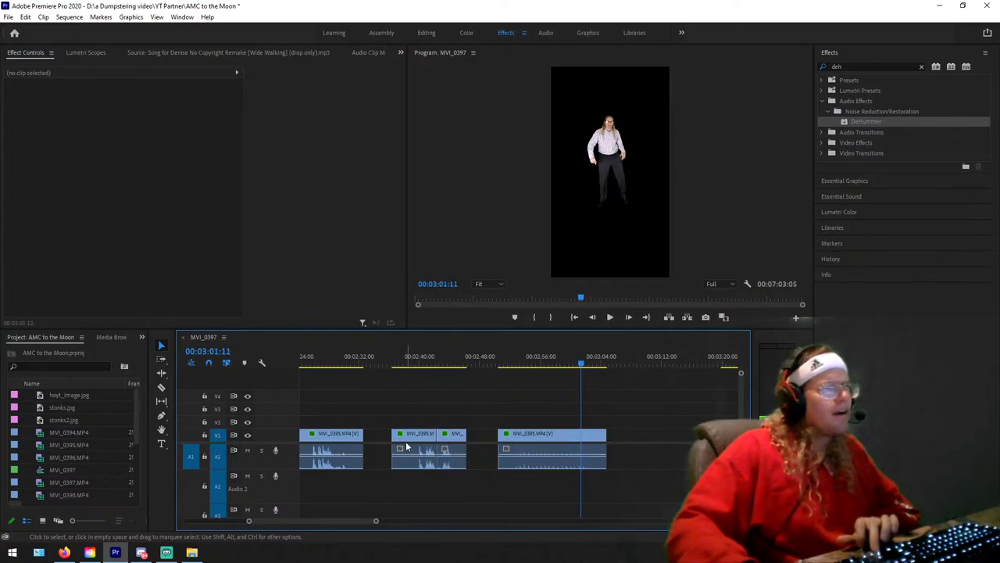
pyautogui.press('Left')
pyautogui.press('c')
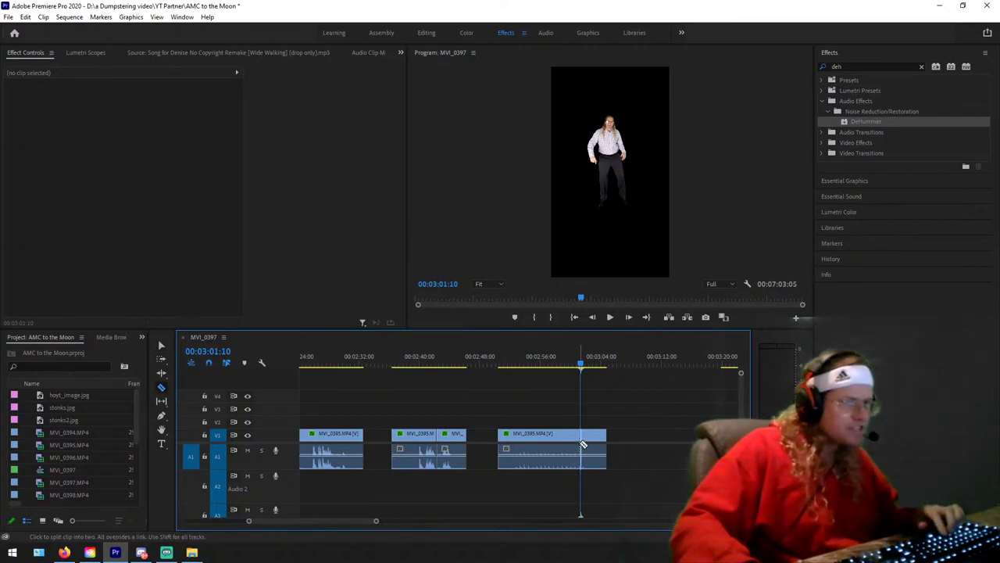
pyautogui.press('v')
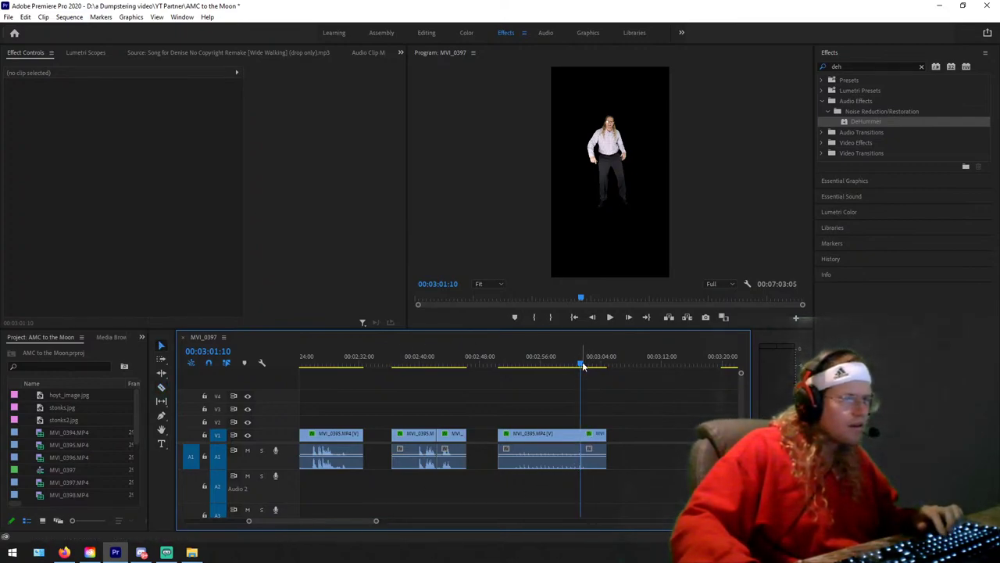
pyautogui.moveTo(582, 364); pyautogui.dragTo(513, 364)
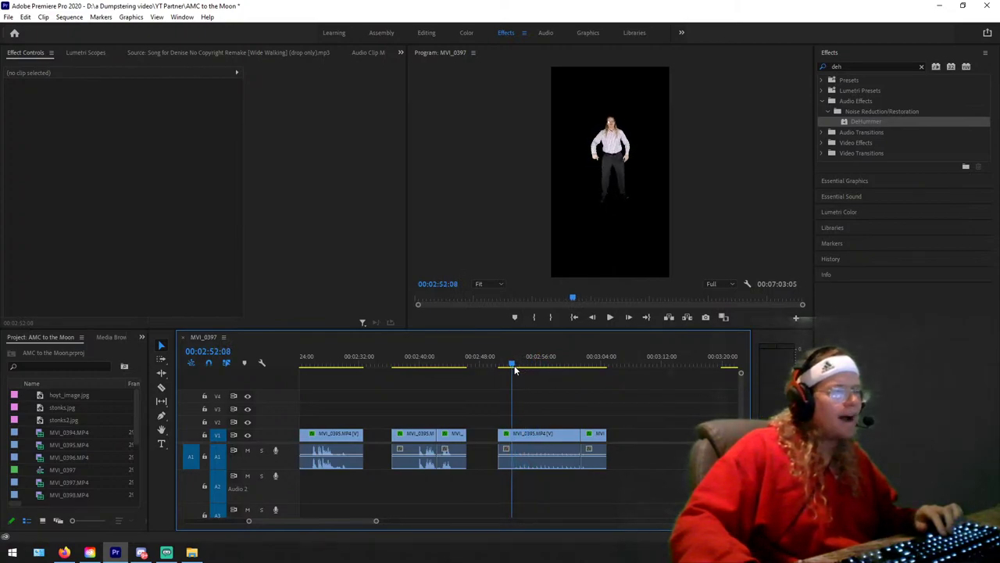
# Step: Unlink the cut MVI_0395 clip's video from its audio and select the video
pyautogui.rightClick(506, 436)
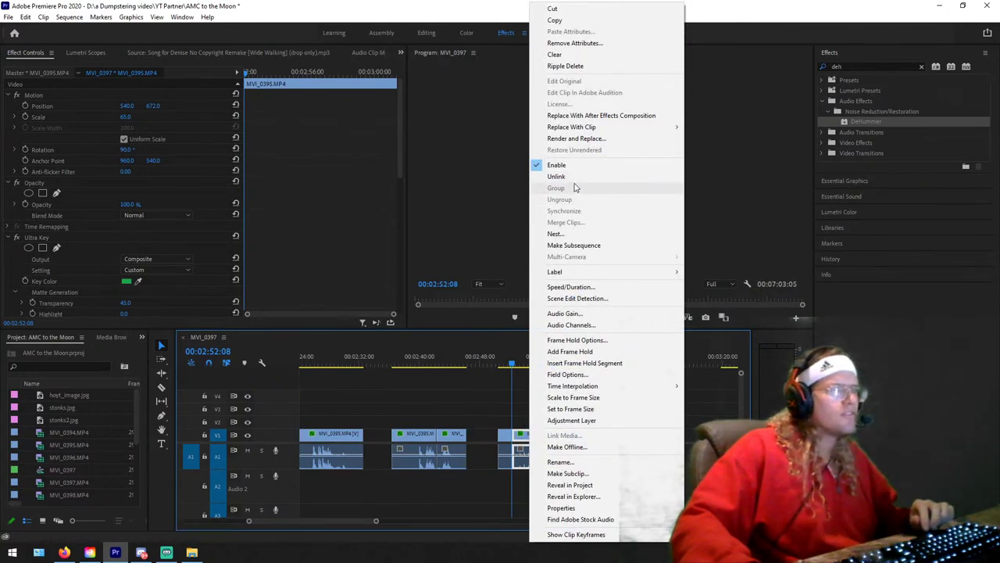
pyautogui.click(555, 176)
pyautogui.click(551, 434)
# Step: Move the video onto V3 at about 0:48, above the Rising Stock chart
pyautogui.hscroll(-3, 601, 448)
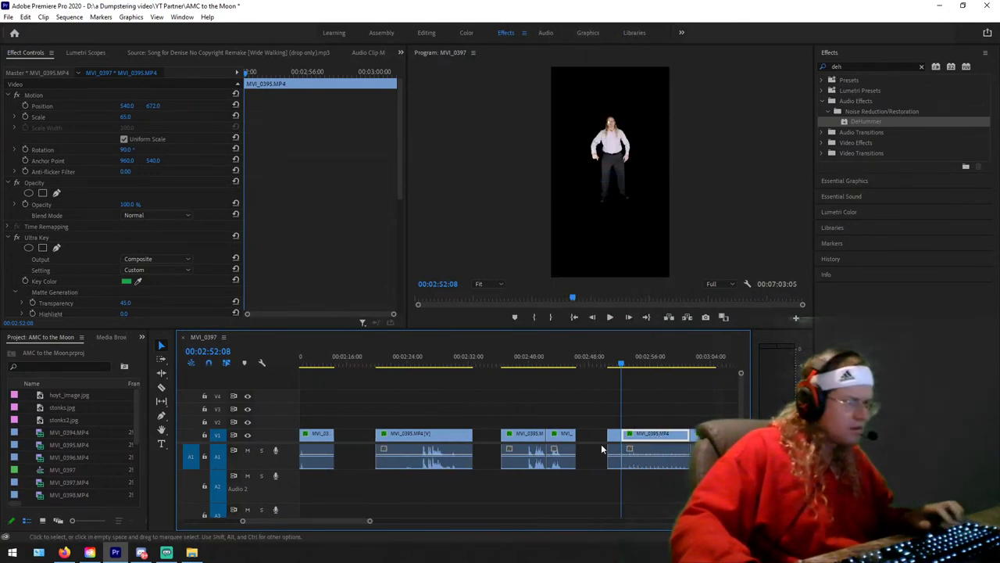
pyautogui.moveTo(637, 438); pyautogui.dragTo(428, 411)
pyautogui.hscroll(-6, 485, 446)
pyautogui.moveTo(337, 519); pyautogui.dragTo(380, 518)
pyautogui.moveTo(643, 414); pyautogui.dragTo(479, 412)
pyautogui.moveTo(454, 360); pyautogui.dragTo(448, 364)
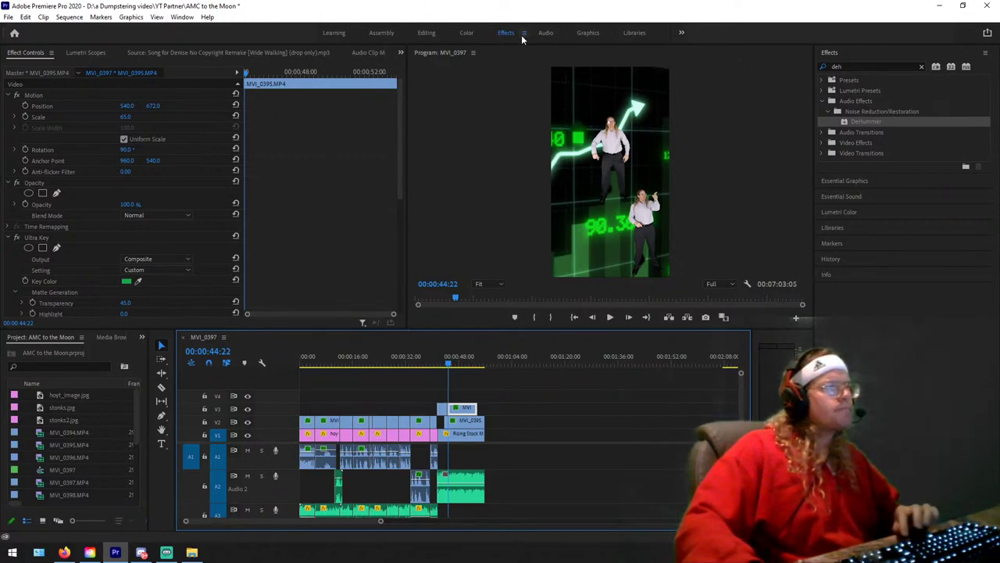
# Step: Untick Uniform Scale and try different height, position and rotation values on the upper presenter
pyautogui.moveTo(127, 117)
pyautogui.mouseDown()
pyautogui.moveTo(108, 117)
pyautogui.moveTo(133, 105)
pyautogui.moveTo(123, 117)
pyautogui.mouseUp()
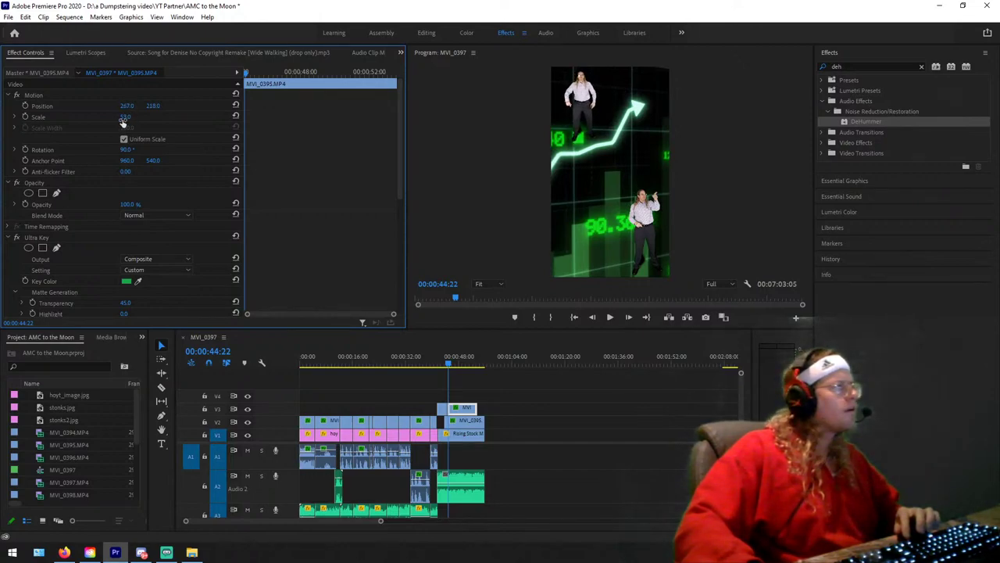
pyautogui.click(123, 140)
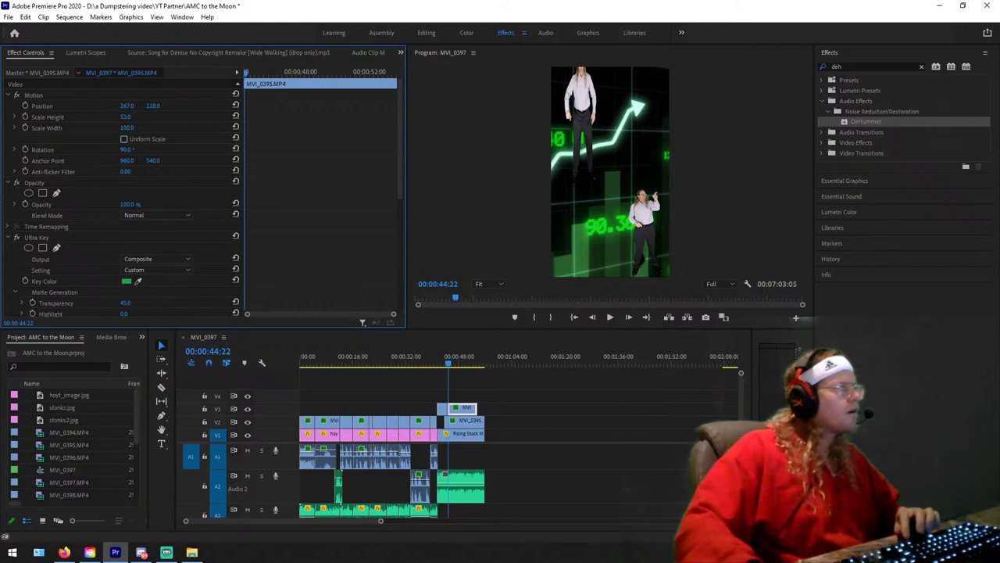
pyautogui.moveTo(125, 117)
pyautogui.mouseDown()
pyautogui.moveTo(250, 117)
pyautogui.moveTo(117, 127)
pyautogui.moveTo(70, 116)
pyautogui.moveTo(136, 116)
pyautogui.moveTo(135, 127)
pyautogui.moveTo(115, 127)
pyautogui.mouseUp()
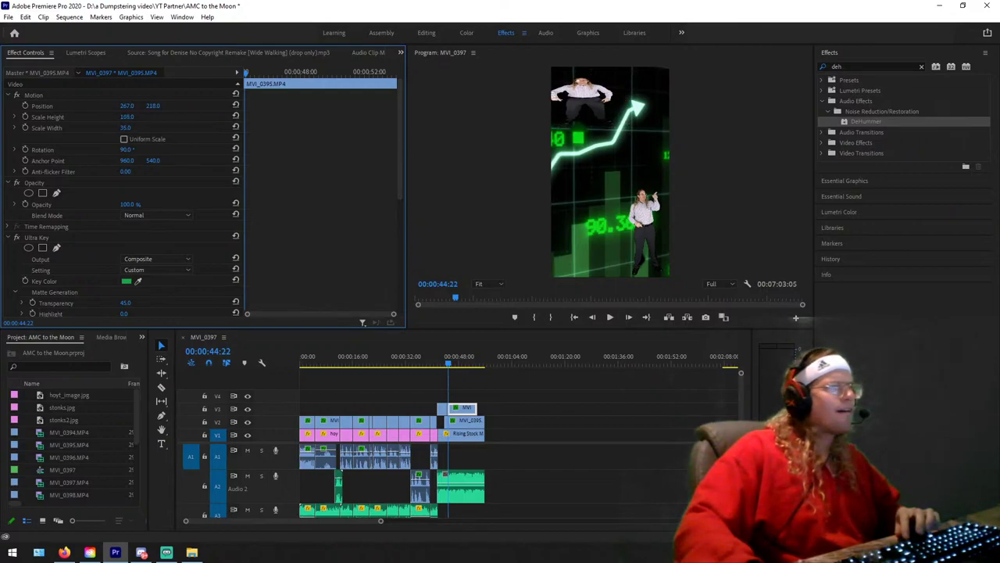
pyautogui.moveTo(127, 116); pyautogui.dragTo(139, 106)
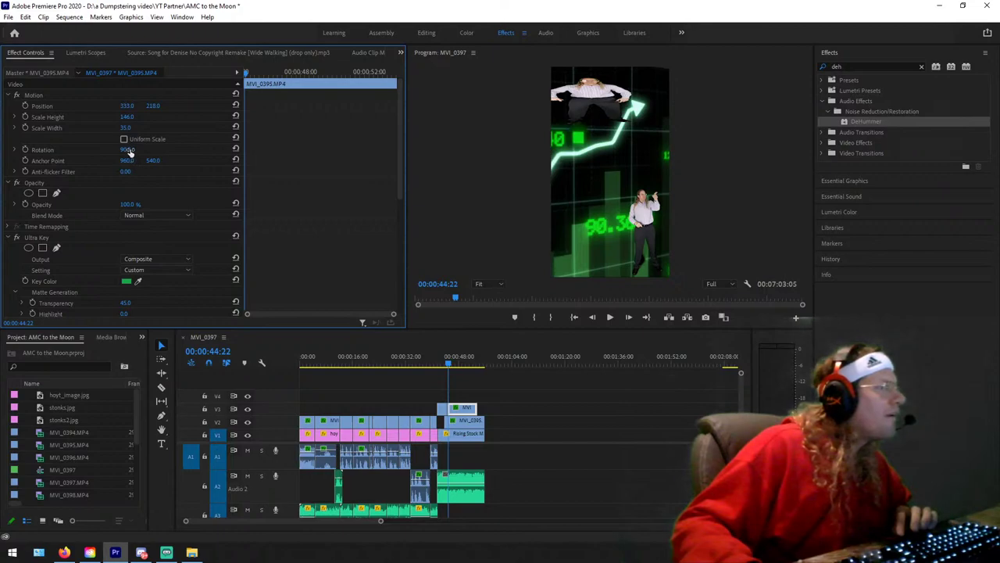
pyautogui.moveTo(128, 150); pyautogui.dragTo(182, 150)
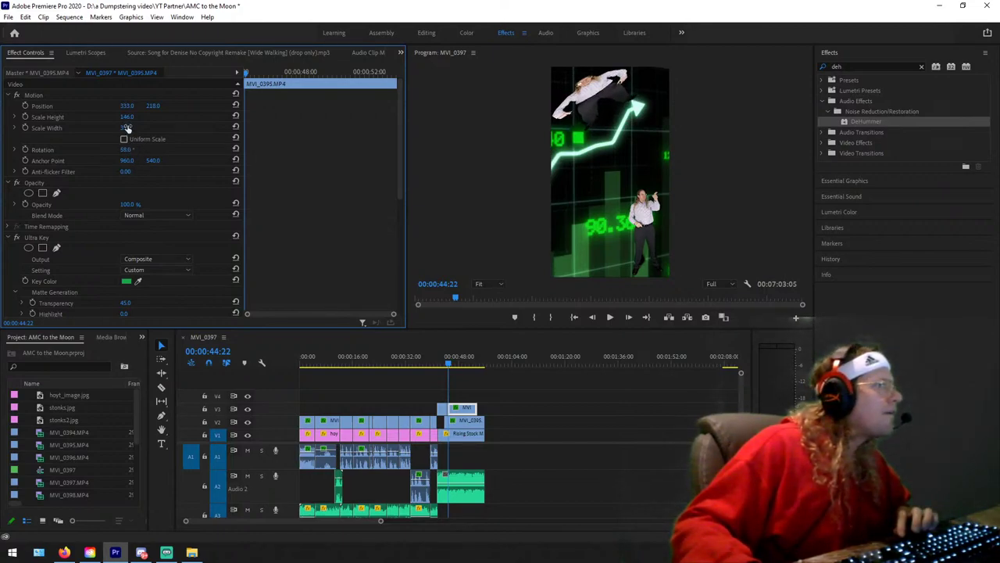
pyautogui.moveTo(127, 117)
pyautogui.mouseDown()
pyautogui.moveTo(138, 116)
pyautogui.moveTo(118, 106)
pyautogui.moveTo(138, 106)
pyautogui.mouseUp()
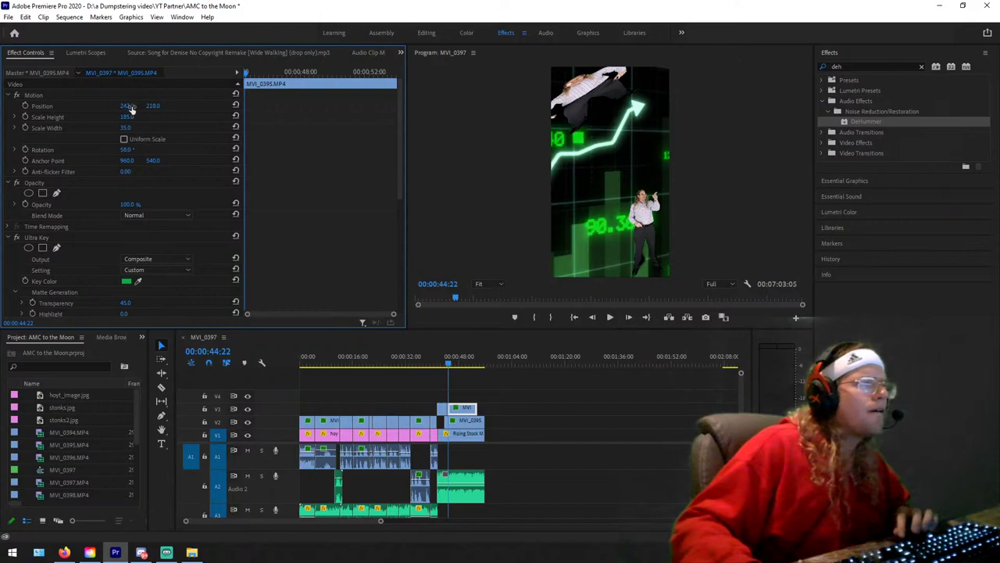
pyautogui.click(124, 138)
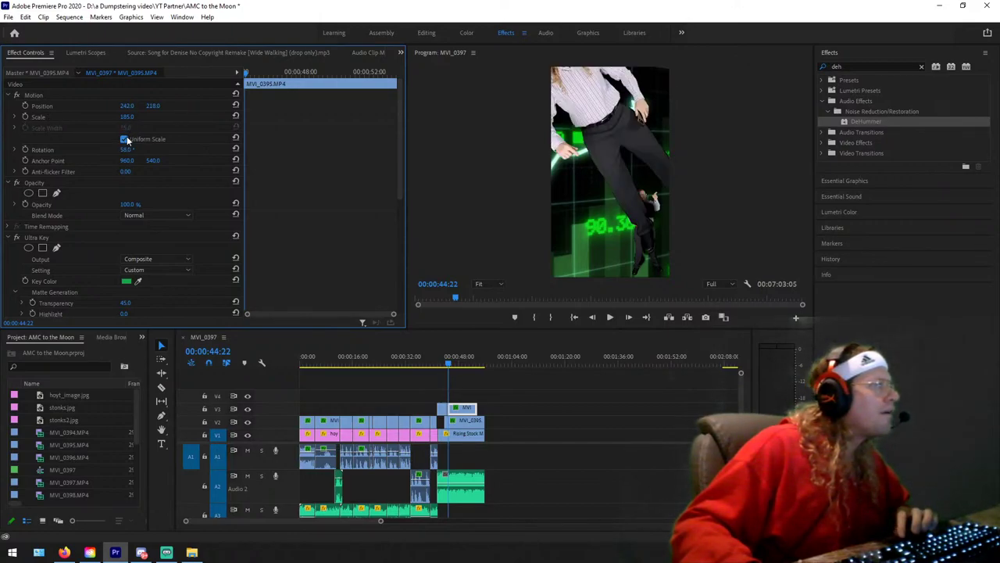
pyautogui.click(124, 140)
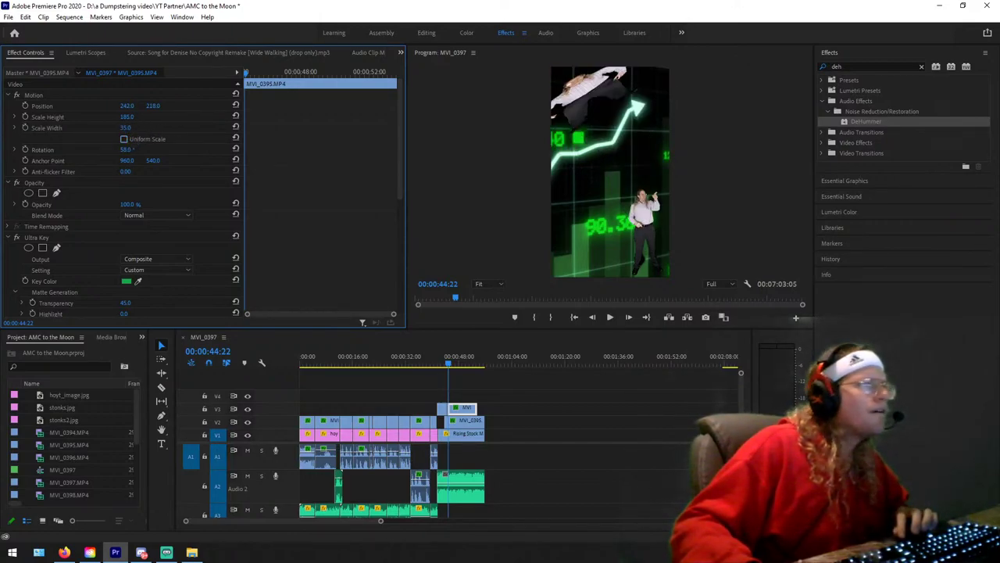
pyautogui.moveTo(126, 117); pyautogui.dragTo(115, 116)
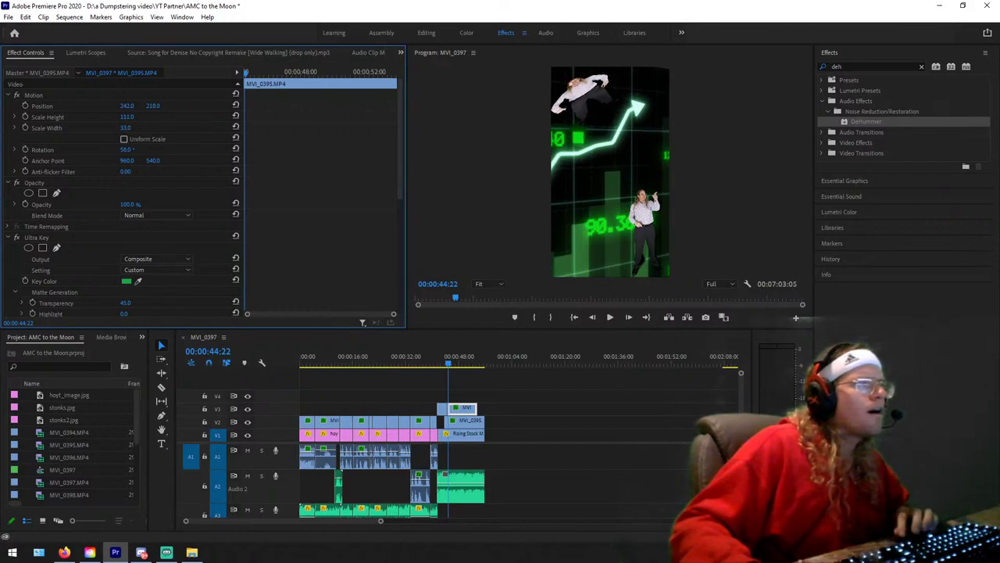
pyautogui.moveTo(126, 105); pyautogui.dragTo(160, 105)
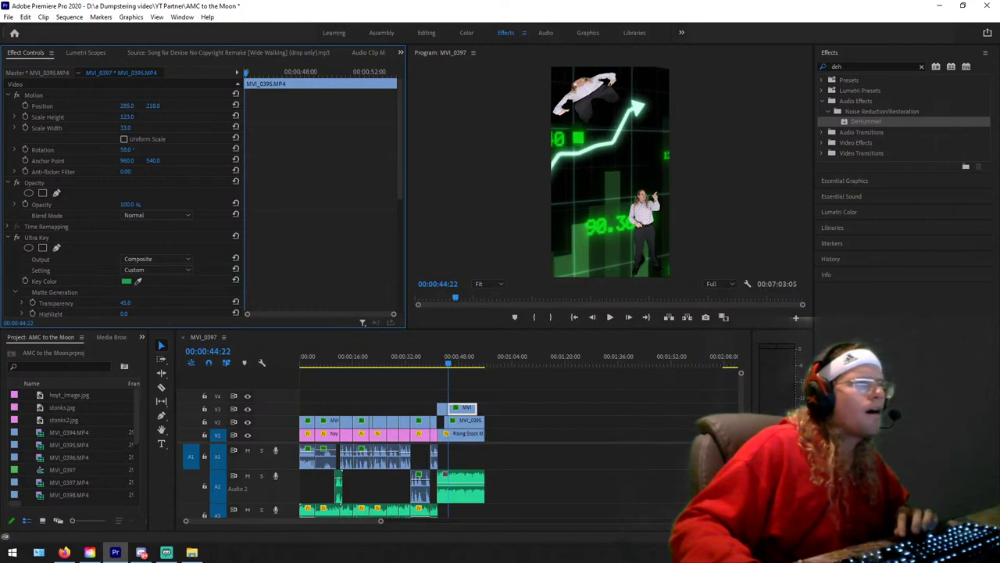
# Step: Rotate the upper presenter to 90°, narrow it, and position it at X 453
pyautogui.press('space')
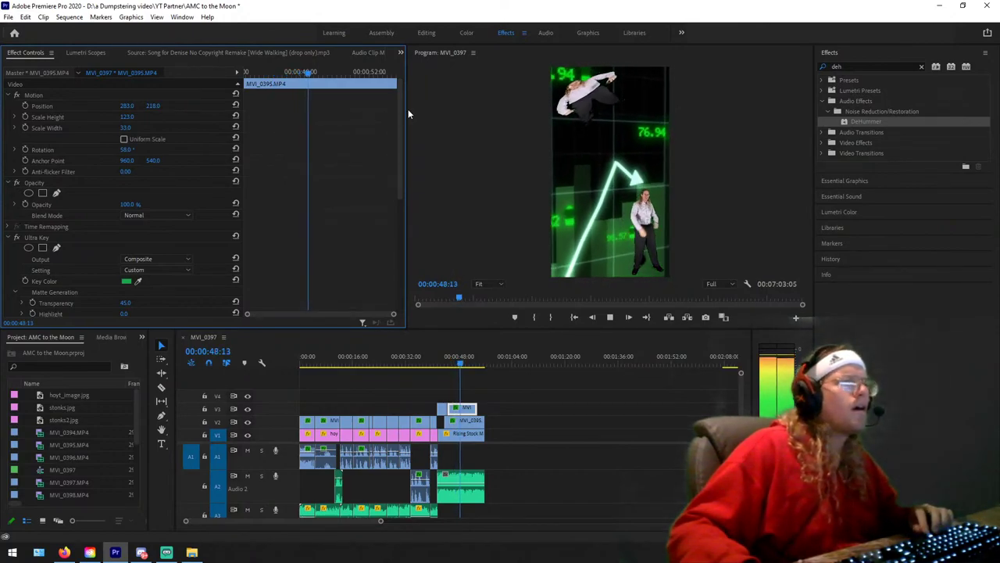
pyautogui.press('space')
pyautogui.press('Up')
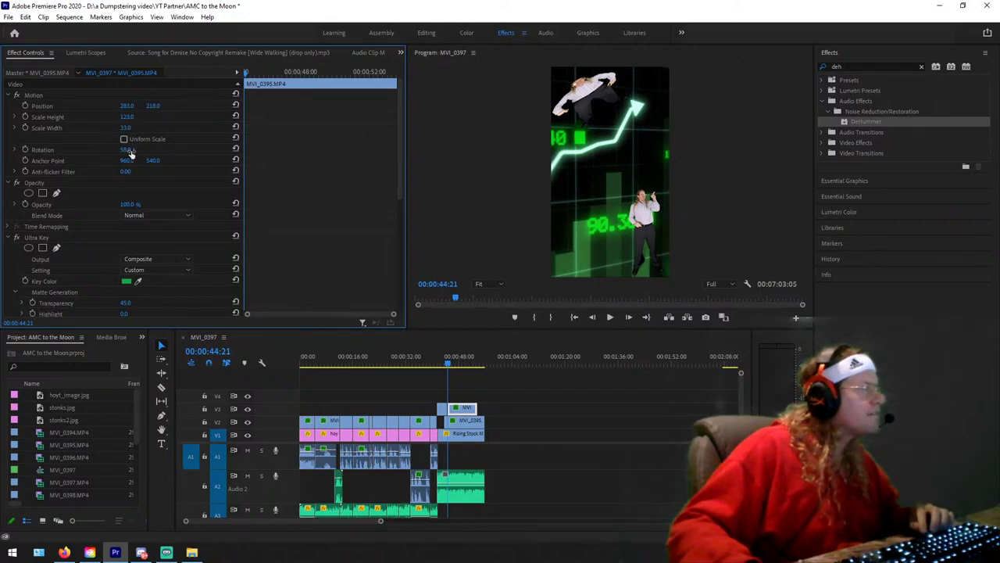
pyautogui.click(236, 151)
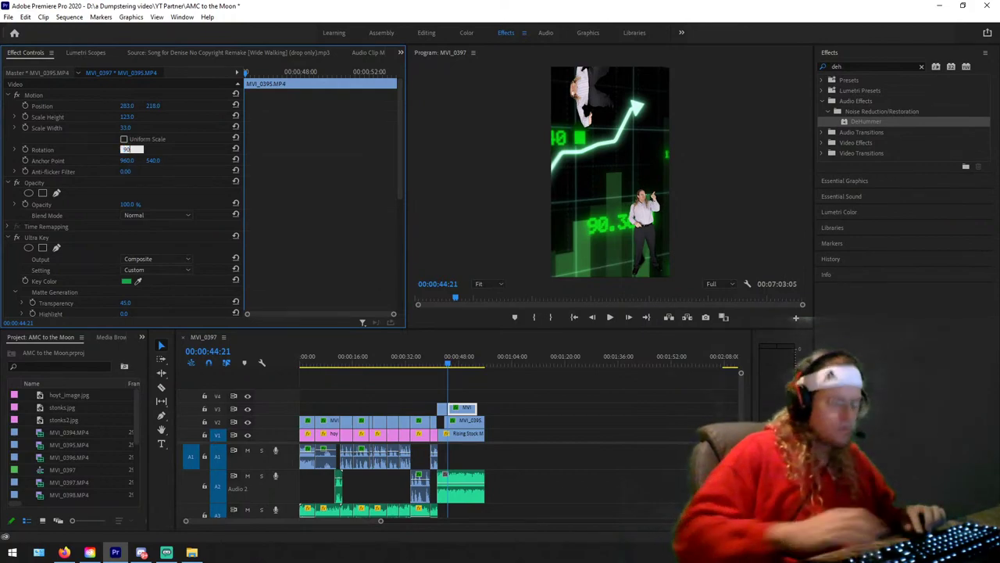
pyautogui.write('90')
pyautogui.press('Return')
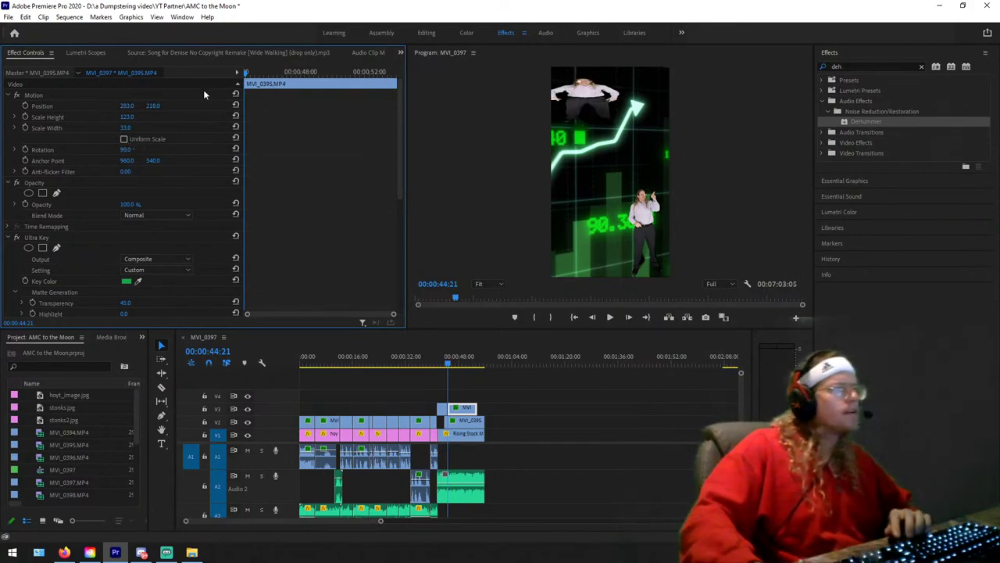
pyautogui.moveTo(148, 109); pyautogui.dragTo(204, 109)
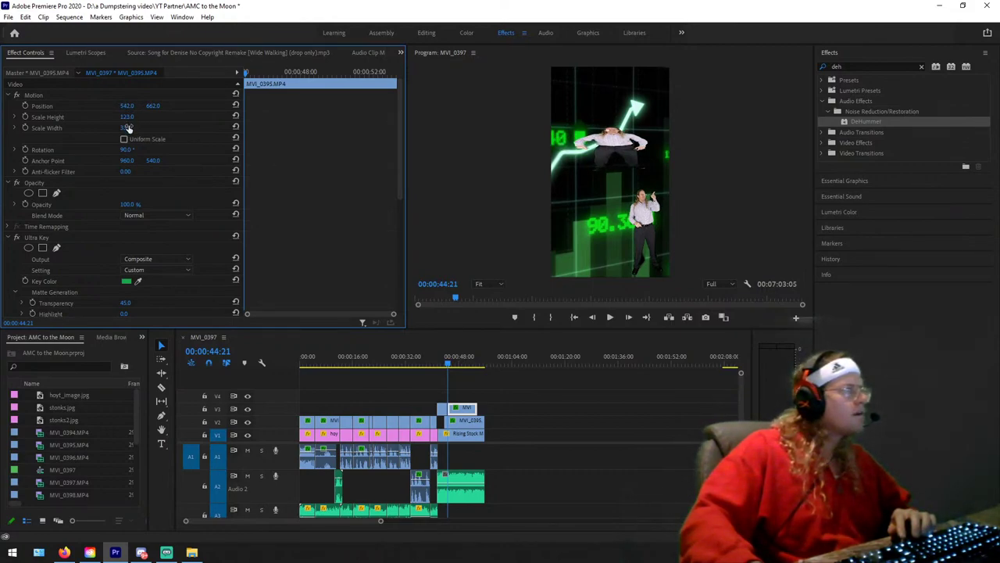
pyautogui.moveTo(129, 127); pyautogui.dragTo(202, 116)
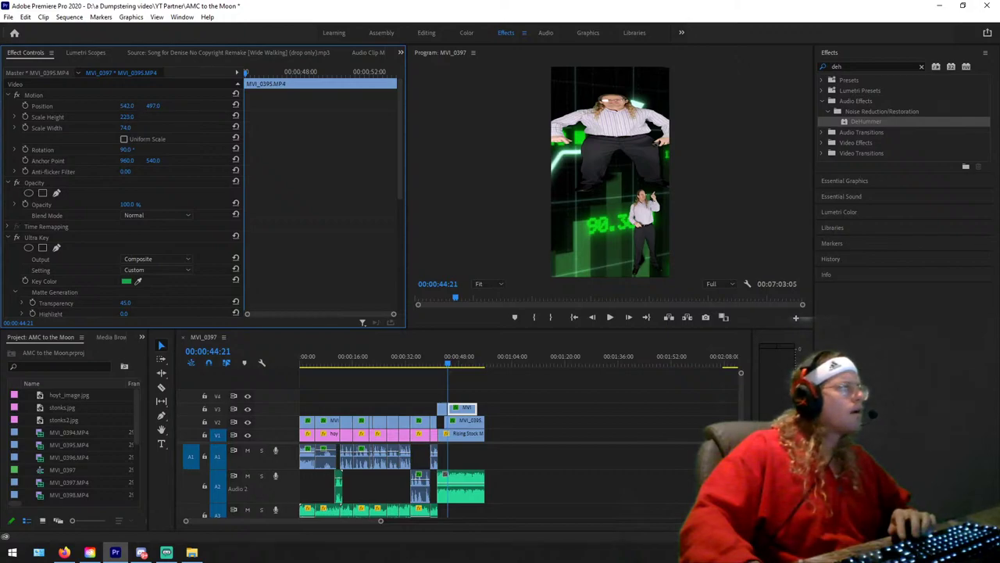
pyautogui.moveTo(128, 105); pyautogui.dragTo(94, 106)
# Step: Slow the V3 MVI_0395 clip to 50% speed and play it back
pyautogui.rightClick(465, 409)
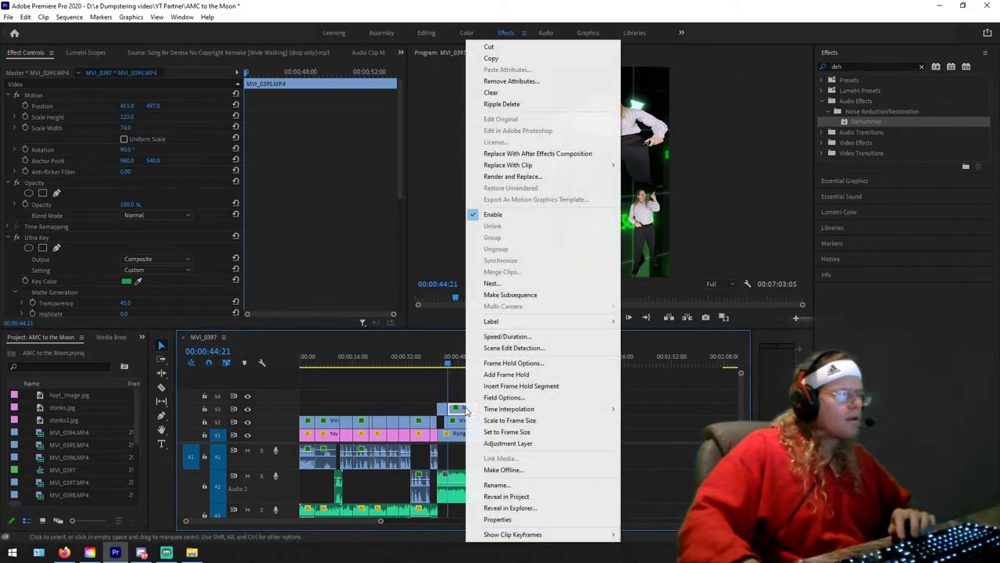
pyautogui.click(507, 336)
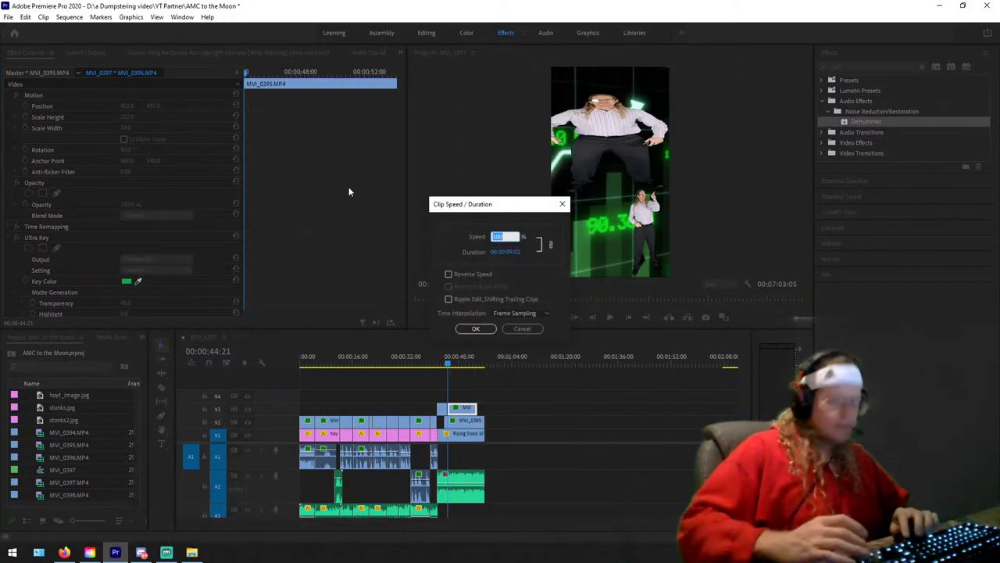
pyautogui.write('50')
pyautogui.click(475, 328)
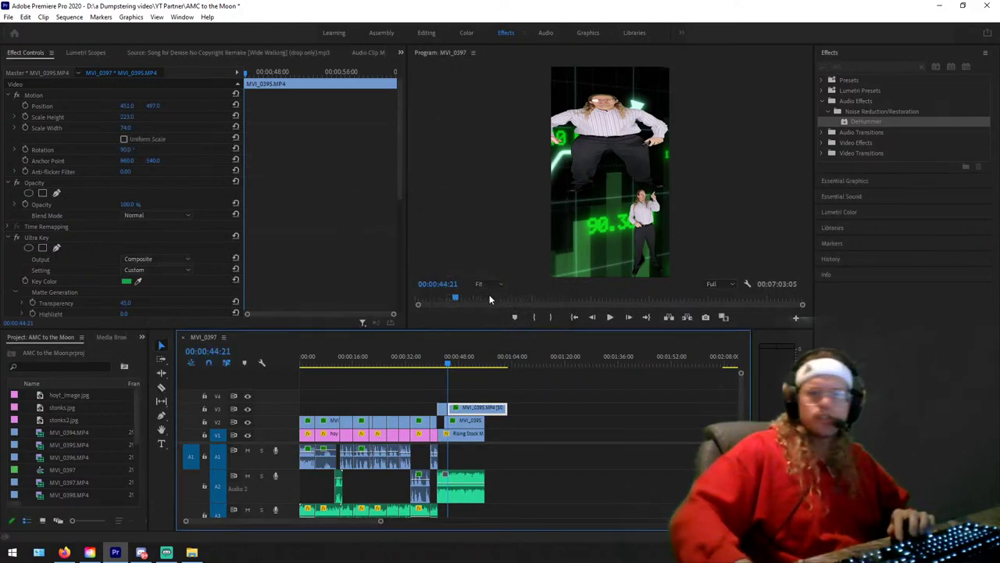
pyautogui.press('space')
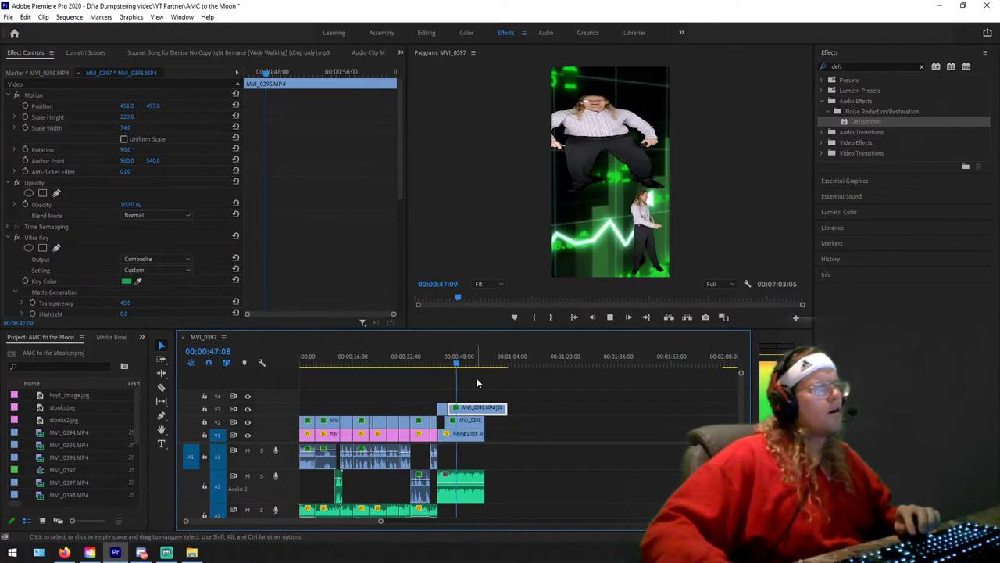
pyautogui.press('space')
pyautogui.hotkey('ctrl', 'z')
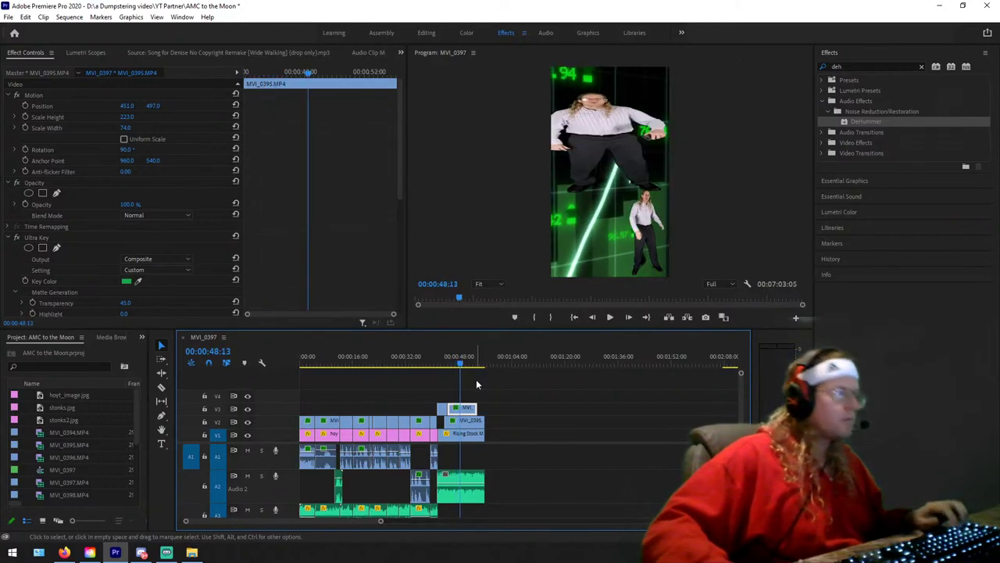
pyautogui.press('space')
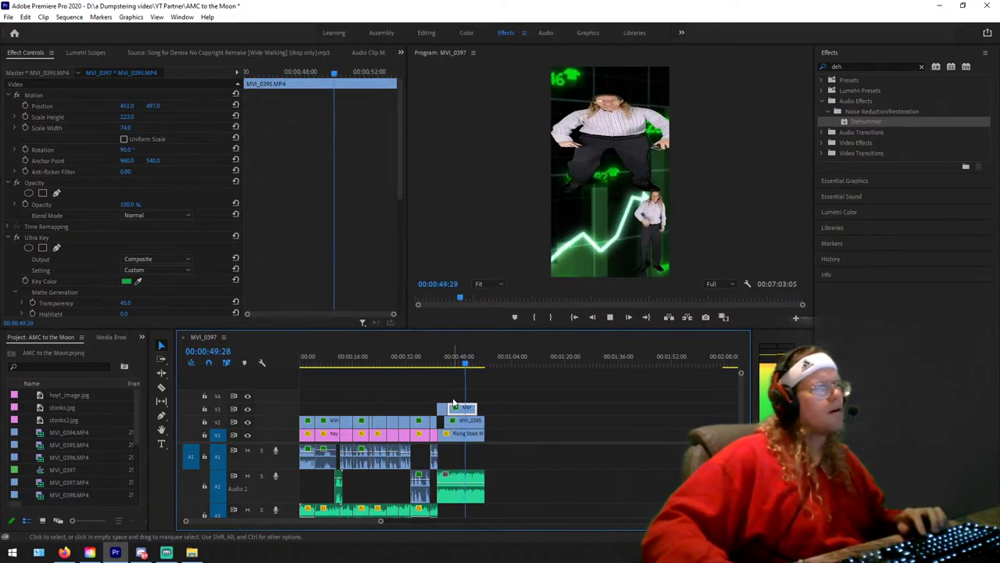
pyautogui.press('space')
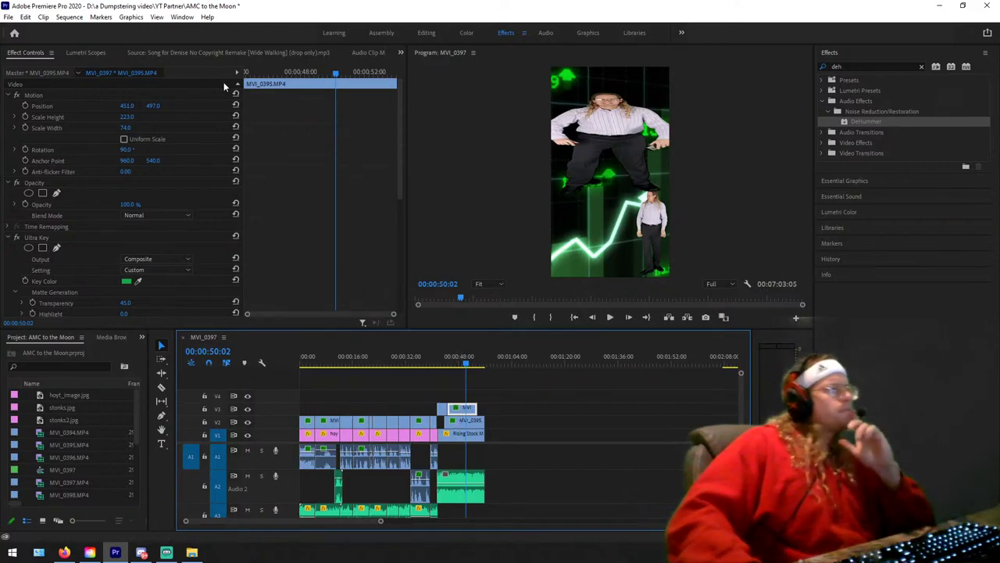
# Step: Narrow the upper overlay's Scale Width and preview the overlay section
pyautogui.click(125, 130)
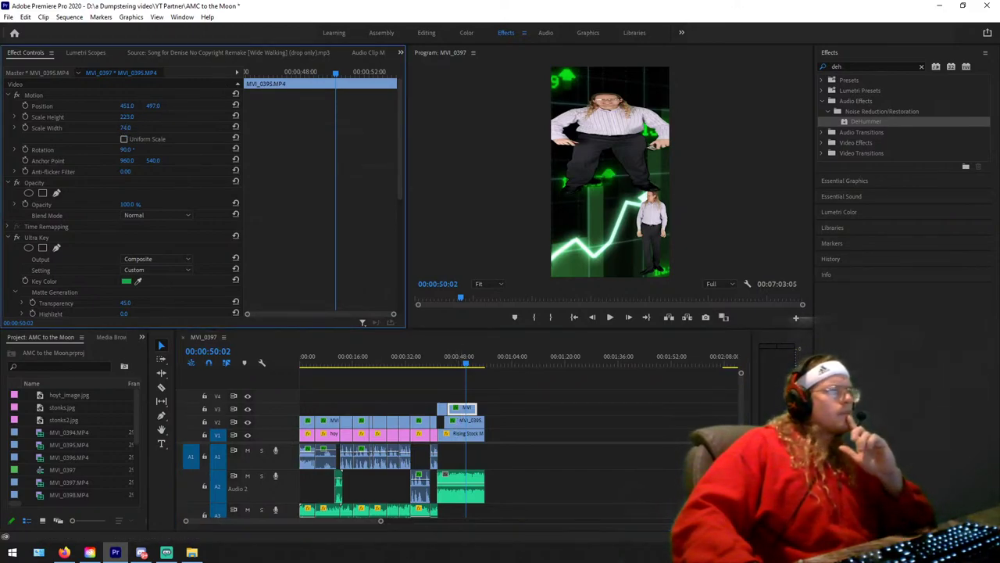
pyautogui.moveTo(125, 130)
pyautogui.mouseDown()
pyautogui.moveTo(104, 130)
pyautogui.moveTo(121, 116)
pyautogui.mouseUp()
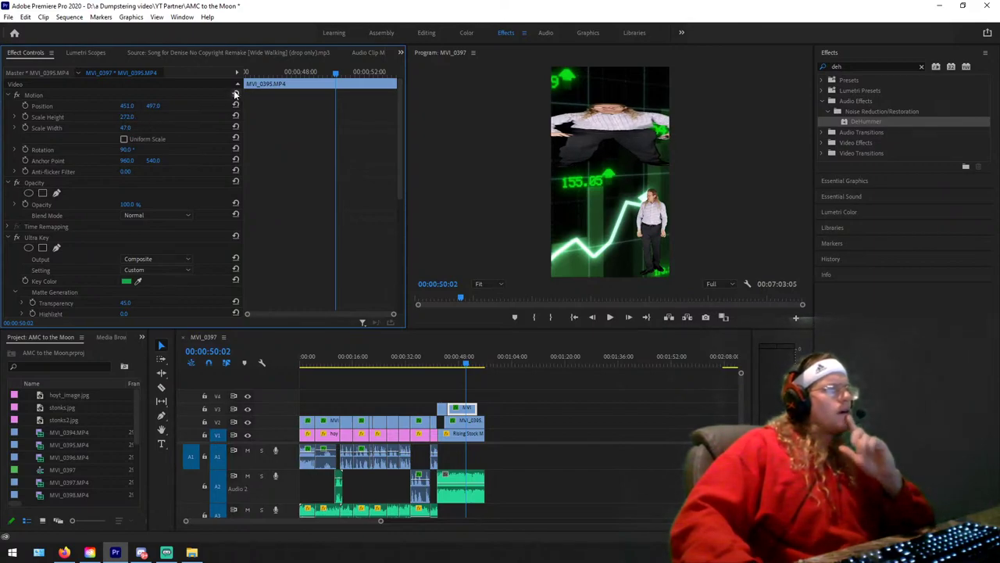
pyautogui.moveTo(336, 73); pyautogui.dragTo(204, 72)
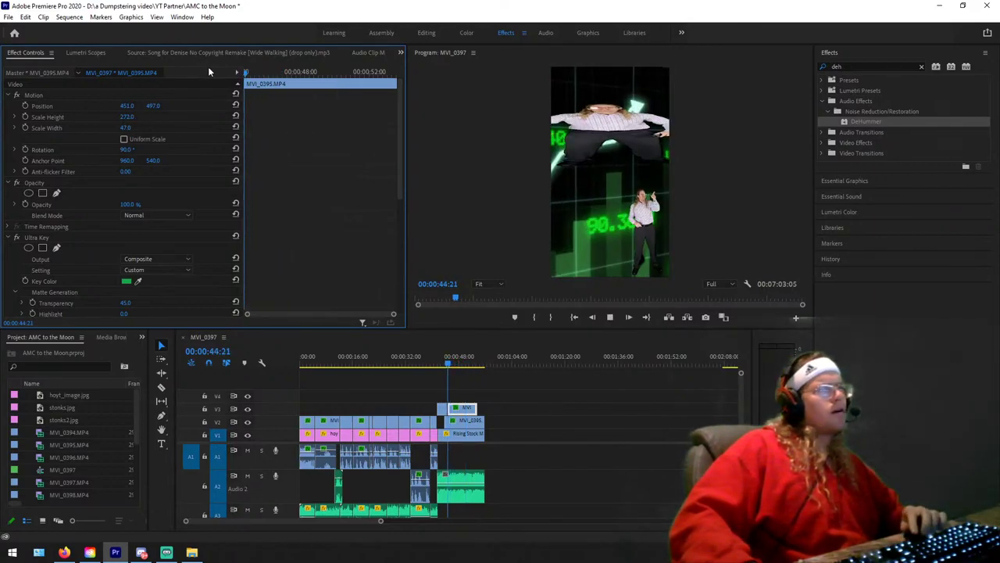
pyautogui.press('space')
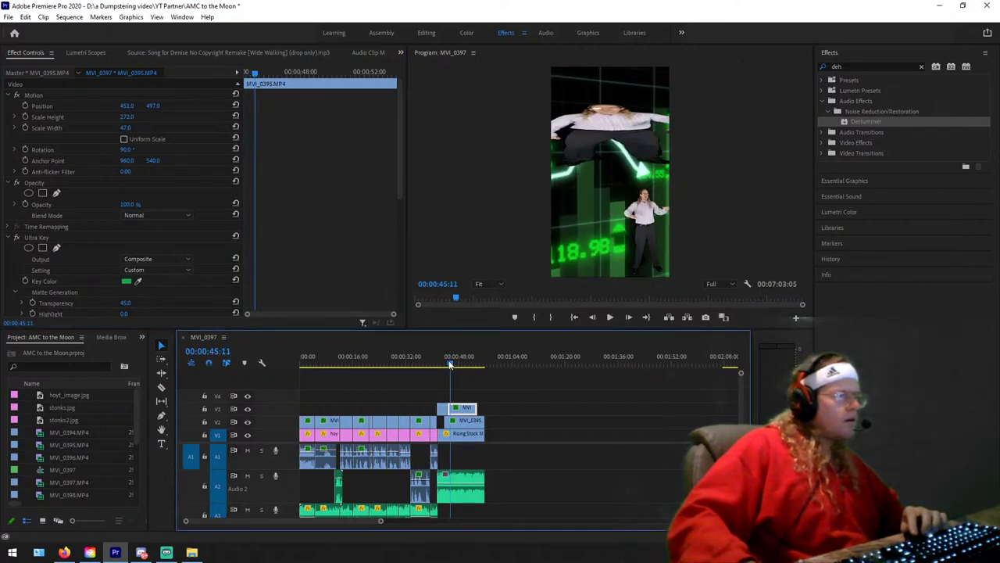
pyautogui.moveTo(255, 73)
pyautogui.mouseDown()
pyautogui.moveTo(251, 111)
pyautogui.moveTo(239, 73)
pyautogui.mouseUp()
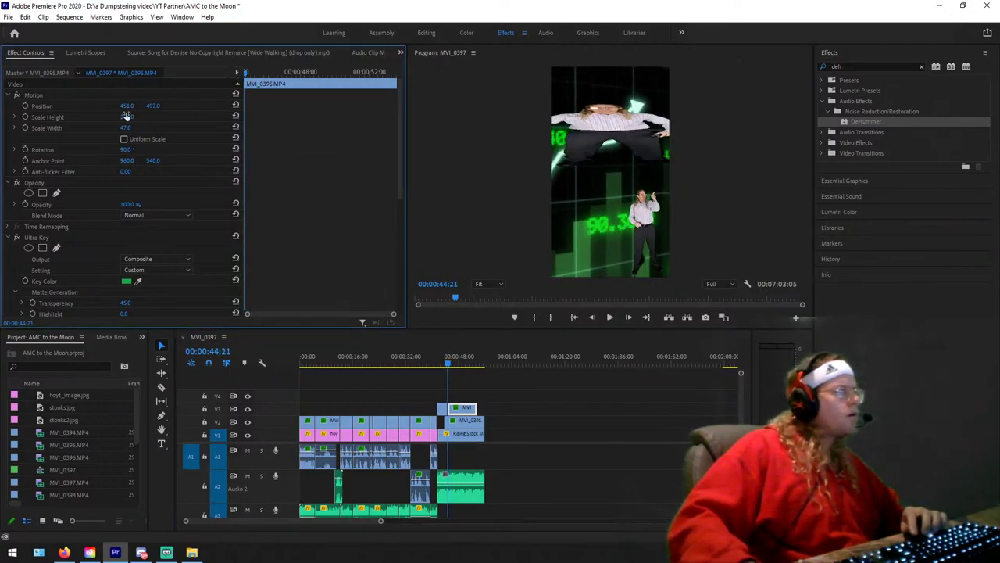
# Step: Shrink the overlay's height to about 171 and move it to Position 511, 194
pyautogui.moveTo(153, 105); pyautogui.dragTo(168, 106)
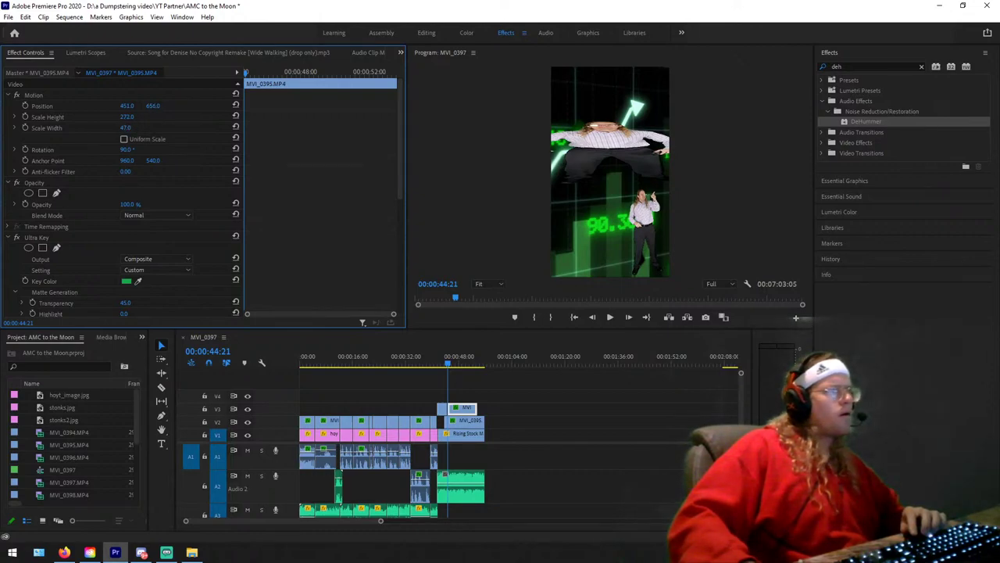
pyautogui.moveTo(134, 117); pyautogui.dragTo(117, 129)
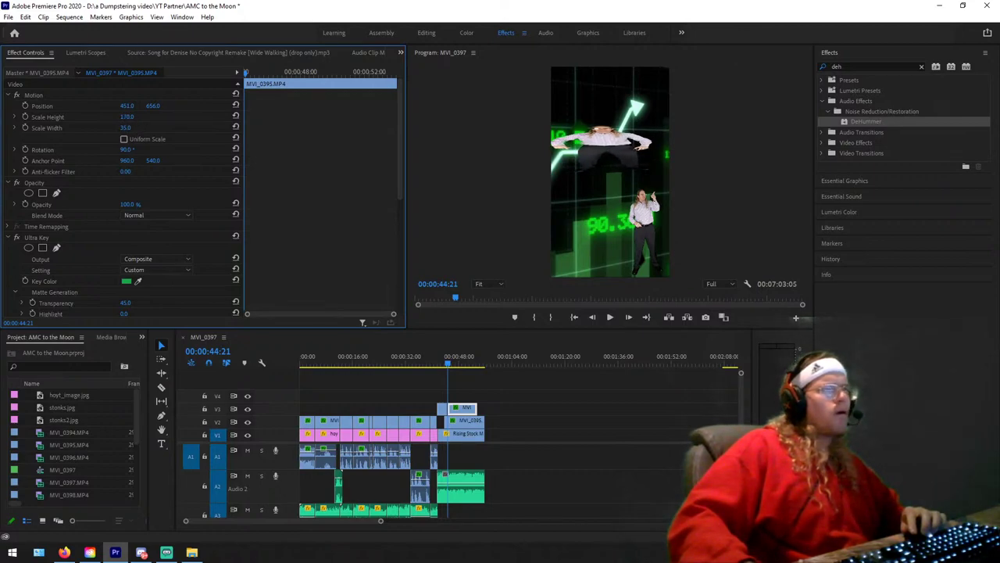
pyautogui.moveTo(133, 110)
pyautogui.mouseDown()
pyautogui.moveTo(107, 109)
pyautogui.moveTo(156, 105)
pyautogui.moveTo(129, 107)
pyautogui.mouseUp()
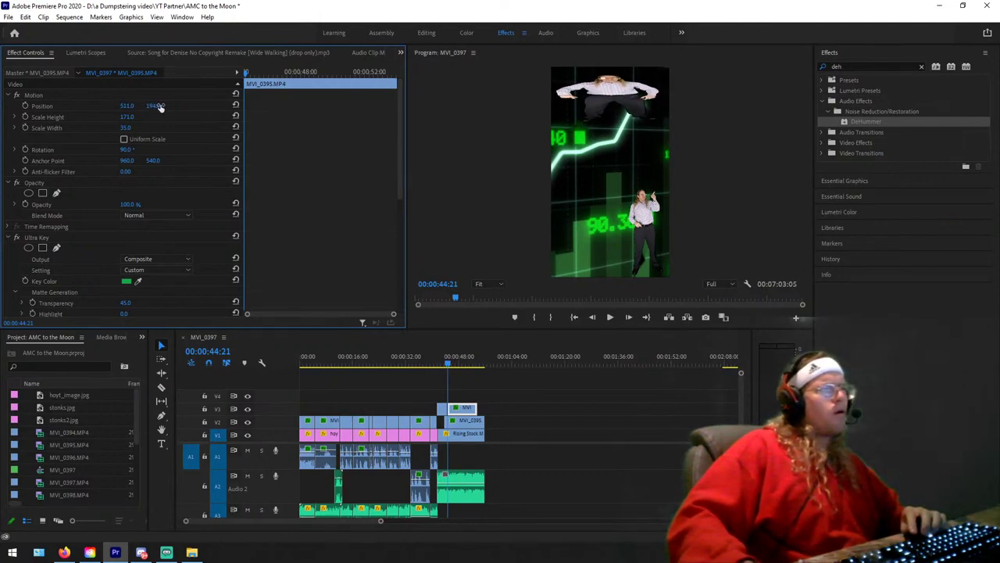
pyautogui.click(239, 72)
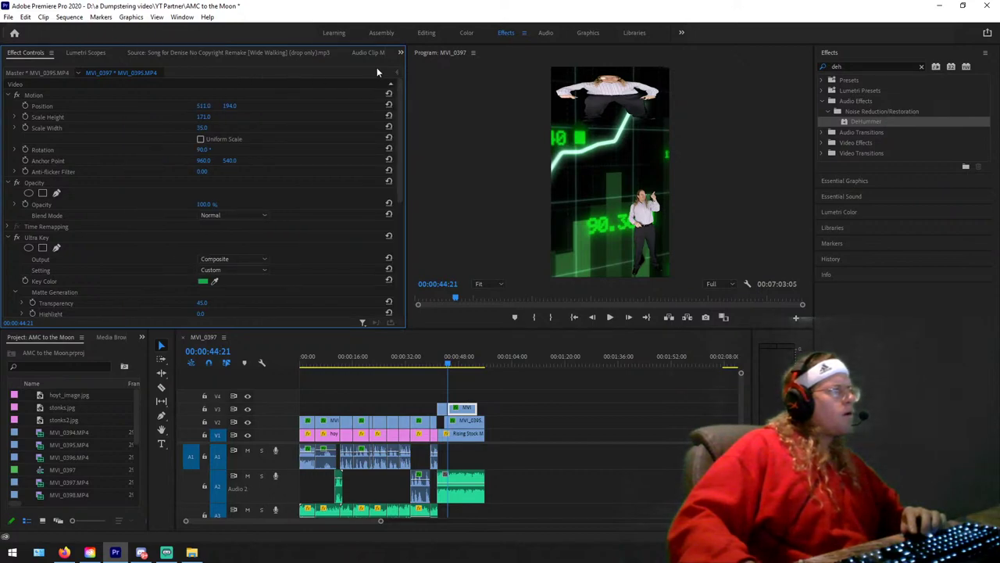
pyautogui.click(398, 71)
pyautogui.press('space')
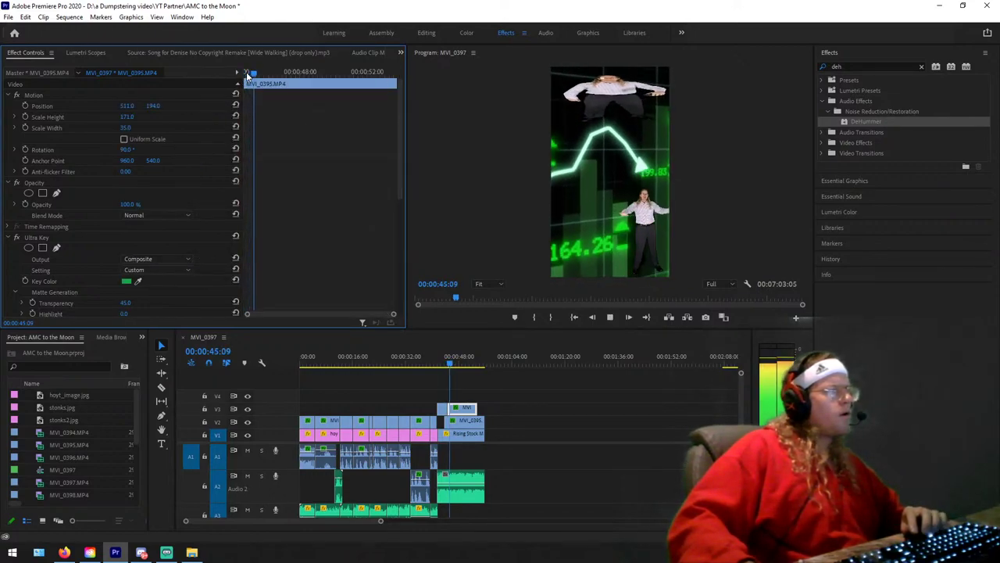
pyautogui.press('space')
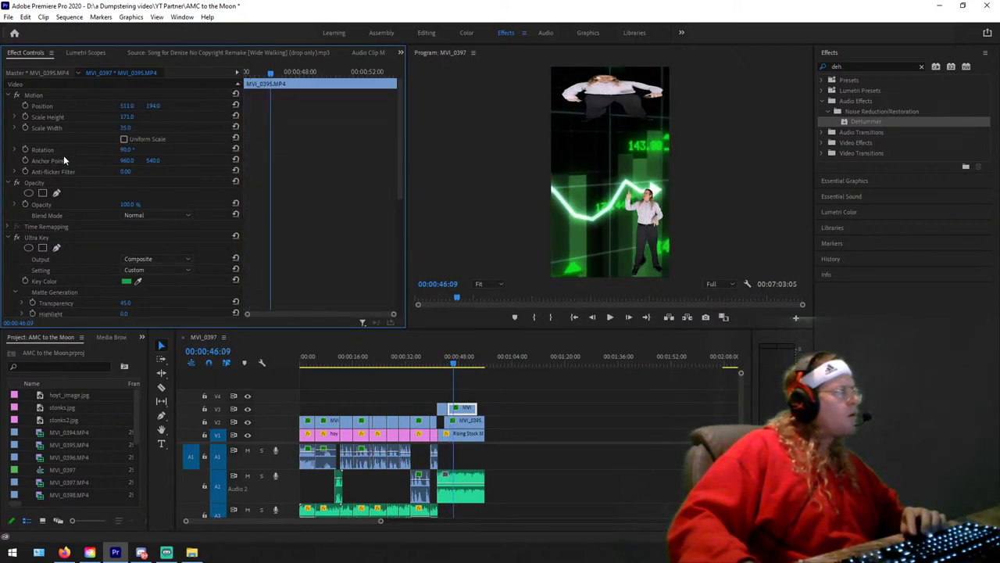
pyautogui.moveTo(270, 73); pyautogui.dragTo(225, 73)
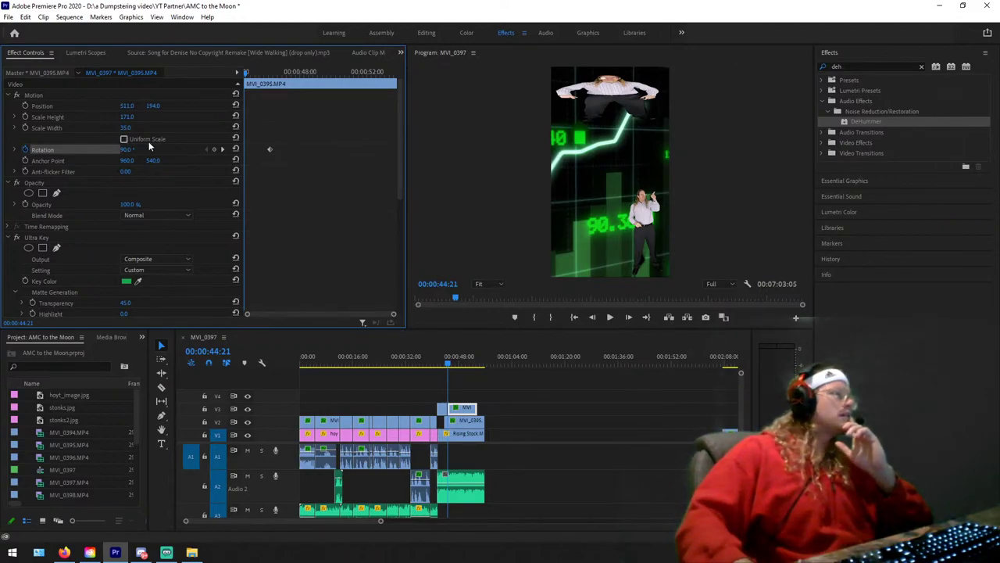
# Step: Set the overlay's rotation to -100° and keyframe its position at the frame top
pyautogui.click(126, 149)
pyautogui.write('-100')
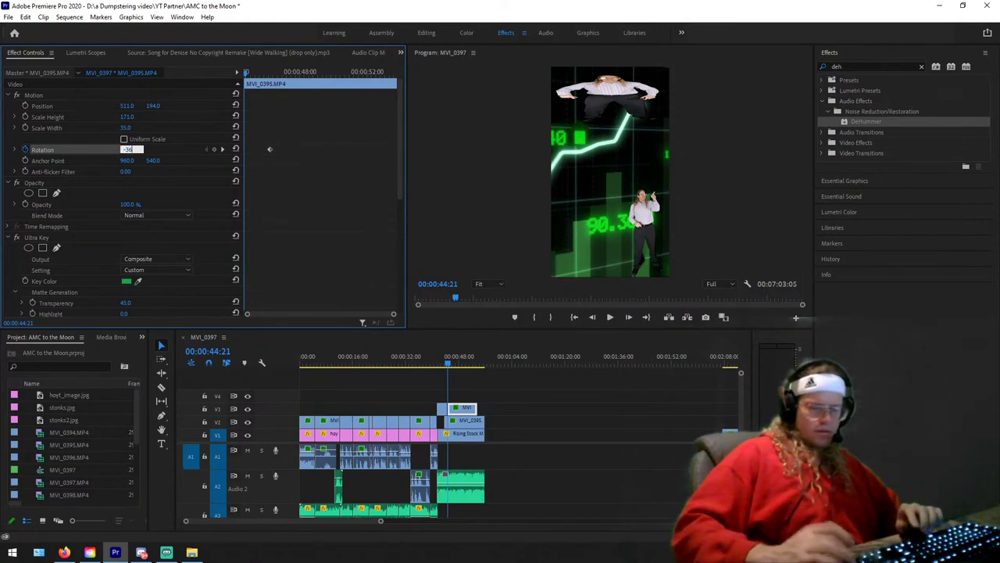
pyautogui.press('Return')
pyautogui.press('space')
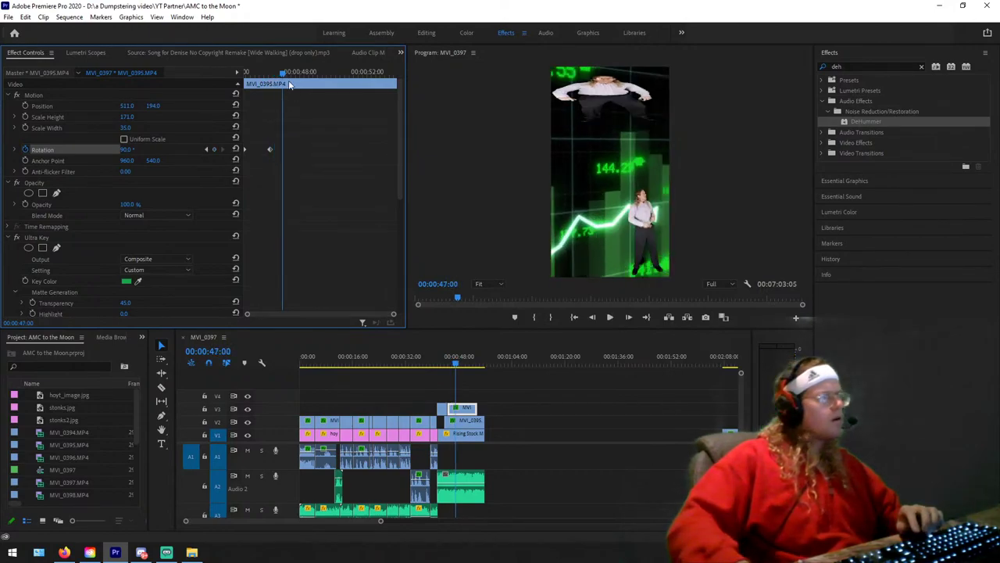
pyautogui.click(245, 72)
pyautogui.press('Left')
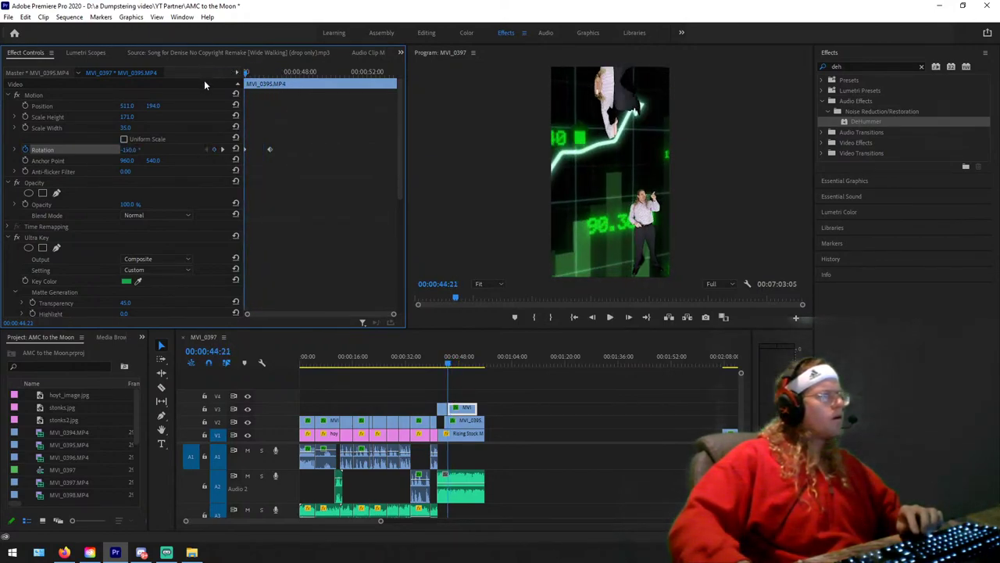
pyautogui.click(25, 105)
pyautogui.moveTo(153, 105); pyautogui.dragTo(78, 106)
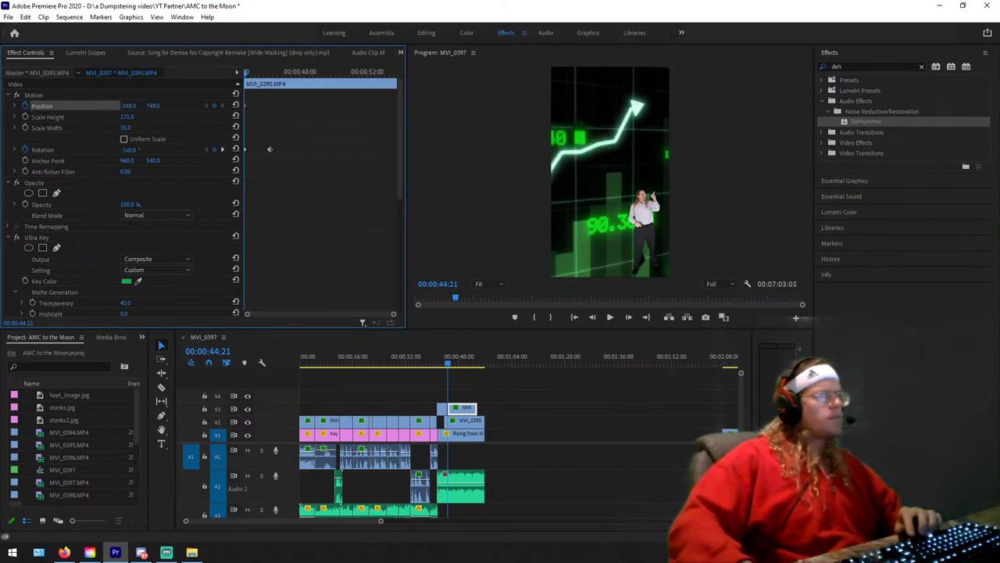
pyautogui.press('space')
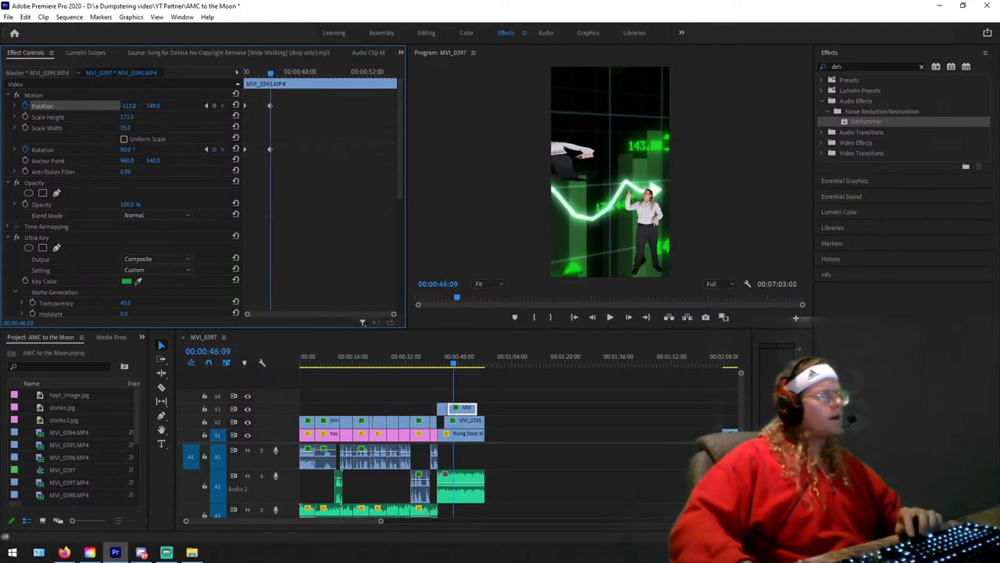
pyautogui.moveTo(126, 106)
pyautogui.mouseDown()
pyautogui.moveTo(160, 105)
pyautogui.moveTo(121, 105)
pyautogui.mouseUp()
pyautogui.press('space')
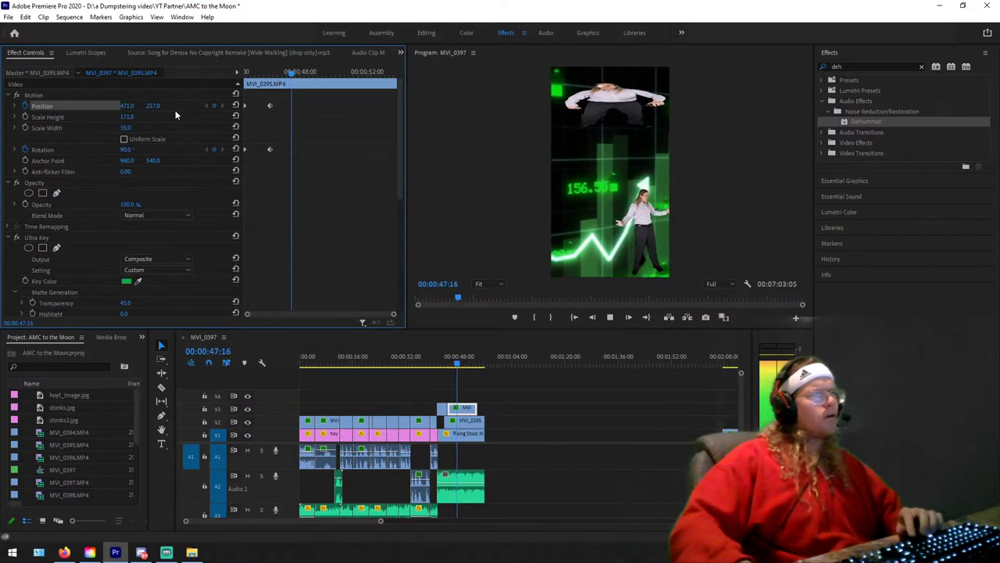
pyautogui.press('space')
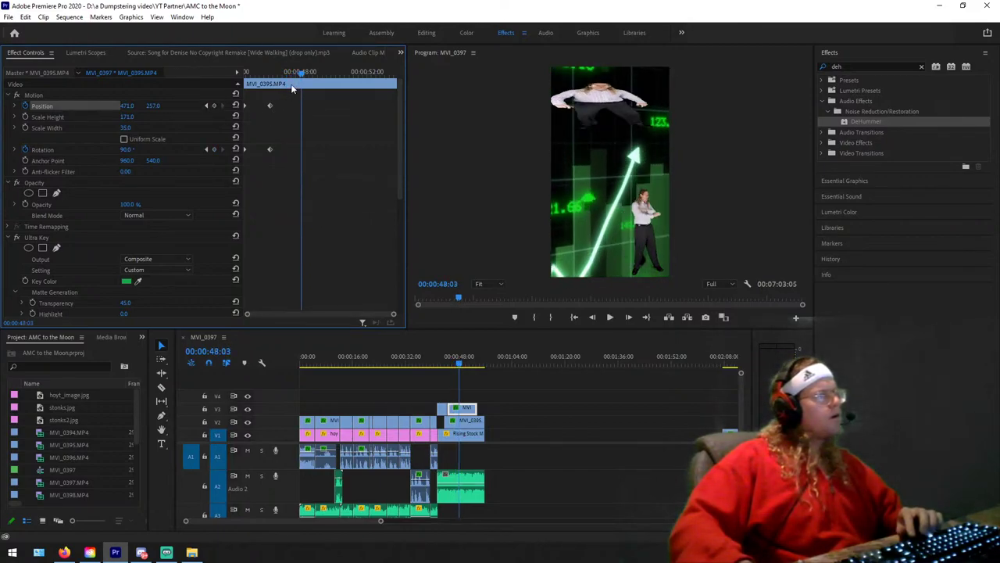
# Step: At 49:22, keyframe rotation 450° and slide the overlay off-screen, then replay the animation
pyautogui.click(214, 149)
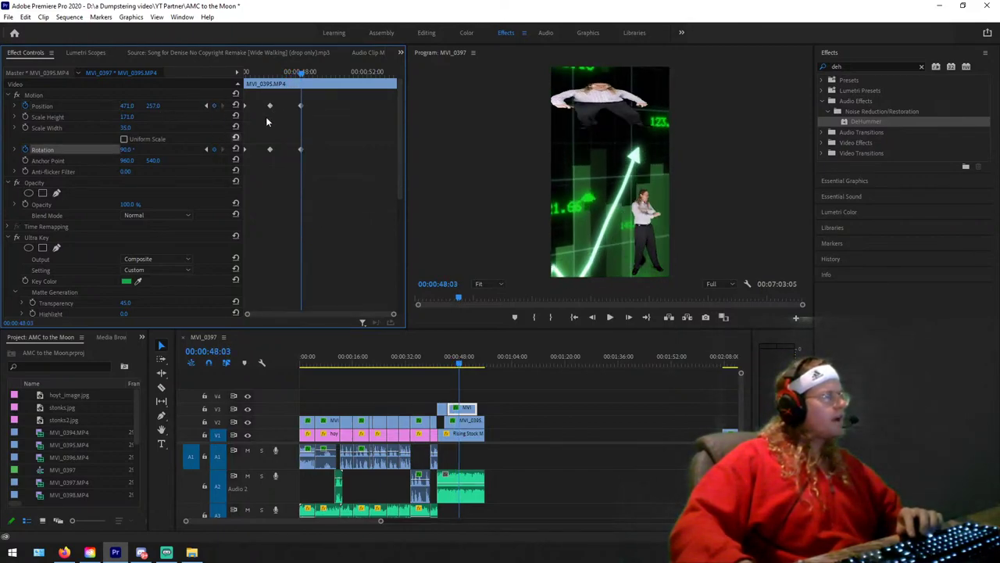
pyautogui.moveTo(306, 77); pyautogui.dragTo(309, 76)
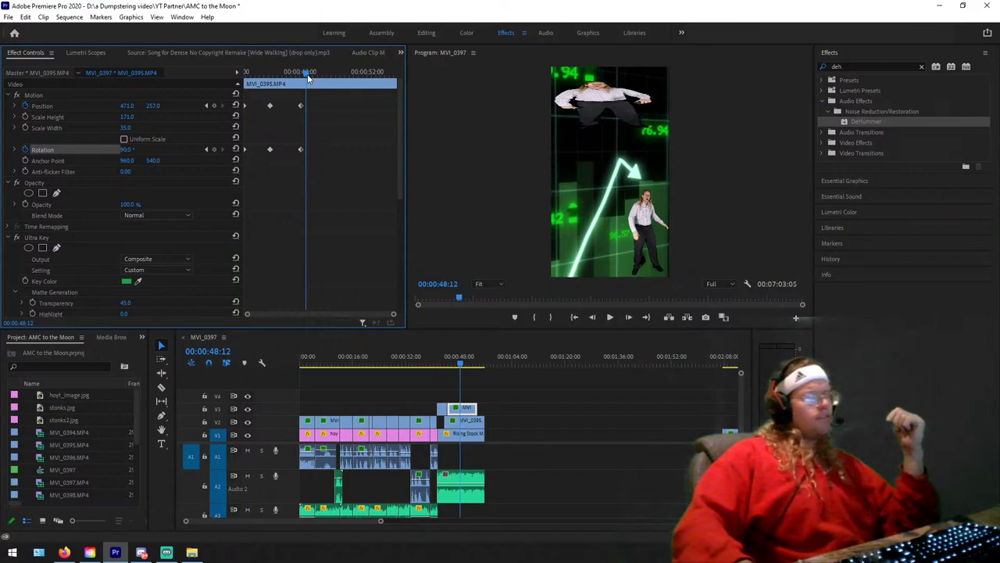
pyautogui.moveTo(309, 77); pyautogui.dragTo(331, 81)
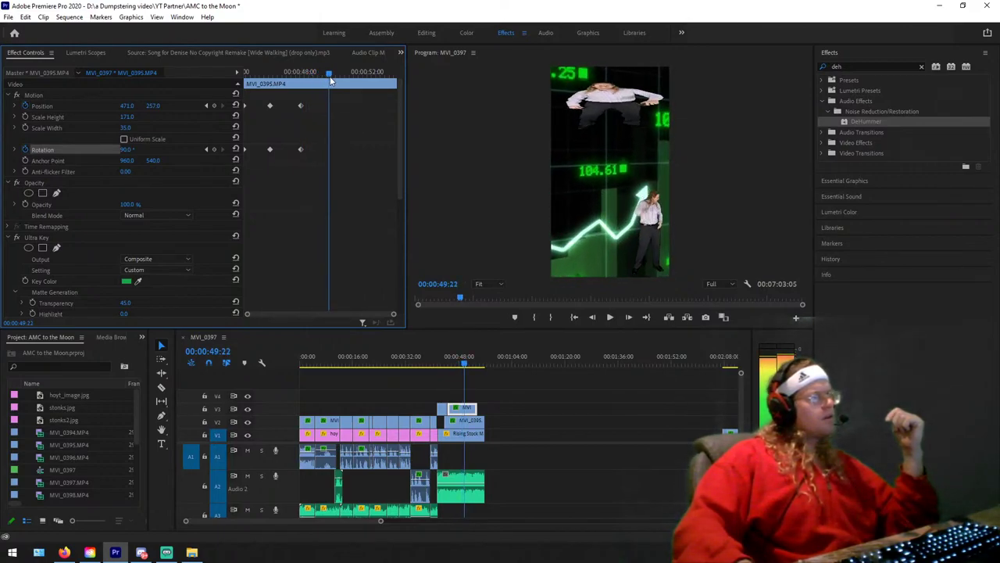
pyautogui.click(129, 150)
pyautogui.write('45')
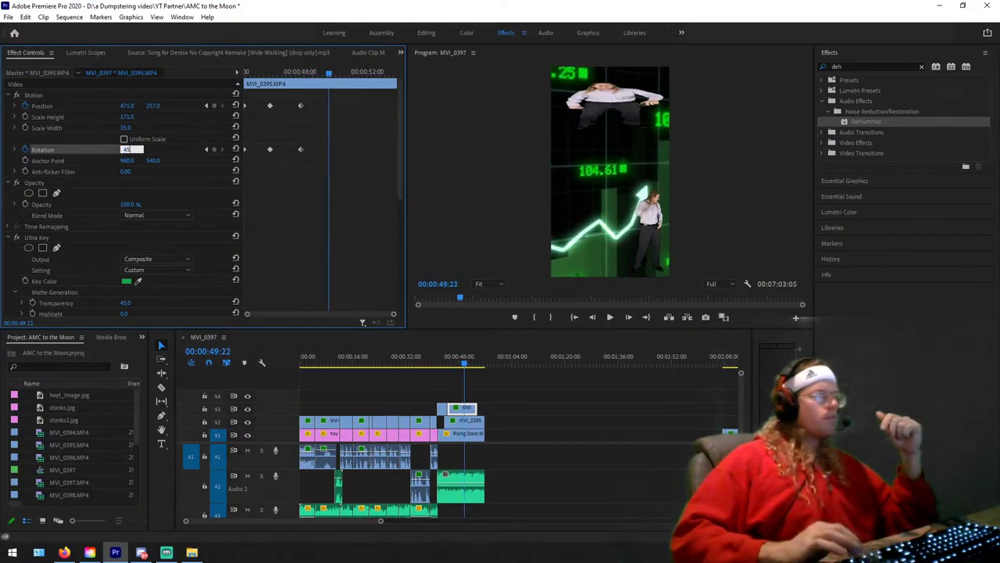
pyautogui.write('0')
pyautogui.press('Return')
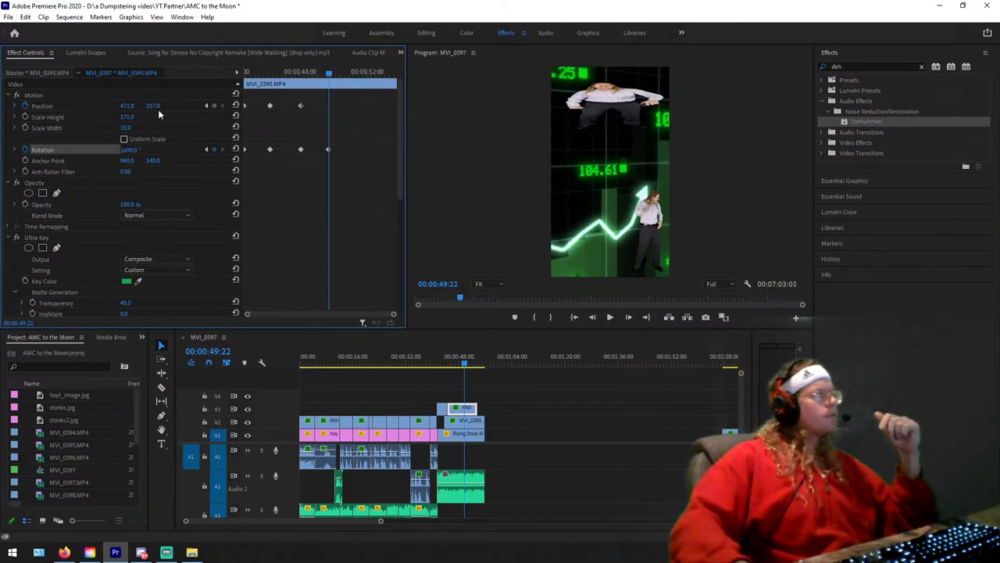
pyautogui.moveTo(154, 106); pyautogui.dragTo(191, 106)
pyautogui.press('Up')
pyautogui.press('space')
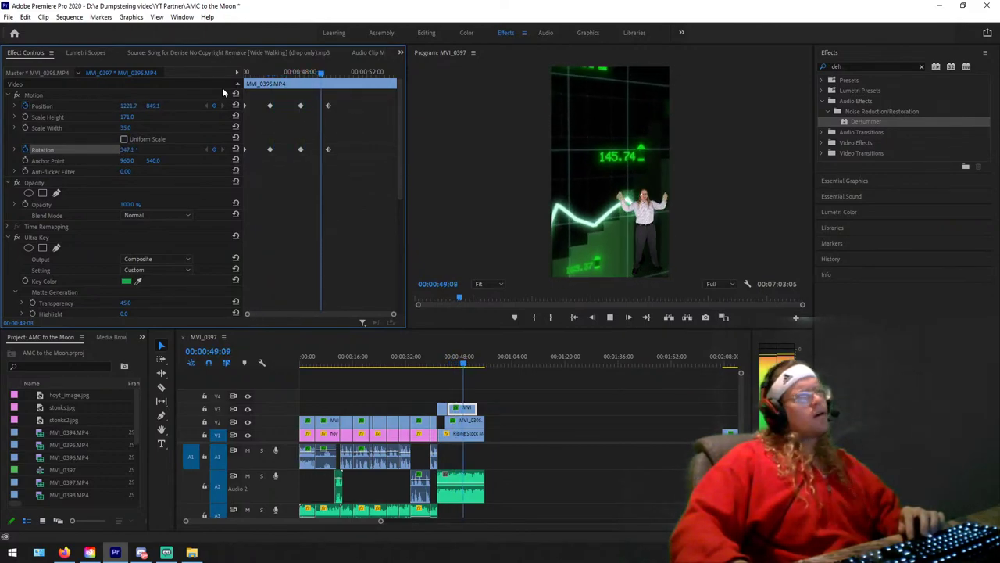
pyautogui.press('space')
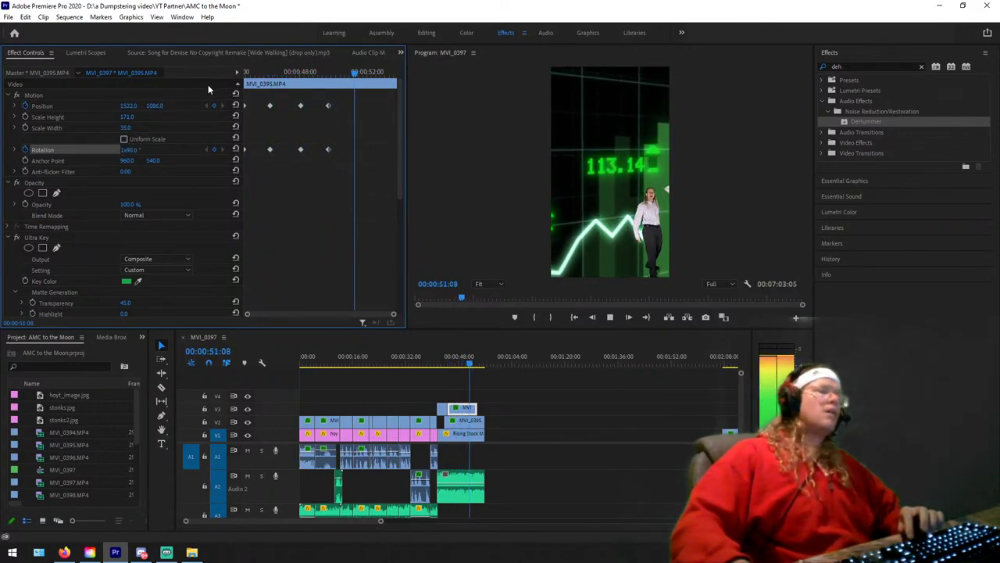
pyautogui.click(207, 150)
# Step: Split the V3 overlay at 49:22 and delete its leftover tail
pyautogui.press('c')
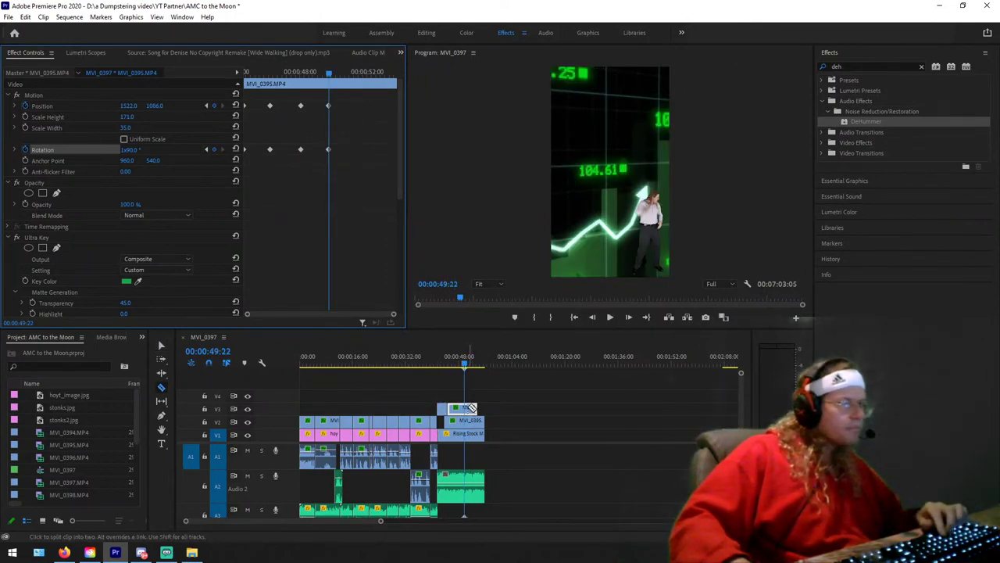
pyautogui.click(471, 408)
pyautogui.press('v')
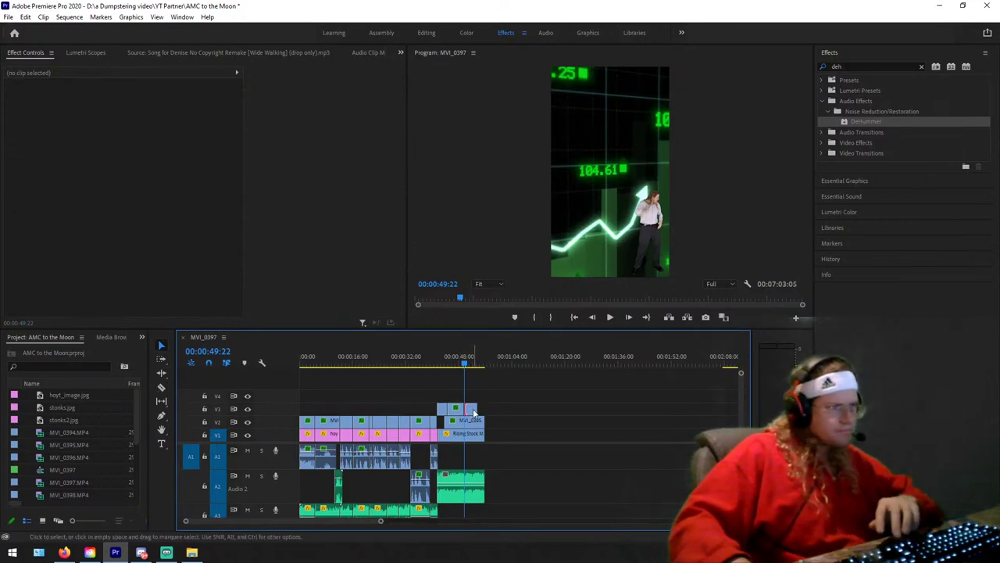
pyautogui.click(474, 412)
pyautogui.press('Delete')
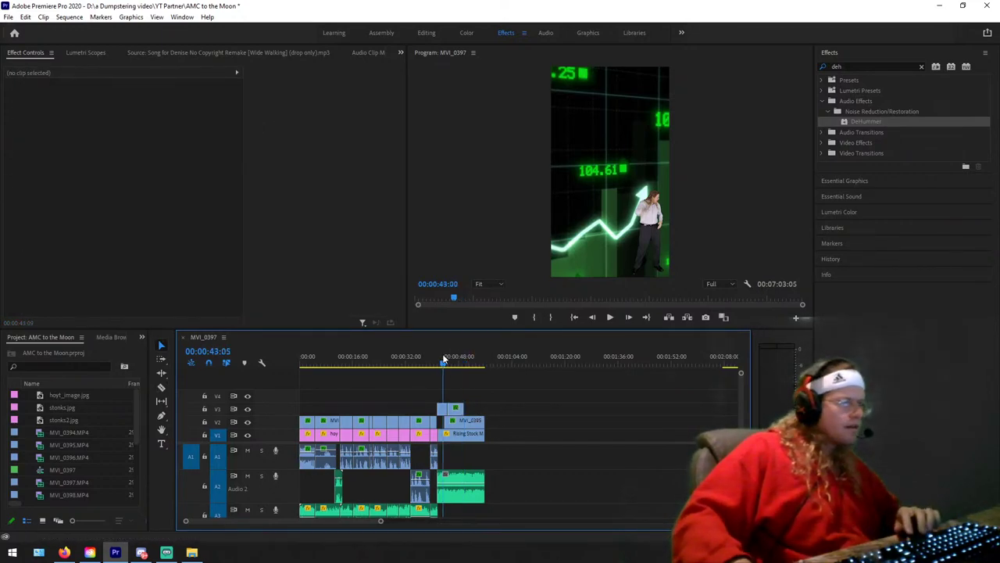
pyautogui.moveTo(443, 359); pyautogui.dragTo(469, 345)
# Step: Select and delete the unwanted clips past the three-minute mark
pyautogui.scroll(-3, 609, 367)
pyautogui.scroll(-5, 613, 359)
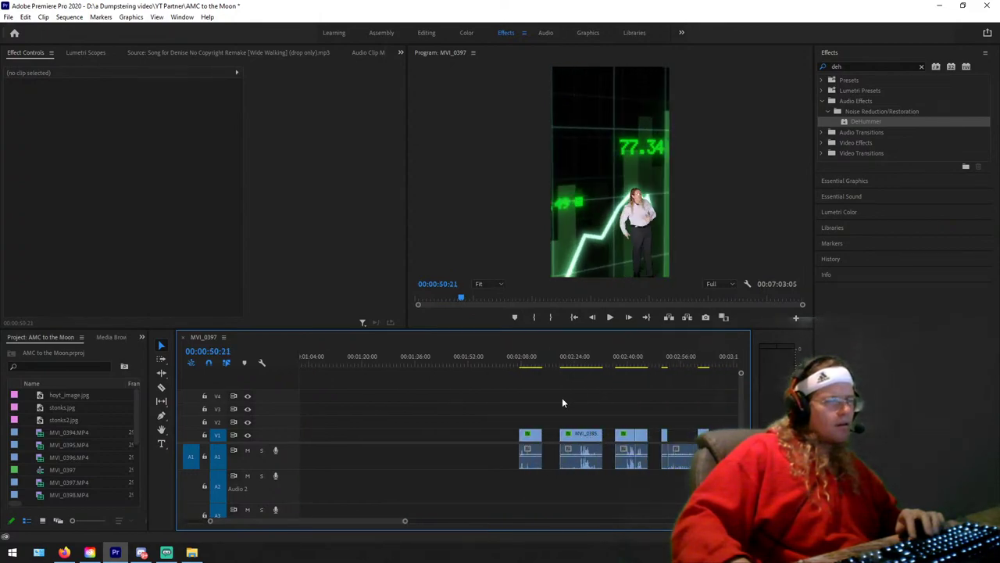
pyautogui.moveTo(502, 366); pyautogui.dragTo(637, 361)
pyautogui.moveTo(420, 395); pyautogui.dragTo(619, 472)
pyautogui.press('Delete')
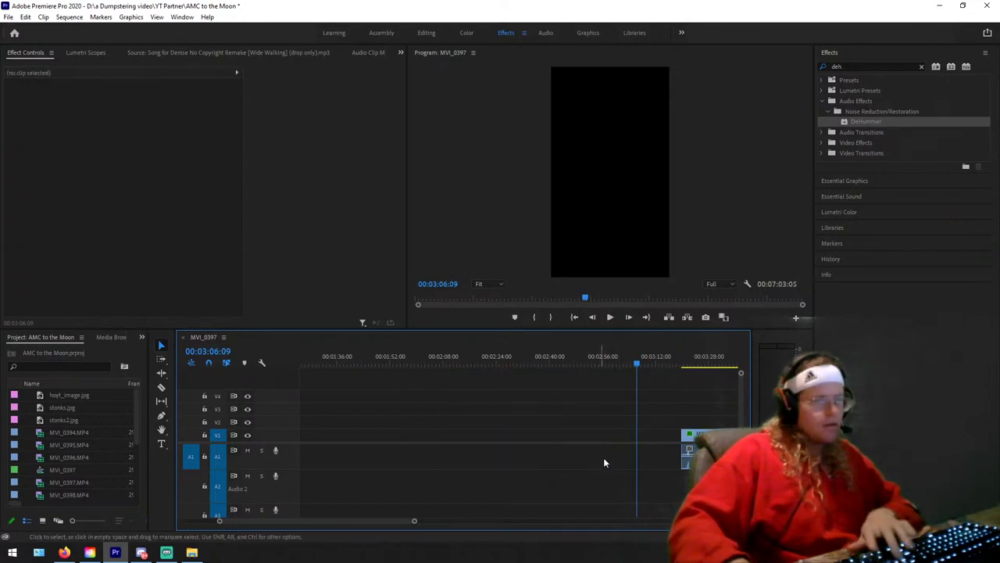
# Step: Delete both MVI_0396 clips near 4:51
pyautogui.scroll(-8, 547, 415)
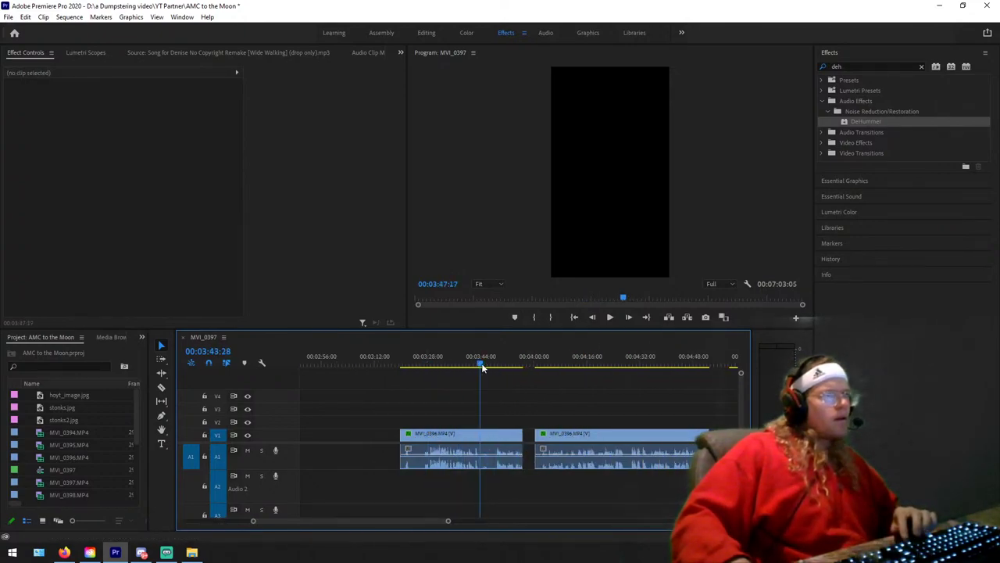
pyautogui.moveTo(481, 364); pyautogui.dragTo(705, 369)
pyautogui.moveTo(719, 415); pyautogui.dragTo(402, 461)
pyautogui.press('Delete')
pyautogui.scroll(-5, 583, 461)
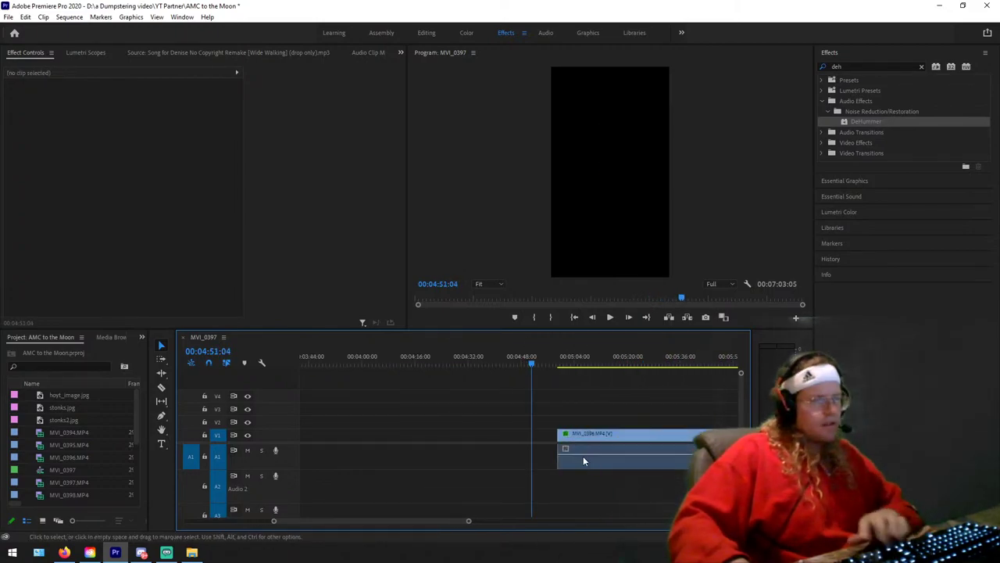
pyautogui.scroll(-5, 583, 461)
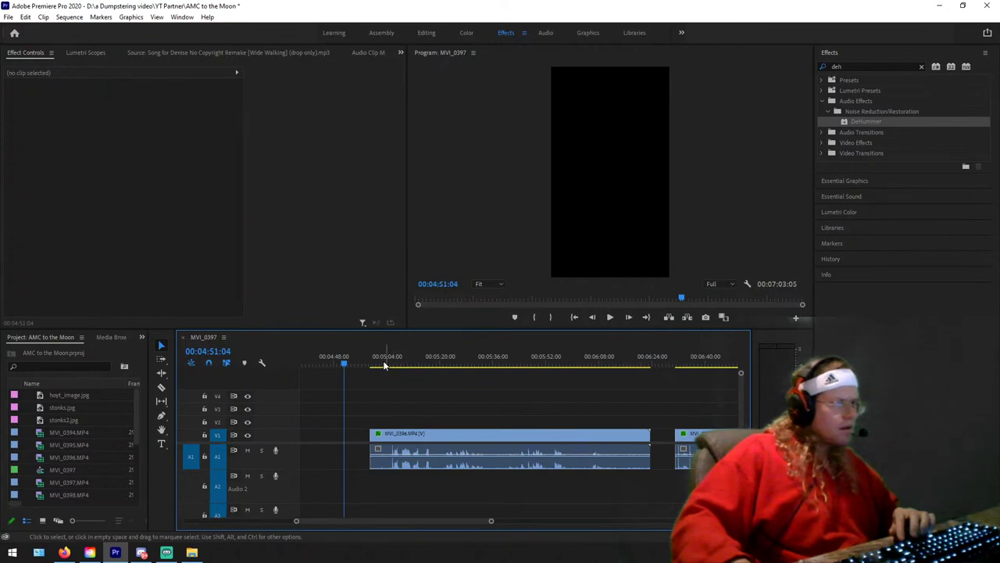
# Step: Slide MVI_0396 and MVI_0398 left on V1 to close the gaps, then preview around 2:32–2:42
pyautogui.moveTo(384, 365); pyautogui.dragTo(568, 367)
pyautogui.moveTo(491, 523); pyautogui.dragTo(603, 488)
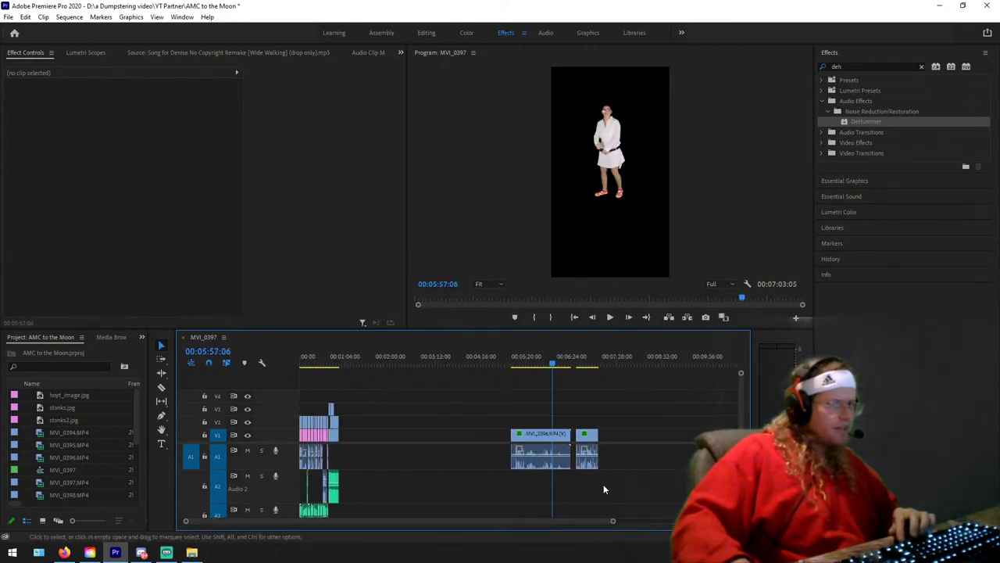
pyautogui.moveTo(546, 435); pyautogui.dragTo(402, 434)
pyautogui.moveTo(588, 437); pyautogui.dragTo(447, 442)
pyautogui.moveTo(613, 524); pyautogui.dragTo(472, 521)
pyautogui.scroll(5, 532, 490)
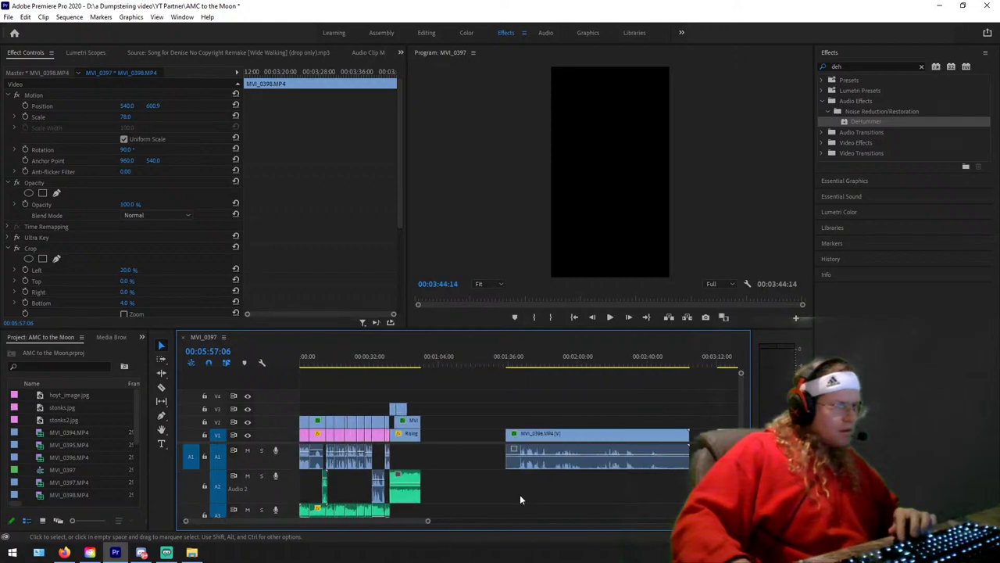
pyautogui.moveTo(576, 436); pyautogui.dragTo(498, 437)
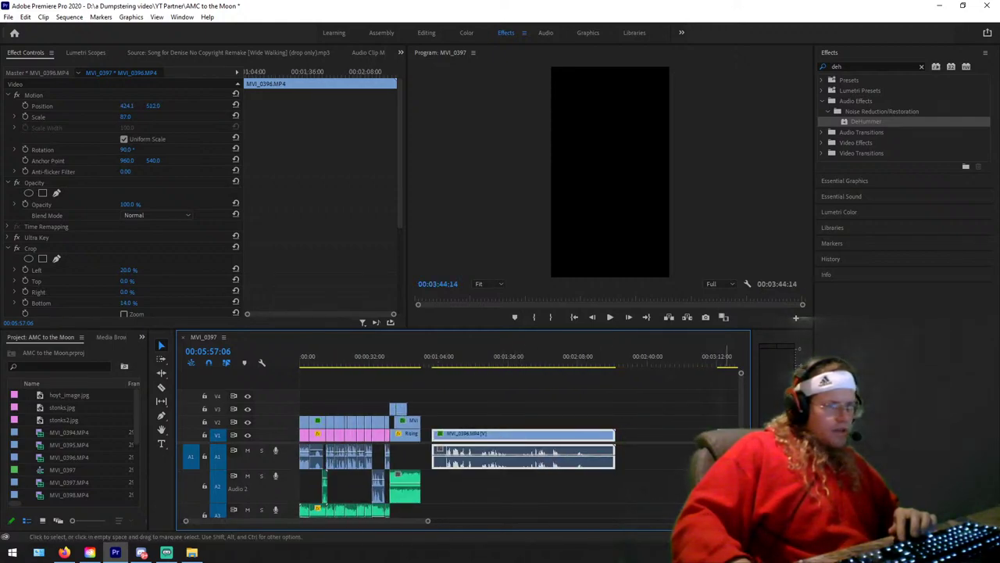
pyautogui.click(632, 358)
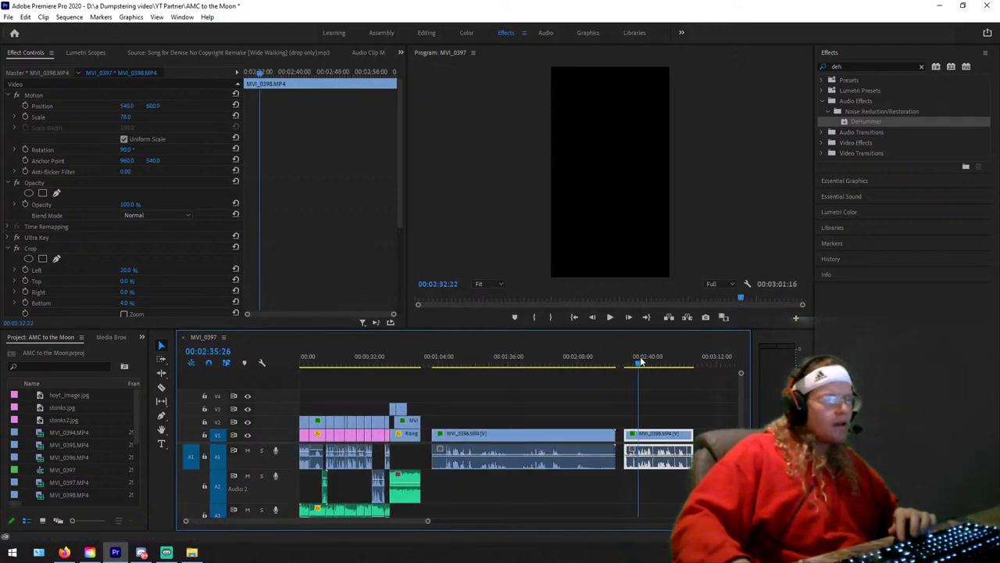
pyautogui.moveTo(639, 361); pyautogui.dragTo(684, 365)
# Step: Stop near 2:58 and shift the V1 MVI_0398 clip further left
pyautogui.press('space')
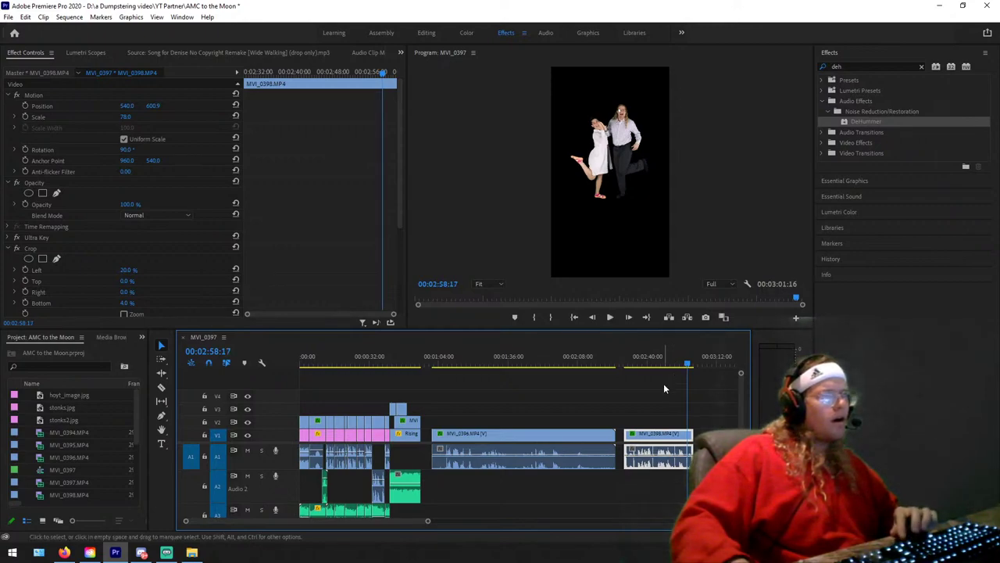
pyautogui.press('c')
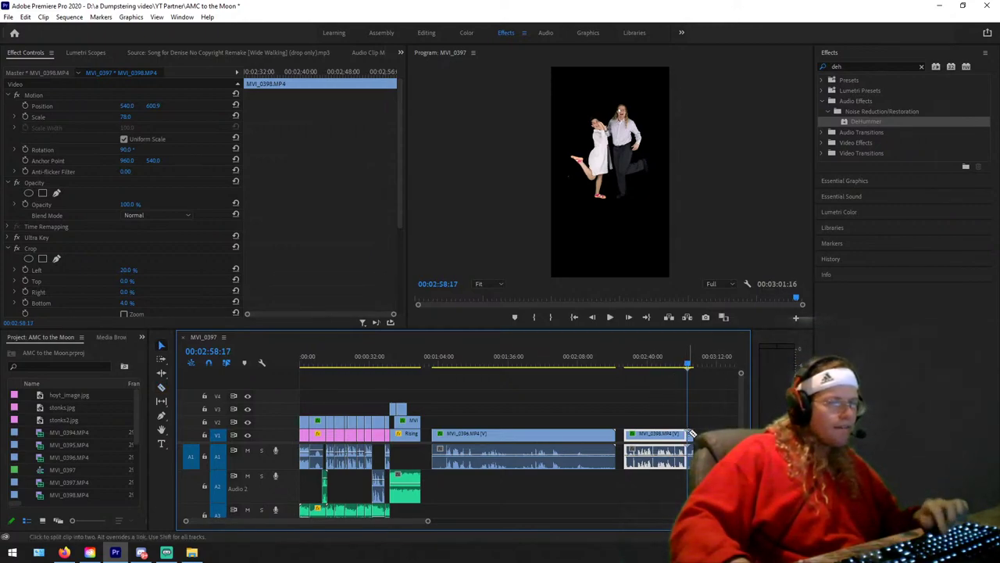
pyautogui.moveTo(694, 367); pyautogui.dragTo(687, 365)
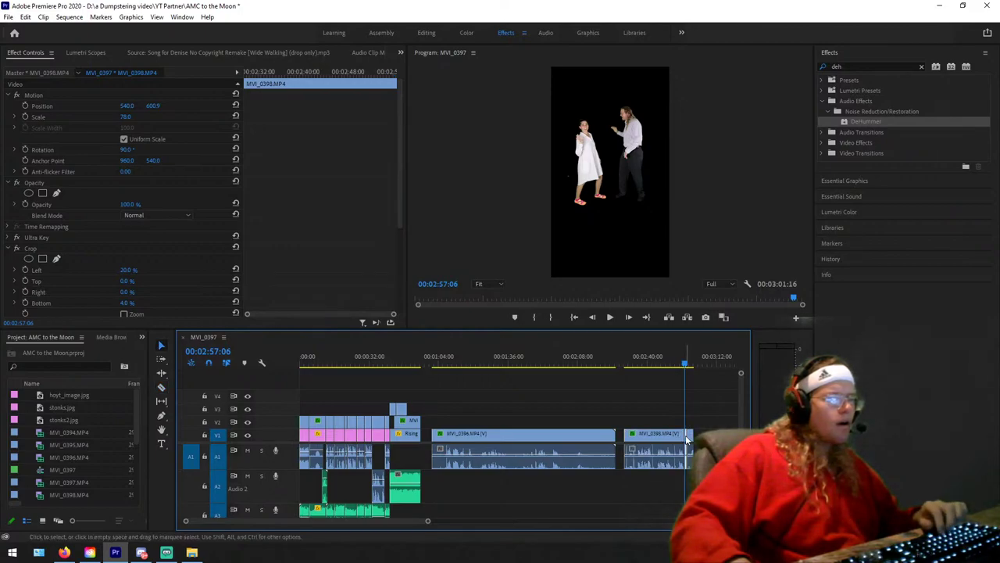
pyautogui.moveTo(506, 441); pyautogui.dragTo(463, 442)
pyautogui.moveTo(691, 442); pyautogui.dragTo(690, 442)
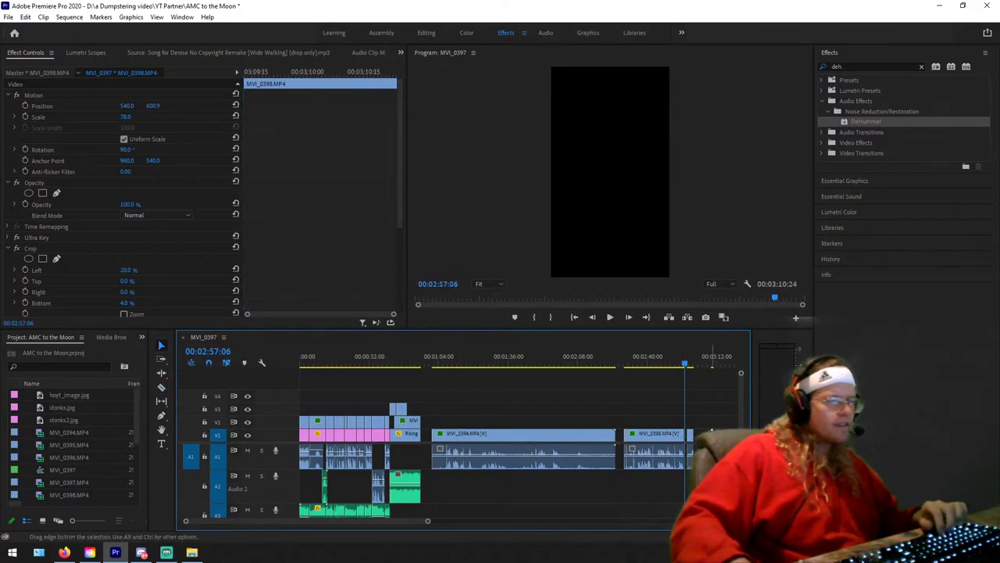
pyautogui.rightClick(711, 430)
pyautogui.click(711, 430)
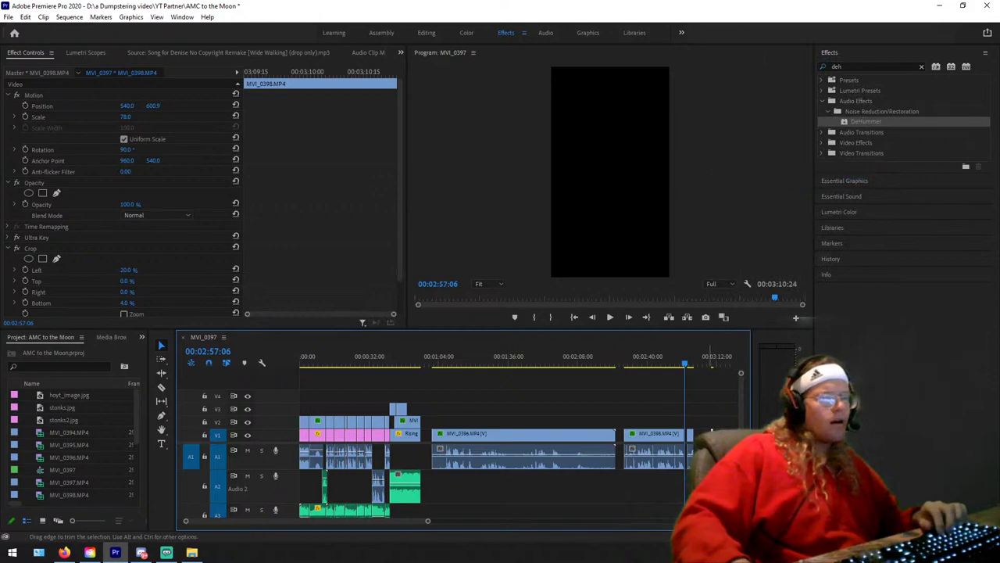
# Step: Place the small MVI_0398 clip on V3 over the chart at about 0:44 and play it
pyautogui.click(512, 412)
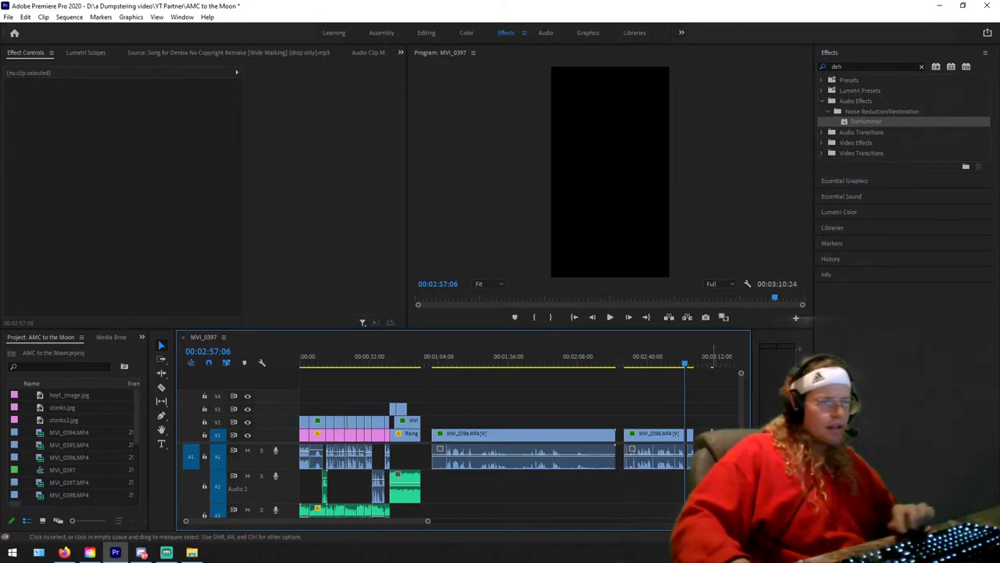
pyautogui.moveTo(511, 412); pyautogui.dragTo(400, 407)
pyautogui.moveTo(393, 361); pyautogui.dragTo(395, 361)
pyautogui.press('space')
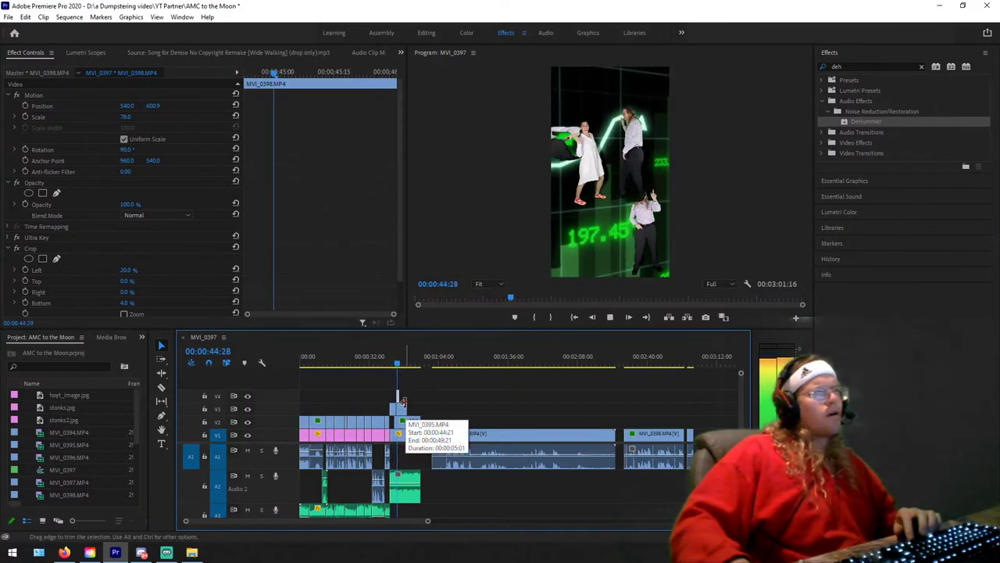
# Step: Stack the dancing overlay clip on an upper track at the 0:46 playhead
pyautogui.press('space')
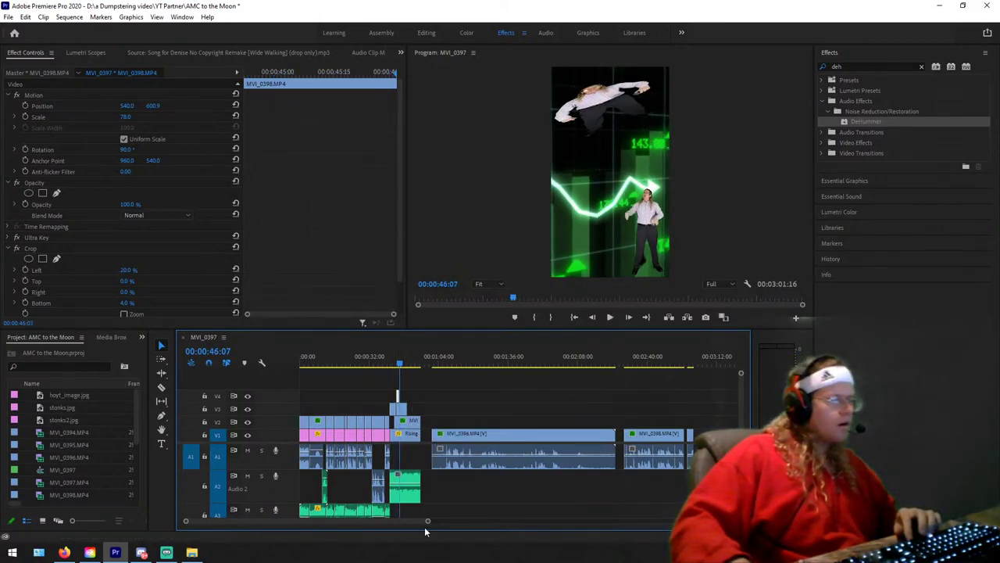
pyautogui.moveTo(427, 523); pyautogui.dragTo(306, 522)
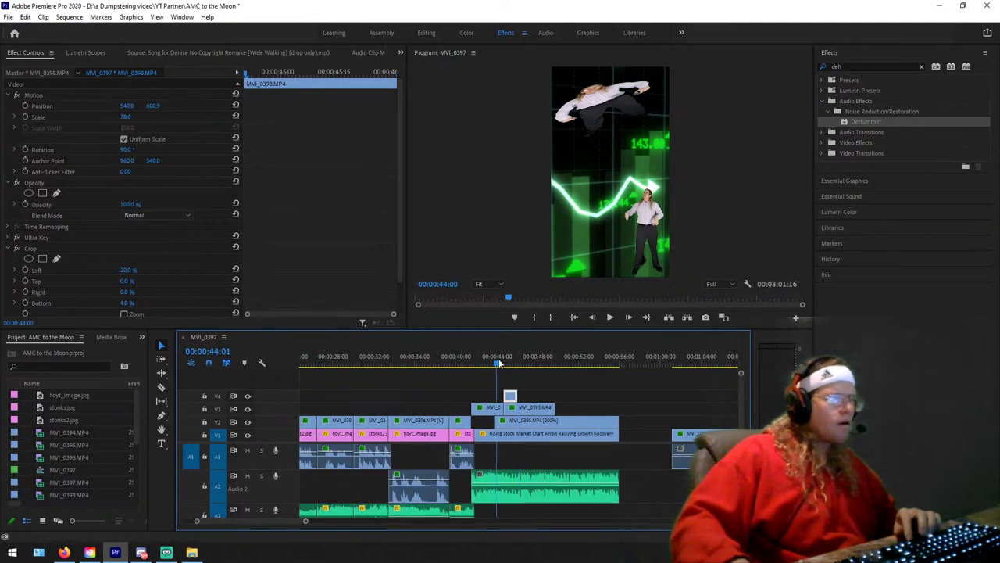
pyautogui.moveTo(500, 362); pyautogui.dragTo(543, 363)
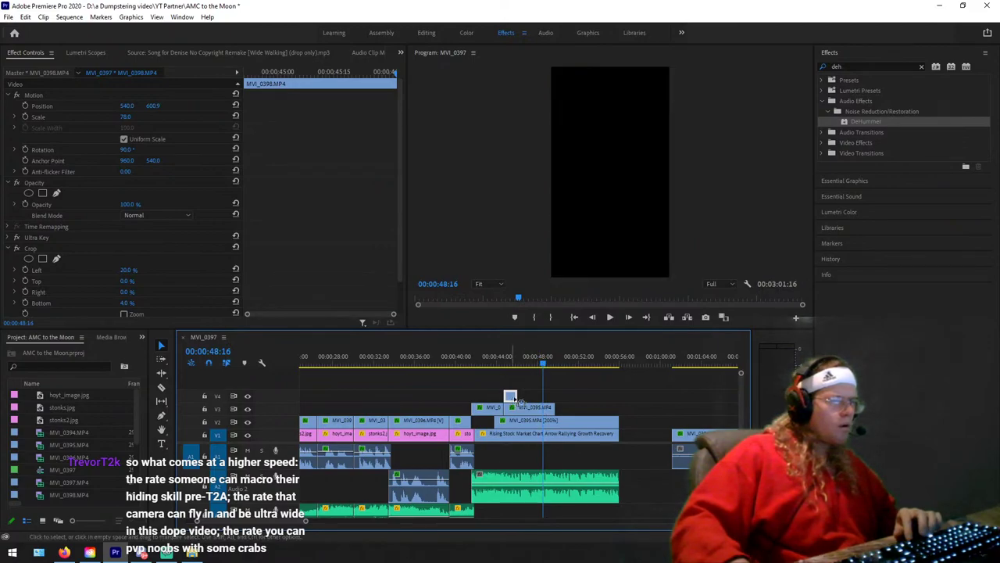
pyautogui.moveTo(547, 402); pyautogui.dragTo(552, 400)
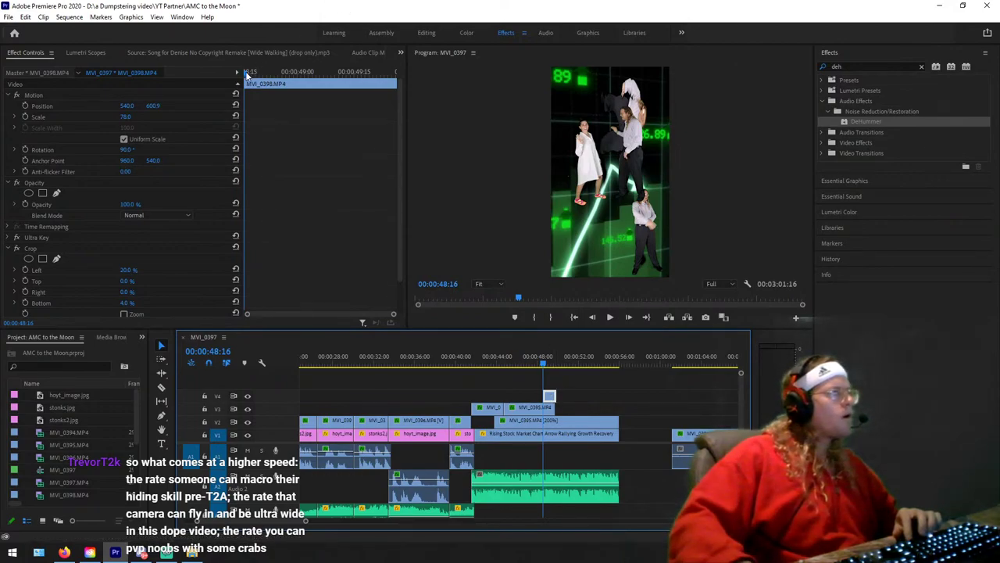
# Step: Keyframe the dancers' Position Y from 501.9 to -69.1, enable Scale keyframing, and preview the motion
pyautogui.moveTo(245, 71); pyautogui.dragTo(293, 74)
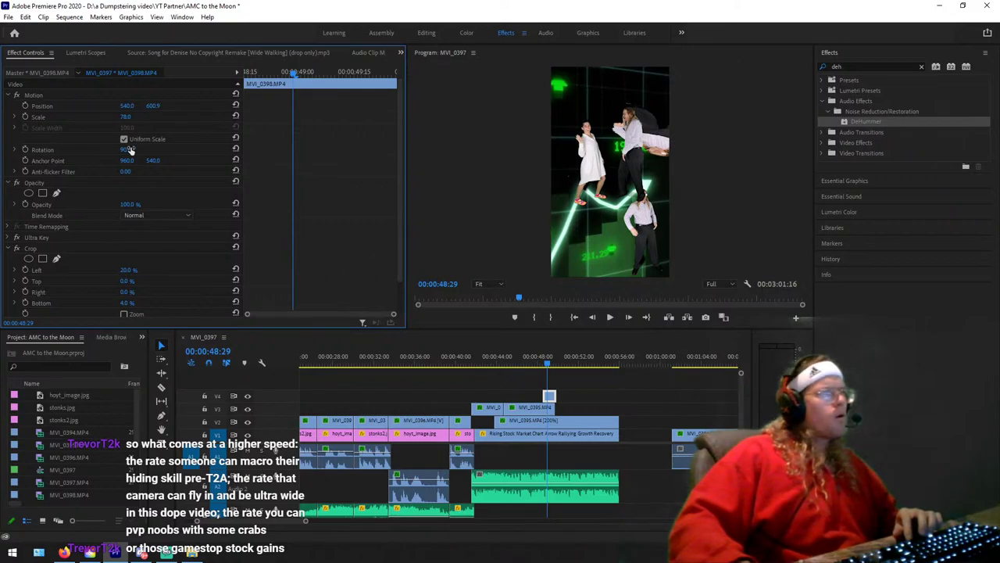
pyautogui.moveTo(152, 105); pyautogui.dragTo(43, 116)
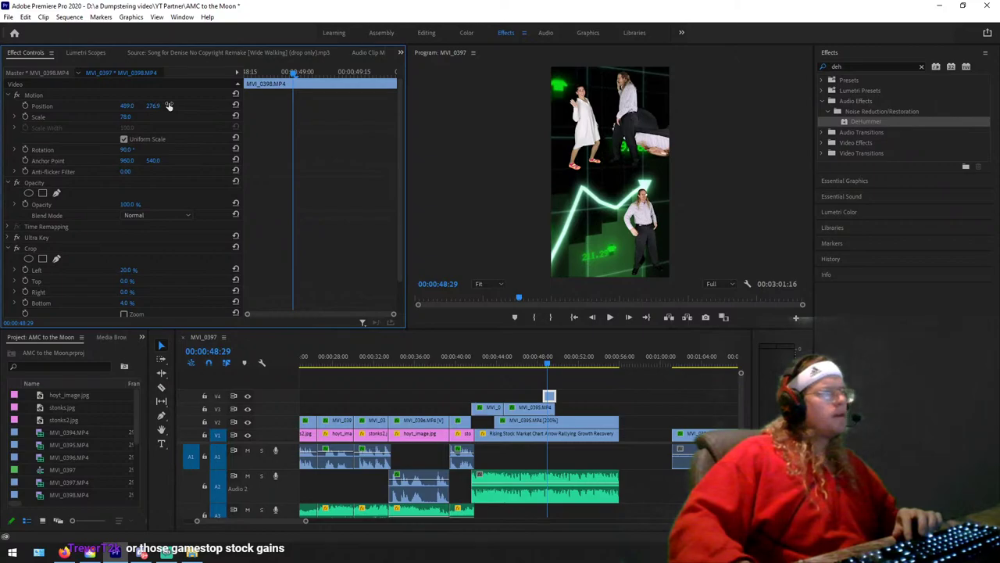
pyautogui.click(25, 116)
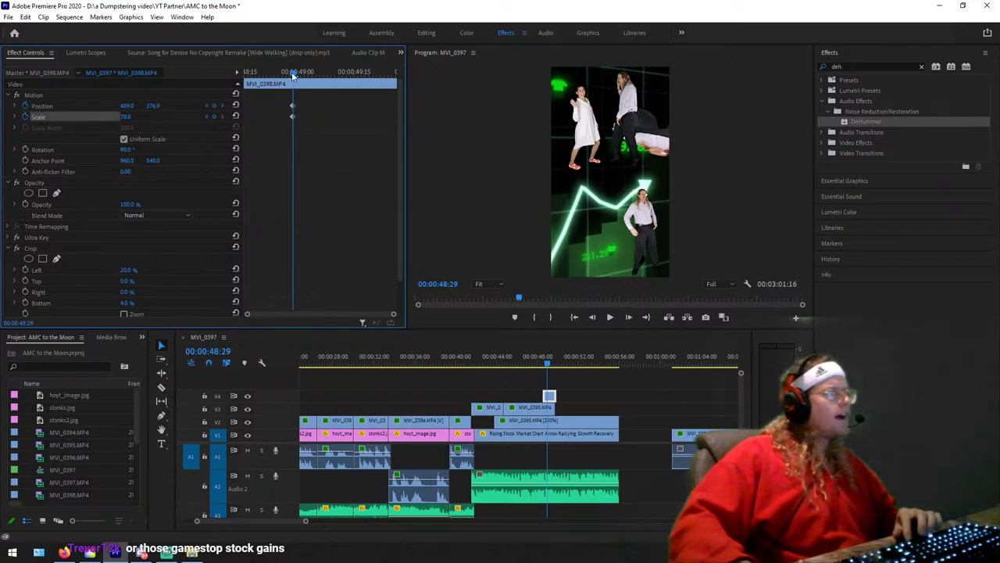
pyautogui.moveTo(293, 75); pyautogui.dragTo(247, 75)
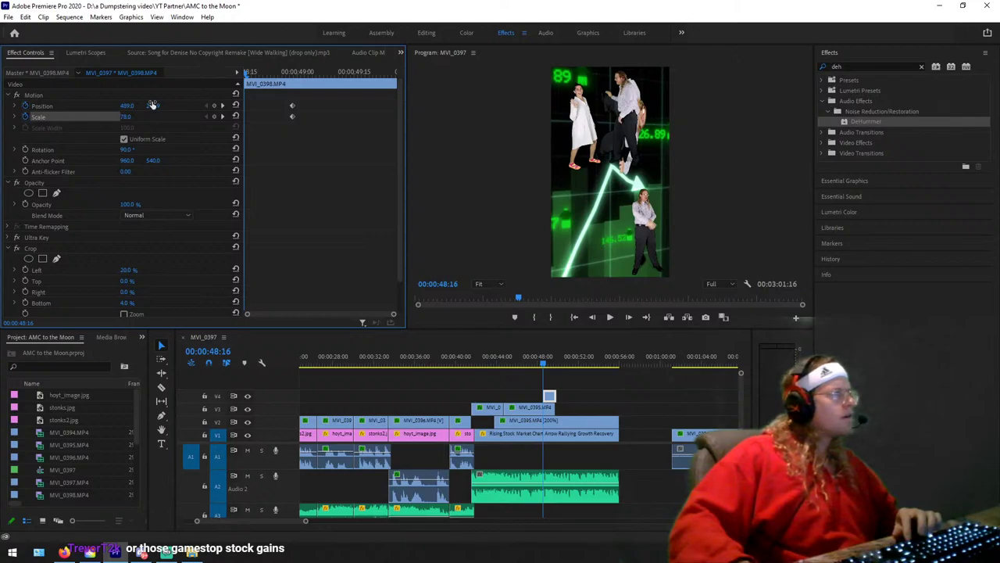
pyautogui.moveTo(152, 104)
pyautogui.mouseDown()
pyautogui.moveTo(94, 106)
pyautogui.moveTo(163, 107)
pyautogui.mouseUp()
pyautogui.press('space')
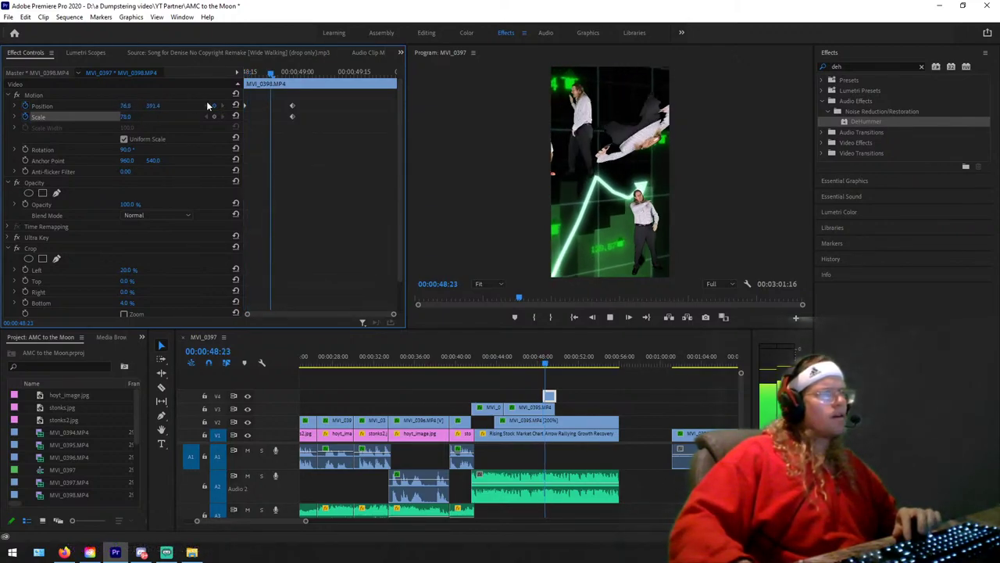
pyautogui.click(279, 71)
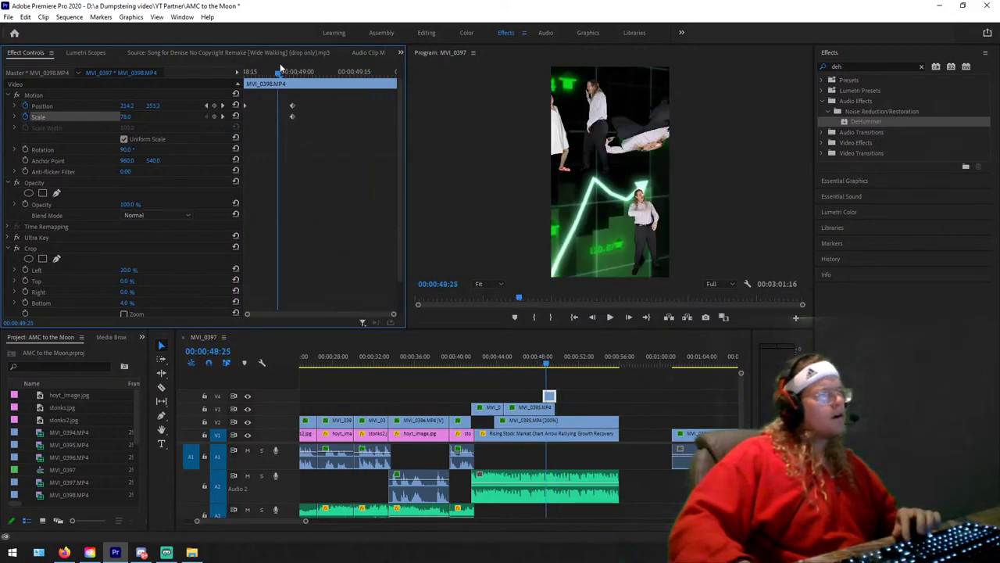
pyautogui.moveTo(280, 70); pyautogui.dragTo(343, 71)
pyautogui.moveTo(375, 65); pyautogui.dragTo(371, 65)
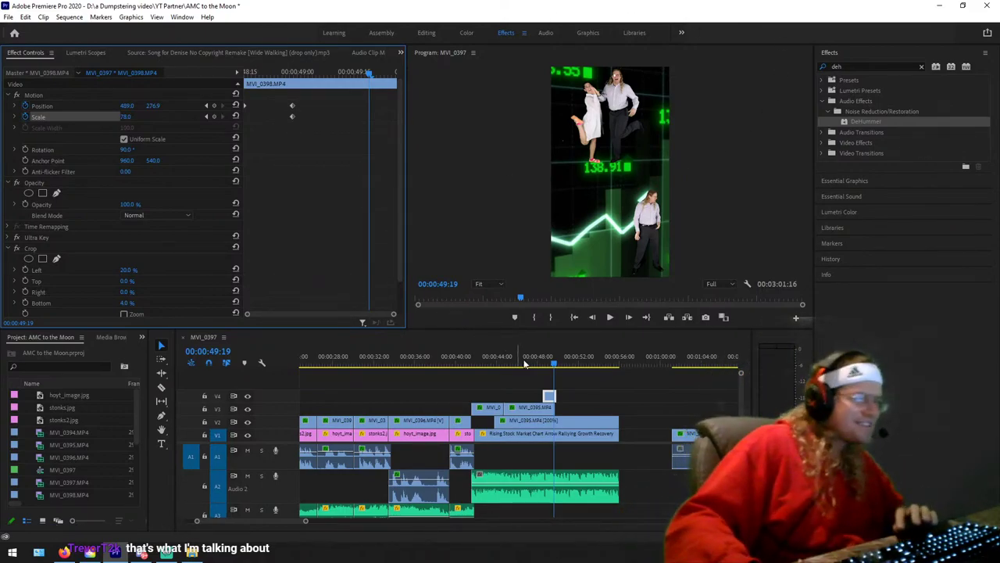
# Step: Freeze the V4 presenter clip on its 49:21 frame with Add Frame Hold
pyautogui.click(553, 397)
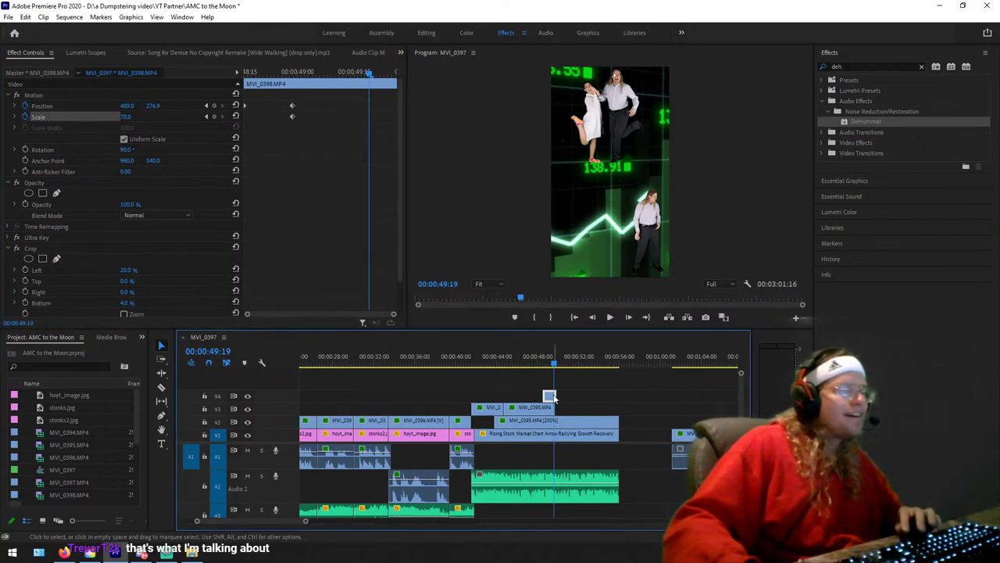
pyautogui.press('Right')
pyautogui.press('Right')
pyautogui.press('Right')
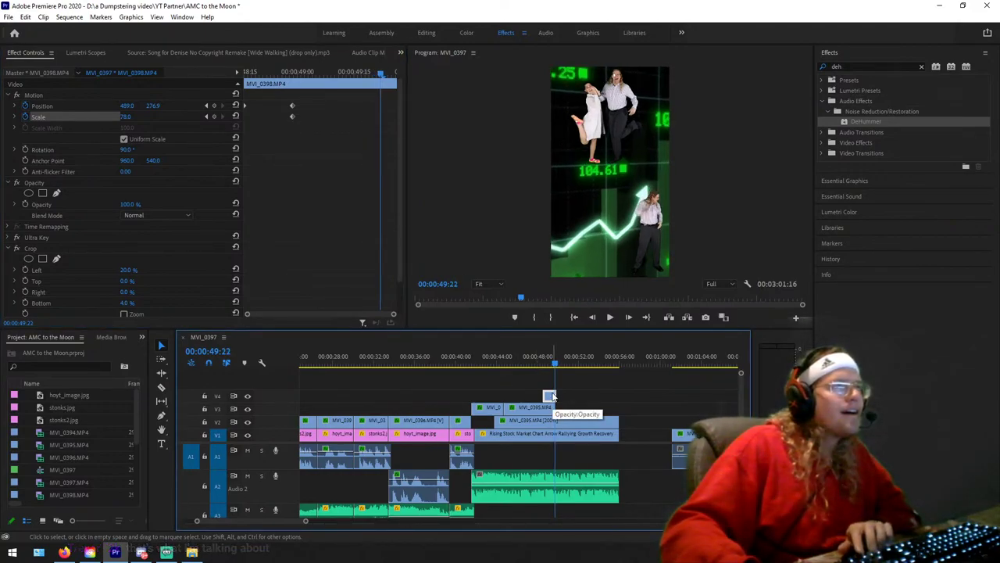
pyautogui.press('Left')
pyautogui.press('Left')
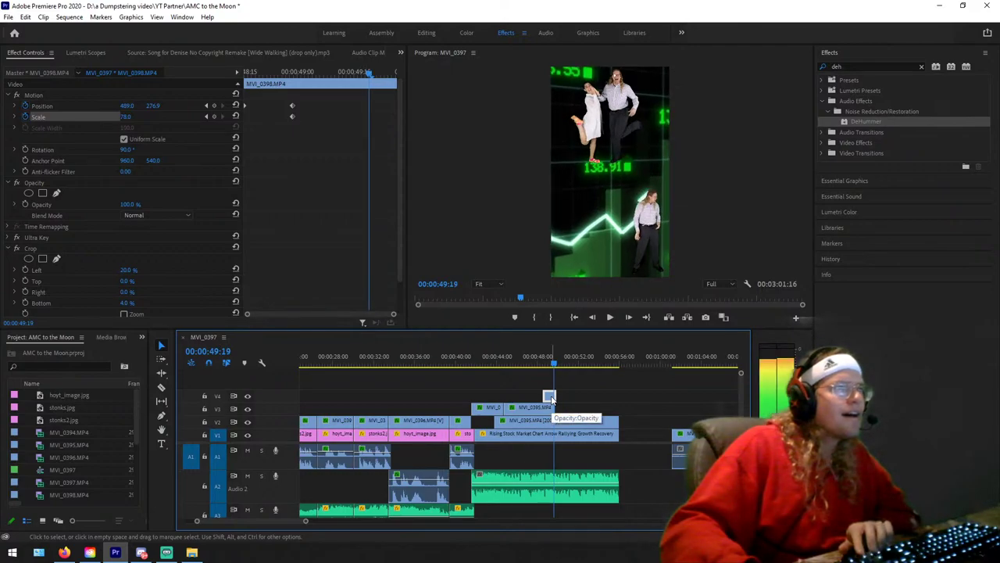
pyautogui.press('Right')
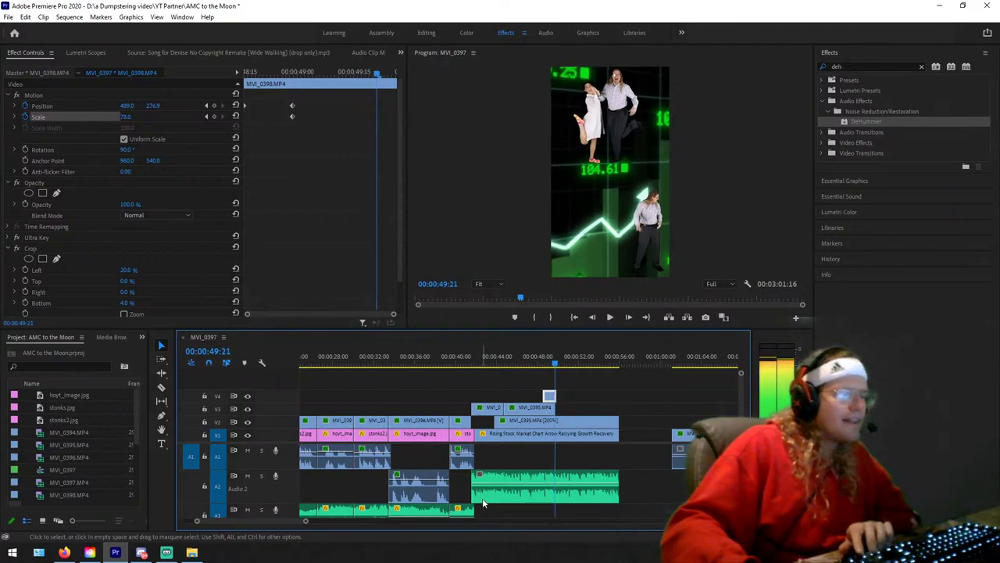
pyautogui.press('=')
pyautogui.press('=')
pyautogui.press('=')
pyautogui.press('=')
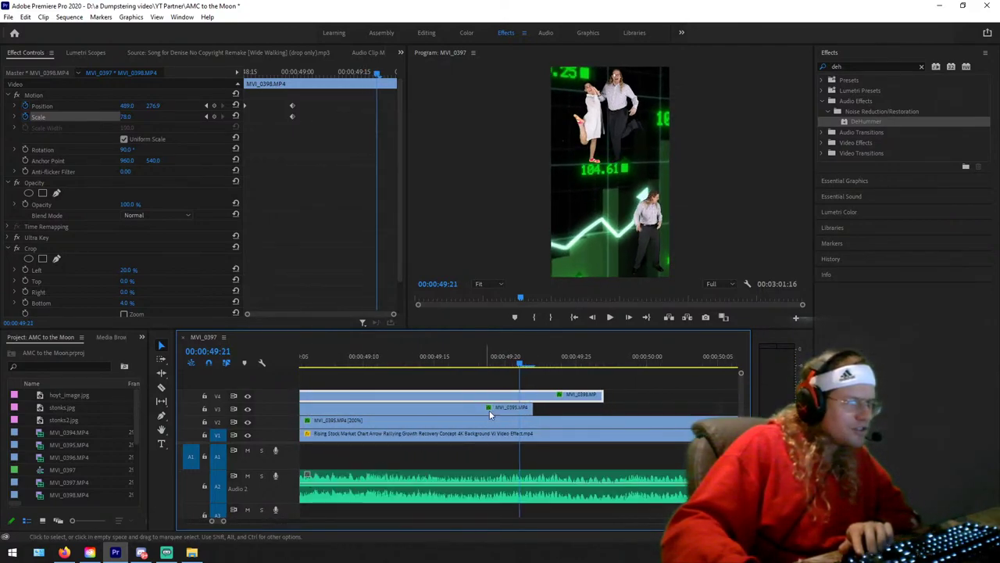
pyautogui.rightClick(528, 390)
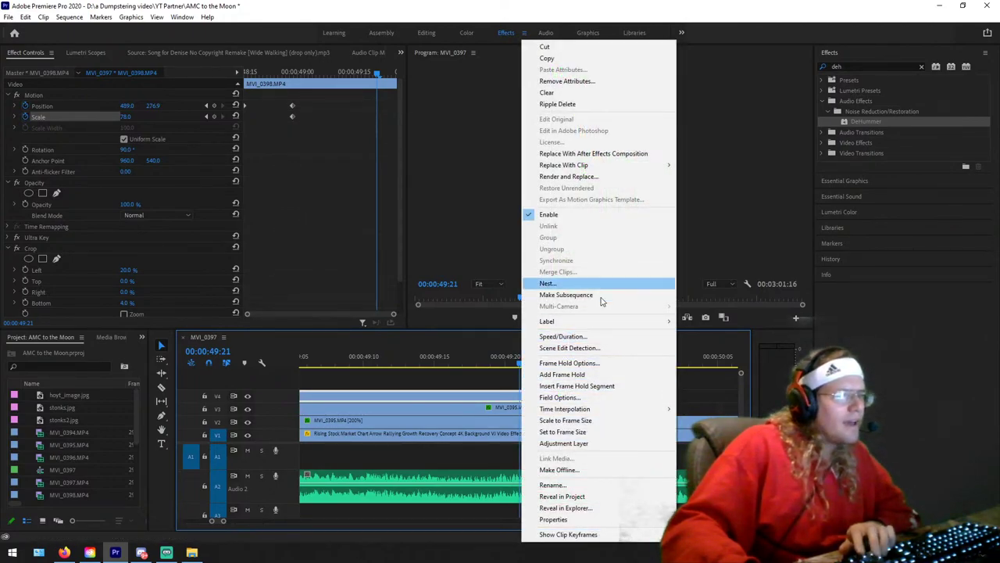
pyautogui.click(587, 378)
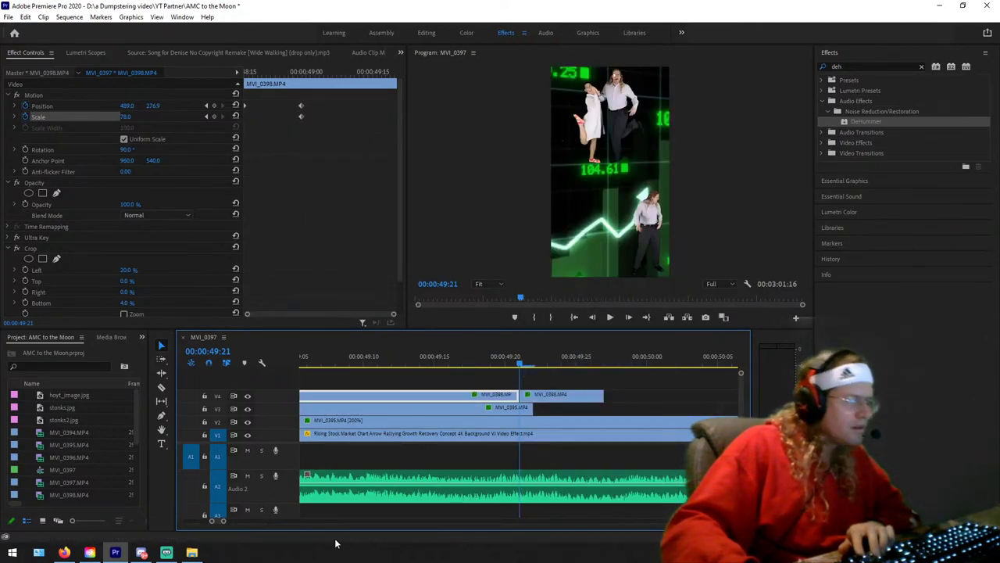
# Step: Lengthen the held frame segment to about two seconds and play it back
pyautogui.moveTo(226, 523); pyautogui.dragTo(262, 522)
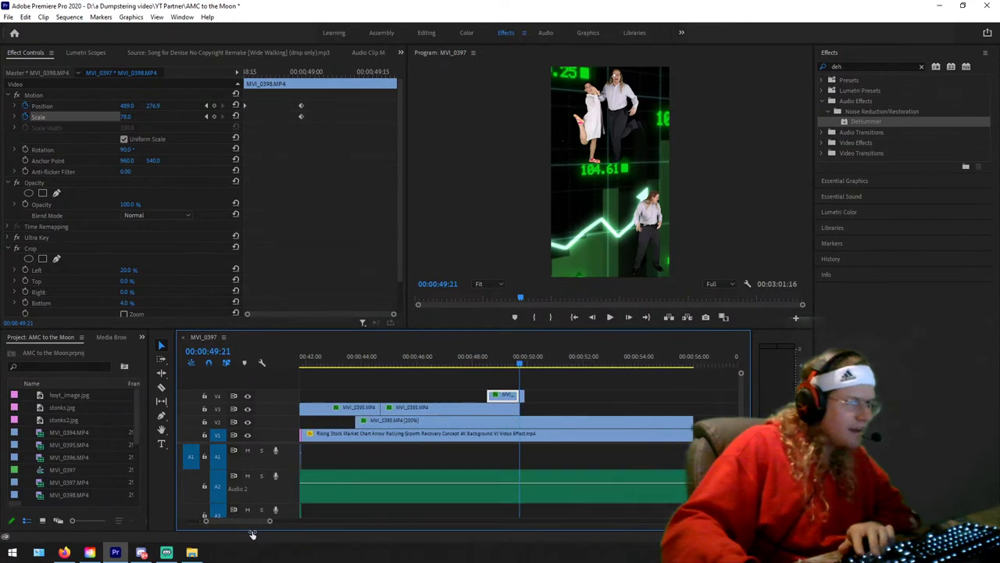
pyautogui.moveTo(524, 395); pyautogui.dragTo(598, 396)
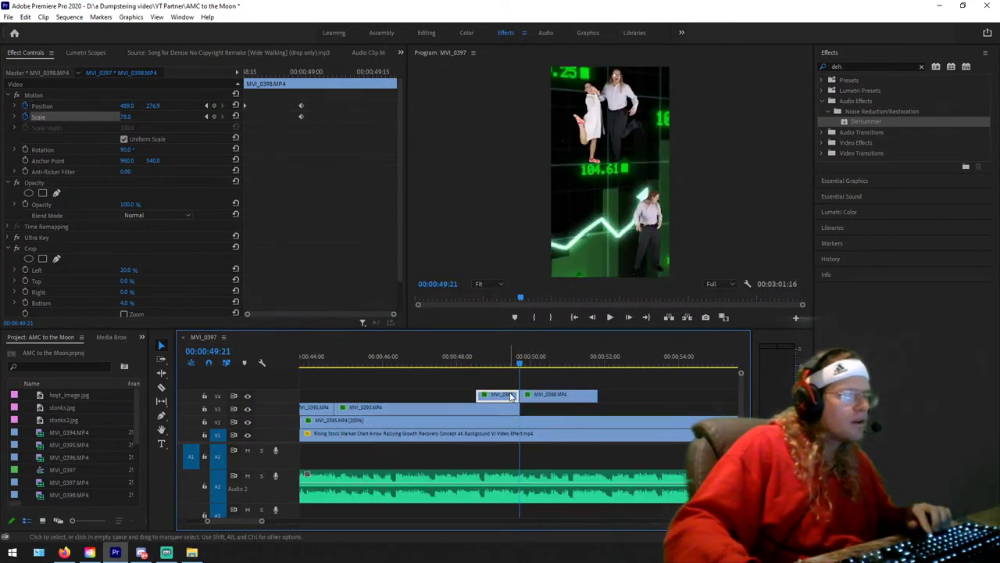
pyautogui.moveTo(513, 358); pyautogui.dragTo(480, 358)
pyautogui.press('space')
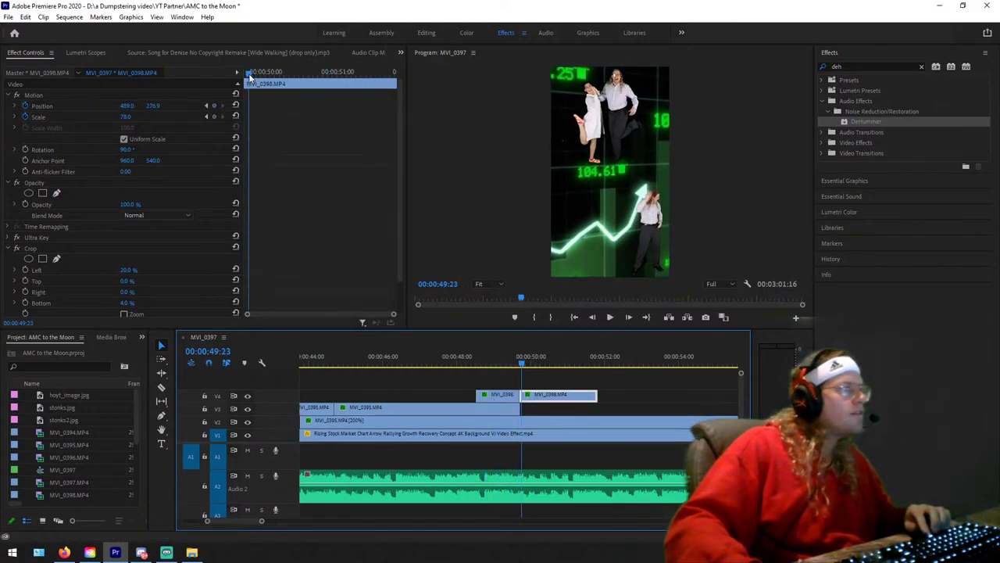
# Step: Keyframe the held frame's Scale up to 136, lower it, then shrink it to about 107
pyautogui.press('Left')
pyautogui.press('Left')
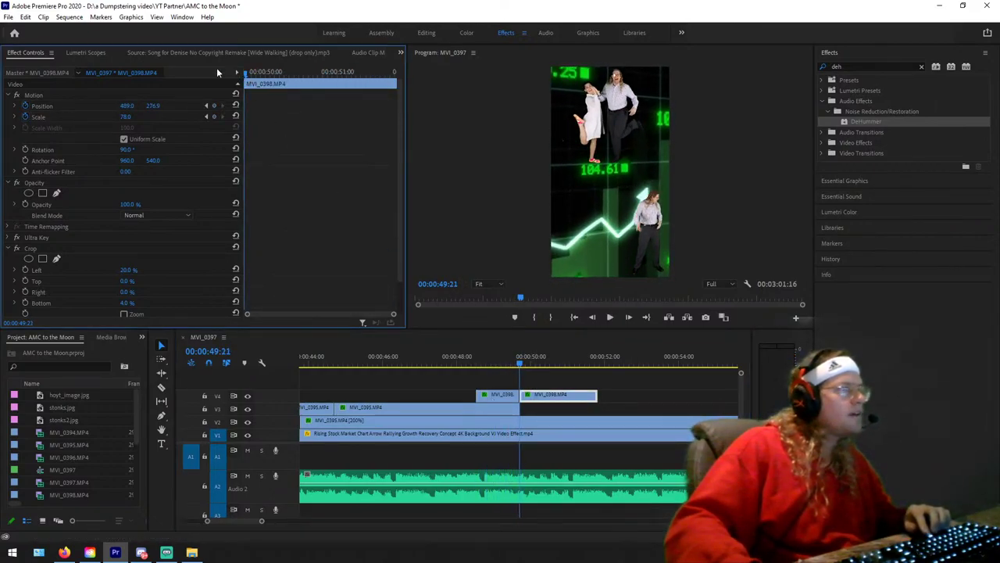
pyautogui.click(184, 113)
pyautogui.press('space')
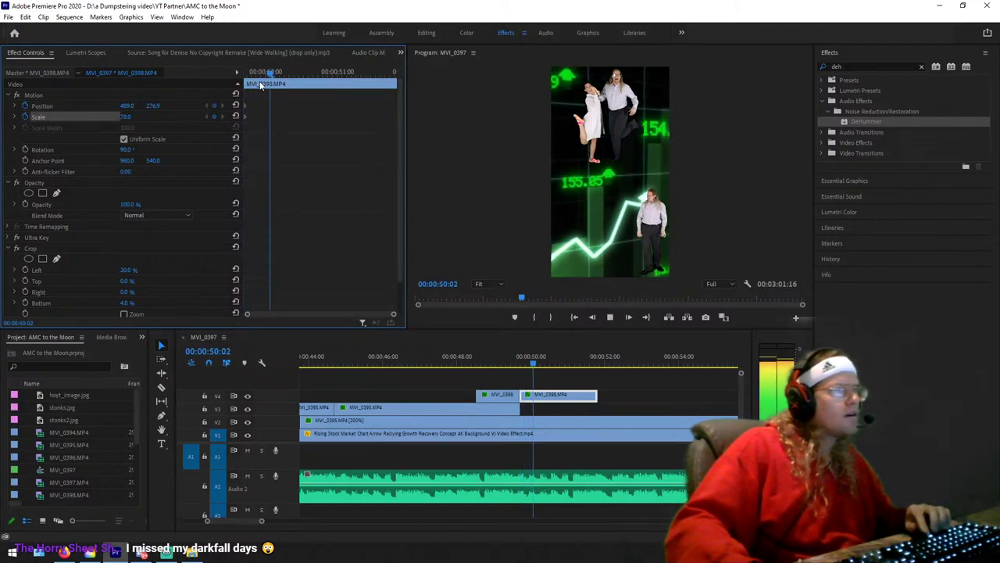
pyautogui.press('space')
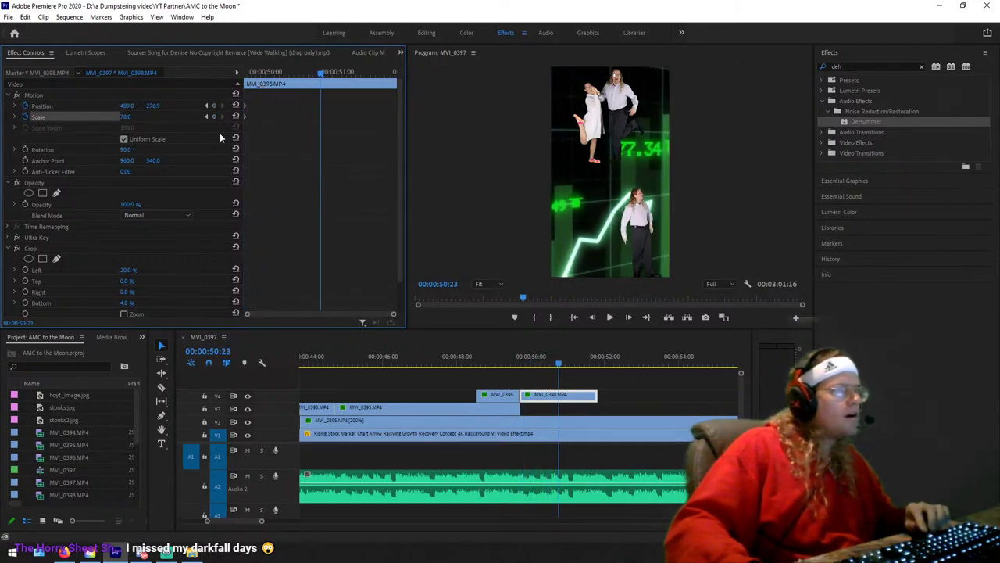
pyautogui.moveTo(128, 119)
pyautogui.mouseDown()
pyautogui.moveTo(156, 118)
pyautogui.moveTo(140, 119)
pyautogui.mouseUp()
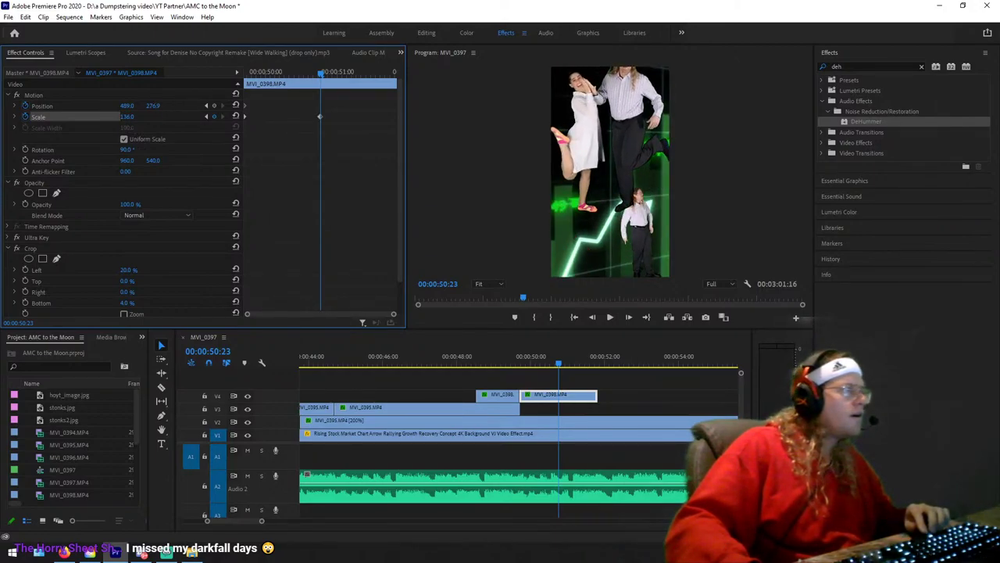
pyautogui.moveTo(622, 75); pyautogui.dragTo(623, 84)
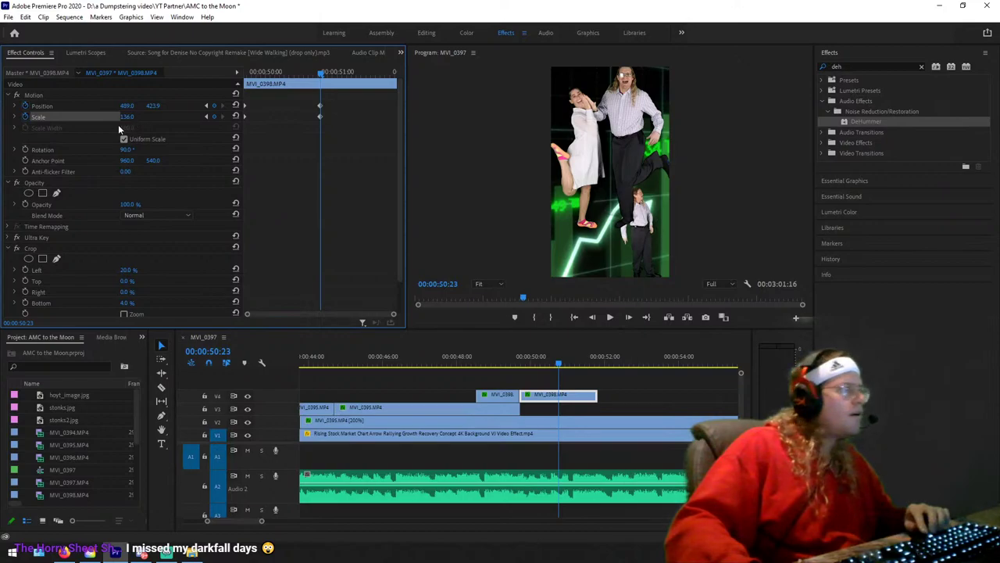
pyautogui.moveTo(126, 117)
pyautogui.mouseDown()
pyautogui.moveTo(106, 117)
pyautogui.moveTo(297, 119)
pyautogui.moveTo(117, 116)
pyautogui.moveTo(157, 105)
pyautogui.moveTo(111, 107)
pyautogui.mouseUp()
# Step: Push the zoom's peak Scale to 1285, centring the presenter's mouth
pyautogui.press('Up')
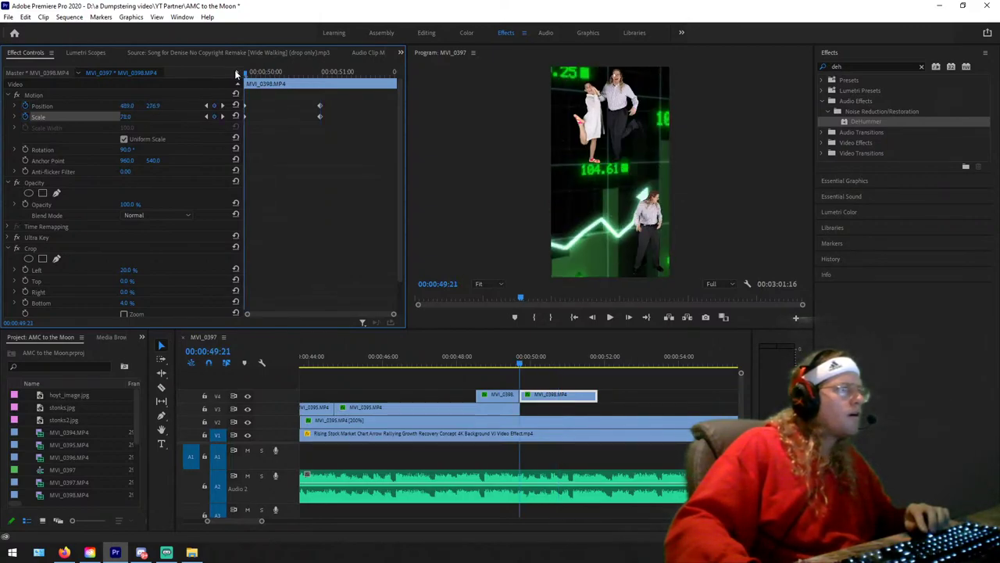
pyautogui.press('space')
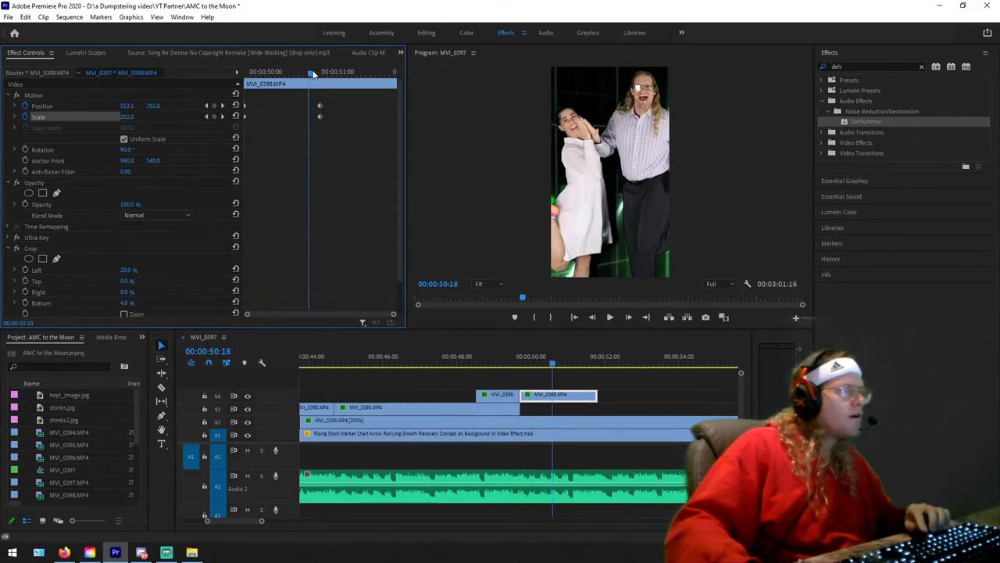
pyautogui.click(338, 143)
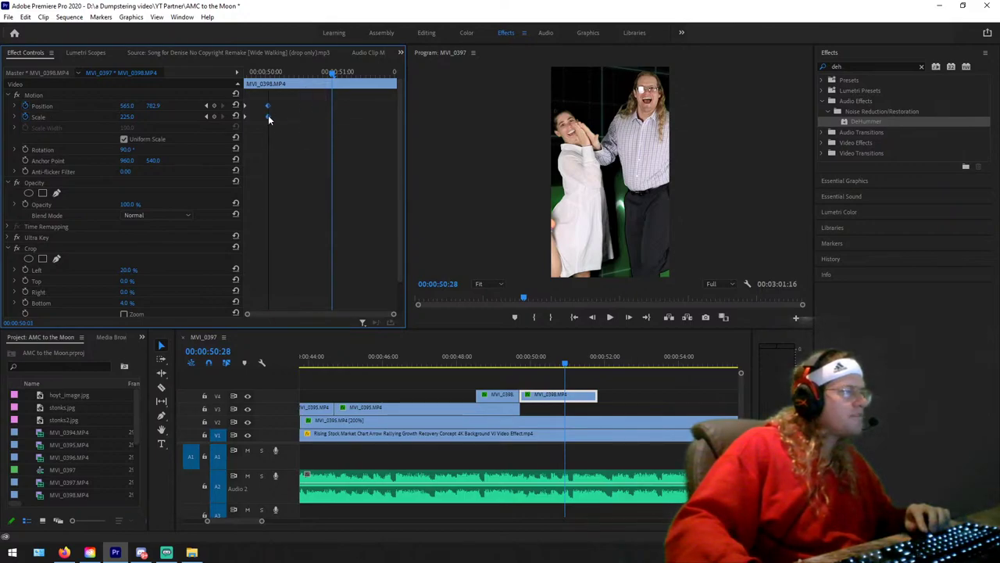
pyautogui.moveTo(270, 72); pyautogui.dragTo(297, 79)
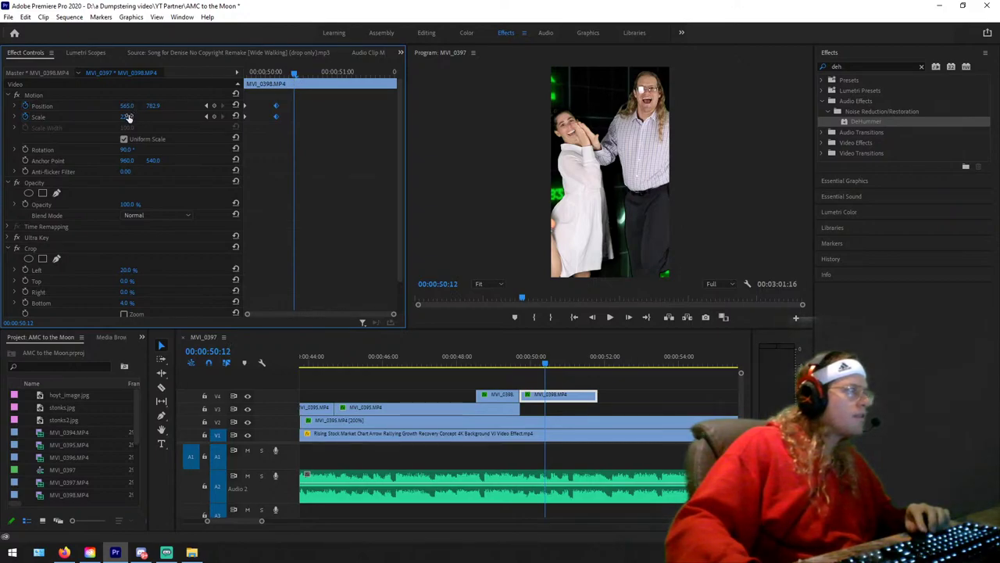
pyautogui.moveTo(127, 117); pyautogui.dragTo(86, 106)
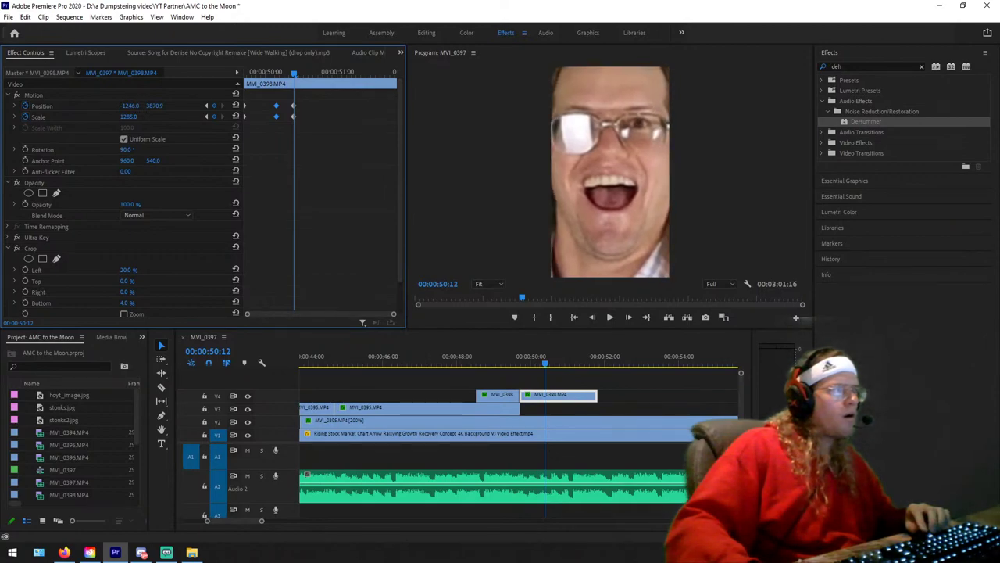
pyautogui.moveTo(158, 106); pyautogui.dragTo(168, 106)
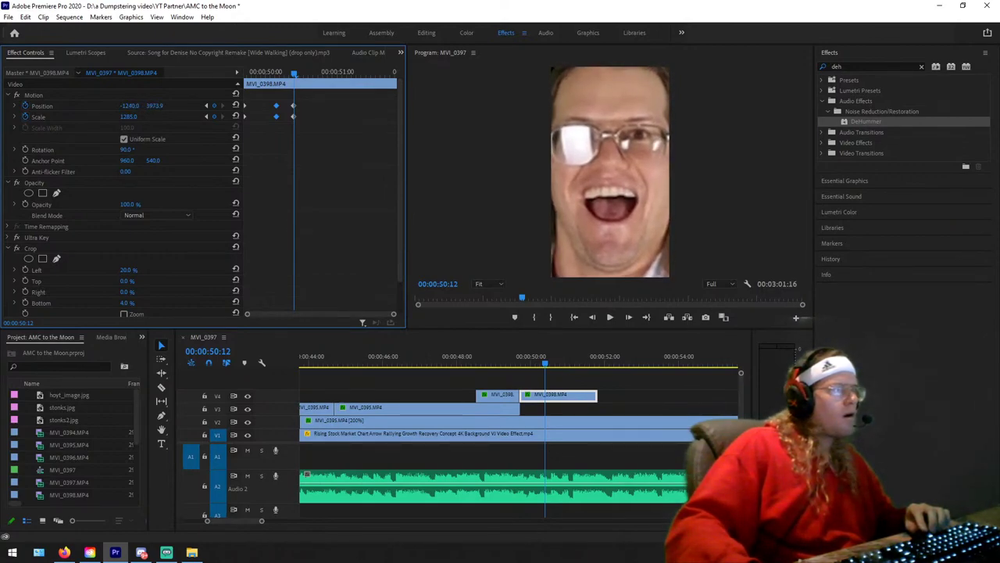
# Step: Cut the V4 presenter clip at 50:16 and delete the piece after it
pyautogui.moveTo(294, 74); pyautogui.dragTo(304, 76)
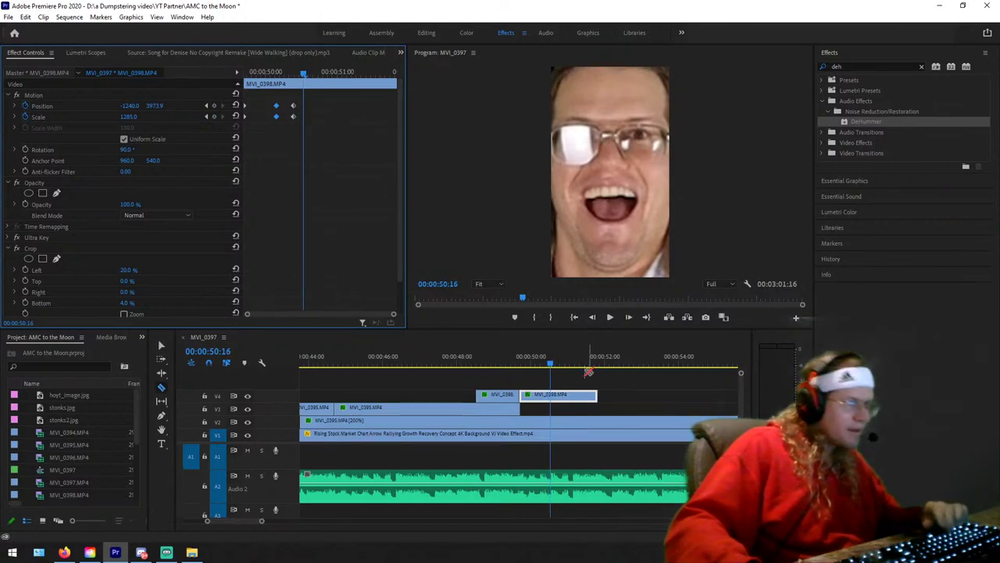
pyautogui.hotkey('ctrl', 'k')
pyautogui.click(575, 396)
pyautogui.press('Delete')
# Step: Play the sequence back from earlier to review the face zoom, then scrub to 44:14
pyautogui.scroll(2, 480, 364)
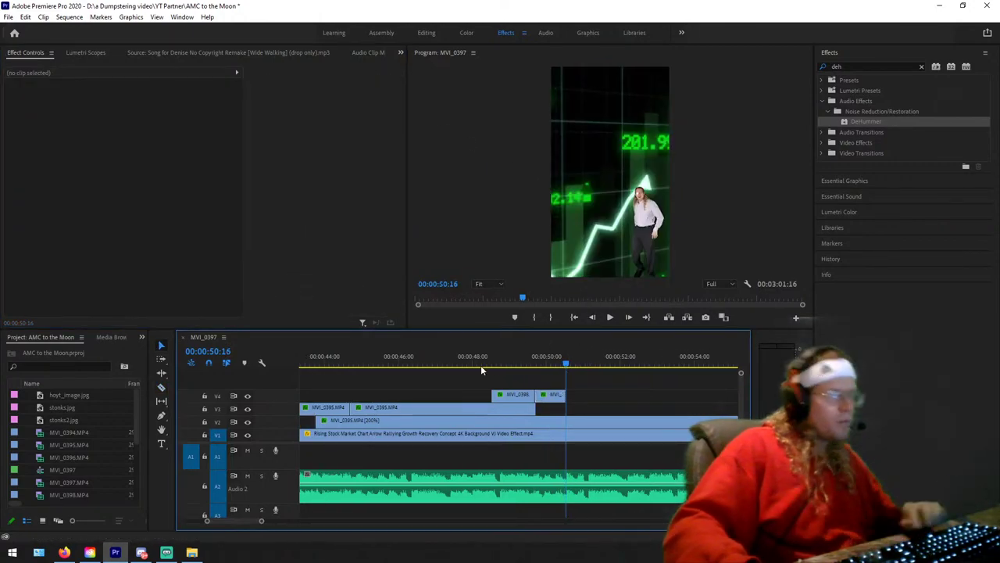
pyautogui.click(309, 365)
pyautogui.press('space')
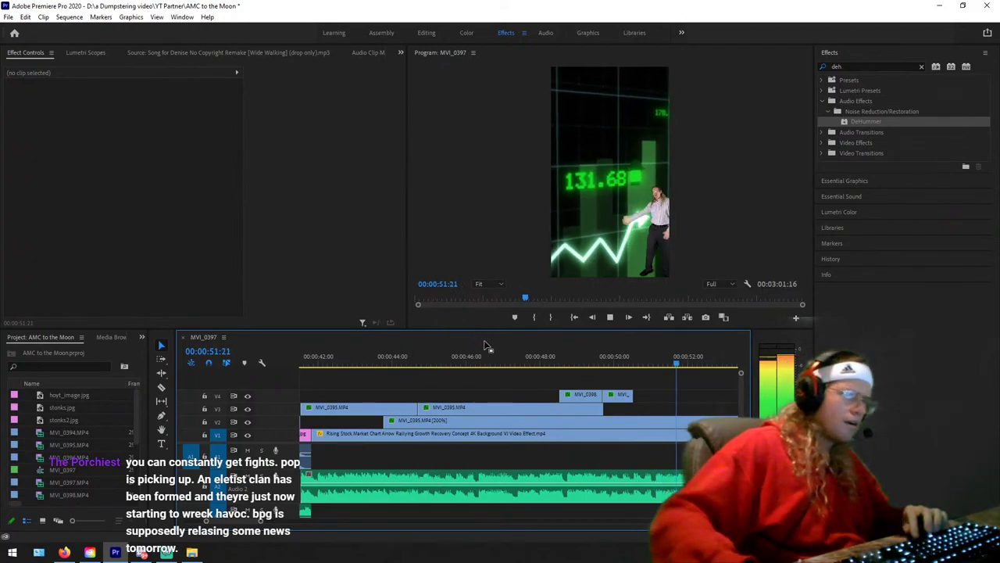
pyautogui.press('space')
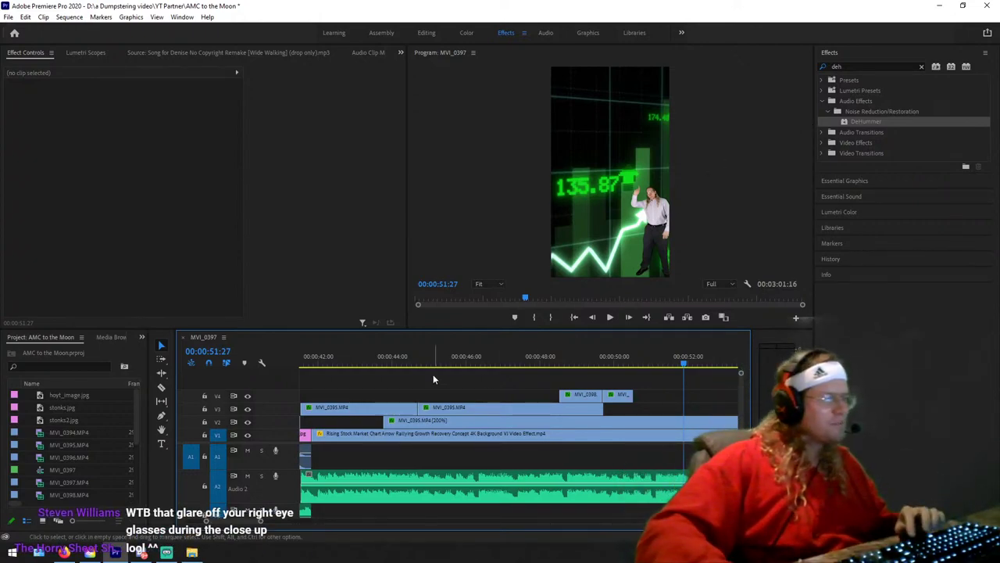
pyautogui.scroll(2, 434, 379)
pyautogui.moveTo(372, 364); pyautogui.dragTo(687, 362)
# Step: Select the short face-zoom clip, park on its wide 50:05 frame, and scroll its Effect Controls
pyautogui.click(677, 397)
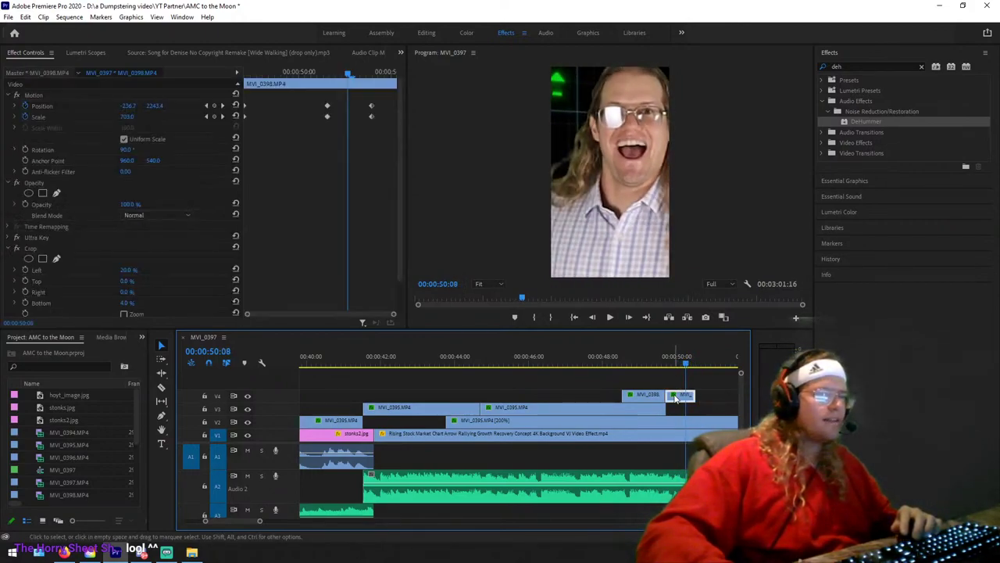
pyautogui.click(333, 74)
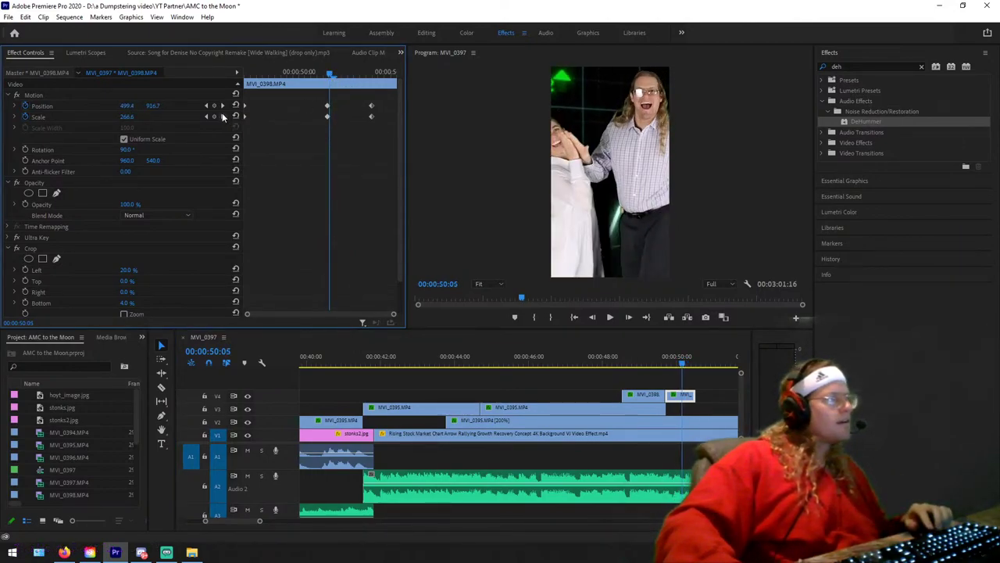
pyautogui.press('Left')
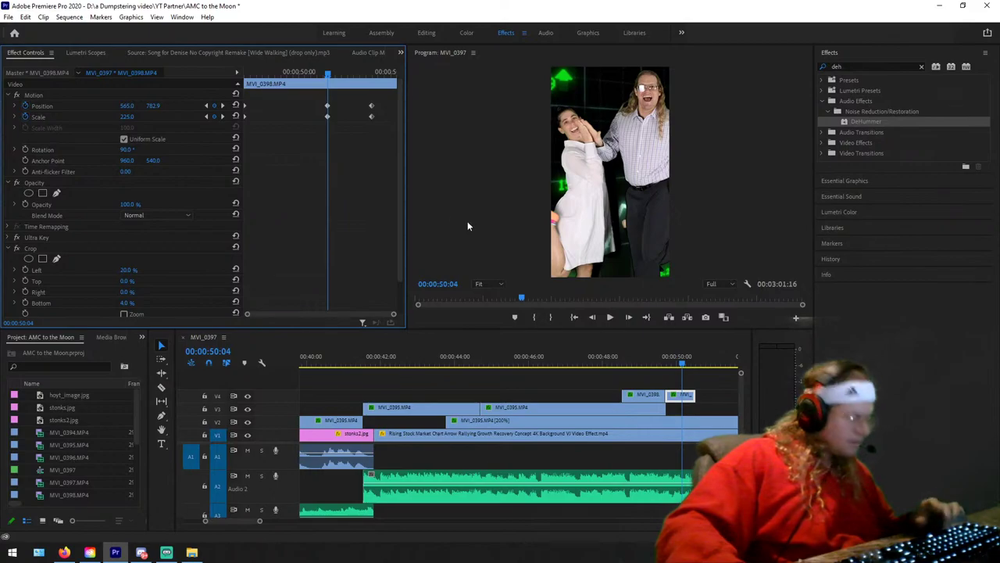
pyautogui.click(690, 396)
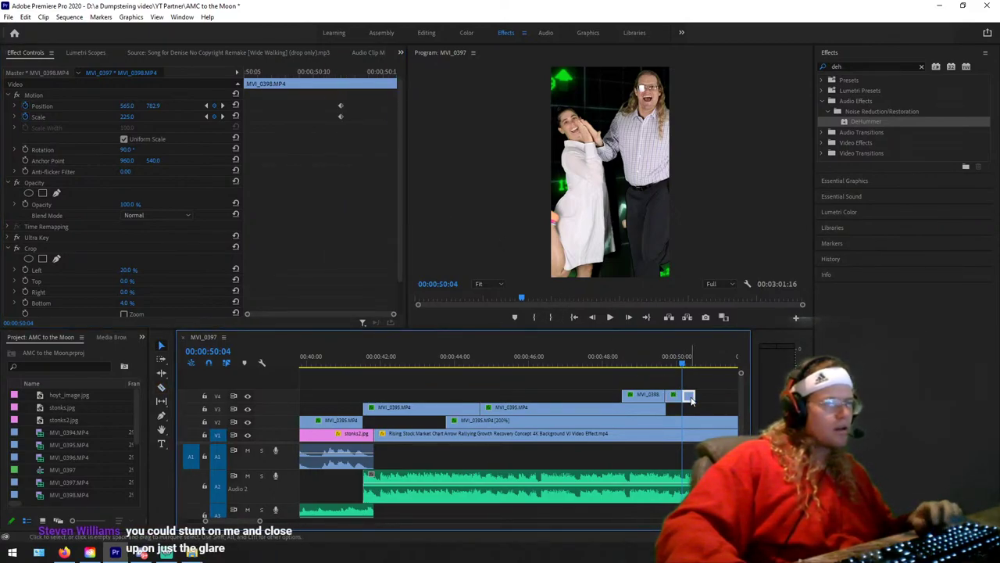
pyautogui.click(687, 364)
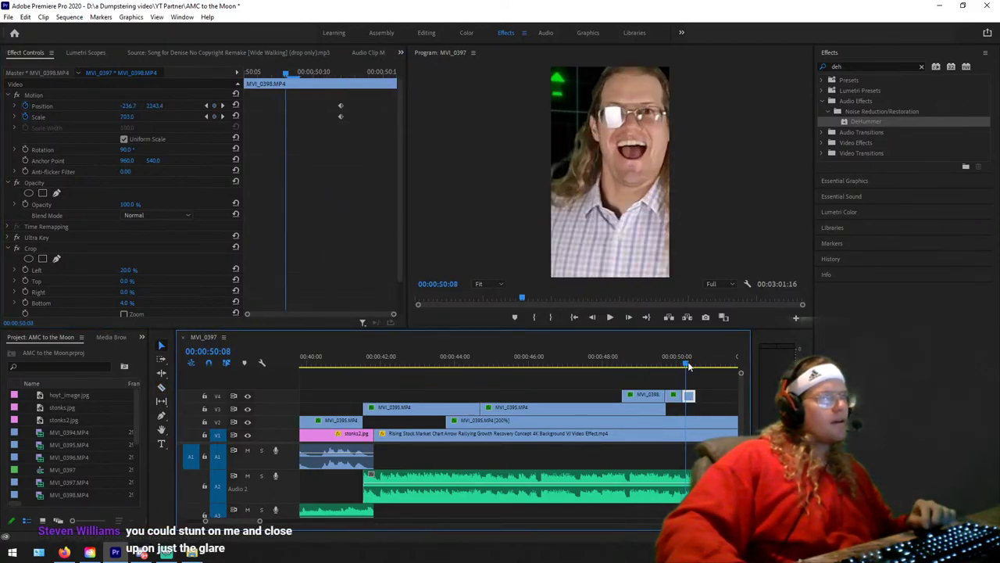
pyautogui.click(684, 365)
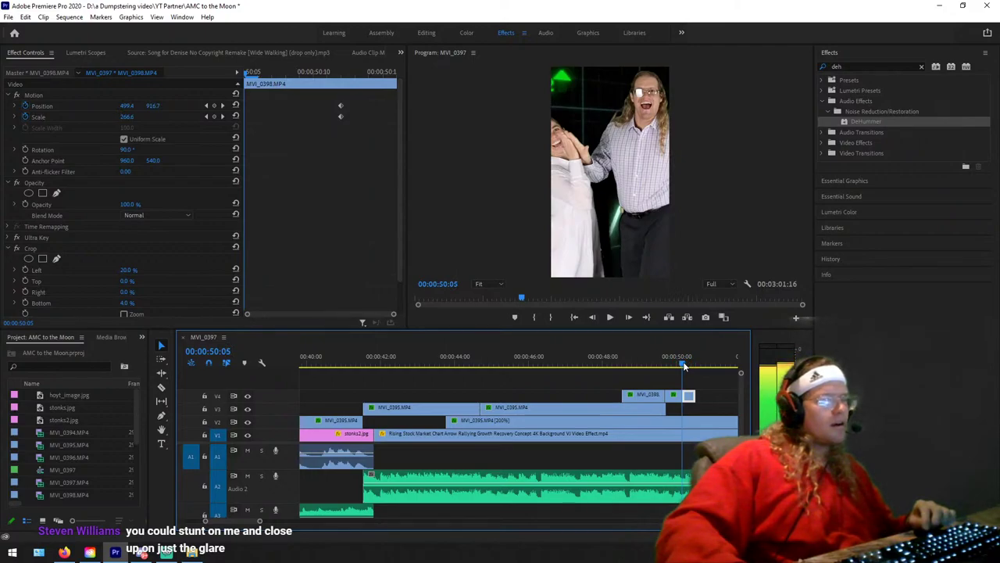
pyautogui.click(246, 69)
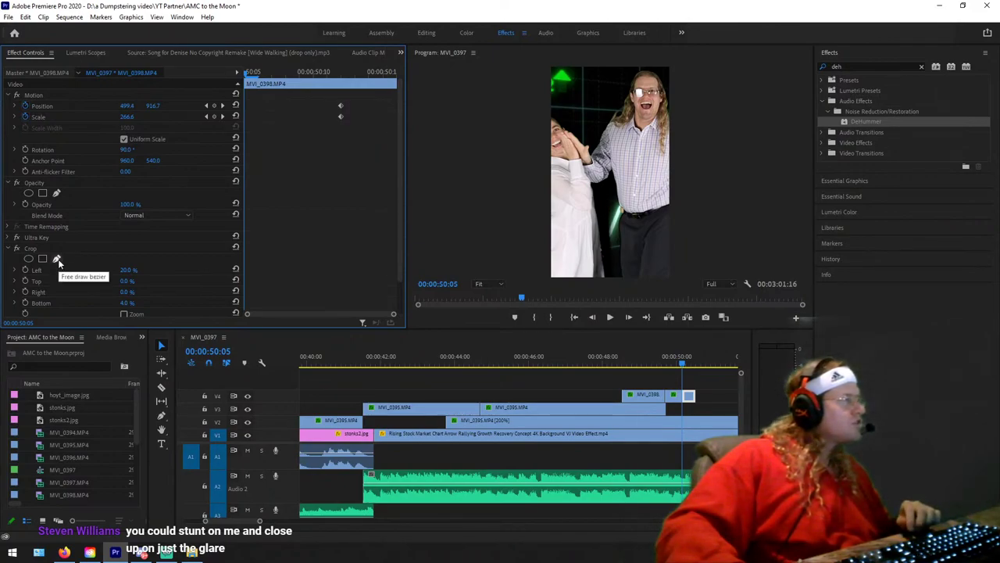
pyautogui.moveTo(397, 178); pyautogui.dragTo(396, 228)
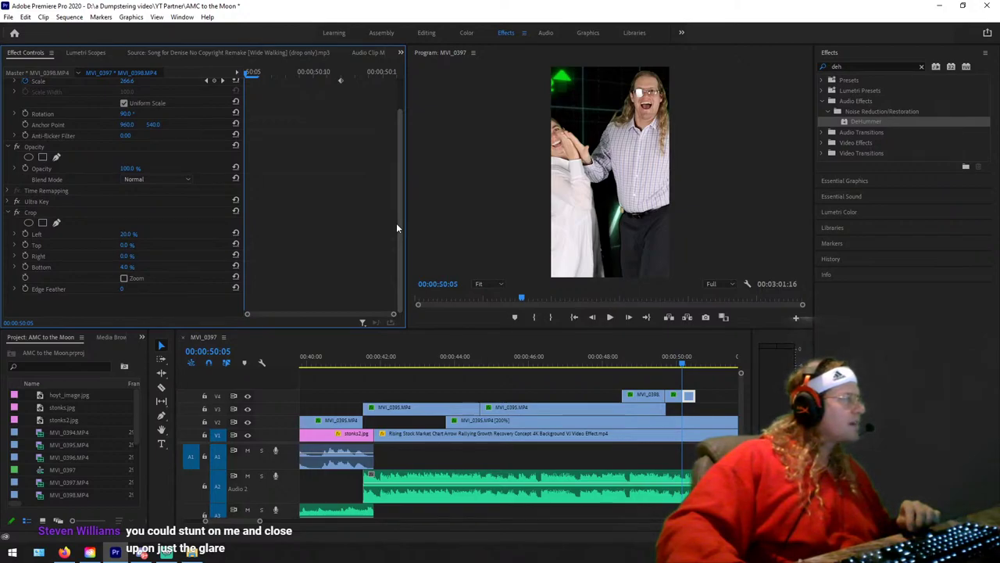
# Step: Draw a freehand opacity mask around the mouth, invert it, and remove its feather
pyautogui.click(57, 158)
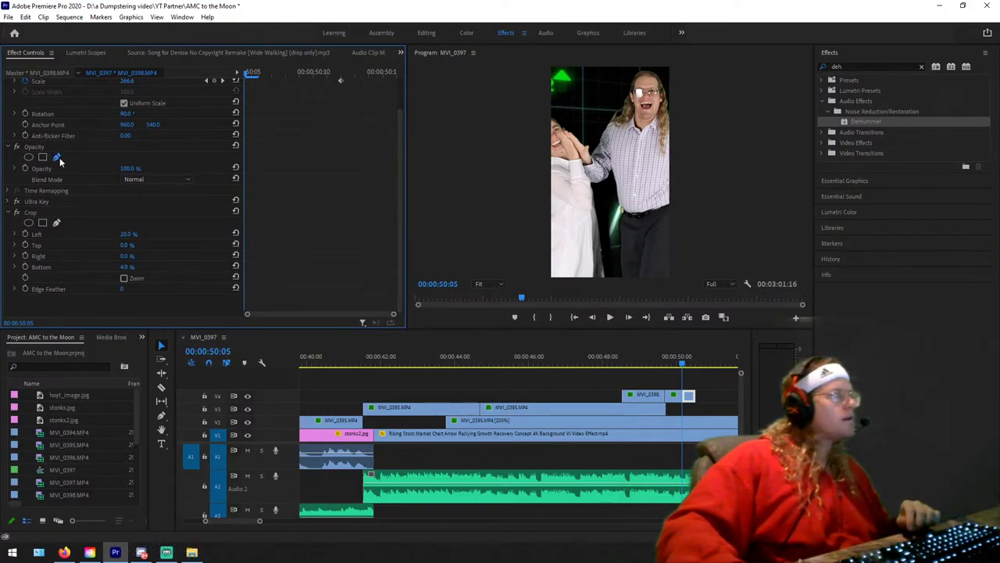
pyautogui.click(625, 142)
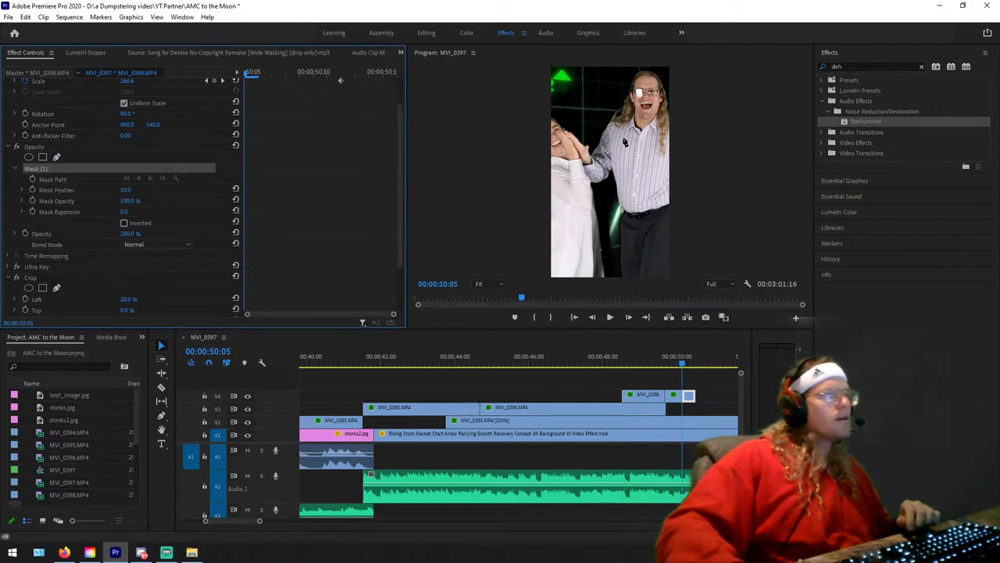
pyautogui.click(646, 105)
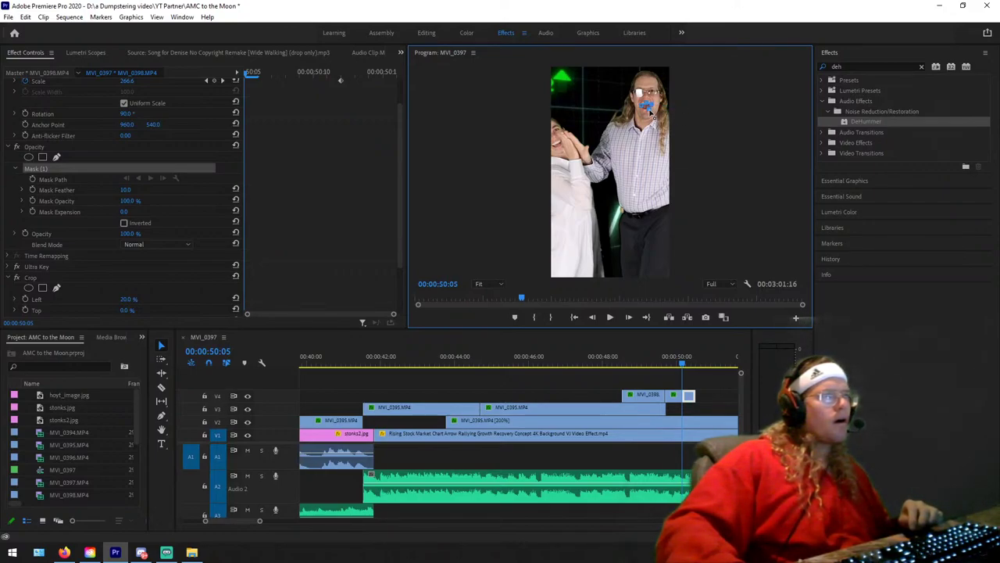
pyautogui.moveTo(650, 111)
pyautogui.mouseDown()
pyautogui.moveTo(727, 123)
pyautogui.moveTo(651, 114)
pyautogui.mouseUp()
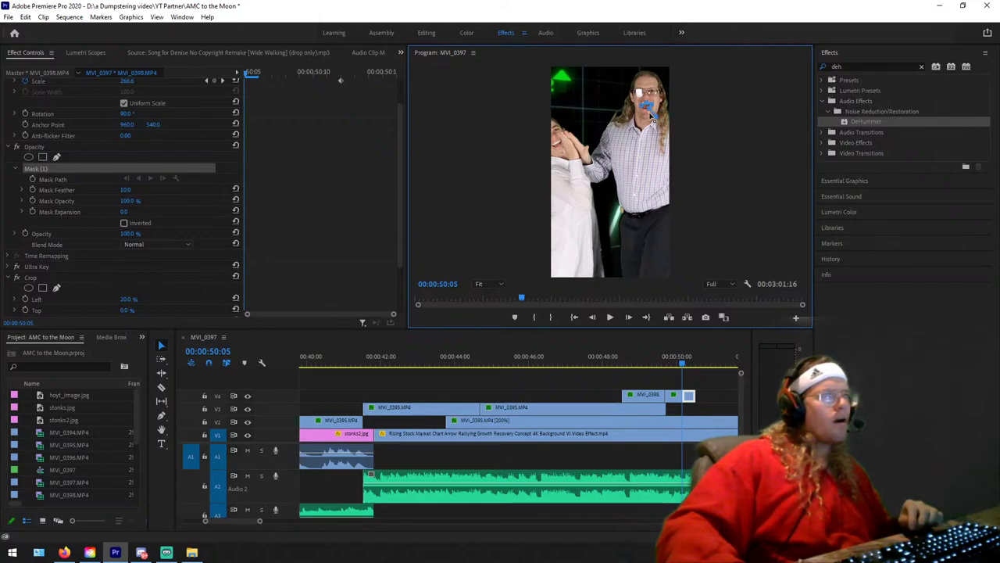
pyautogui.click(641, 108)
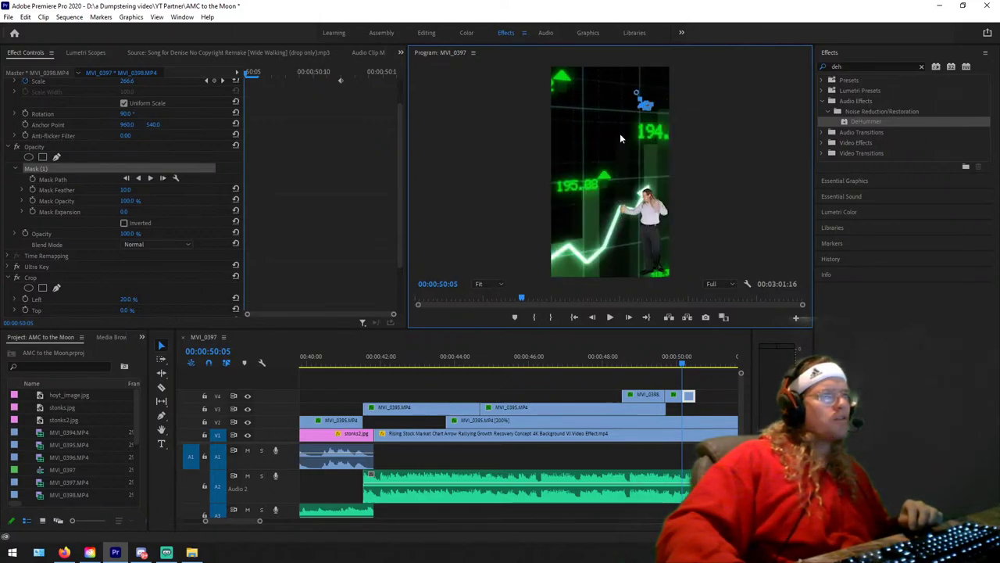
pyautogui.click(124, 222)
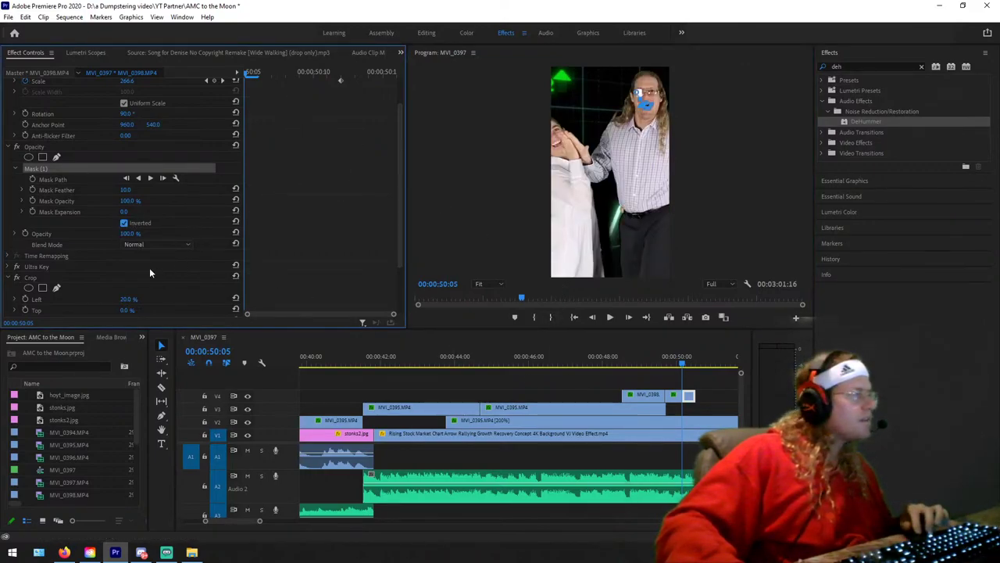
pyautogui.click(124, 255)
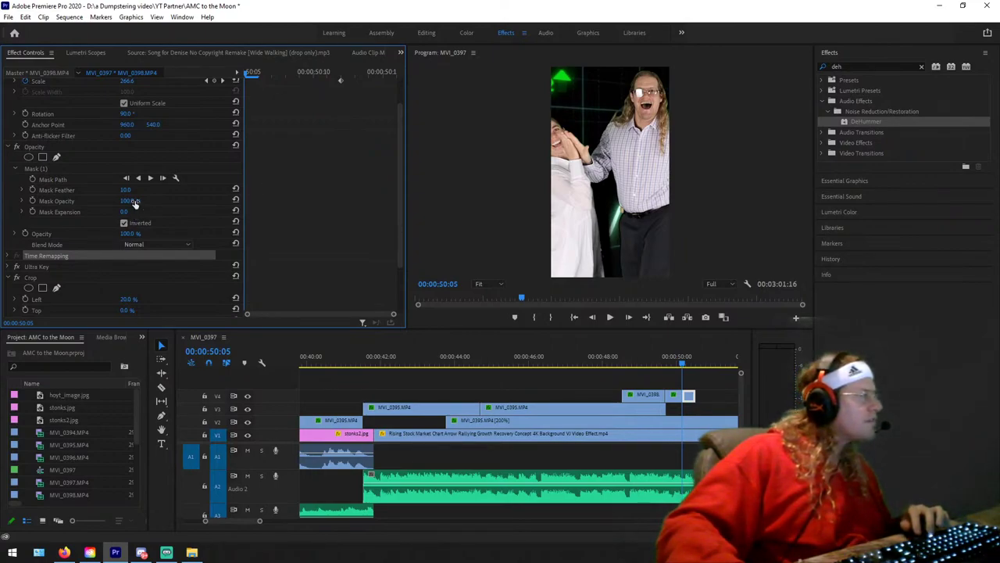
pyautogui.moveTo(125, 190); pyautogui.dragTo(109, 190)
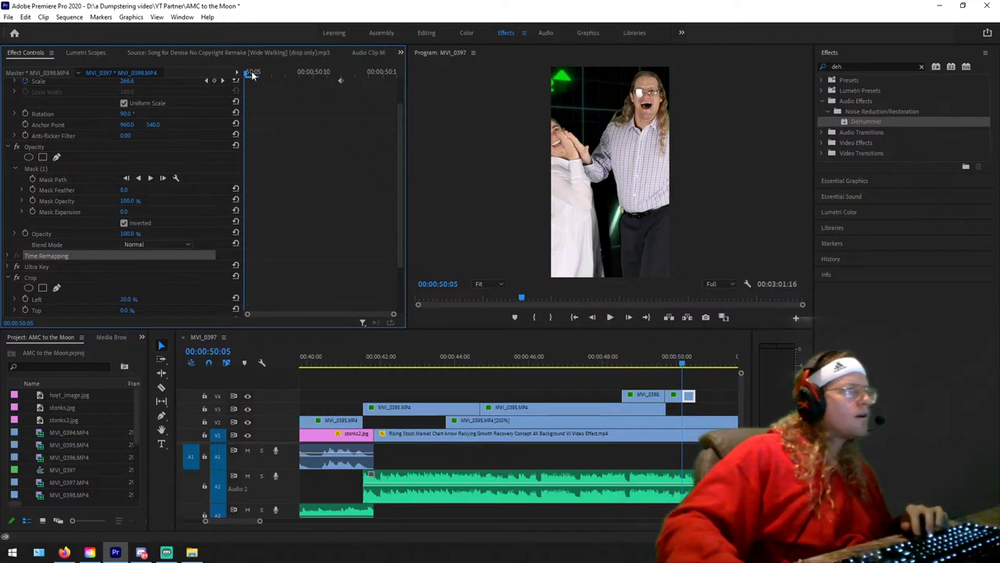
# Step: Refit the mask points to the open mouth on the zoomed frame and tighten its feather
pyautogui.moveTo(251, 74); pyautogui.dragTo(341, 75)
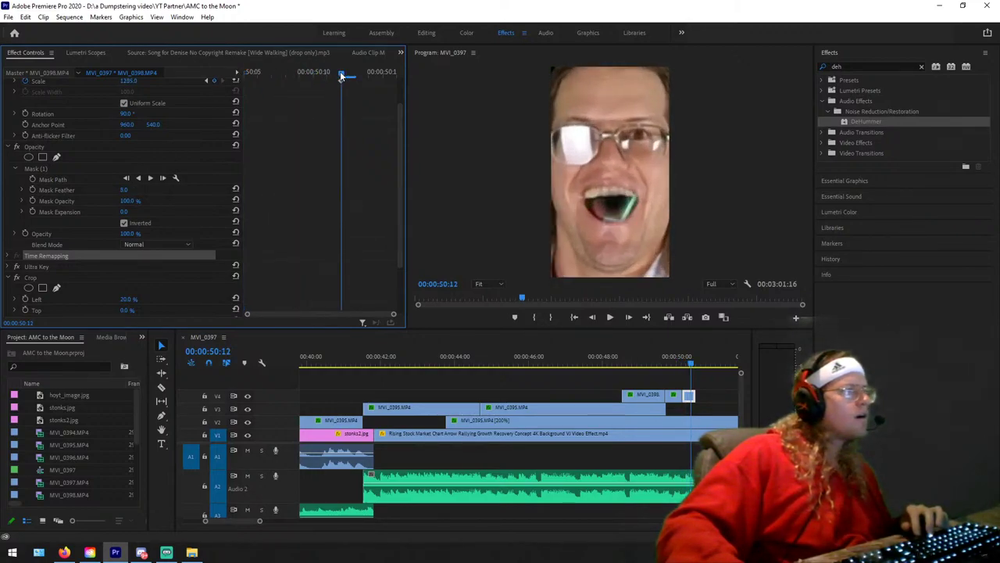
pyautogui.click(55, 164)
pyautogui.moveTo(603, 222); pyautogui.dragTo(573, 201)
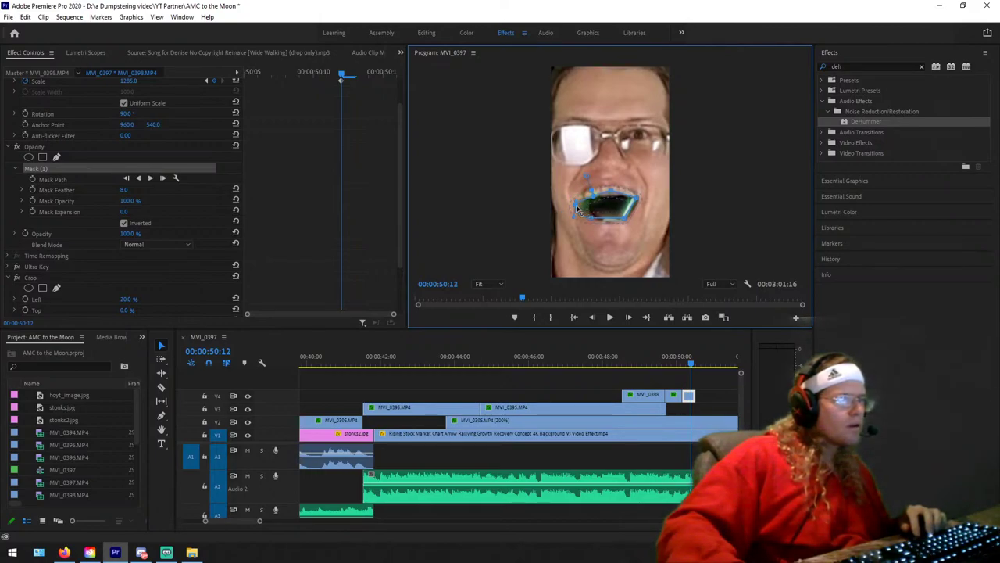
pyautogui.moveTo(586, 209); pyautogui.dragTo(588, 206)
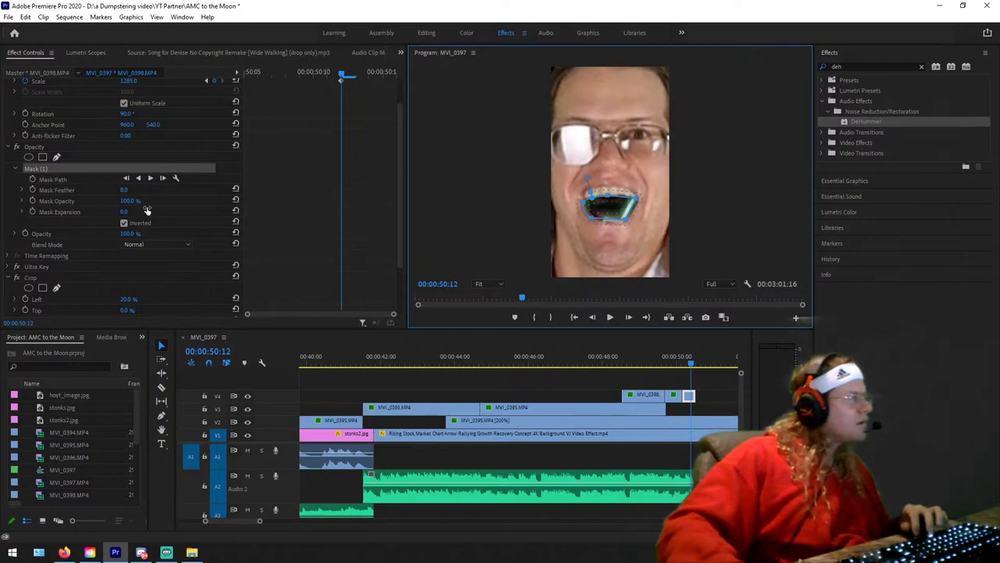
pyautogui.moveTo(125, 189); pyautogui.dragTo(101, 190)
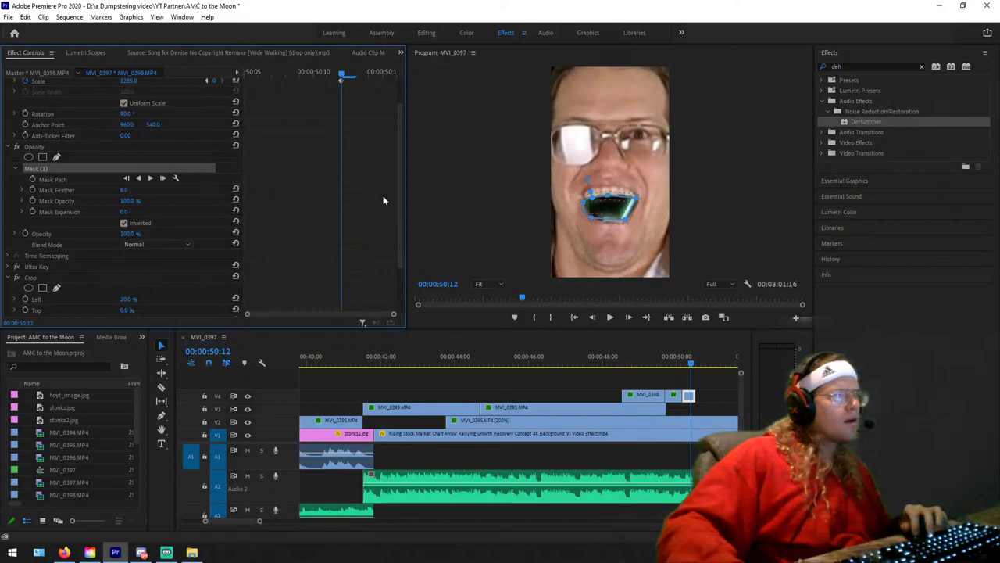
pyautogui.click(682, 365)
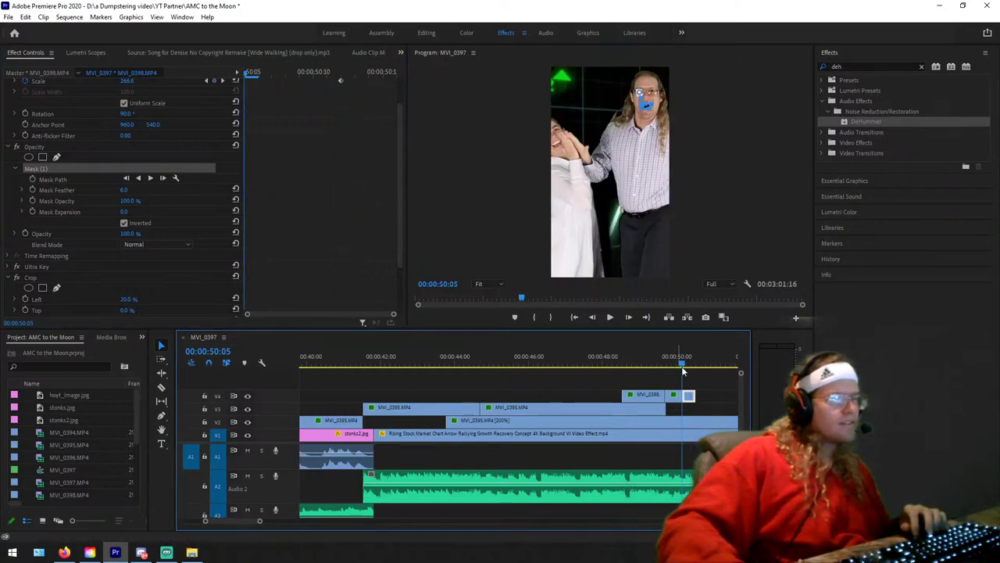
# Step: Lengthen the small V4 face clip and hide the mask outline in the preview
pyautogui.moveTo(700, 395); pyautogui.dragTo(715, 395)
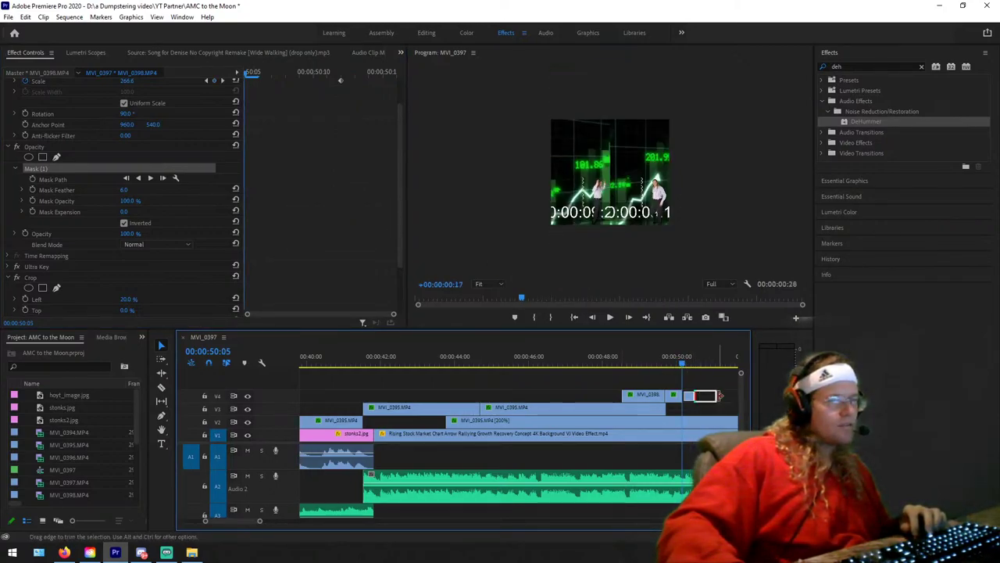
pyautogui.moveTo(675, 357); pyautogui.dragTo(700, 356)
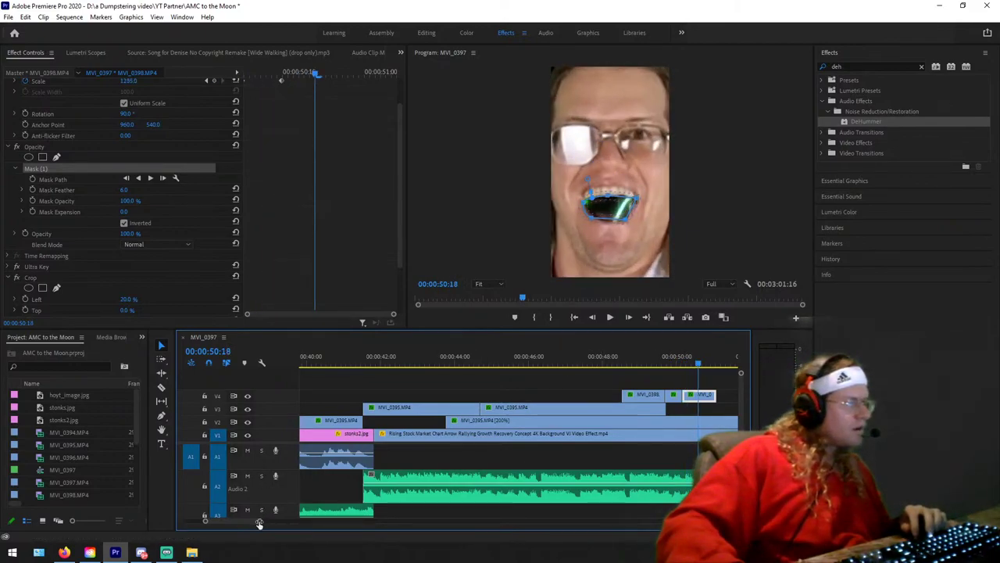
pyautogui.moveTo(259, 524); pyautogui.dragTo(296, 522)
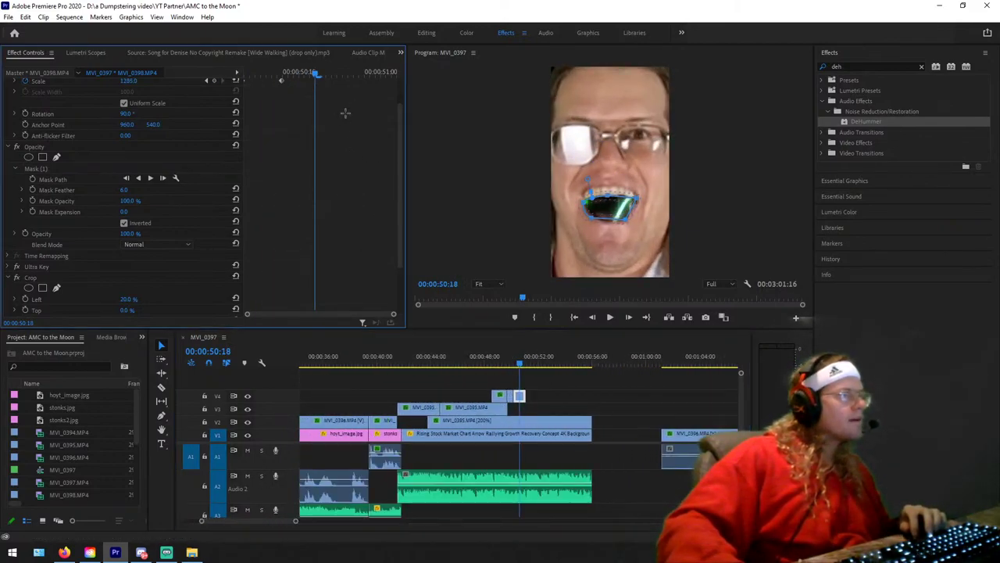
pyautogui.click(214, 209)
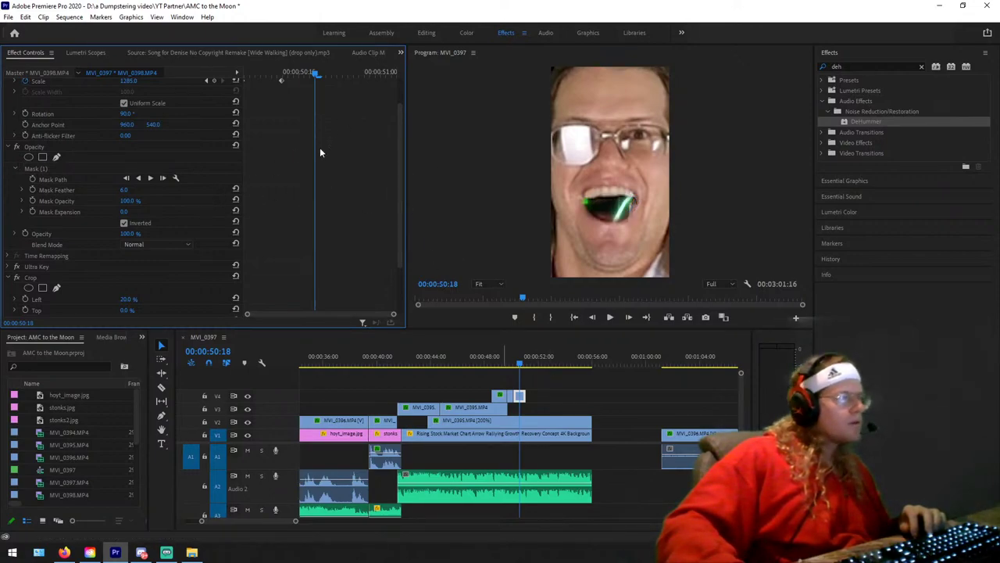
pyautogui.scroll(2, 391, 156)
# Step: Set Position and Scale keyframes at 50:15 and start enlarging the face by 50:21
pyautogui.moveTo(305, 67)
pyautogui.mouseDown()
pyautogui.moveTo(282, 69)
pyautogui.moveTo(300, 70)
pyautogui.mouseUp()
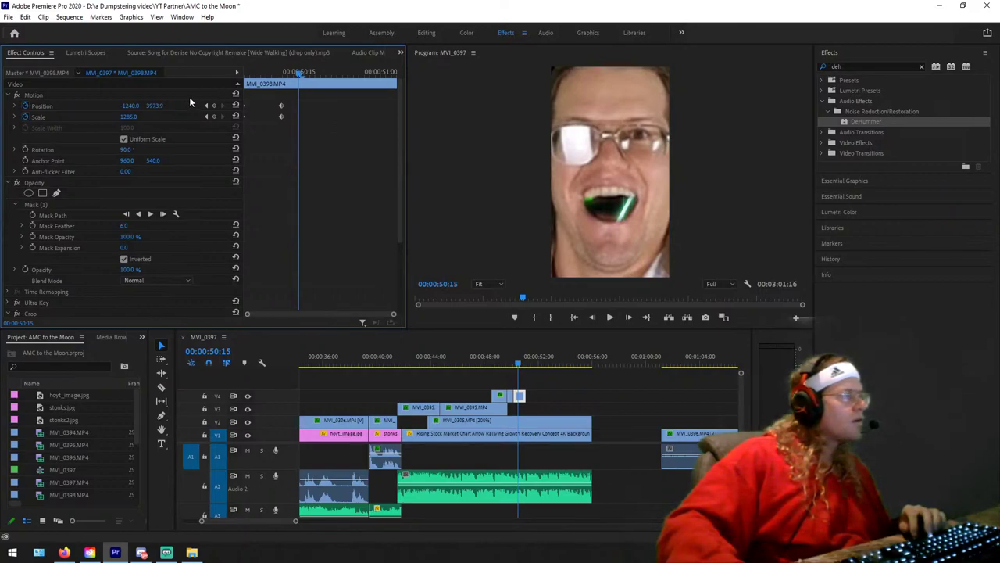
pyautogui.click(214, 106)
pyautogui.click(215, 116)
pyautogui.moveTo(299, 75); pyautogui.dragTo(333, 76)
pyautogui.moveTo(128, 117); pyautogui.dragTo(156, 106)
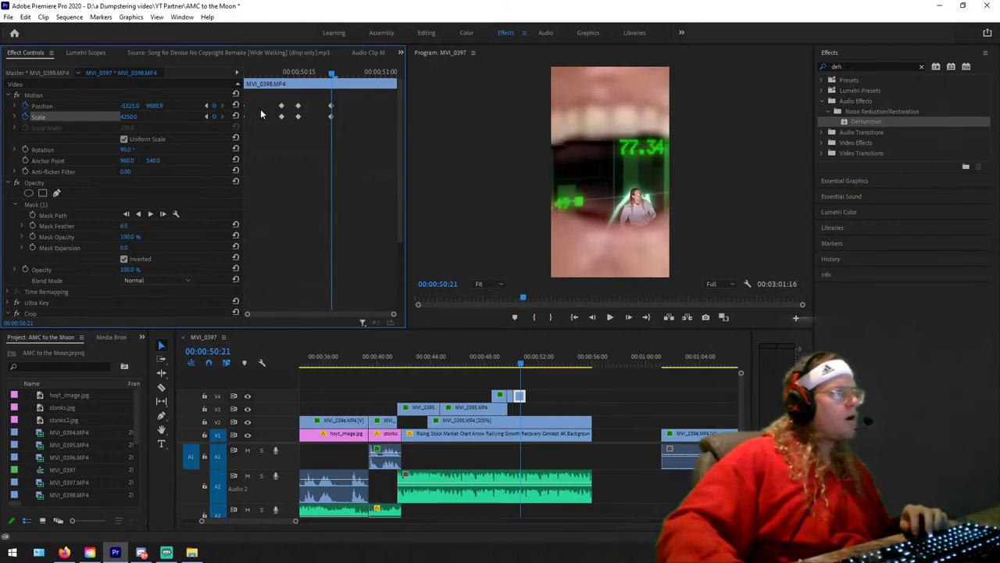
# Step: Scale the face up to about 5253, centre the mouth, and move the final keyframes to 50:25
pyautogui.moveTo(332, 78); pyautogui.dragTo(376, 75)
pyautogui.moveTo(134, 116); pyautogui.dragTo(219, 116)
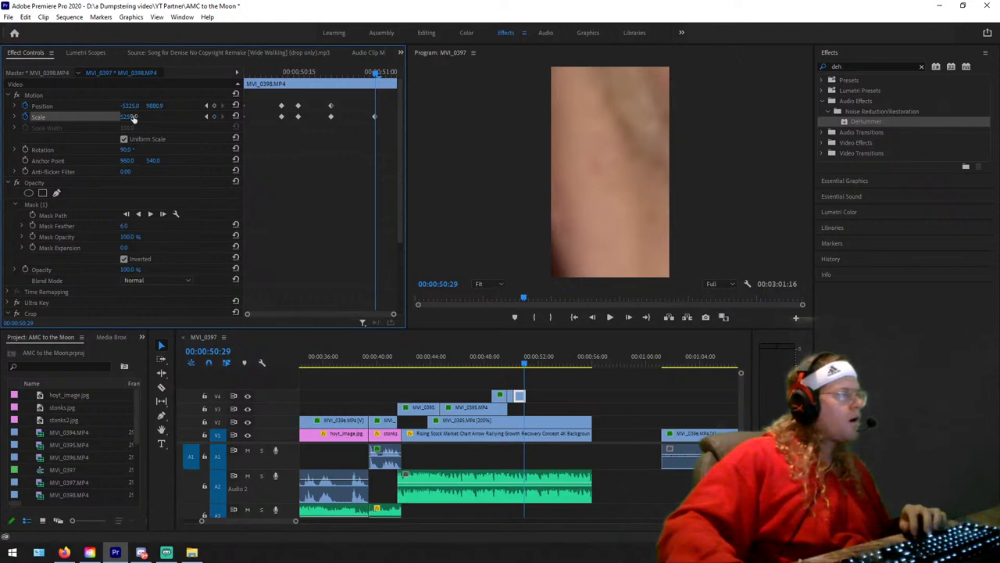
pyautogui.moveTo(151, 106); pyautogui.dragTo(103, 106)
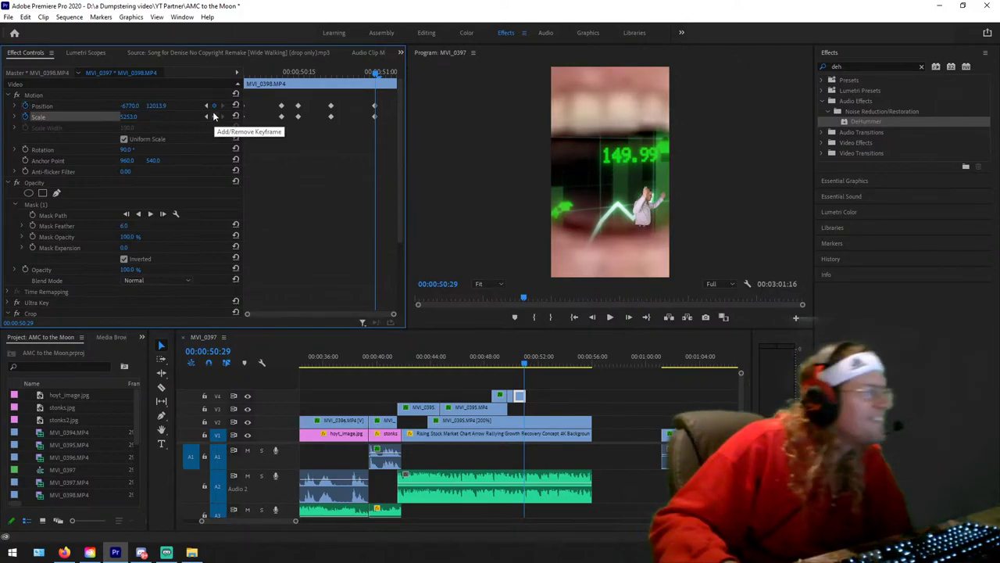
pyautogui.moveTo(153, 105); pyautogui.dragTo(147, 105)
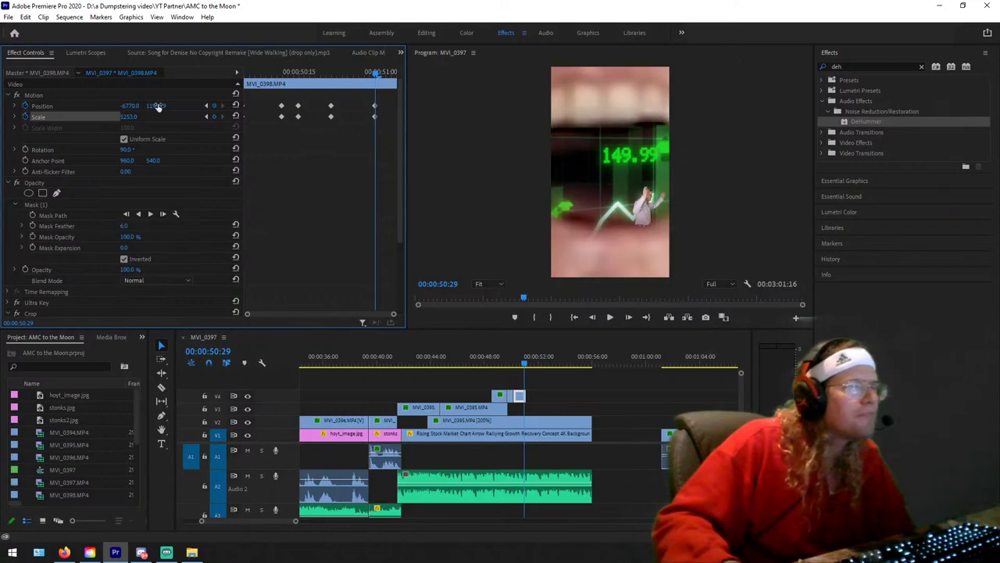
pyautogui.moveTo(358, 71); pyautogui.dragTo(354, 72)
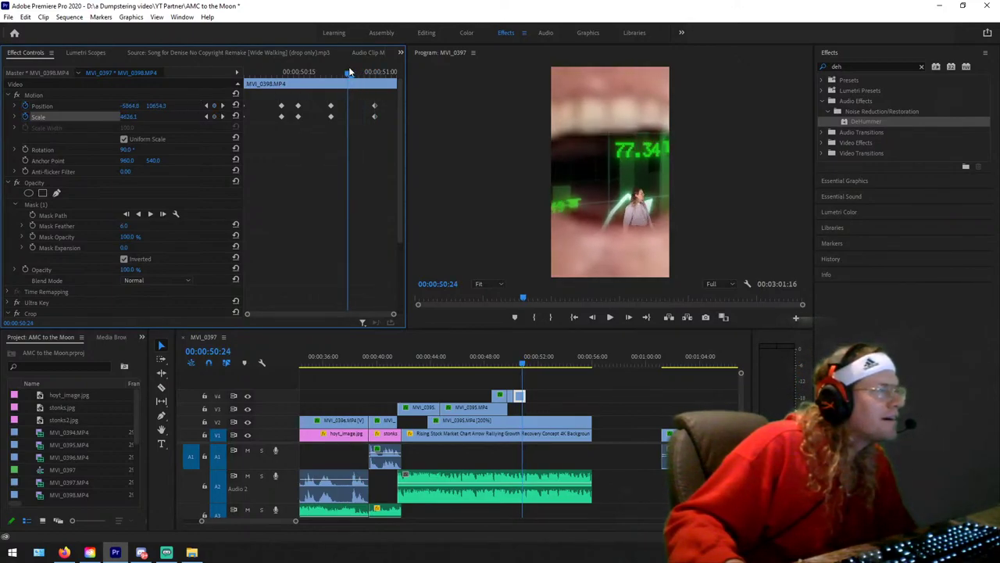
pyautogui.moveTo(375, 115); pyautogui.dragTo(353, 116)
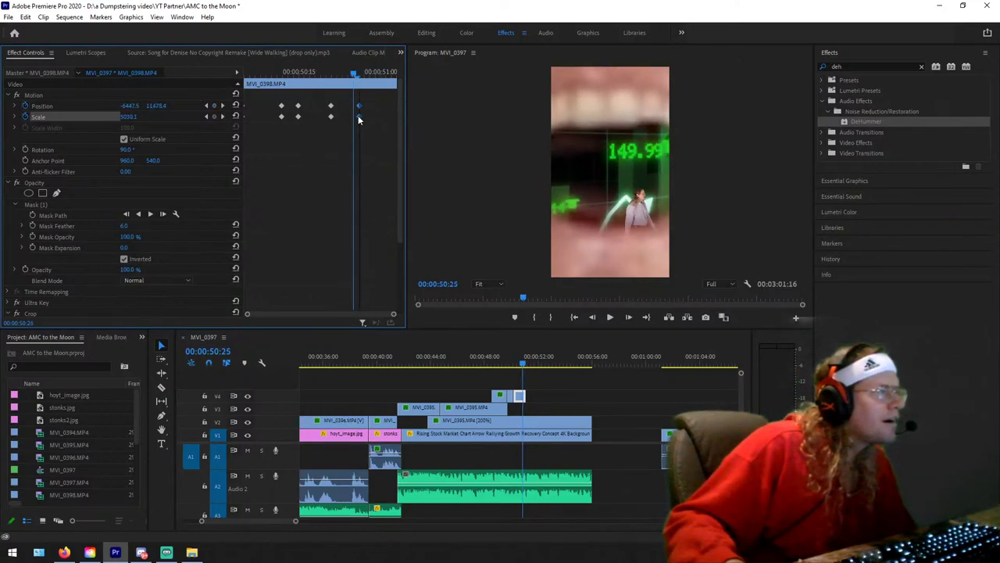
# Step: Razor the V4 face clip at 50:25 and delete the leftover piece
pyautogui.press('c')
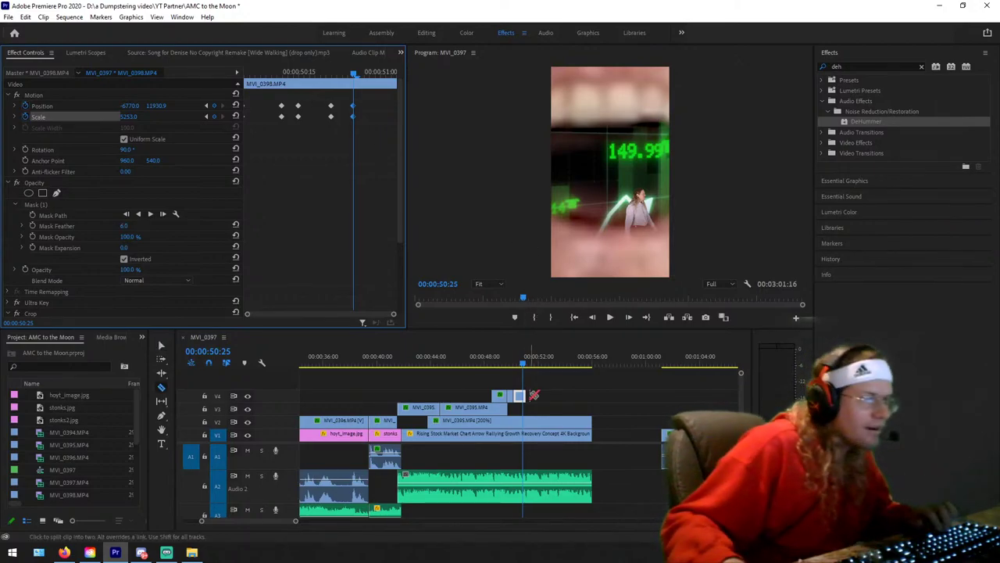
pyautogui.click(523, 395)
pyautogui.press('v')
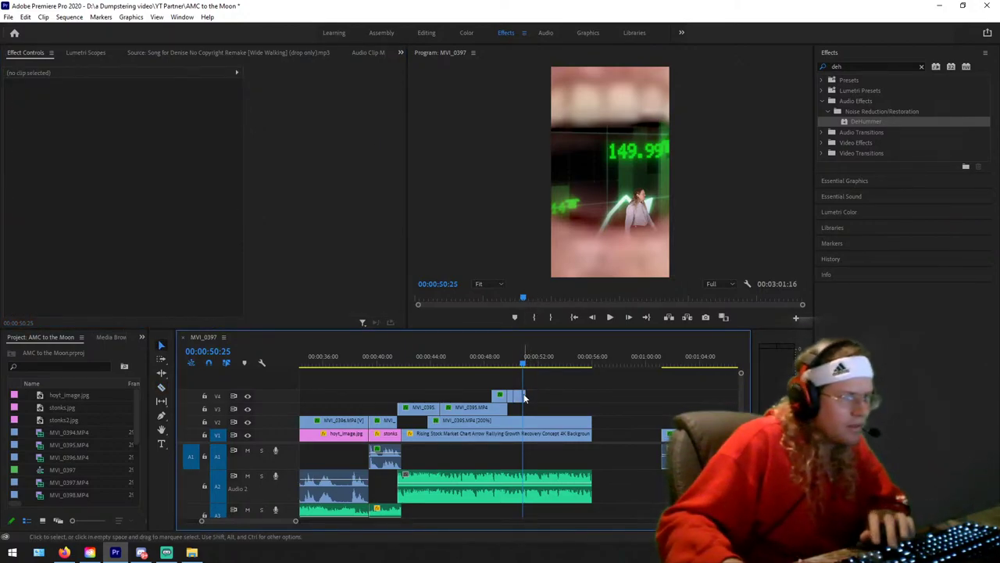
pyautogui.click(525, 399)
pyautogui.press('Delete')
# Step: Play the zoom back from 48:05 and save the AMC to the Moon project
pyautogui.click(486, 357)
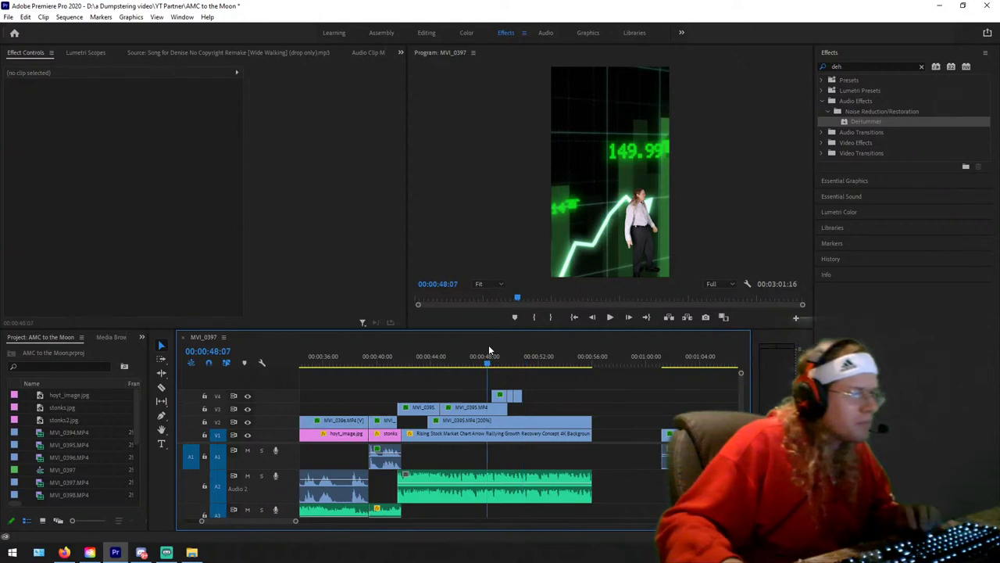
pyautogui.press('space')
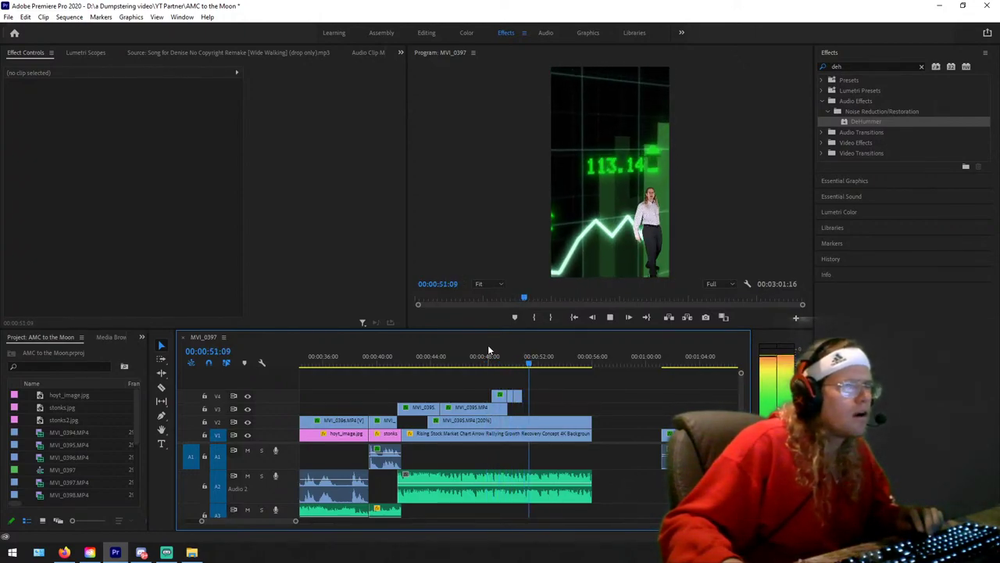
pyautogui.press('space')
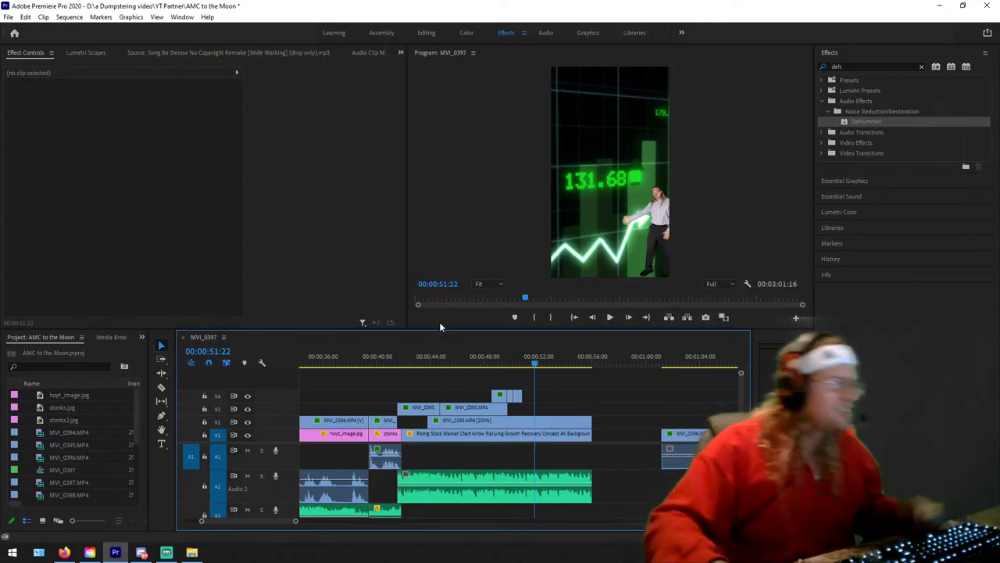
pyautogui.hotkey('ctrl', 's')
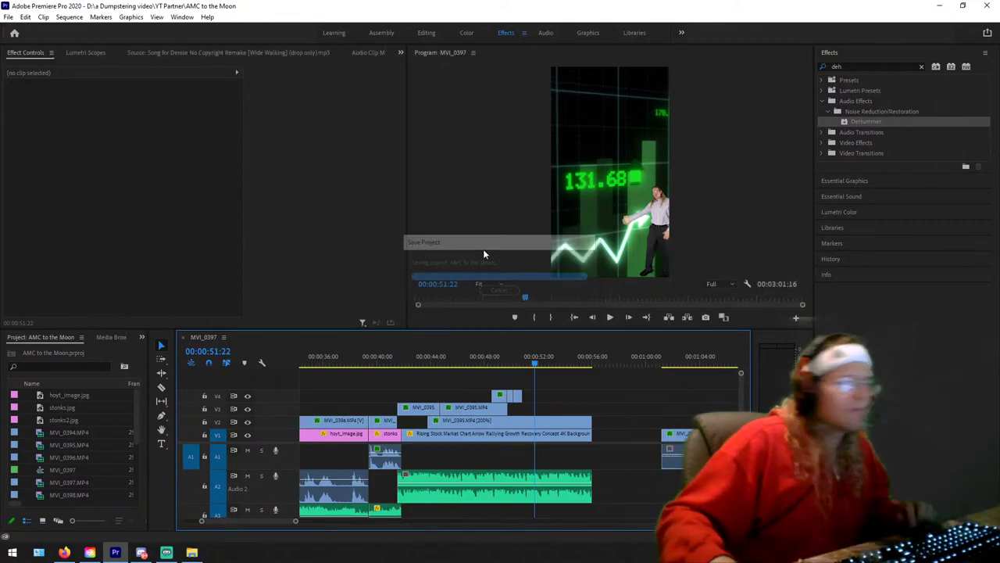